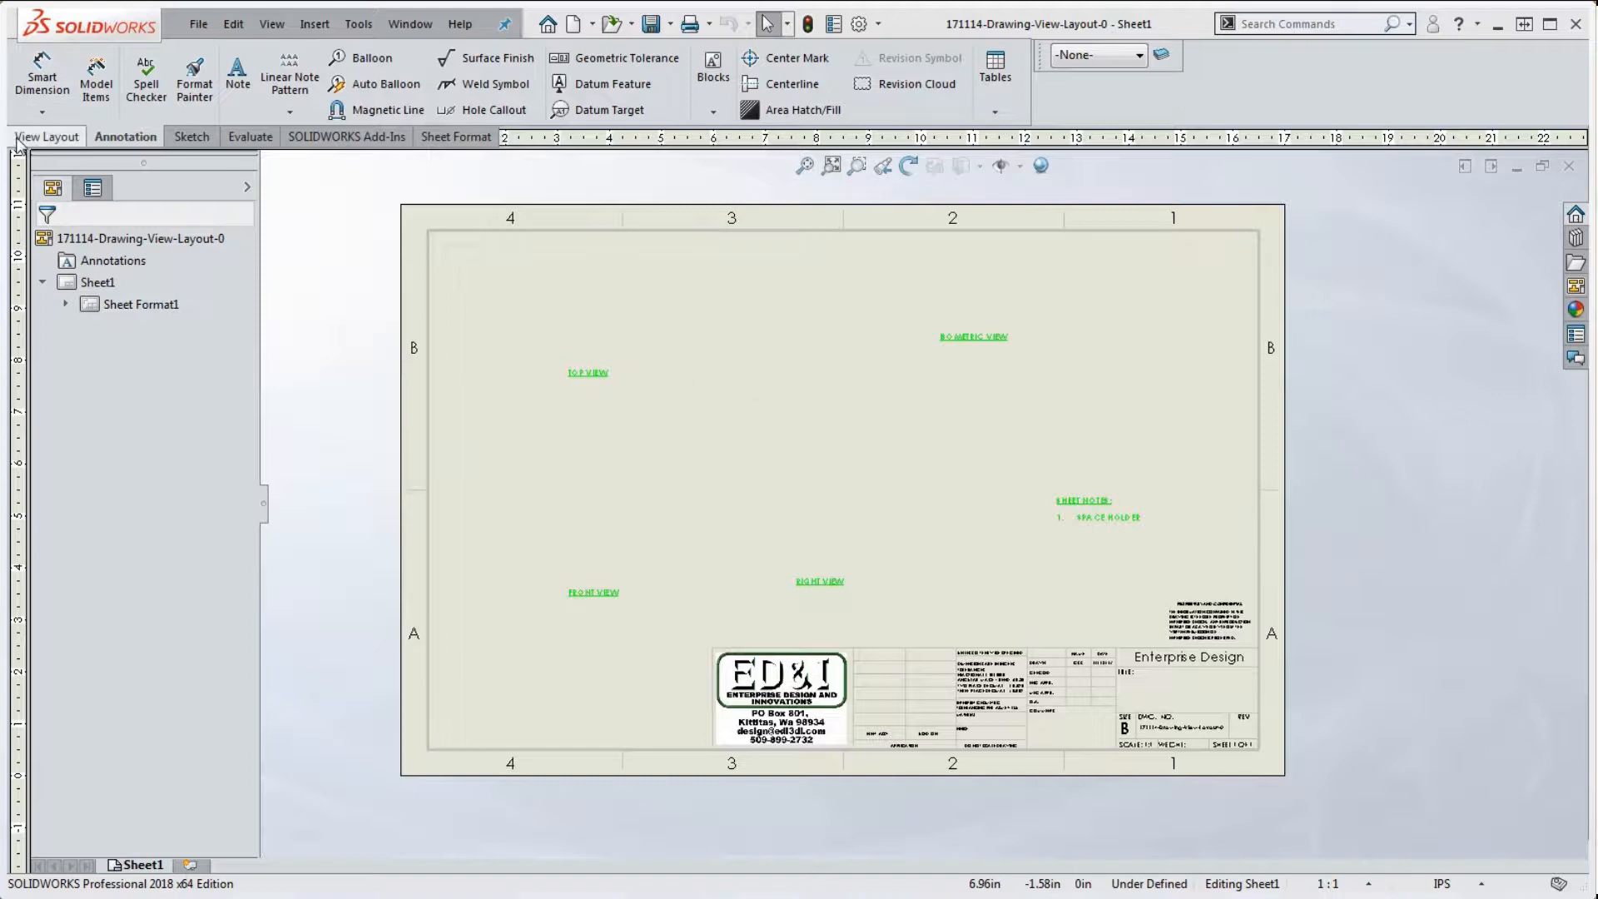
Insert the standard three views of the open part 171114-Sarrus-Hinge-Plate-DRAWING-3 using the Front Back configuration
click(46, 137)
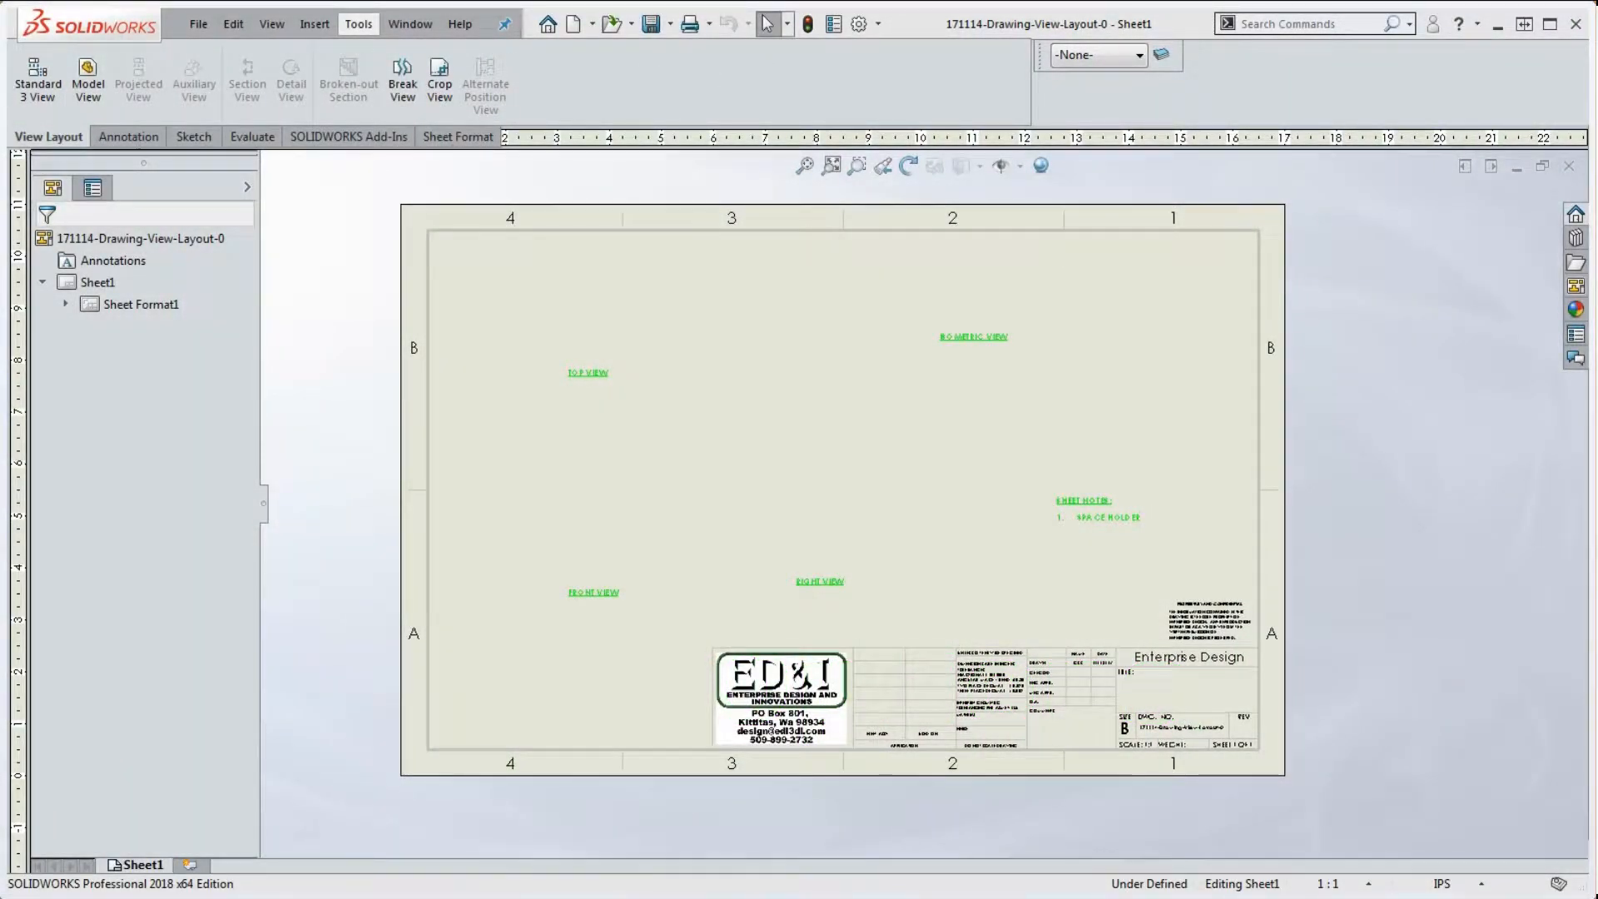
click(38, 79)
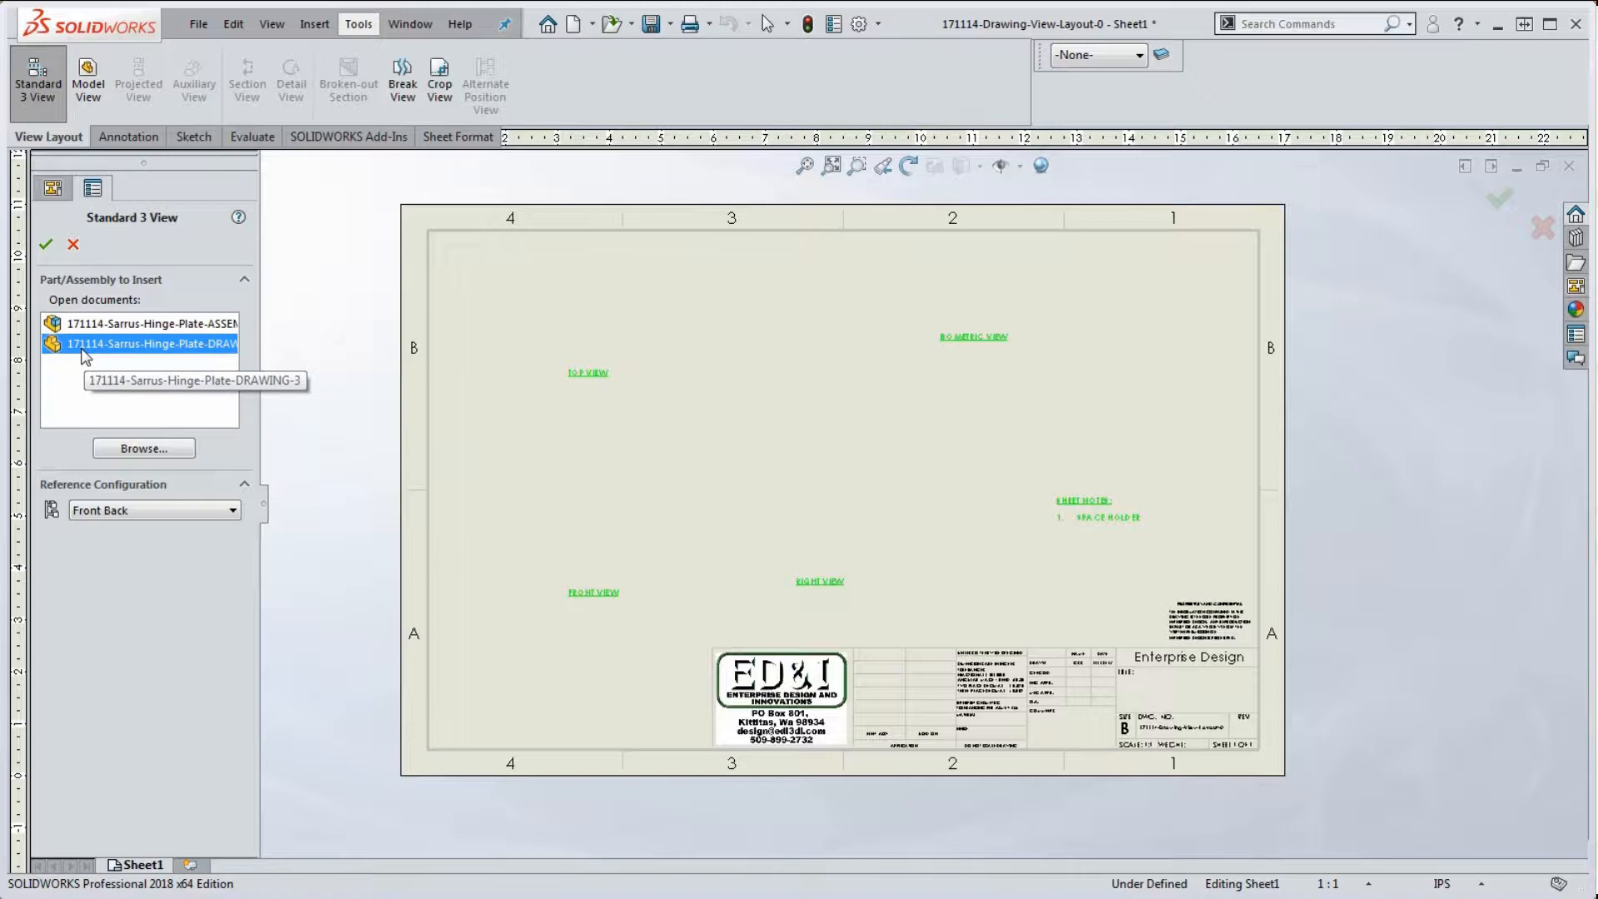
click(46, 245)
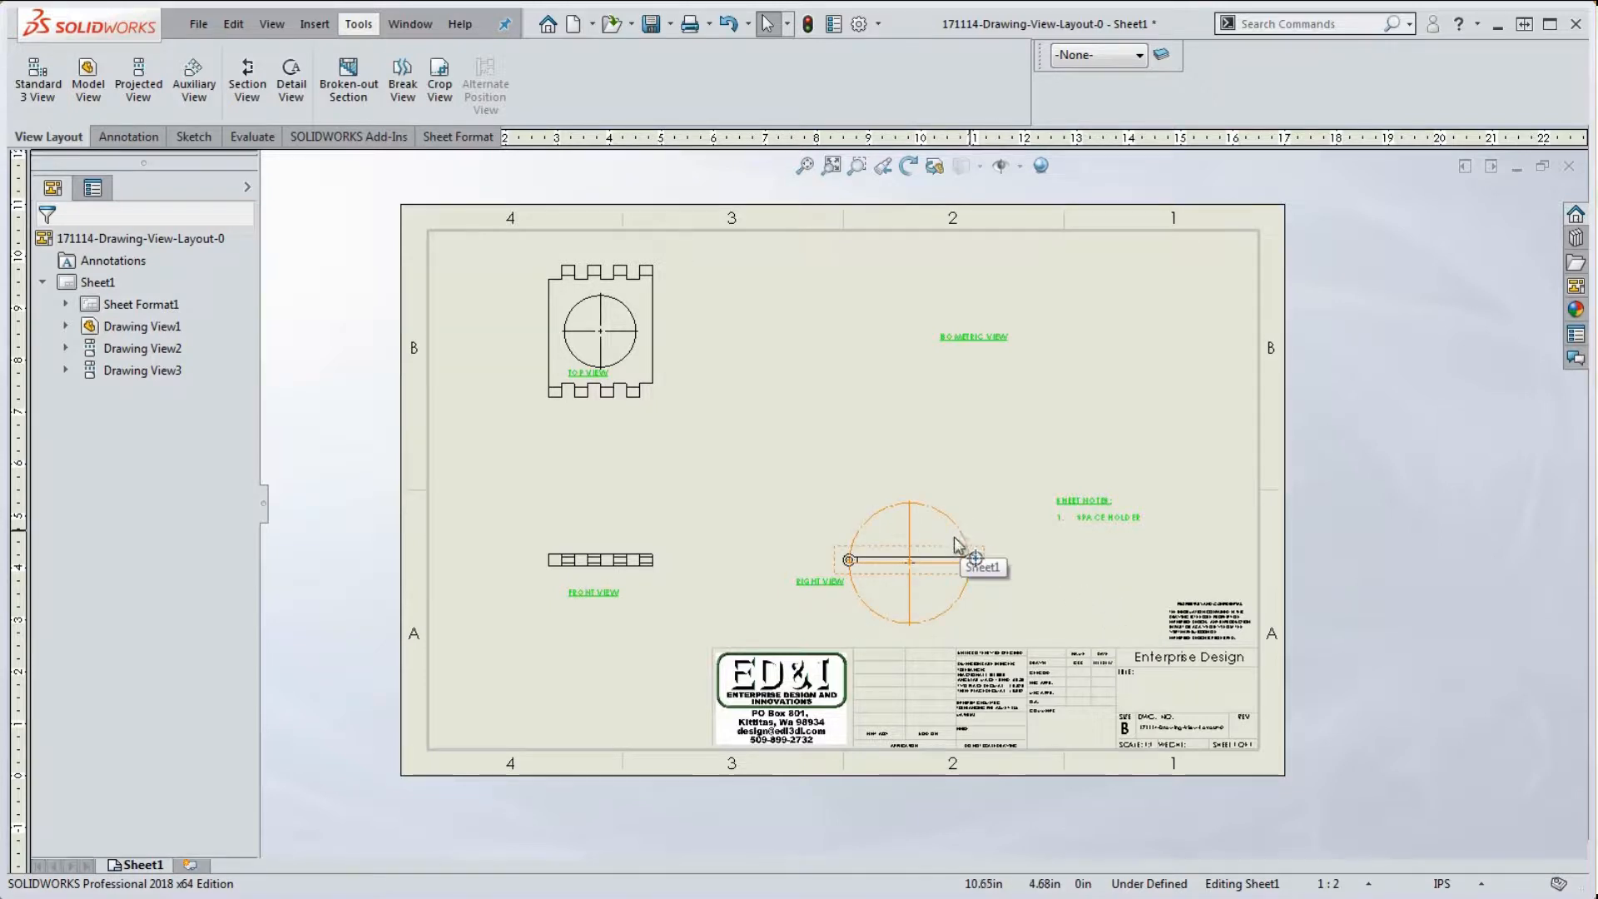
click(128, 136)
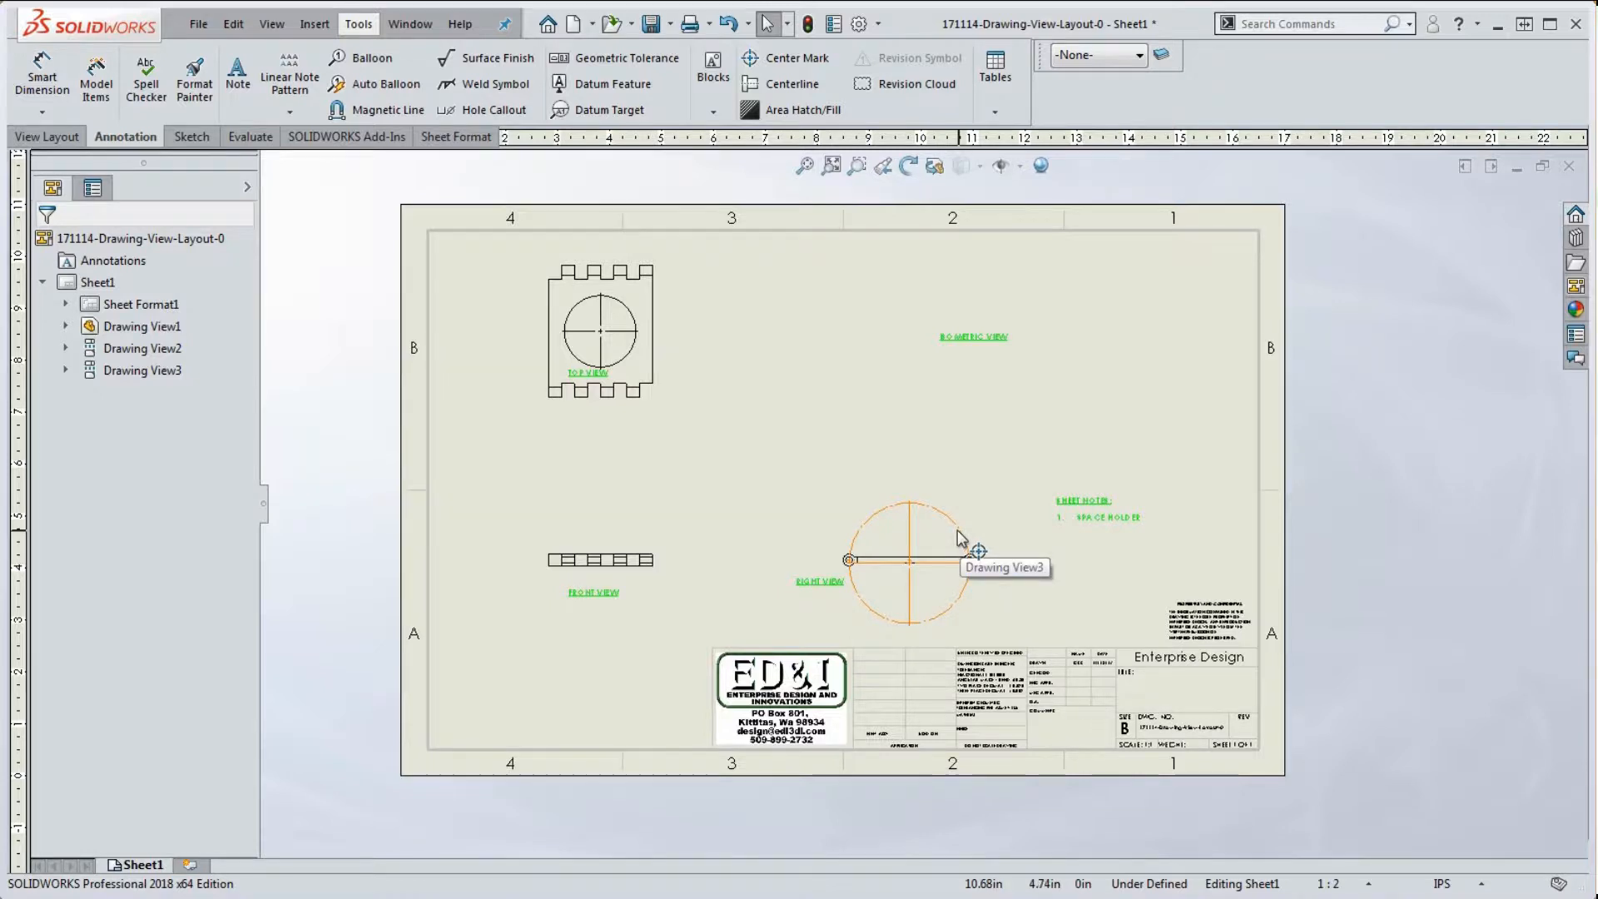
click(893, 431)
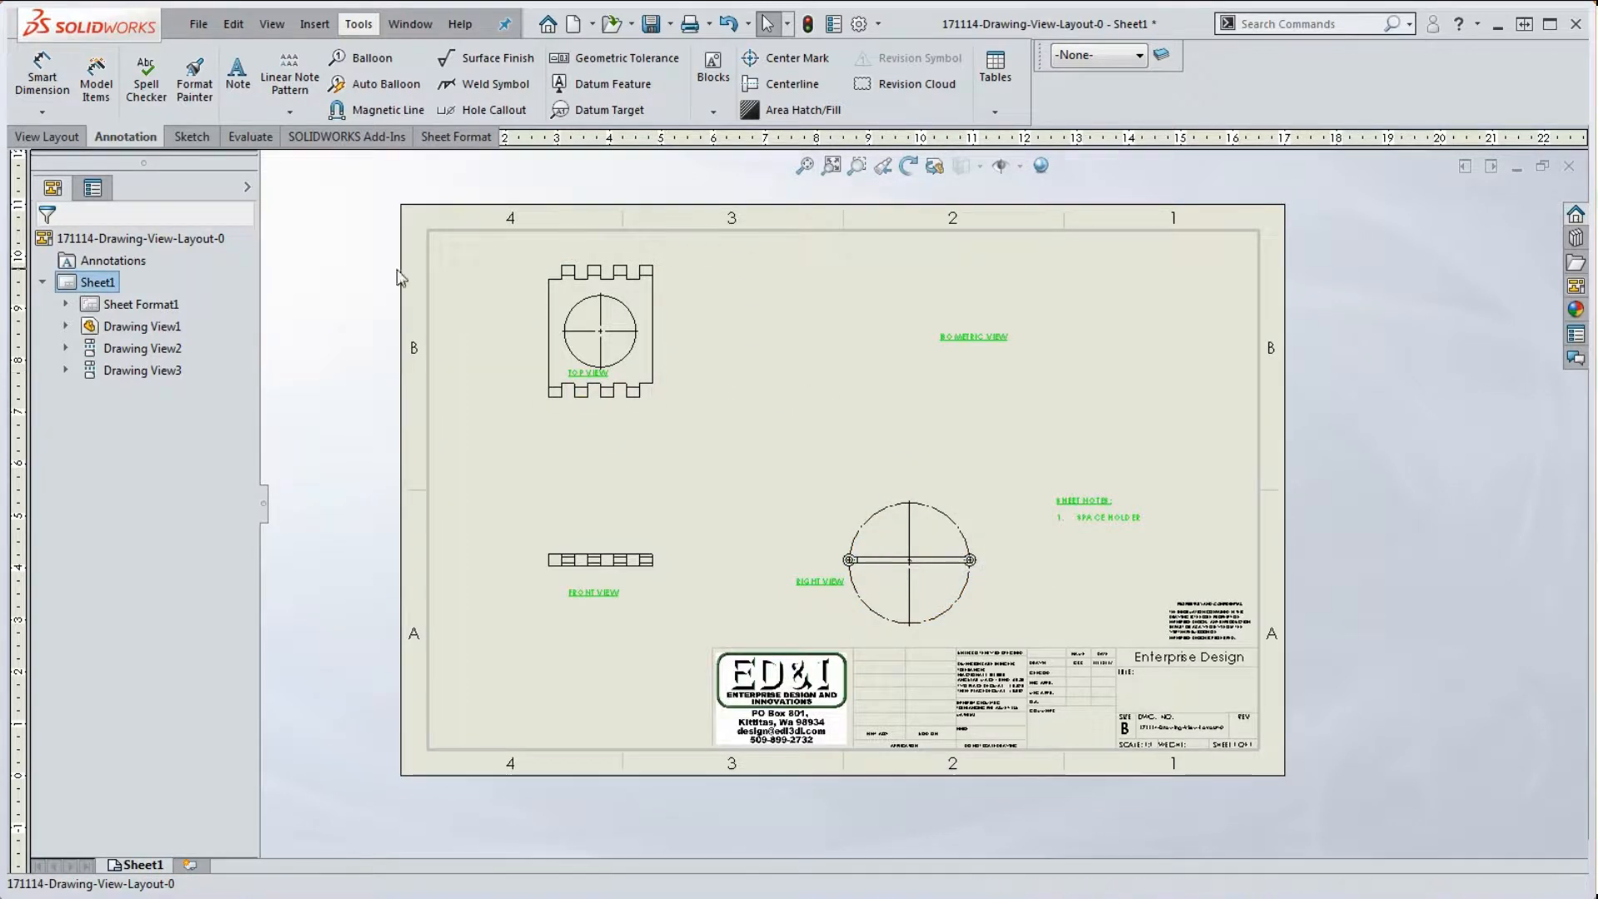
click(47, 136)
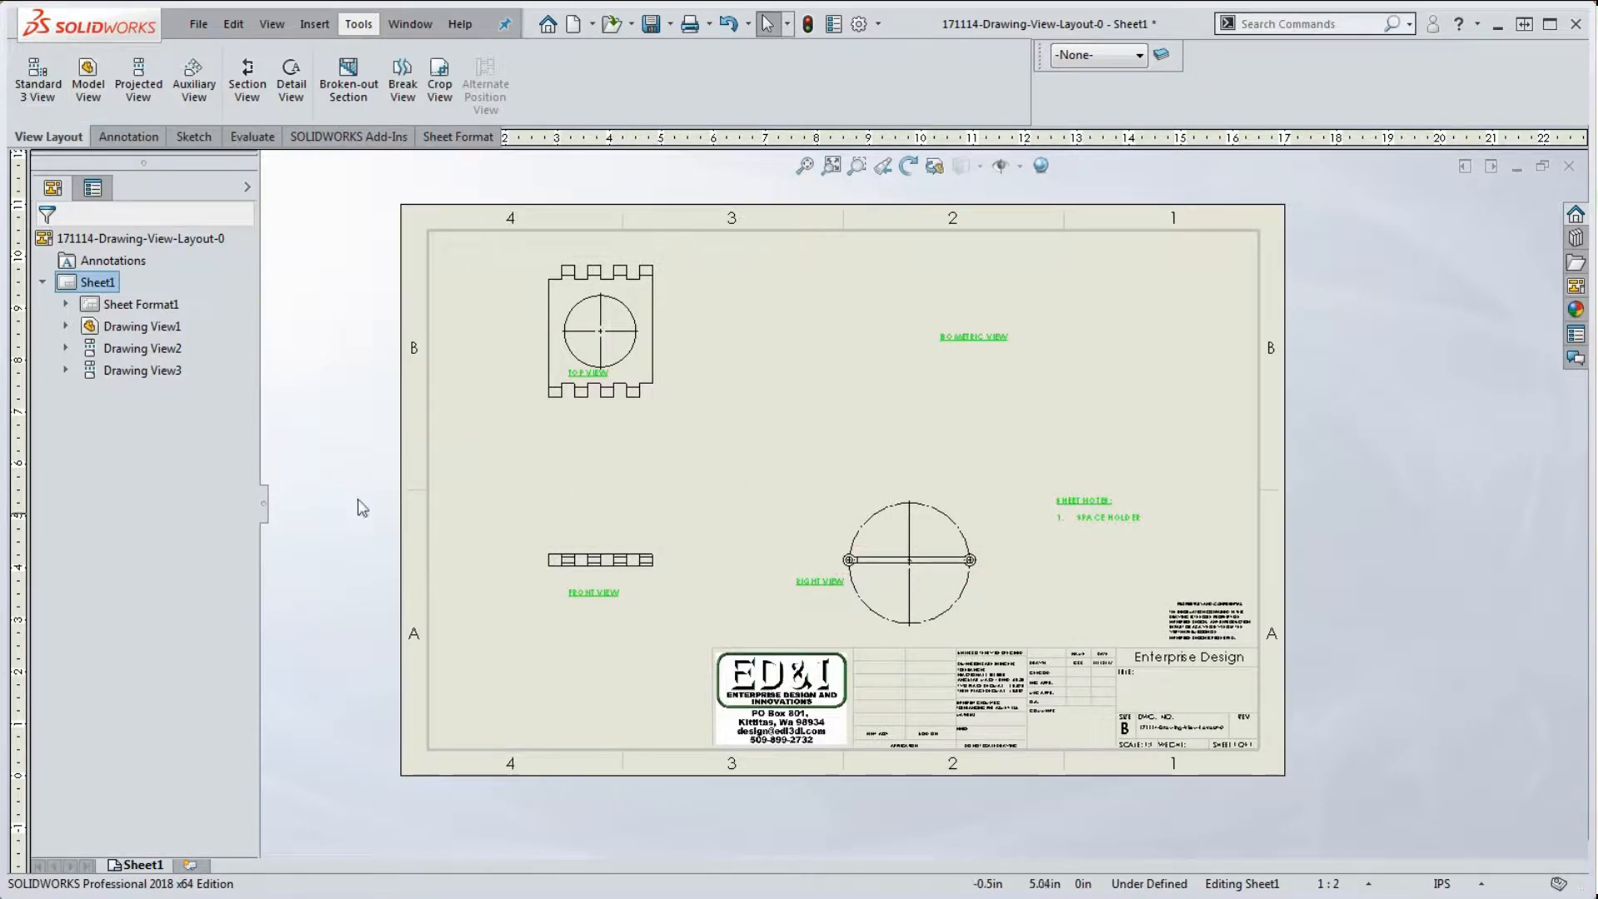
Set the scale of Sheet1 to 1:1 without scaling the annotations' position or text height
right_click(89, 283)
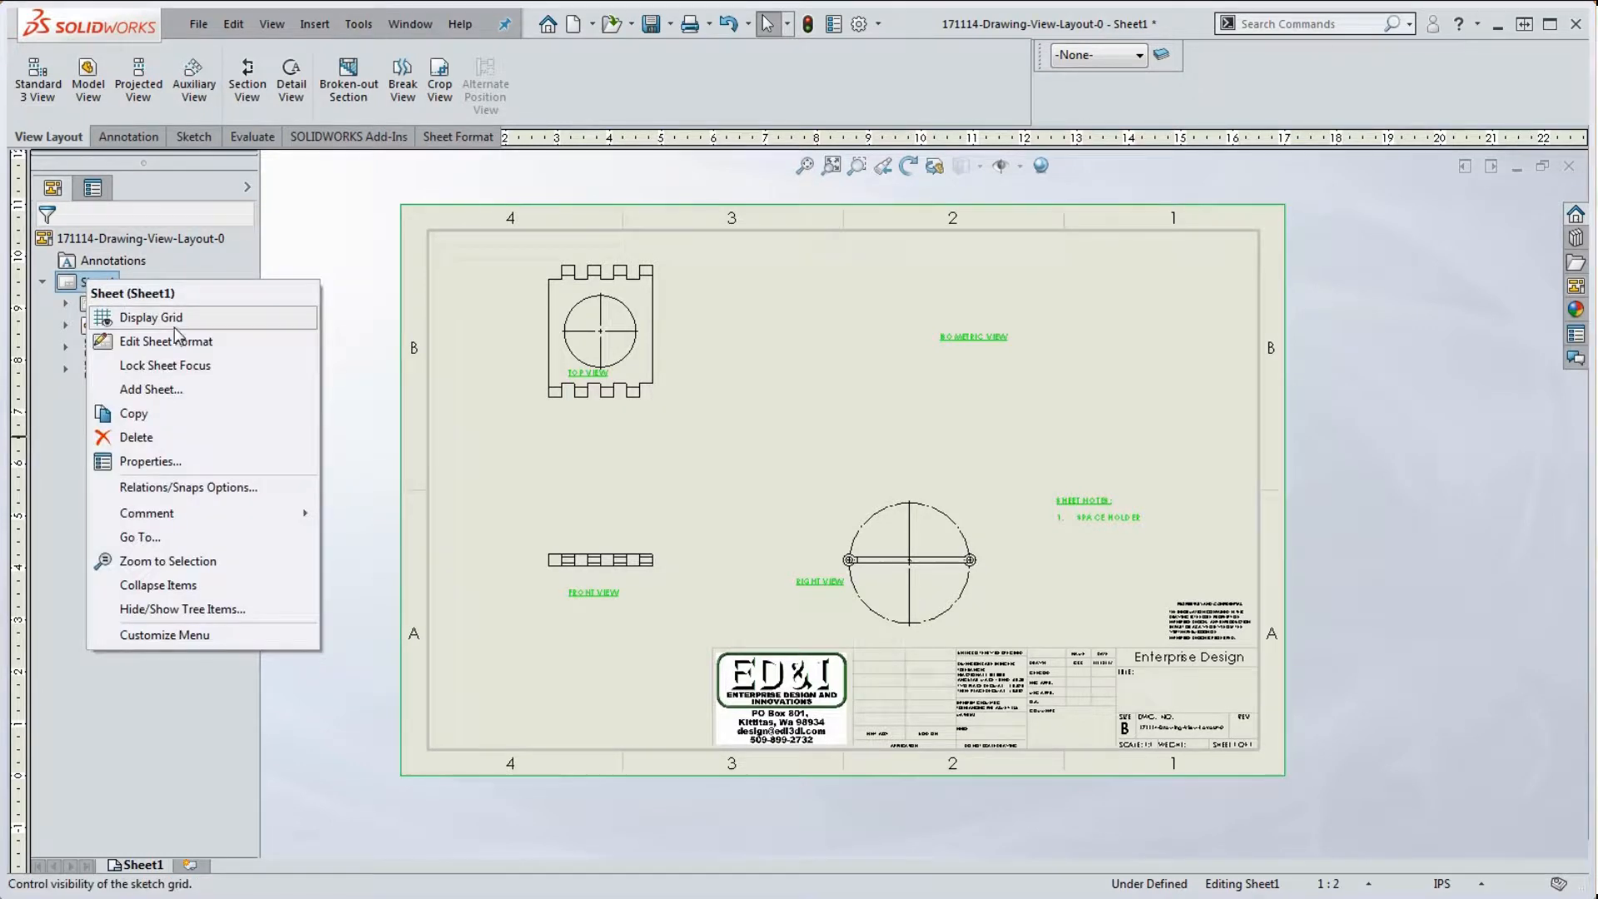
click(178, 462)
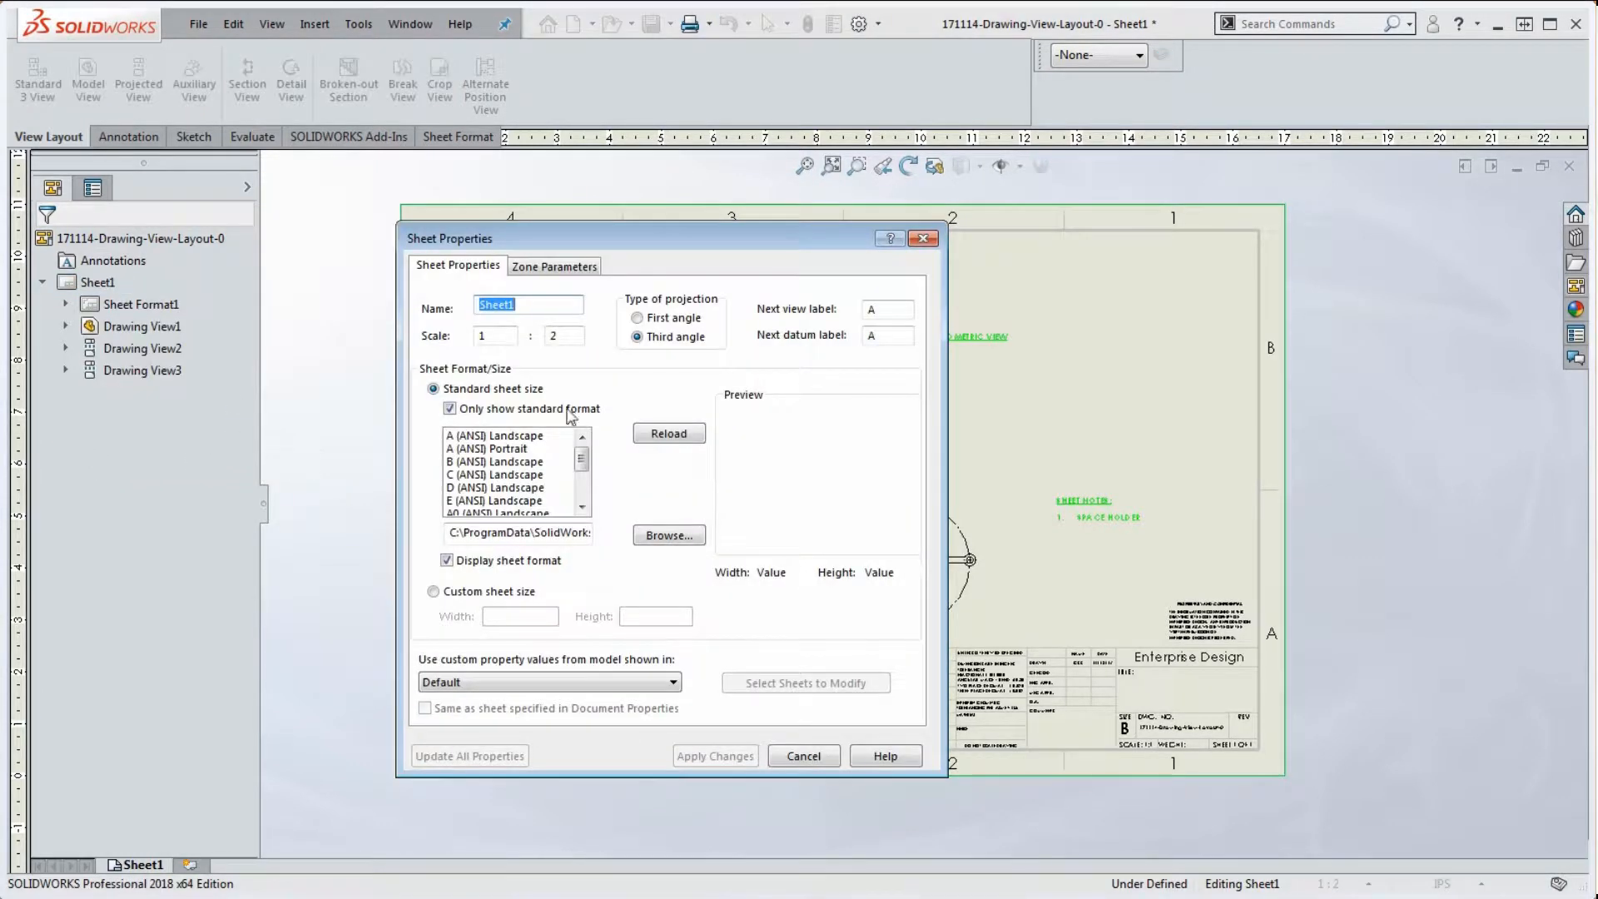
text(1)
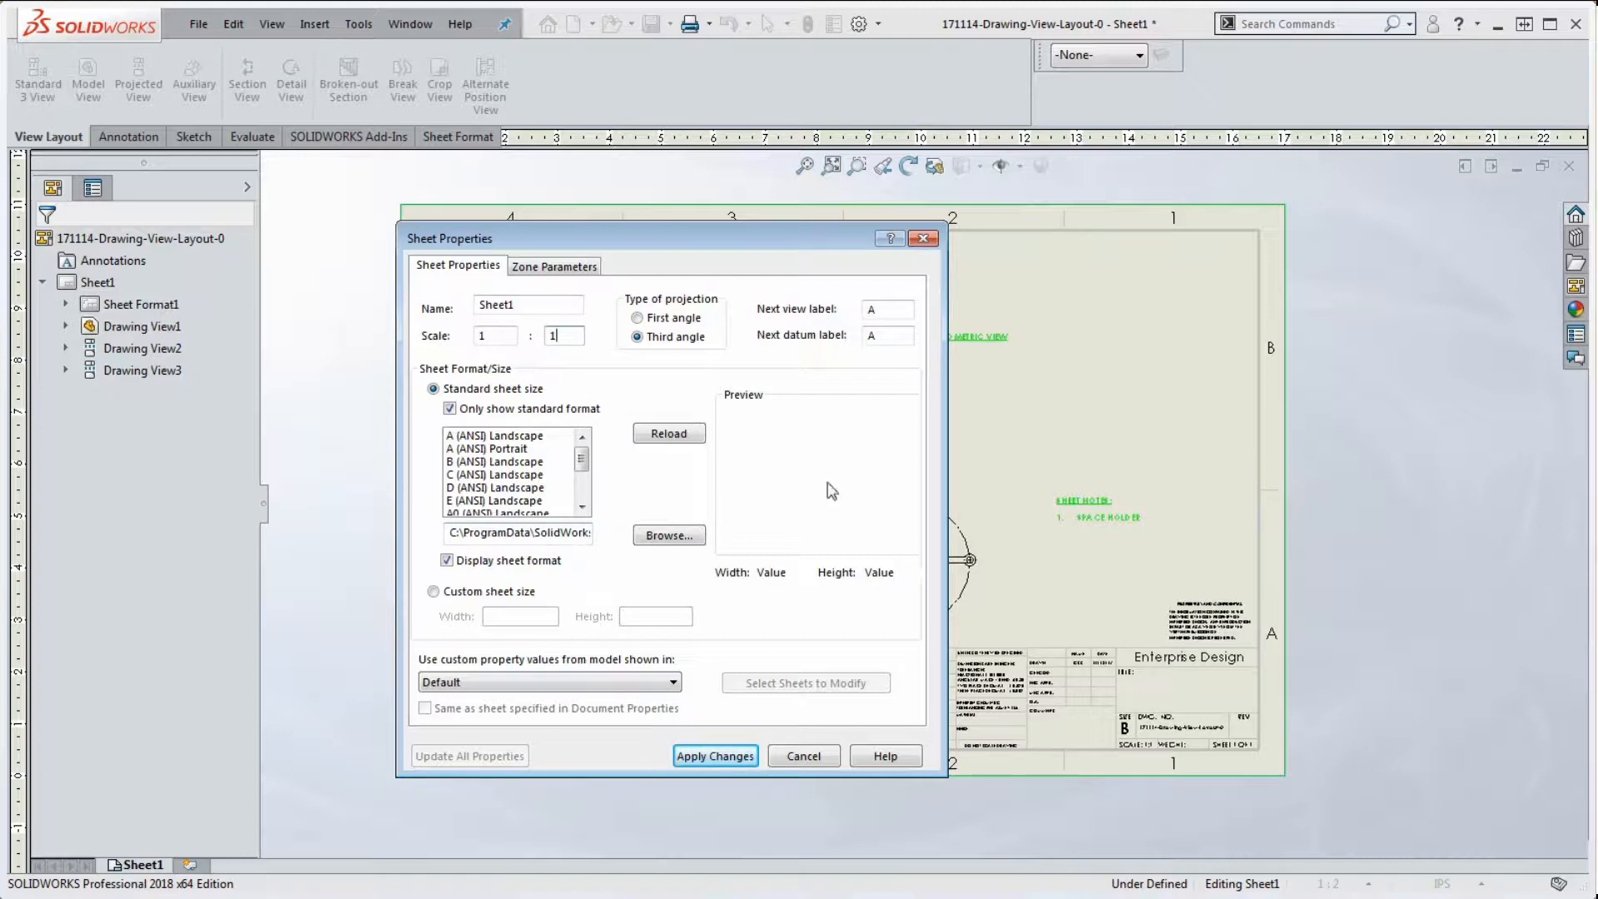
click(727, 761)
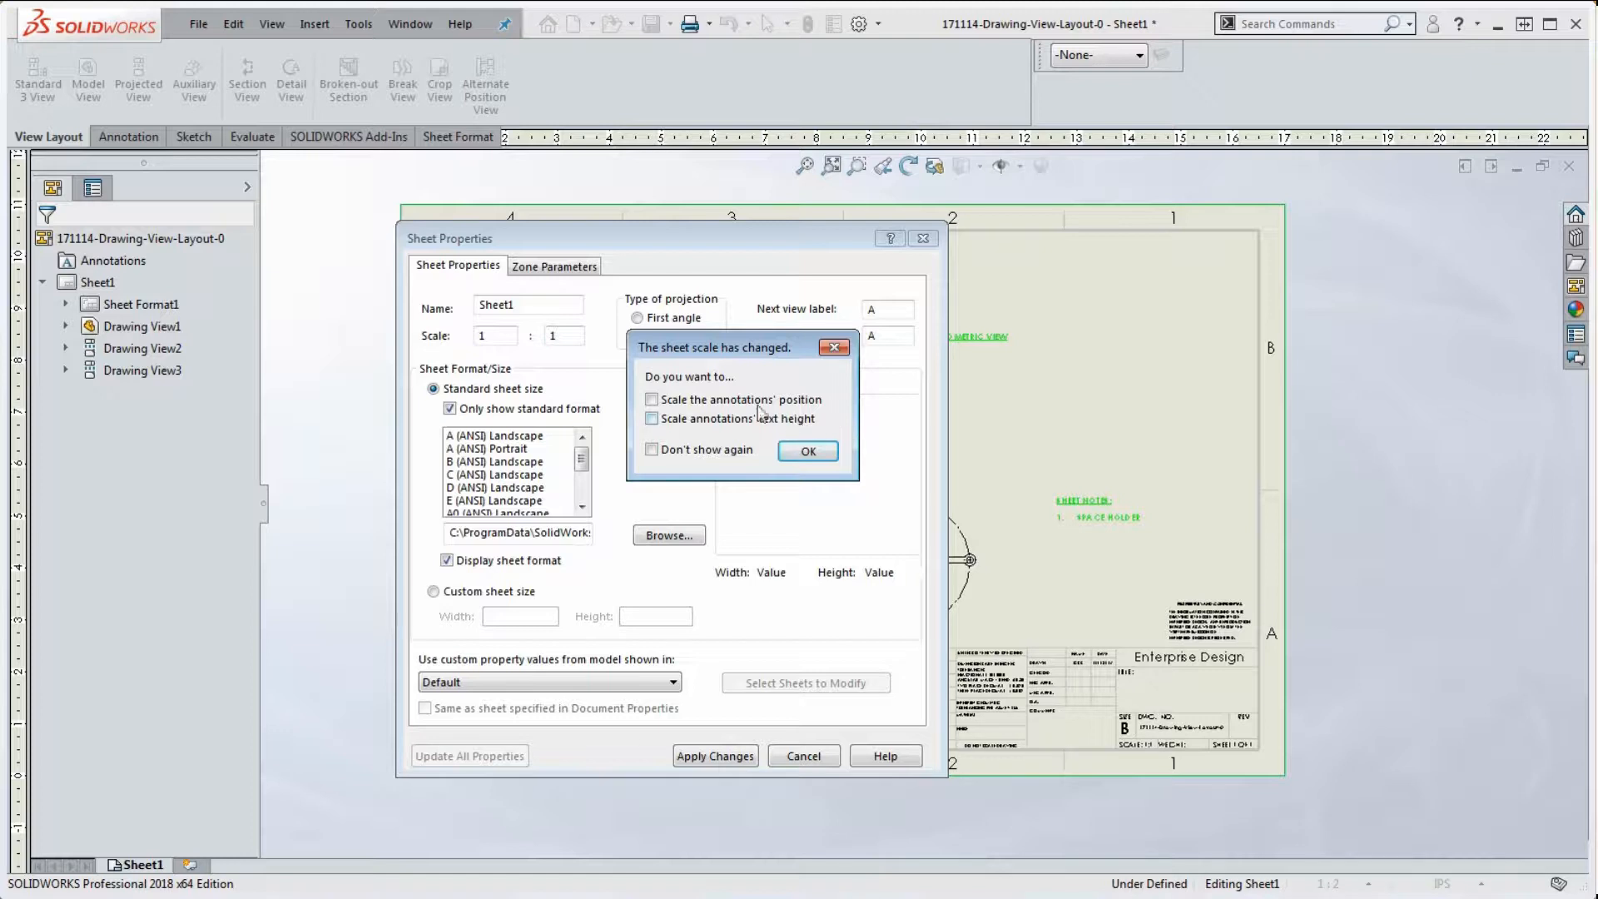
drag(750, 358, 709, 348)
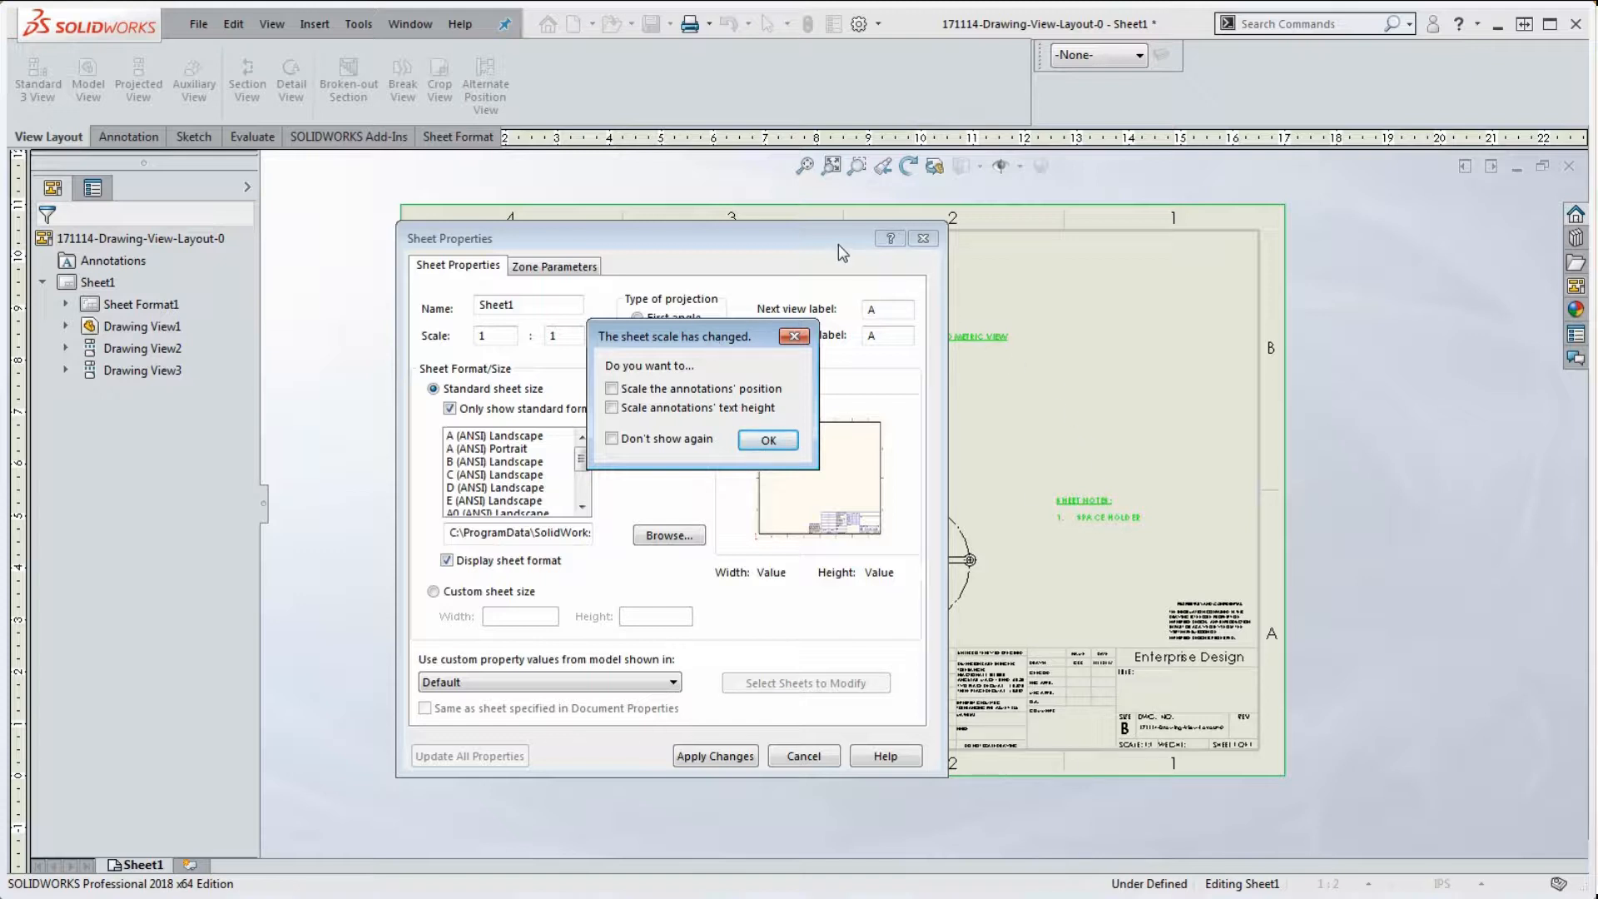
click(700, 271)
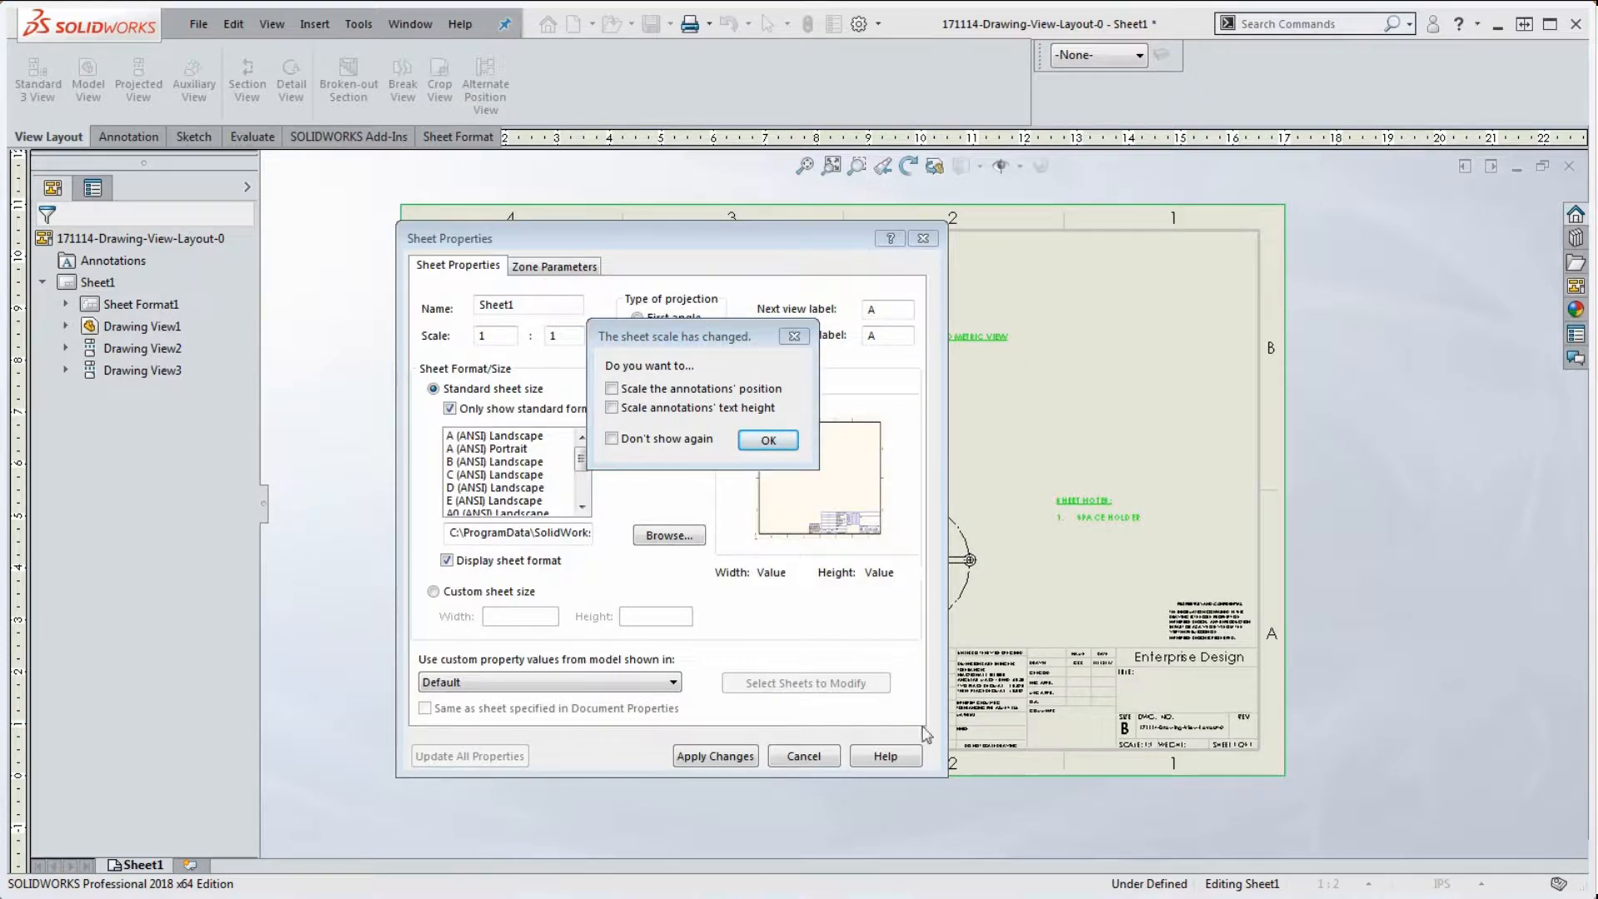
drag(728, 345, 370, 391)
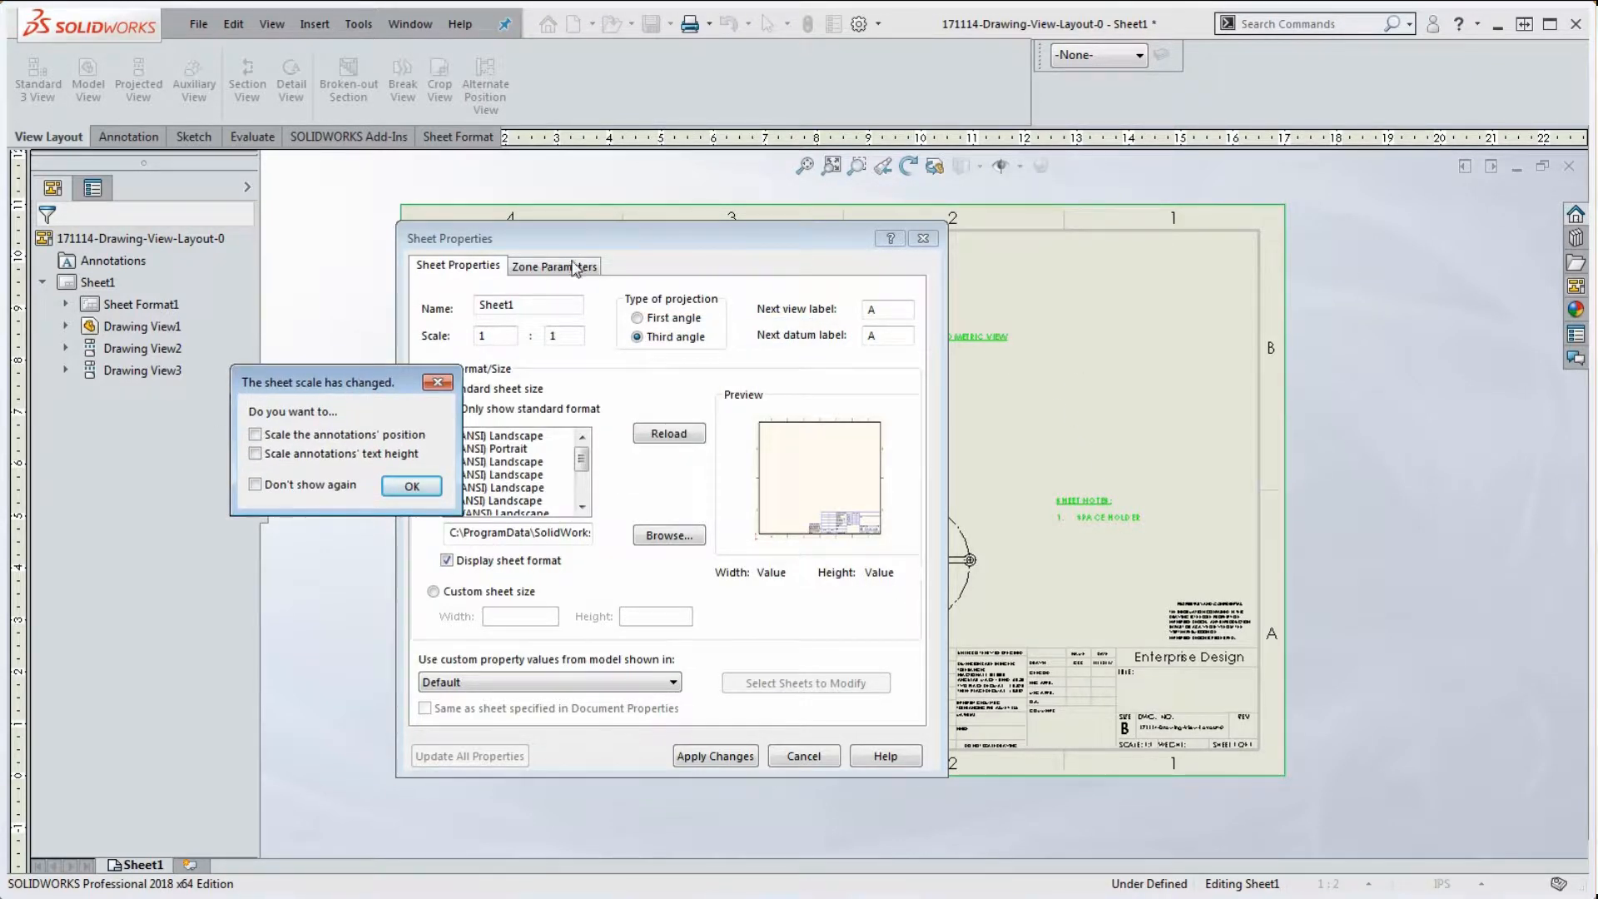
click(1191, 549)
drag(359, 374, 472, 301)
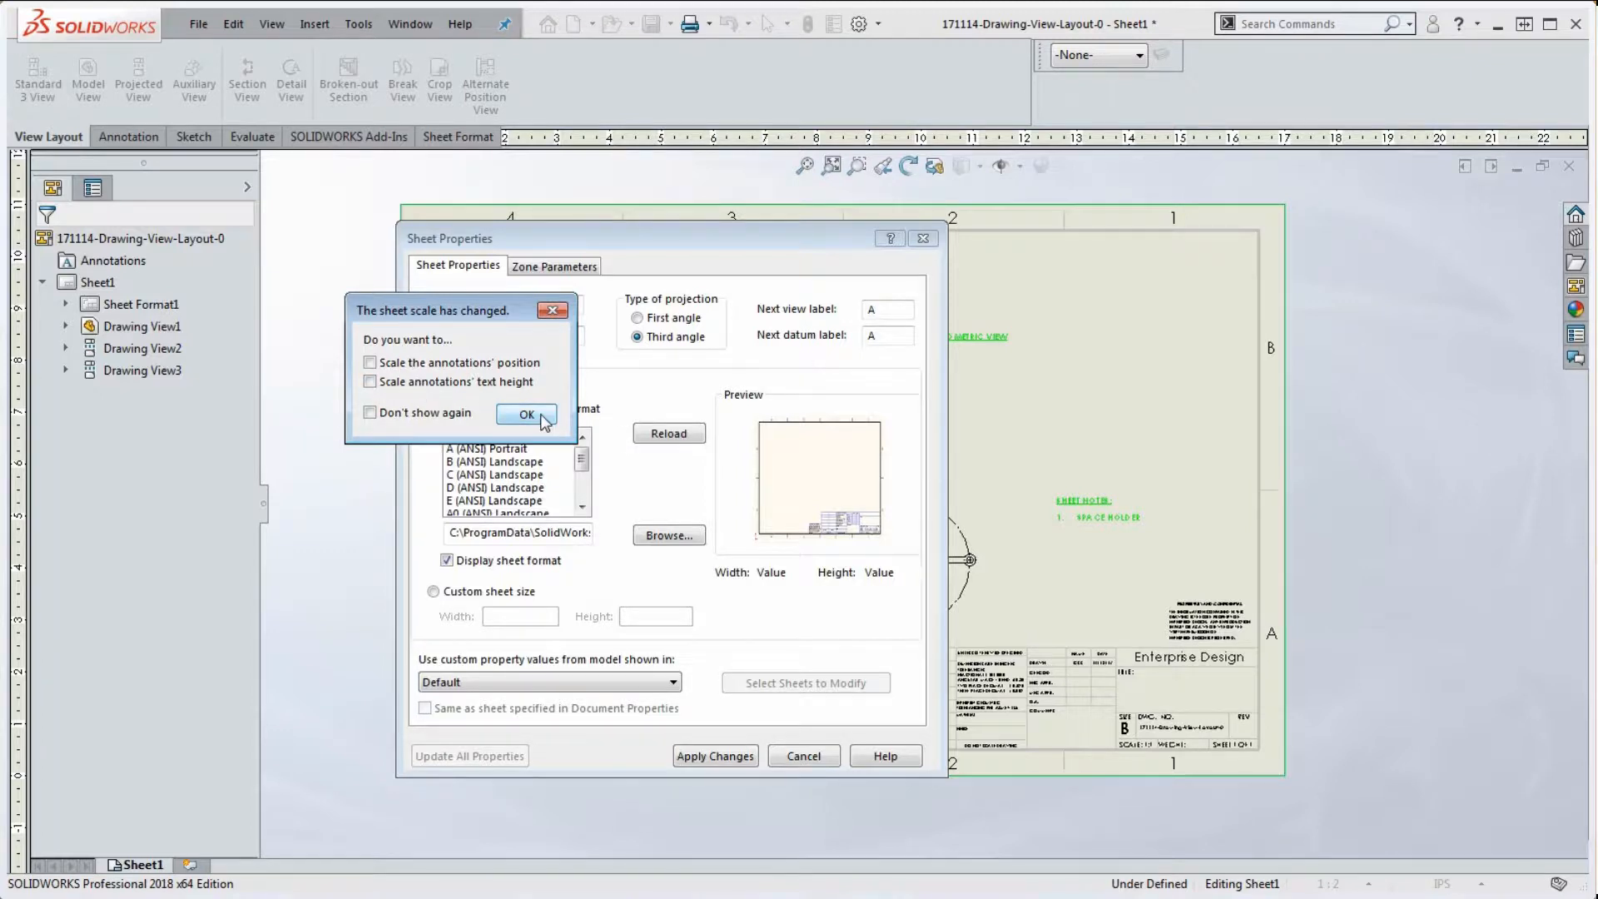
click(526, 414)
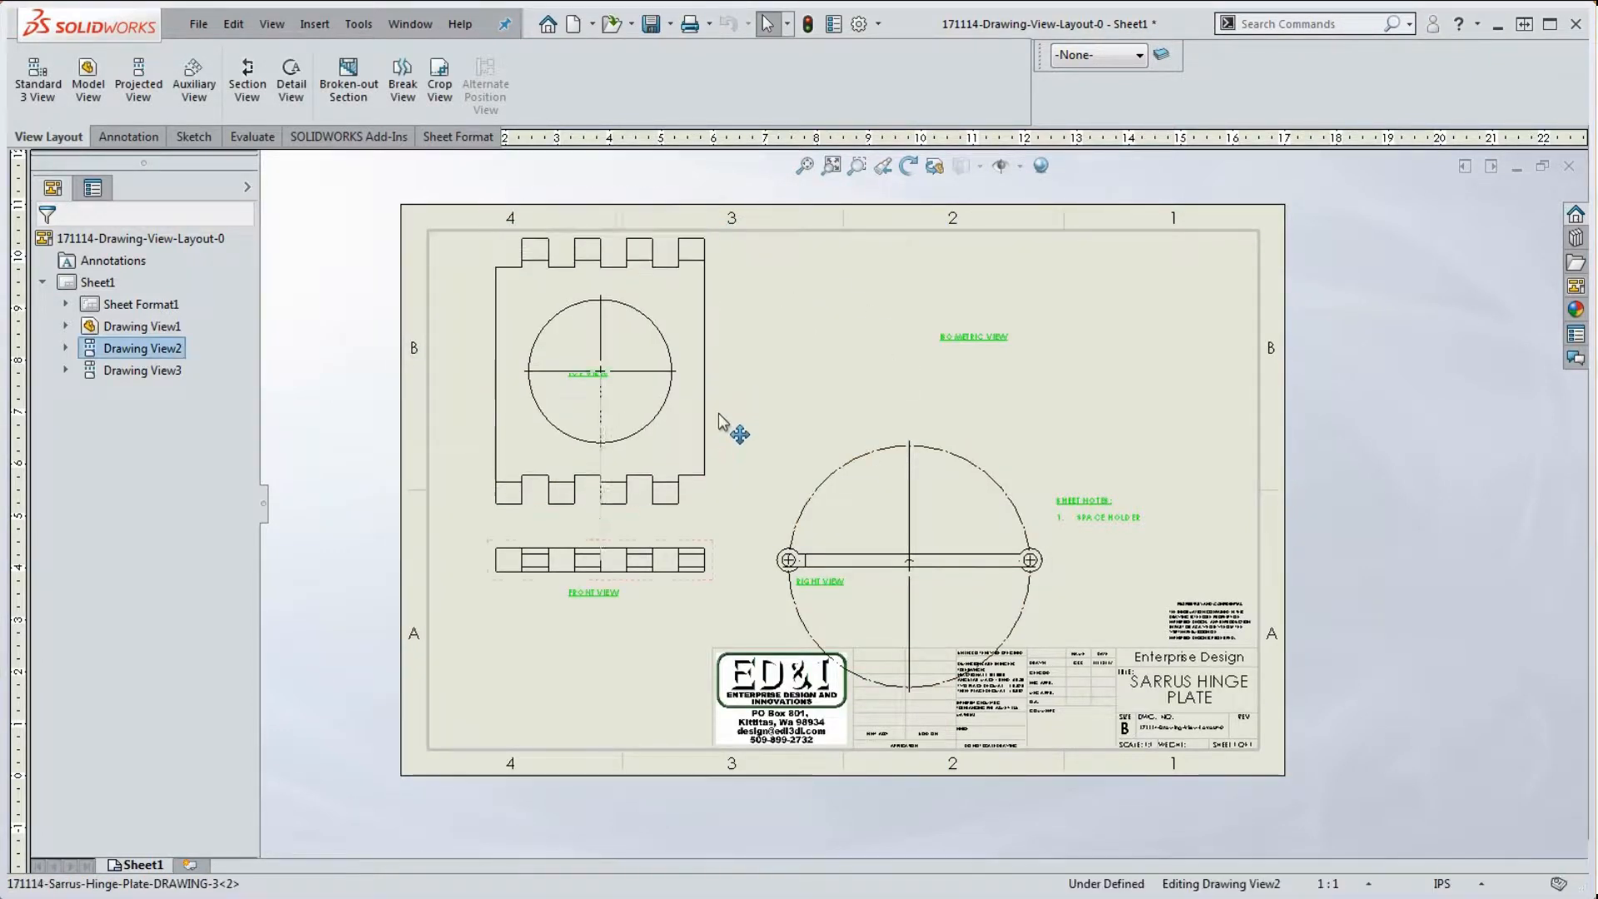
Shift the top view slightly down and the front view slightly down and to the right on the sheet
drag(720, 415, 721, 422)
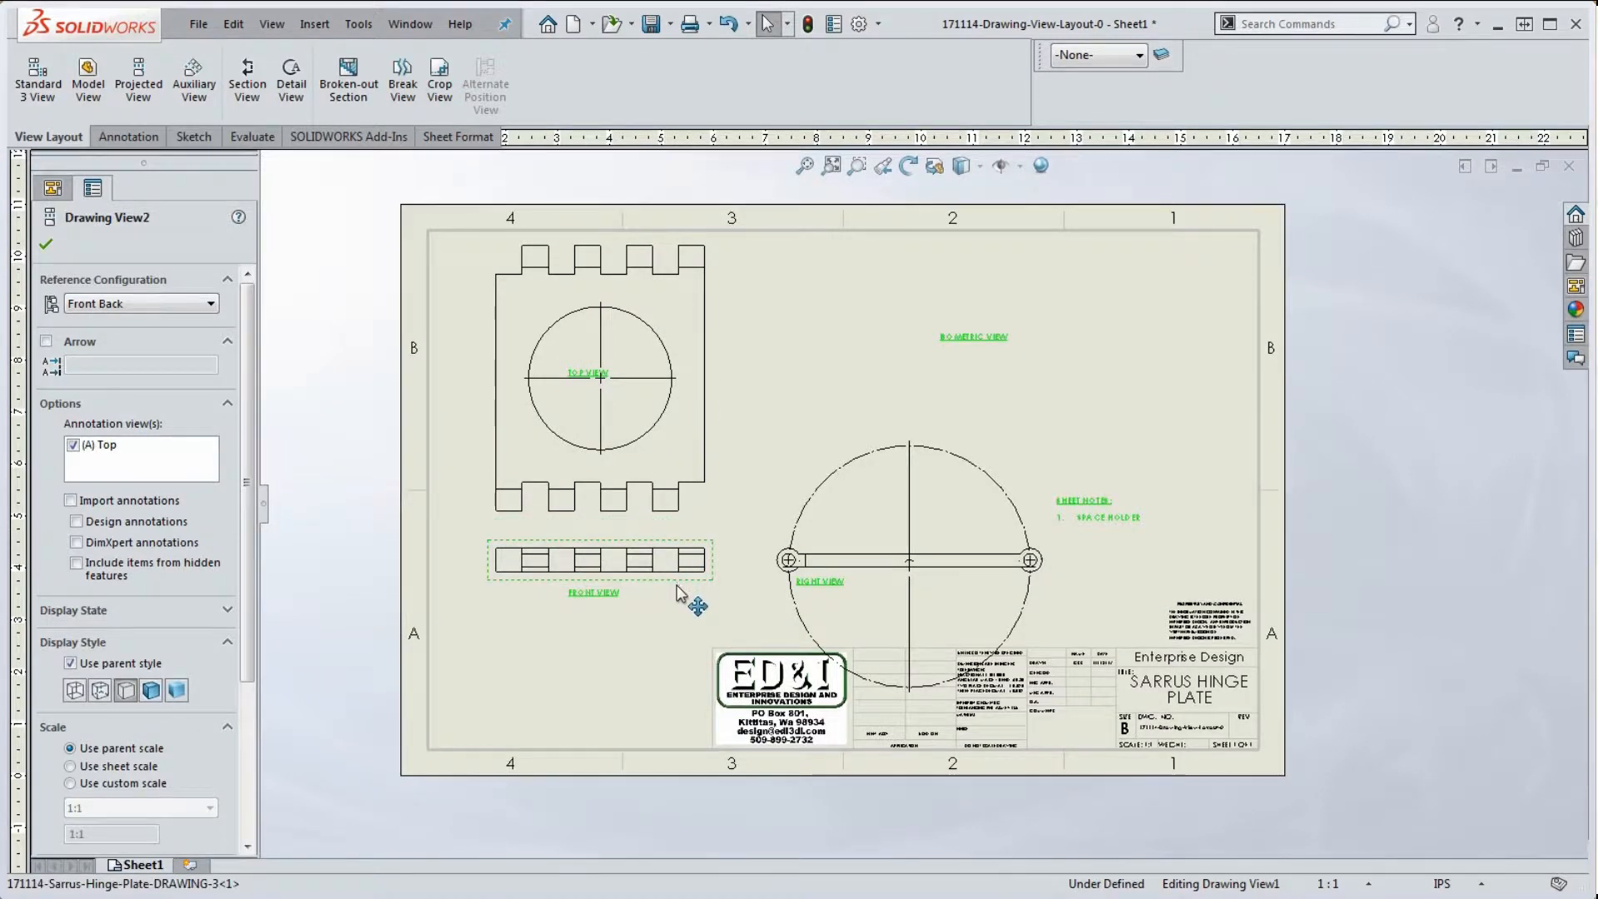
drag(679, 583, 685, 593)
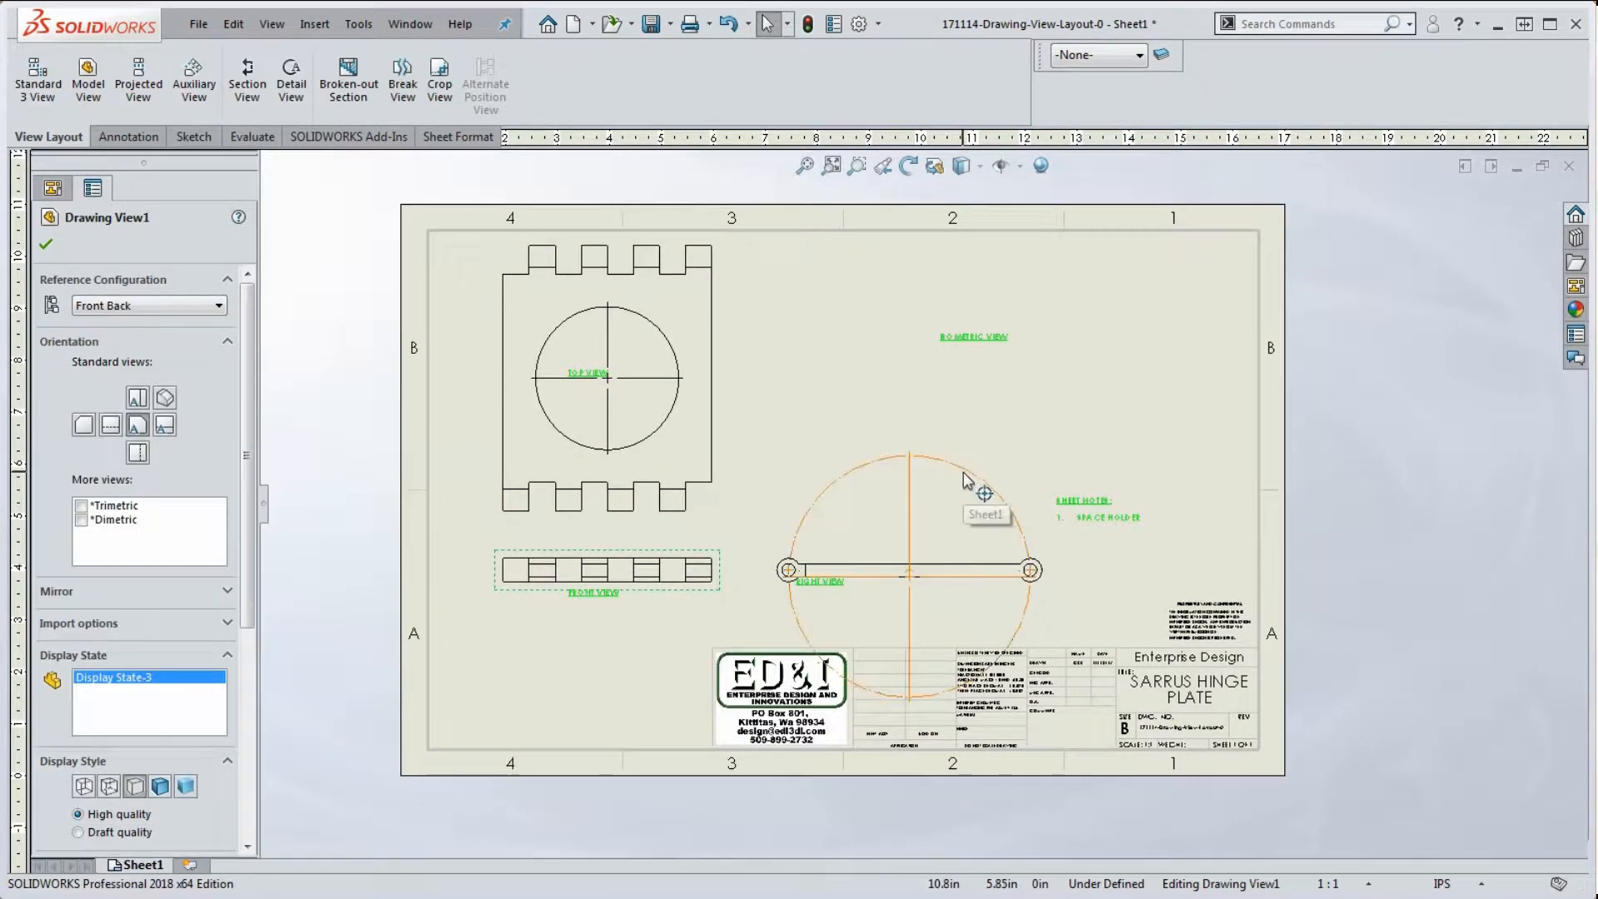
Delete the large circular center mark lines from the right view and nudge that view slightly to the left
click(964, 470)
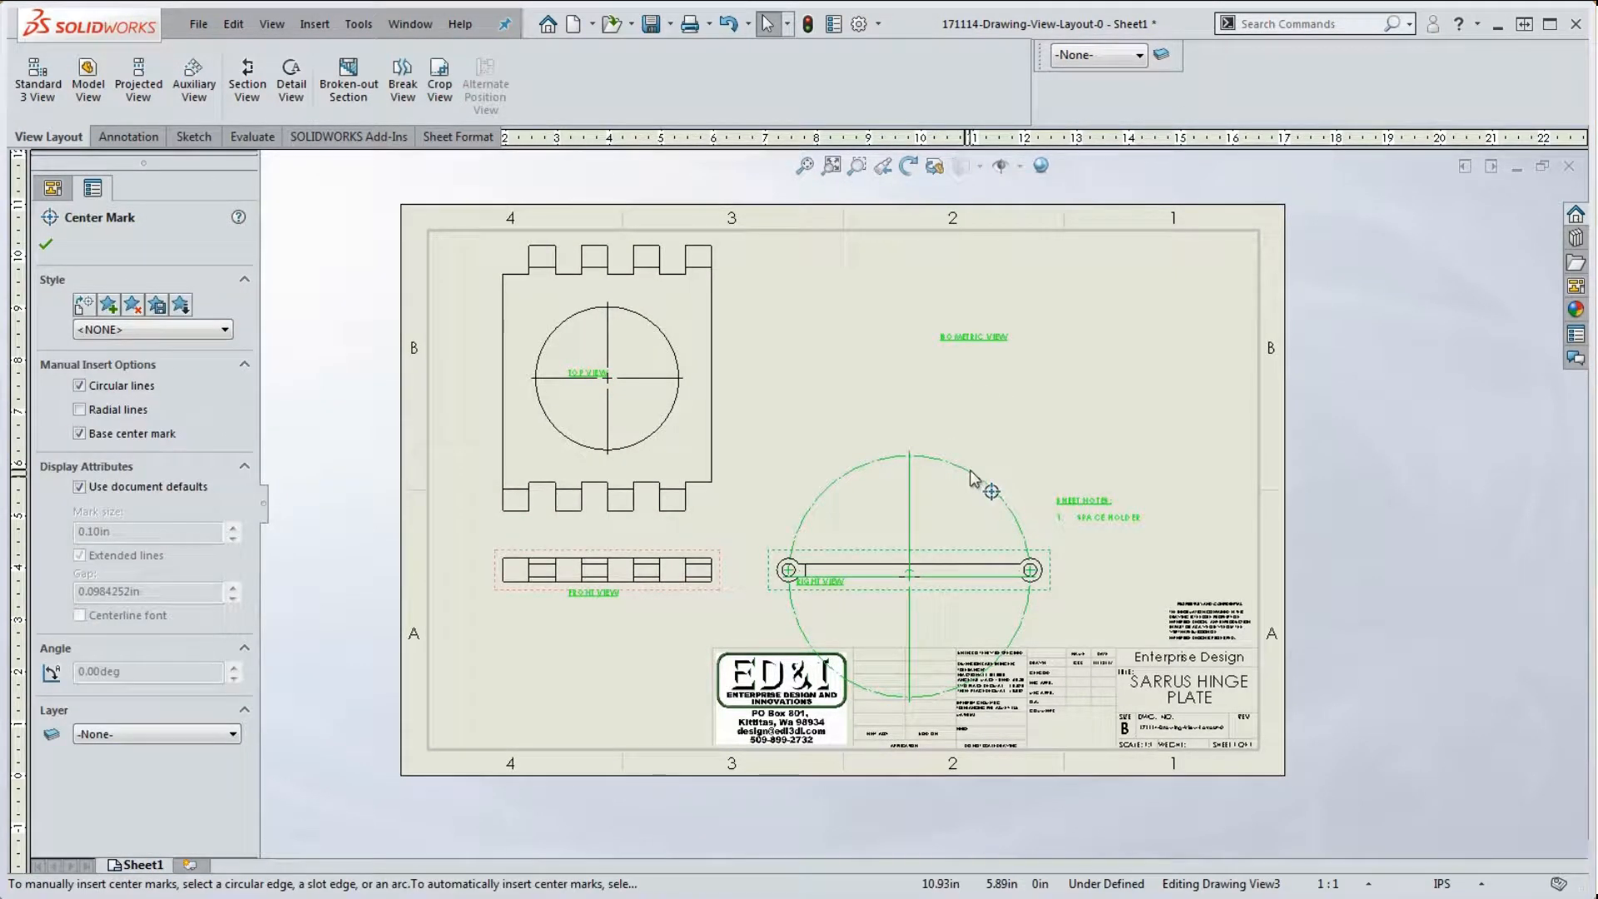
key(Delete)
click(910, 518)
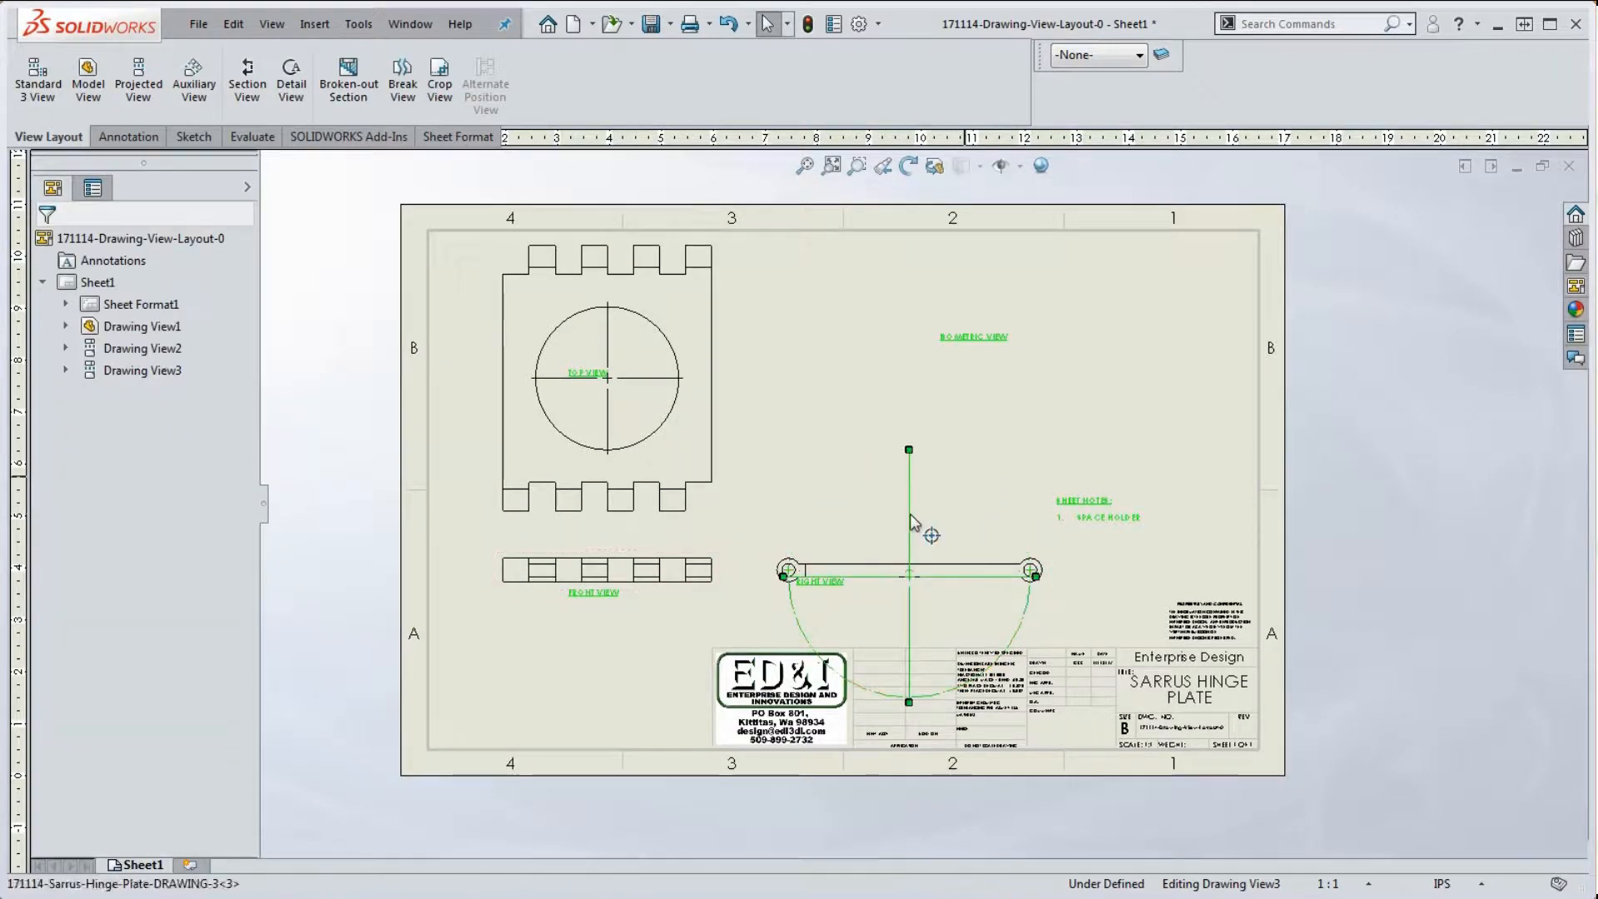
key(Delete)
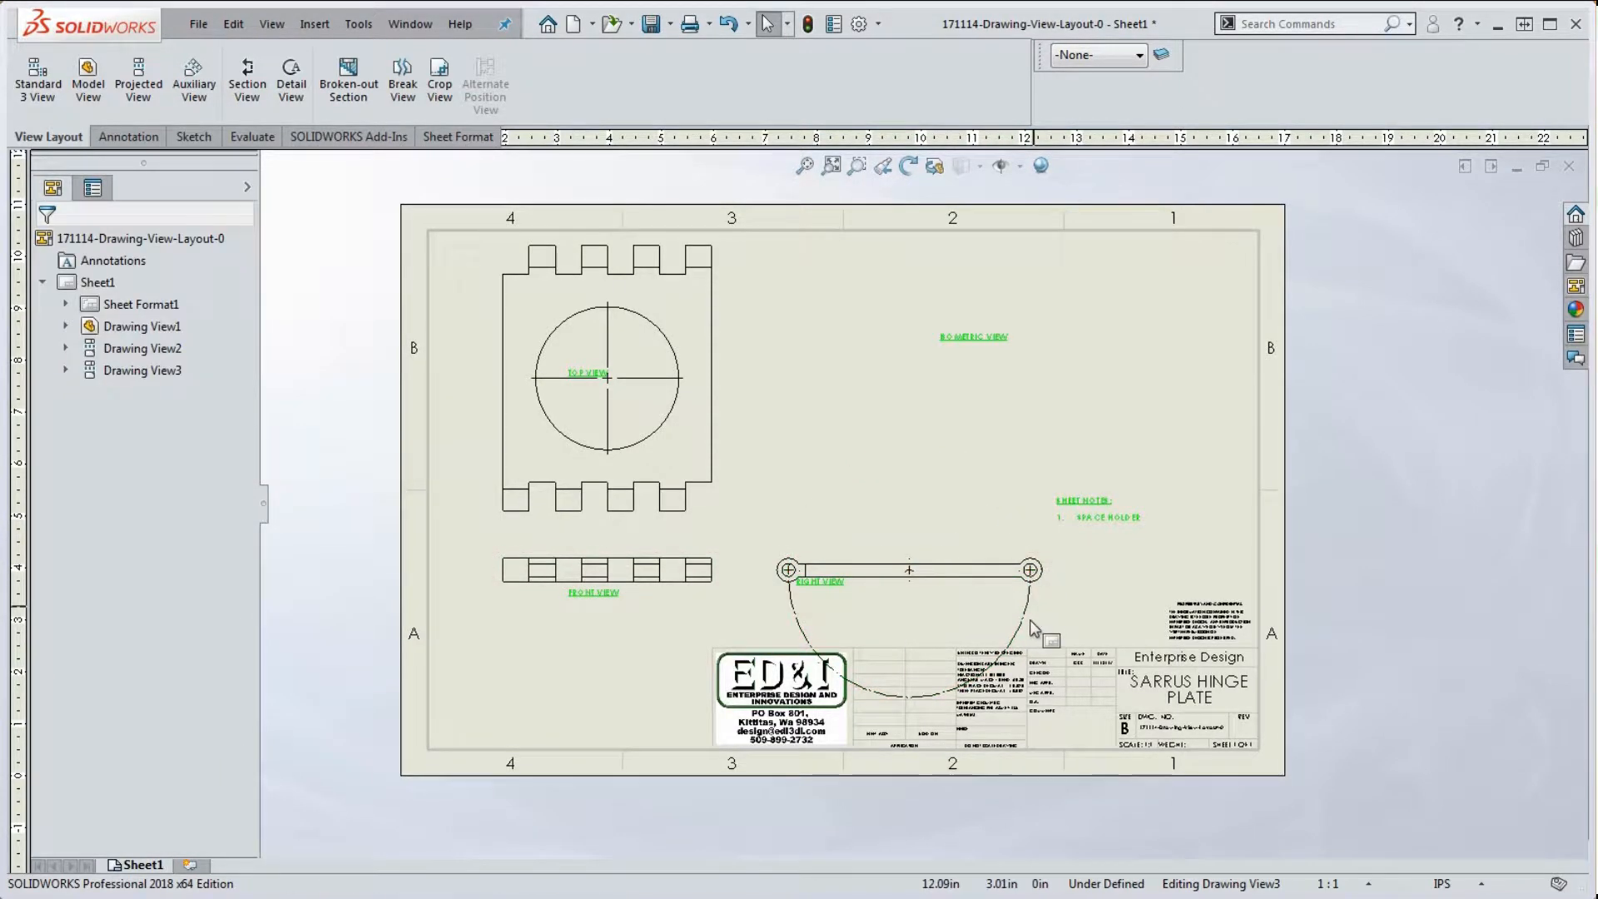
click(1012, 565)
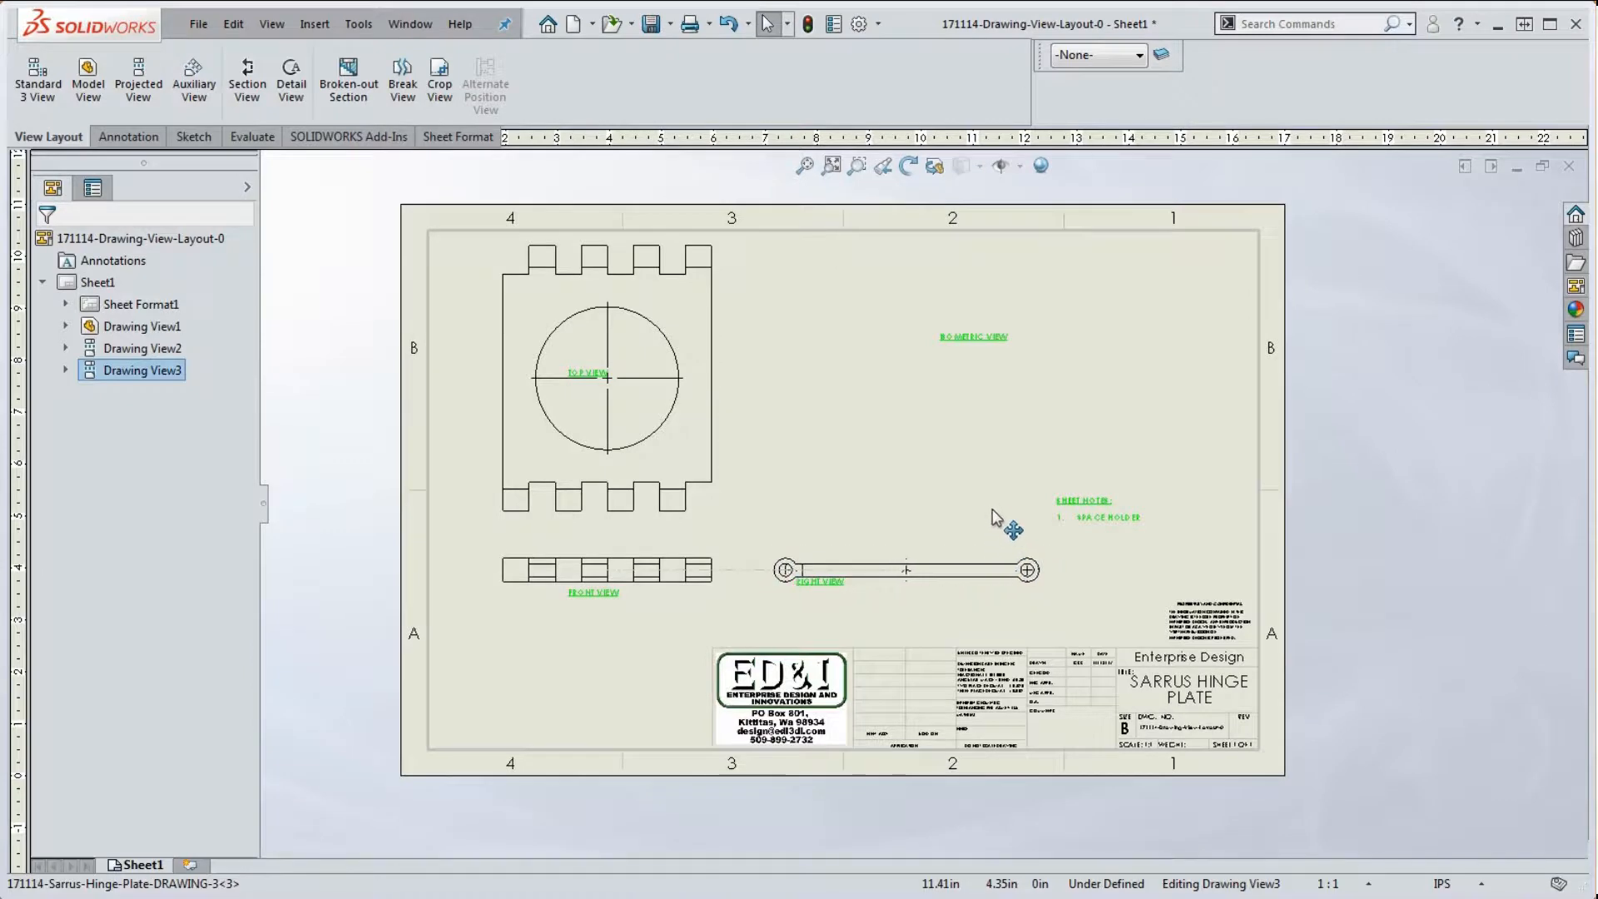
Cut the FRONT VIEW label, paste it into the front view and center it just below that view
drag(607, 596, 617, 621)
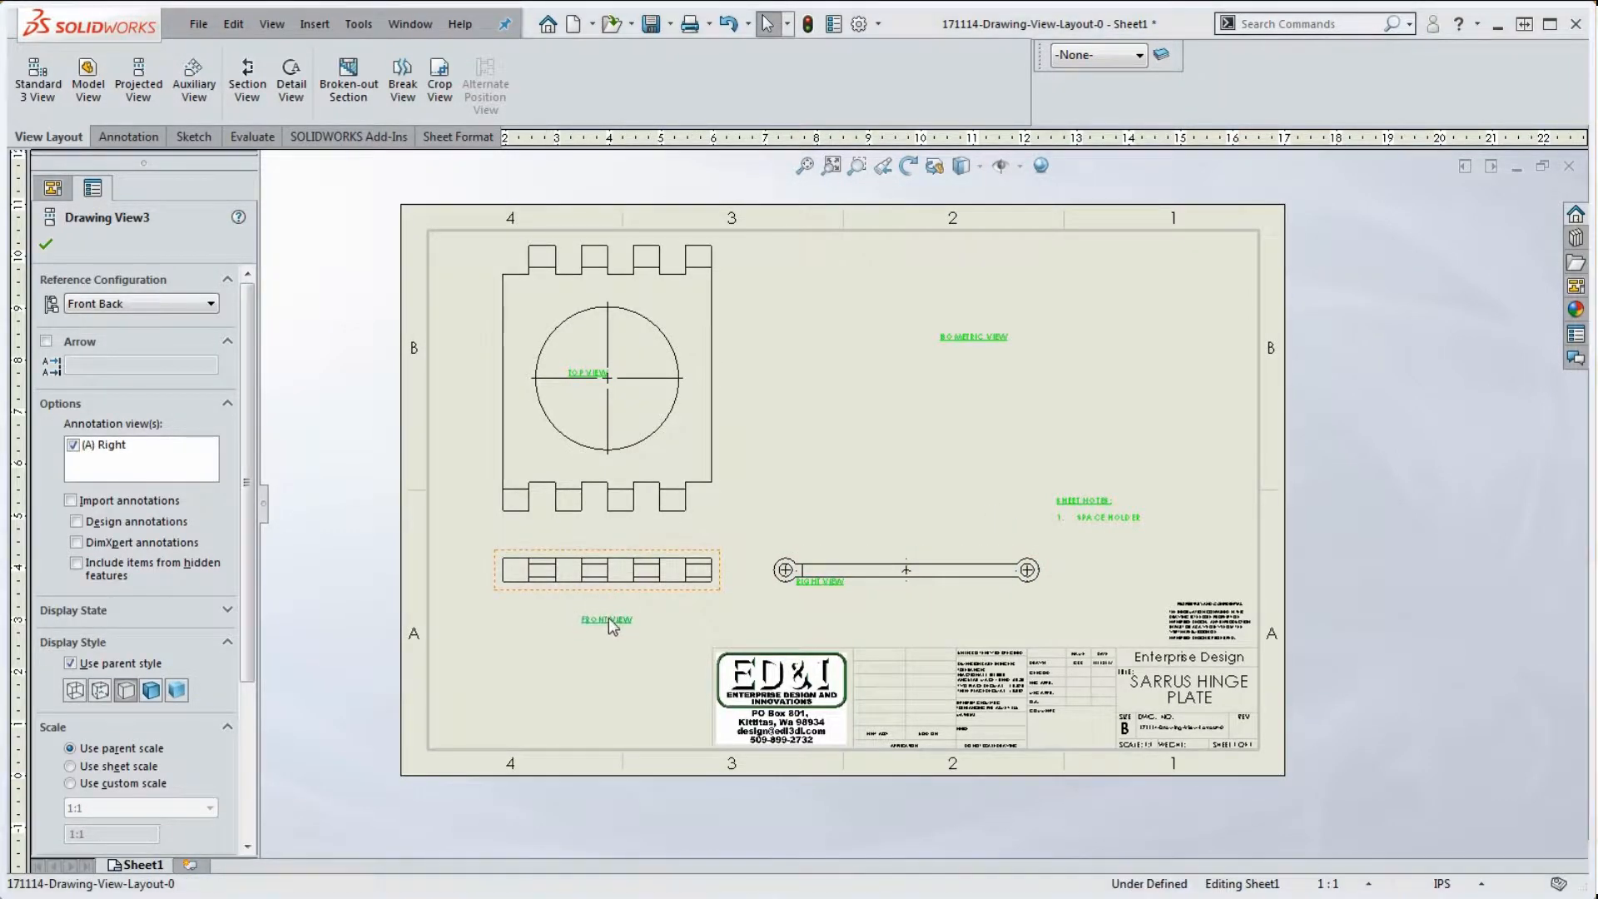
key(Delete)
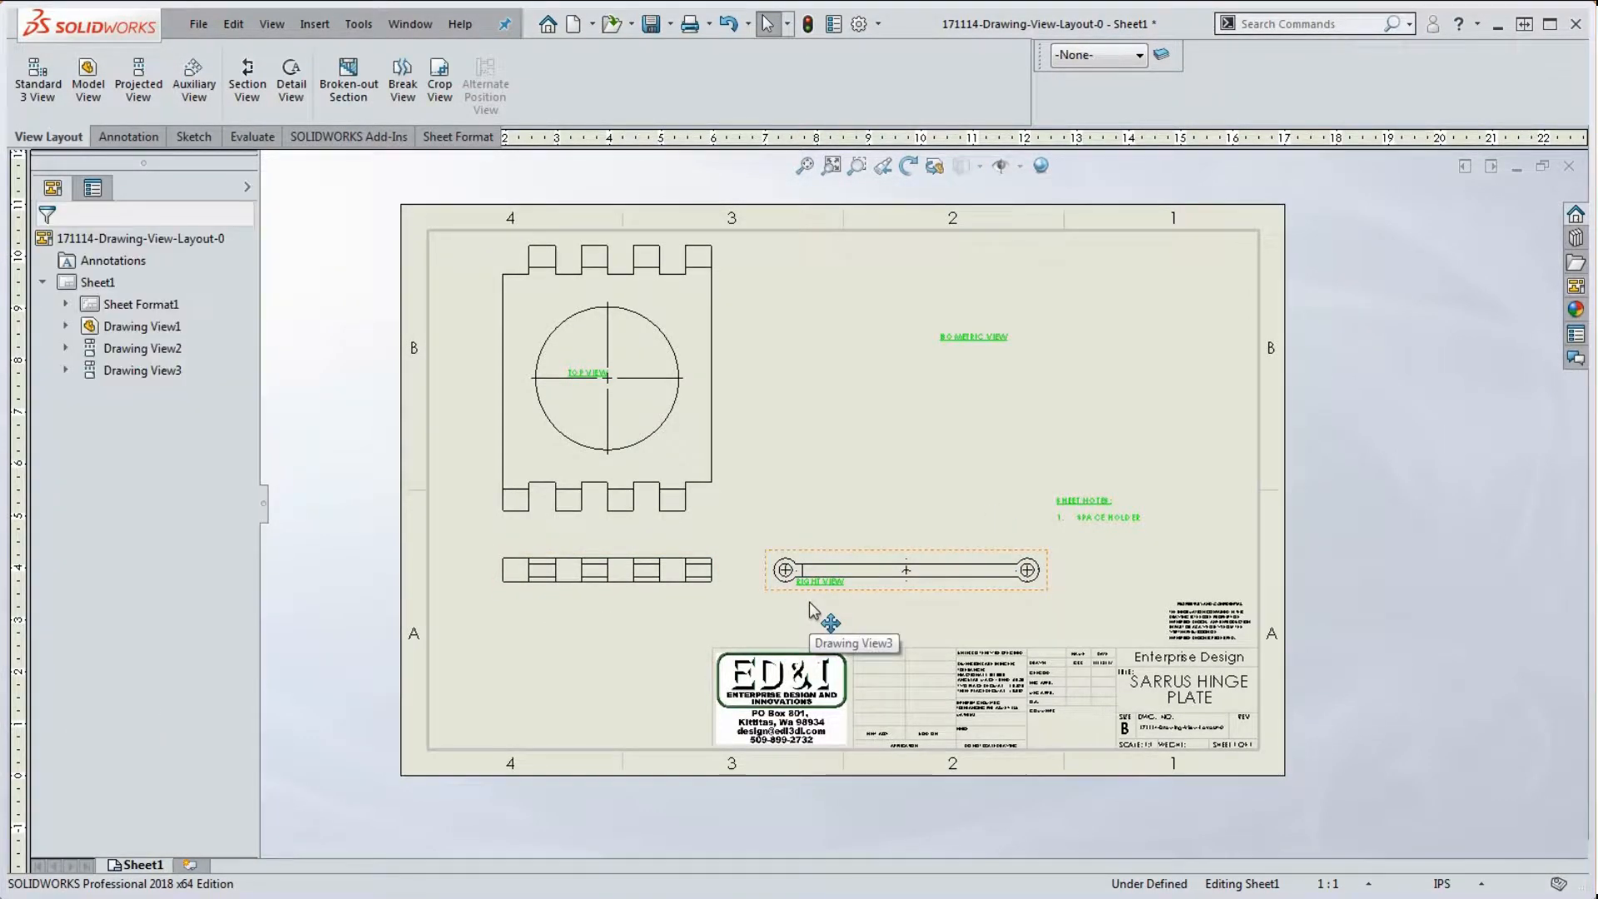
click(668, 586)
text(RIGHT VIEW)
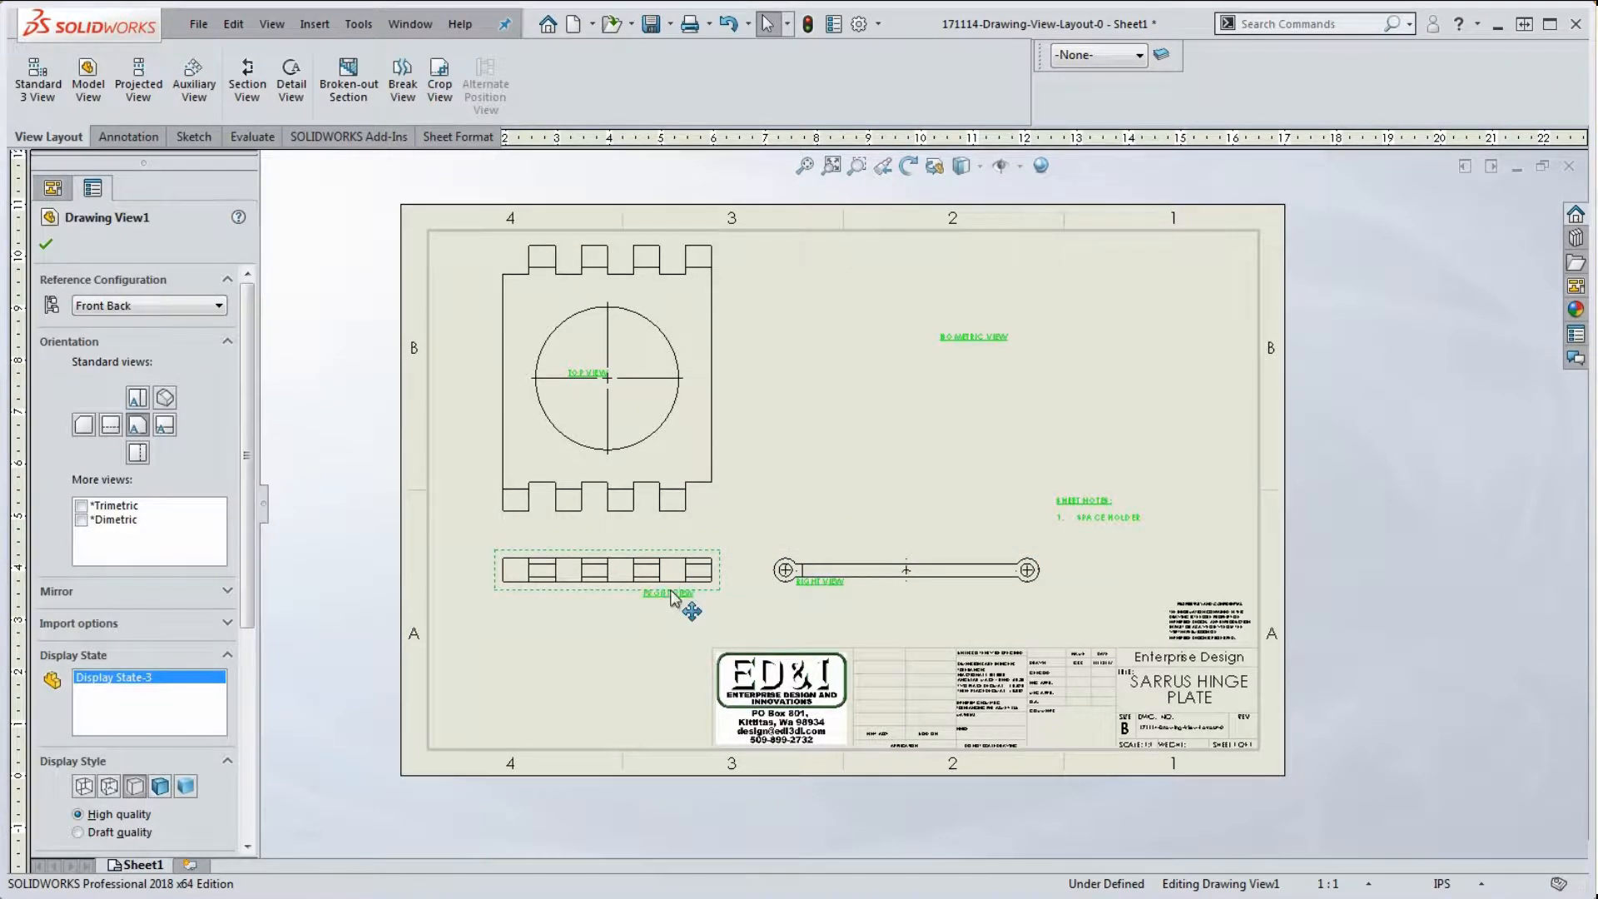
mouse_move(687, 594)
mouse_down()
mouse_move(626, 601)
mouse_move(747, 594)
mouse_move(716, 587)
mouse_up()
Center the TOP VIEW and RIGHT VIEW labels below their views and move the front view slightly down
click(632, 392)
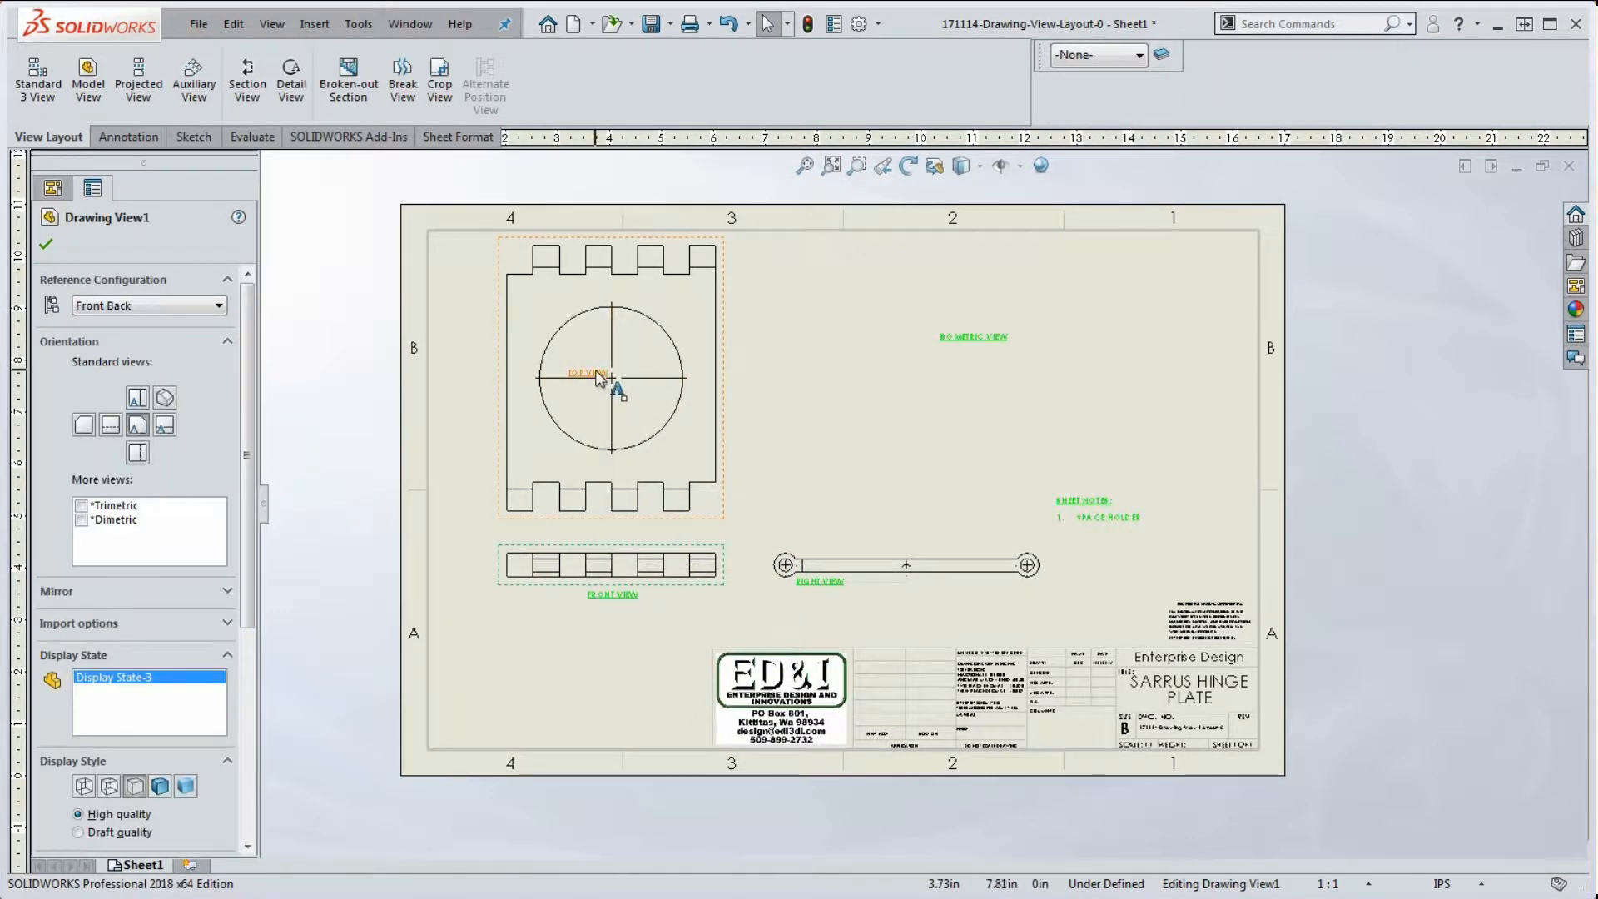
drag(617, 515, 618, 522)
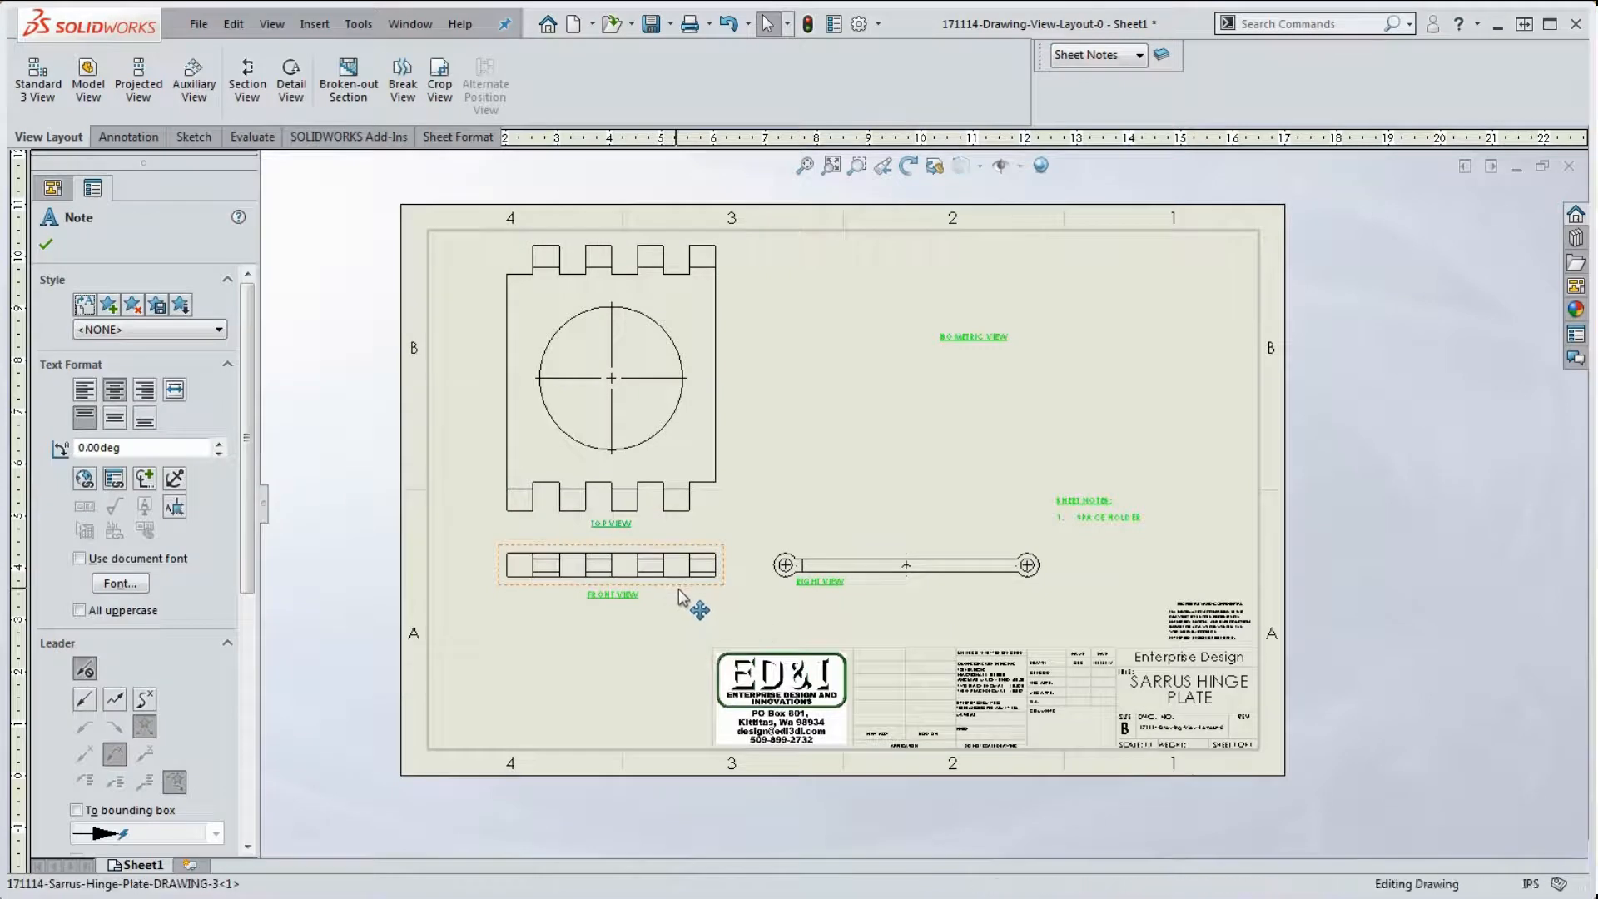
drag(679, 589, 676, 608)
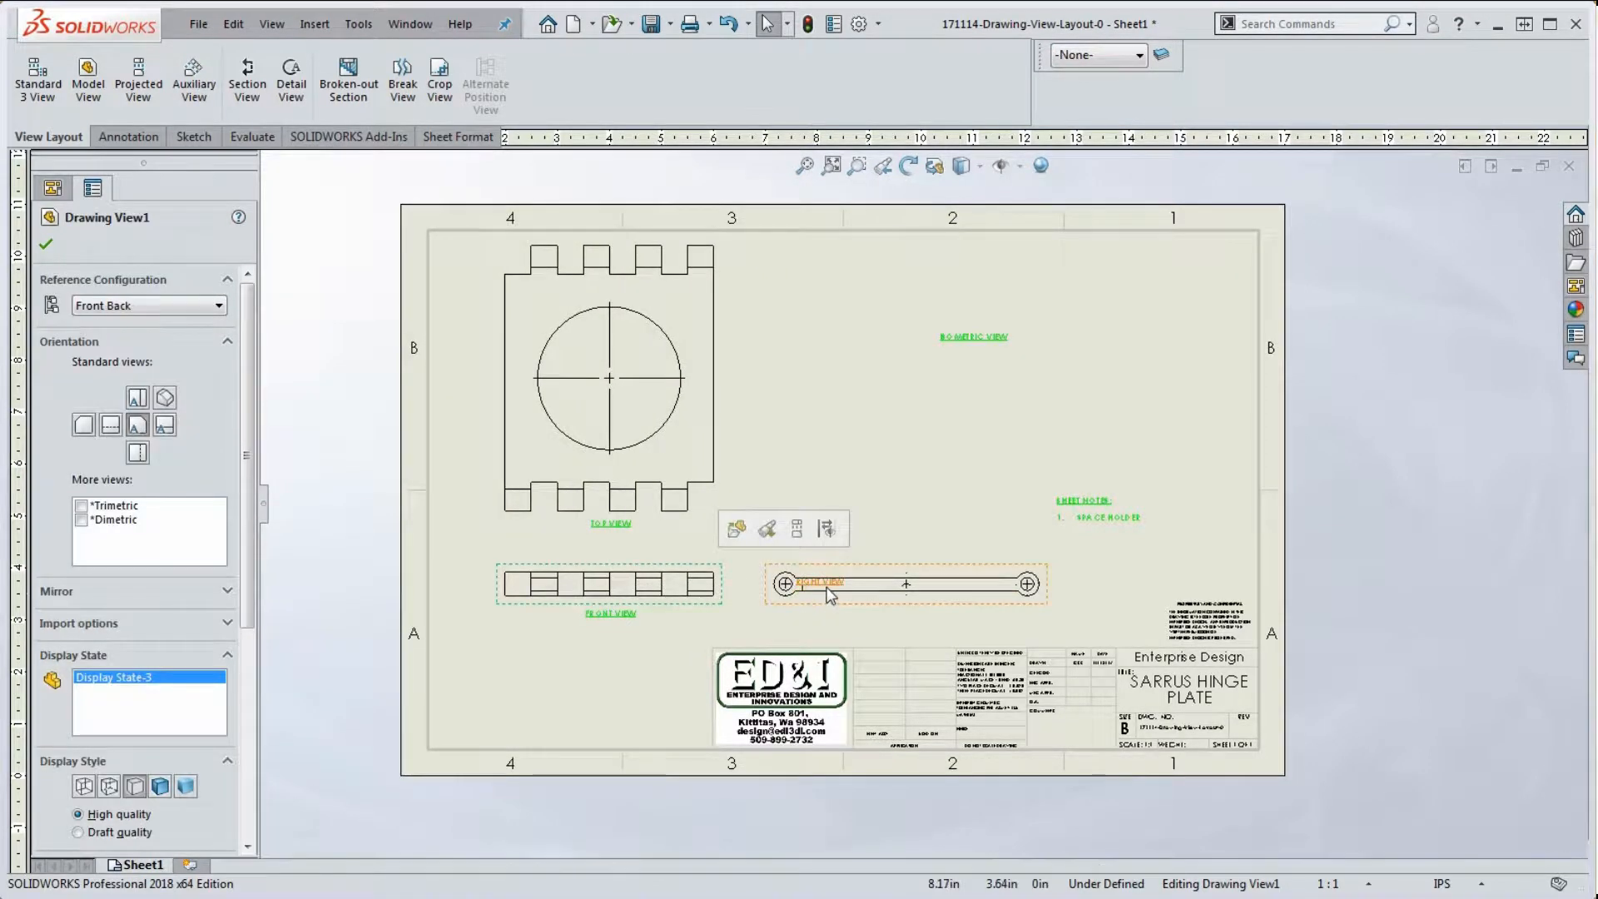
drag(827, 590, 944, 632)
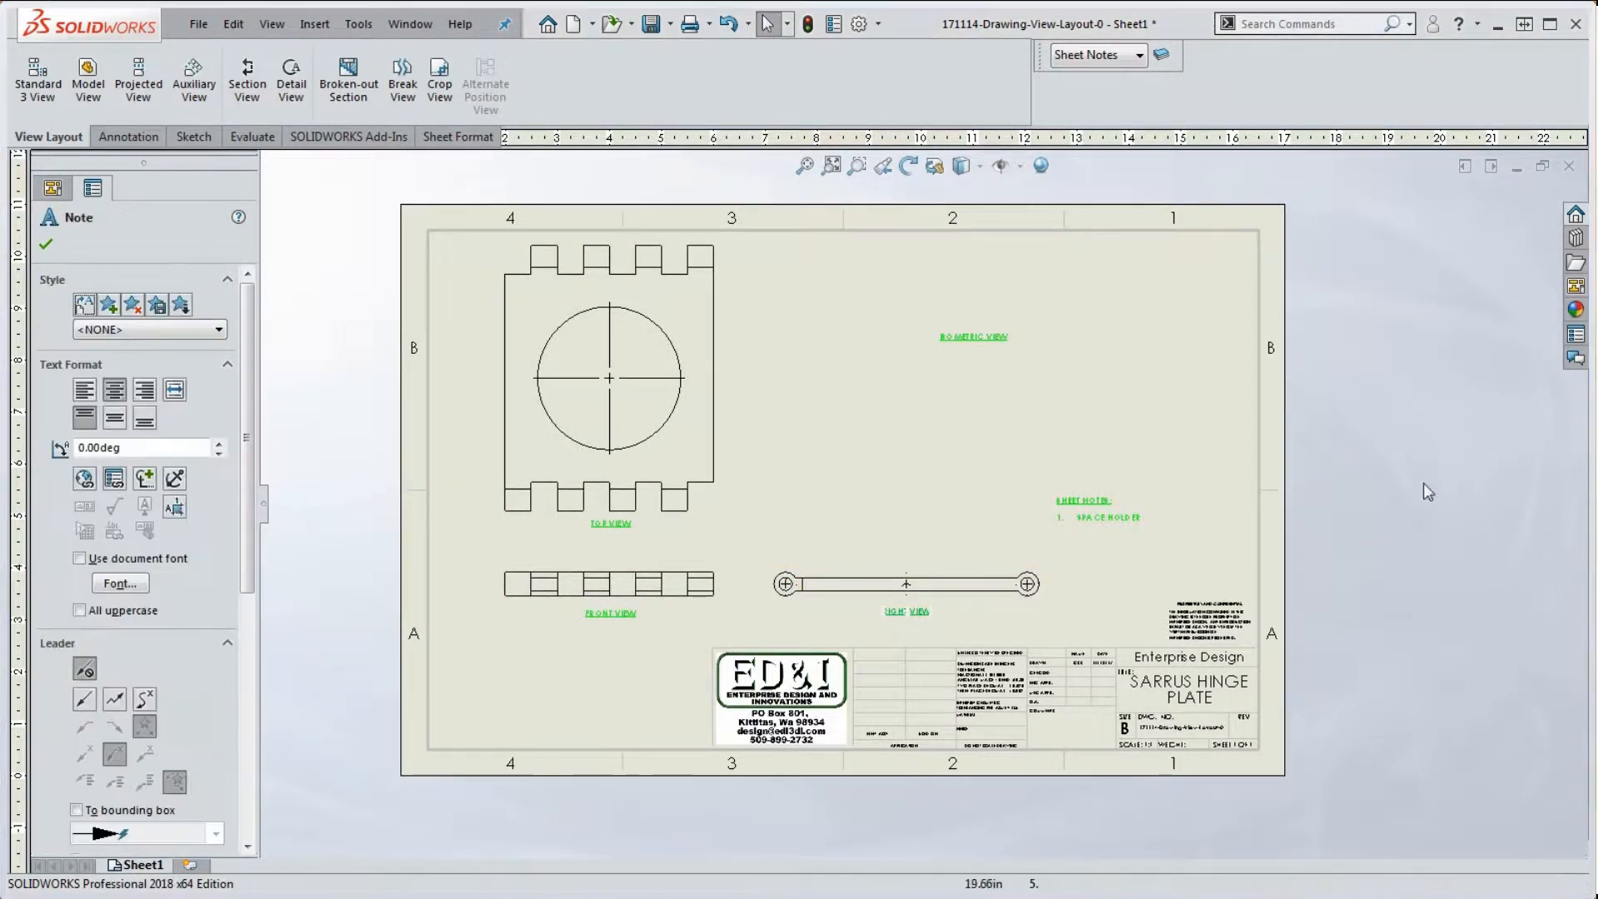
Save the drawing under the new name 171114-Drawing-View-Layout-1-Standard-3-View
click(279, 164)
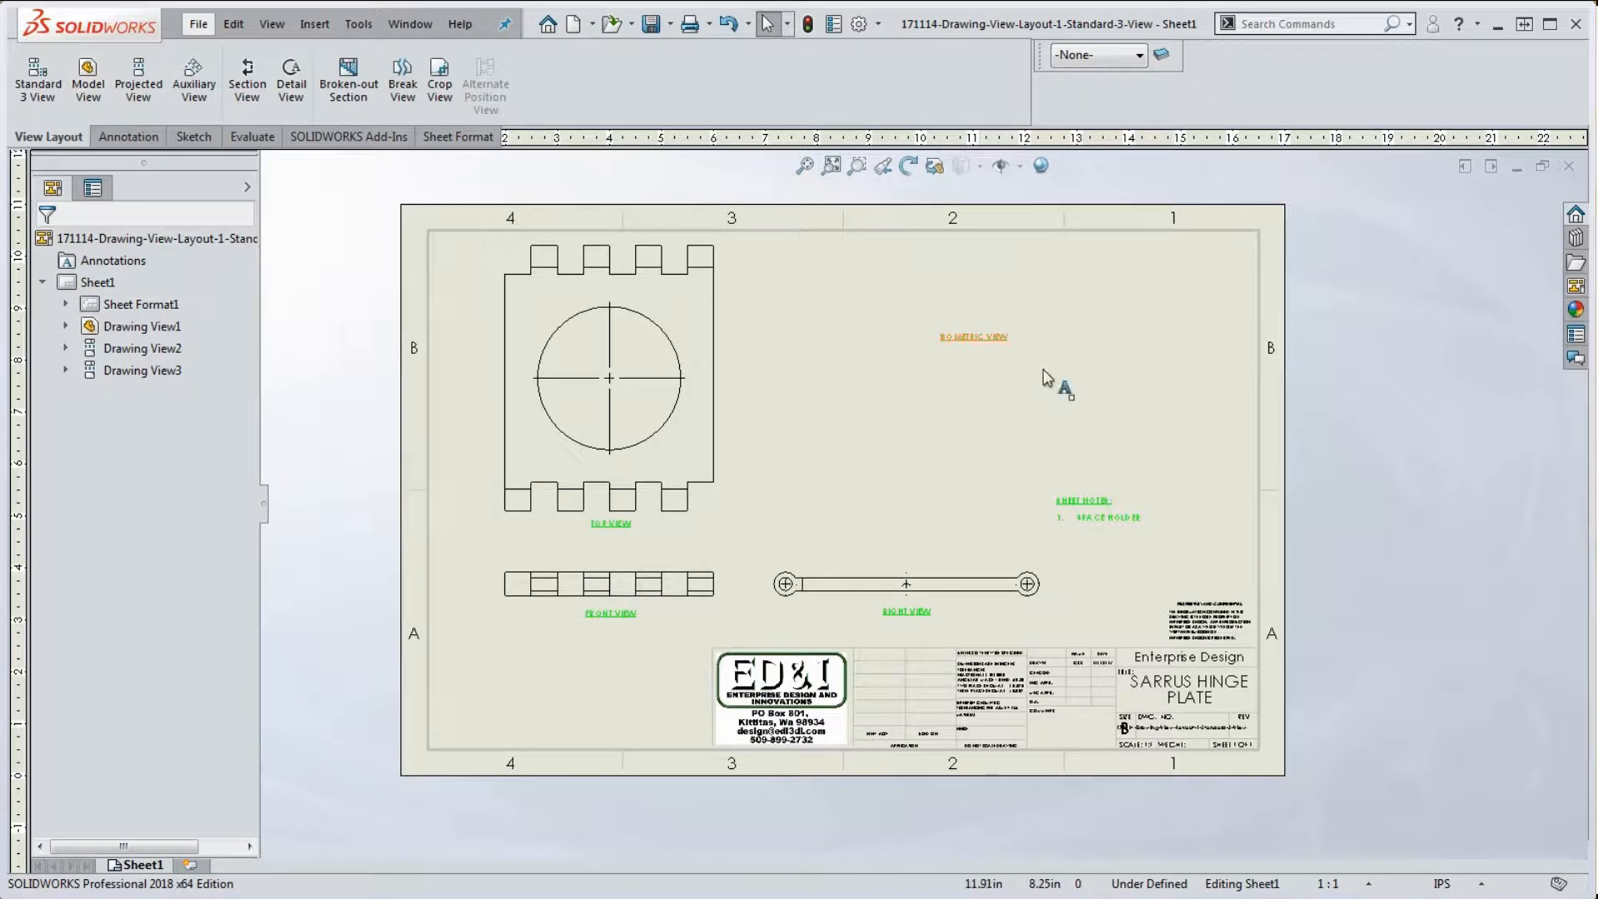
Delete the top projected view and move its leftover TOP VIEW label farther up the sheet
click(726, 414)
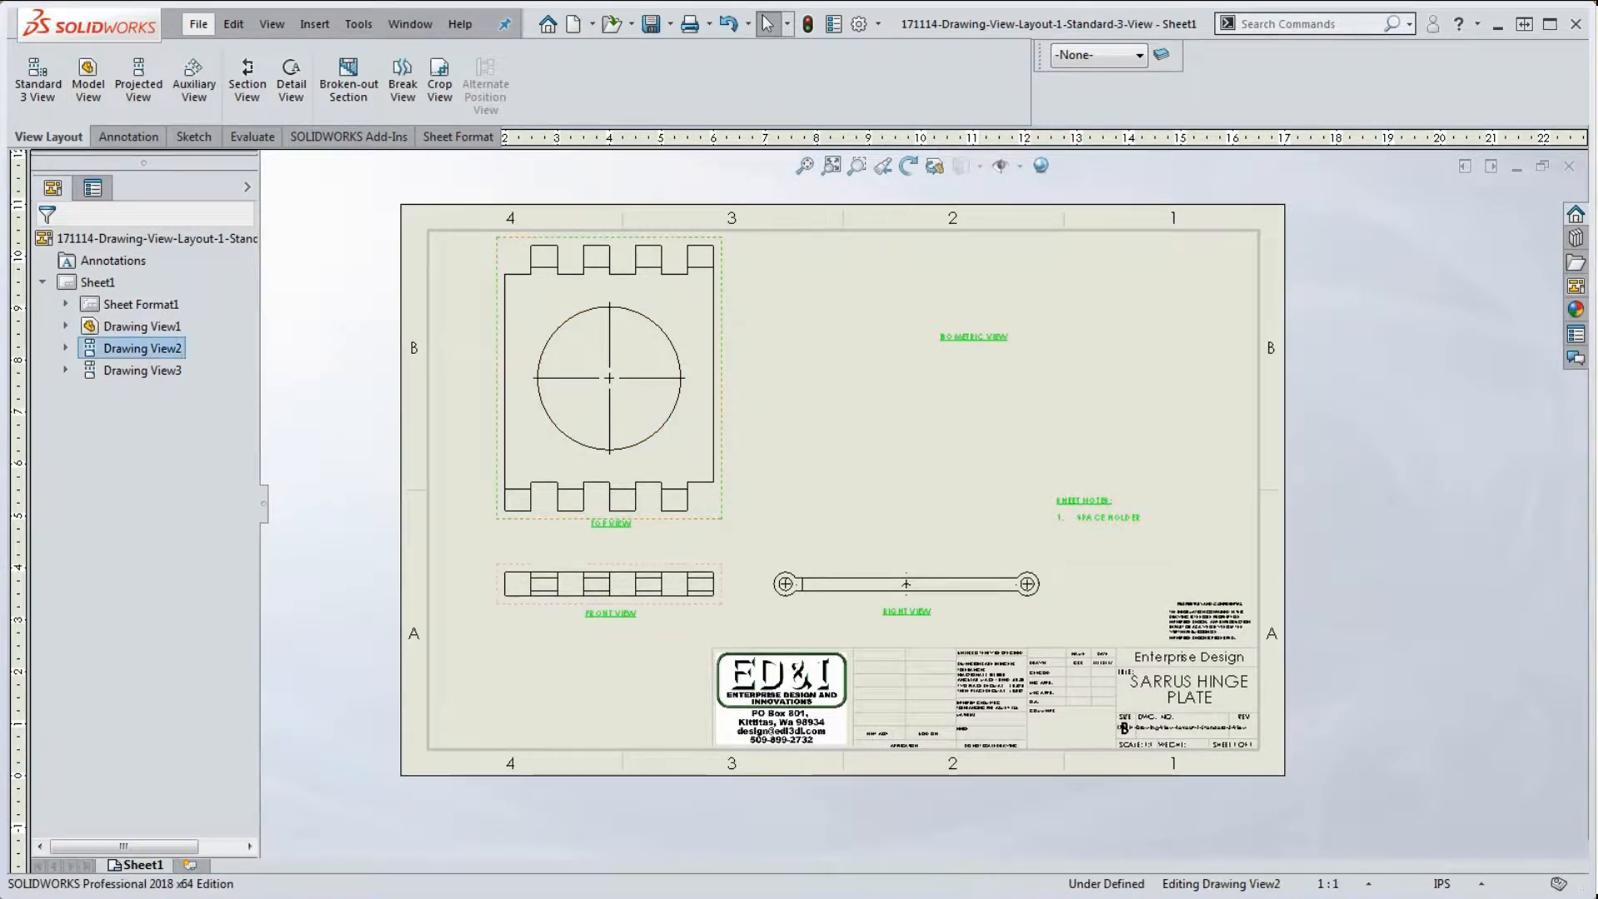
key(Delete)
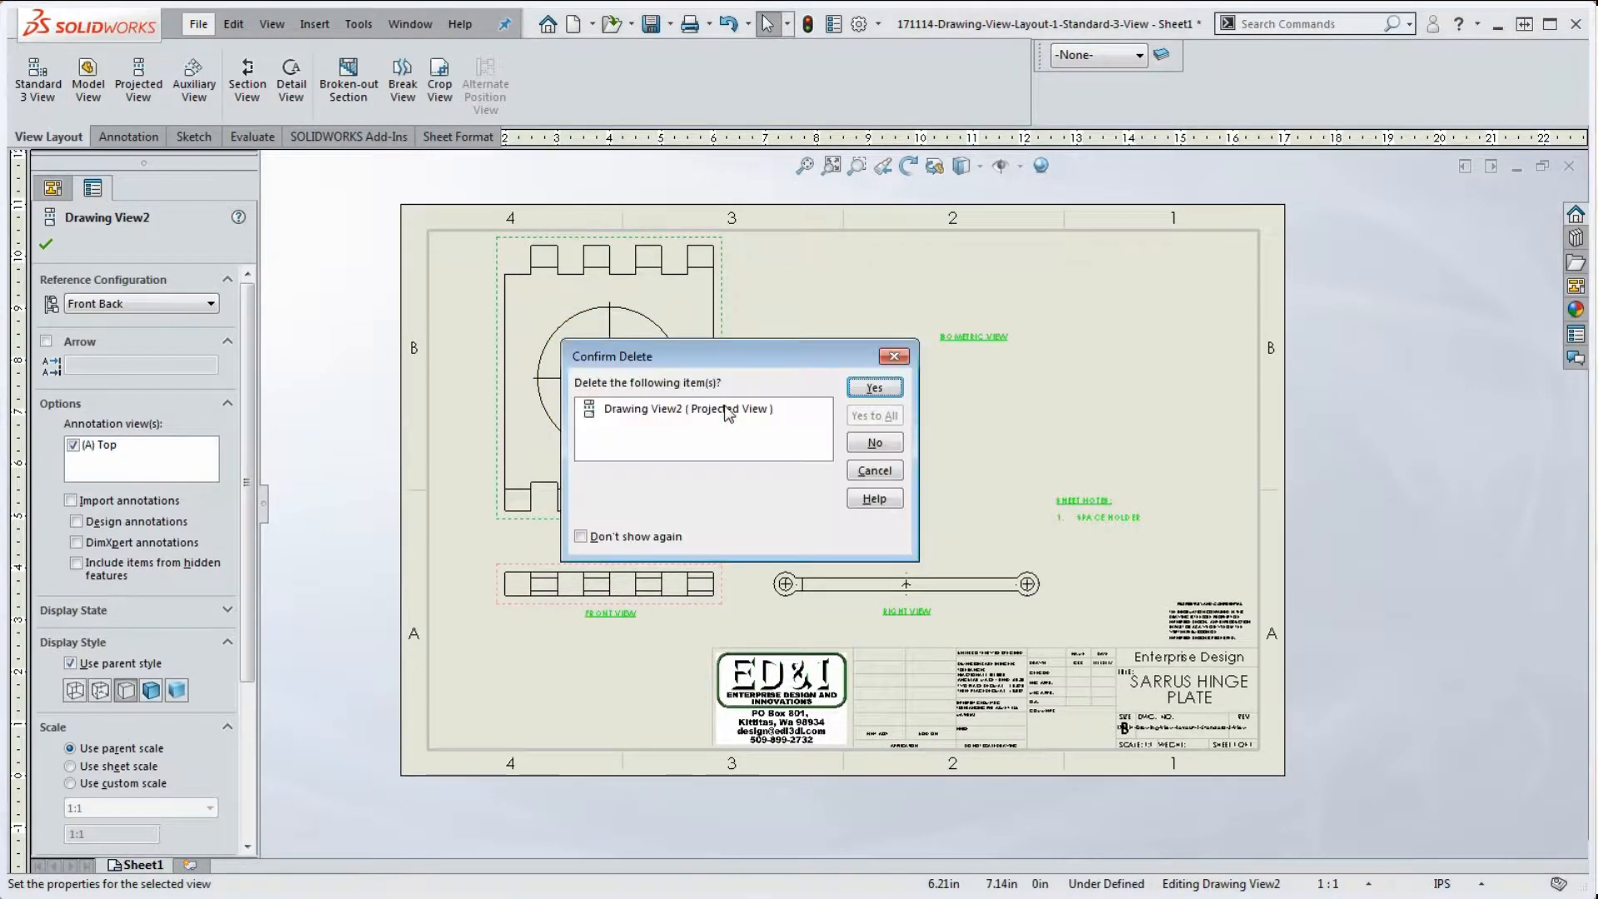
click(874, 389)
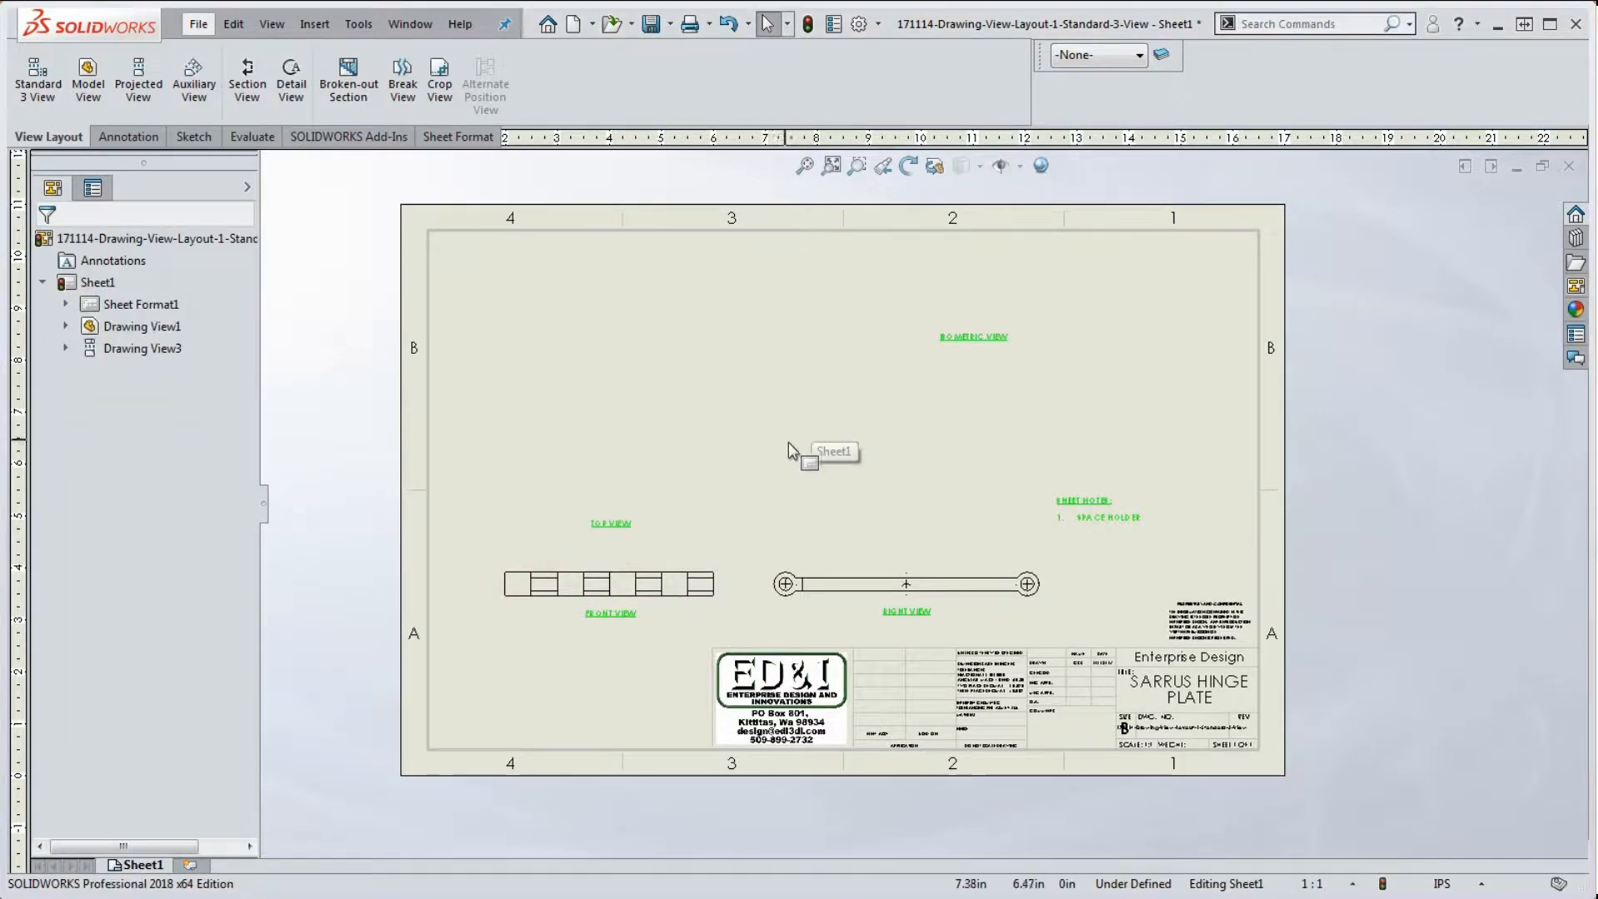
drag(606, 530, 606, 481)
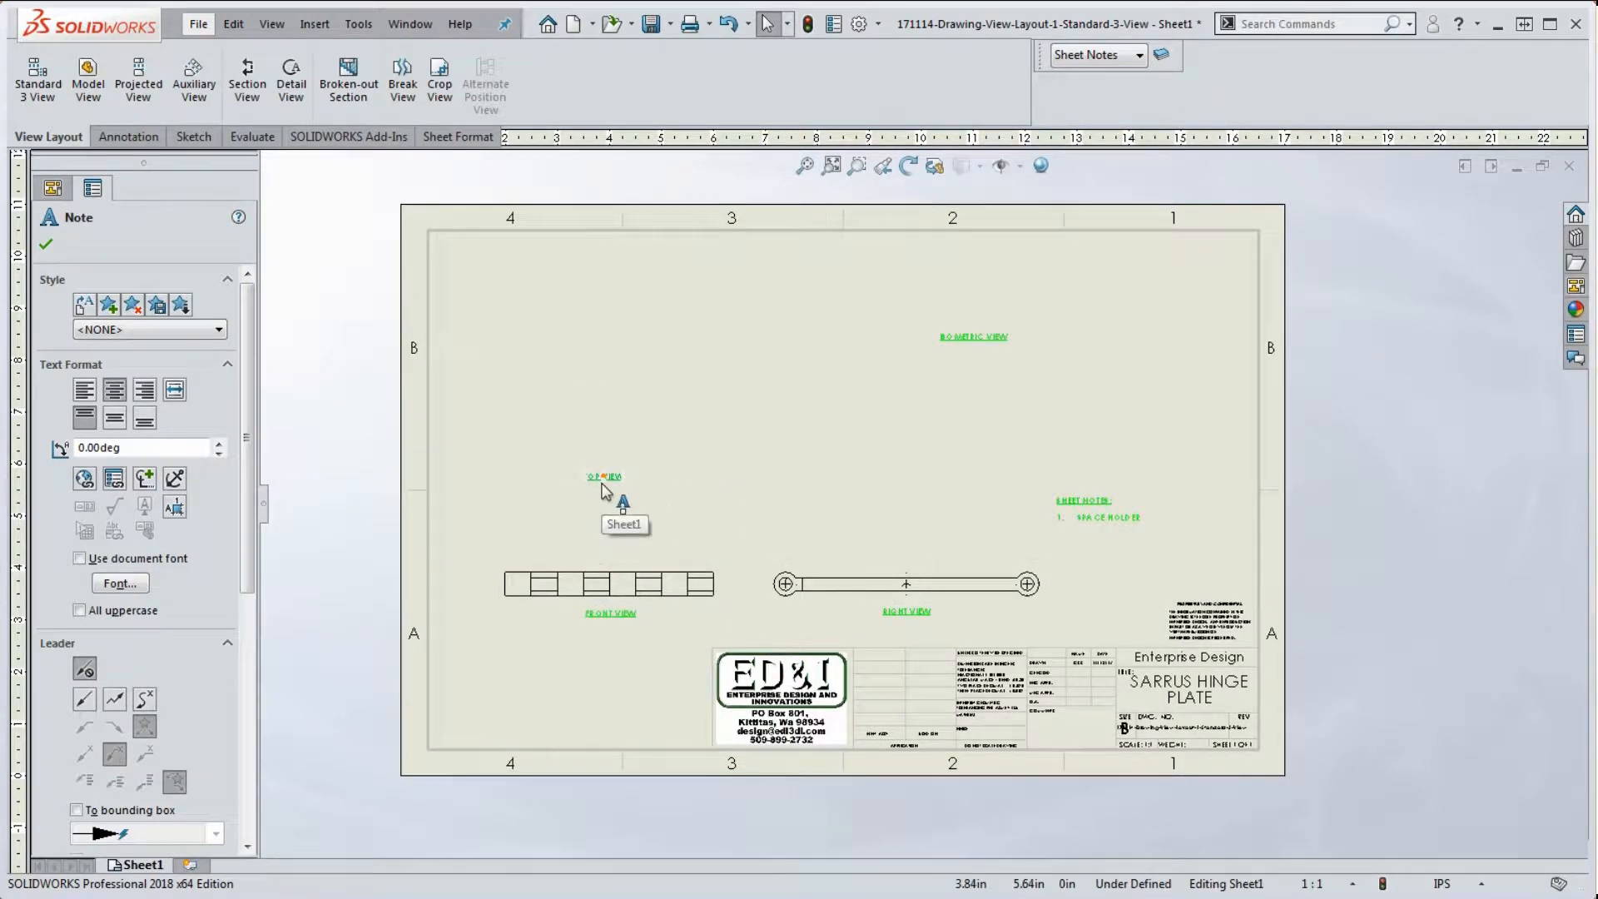
Delete the front view from the sheet together with its attached label
click(722, 598)
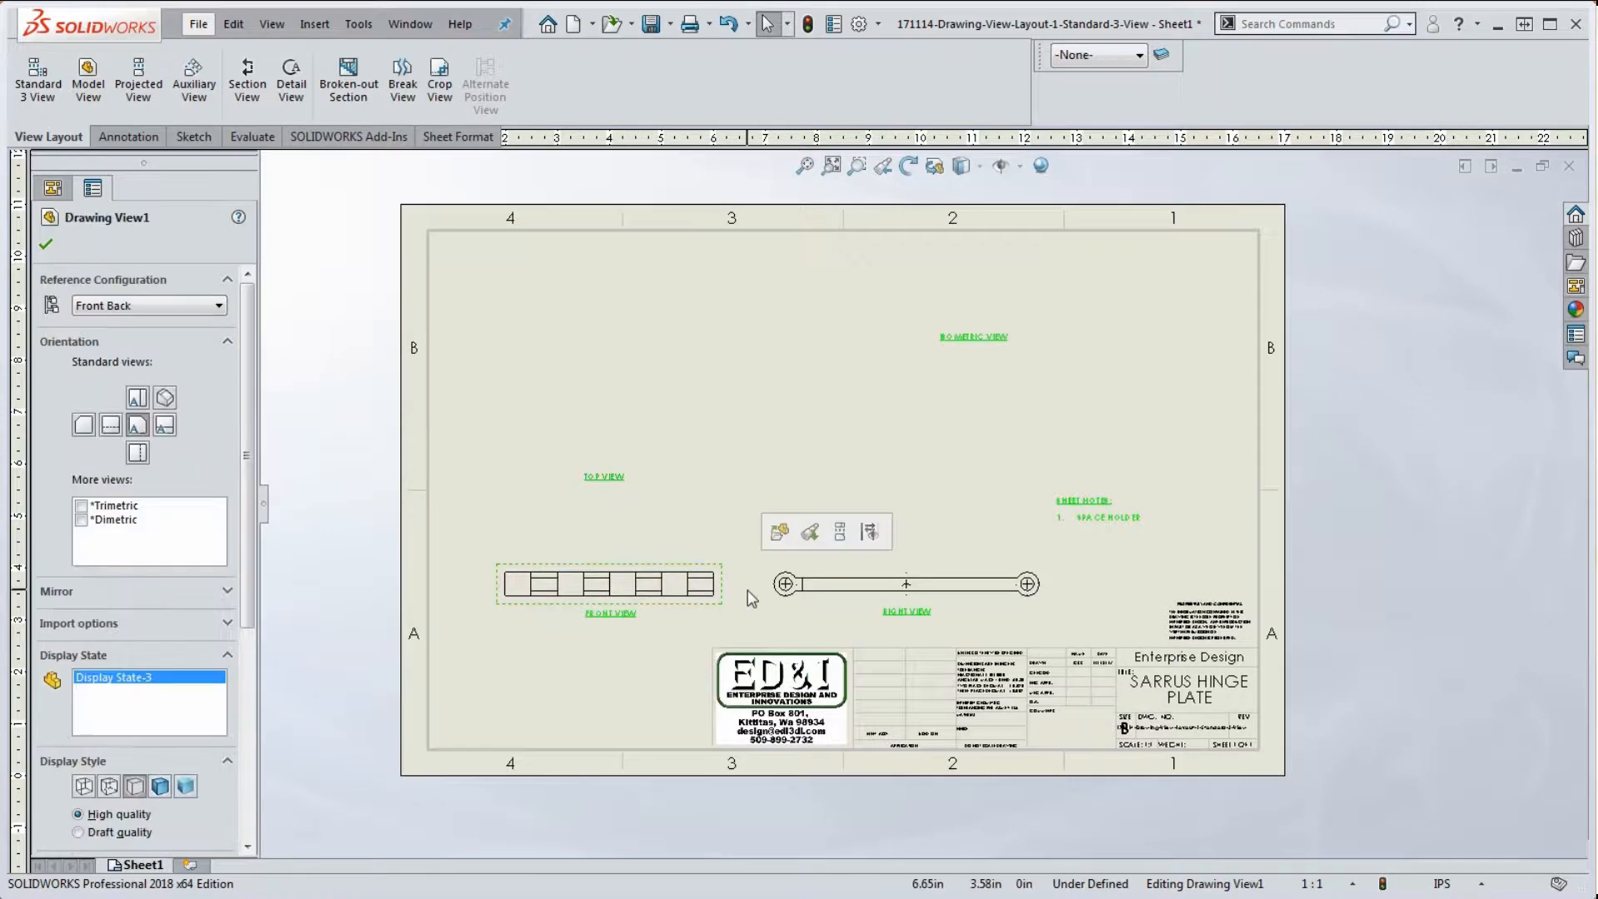
key(Delete)
click(874, 388)
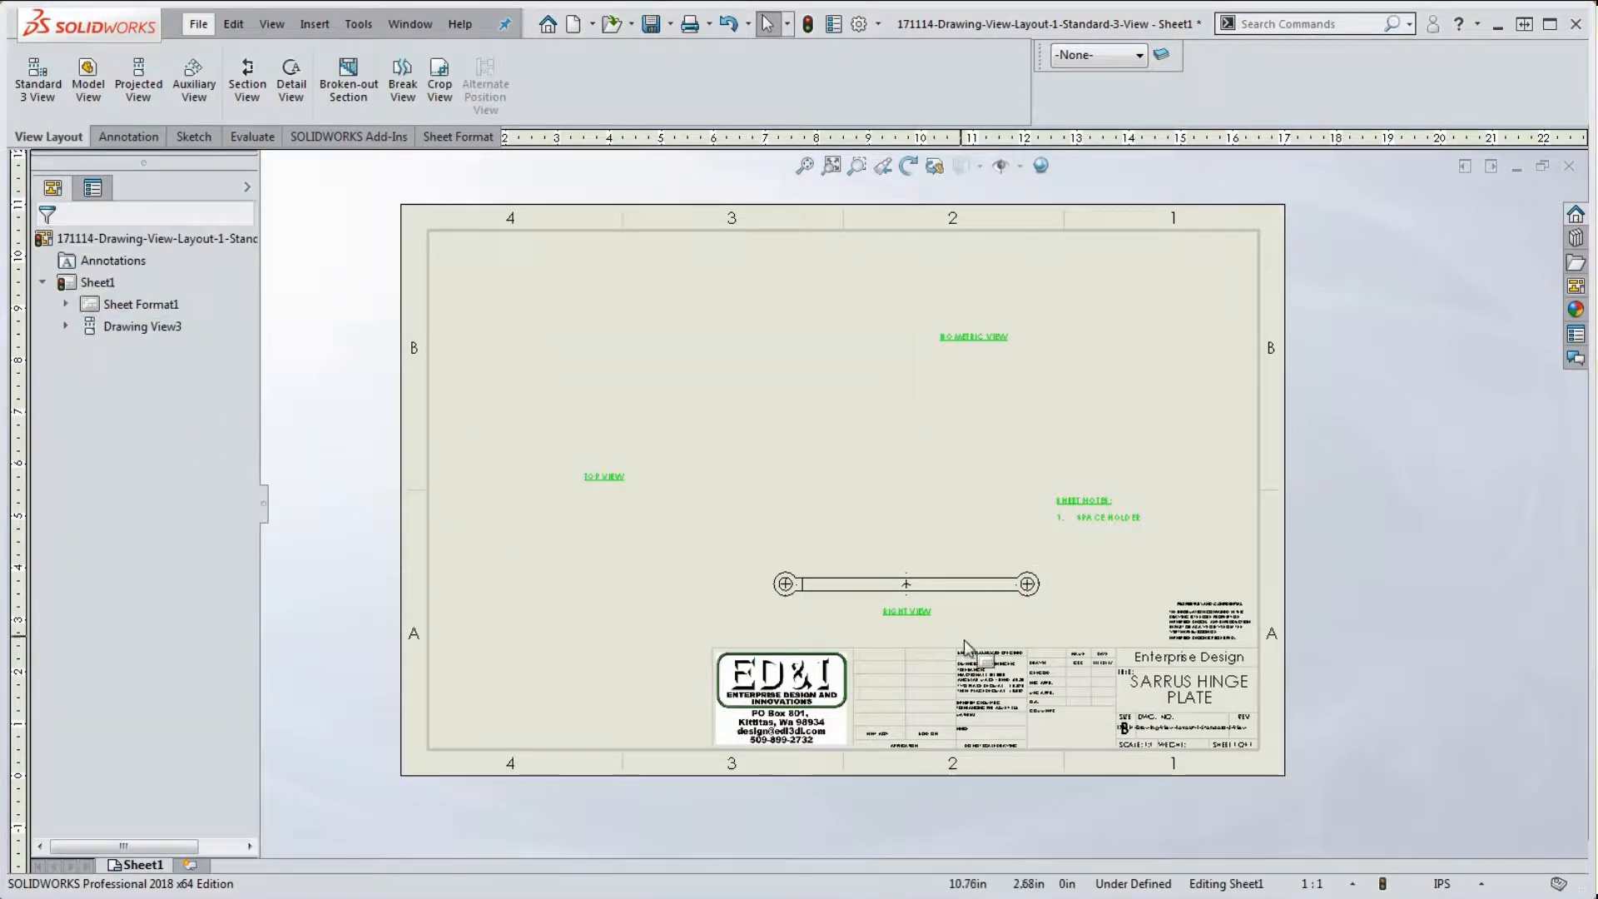
Delete the remaining right view and move the TOP VIEW label farther up the sheet
click(960, 611)
key(Delete)
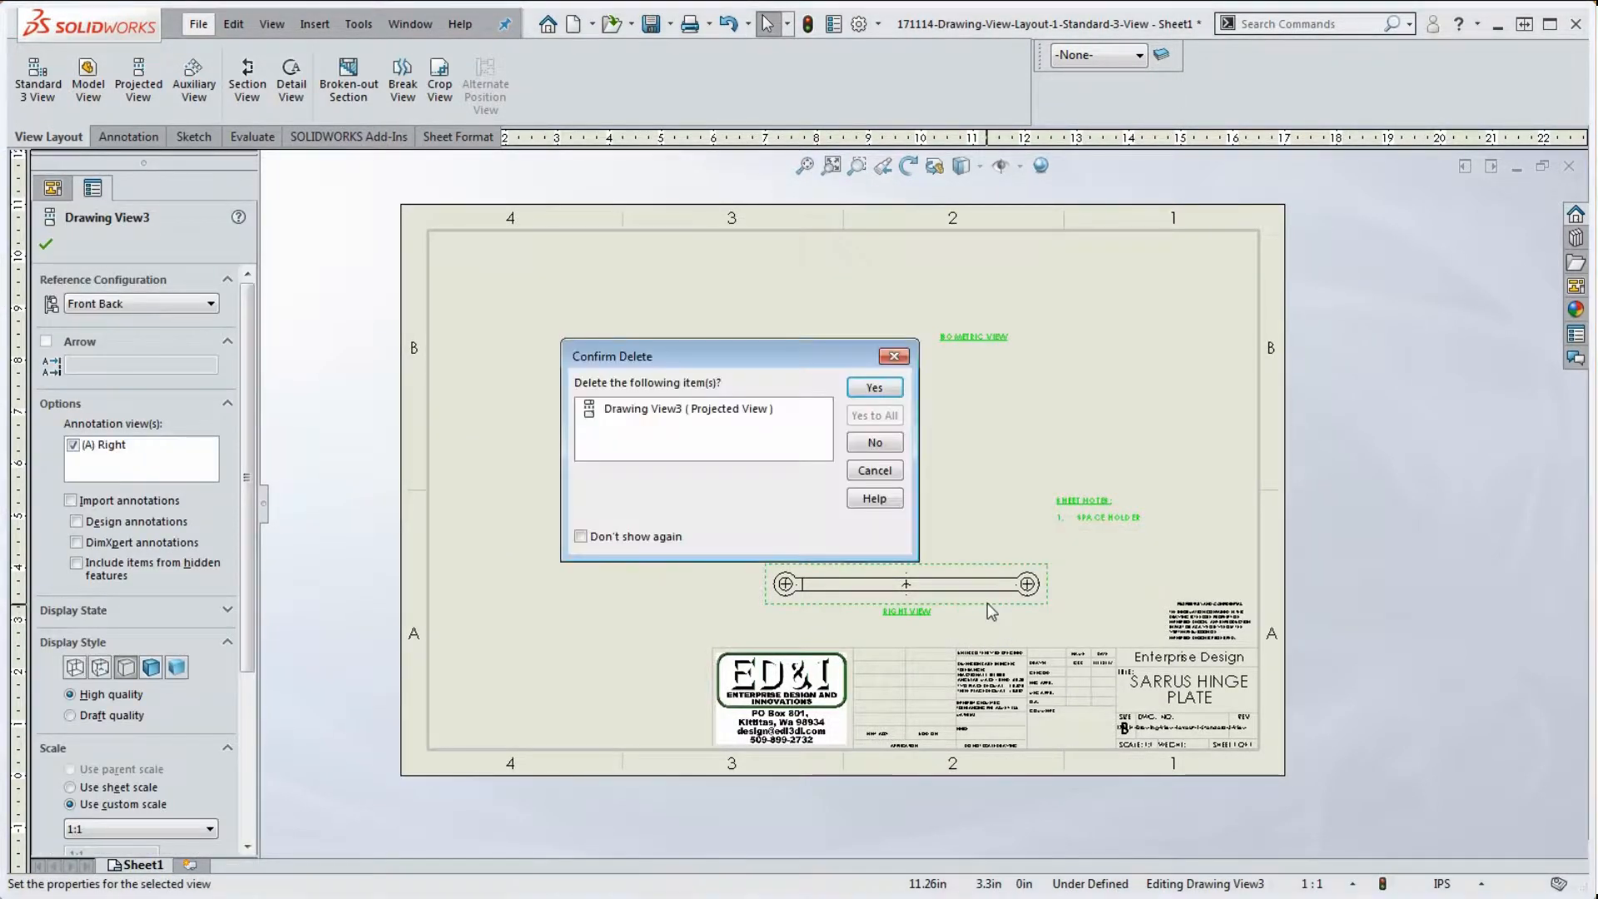
click(875, 389)
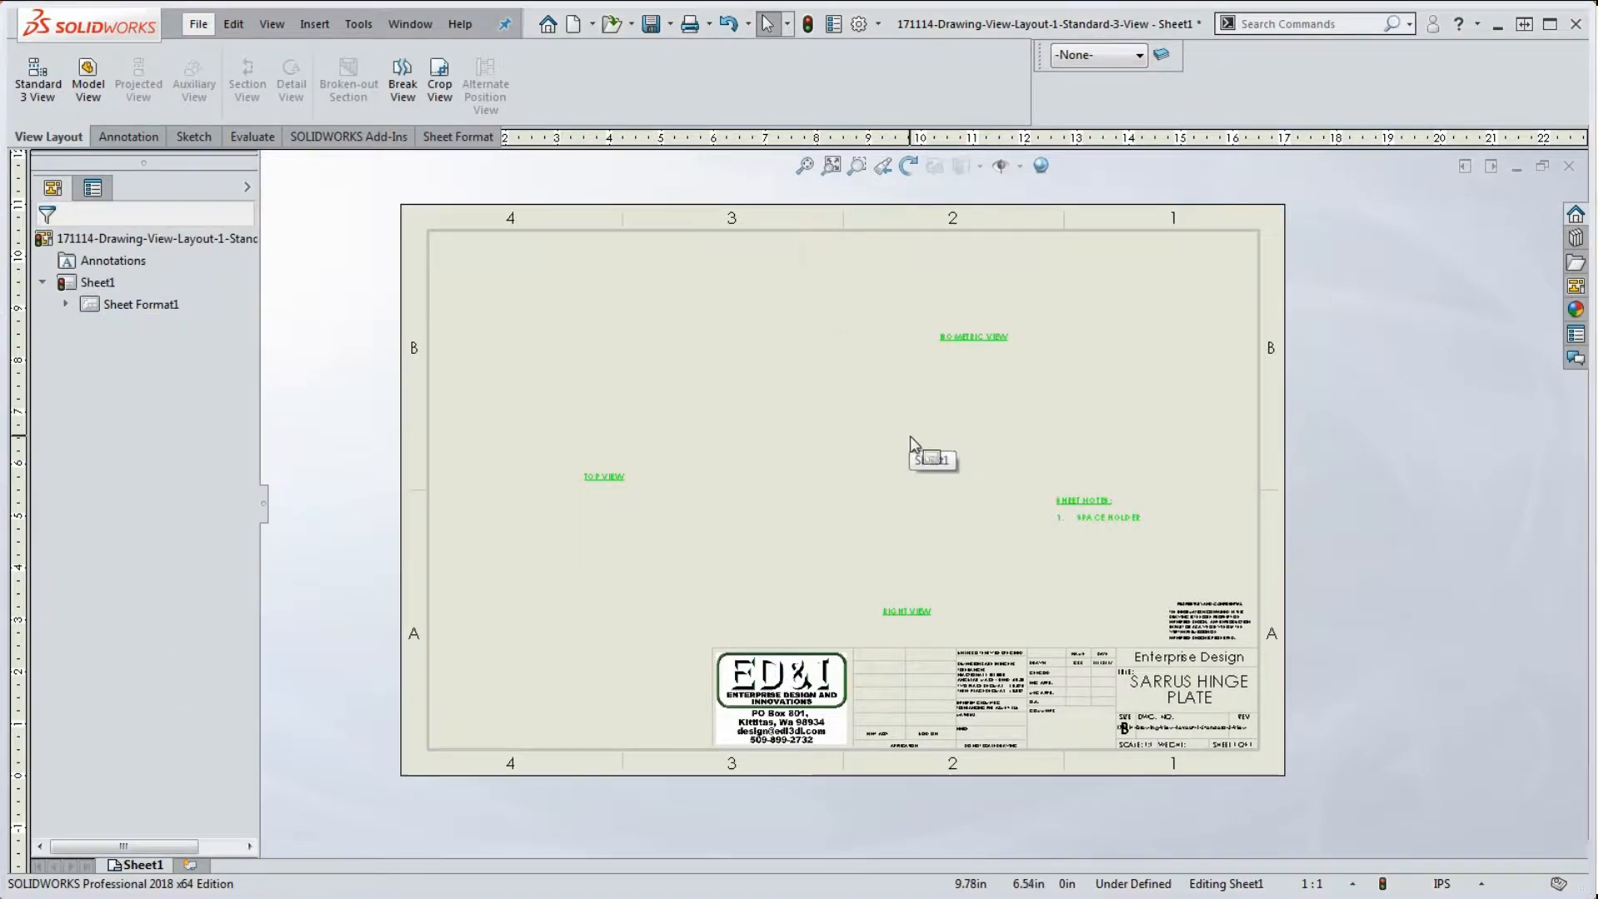
drag(620, 480, 628, 396)
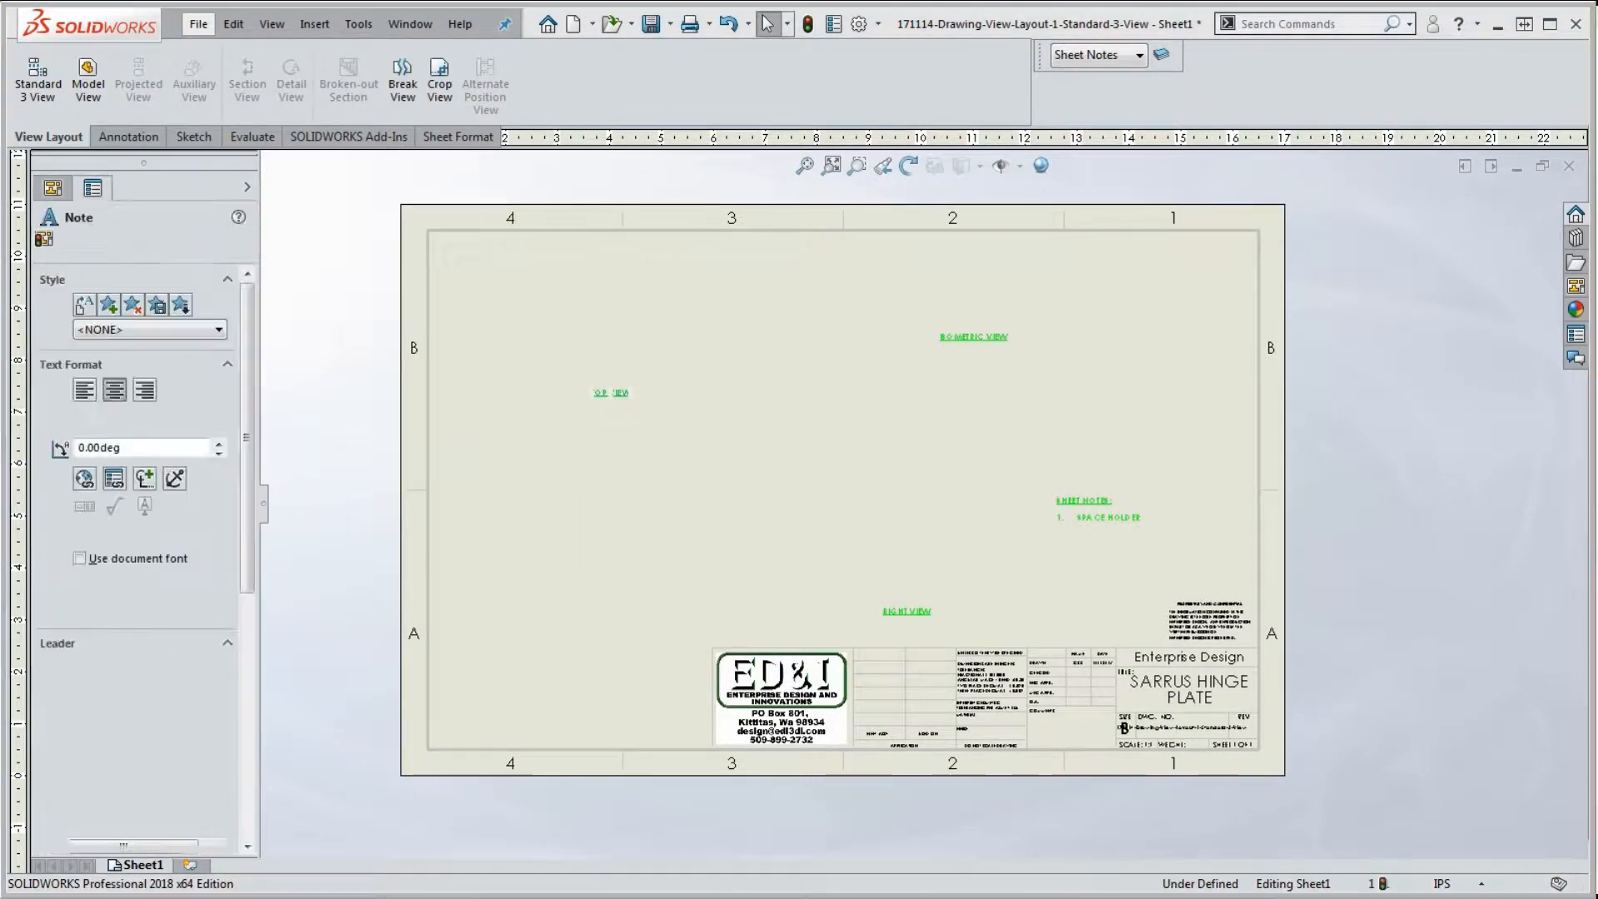
Insert the Sarrus hinge plate part as a front model view and project its right, top and isometric views
click(86, 85)
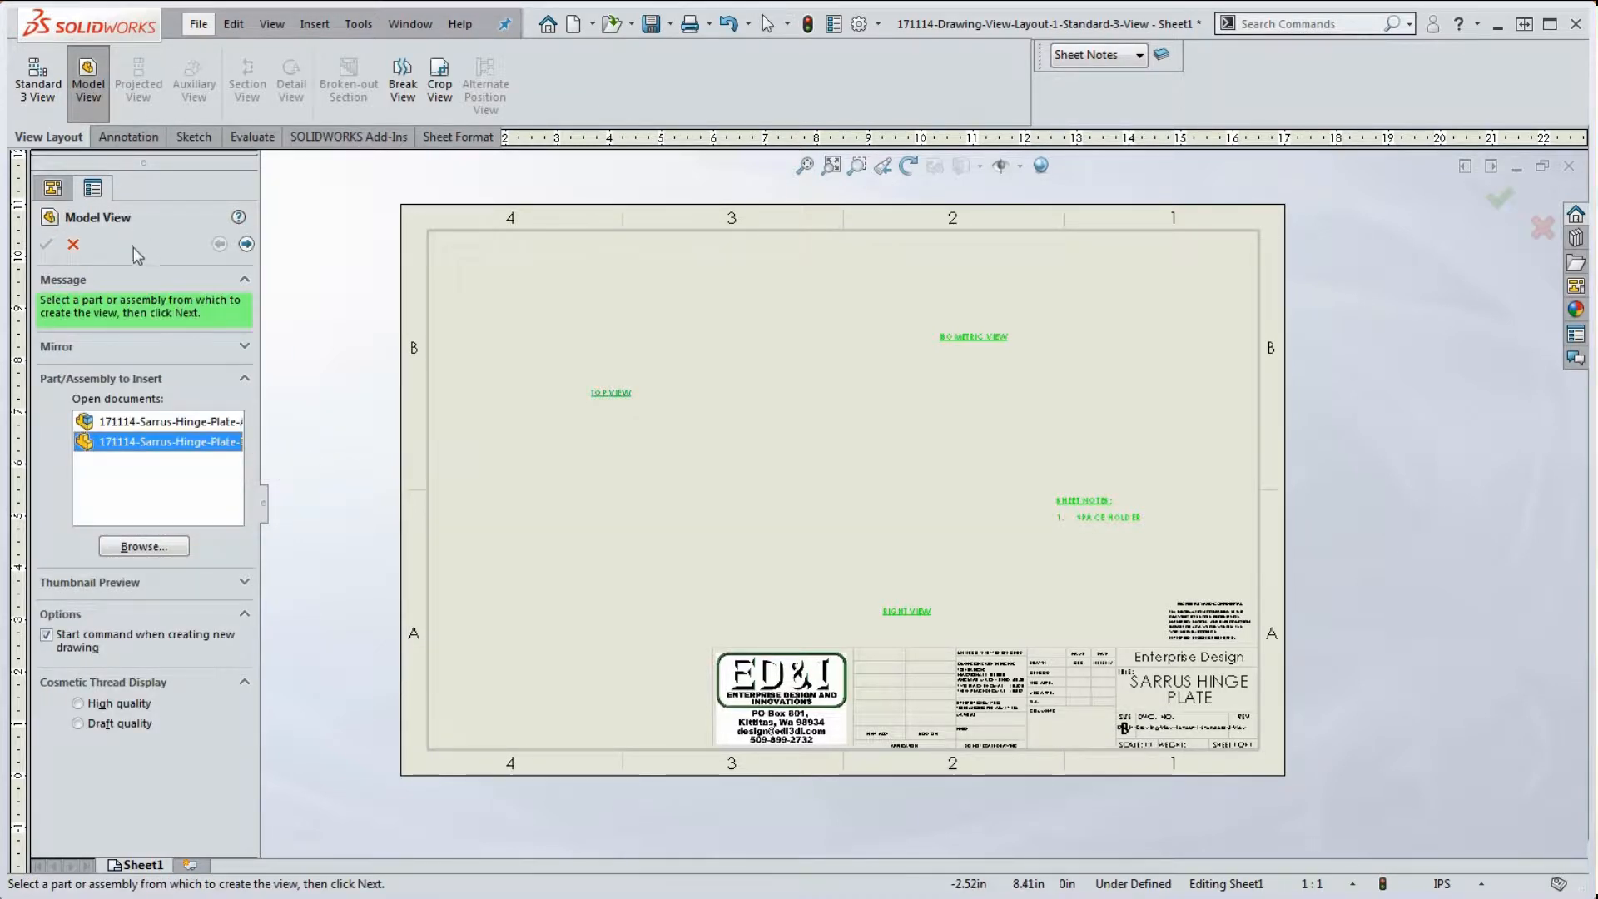
click(246, 244)
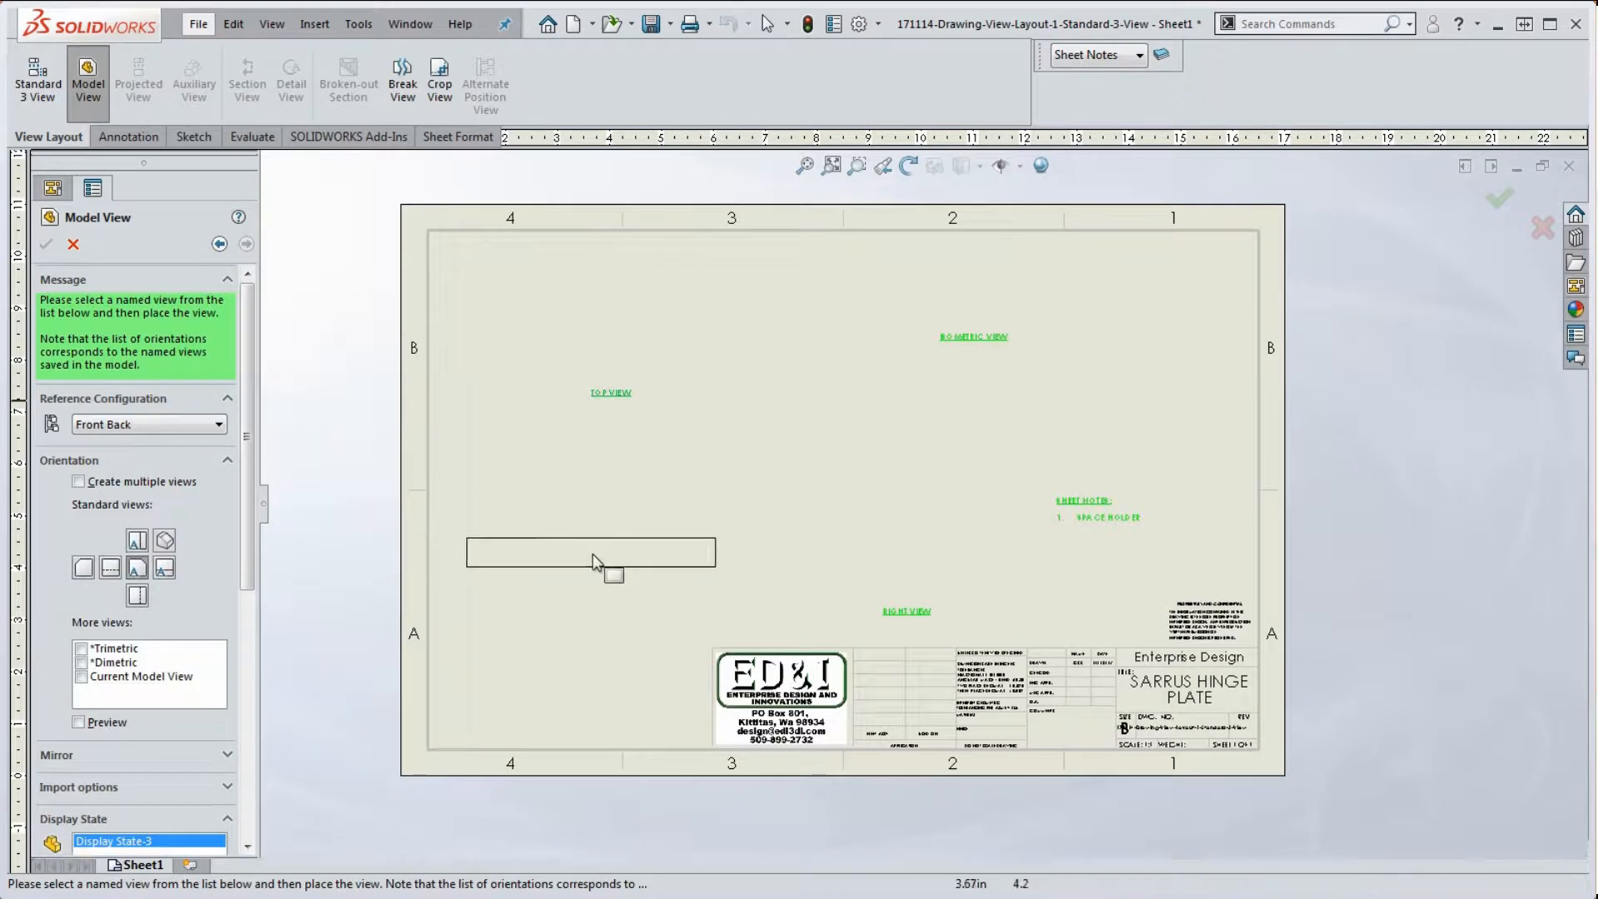
click(624, 573)
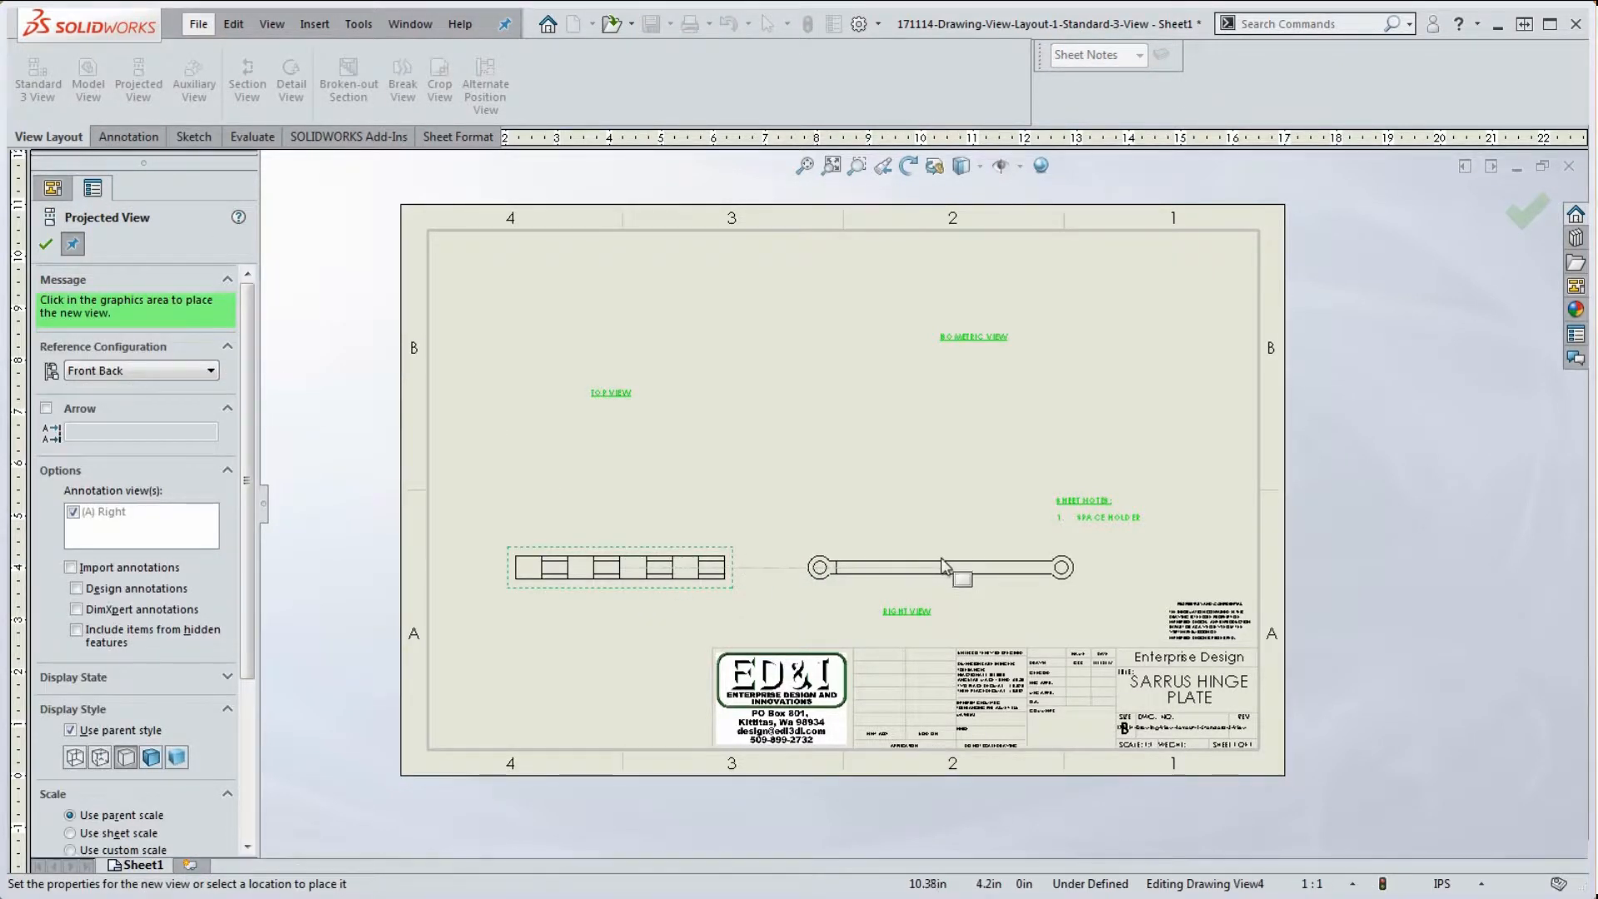
click(940, 568)
click(620, 402)
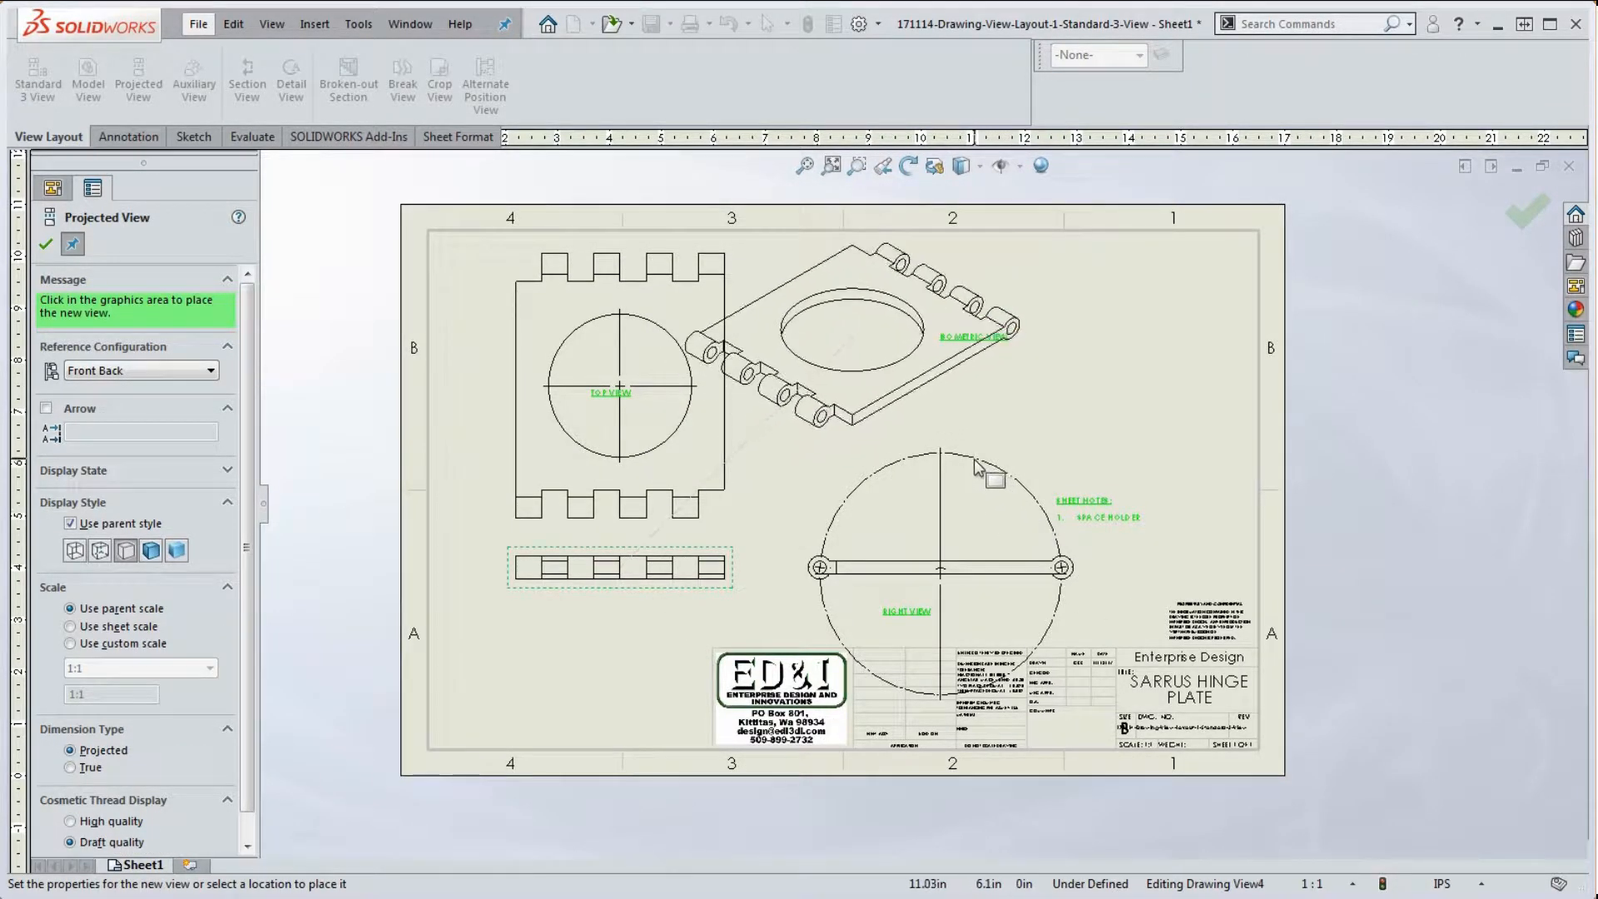
click(968, 397)
Place three extra projected views left of the sheet and two right of it, in line with the front view
key(z)
key(z)
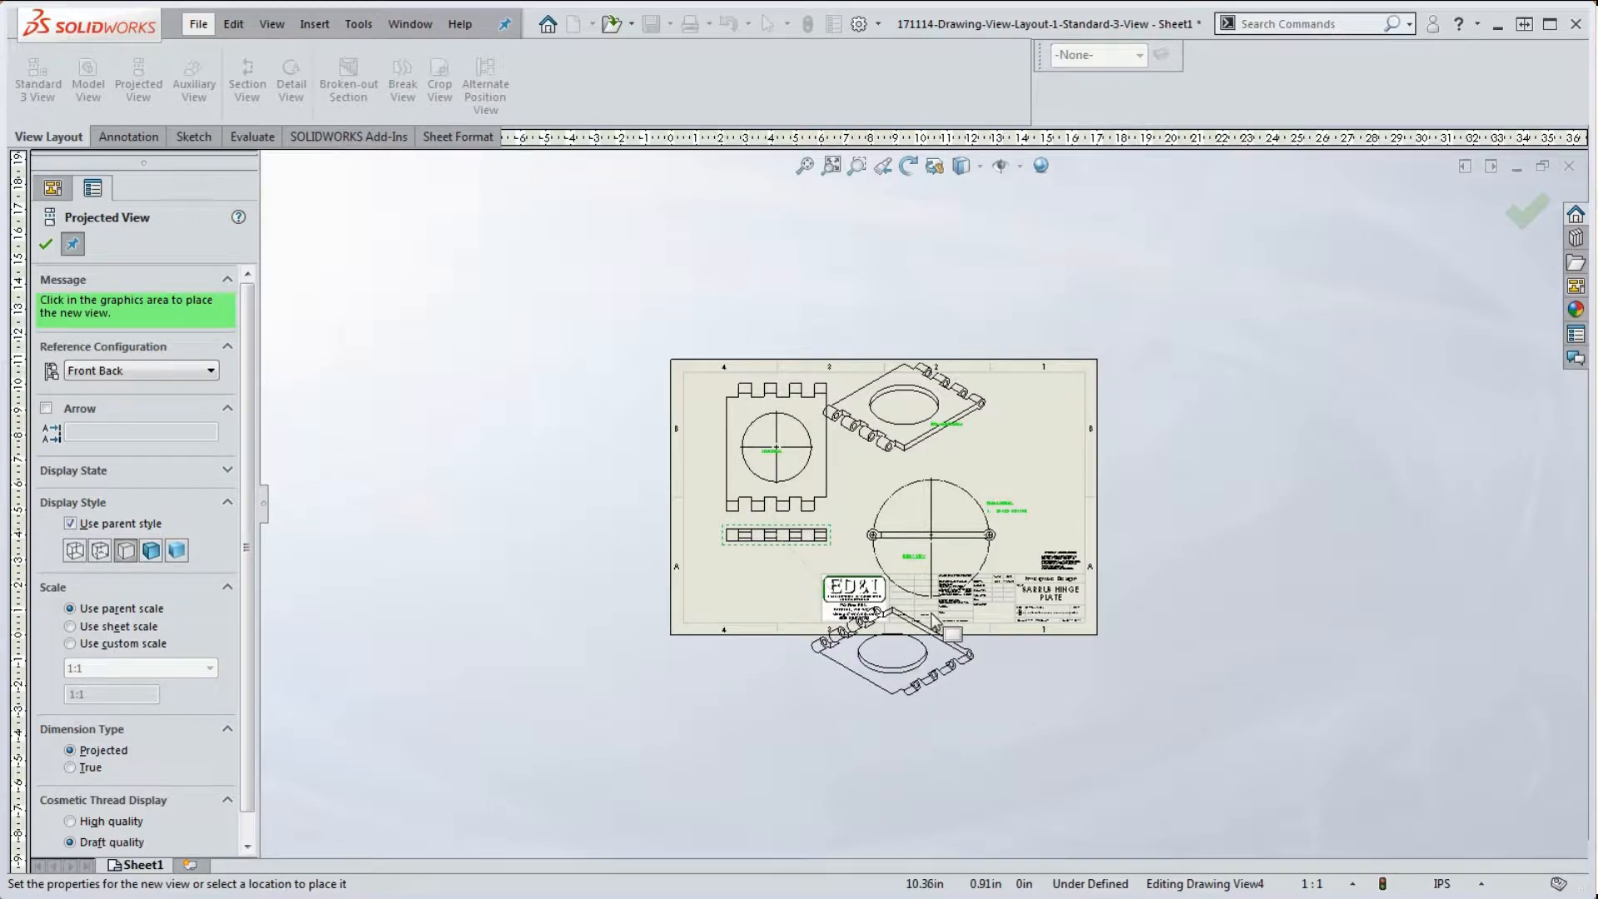
click(605, 554)
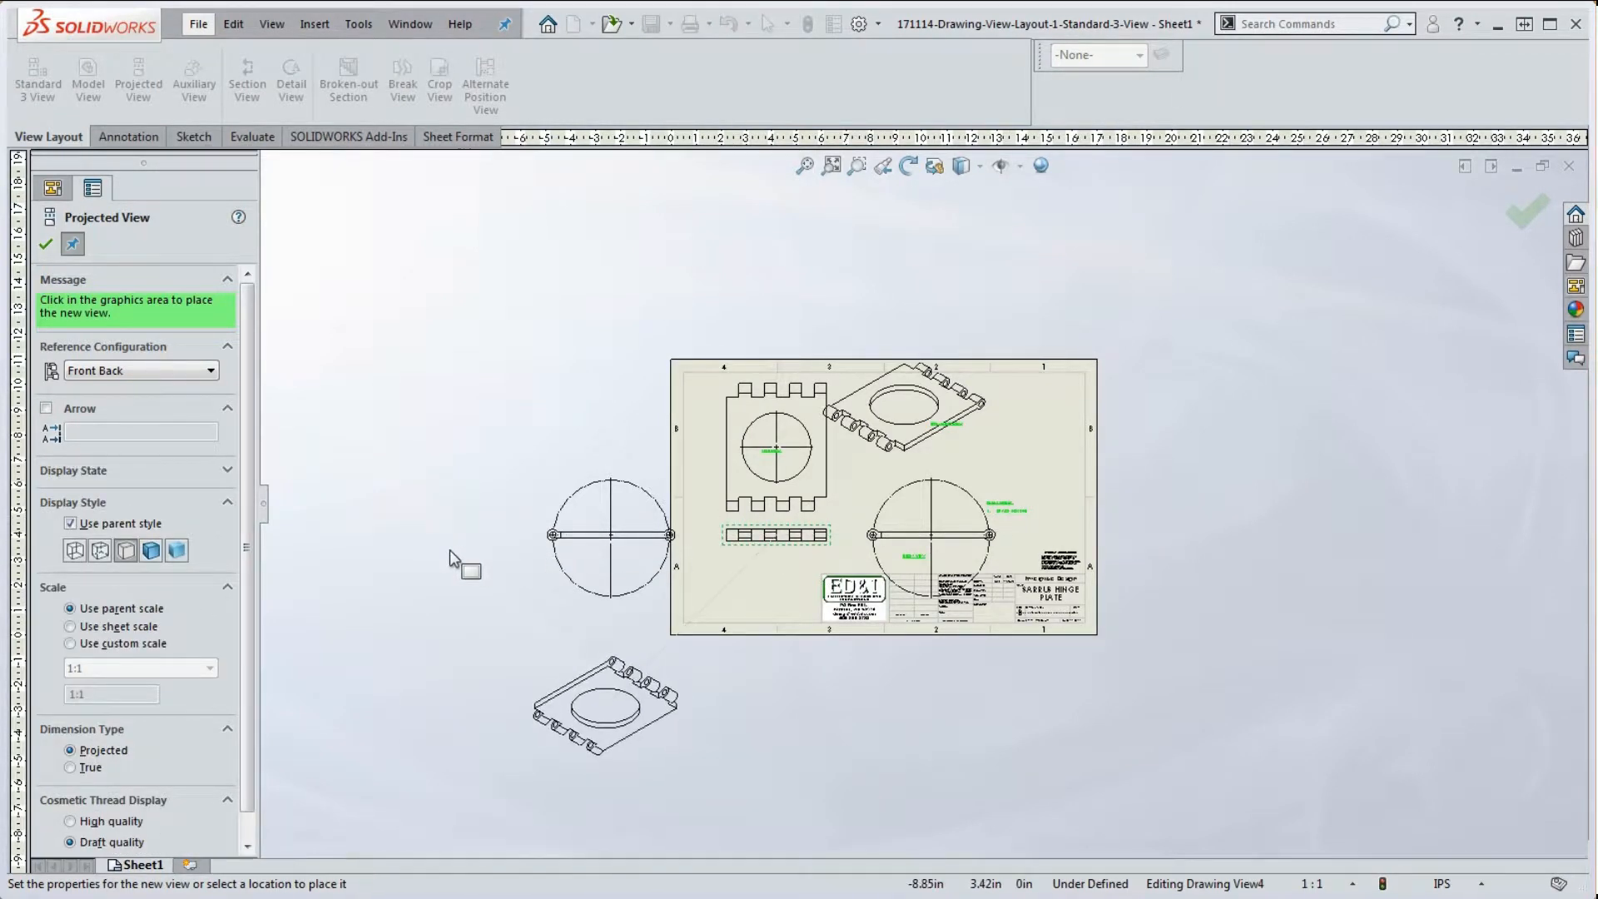
click(436, 526)
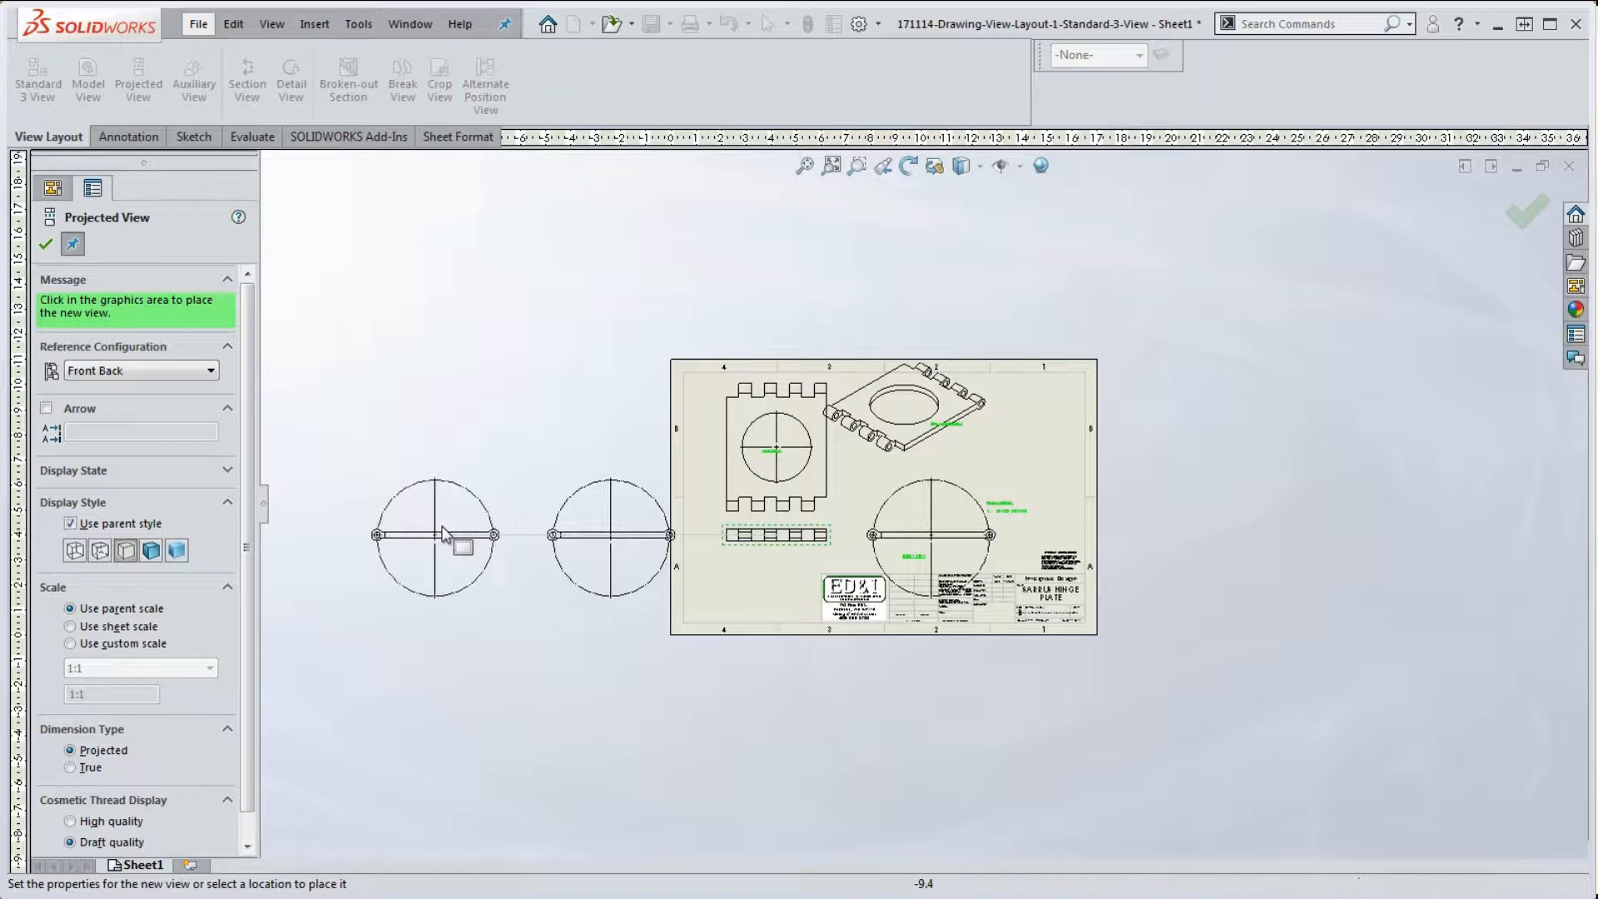
scroll(574, 521, up, 2)
middle_drag(581, 524, 709, 517)
click(567, 526)
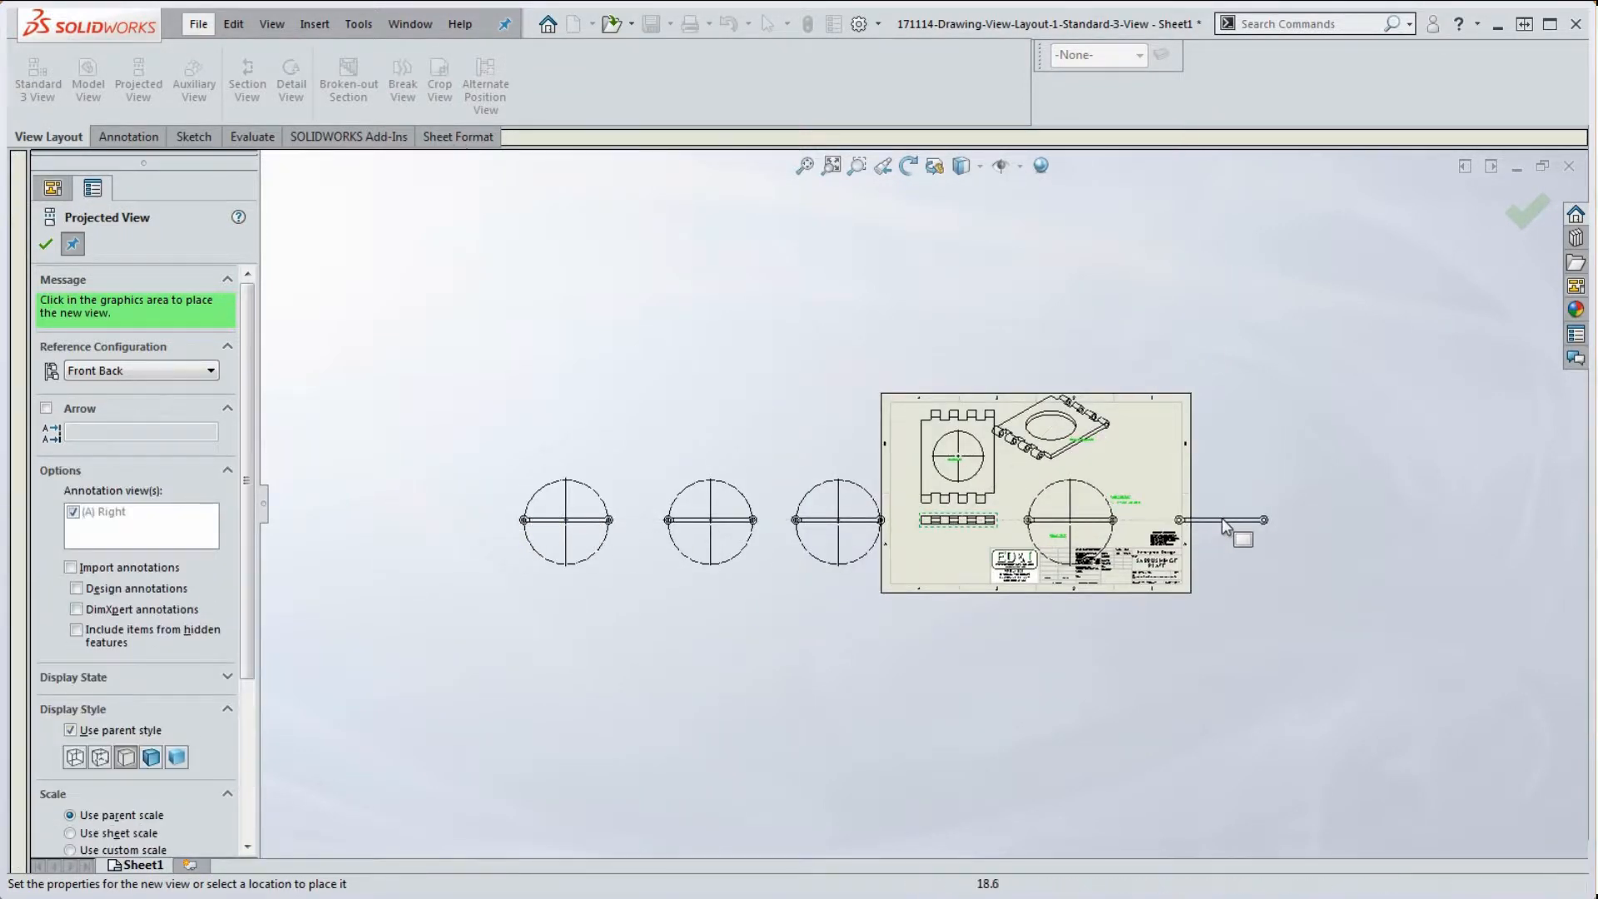
click(1221, 531)
click(1323, 531)
key(Escape)
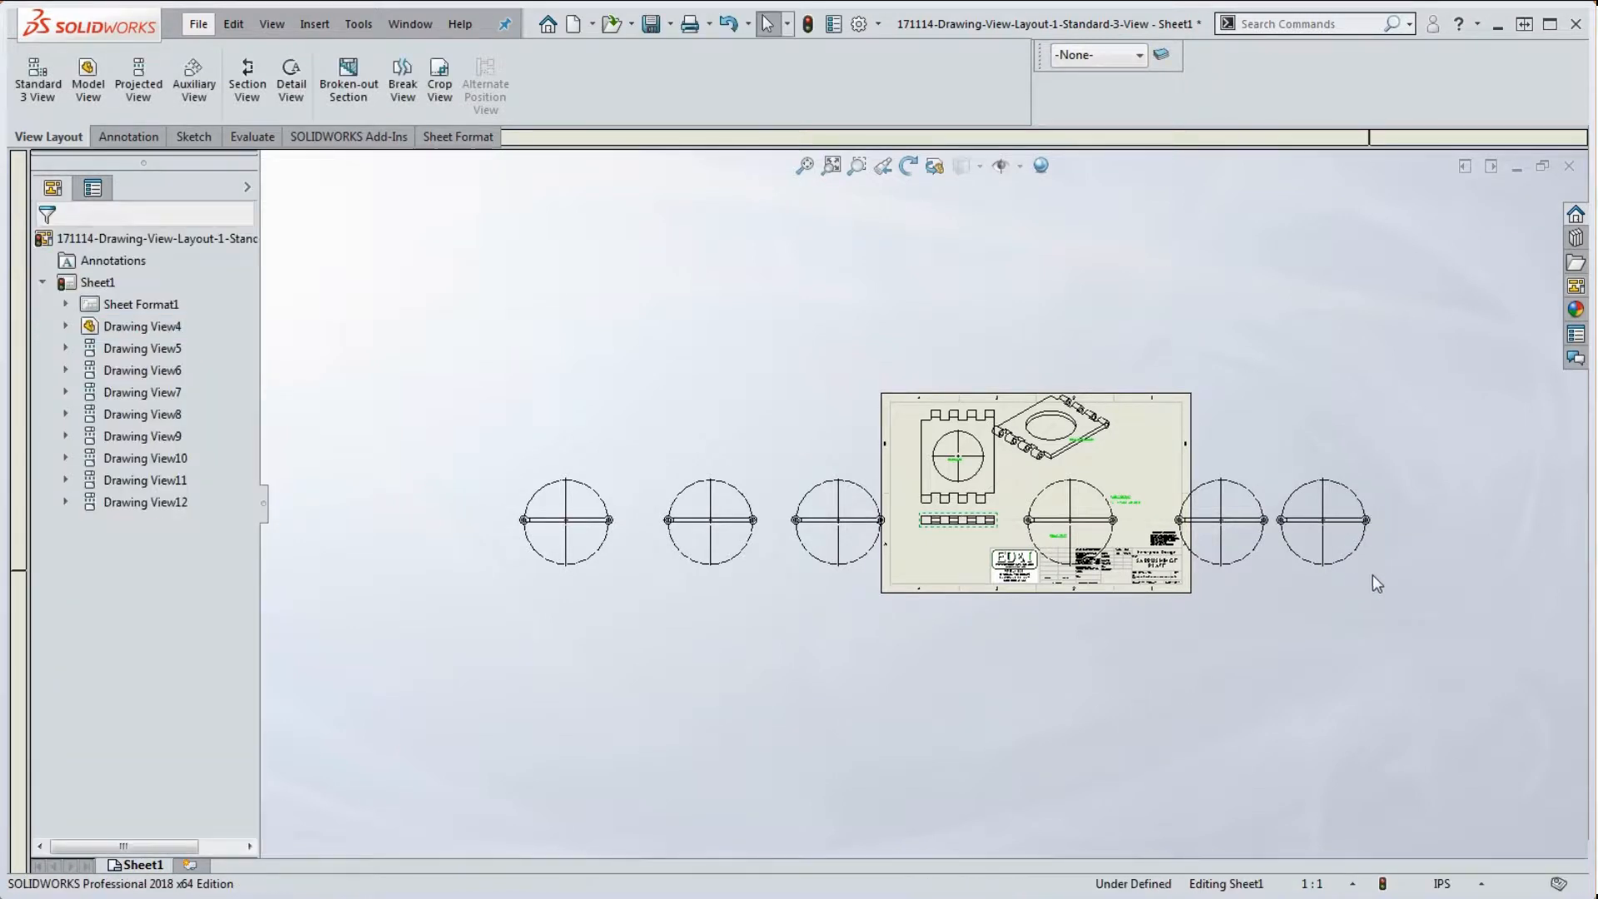
Delete the far-right extra projected view beyond the sheet together with its center marks
drag(1373, 576, 1257, 397)
key(Escape)
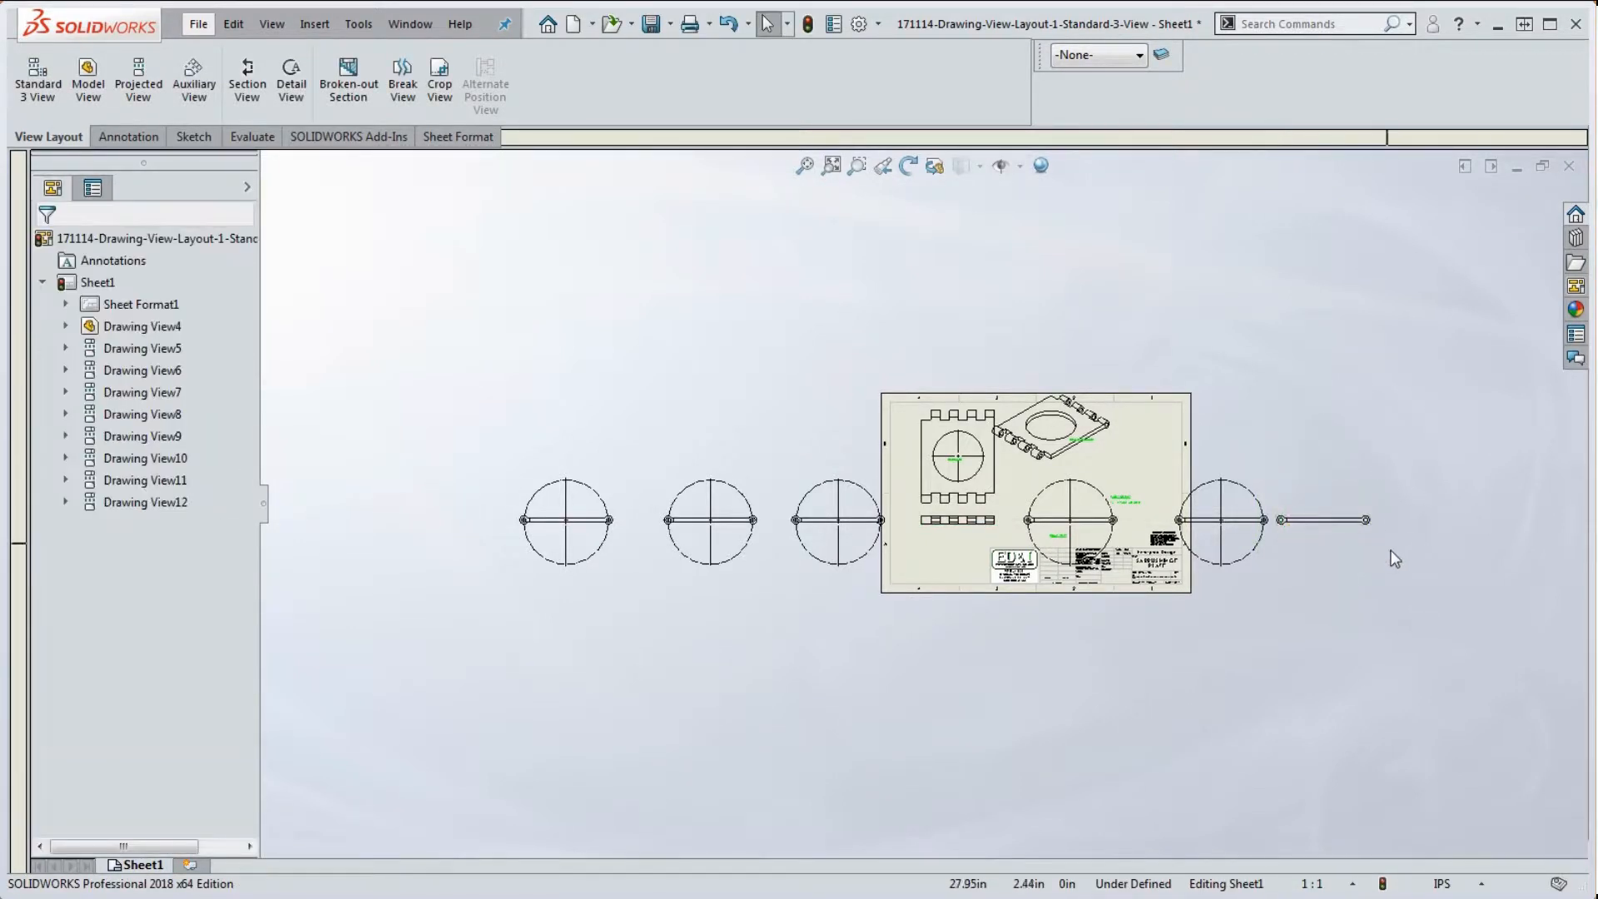
drag(1391, 553, 1325, 432)
key(Delete)
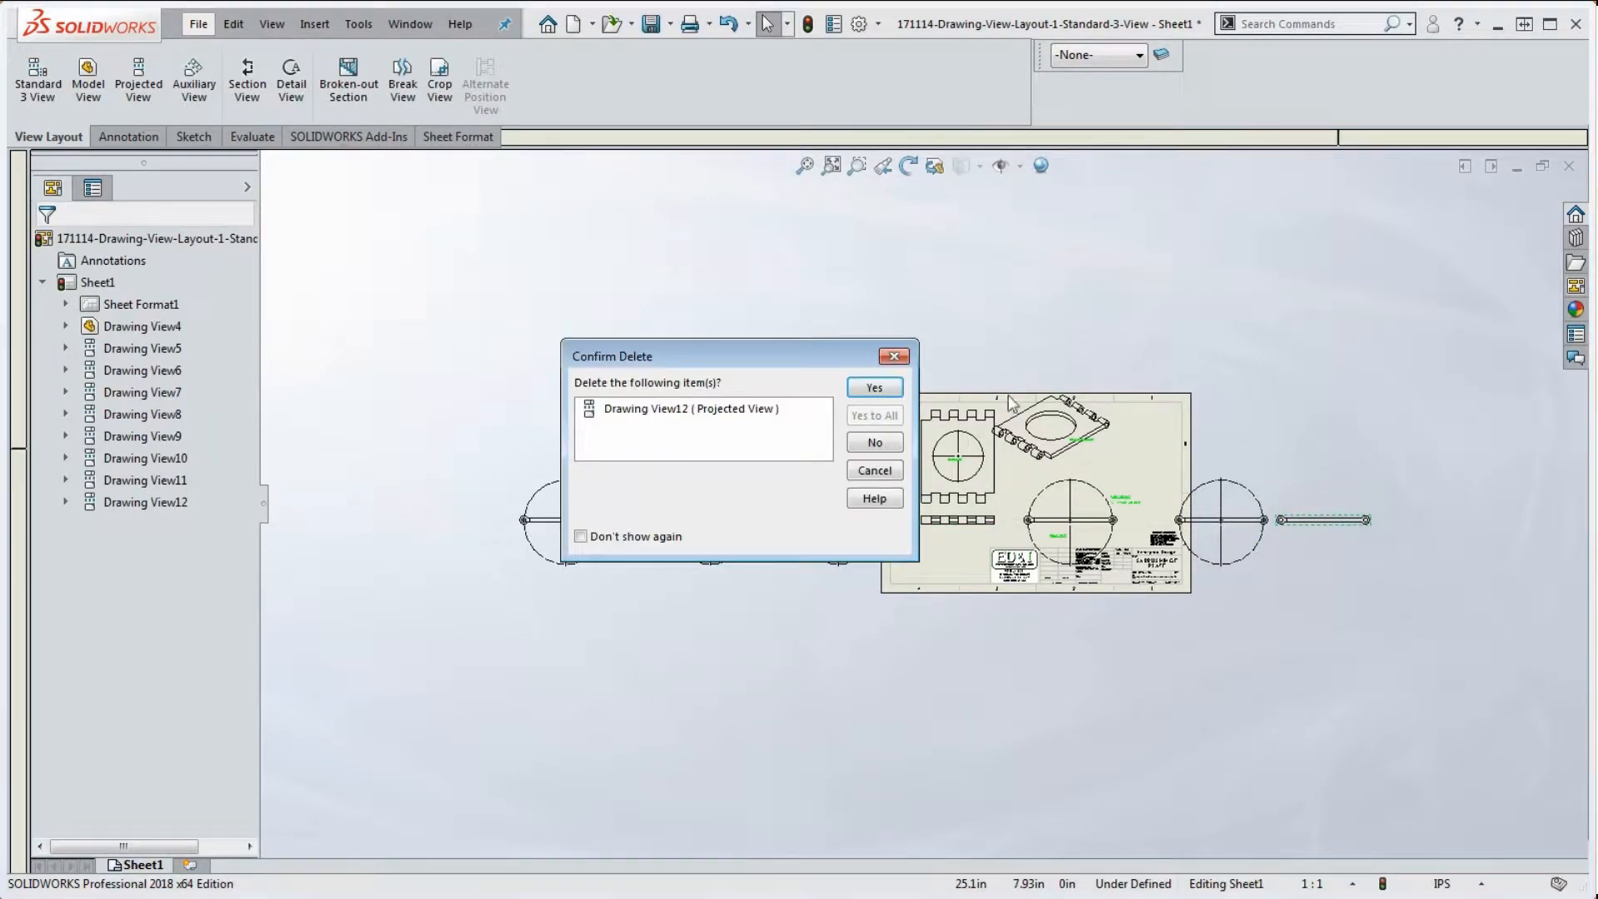
click(895, 389)
Delete the two extra projected views farthest left of the sheet together with their center marks
drag(781, 626, 517, 382)
key(Escape)
mouse_move(769, 574)
mouse_down()
mouse_move(721, 510)
mouse_move(396, 412)
mouse_up()
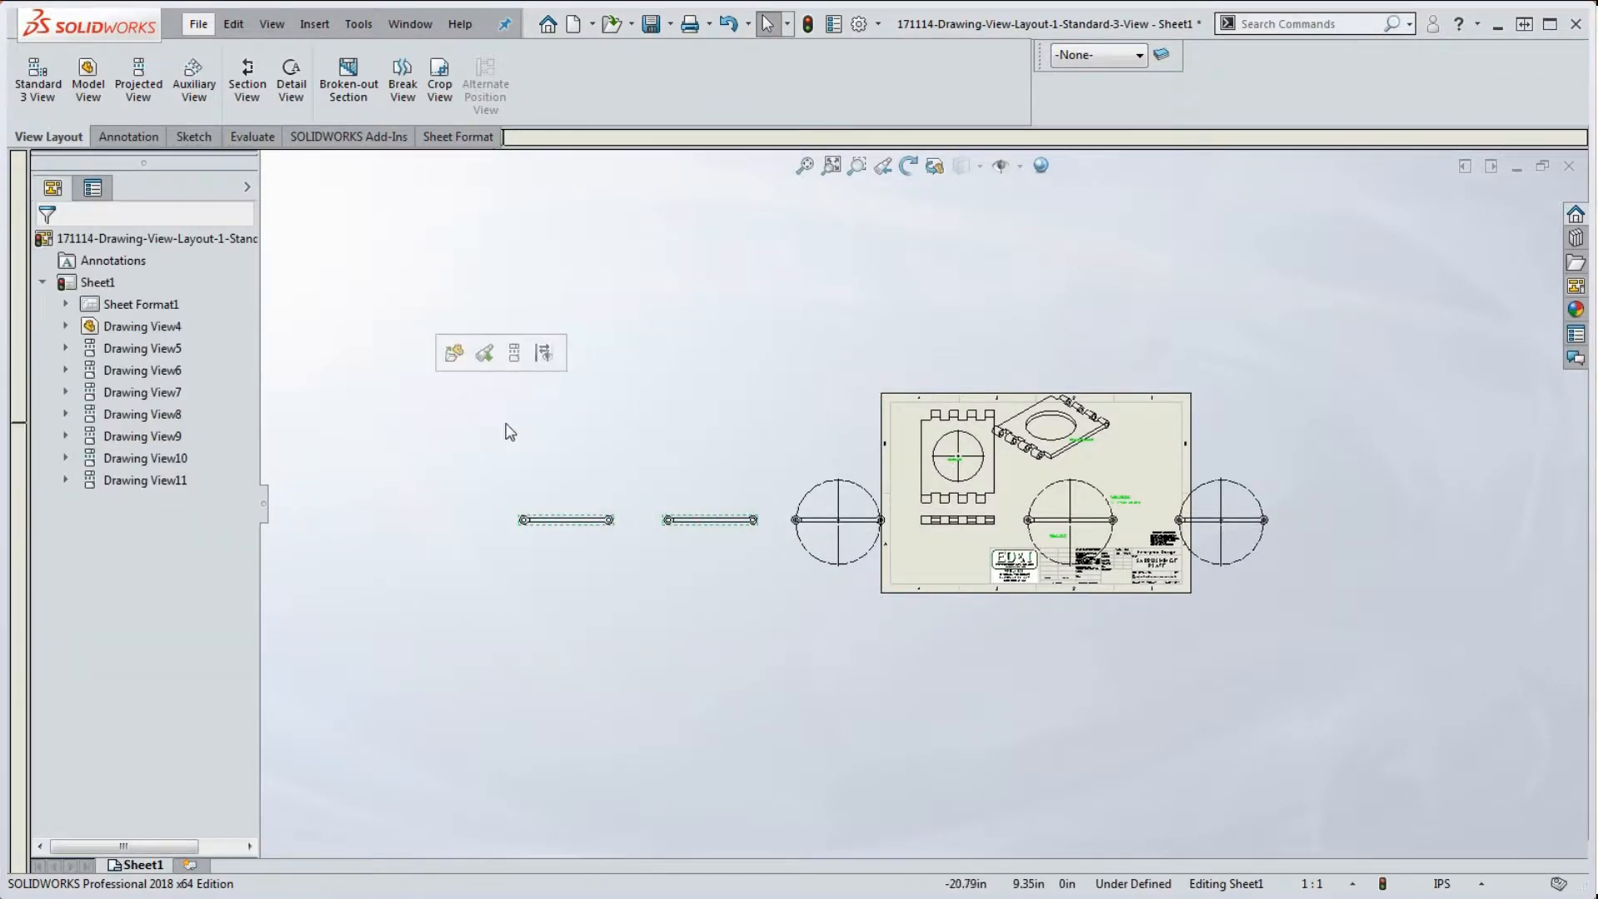
key(Delete)
click(897, 411)
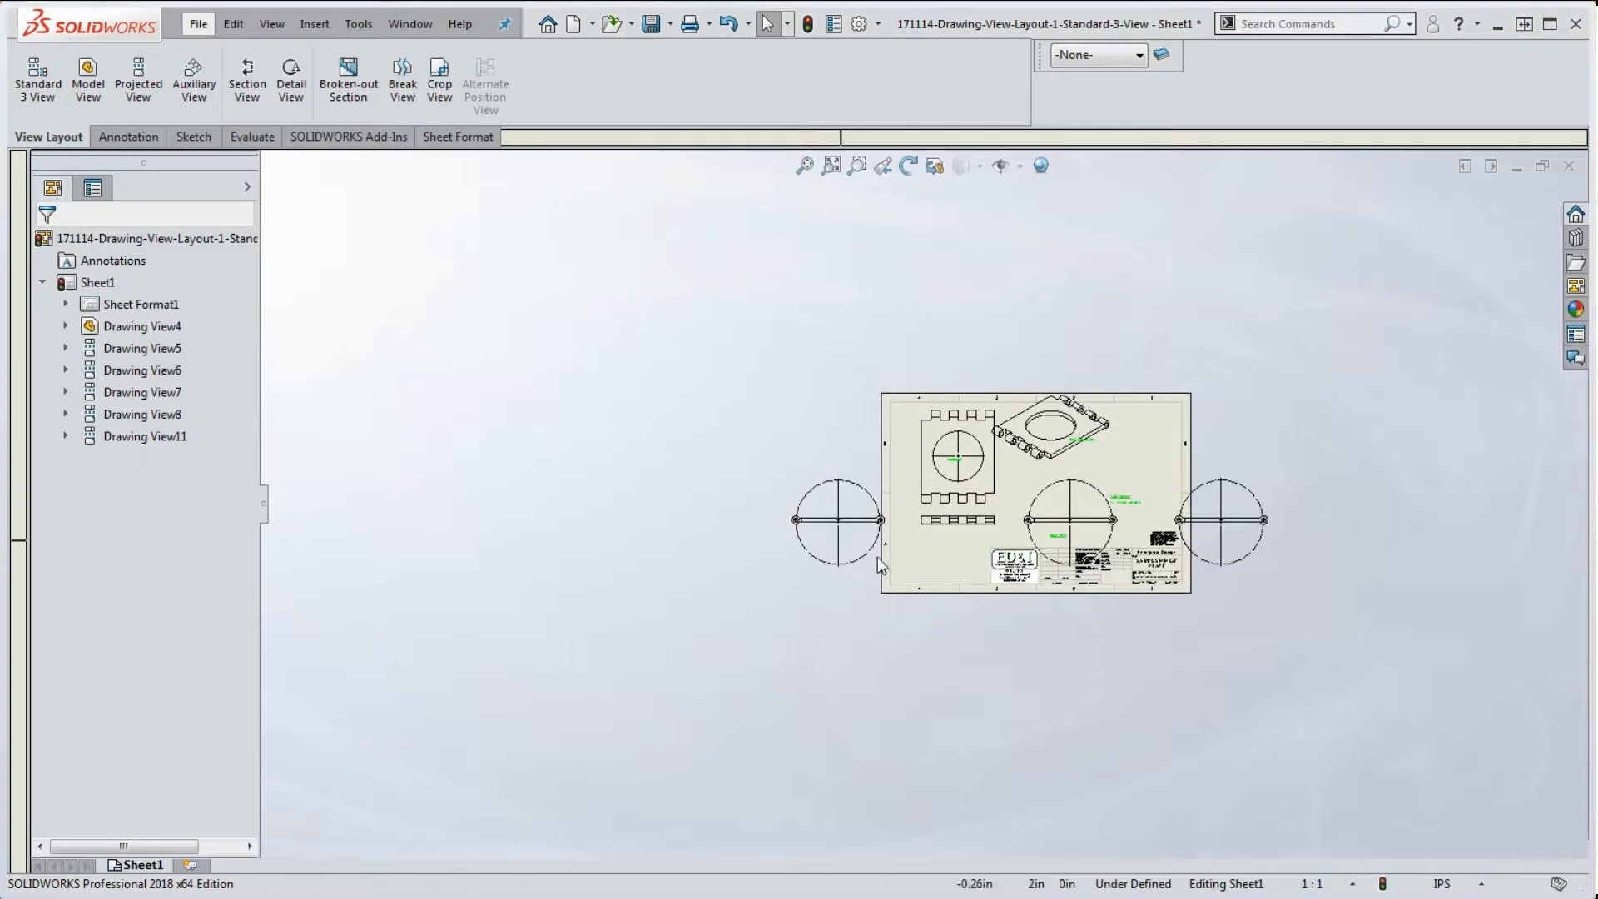
Delete the center marks and the extra projected view adjoining the sheet's left edge
scroll(839, 566, down, 2)
drag(869, 592, 699, 278)
key(Delete)
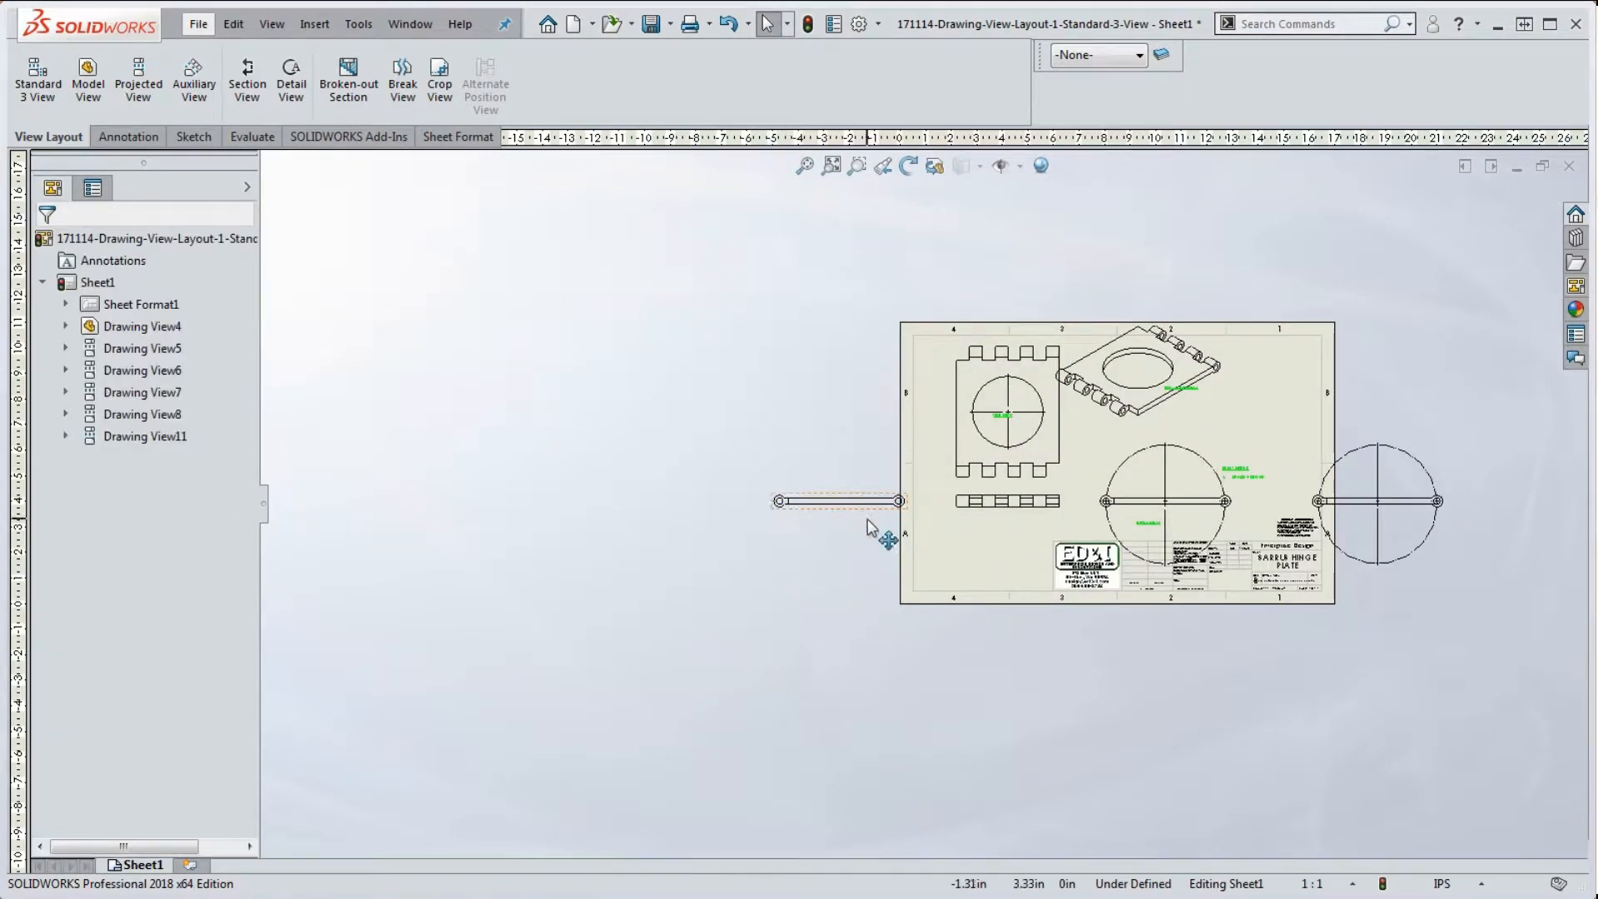
click(807, 500)
key(Delete)
click(876, 392)
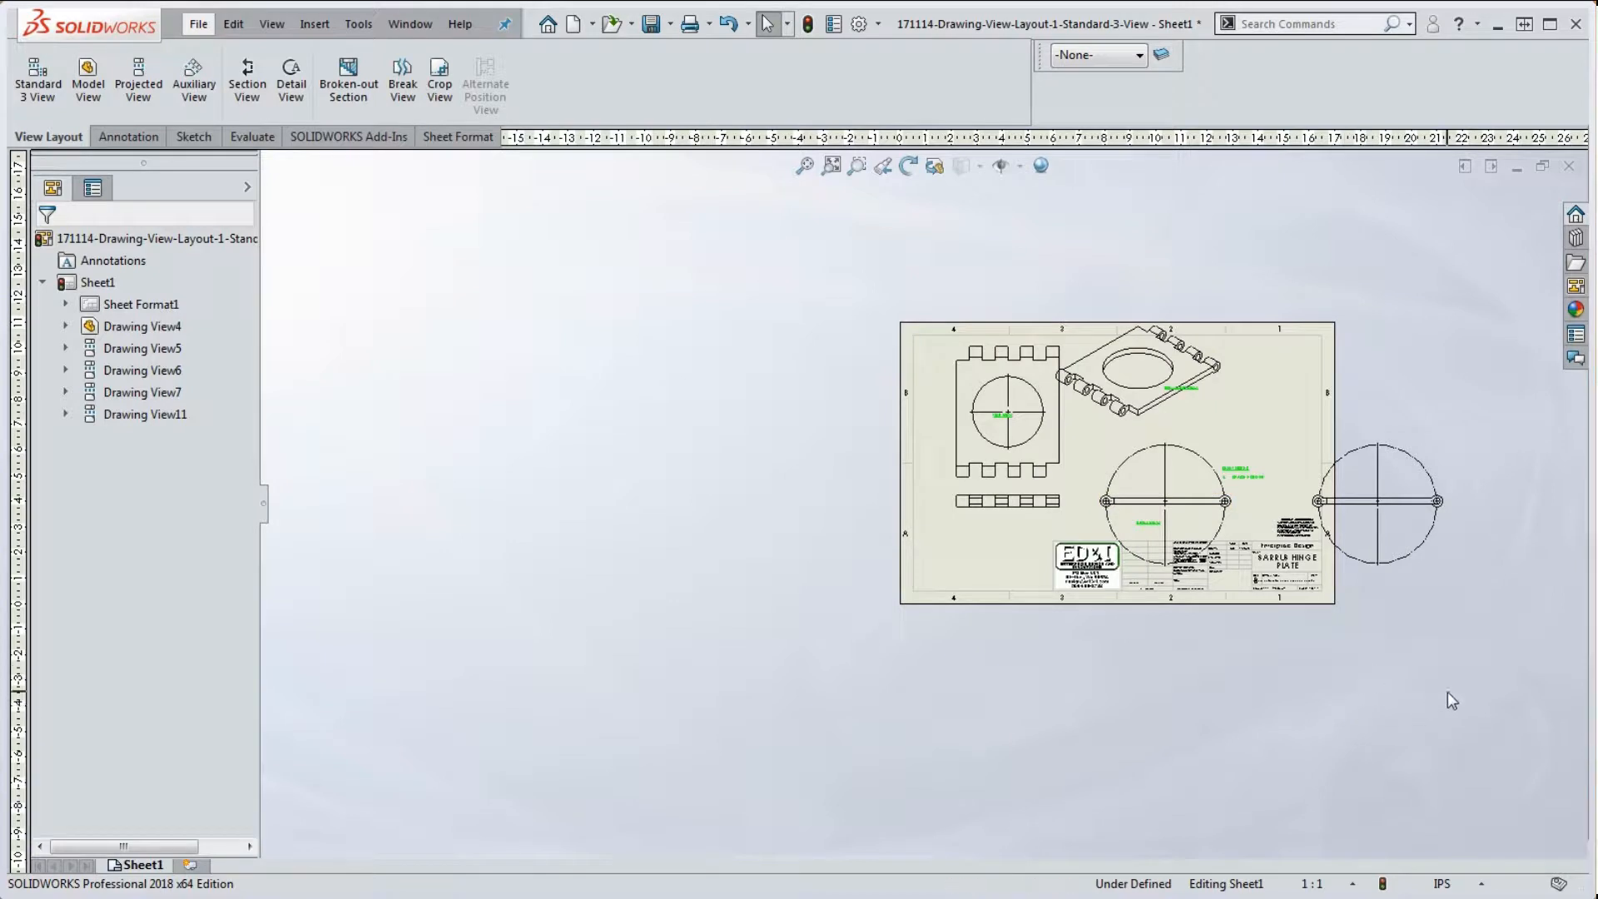
Delete the center marks and the extra projected view overlapping the sheet's right edge
drag(1482, 618, 1402, 403)
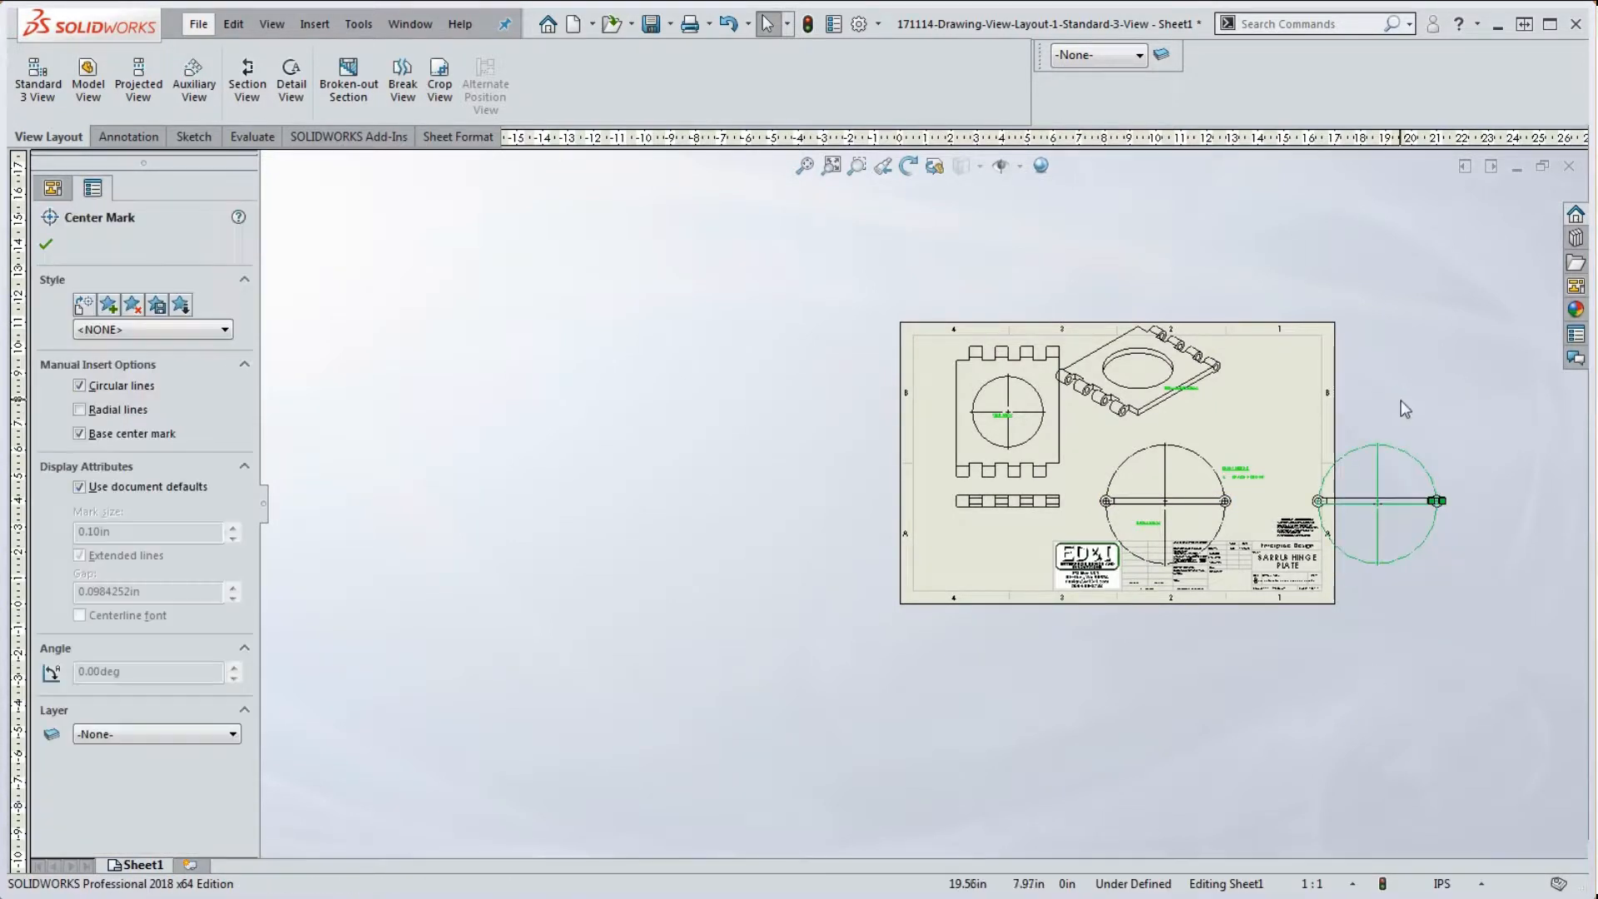
click(1487, 572)
drag(1487, 573, 1410, 439)
key(Delete)
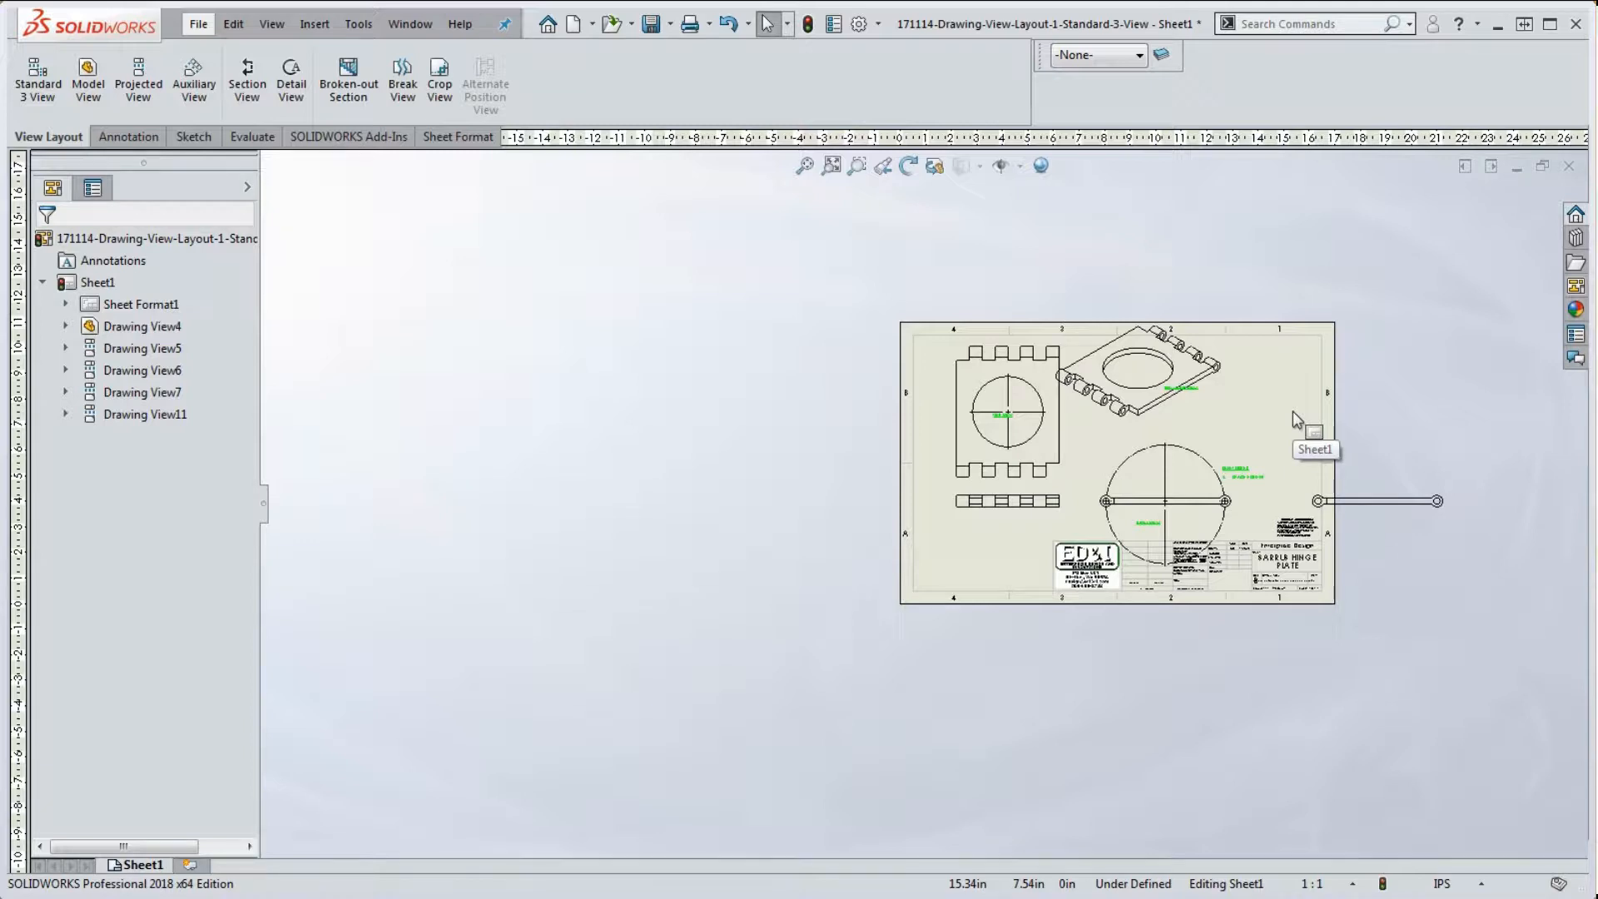
mouse_move(1289, 434)
mouse_down()
mouse_move(1421, 549)
mouse_move(1482, 537)
mouse_up()
key(Delete)
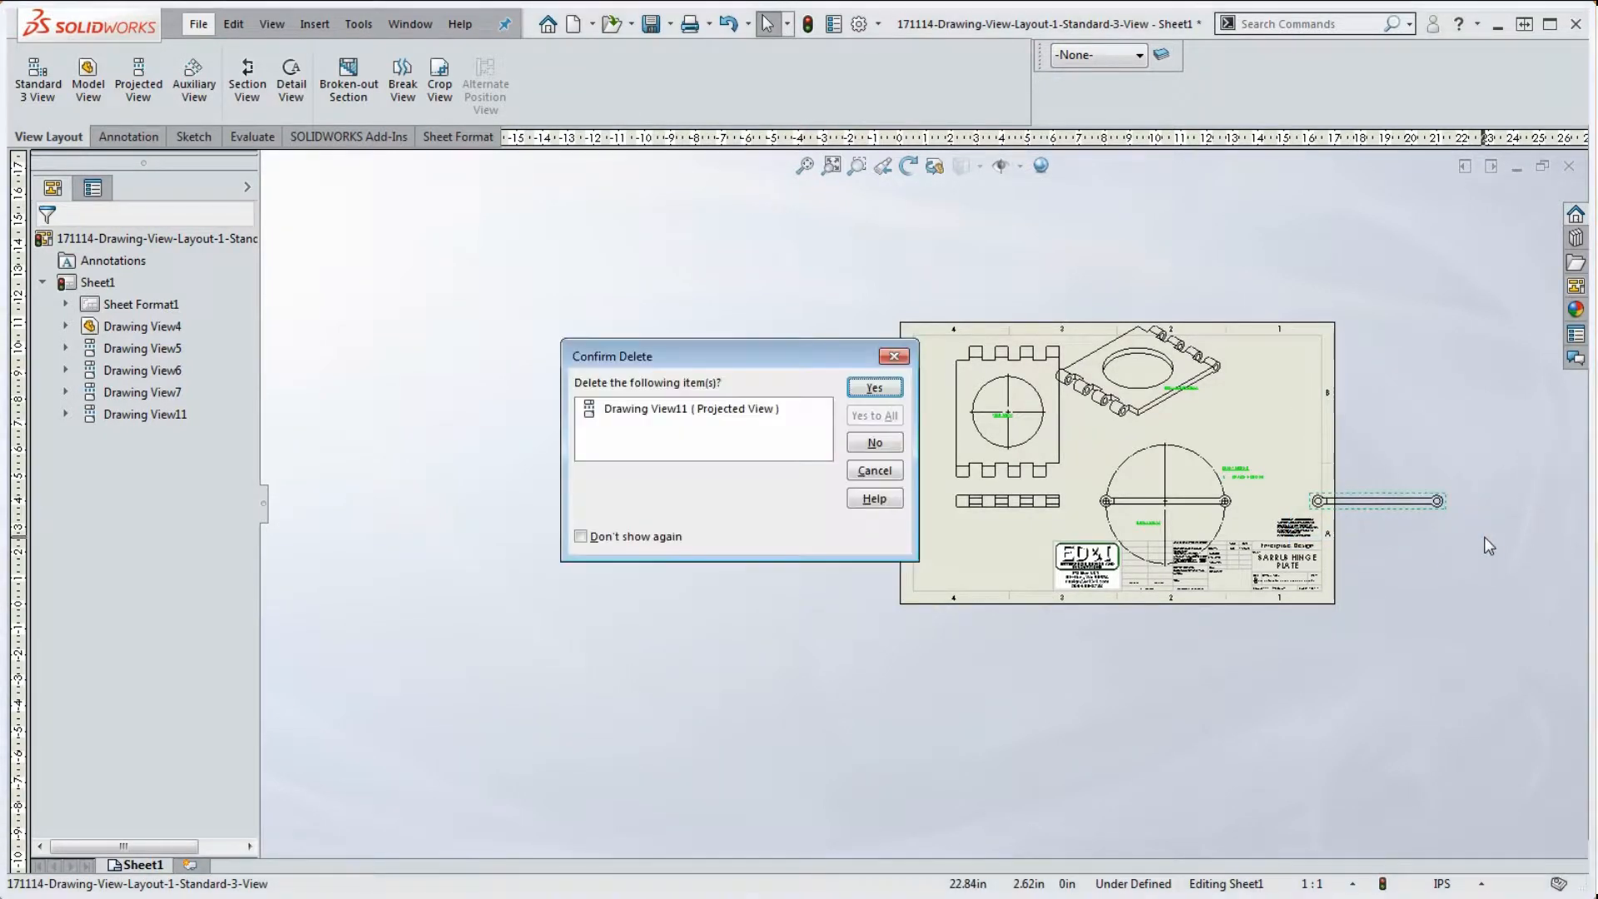
click(874, 388)
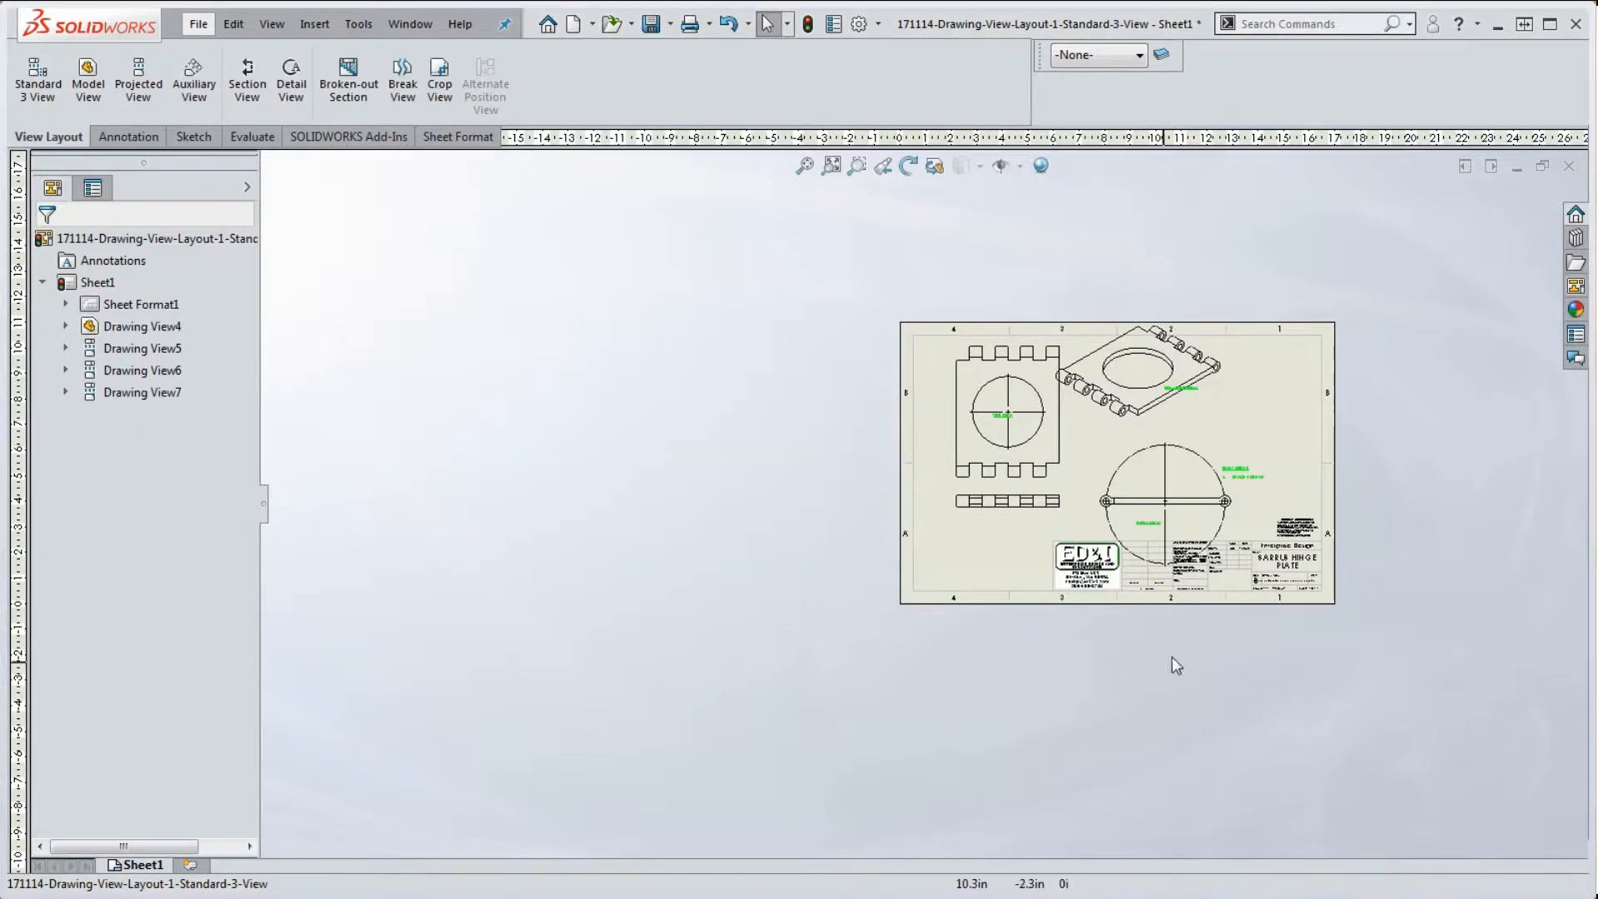
Delete the oversized circular center mark lines from the right view on the sheet
scroll(1171, 660, up, 3)
click(1056, 389)
key(Delete)
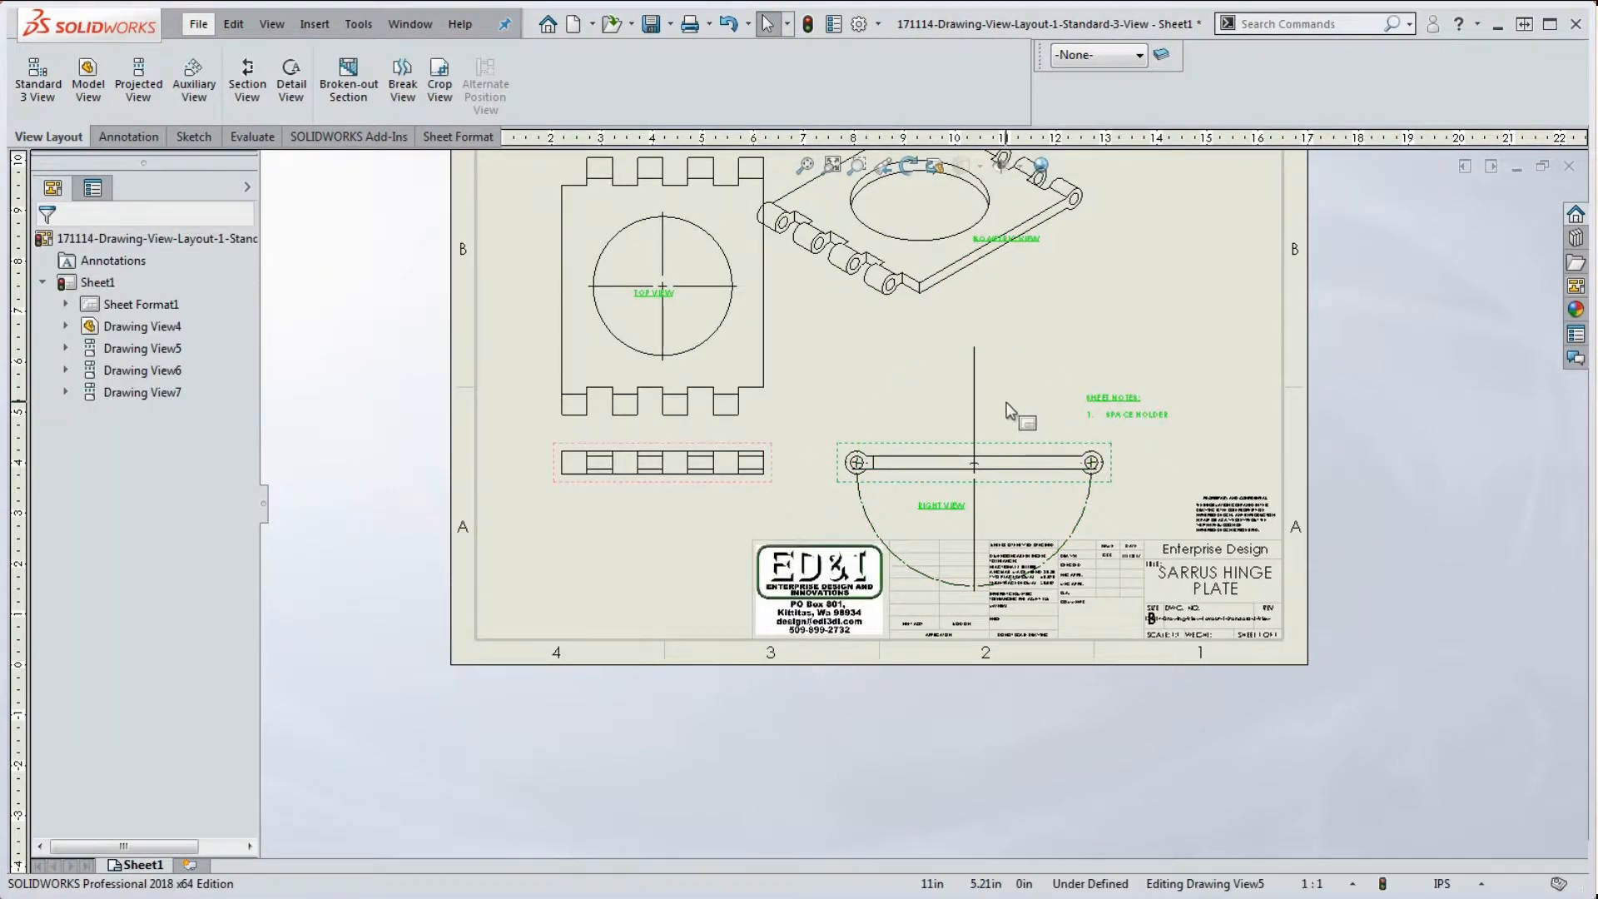
click(971, 406)
key(Delete)
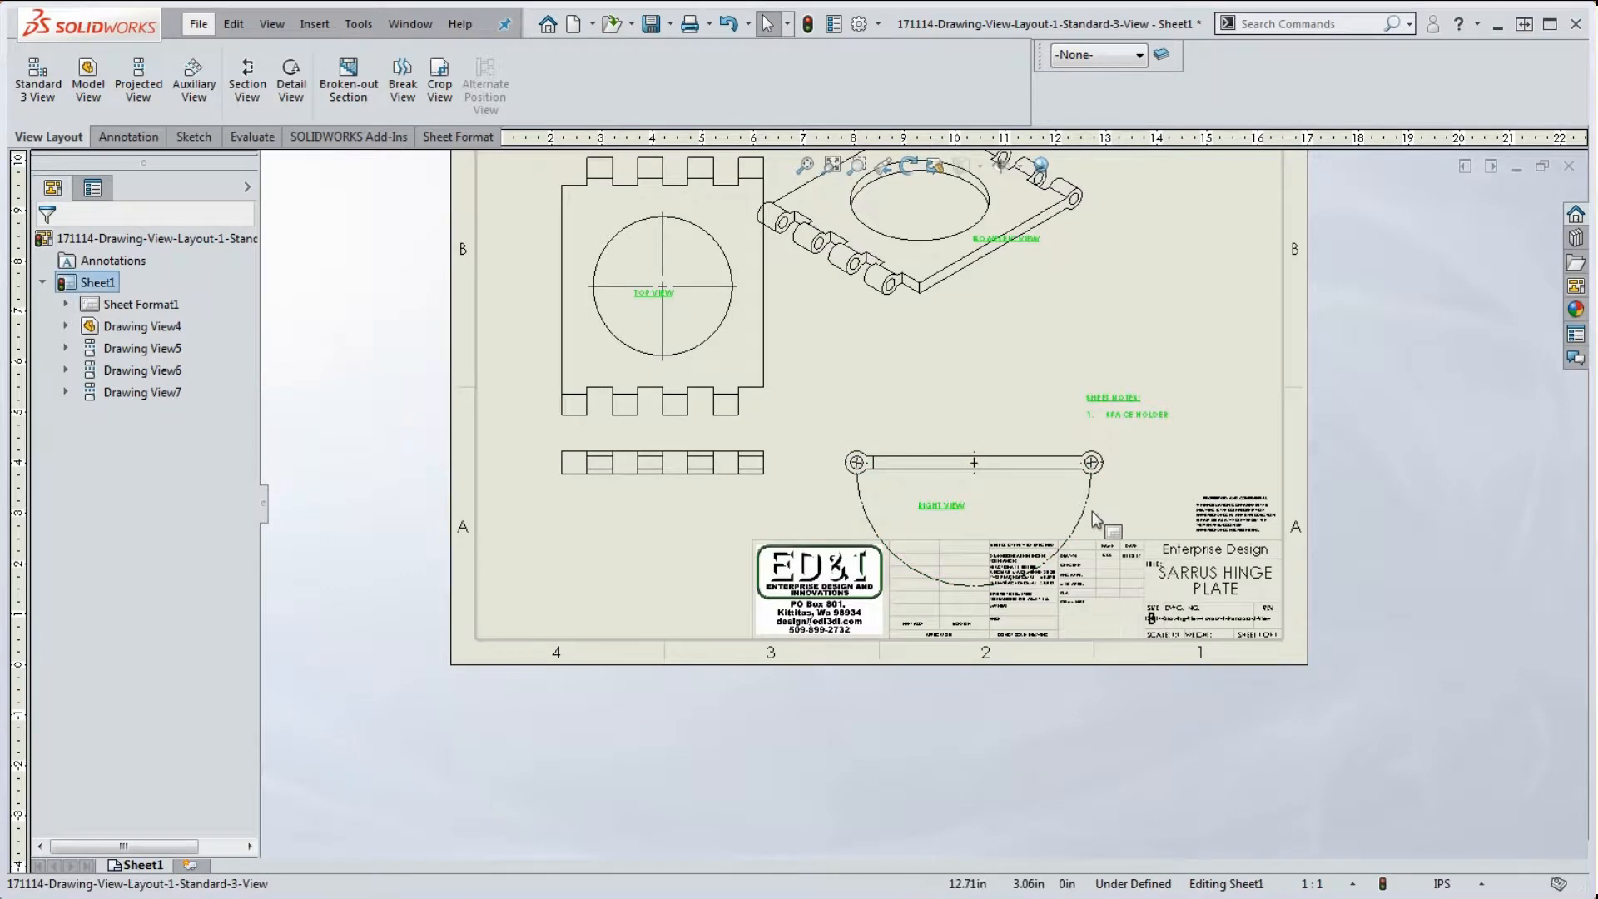
scroll(1160, 453, down, 4)
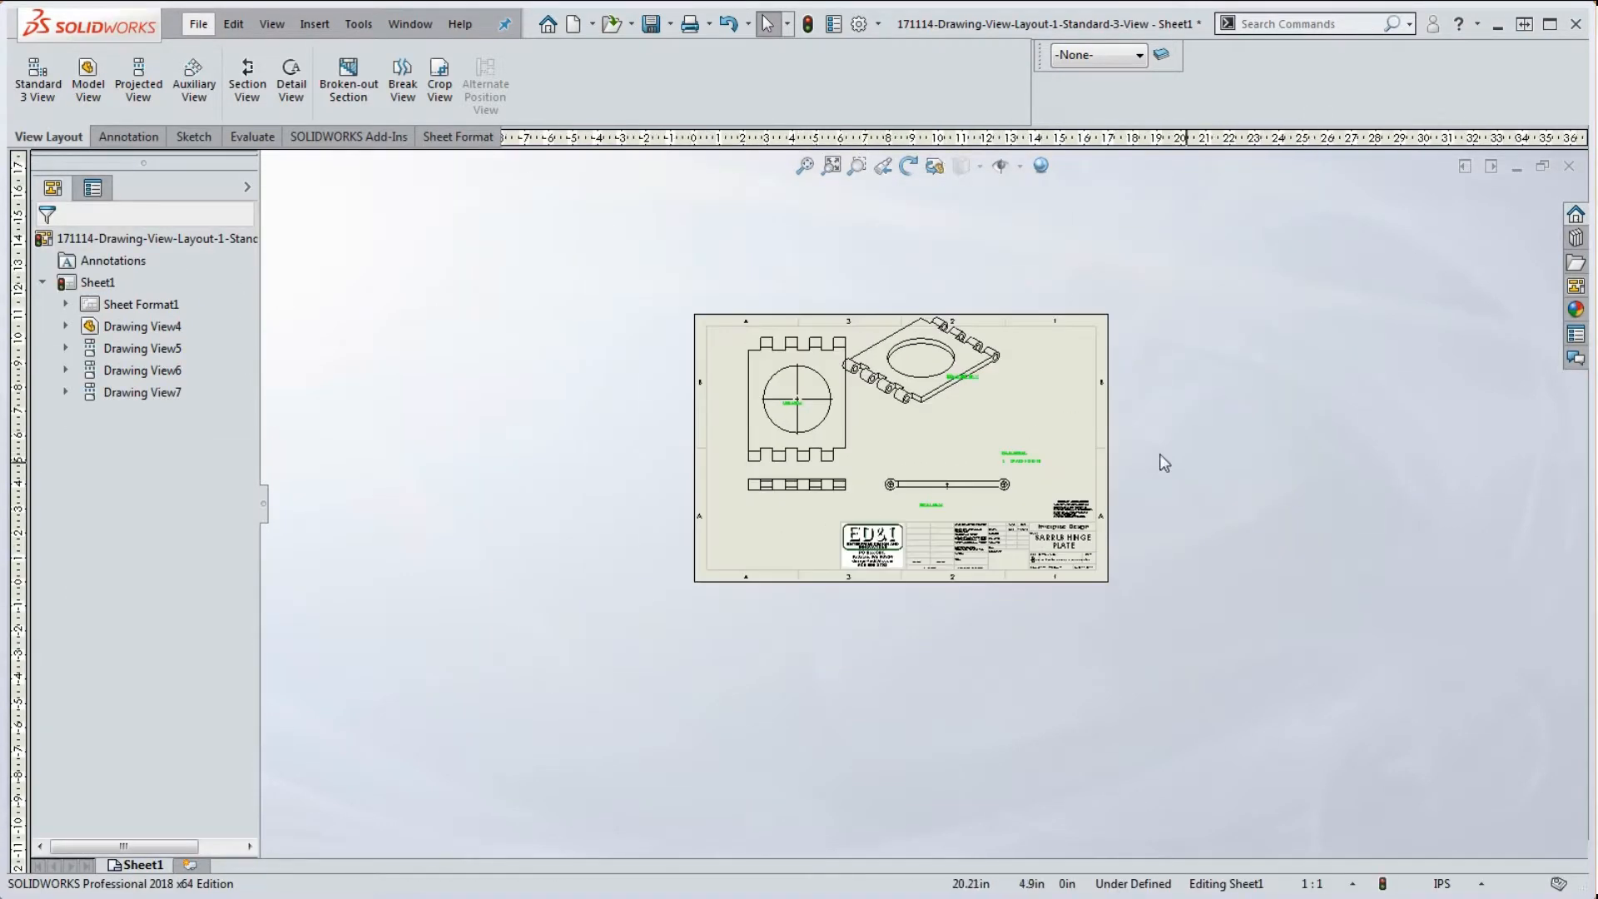
Set the top view's reference configuration to Front Left and Cut
scroll(864, 446, up, 2)
click(858, 447)
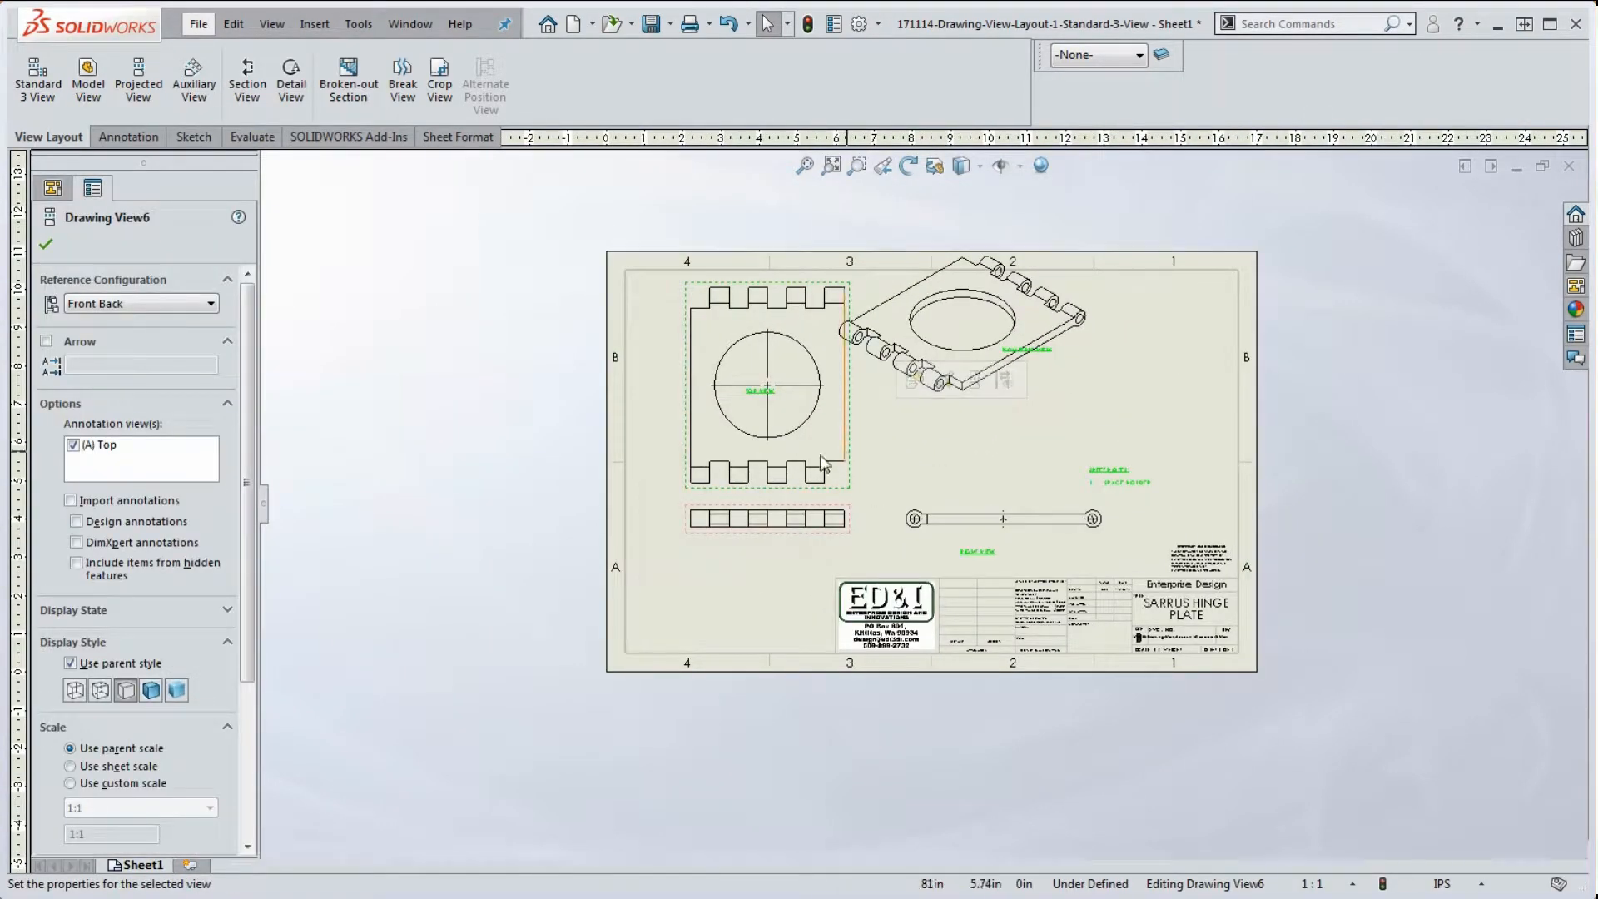
scroll(248, 329, down, 1)
scroll(245, 326, up, 1)
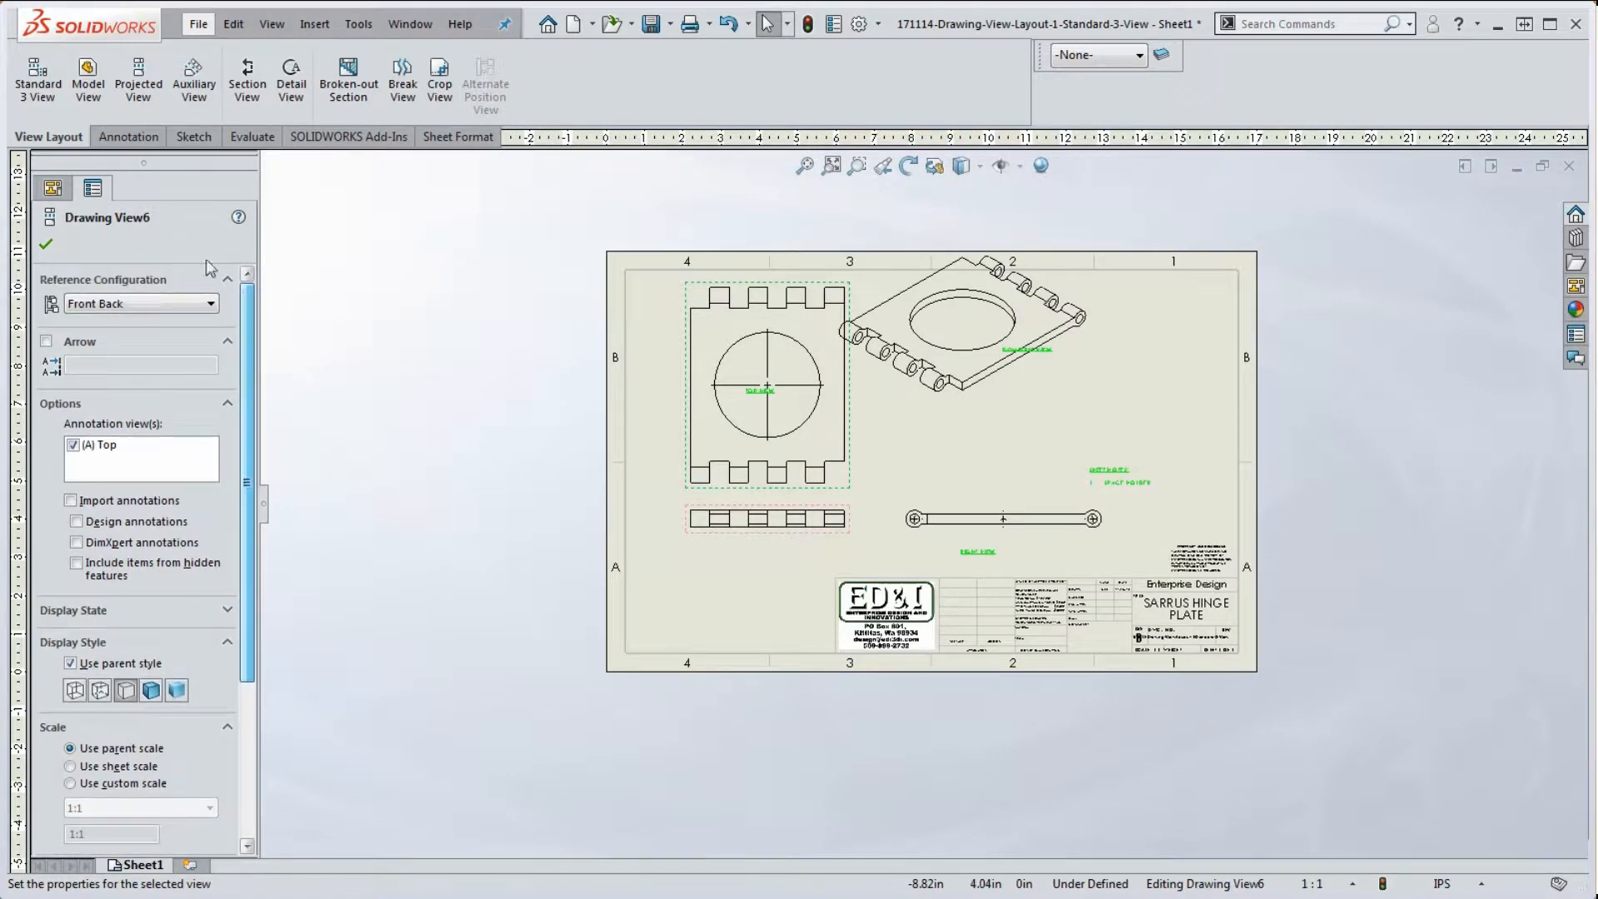
click(113, 304)
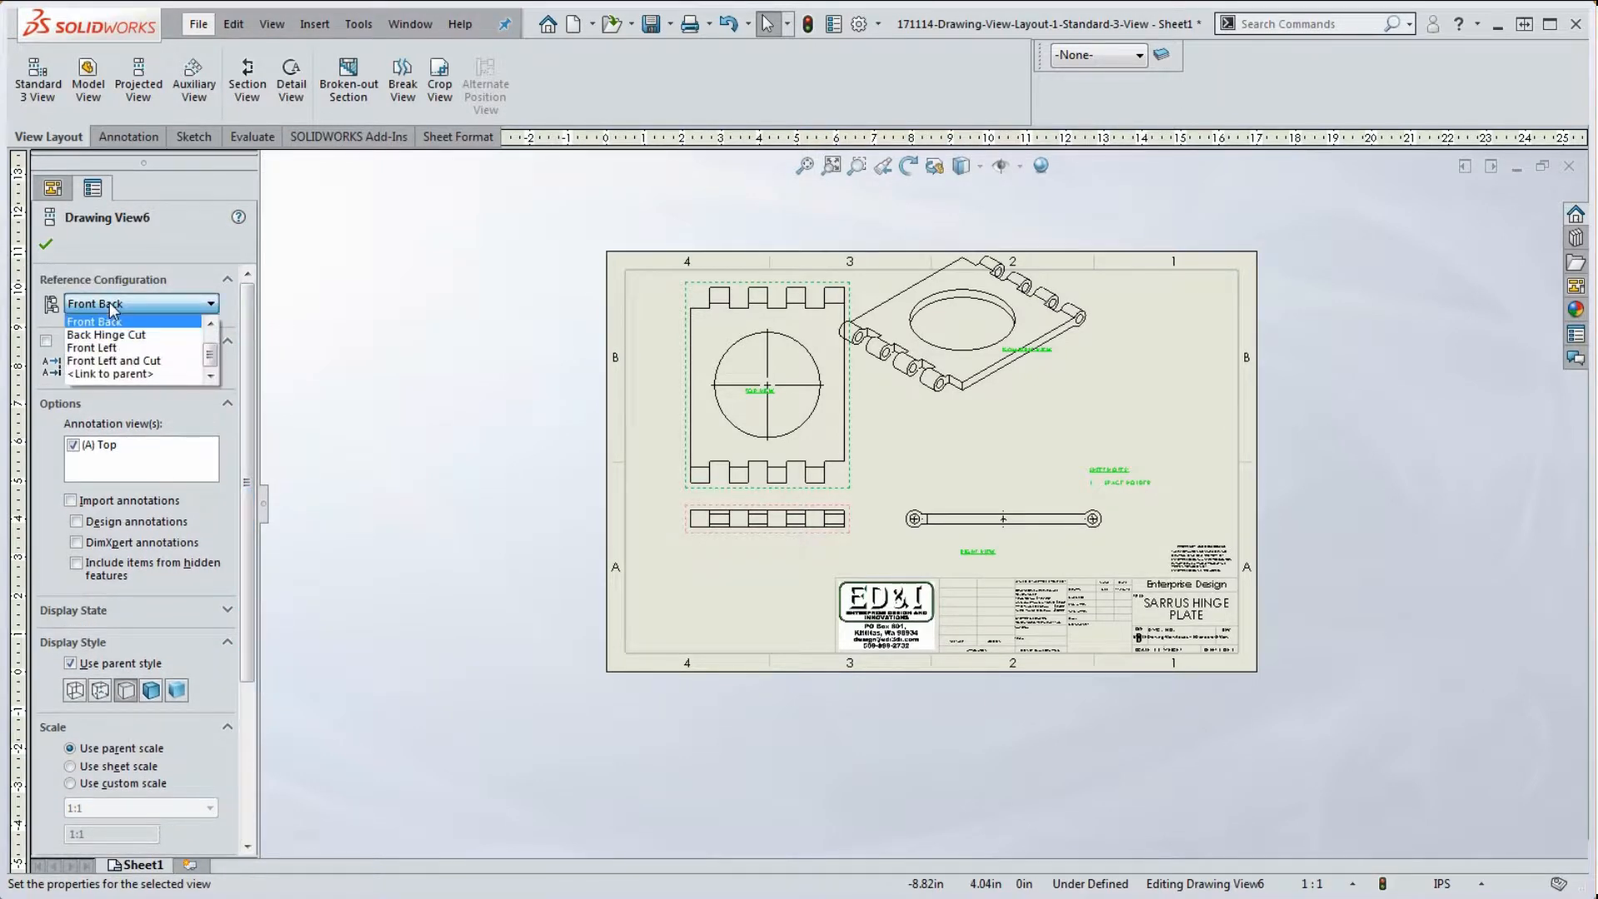
click(117, 360)
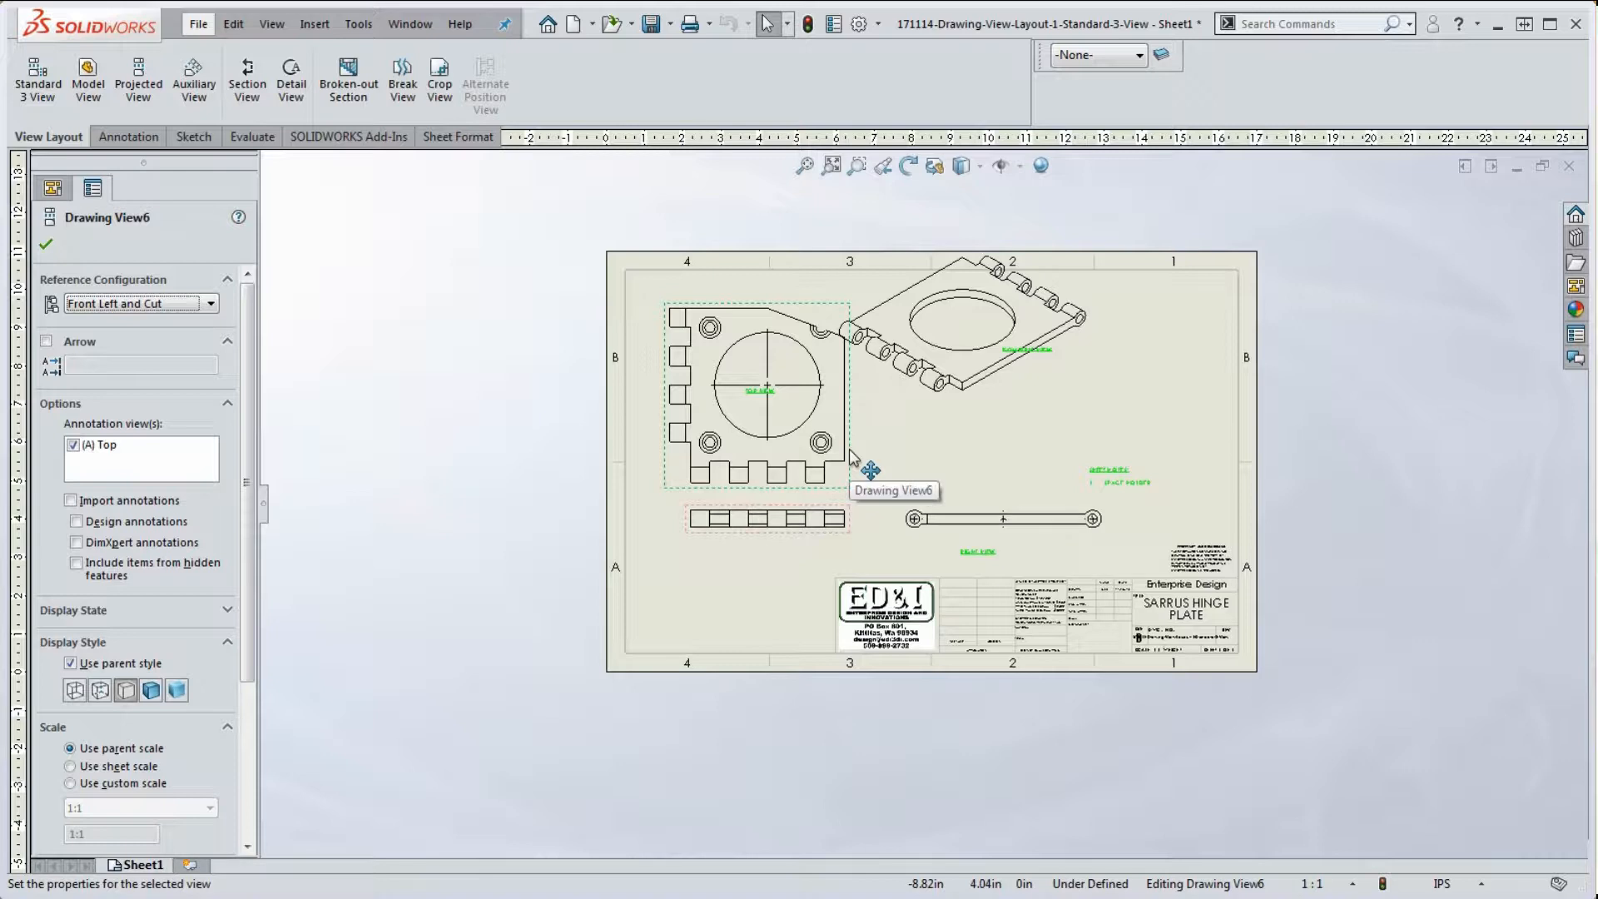
click(536, 419)
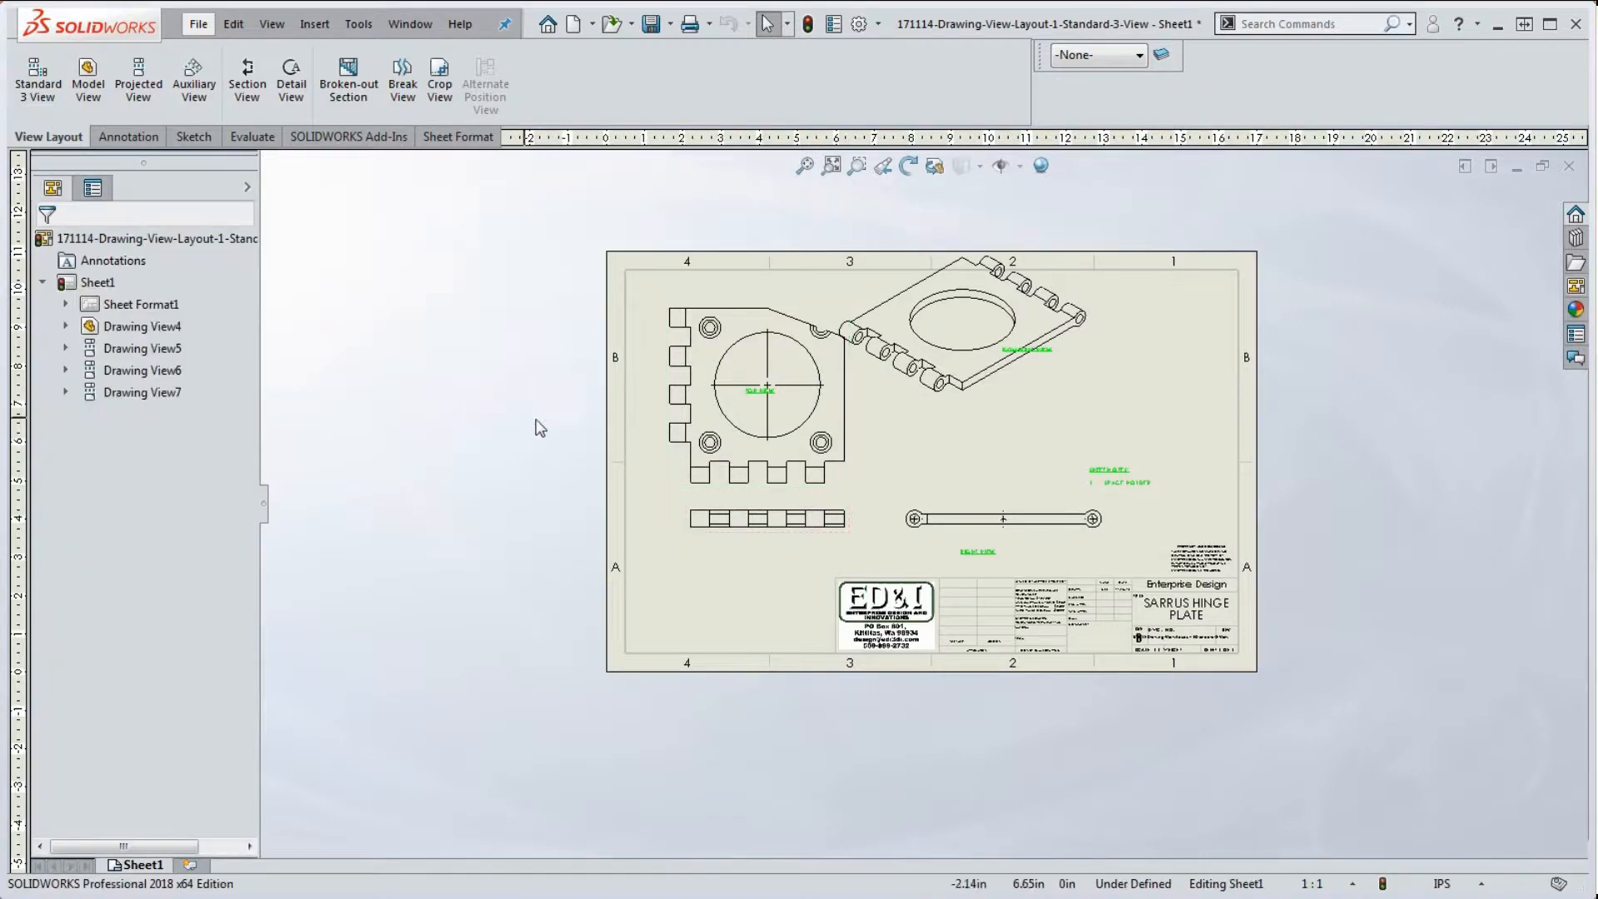
Switch the front view to the Front Left and Cut configuration and accept the change
click(772, 534)
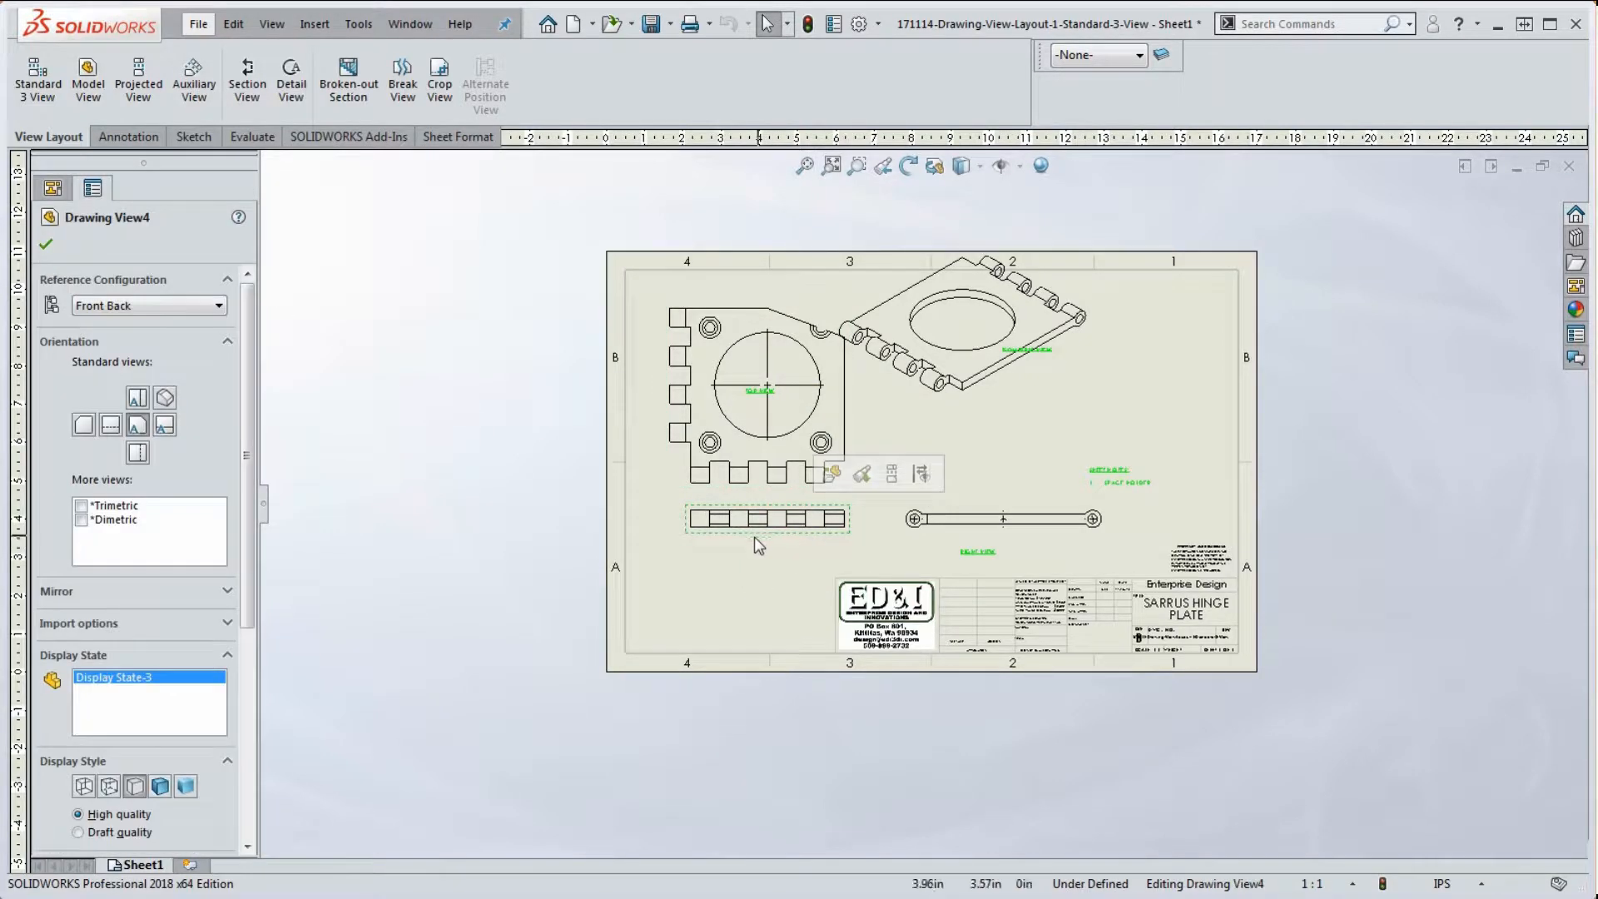
click(124, 307)
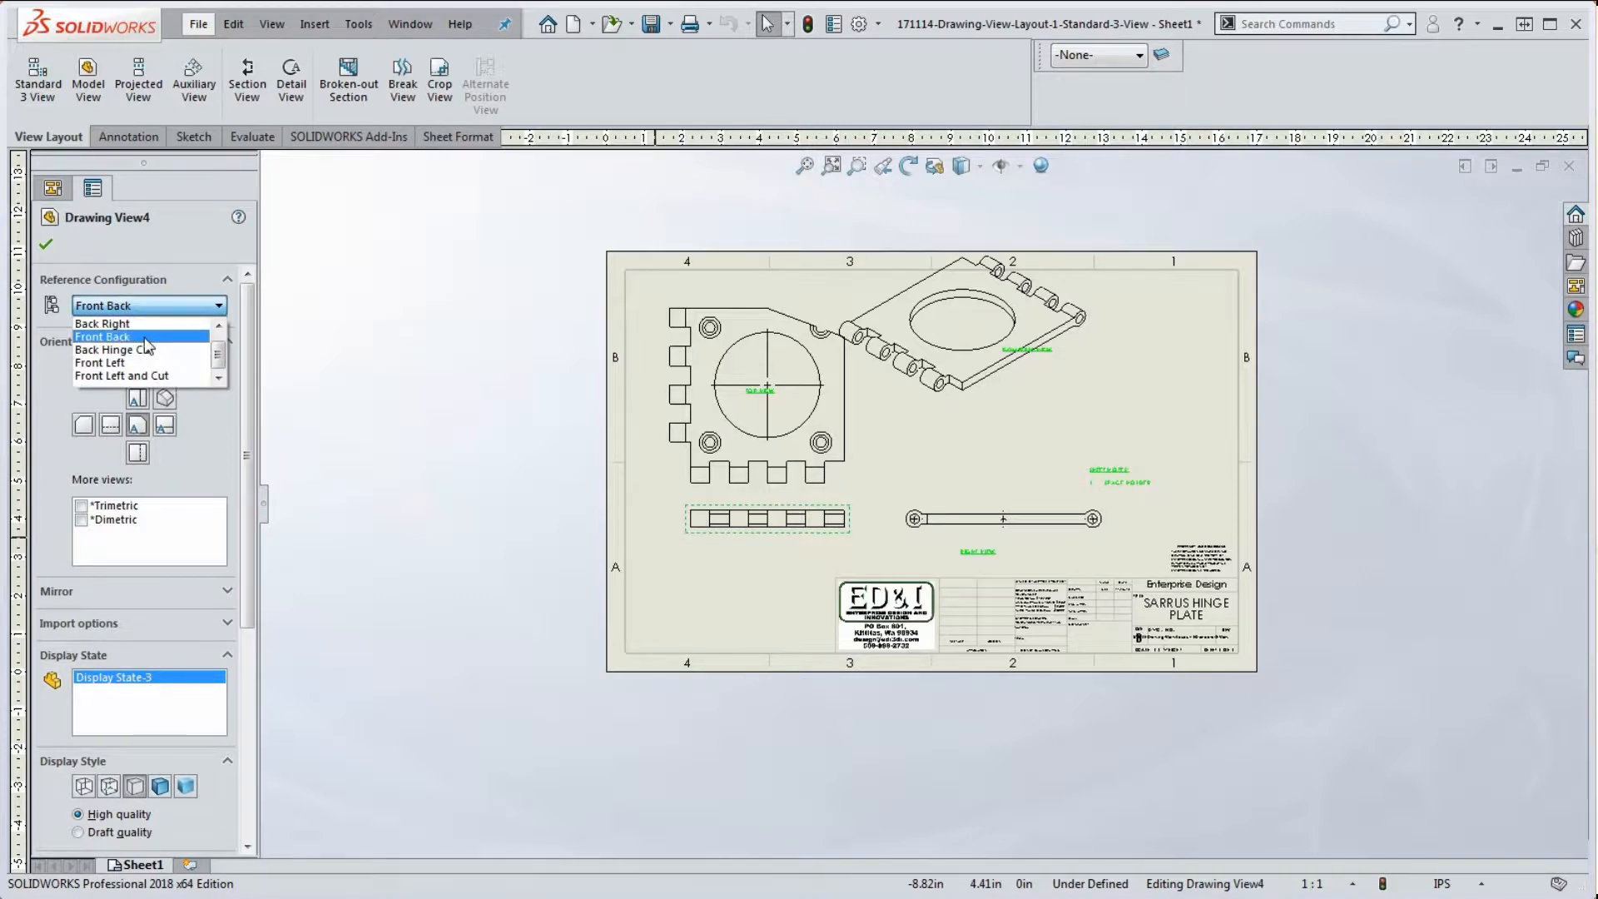
click(155, 376)
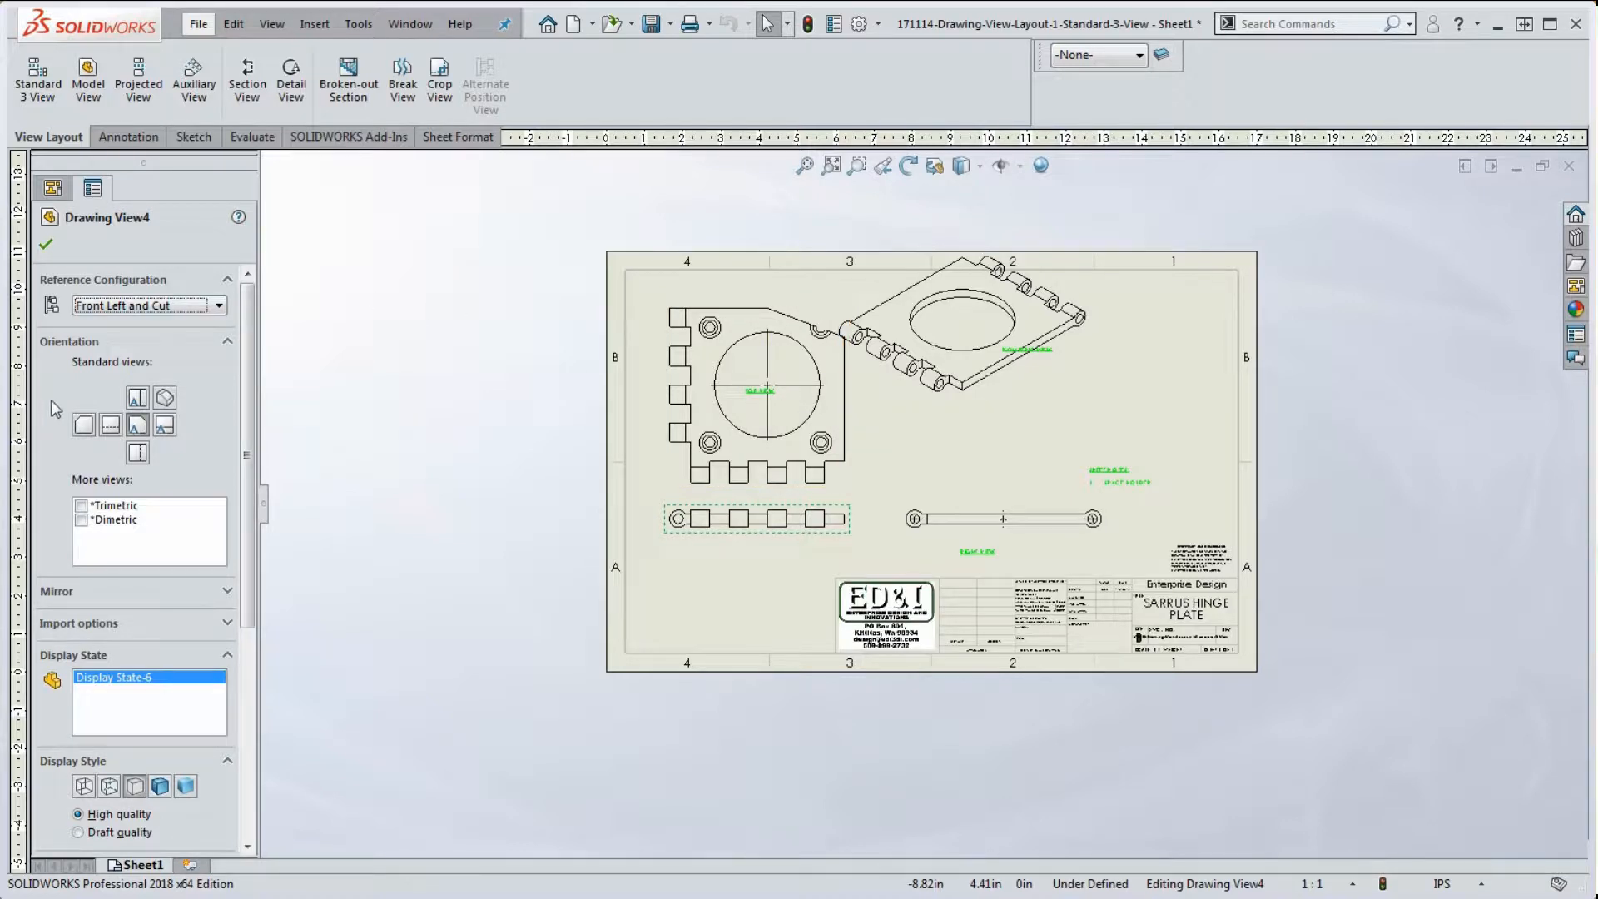
click(48, 244)
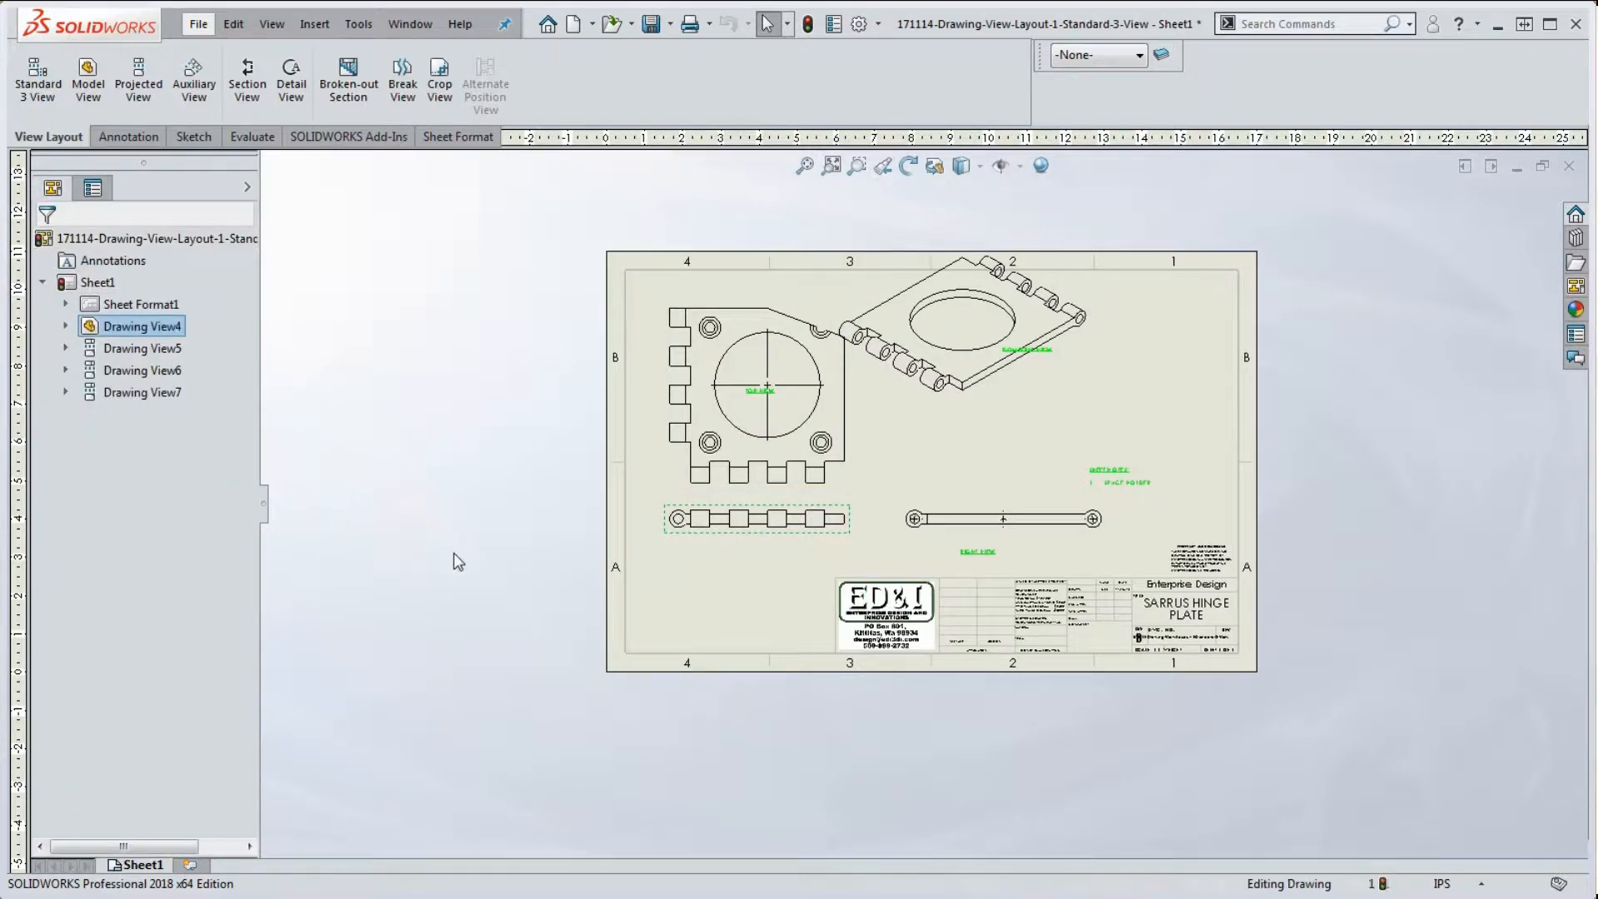
click(1051, 533)
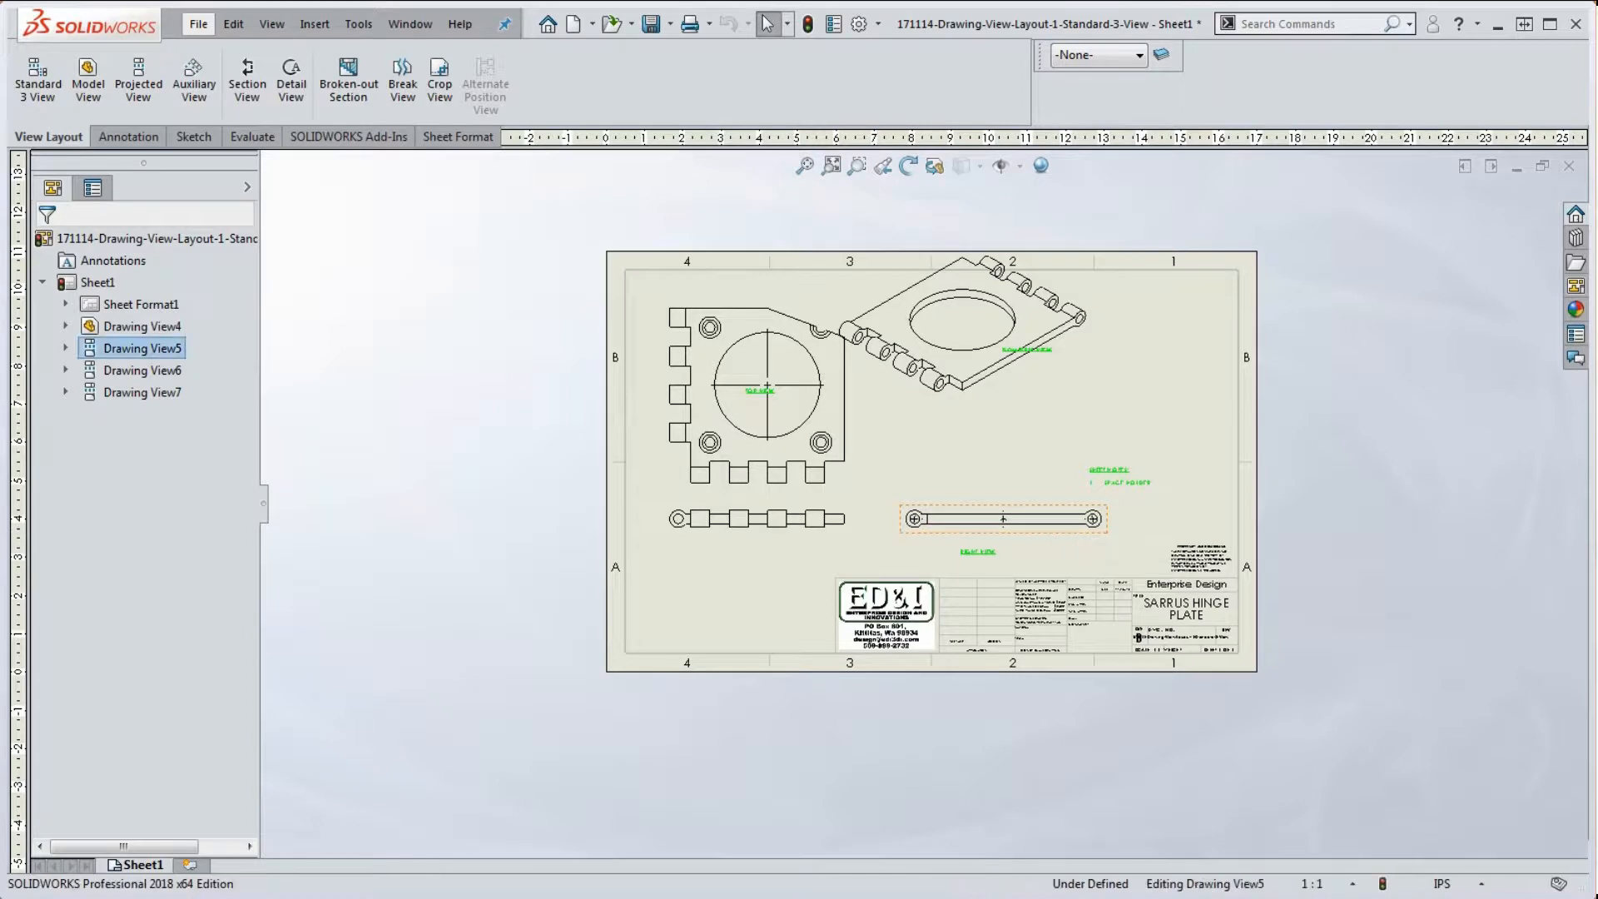
ctrl+click(1016, 409)
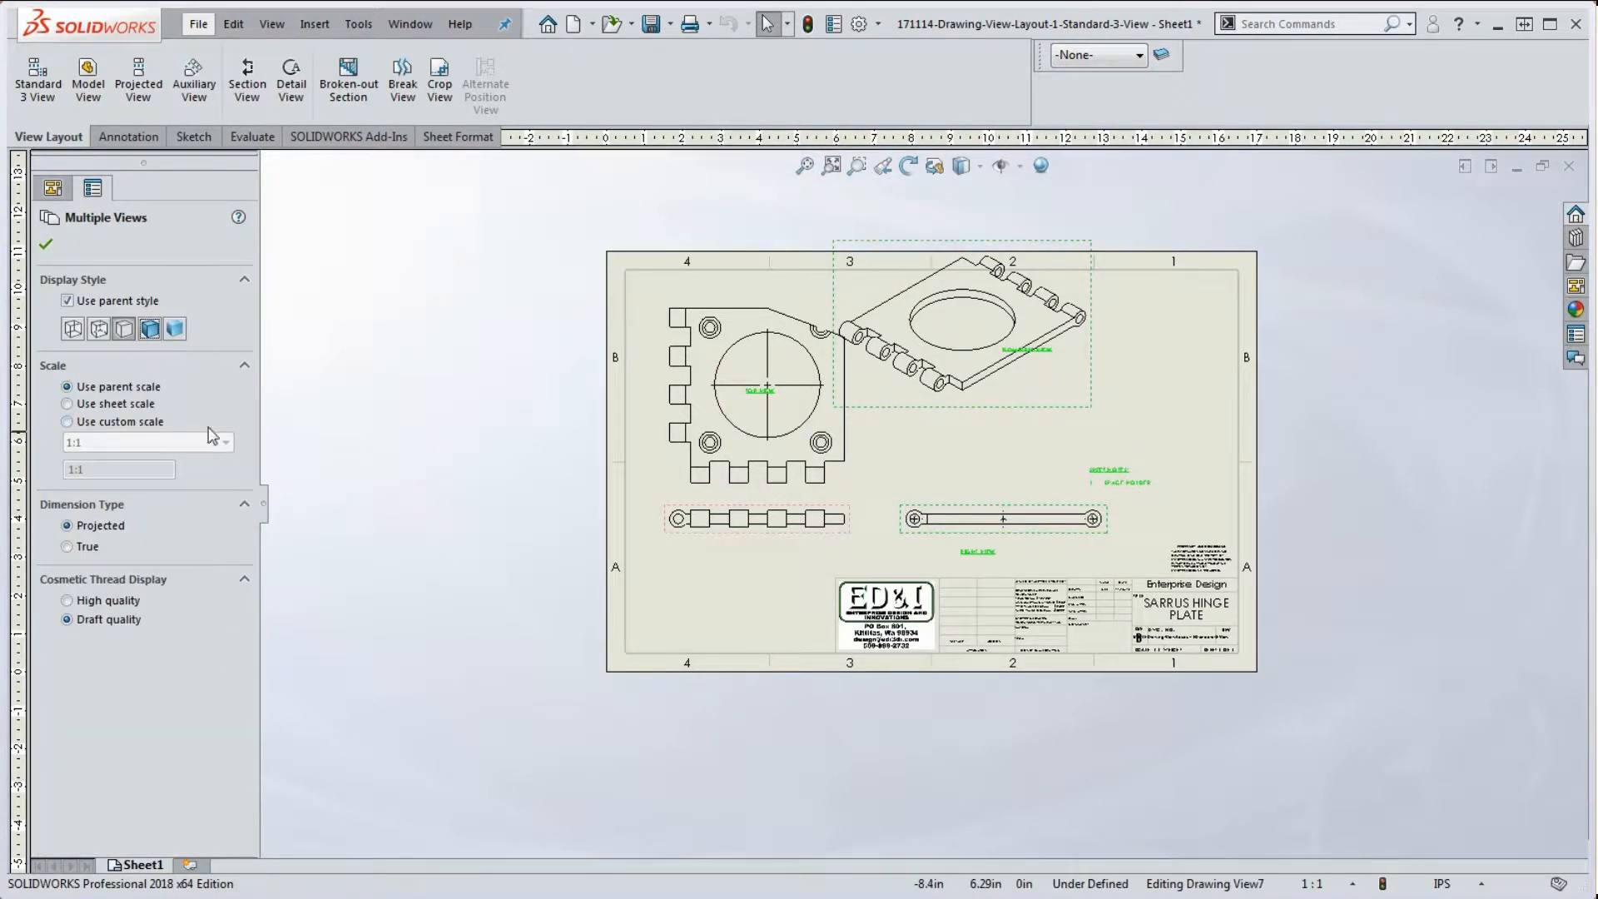
click(528, 382)
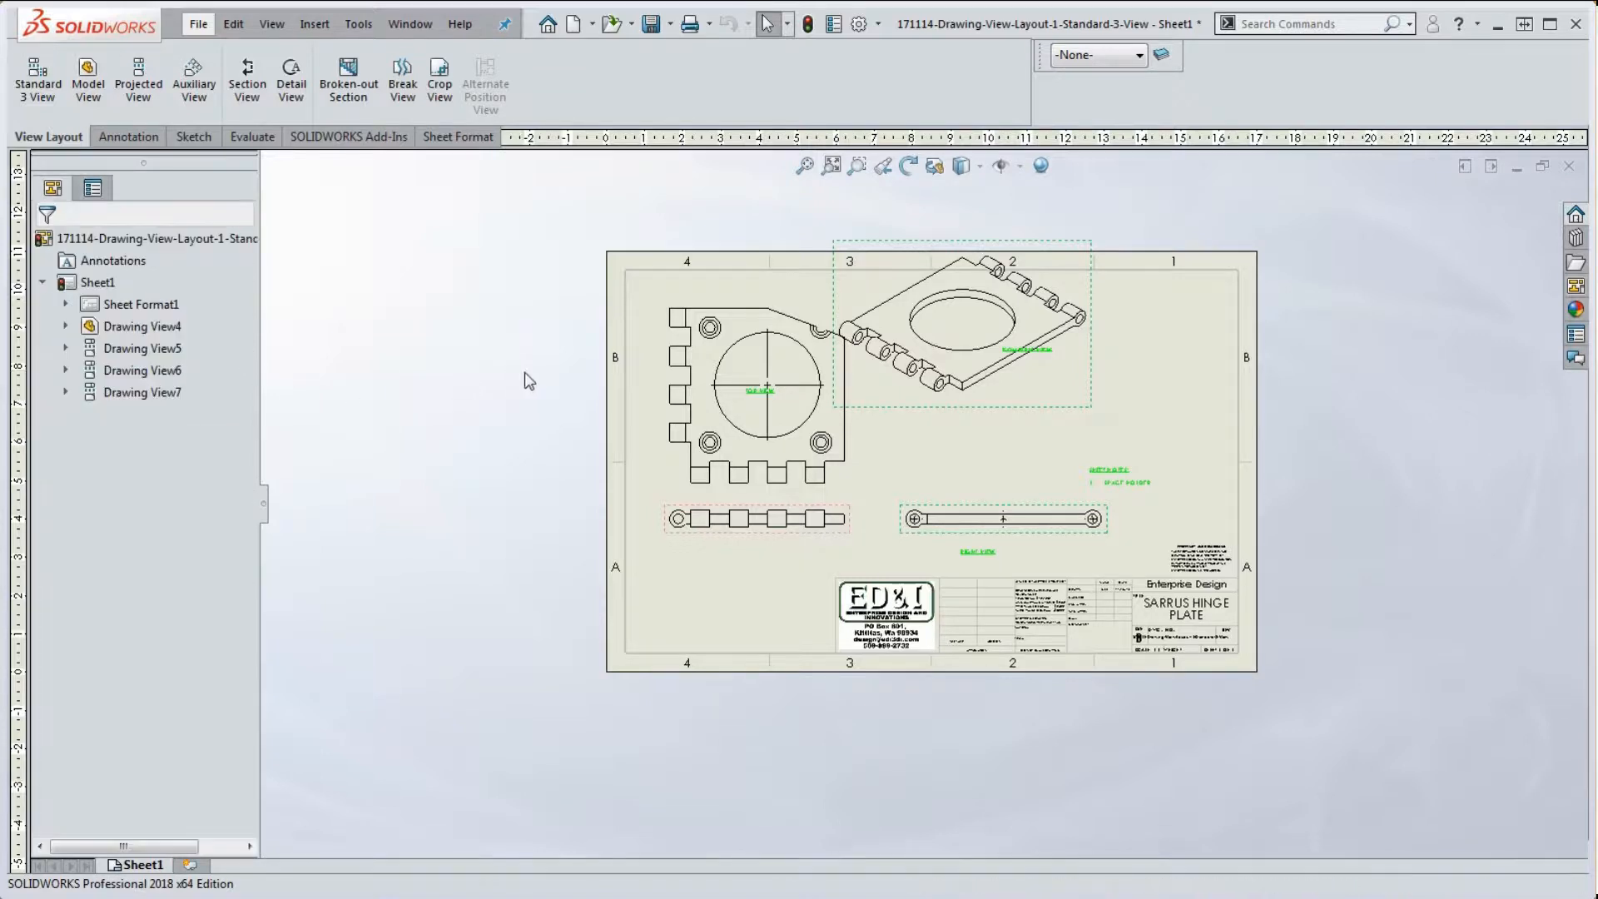
Set the isometric view's reference configuration to Link to parent
click(1042, 414)
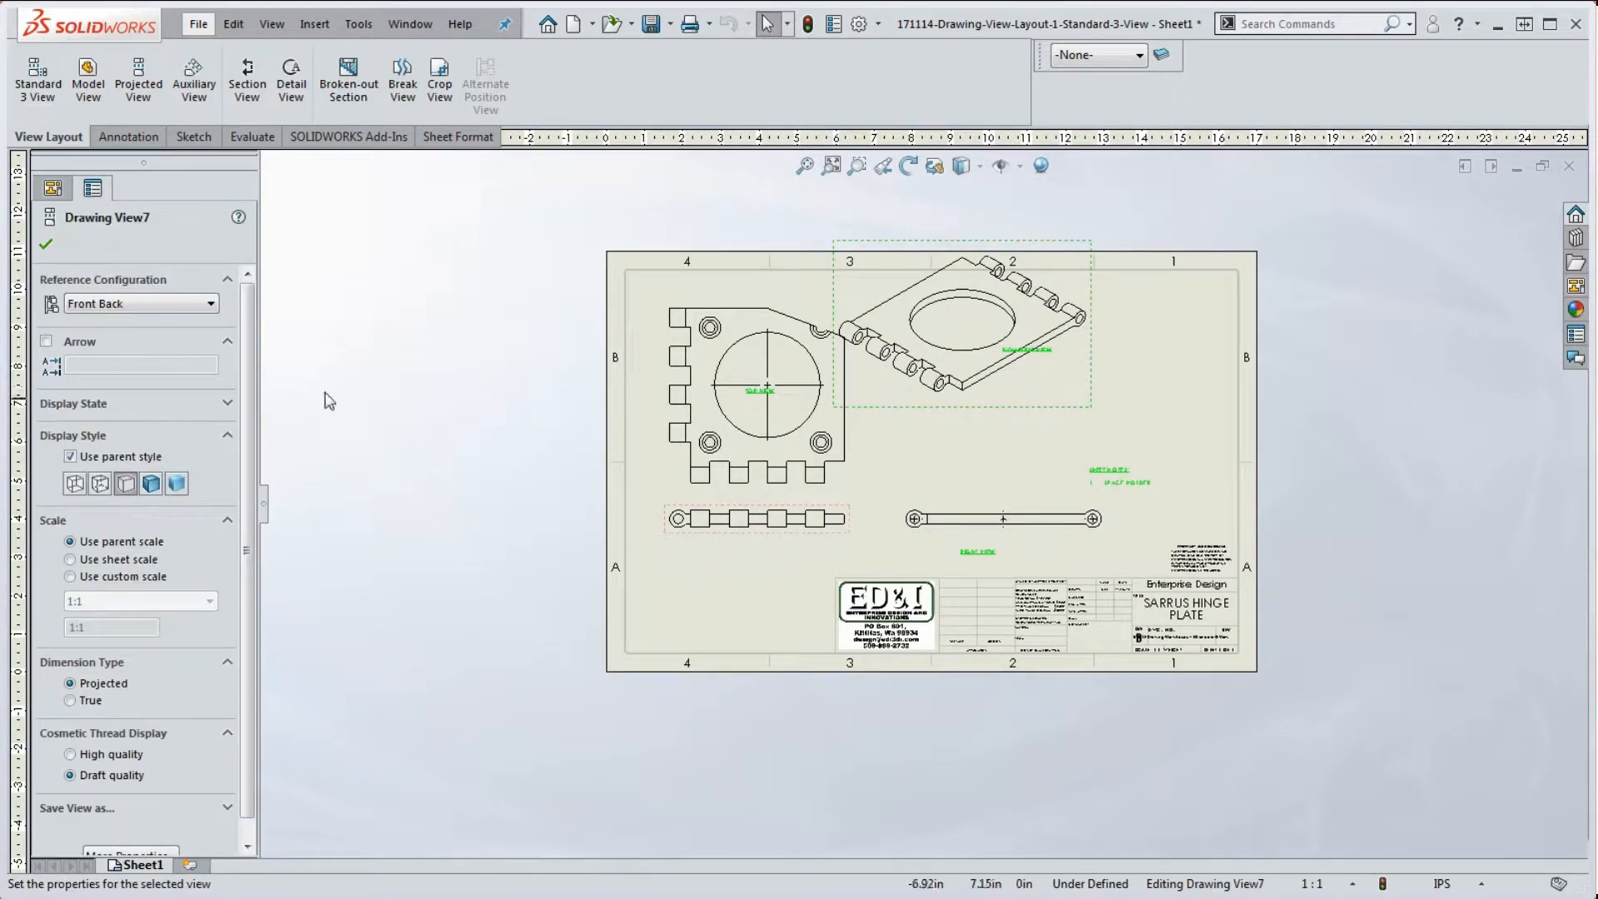
click(154, 312)
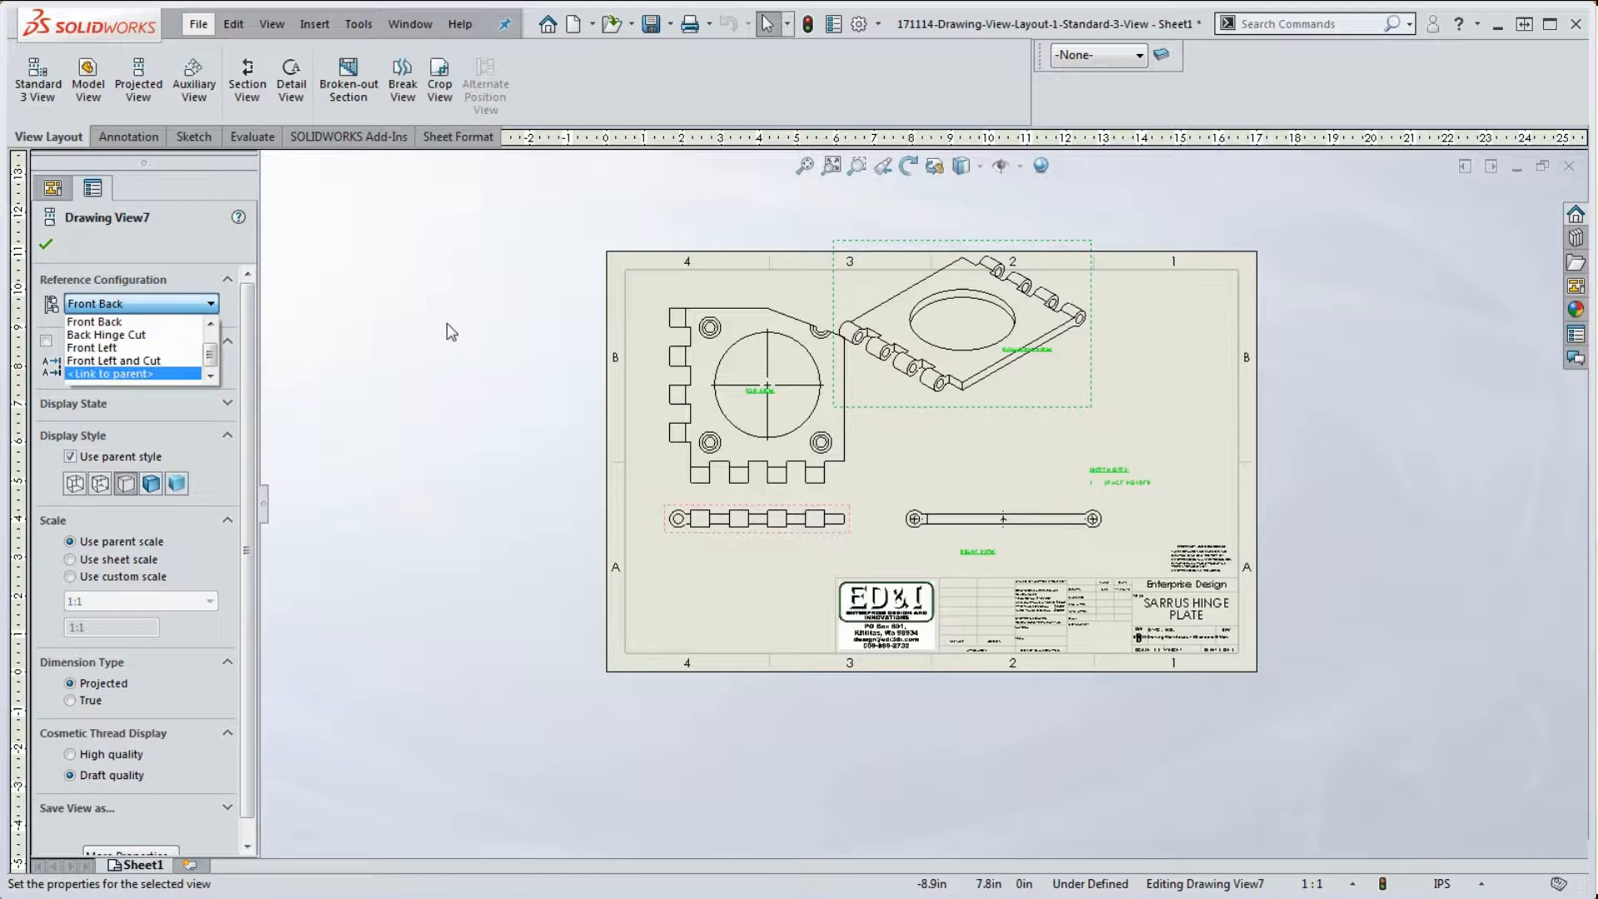
click(180, 326)
click(162, 303)
click(137, 370)
Set the right view's reference configuration to Link to parent and accept the change
click(1118, 524)
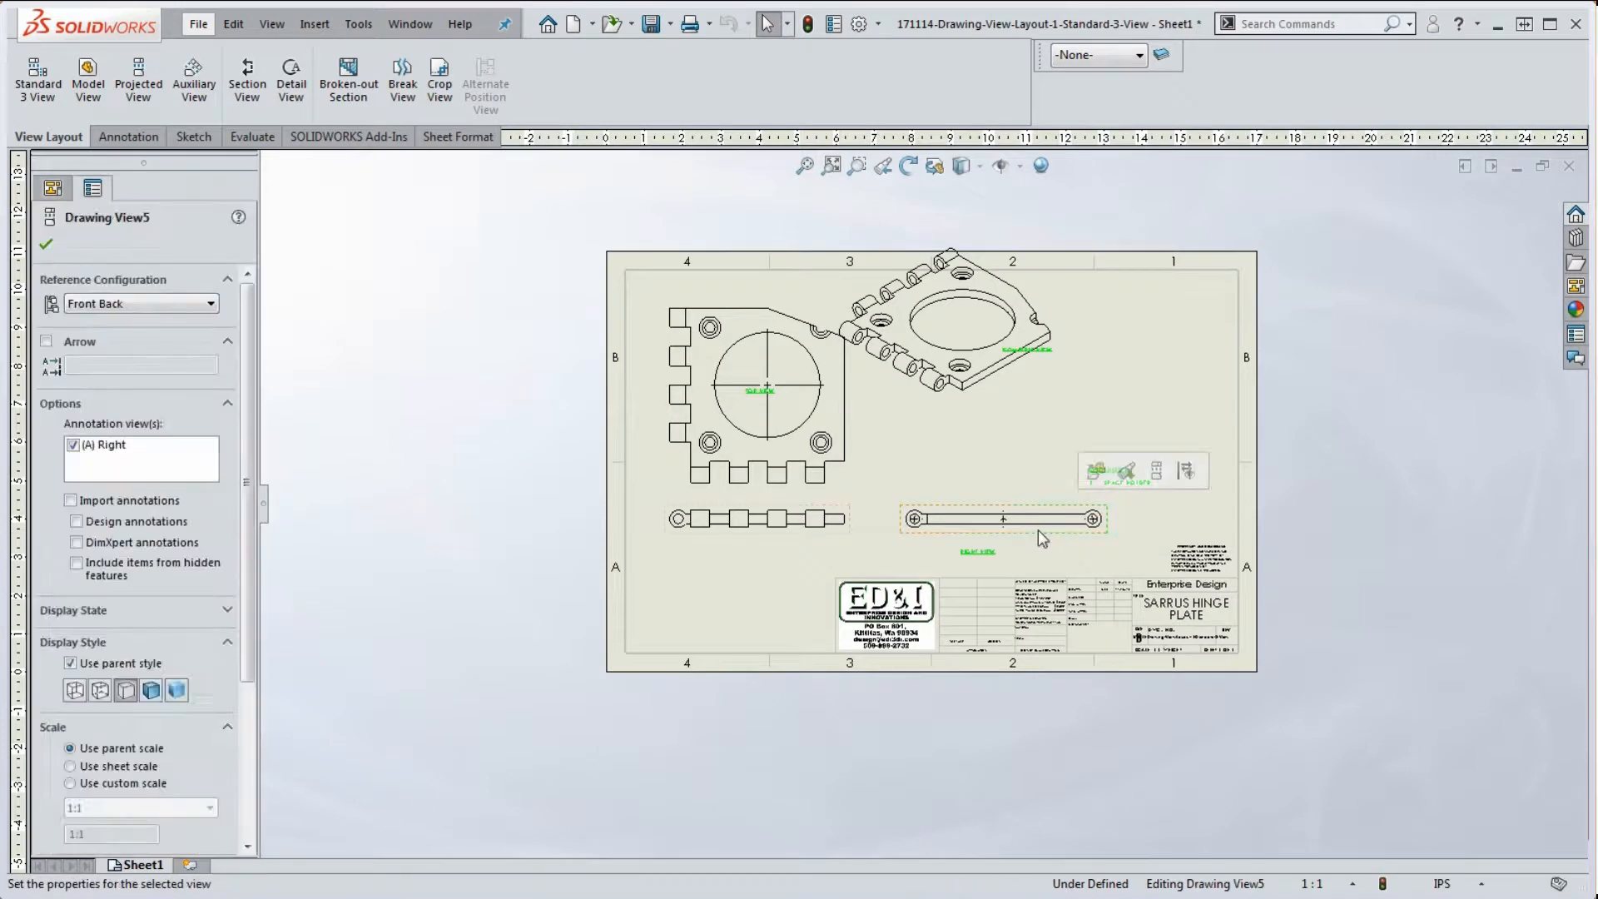
click(124, 304)
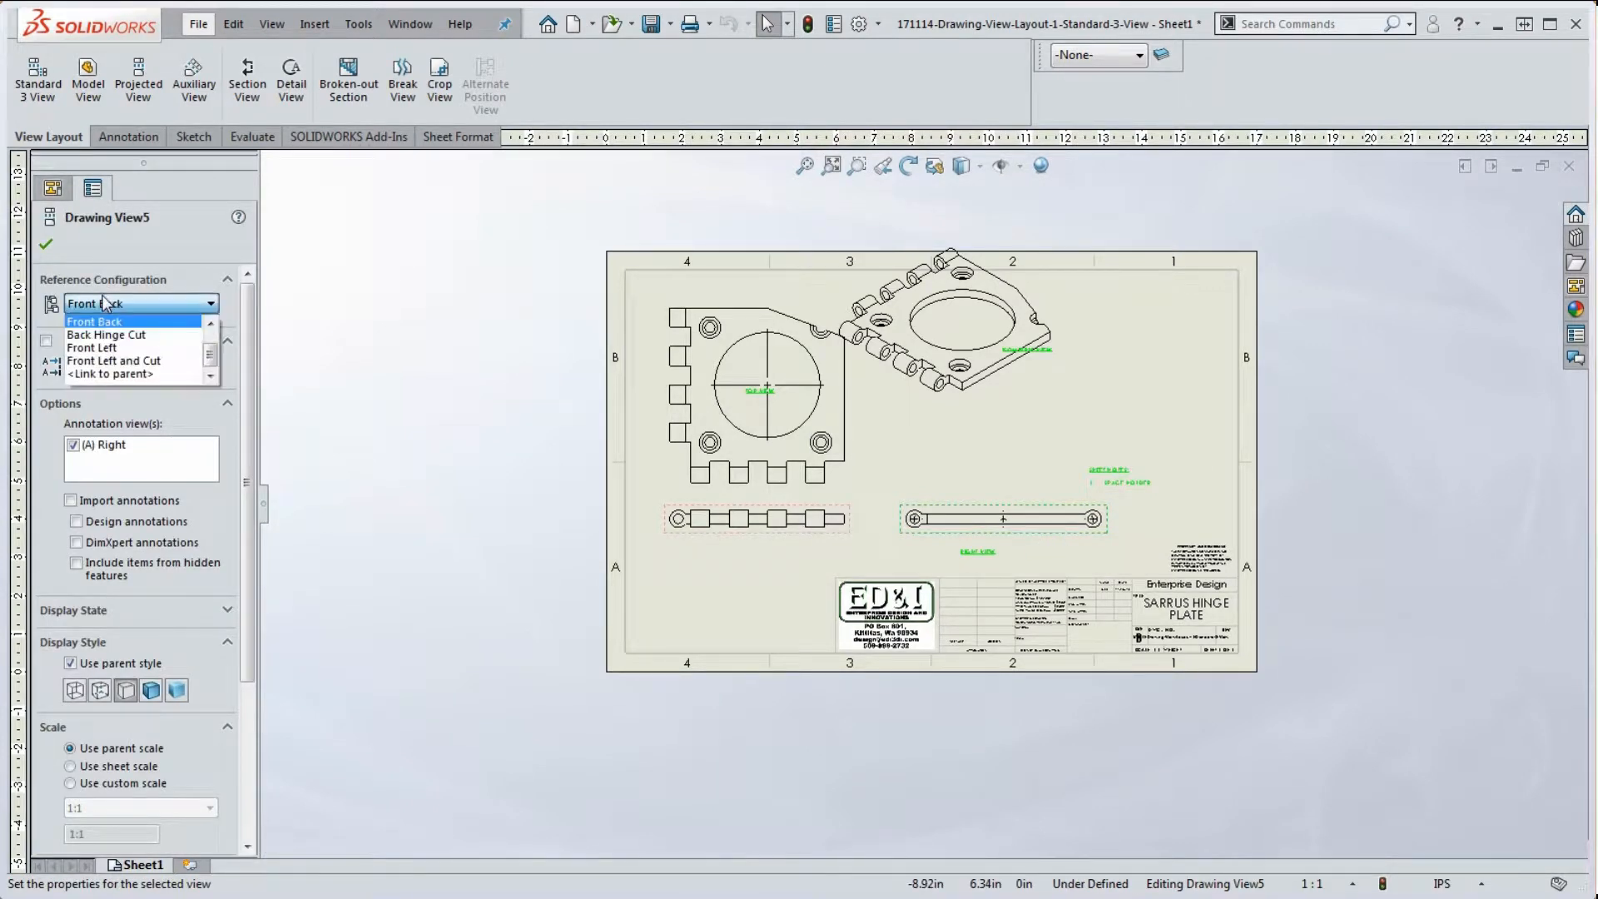
click(118, 371)
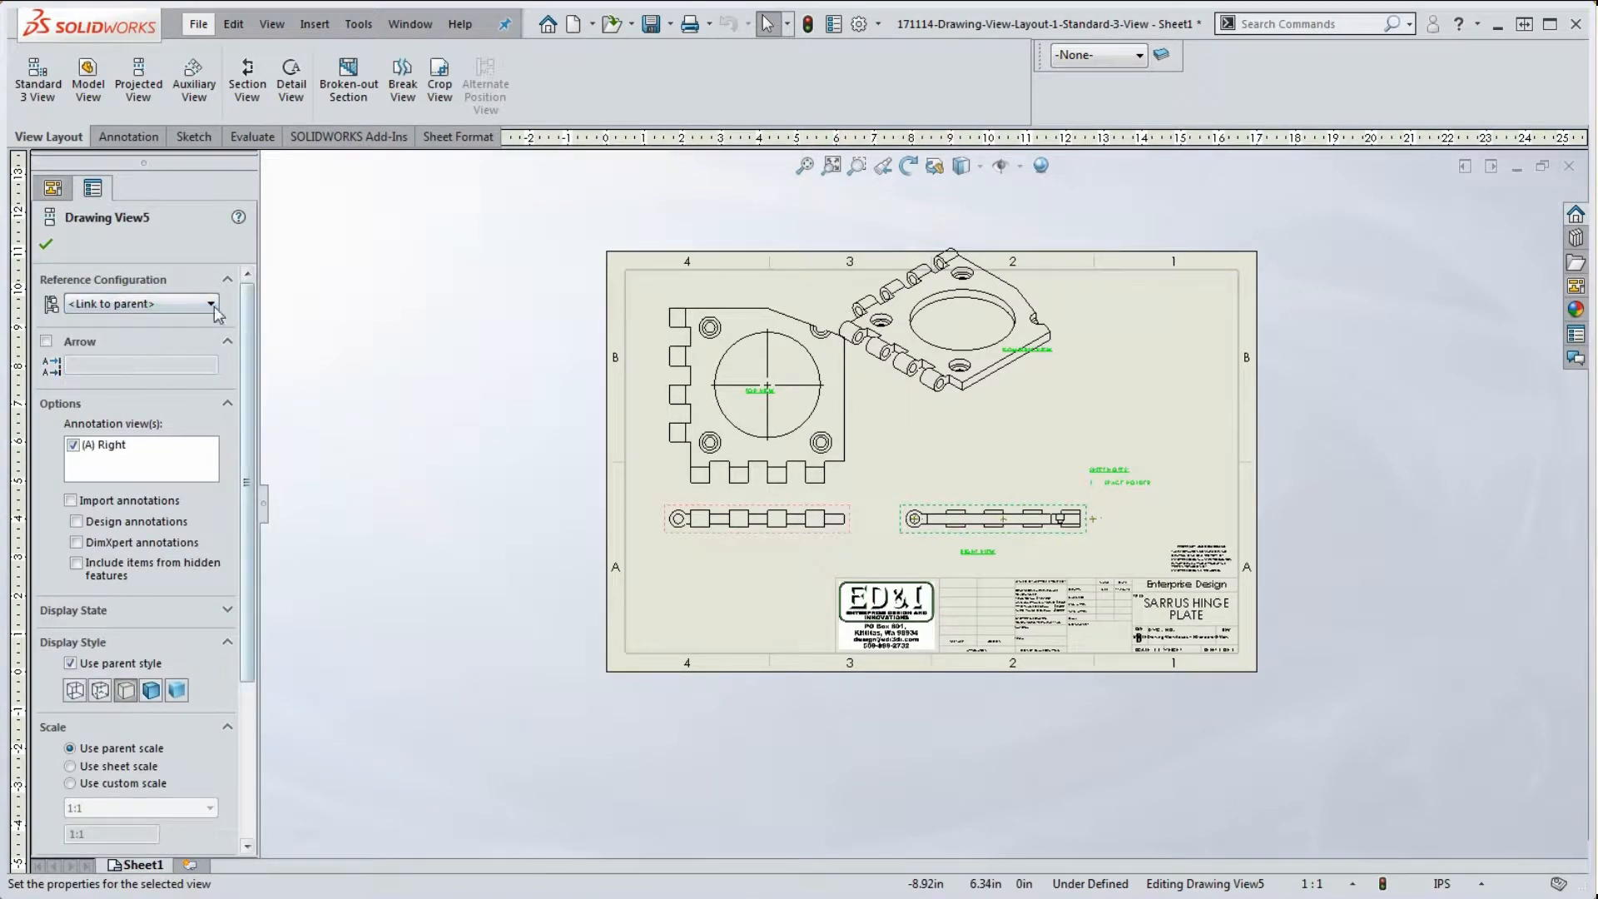
click(46, 246)
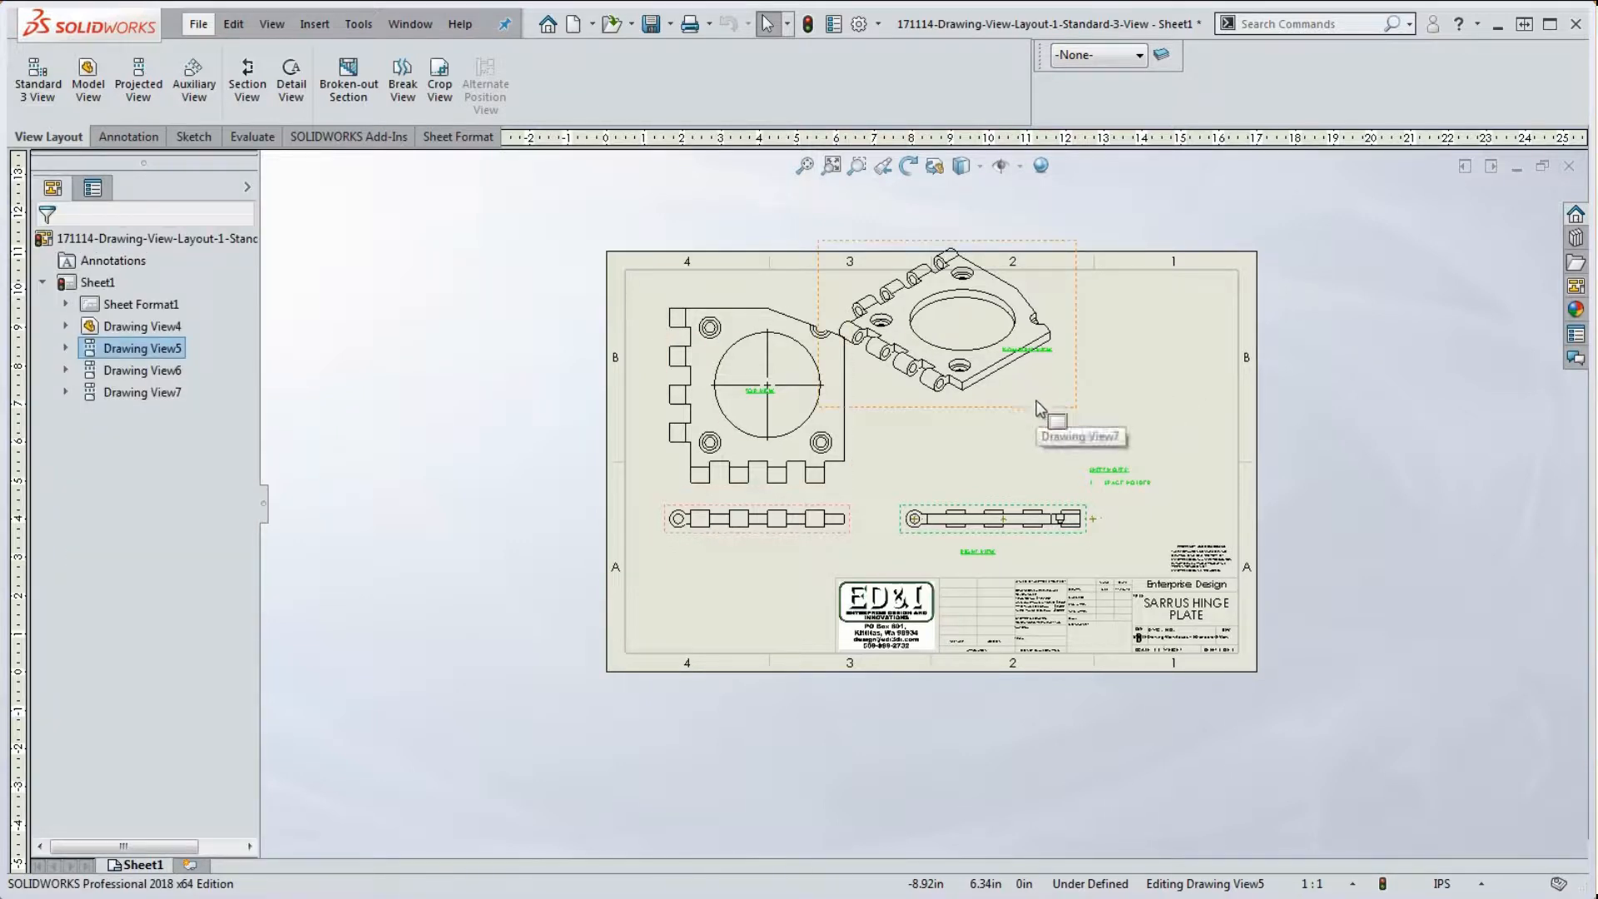
Move the isometric view clear of the top view and place its label just beneath it
drag(1035, 402, 1113, 445)
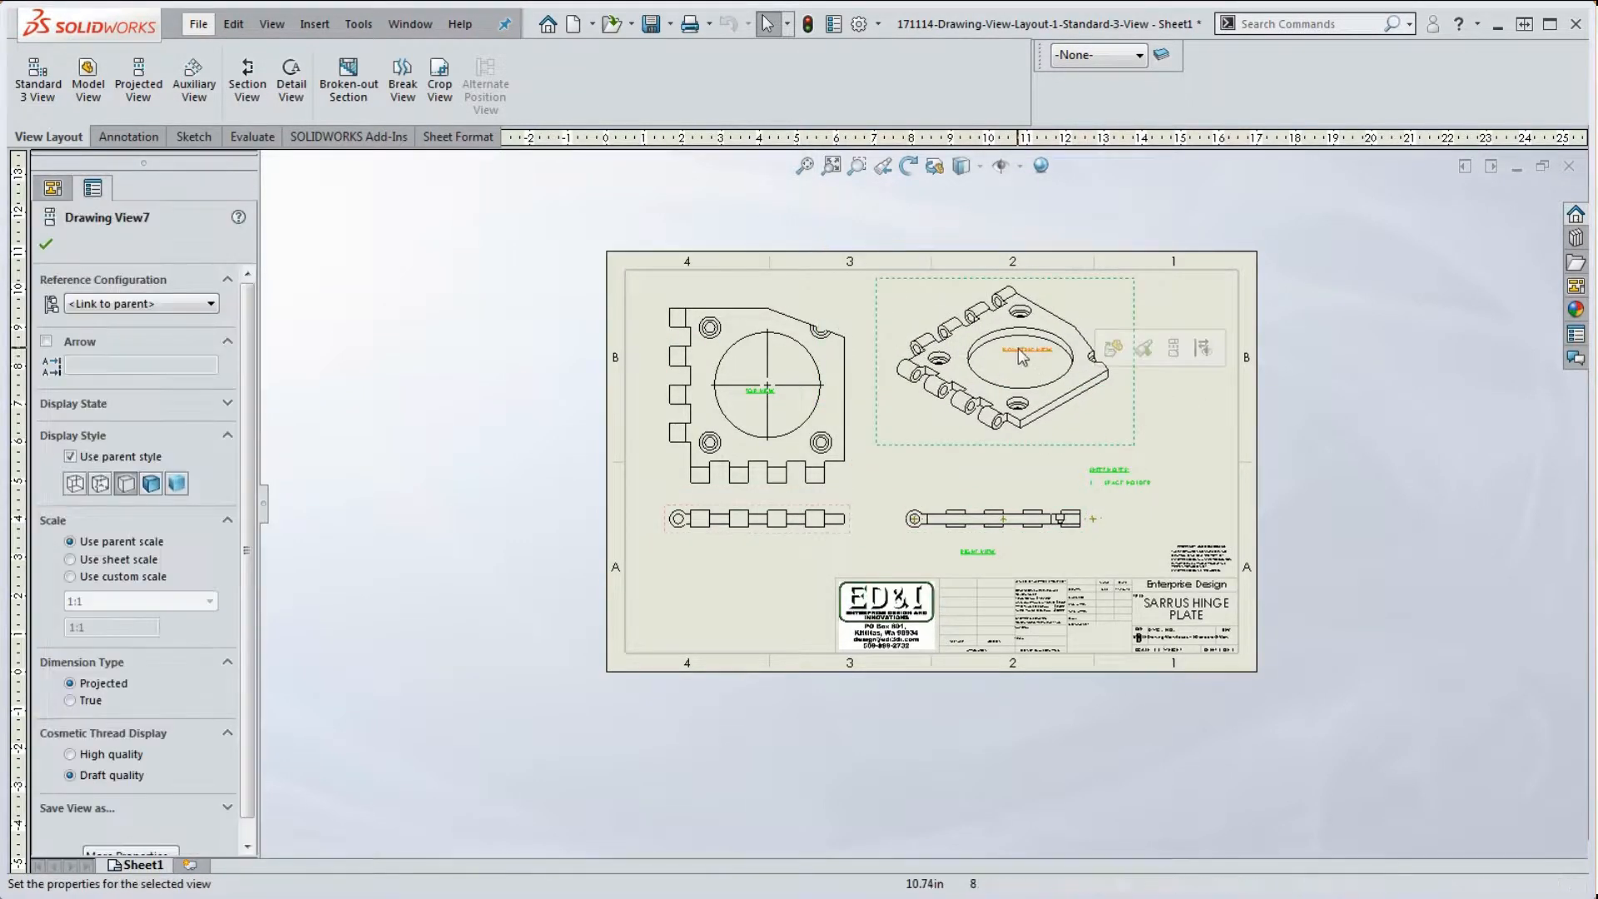
drag(1034, 352, 1091, 430)
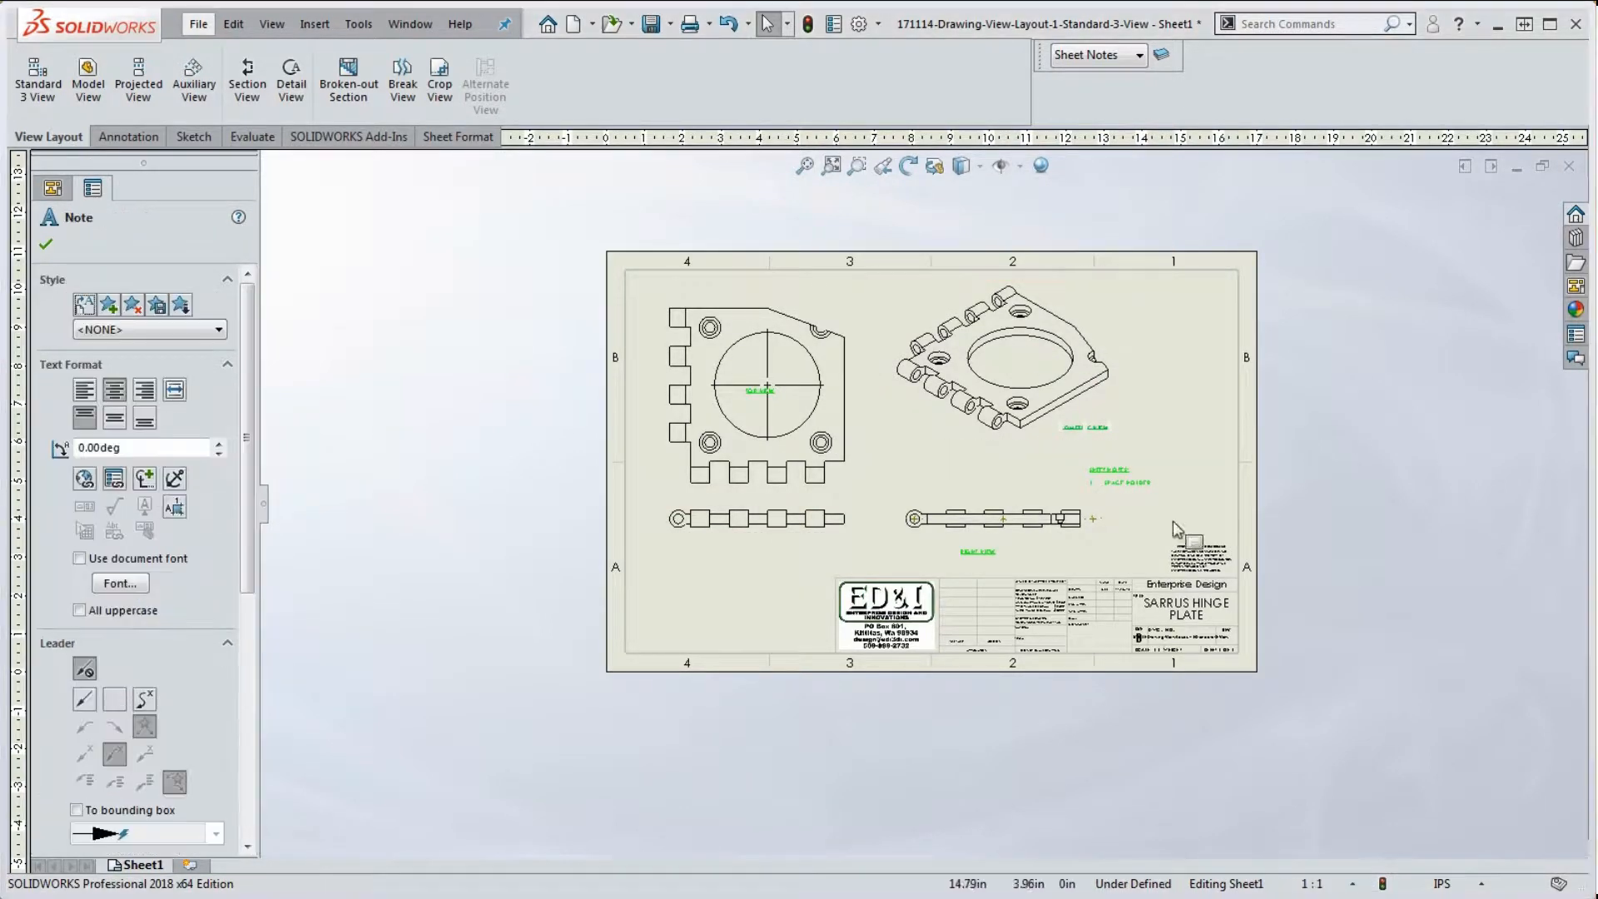
click(514, 350)
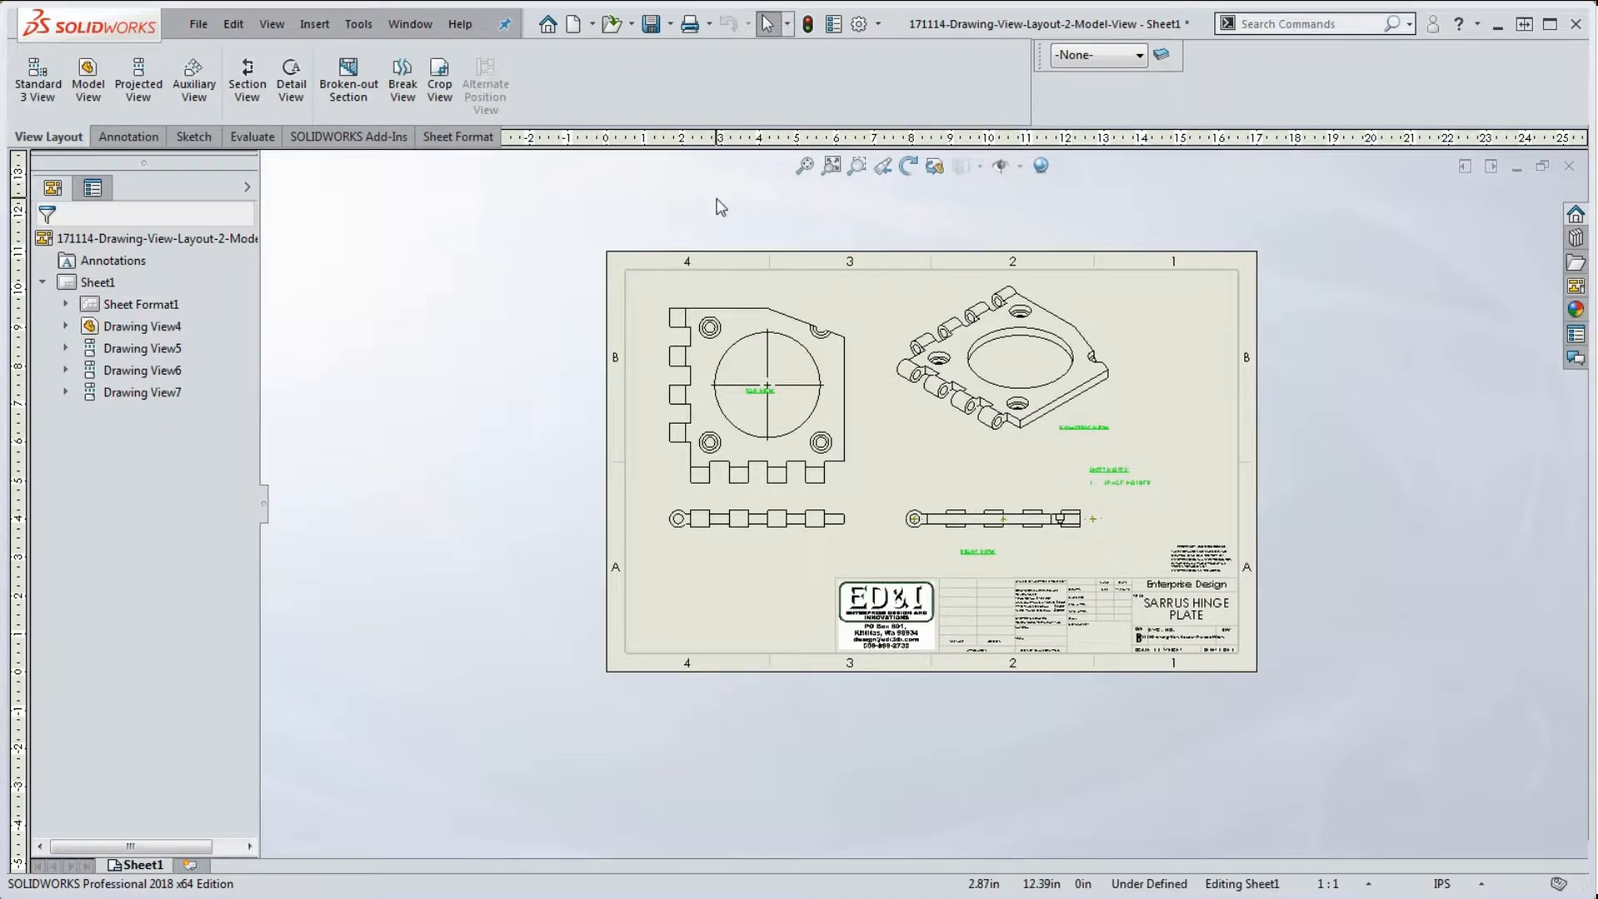
Insert a back-oriented model view of 171114-Sarrus-Hinge-Plate-DRAWING-3 outside the sheet's left edge, without projected views
click(88, 79)
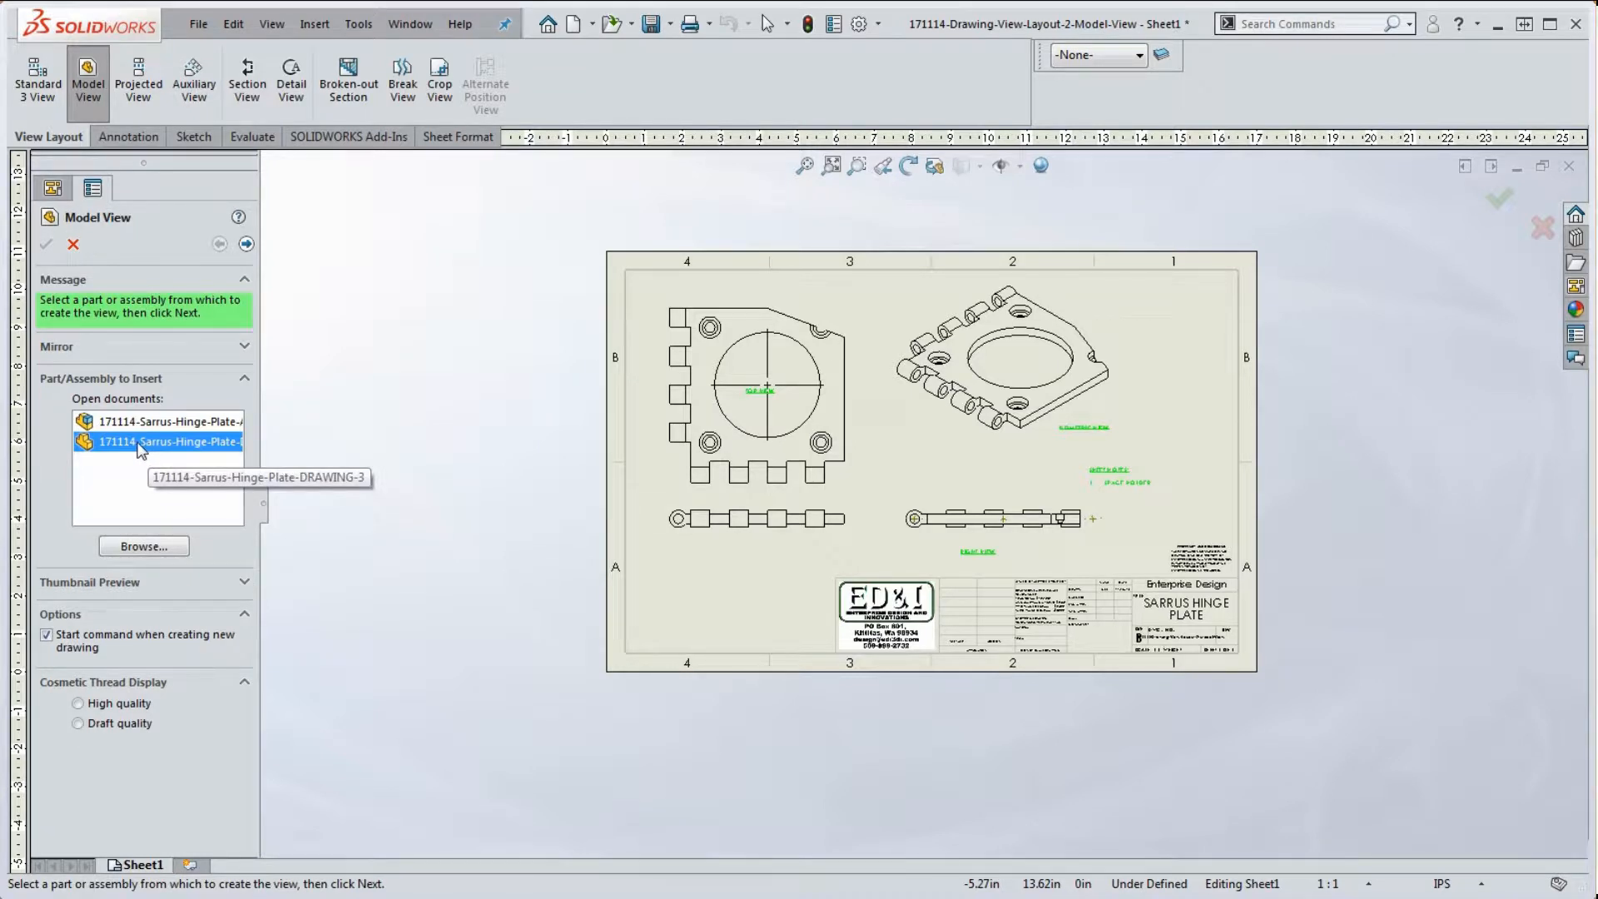
click(246, 244)
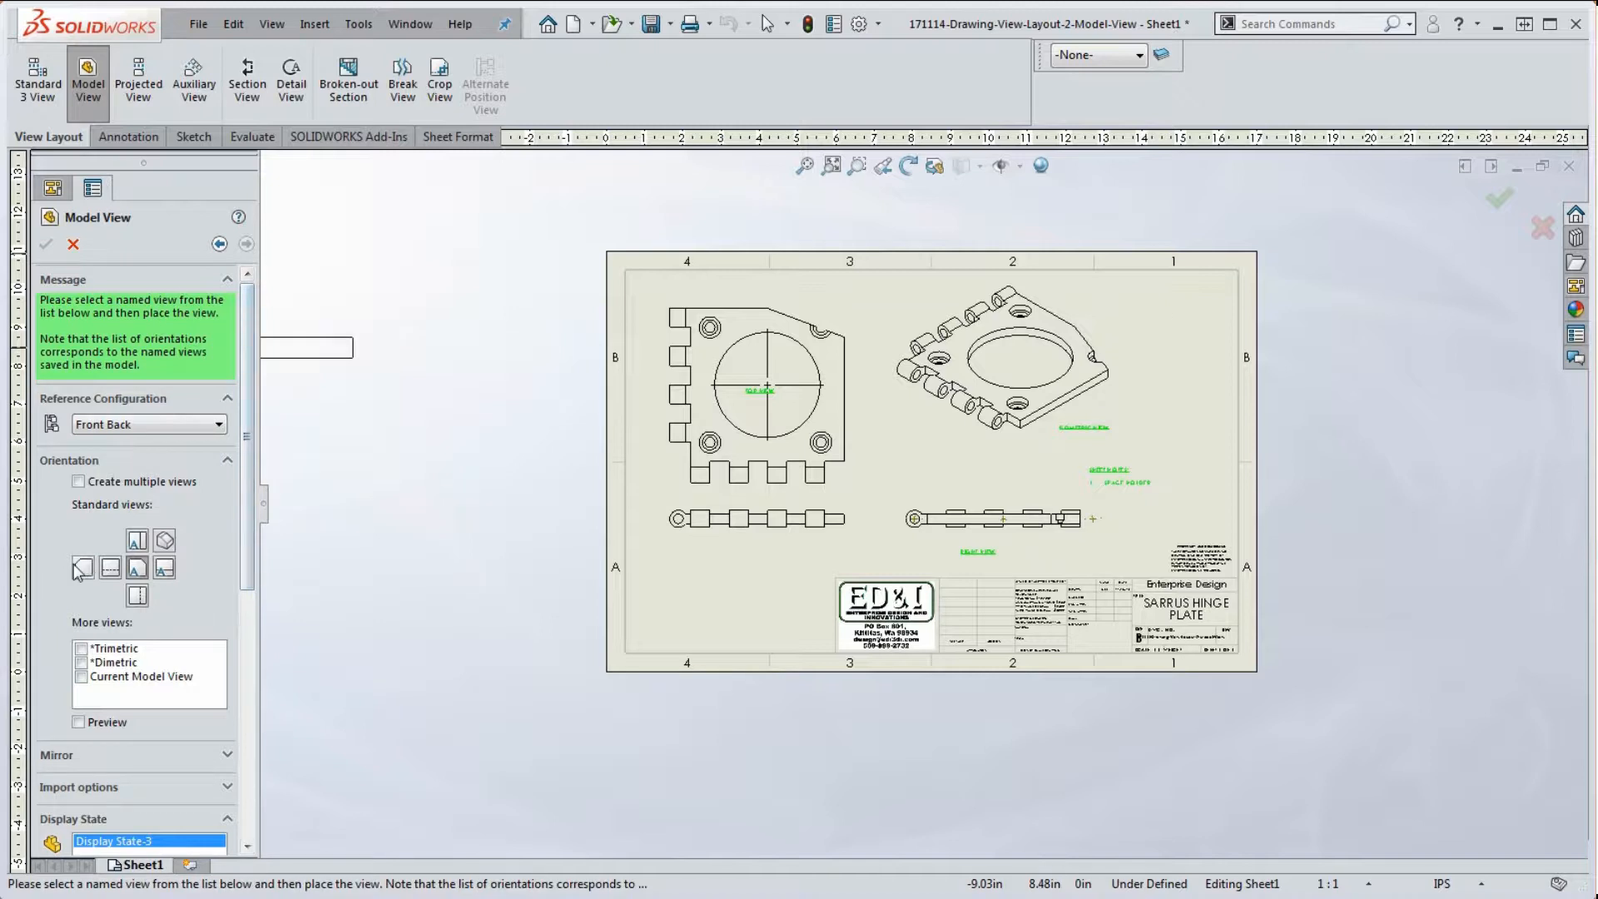
click(83, 570)
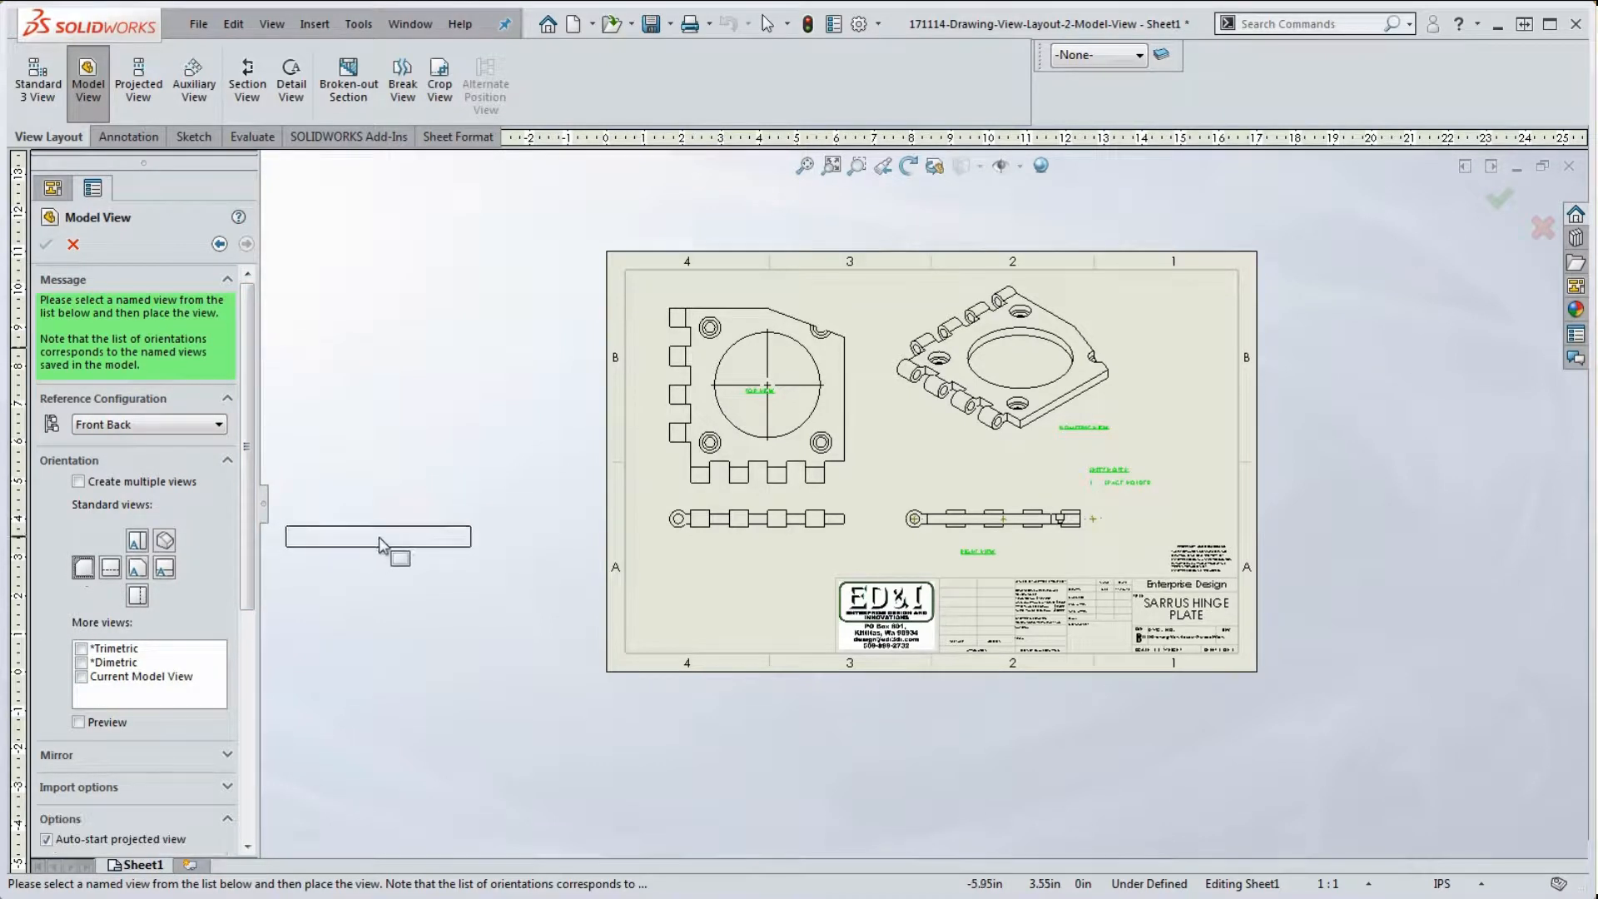
click(499, 507)
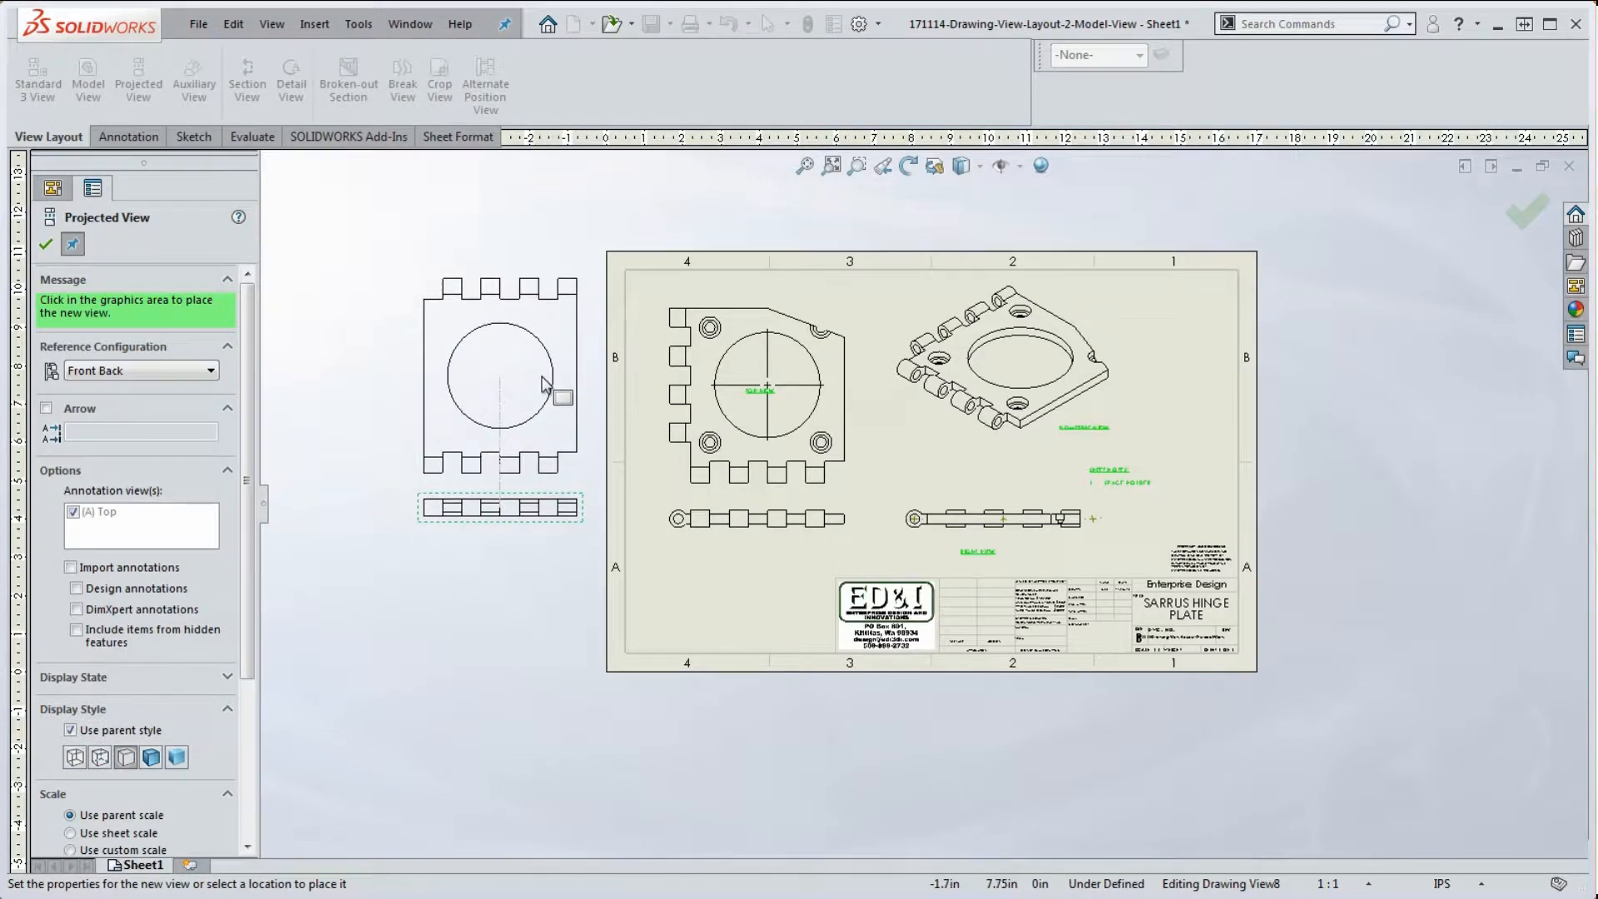
key(Escape)
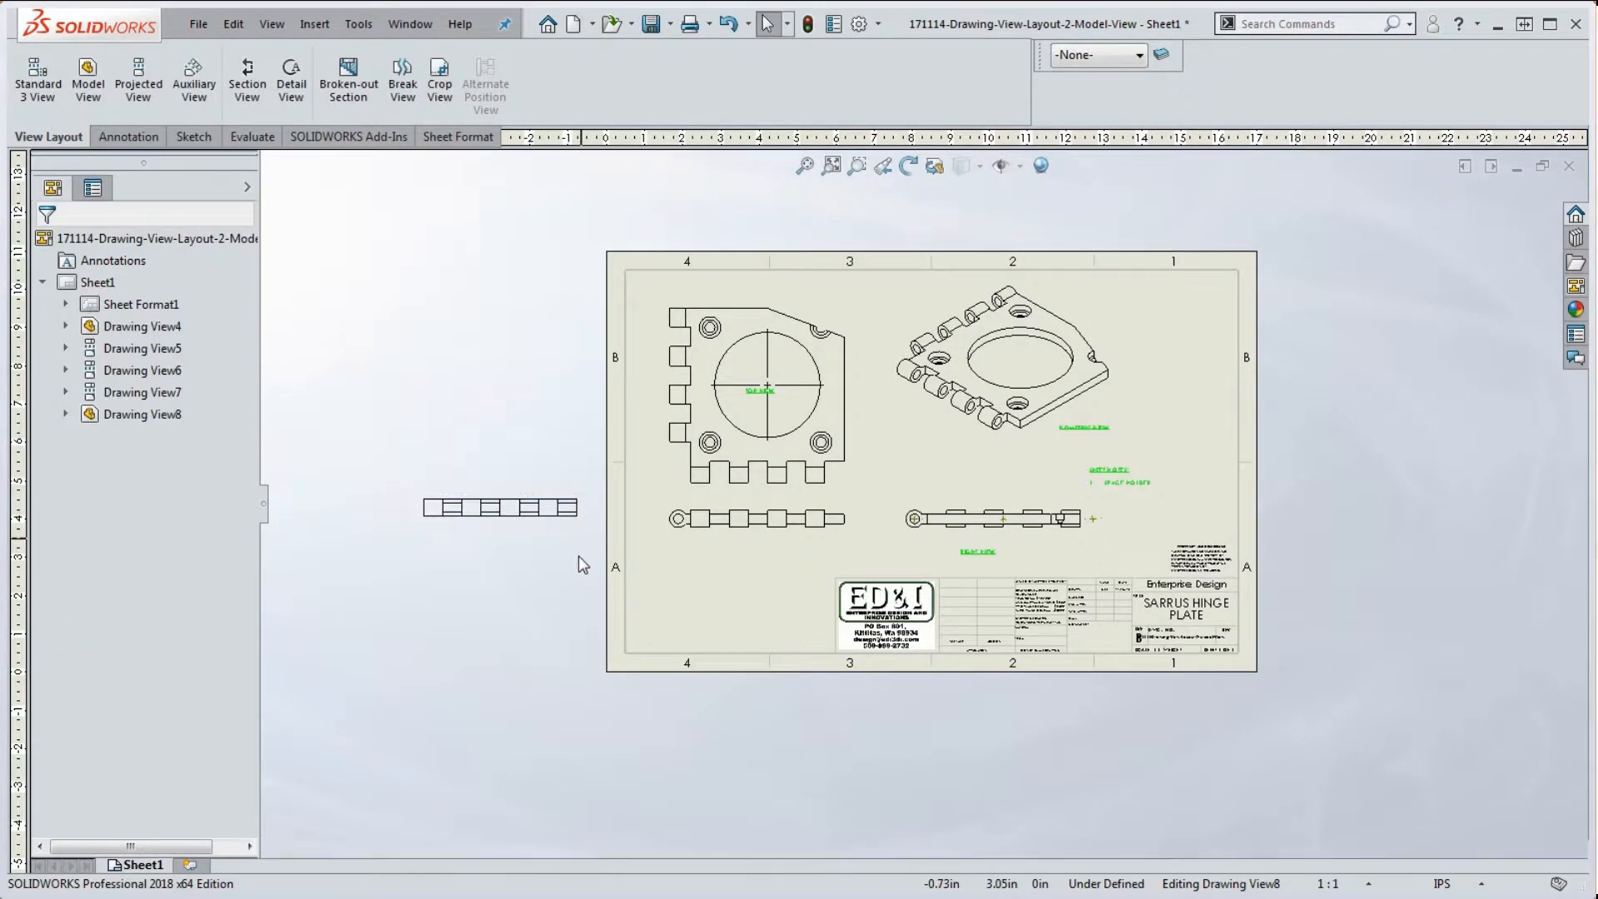
Set the newly inserted back view's reference configuration to Front Left and Cut and accept the change
scroll(583, 532, down, 2)
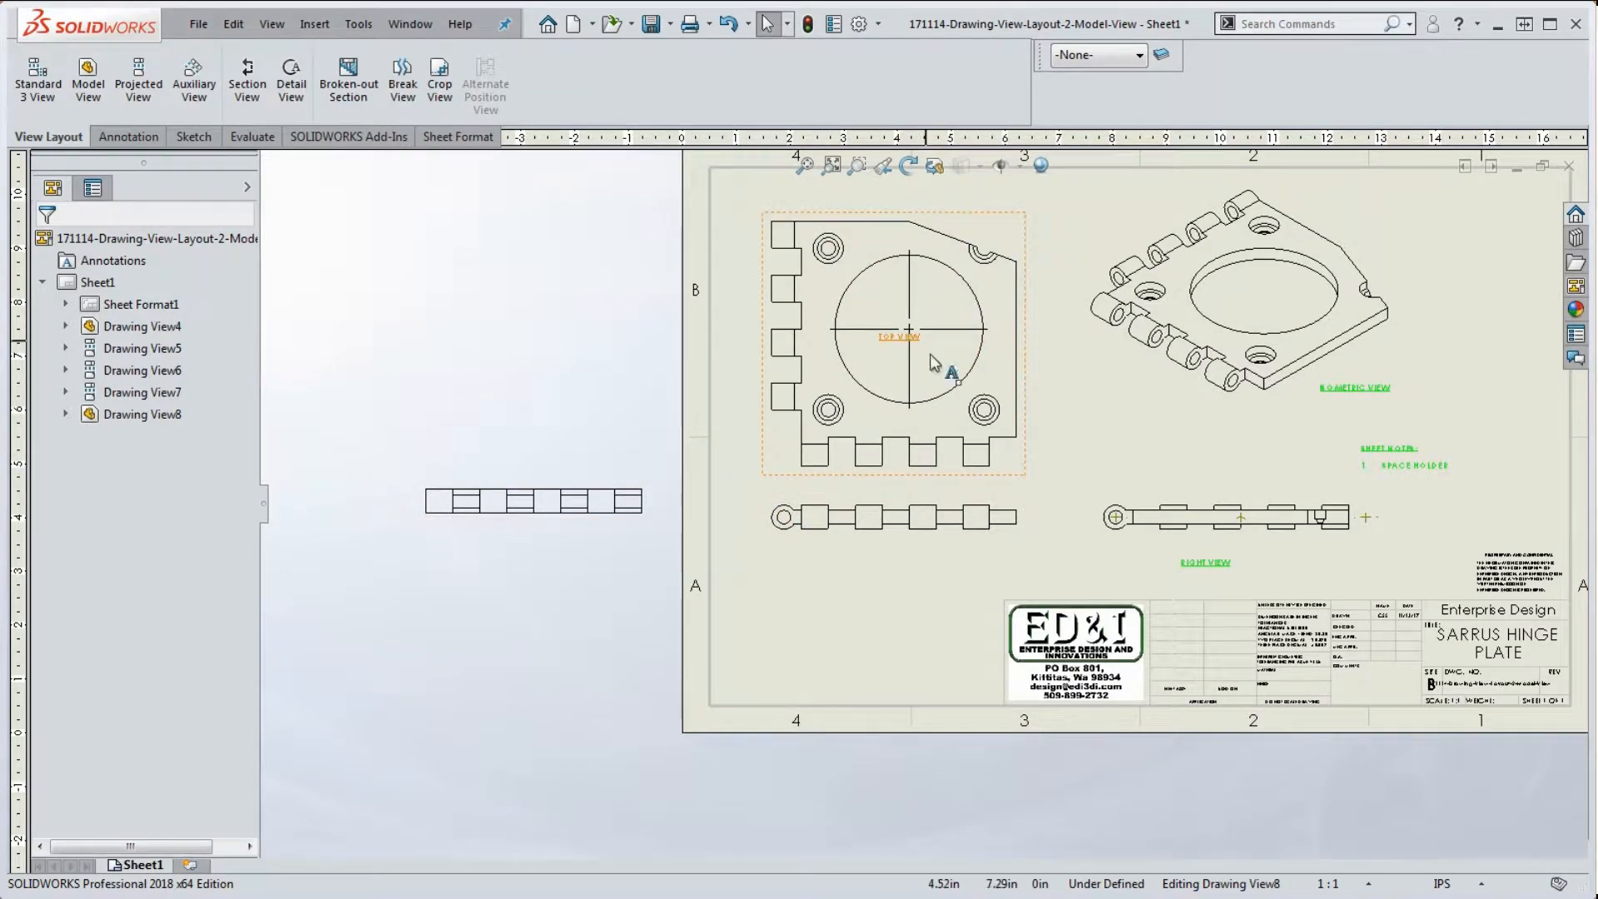
scroll(949, 497, up, 2)
scroll(949, 498, down, 1)
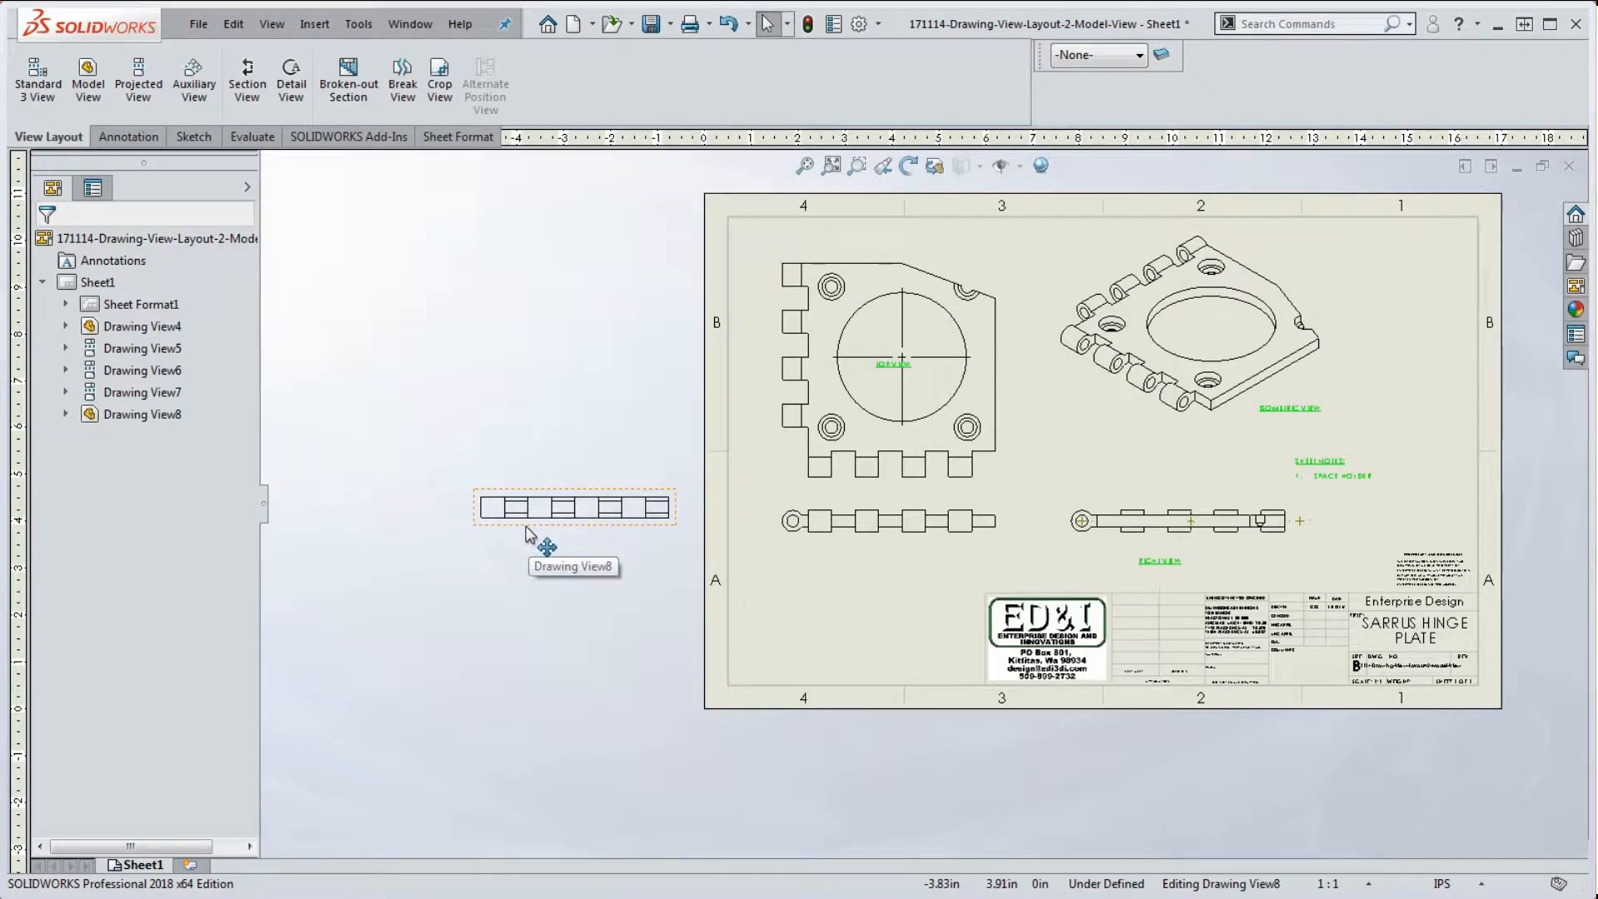
click(589, 534)
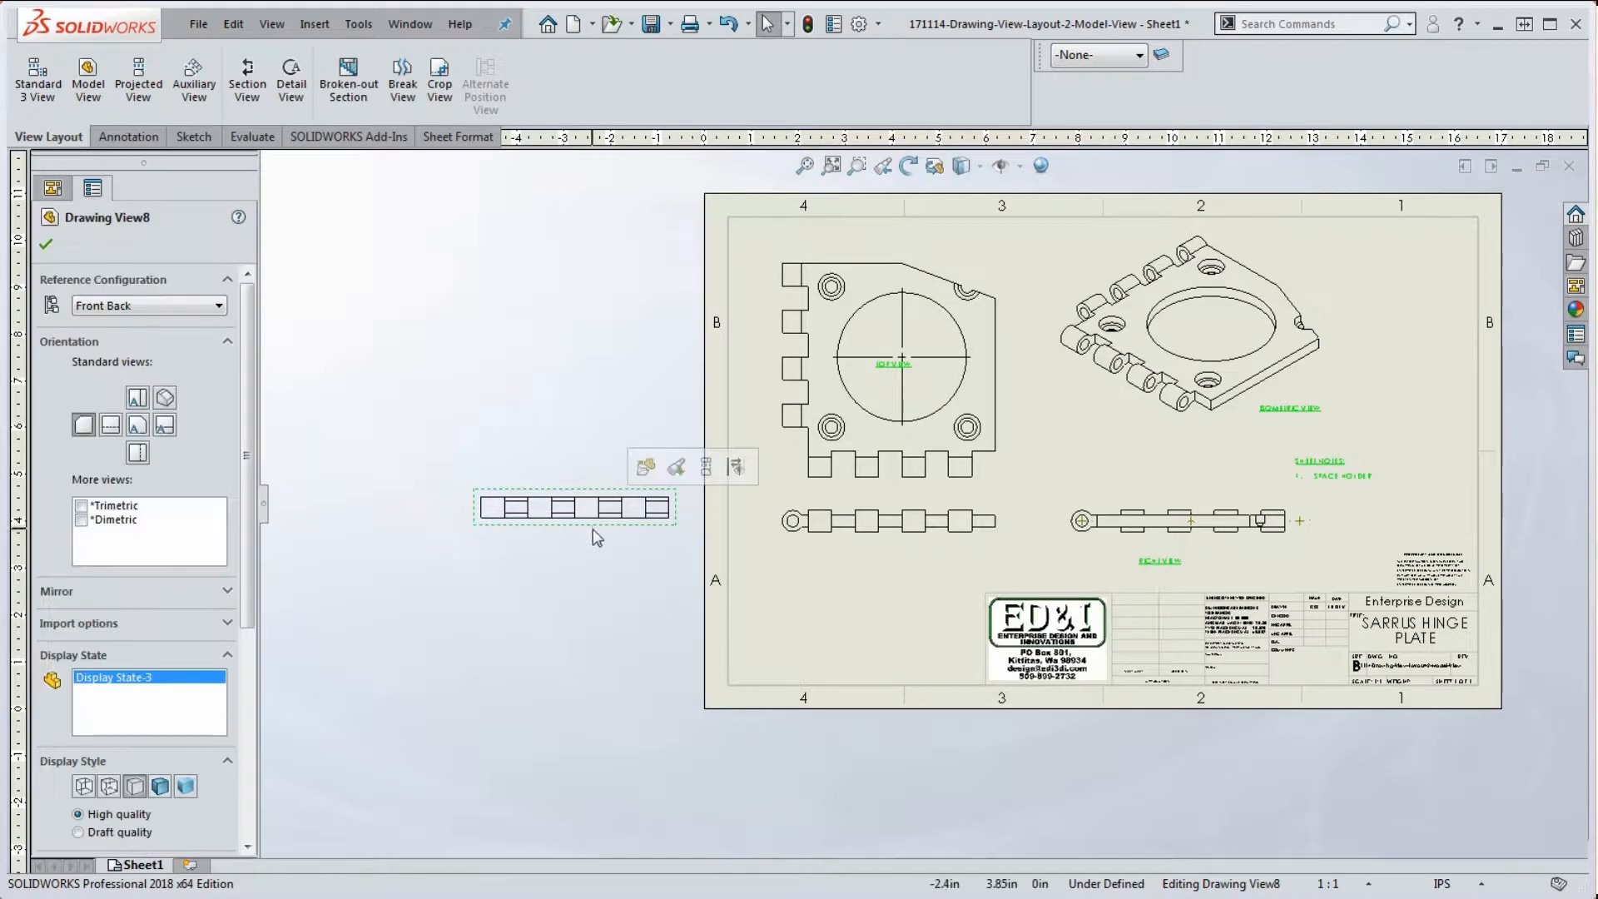
click(145, 308)
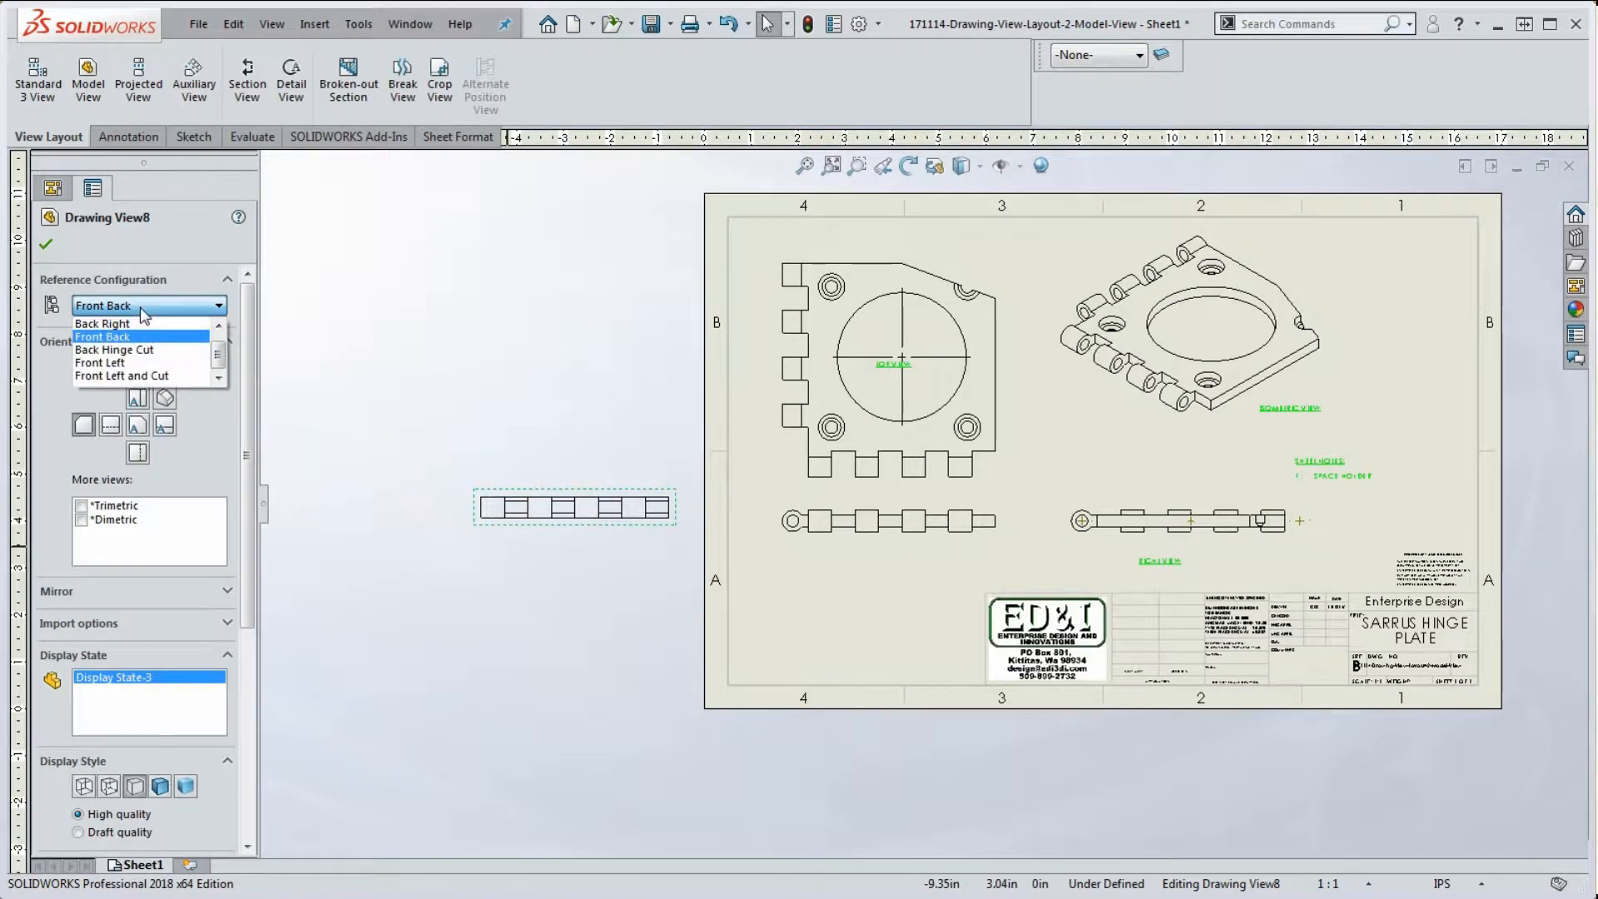
click(136, 377)
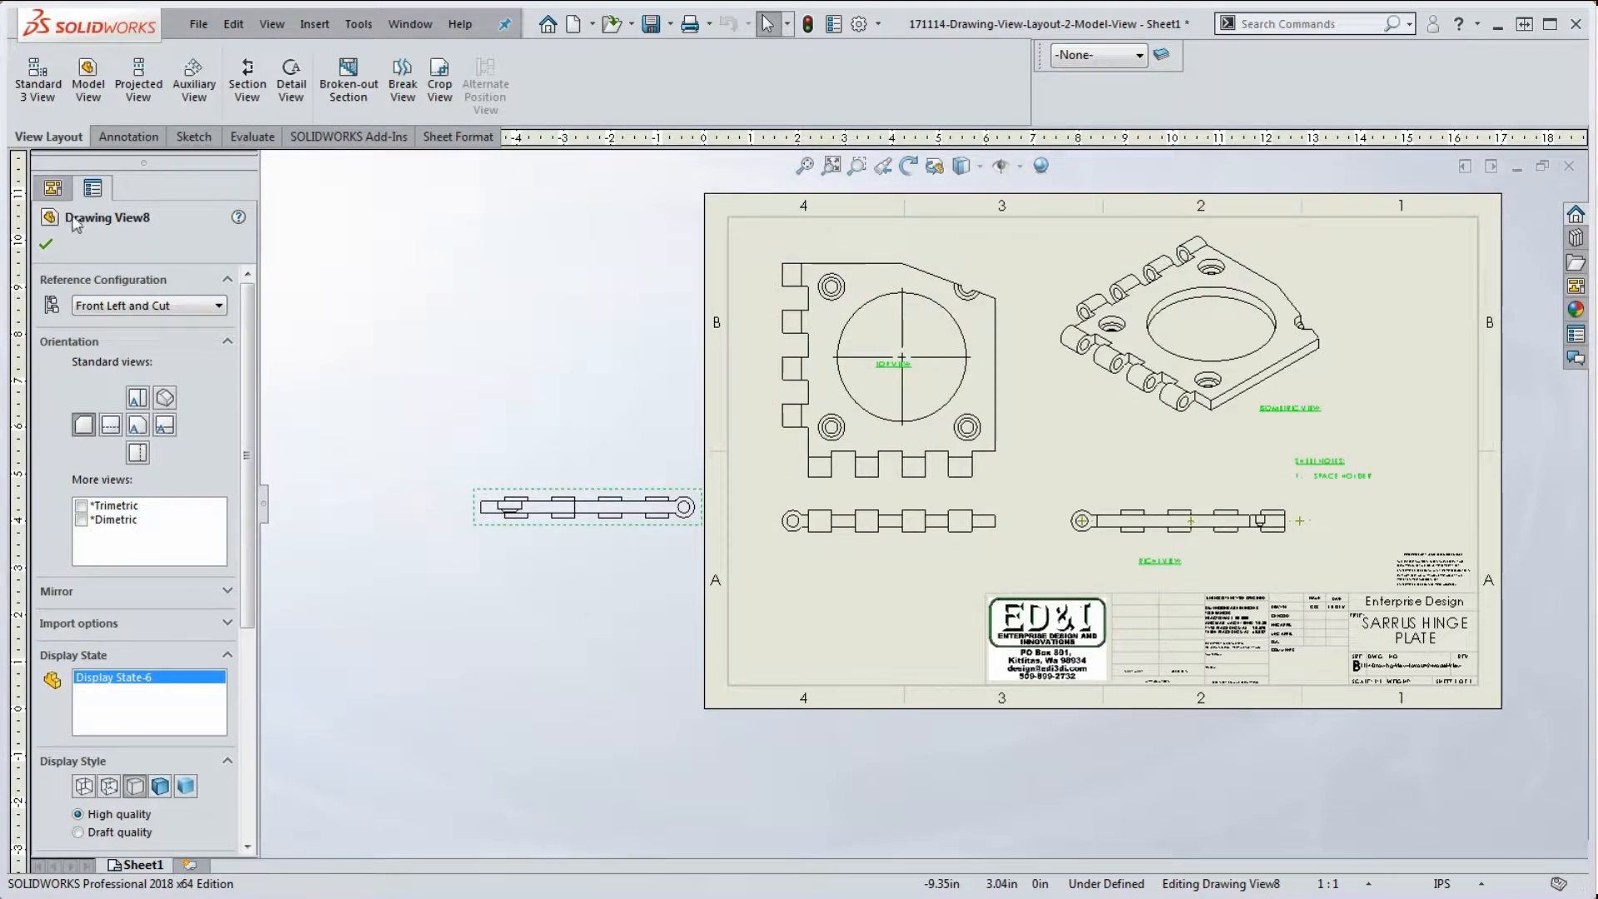
click(45, 247)
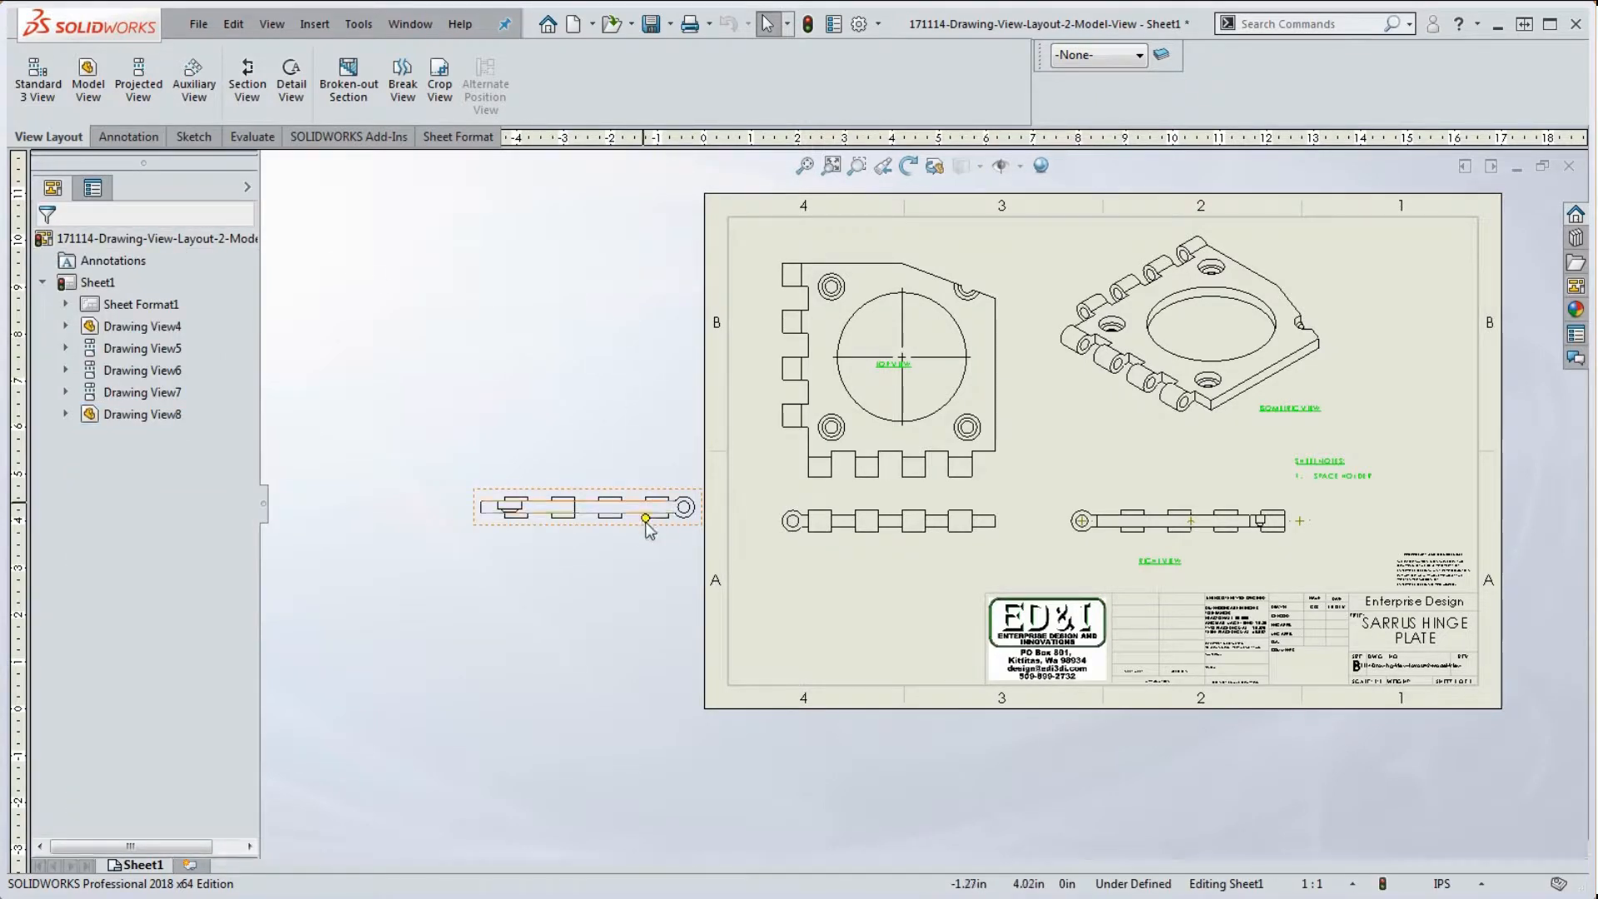
Move the back, front and isometric views one at a time to compare how each is aligned to the others
mouse_move(631, 516)
mouse_down()
mouse_move(649, 499)
mouse_move(635, 535)
mouse_move(582, 428)
mouse_move(608, 555)
mouse_move(621, 546)
mouse_move(615, 489)
mouse_move(616, 563)
mouse_move(571, 566)
mouse_up()
mouse_move(892, 546)
mouse_down()
mouse_move(984, 531)
mouse_move(898, 553)
mouse_up()
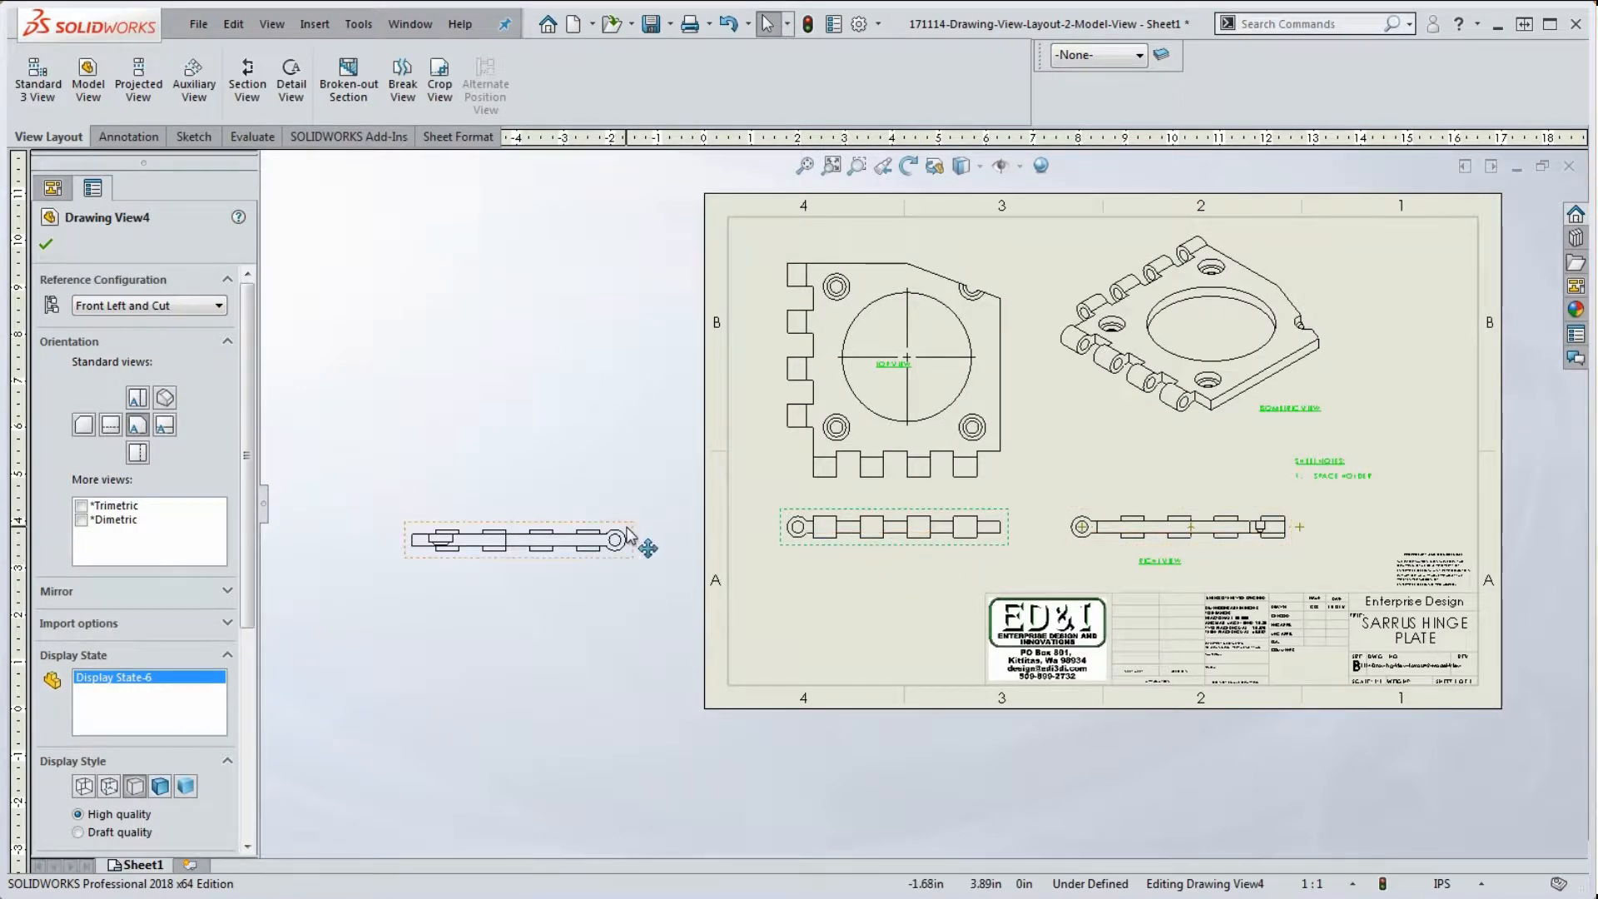
drag(626, 530, 626, 474)
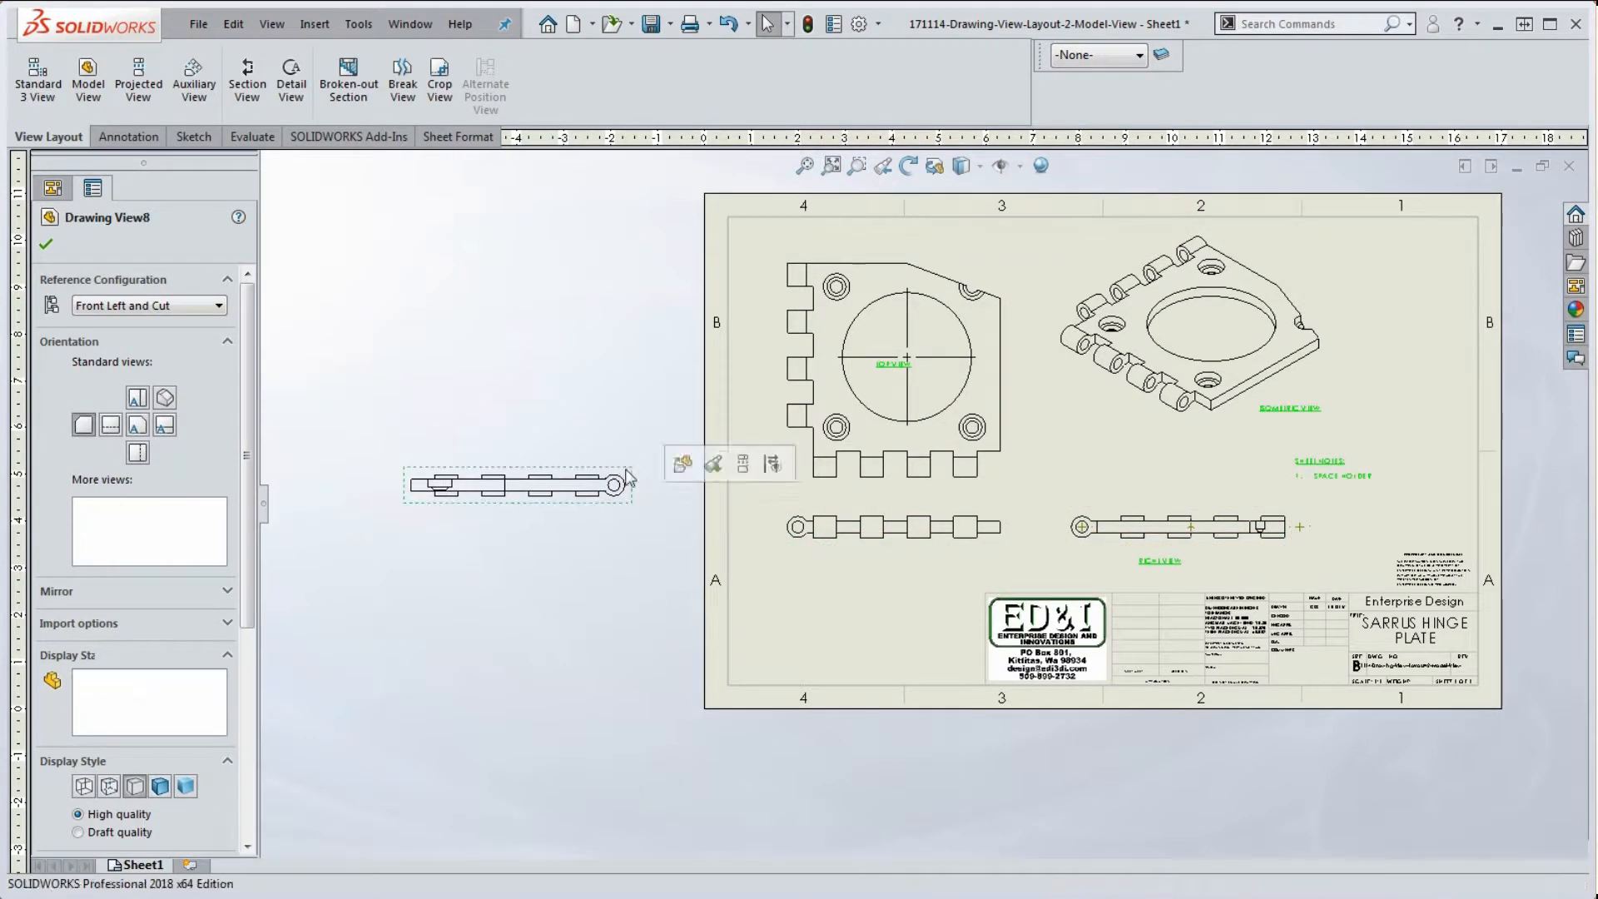
click(1245, 450)
drag(1240, 447, 1275, 460)
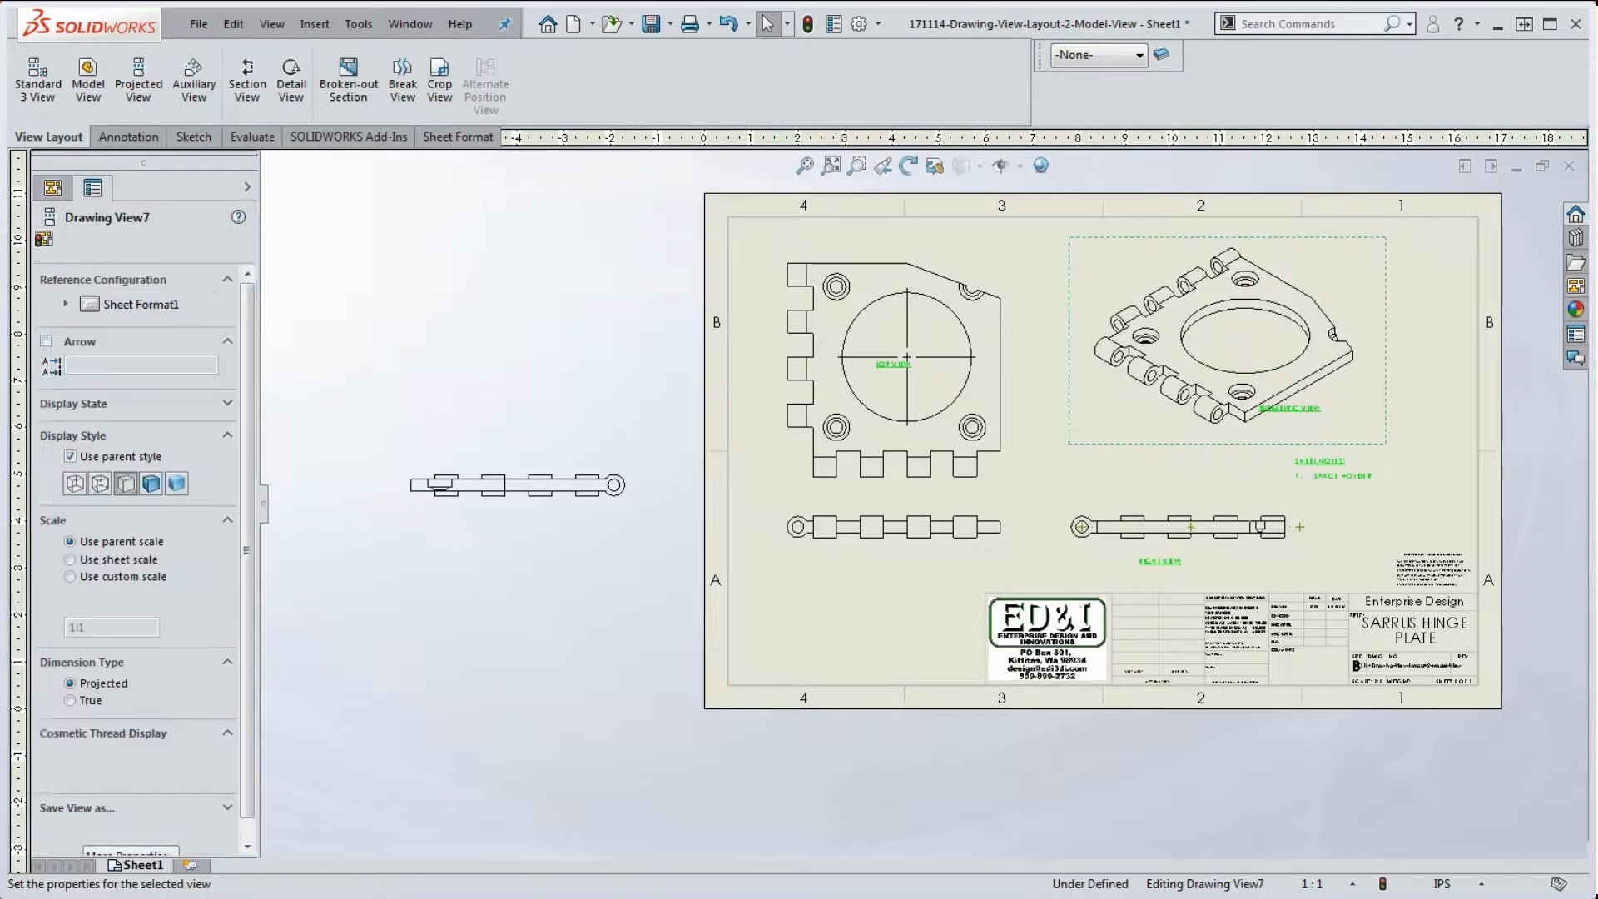
Apply Default Alignment to the back view and move it slightly up beside the sheet
right_click(625, 508)
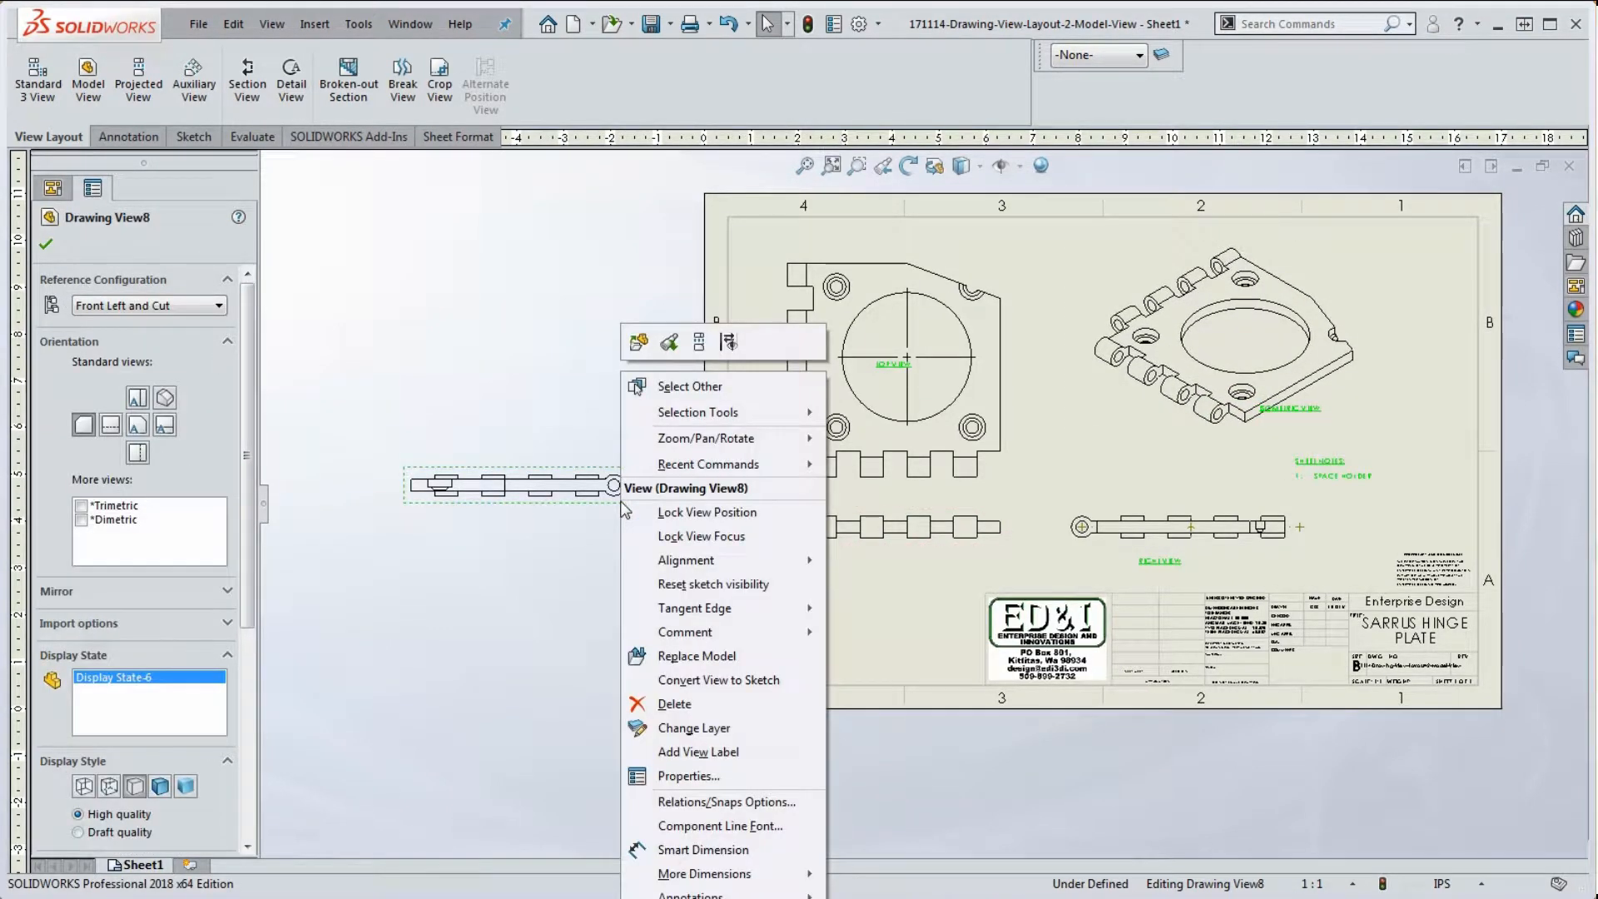
mouse_move(703, 566)
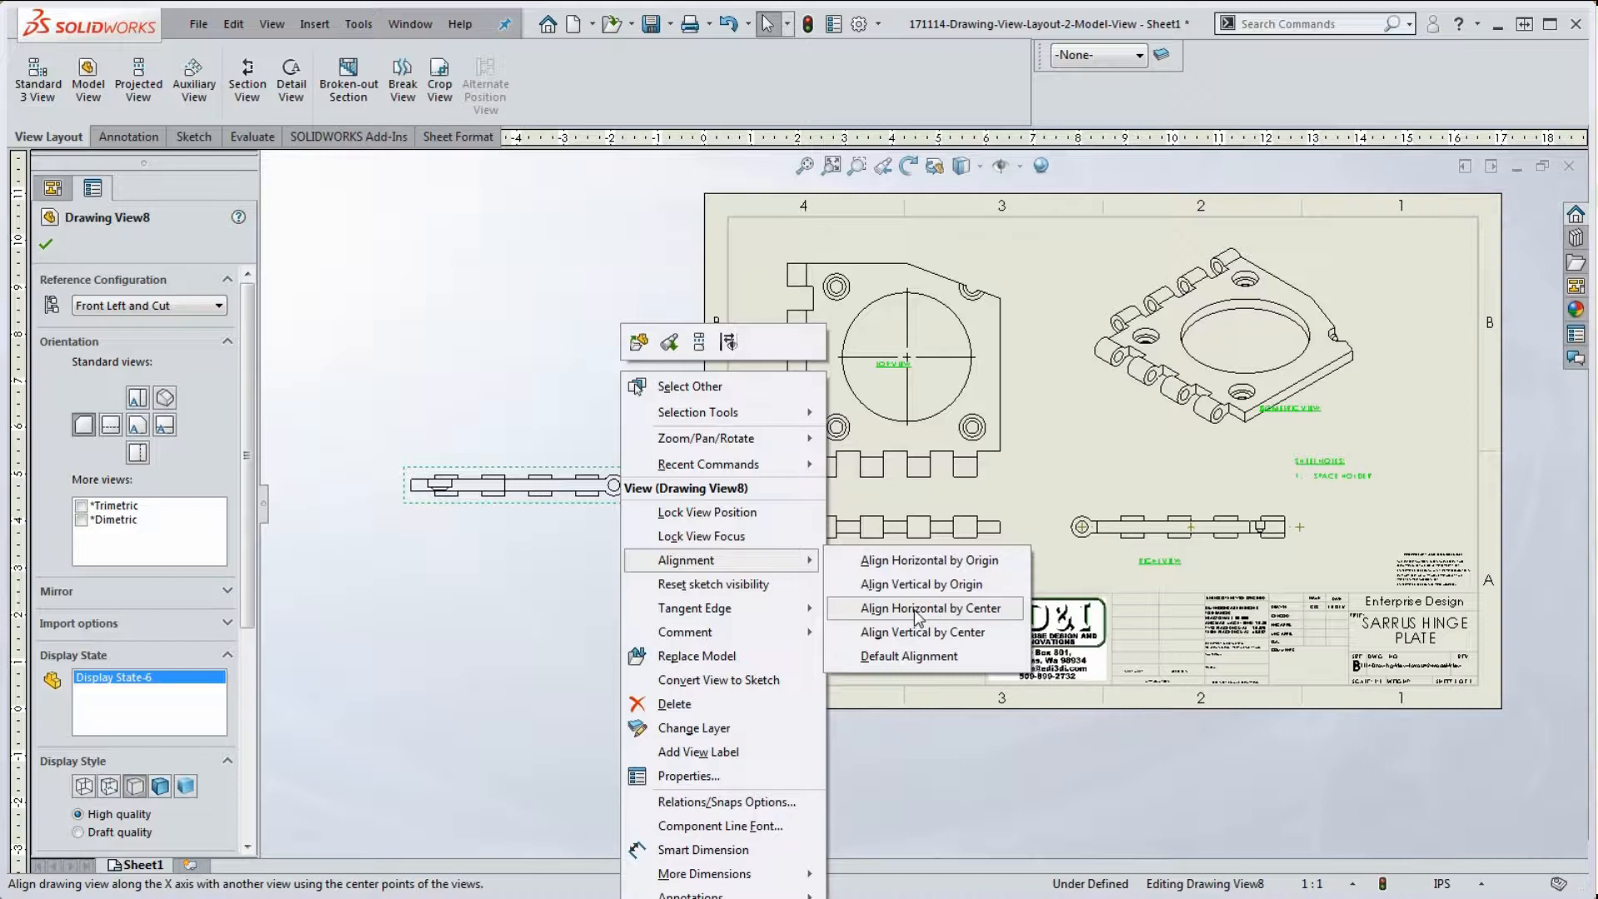
click(917, 657)
mouse_move(621, 508)
mouse_down()
mouse_move(674, 486)
mouse_move(629, 535)
mouse_move(647, 486)
mouse_up()
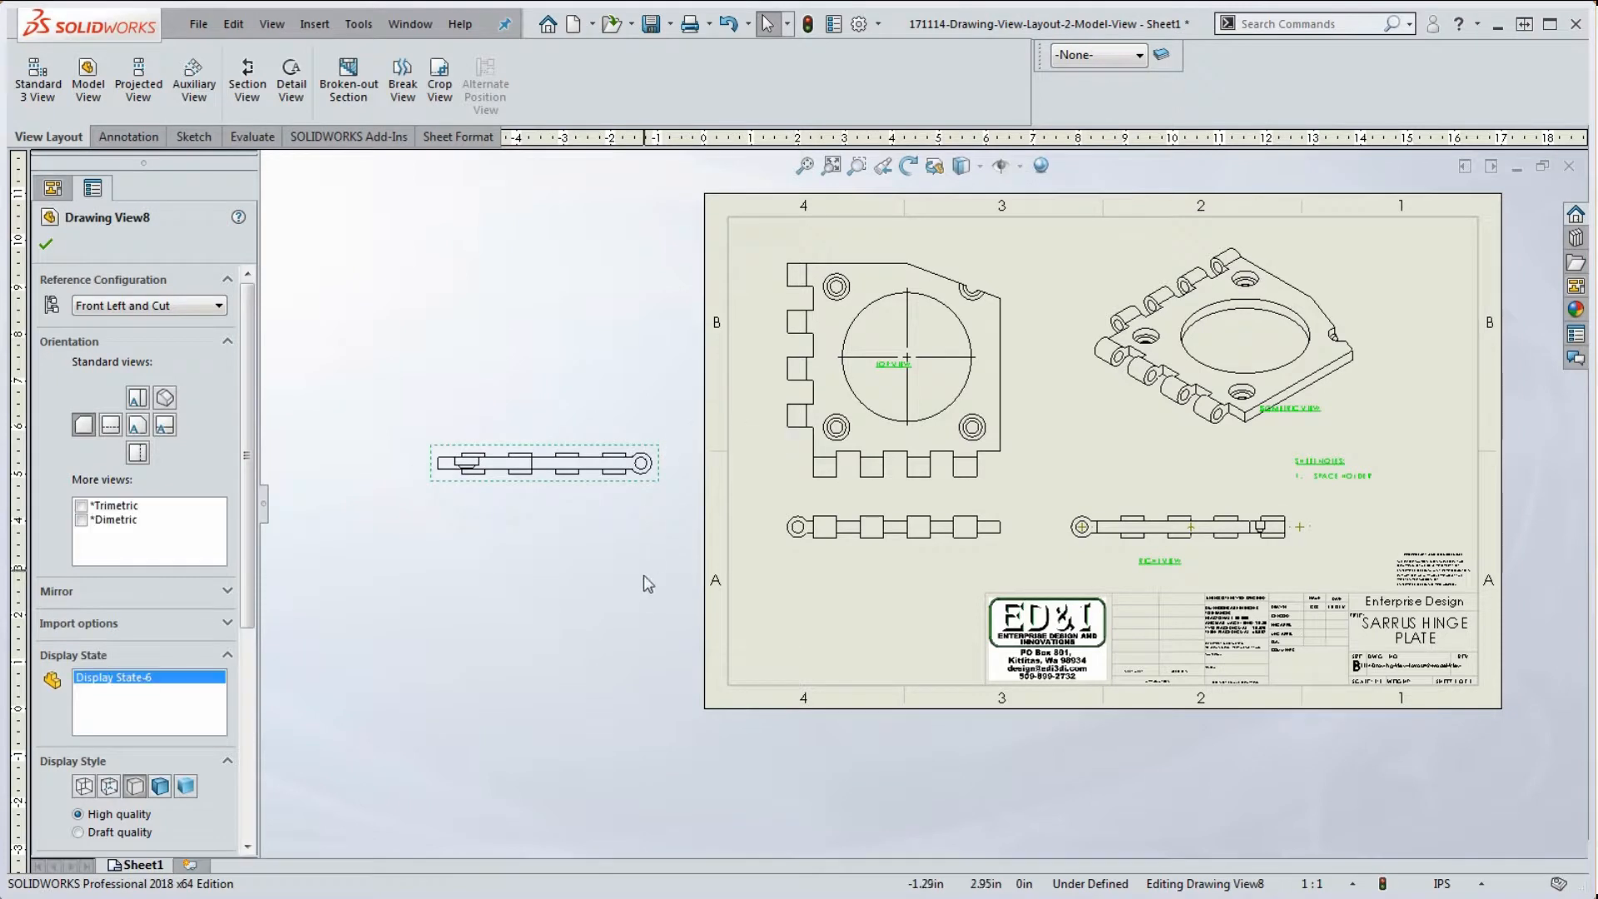
Align the back view horizontally by origin with the front view and test the alignment by moving the views
right_click(641, 474)
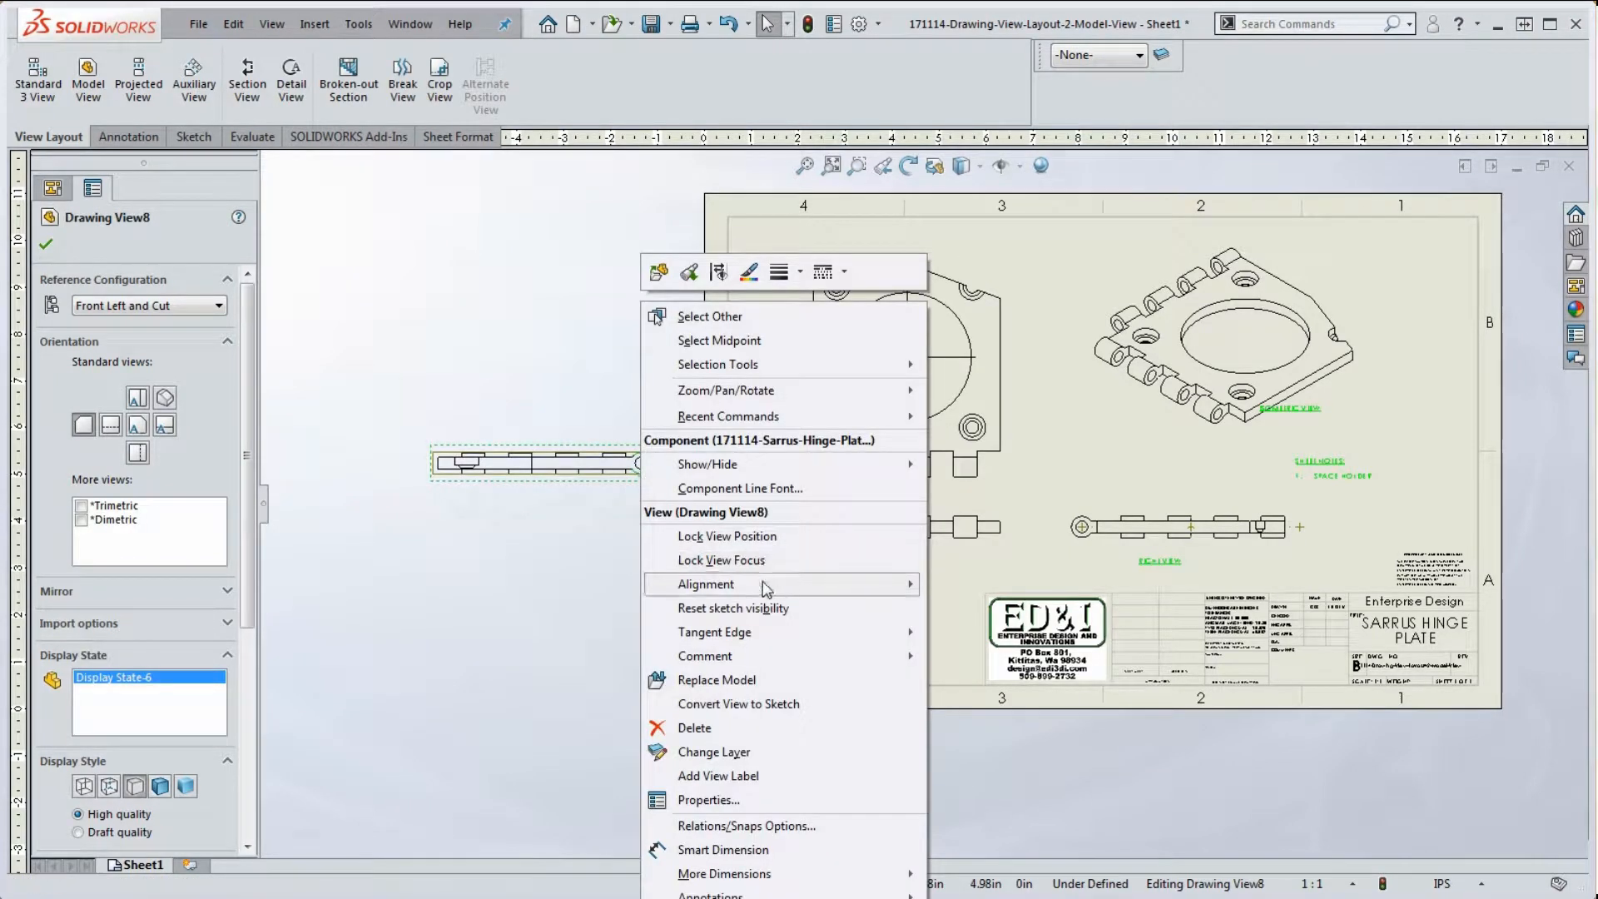
mouse_move(908, 583)
click(1024, 585)
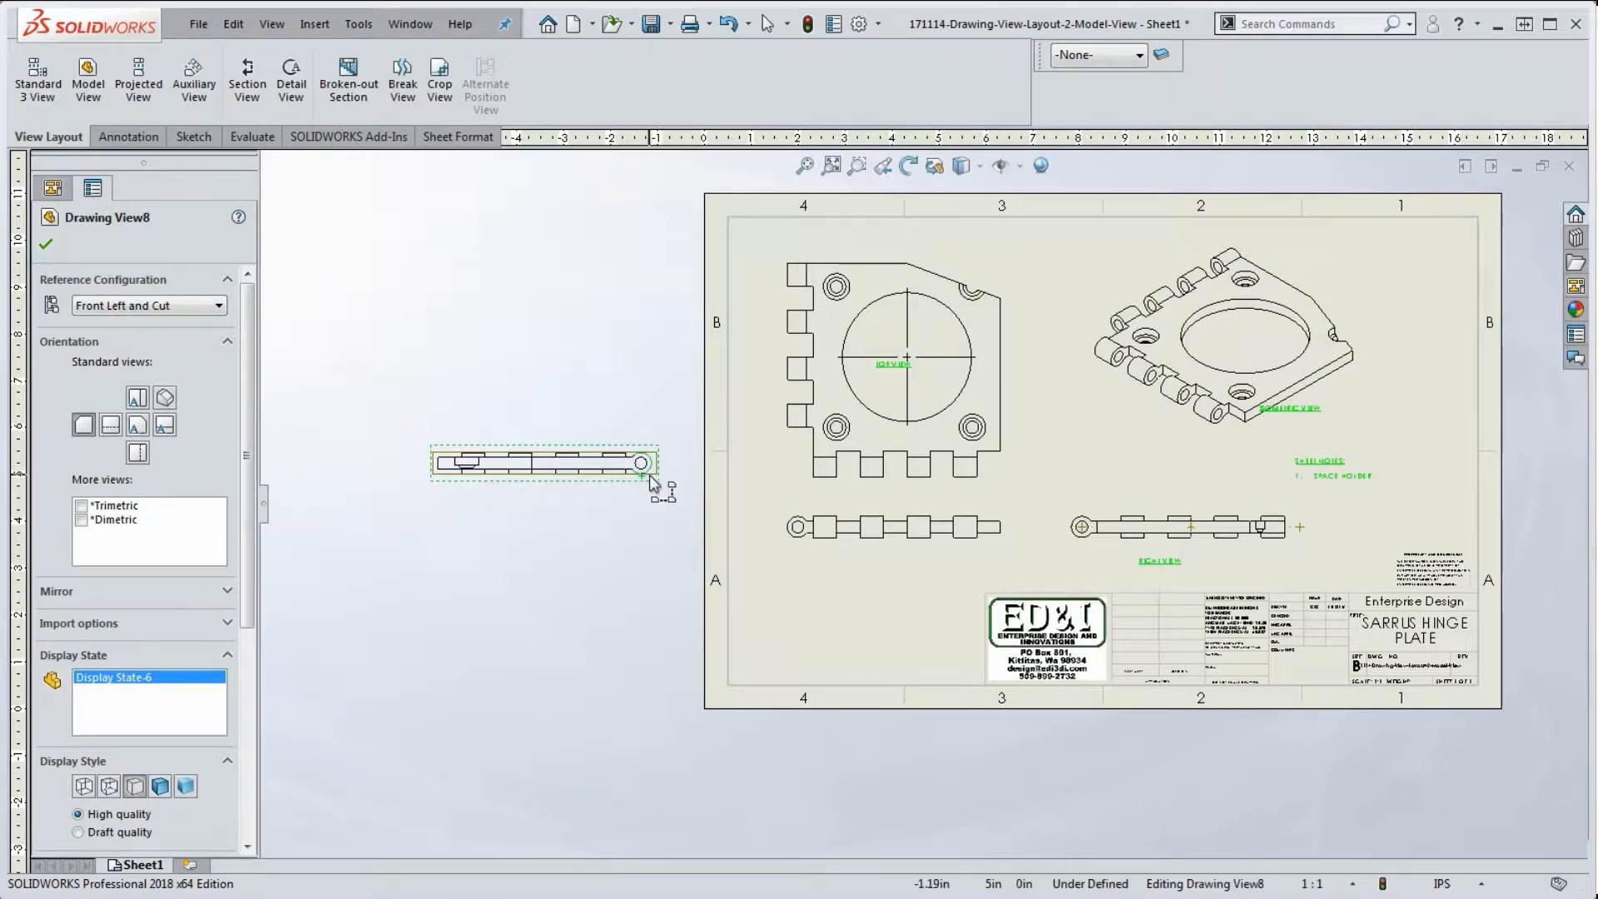
click(870, 545)
mouse_move(654, 544)
mouse_down()
mouse_move(764, 527)
mouse_move(648, 531)
mouse_up()
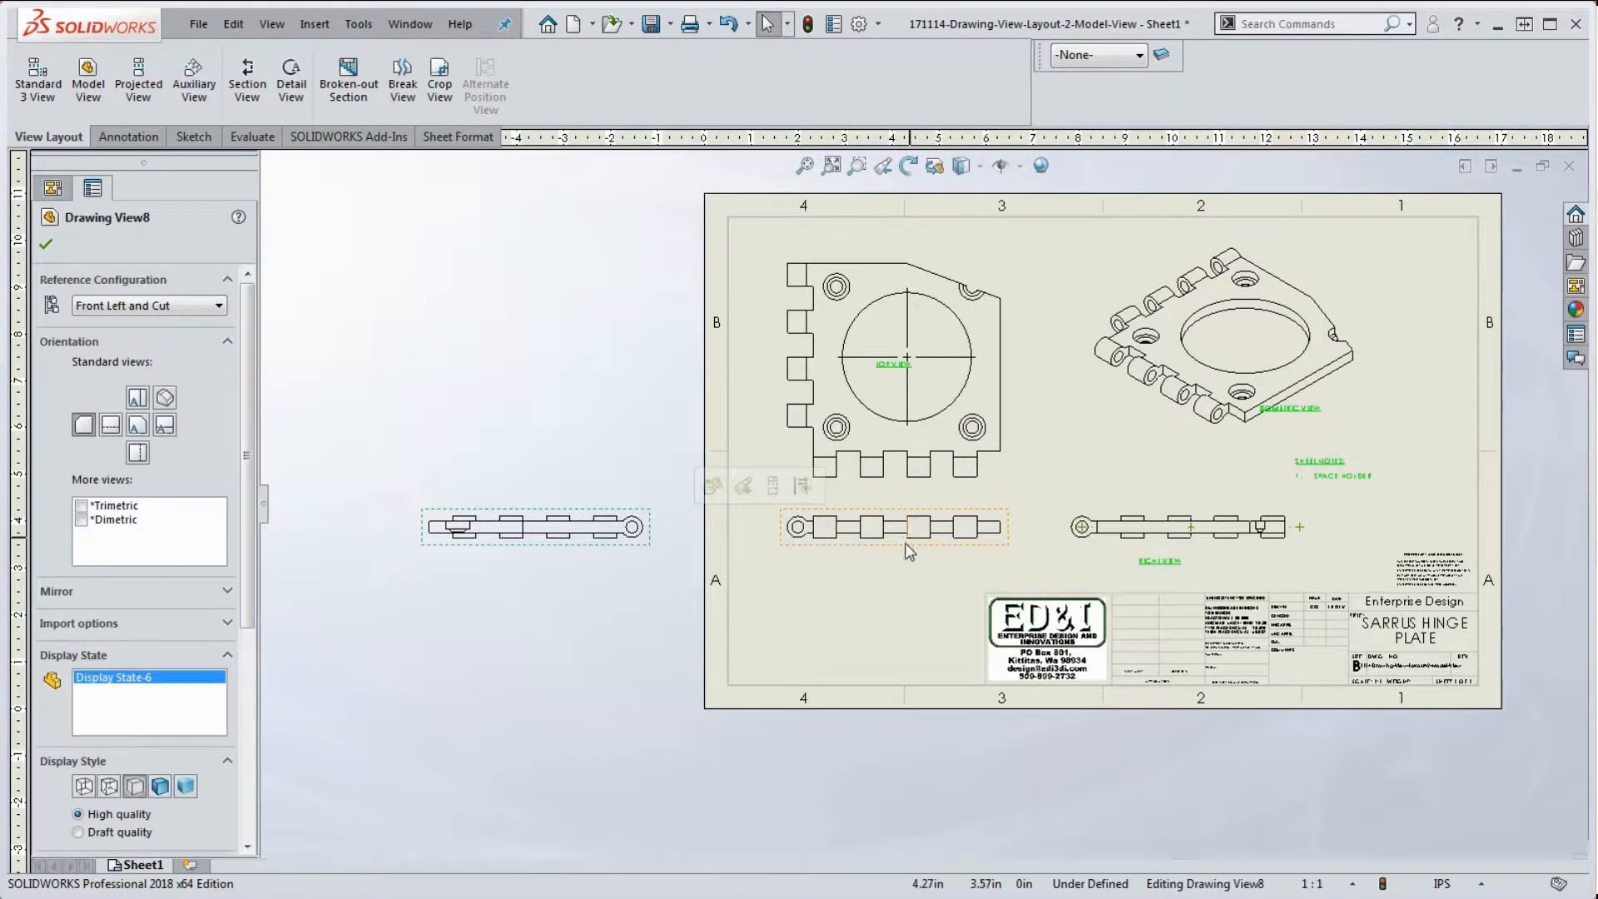
drag(909, 551, 907, 547)
click(633, 475)
scroll(660, 440, up, 1)
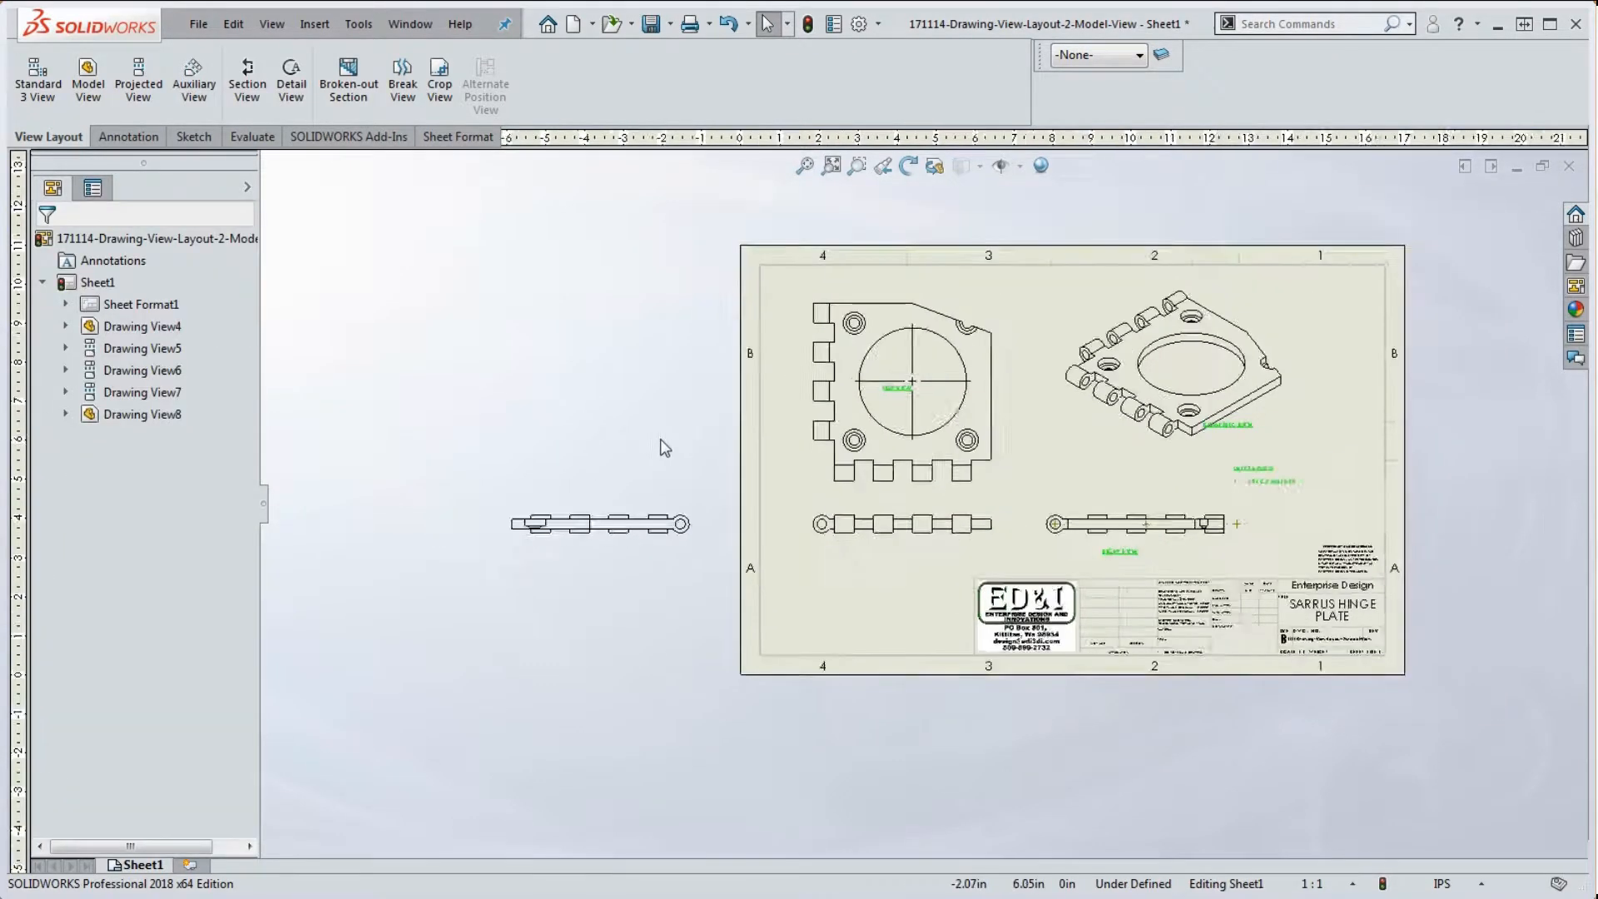
scroll(660, 440, up, 1)
scroll(715, 547, down, 4)
click(754, 499)
scroll(702, 596, up, 4)
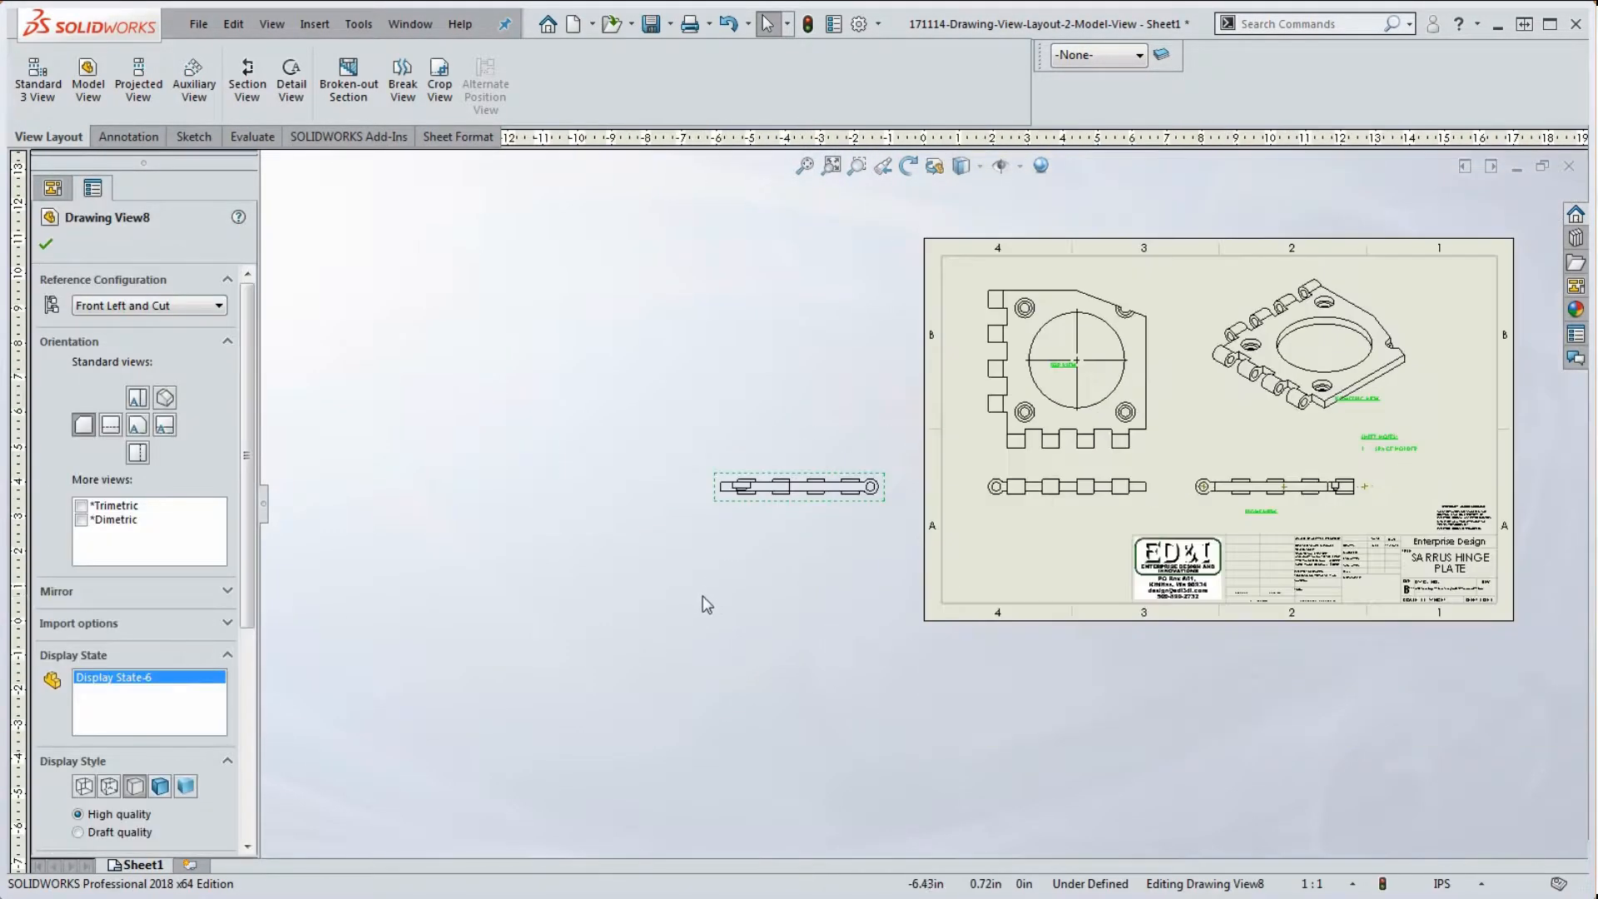
scroll(1247, 389, up, 2)
scroll(1233, 379, down, 1)
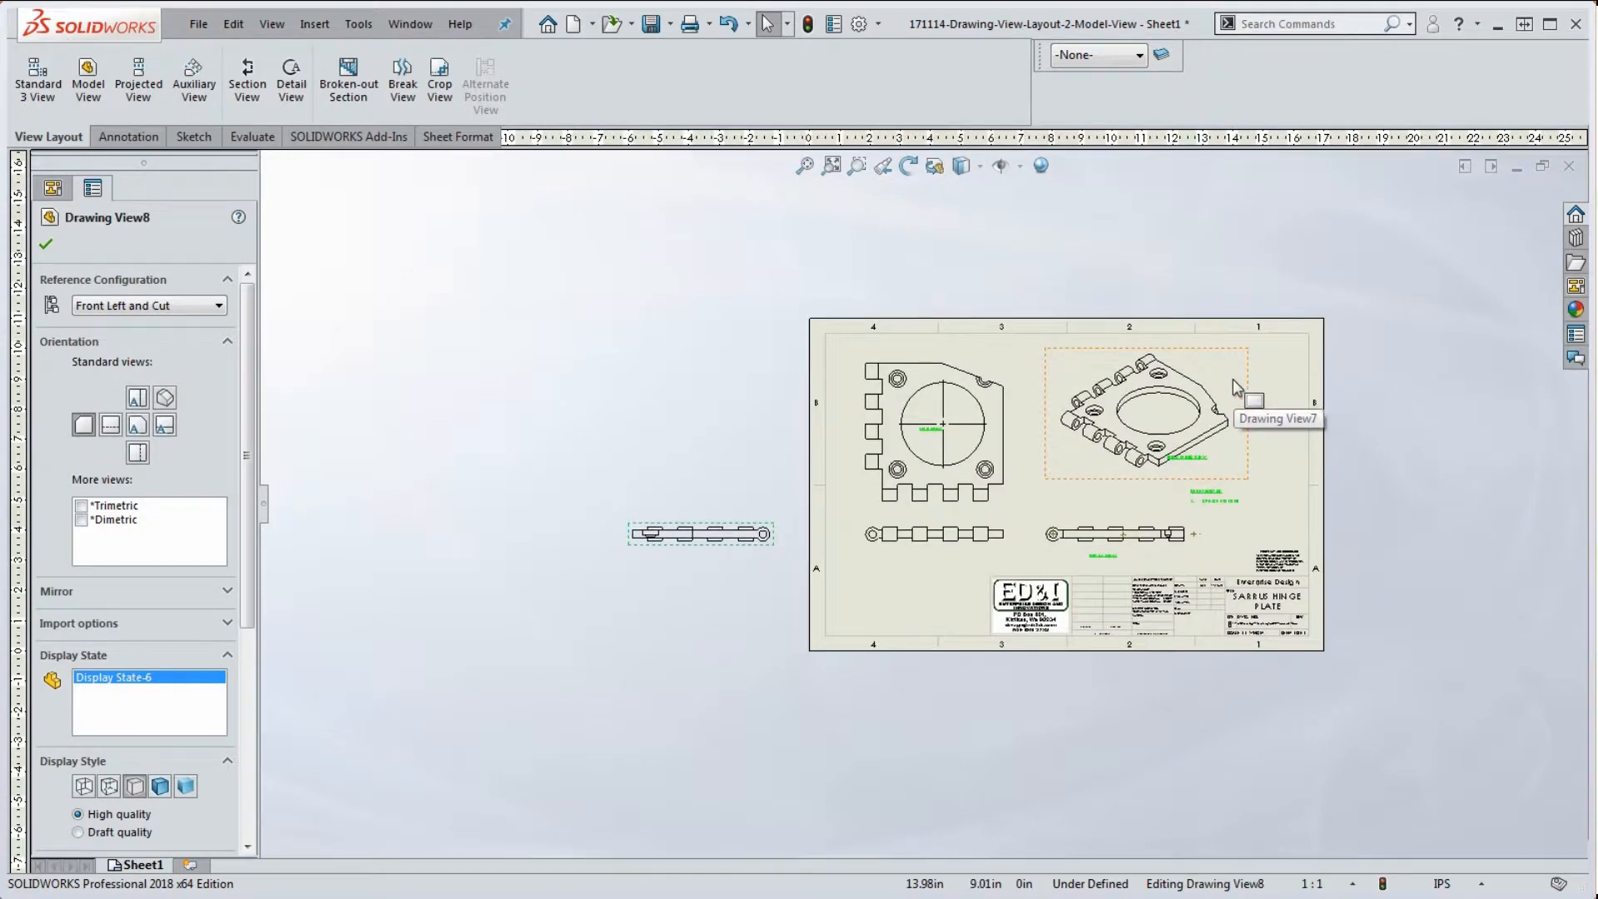
Delete the back view beside the sheet
key(Delete)
click(869, 388)
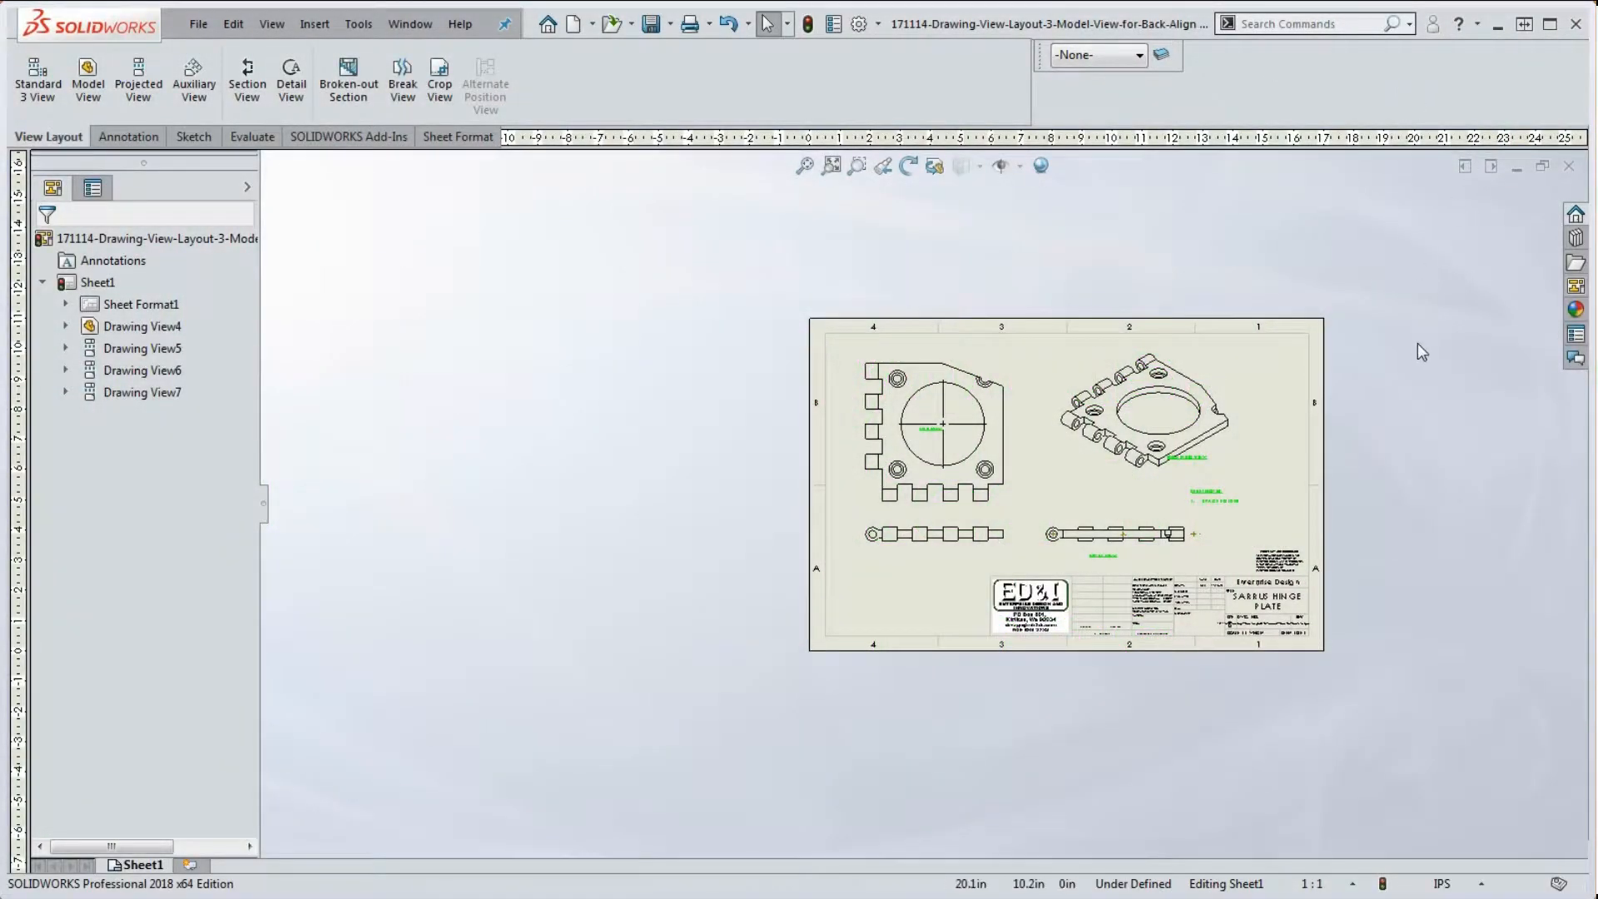
scroll(1417, 343, down, 1)
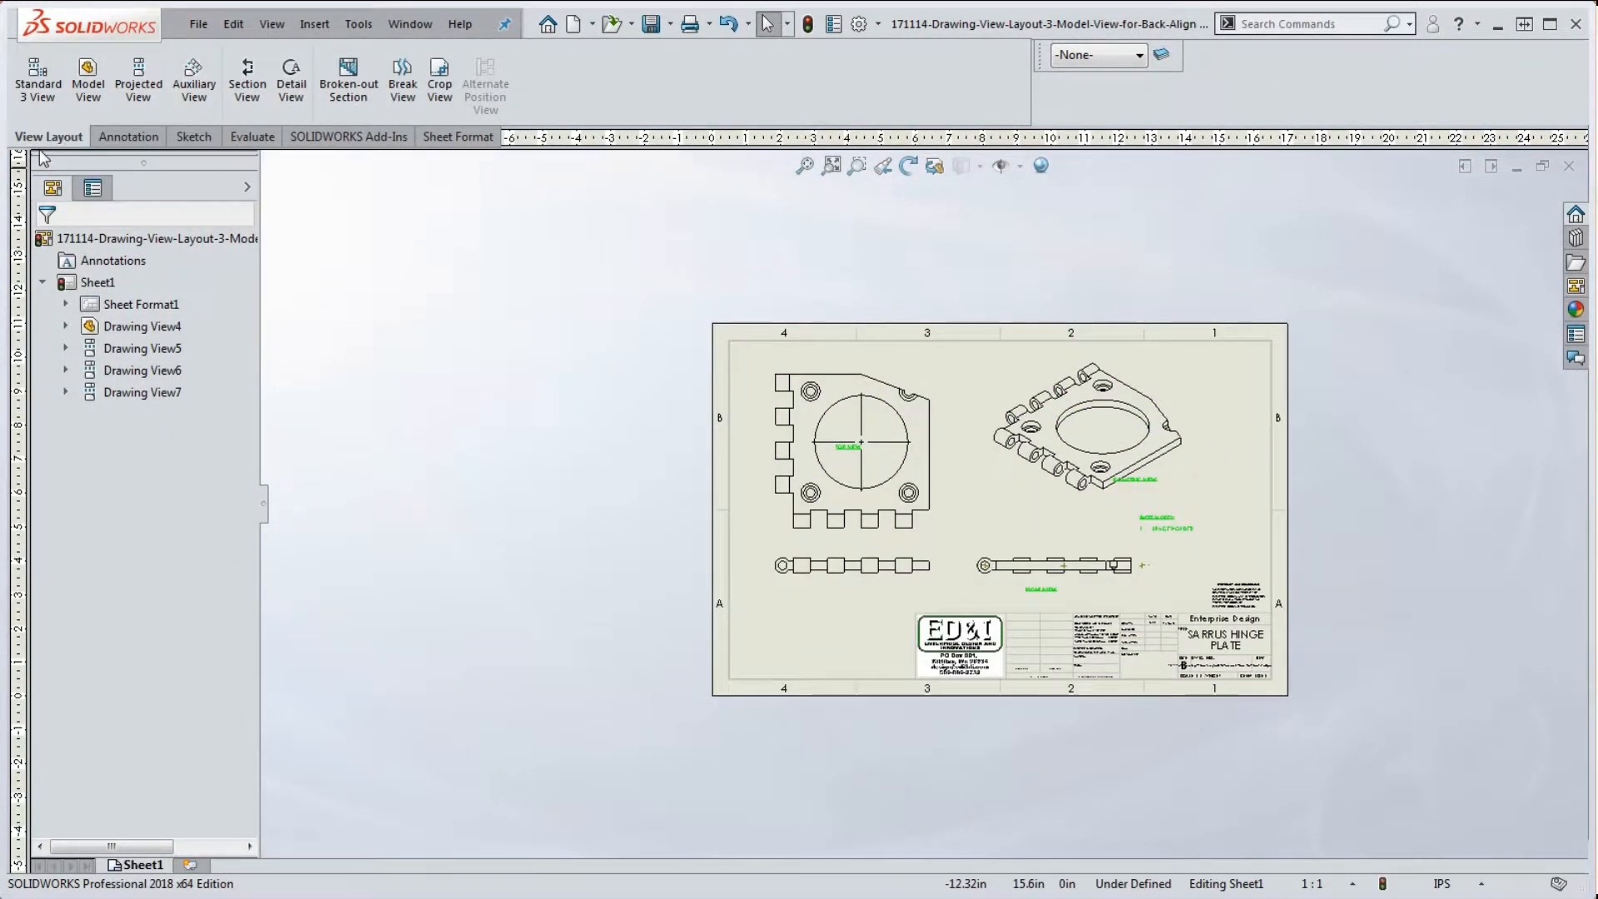
Project two views from the front view, placing one below it and one to its left outside the sheet
click(142, 88)
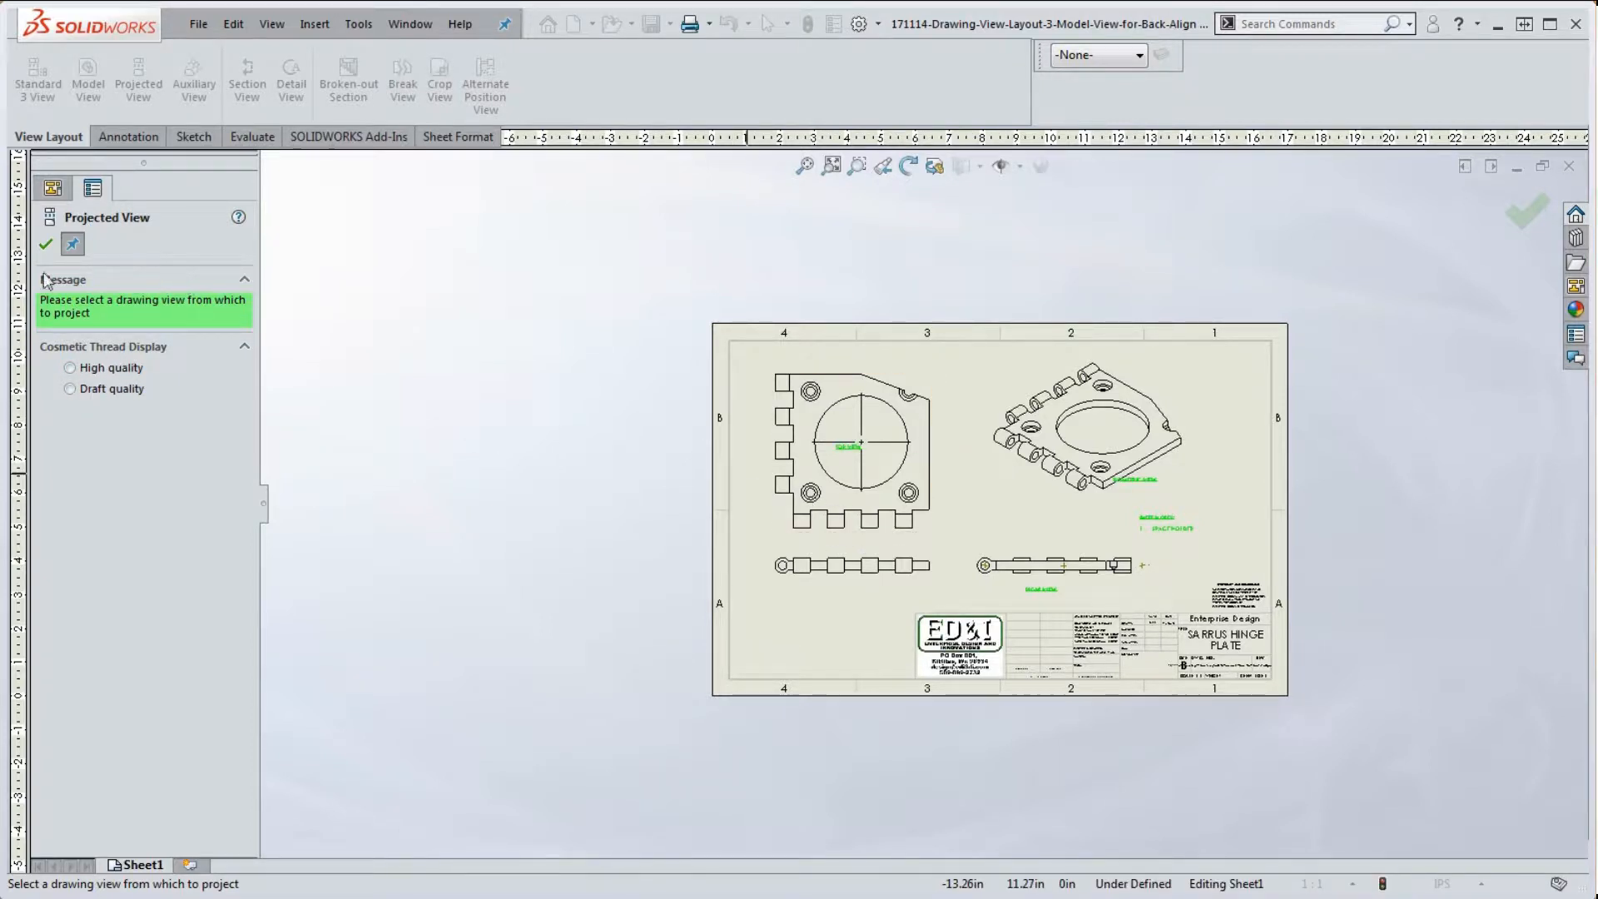
click(866, 569)
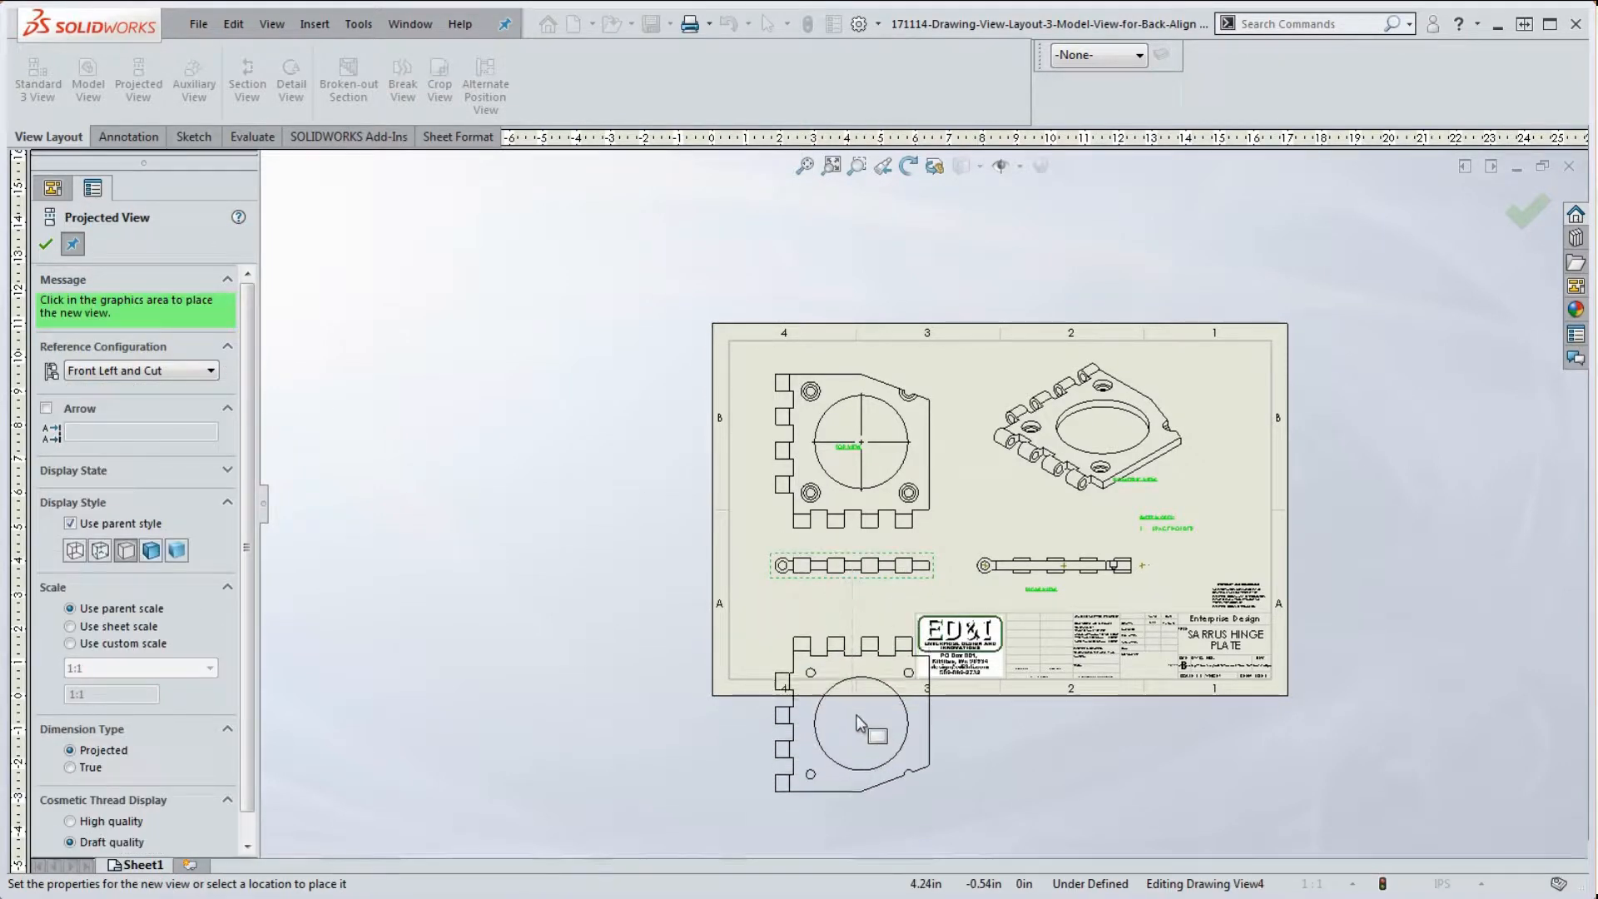
click(858, 695)
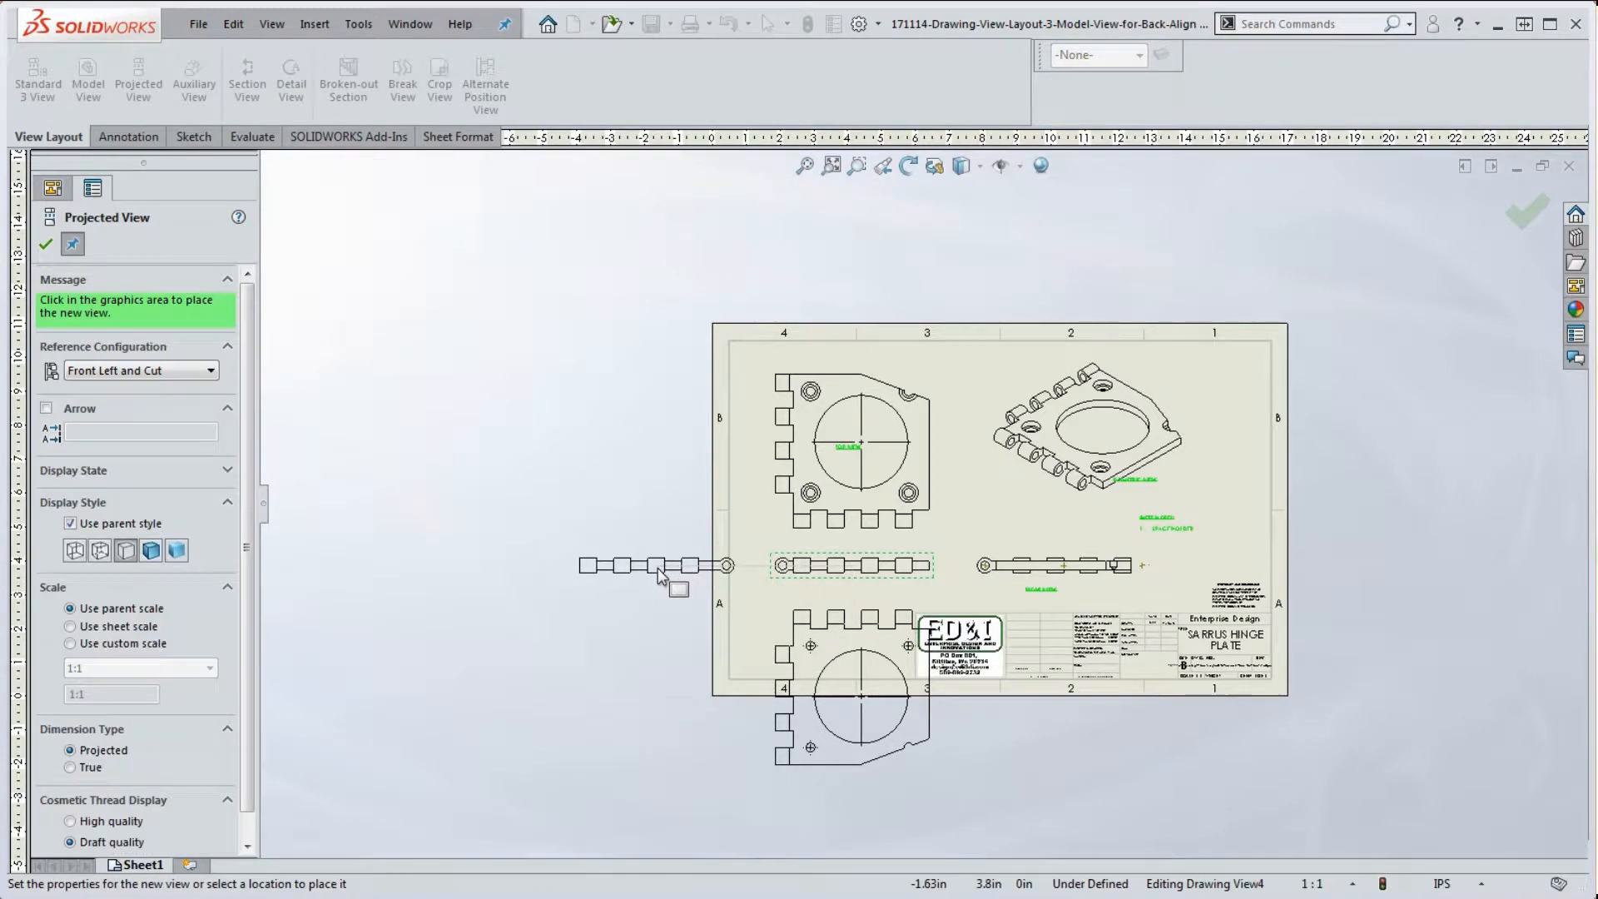
click(659, 574)
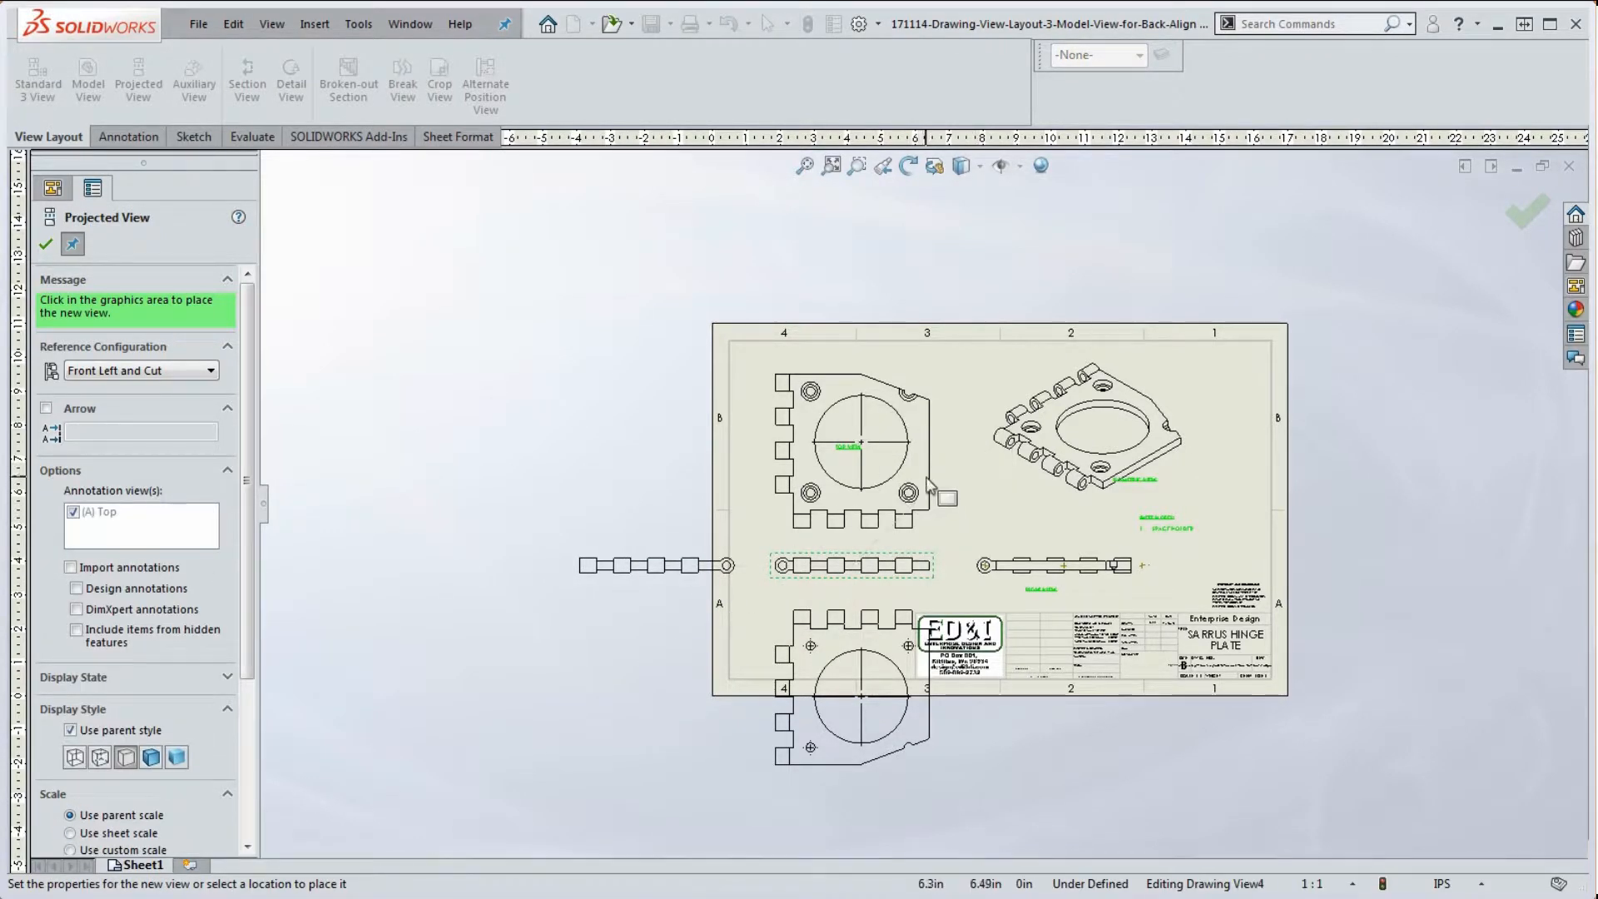
key(Escape)
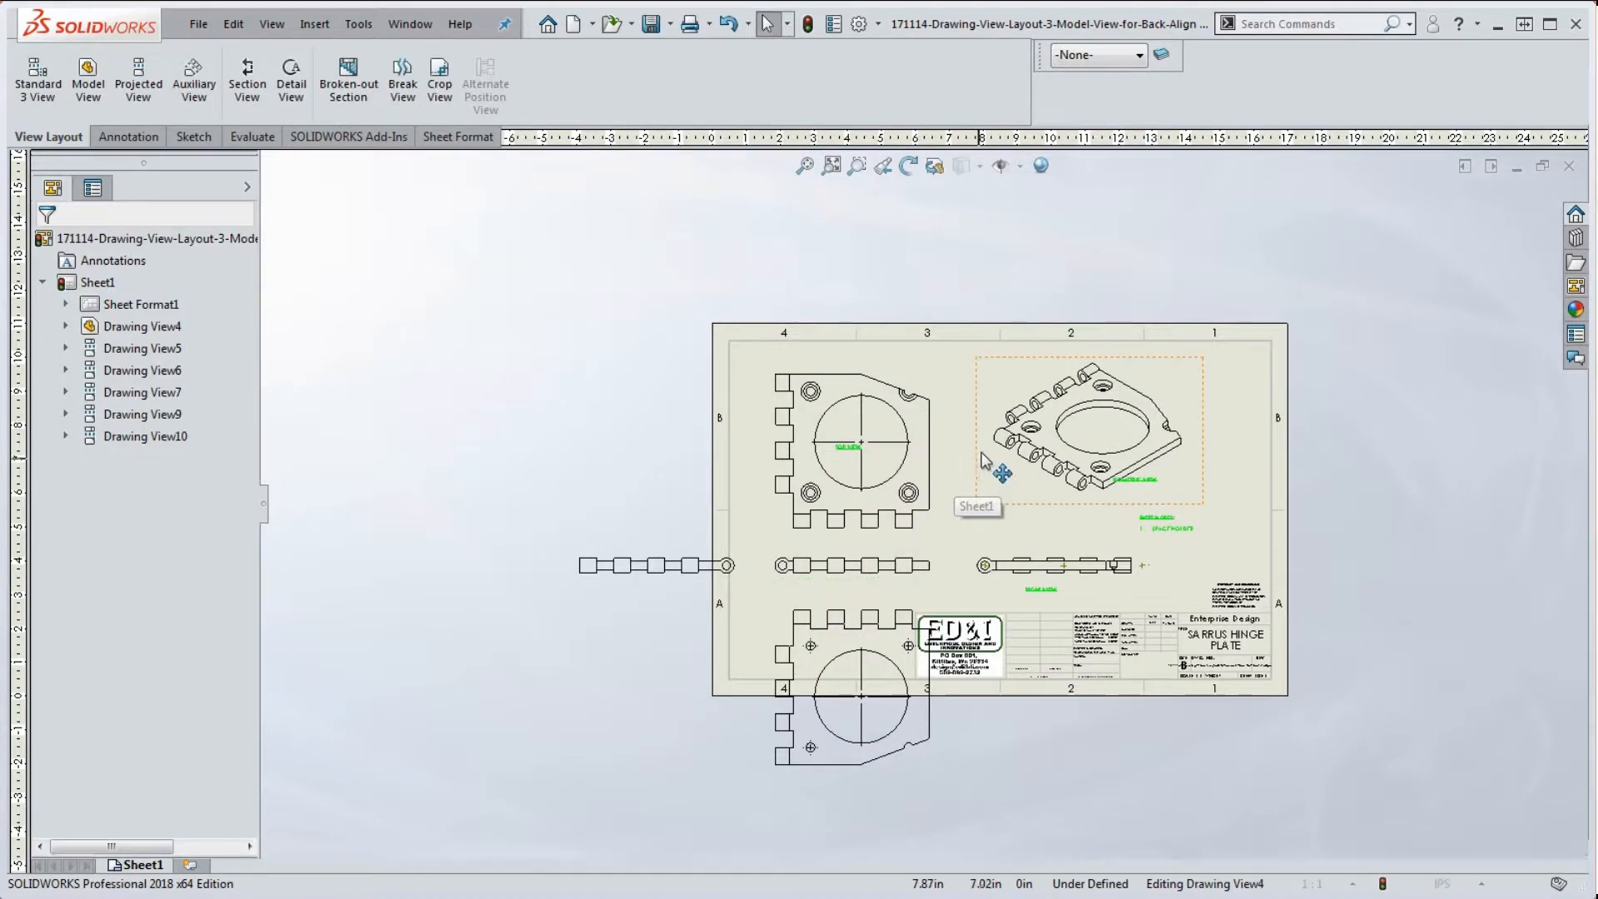
Project three views from the top view, placing them above it, to its left and to its right
key(Return)
click(931, 439)
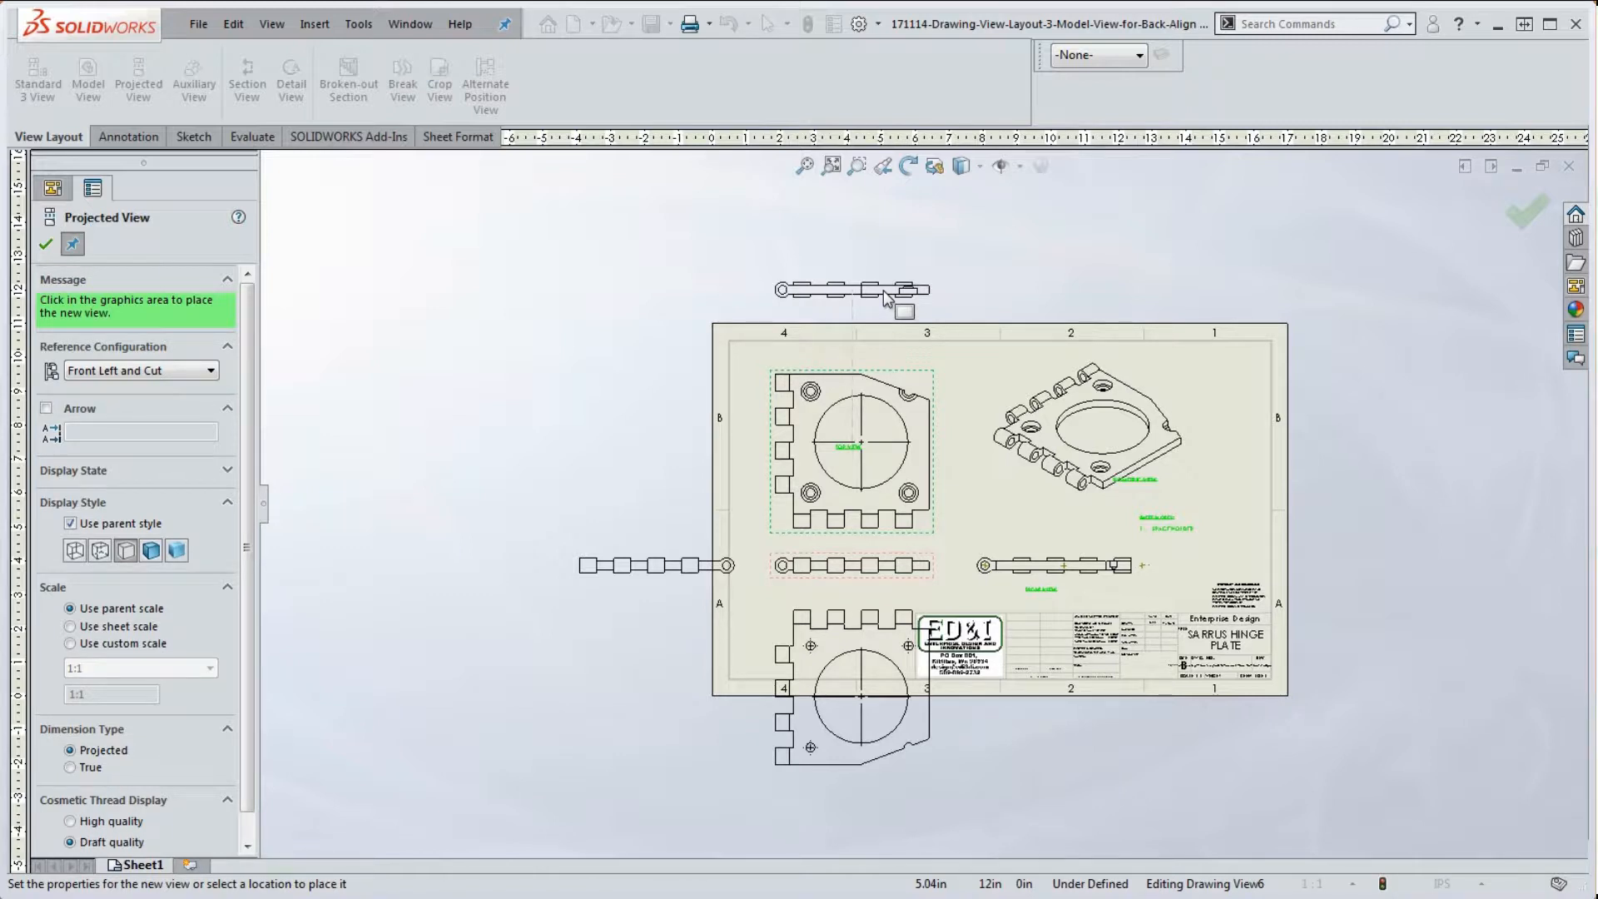
click(887, 299)
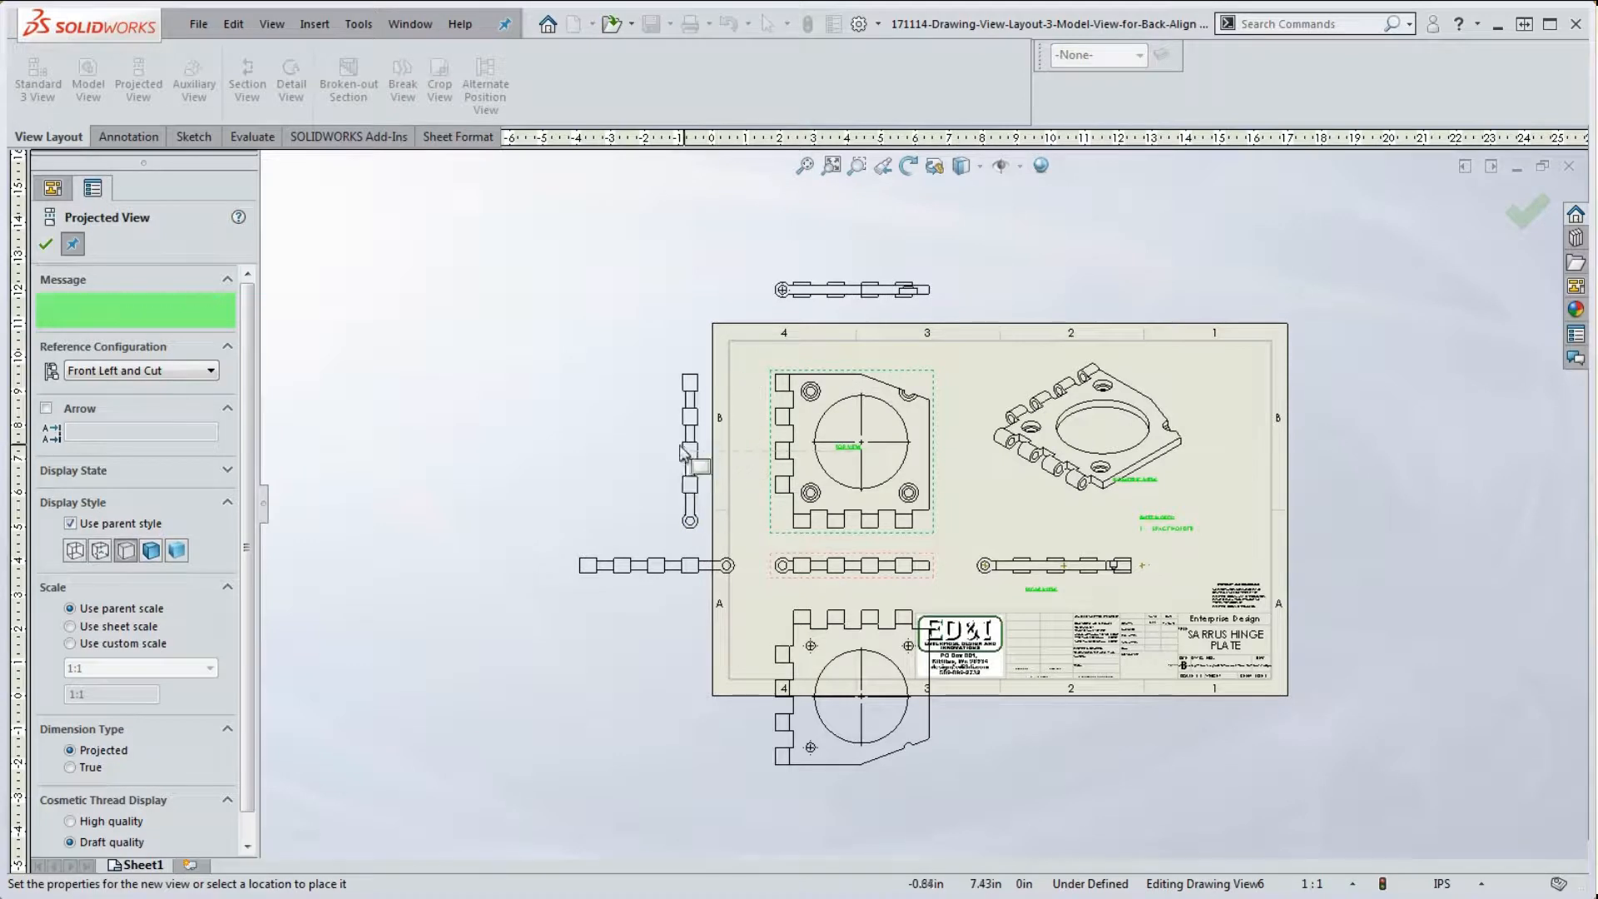
click(673, 454)
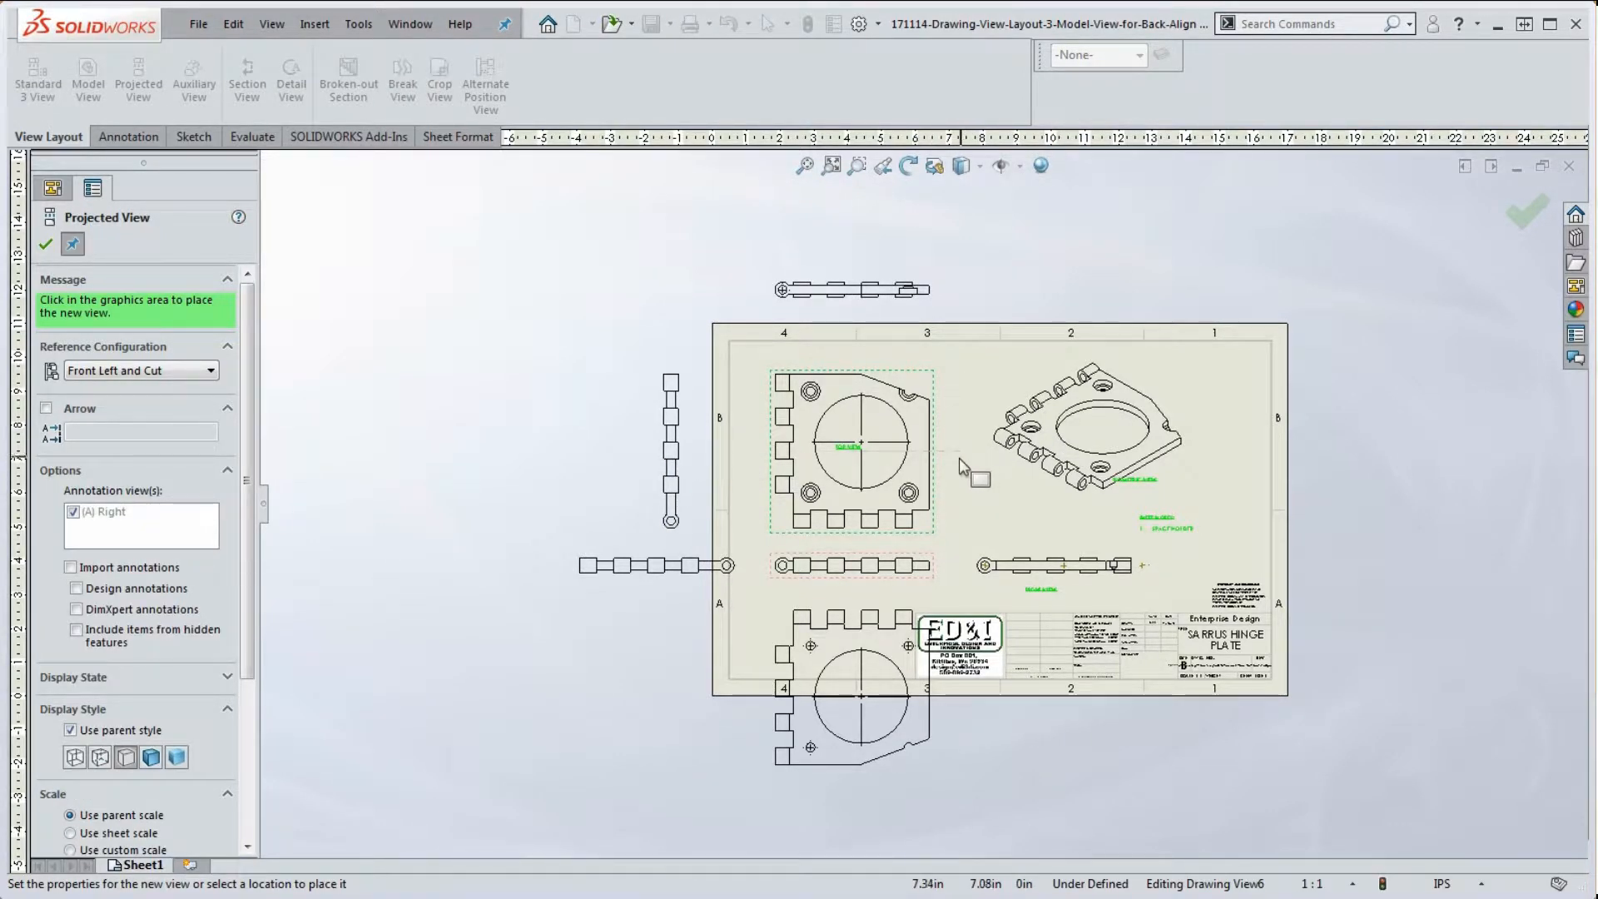
click(959, 466)
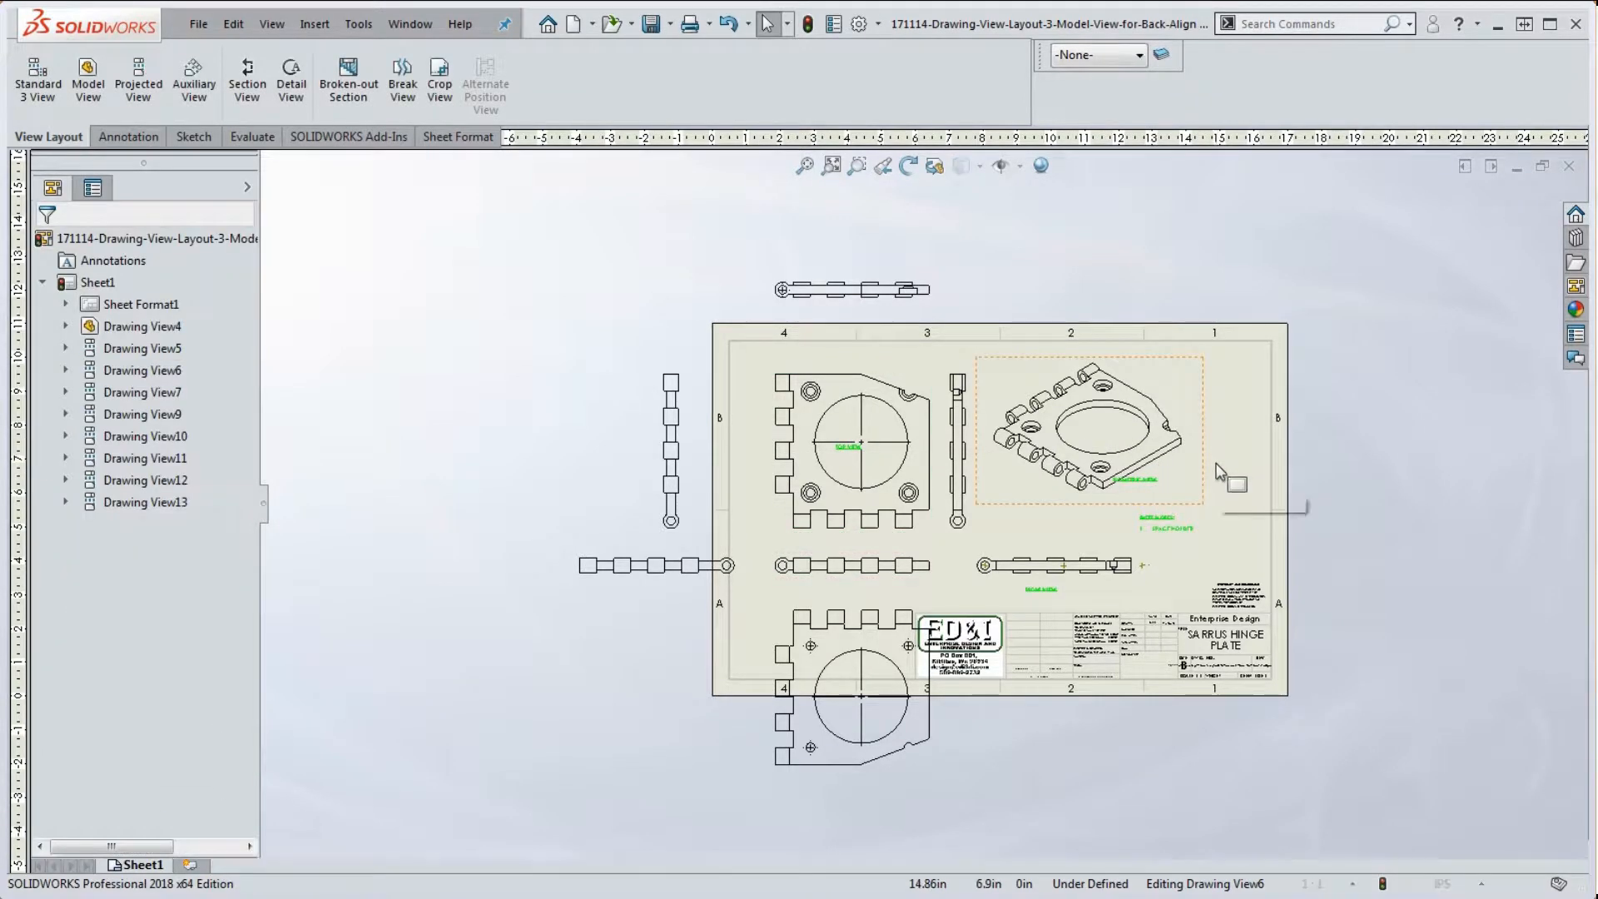
Project four views from the isometric view, placing them above, to the right, below and diagonally up to the left
click(1196, 476)
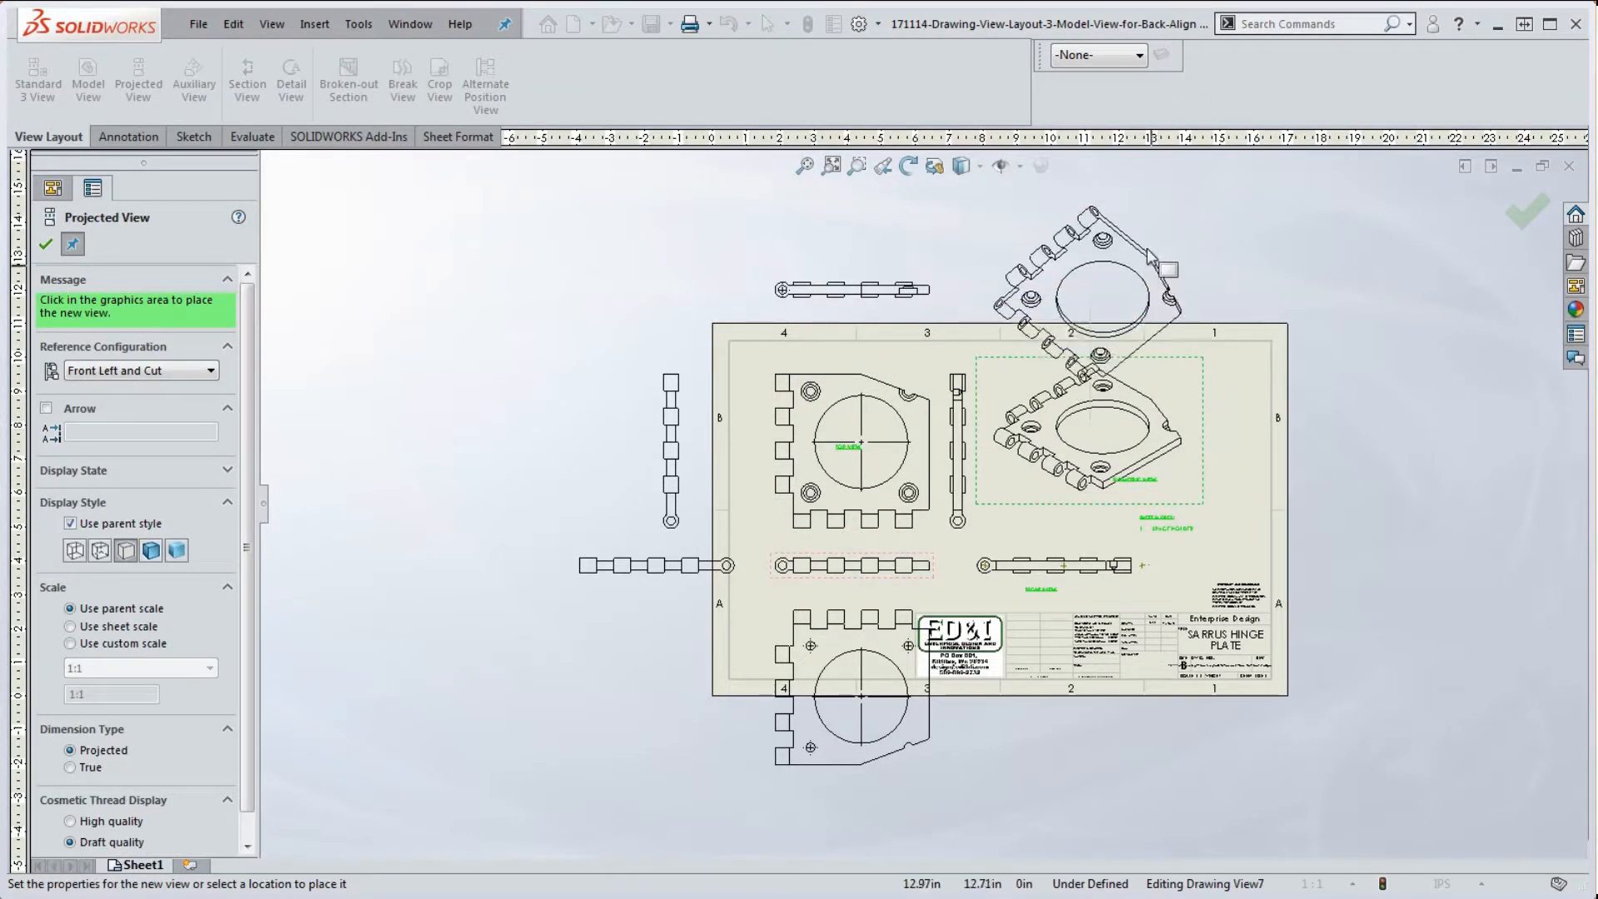
click(1193, 266)
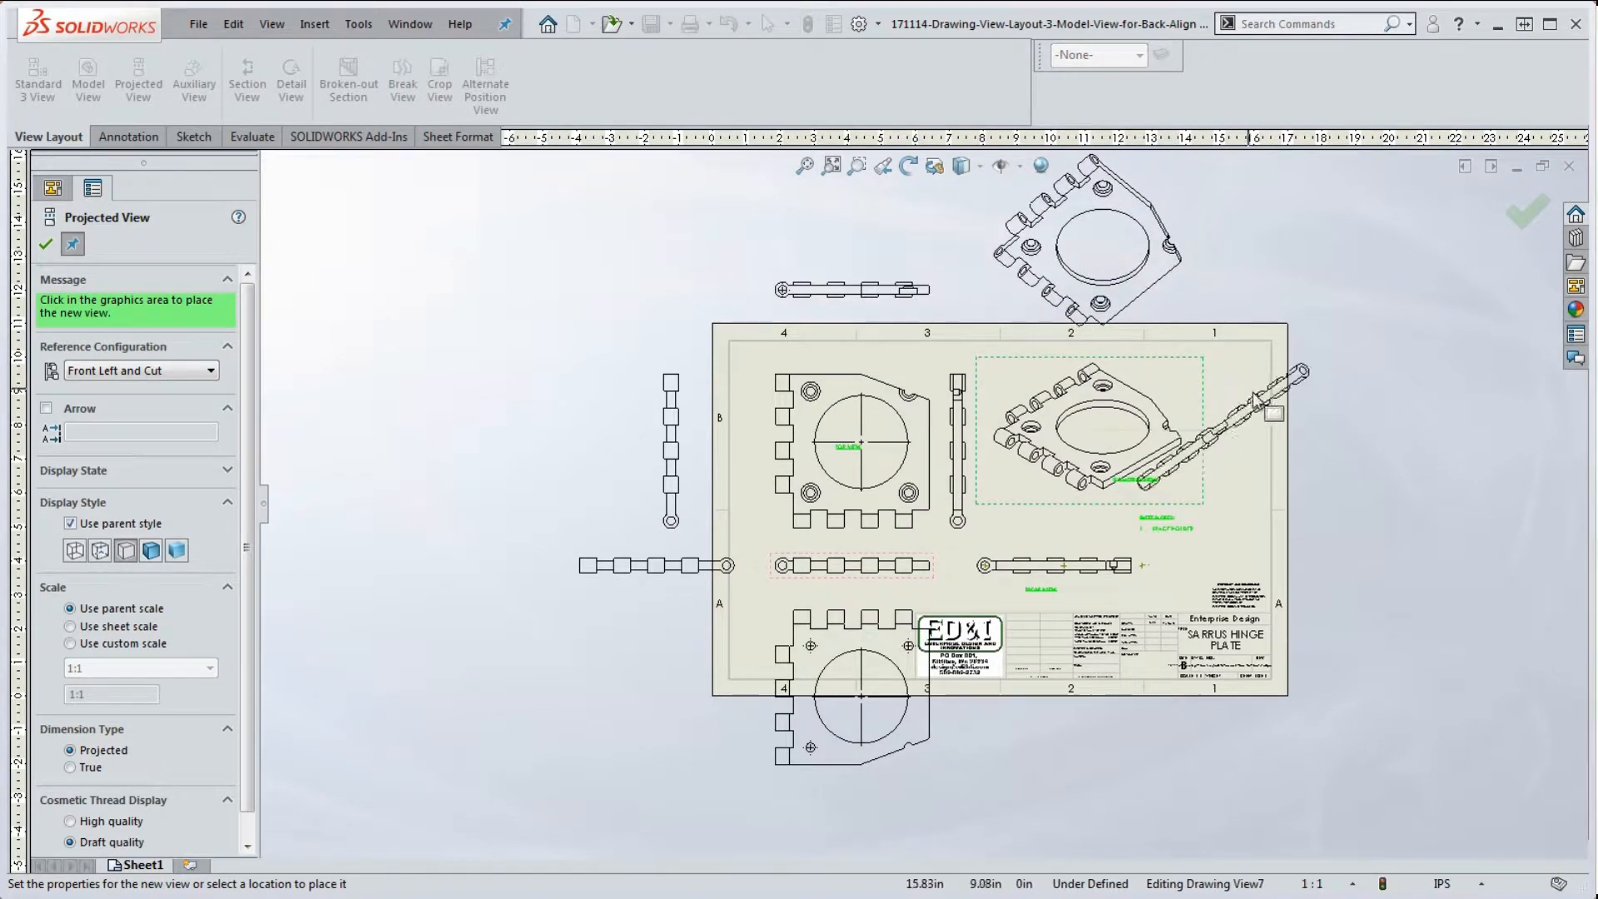
click(1311, 429)
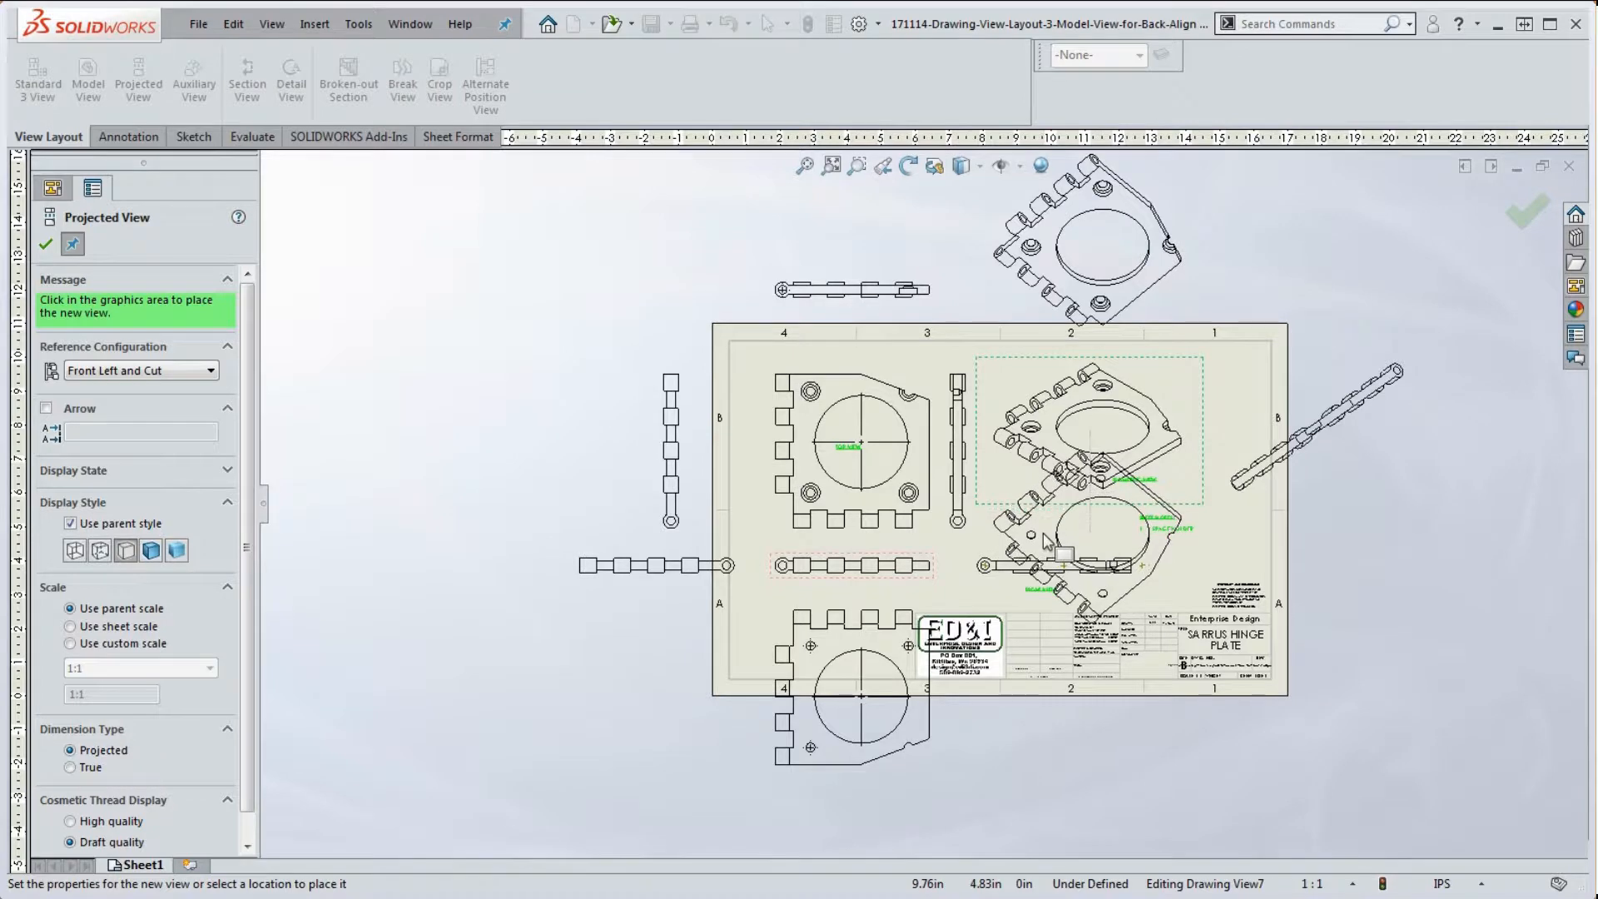
click(1047, 540)
click(958, 354)
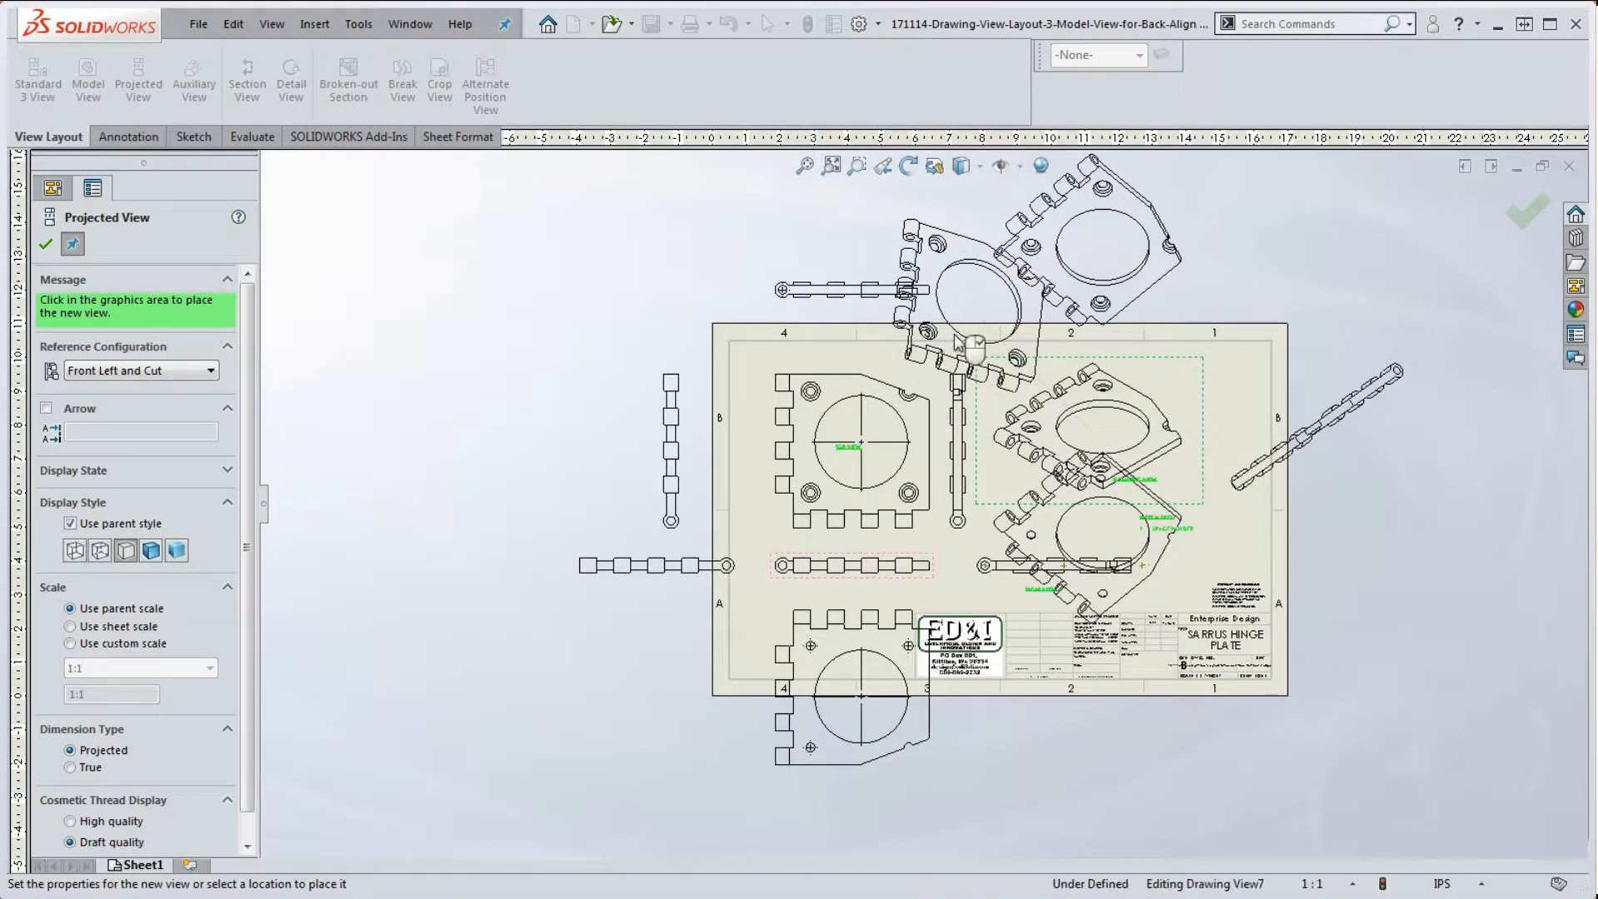
key(Escape)
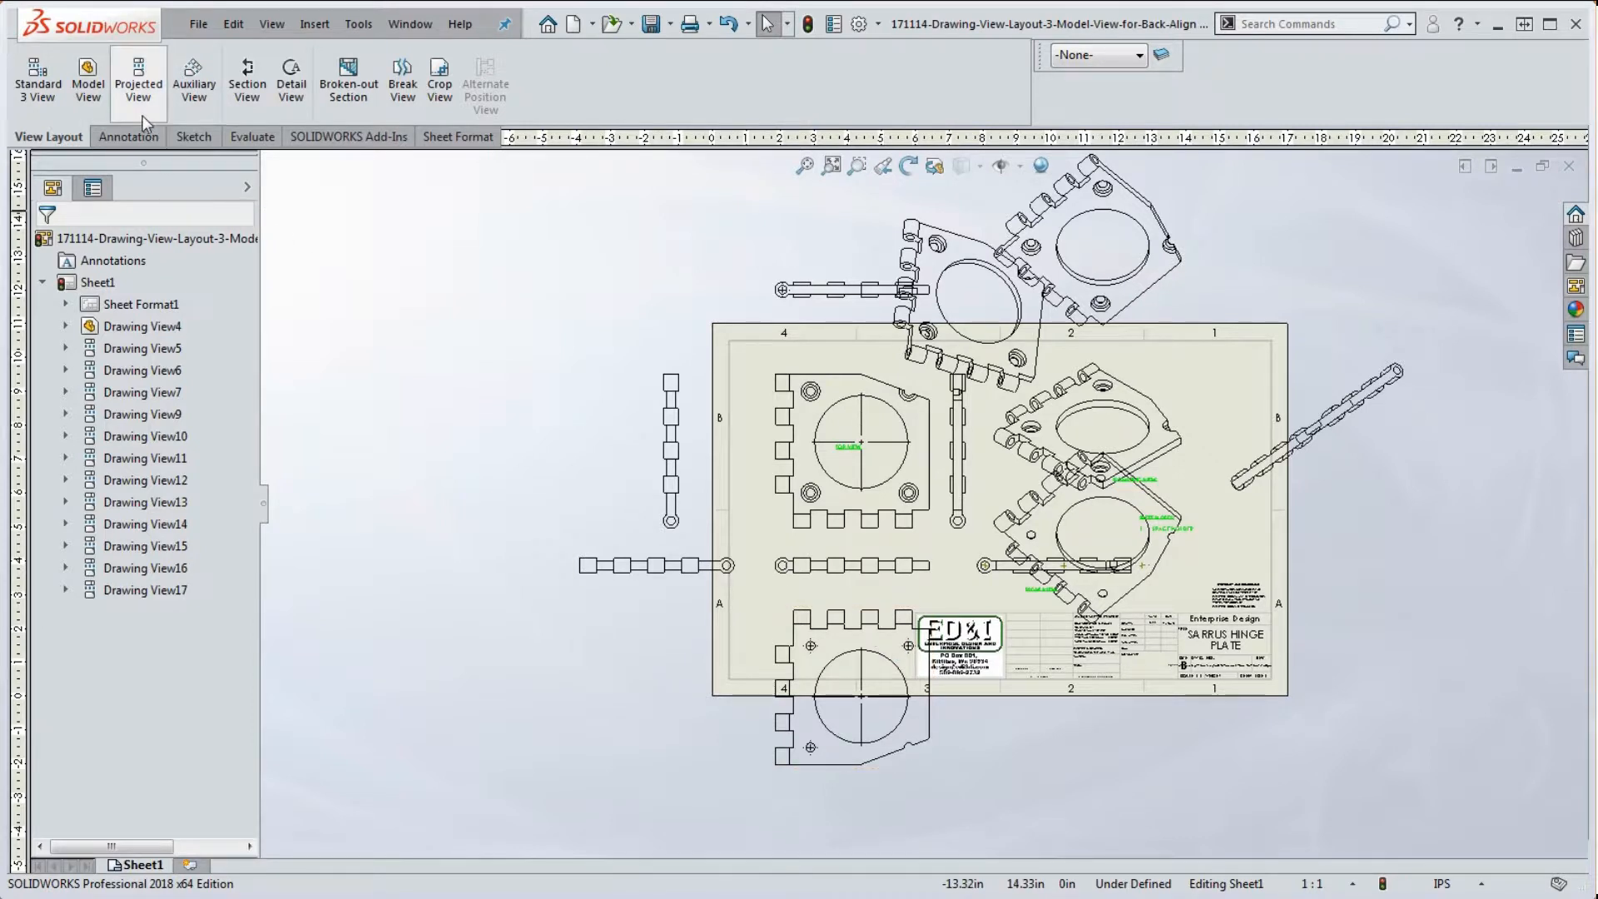
Hide the Sheet Notes layer in the layer settings
click(1202, 291)
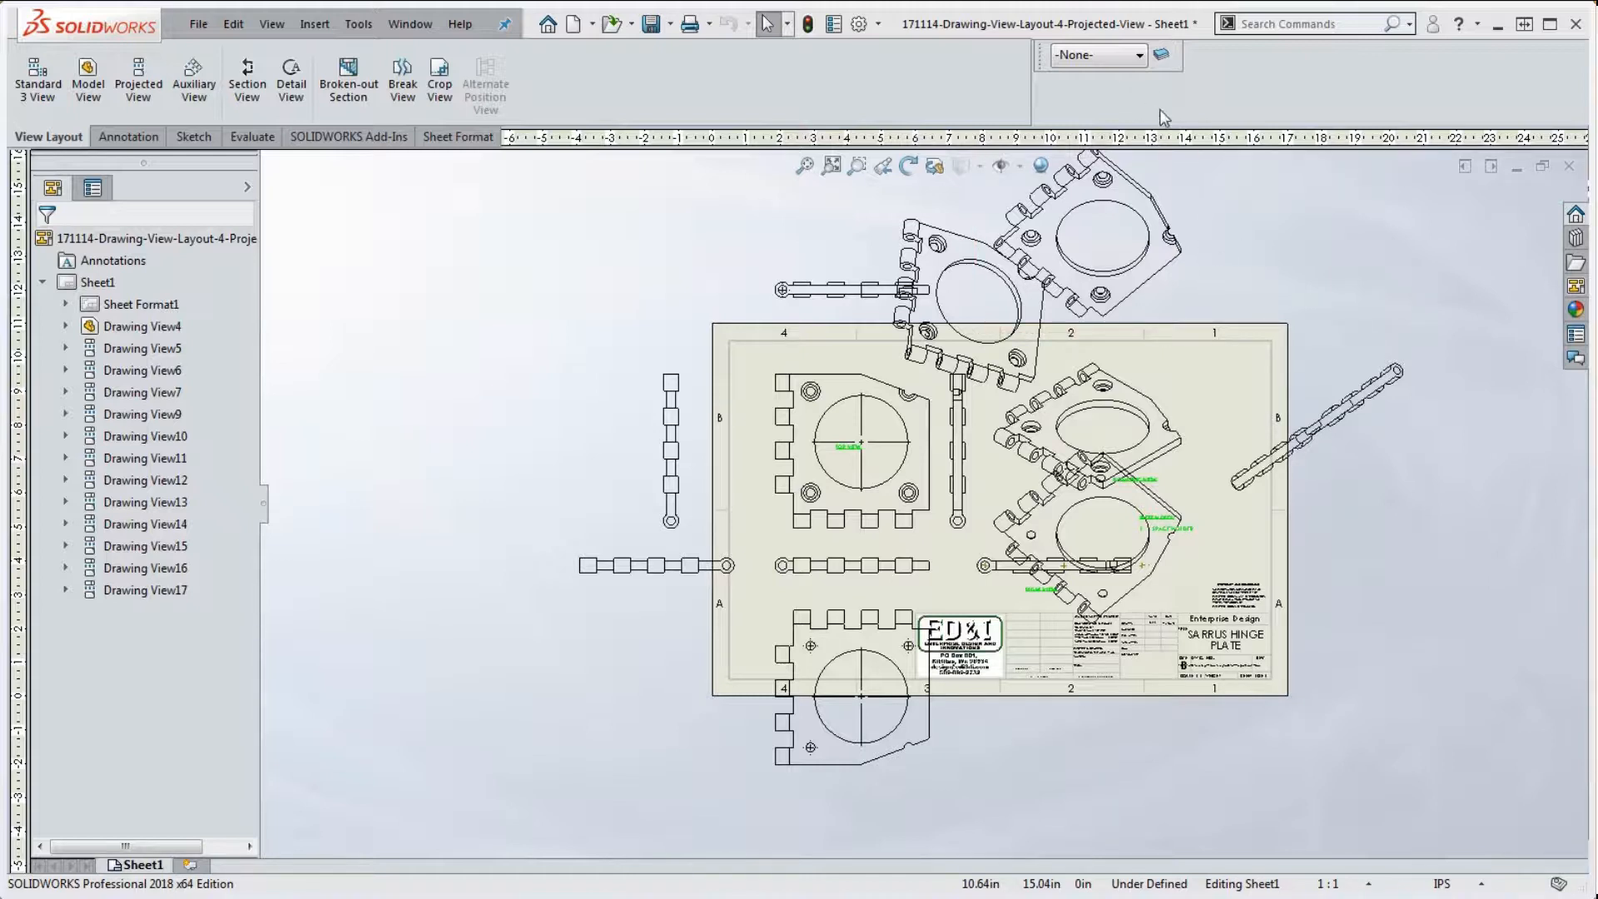
click(1163, 59)
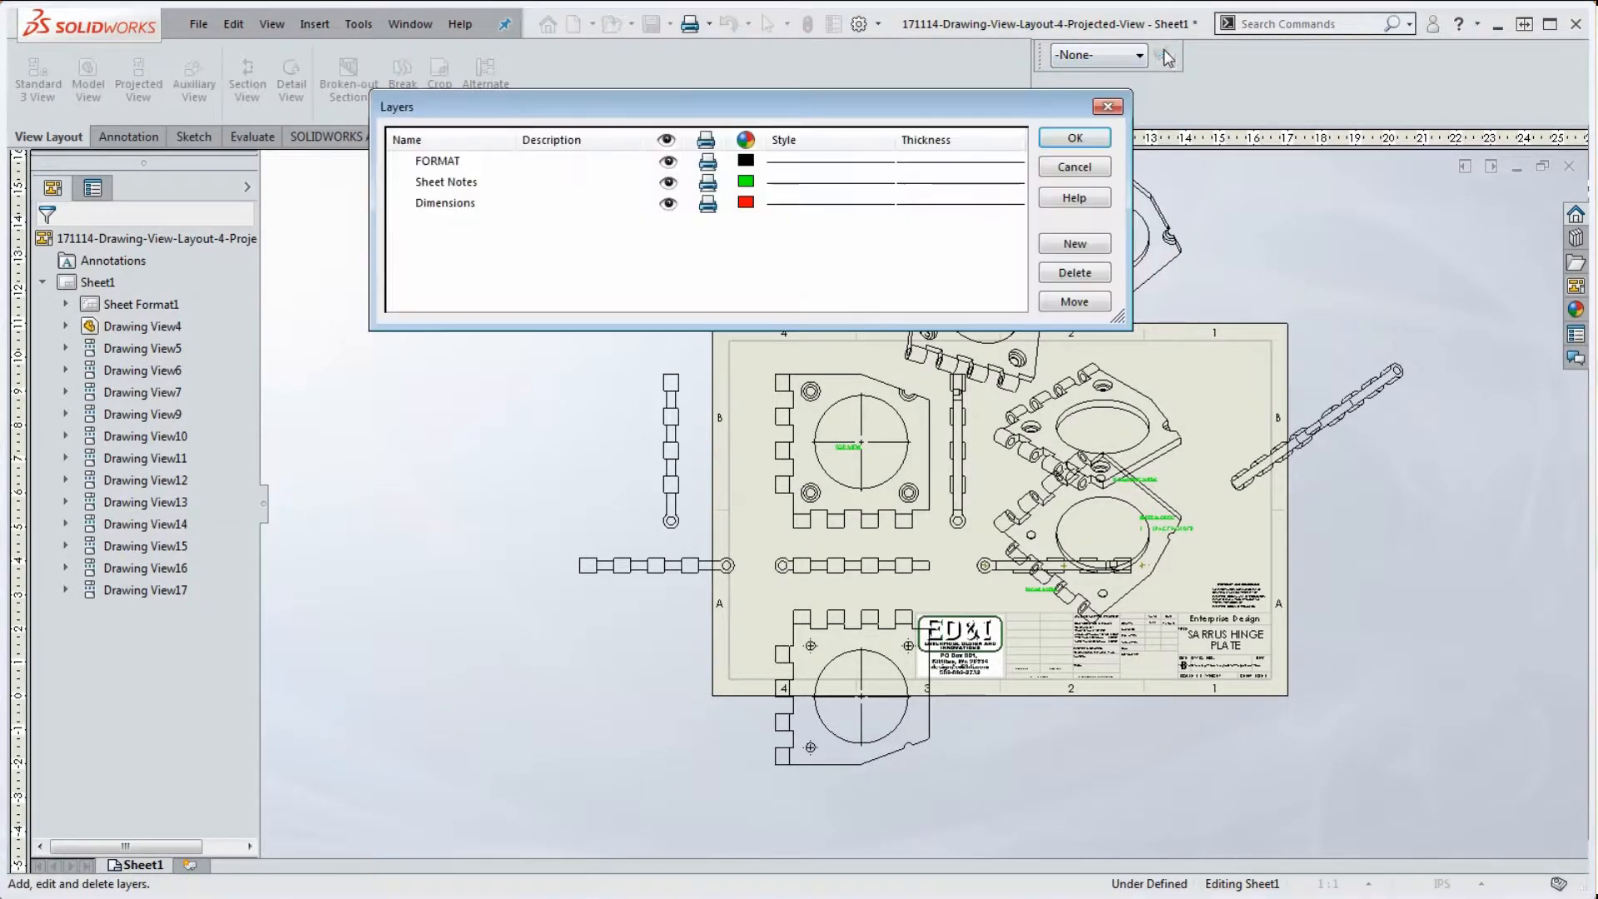
drag(971, 108, 943, 173)
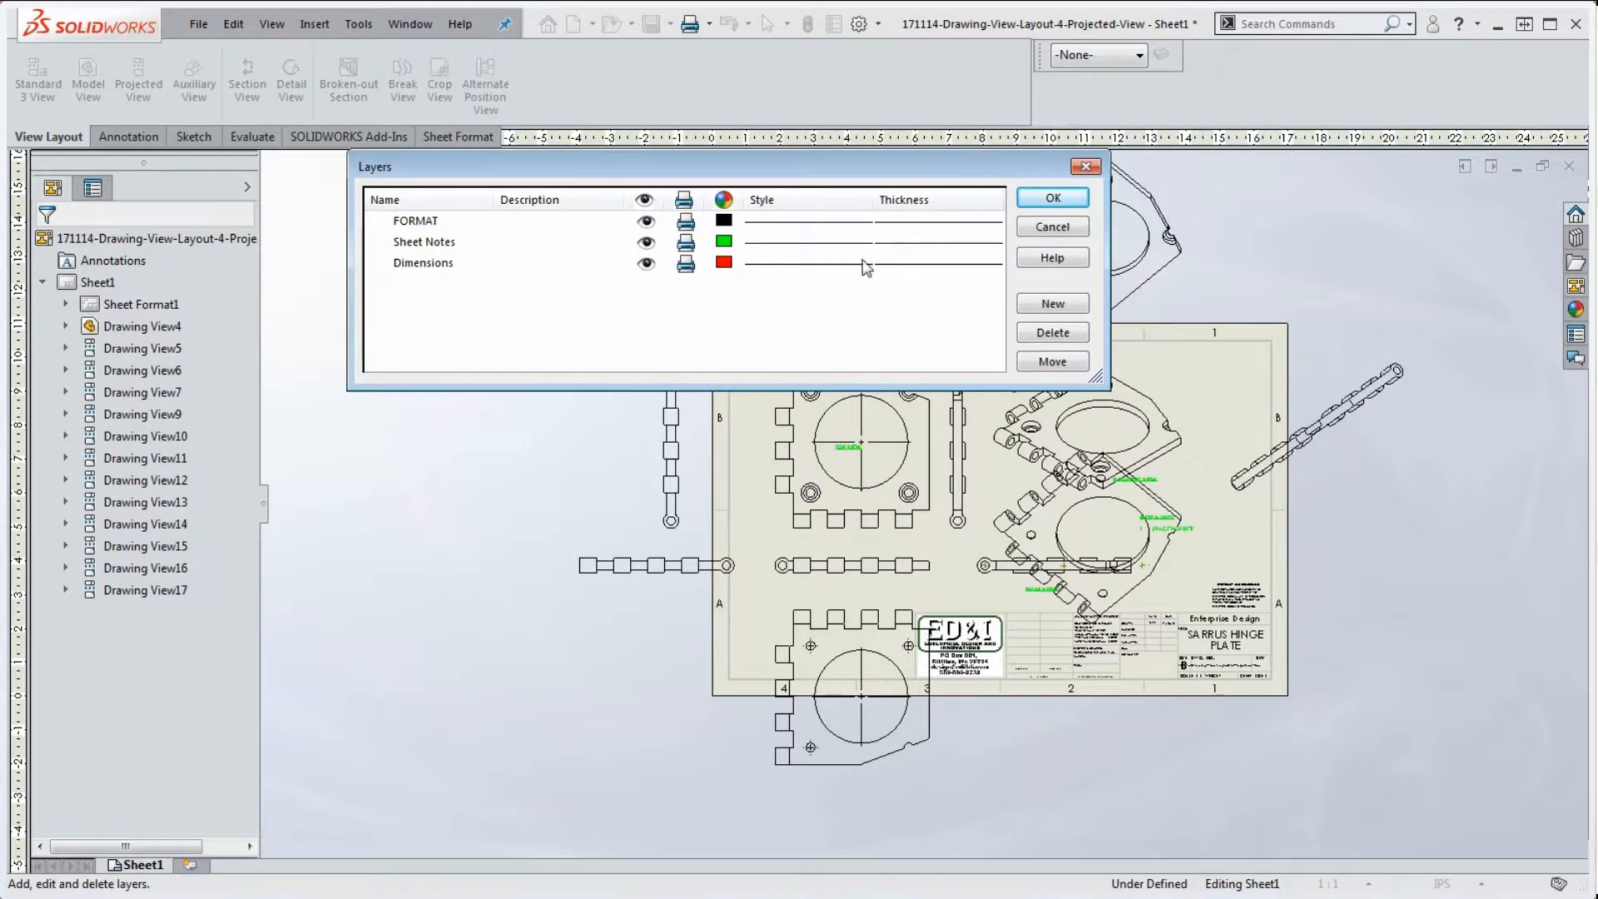
click(647, 243)
click(1053, 198)
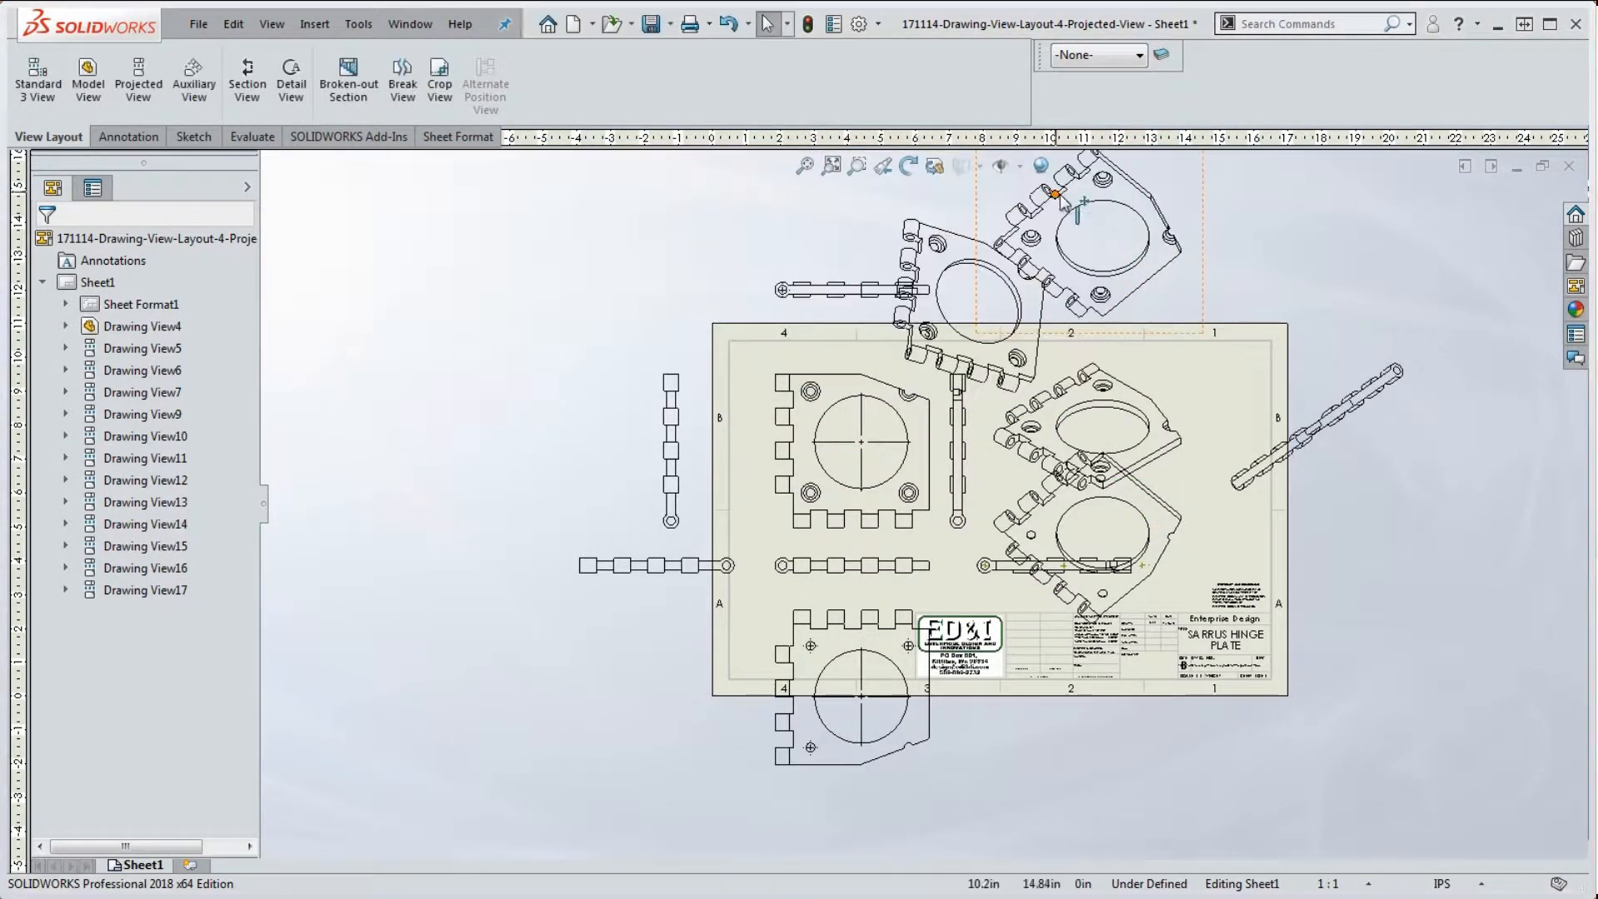
Select the center marks across all the drawing views and delete them
scroll(1205, 287, up, 2)
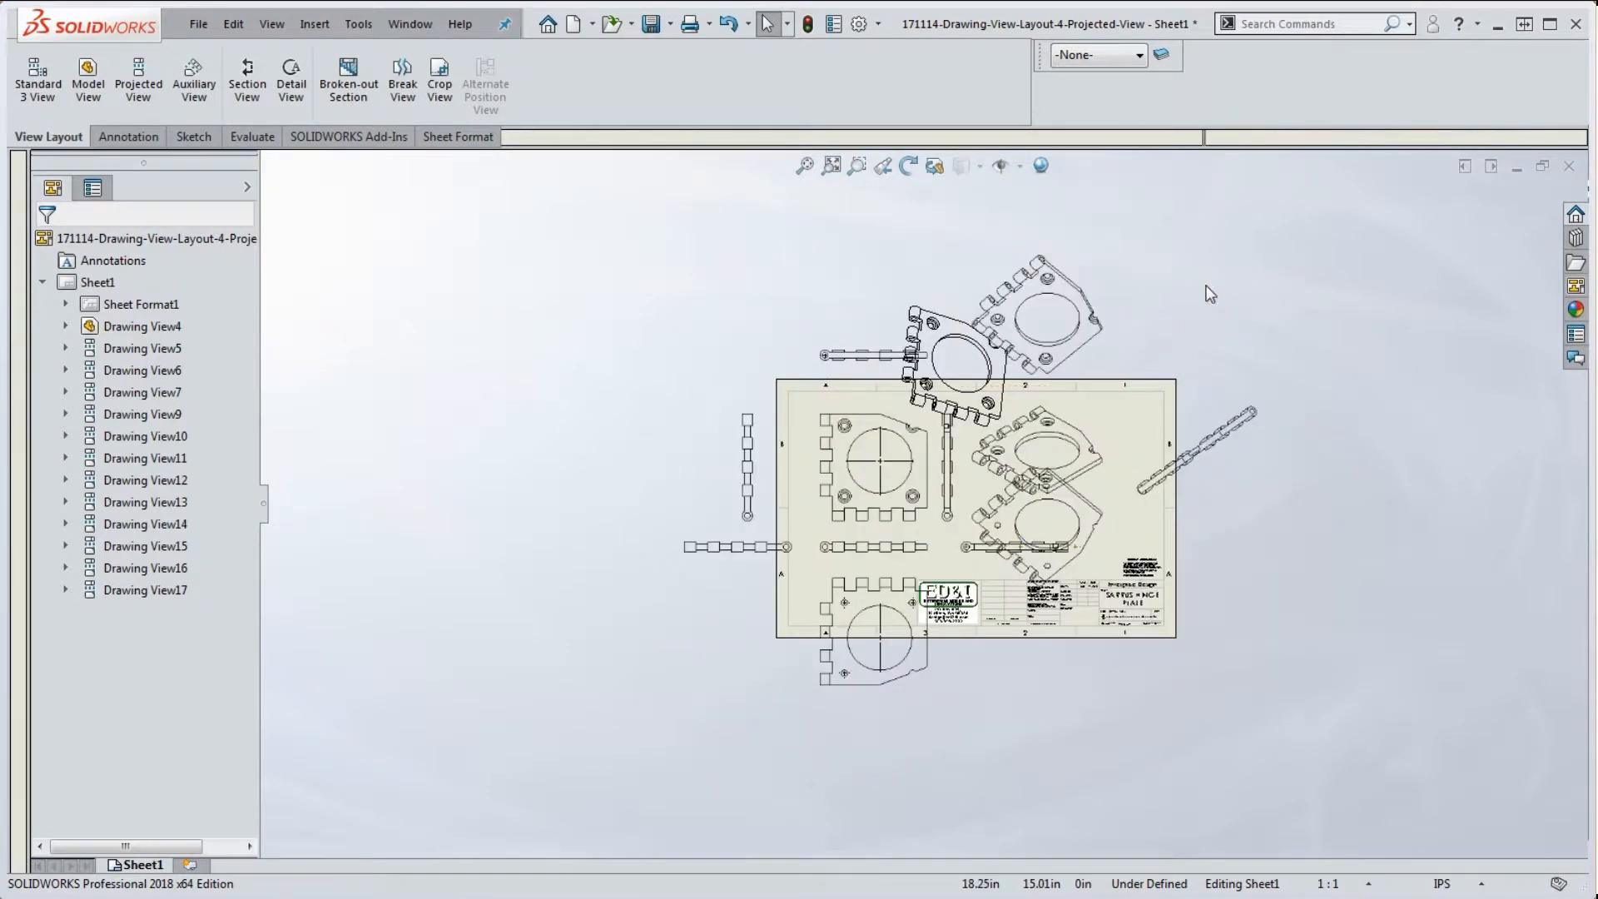
scroll(1211, 285, up, 1)
mouse_move(618, 288)
mouse_down()
mouse_move(1366, 759)
mouse_move(1317, 696)
mouse_up()
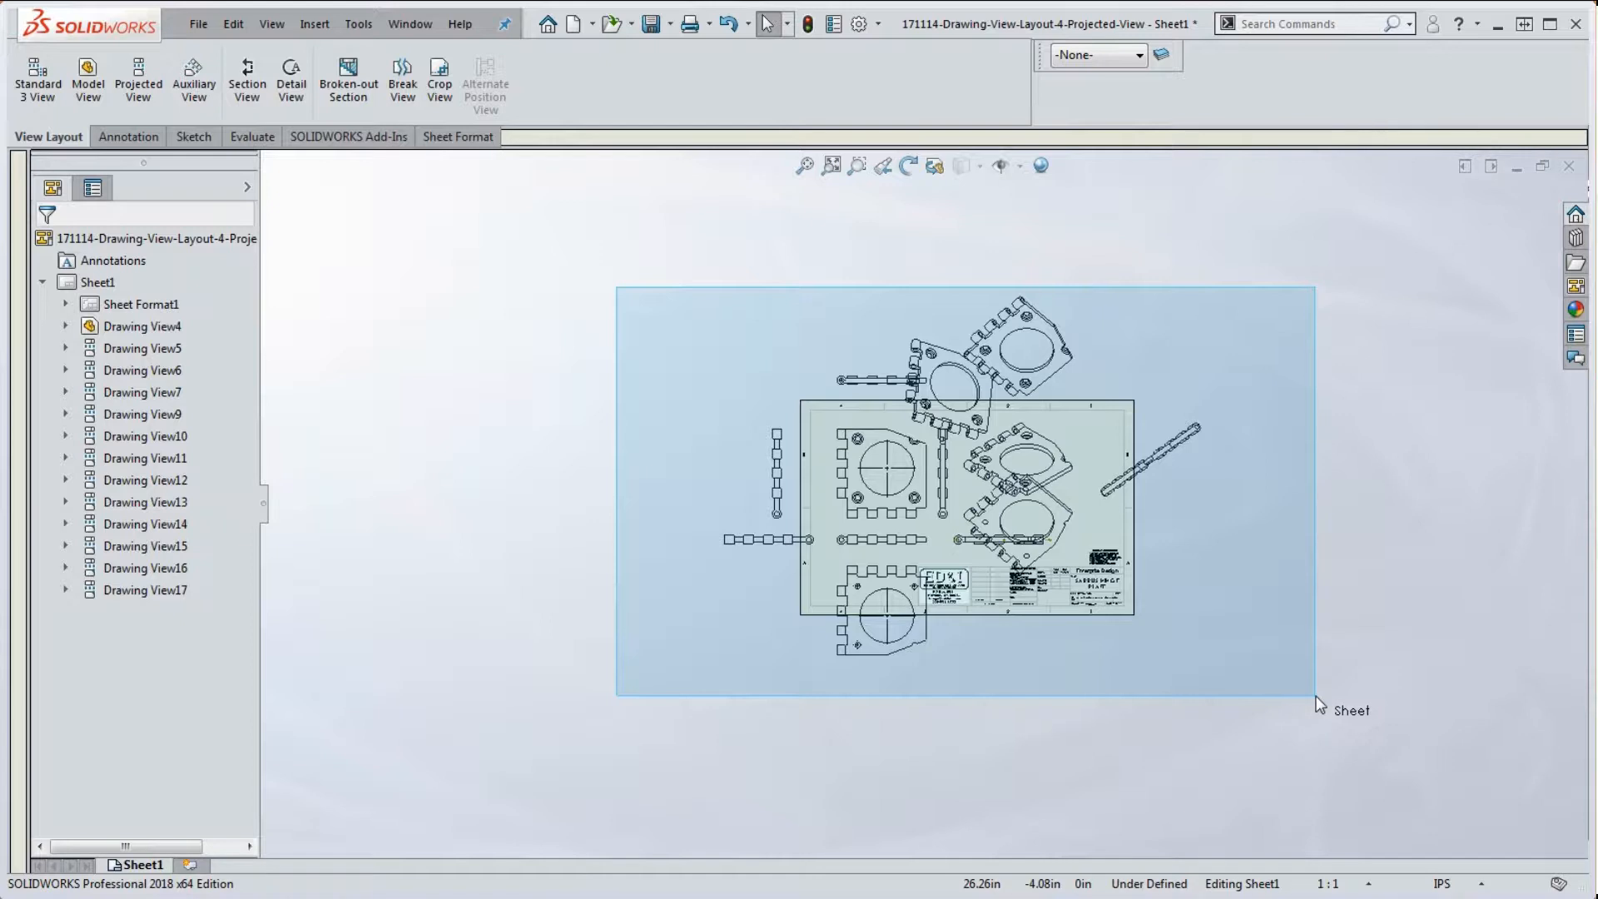
drag(1316, 698, 1319, 704)
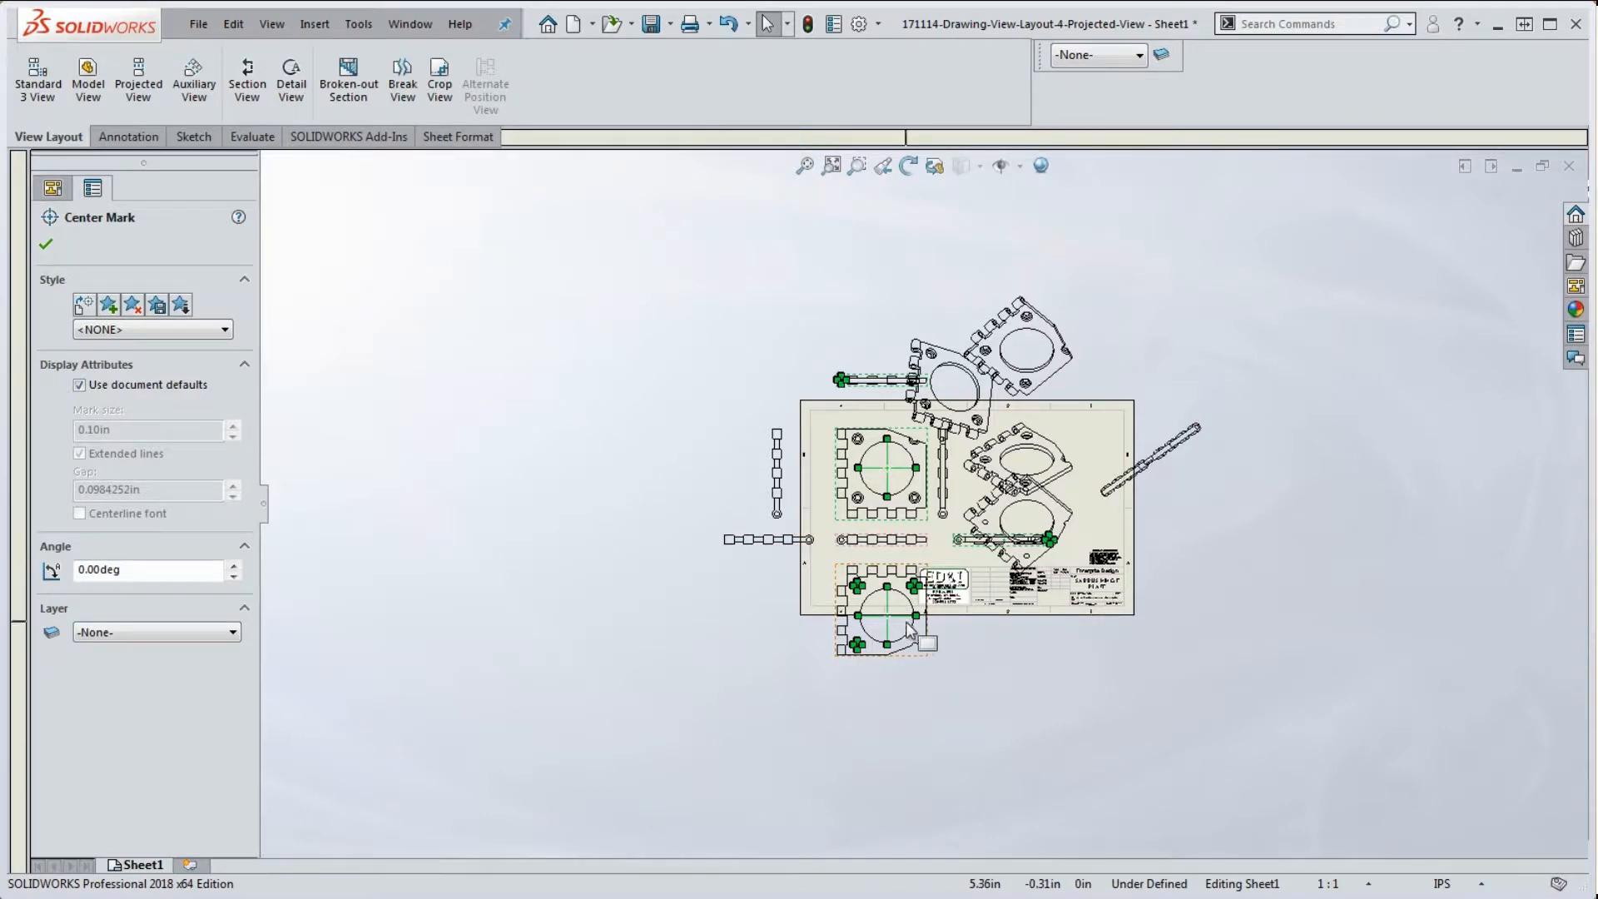
scroll(909, 630, down, 5)
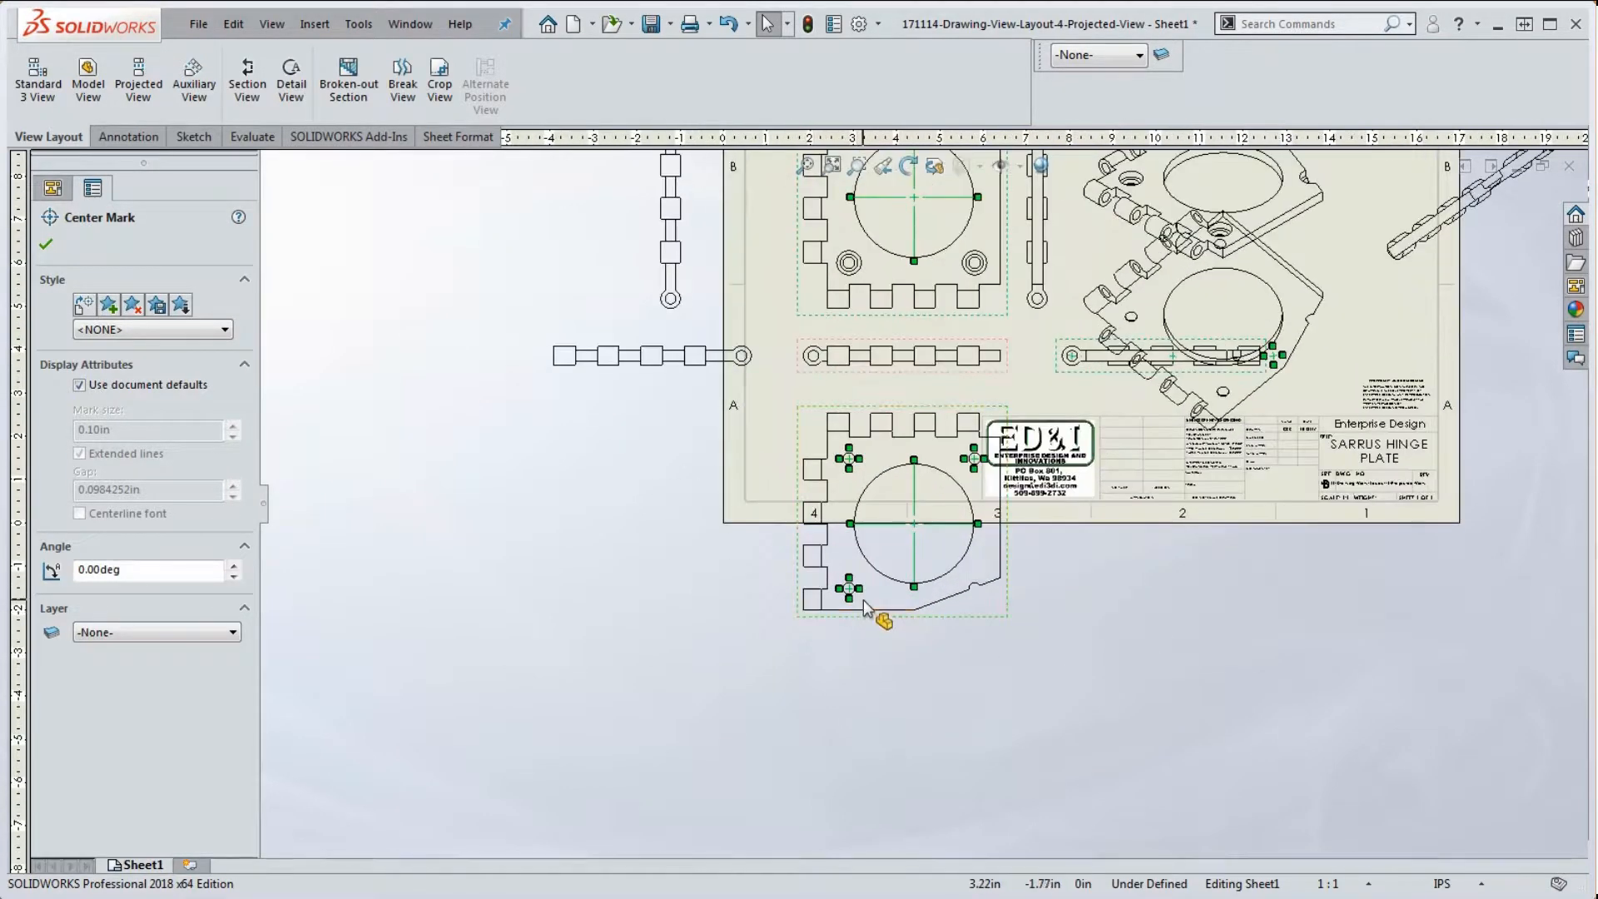
scroll(916, 558, down, 3)
scroll(999, 554, up, 5)
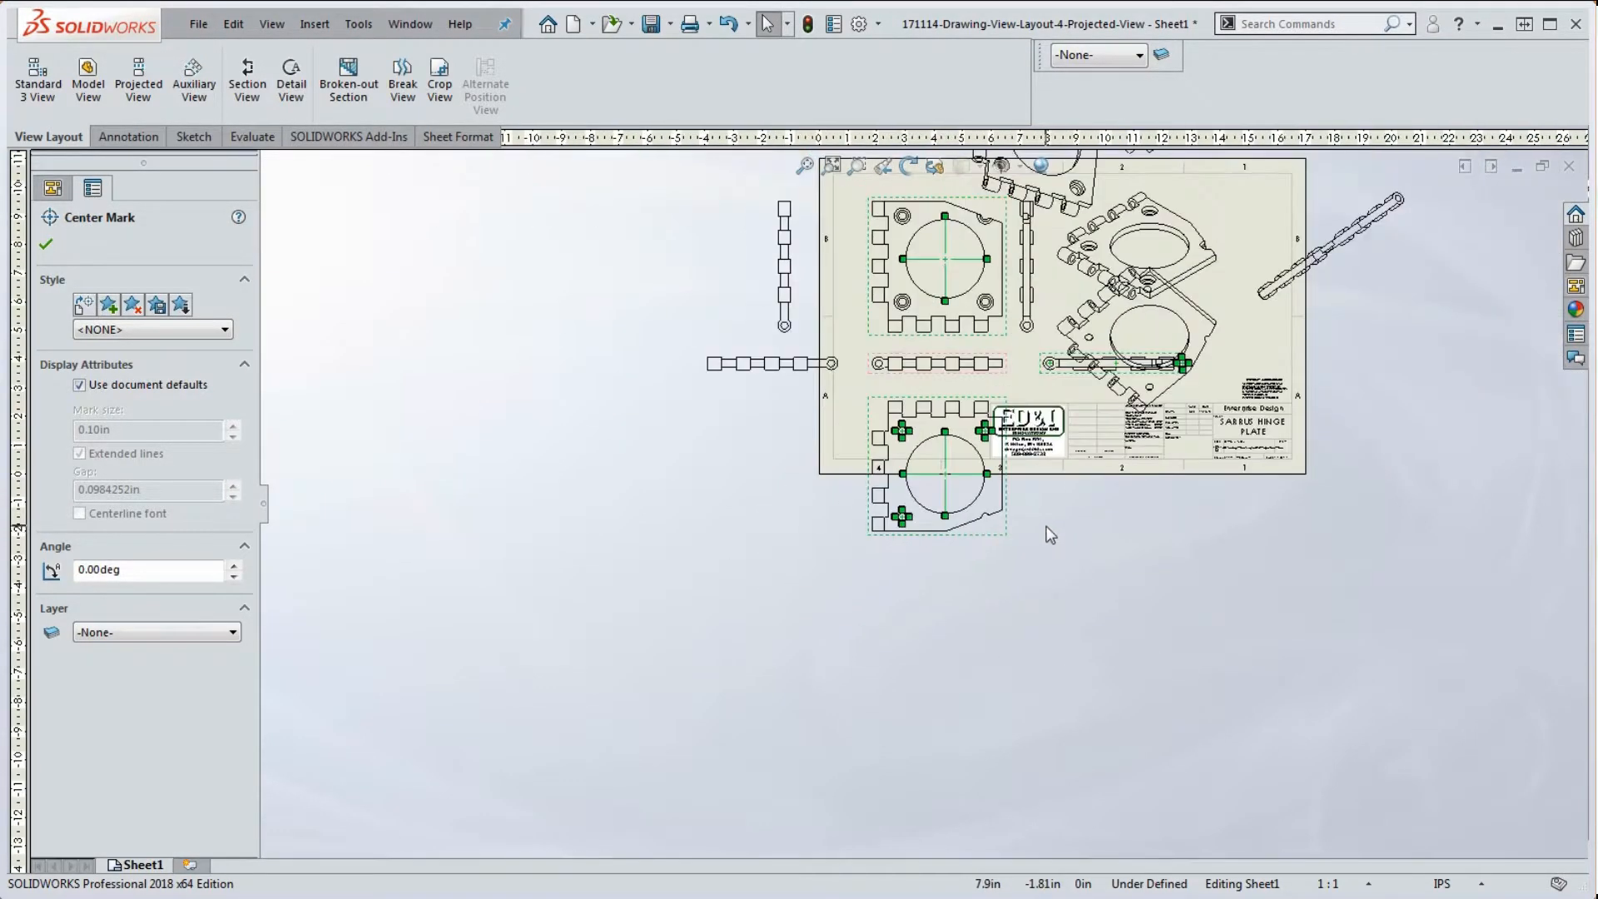
scroll(1051, 533, up, 2)
scroll(1058, 517, up, 1)
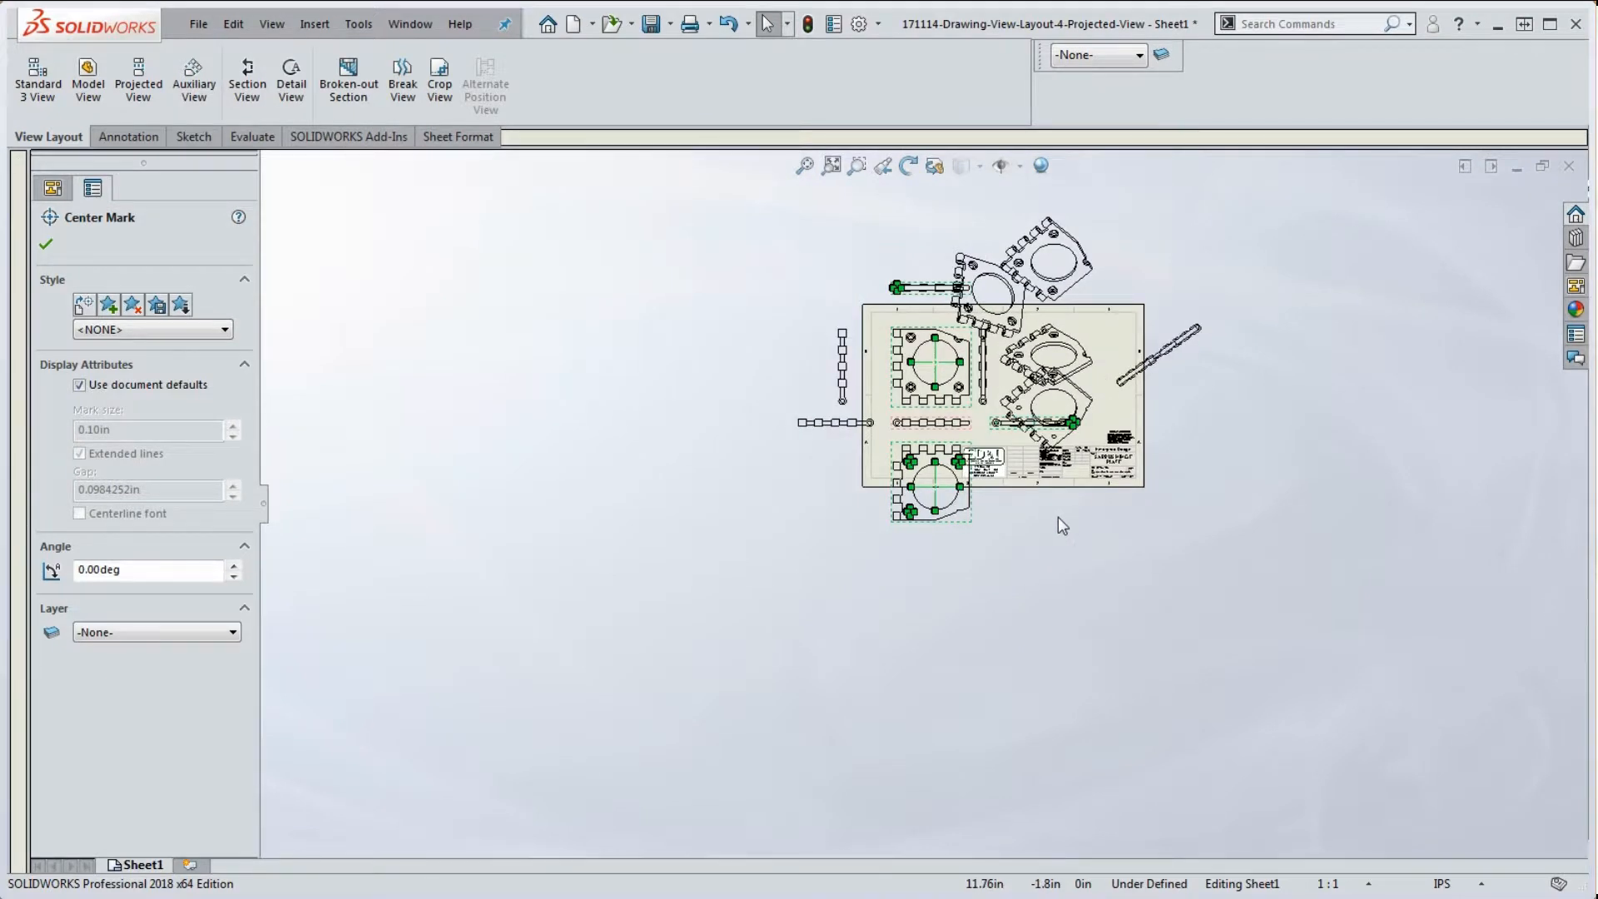
key(Escape)
Select all the drawing views on and around the sheet and delete them
mouse_move(704, 180)
mouse_down()
mouse_move(814, 365)
mouse_move(1287, 593)
mouse_up()
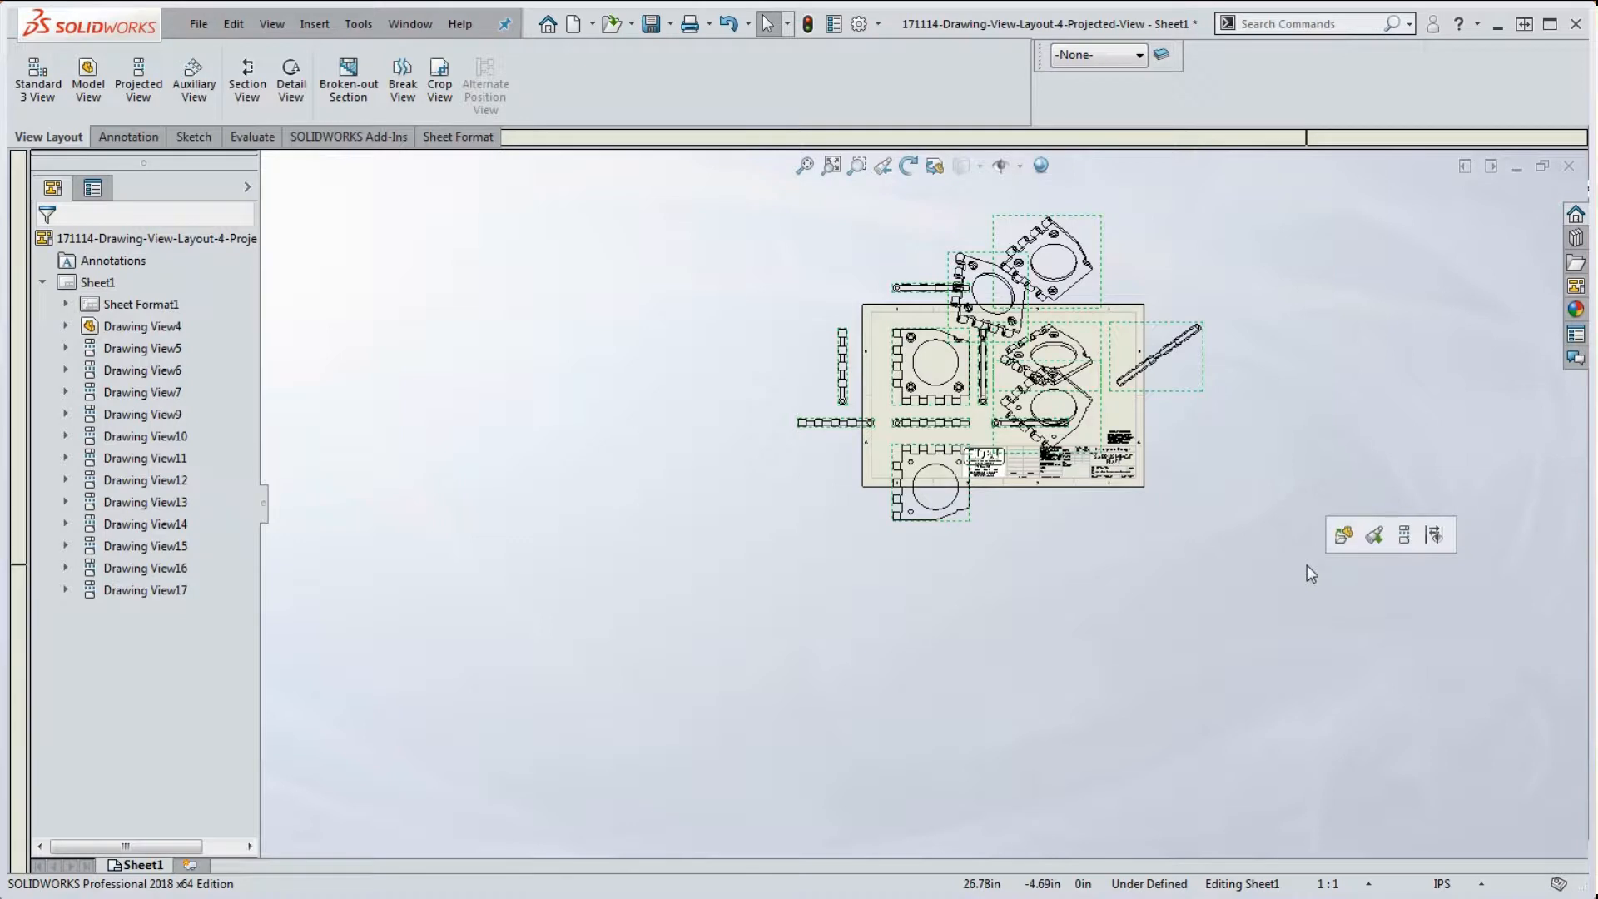
key(Delete)
click(875, 415)
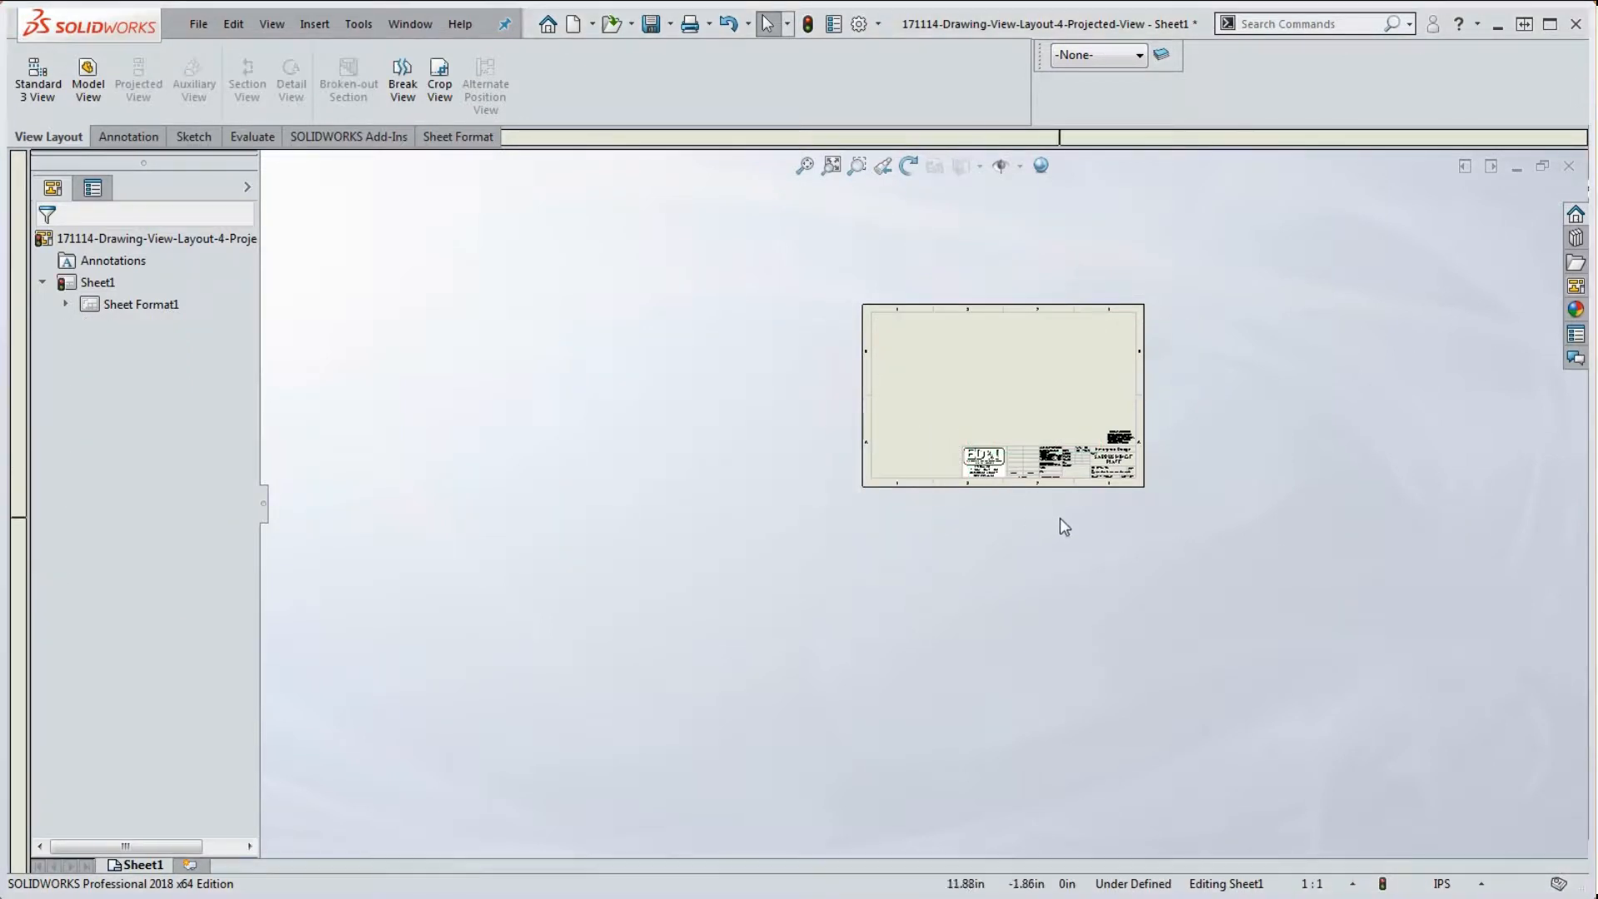
Show the Sheet Notes layer again in the layer settings
scroll(1074, 375, down, 3)
click(1162, 57)
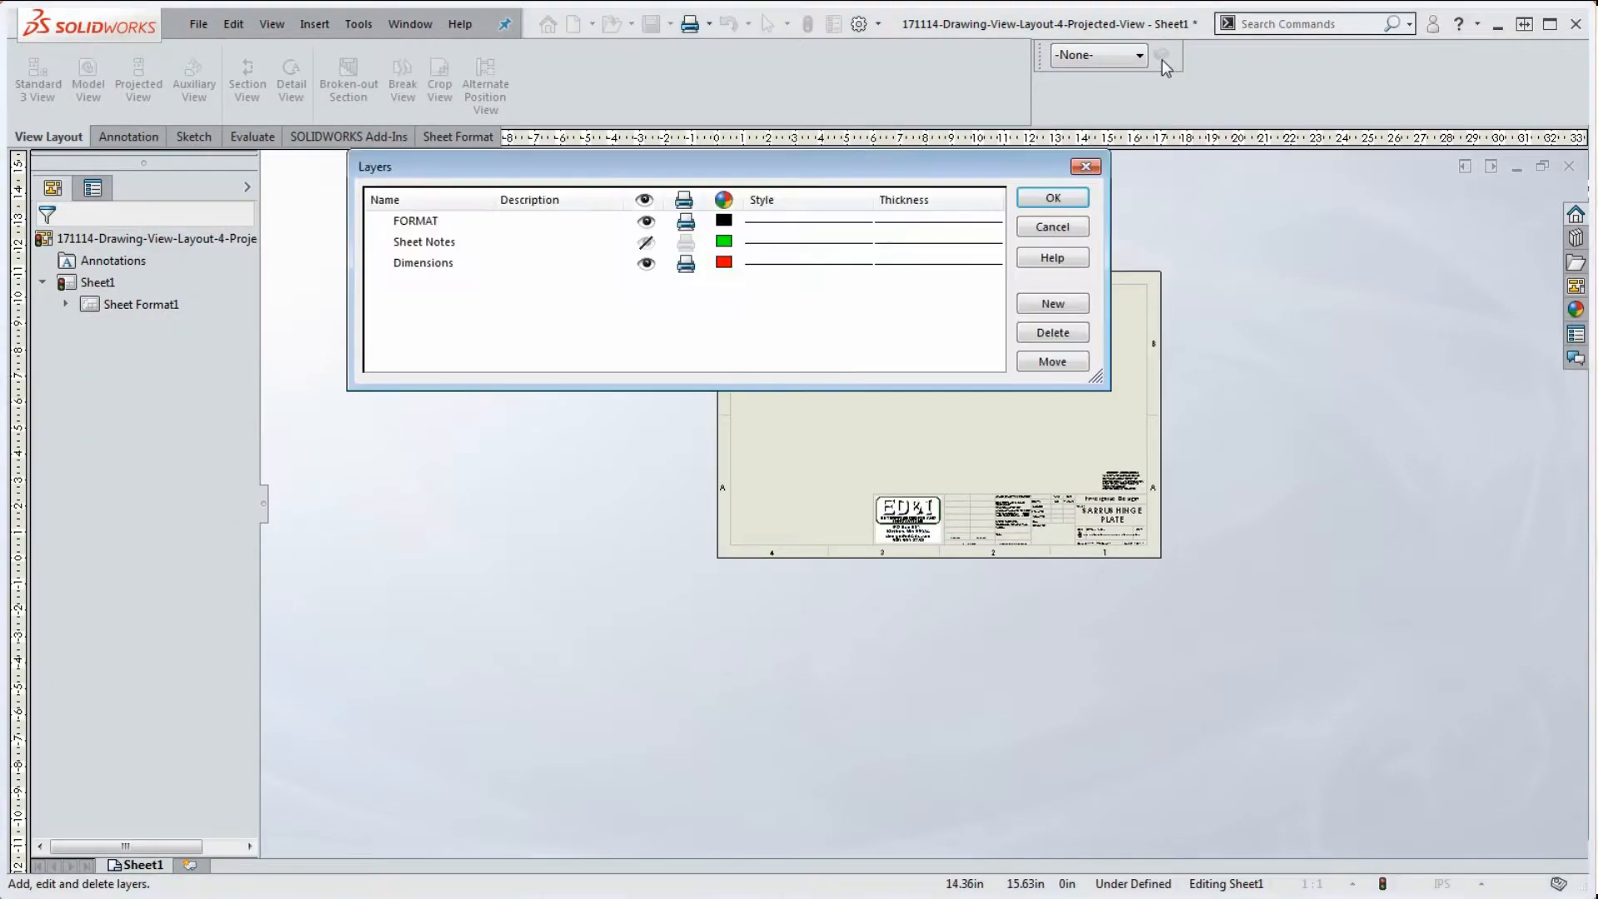
click(647, 243)
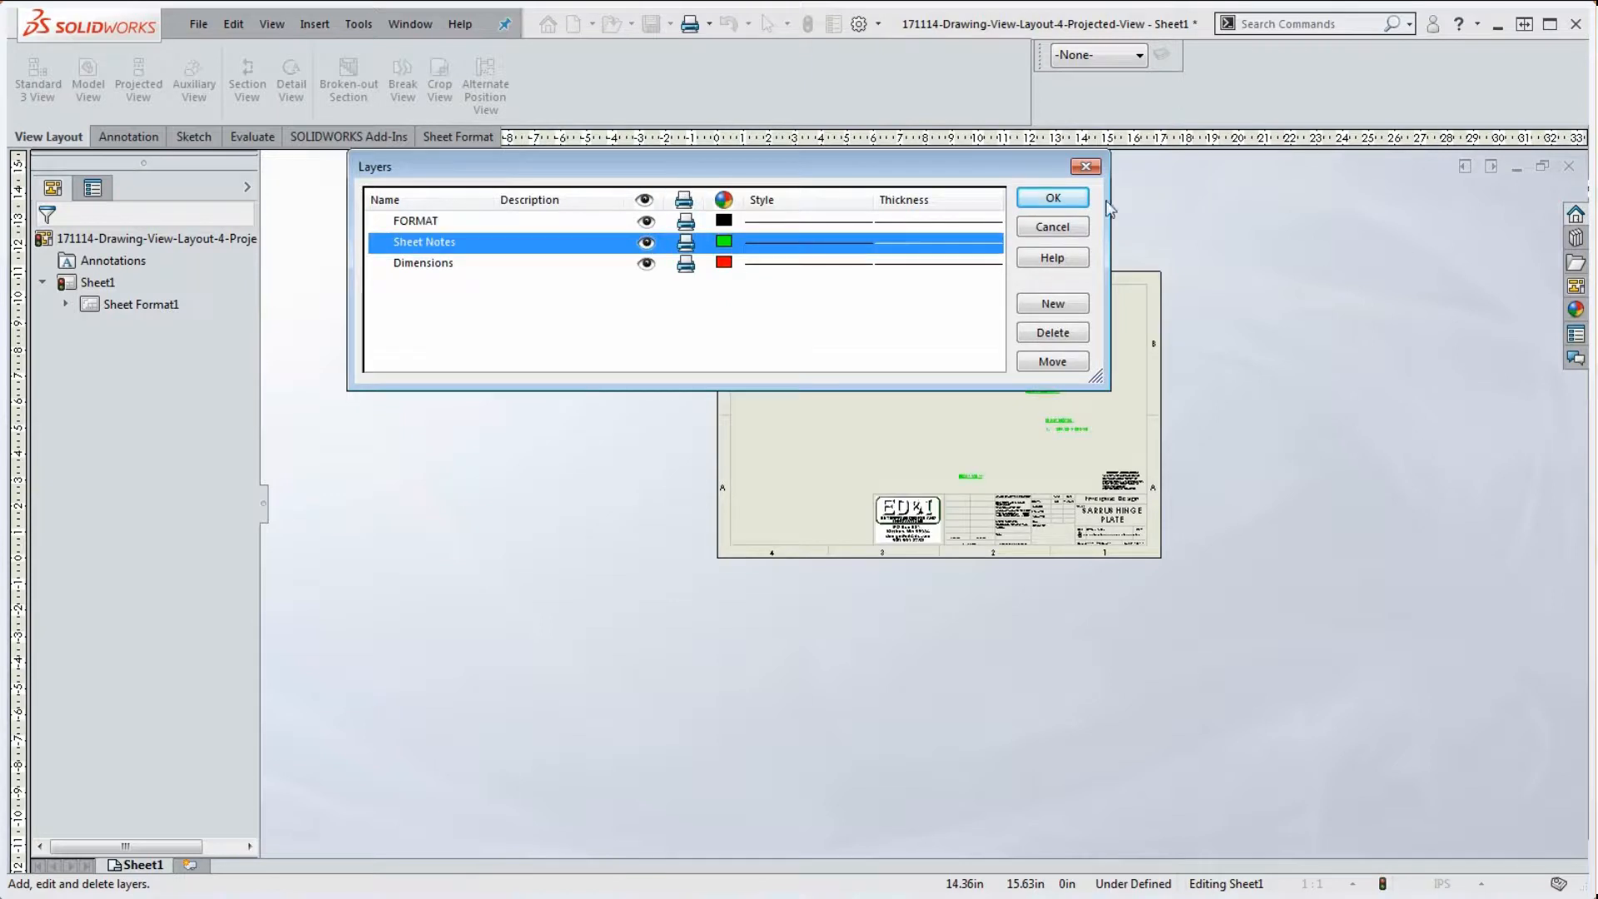
click(1071, 202)
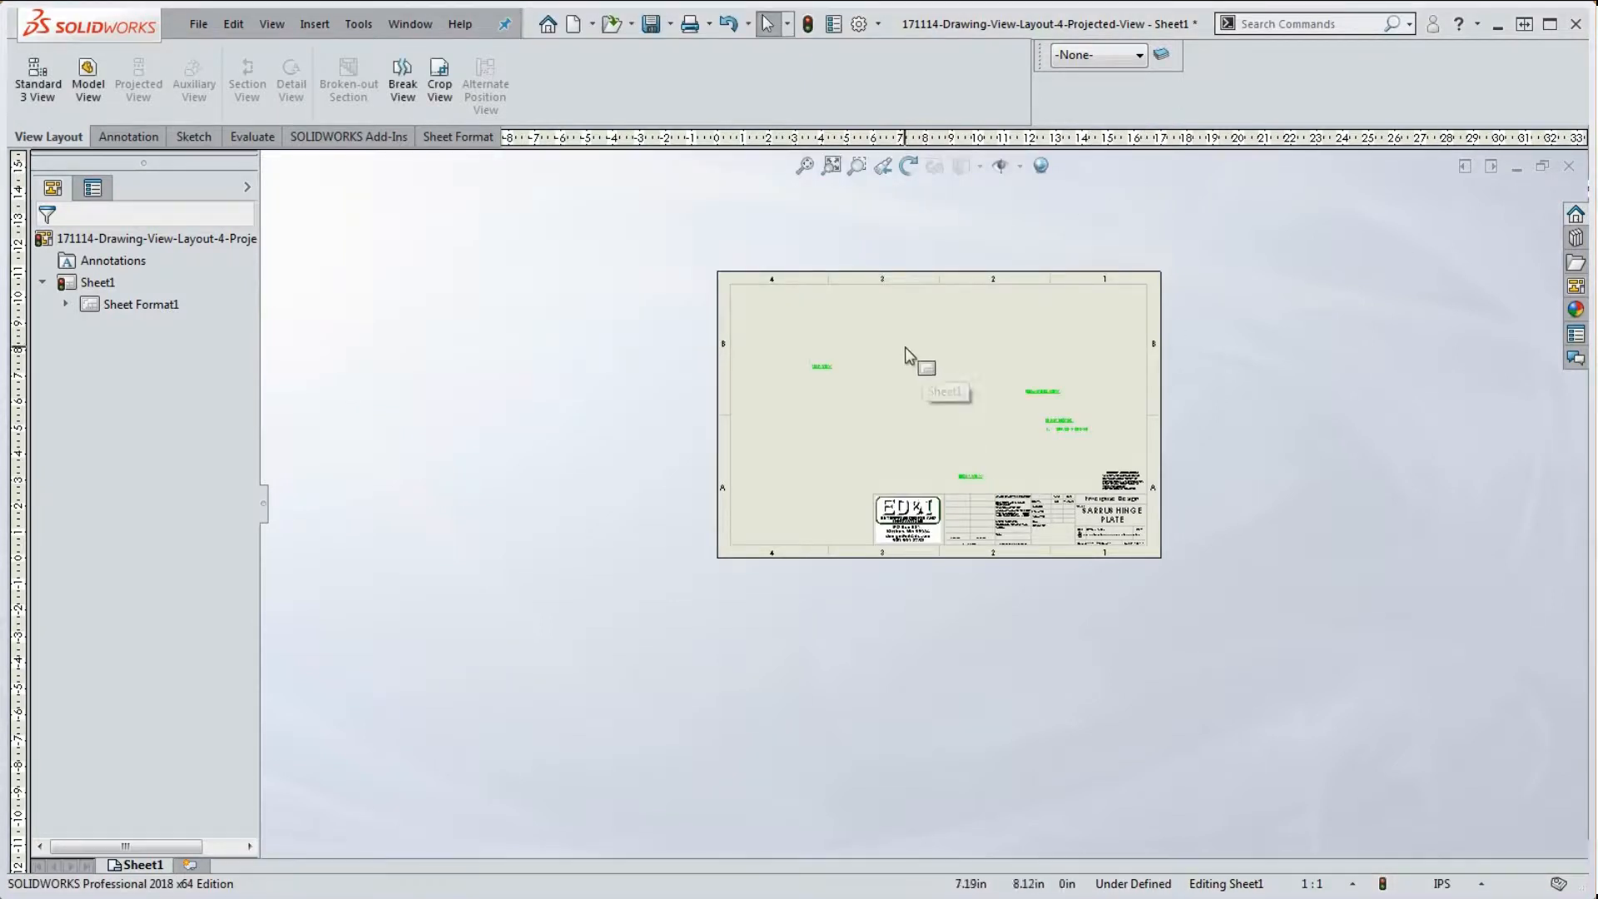
Insert a model view of the Sarrus hinge plate part in the Front Left and Cut configuration, placed beneath the TOP VIEW label
scroll(846, 416, down, 5)
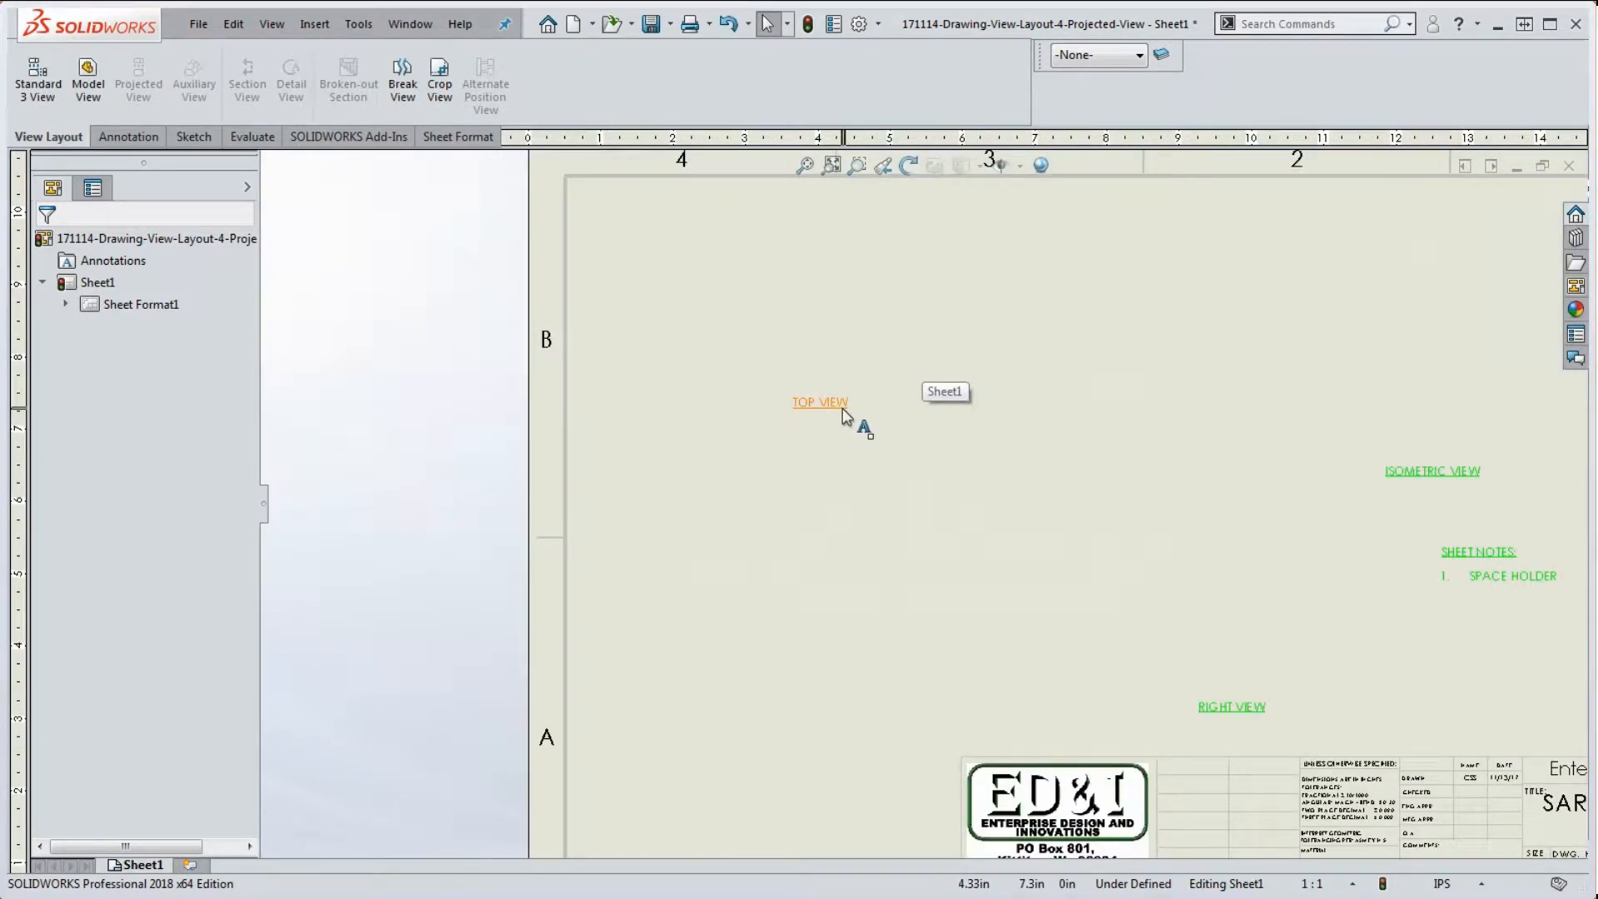
scroll(820, 440, up, 3)
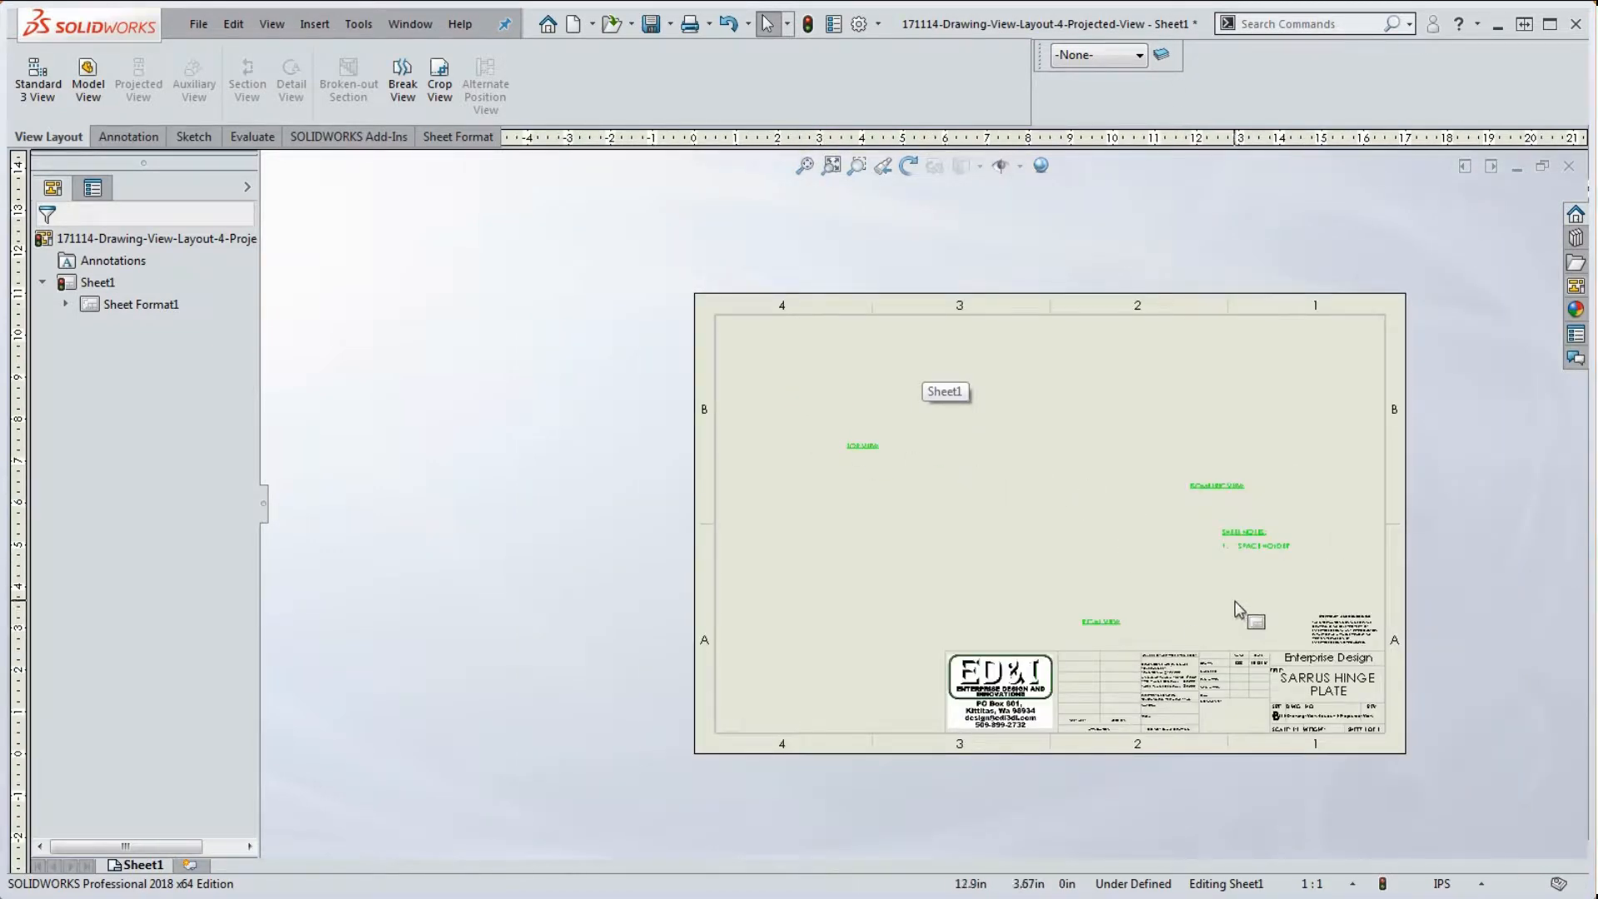
scroll(1082, 541, up, 2)
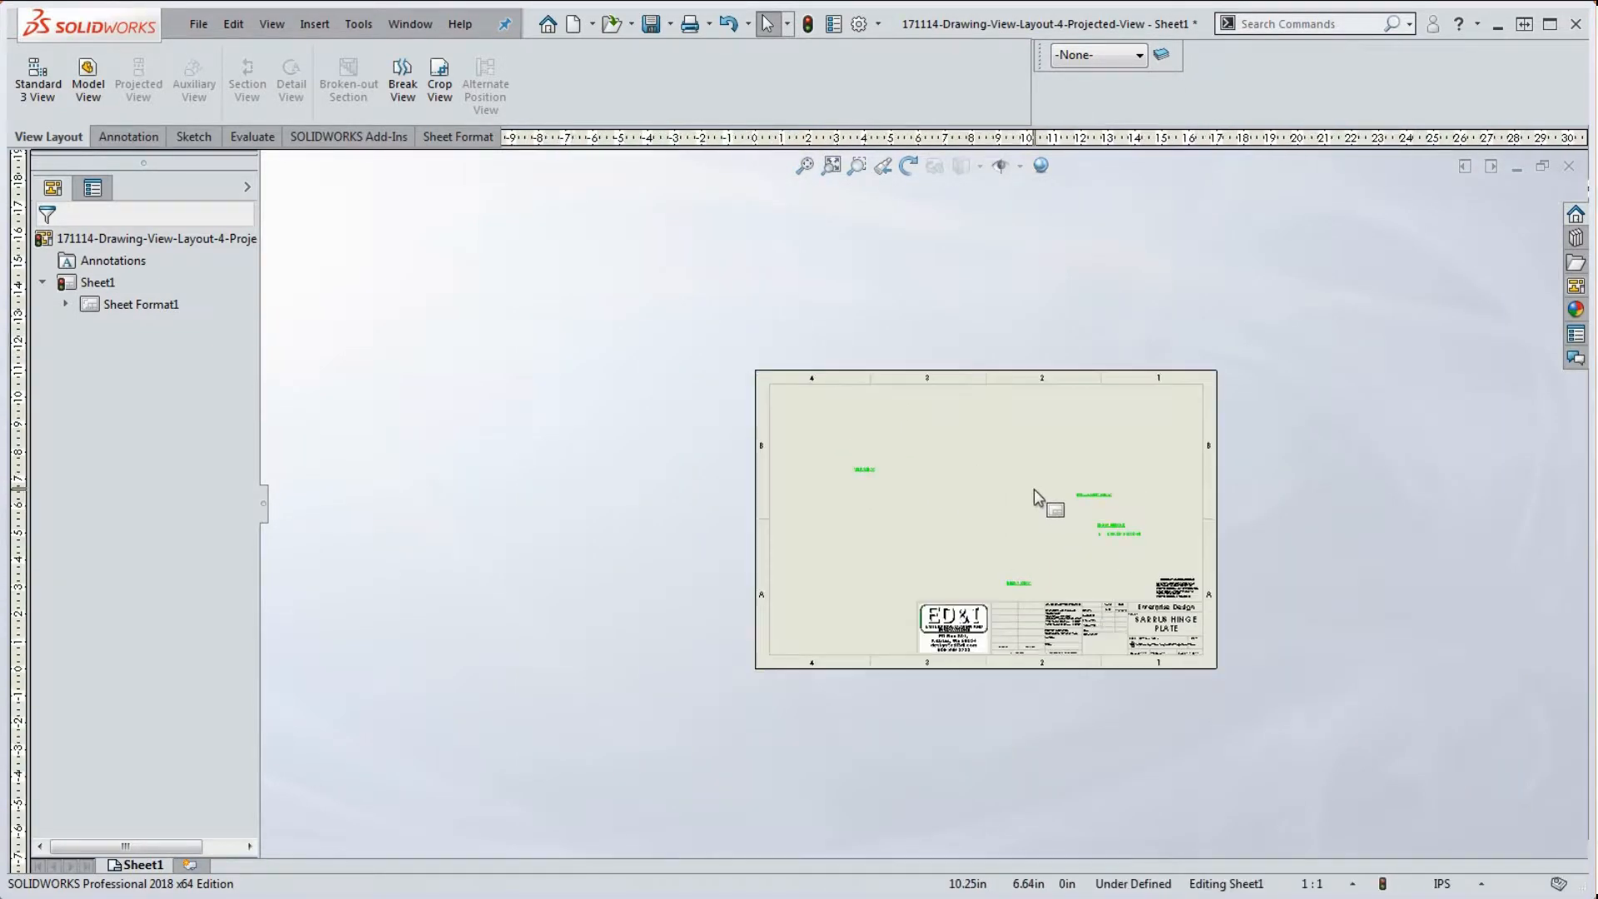
click(88, 90)
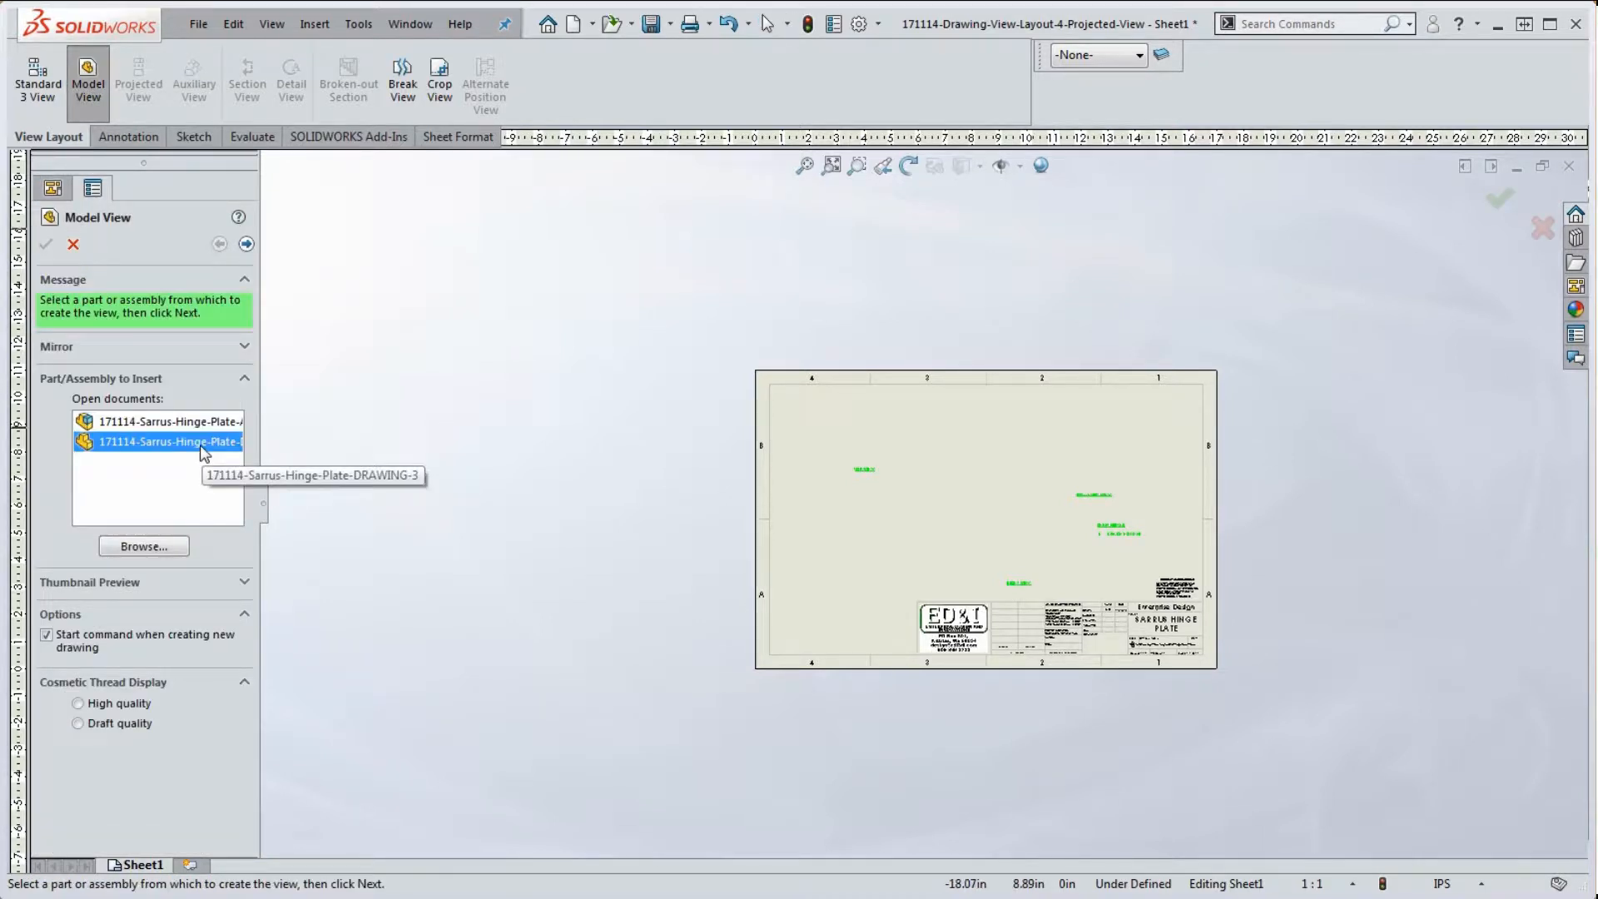
click(245, 245)
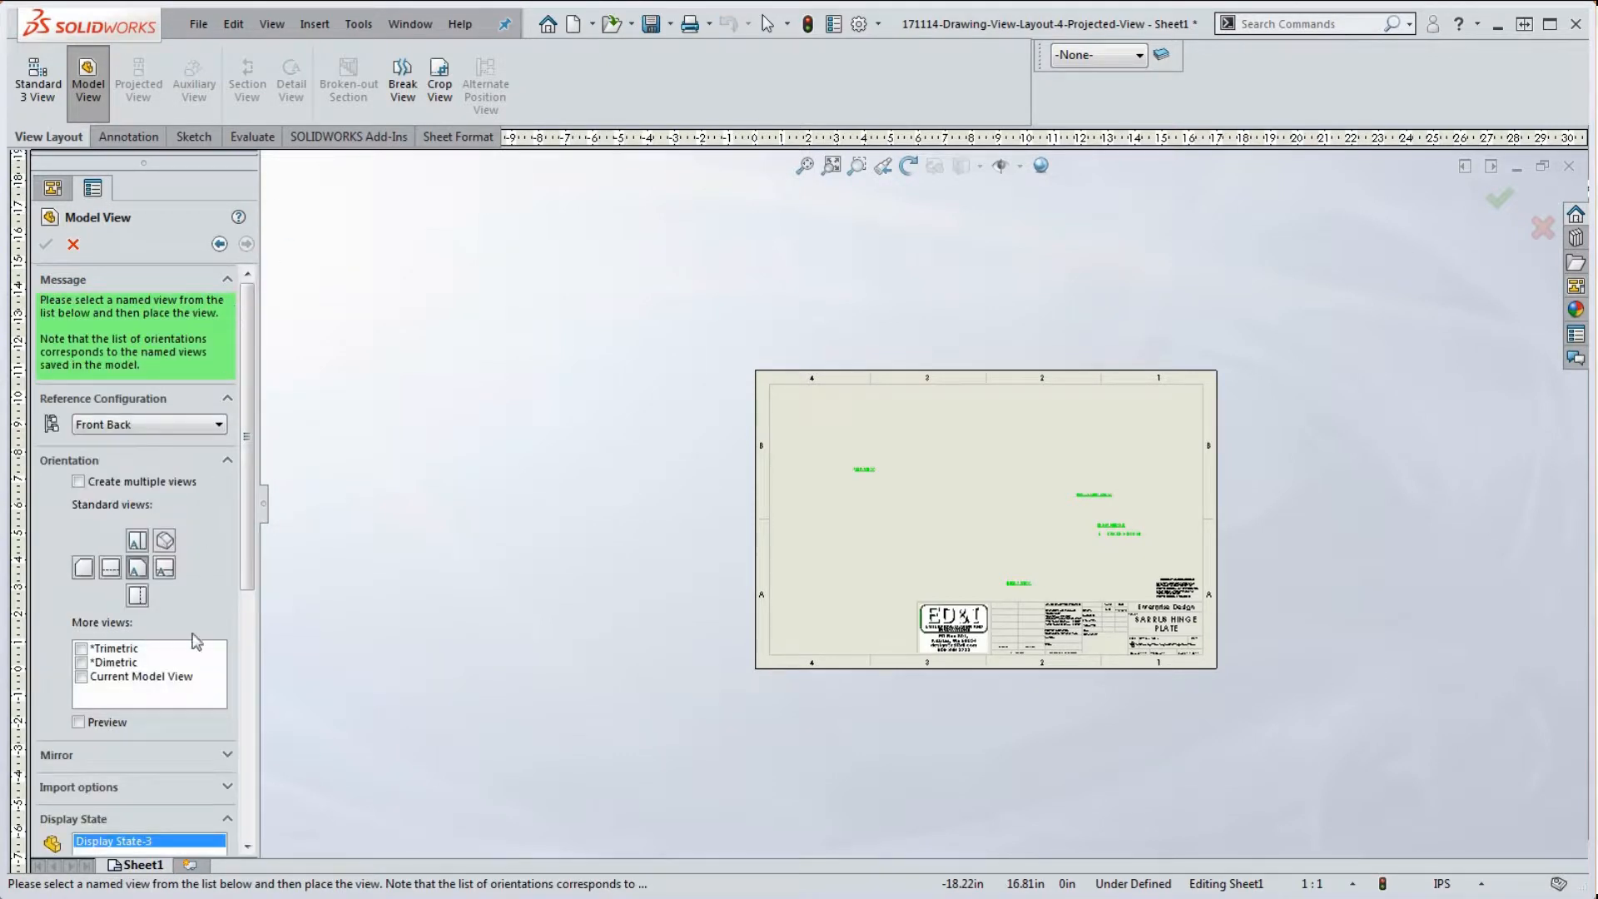
click(152, 427)
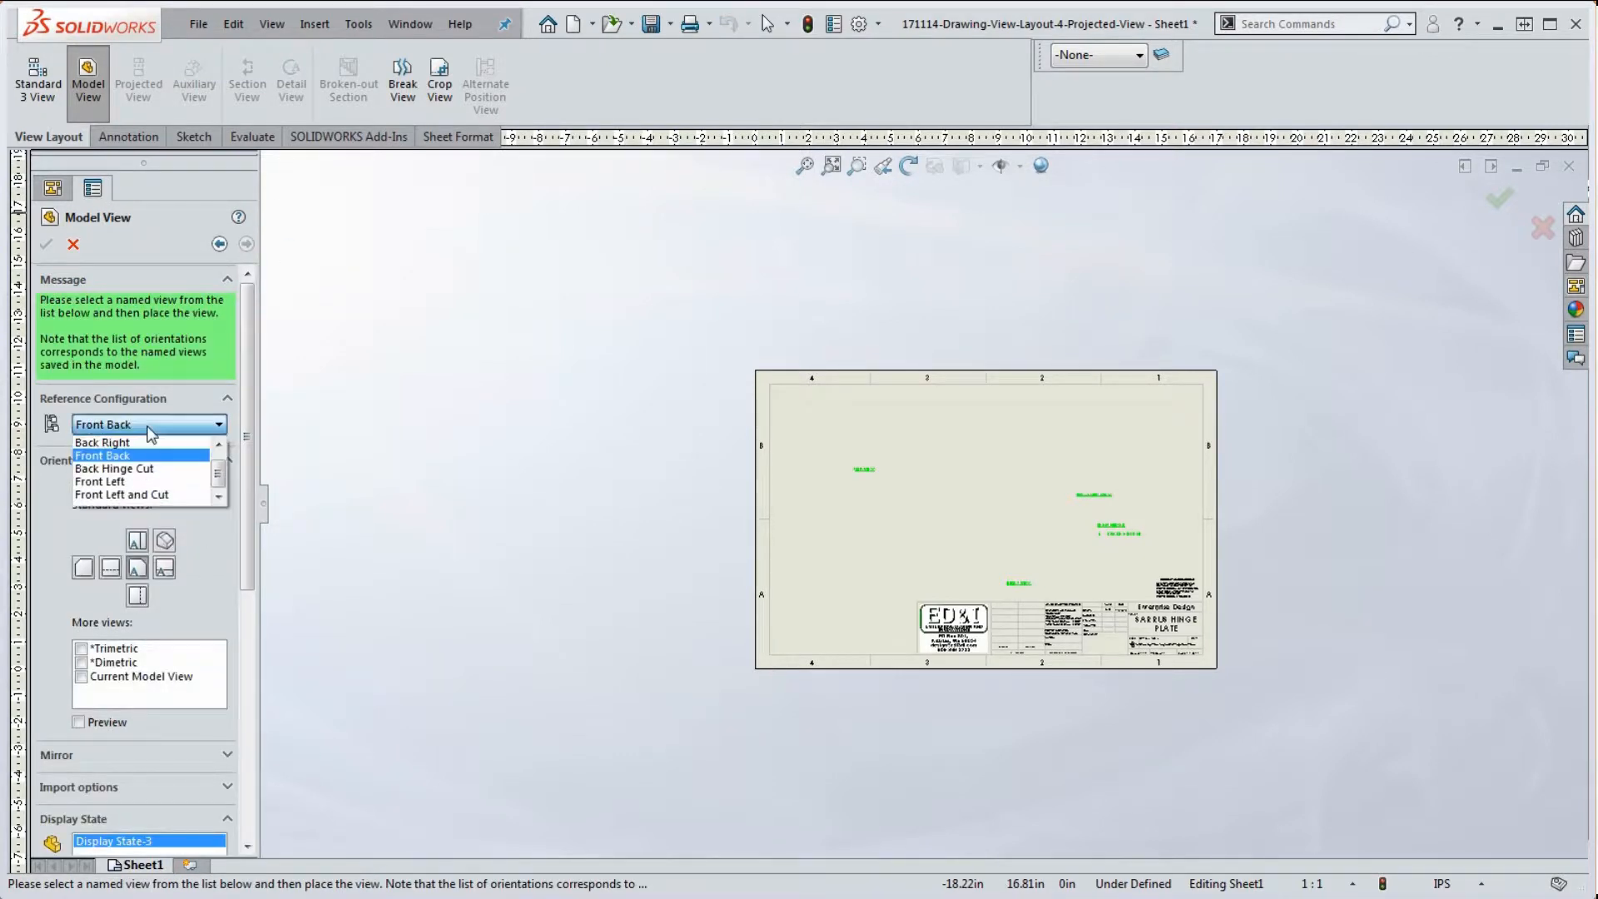
click(163, 495)
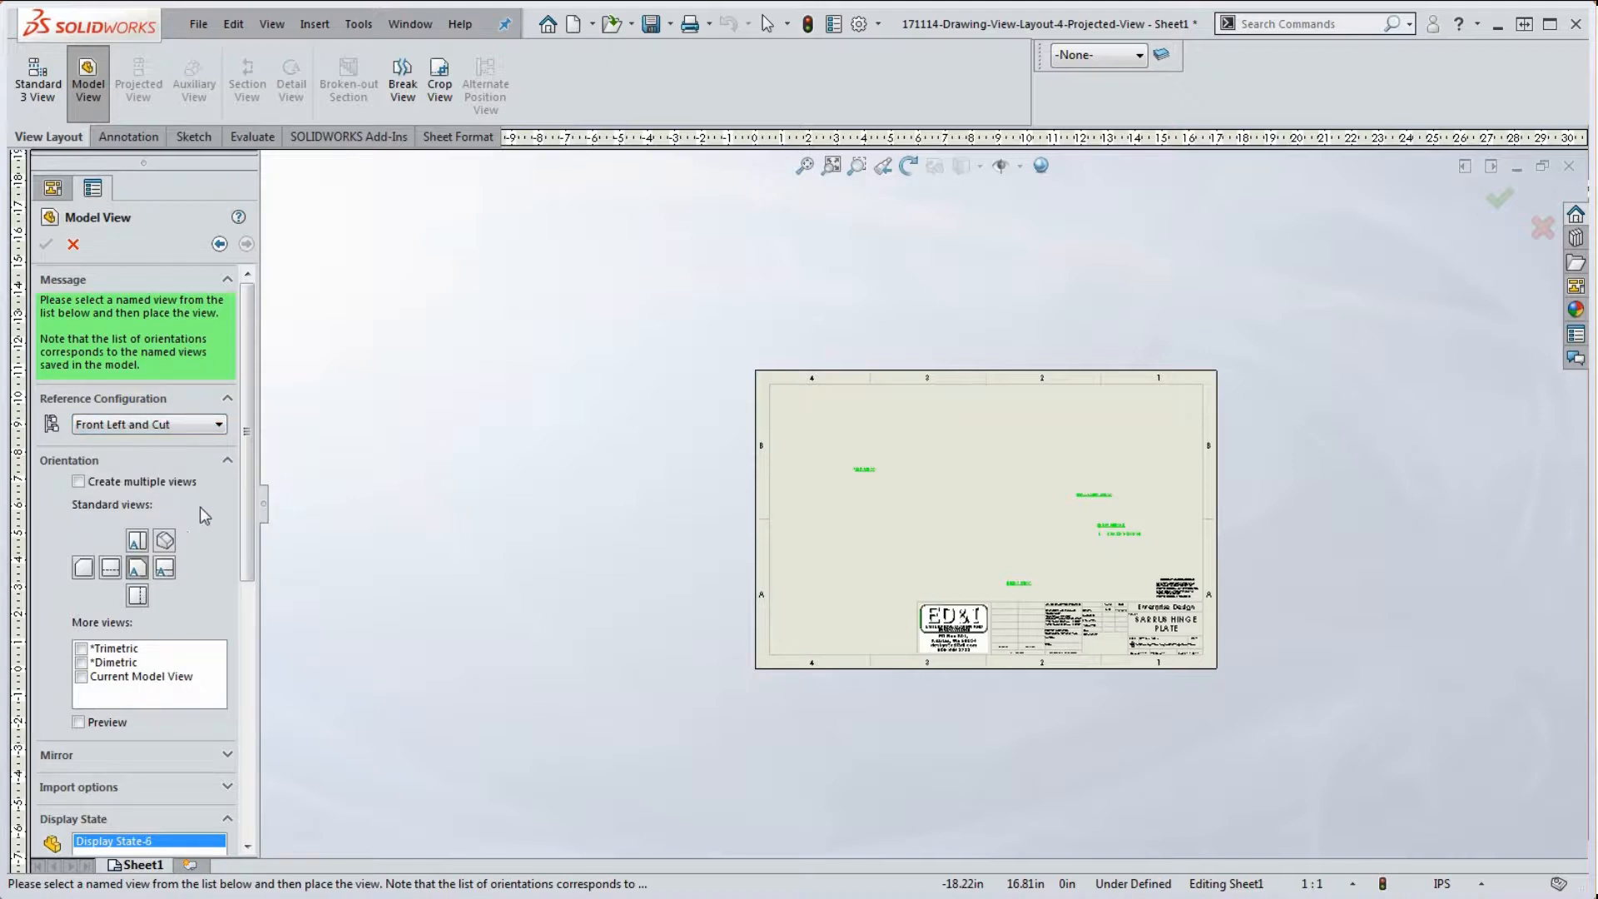
click(889, 545)
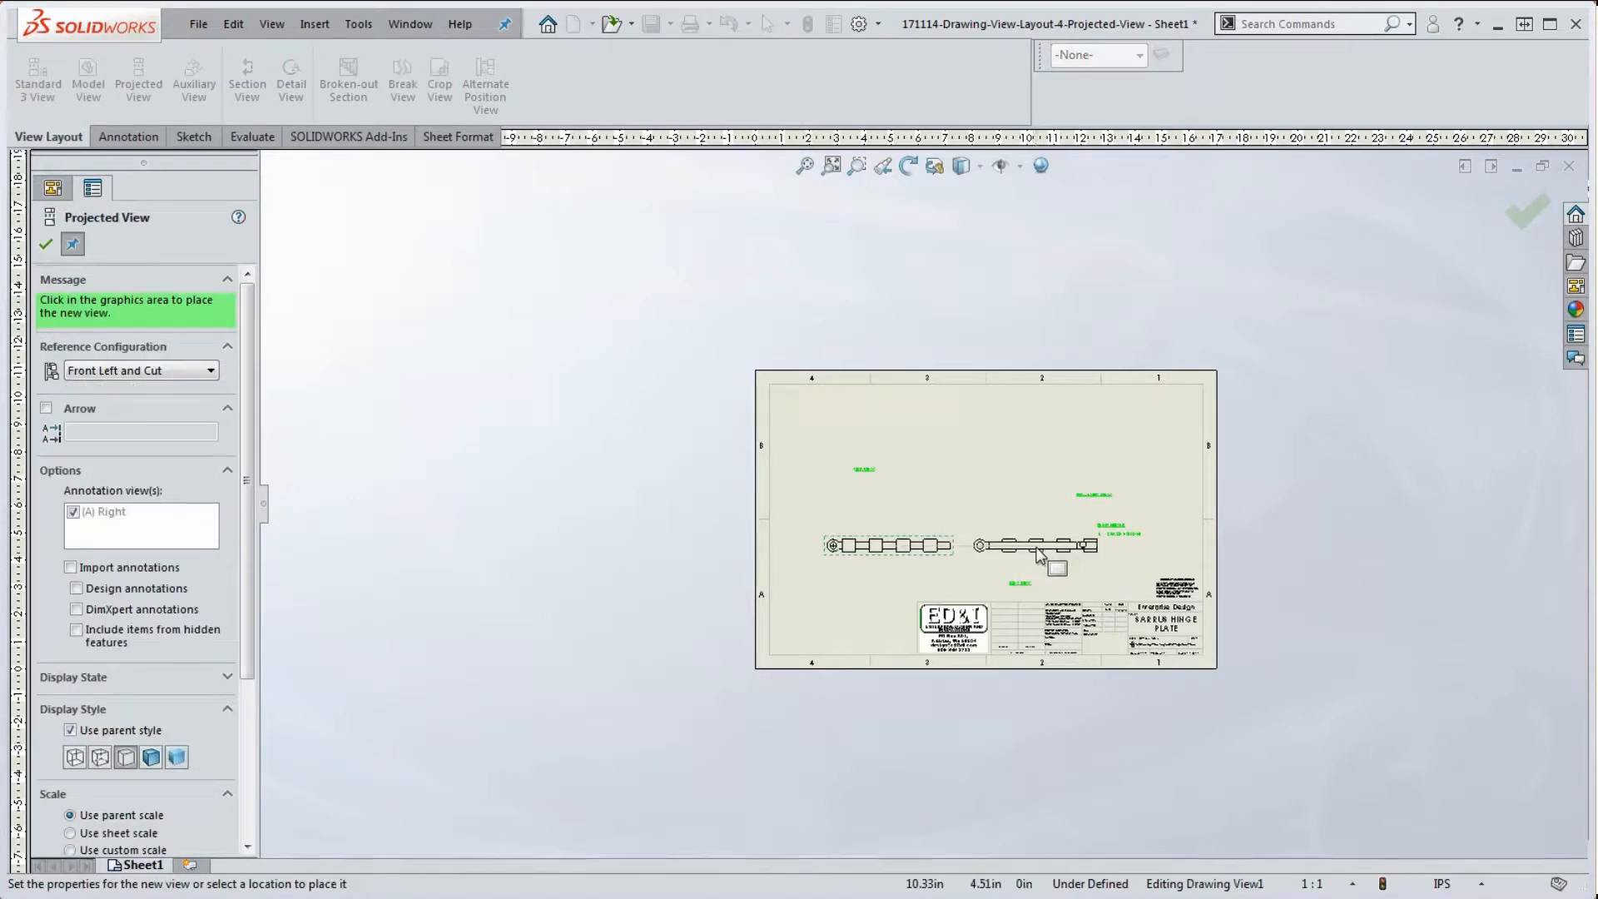
Project the right, top and isometric views from the placed base view and finish the projection
click(1041, 556)
click(891, 445)
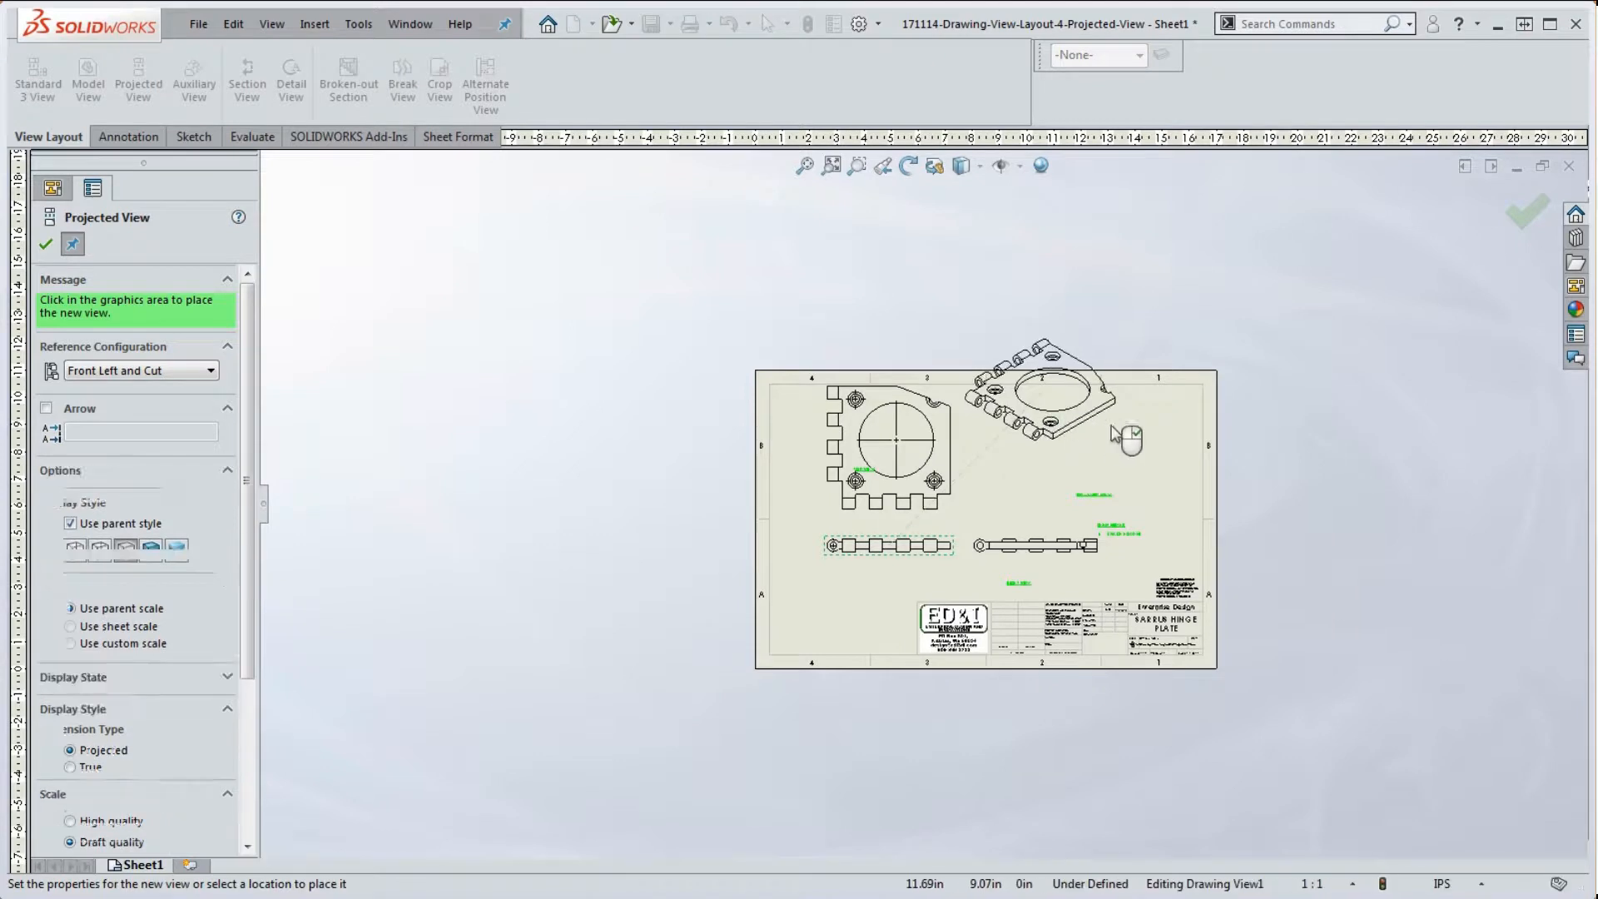
click(1111, 426)
right_click(1029, 518)
Reposition the base, top and isometric views so they fit inside the sheet border and clear of each other
drag(914, 562, 895, 586)
drag(911, 513, 911, 537)
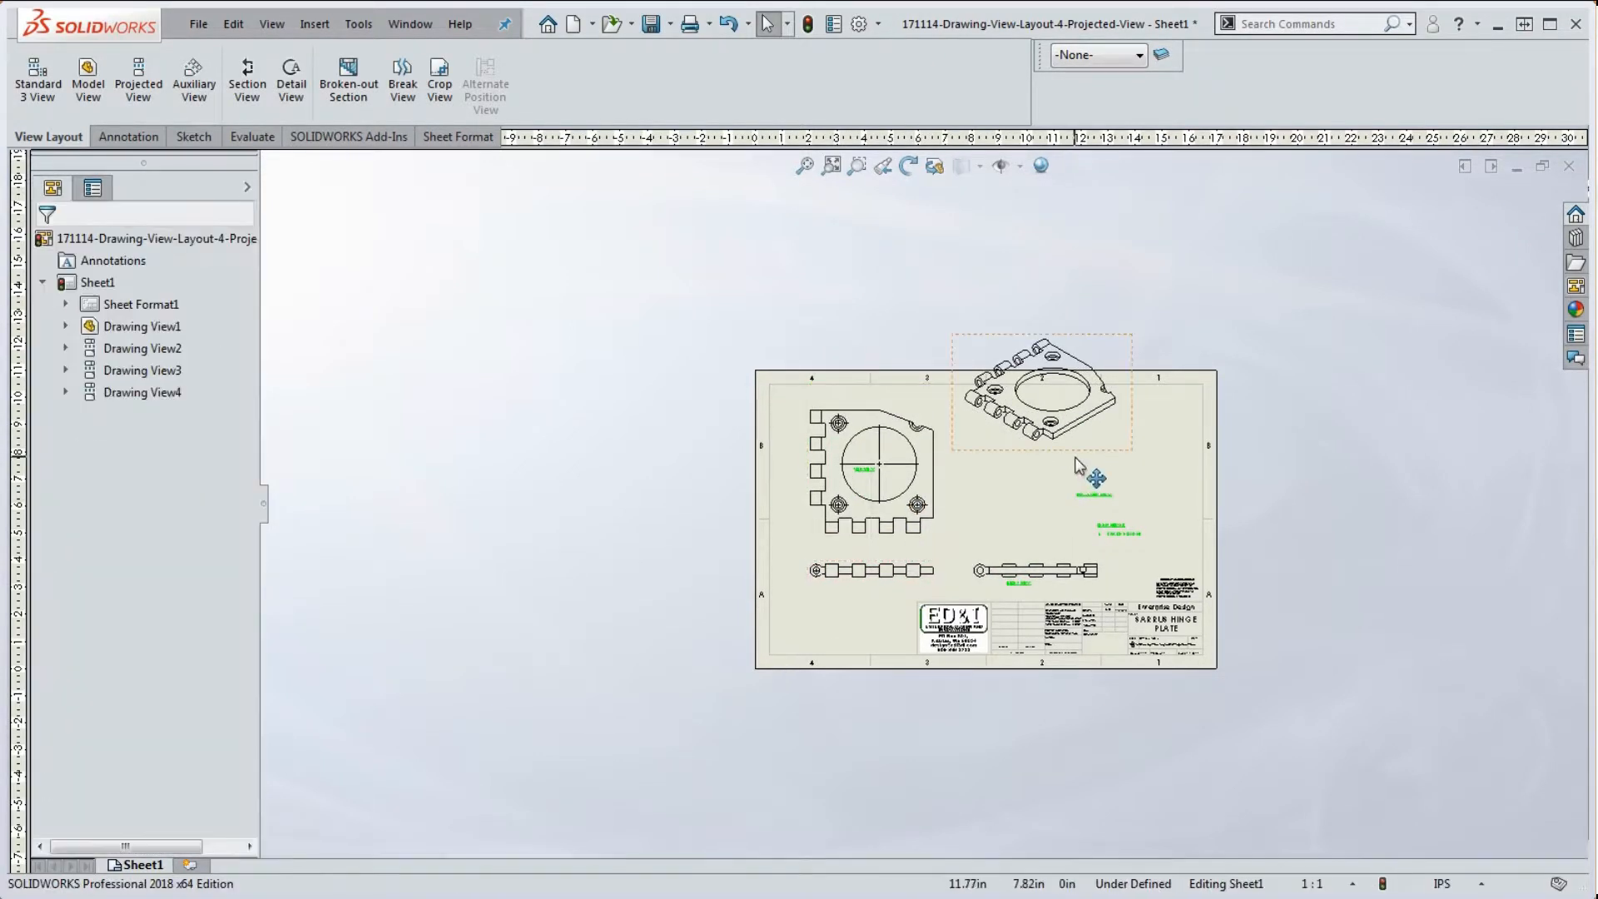
drag(1072, 452, 1095, 512)
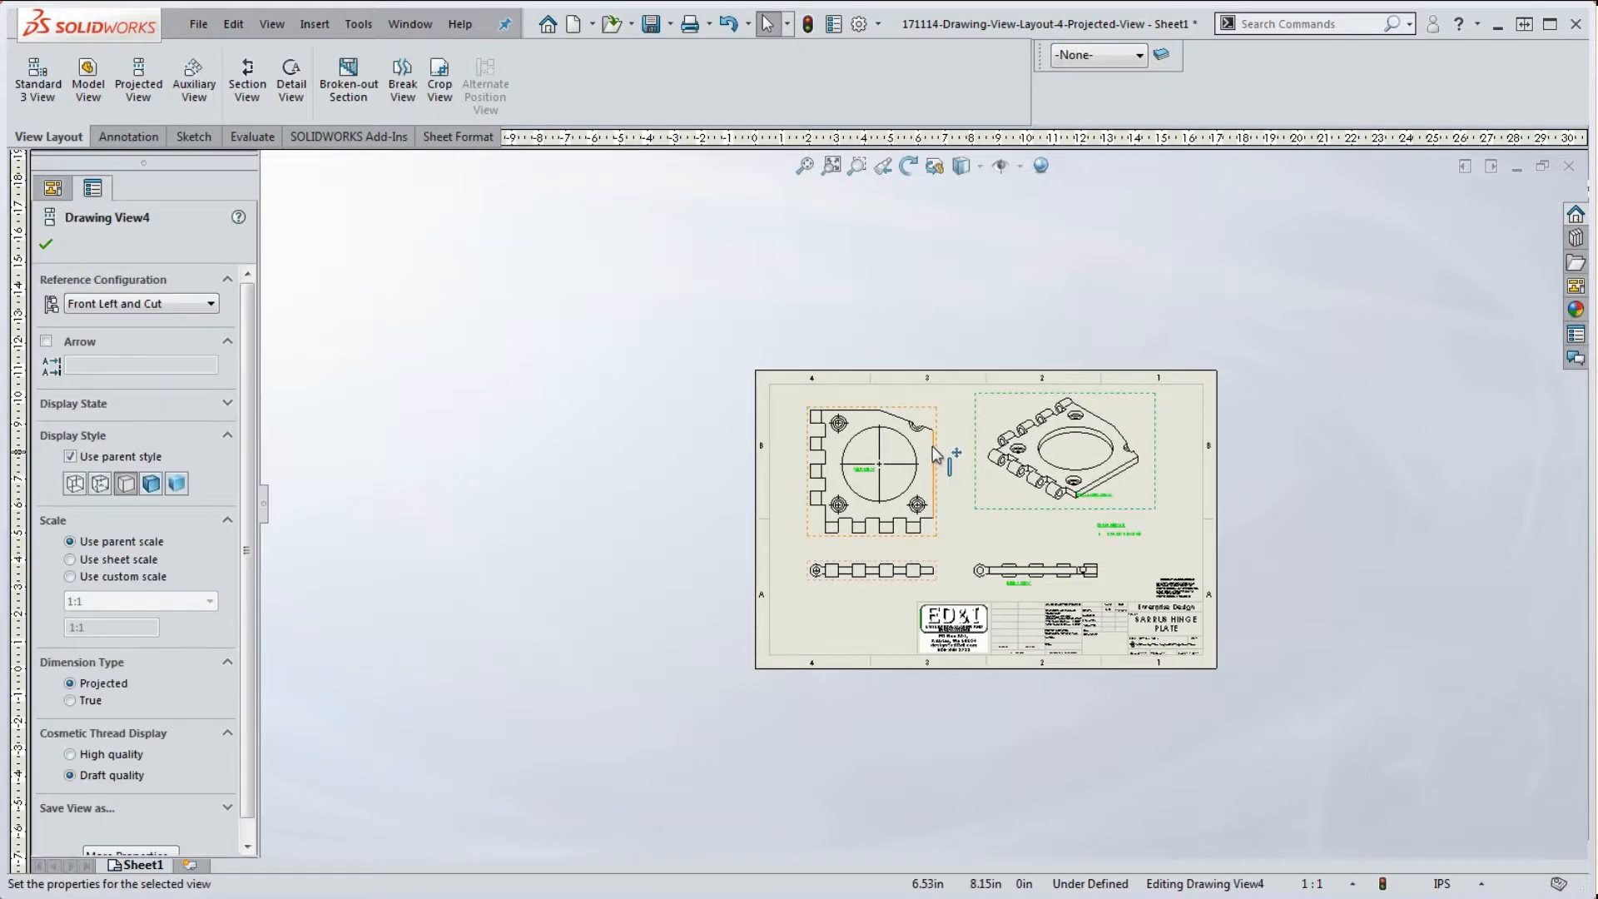
scroll(936, 453, down, 3)
key(Escape)
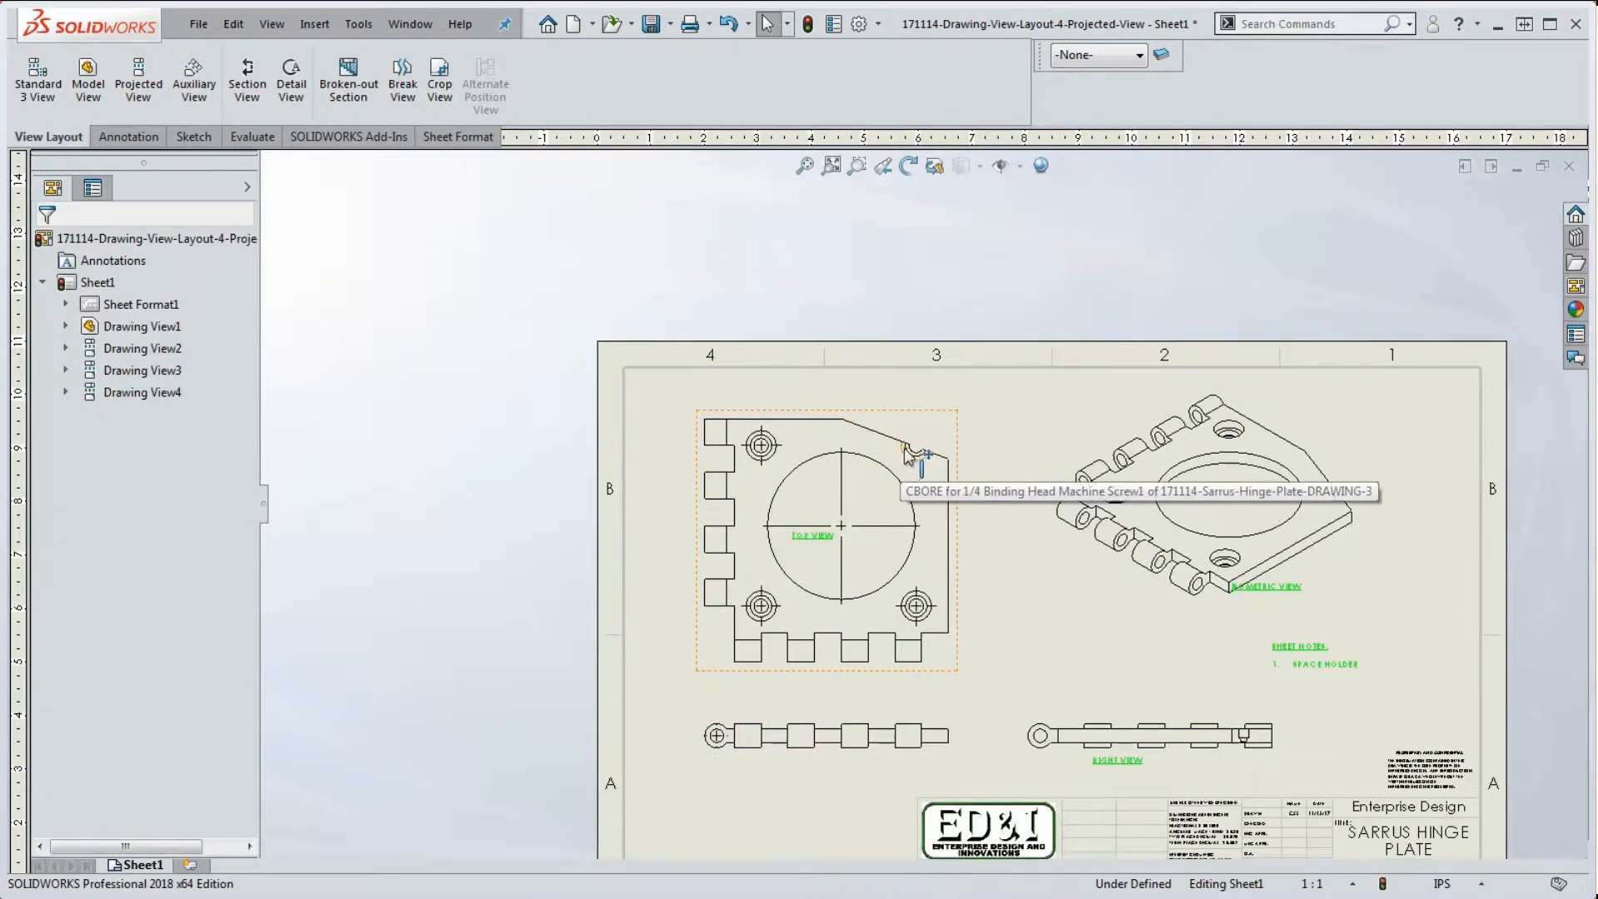
Create an auxiliary view from the angled edge of the top view and place it above the sheet
click(194, 92)
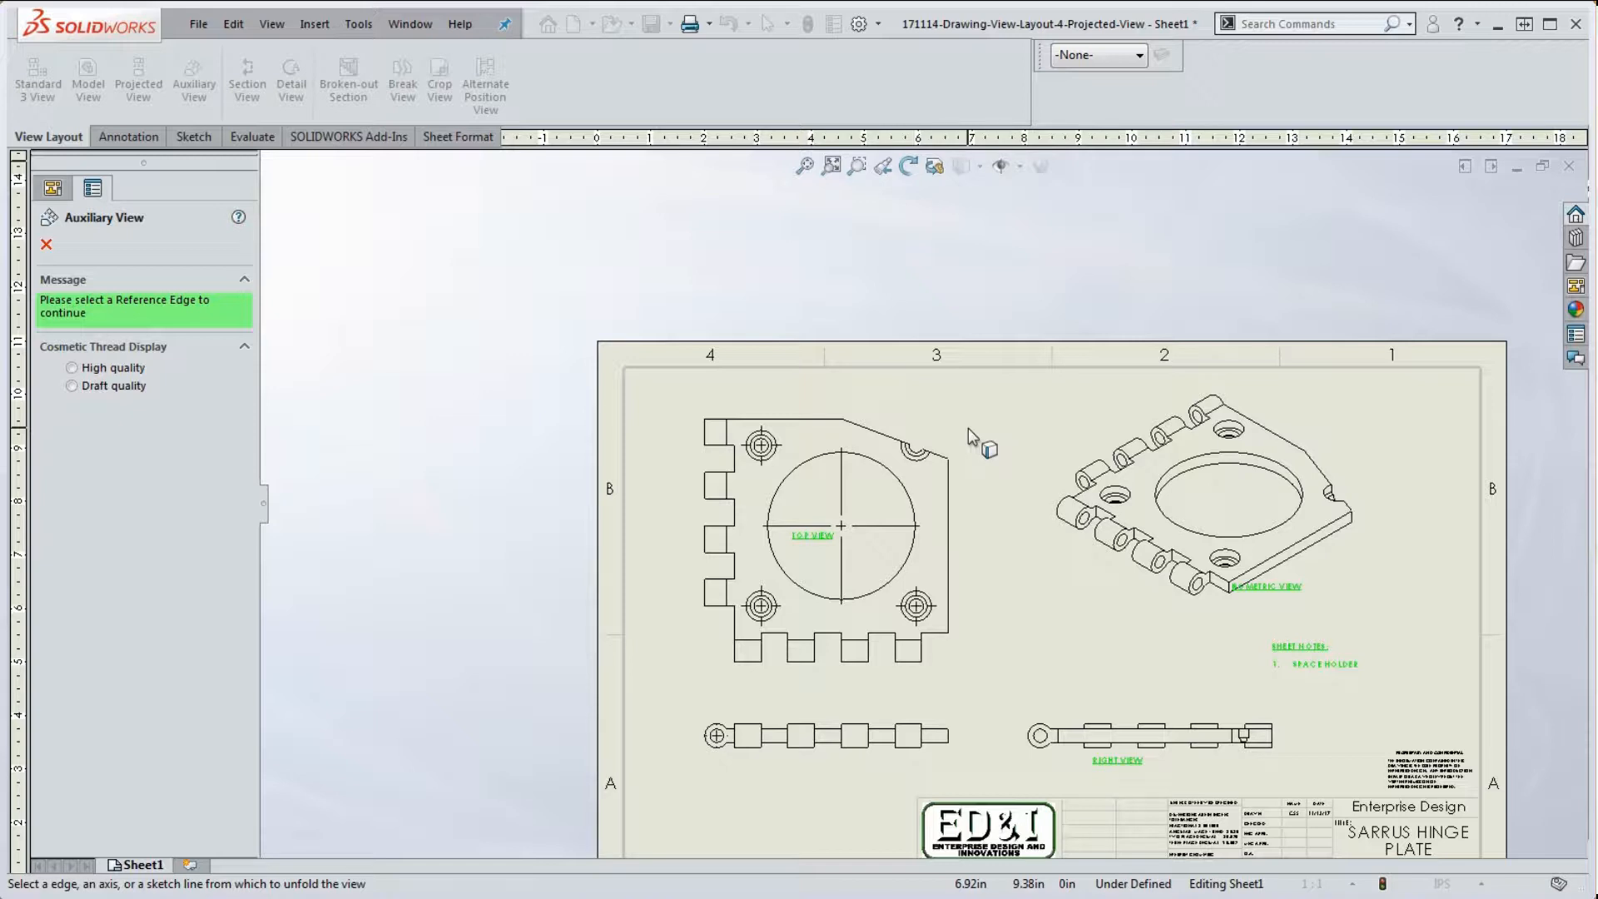
click(879, 434)
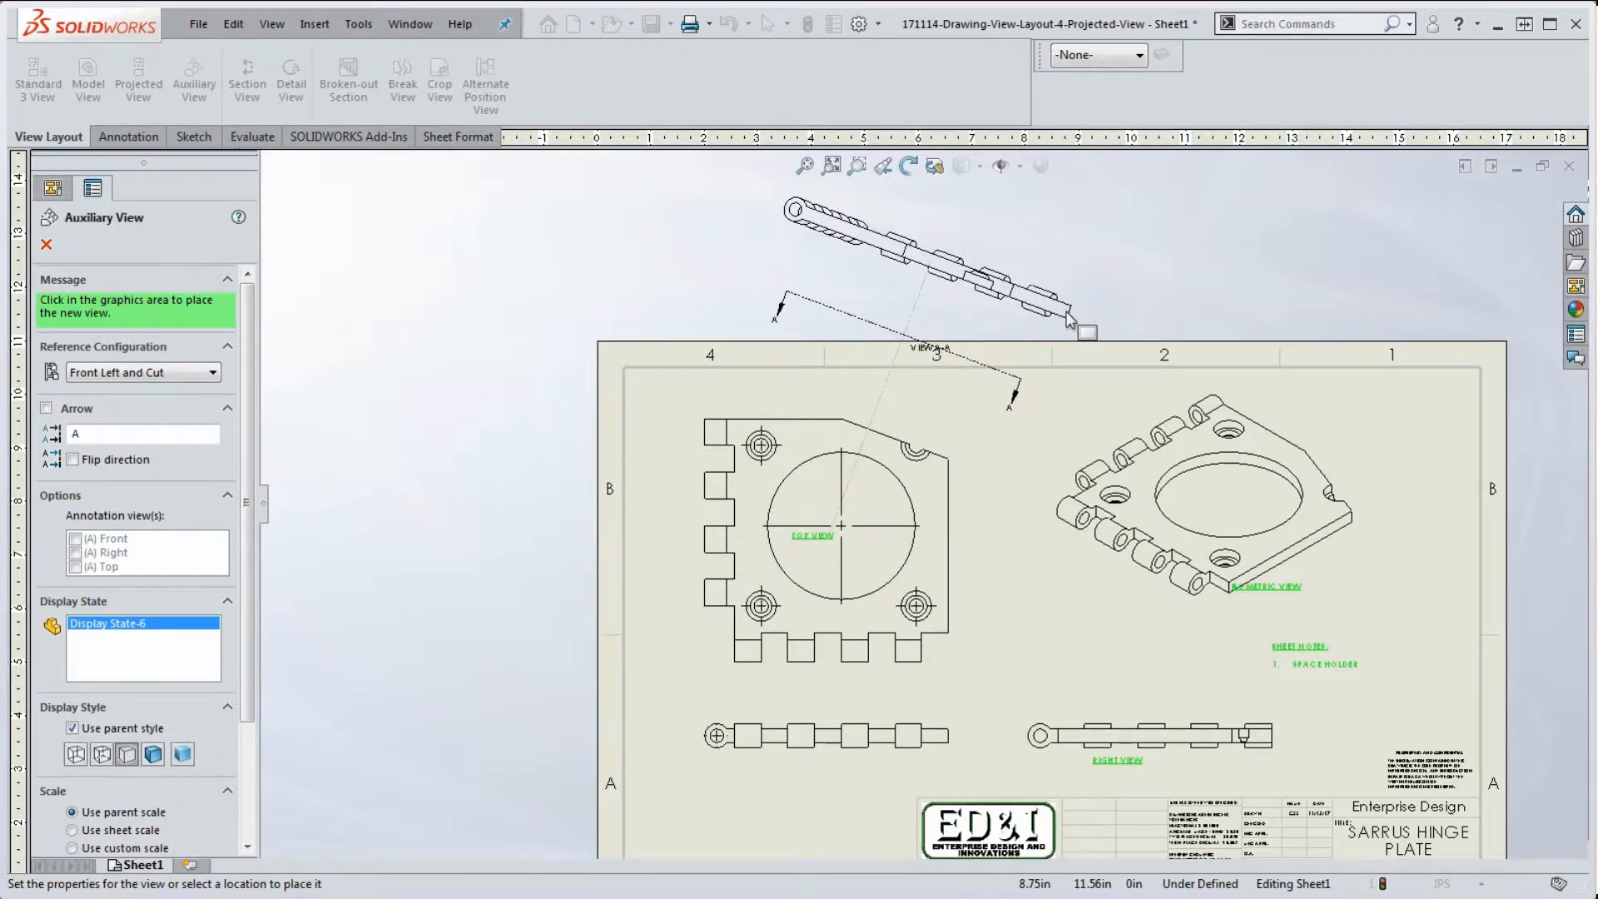
click(1051, 317)
key(Escape)
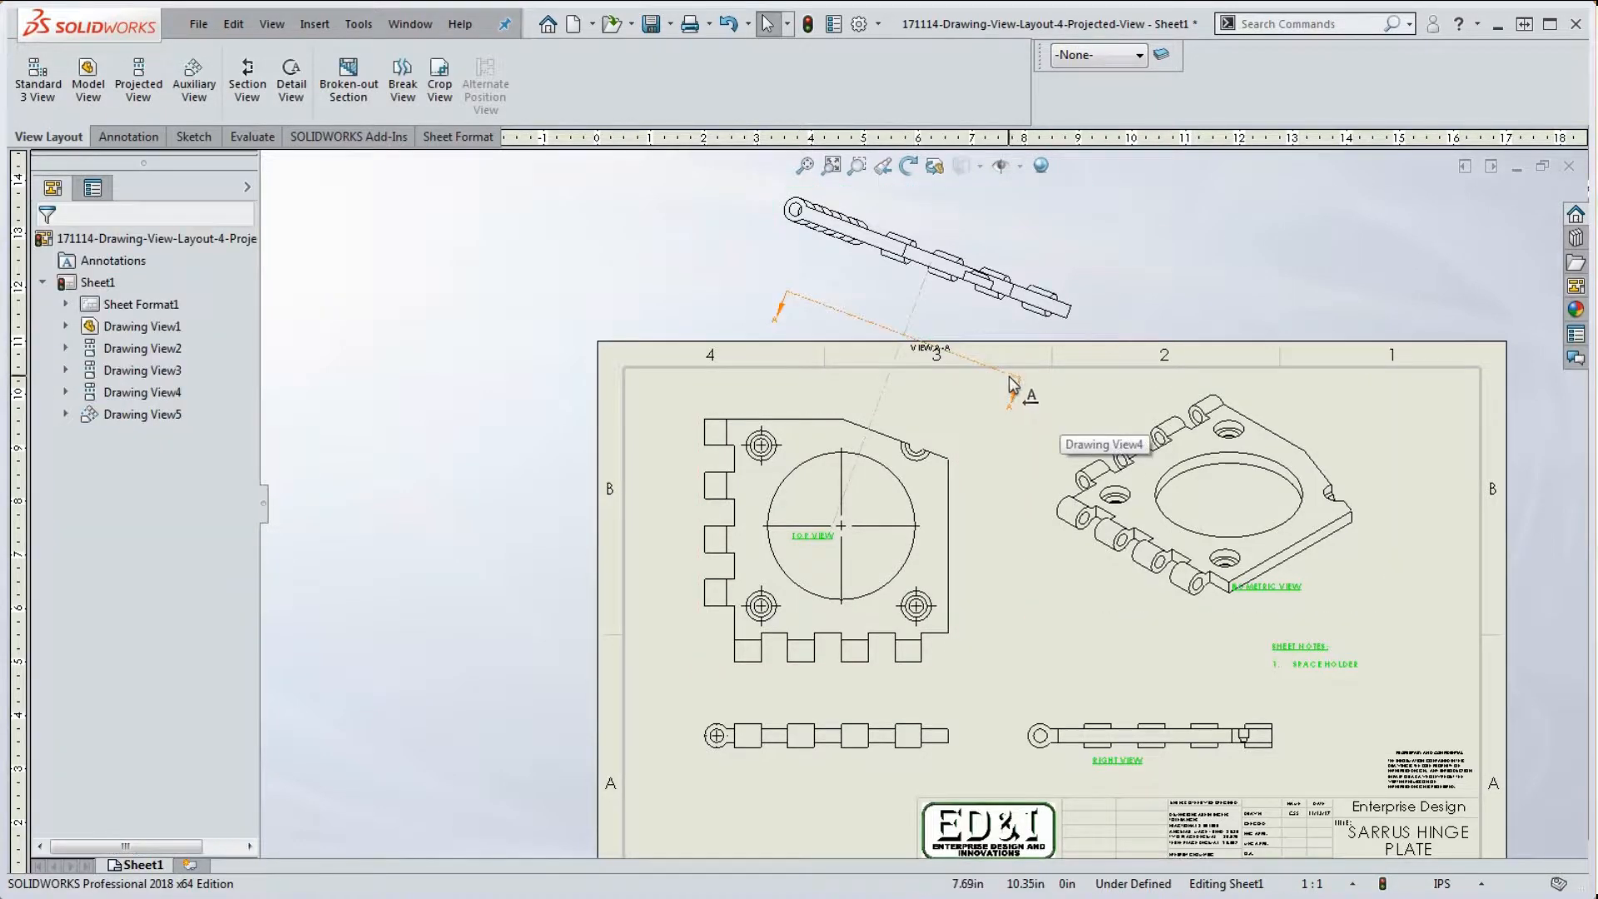
Move the A-A view arrow line close to the plate's angled edge and shorten it from both ends
drag(1009, 381, 1022, 476)
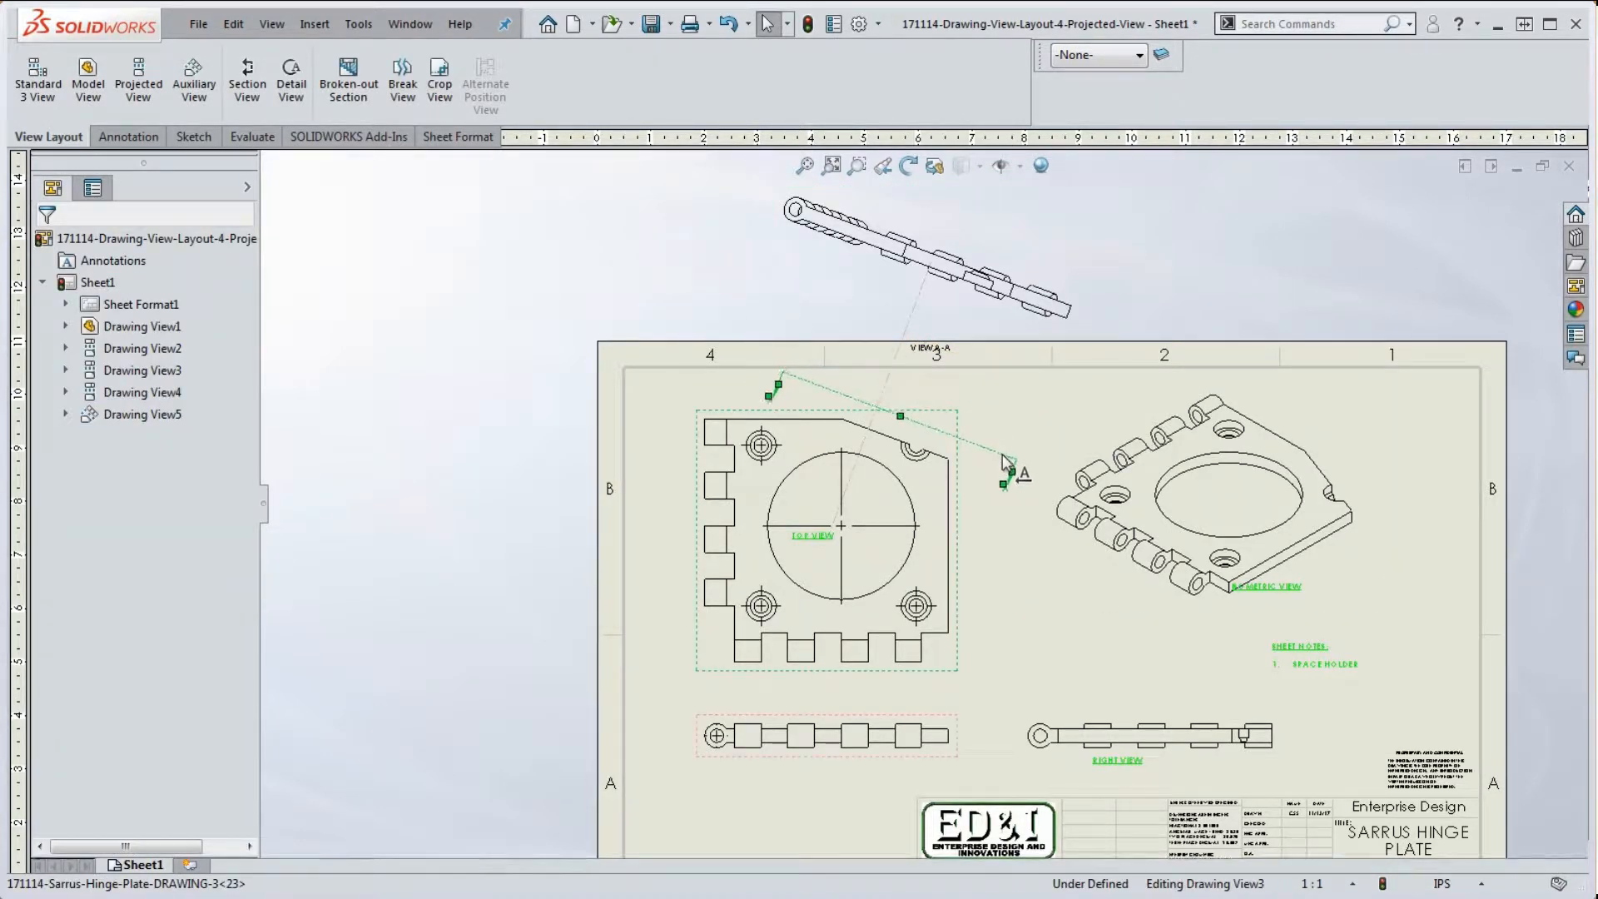
scroll(1022, 477, down, 4)
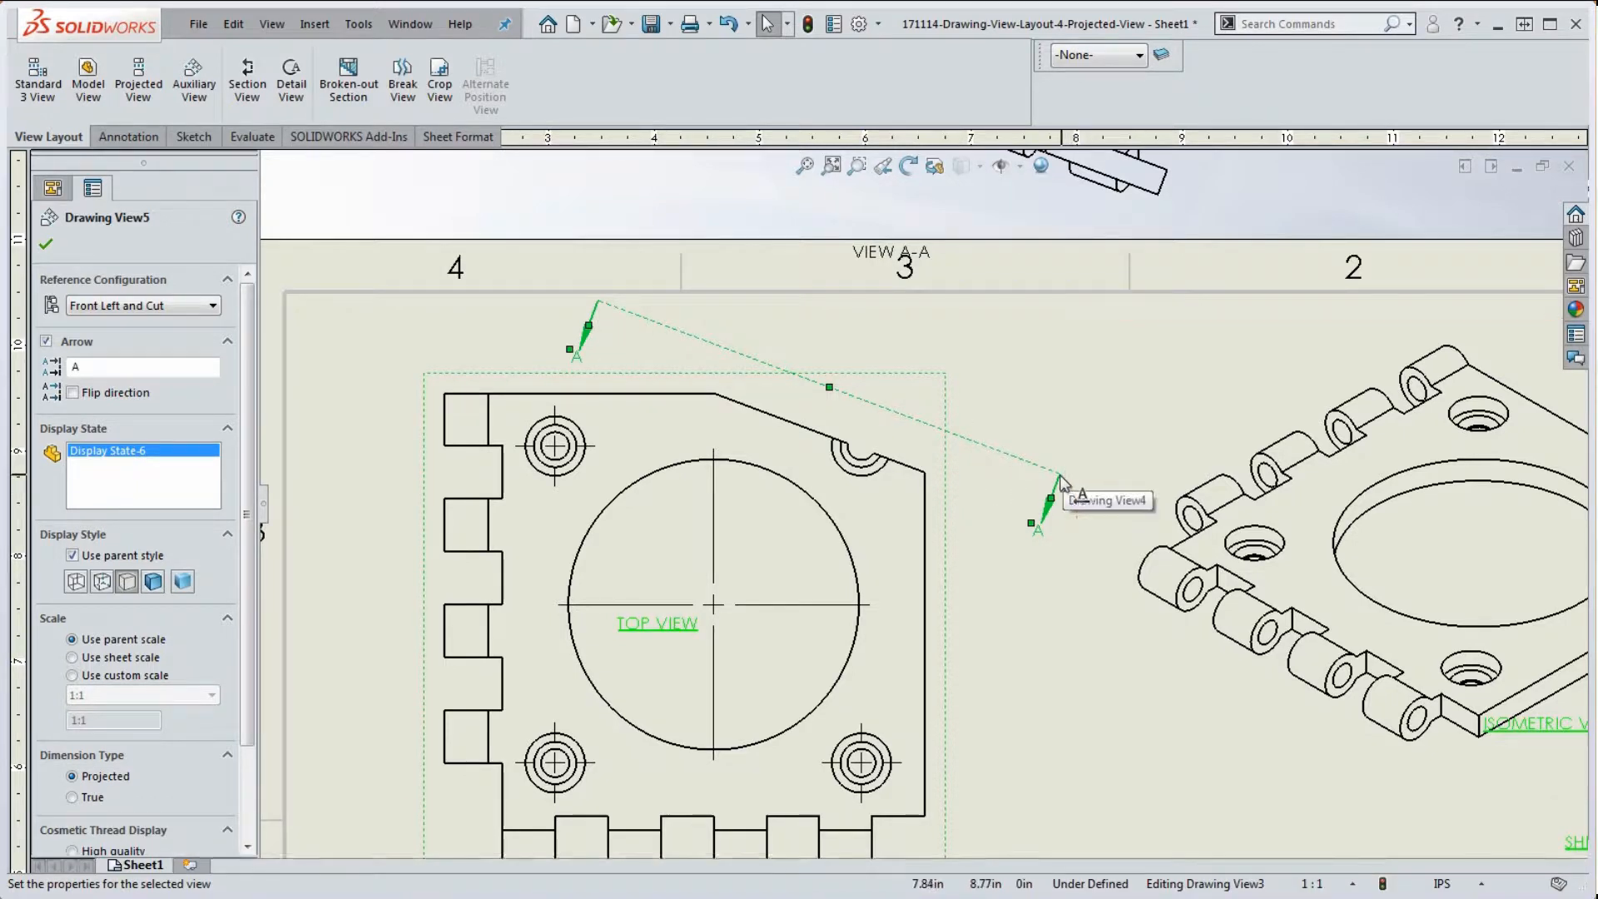
drag(1061, 483, 979, 446)
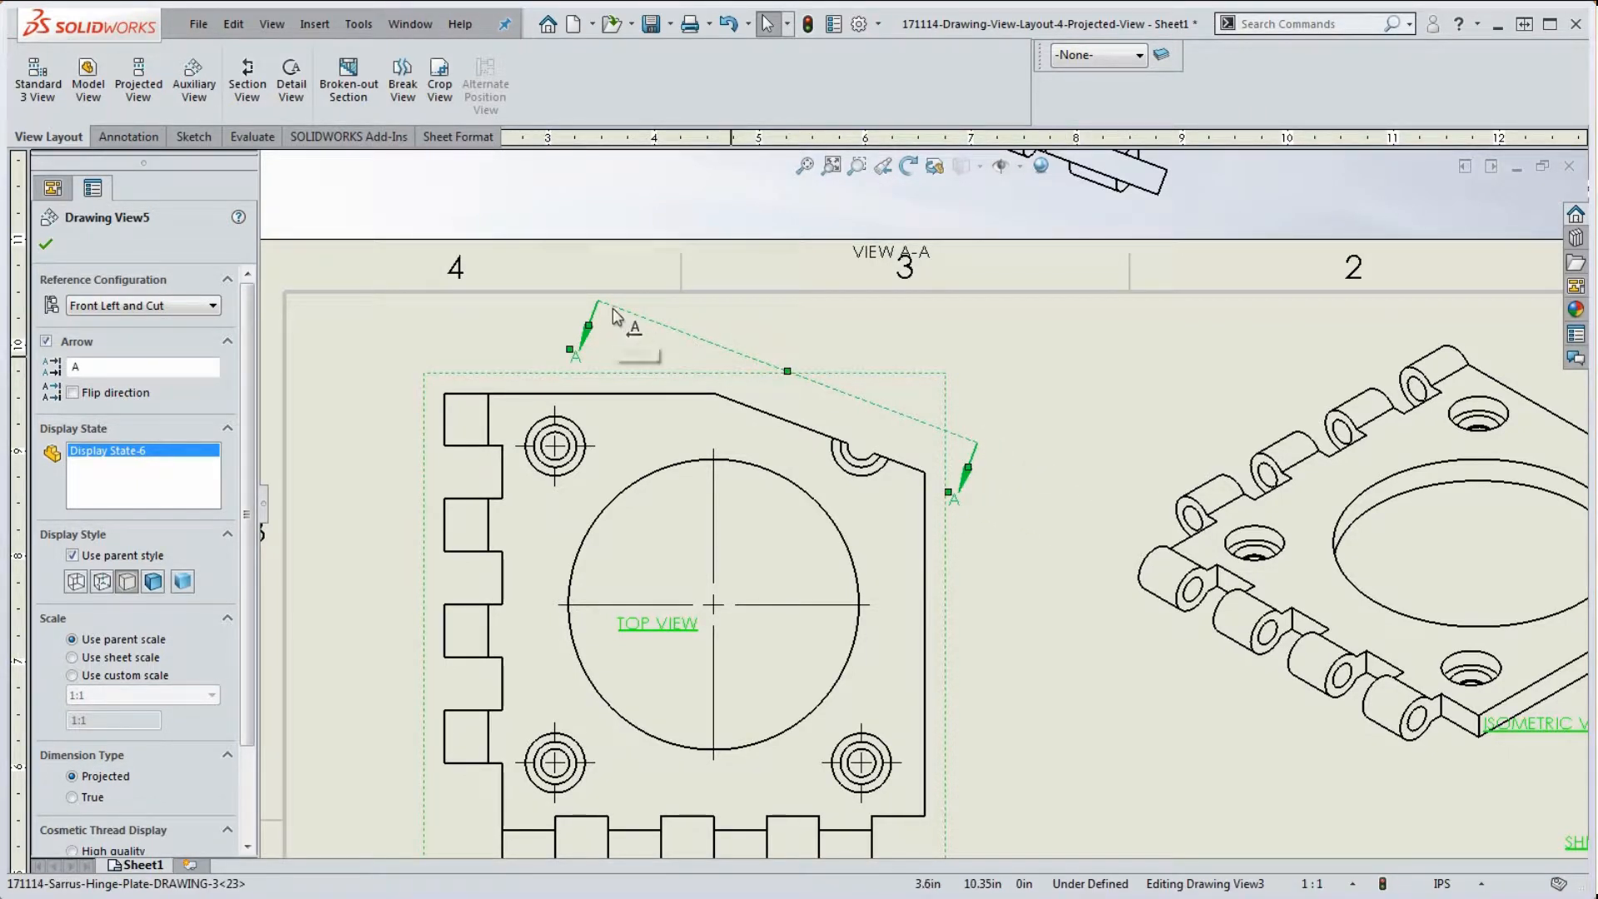
drag(614, 315, 963, 491)
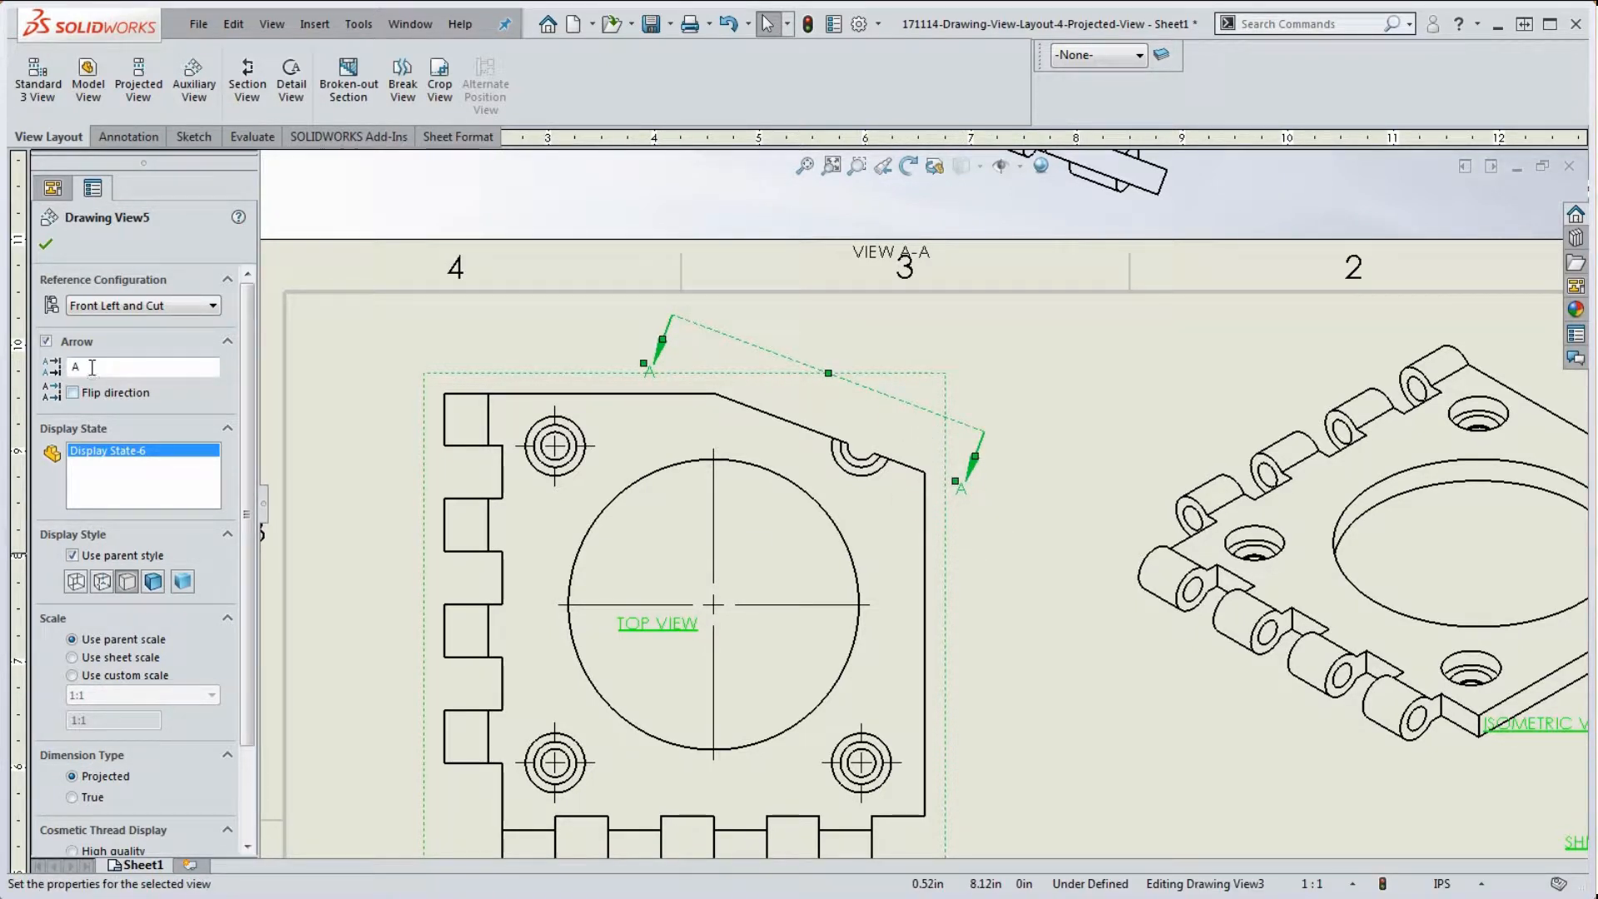
scroll(453, 446, up, 5)
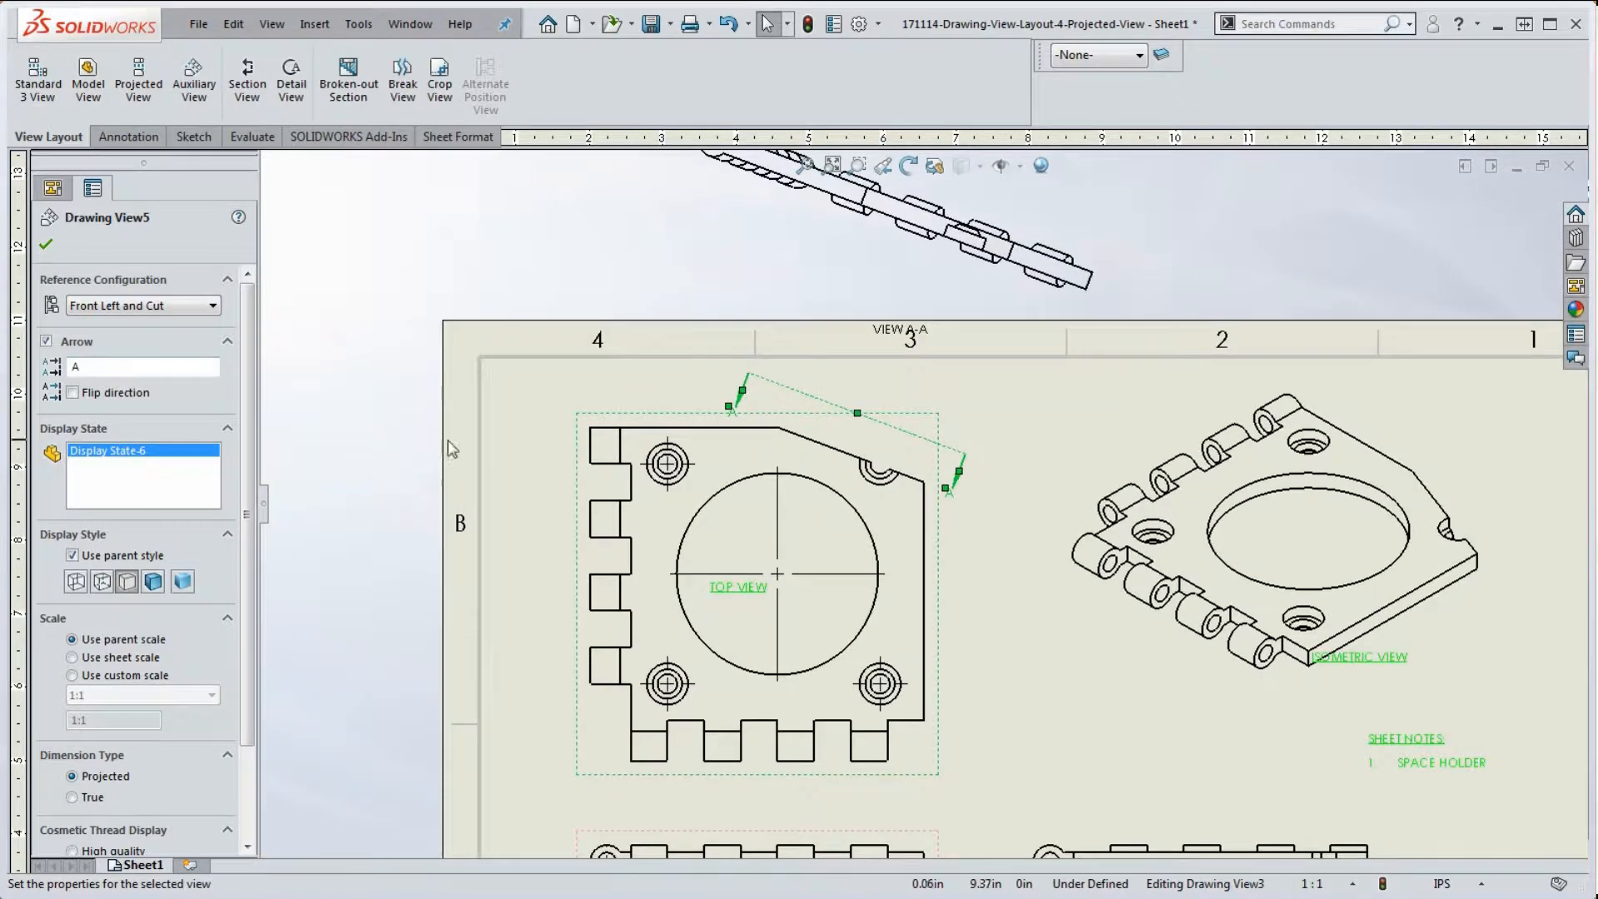
Shift the auxiliary view farther above the sheet and break its alignment with the top view
click(1093, 300)
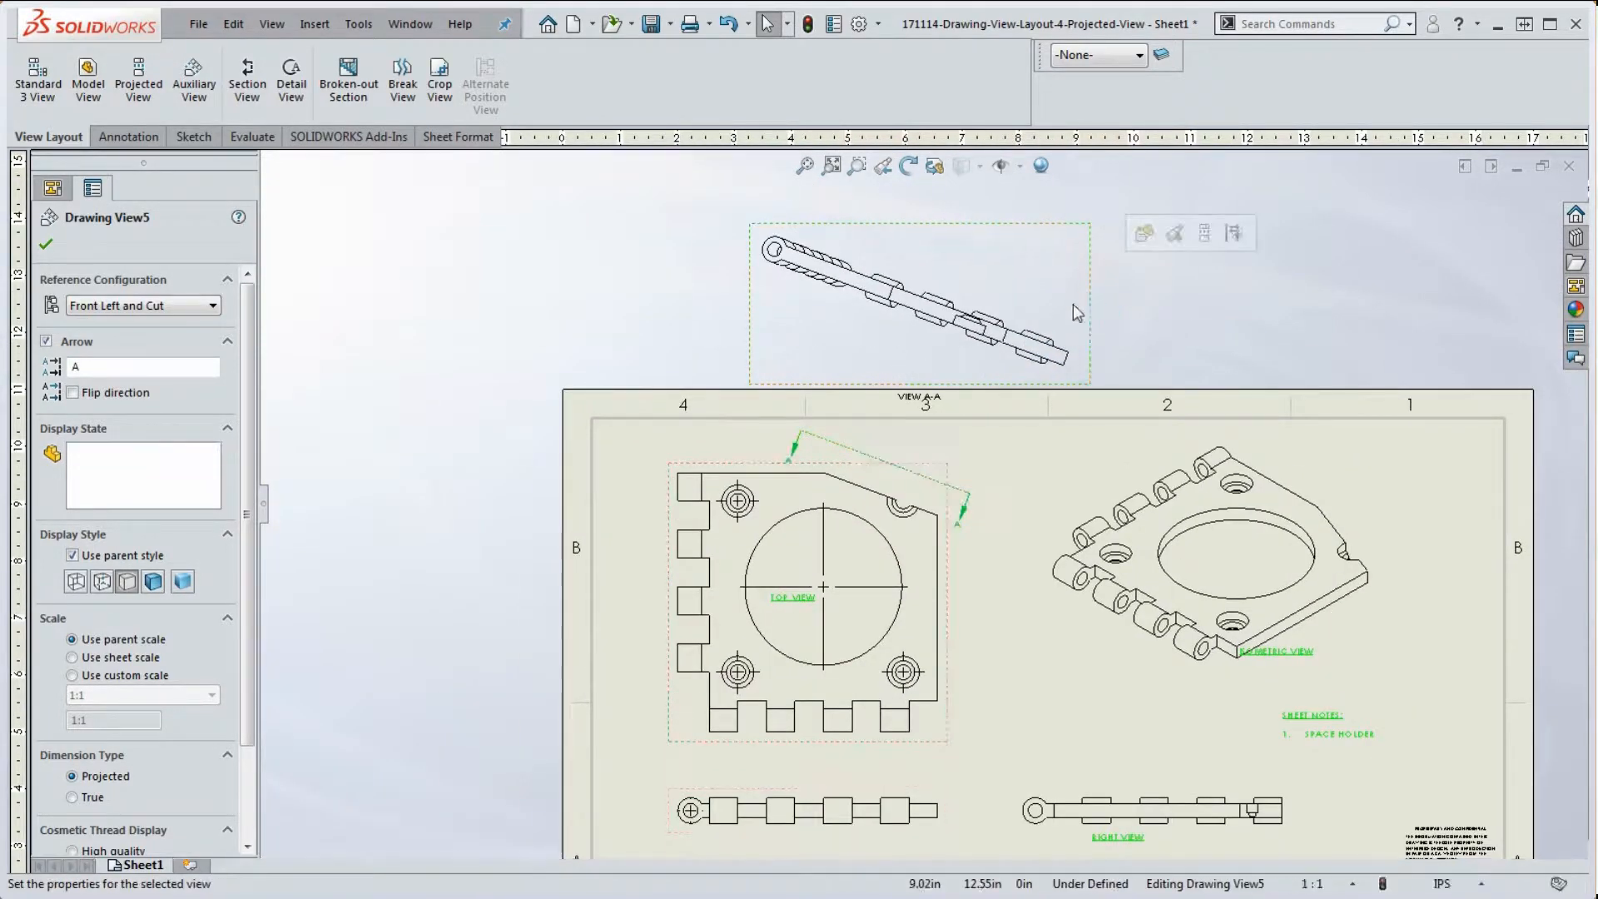
drag(1088, 336, 1142, 307)
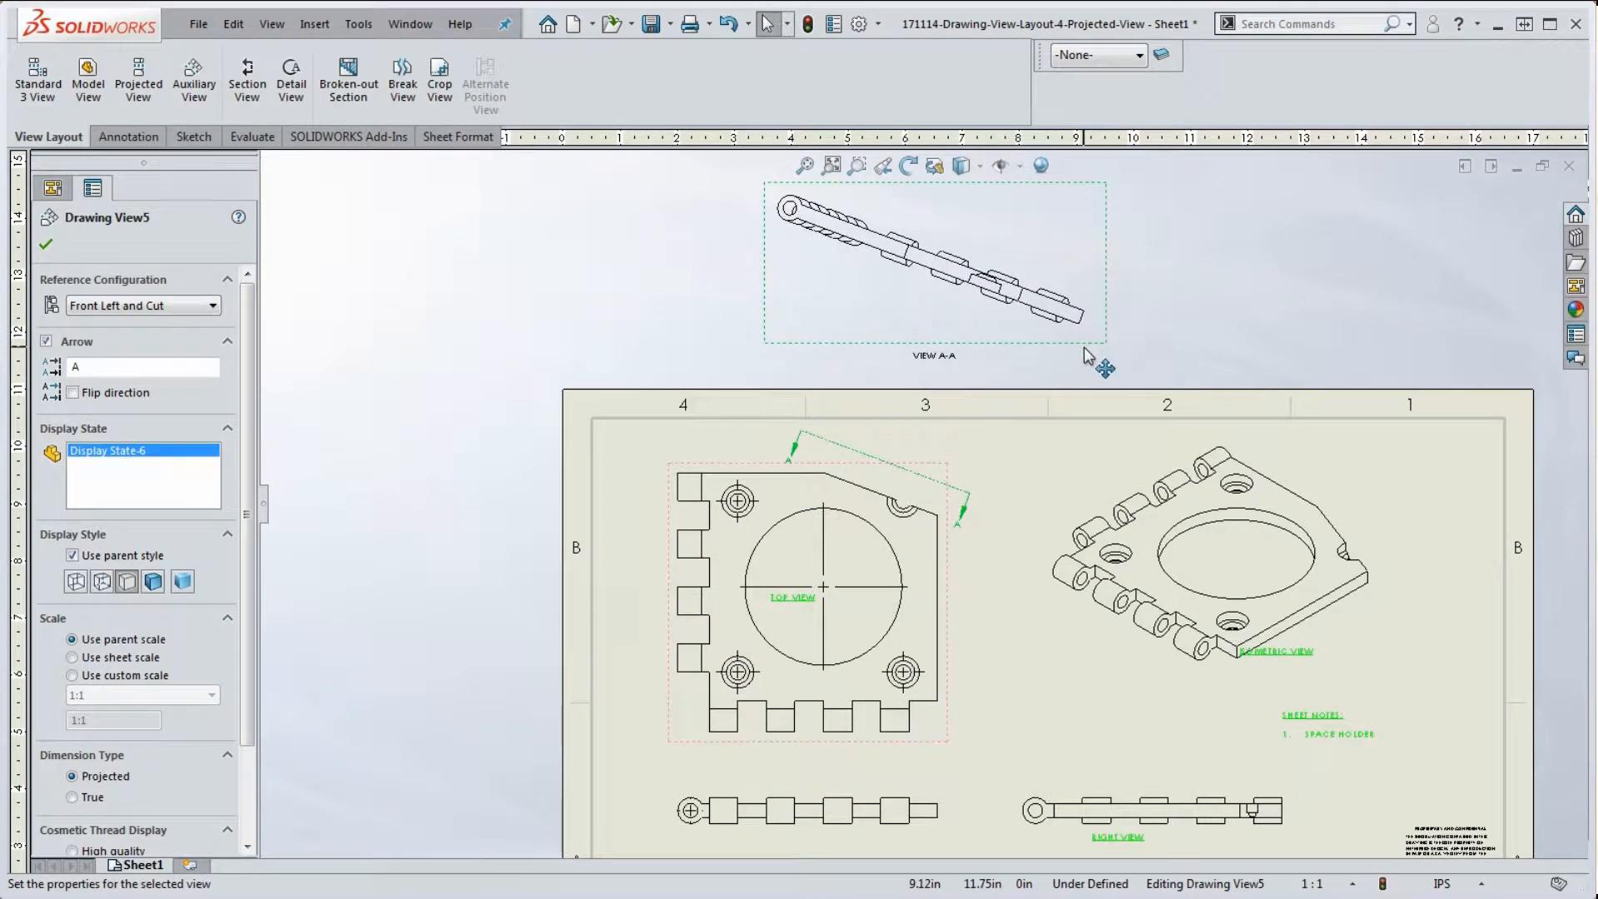
right_click(1009, 340)
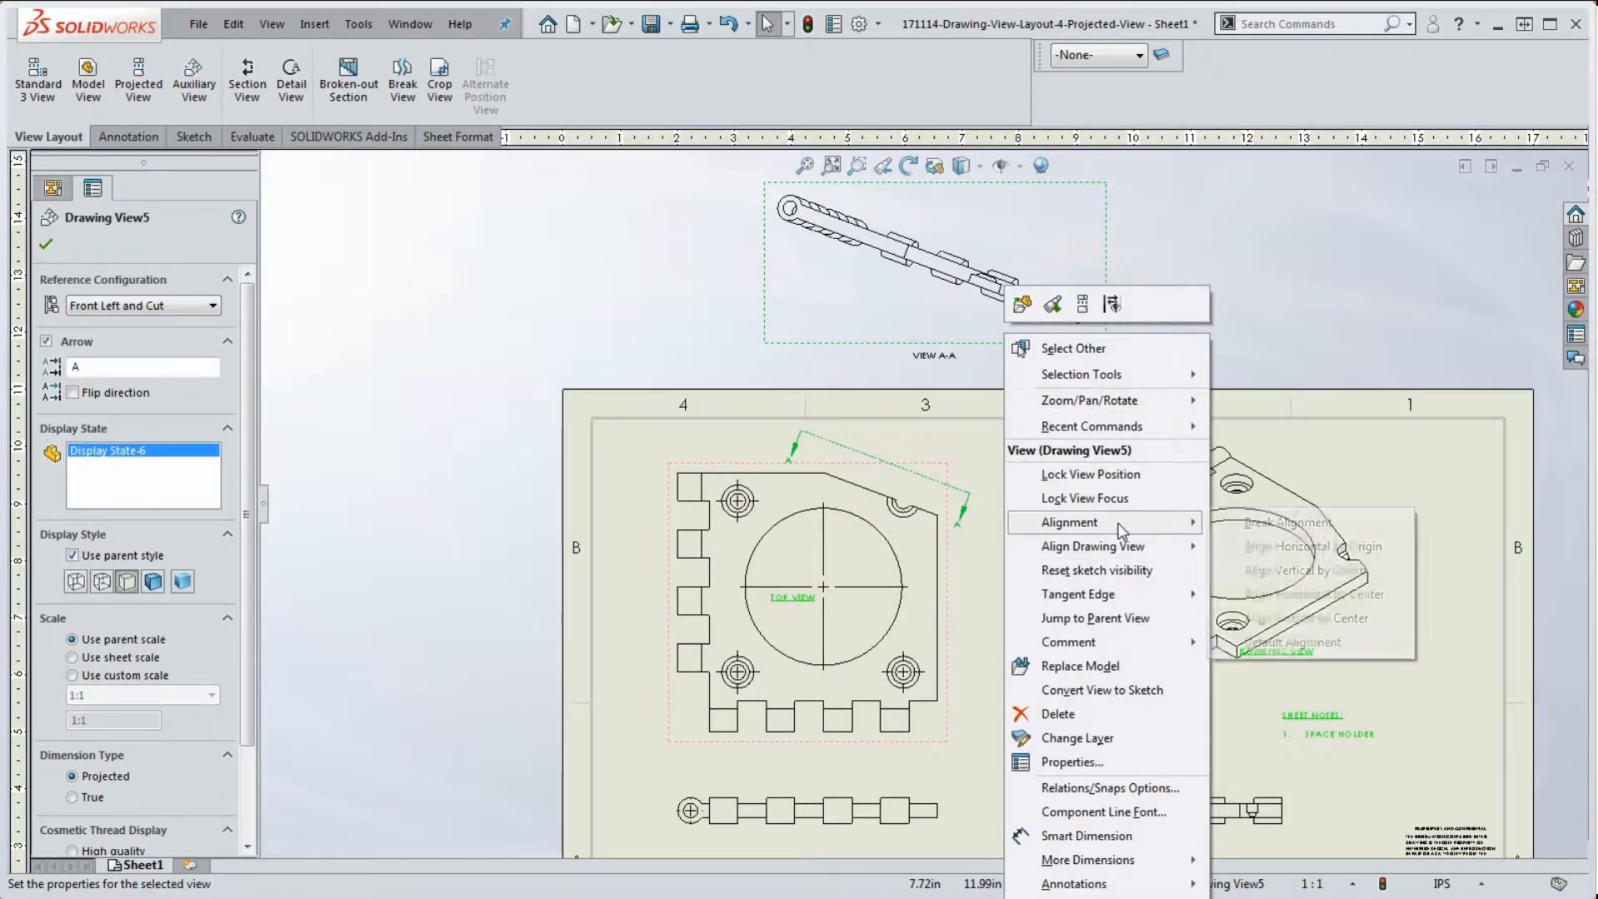
mouse_move(1122, 524)
click(1263, 524)
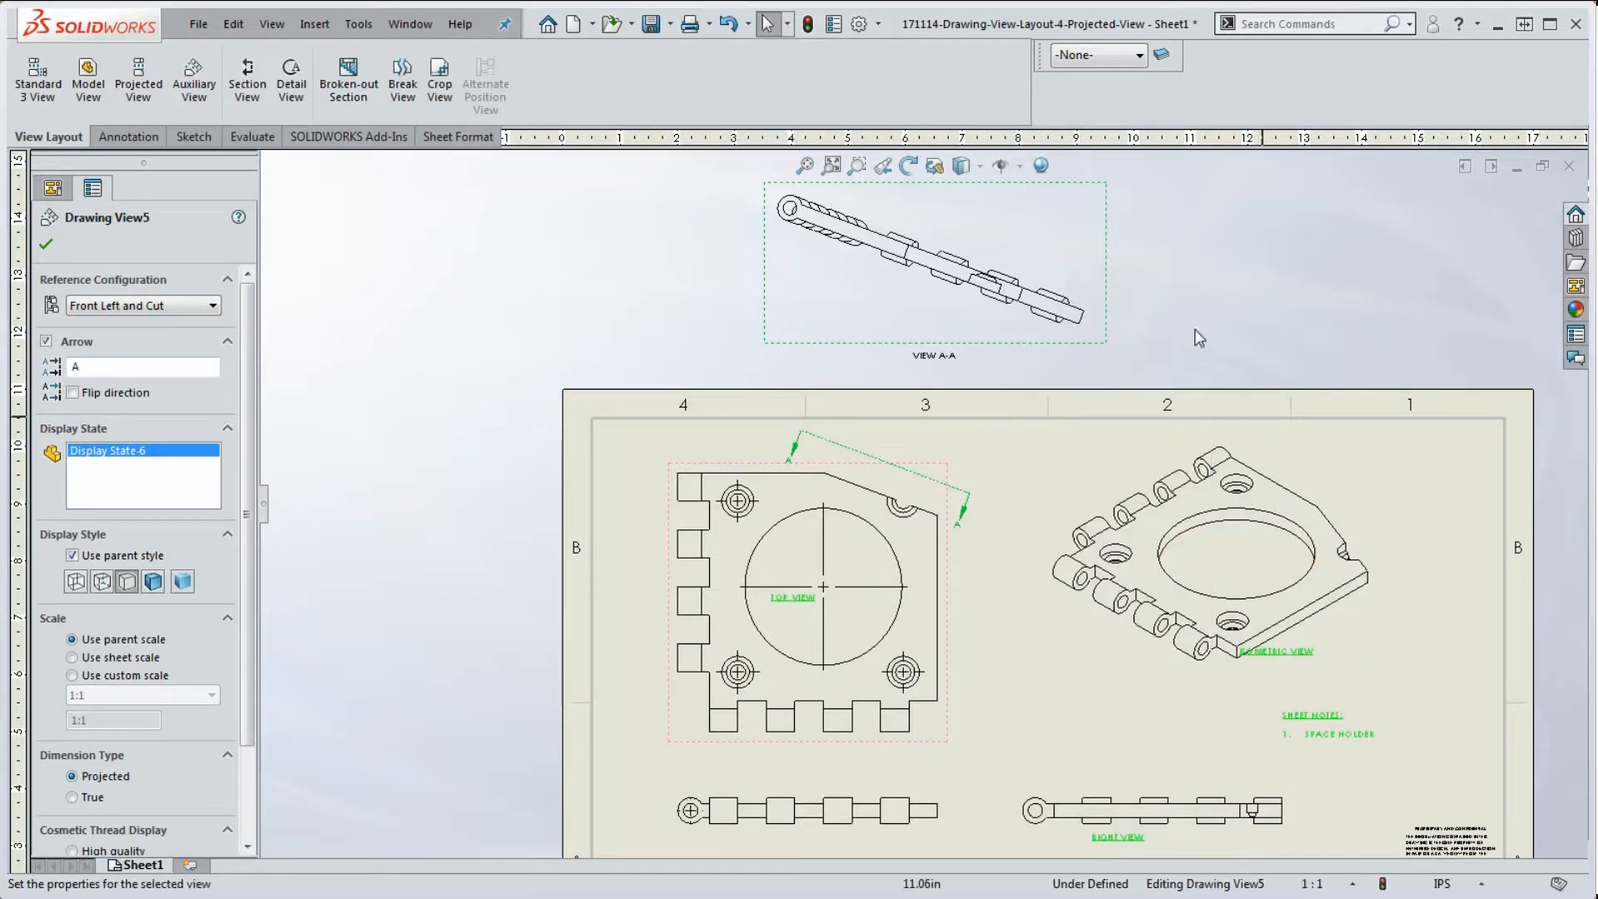
Move auxiliary view A-A onto the sheet between the top and isometric views, shifting the isometric view toward the sheet's right edge
drag(1110, 342, 1214, 707)
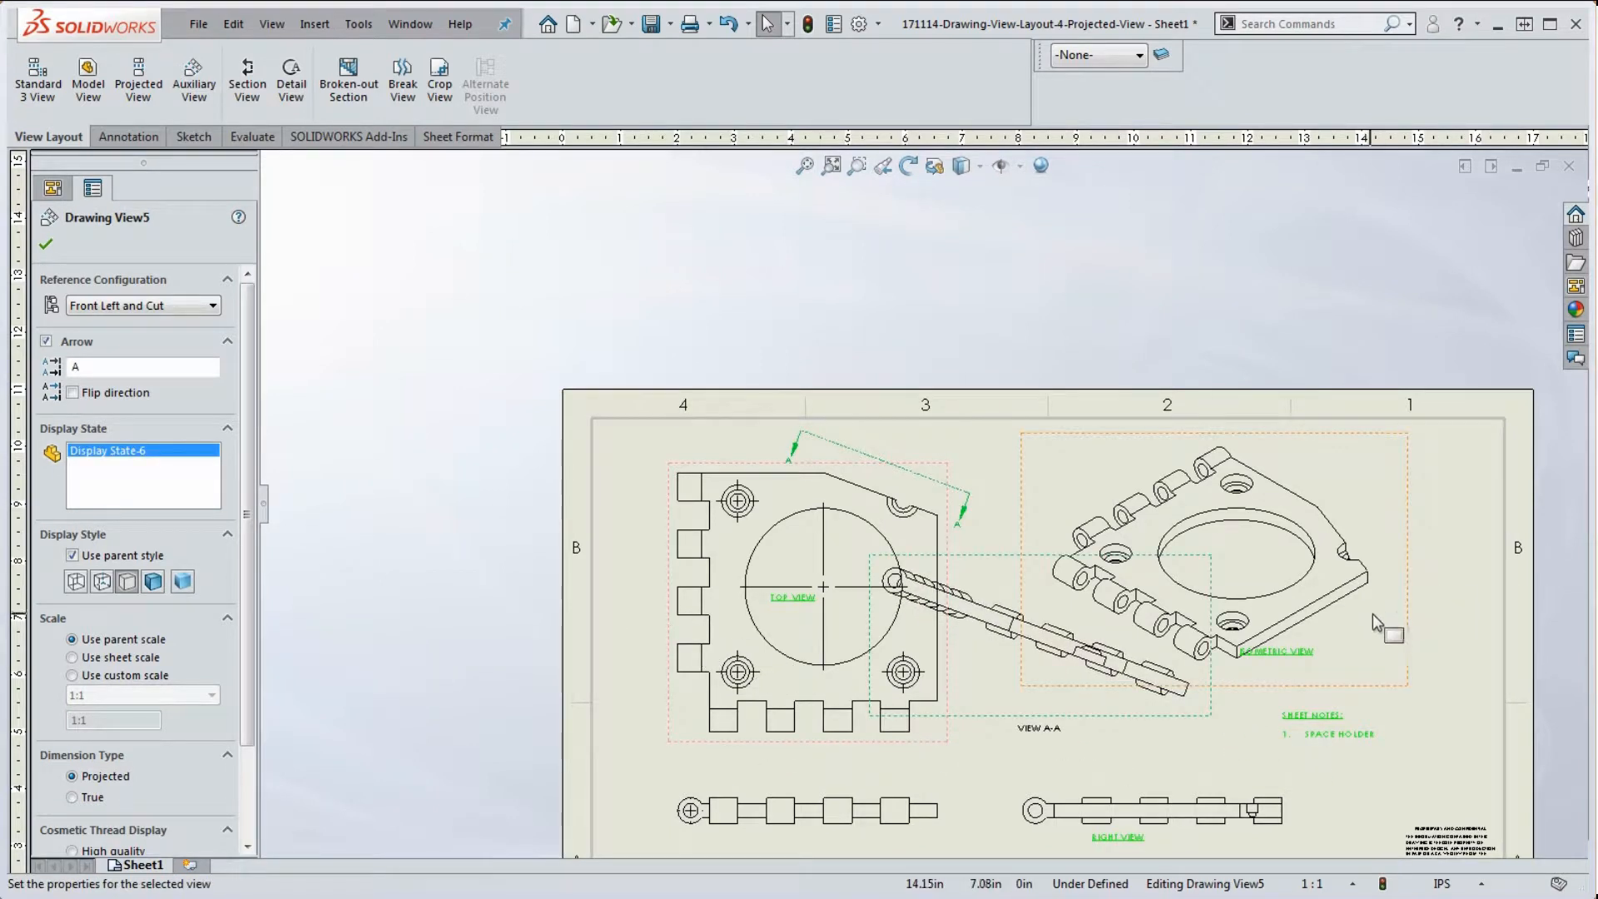
mouse_move(1417, 635)
mouse_down()
mouse_move(1514, 629)
mouse_move(1524, 606)
mouse_up()
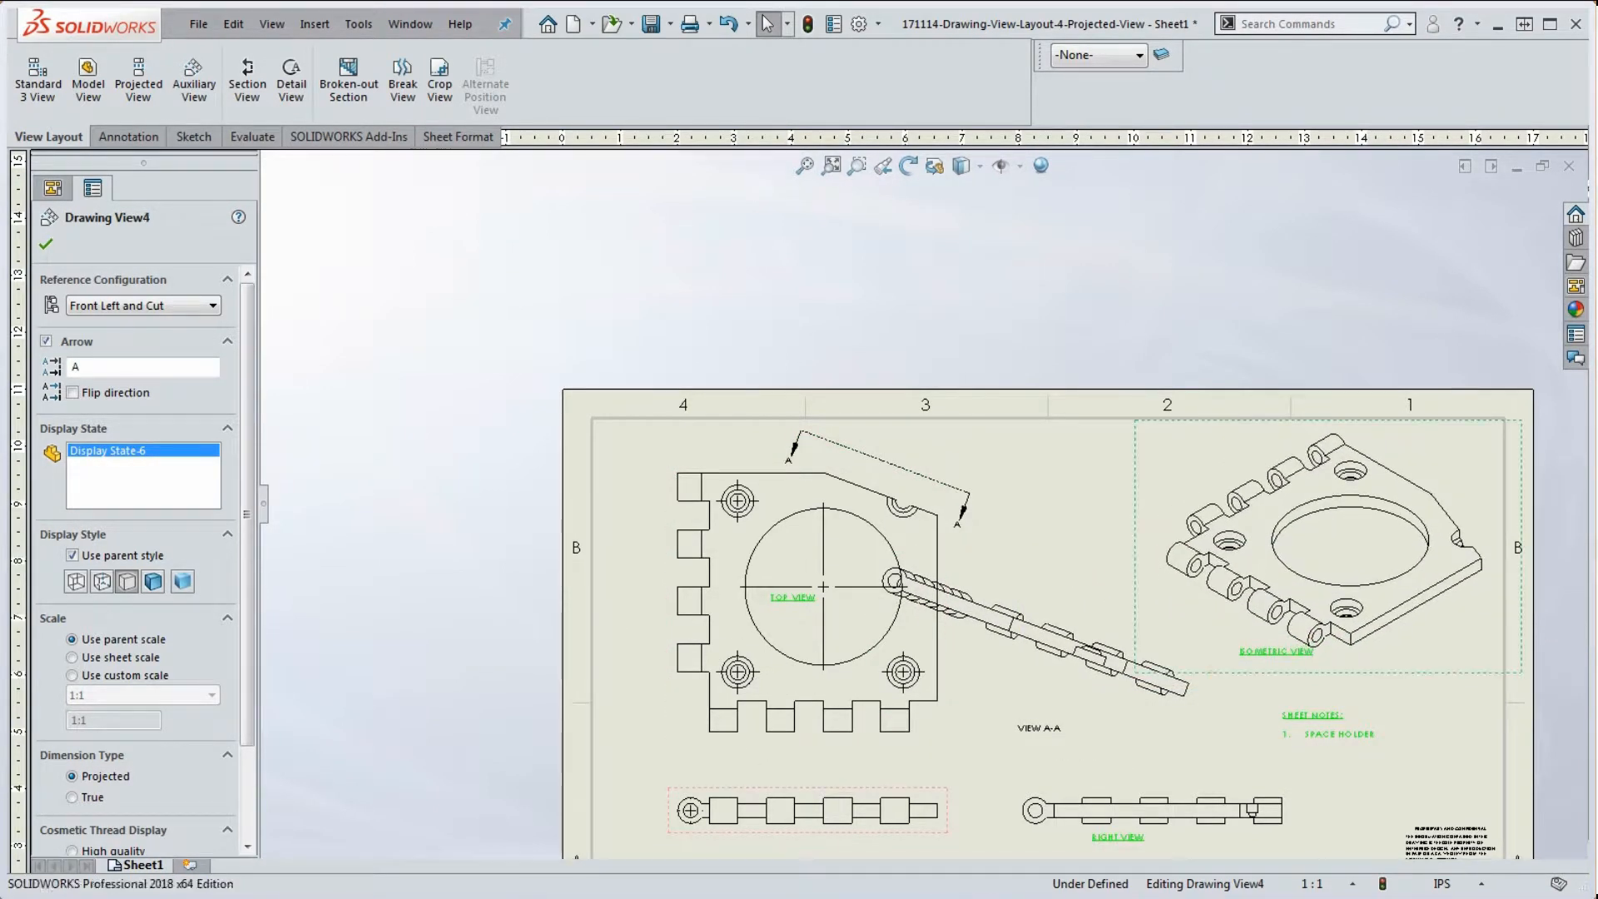
mouse_move(1121, 719)
mouse_down()
mouse_move(1149, 651)
mouse_move(1142, 572)
mouse_move(1124, 664)
mouse_move(1142, 573)
mouse_up()
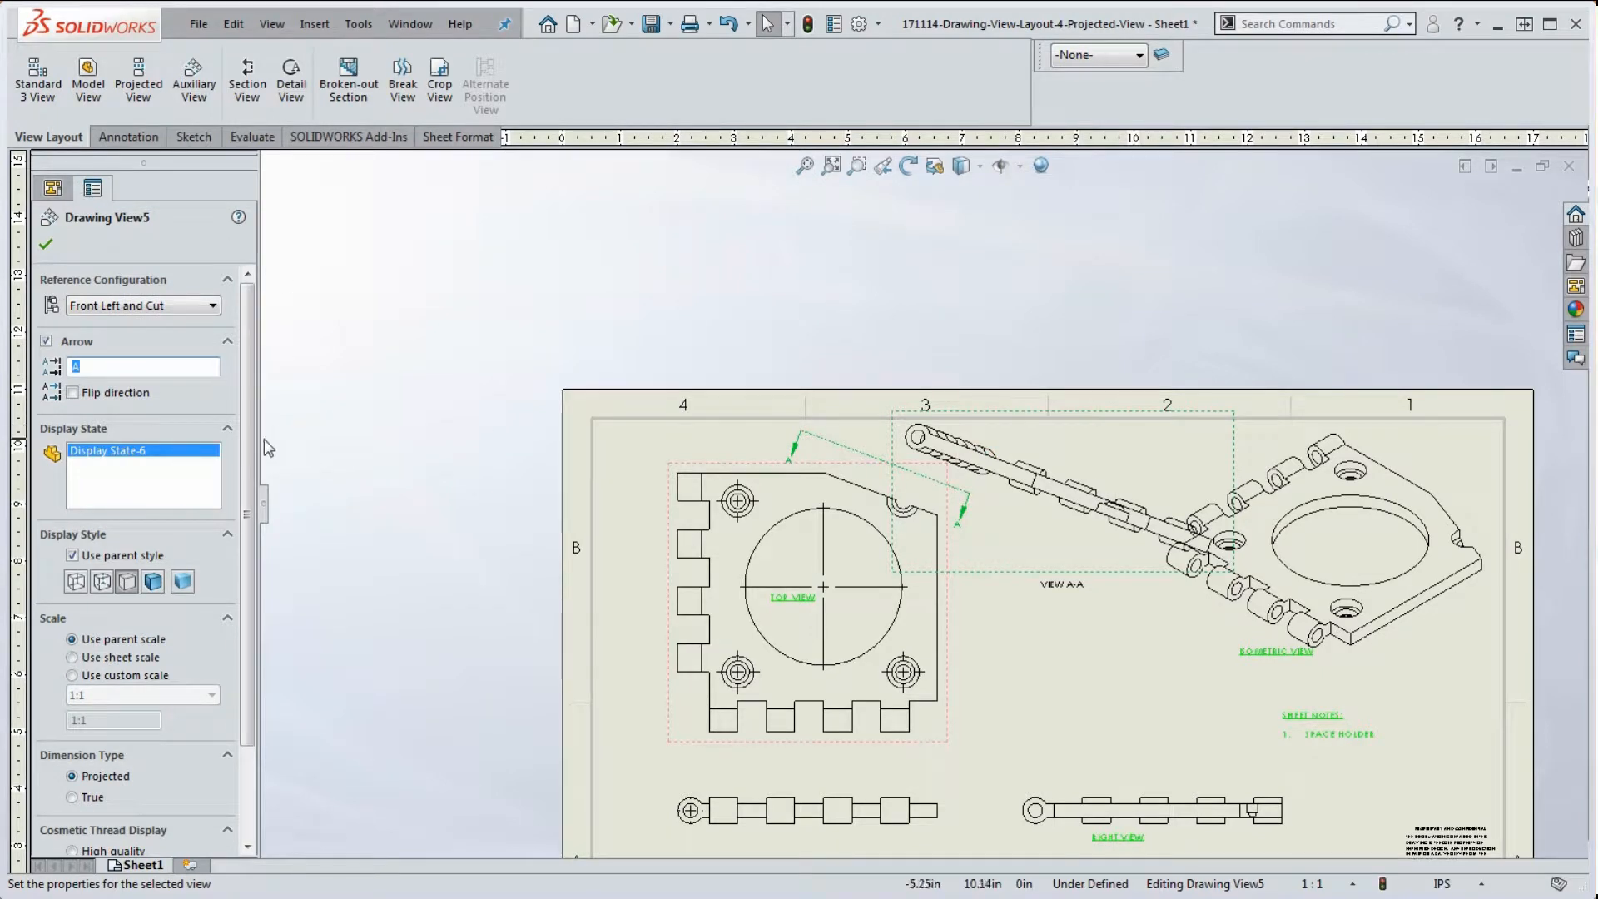
Give auxiliary view A-A a custom scale of 1:2 and nudge it slightly on the sheet
scroll(141, 550, down, 3)
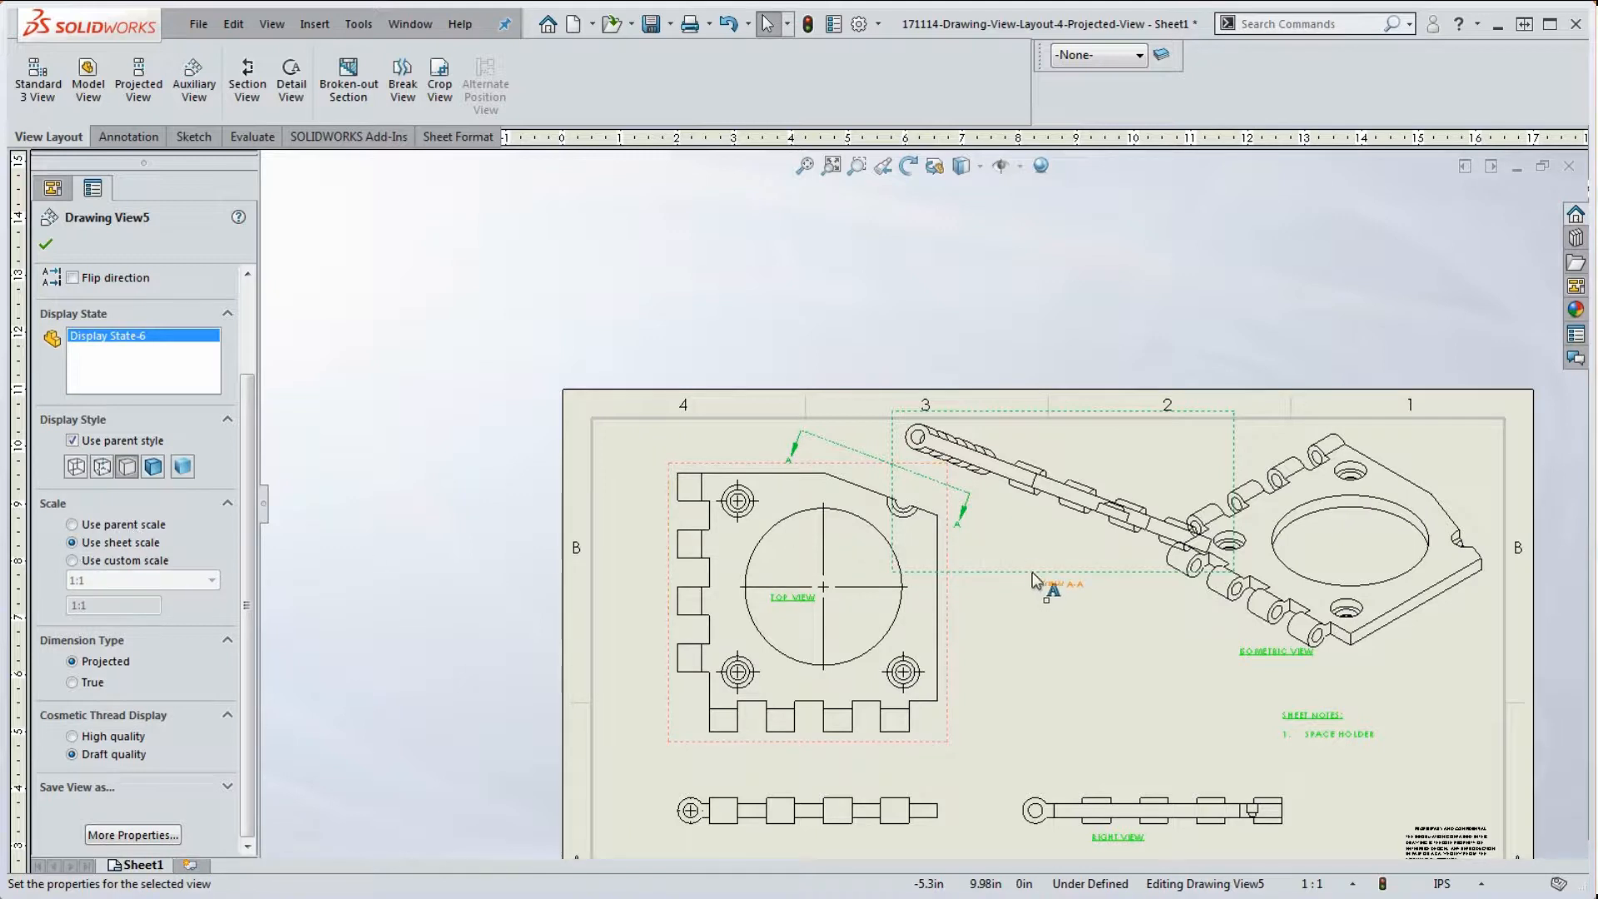
click(72, 560)
click(125, 580)
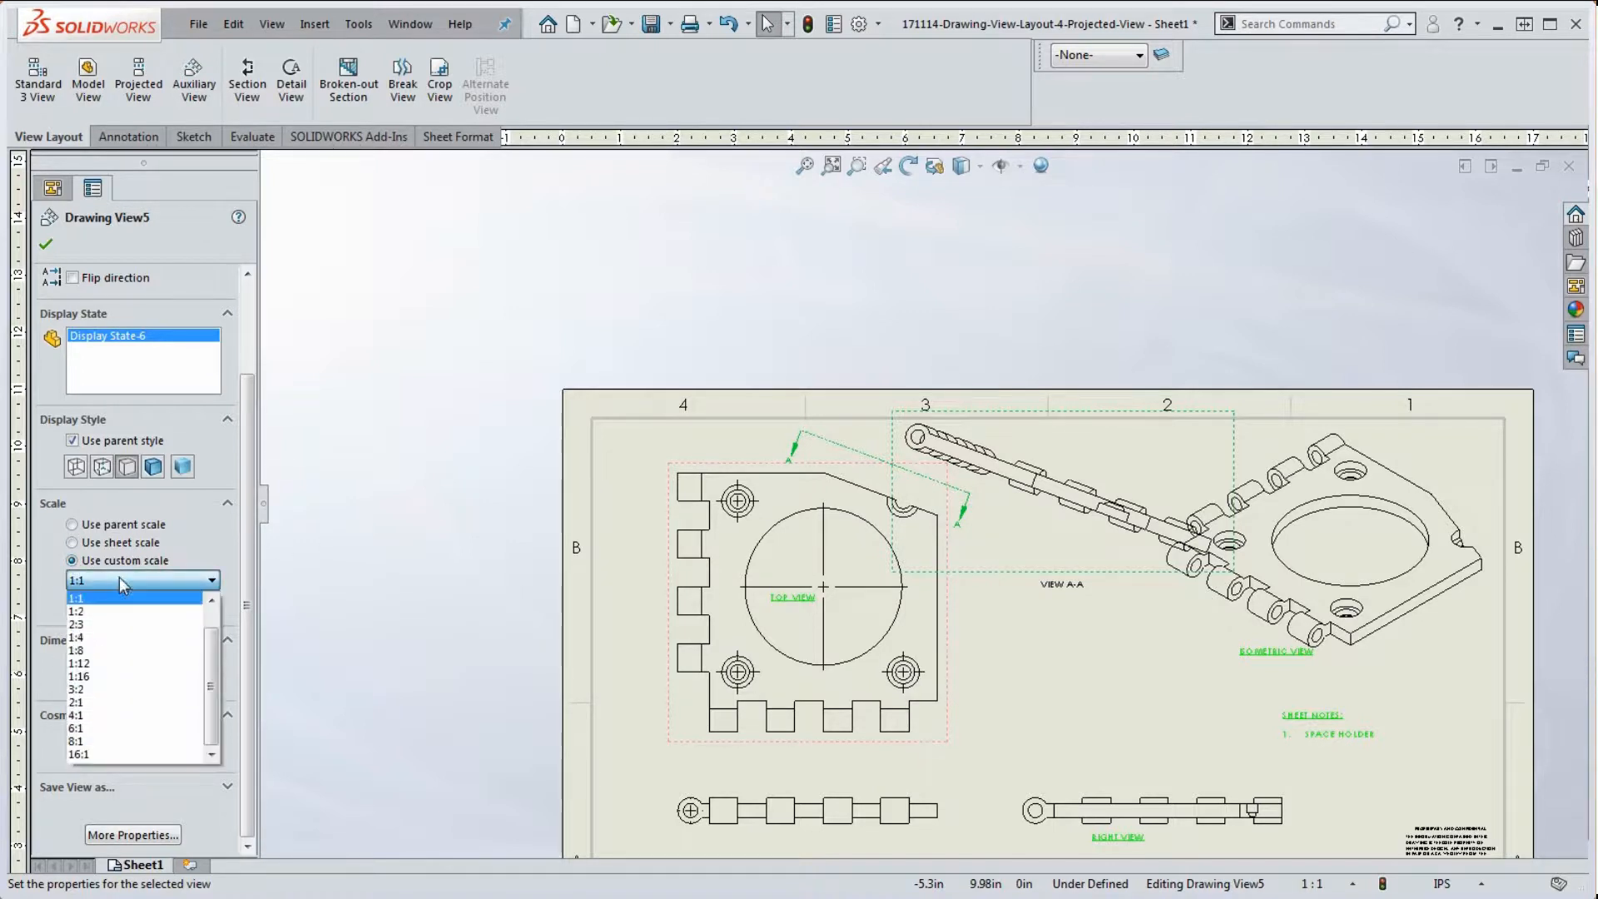
click(109, 613)
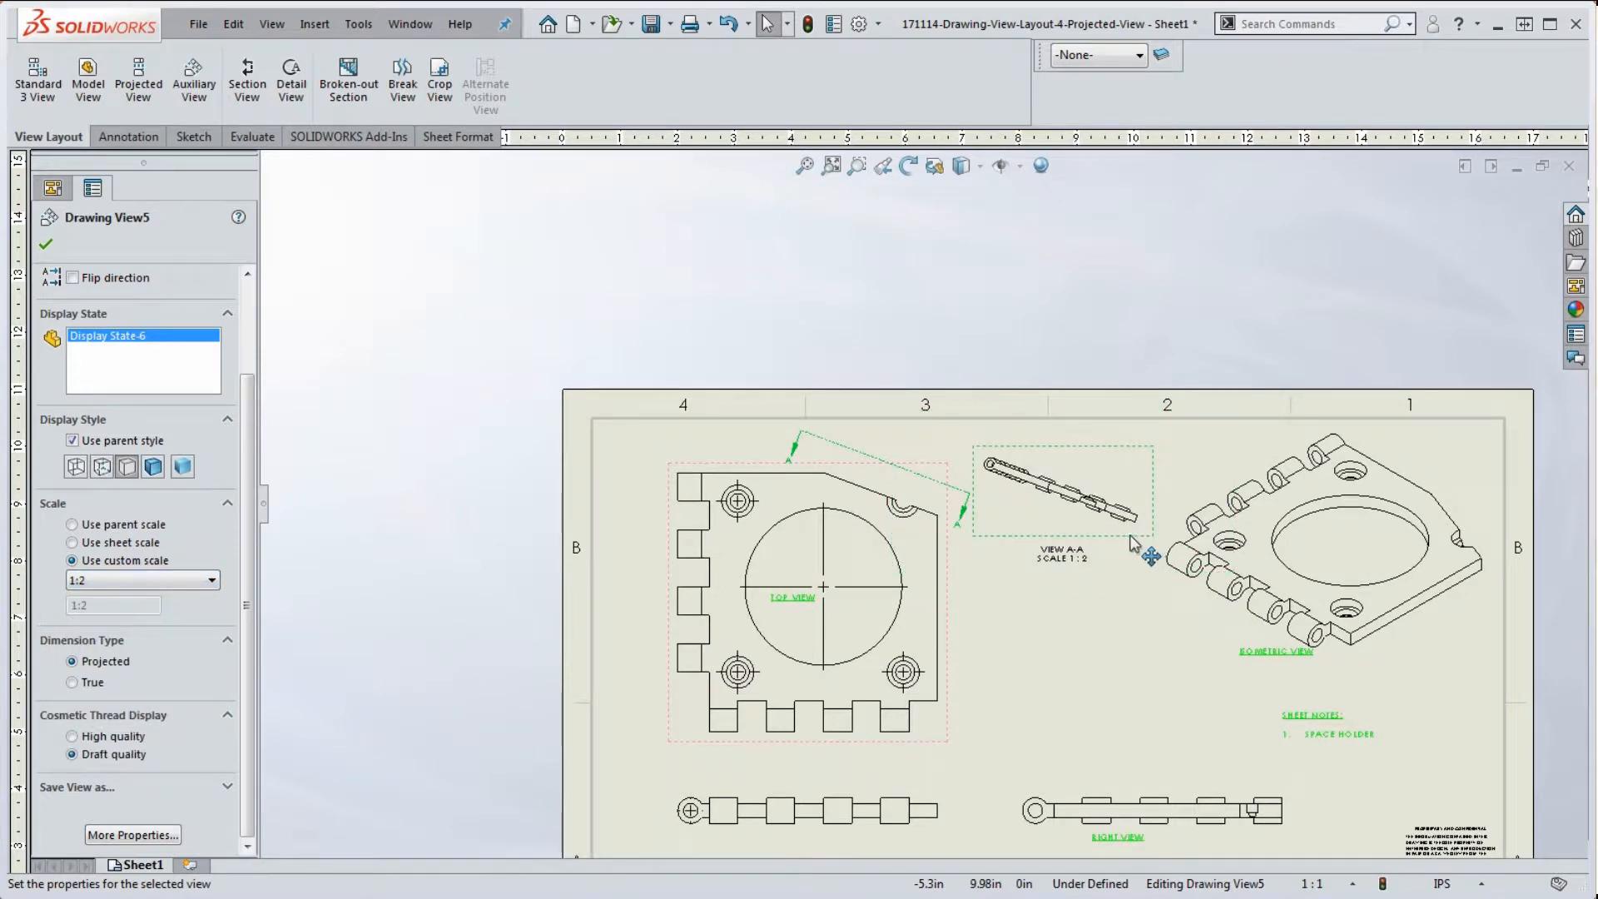
mouse_move(1132, 537)
mouse_down()
mouse_move(1137, 556)
mouse_move(1135, 540)
mouse_up()
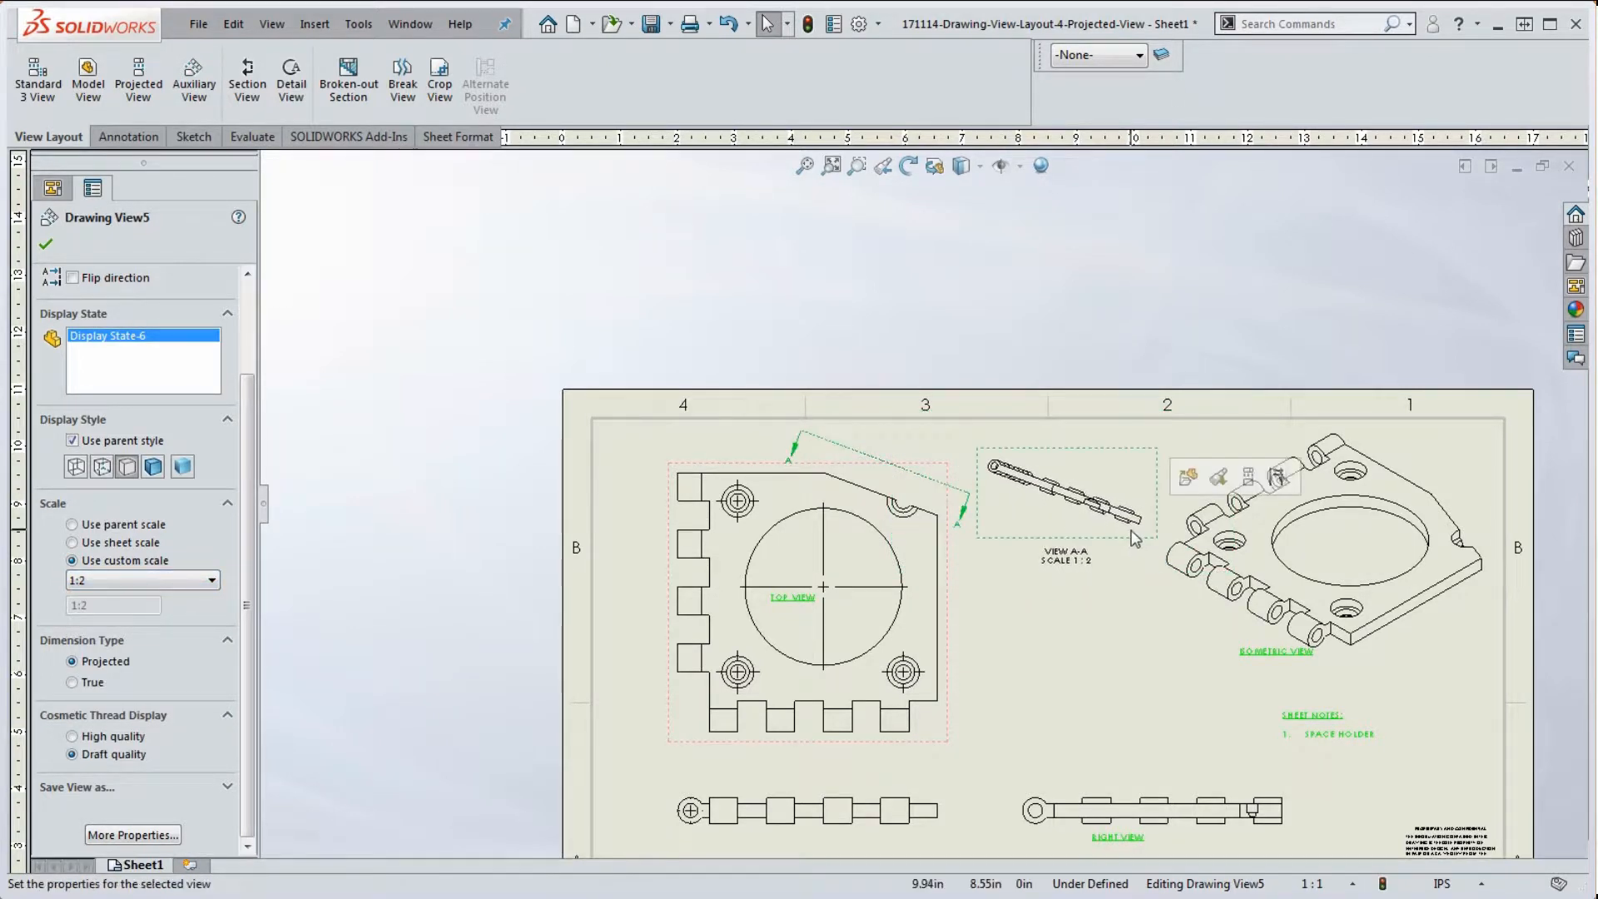
Return auxiliary view A-A to the sheet scale and check its view label
click(72, 542)
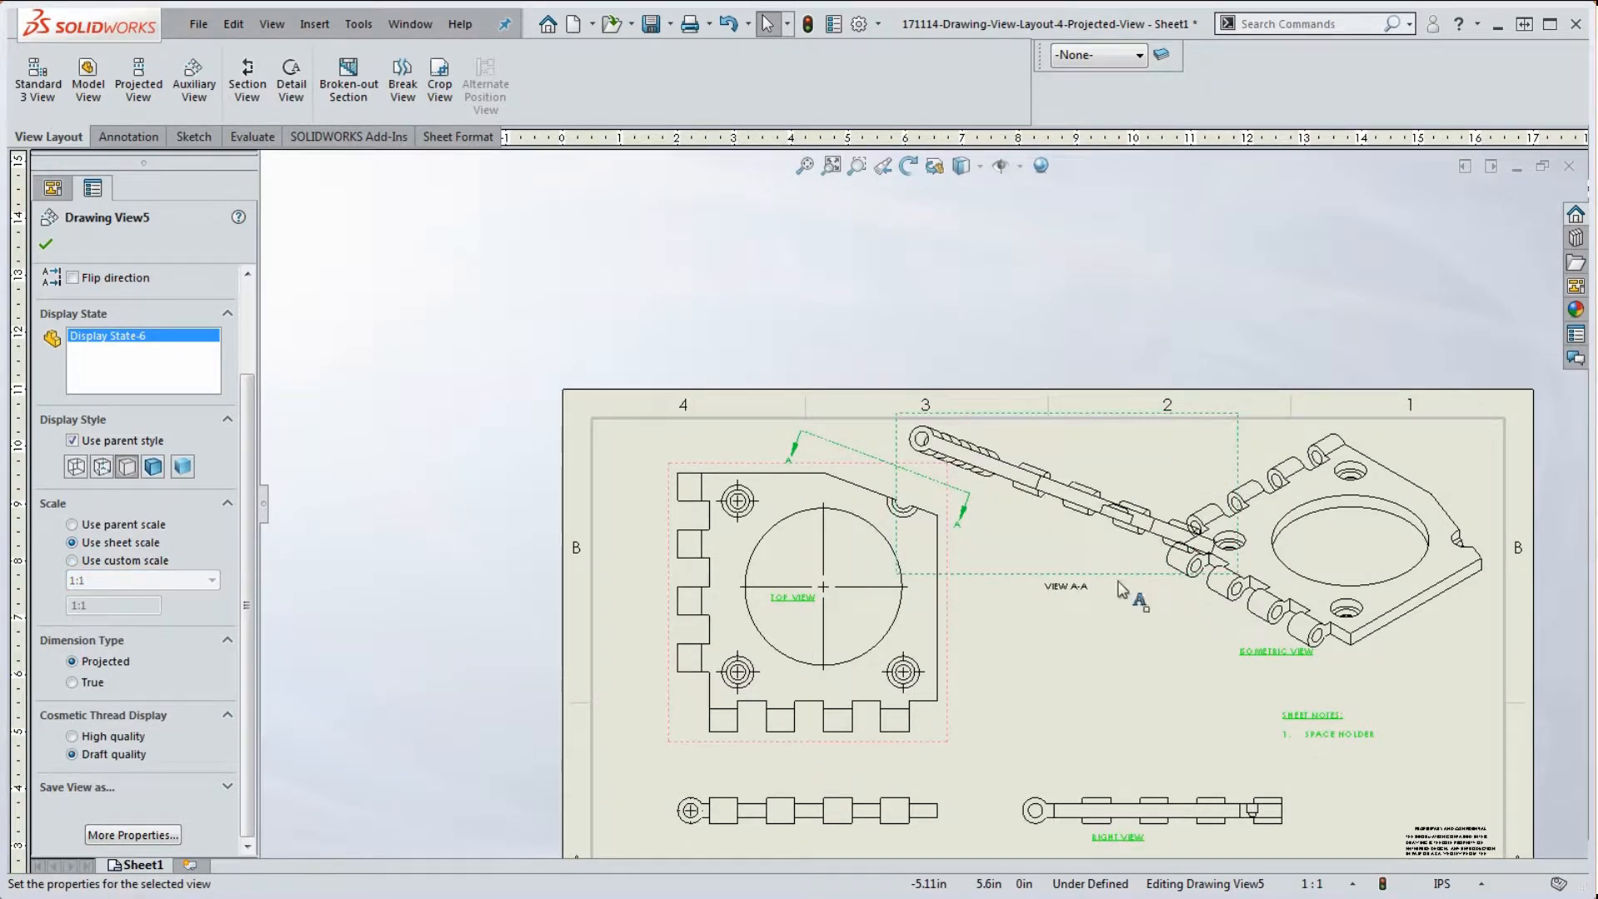
scroll(1082, 587, down, 5)
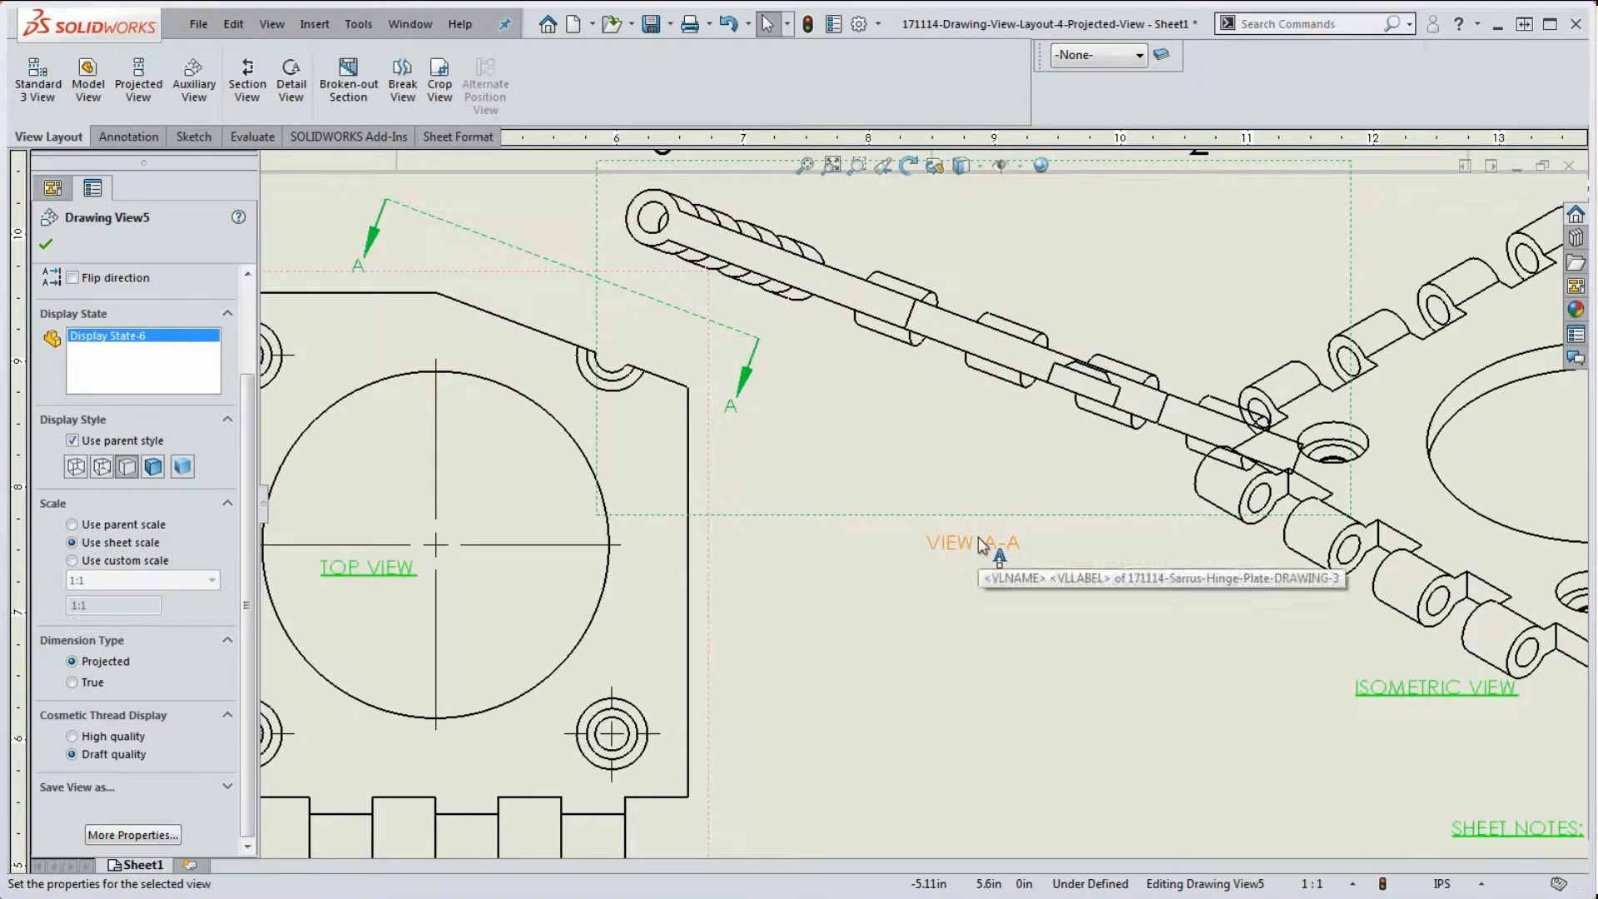
scroll(983, 543, up, 3)
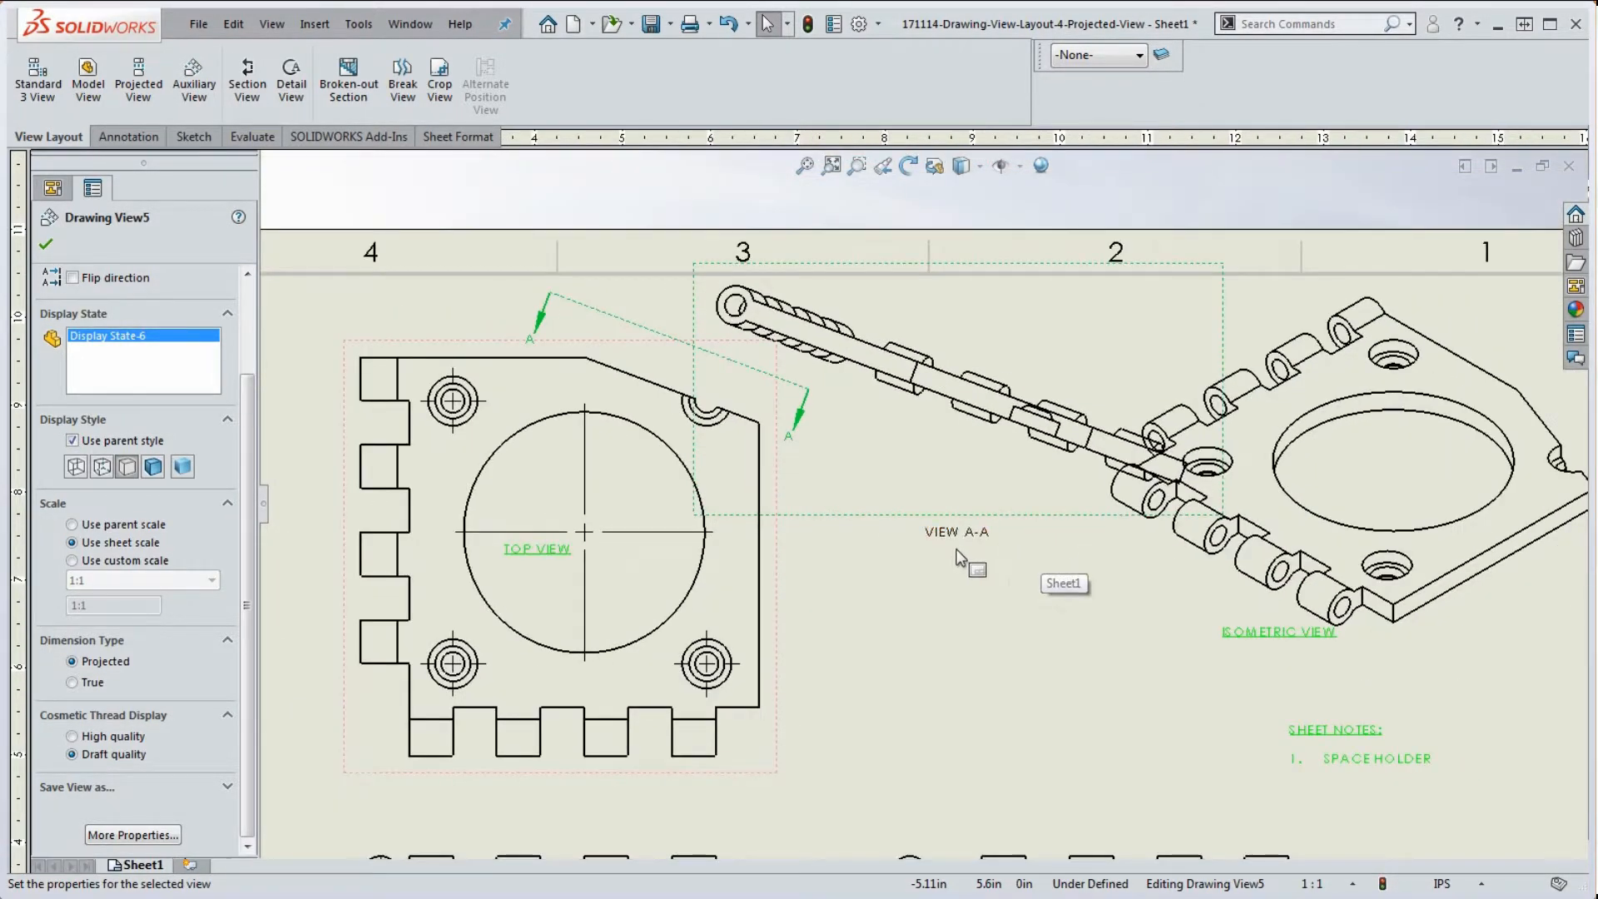
scroll(989, 537, down, 2)
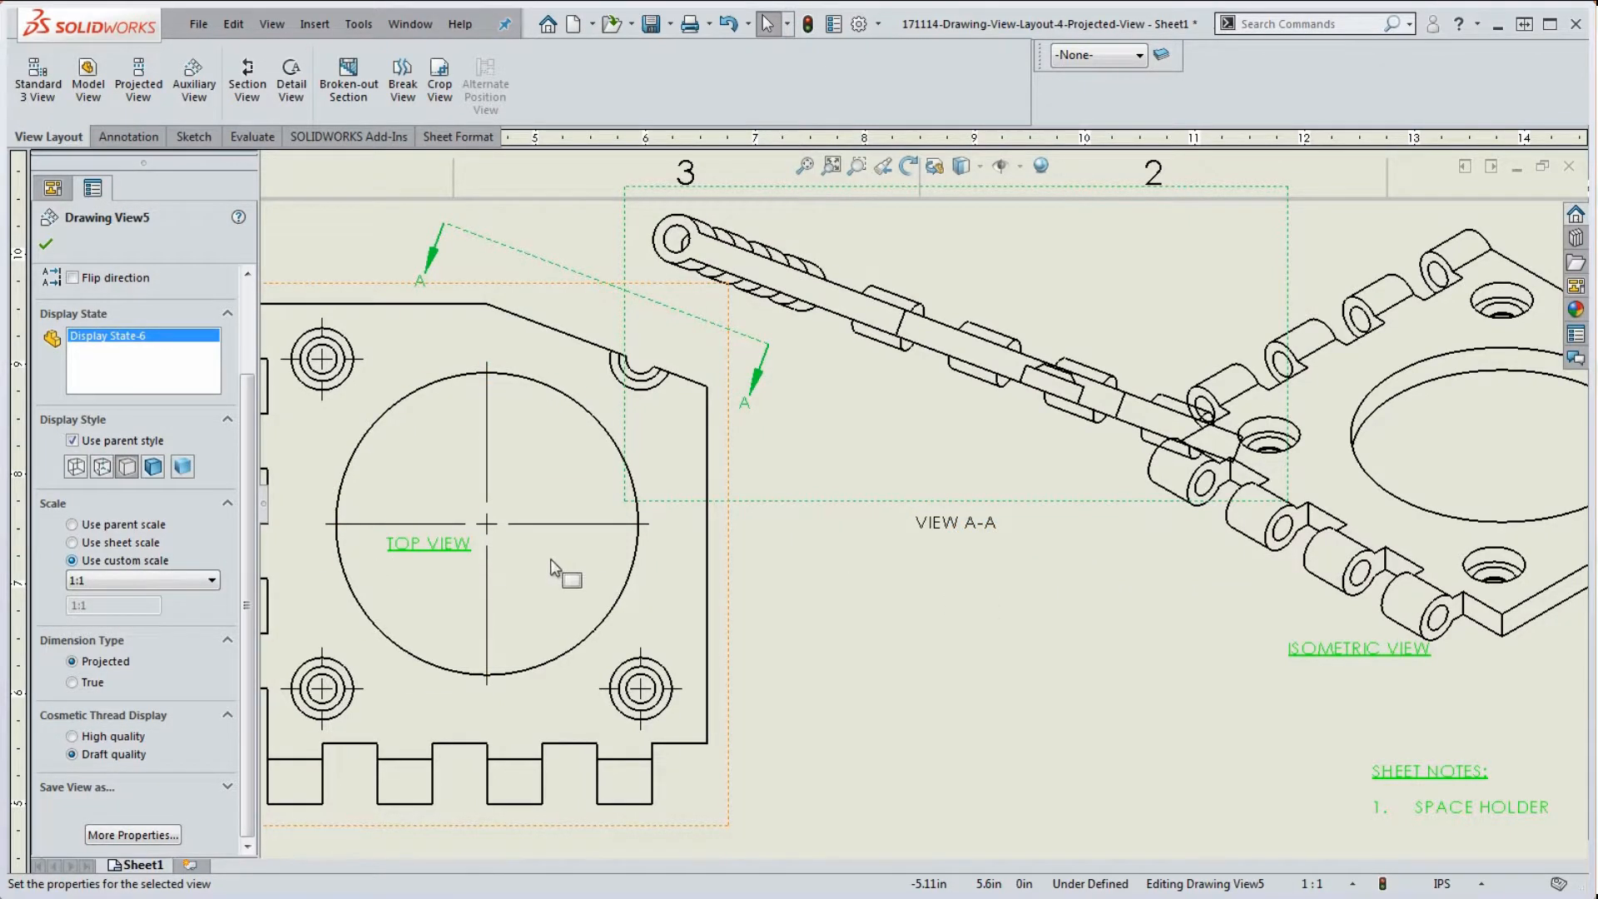
Set auxiliary view A-A to a custom scale of 1:2 and move it lower between the top and isometric views
click(113, 587)
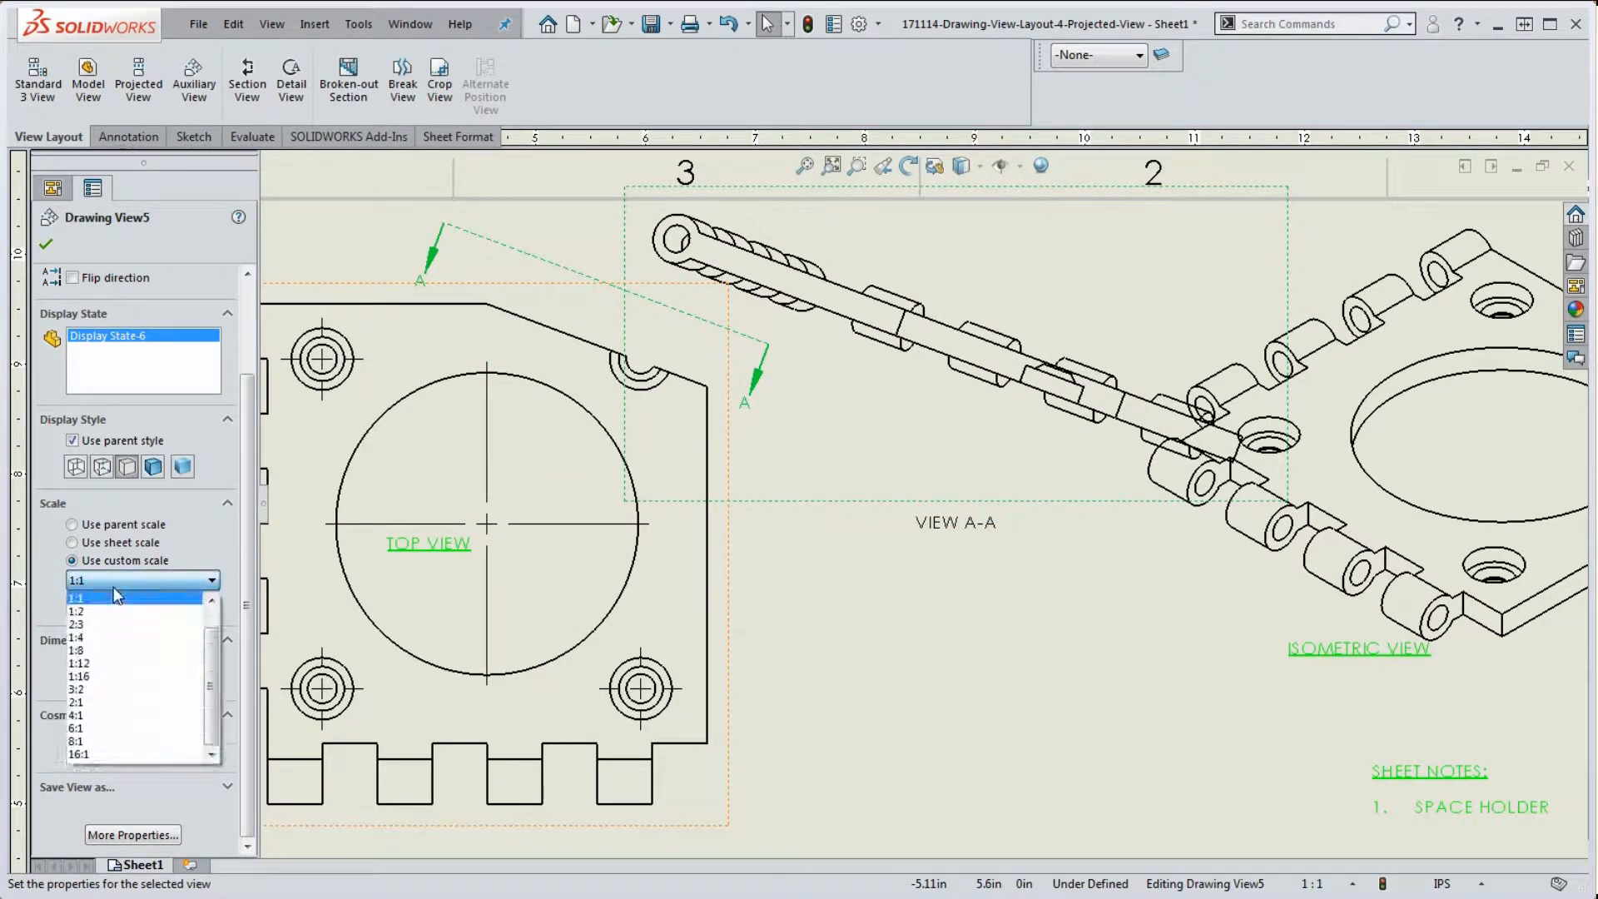
click(108, 609)
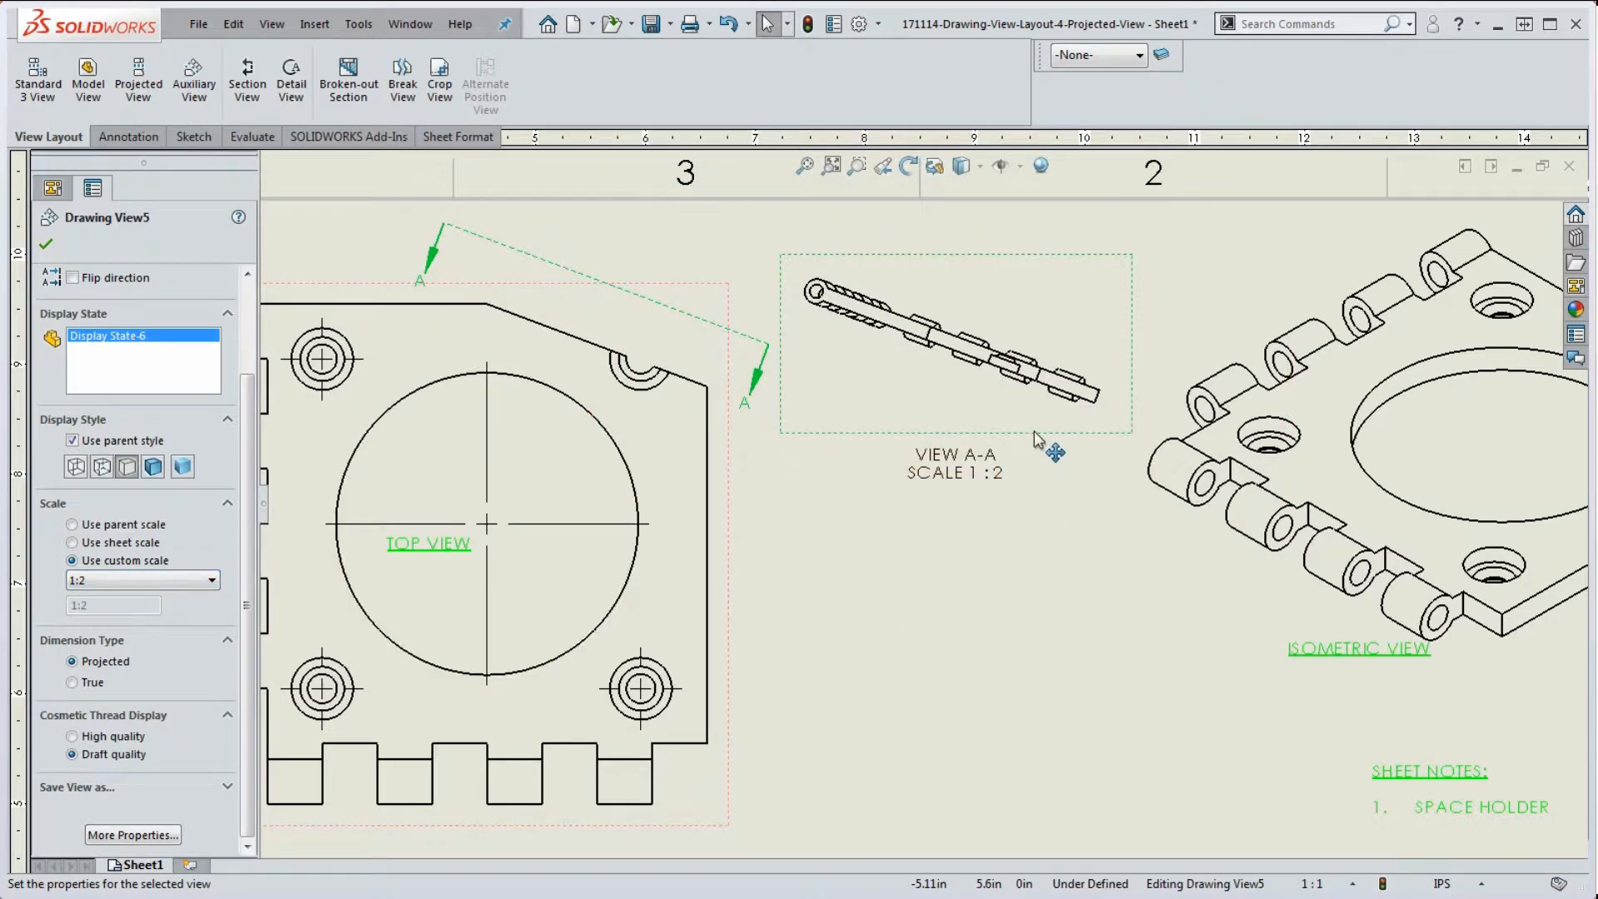
key(f)
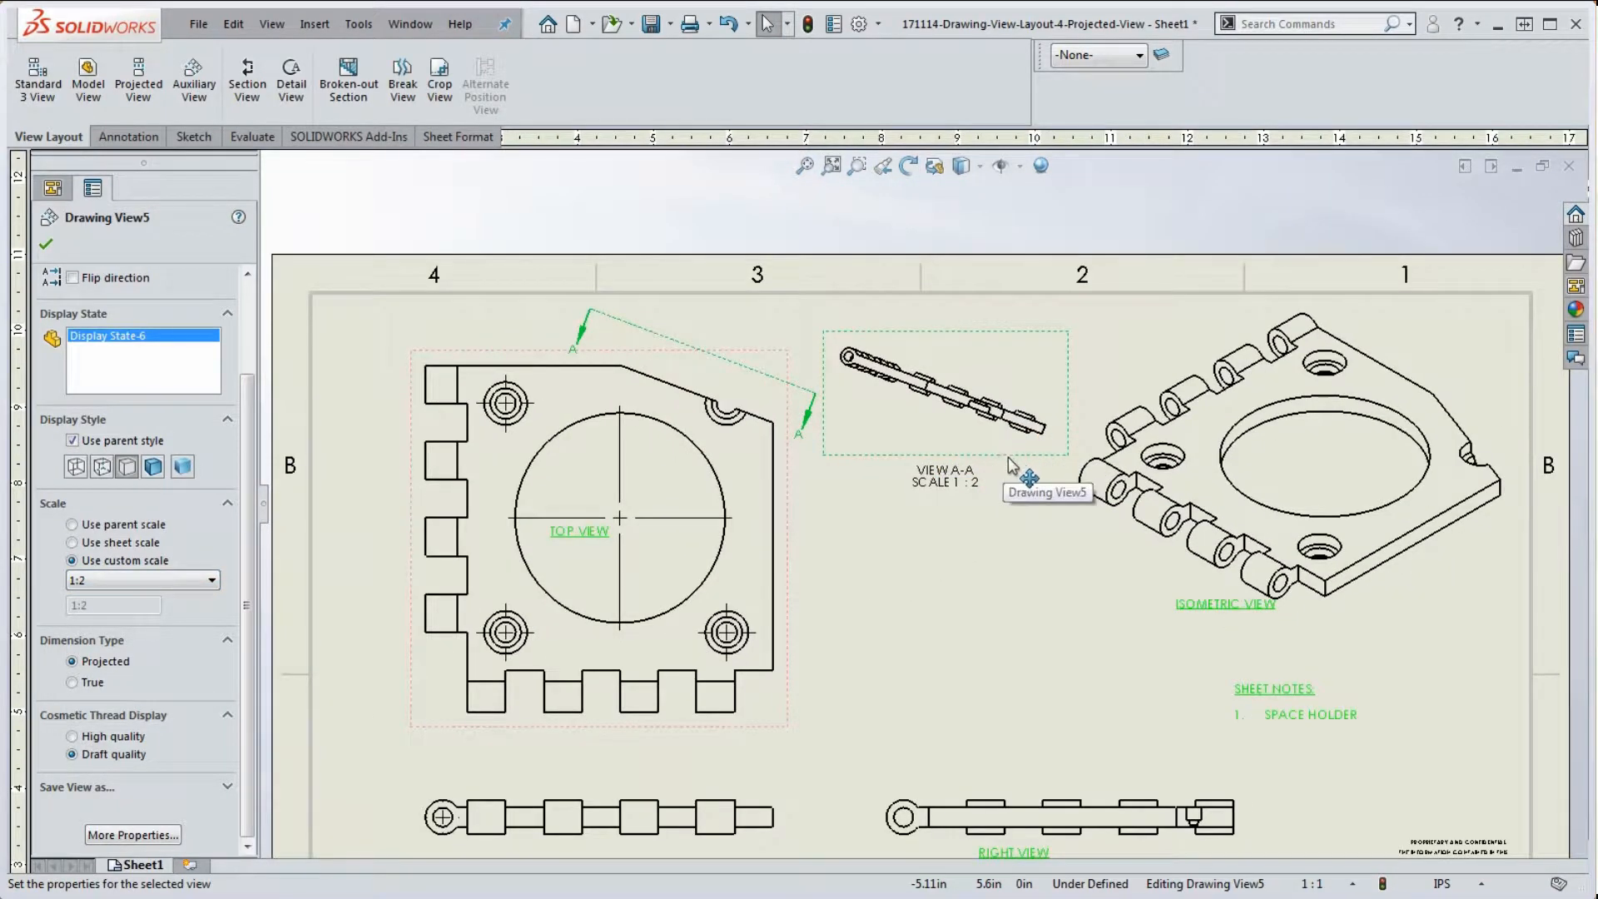
scroll(1009, 457, up, 3)
scroll(1009, 456, down, 2)
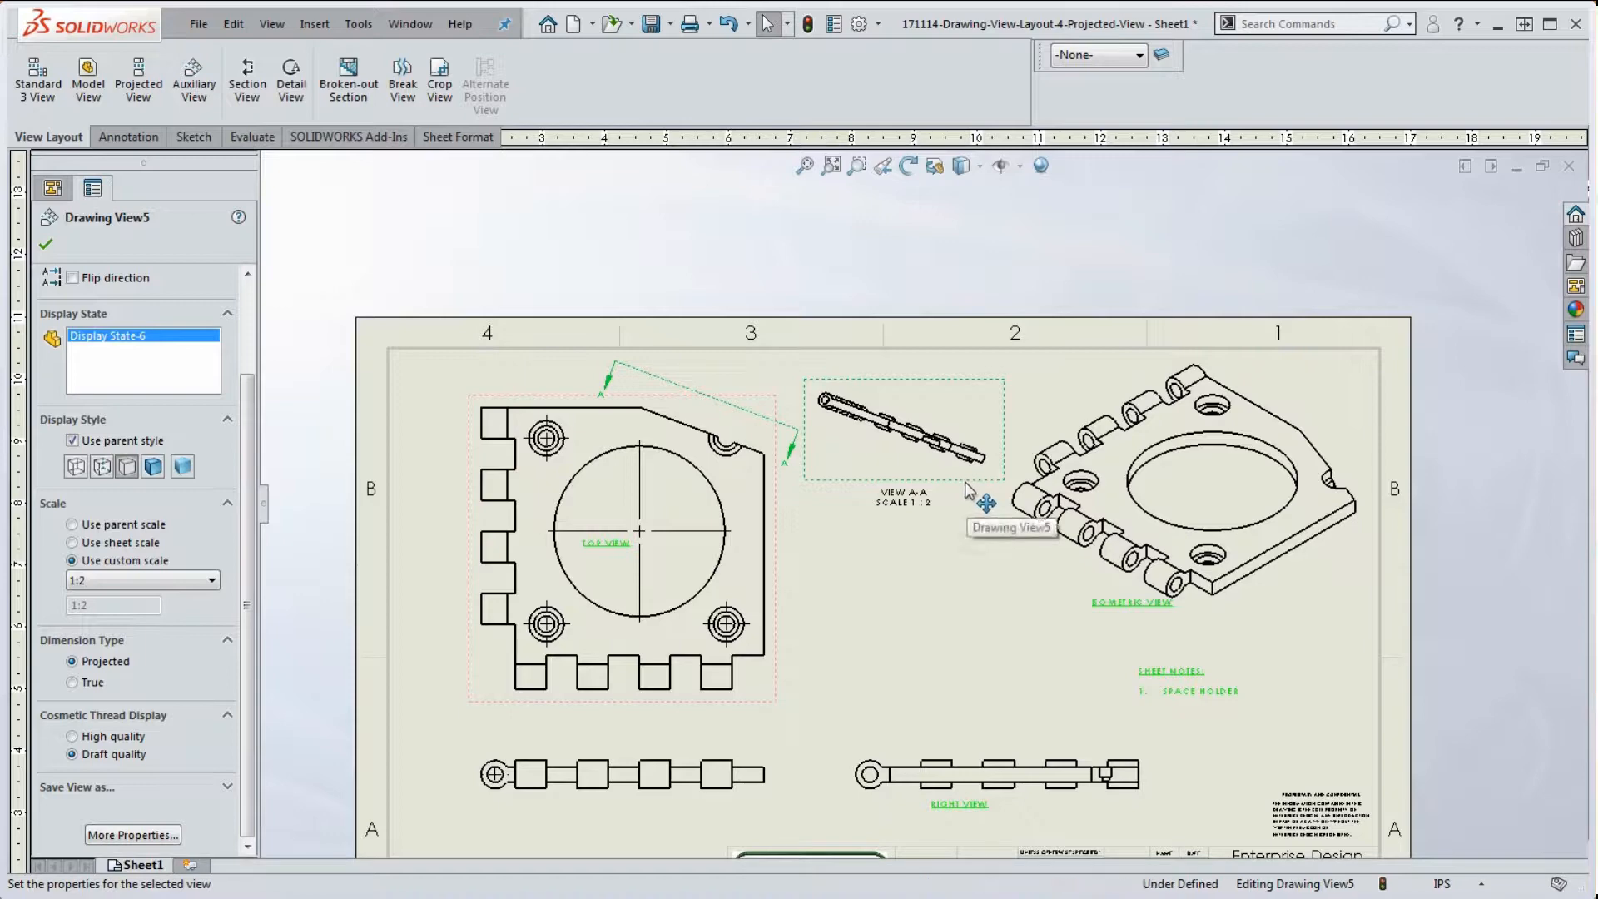
drag(965, 496, 973, 559)
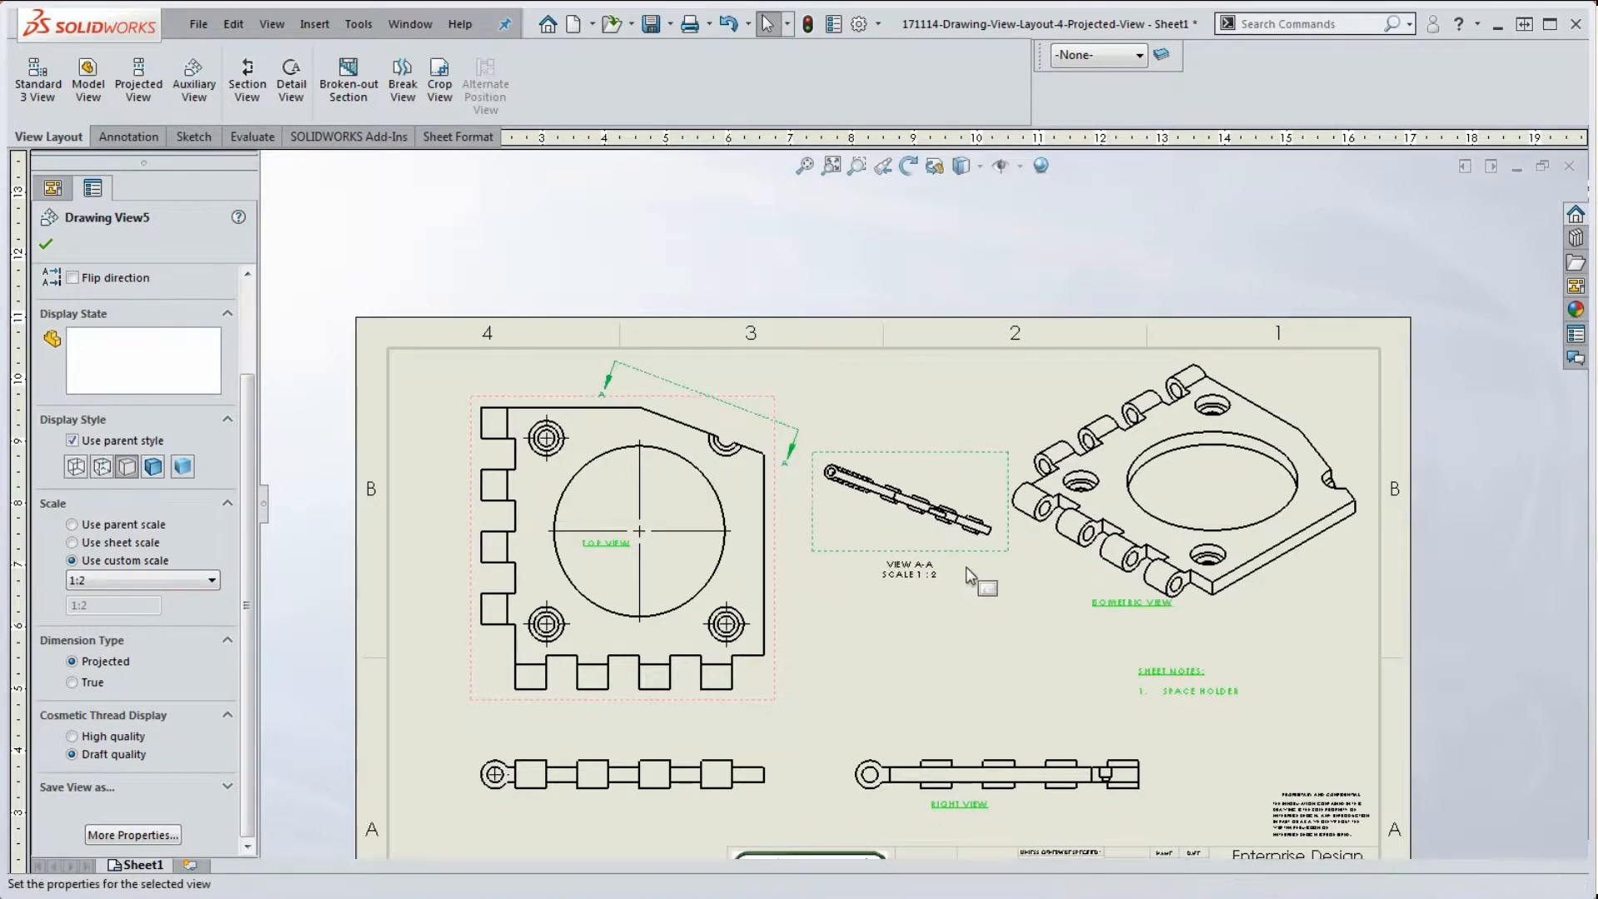
scroll(934, 587, down, 2)
scroll(934, 587, down, 1)
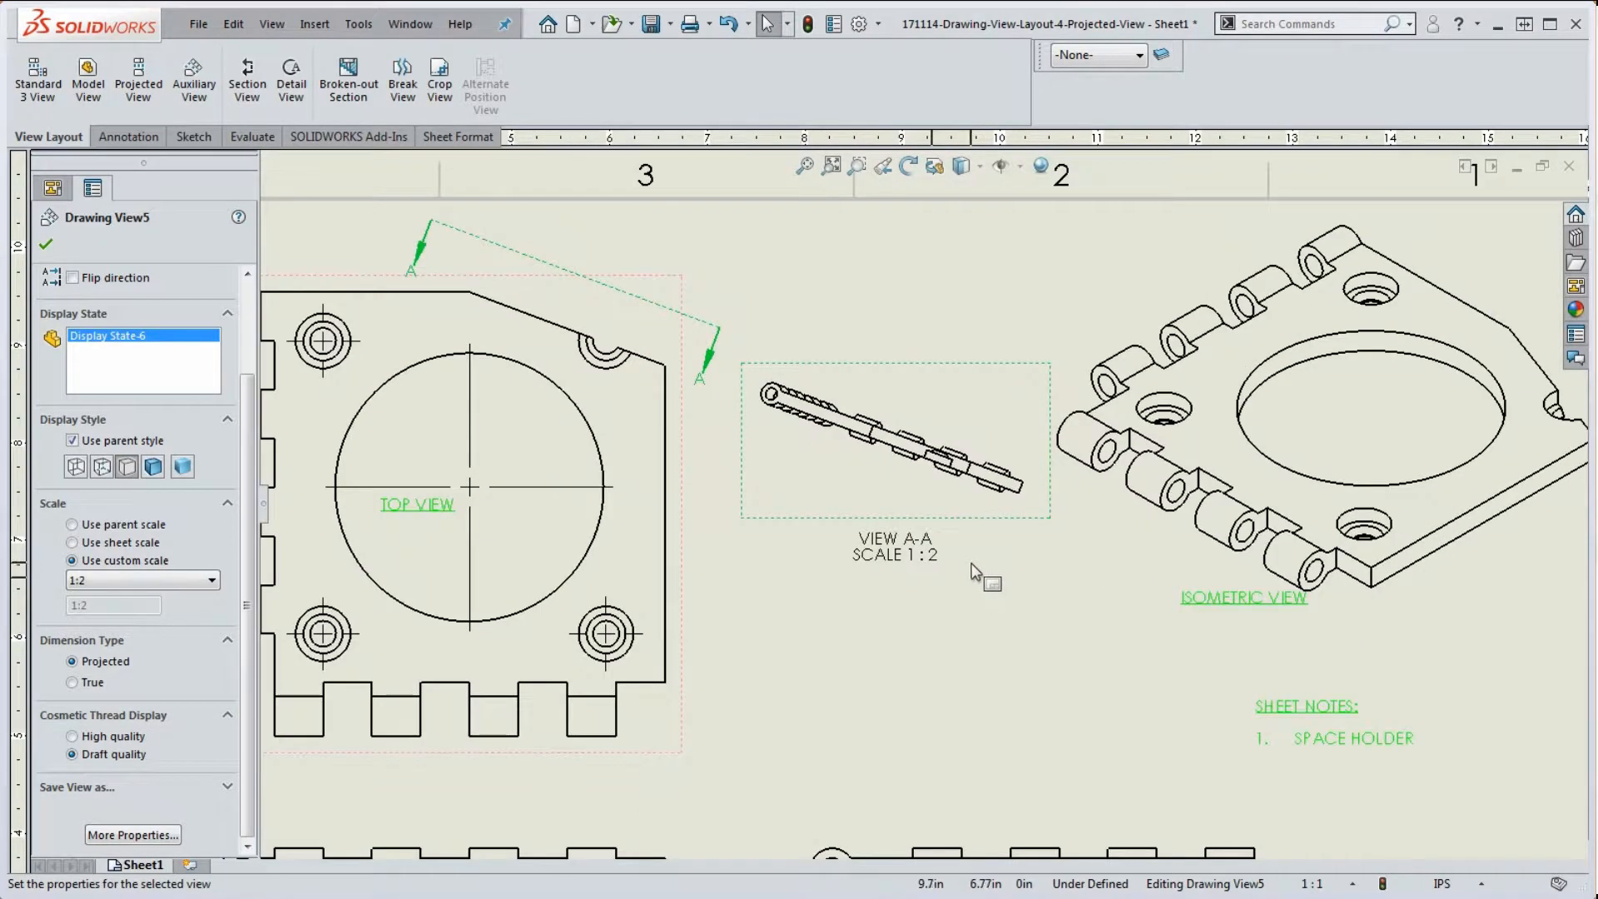
Underline the auxiliary view's VIEW A-A label text and assign it to the Sheet Notes layer
double_click(904, 561)
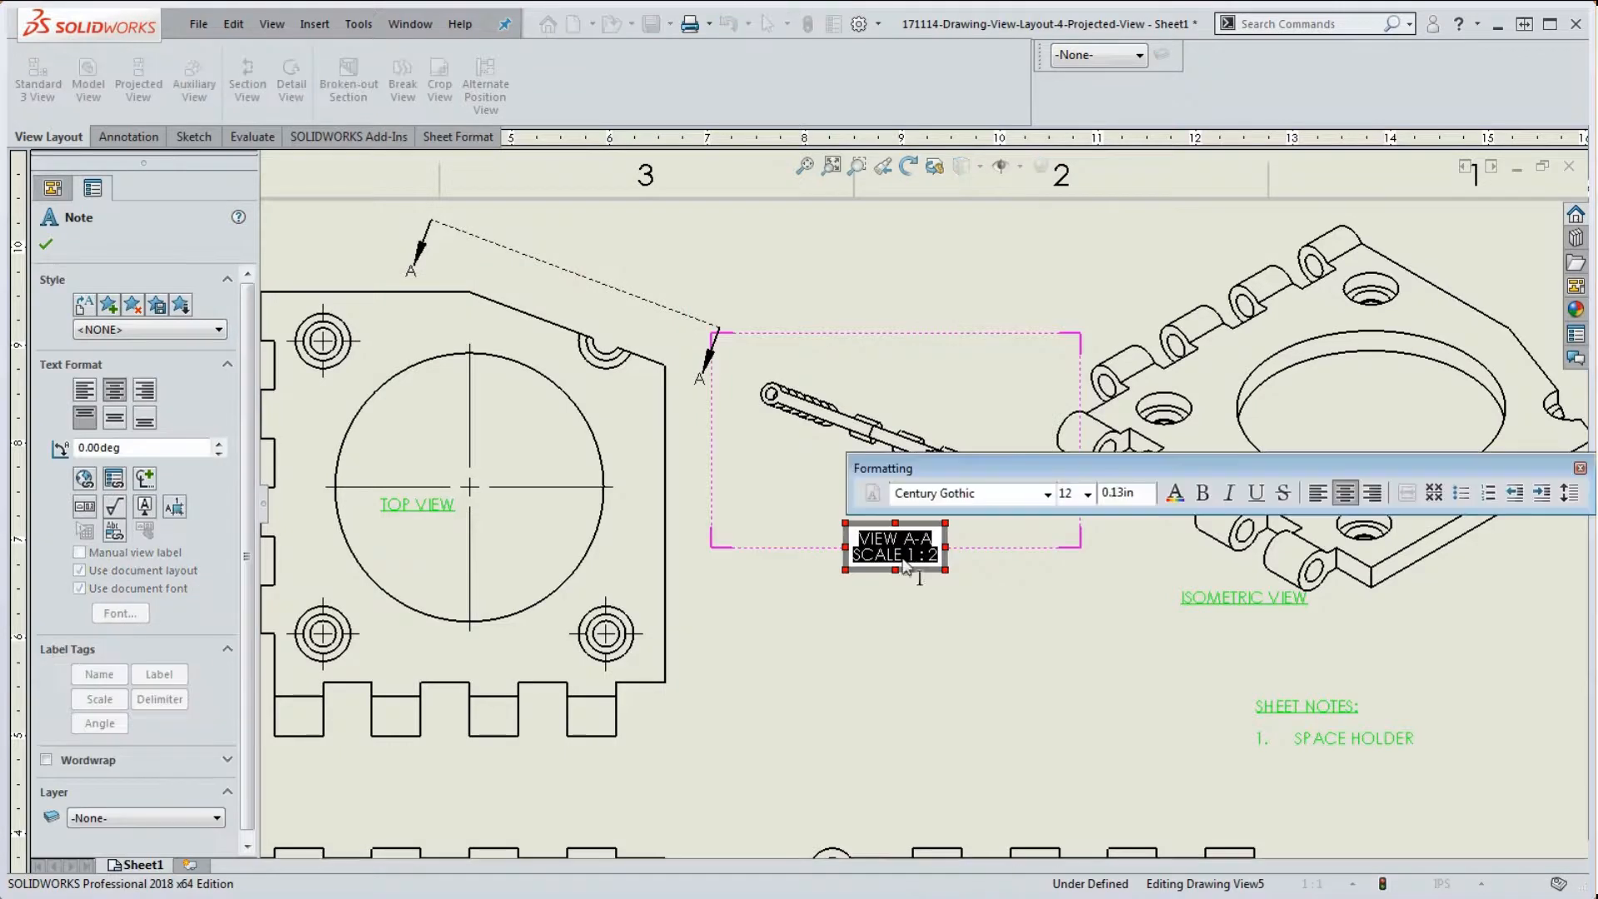
click(1258, 494)
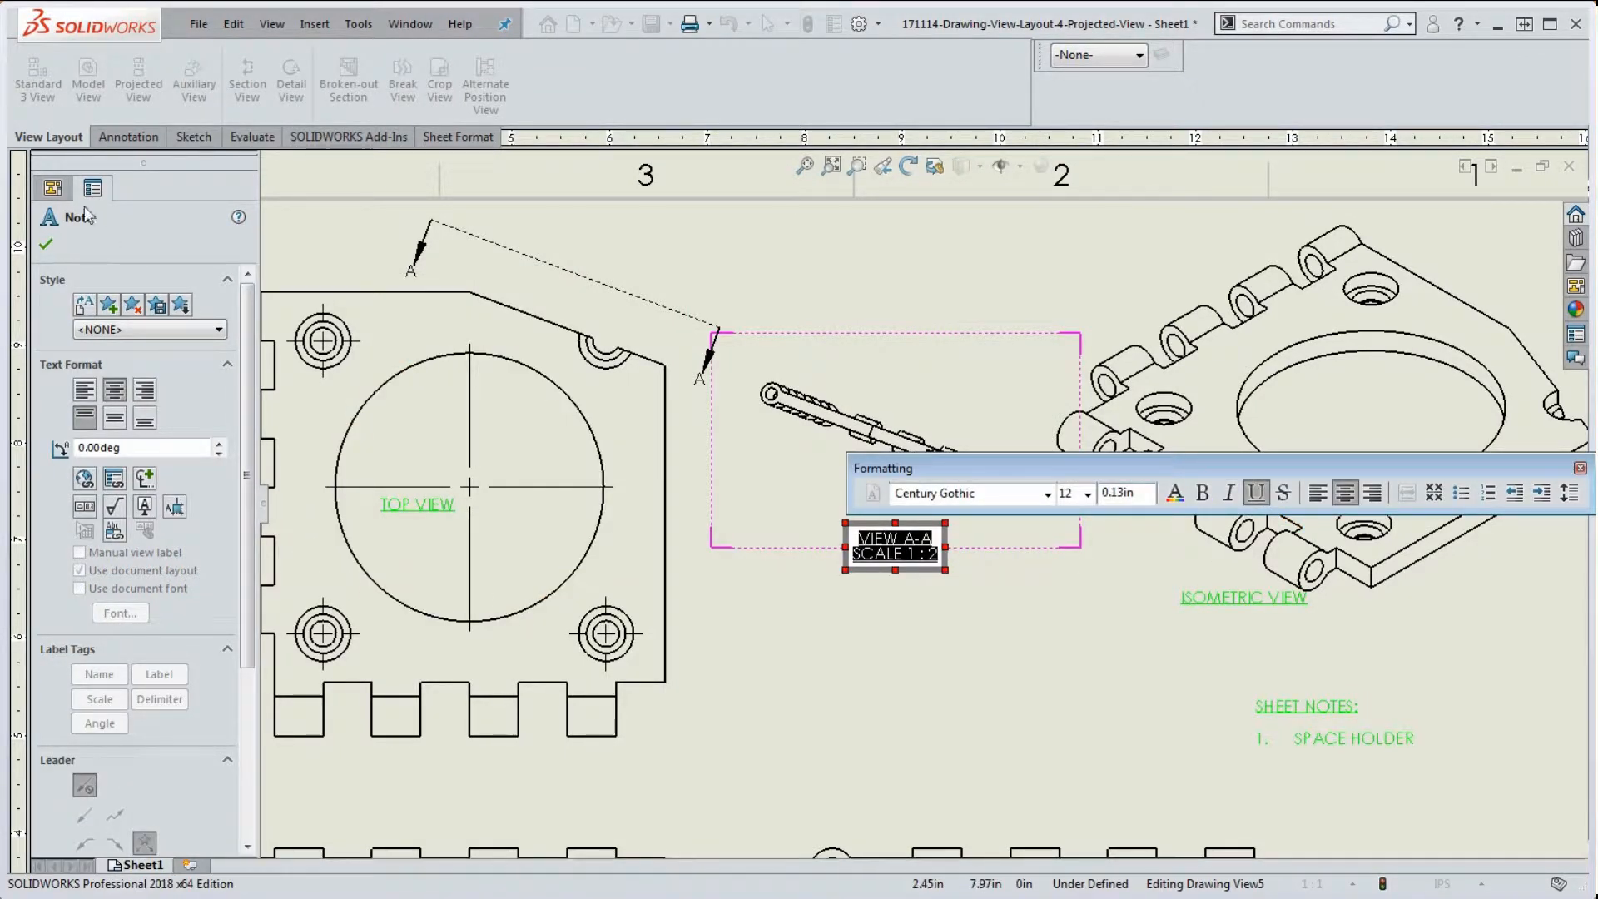
drag(248, 527, 250, 698)
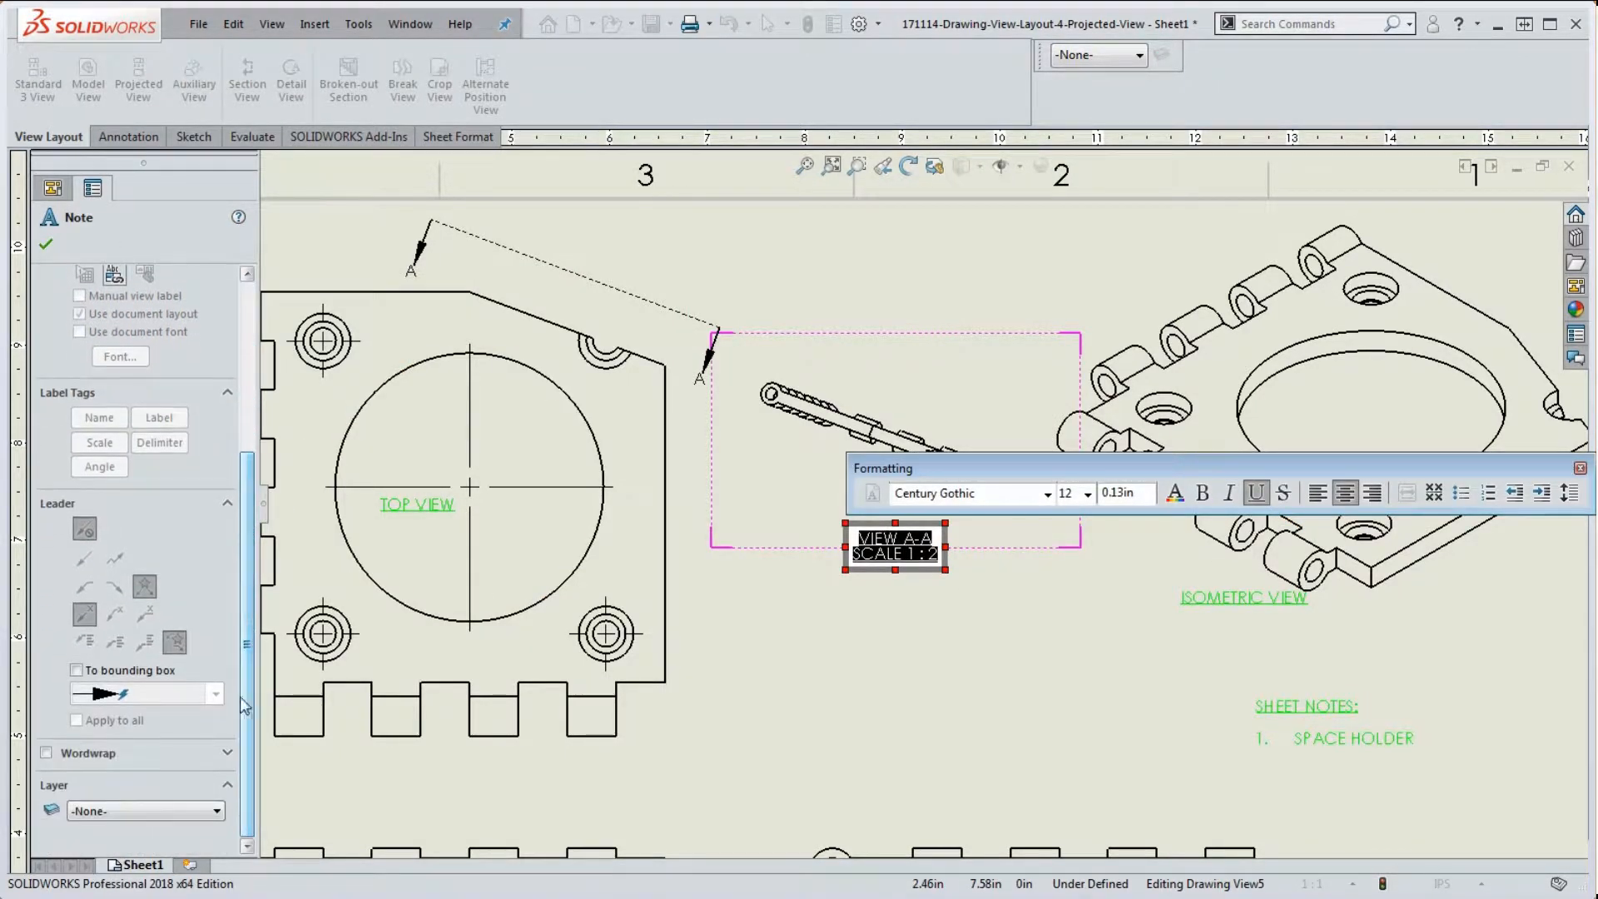
click(119, 811)
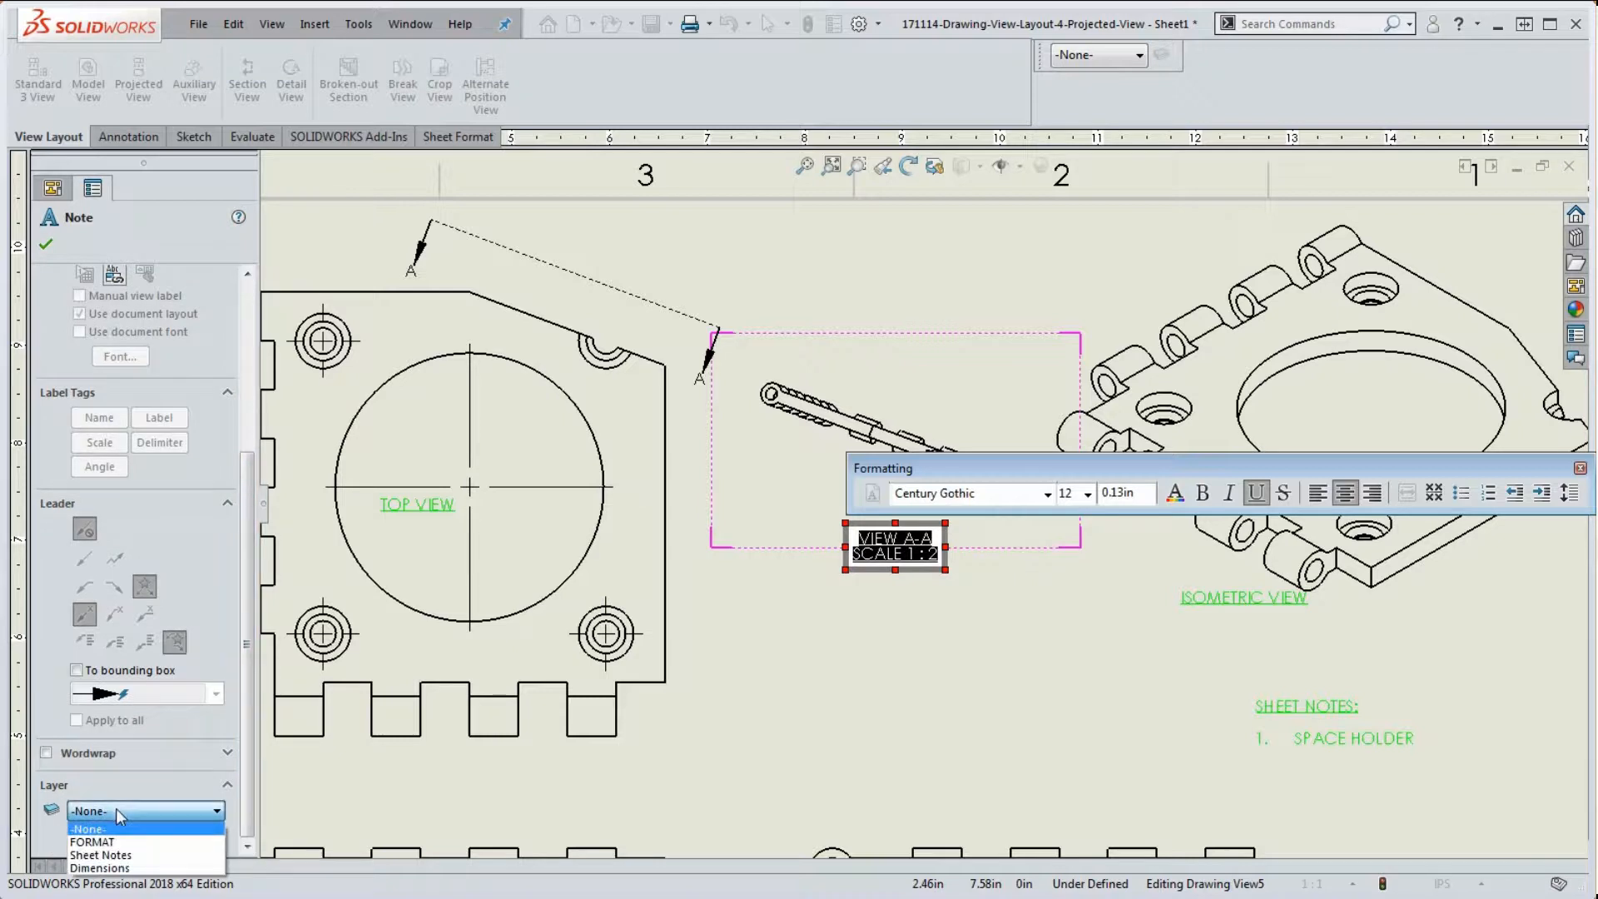
click(121, 854)
click(880, 698)
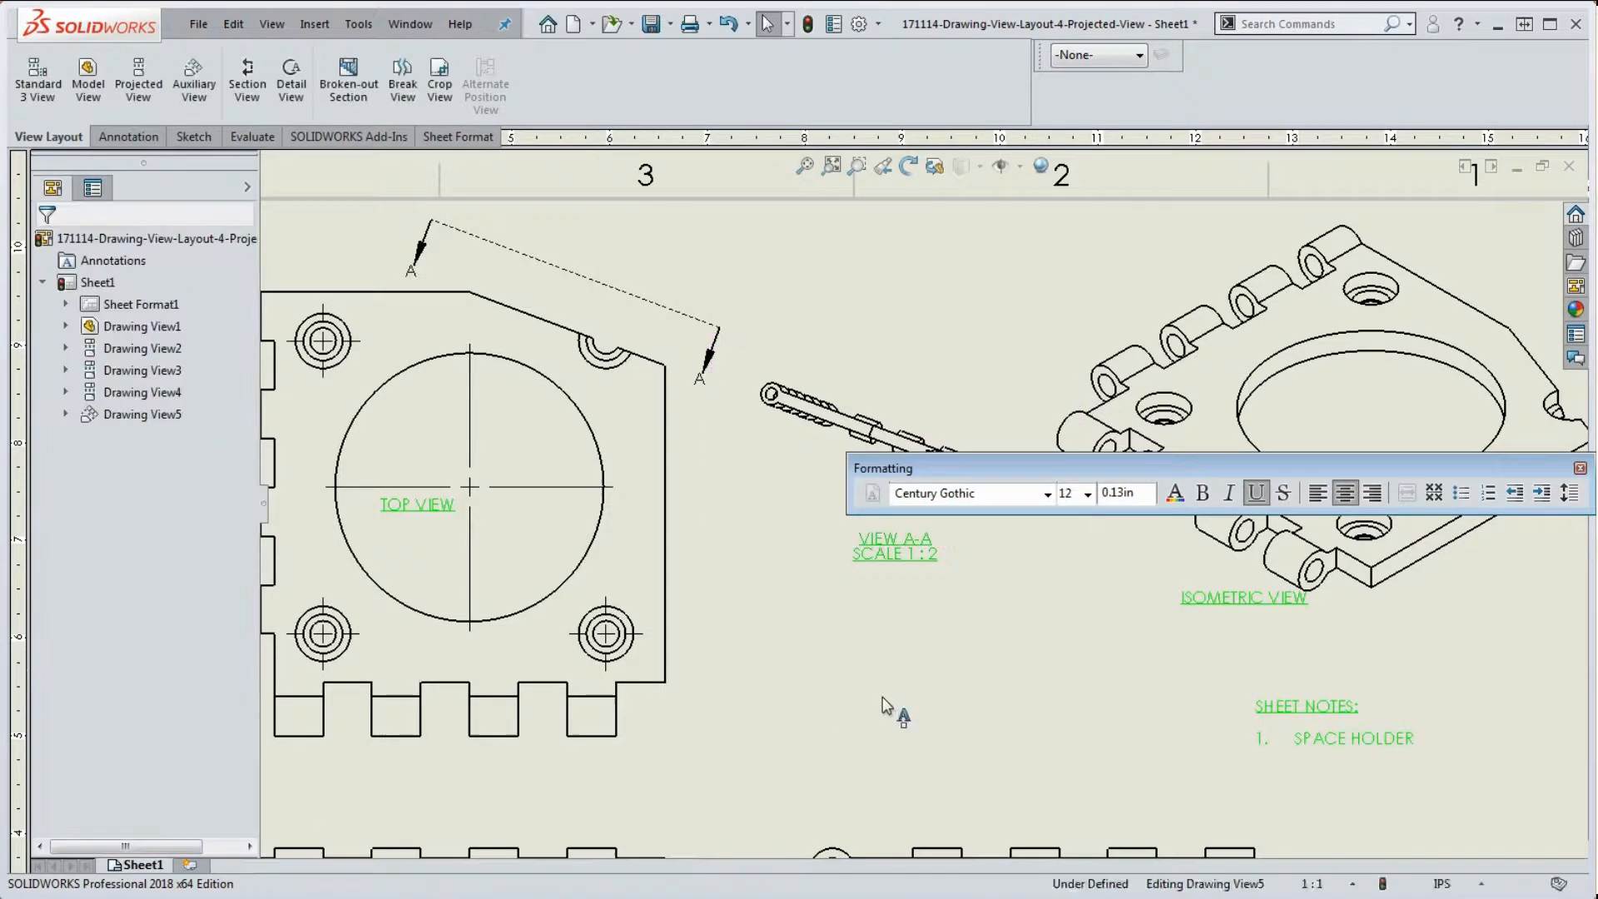
Move auxiliary view A-A higher on the sheet and bring its label closer beneath the geometry
click(972, 516)
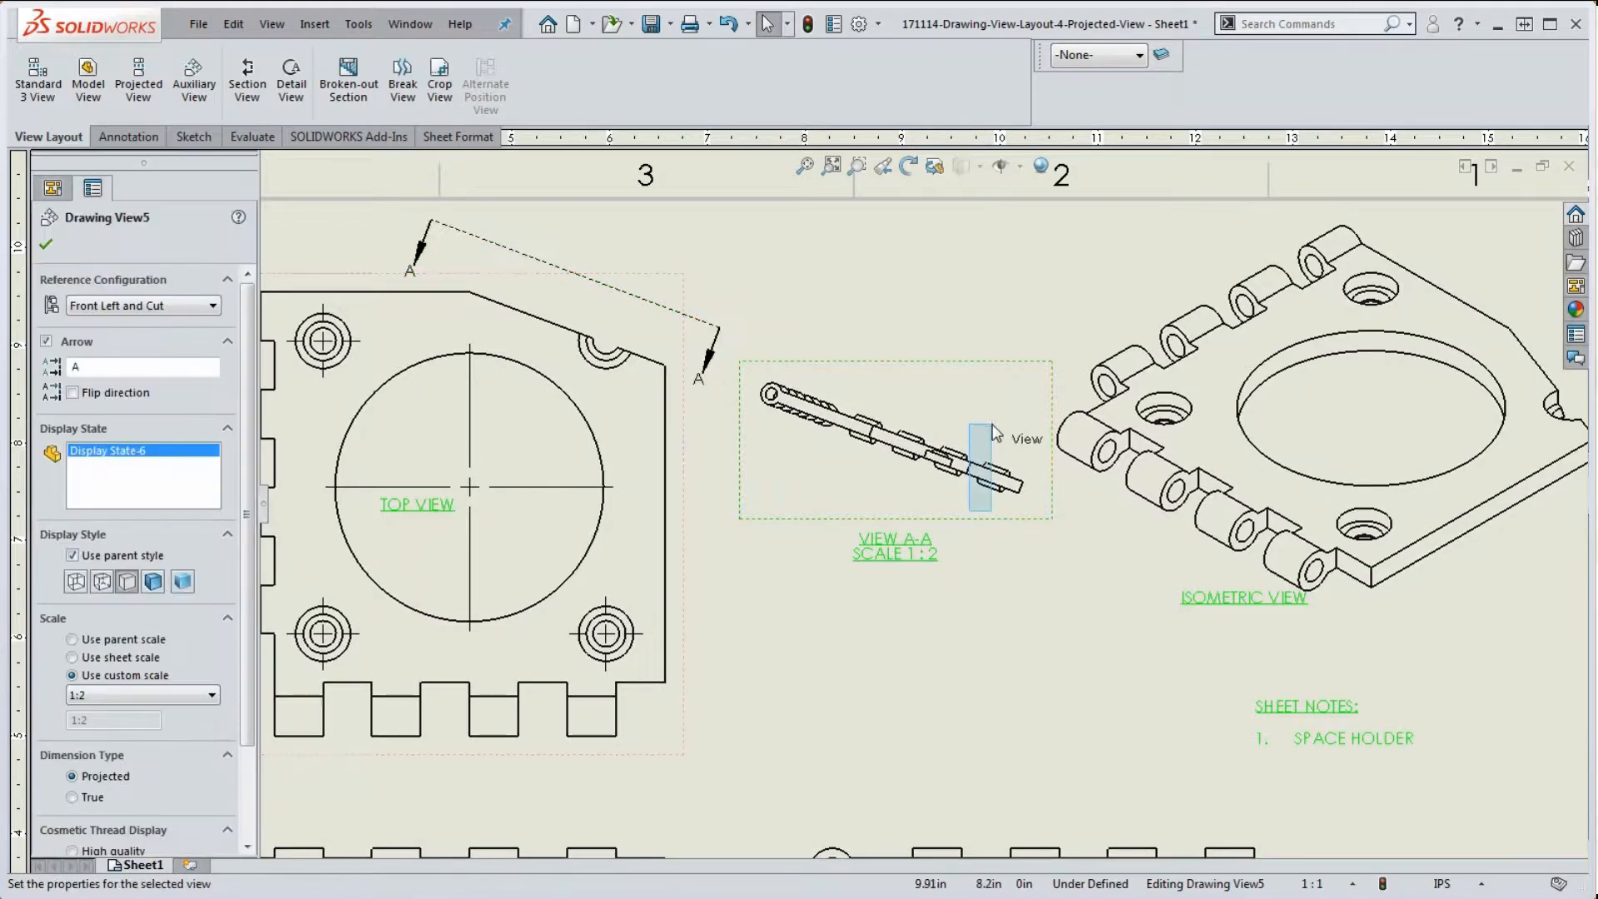
mouse_move(974, 366)
mouse_down()
mouse_move(1009, 279)
mouse_move(958, 384)
mouse_move(1017, 208)
mouse_move(982, 296)
mouse_move(962, 282)
mouse_up()
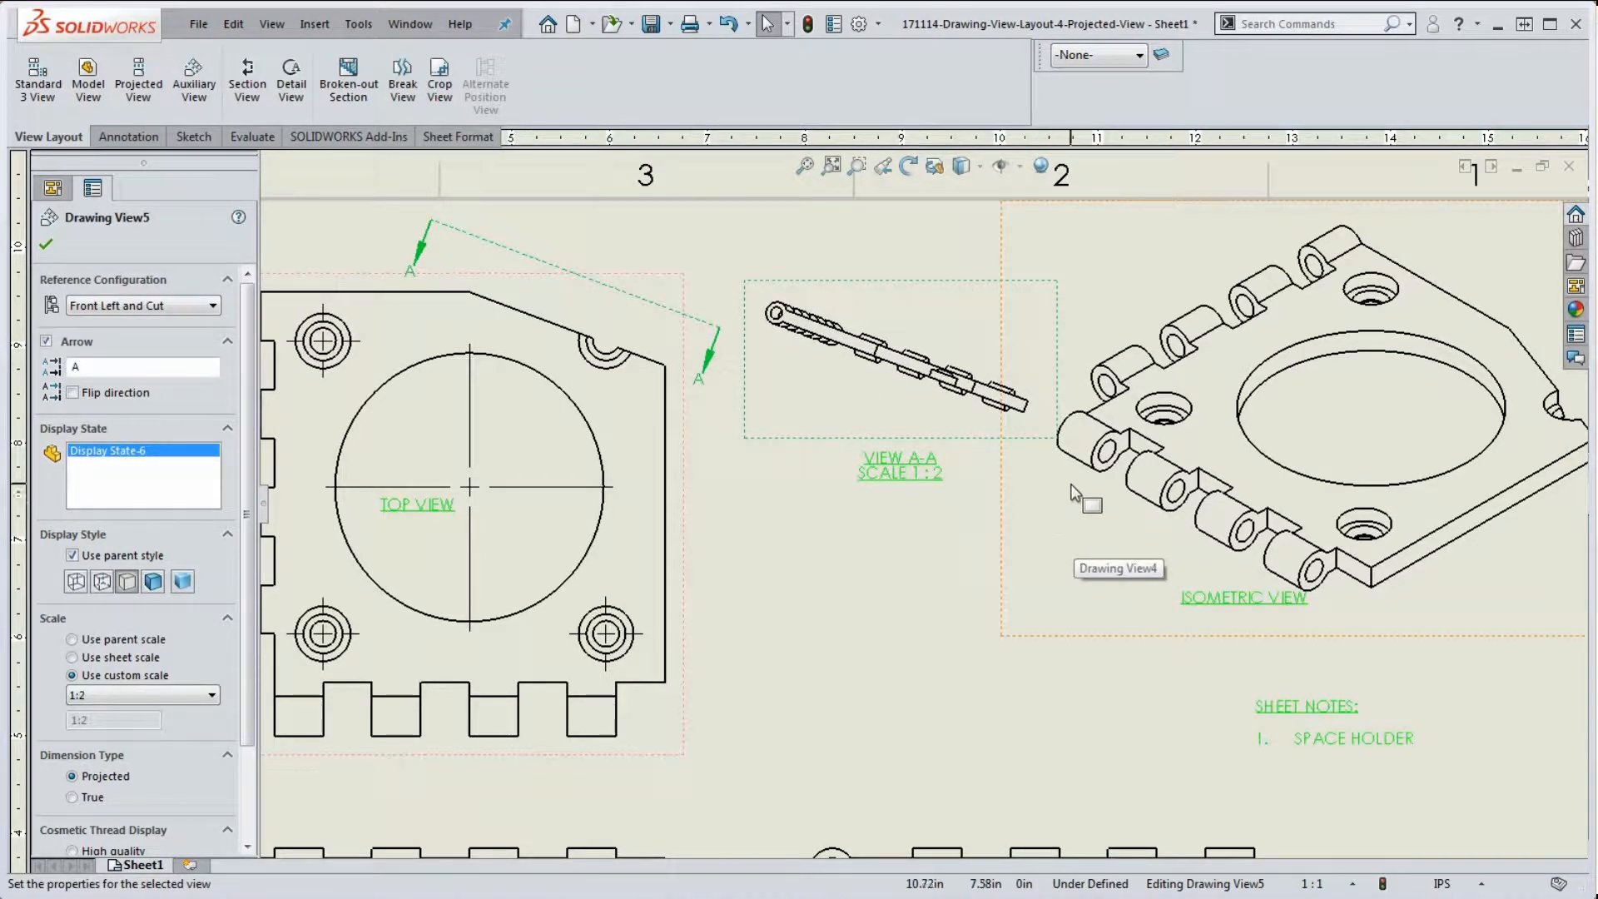
drag(897, 466, 897, 442)
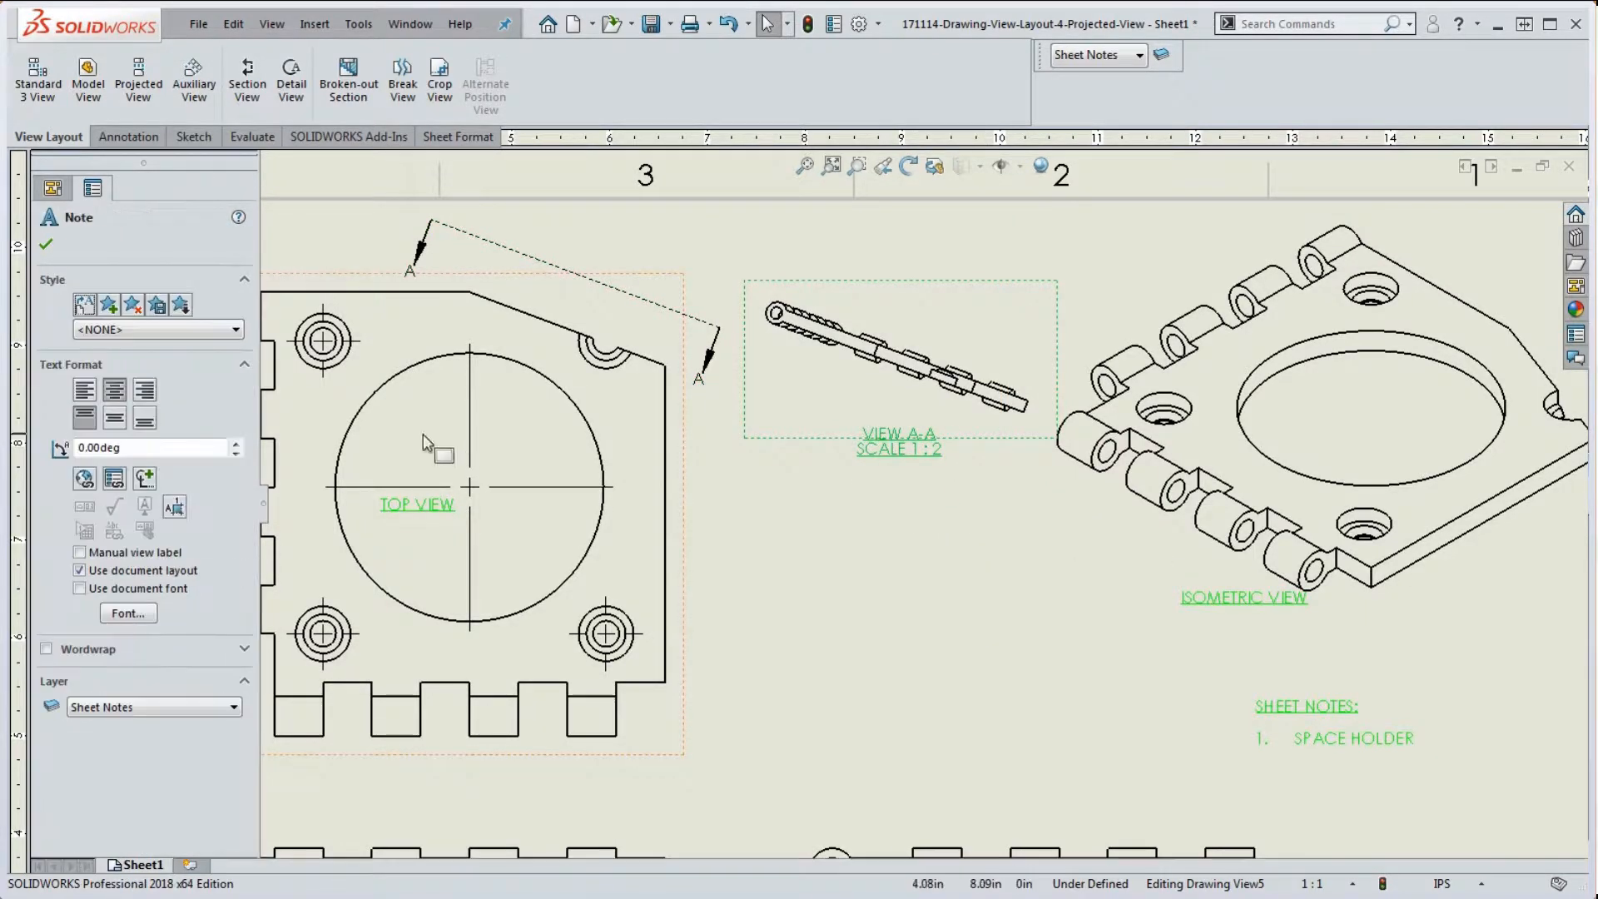
click(47, 245)
click(944, 617)
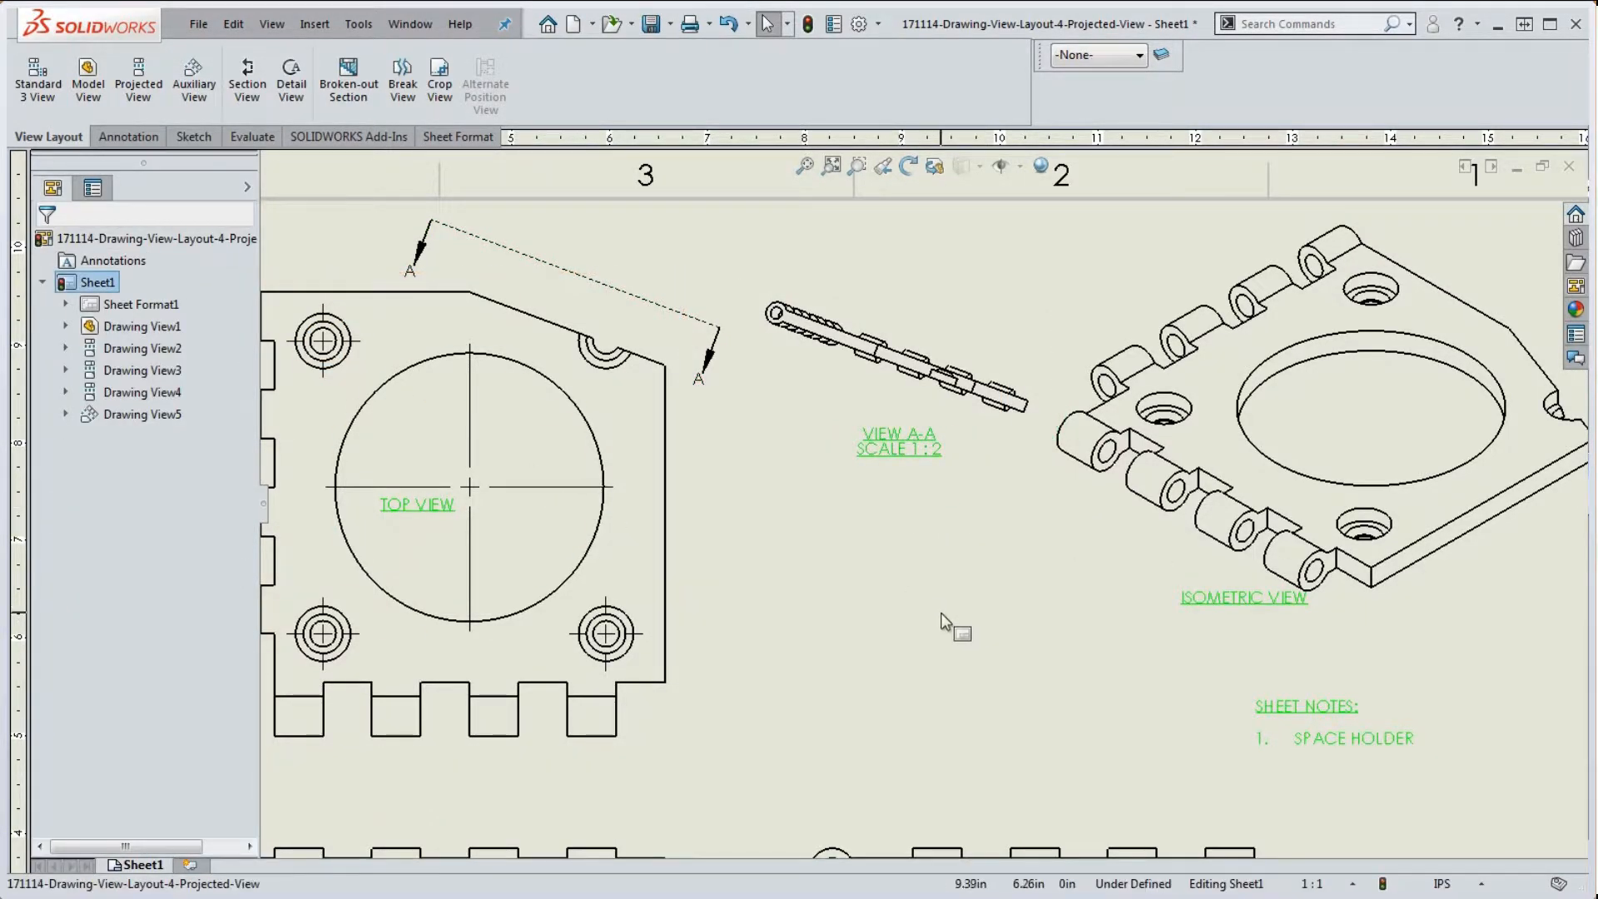
scroll(947, 605, up, 6)
scroll(944, 530, down, 1)
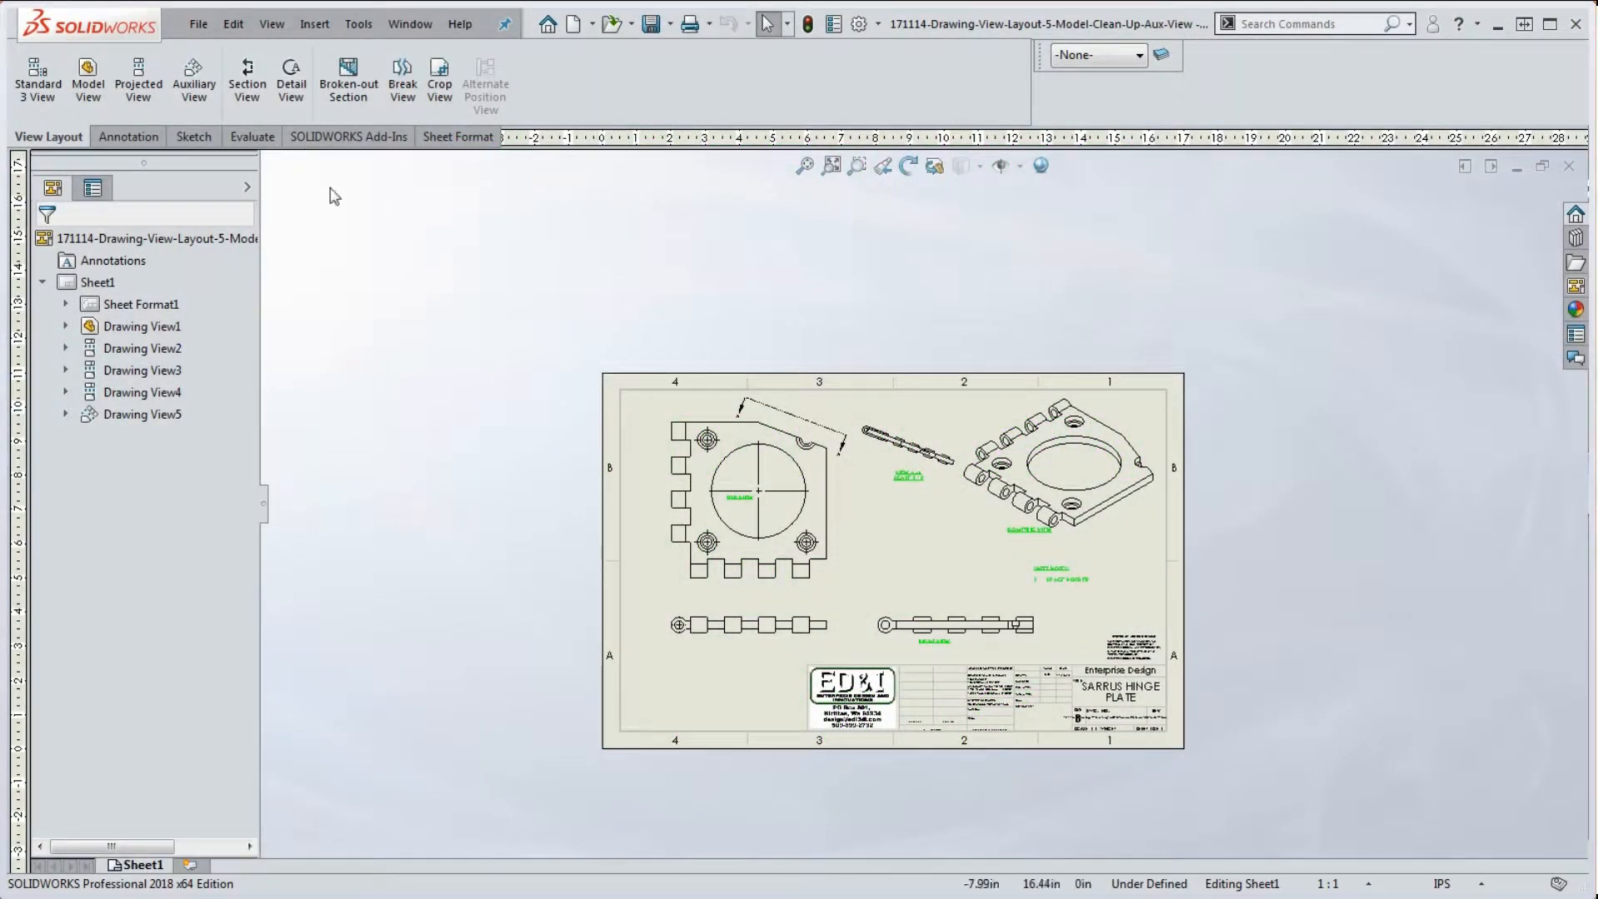
Start a section view and preview a vertical cutting line over the top view
click(250, 90)
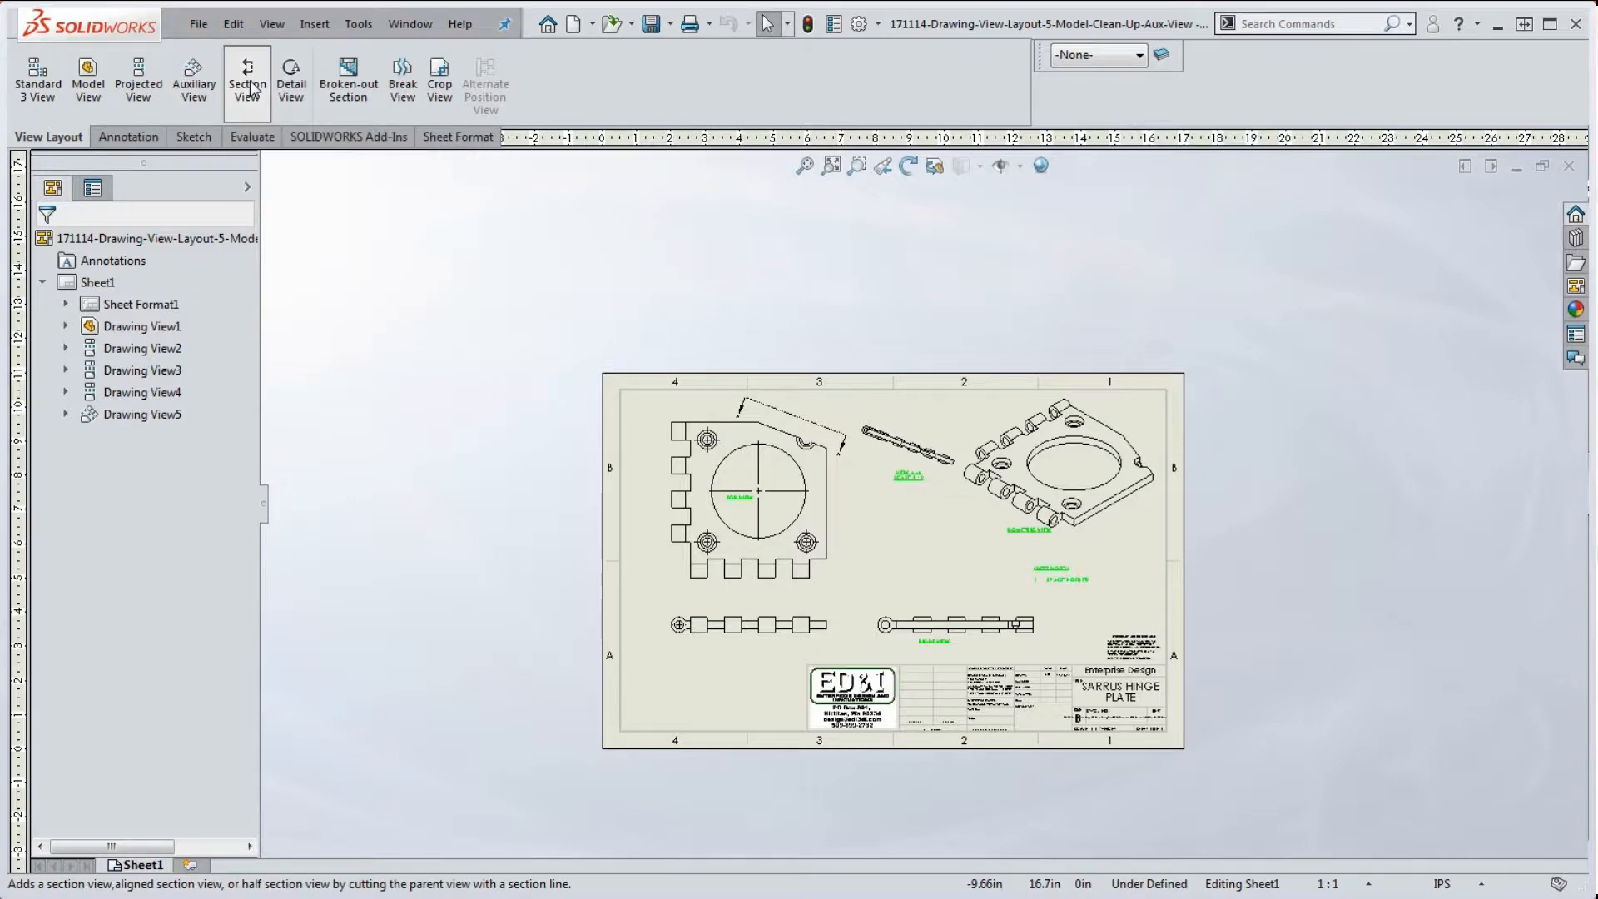
scroll(723, 476, down, 3)
scroll(722, 476, down, 1)
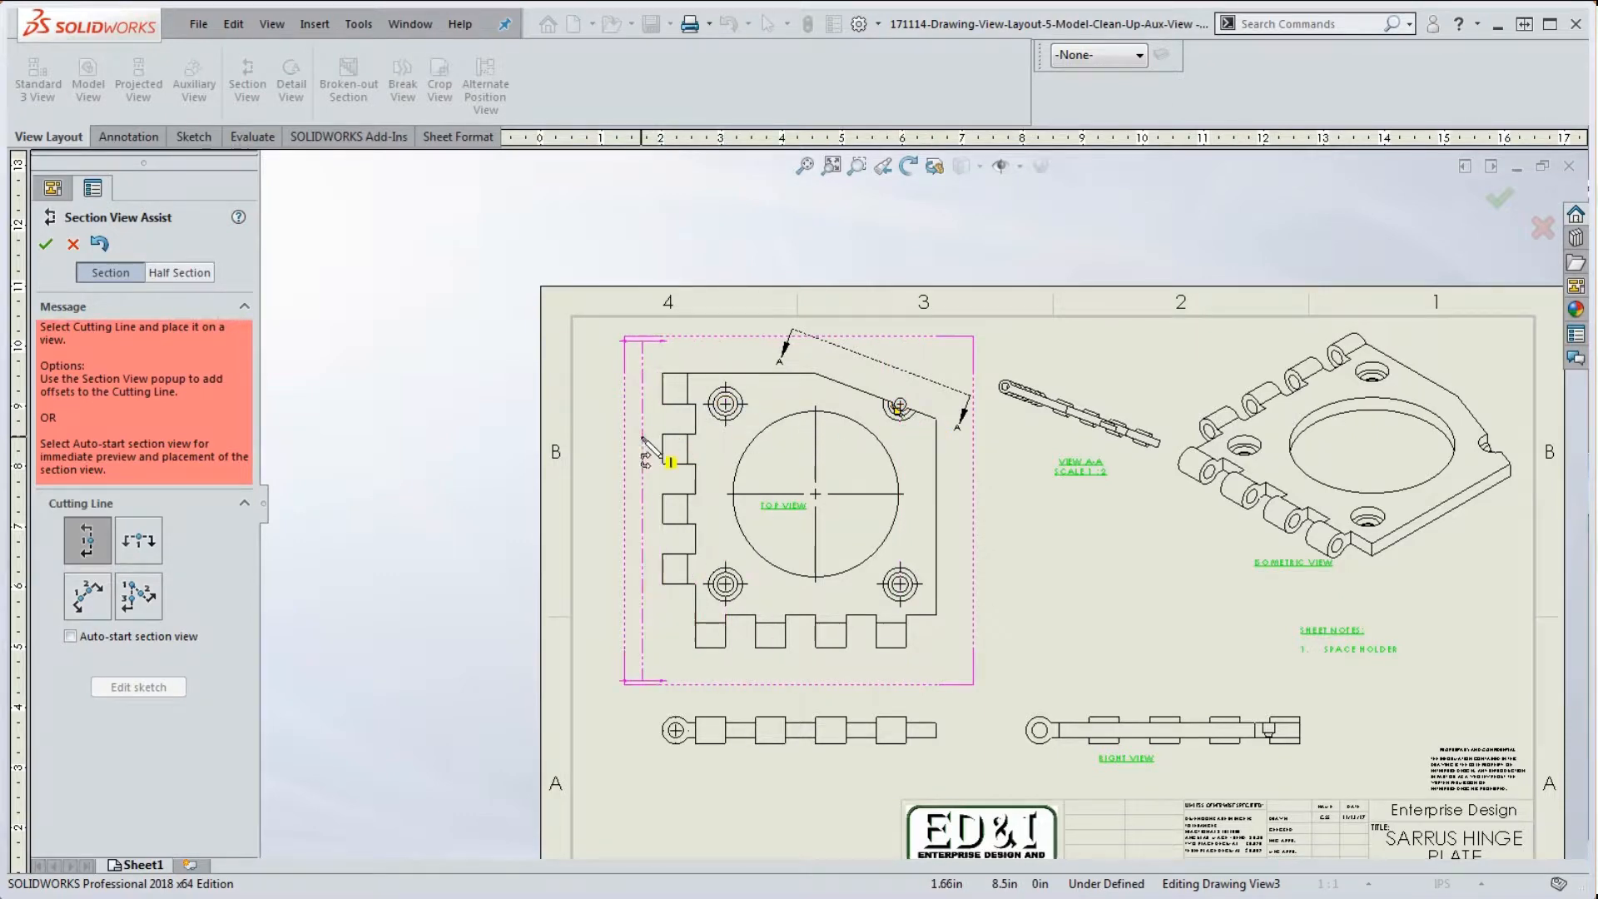
scroll(736, 407, down, 1)
scroll(849, 332, up, 3)
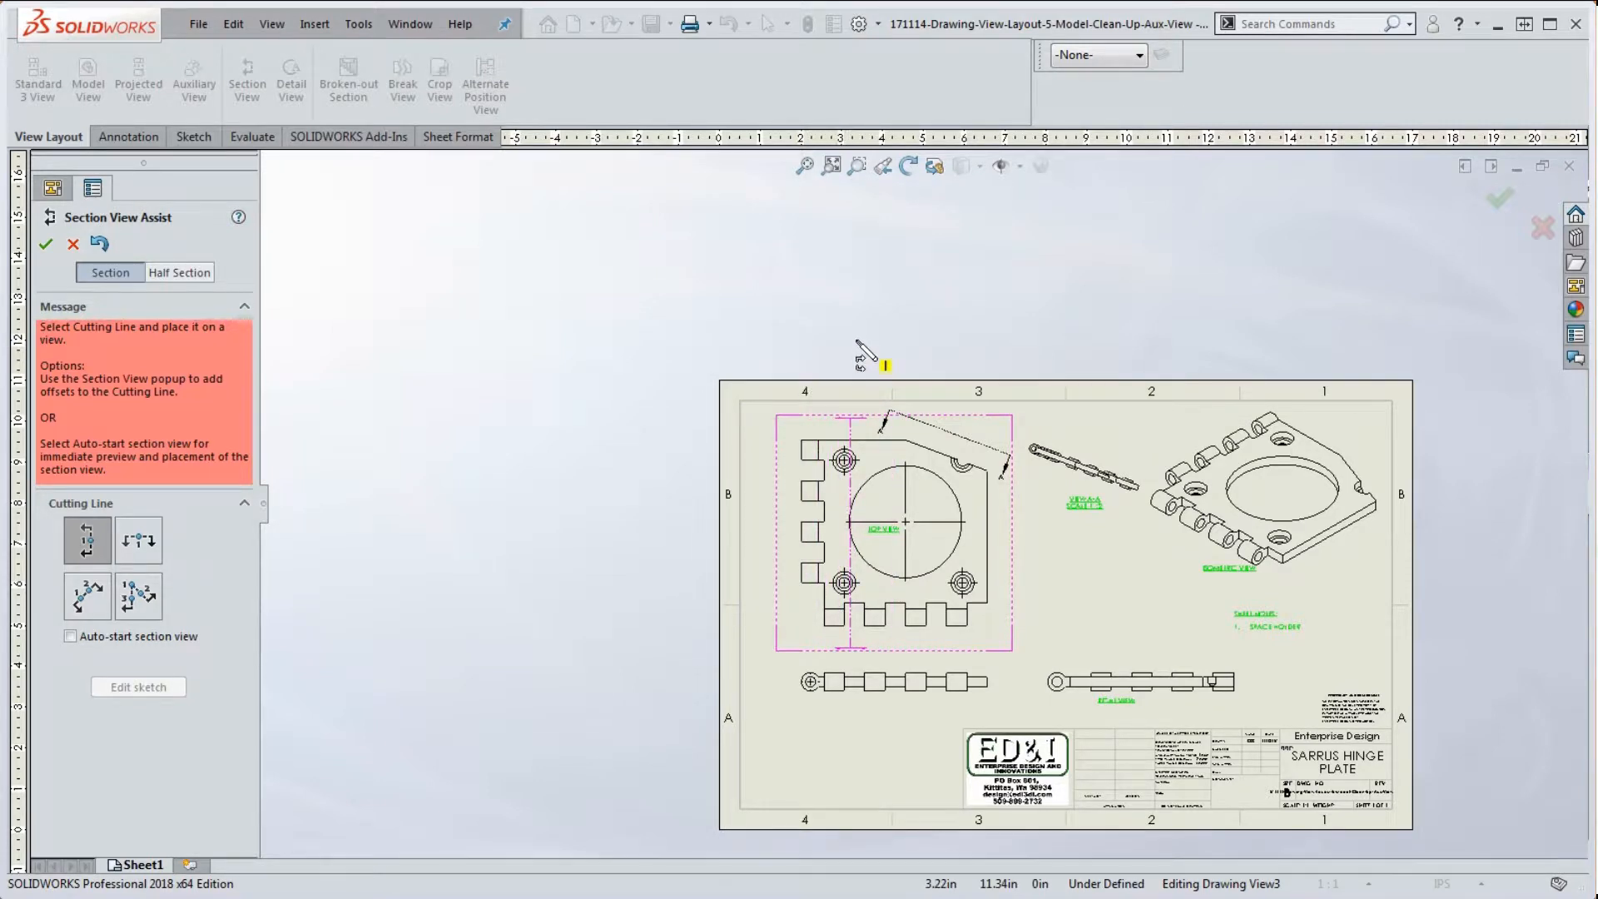
Try a horizontal cutting line, previewing it over the top view and auxiliary view A-A
key(Tab)
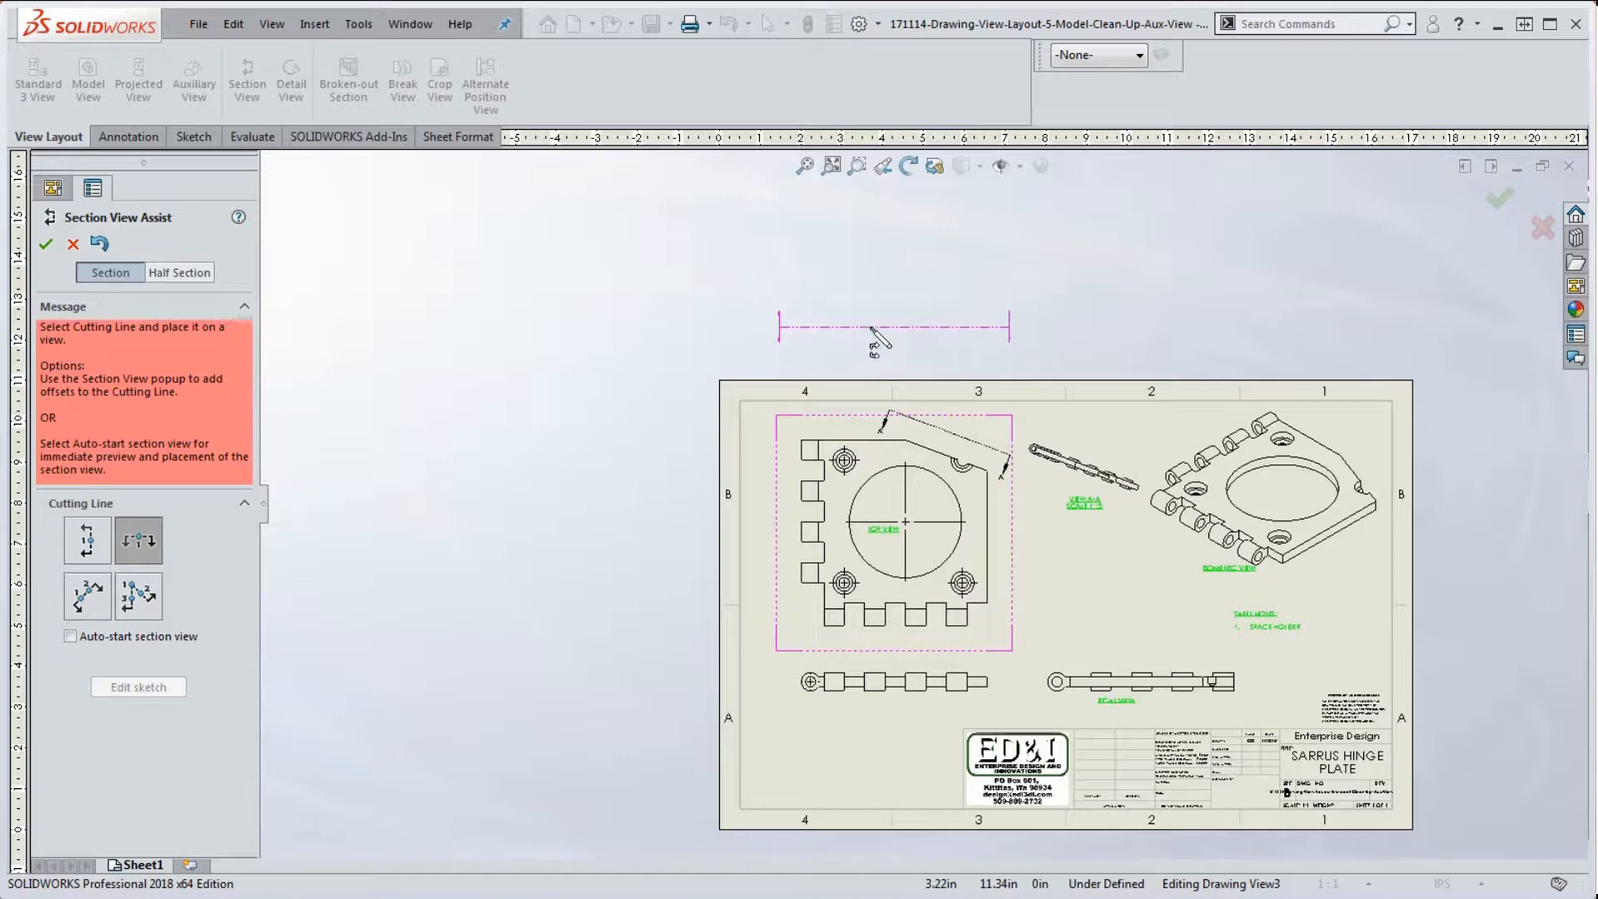
scroll(824, 337, down, 5)
scroll(804, 351, up, 4)
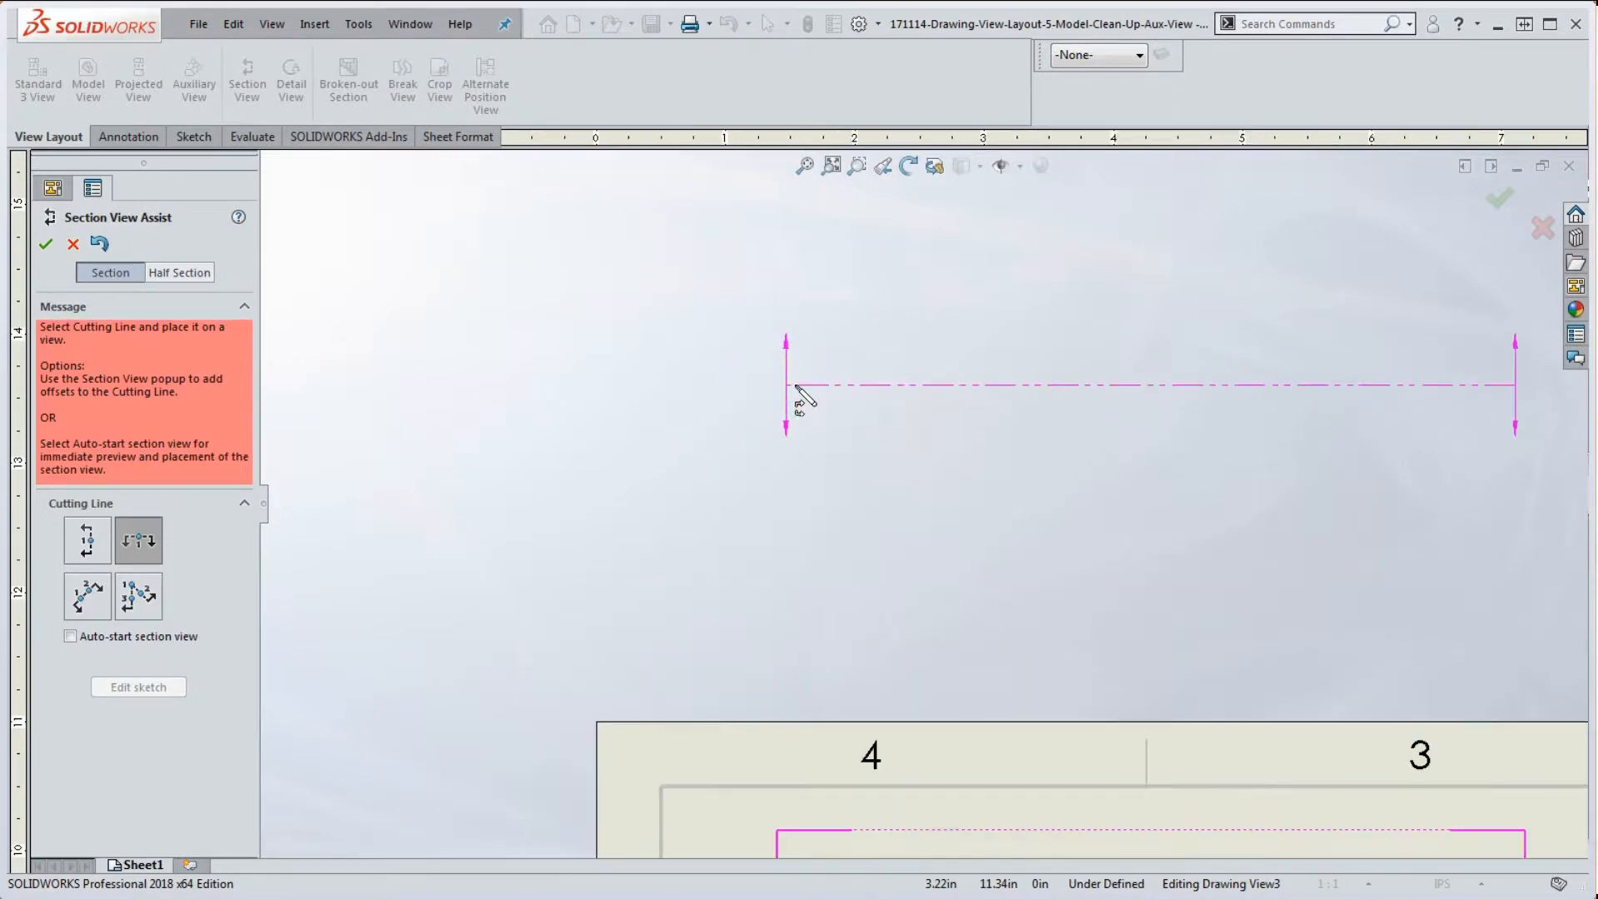
scroll(1165, 541, down, 3)
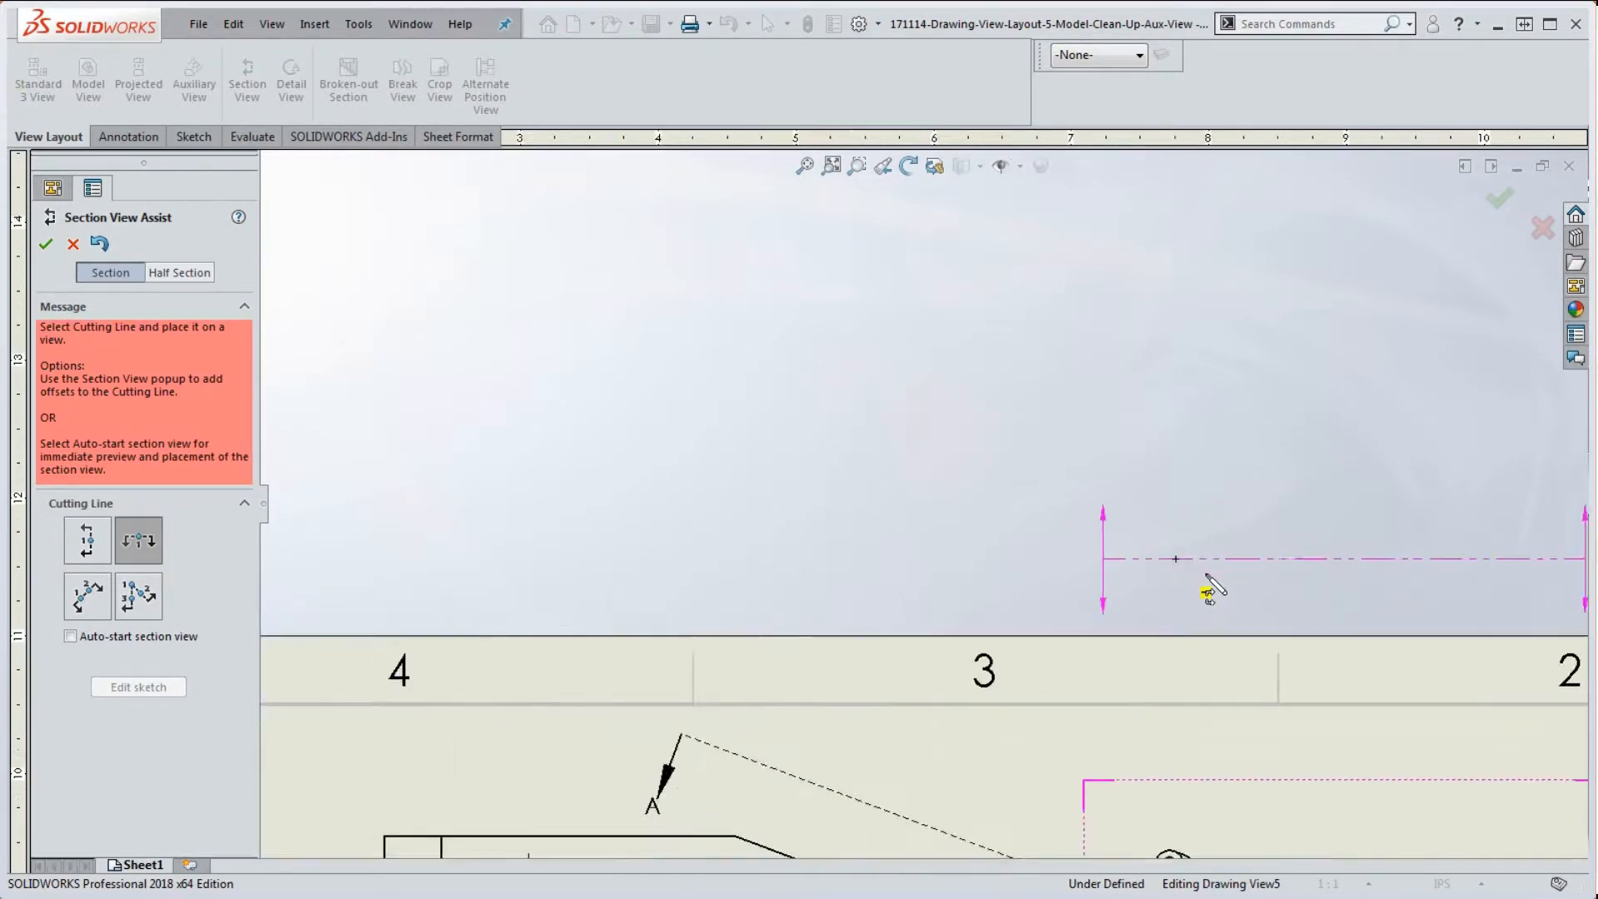
scroll(921, 507, up, 2)
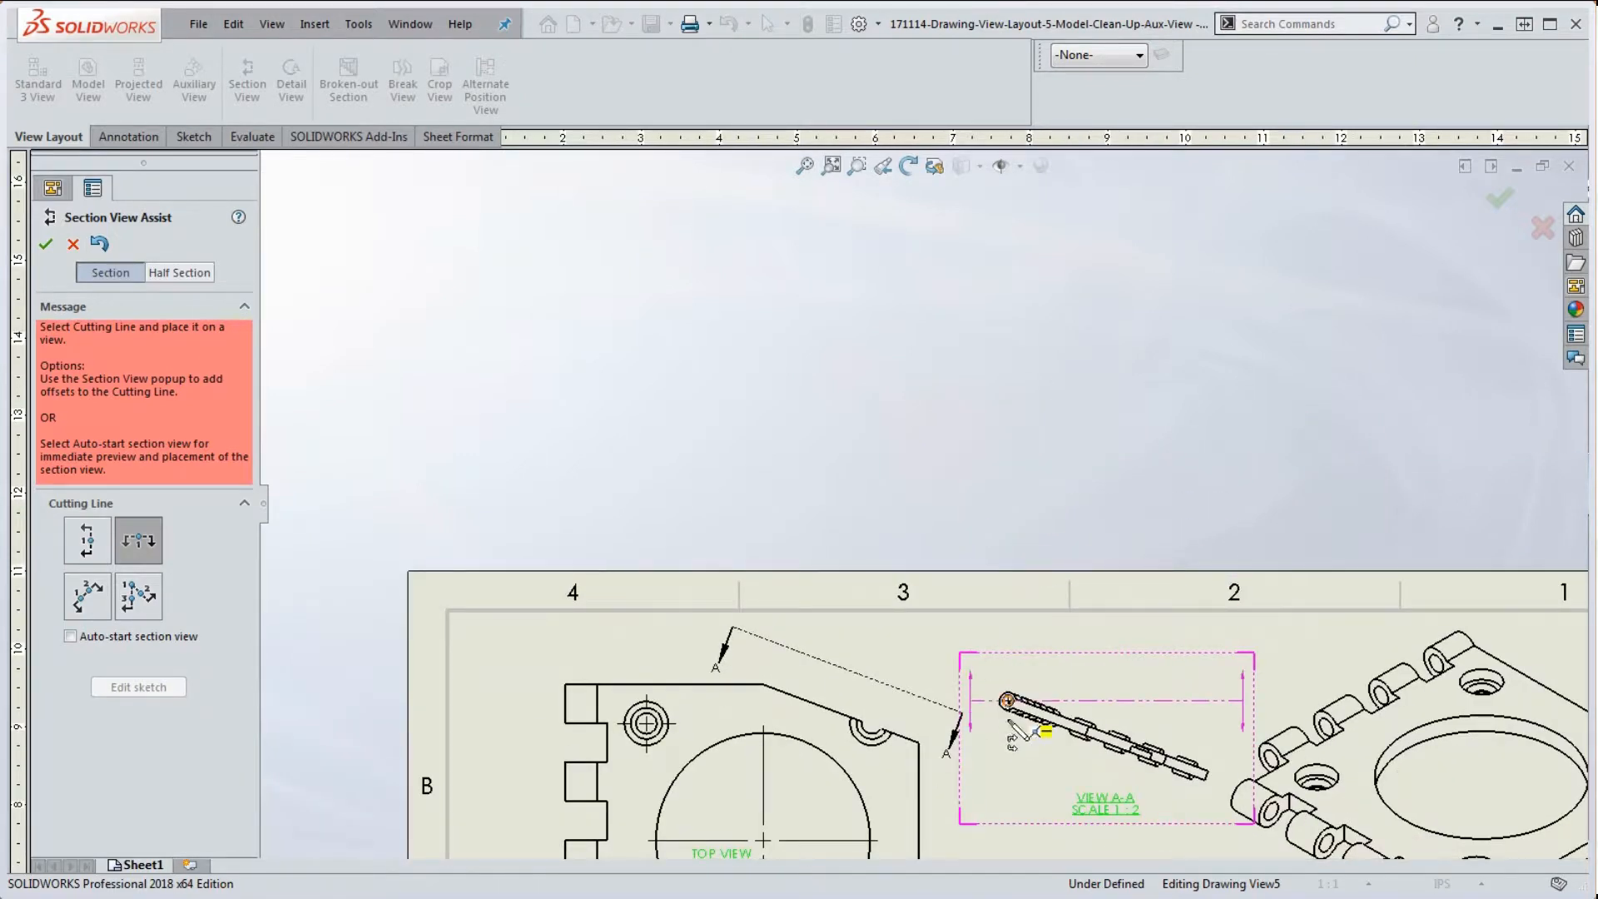
scroll(974, 521, down, 3)
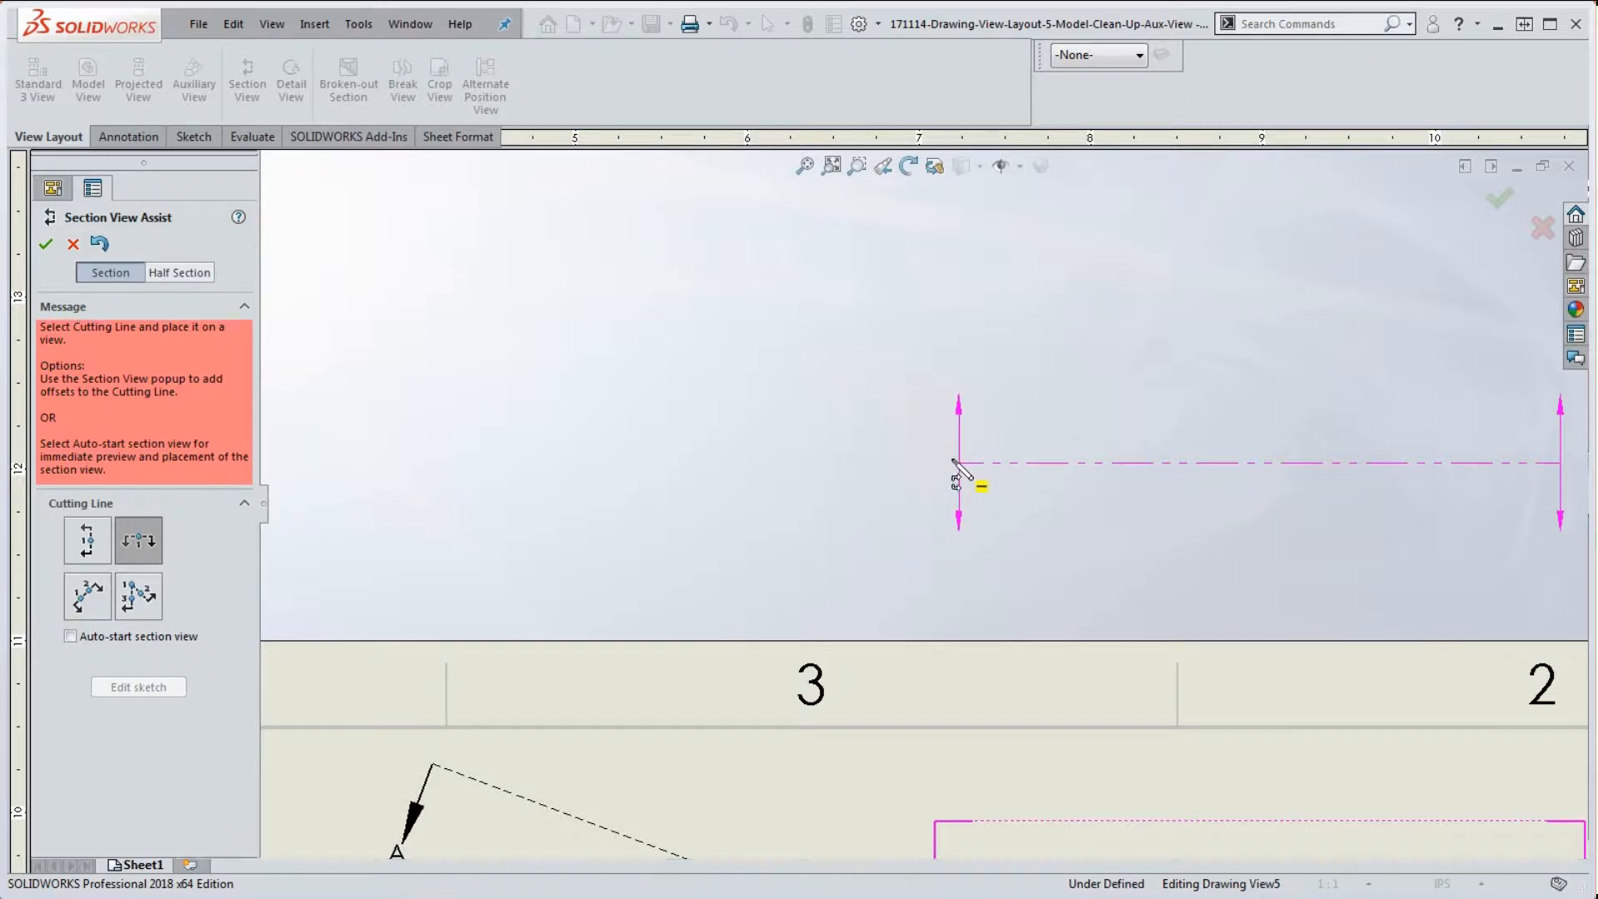
scroll(957, 479, up, 3)
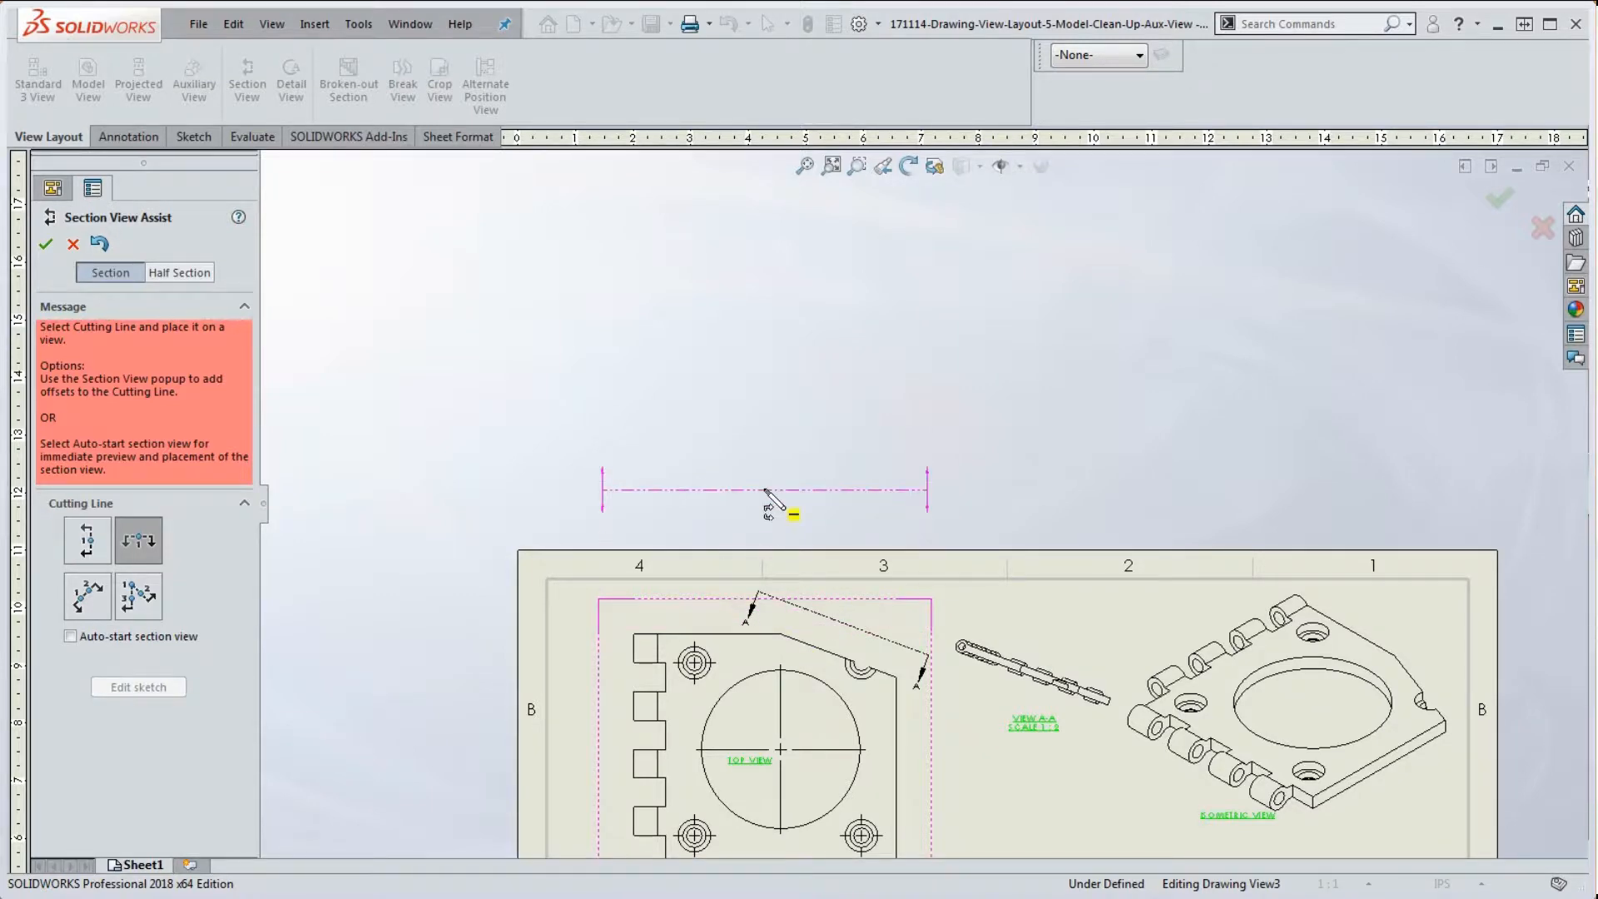
scroll(766, 491, down, 3)
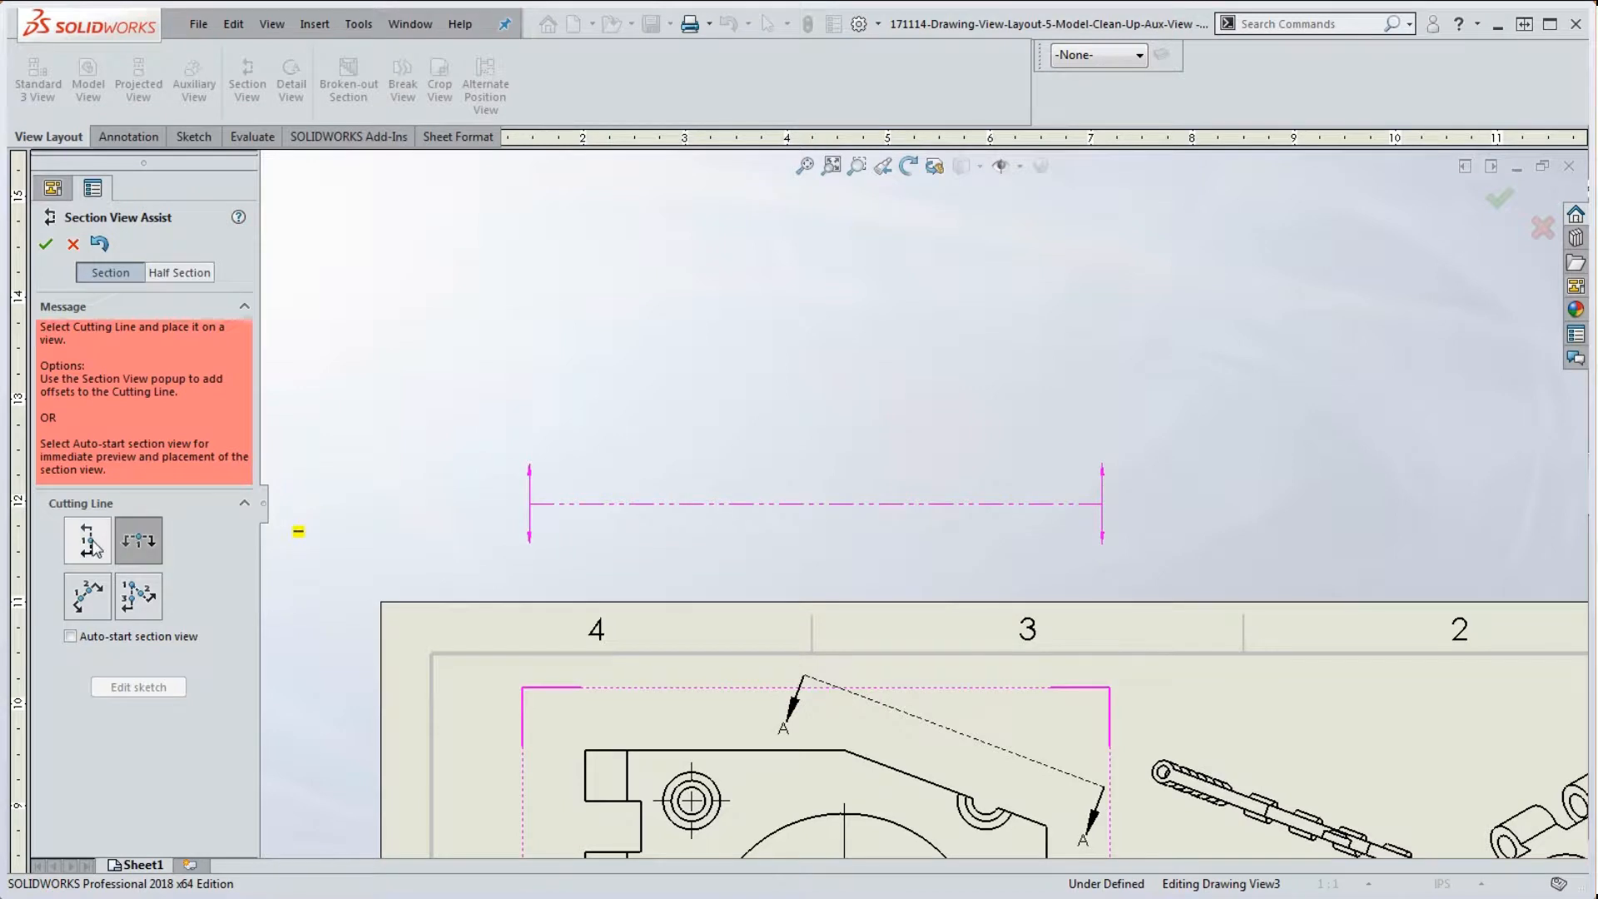
click(152, 550)
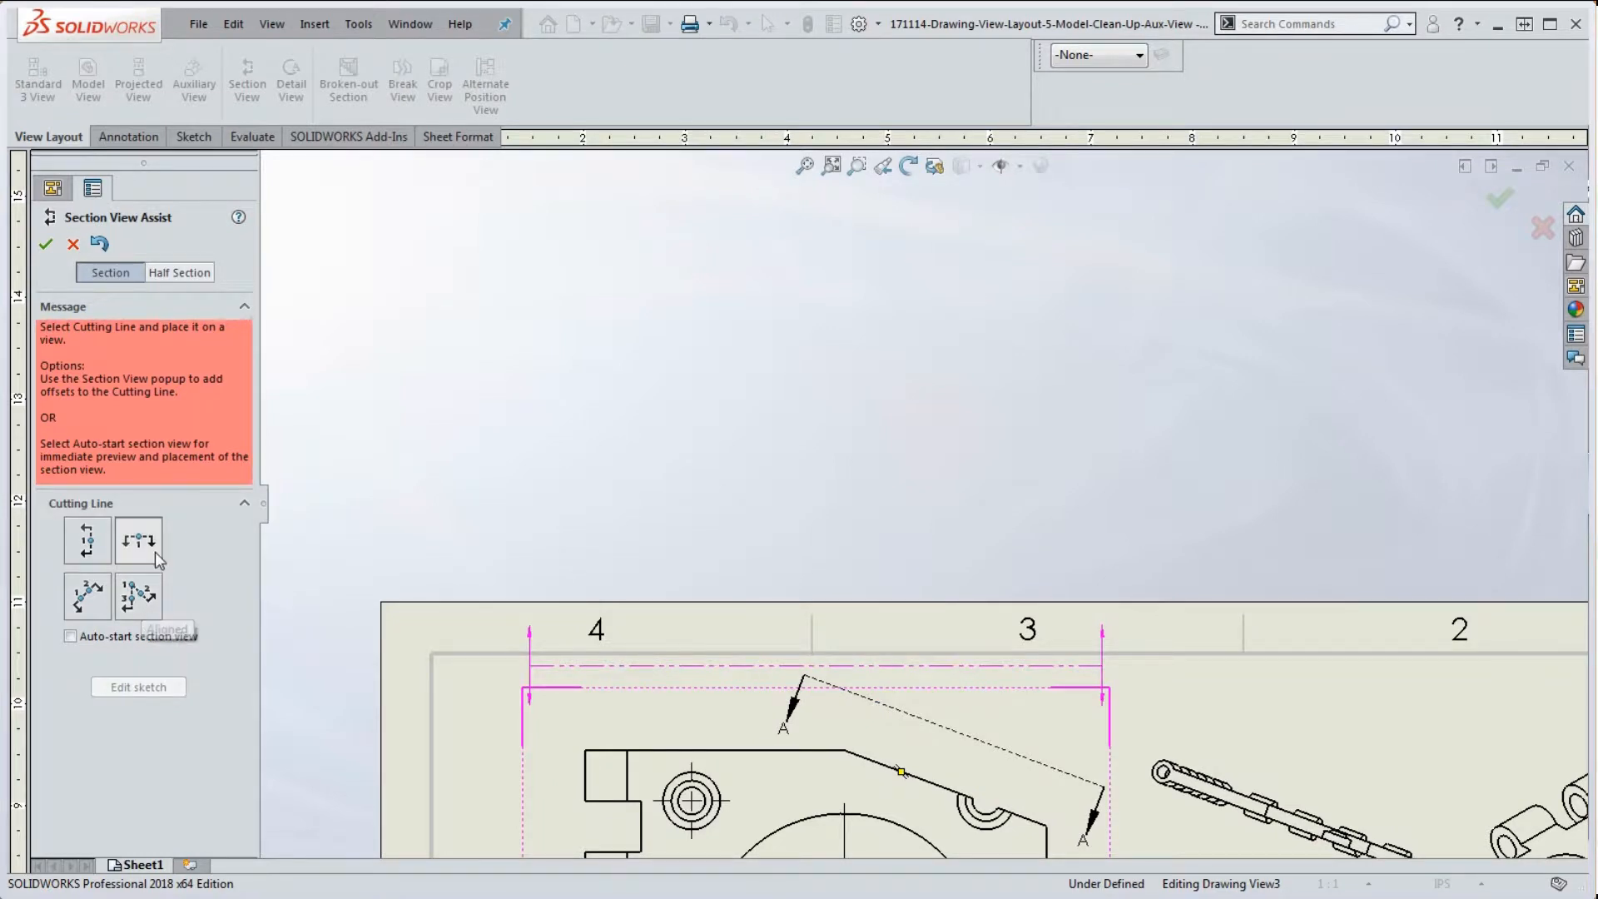
scroll(307, 498, up, 3)
scroll(789, 436, up, 1)
scroll(833, 533, up, 1)
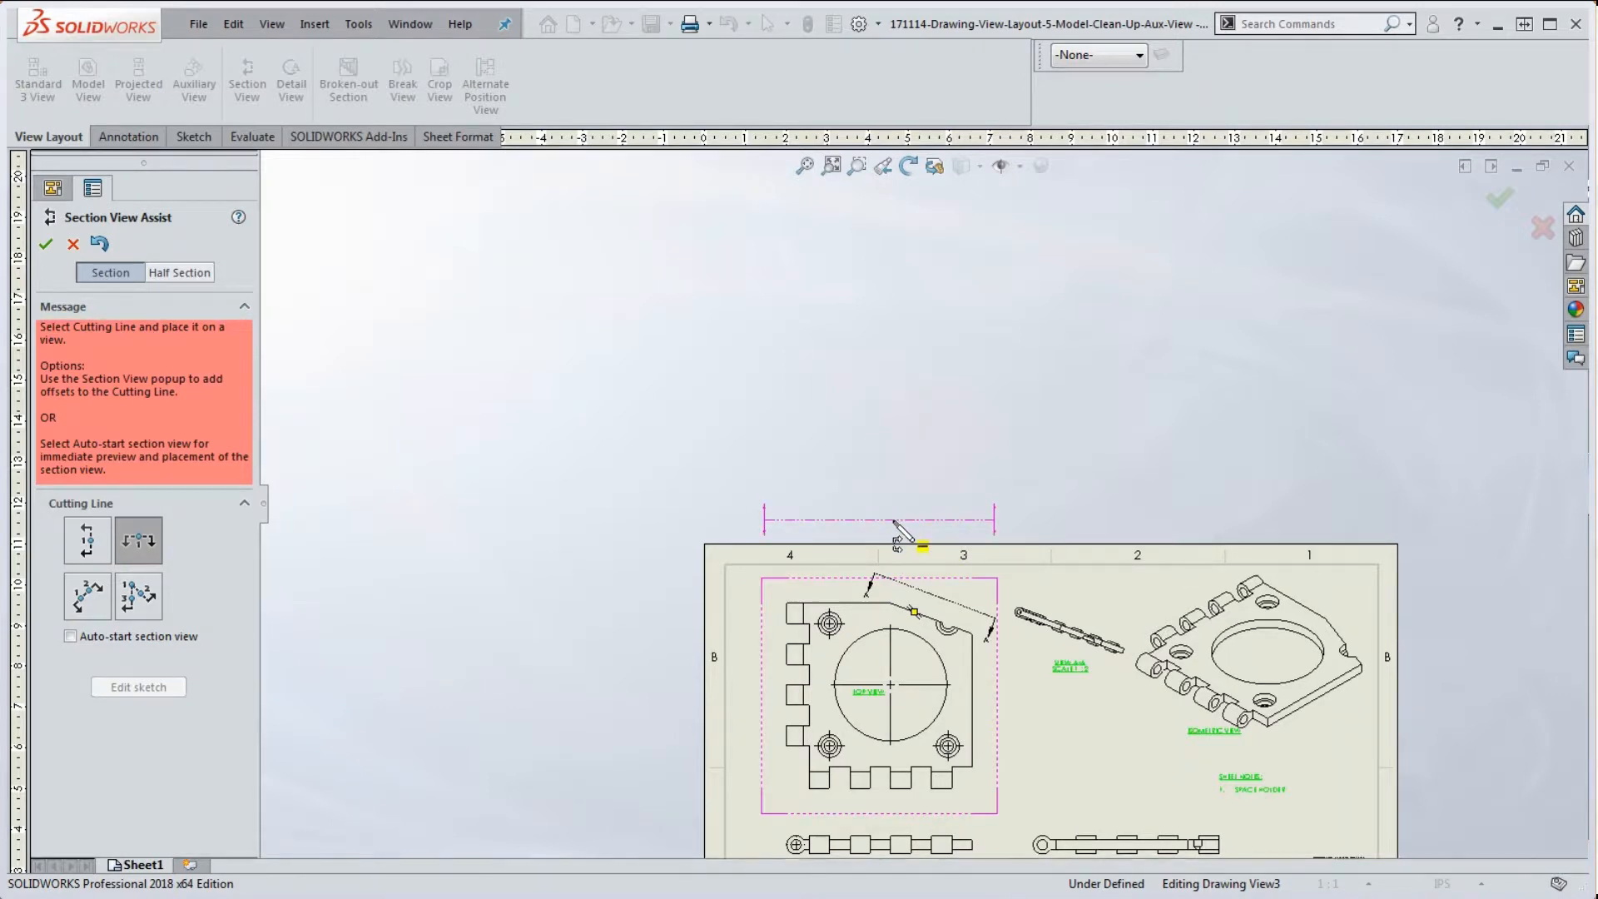
scroll(898, 537, down, 1)
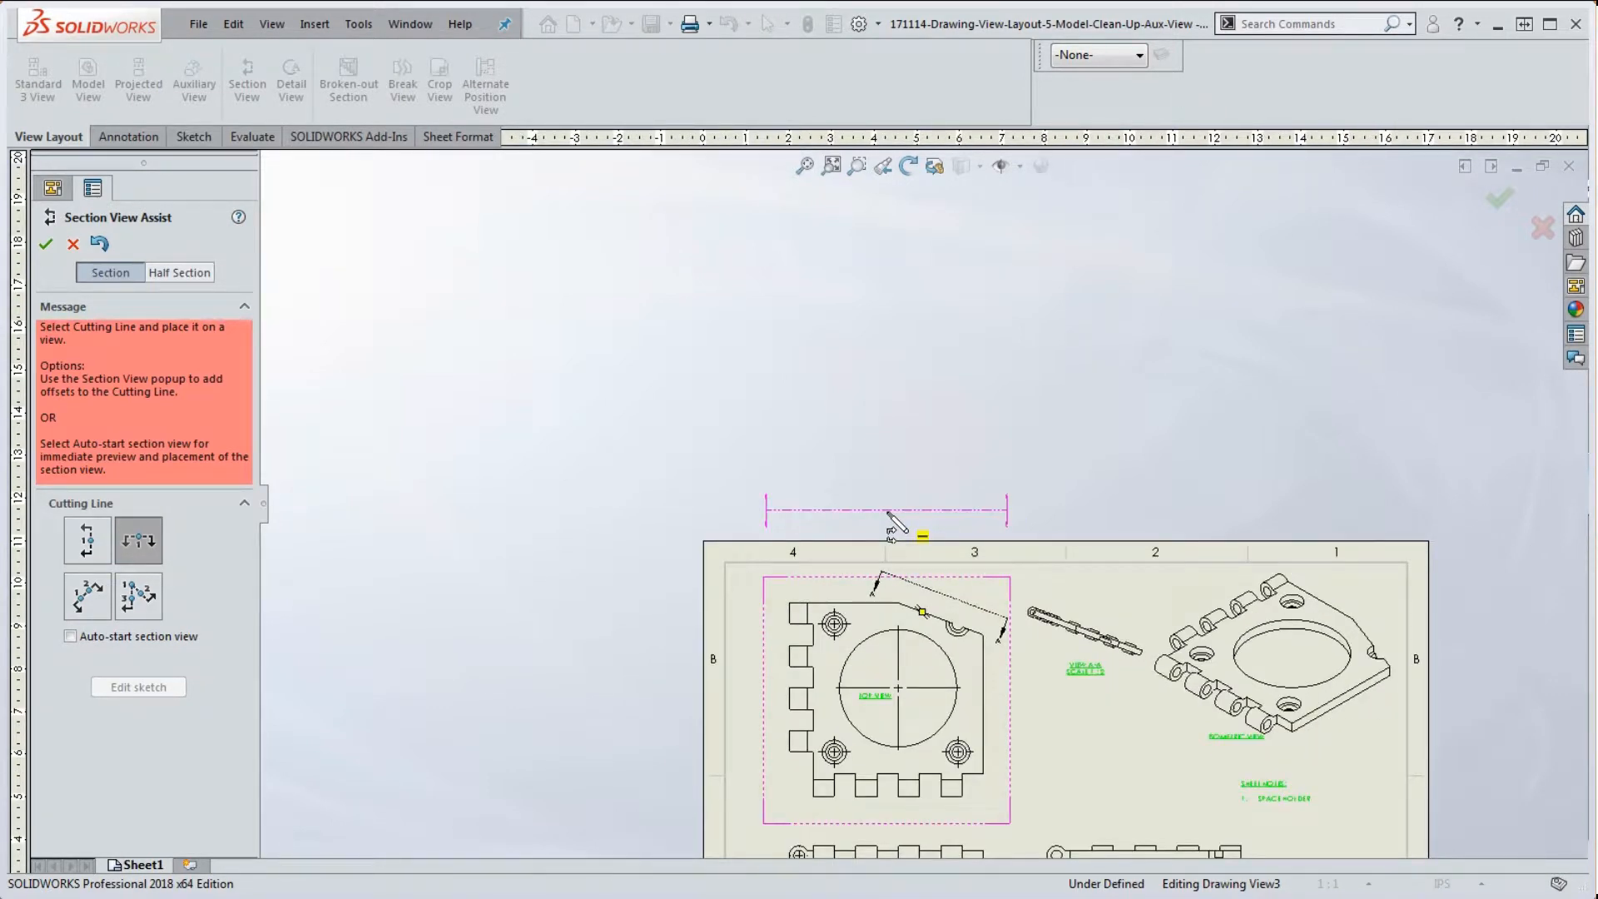
Place a vertical cutting line through the center of the top view's upper-left hole and accept it
click(87, 541)
scroll(835, 623, down, 2)
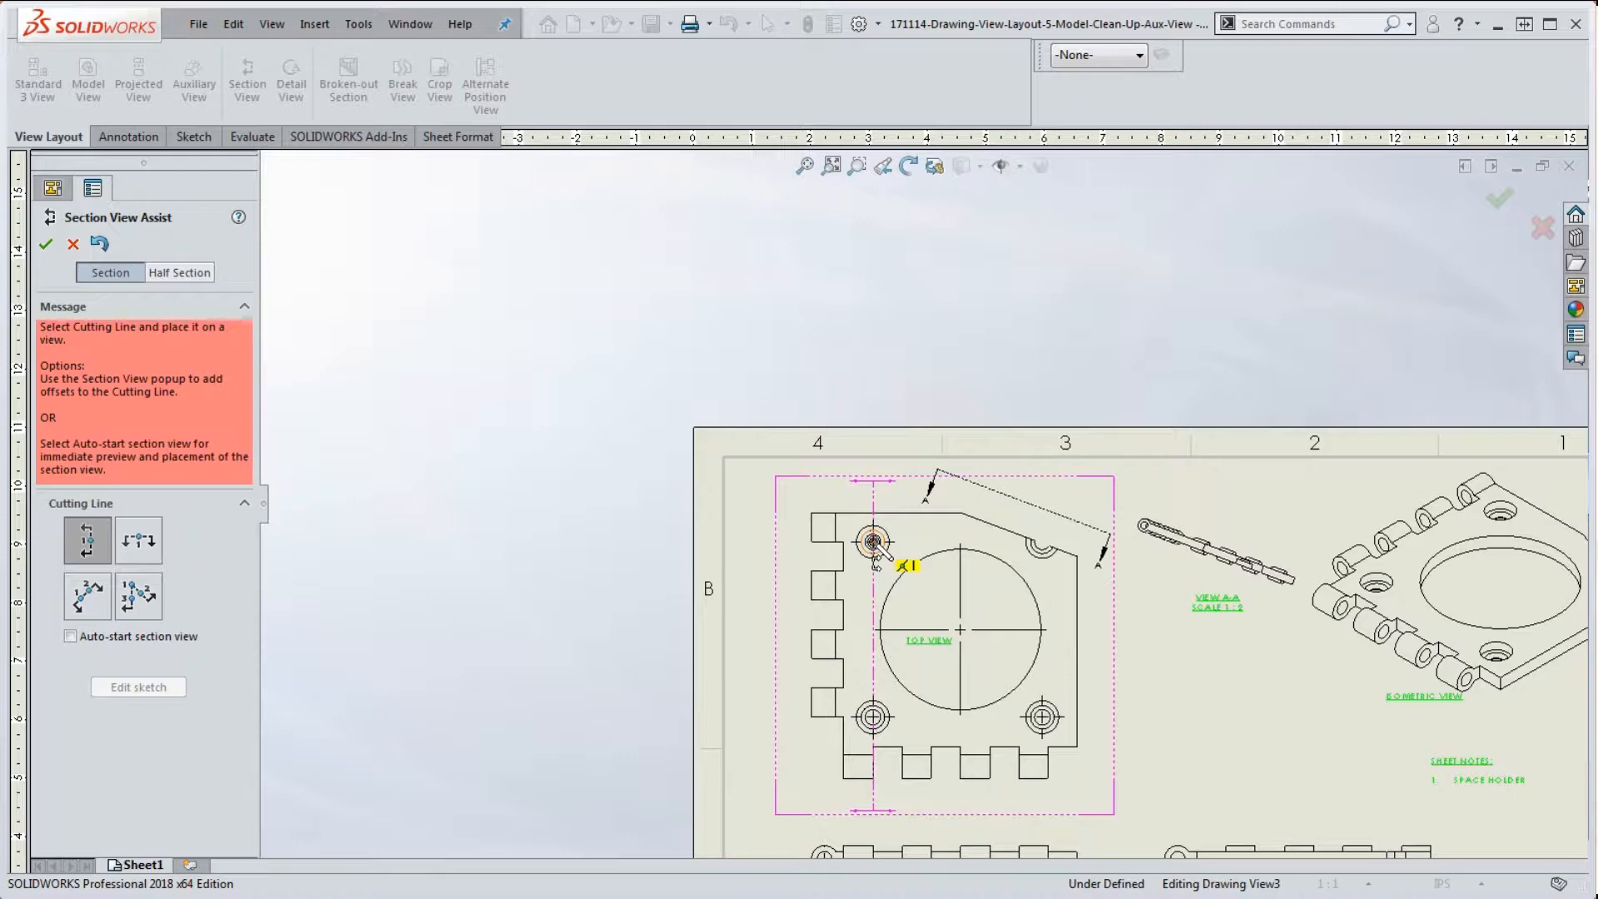
scroll(874, 545, down, 2)
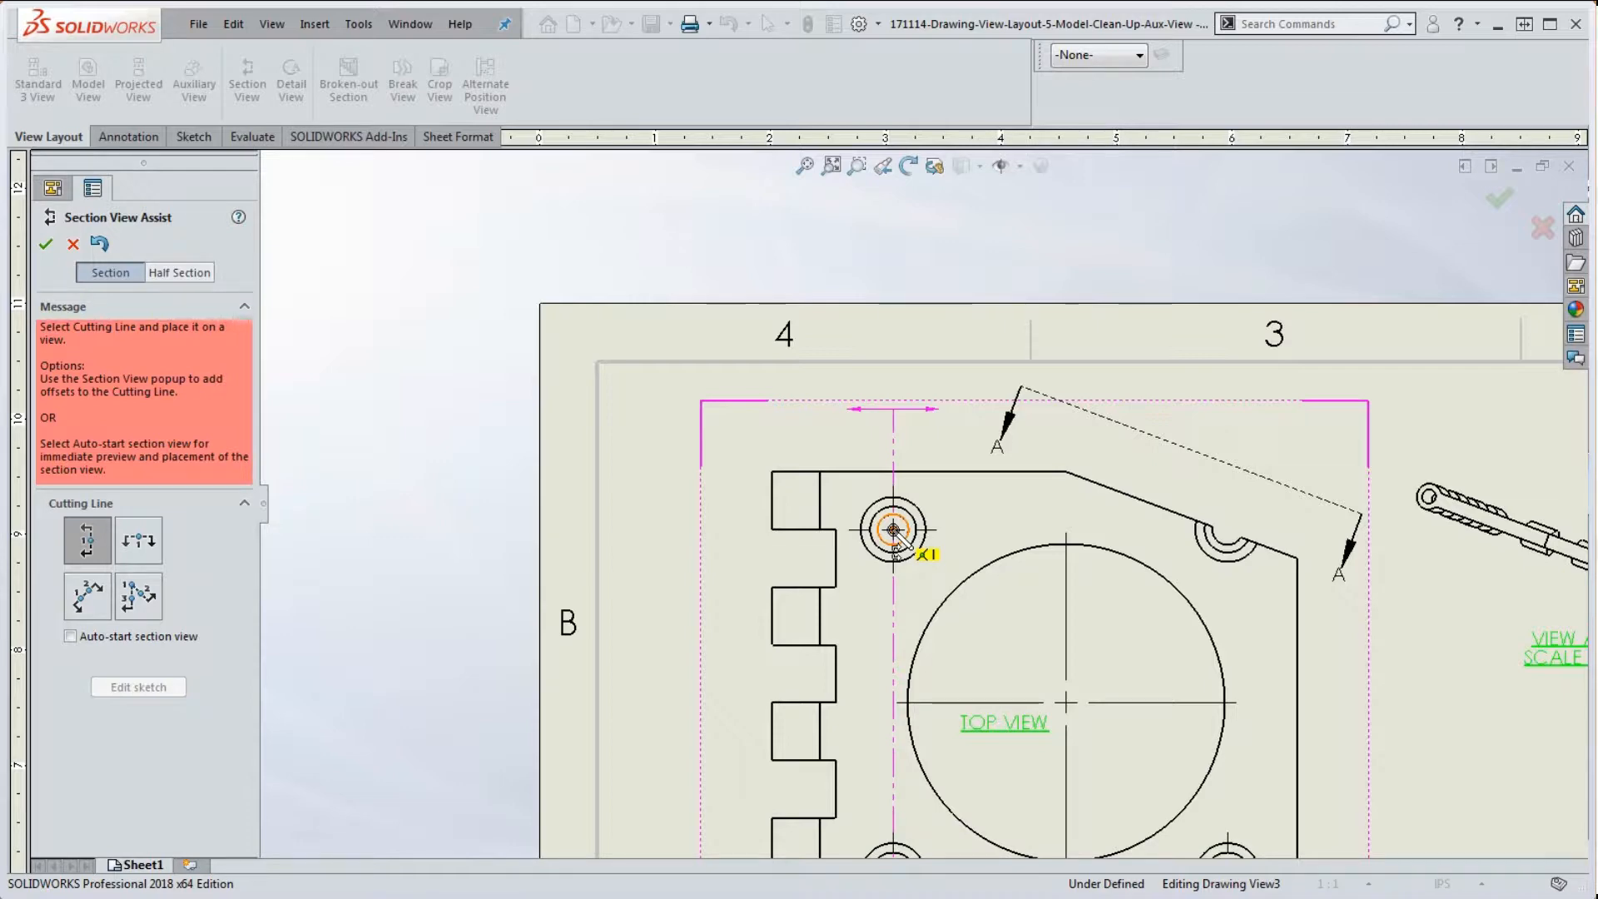
scroll(894, 529, up, 5)
scroll(916, 499, down, 3)
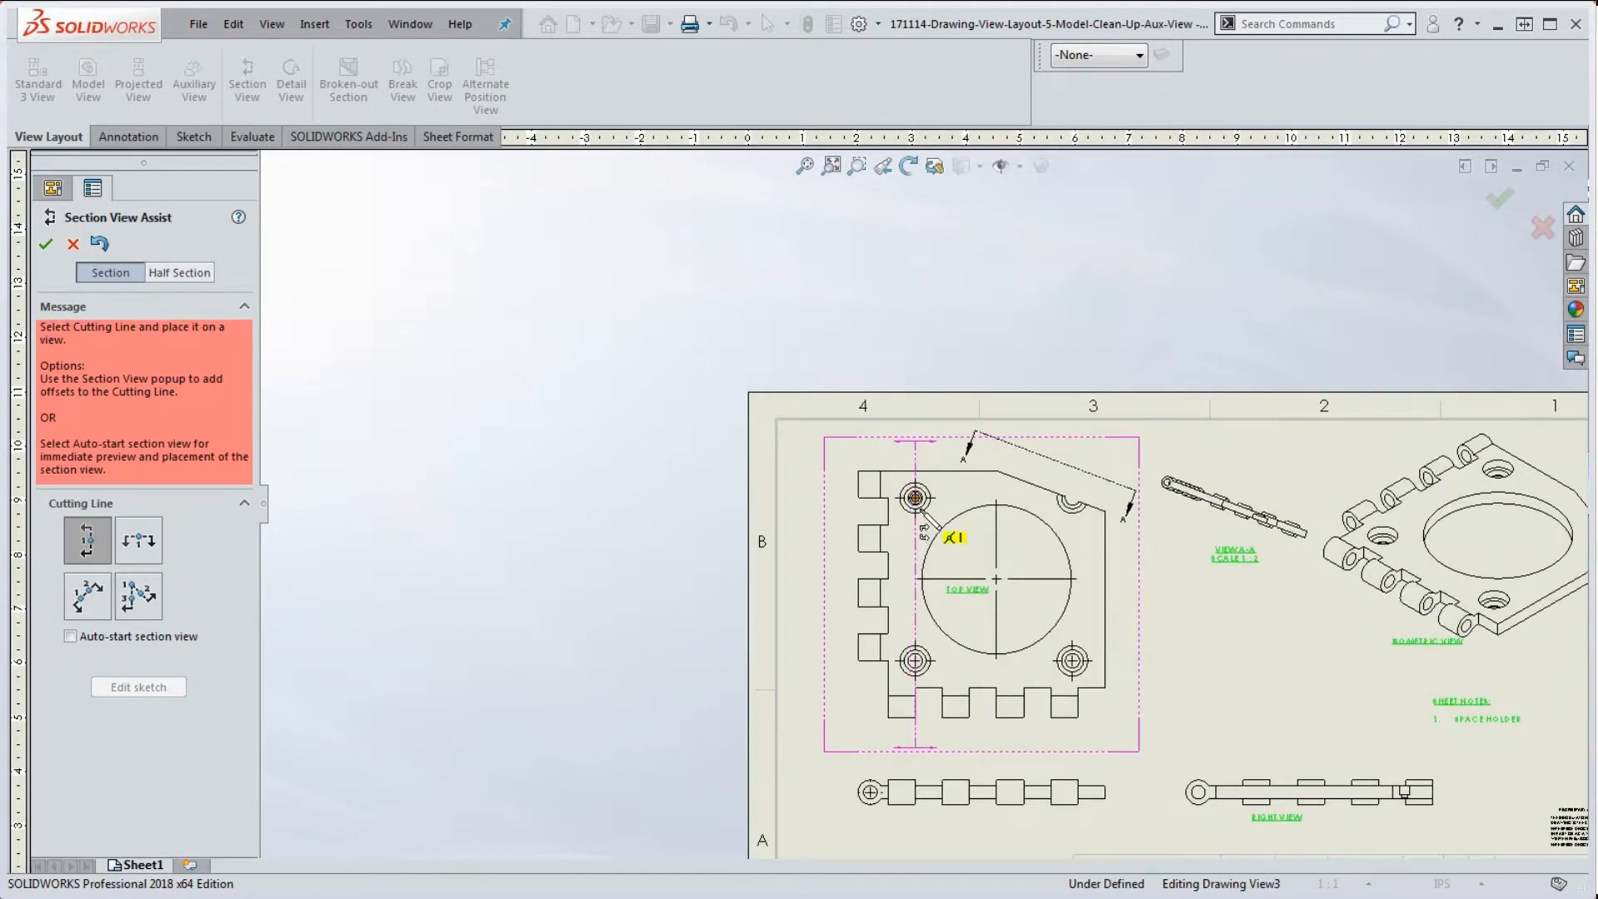
click(916, 498)
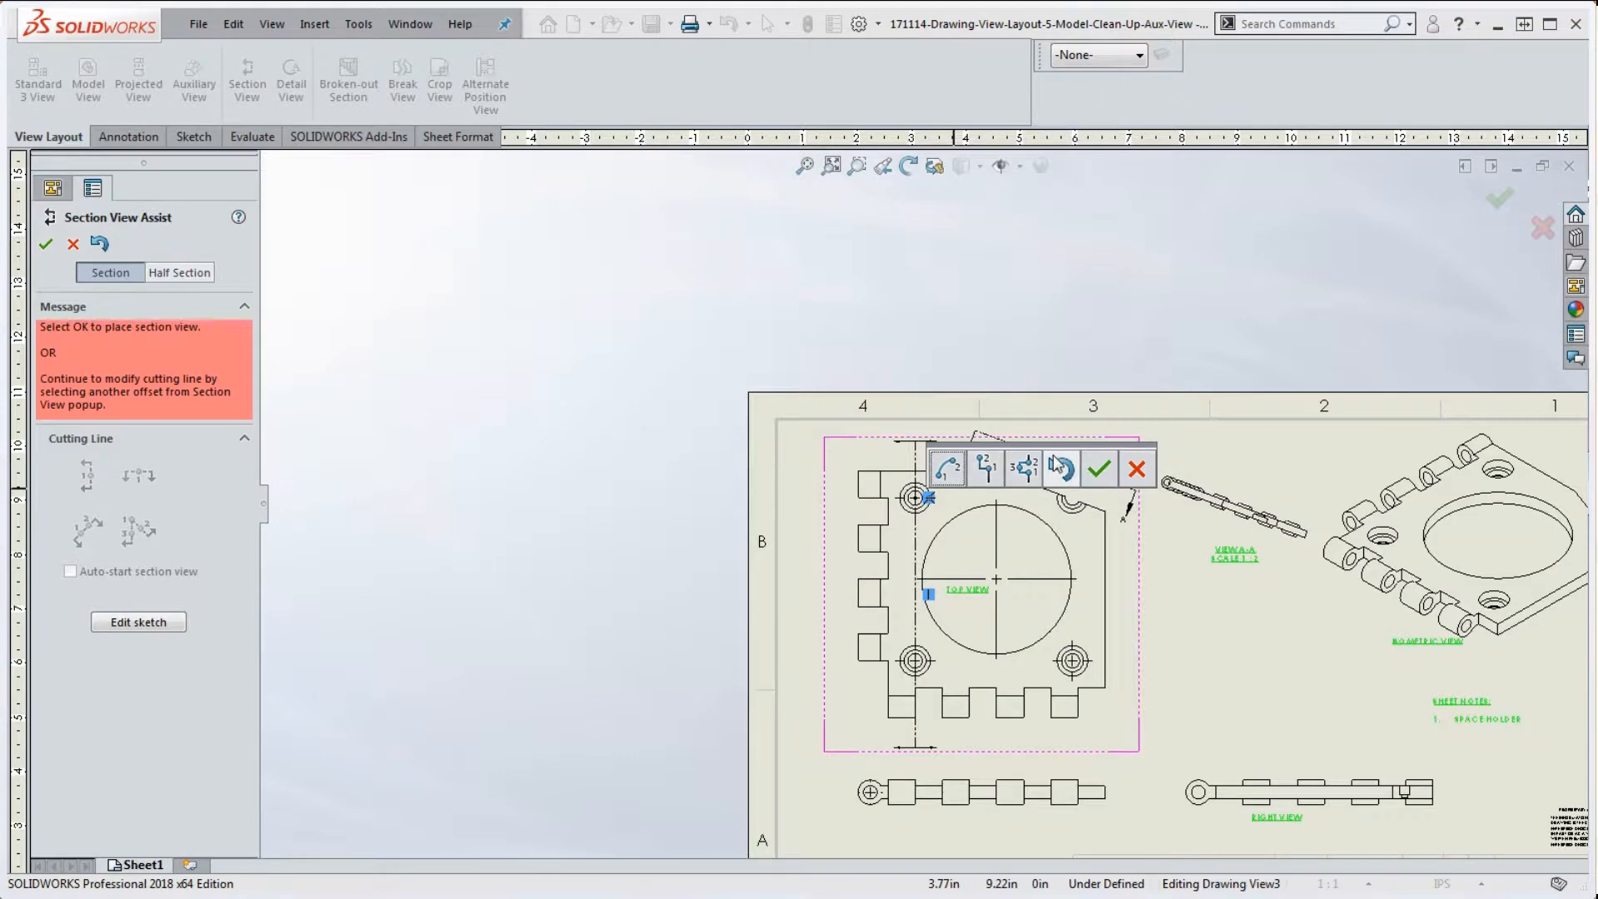
click(1106, 473)
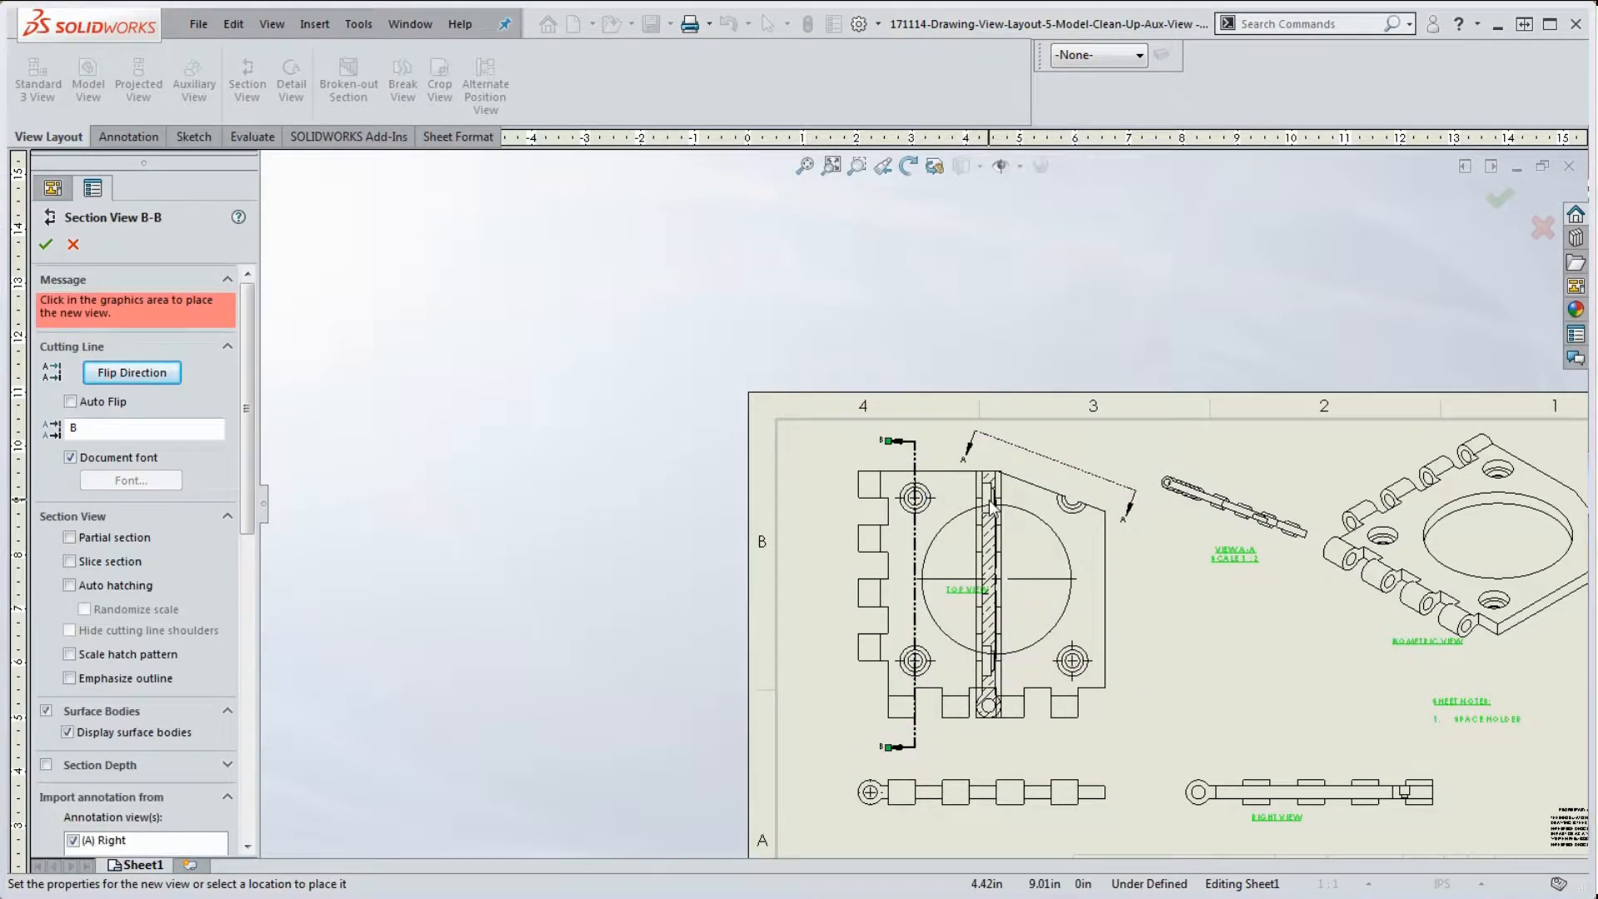
Turn Auto Flip on and back off, and place section view B-B to the right of the top view
scroll(992, 509, down, 2)
scroll(991, 510, up, 4)
scroll(967, 483, down, 3)
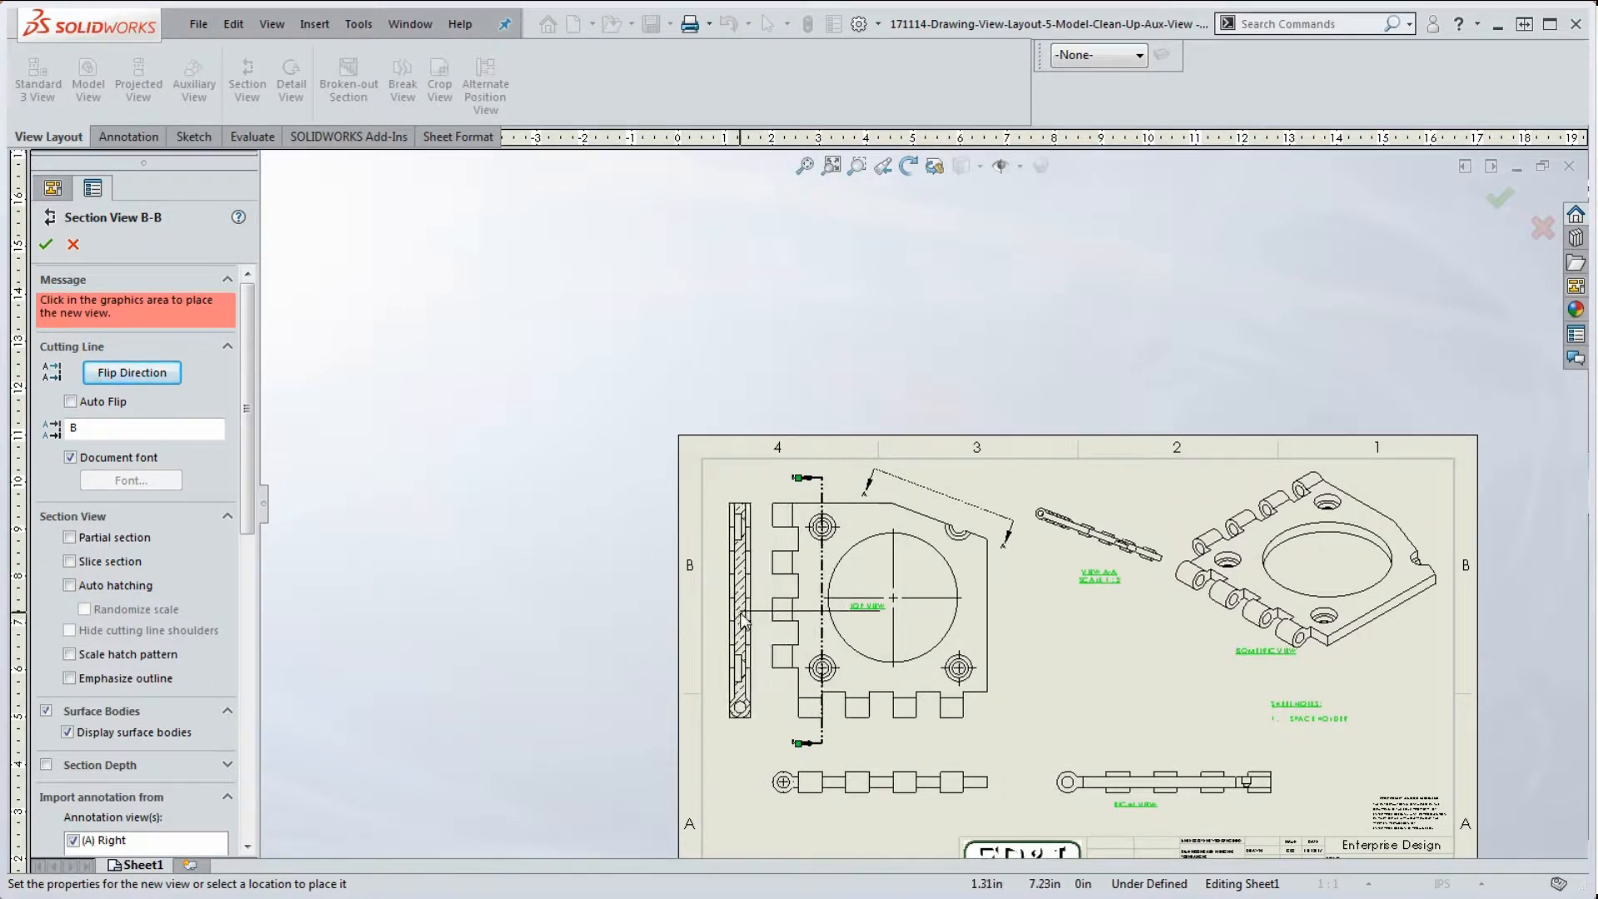
click(70, 403)
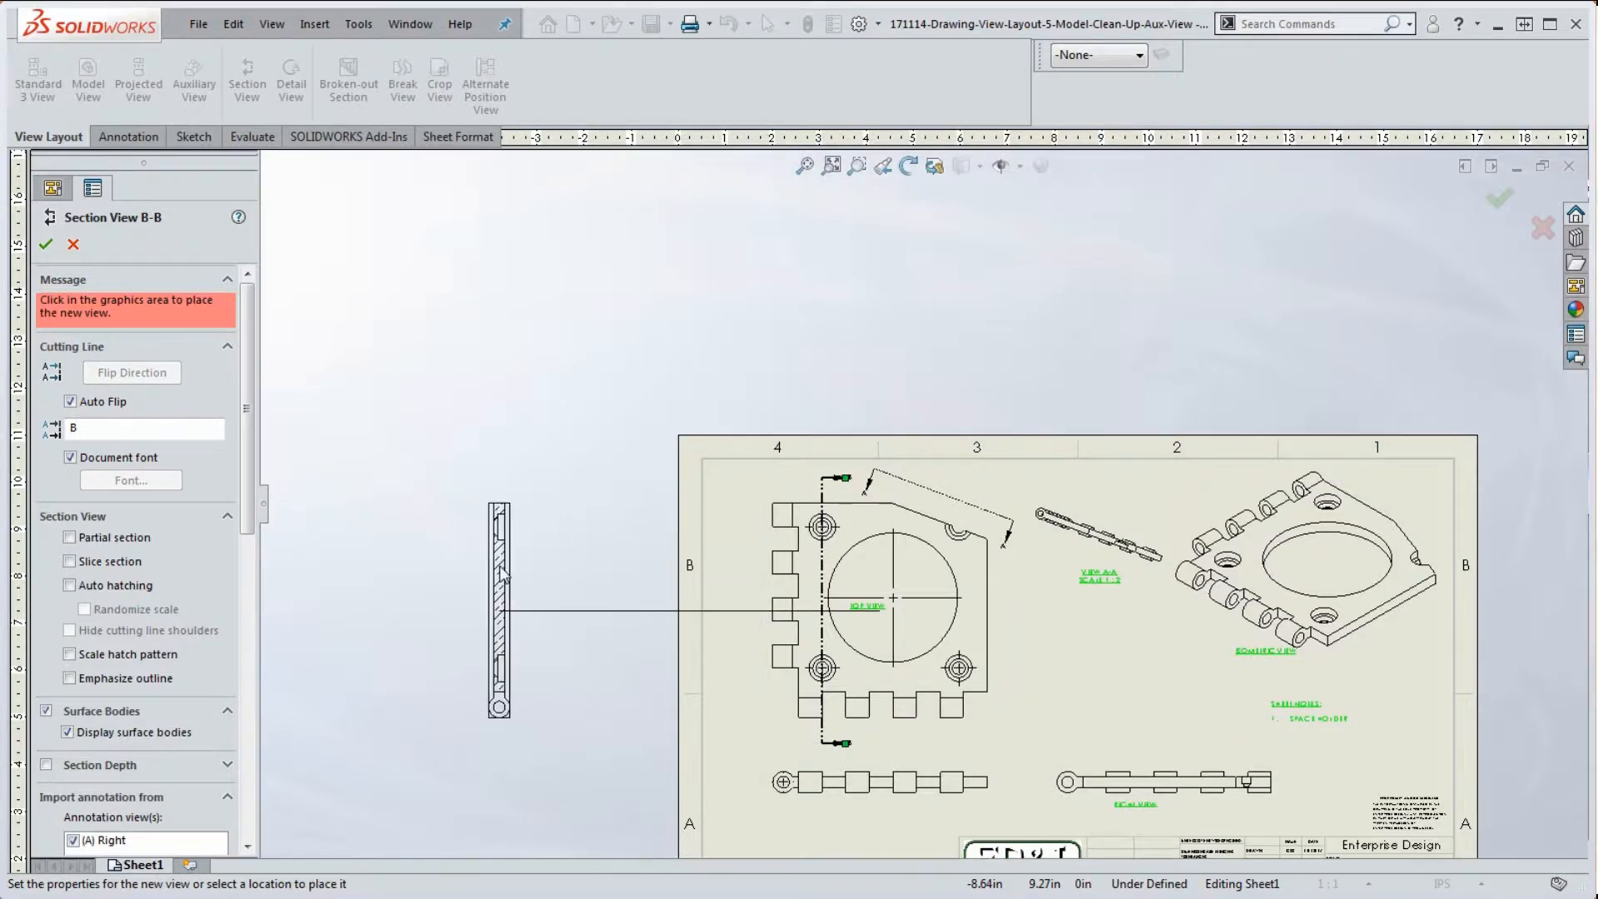
click(78, 404)
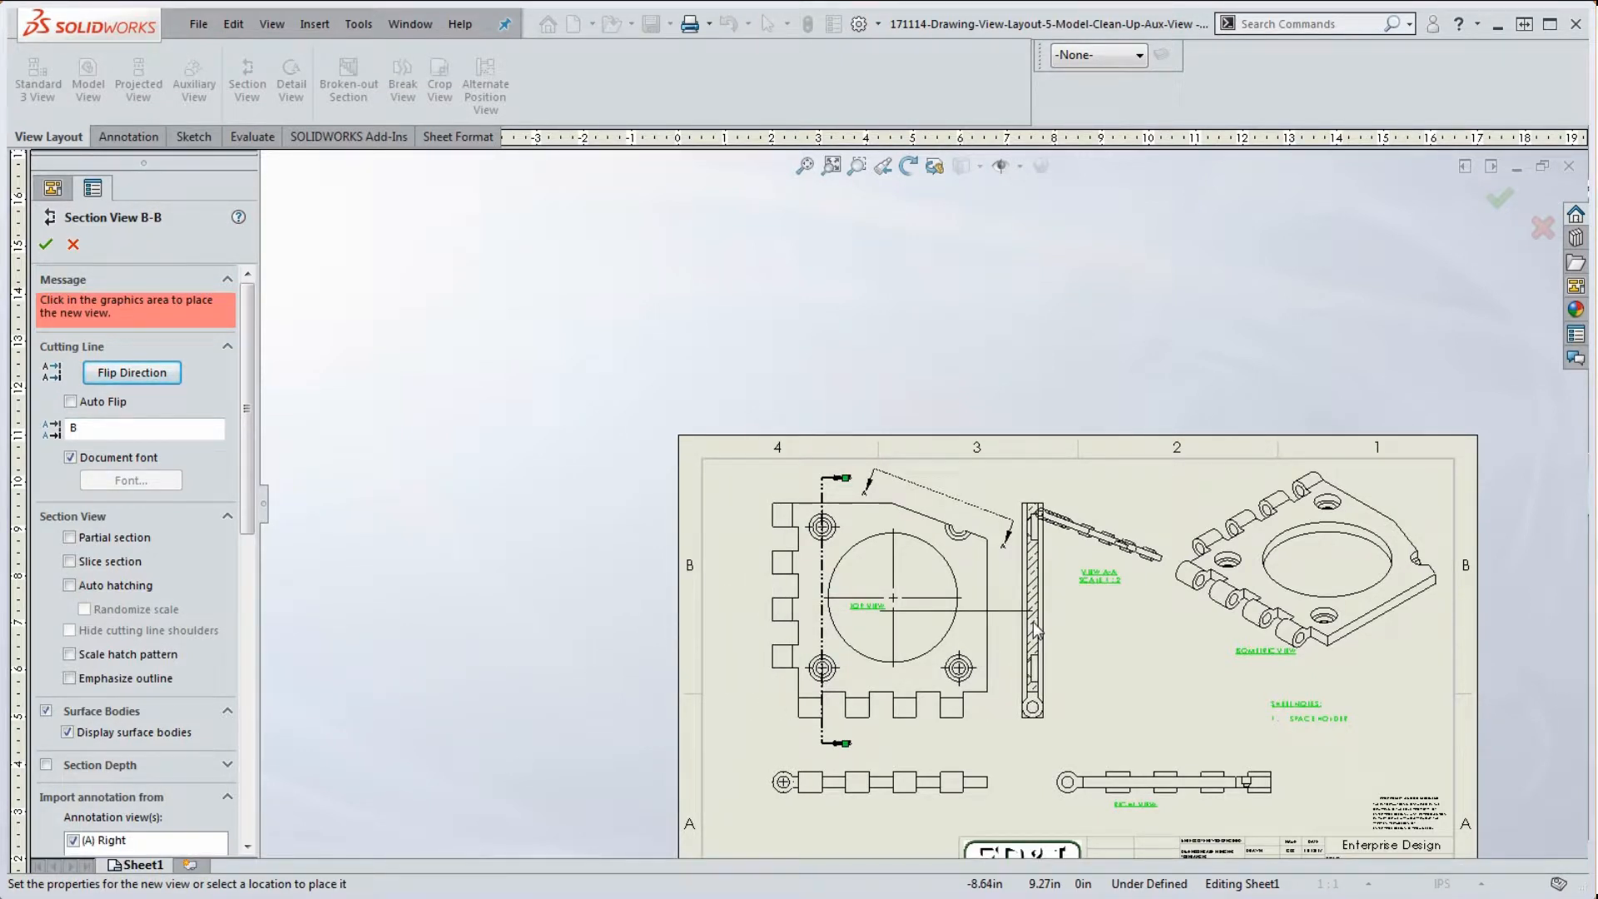
click(1032, 622)
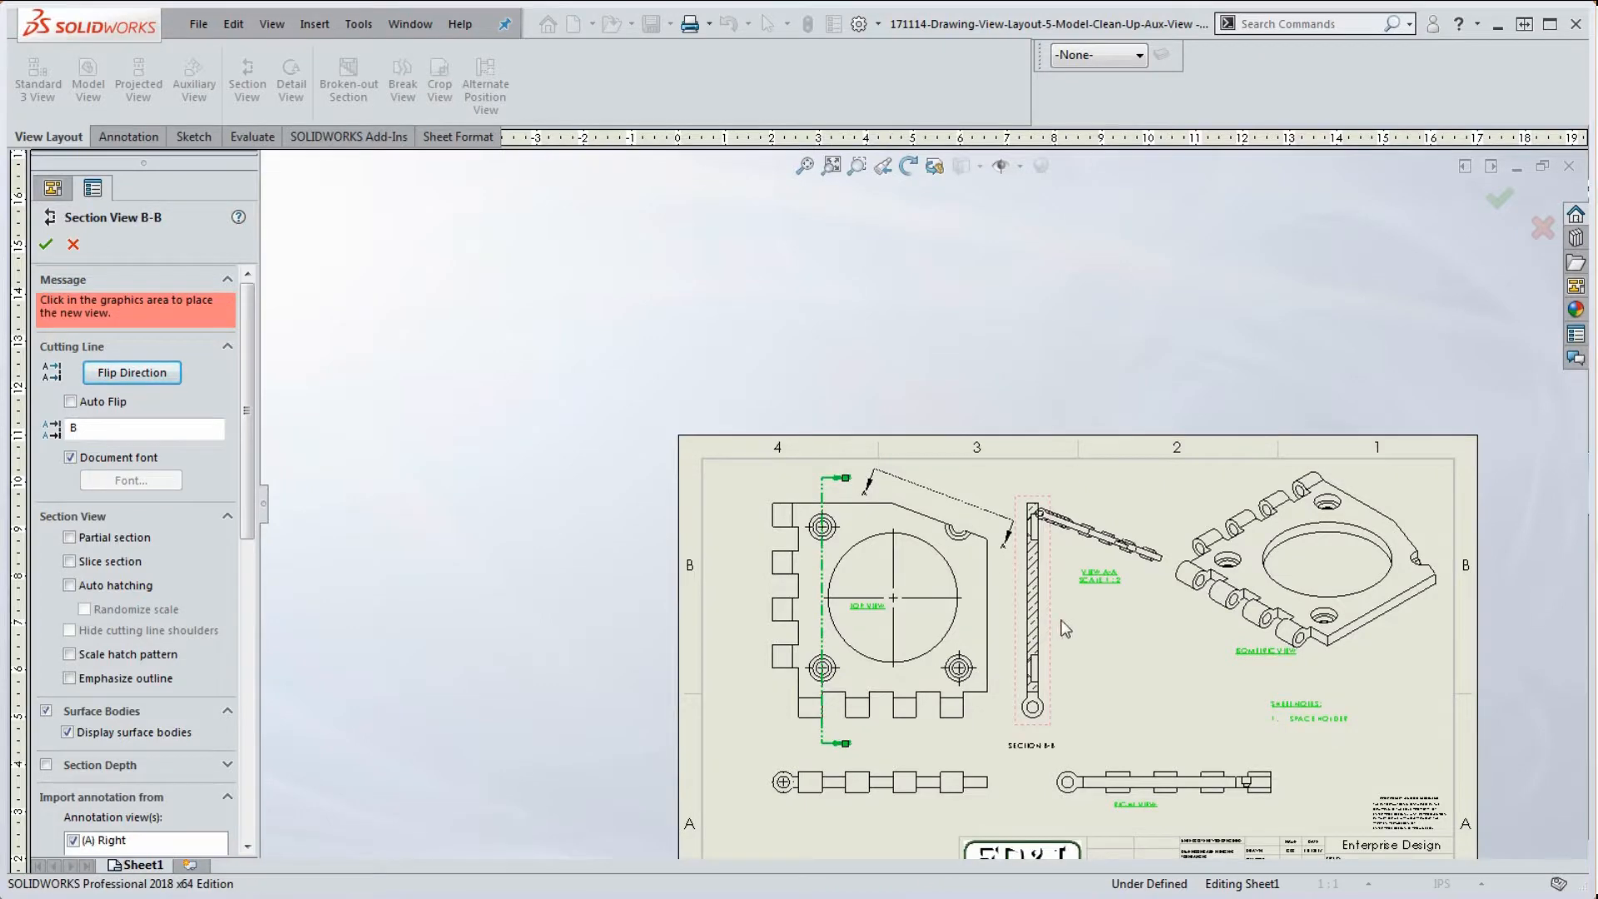
Reverse the arrows of cutting line B-B to point left and rebuild the drawing to update the section view
scroll(841, 508, down, 2)
scroll(850, 510, down, 2)
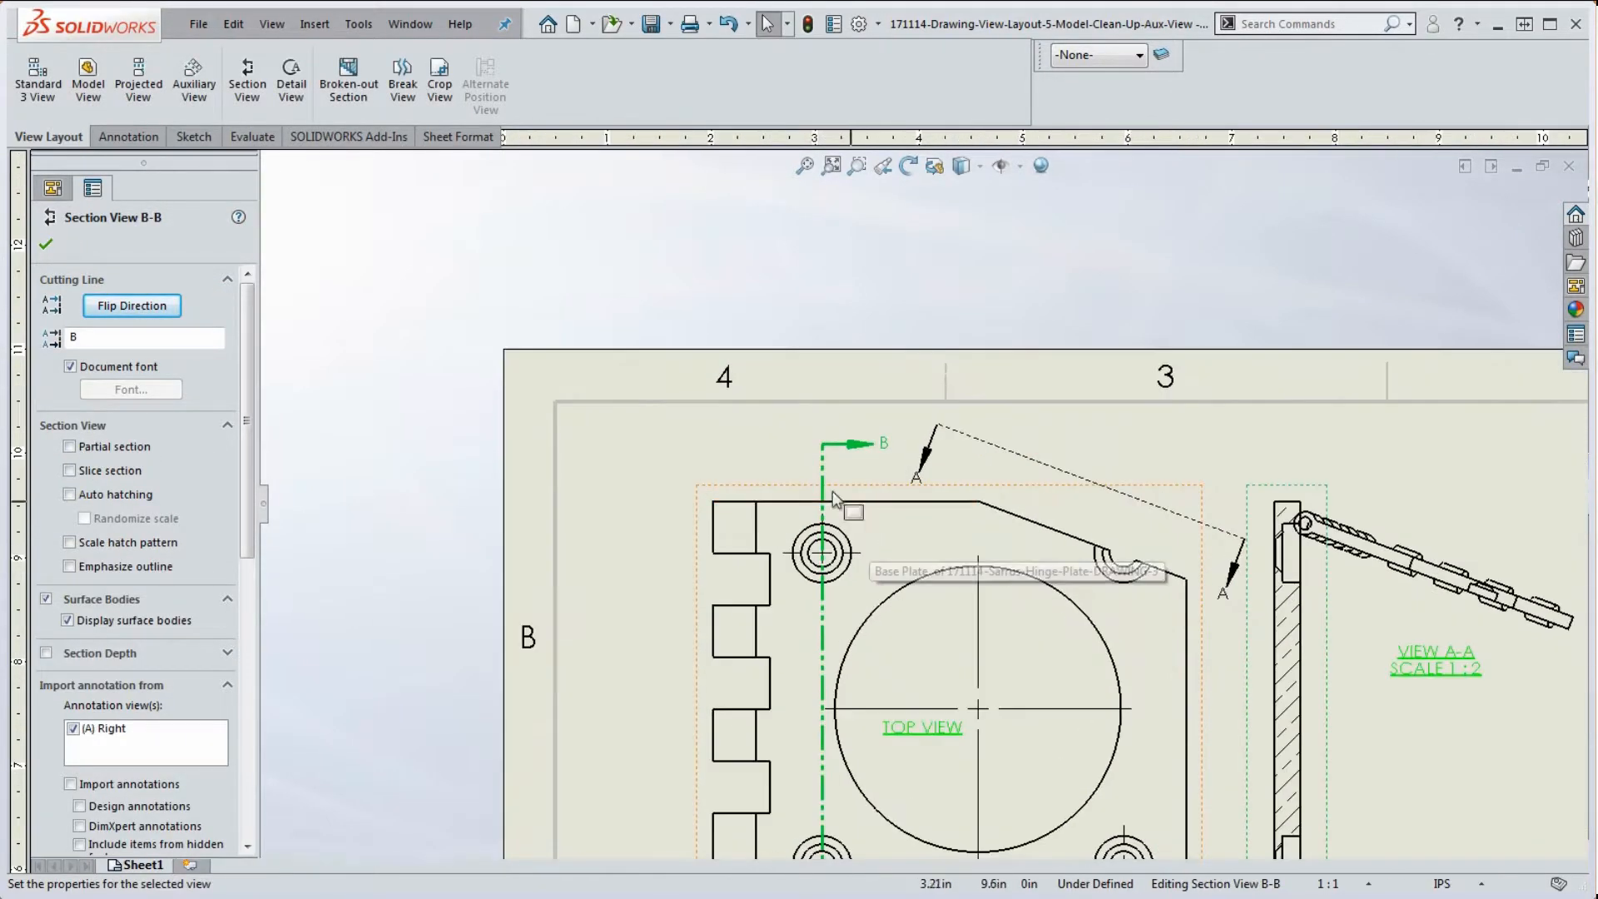
click(824, 452)
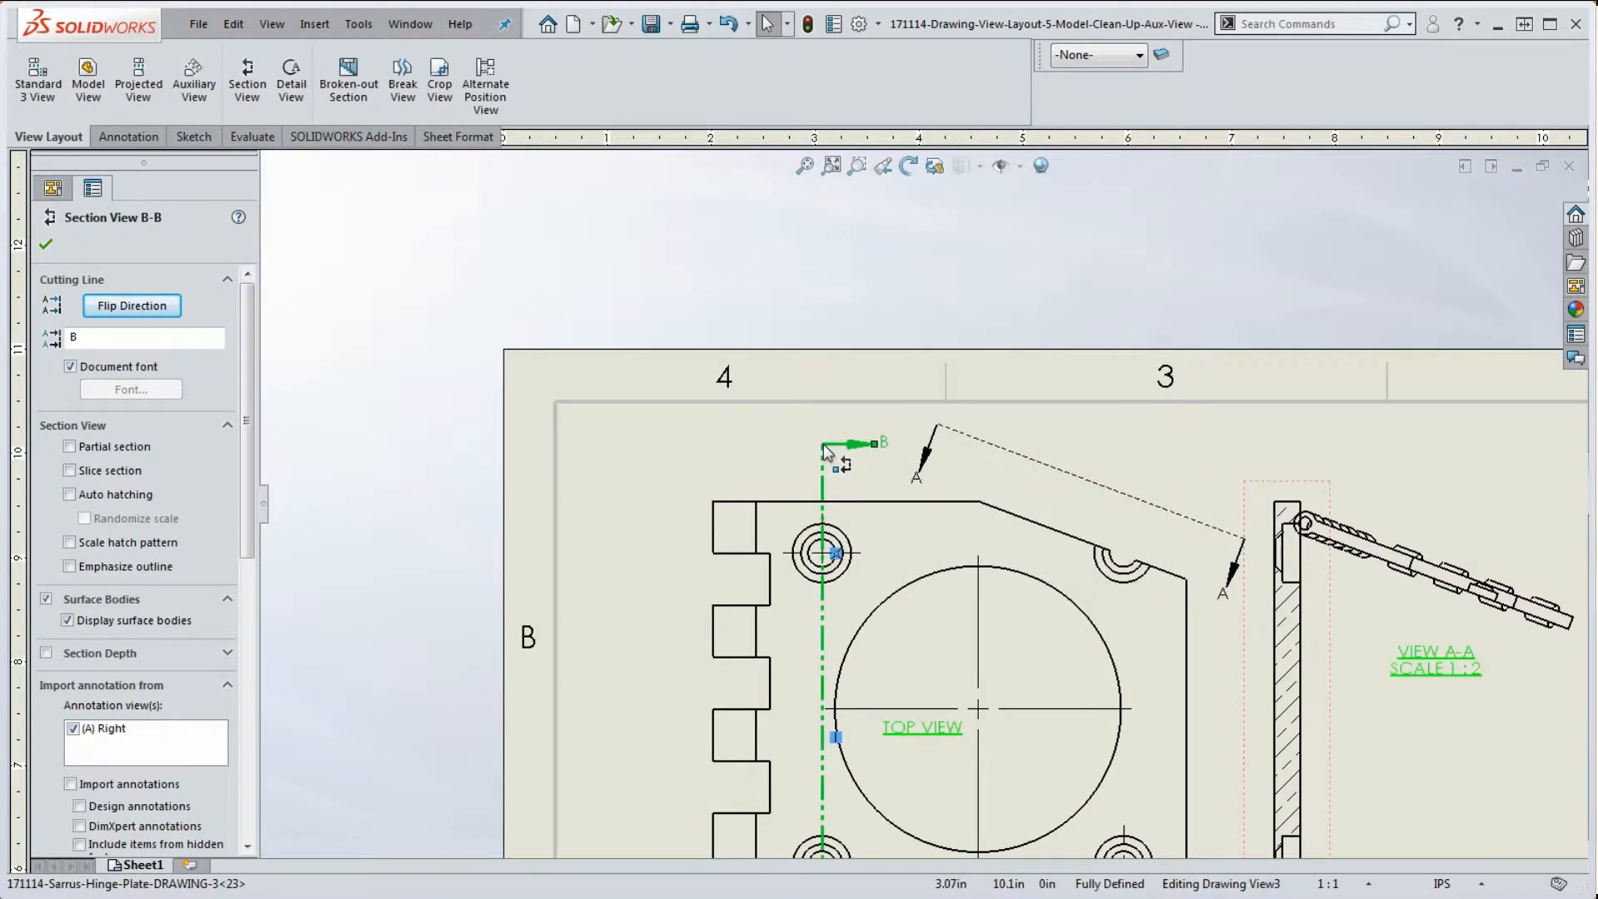
scroll(920, 504, up, 4)
scroll(936, 591, down, 3)
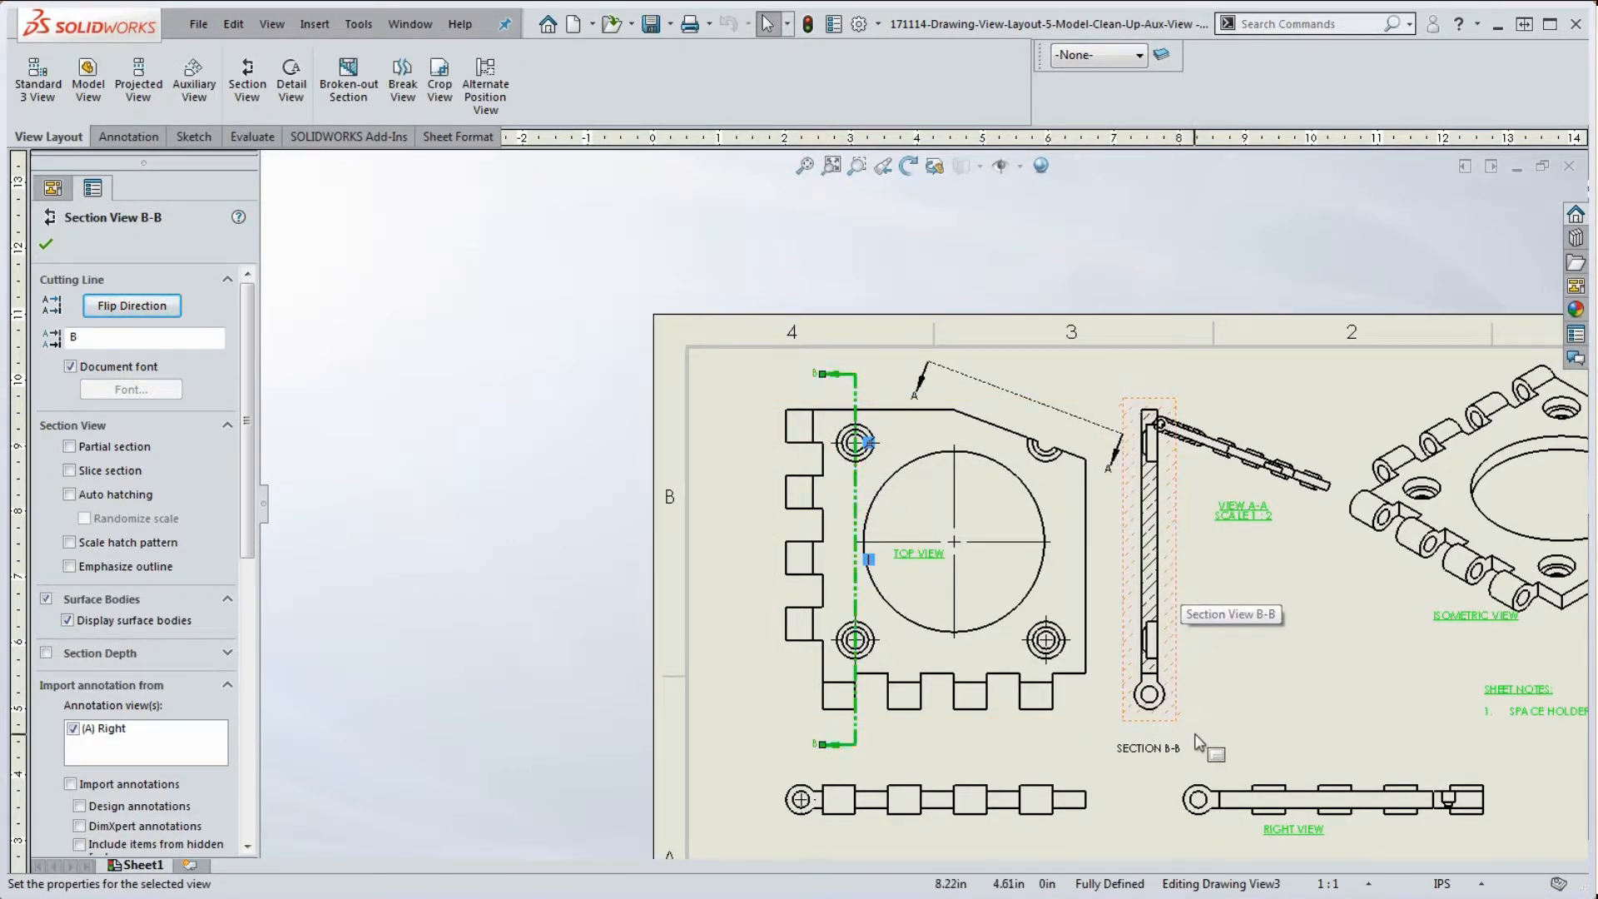
scroll(1139, 659, down, 3)
scroll(1138, 660, down, 1)
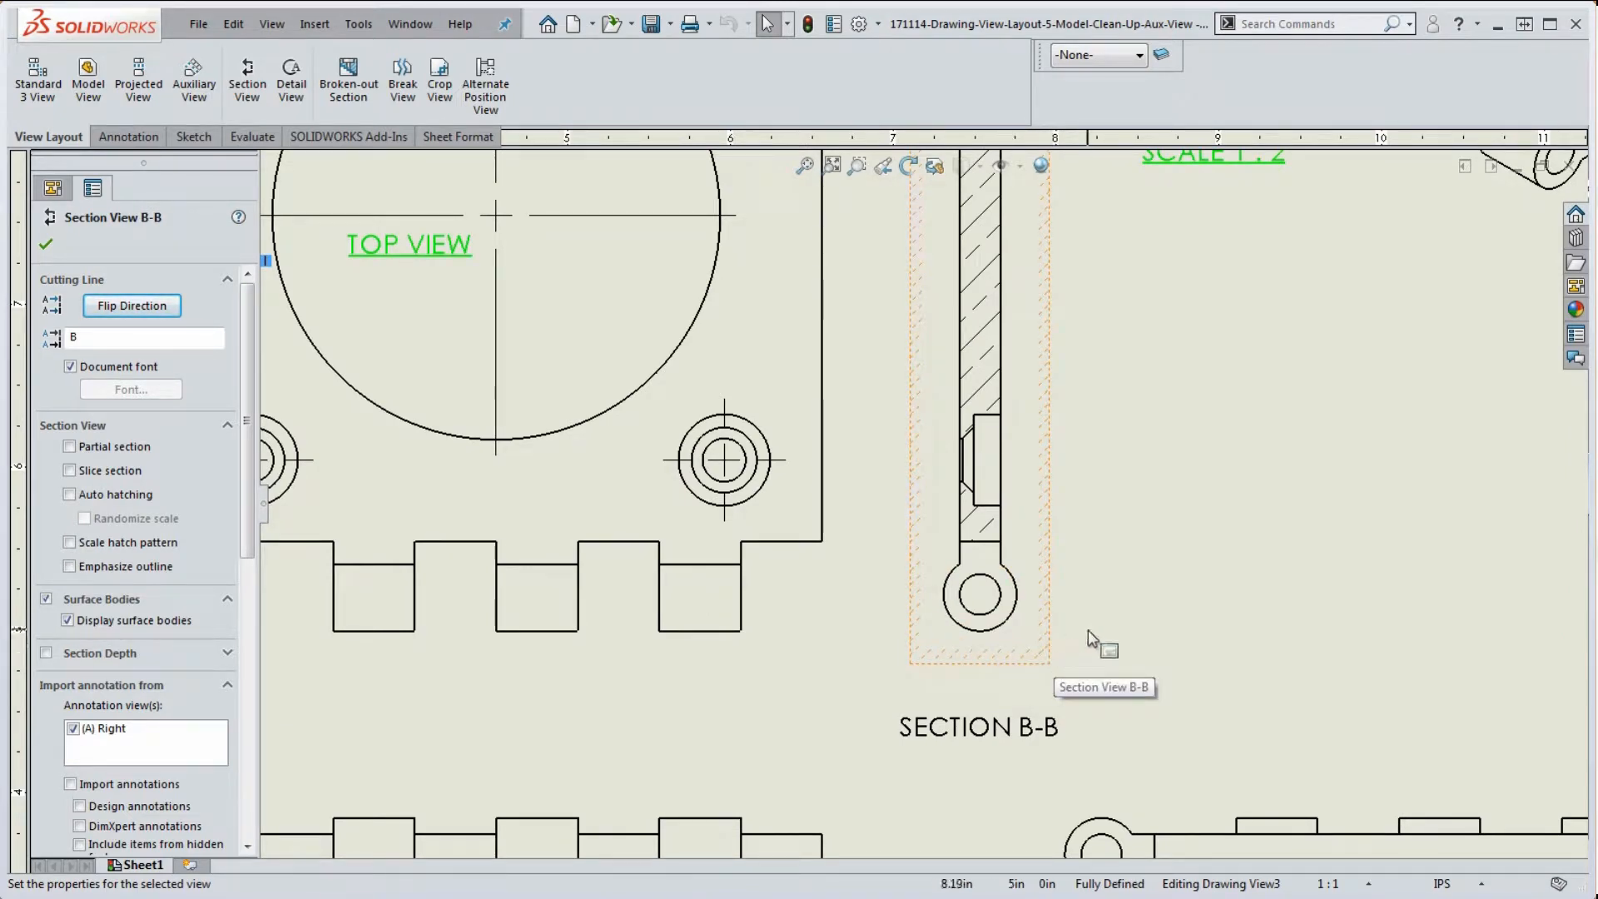
key(f)
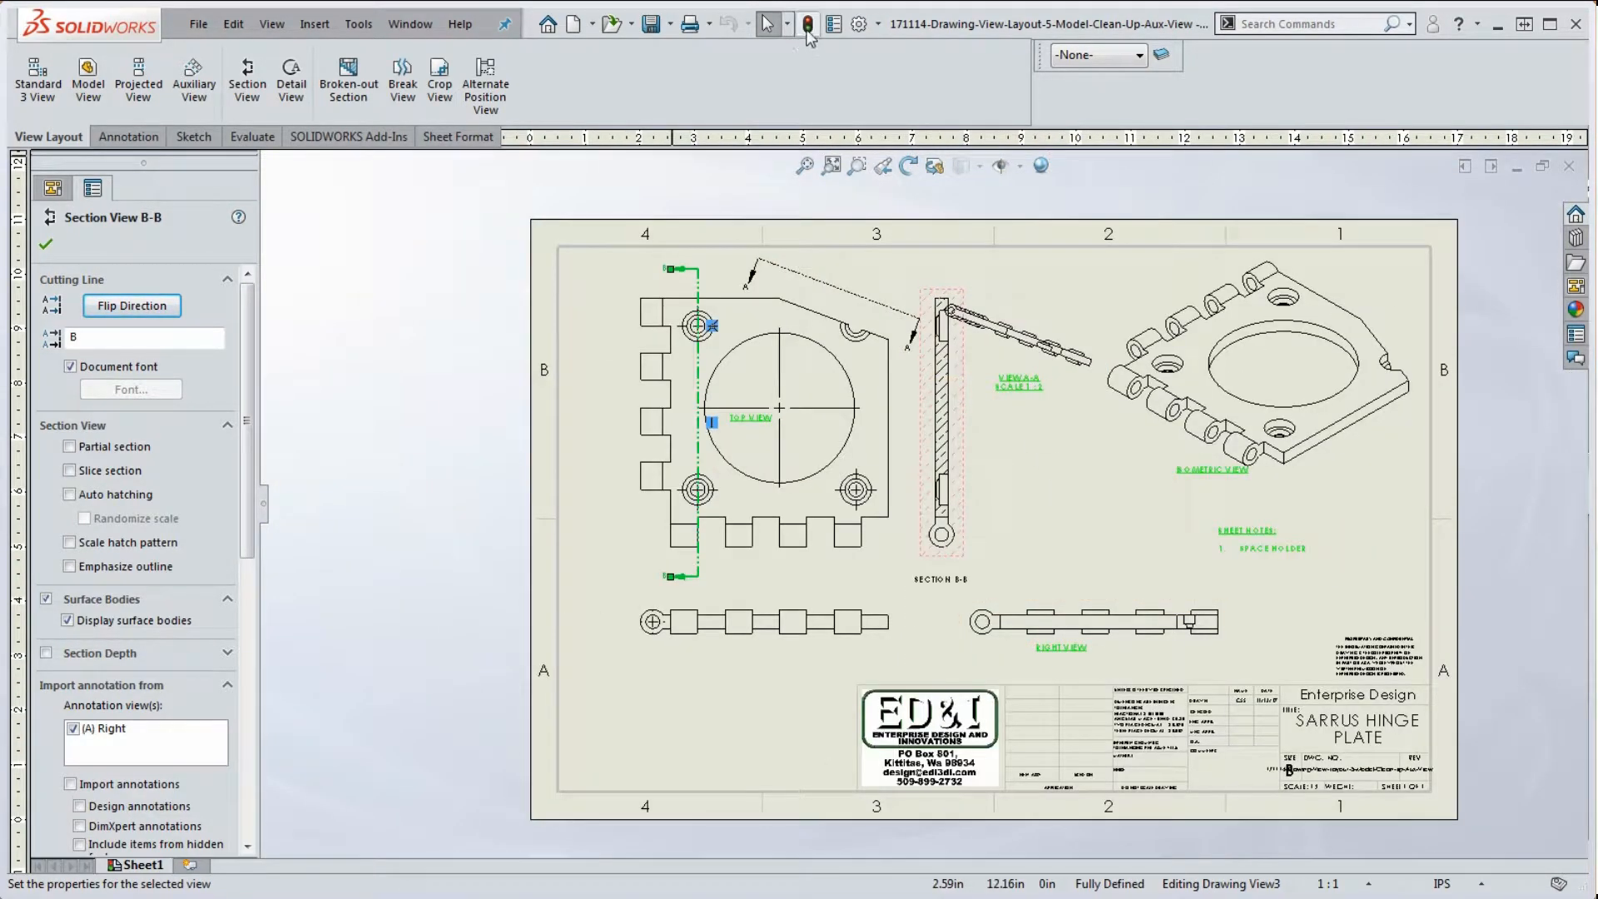
scroll(941, 431, down, 3)
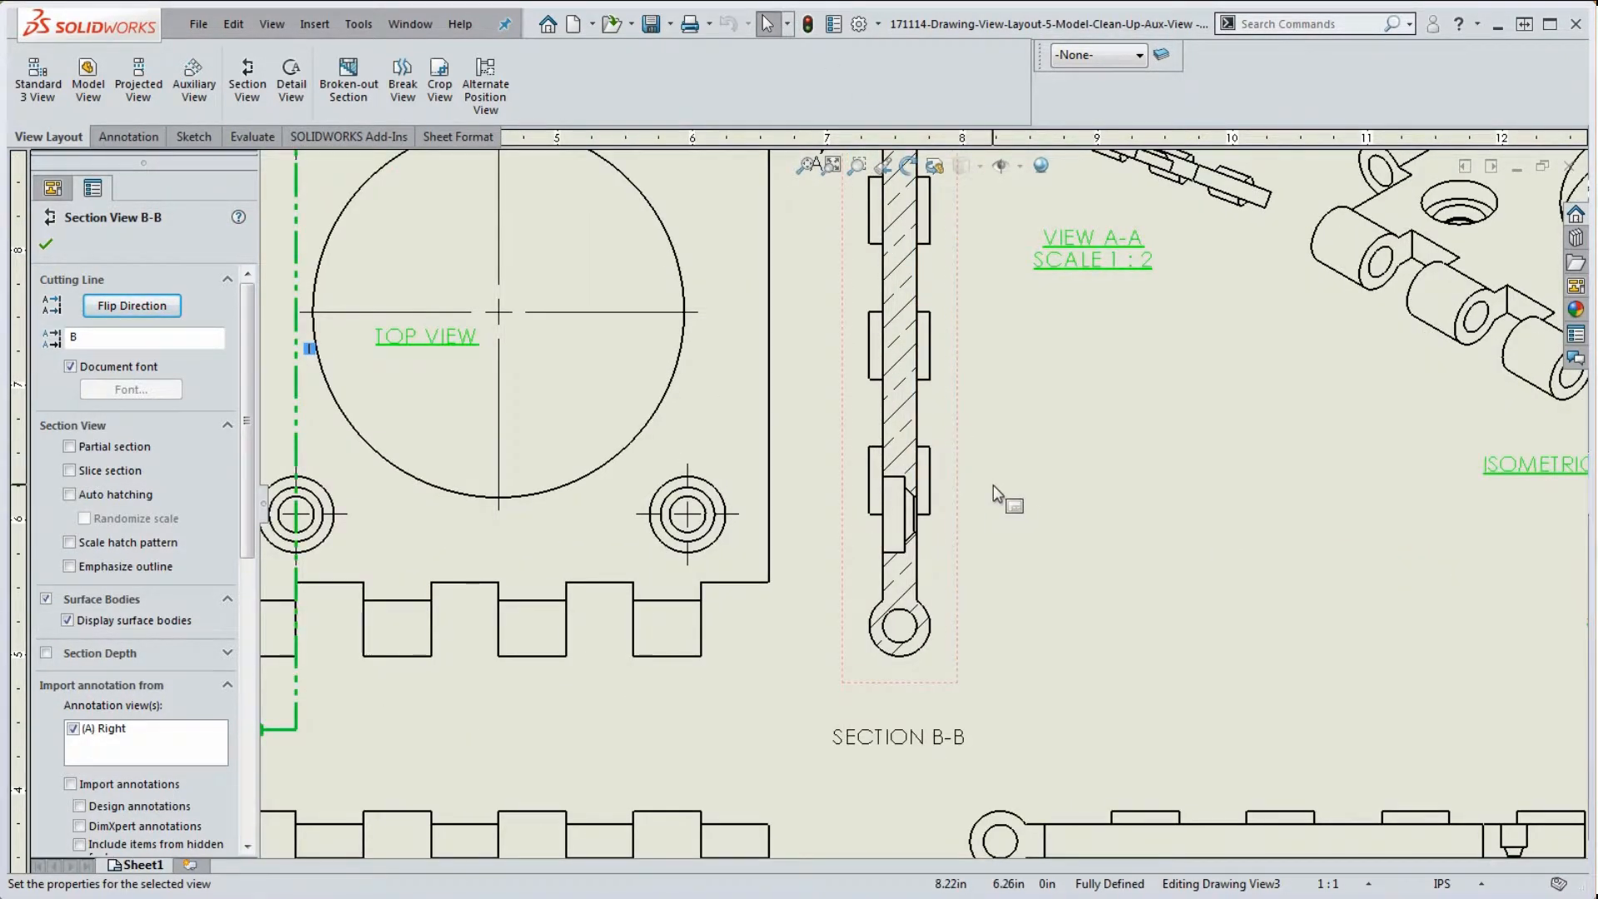
Move section view B-B across to the left side of the top view
scroll(992, 489, up, 3)
scroll(991, 493, up, 2)
scroll(968, 487, down, 1)
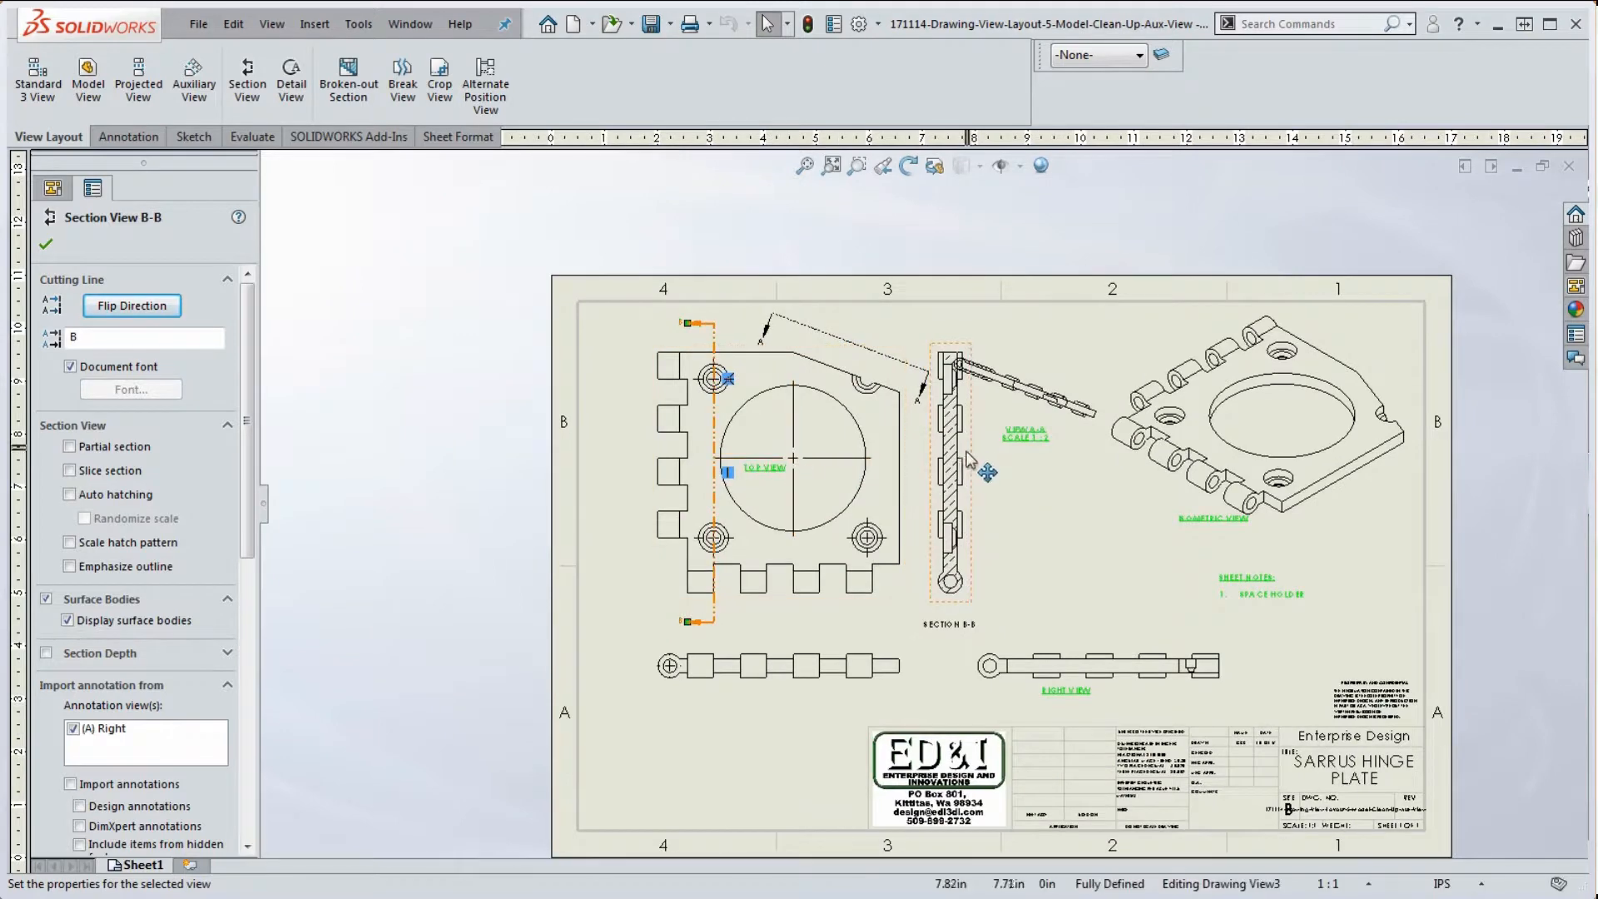
drag(976, 462, 626, 465)
Examine section view B-B's hatching, hole profiles and hinge knuckles against the cutting line in the top view
scroll(626, 465, down, 1)
scroll(626, 465, down, 5)
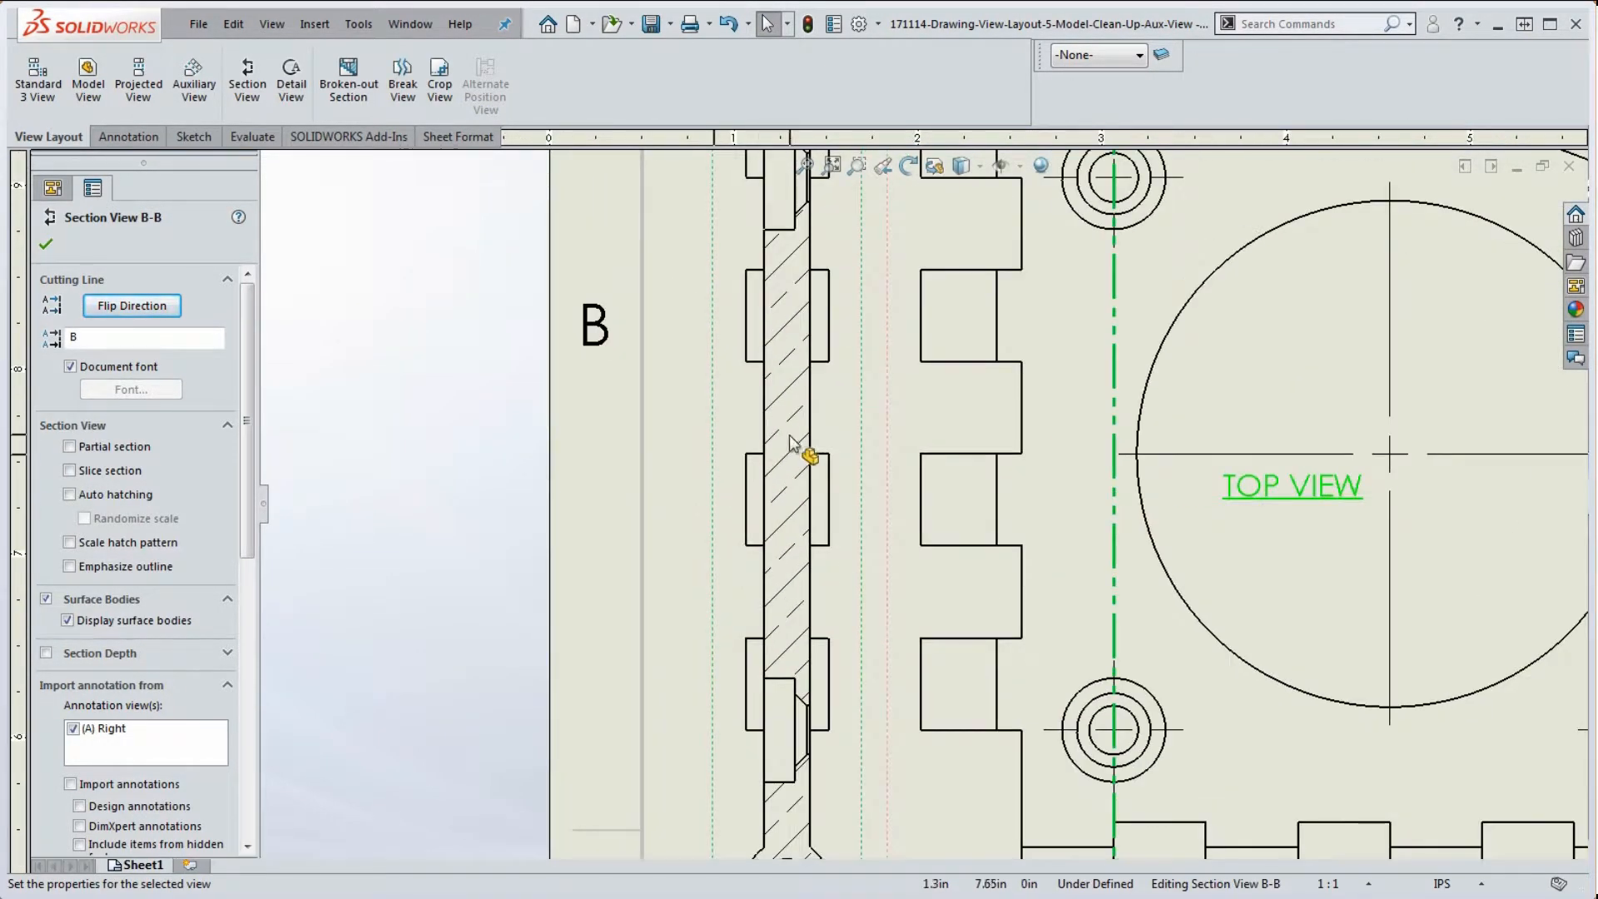
scroll(799, 425, down, 1)
scroll(852, 353, up, 2)
scroll(866, 410, down, 3)
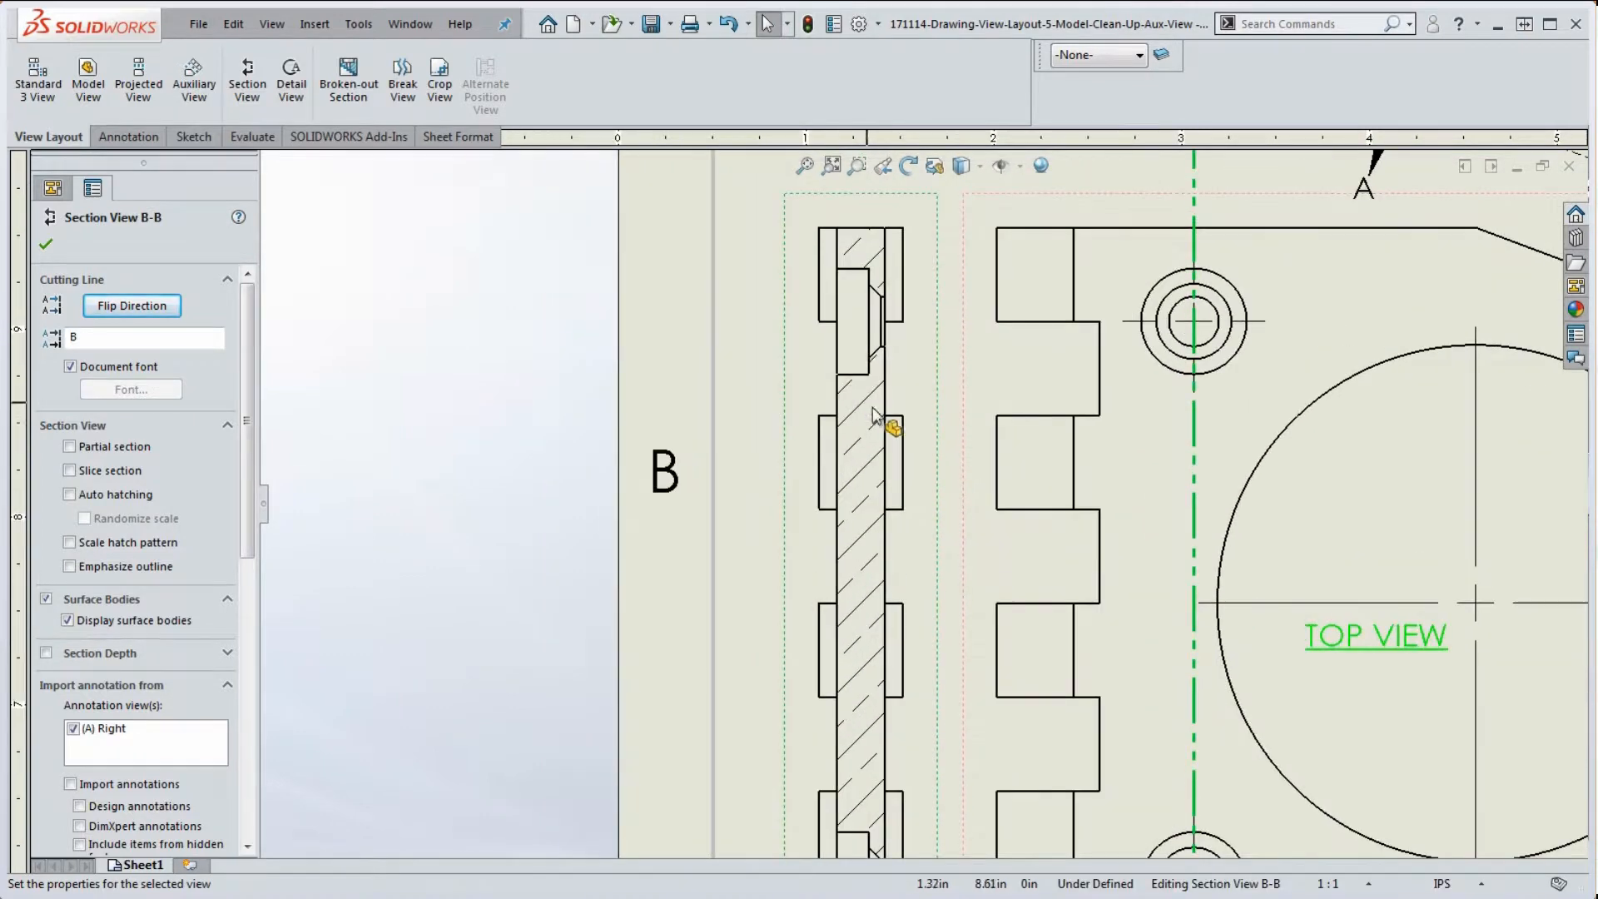
scroll(864, 410, up, 4)
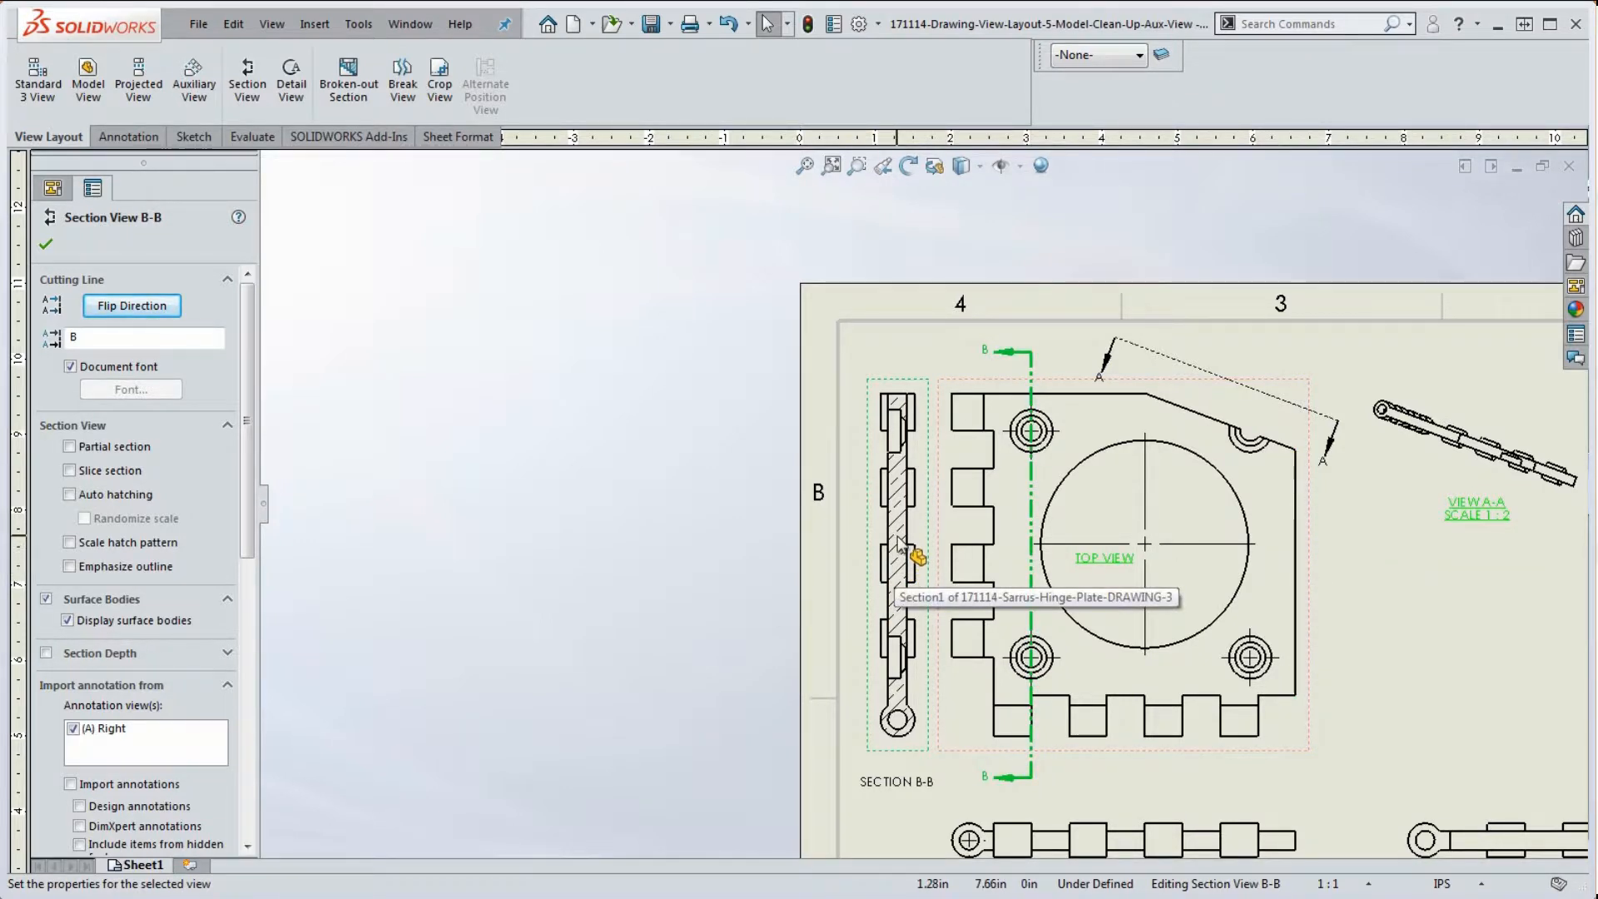
scroll(905, 529, down, 3)
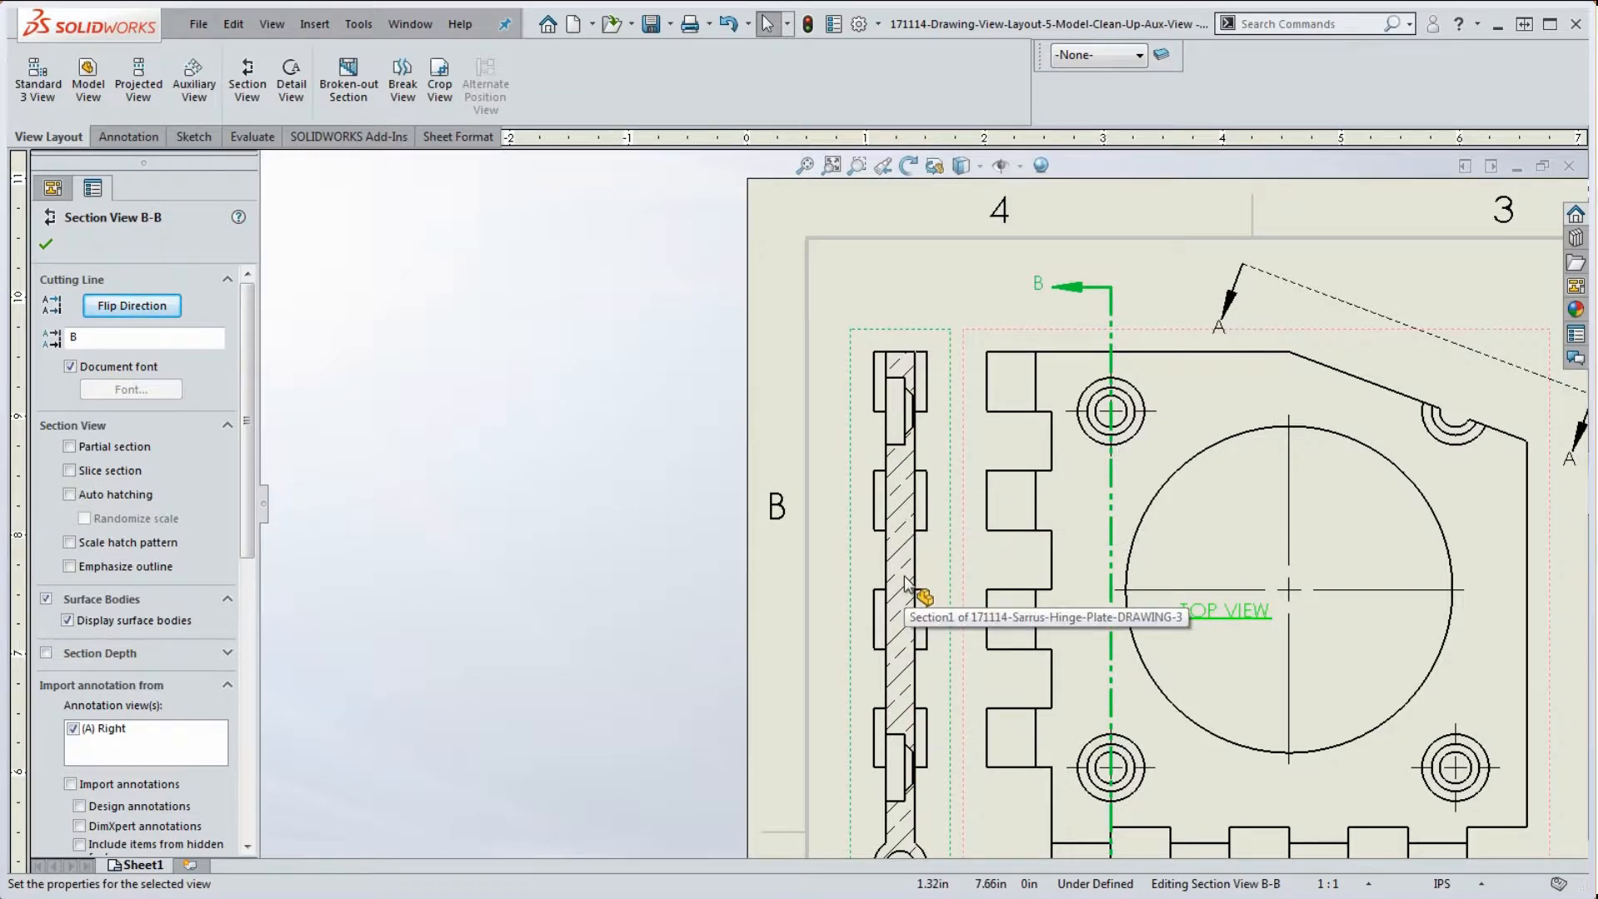
scroll(966, 641, up, 5)
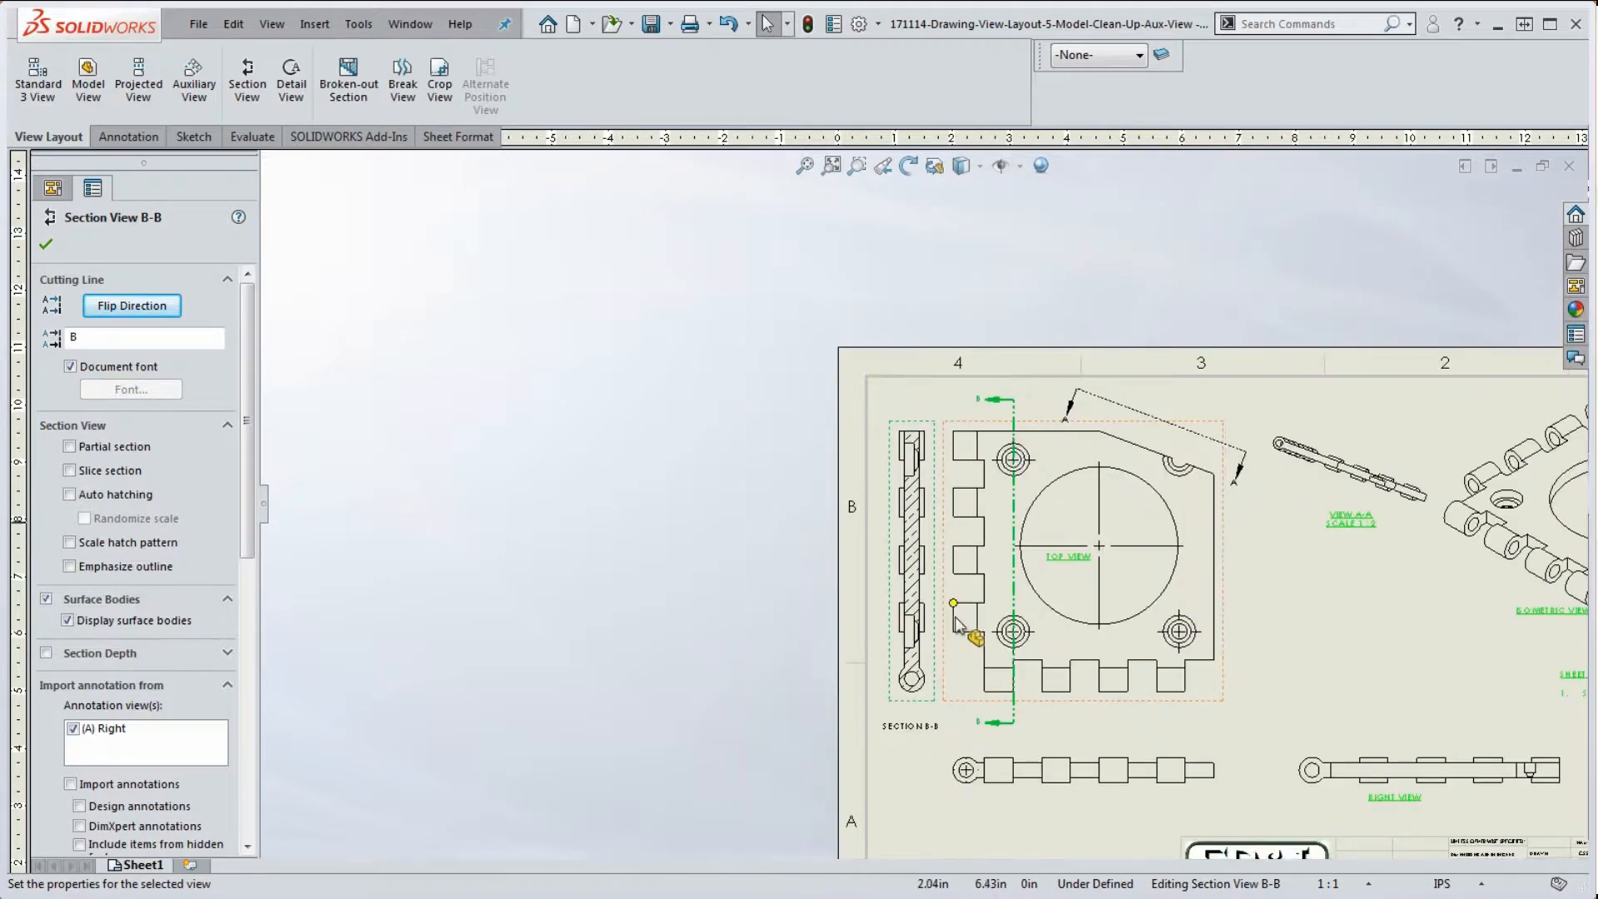
scroll(962, 682, down, 4)
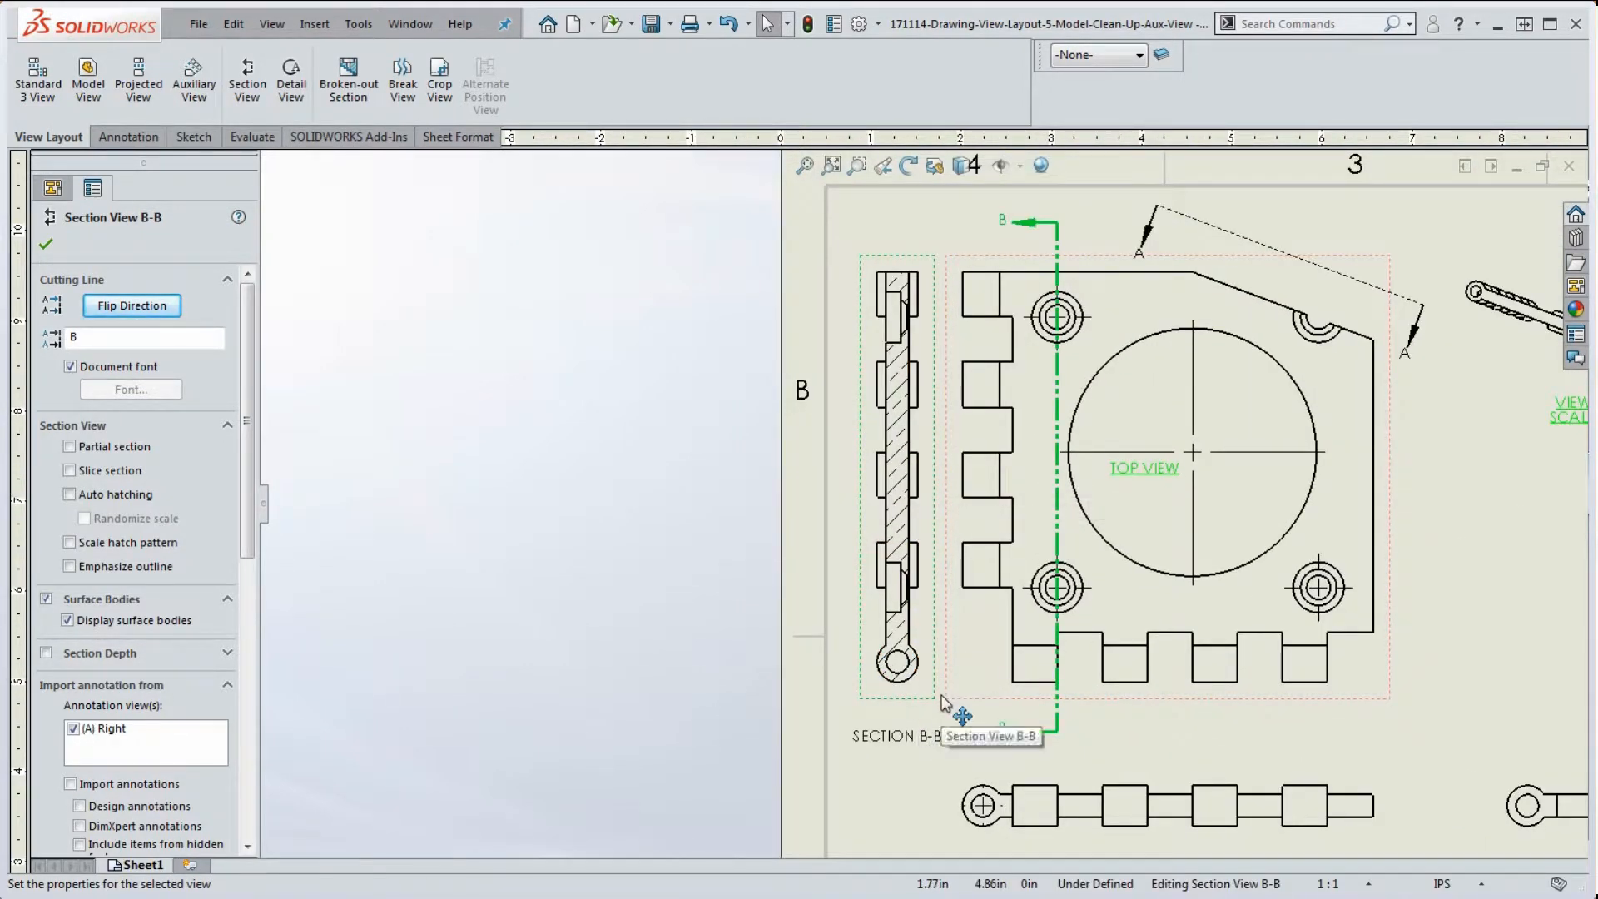
Return section view B-B to the right of the top view, shift the front and top views left, and bring the section closer
scroll(946, 675, up, 2)
drag(883, 633, 1260, 633)
drag(1151, 723, 1079, 741)
drag(1353, 545, 1297, 558)
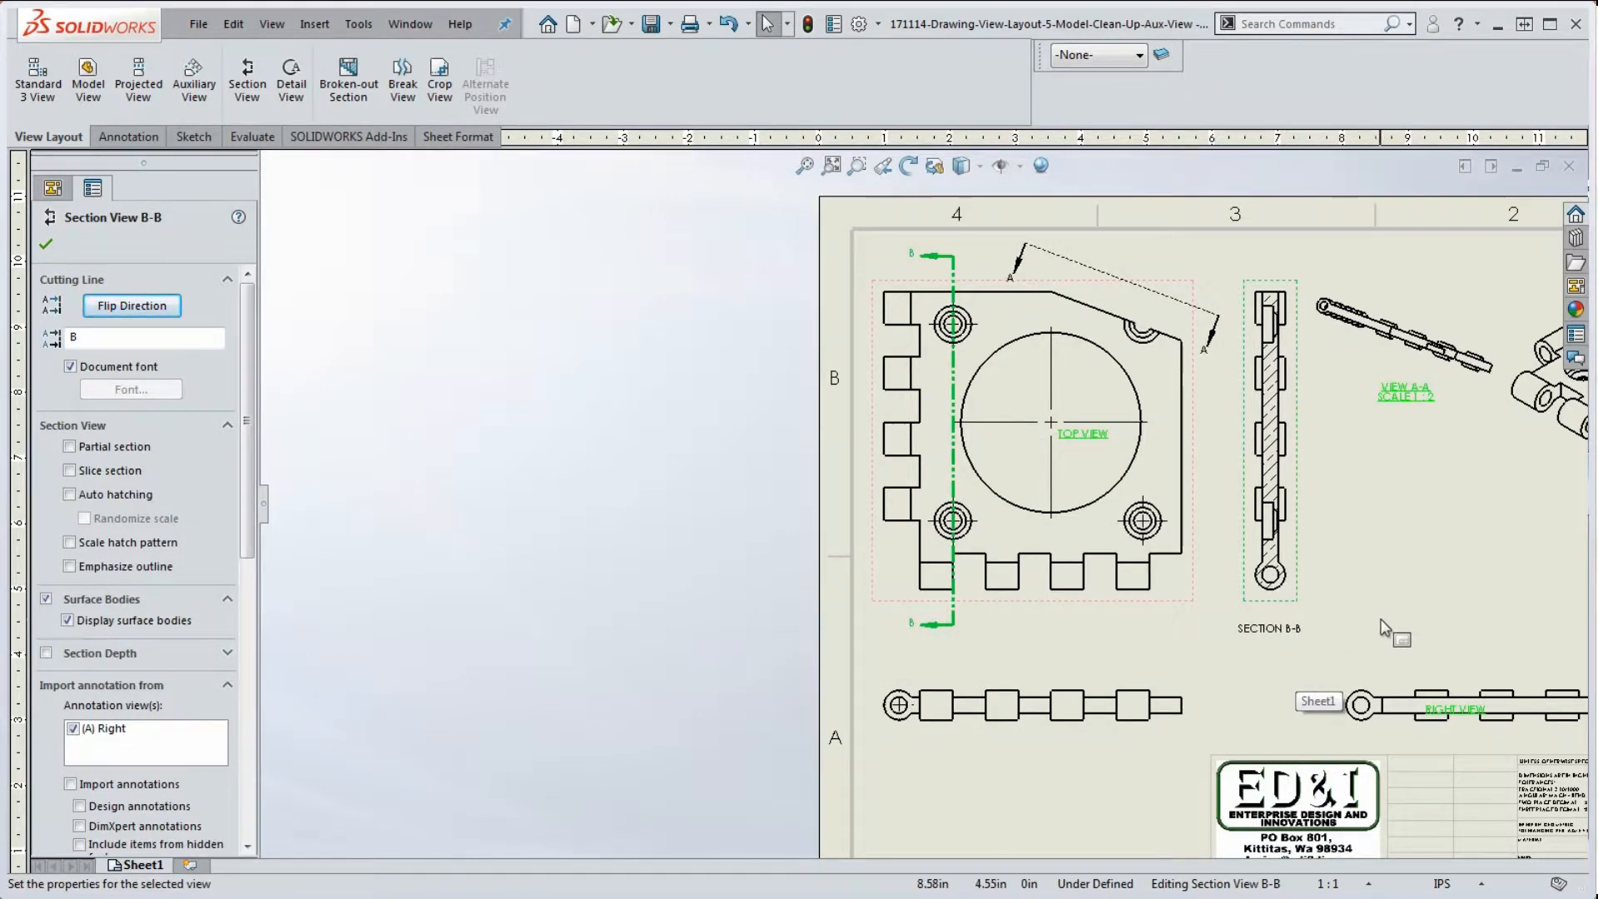
scroll(1382, 618, up, 4)
scroll(1258, 618, down, 3)
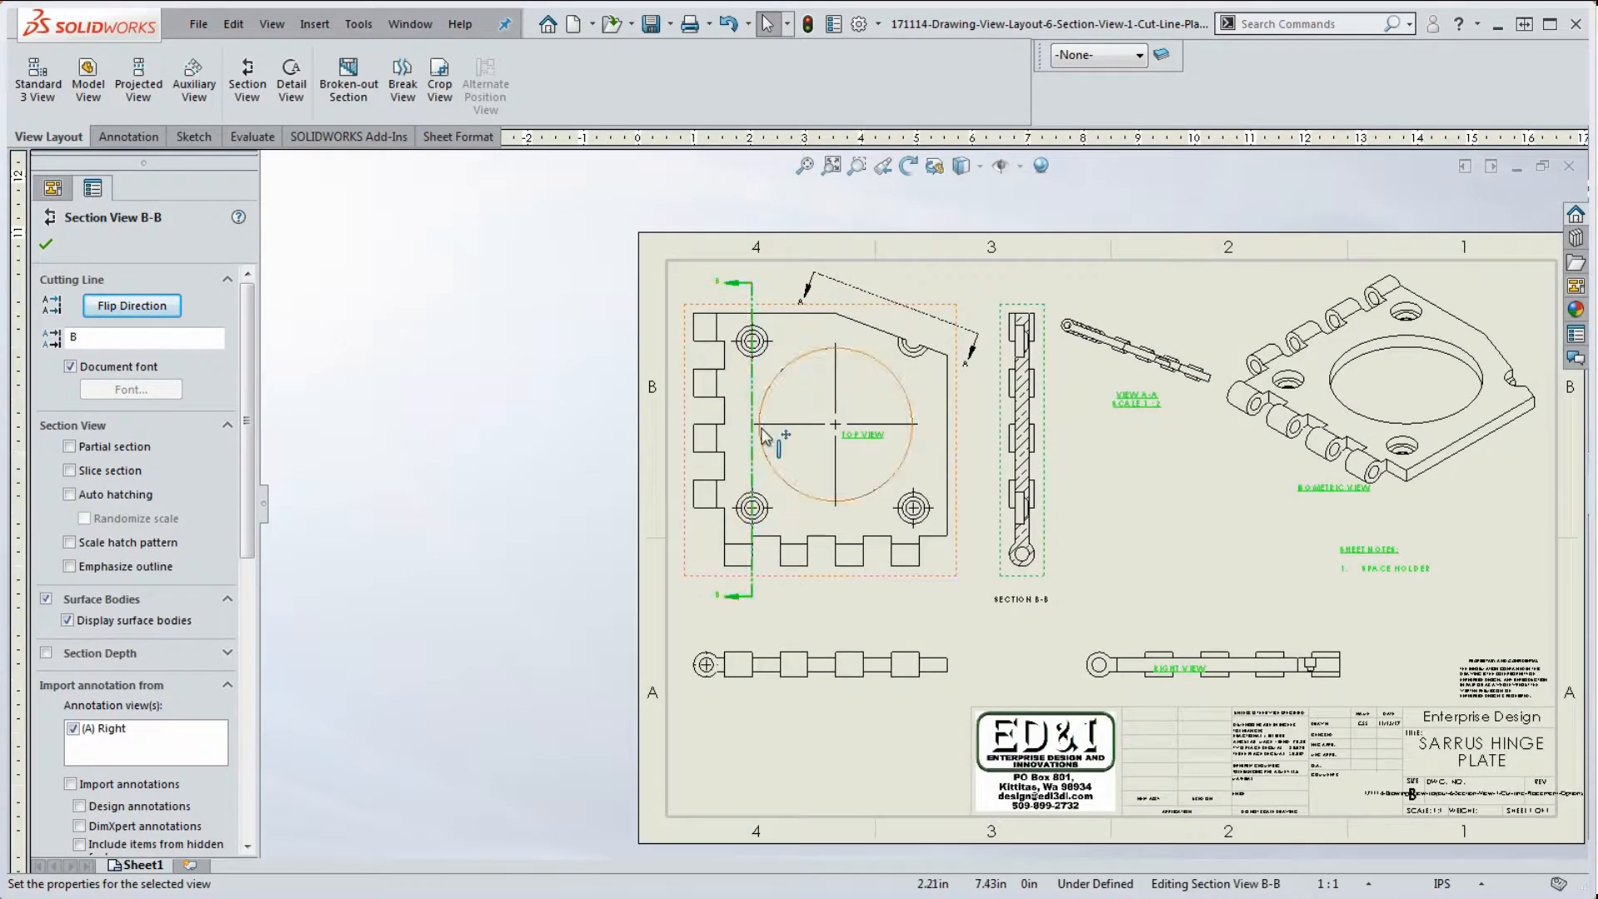
Examine cutting line B-B on the top view, checking its arrow, line style and position through the upper-left hole
scroll(708, 243, down, 3)
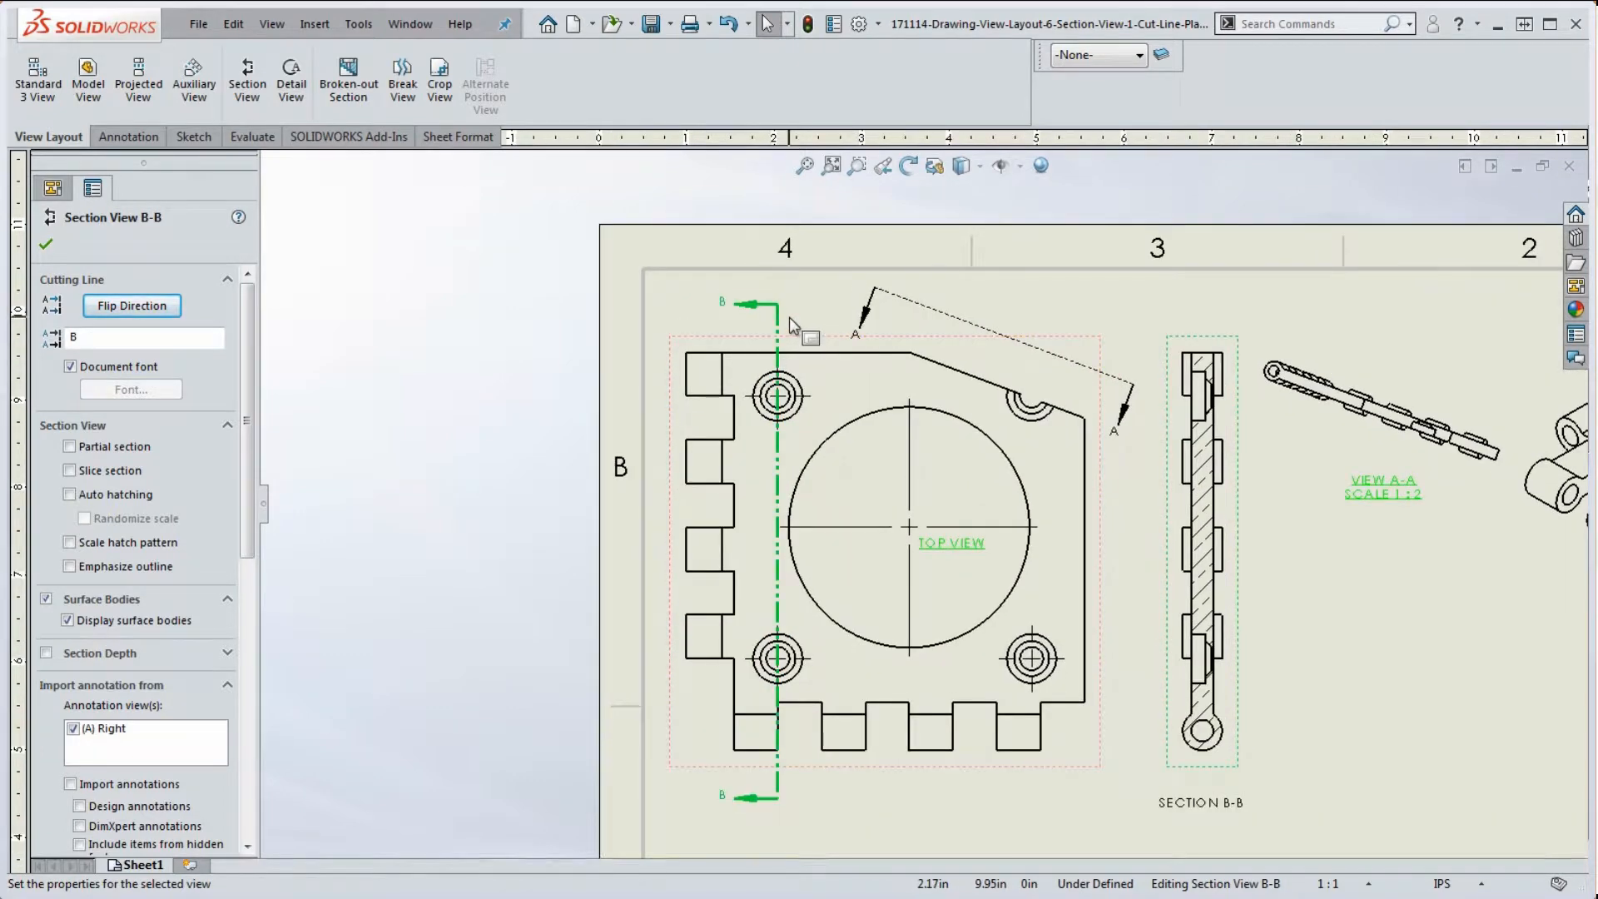
scroll(816, 333, up, 1)
scroll(833, 367, down, 4)
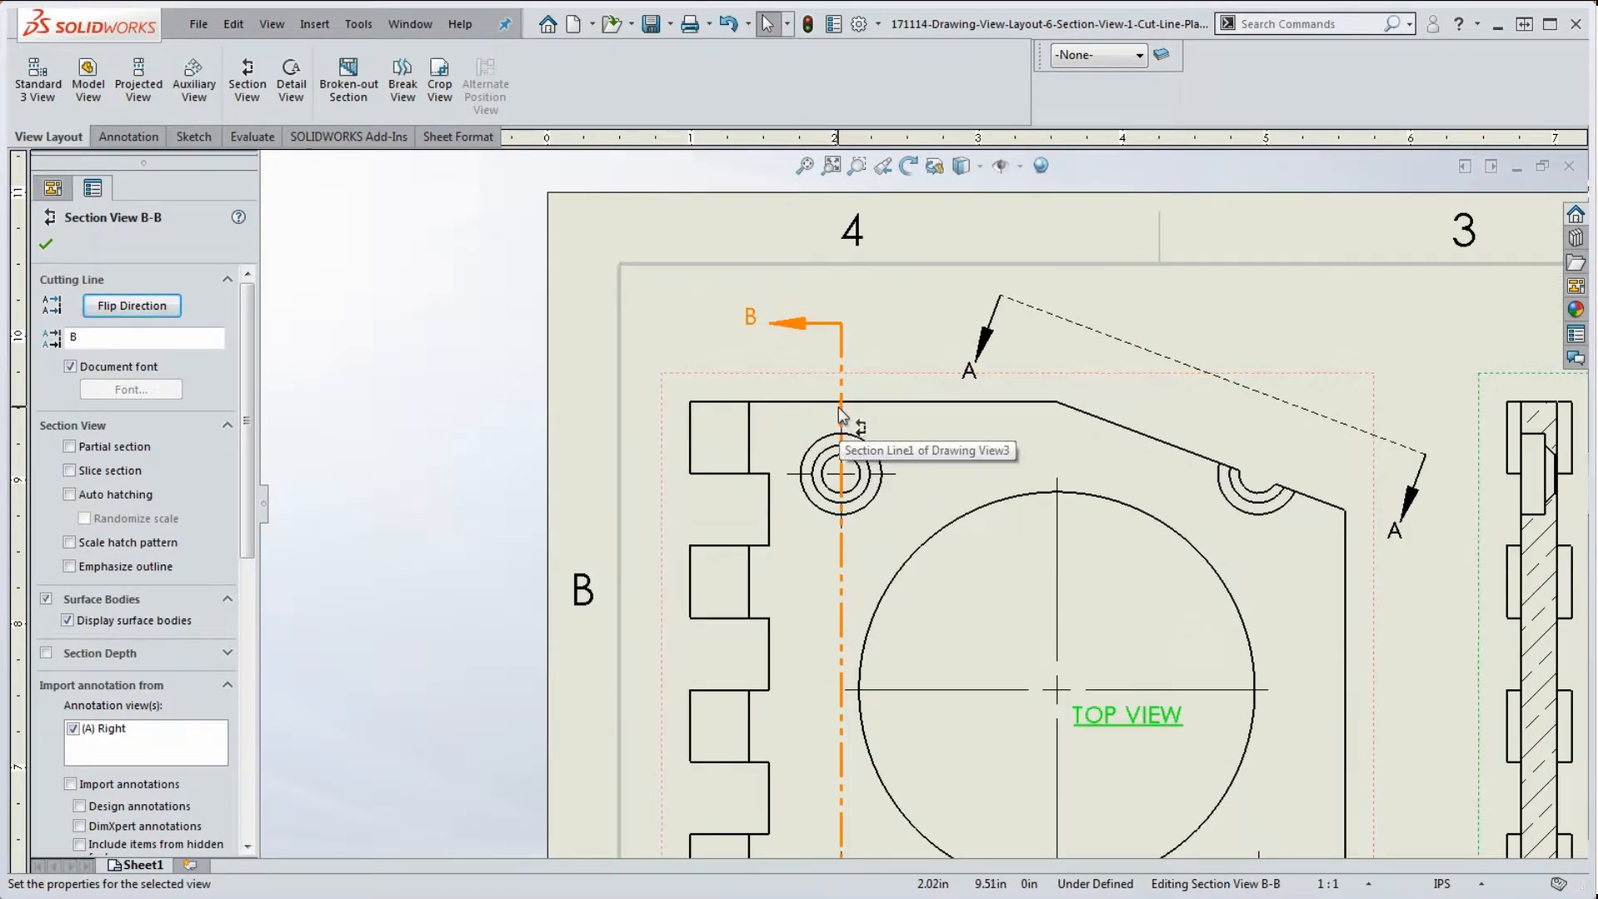
click(838, 407)
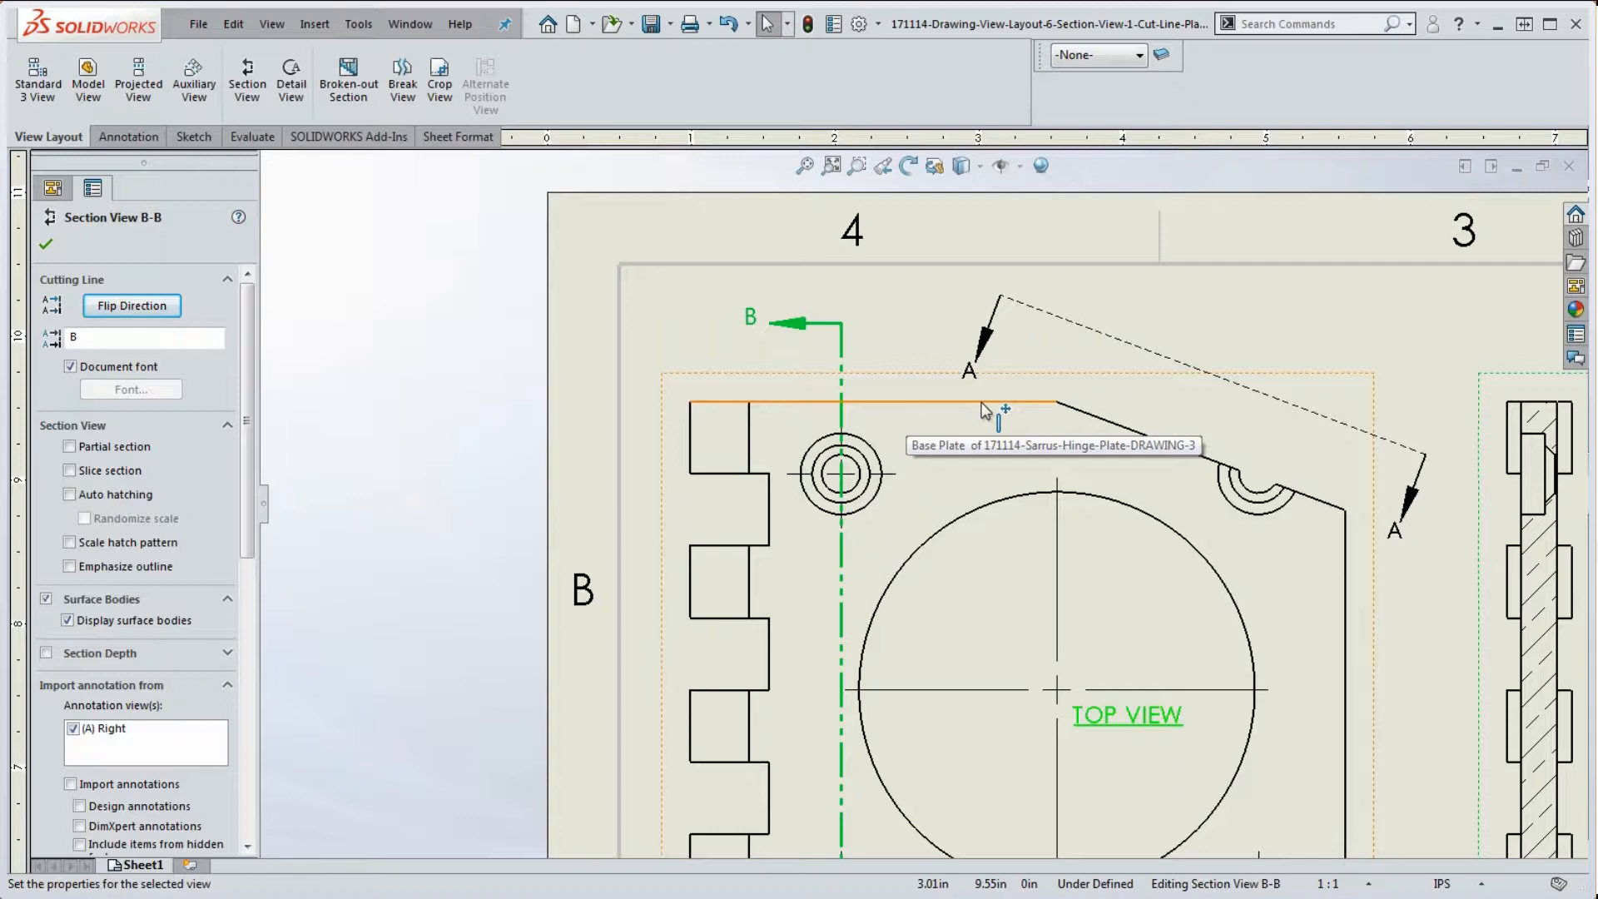
scroll(854, 426, up, 3)
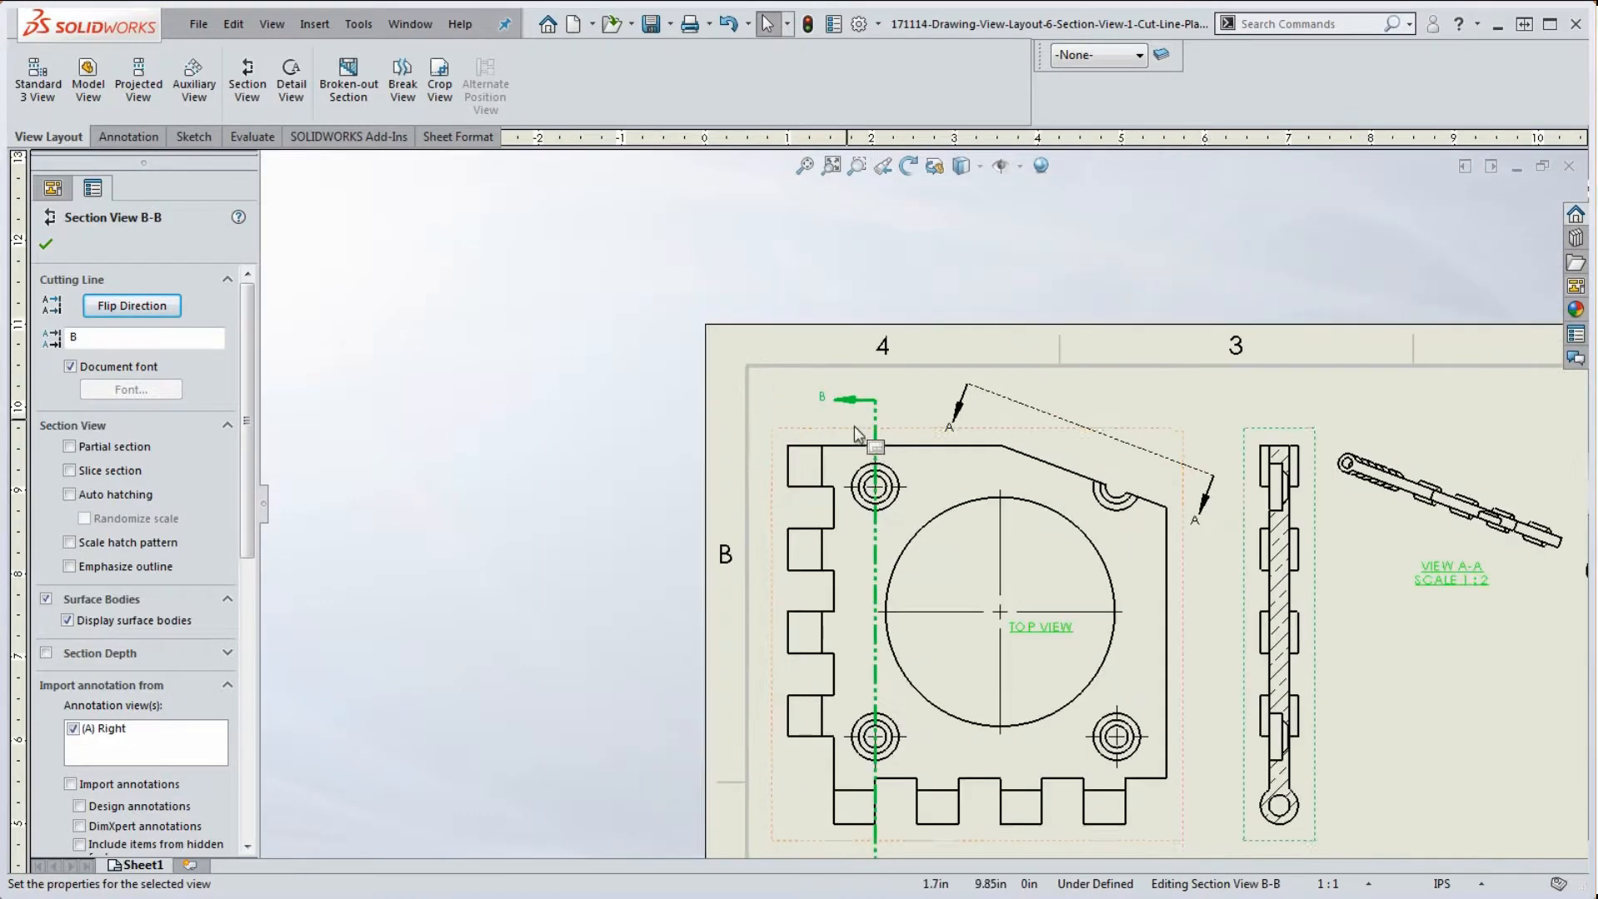
scroll(854, 426, down, 3)
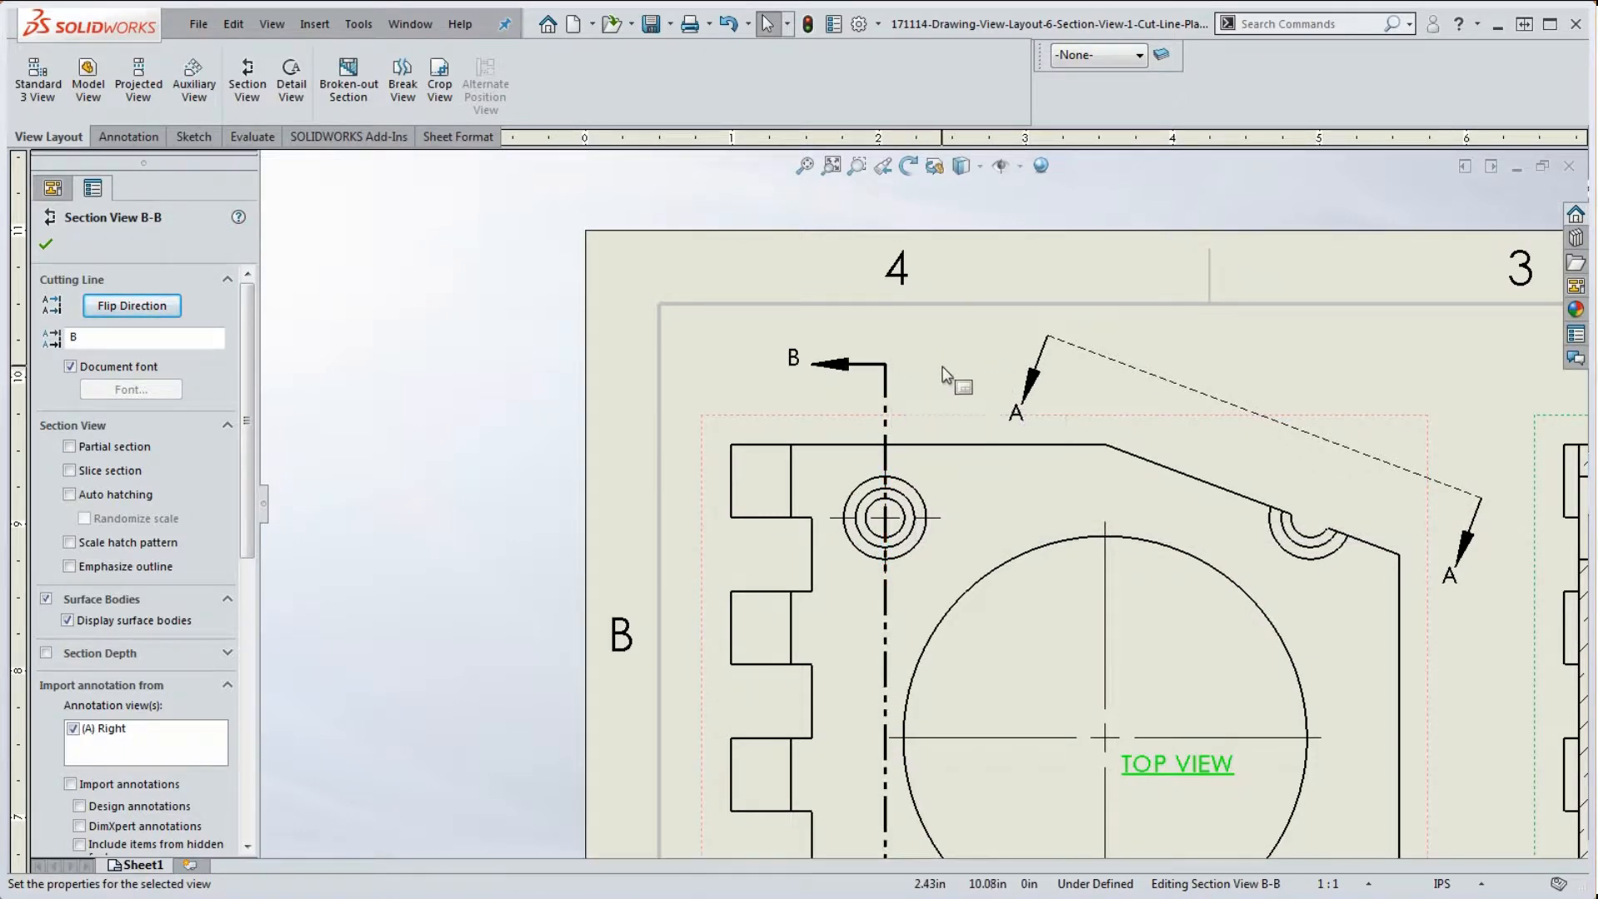
click(889, 392)
scroll(887, 364, up, 5)
scroll(914, 453, down, 6)
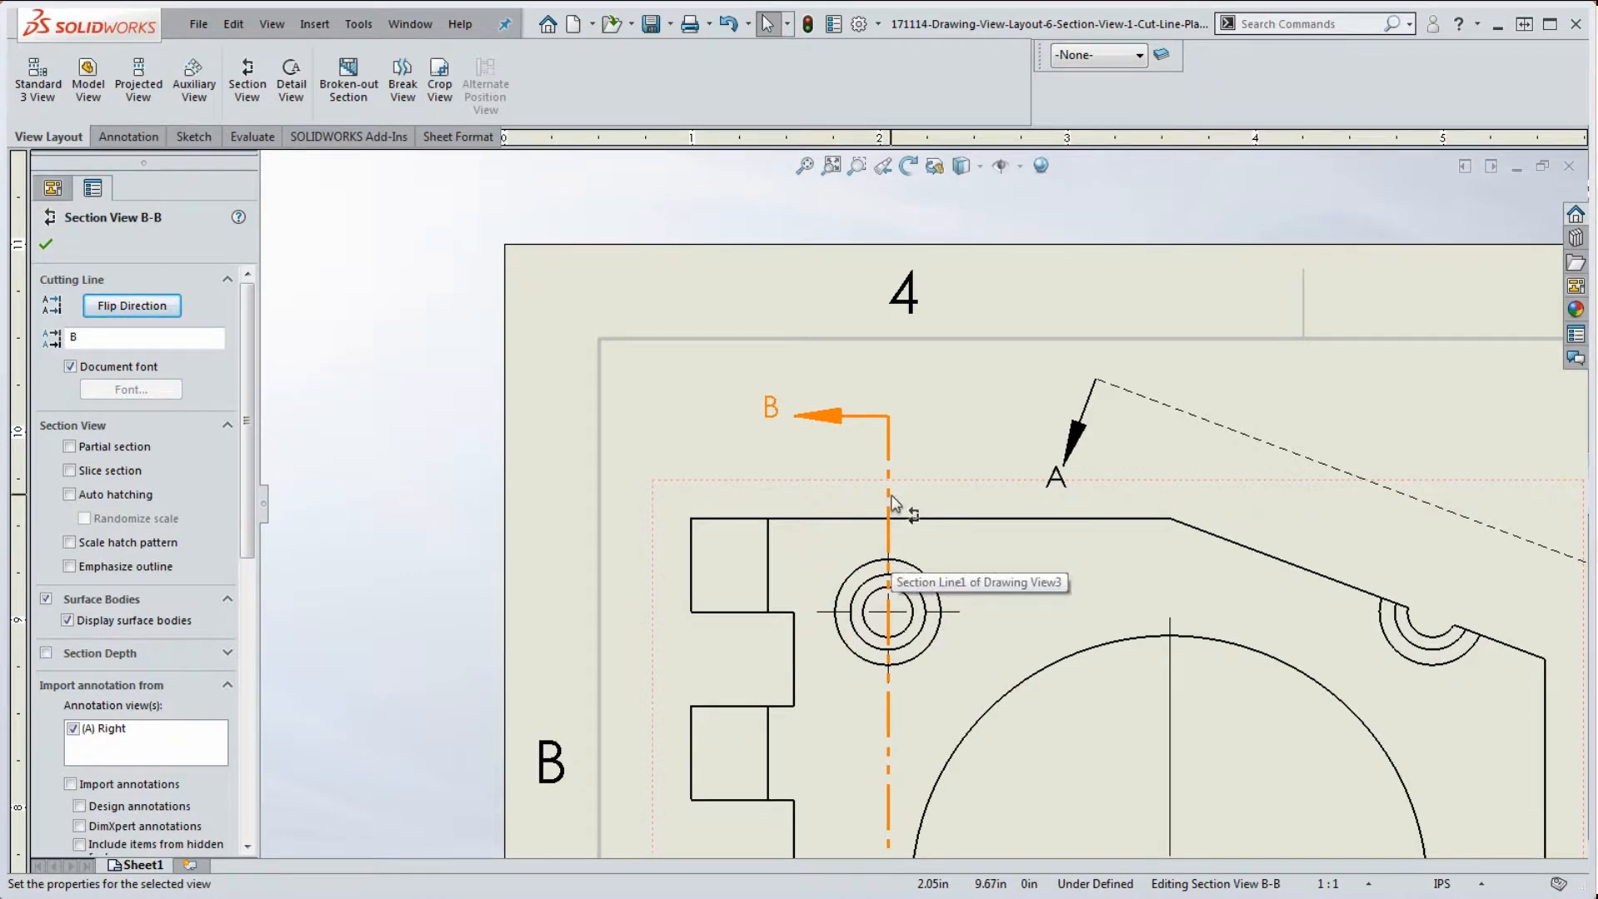
scroll(893, 427, up, 2)
scroll(915, 510, down, 1)
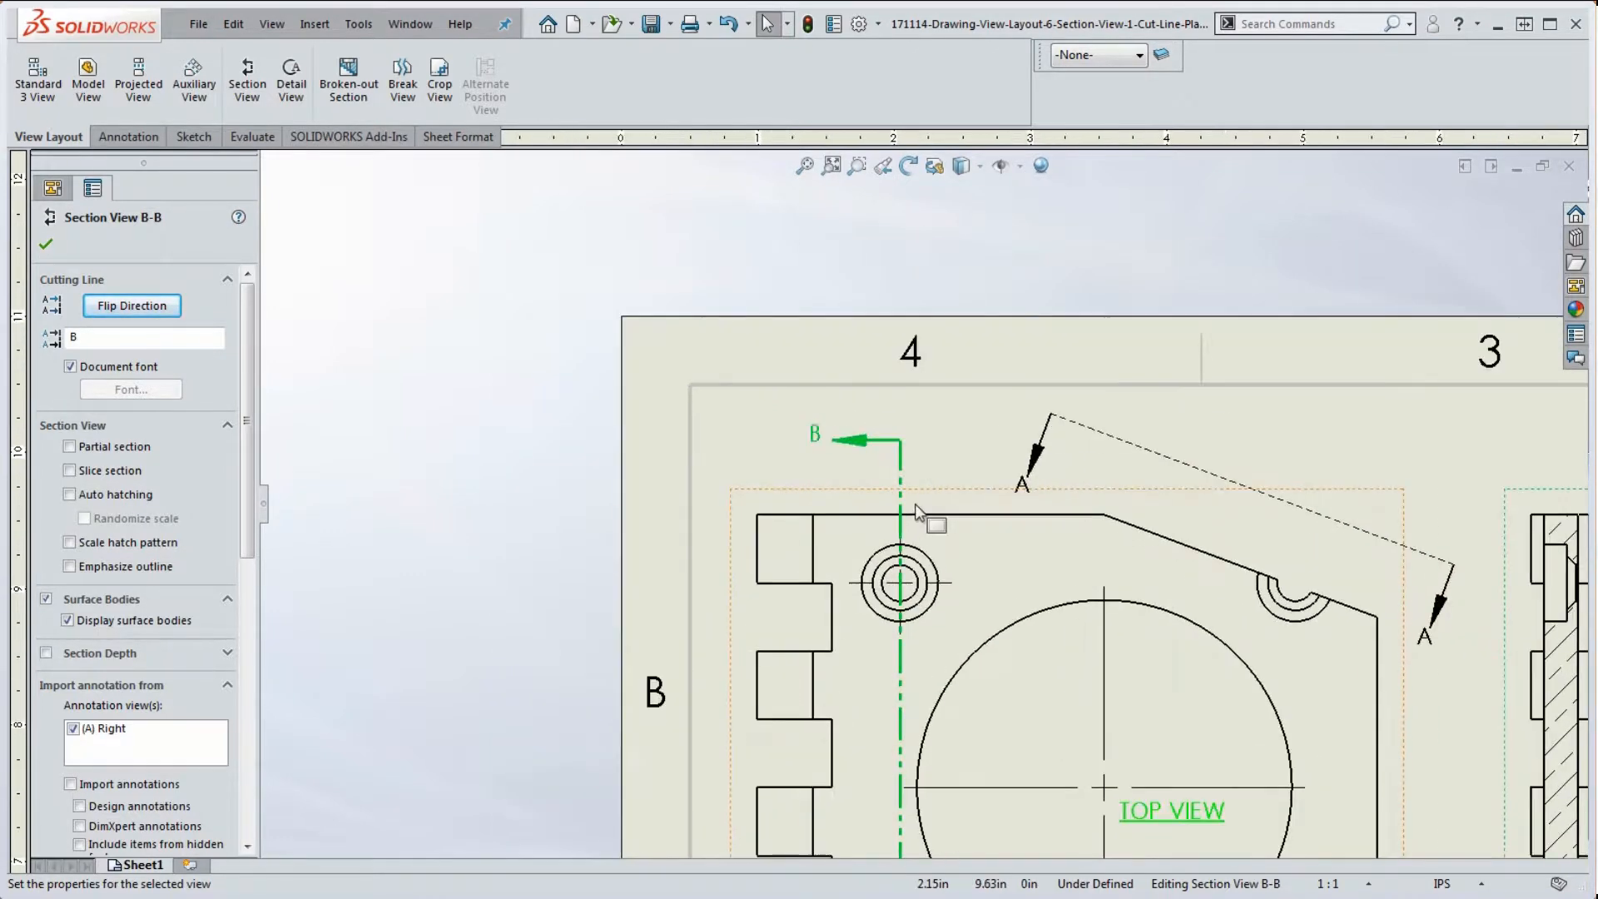
scroll(916, 509, down, 2)
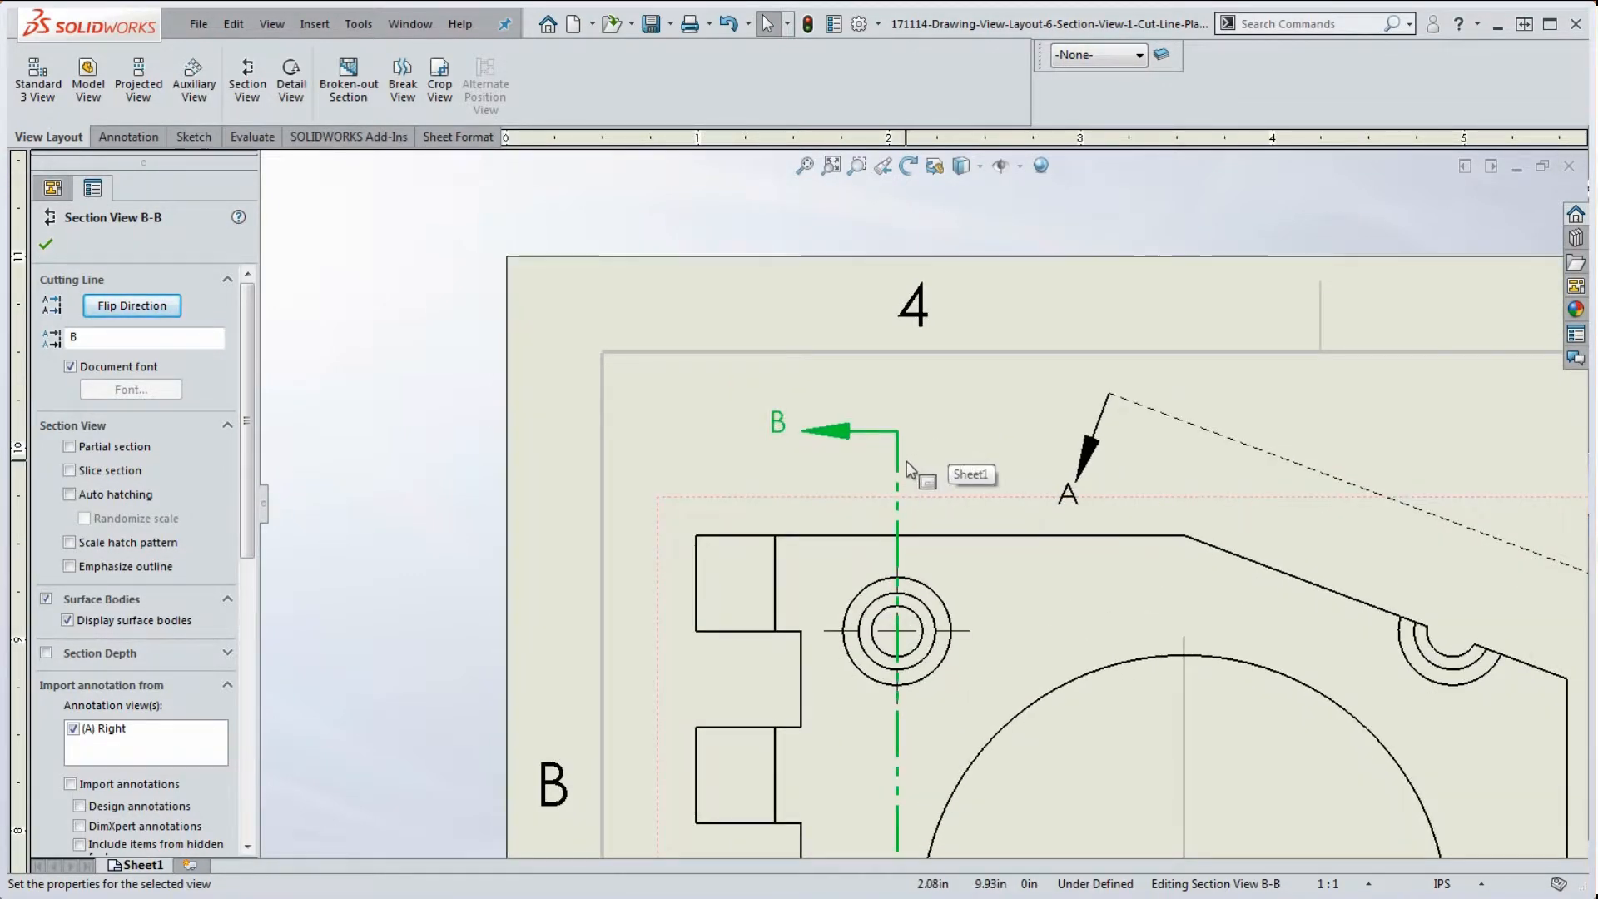
Try assigning cutting line B-B to the Dimensions layer after reviewing the section view's properties
click(898, 457)
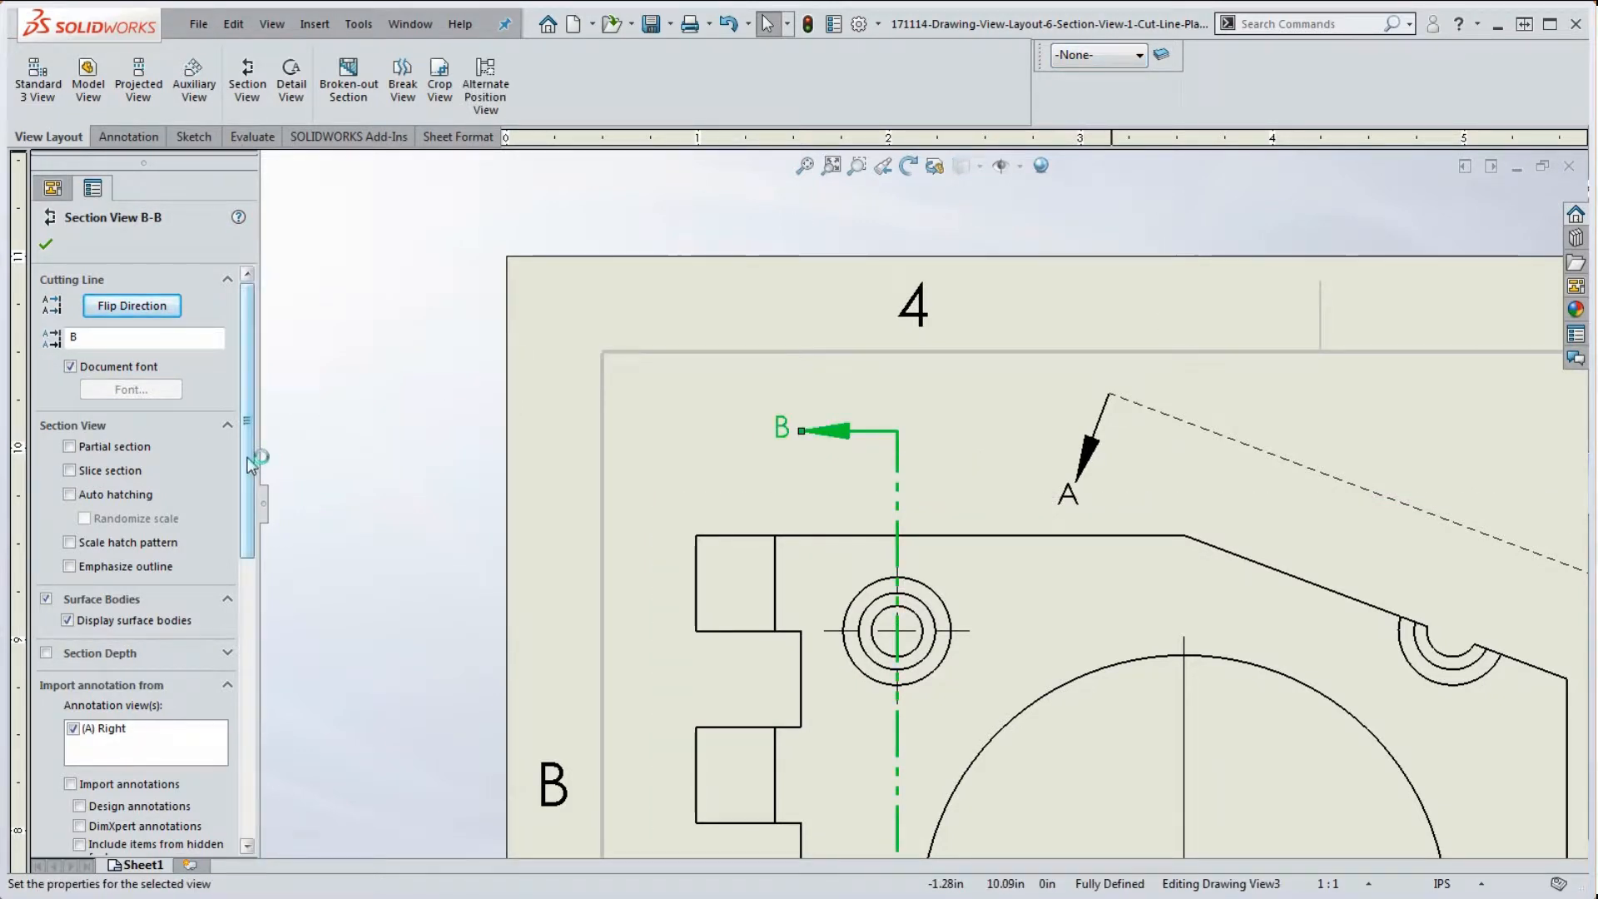
scroll(246, 508, down, 3)
drag(242, 508, 222, 783)
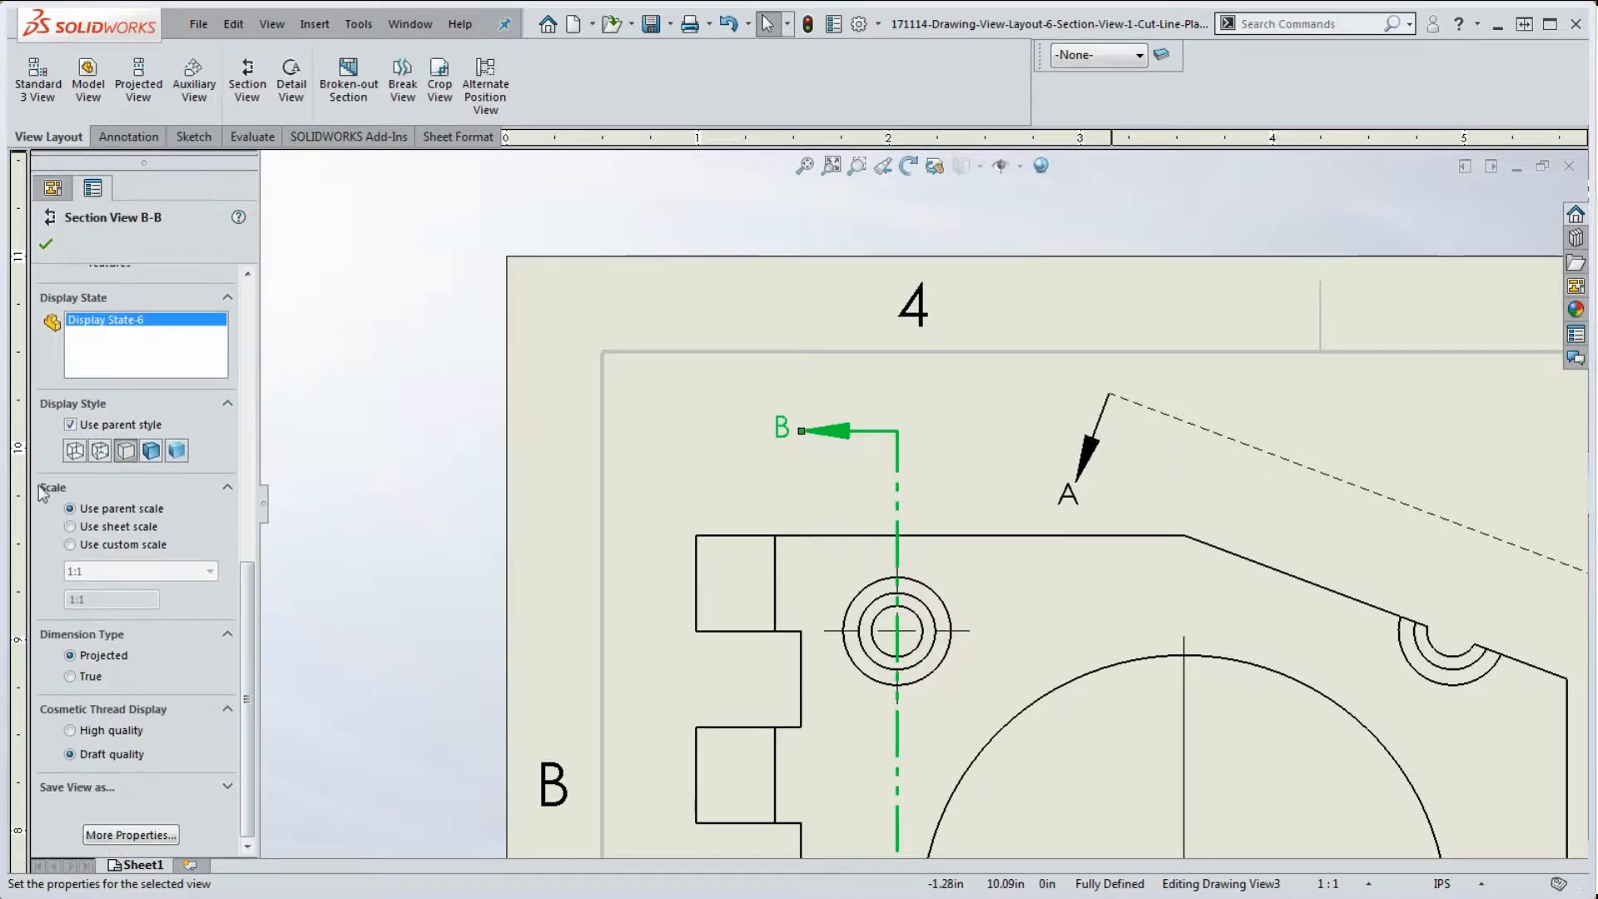
drag(247, 700, 246, 420)
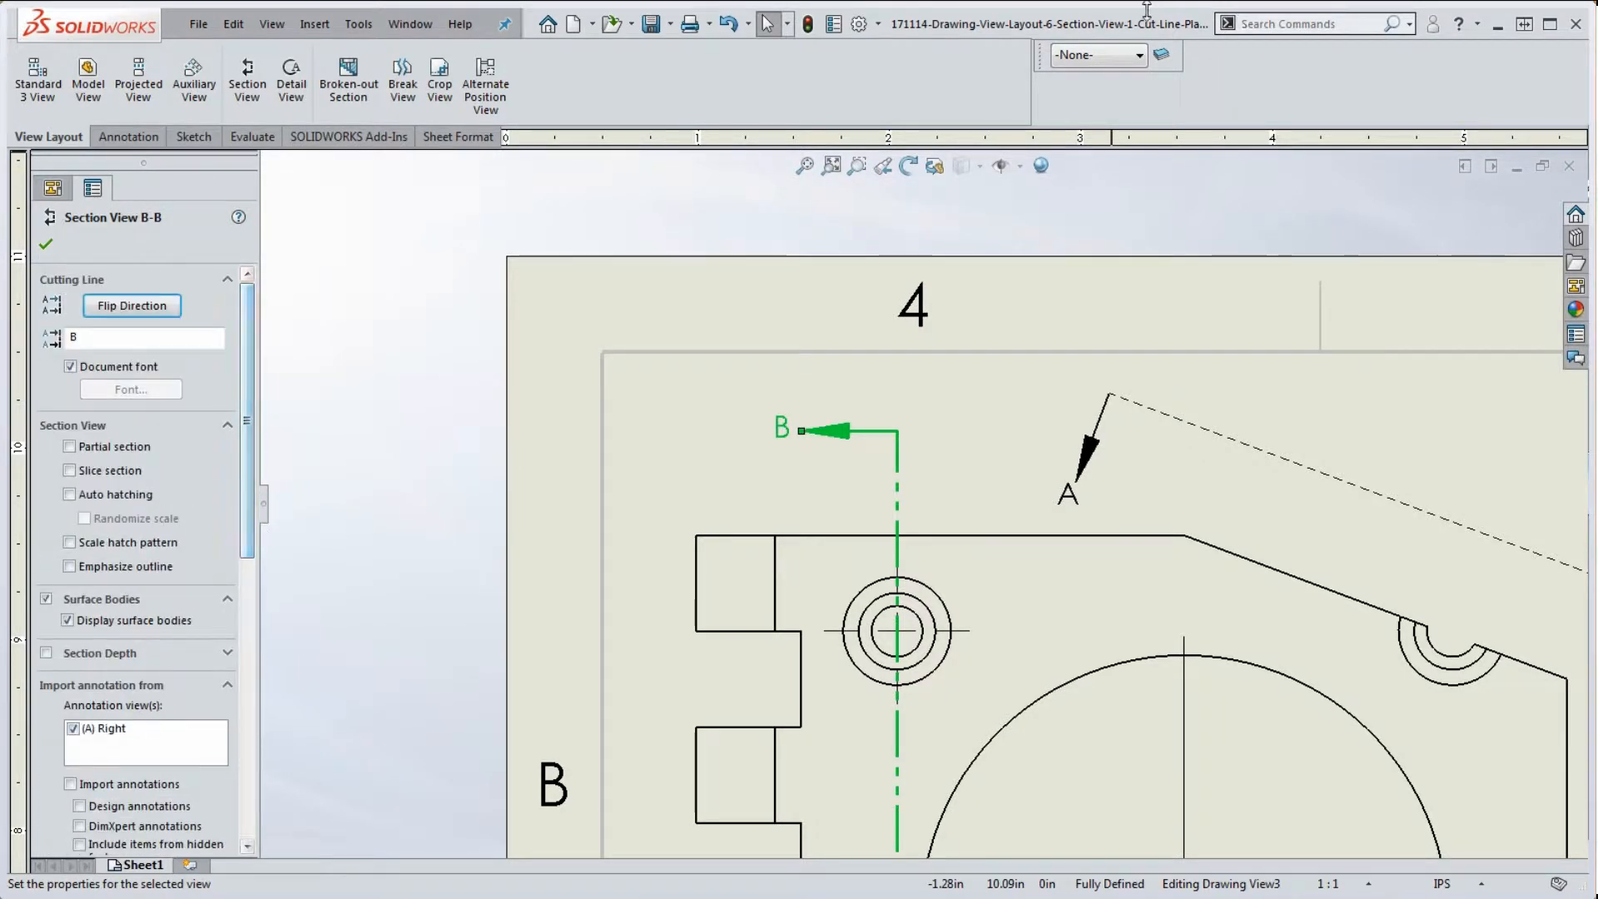
click(1107, 55)
click(1112, 137)
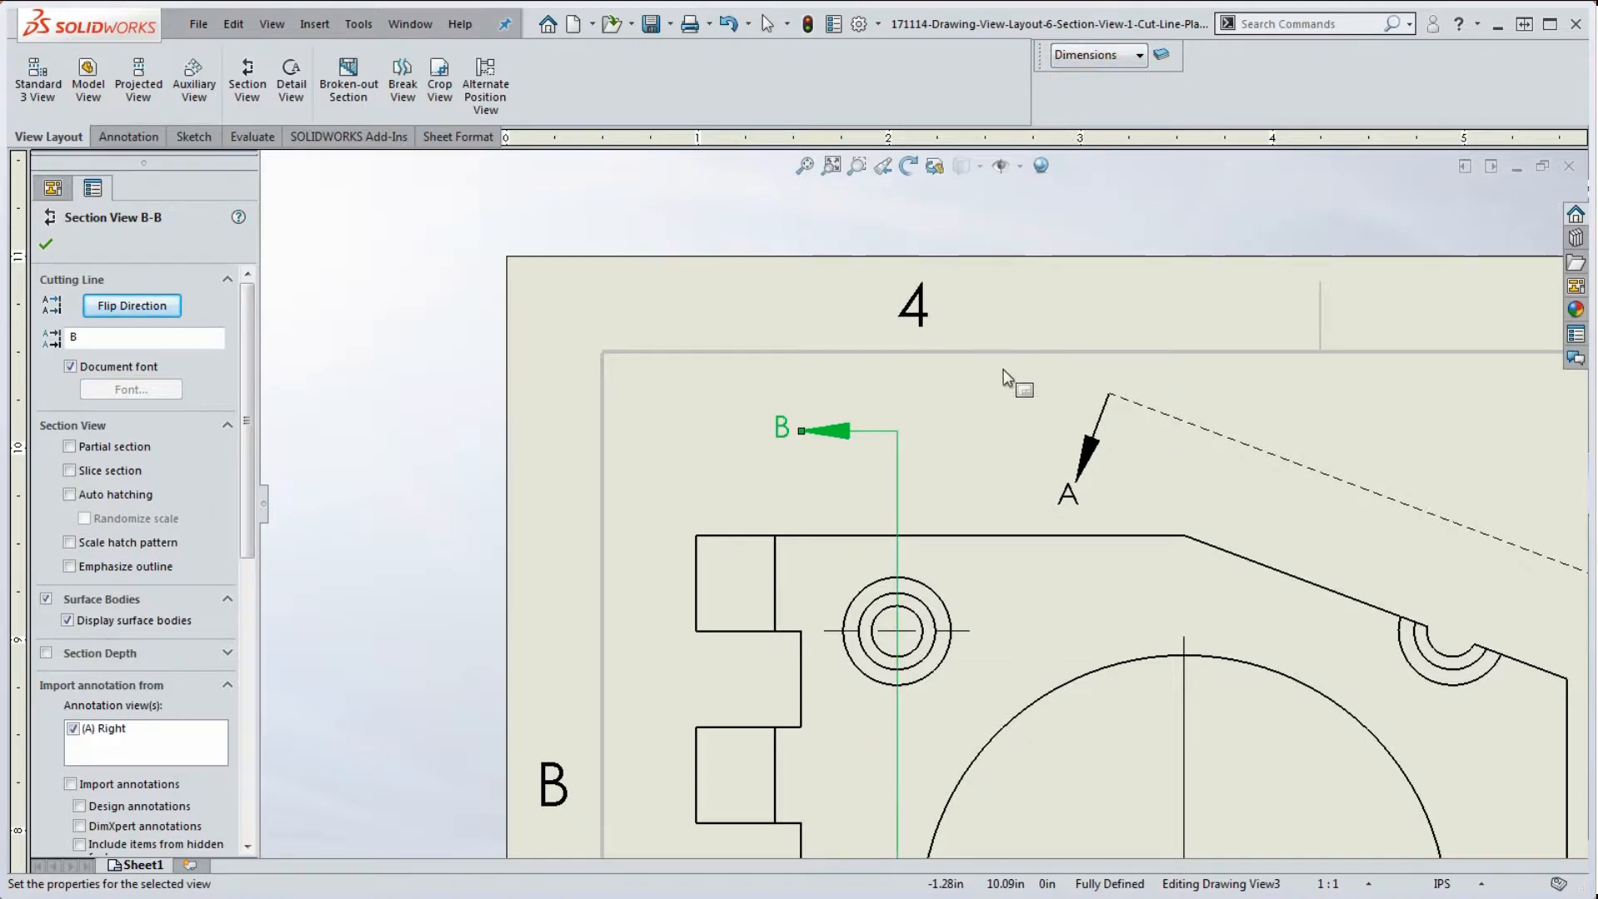
click(995, 427)
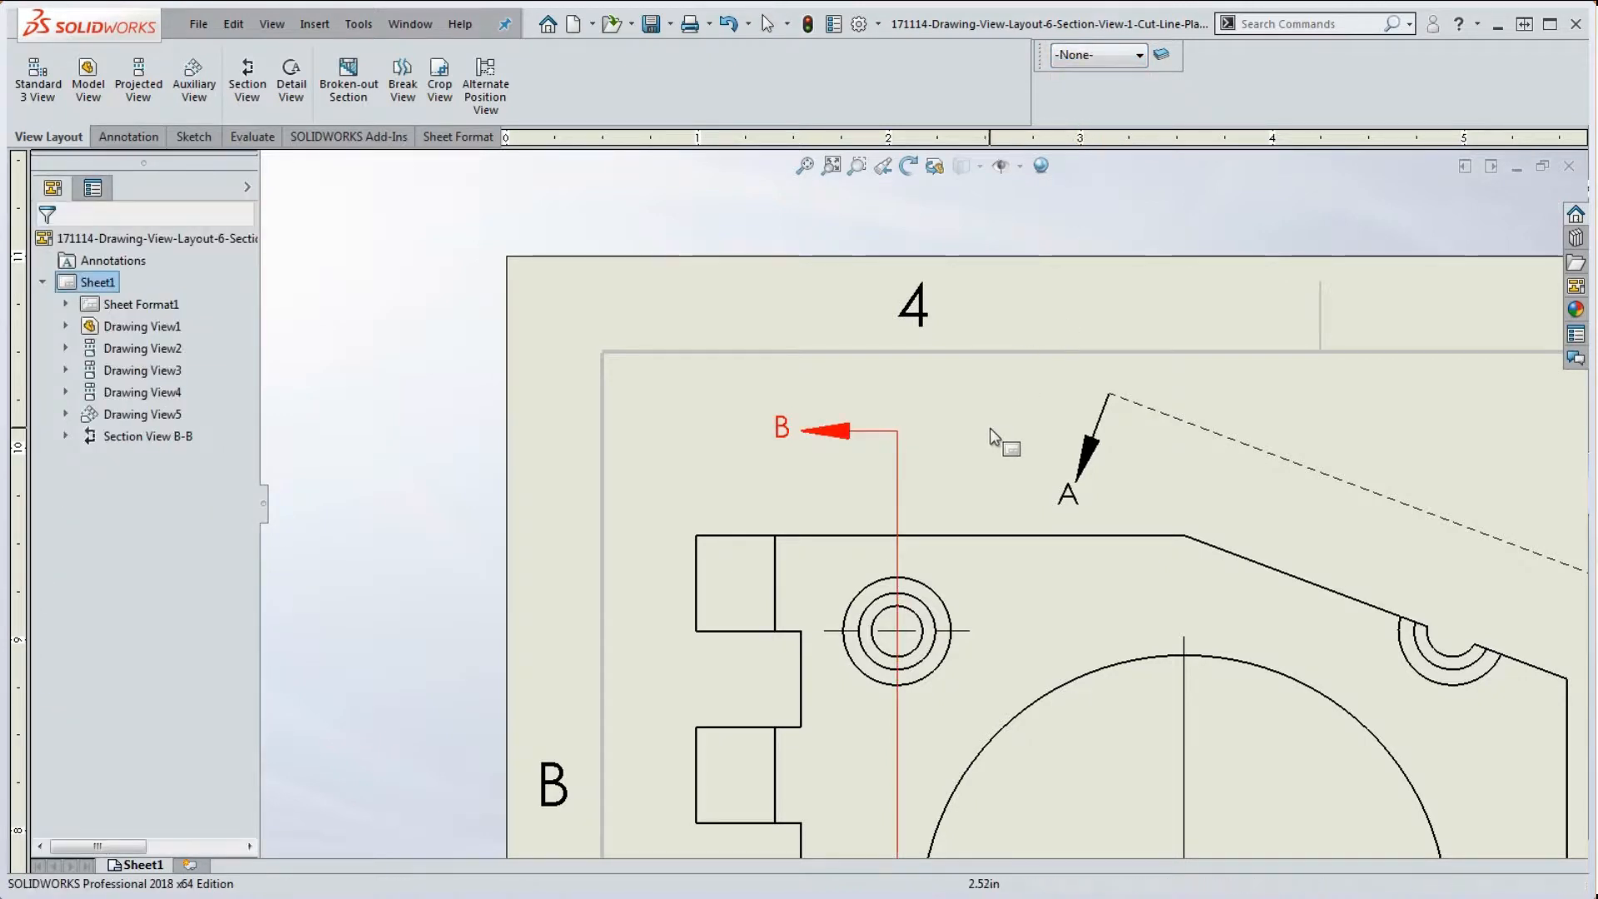
click(937, 432)
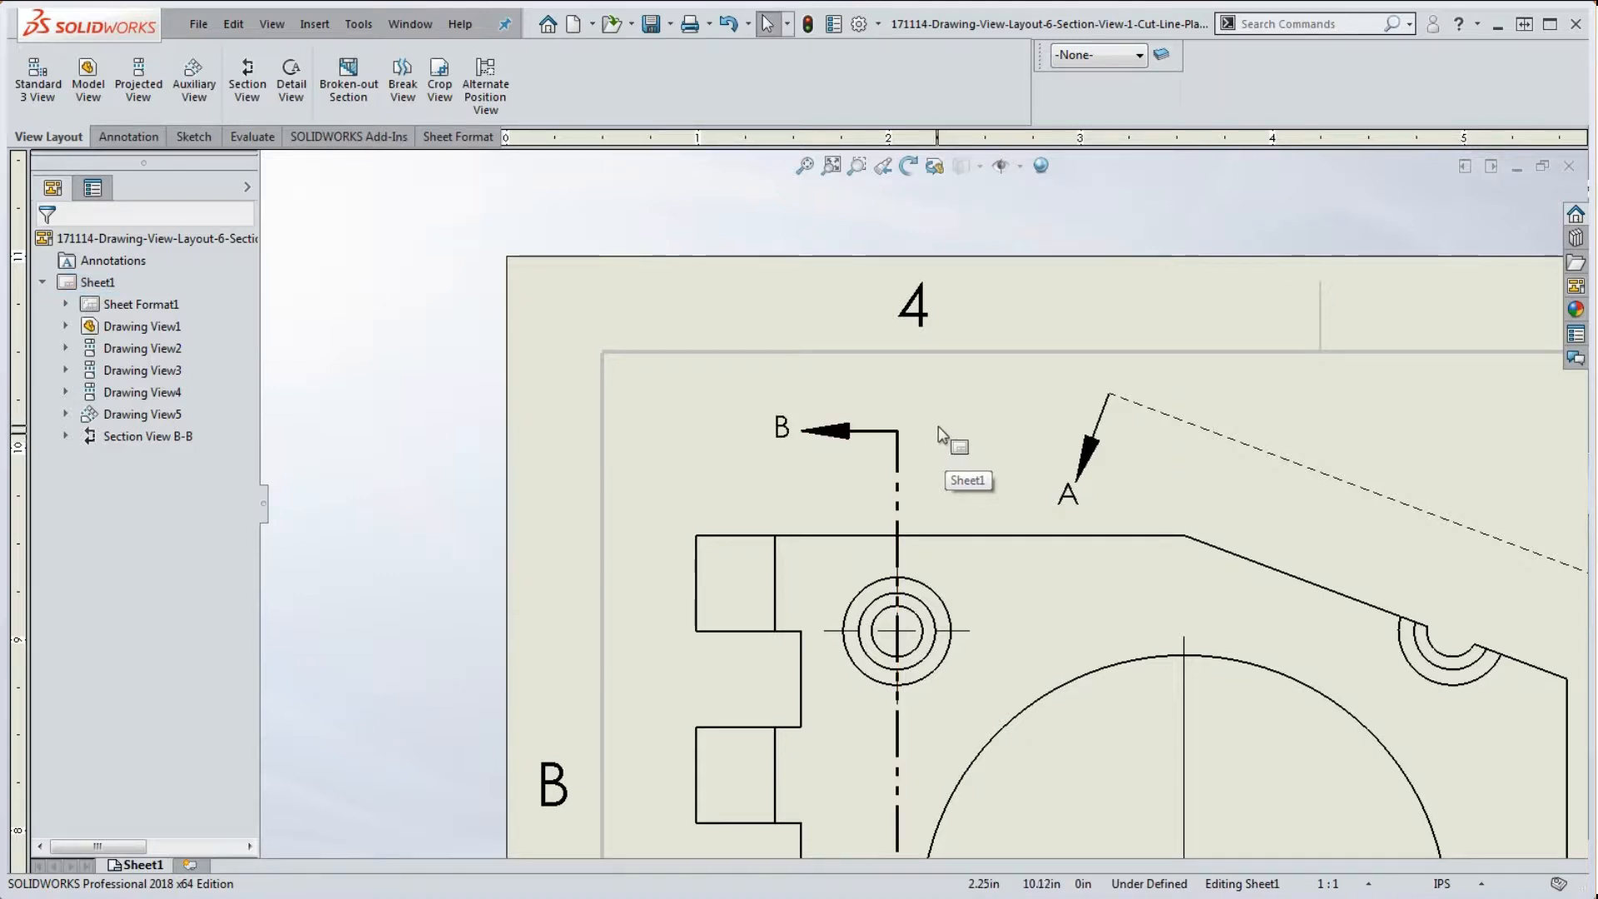
scroll(921, 433, up, 5)
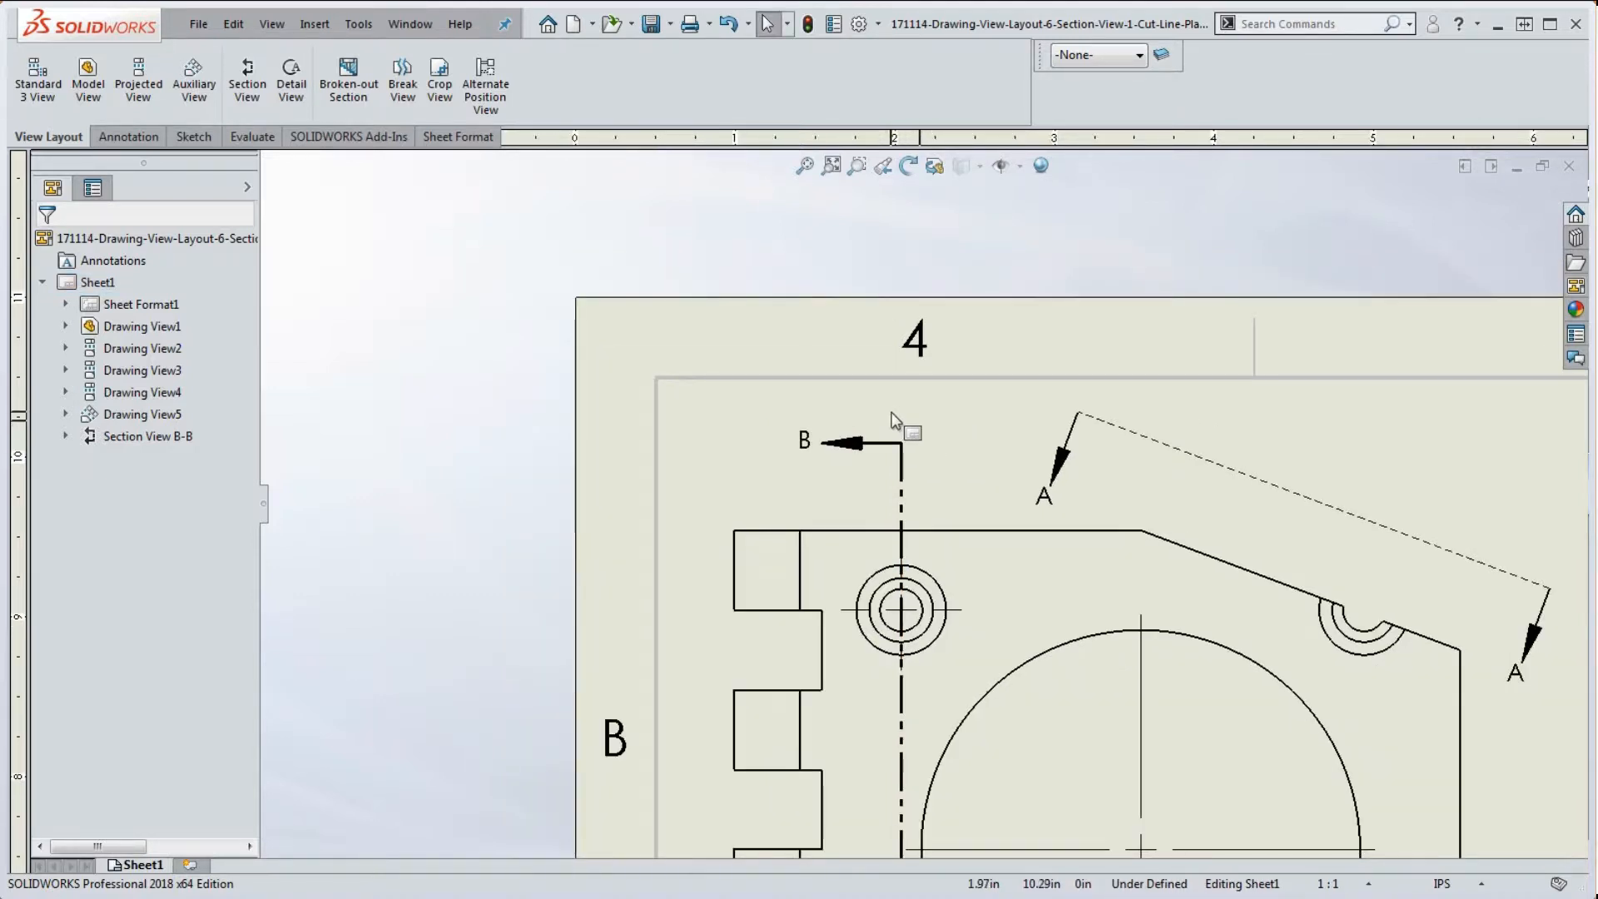
scroll(922, 733, down, 4)
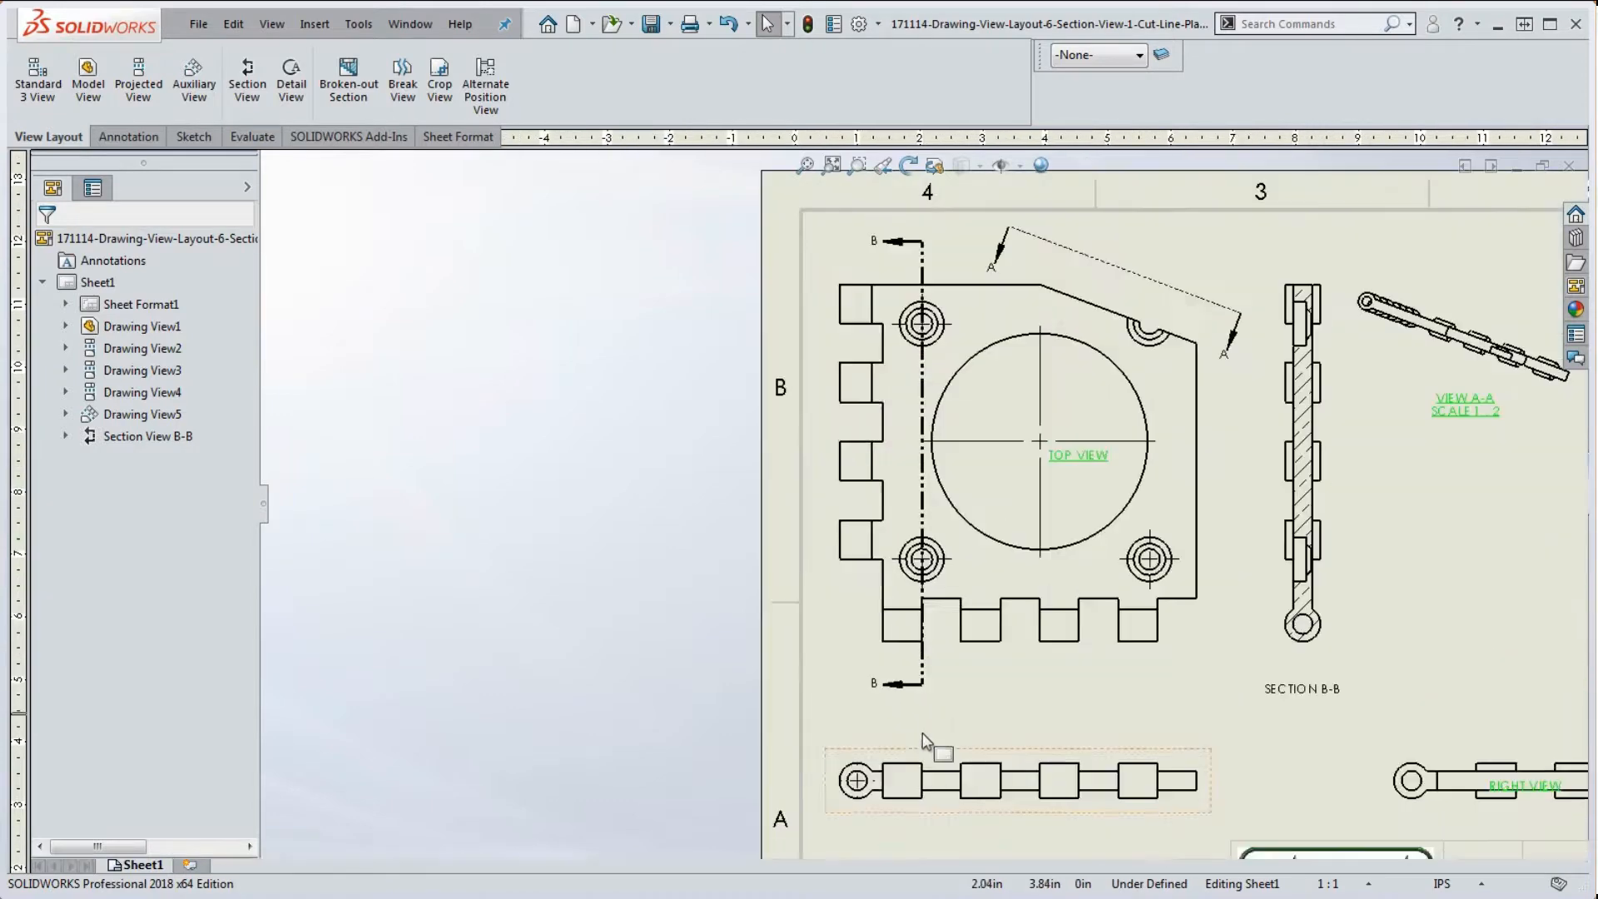
Open cutting line B-B for editing and try an arc offset starting below the upper-left hole
scroll(866, 655, up, 4)
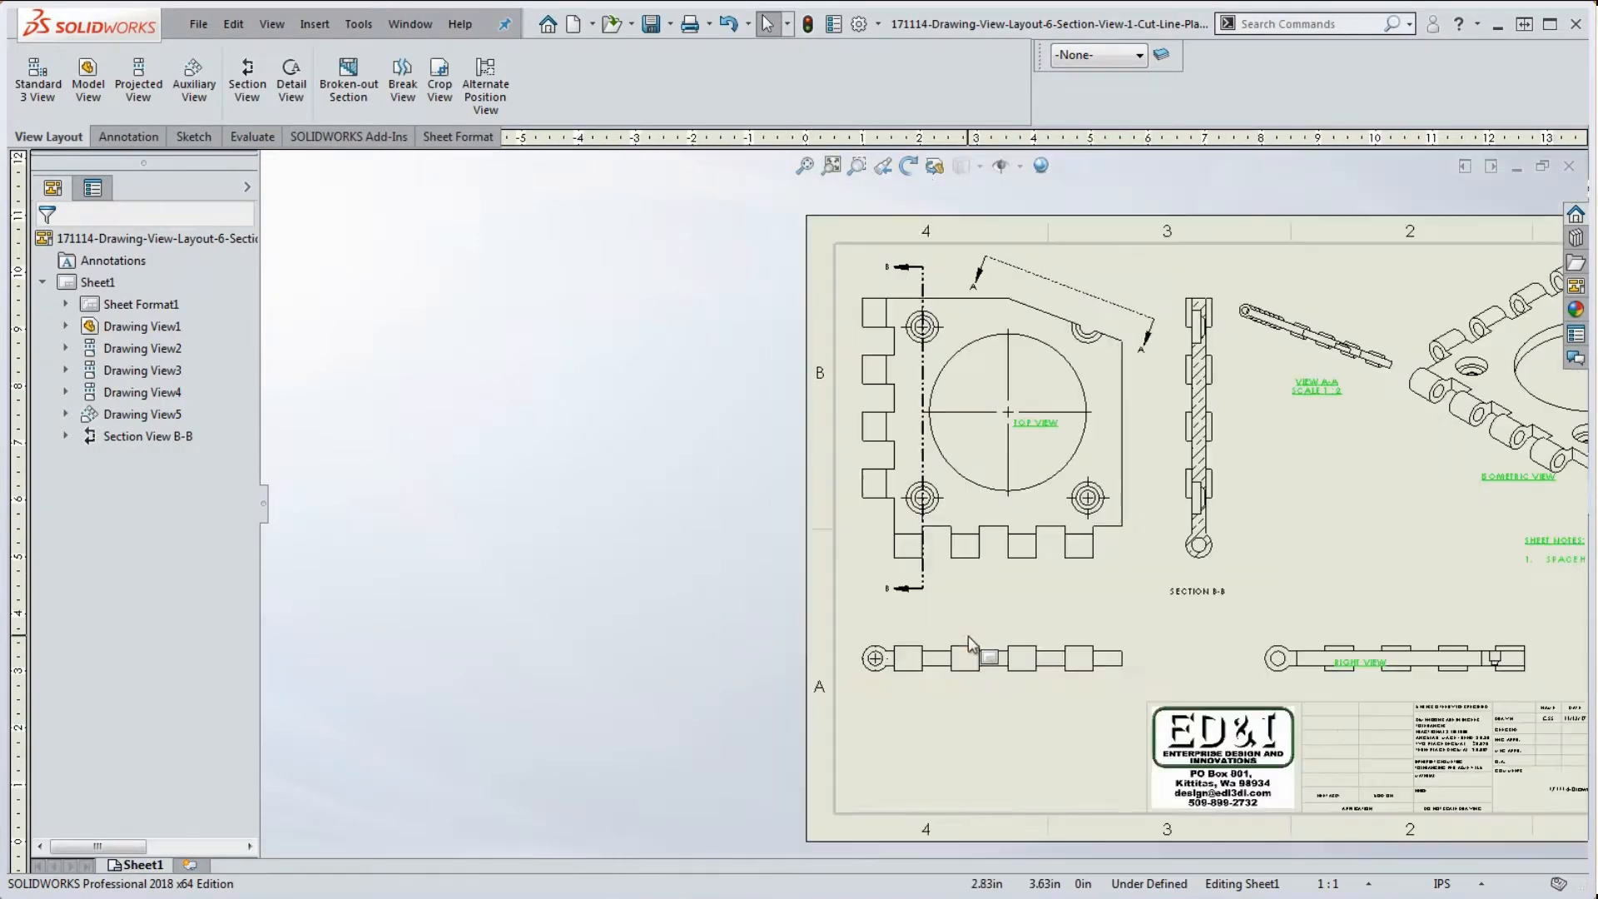
scroll(927, 371, down, 2)
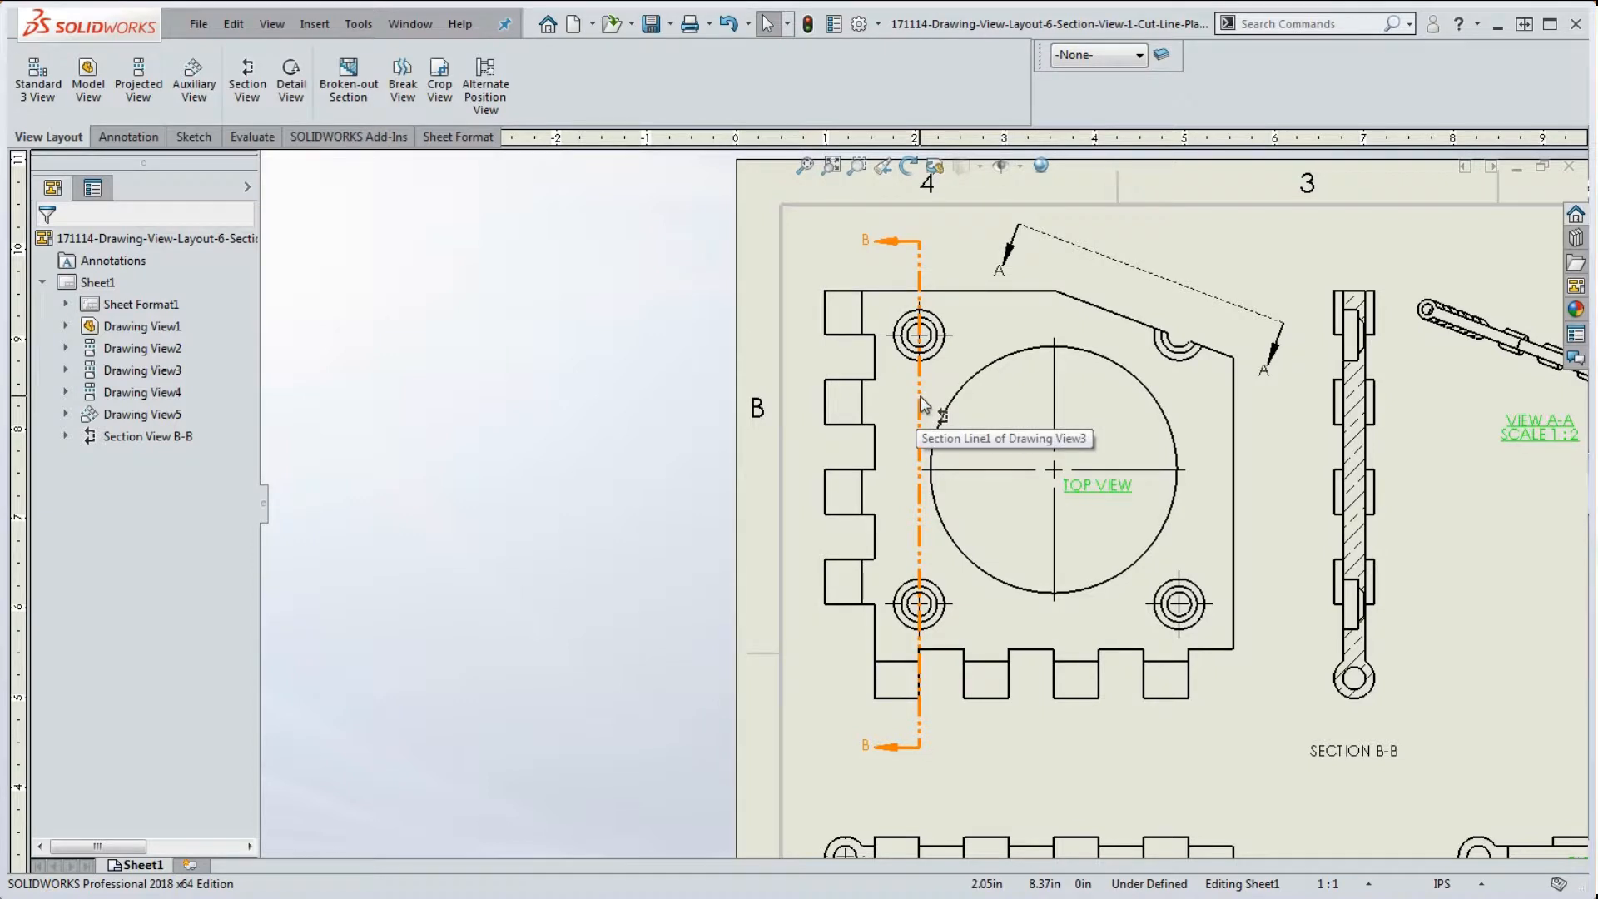
right_click(921, 396)
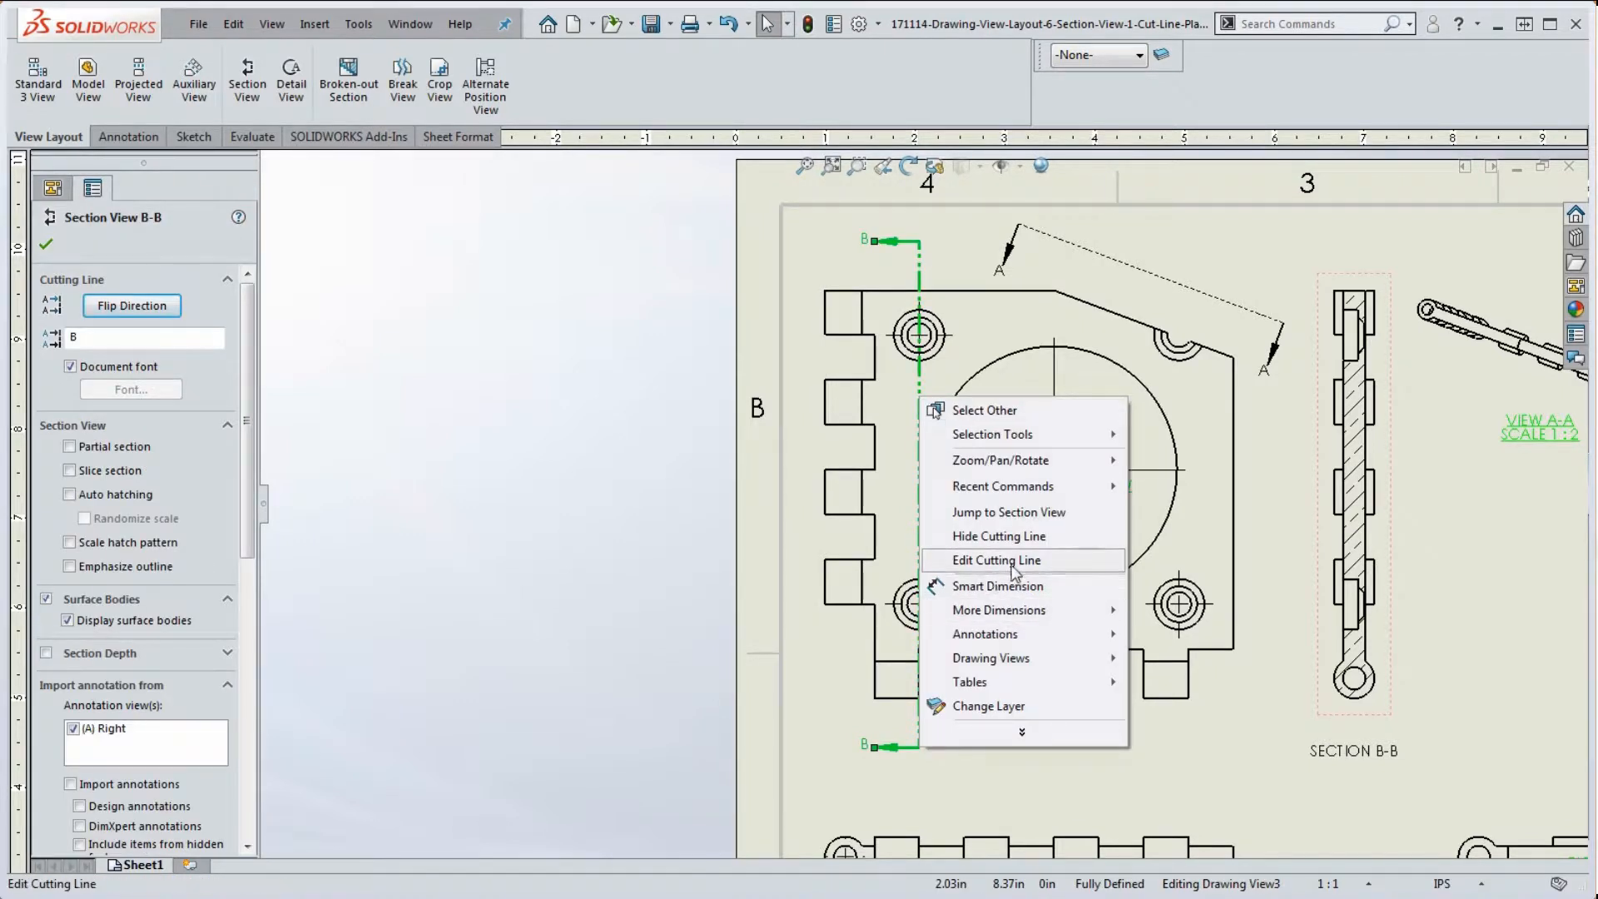
click(1014, 562)
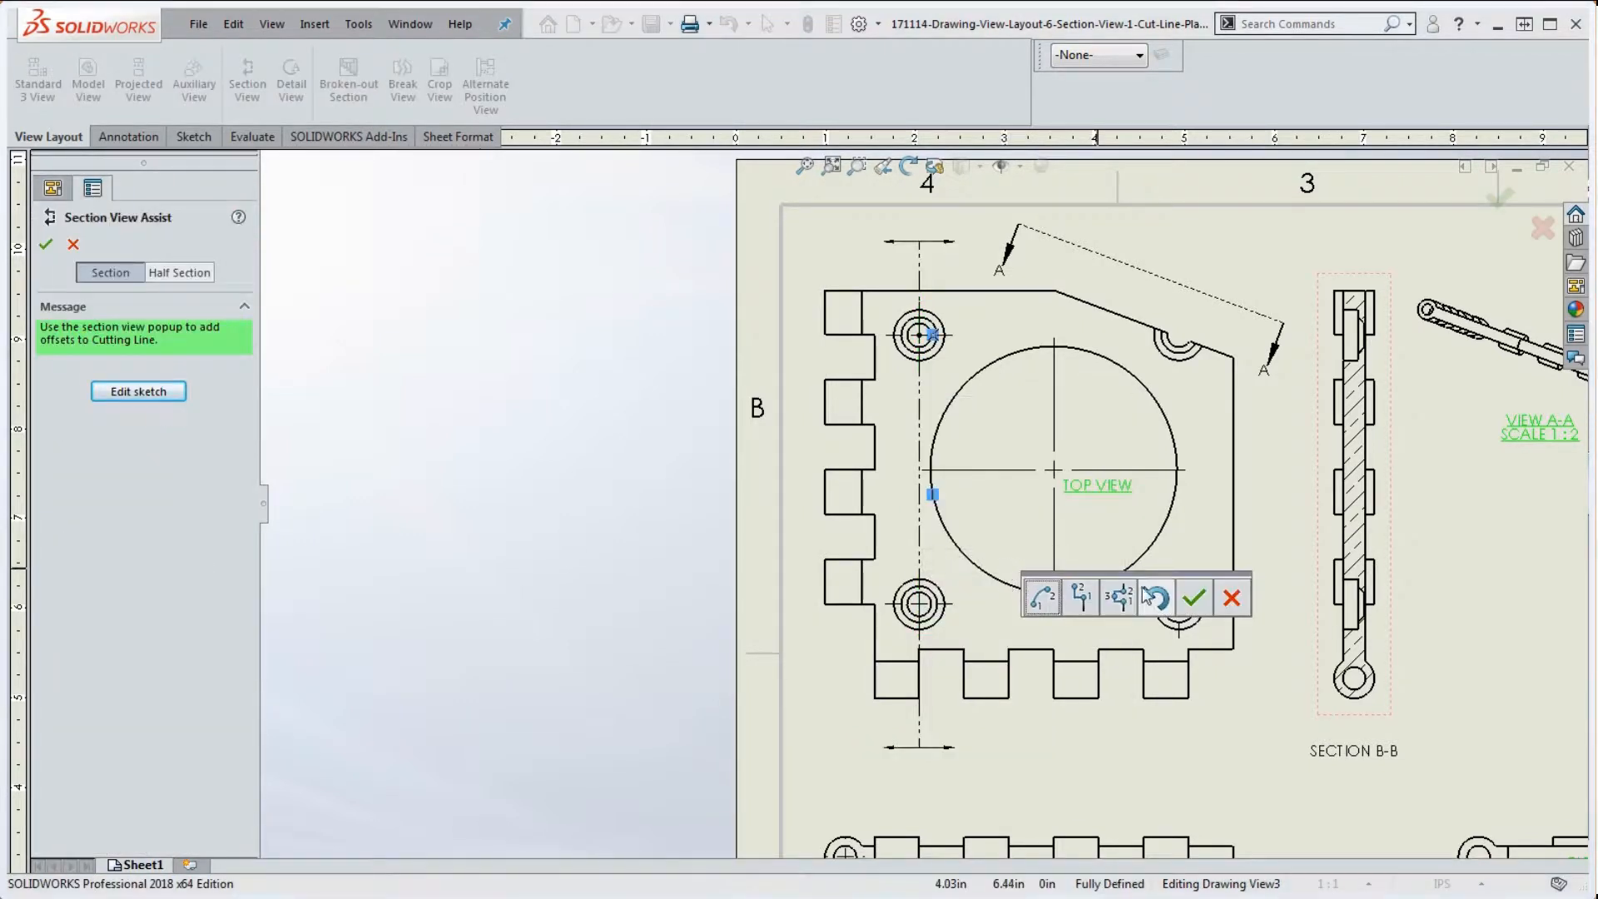
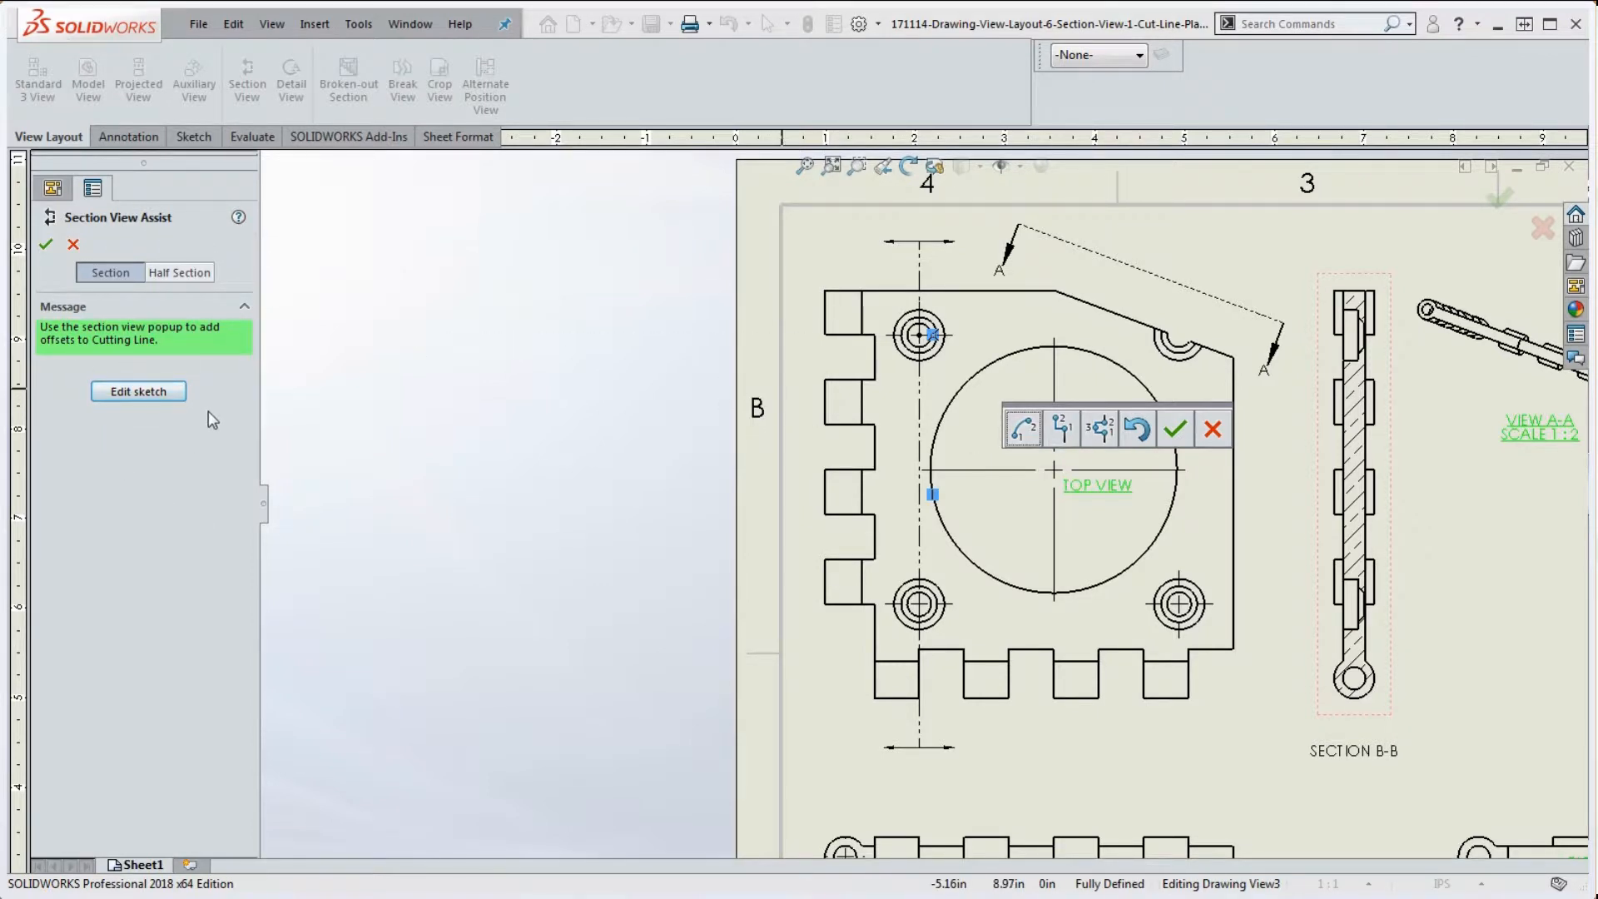
click(1024, 430)
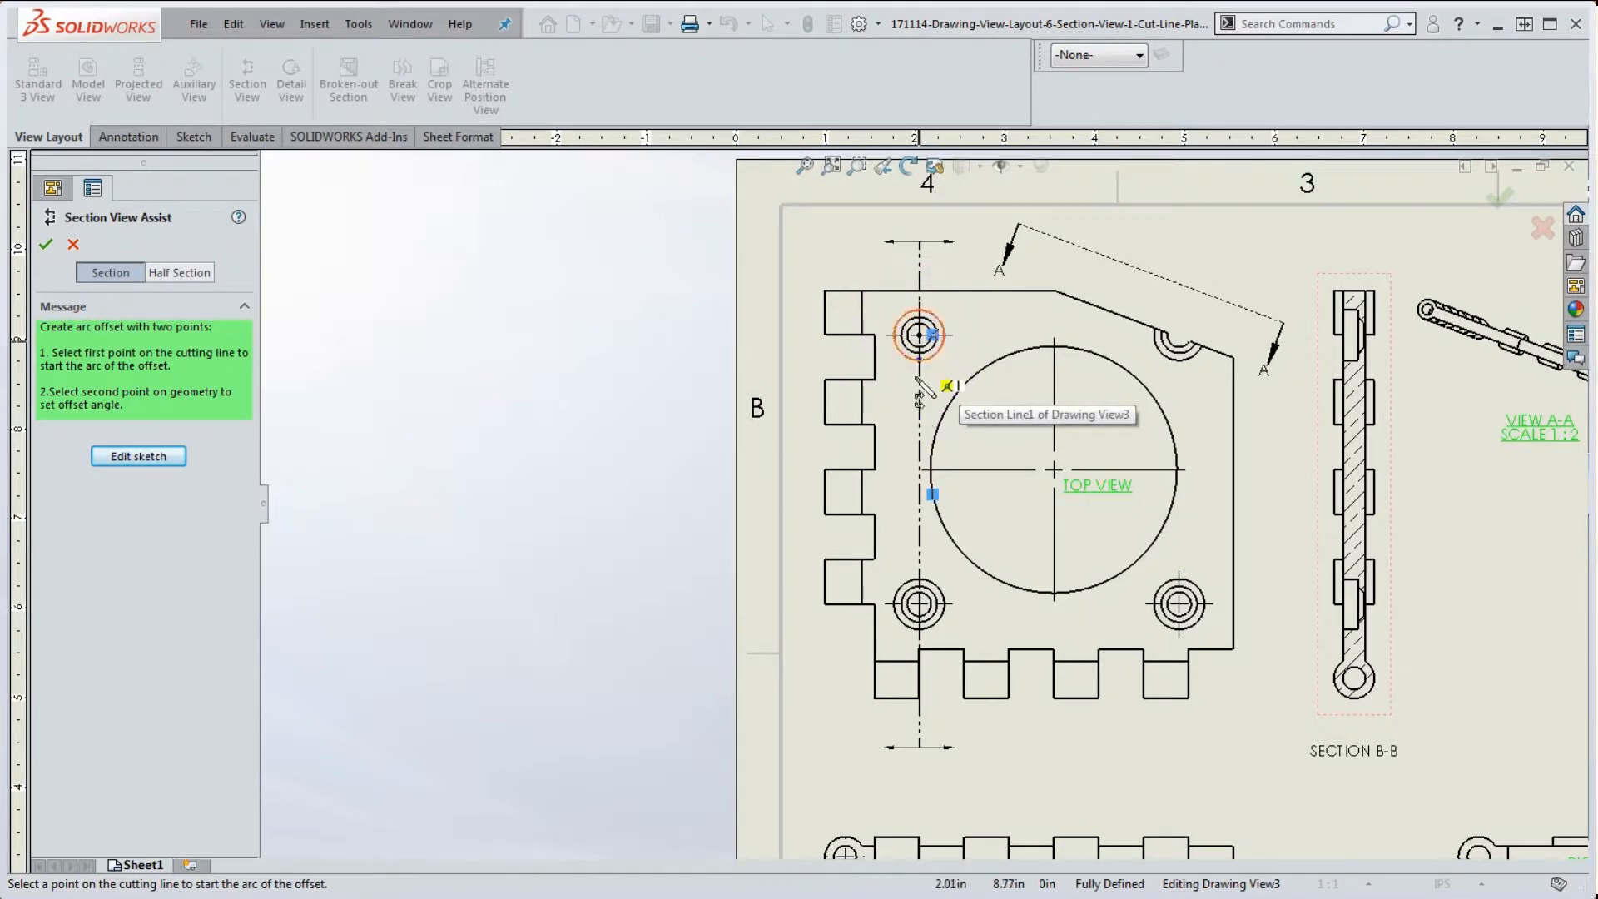
click(920, 430)
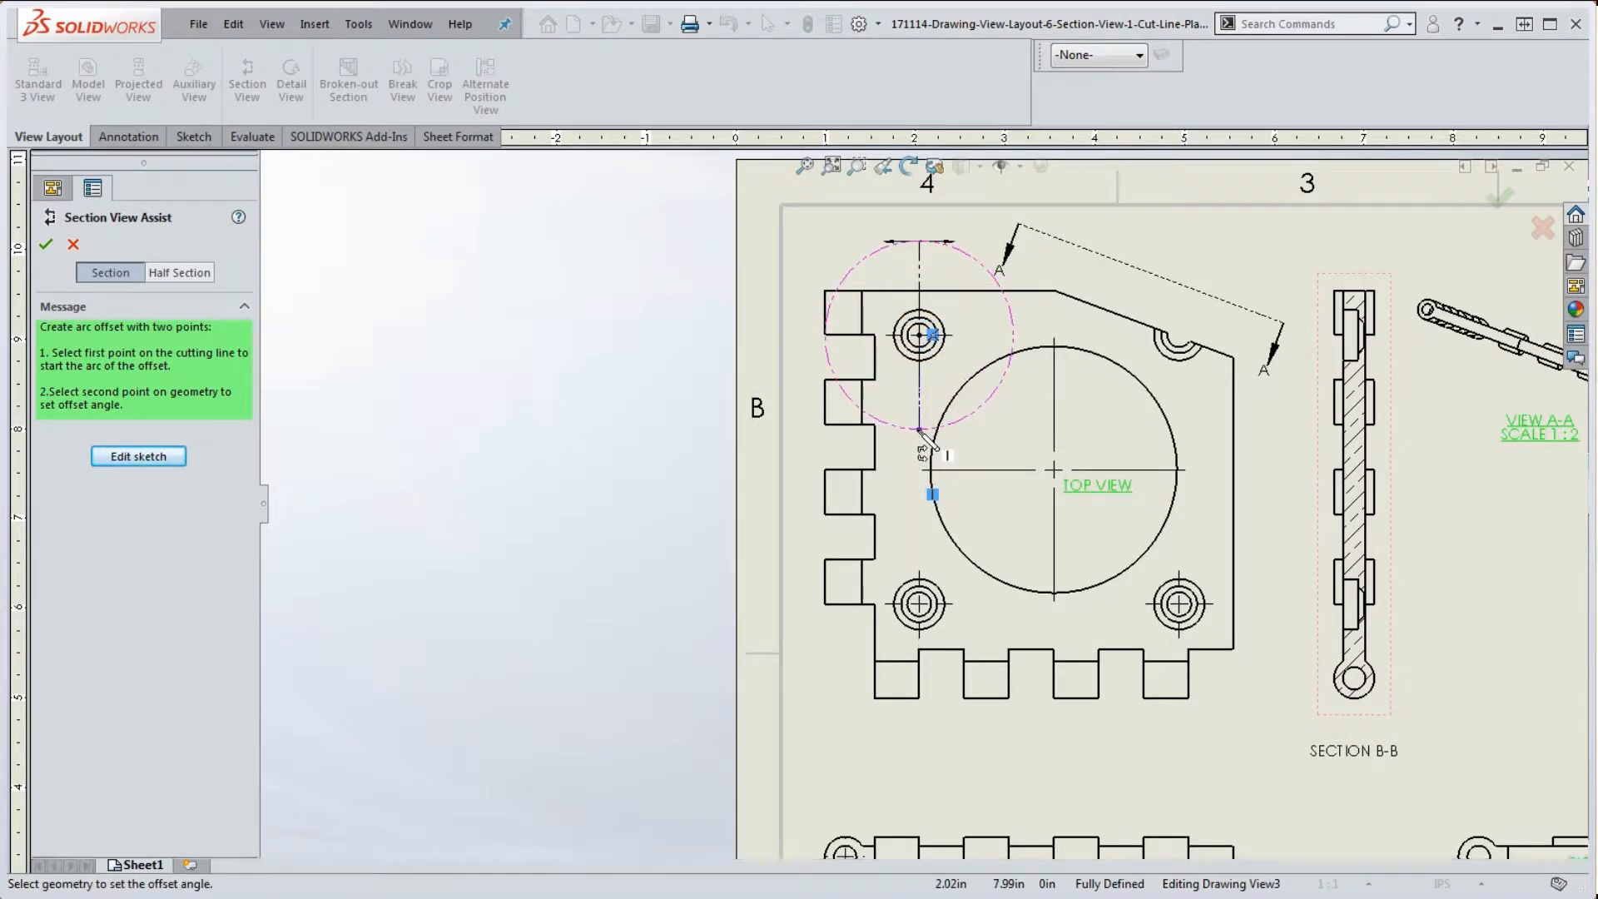
click(1011, 408)
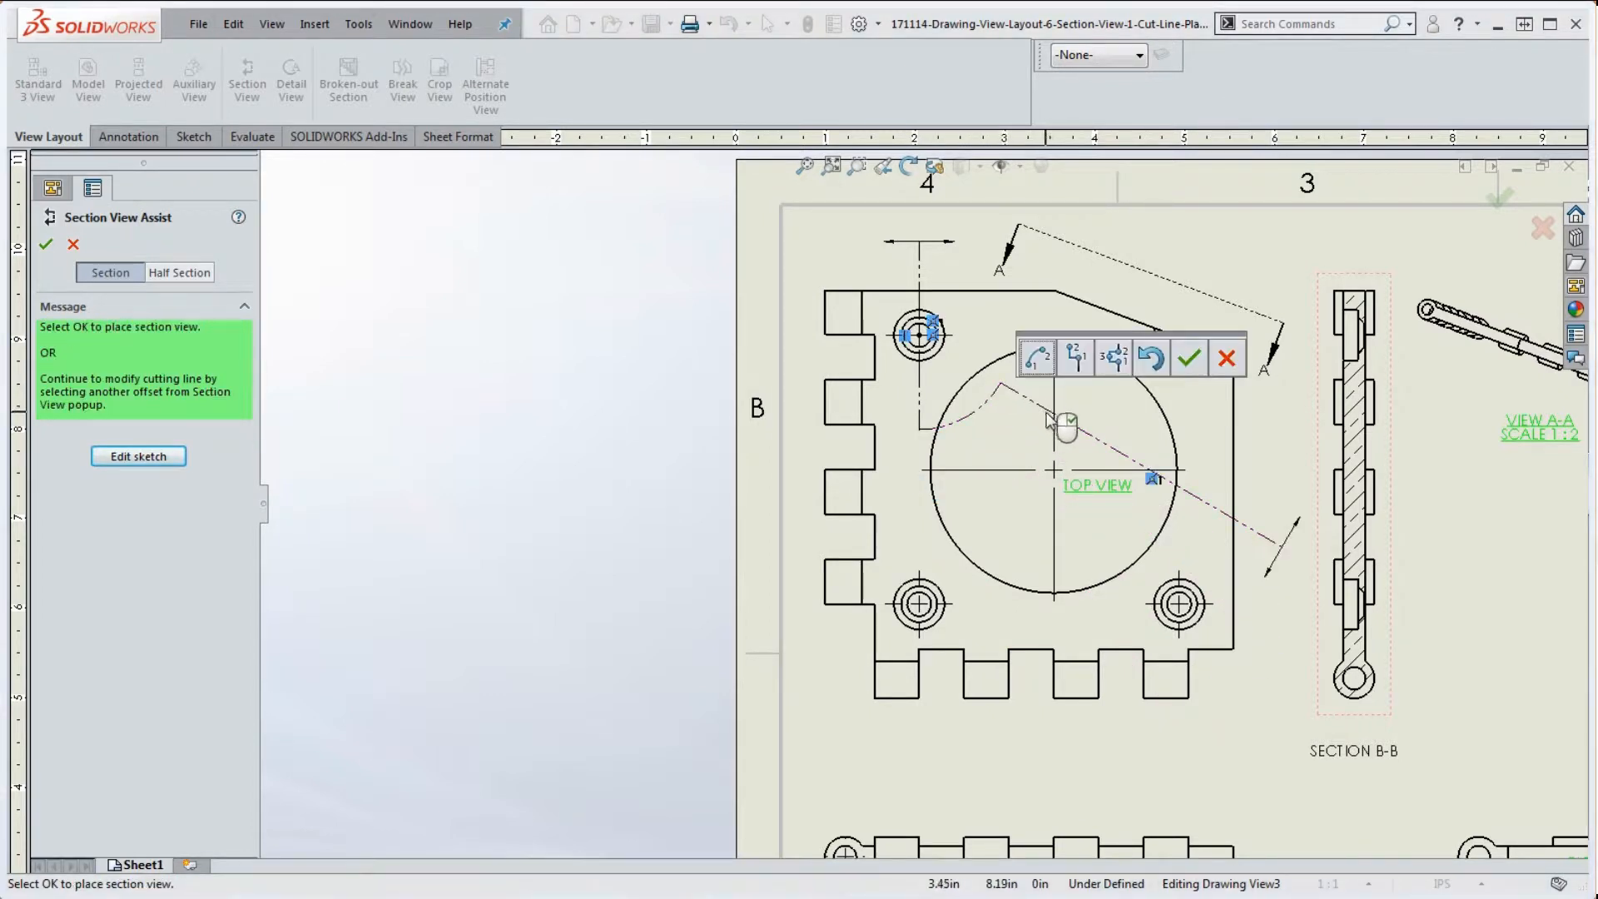
Try adding a single offset and a notch offset along the angled segment of the cutting line
click(1083, 363)
click(1093, 435)
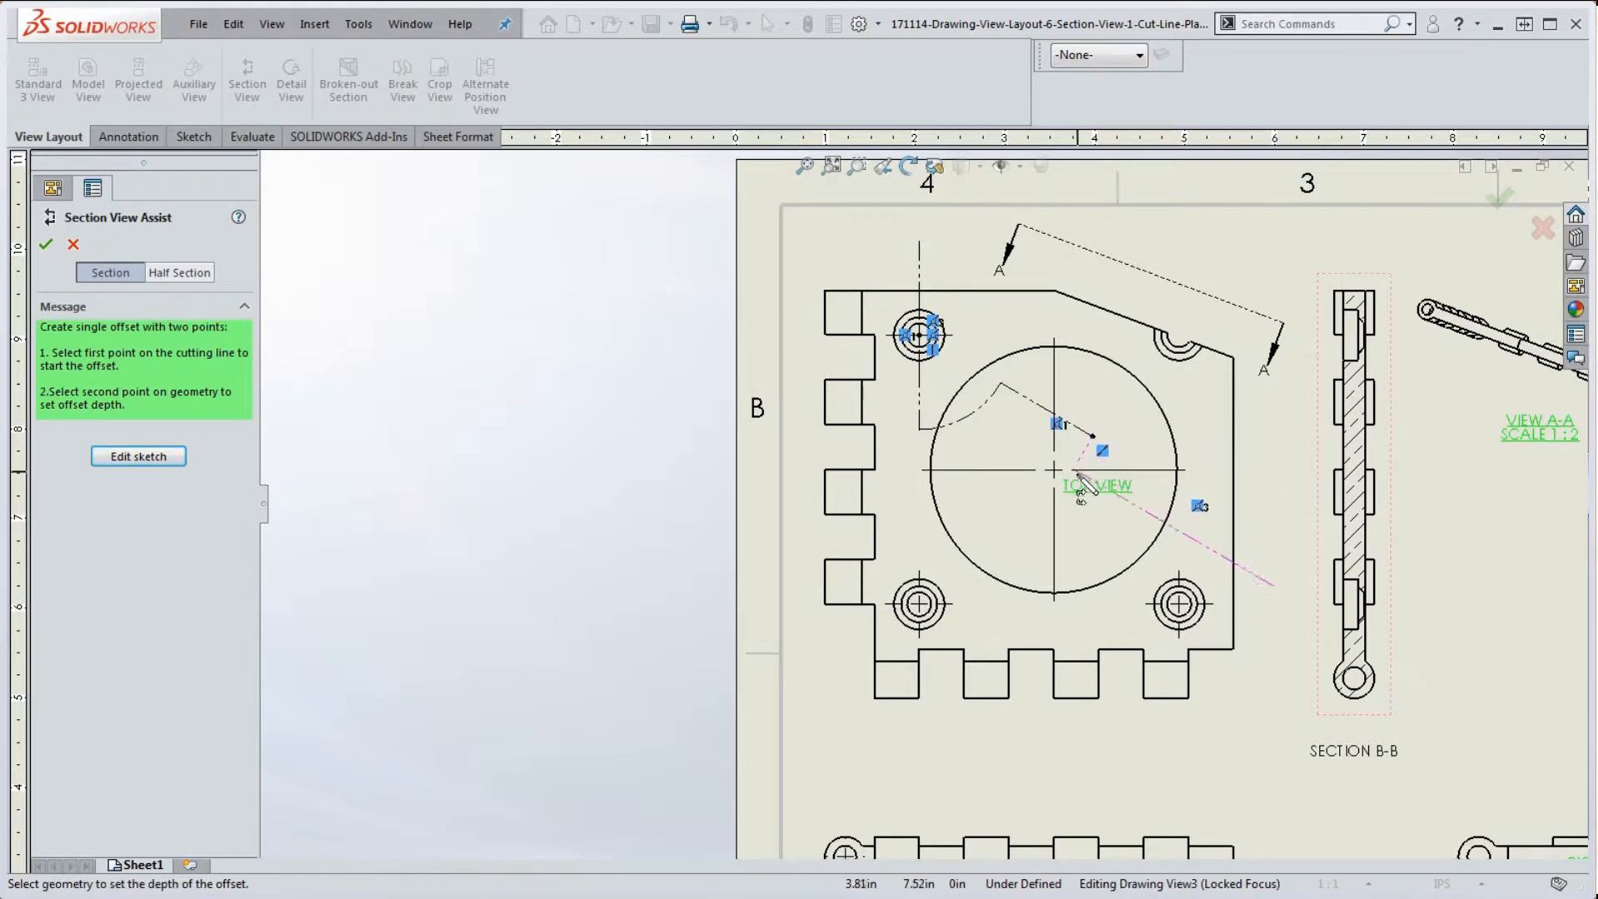
click(1067, 504)
click(1184, 473)
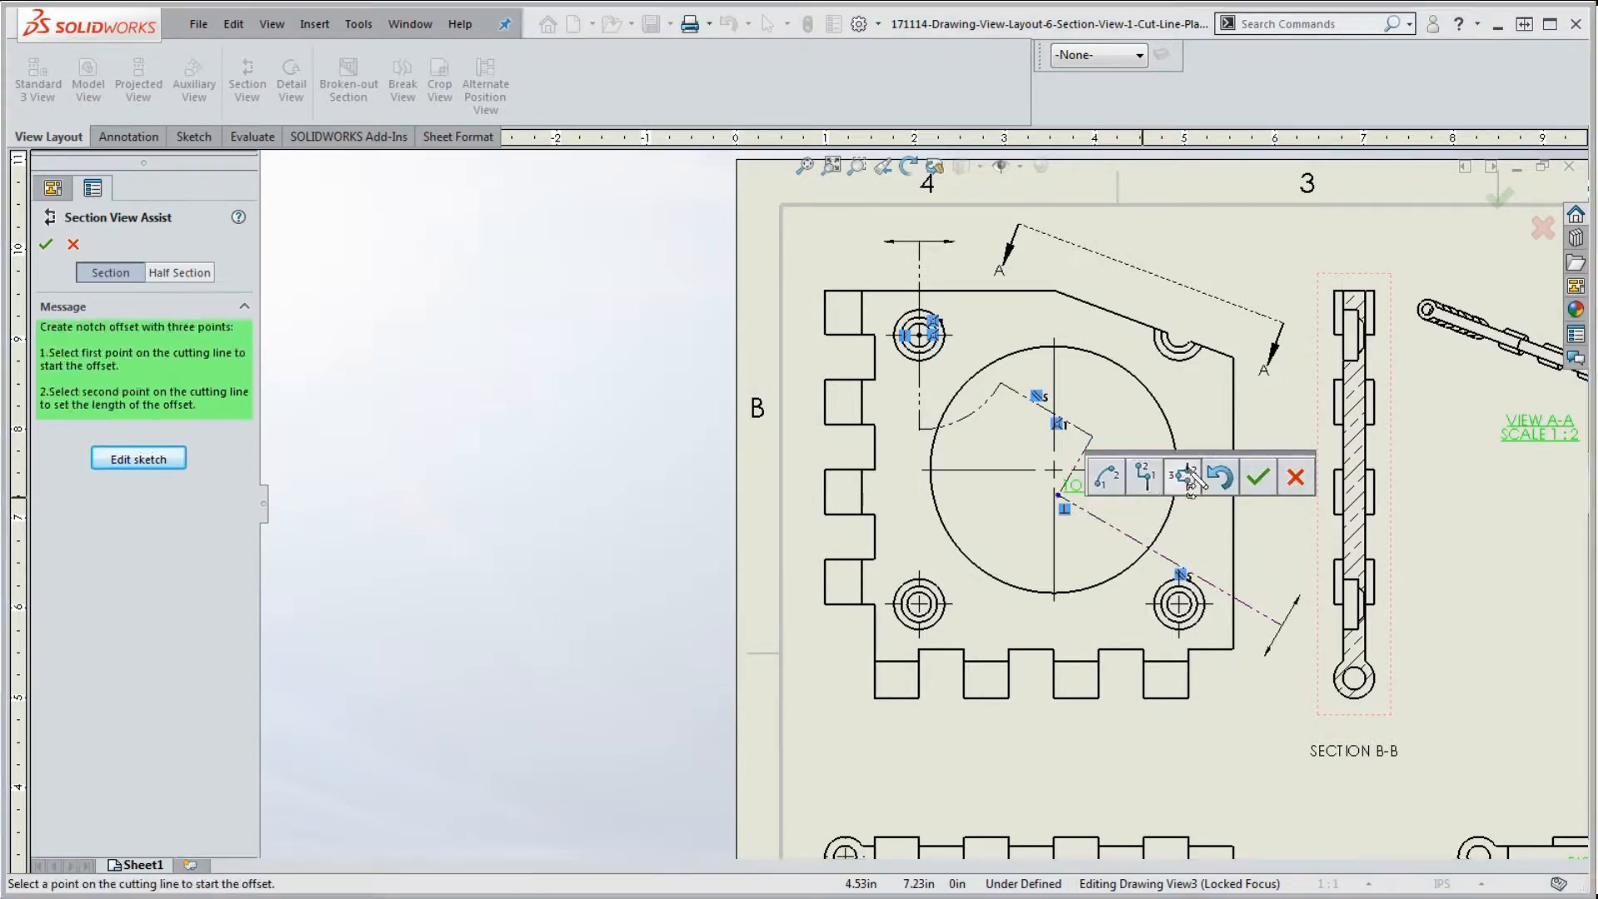
click(1162, 553)
click(1240, 528)
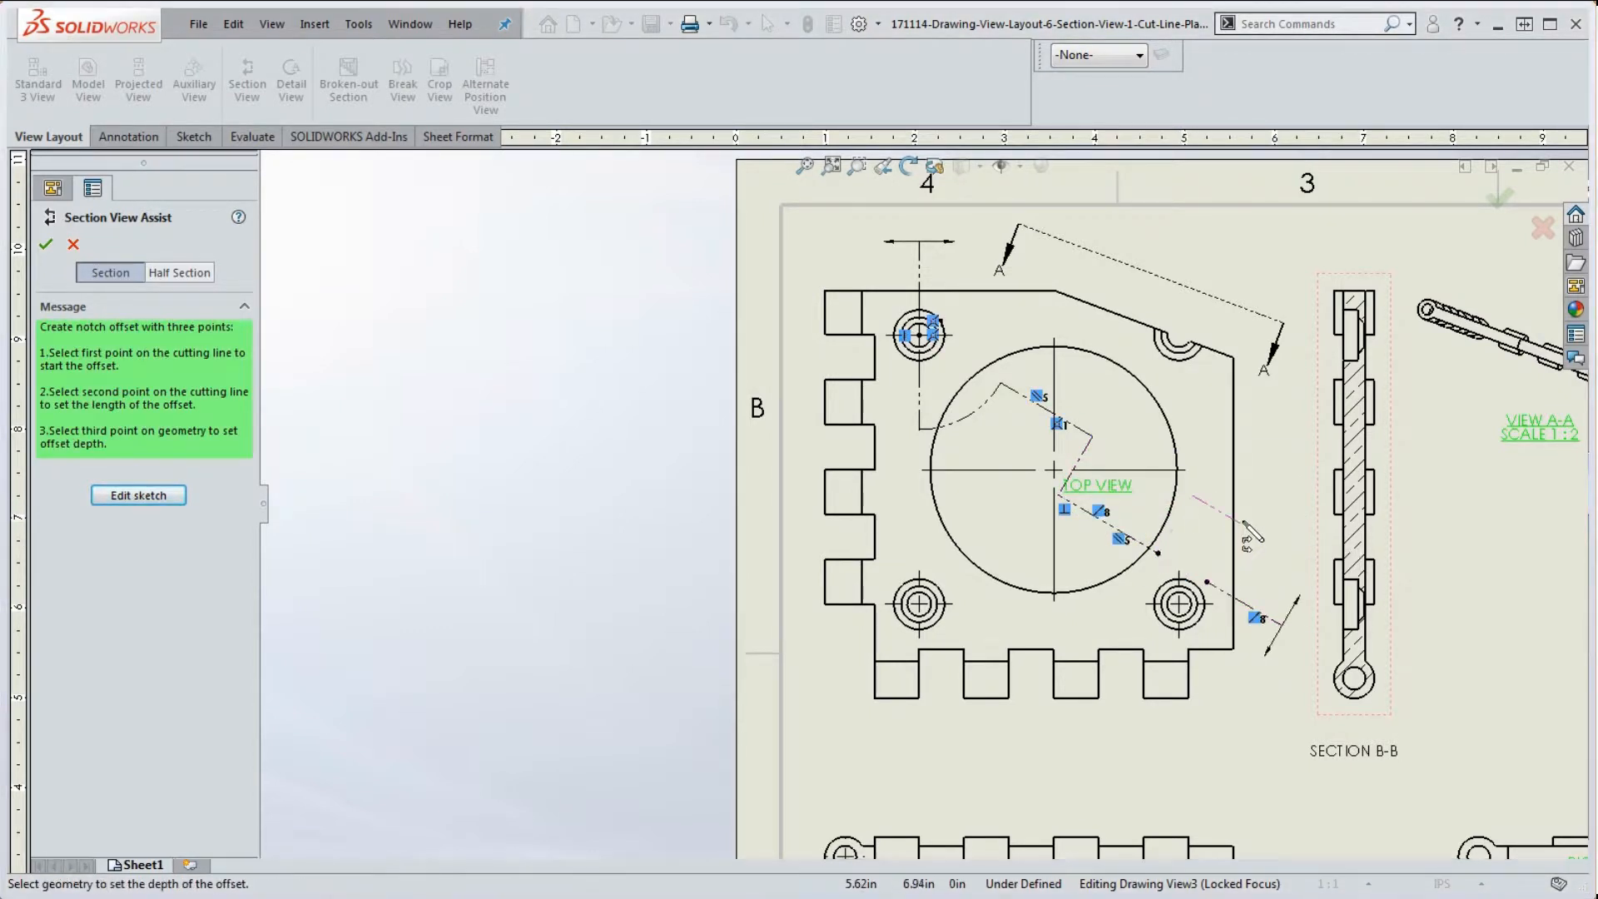
click(1272, 488)
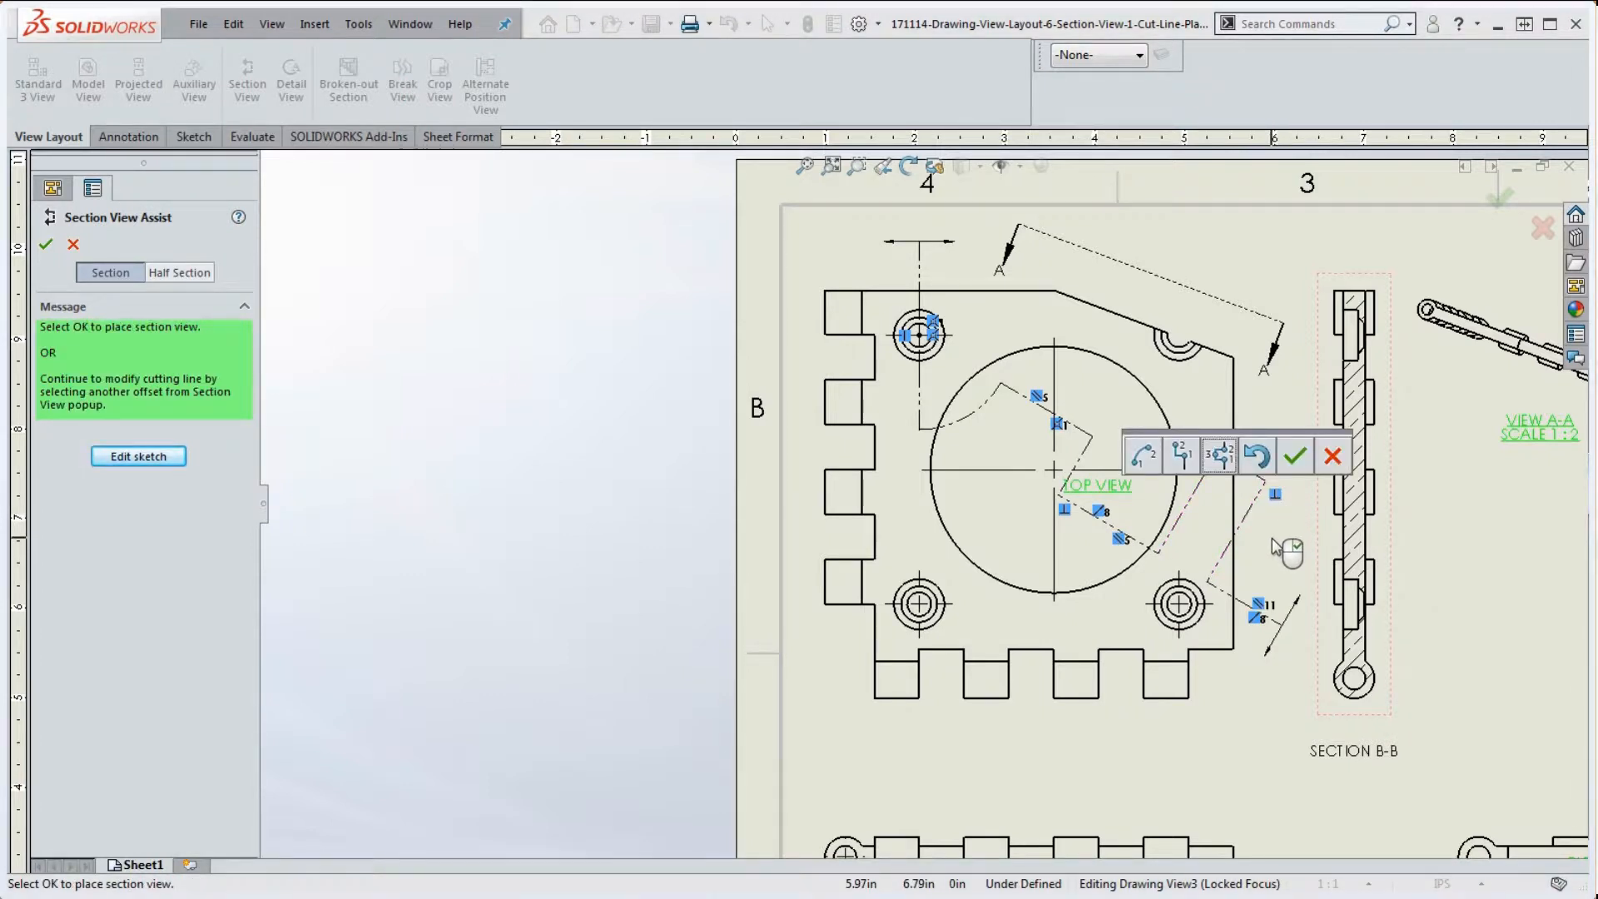
Undo the notch, single and arc offsets and abandon the cutting line edit
click(1262, 456)
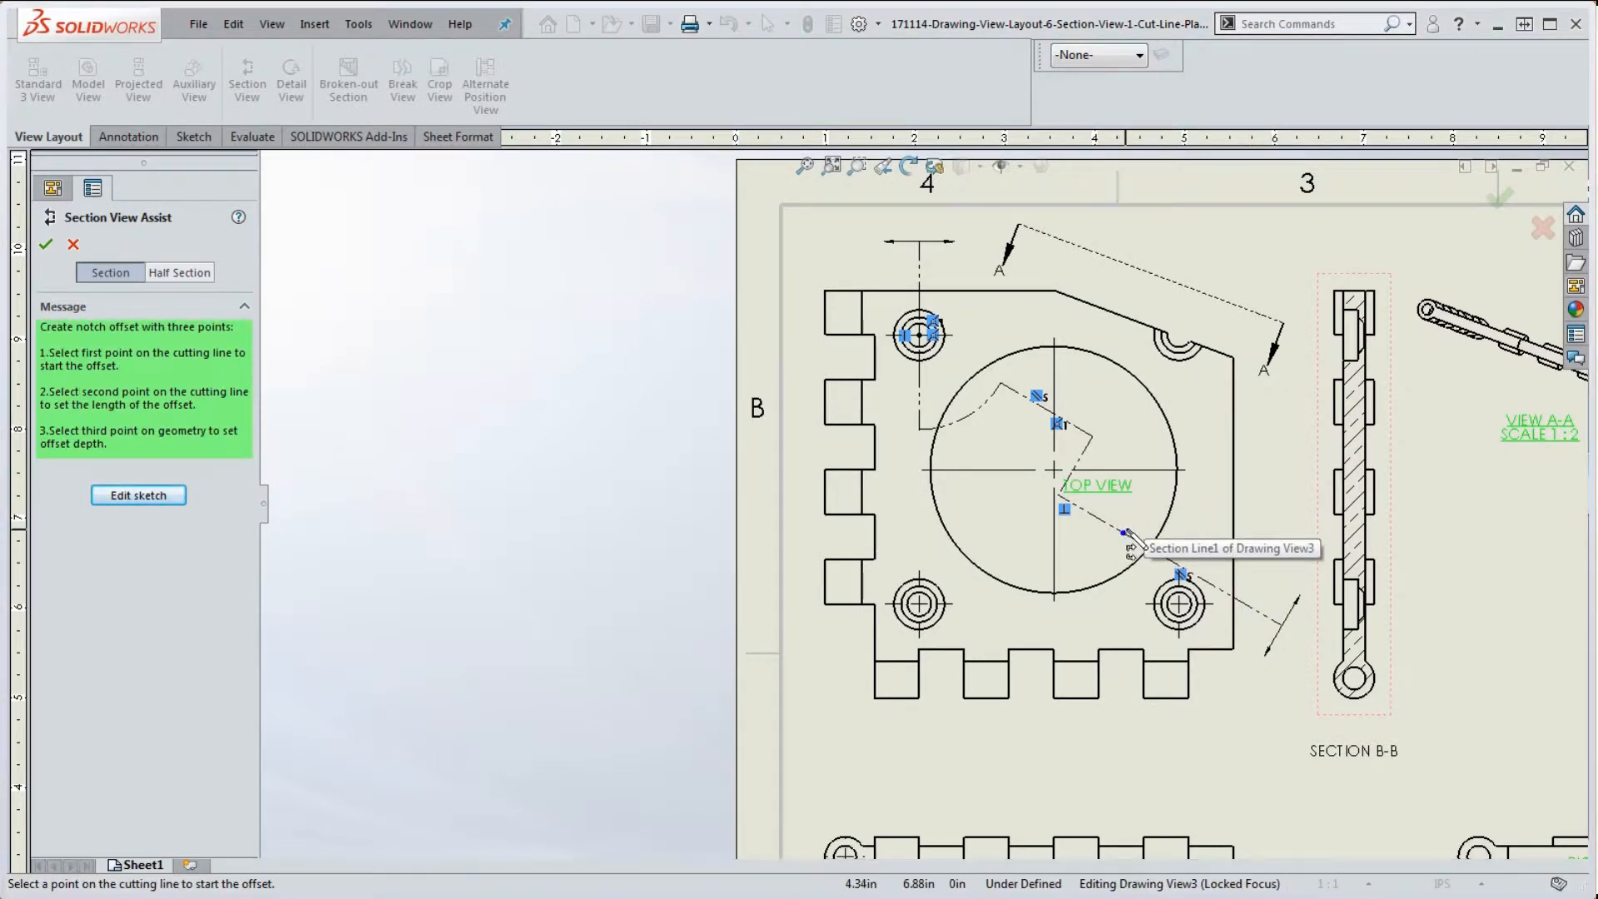
key(Escape)
key(Escape)
key(Escape)
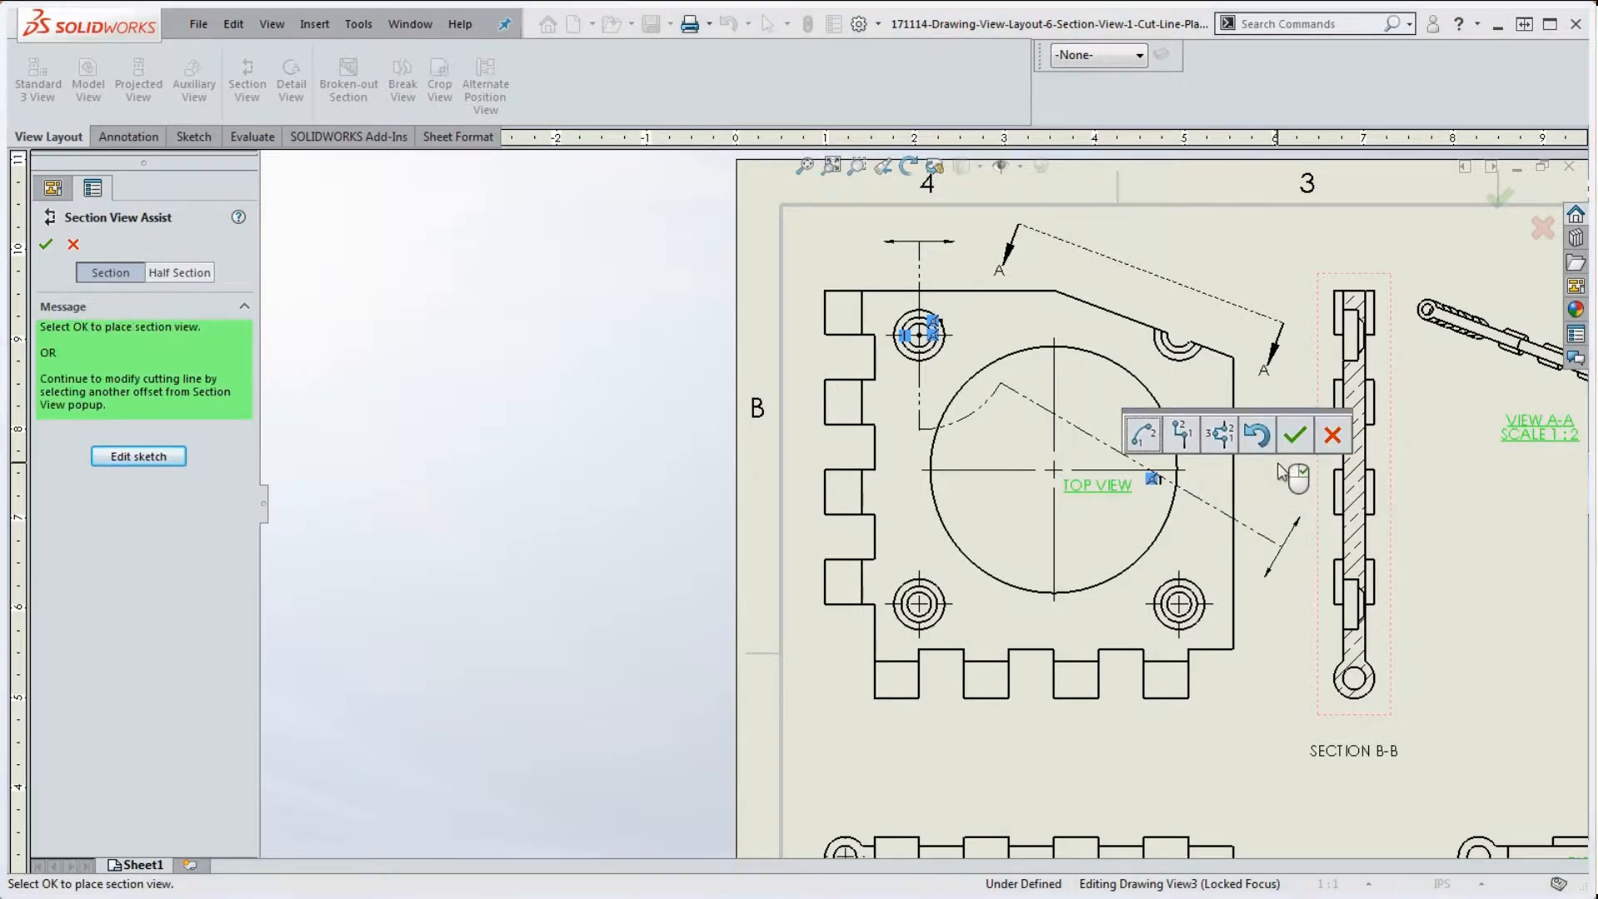
key(Escape)
key(Escape)
key(Escape)
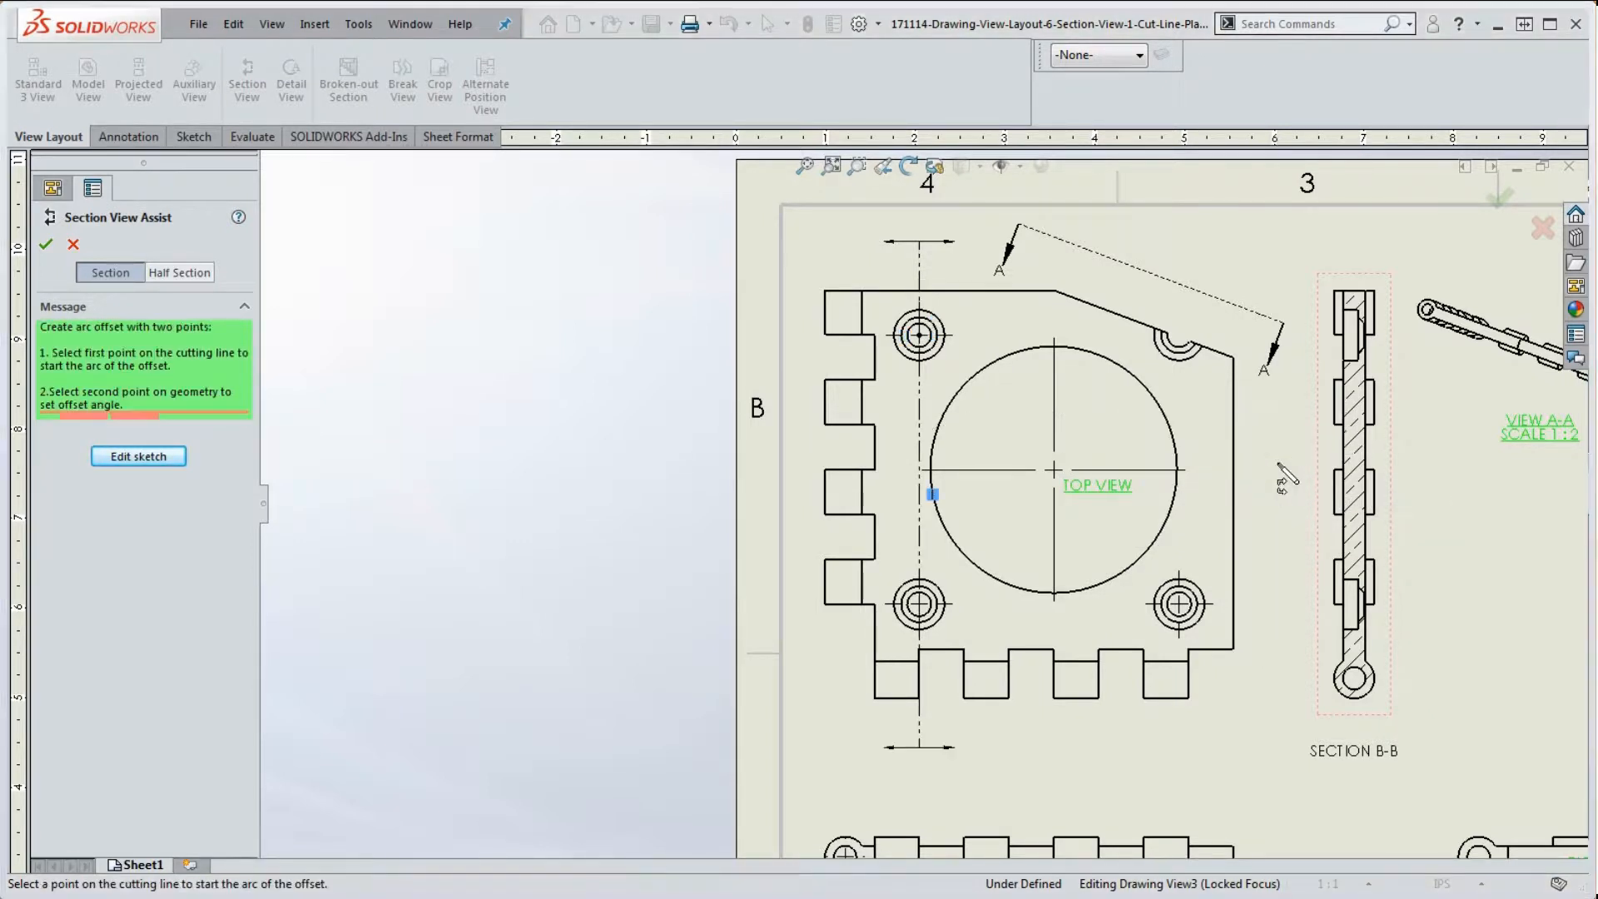
Edit cutting line B-B with a single offset at the large bore's horizontal centerline, continuing through the lower-right hole's center
click(920, 277)
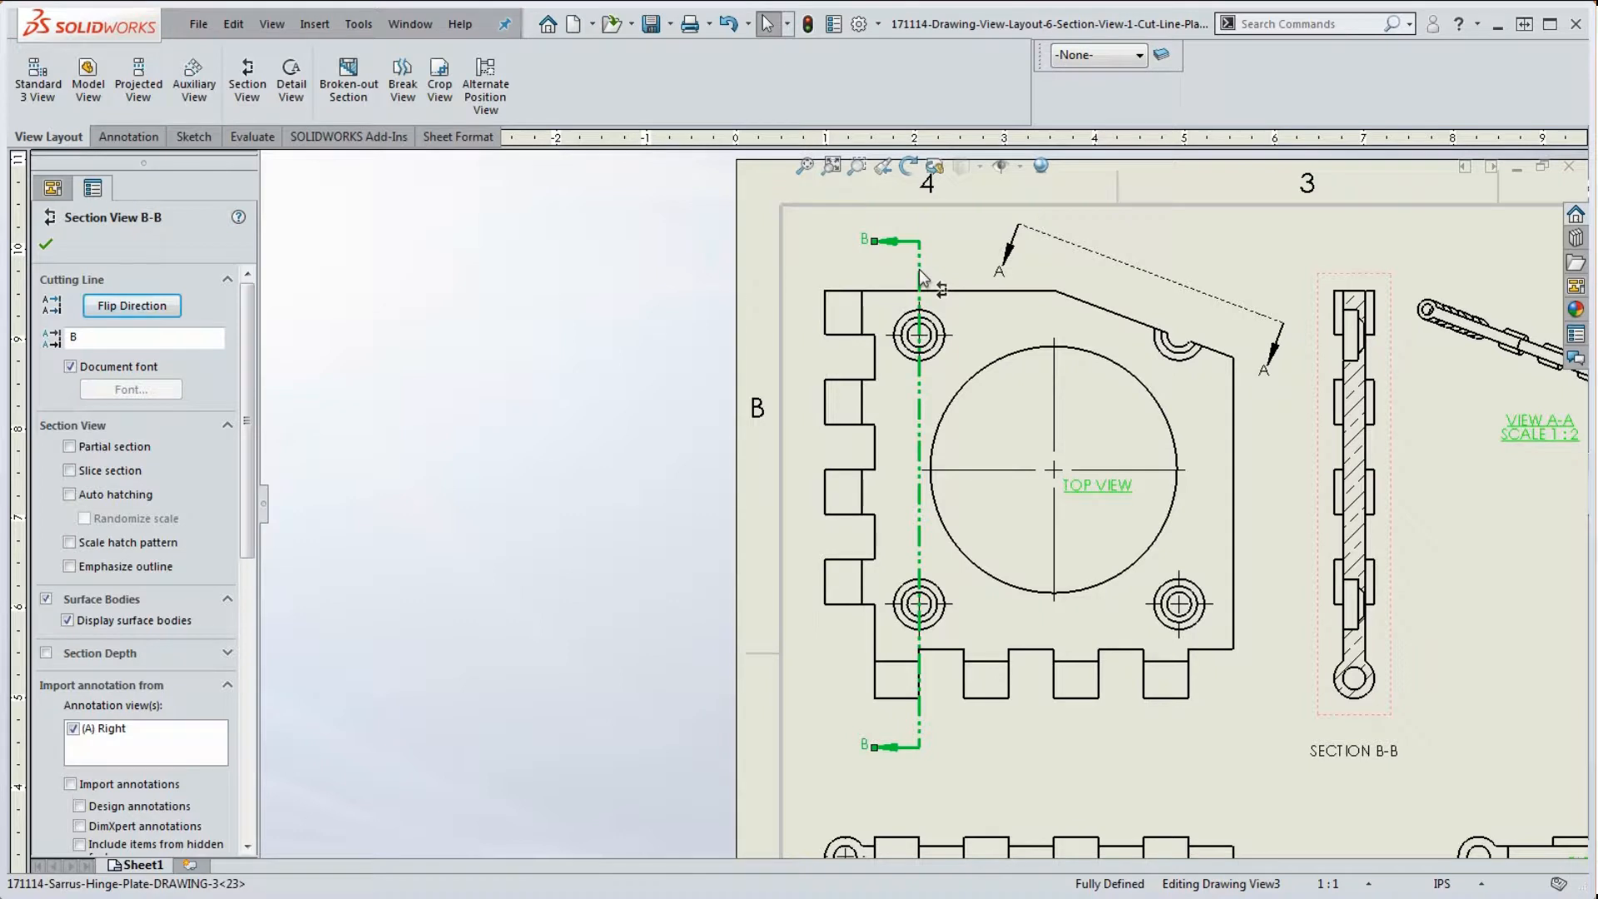
right_click(920, 277)
click(1004, 434)
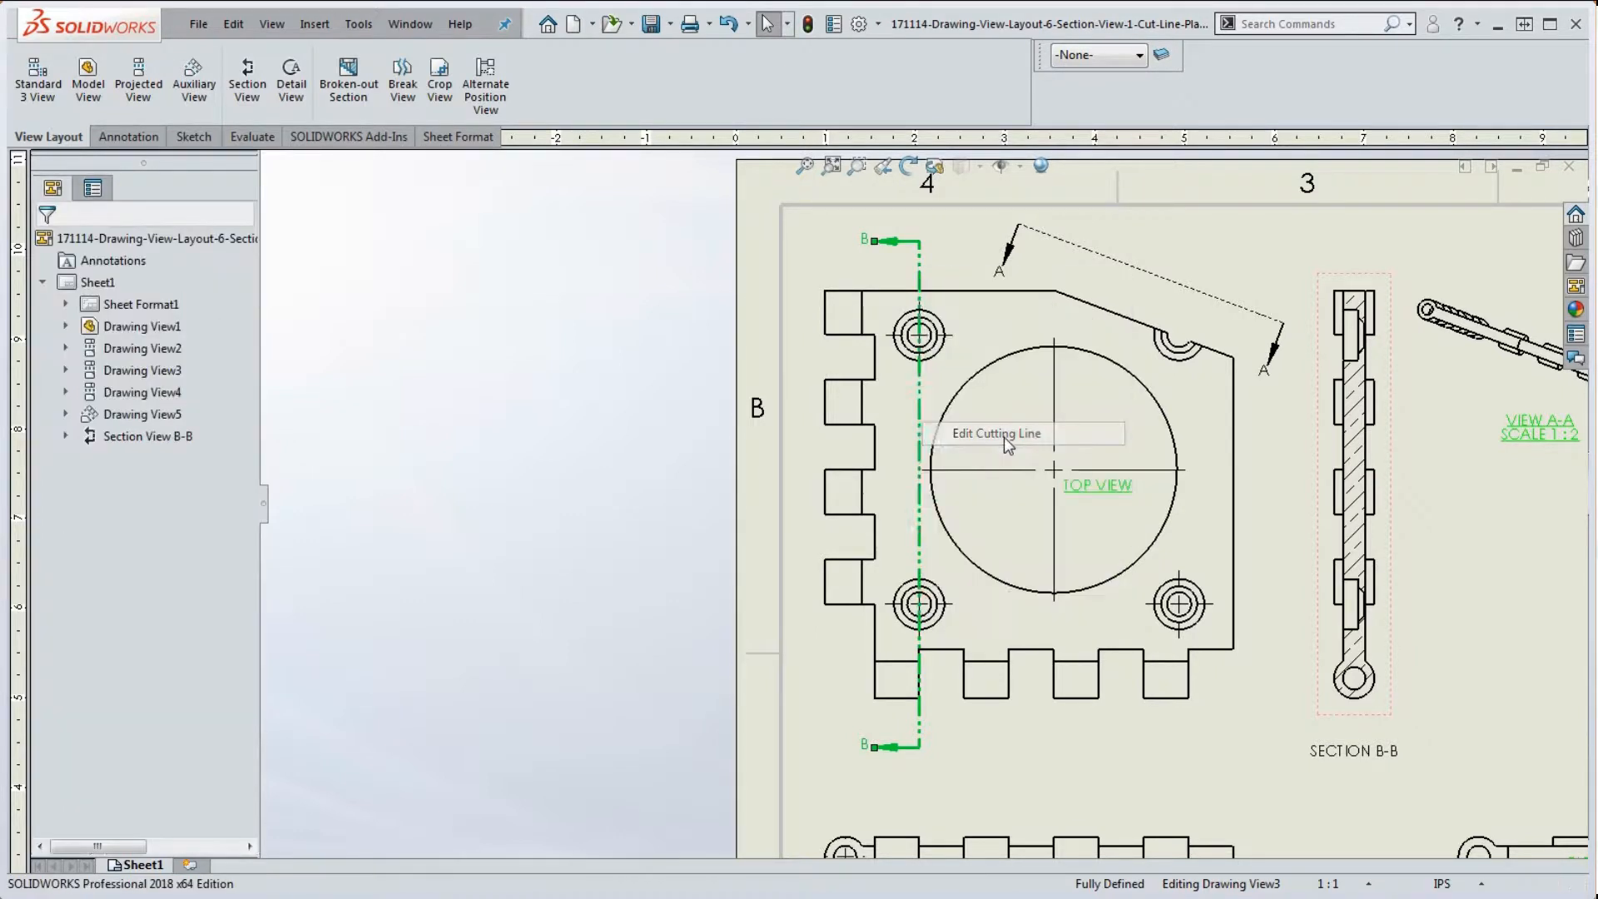
click(1067, 411)
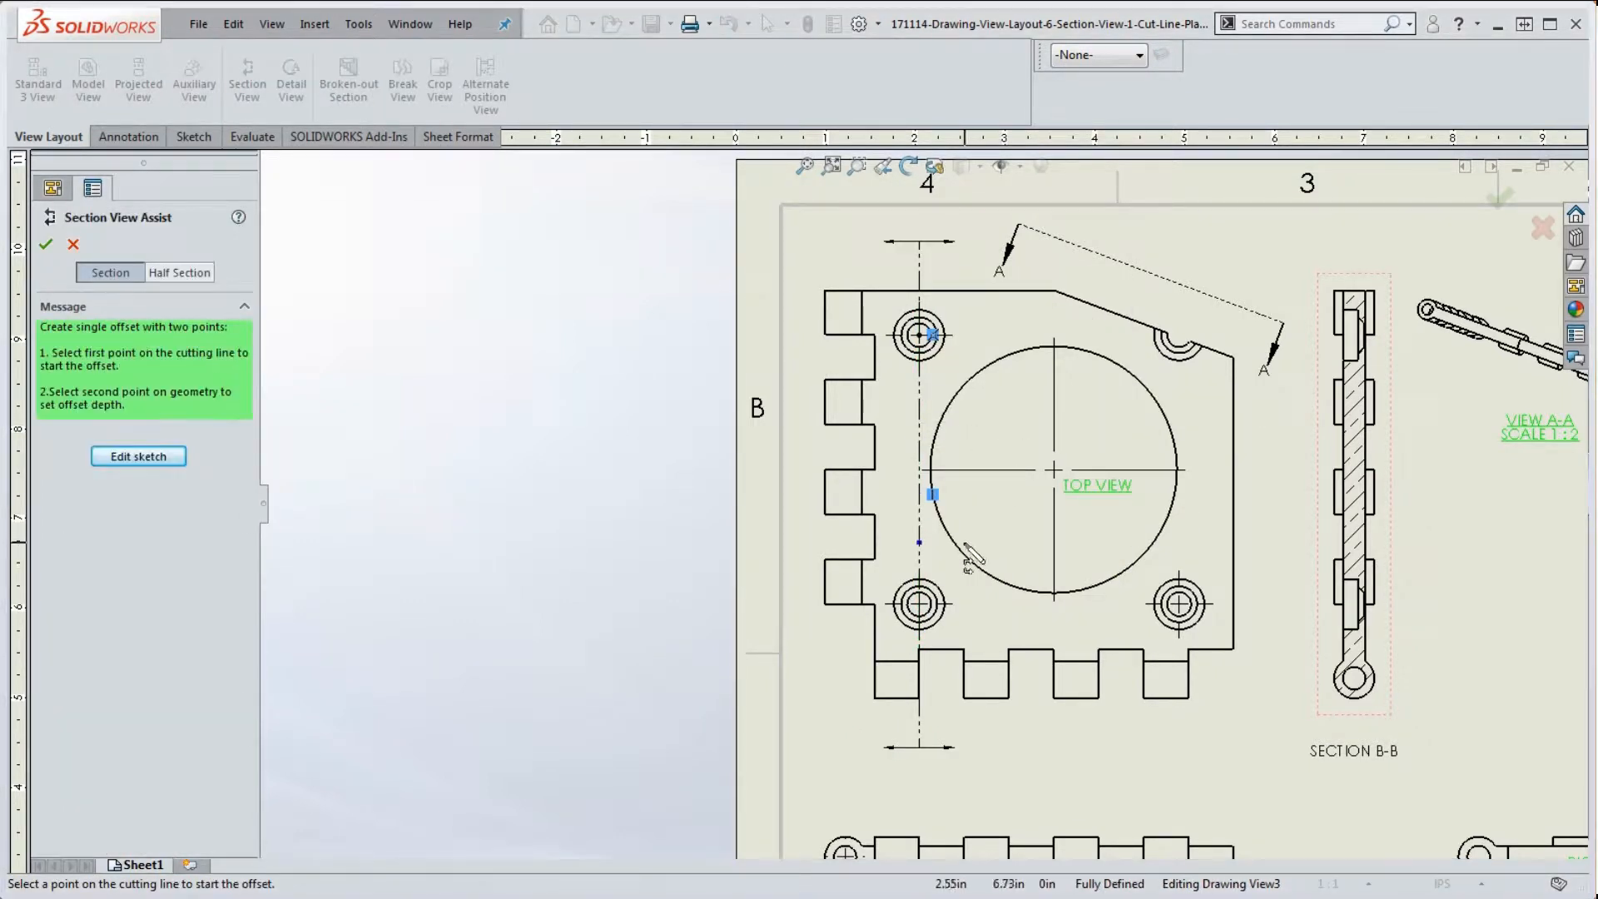
click(922, 471)
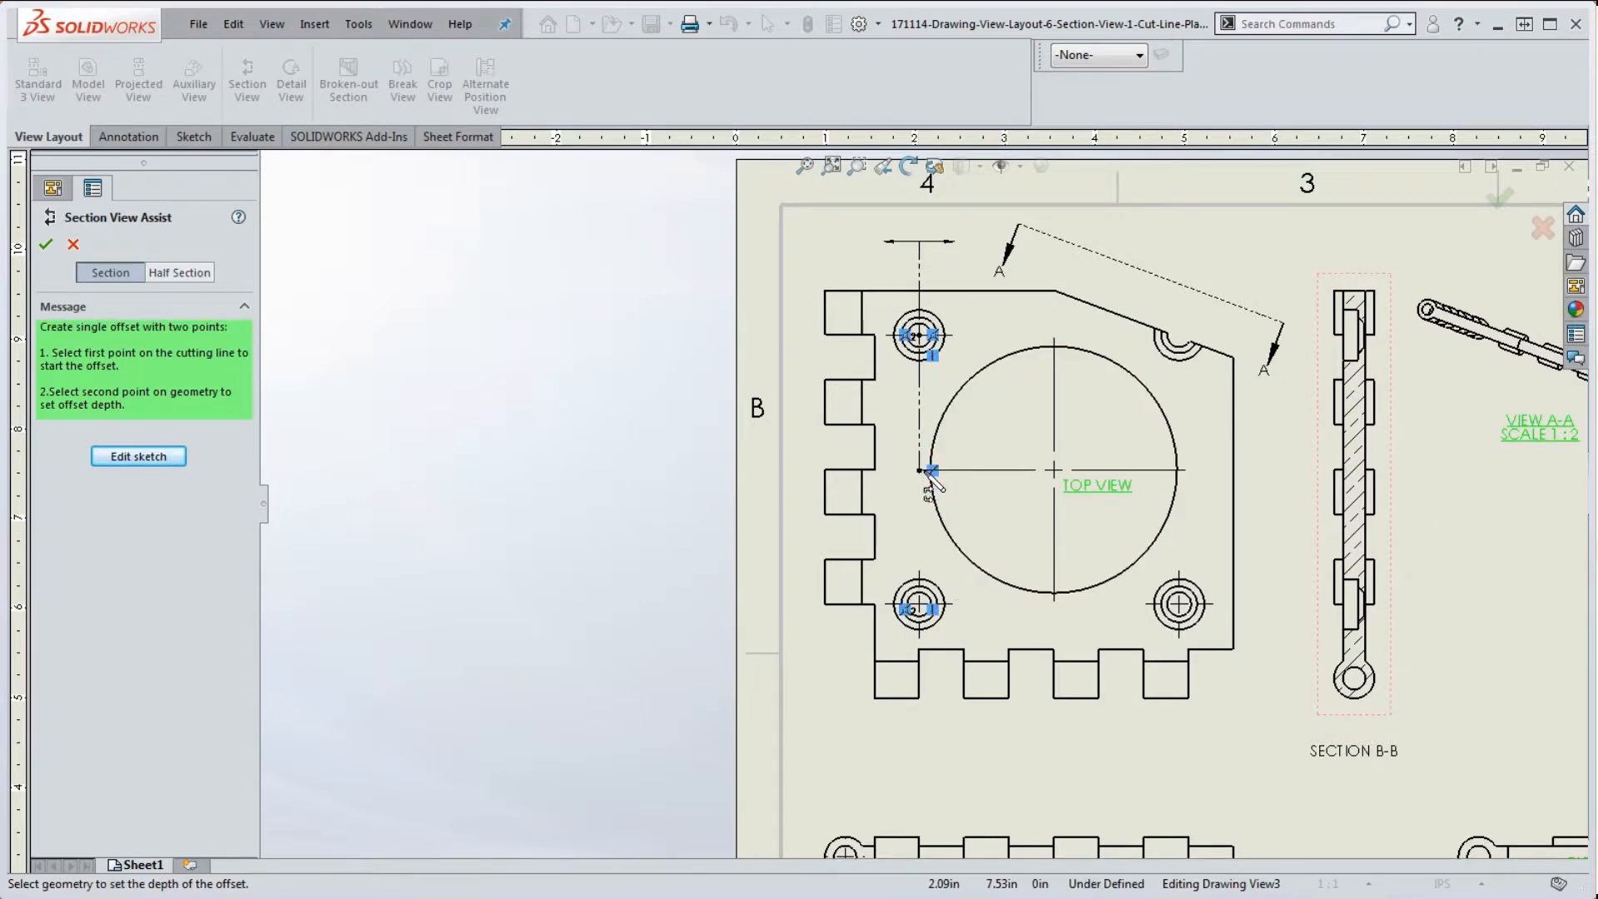
click(1182, 611)
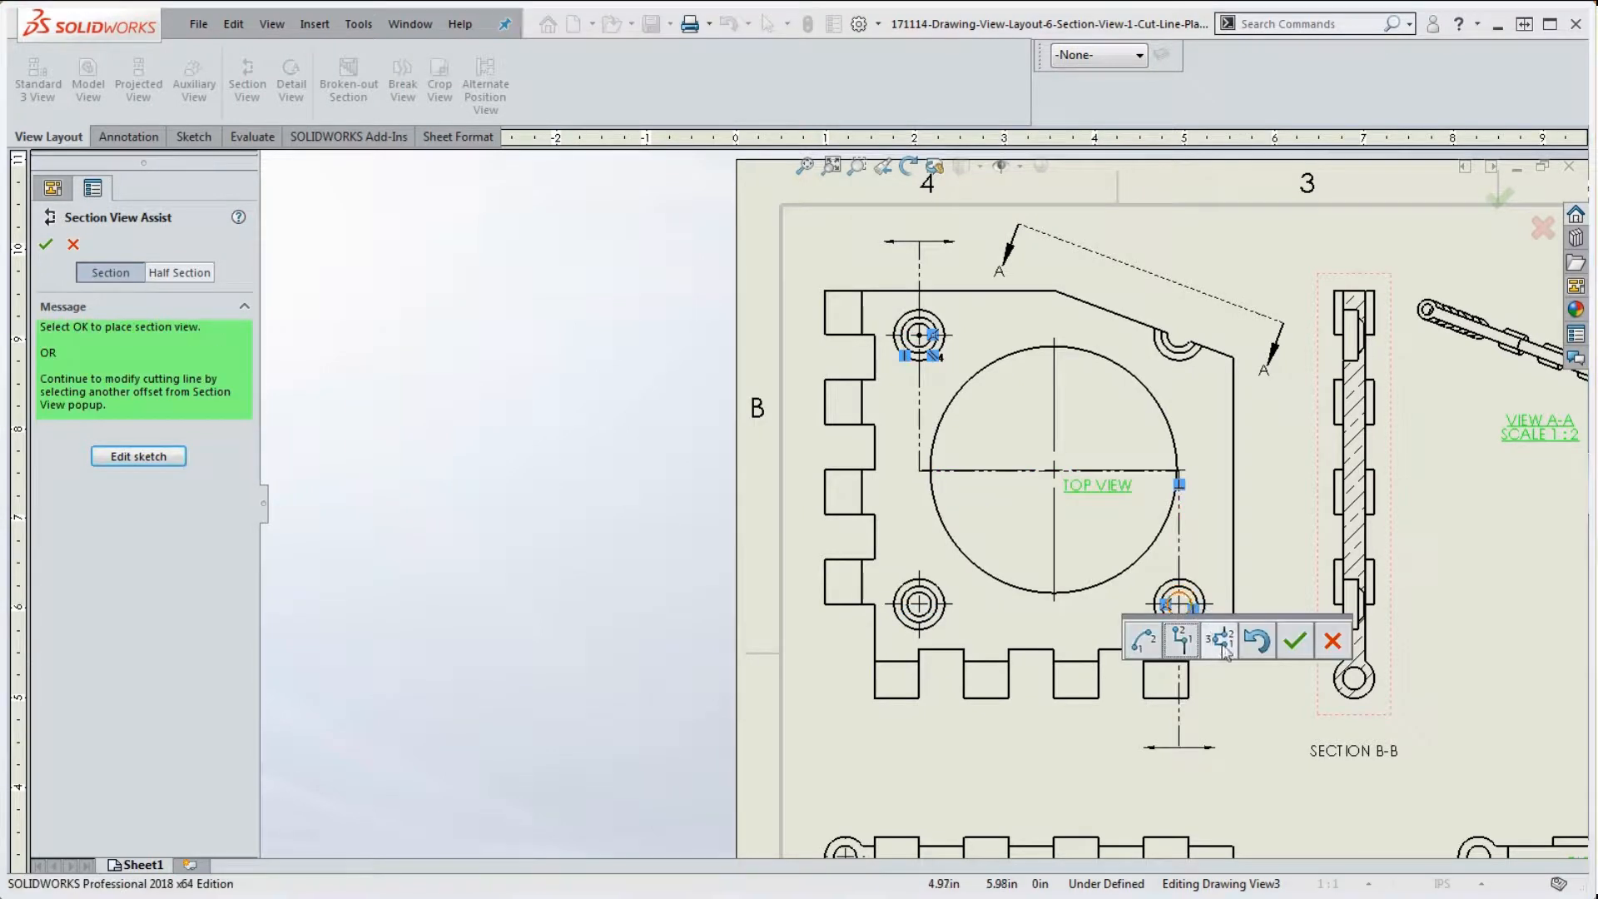
click(1294, 641)
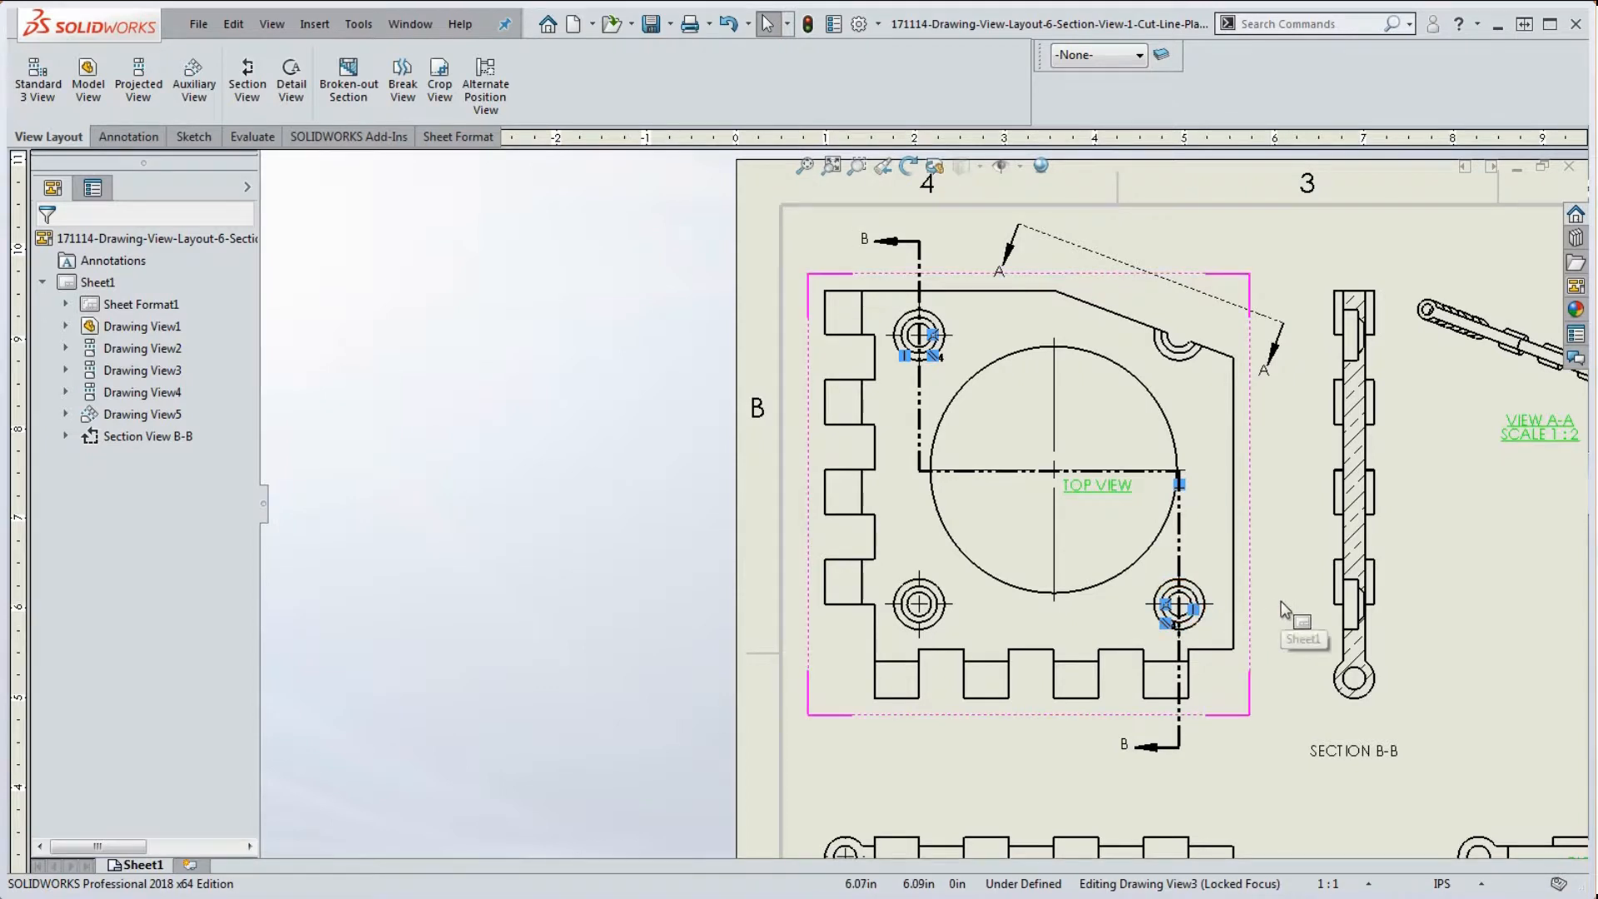
Flip cutting line B-B's viewing direction to point right and rebuild the drawing to update the section view
click(1375, 543)
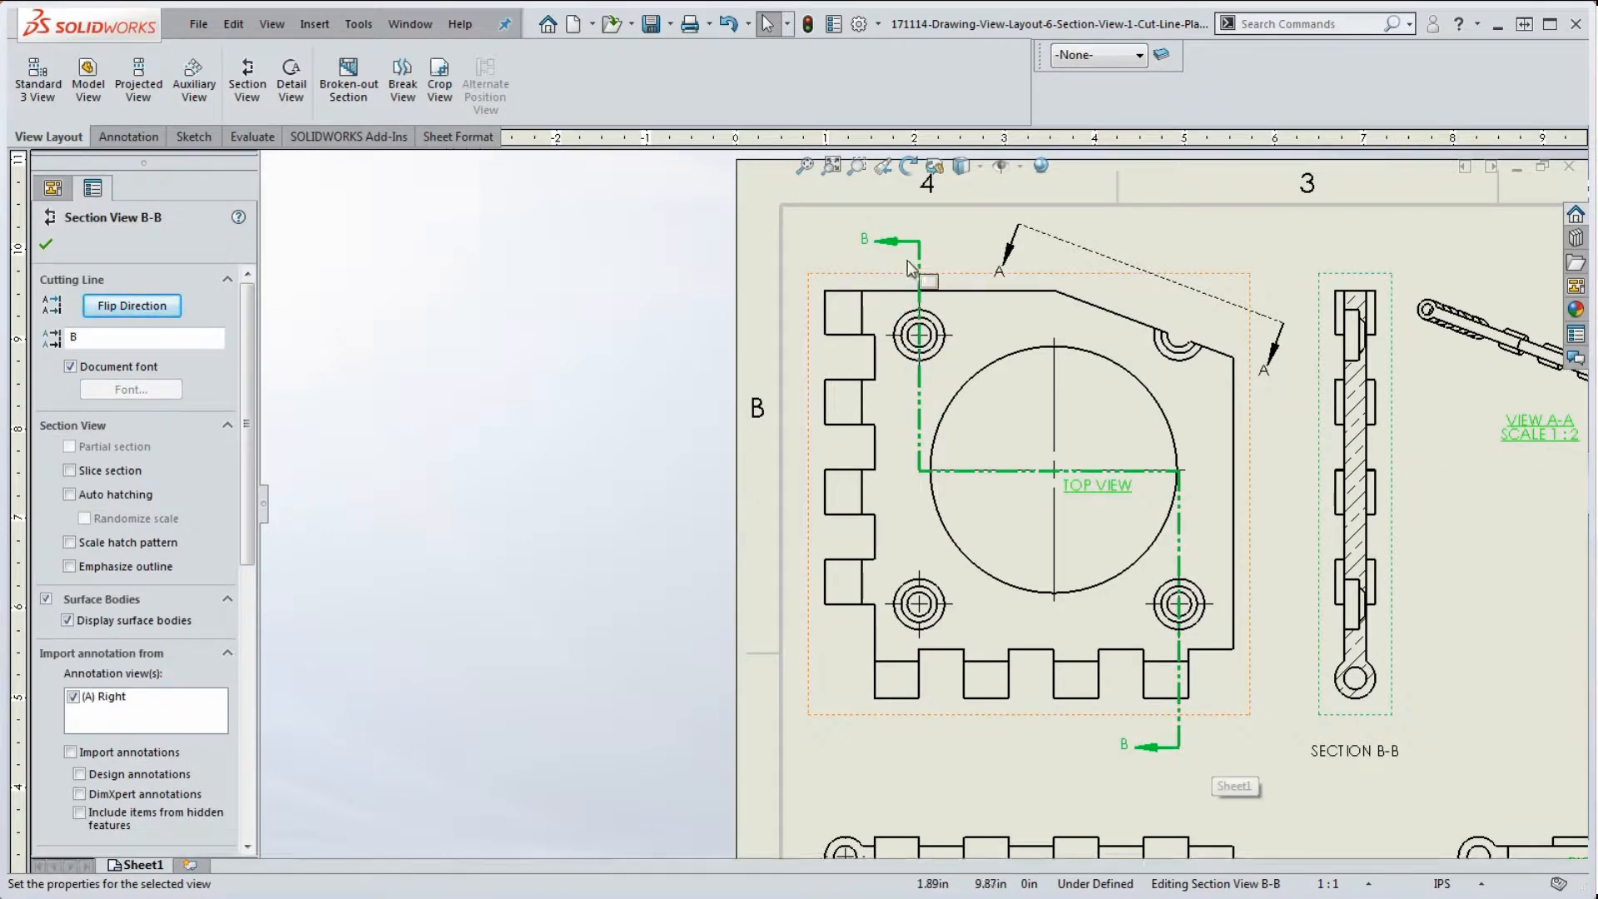
double_click(919, 243)
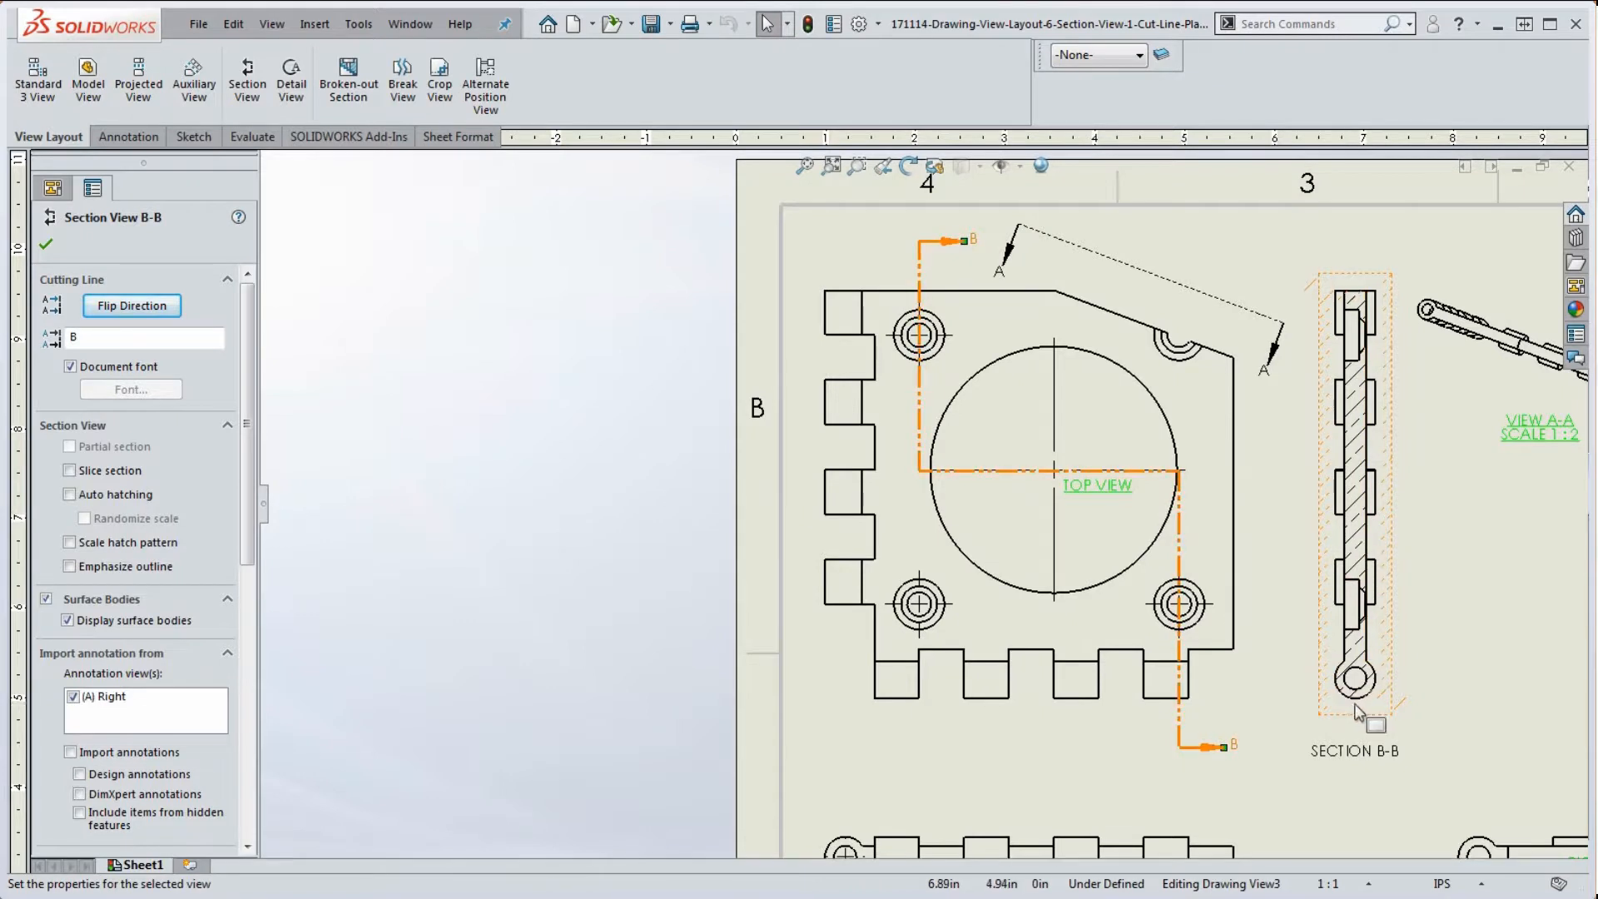
click(807, 25)
click(1434, 660)
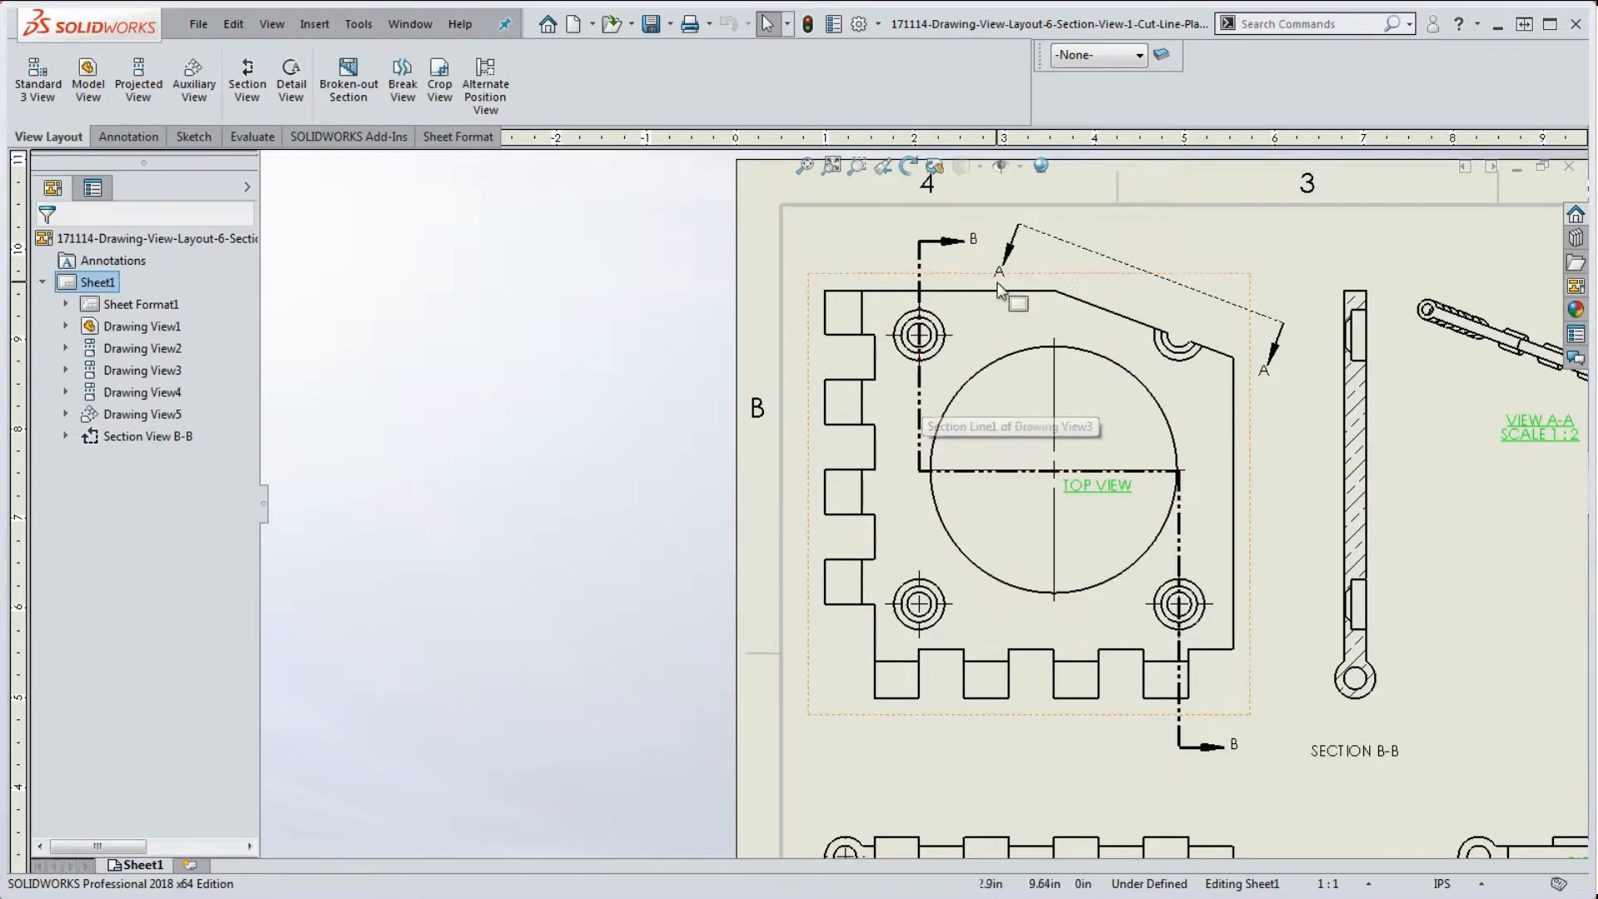
Move the horizontal jog of cutting line B-B above the bore's center and back down to just below it, and accept the position
click(920, 412)
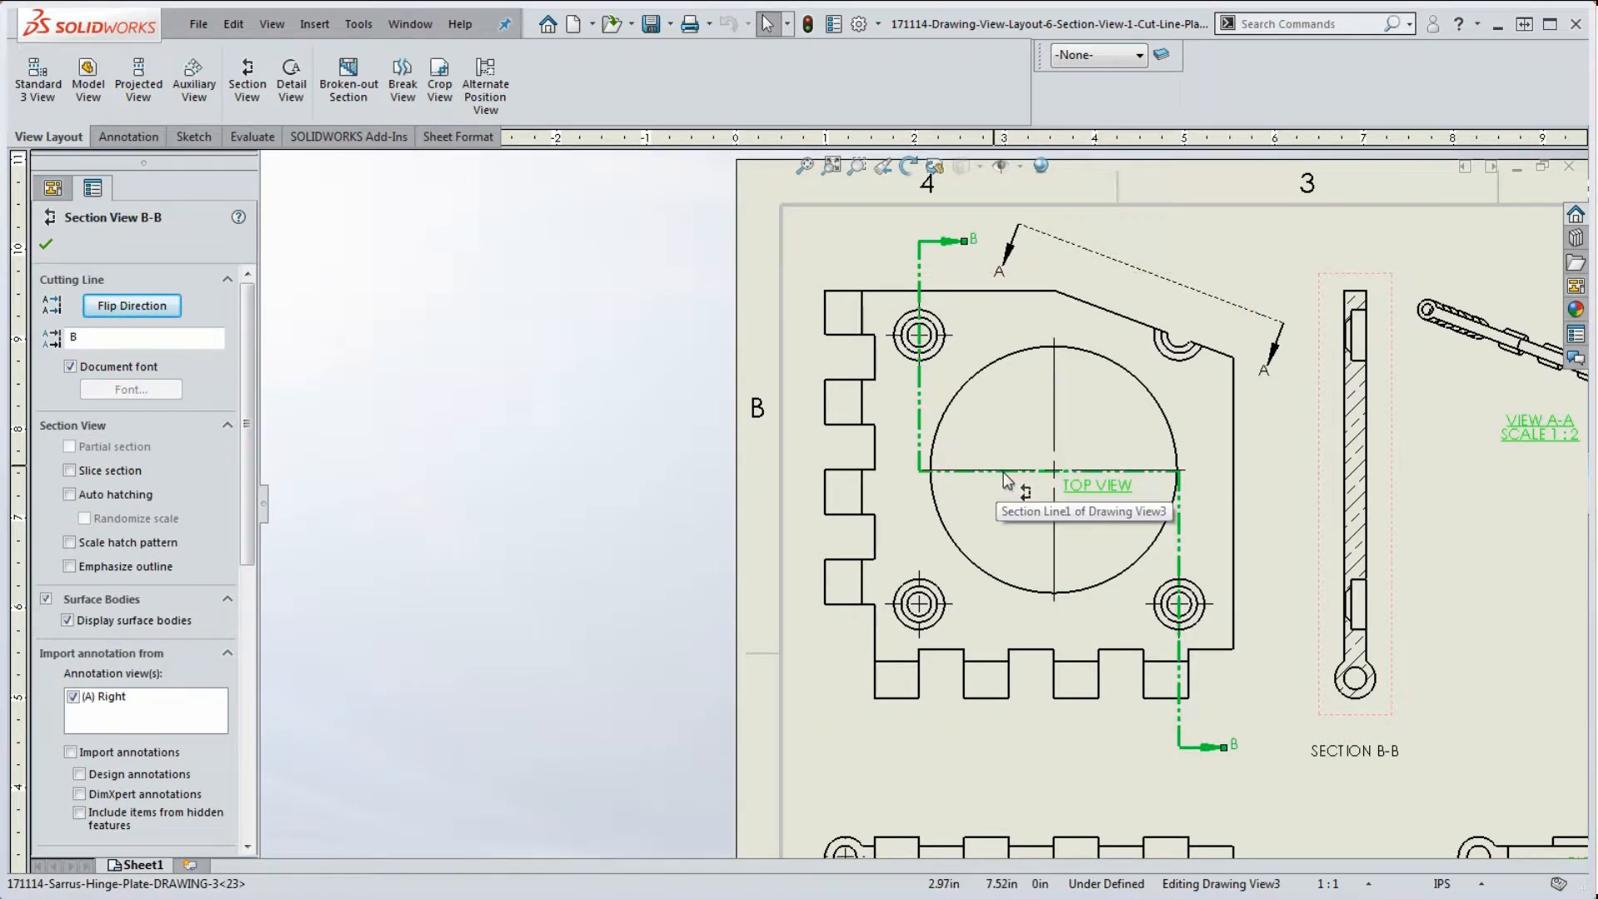
drag(1004, 473, 1012, 412)
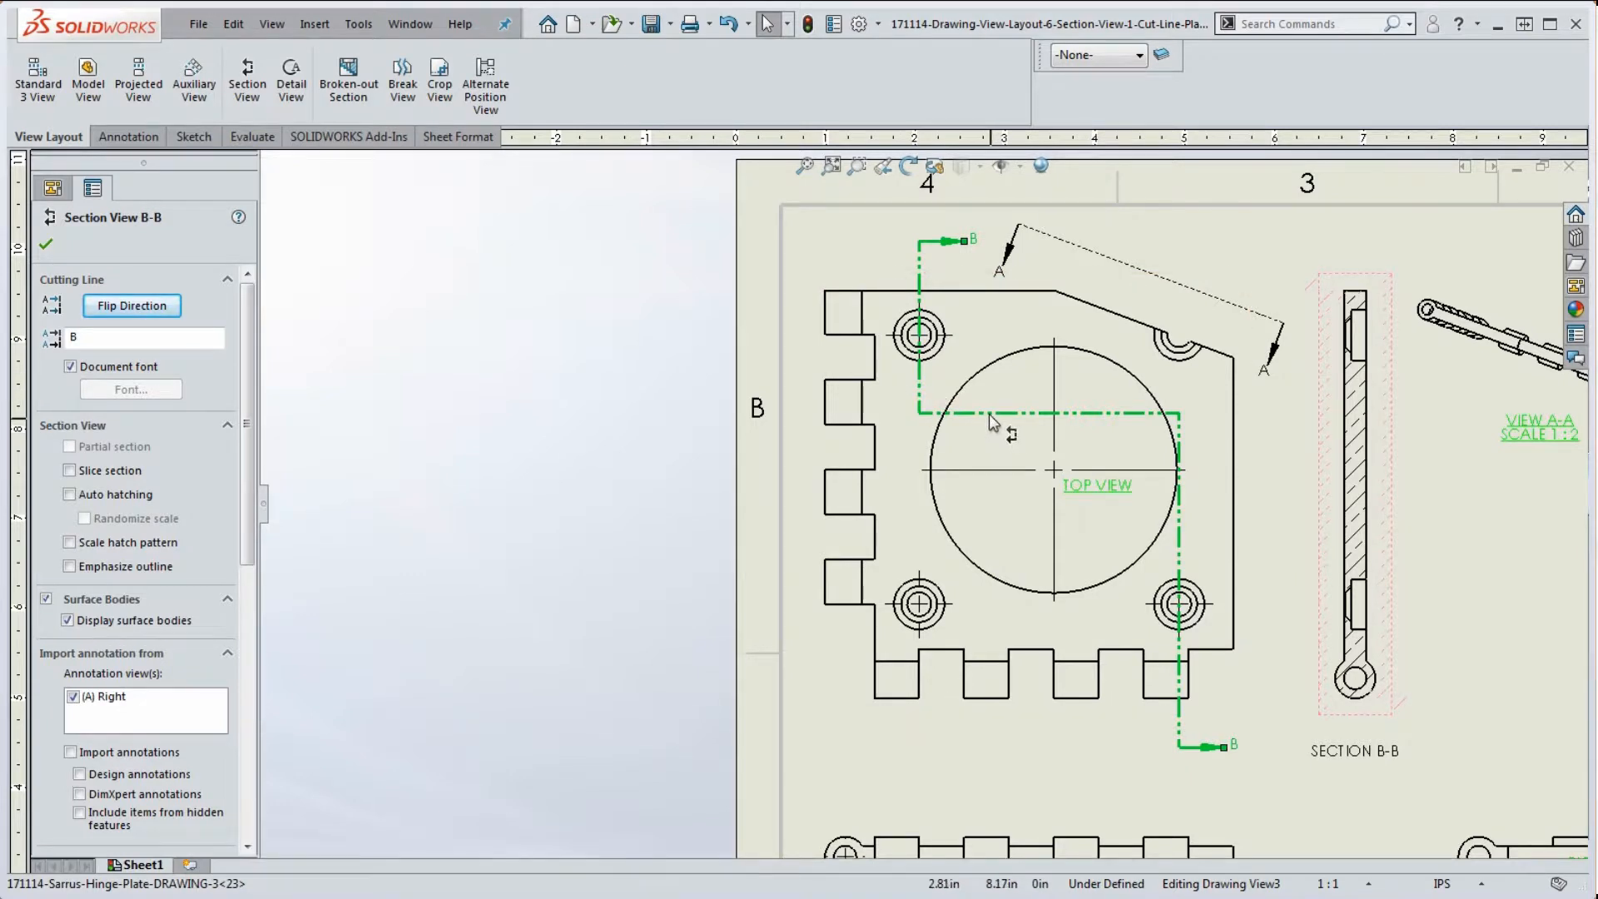
drag(989, 413, 977, 489)
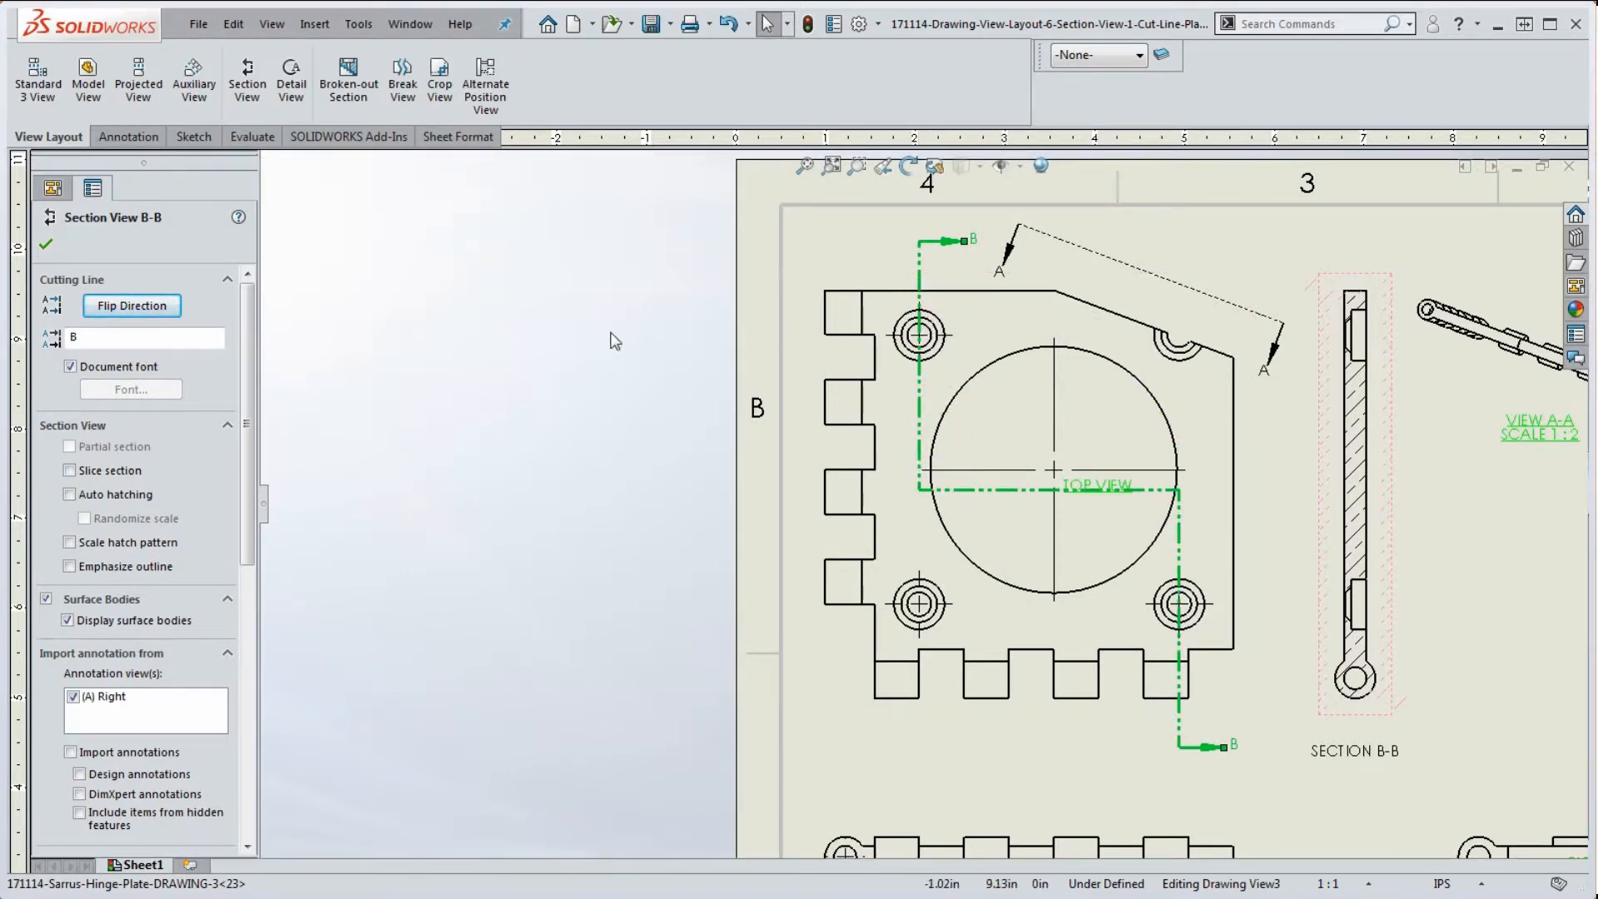
click(46, 247)
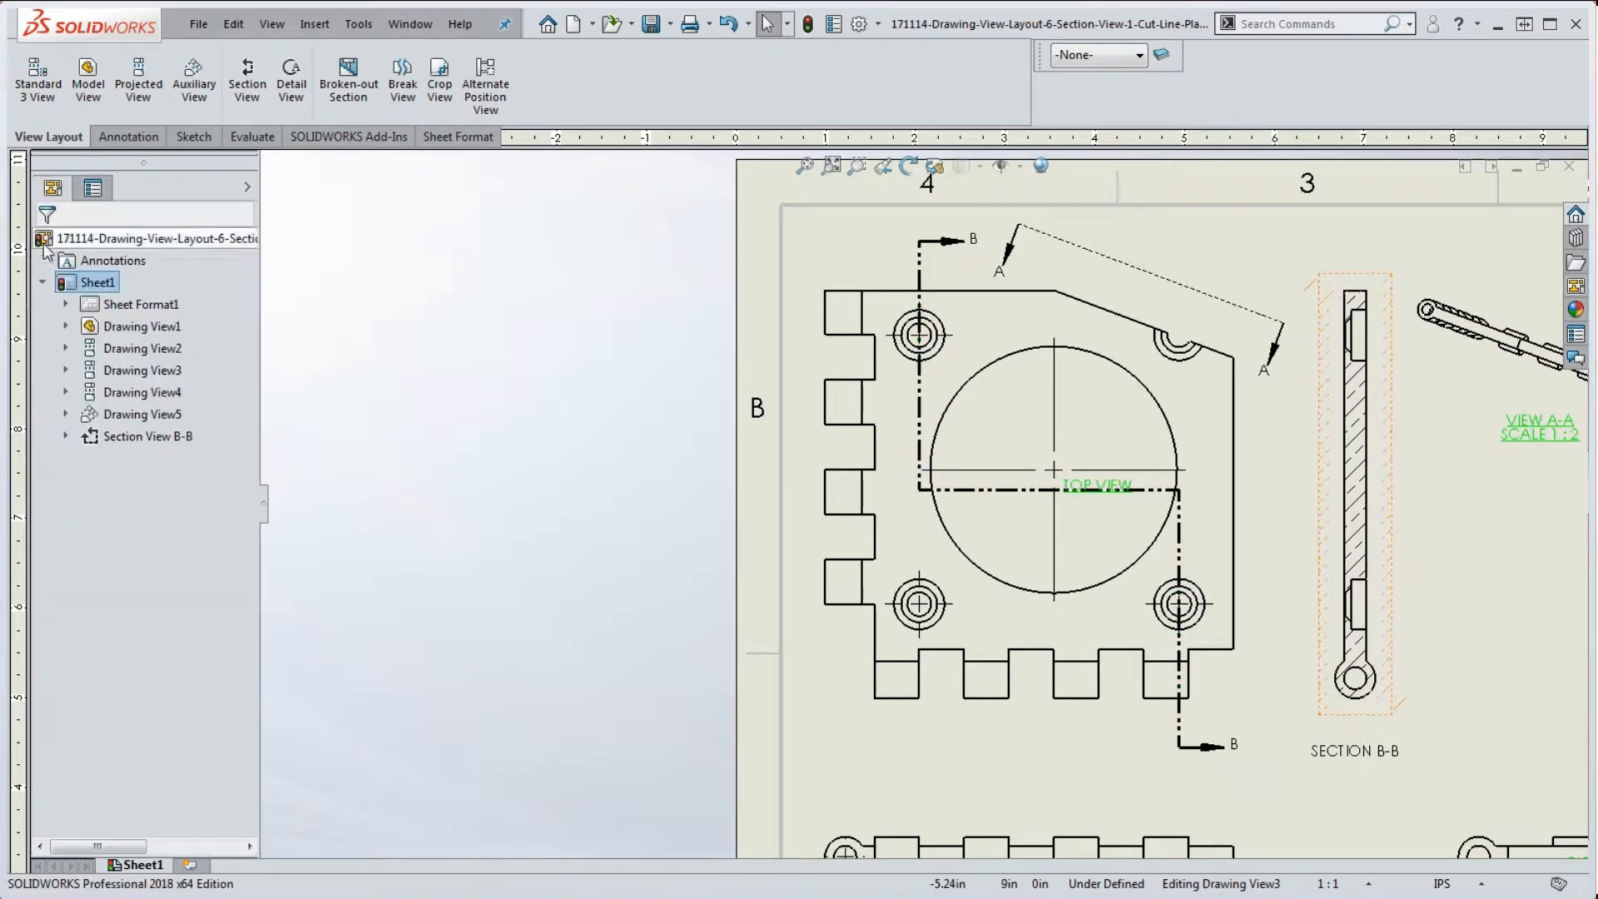
Open the cutting line of section B-B in the top view for editing, and accept it as it is
click(919, 287)
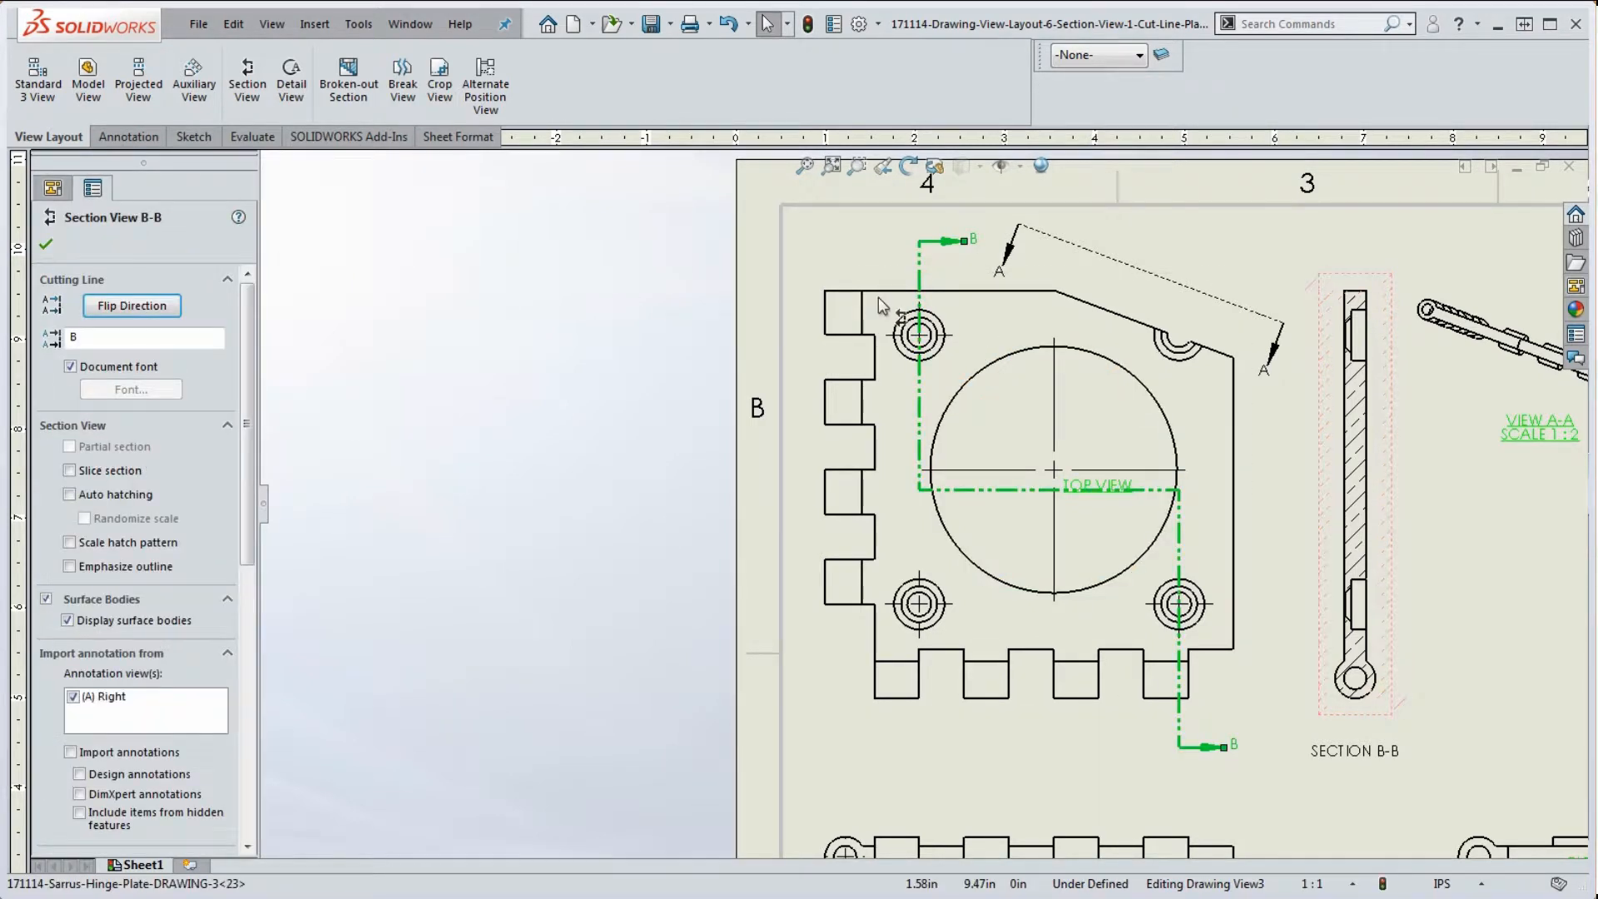
right_click(919, 282)
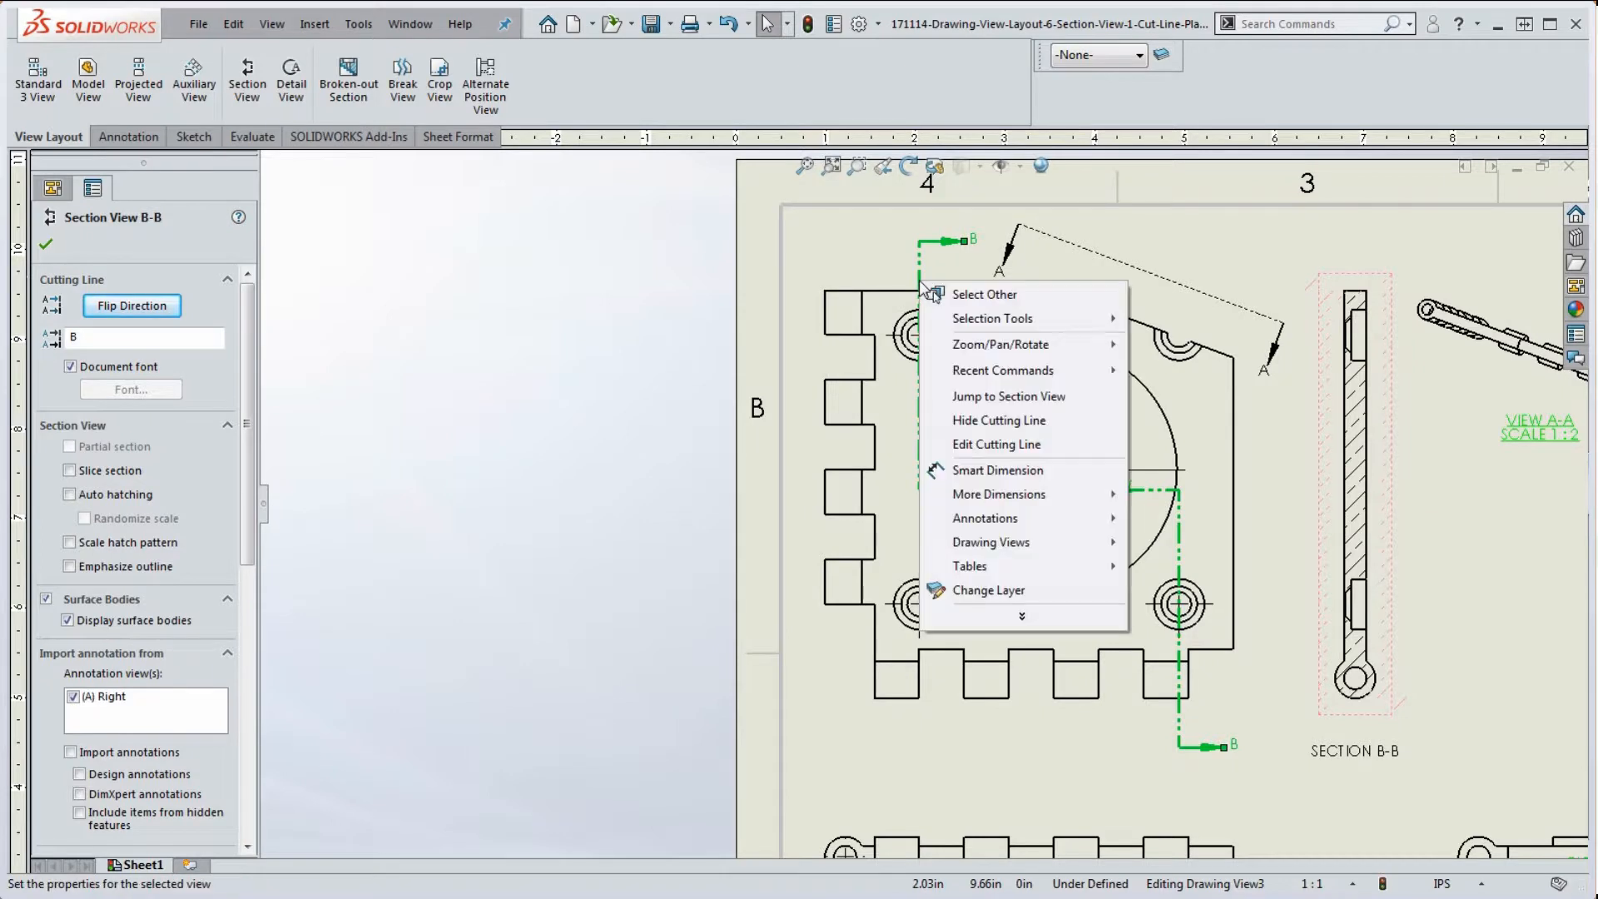
click(1016, 447)
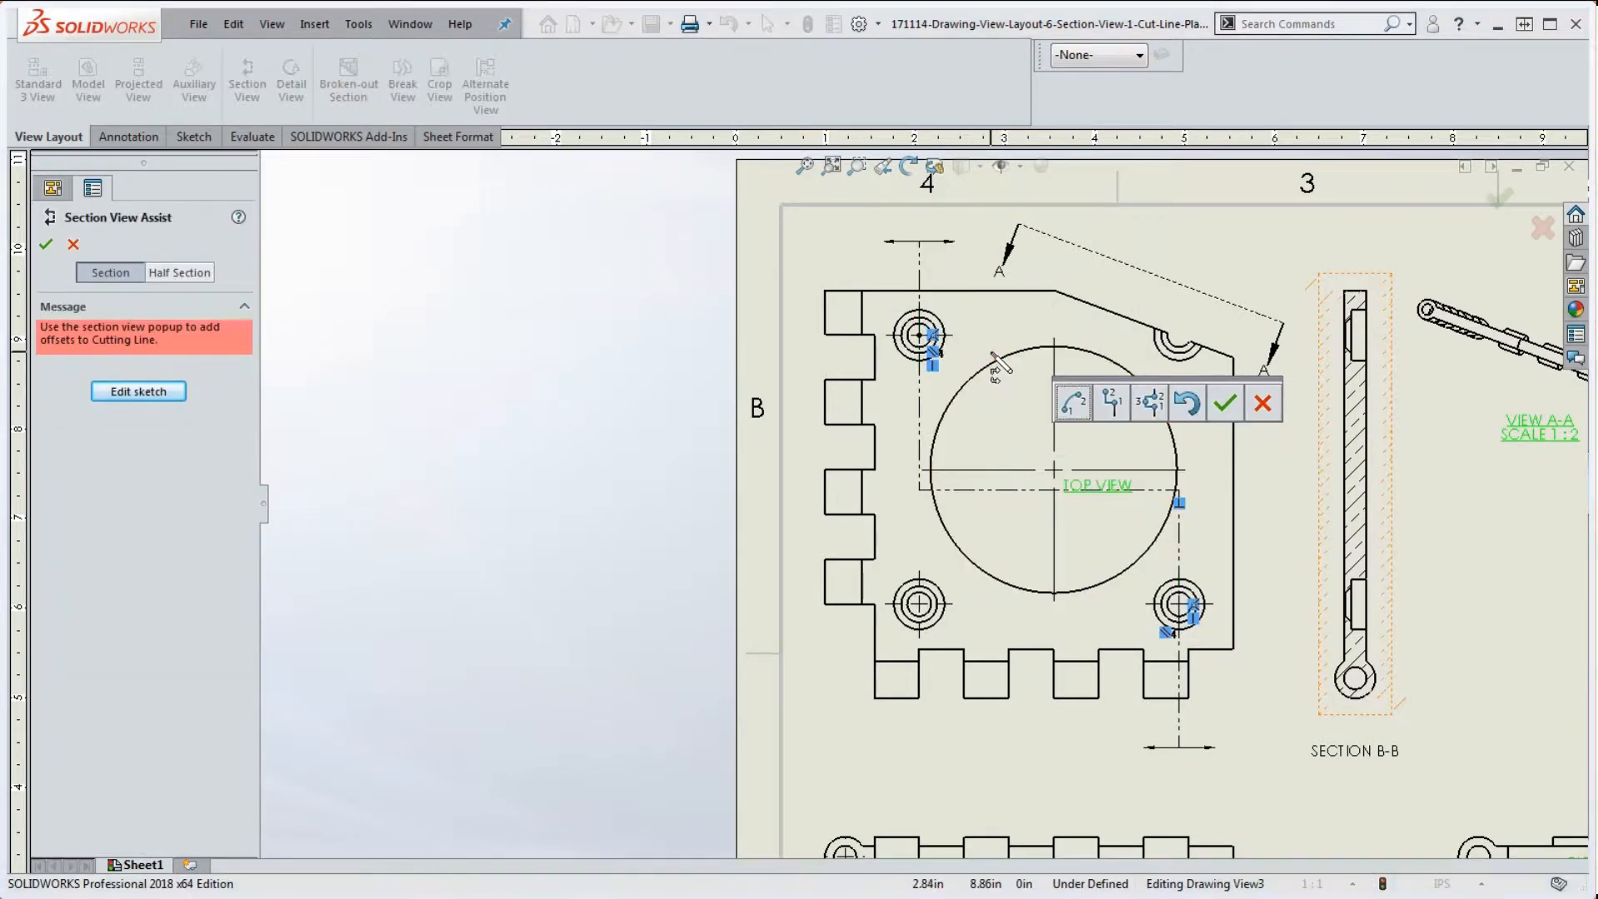
click(1224, 403)
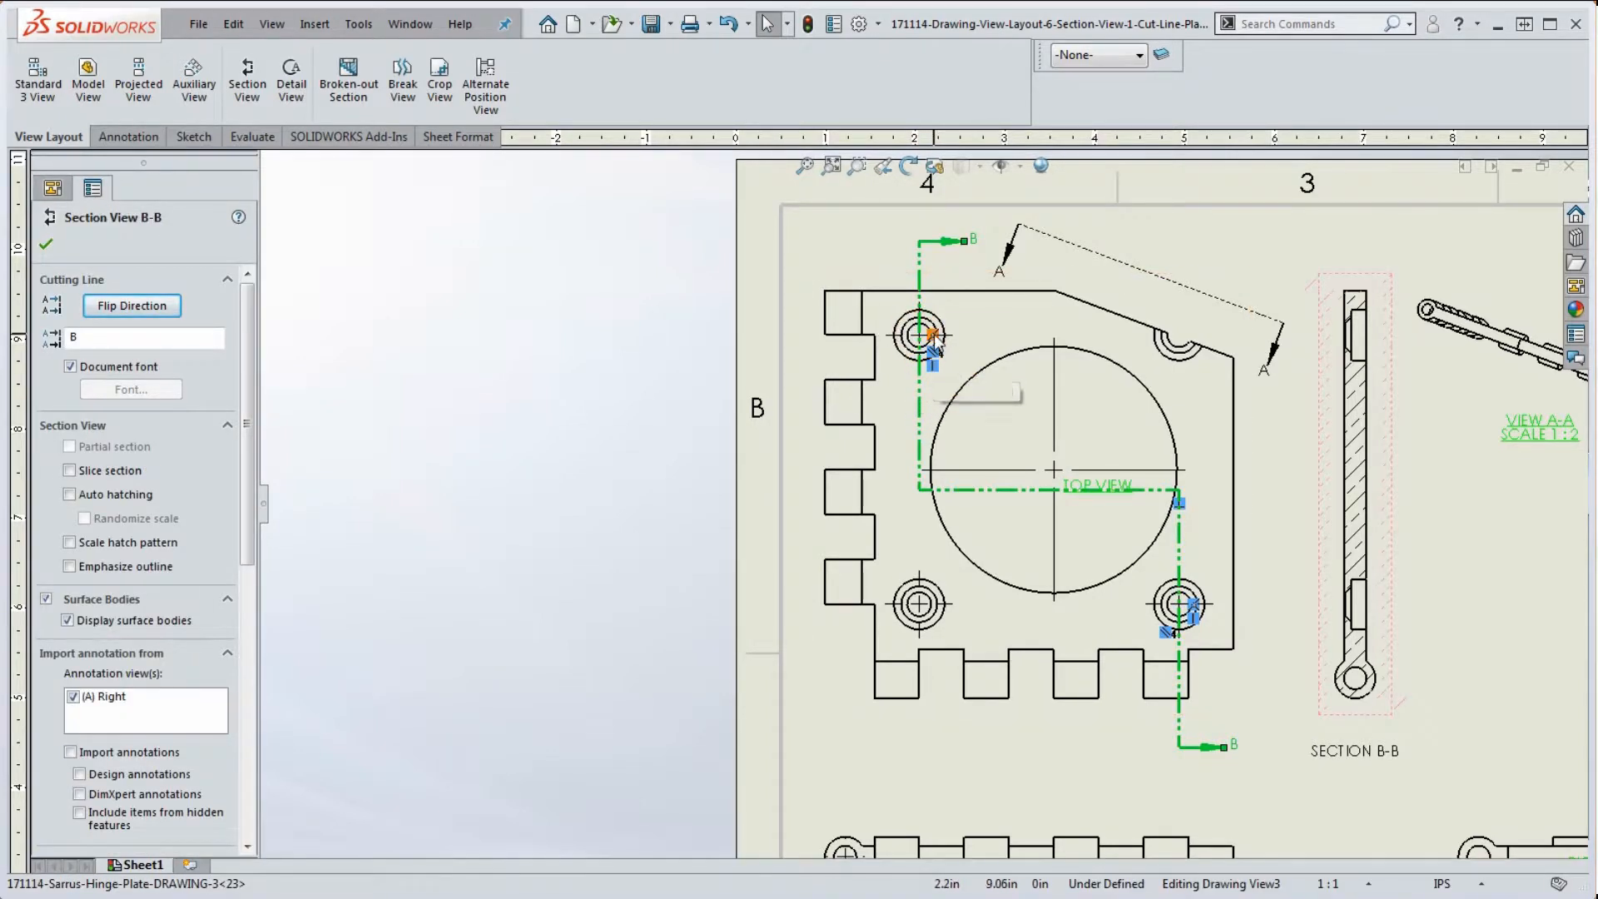
Move the horizontal segment of cutting line B-B up to the horizontal centre line of the large hole in the top view
click(1149, 470)
click(1152, 497)
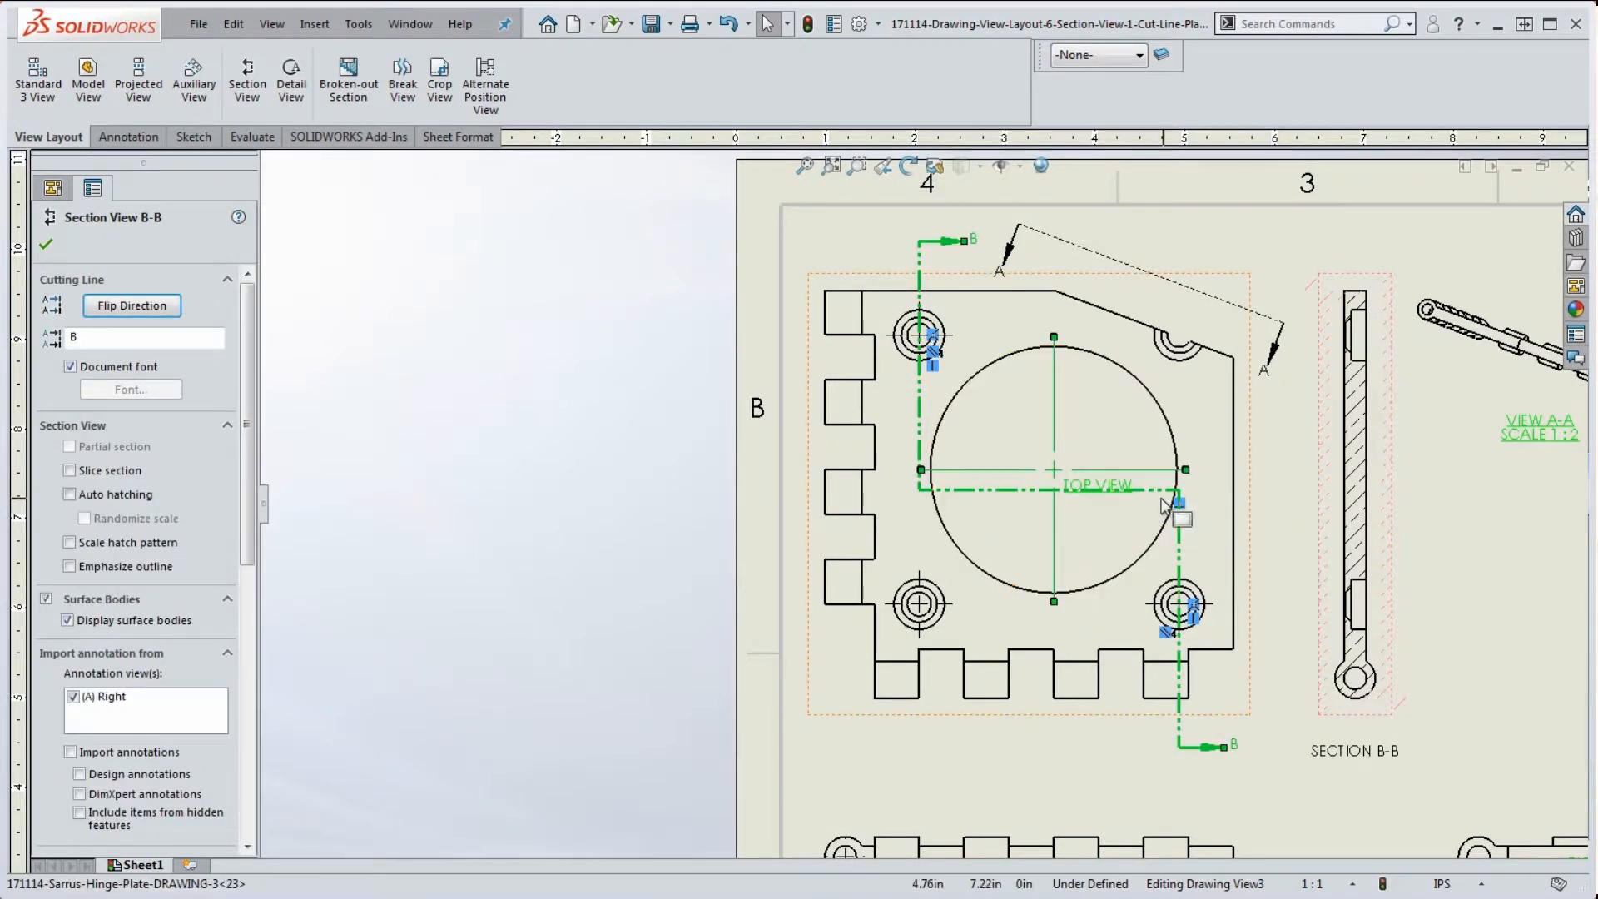
click(1161, 500)
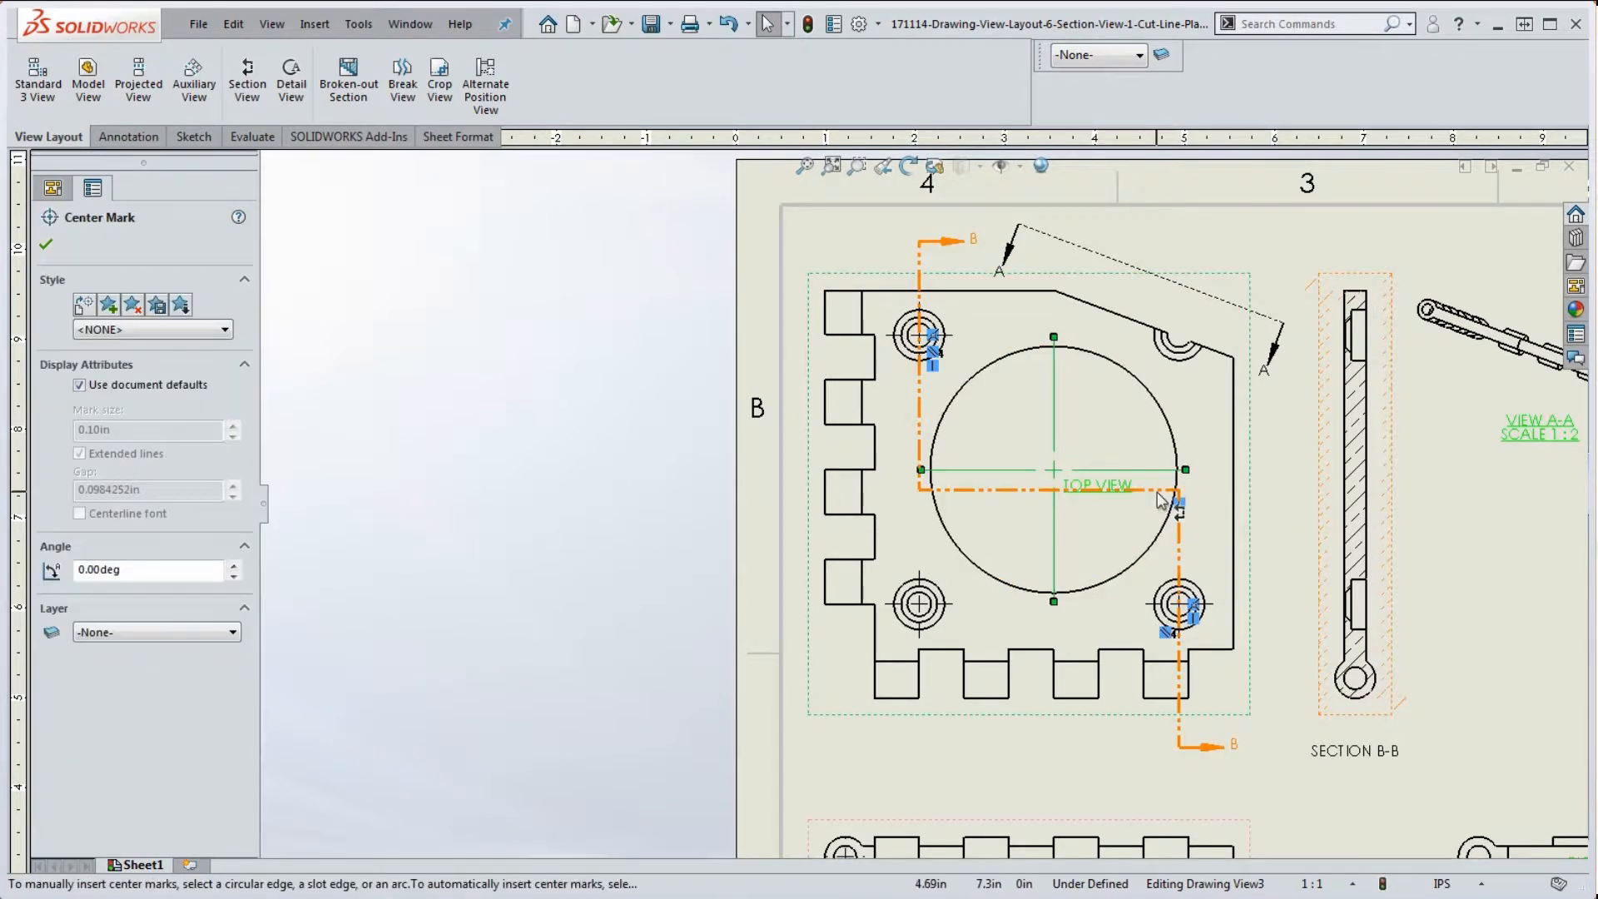
click(667, 607)
click(1017, 493)
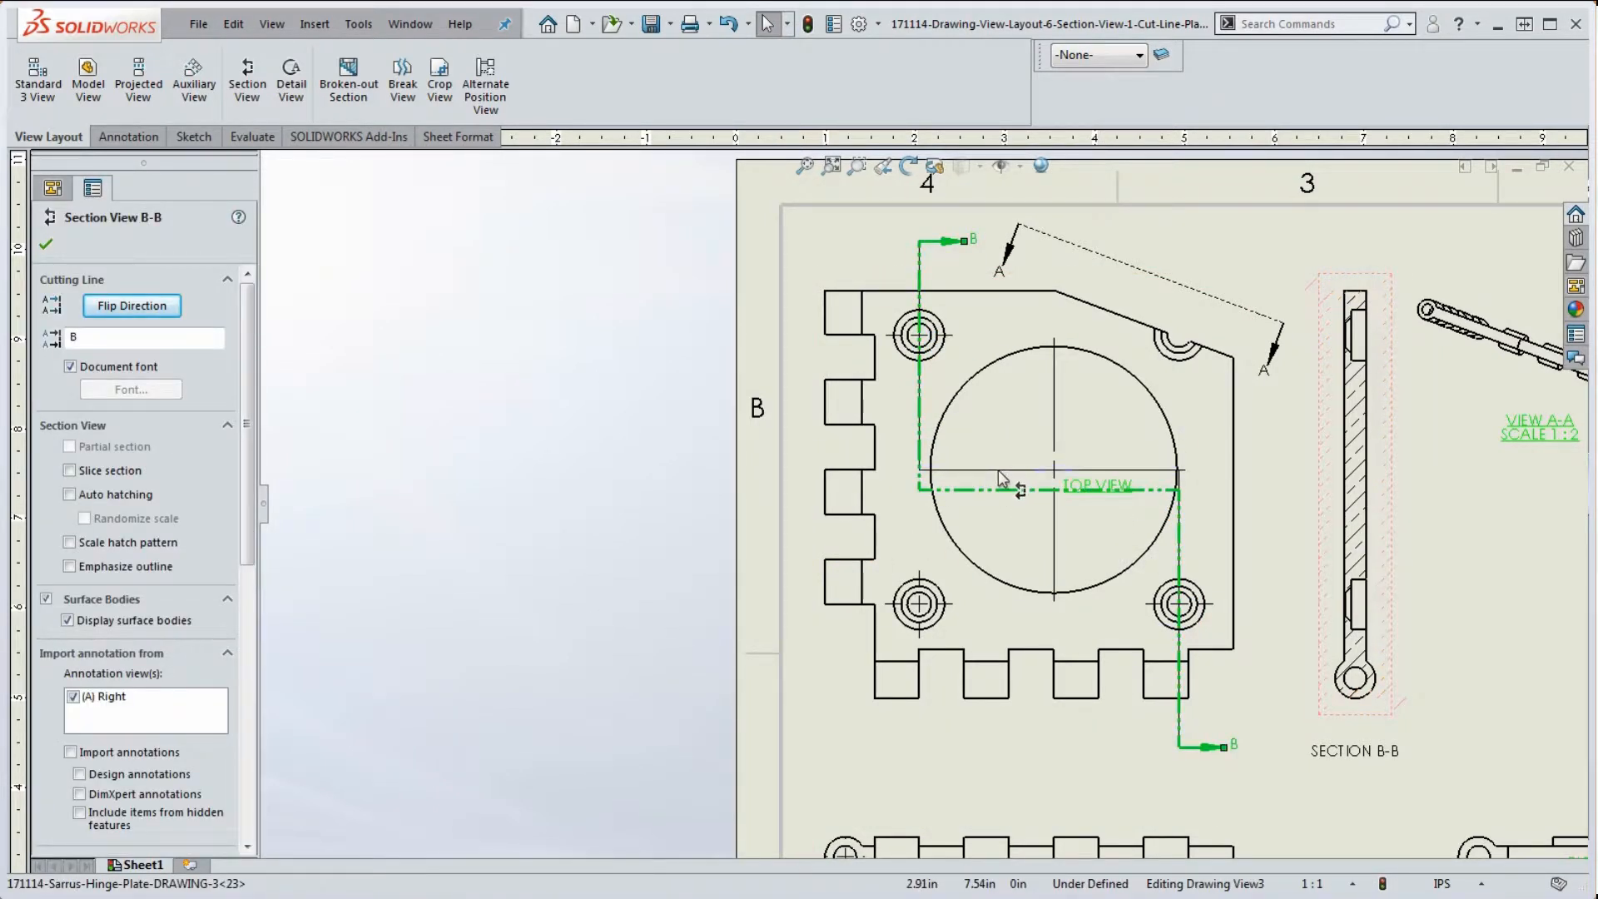
drag(998, 471, 998, 472)
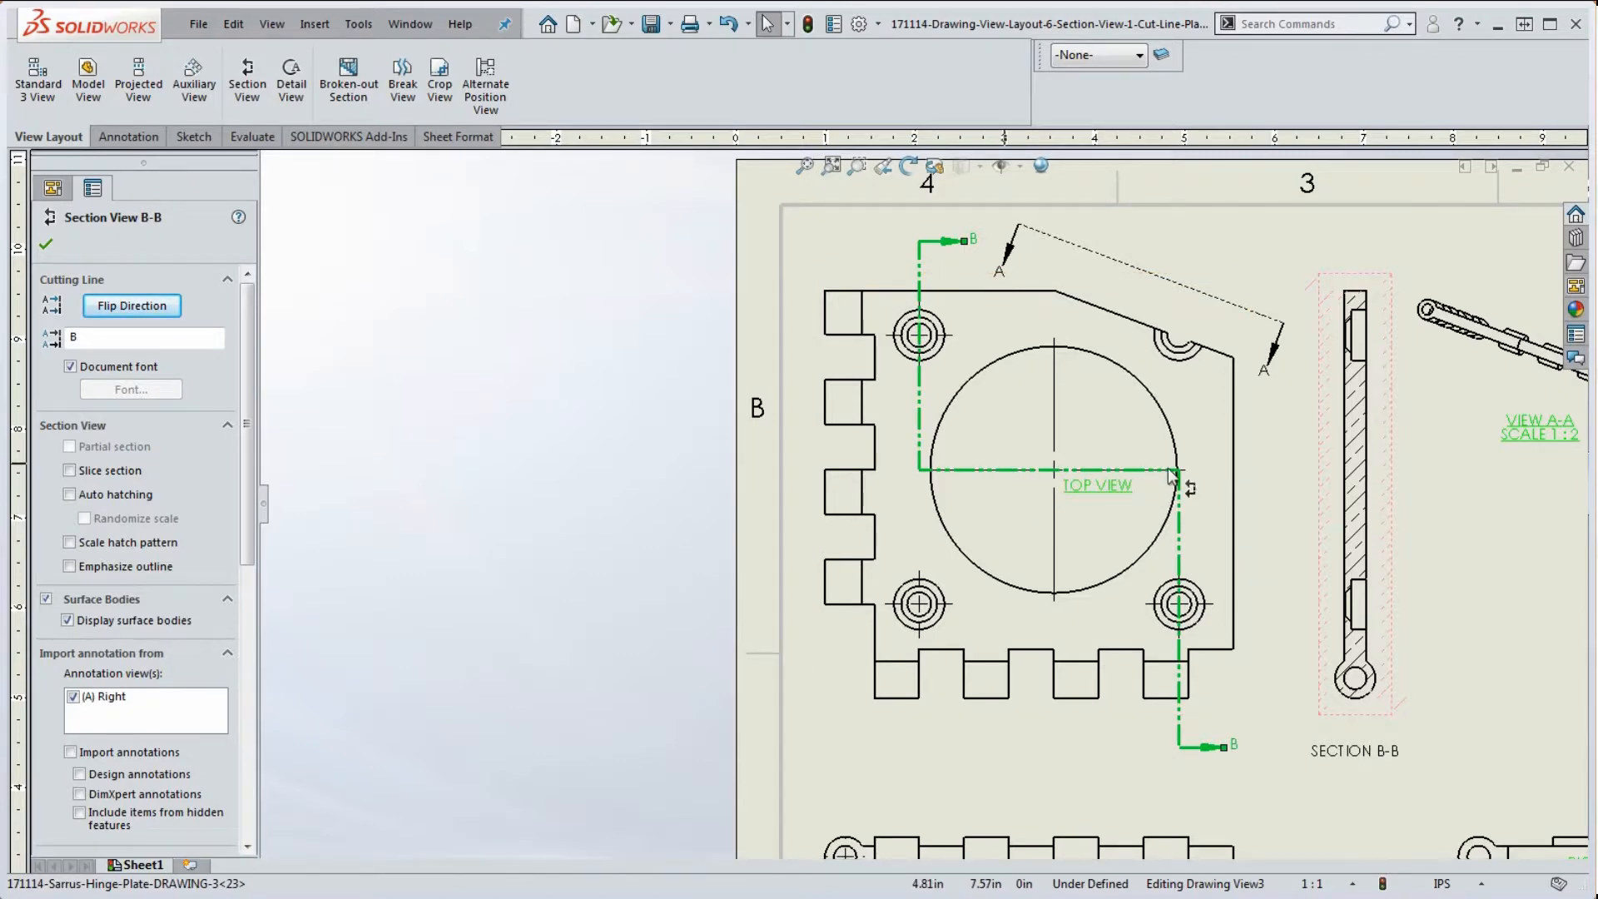
scroll(990, 491, down, 4)
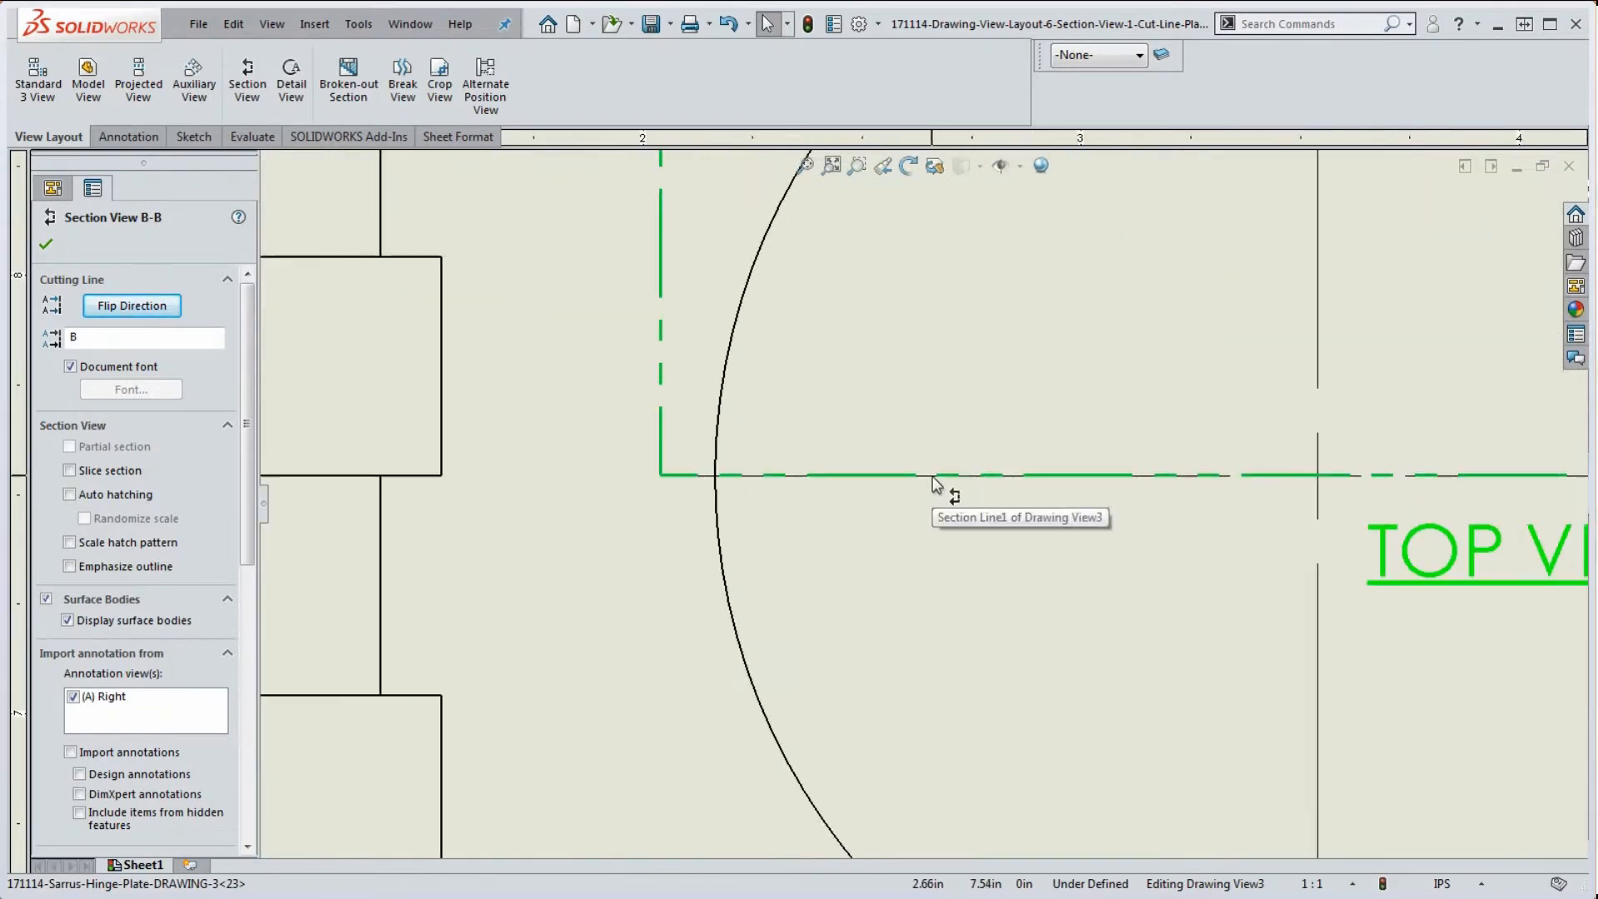
scroll(945, 487, up, 5)
scroll(988, 479, down, 1)
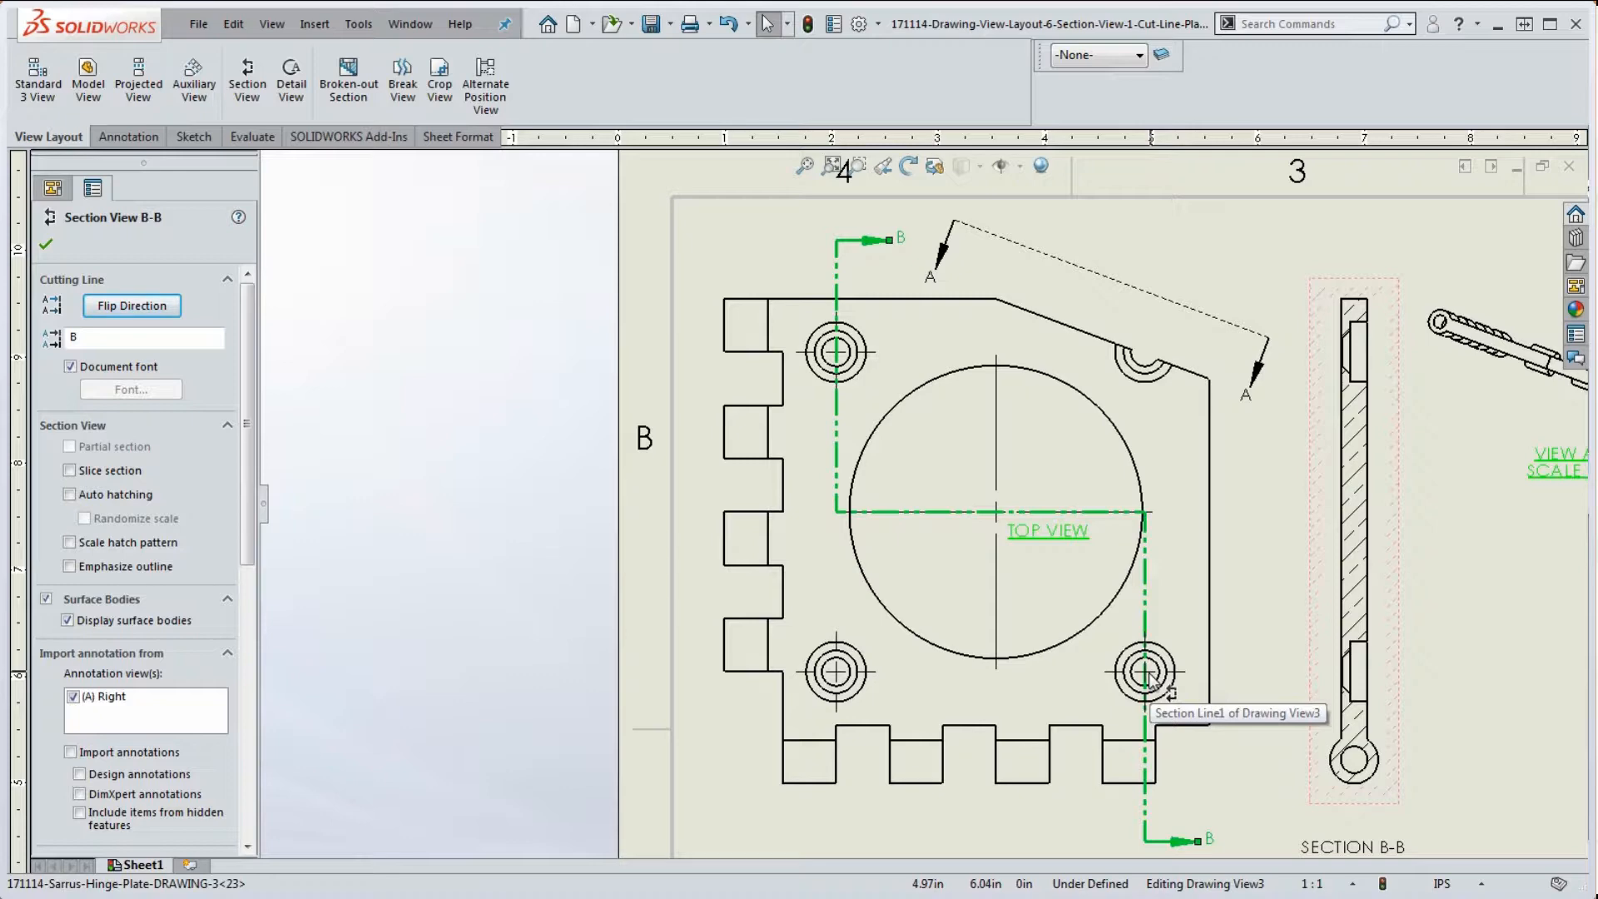
Deselect the cutting line and rebuild the drawing to update section view B-B
scroll(920, 504, up, 2)
click(1340, 581)
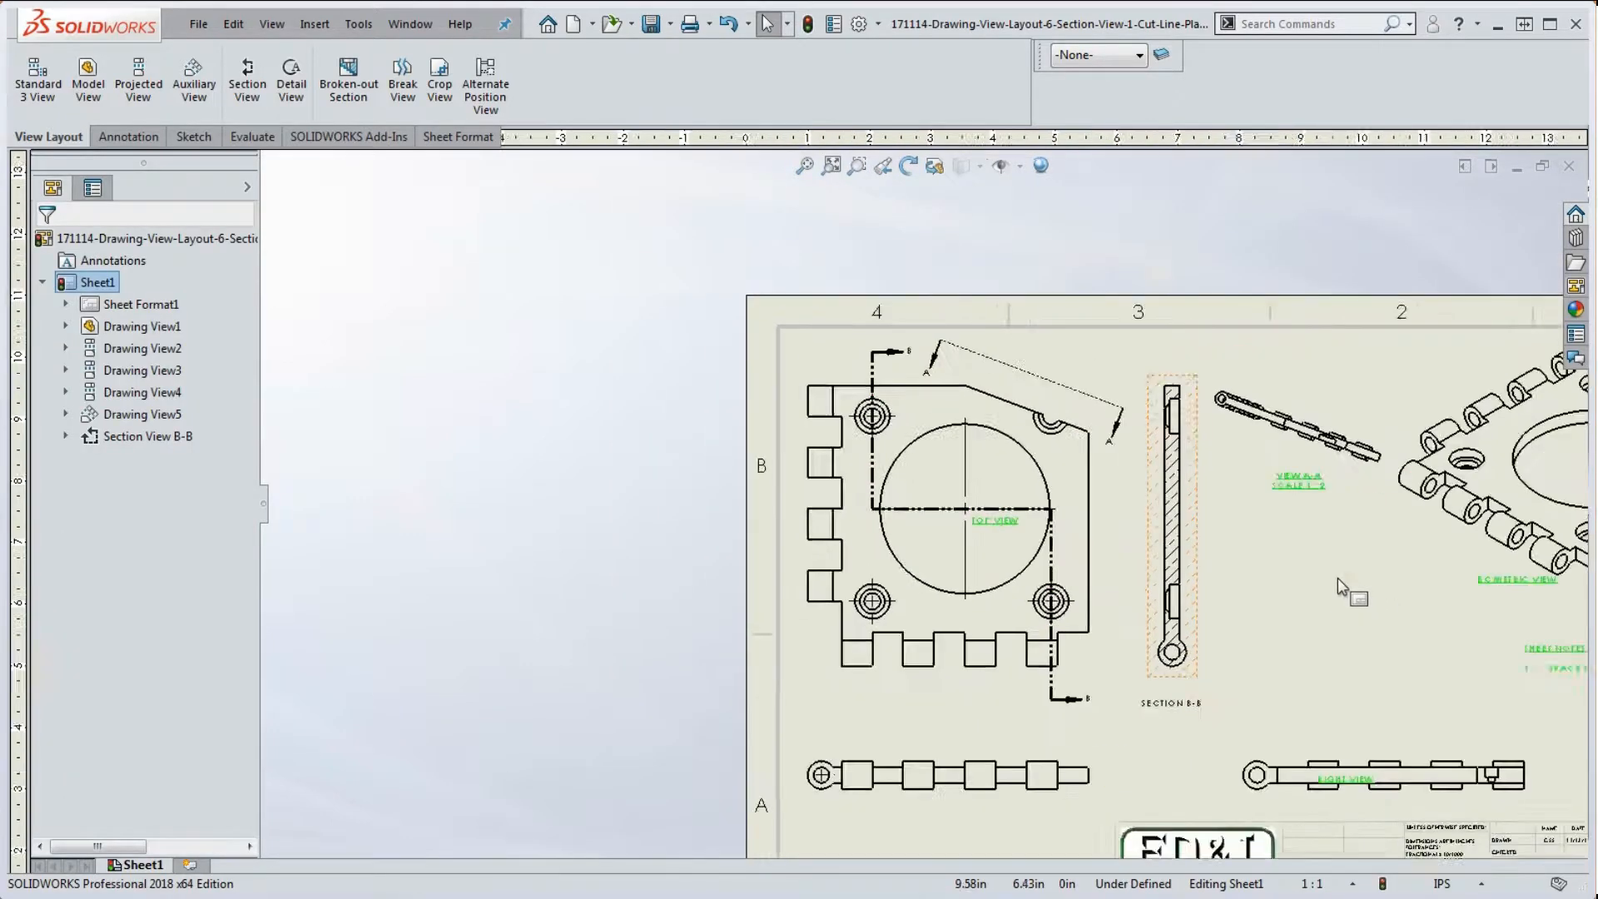
scroll(1337, 577, up, 1)
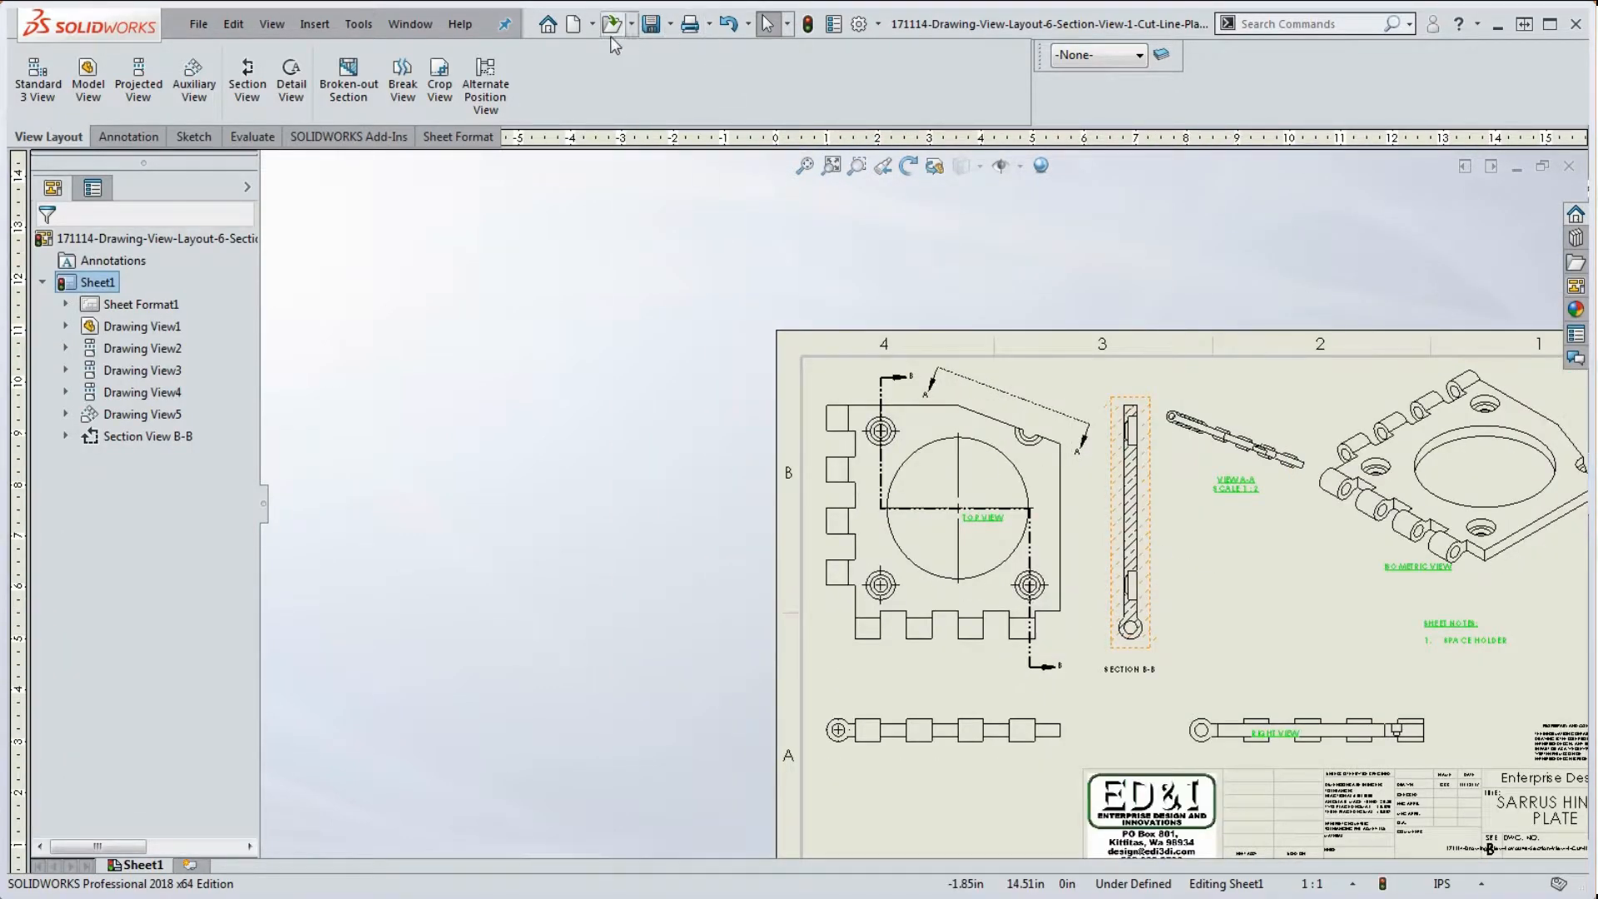
click(809, 26)
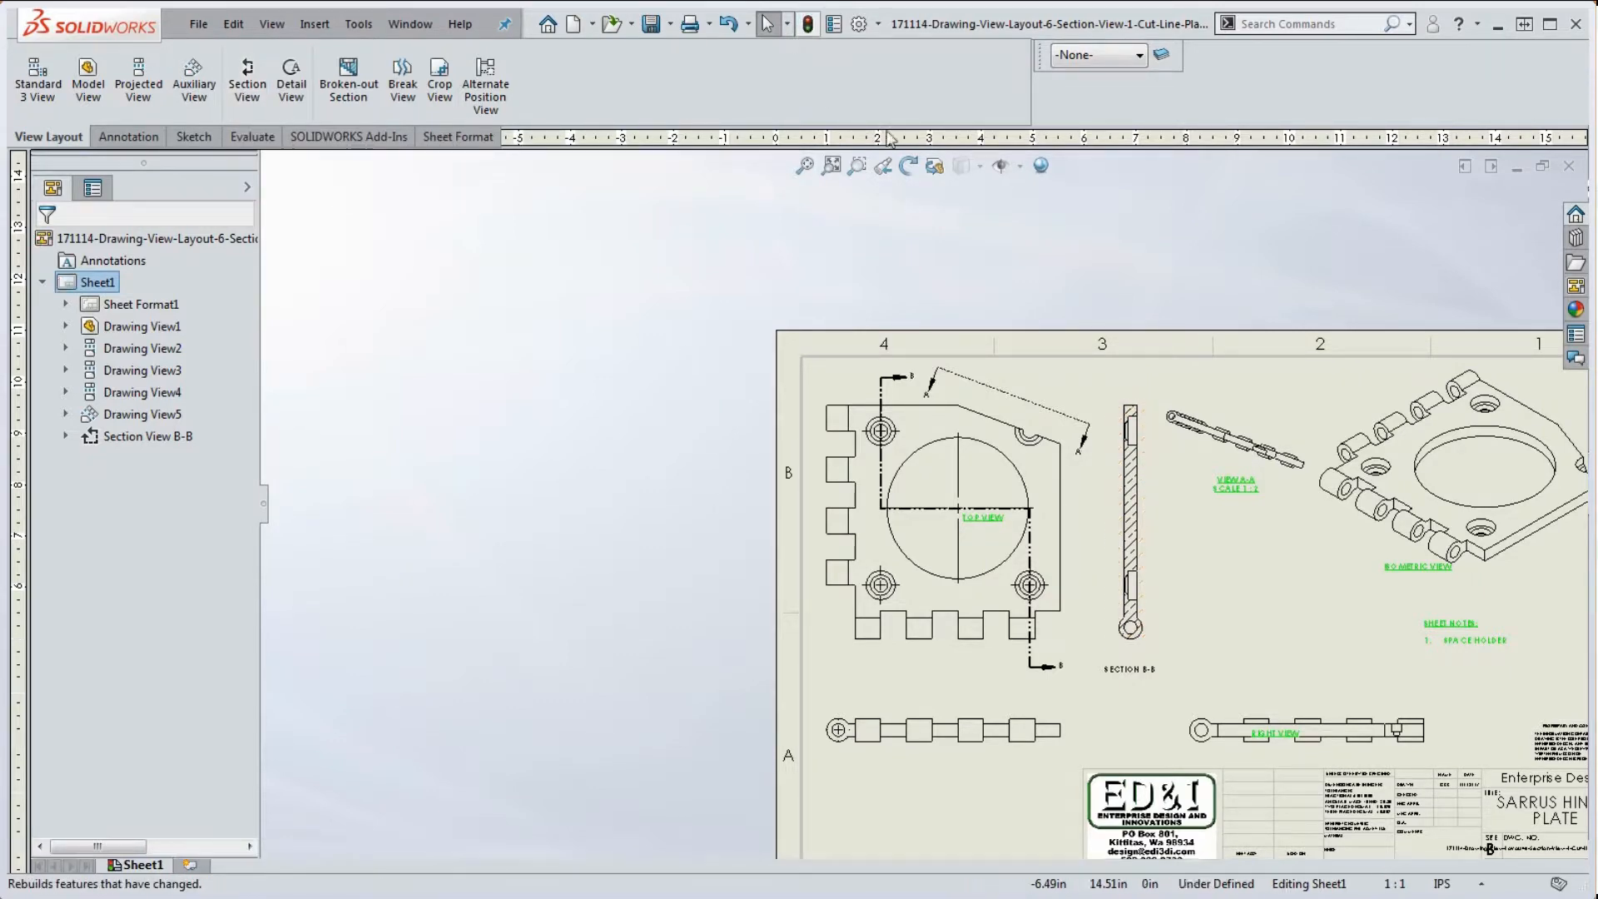
Move the SECTION B-B label slightly closer beneath its section view
scroll(1147, 587, down, 4)
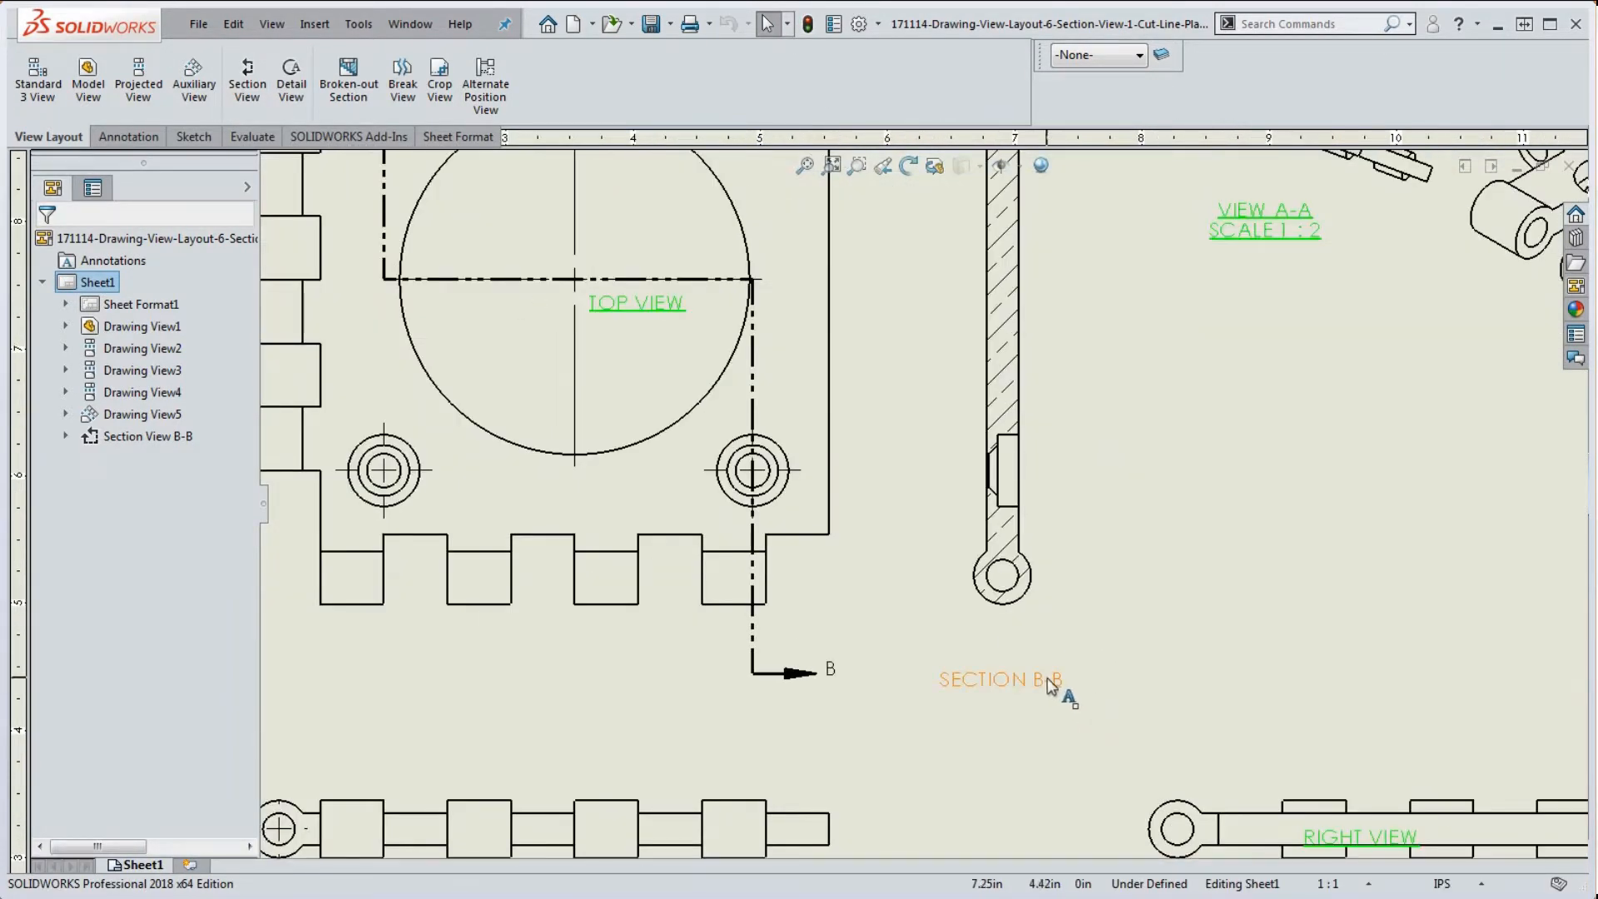
scroll(994, 591, up, 3)
drag(968, 614, 975, 610)
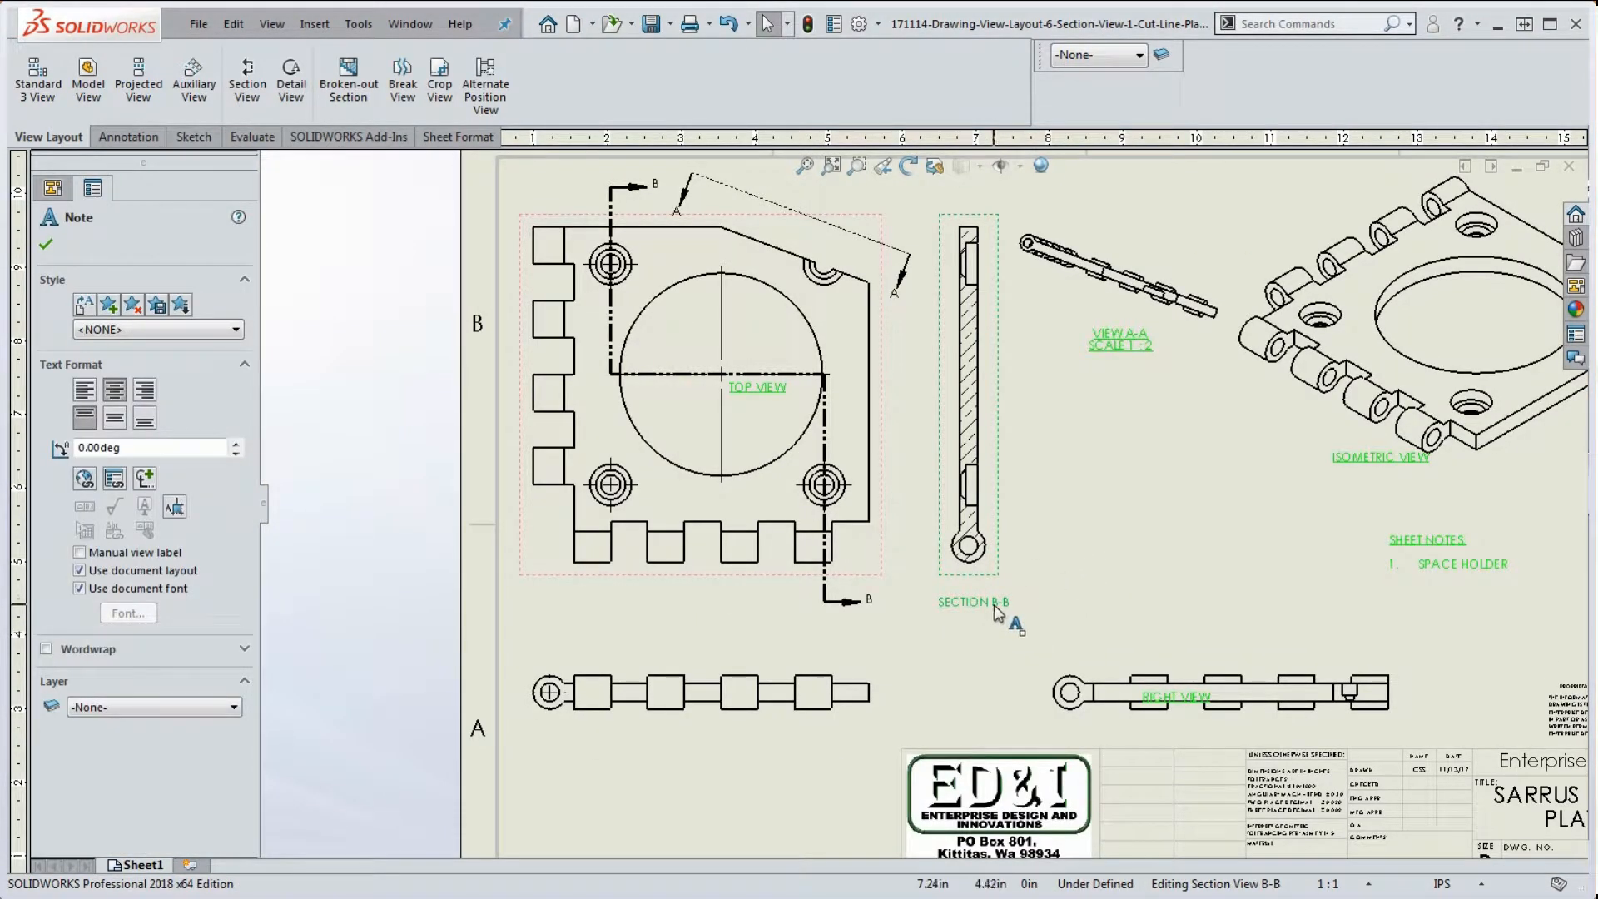
Underline the SECTION B-B label text and assign the note to the Sheet Notes layer
double_click(995, 603)
click(1344, 559)
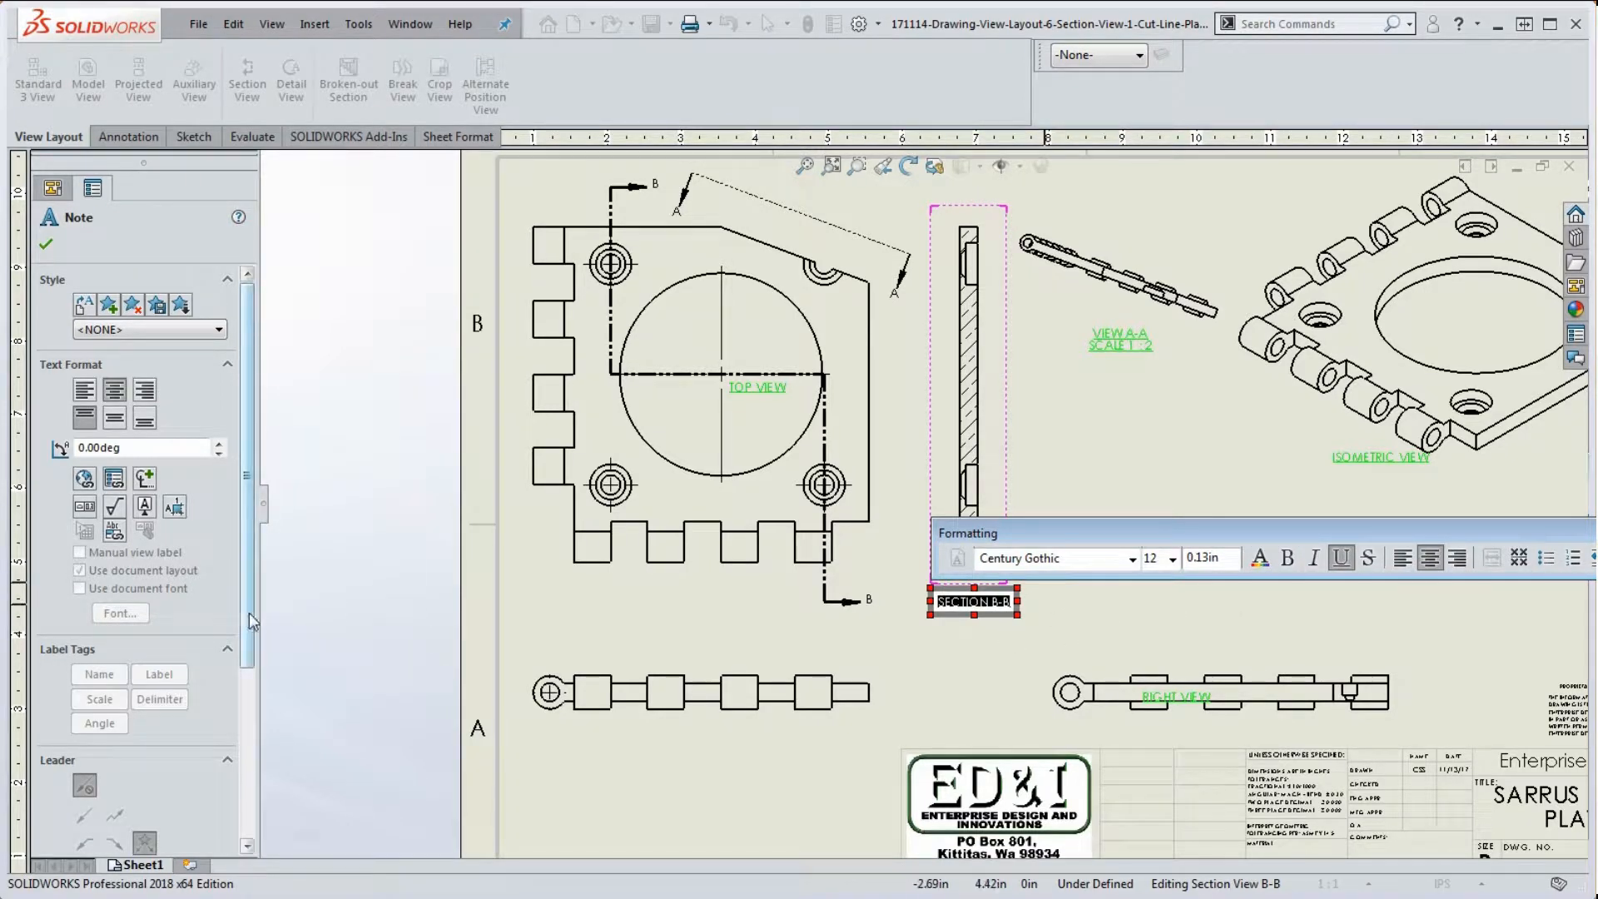
drag(248, 613, 248, 782)
click(154, 817)
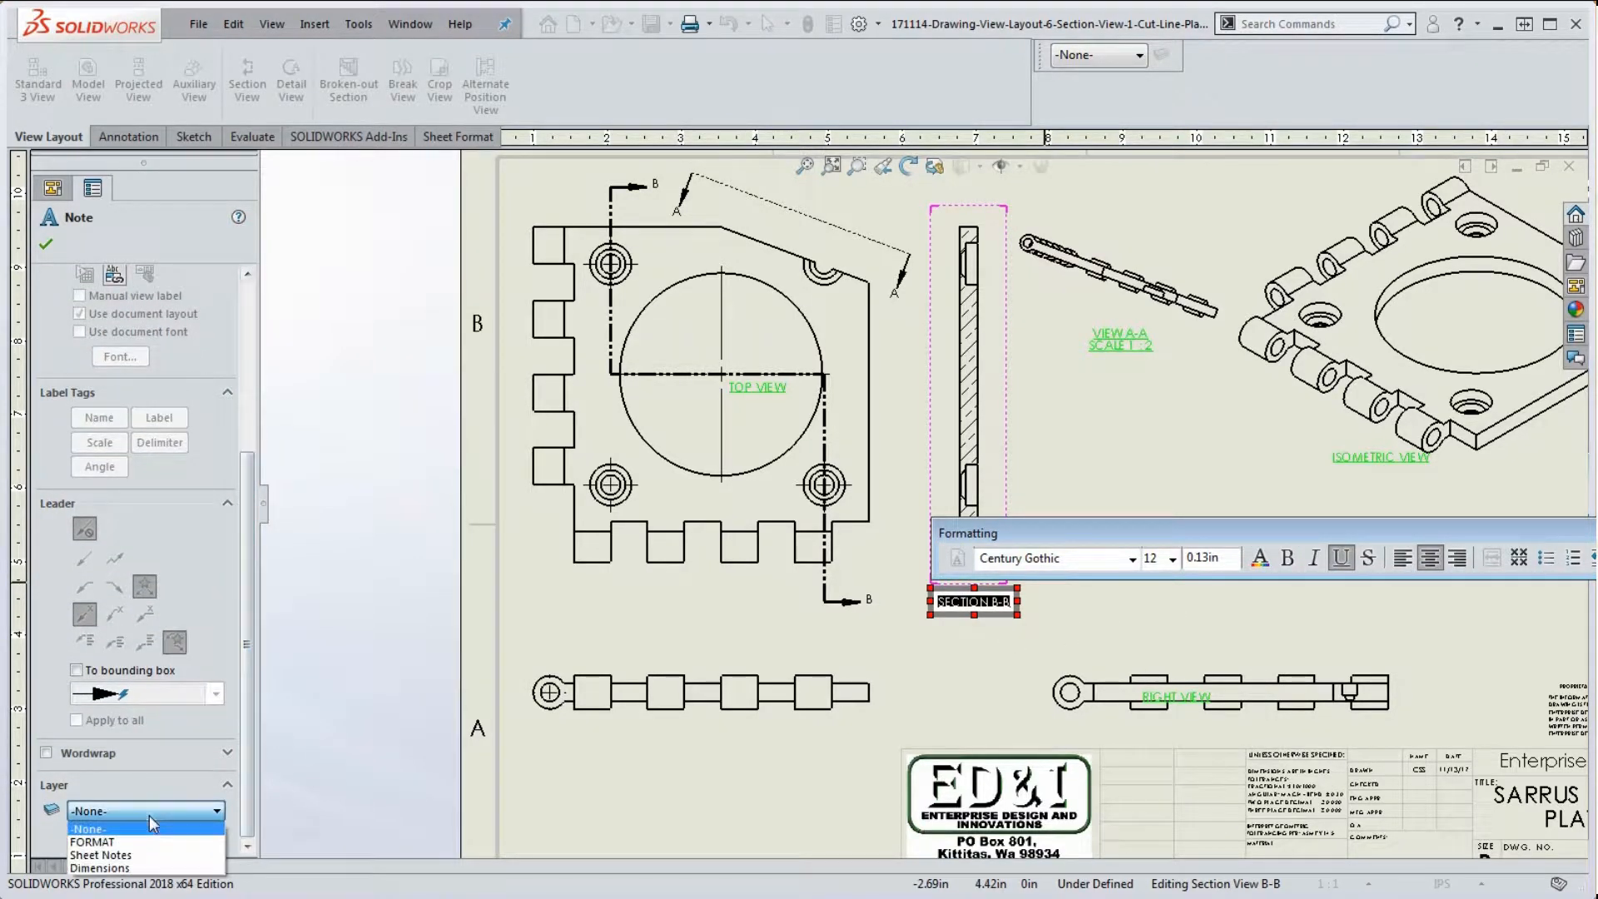
click(142, 854)
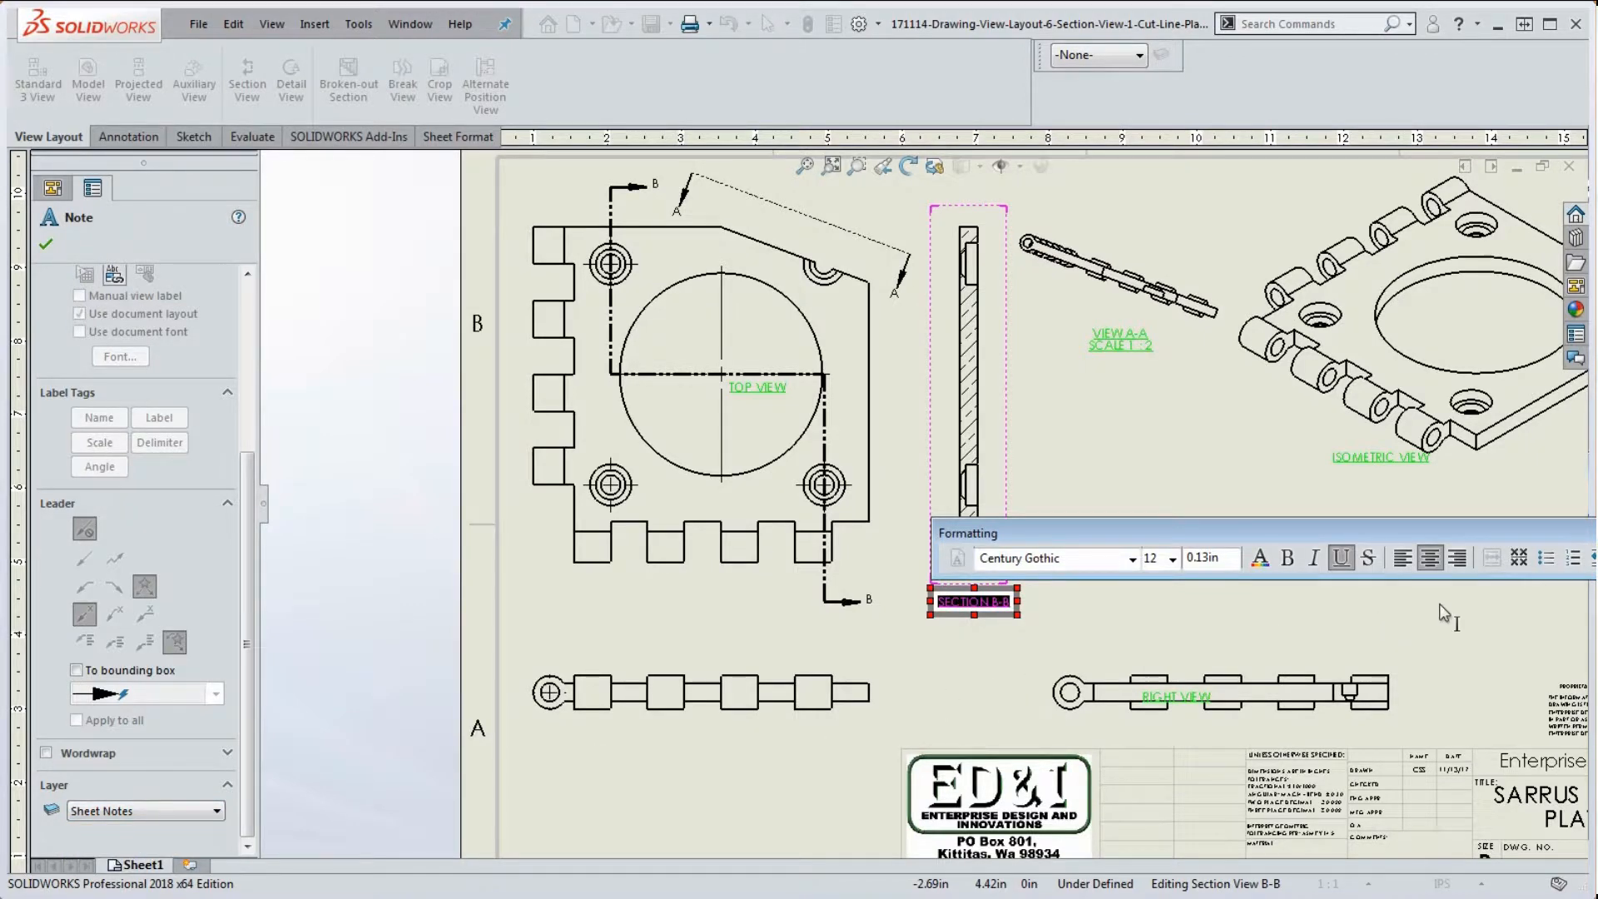
click(1110, 485)
Start a detail view and sketch its circle centred on the lower-left counterbored hole of the top view
key(f)
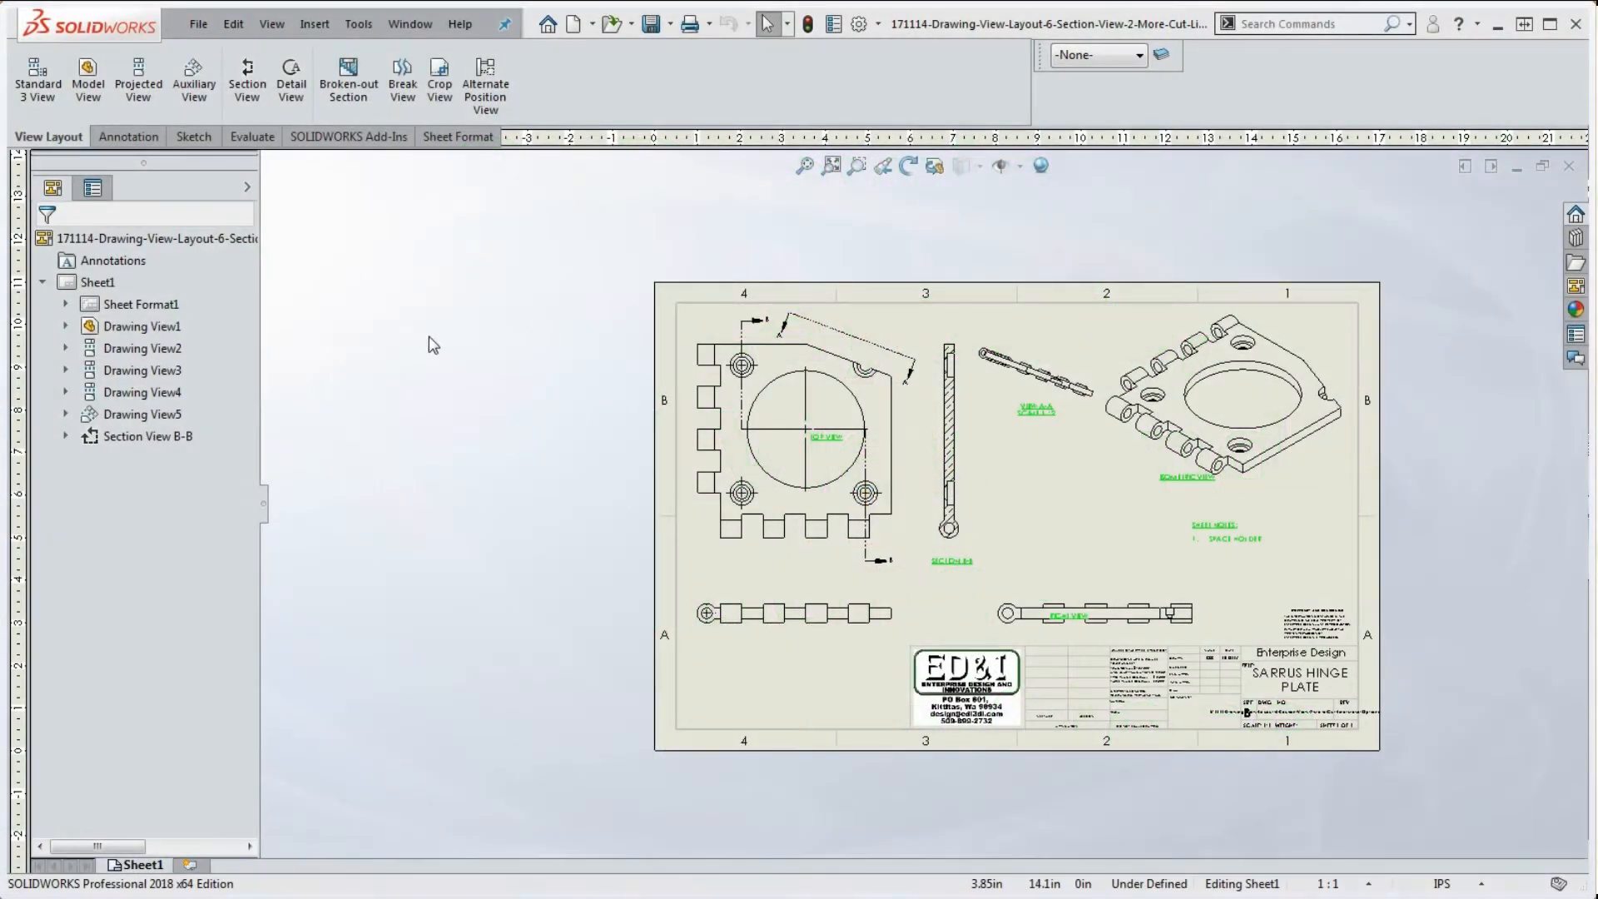
click(291, 77)
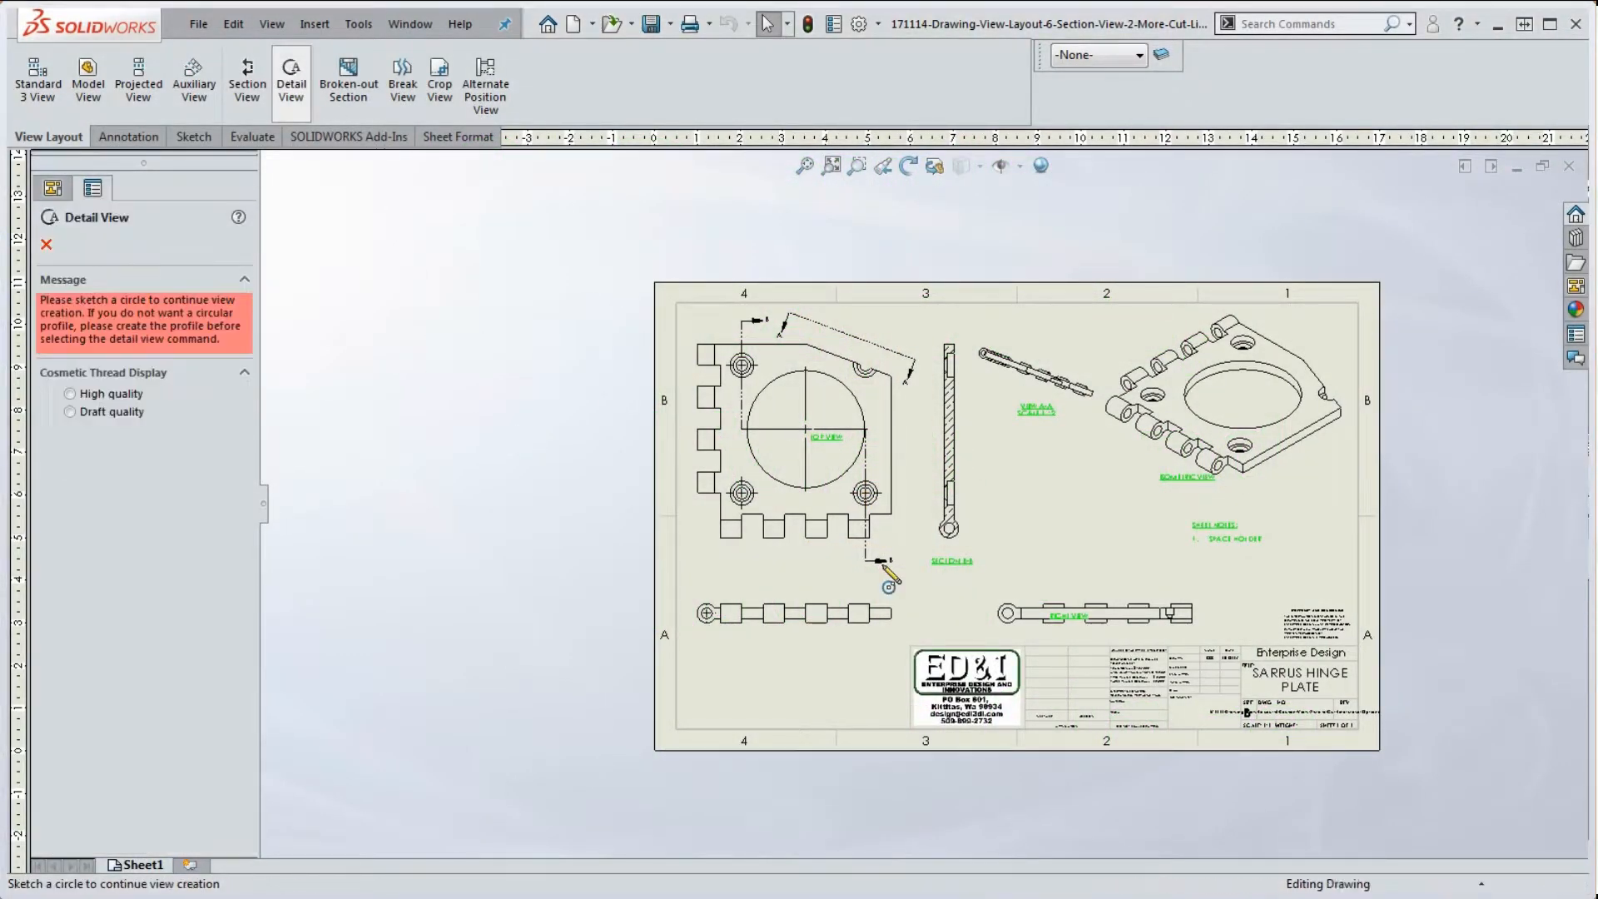
scroll(857, 483, down, 6)
scroll(852, 471, up, 5)
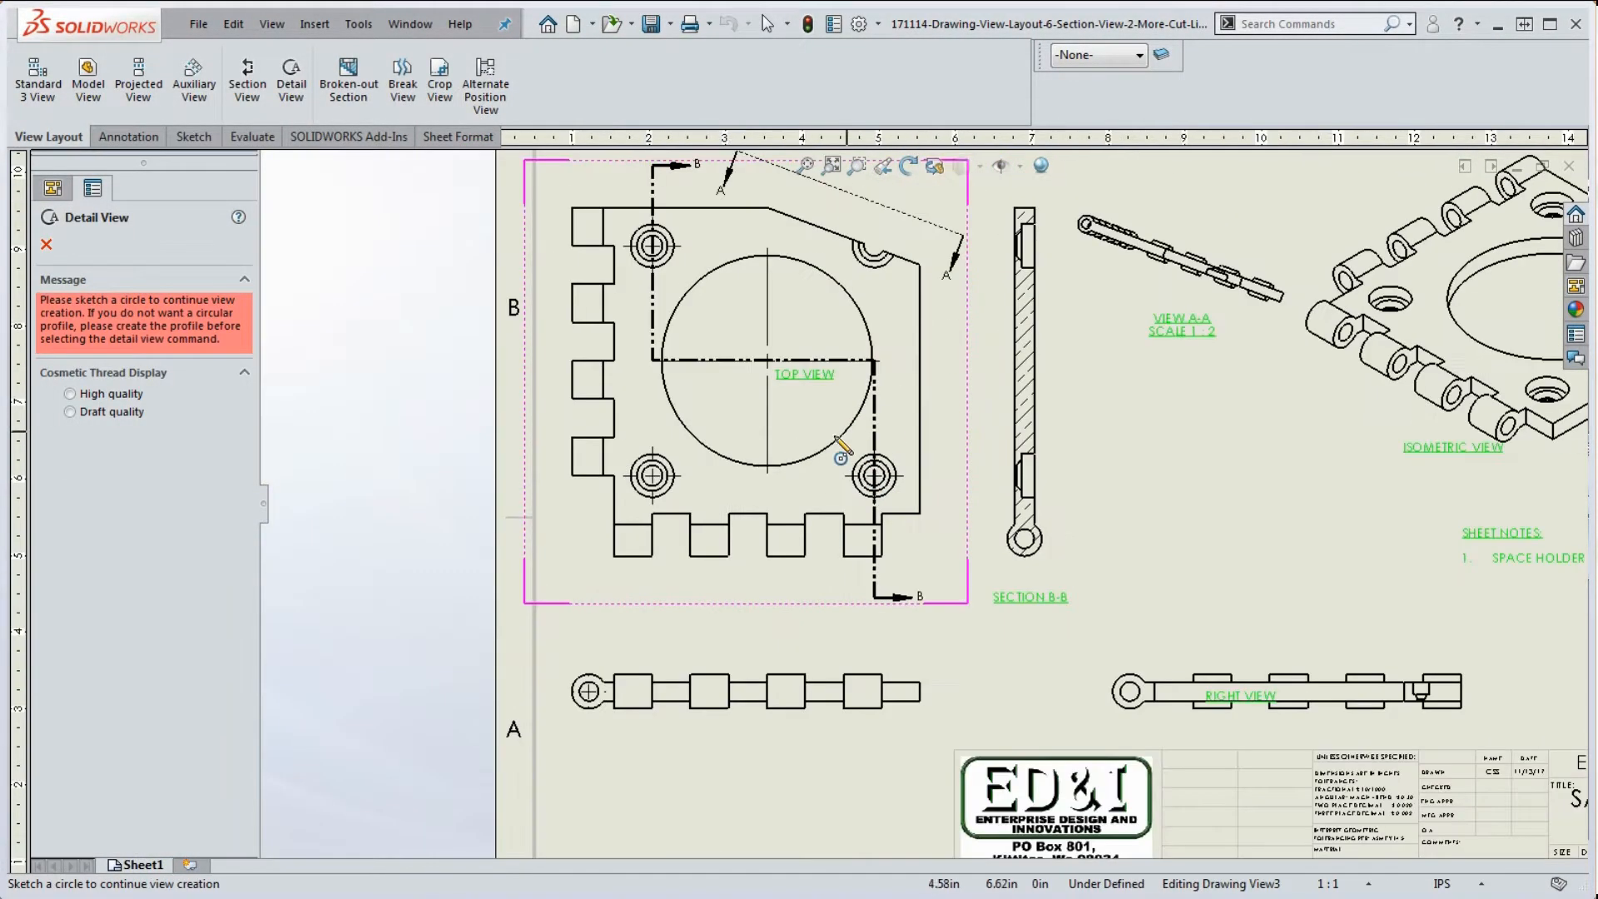
scroll(660, 482, down, 6)
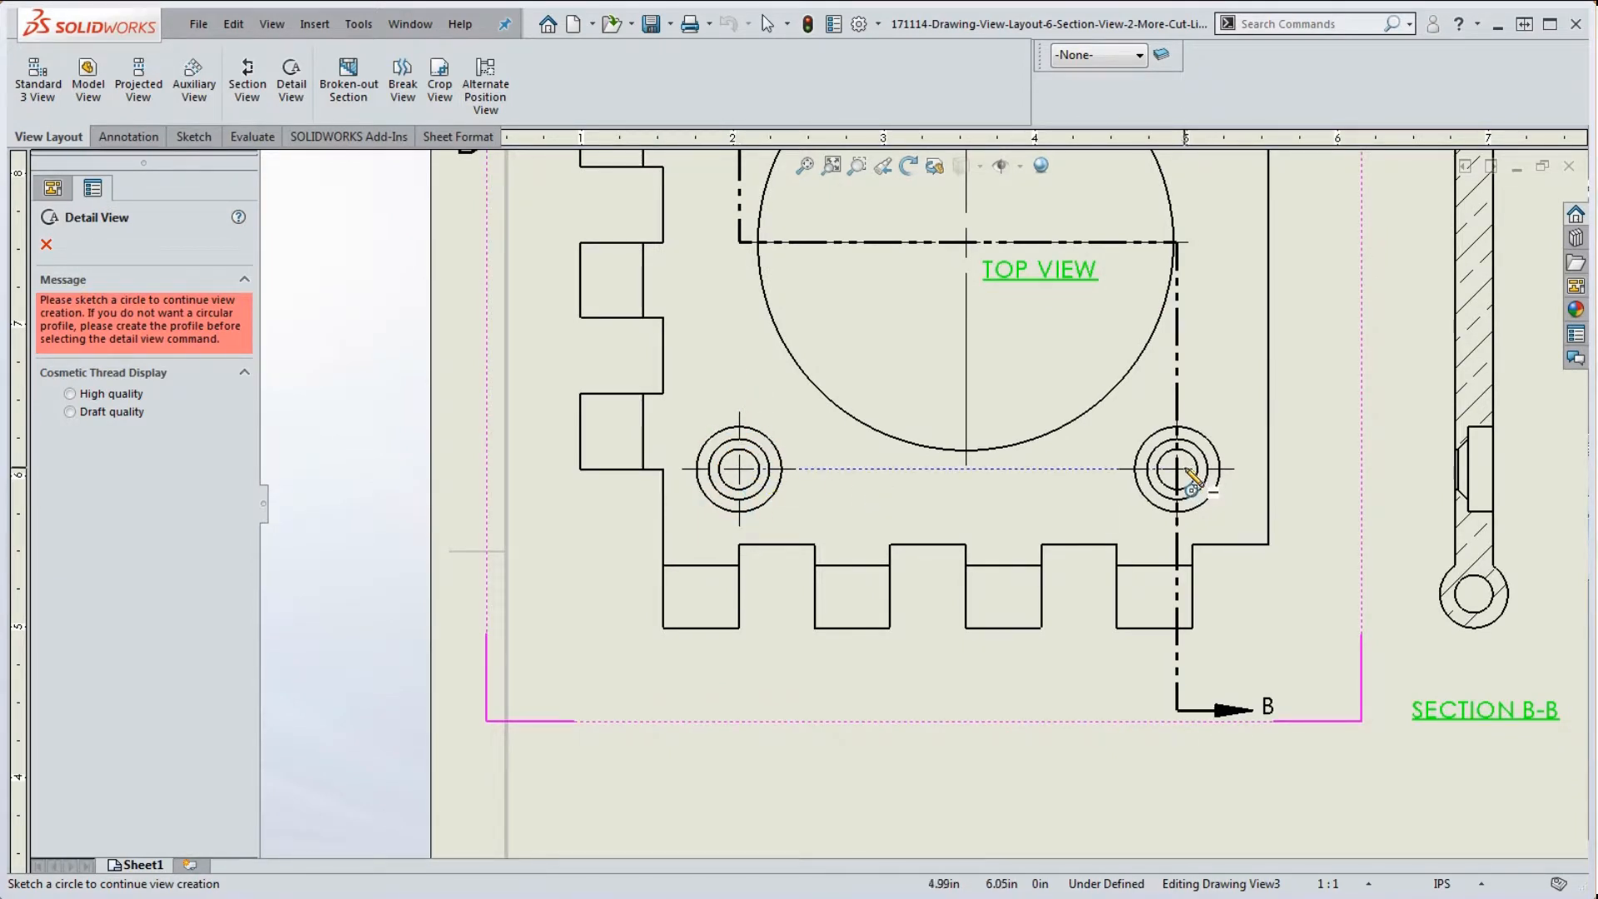
scroll(1178, 470, up, 5)
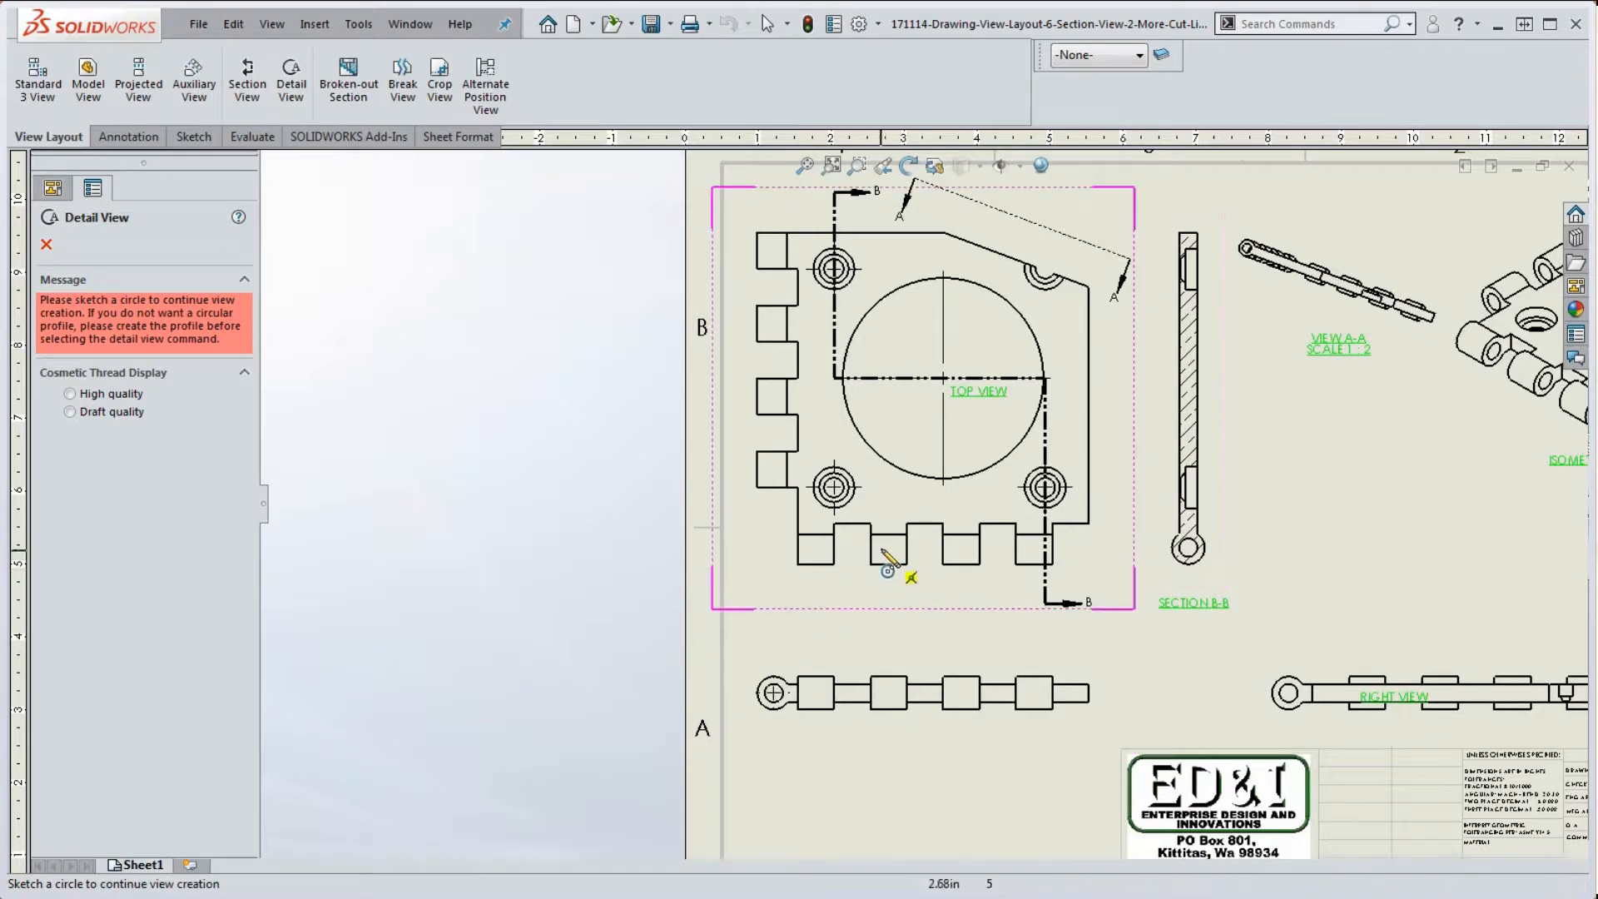
scroll(889, 554, down, 3)
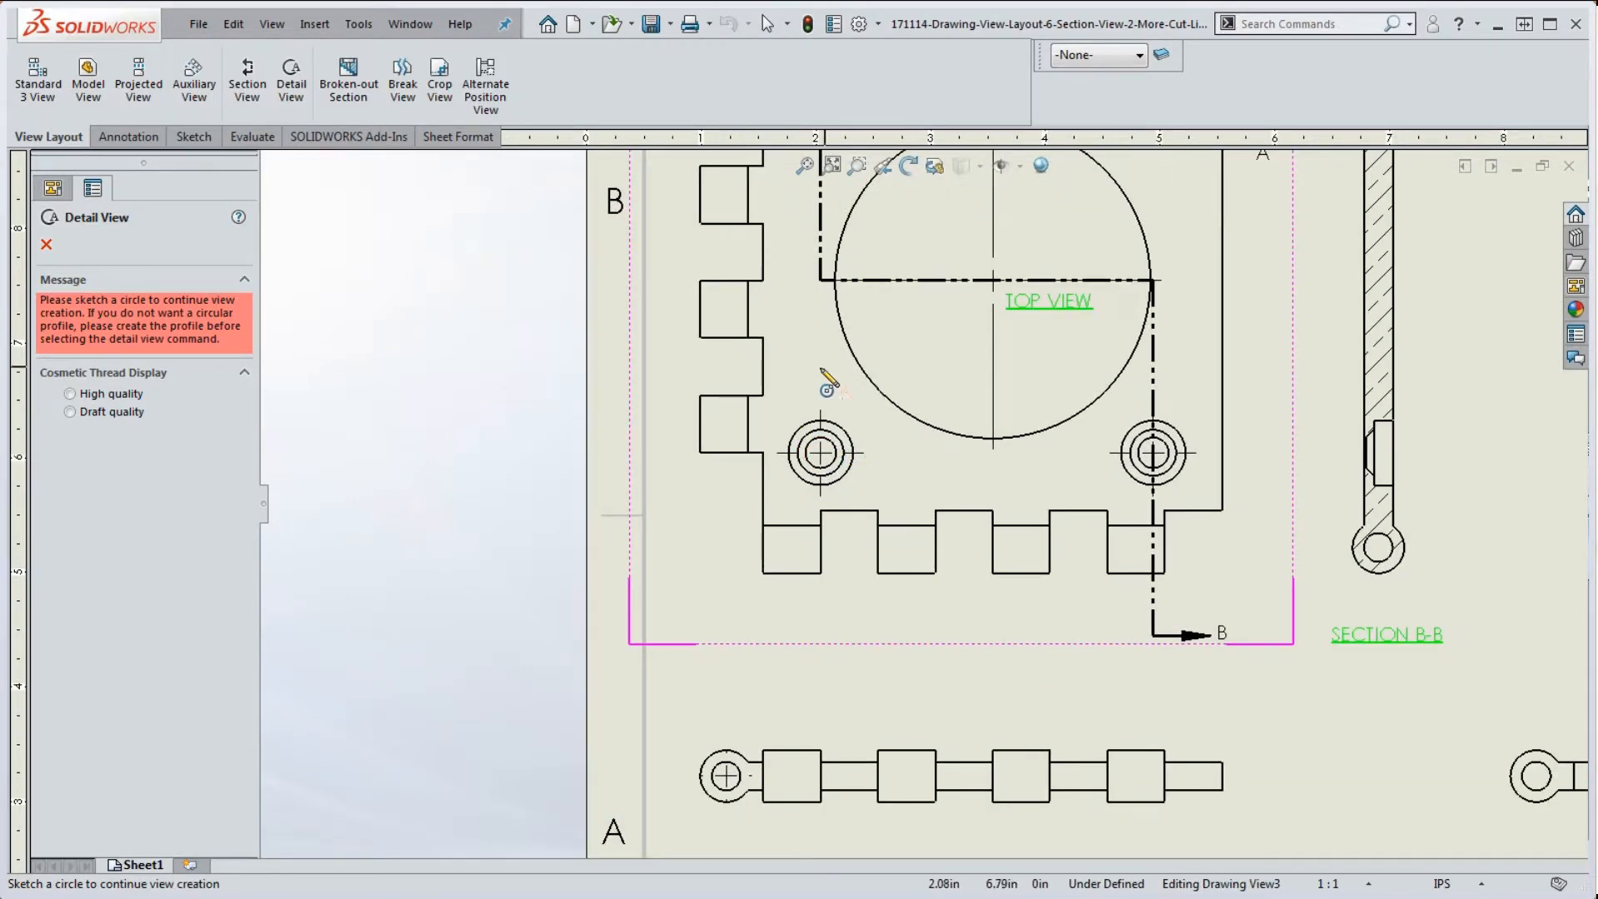
click(821, 453)
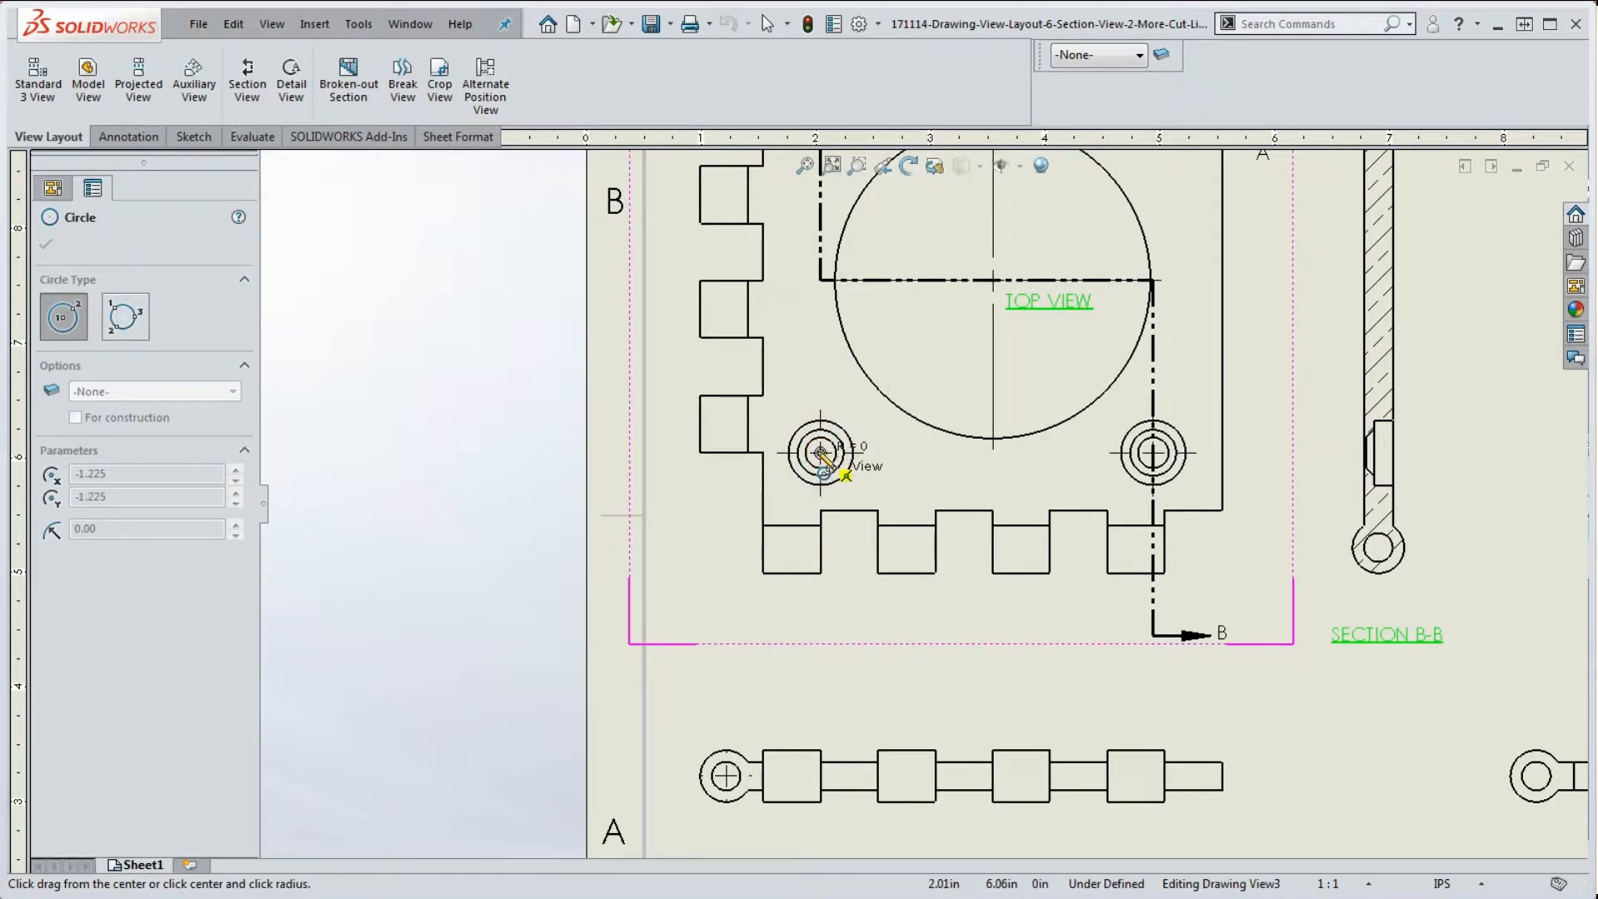
click(872, 406)
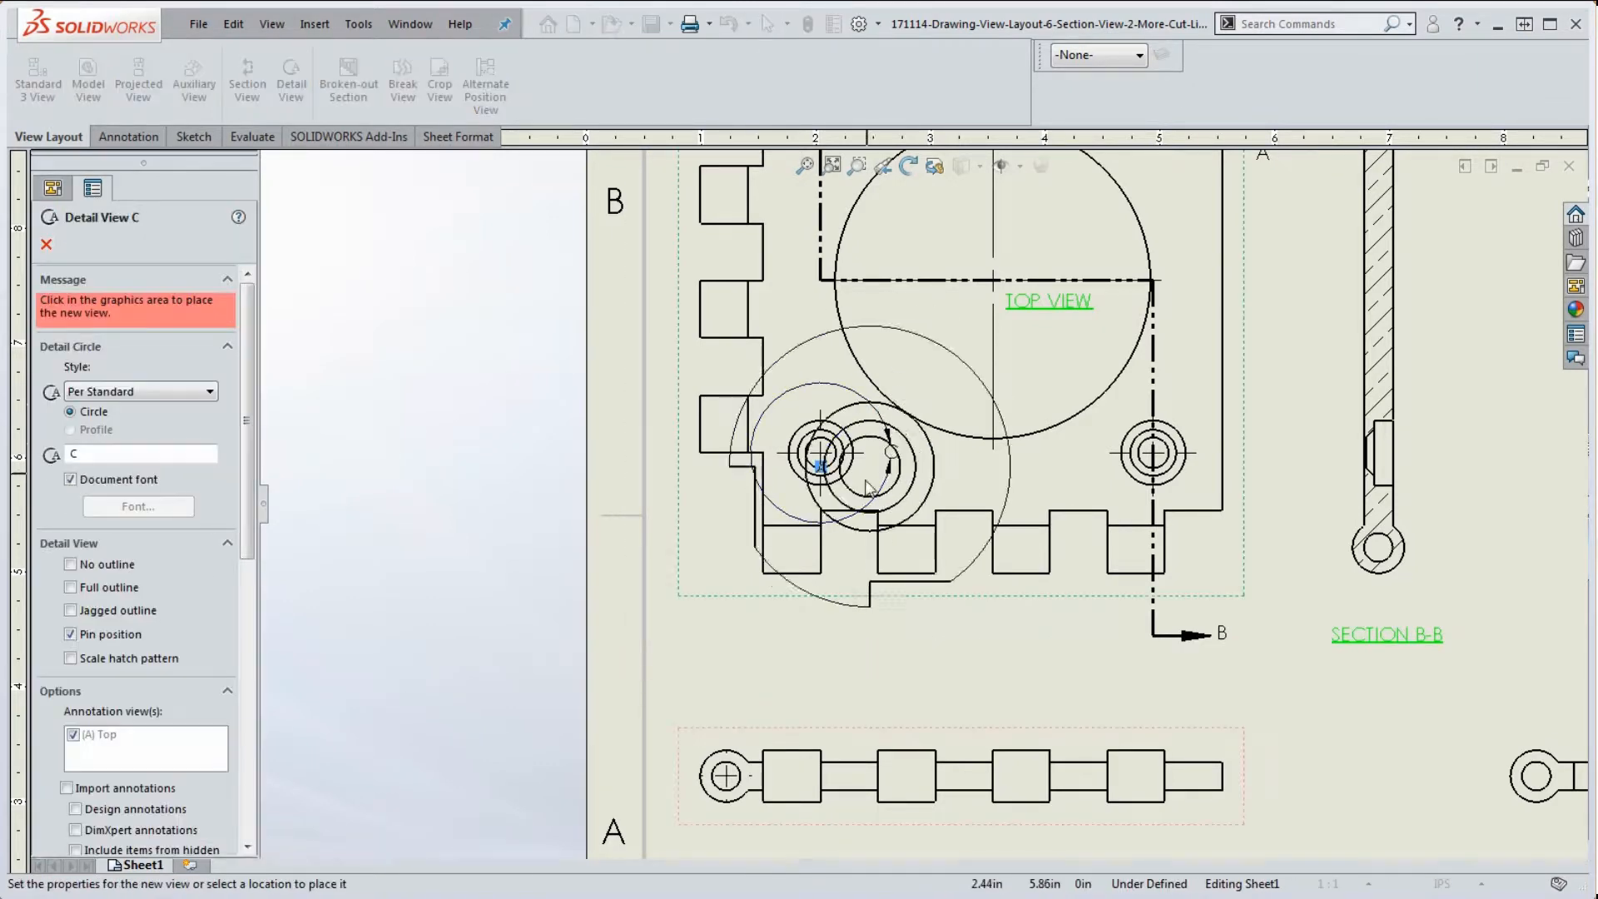
Place the detail view in the open area between section B-B and the isometric view, above the right view
scroll(872, 493, up, 3)
scroll(1286, 479, down, 1)
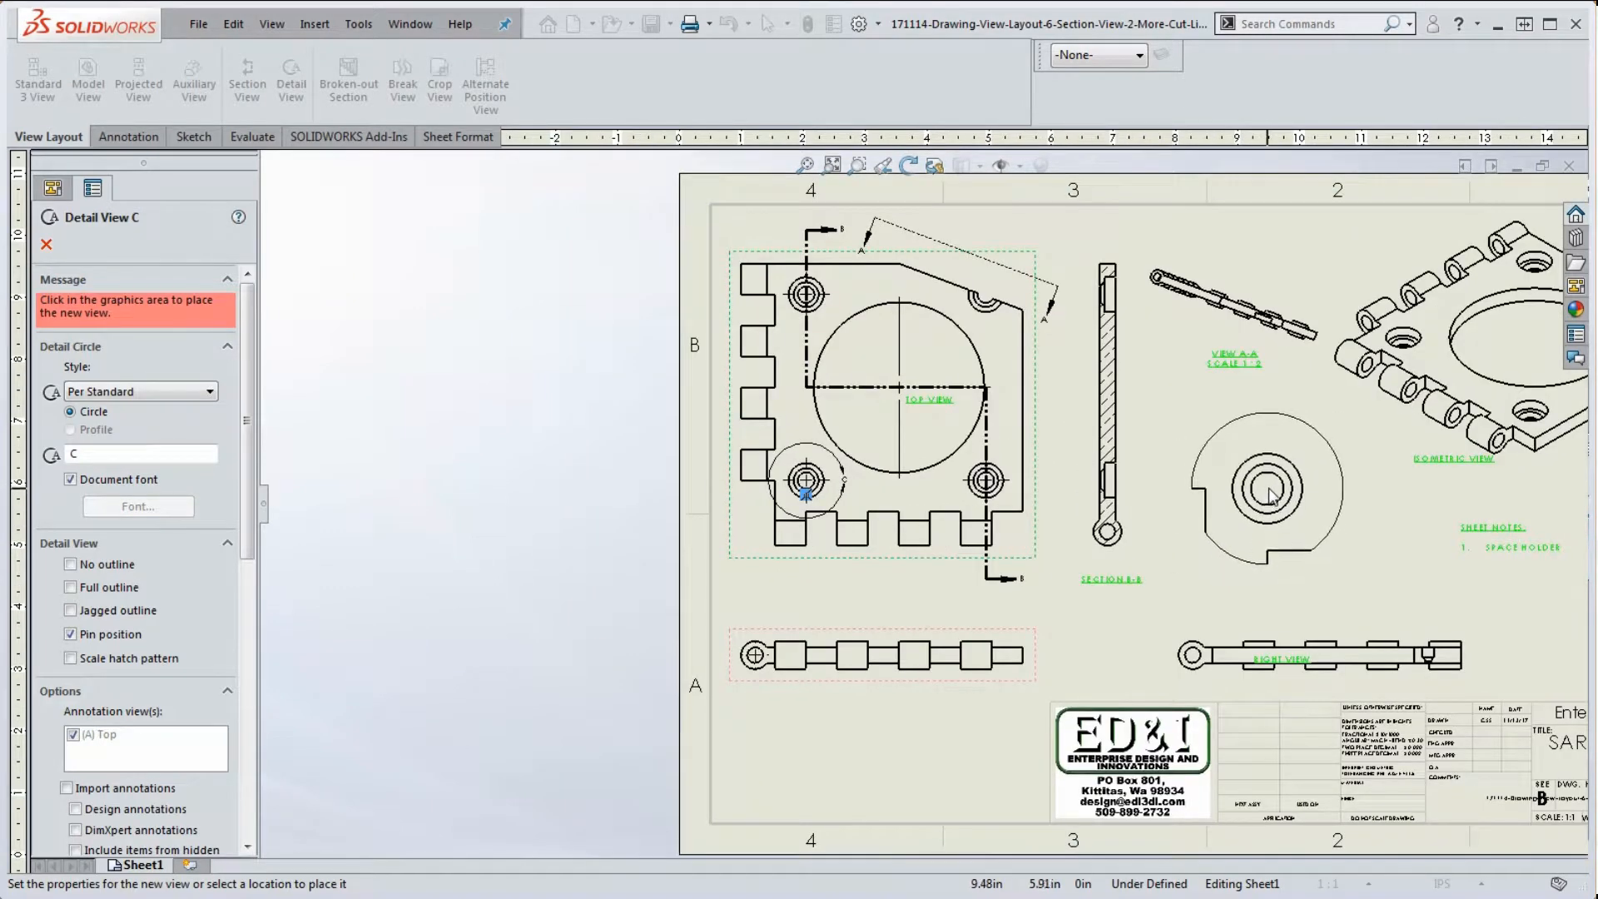
click(1275, 477)
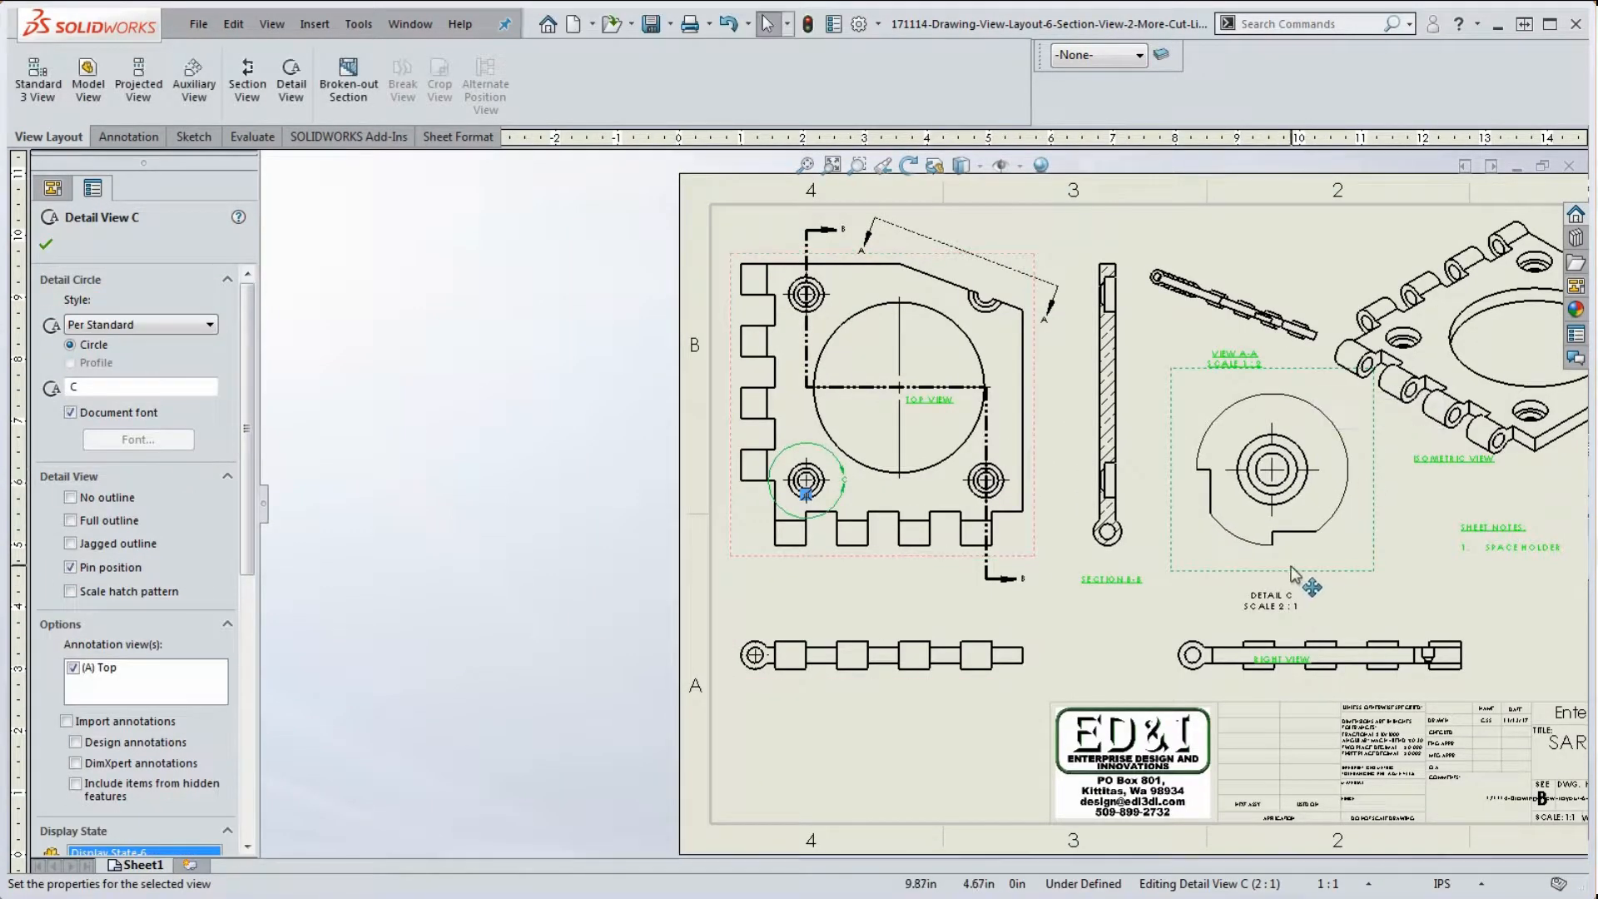
Reposition the DETAIL C label and its scale text closer beneath the detail view
scroll(1232, 591, down, 3)
drag(1152, 614, 1162, 575)
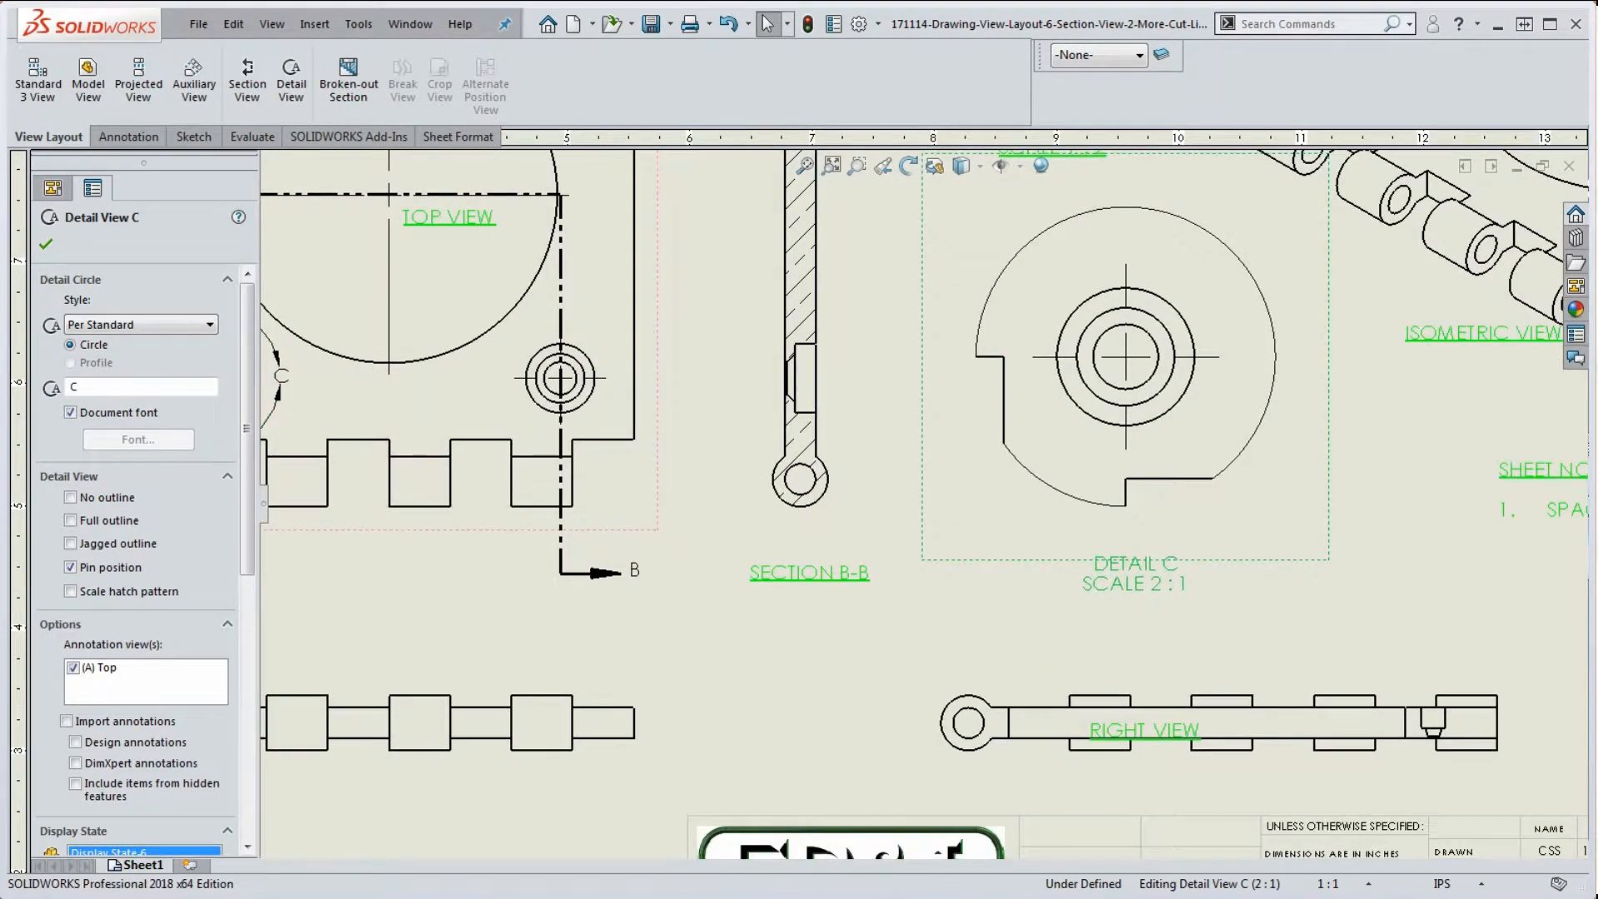
scroll(1179, 595, up, 4)
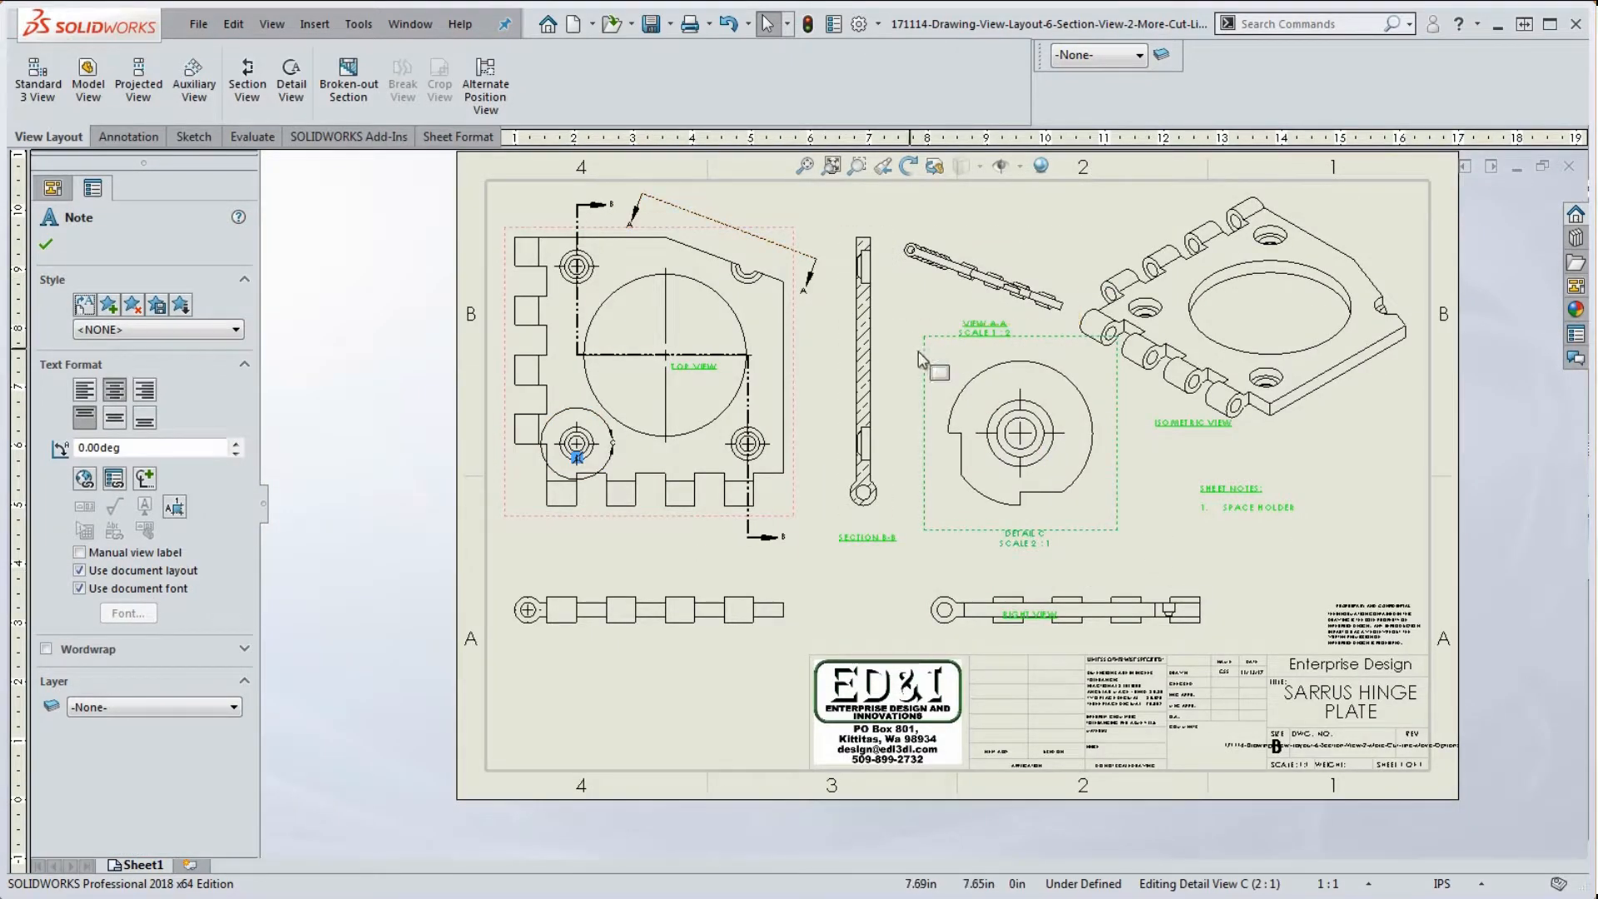
scroll(1037, 501, down, 3)
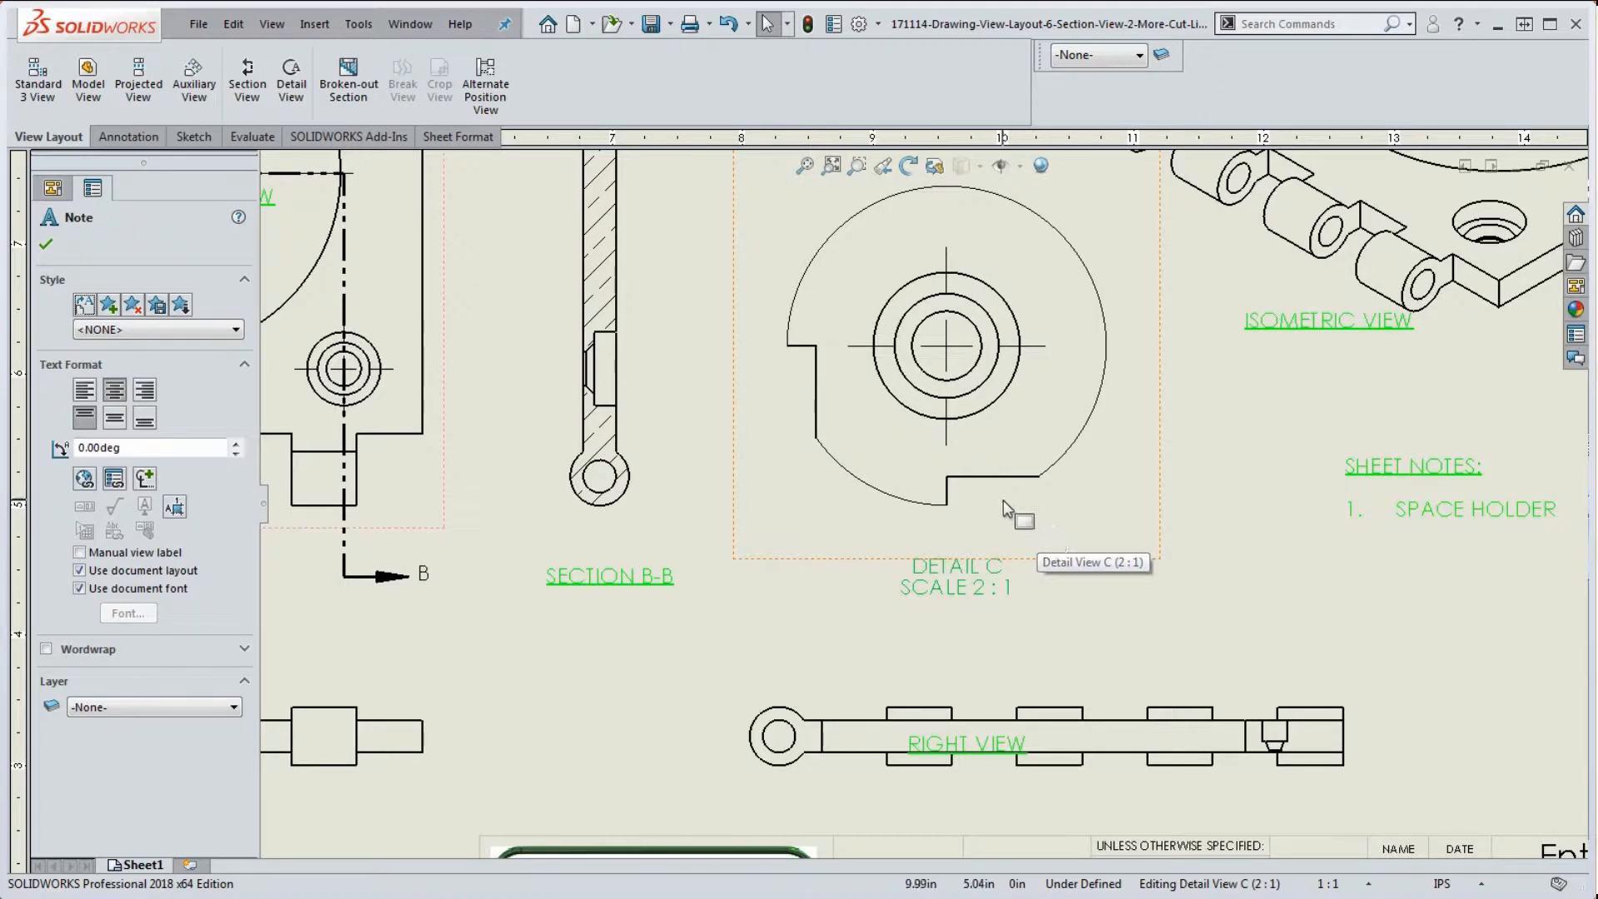
click(1083, 598)
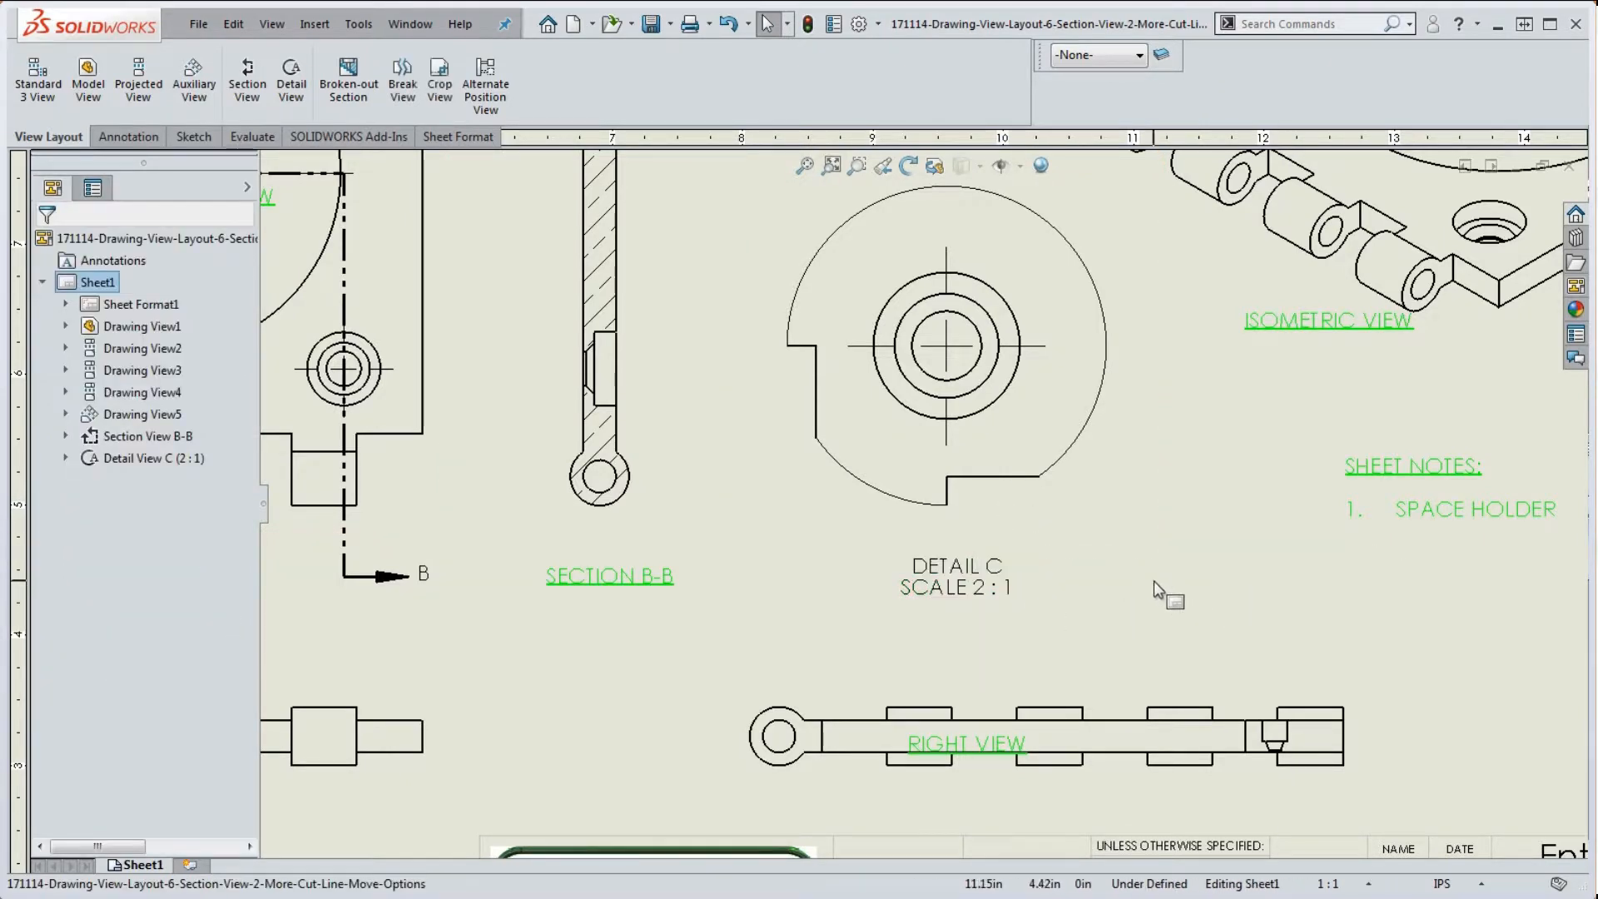
drag(937, 586, 929, 566)
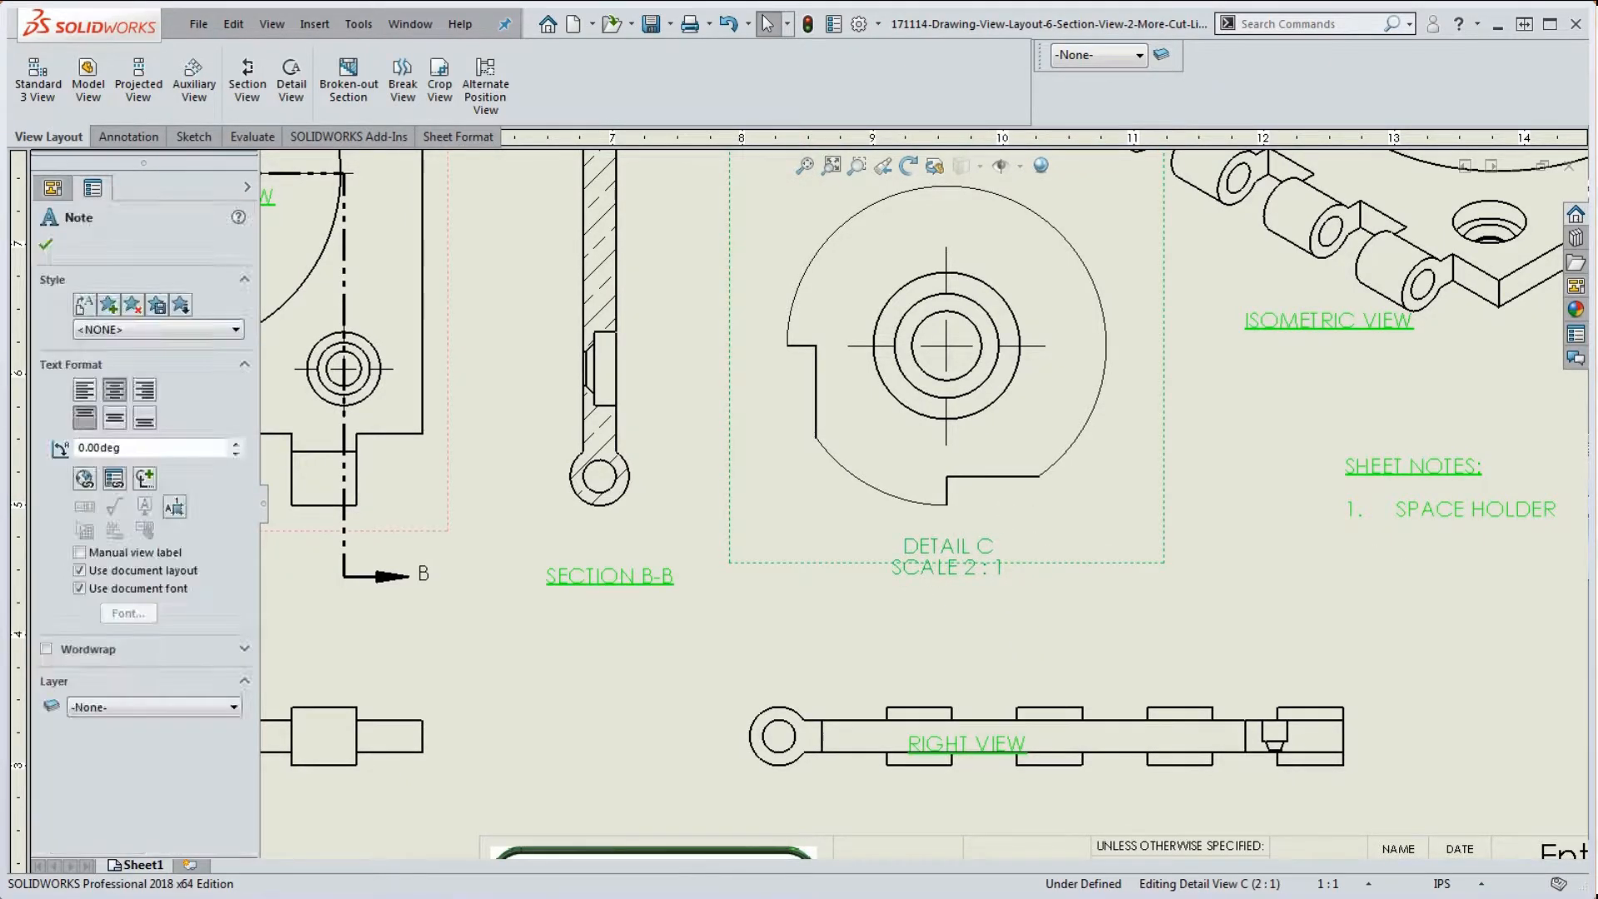
click(1057, 605)
scroll(1058, 605, up, 1)
scroll(954, 576, down, 3)
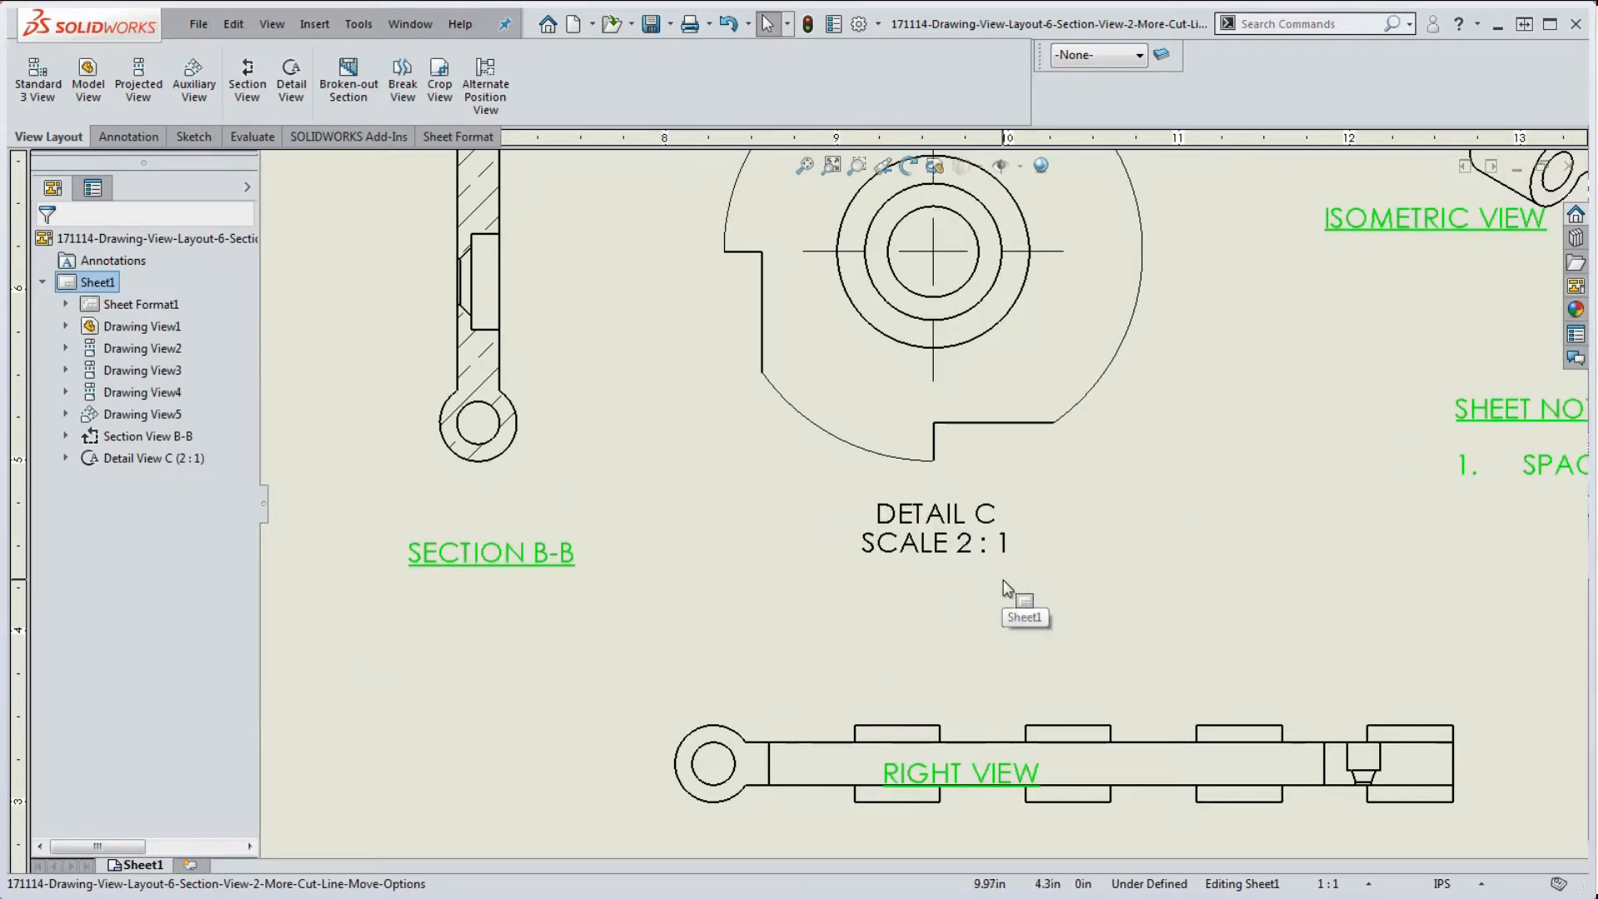
scroll(1035, 609, up, 2)
key(f)
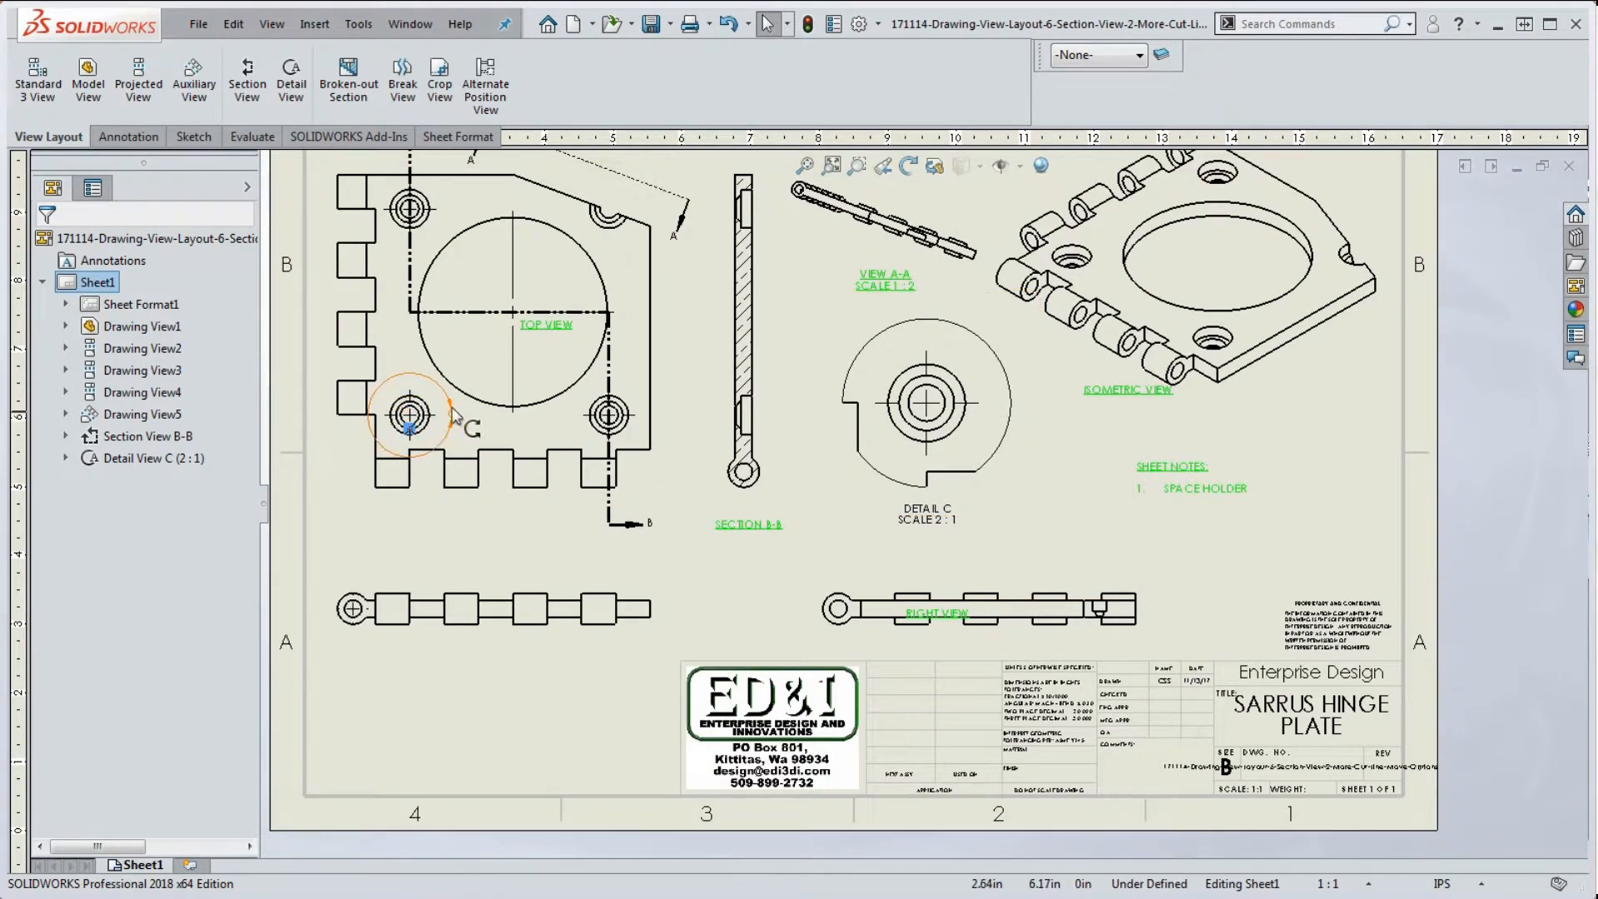
Assign the top view's detail circle C to the Dimensions layer
scroll(449, 449, down, 3)
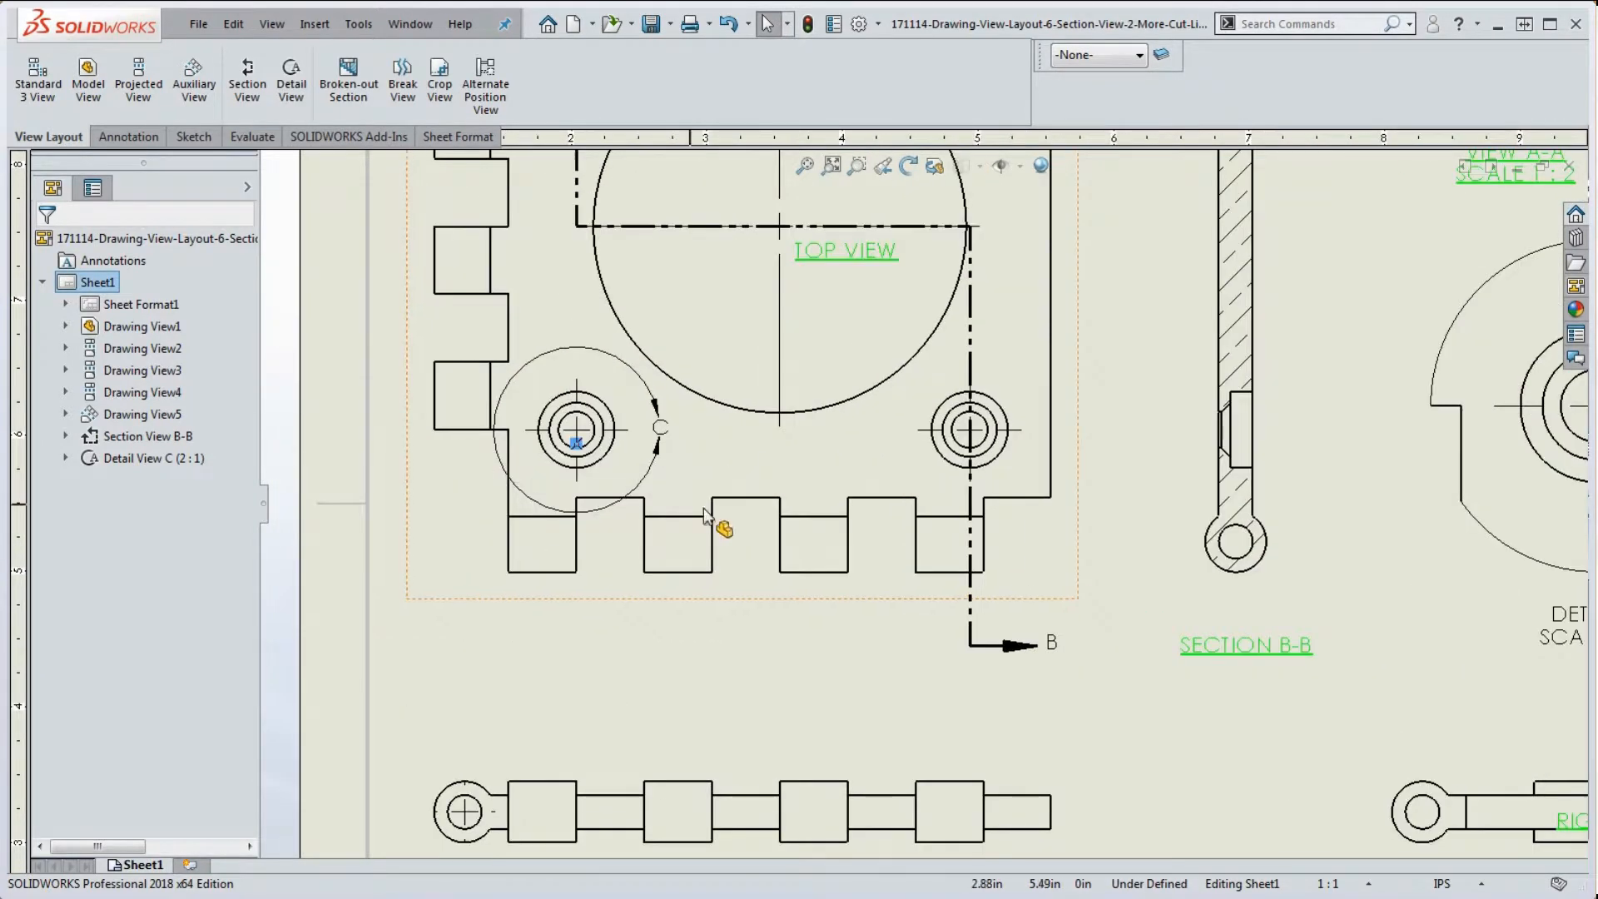
click(652, 479)
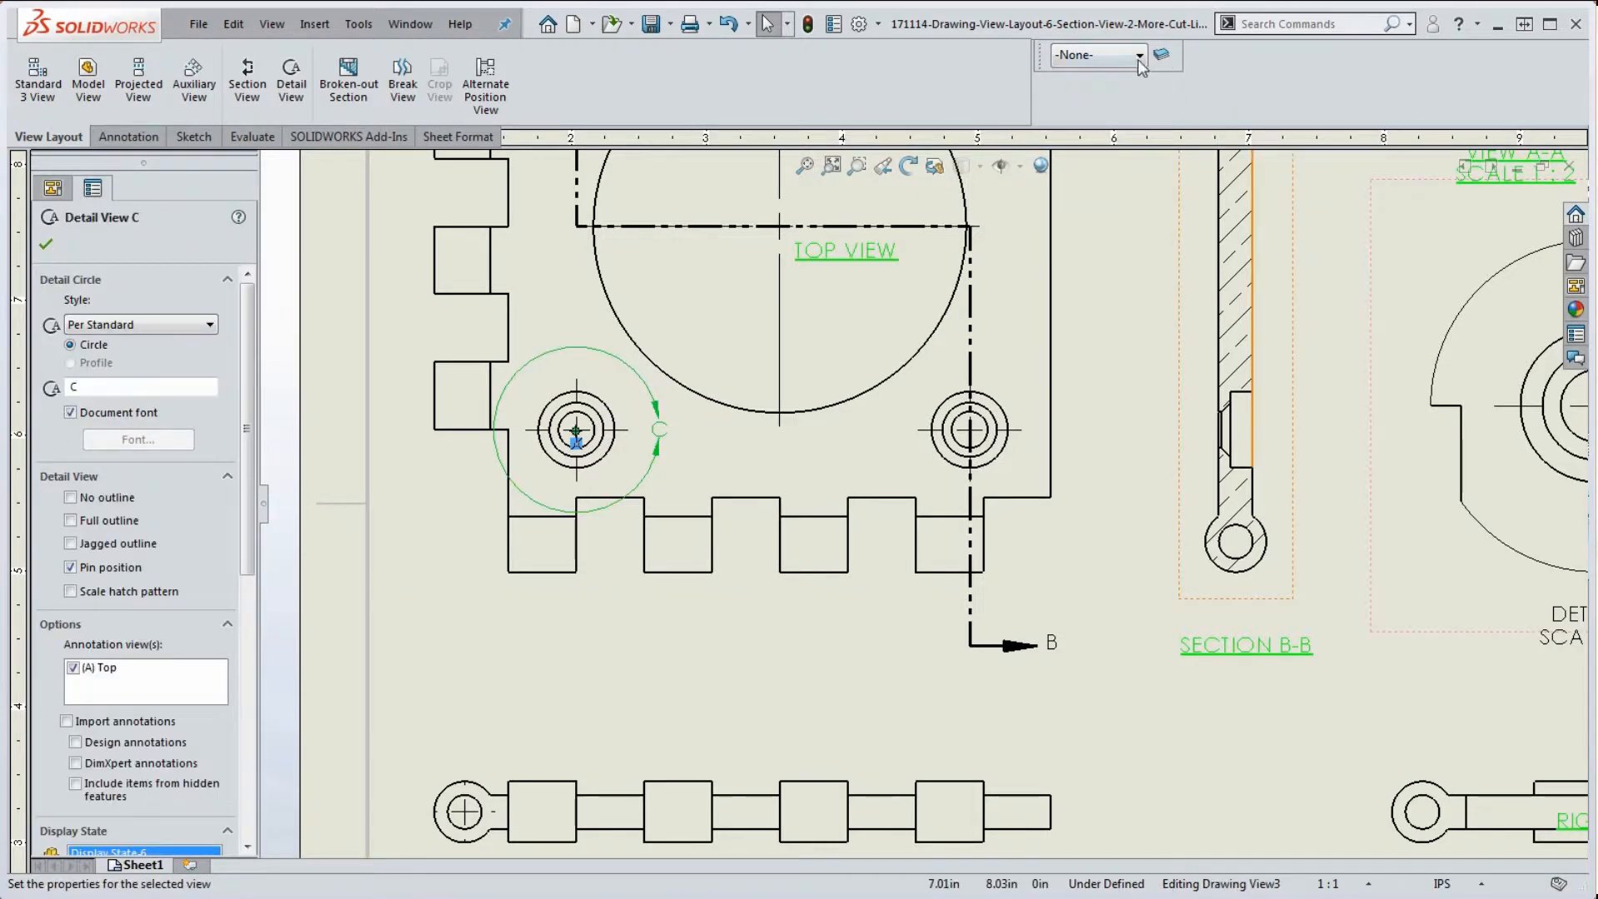
click(1090, 137)
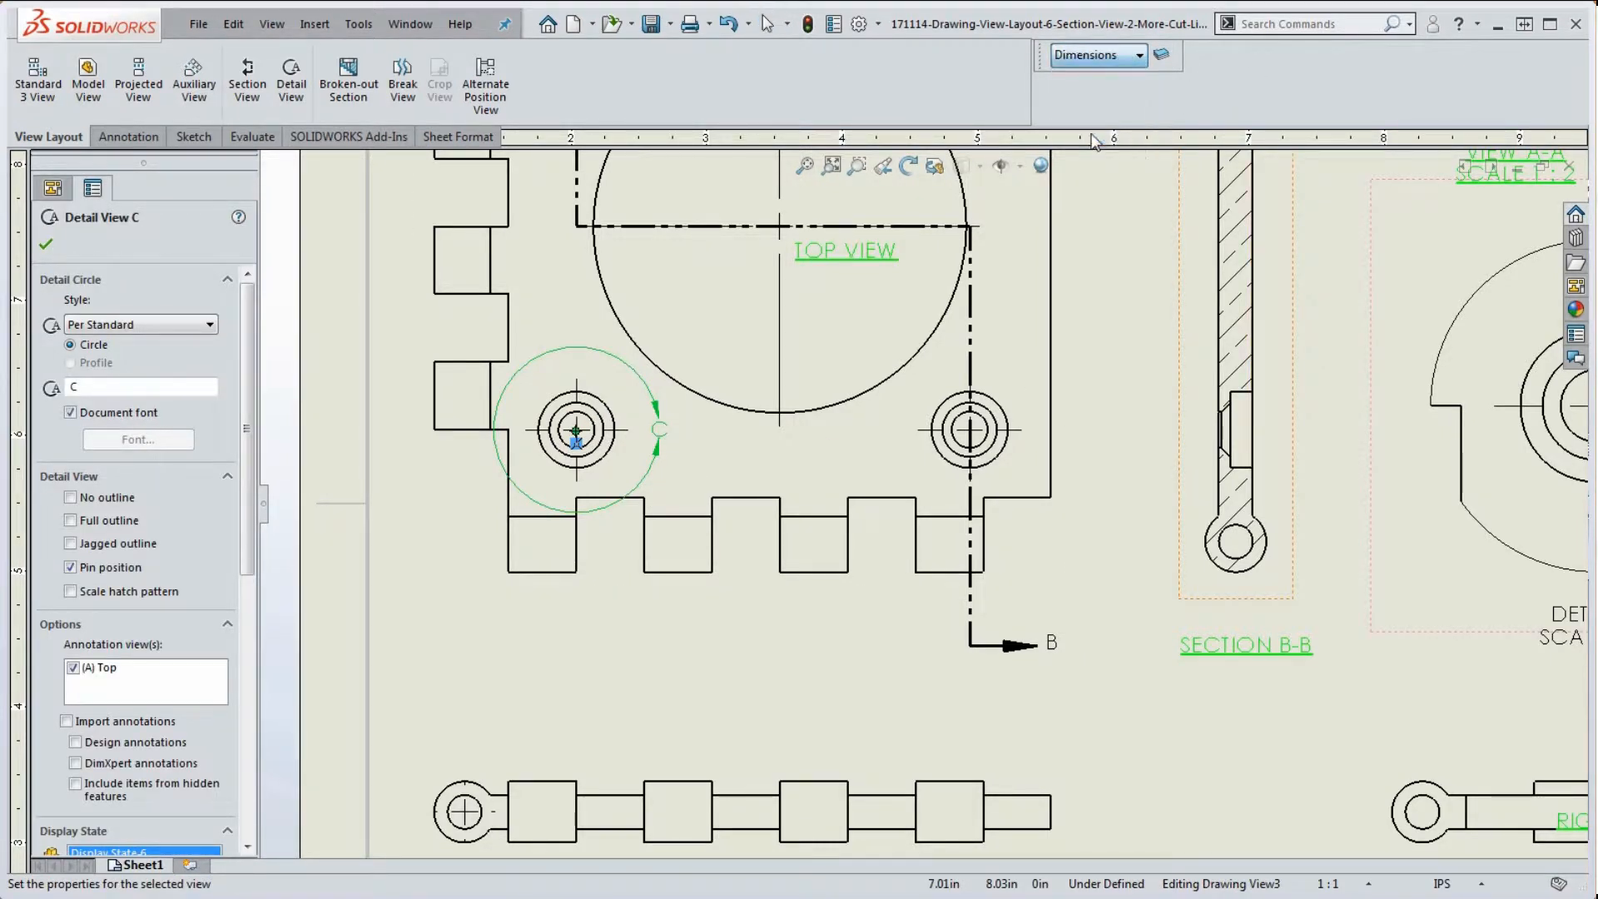
click(1074, 699)
scroll(1073, 699, up, 3)
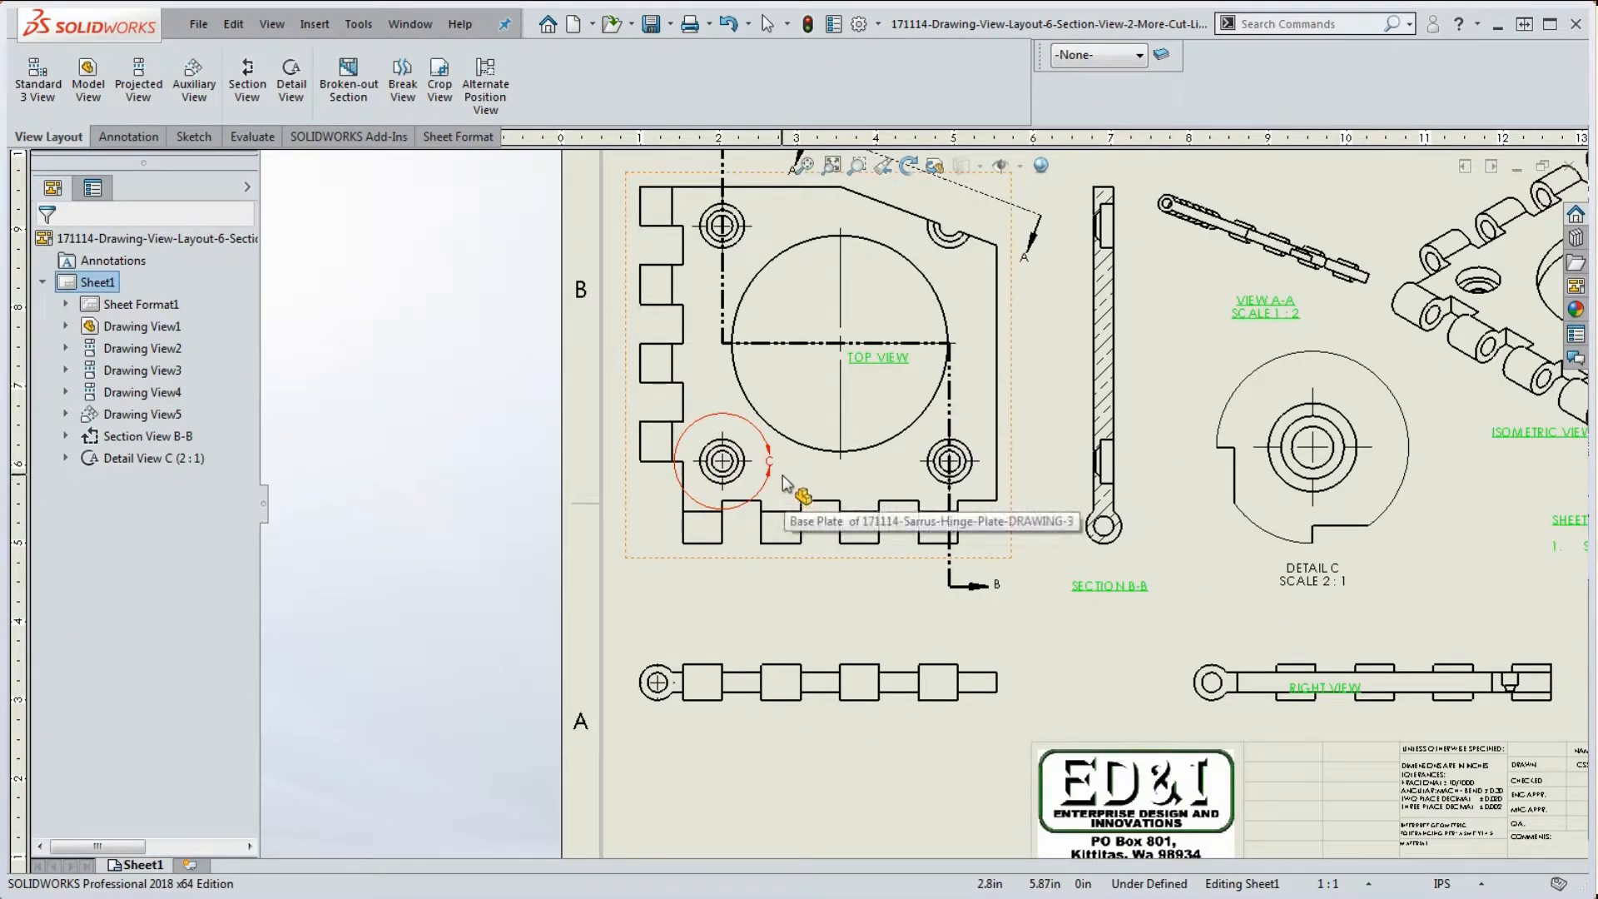
scroll(825, 488, up, 2)
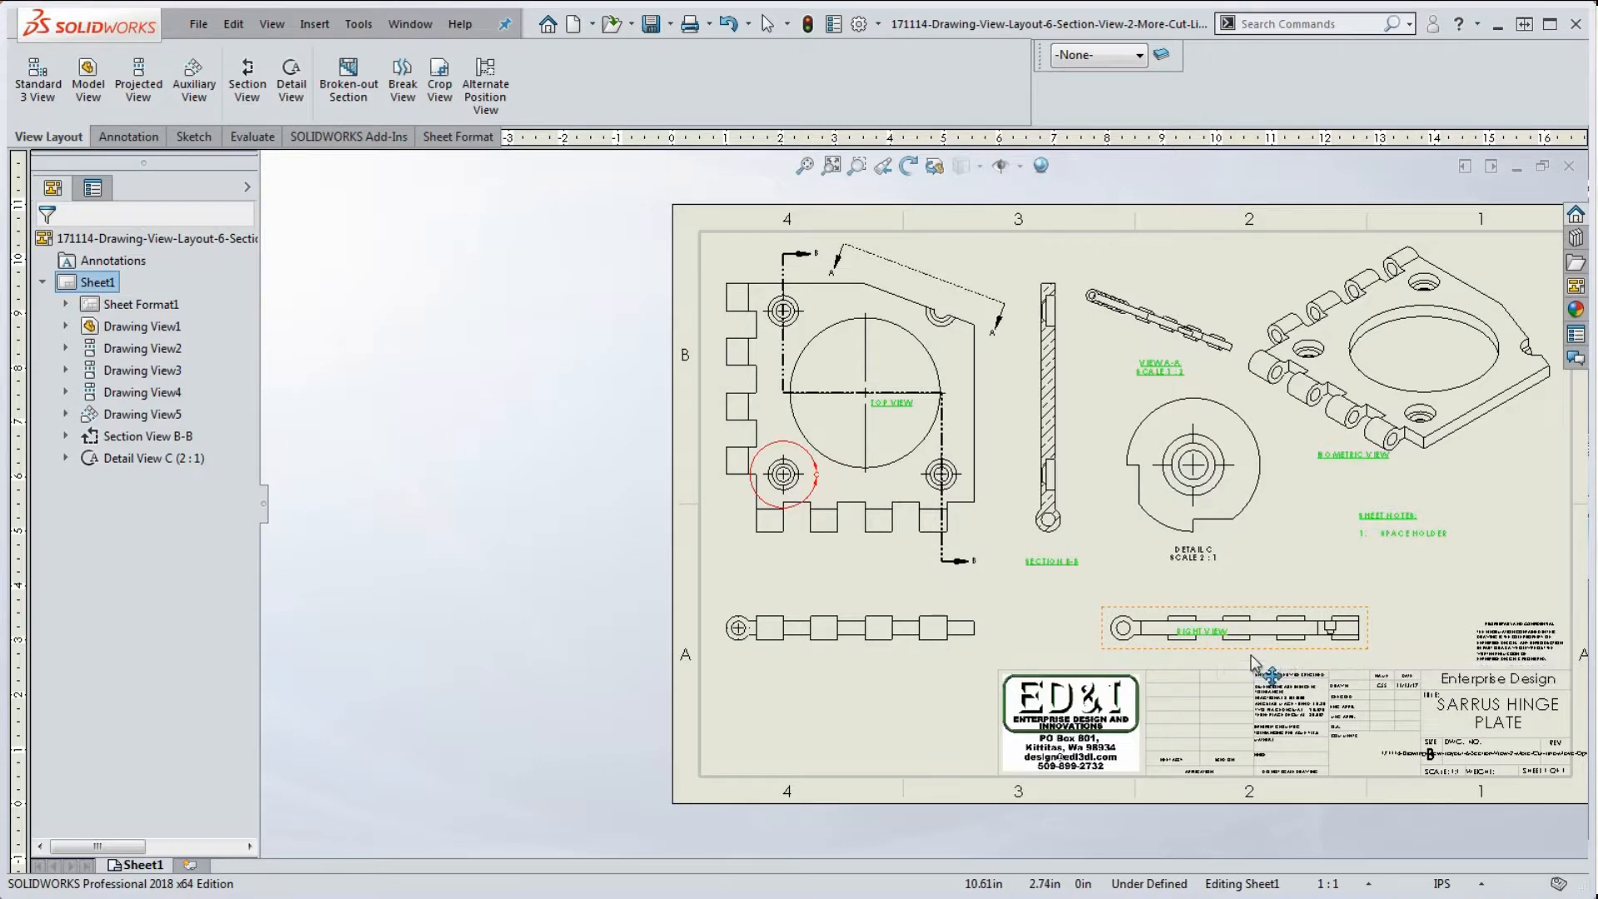
Underline the DETAIL C label and its scale text, and assign the note to the Sheet Notes layer
scroll(1315, 578, down, 5)
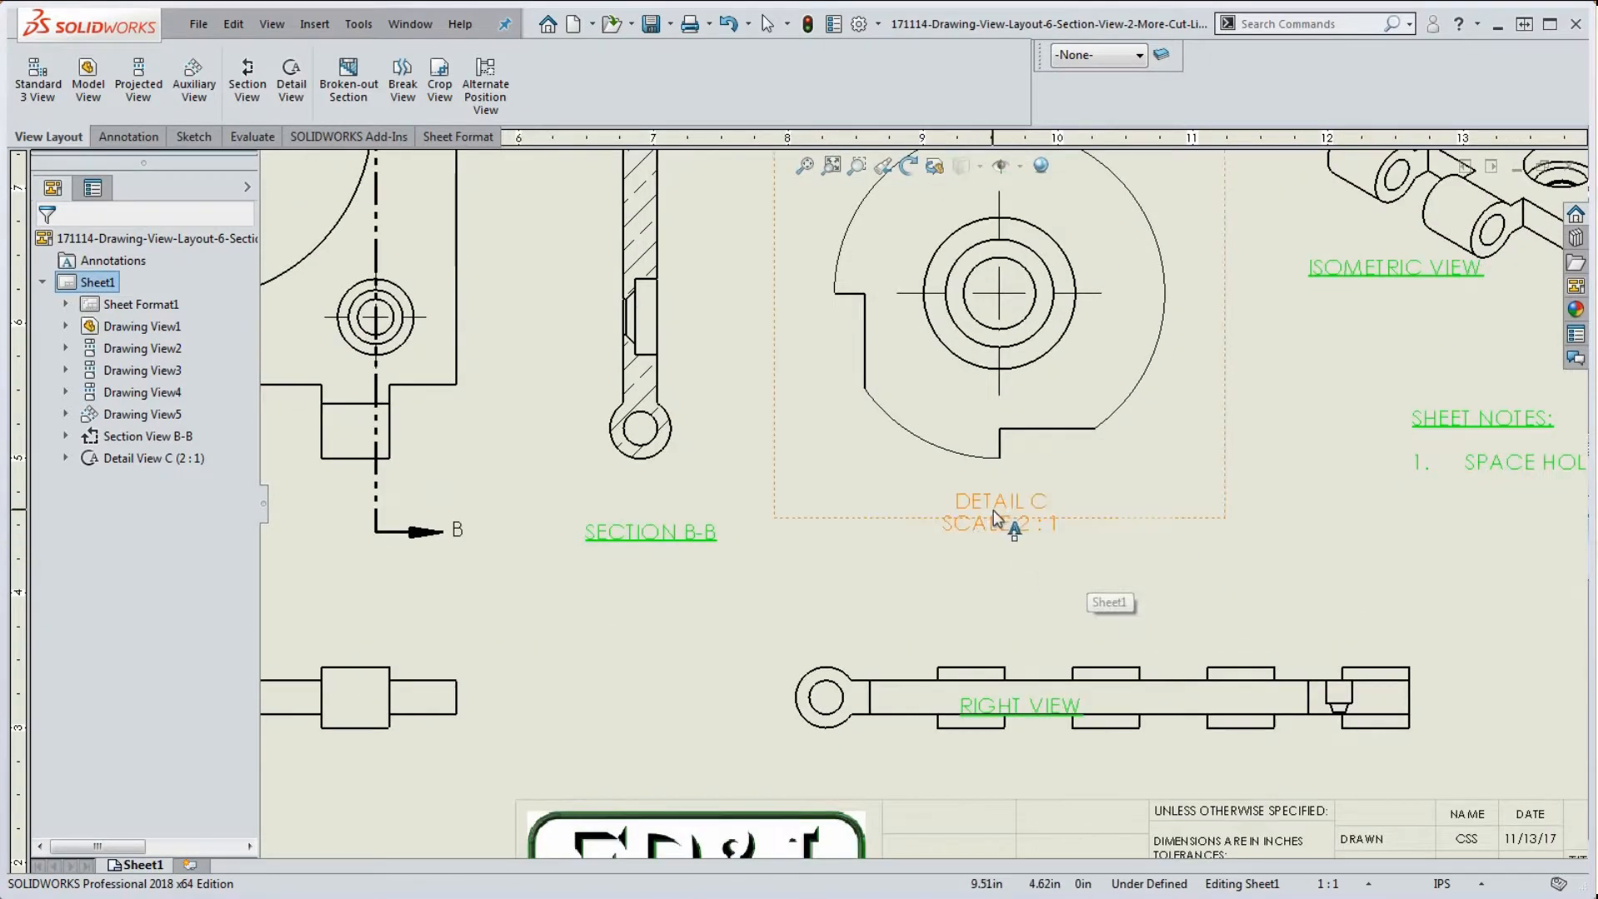
double_click(987, 498)
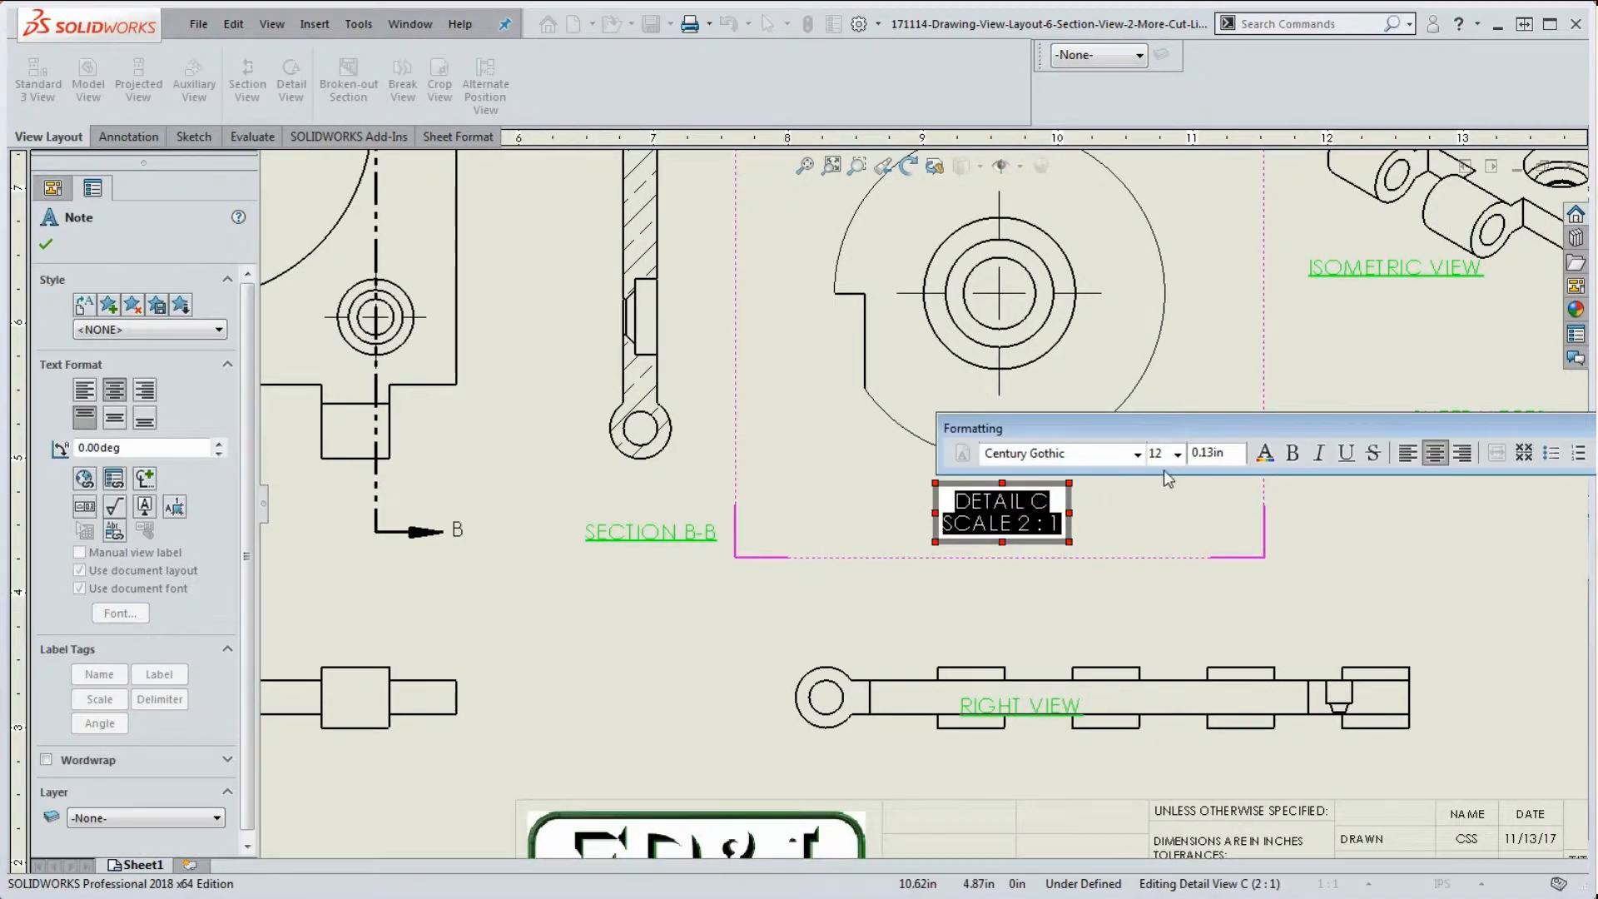
click(1346, 454)
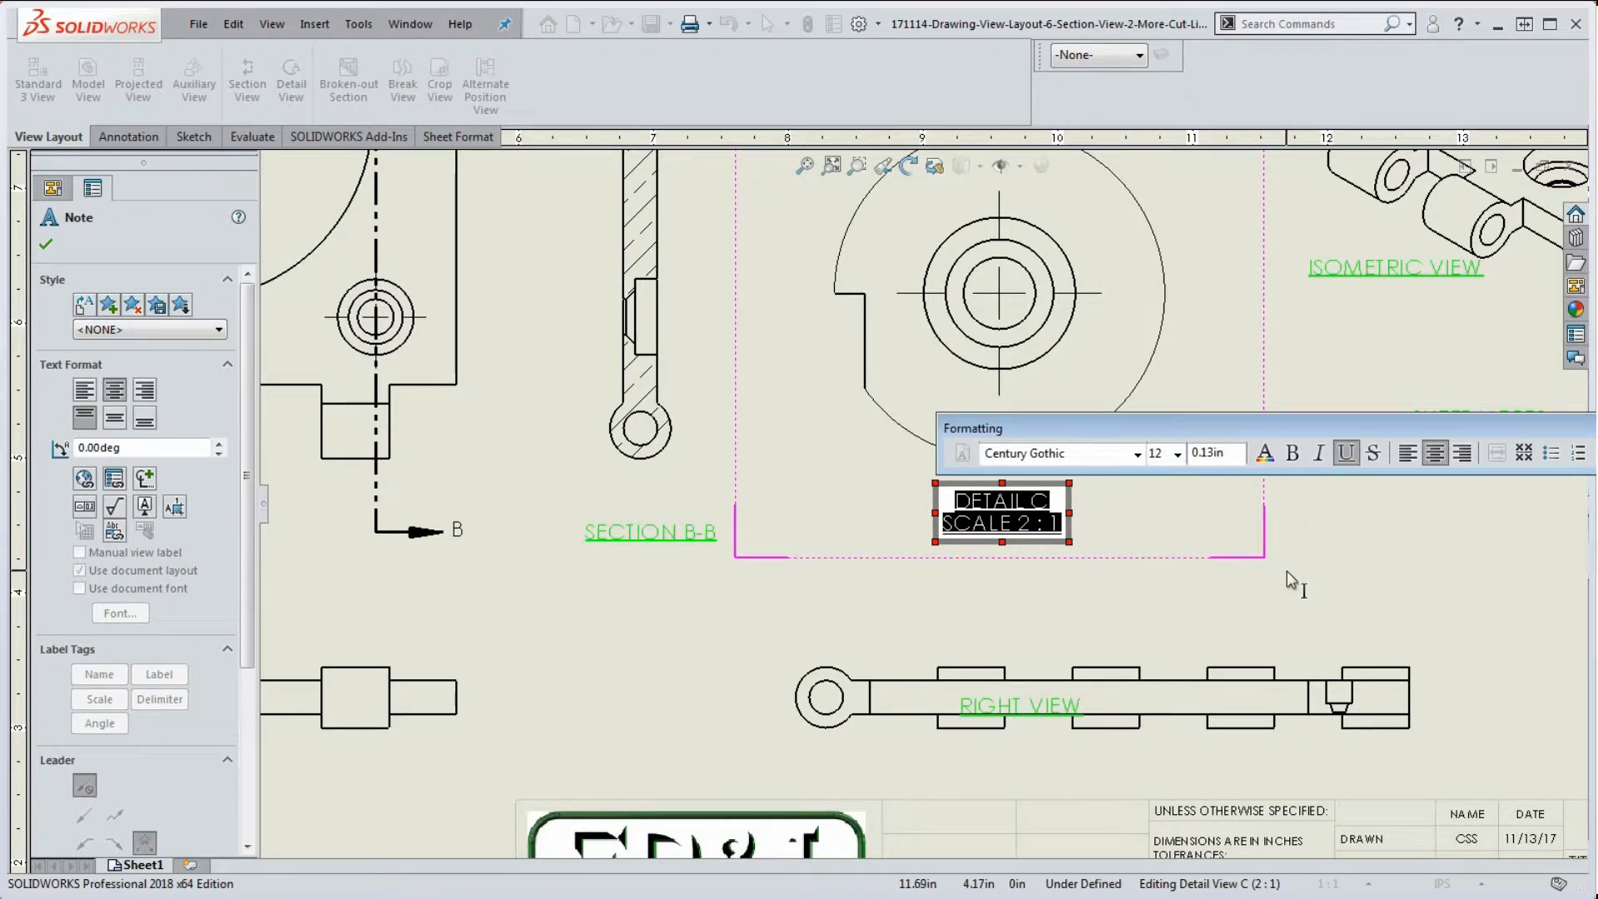
scroll(250, 596, down, 3)
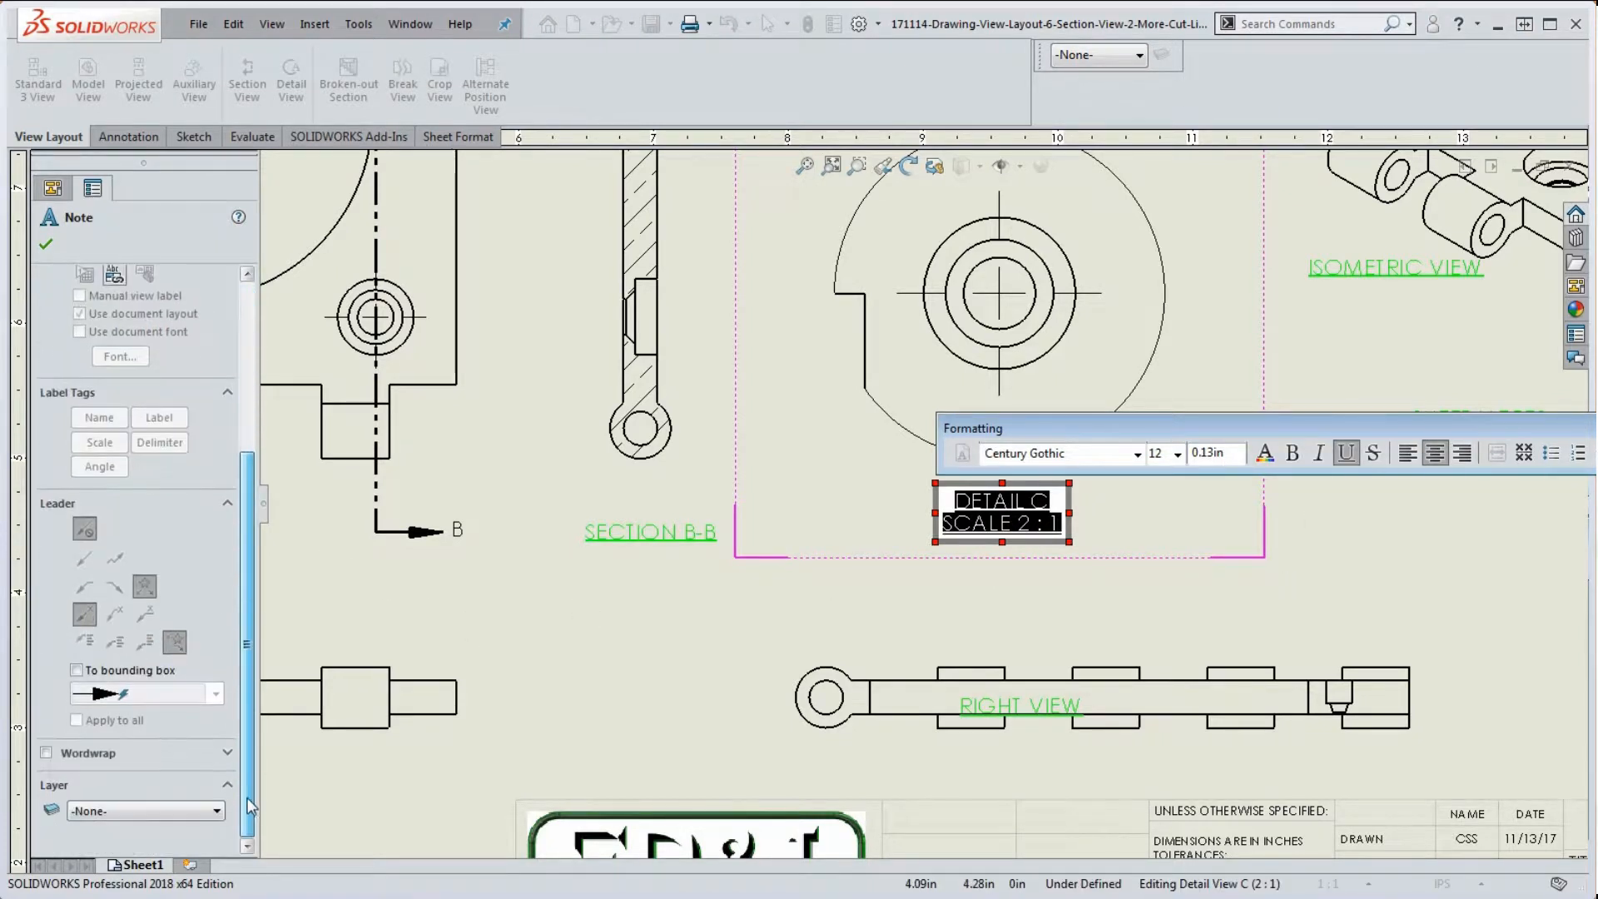
click(113, 809)
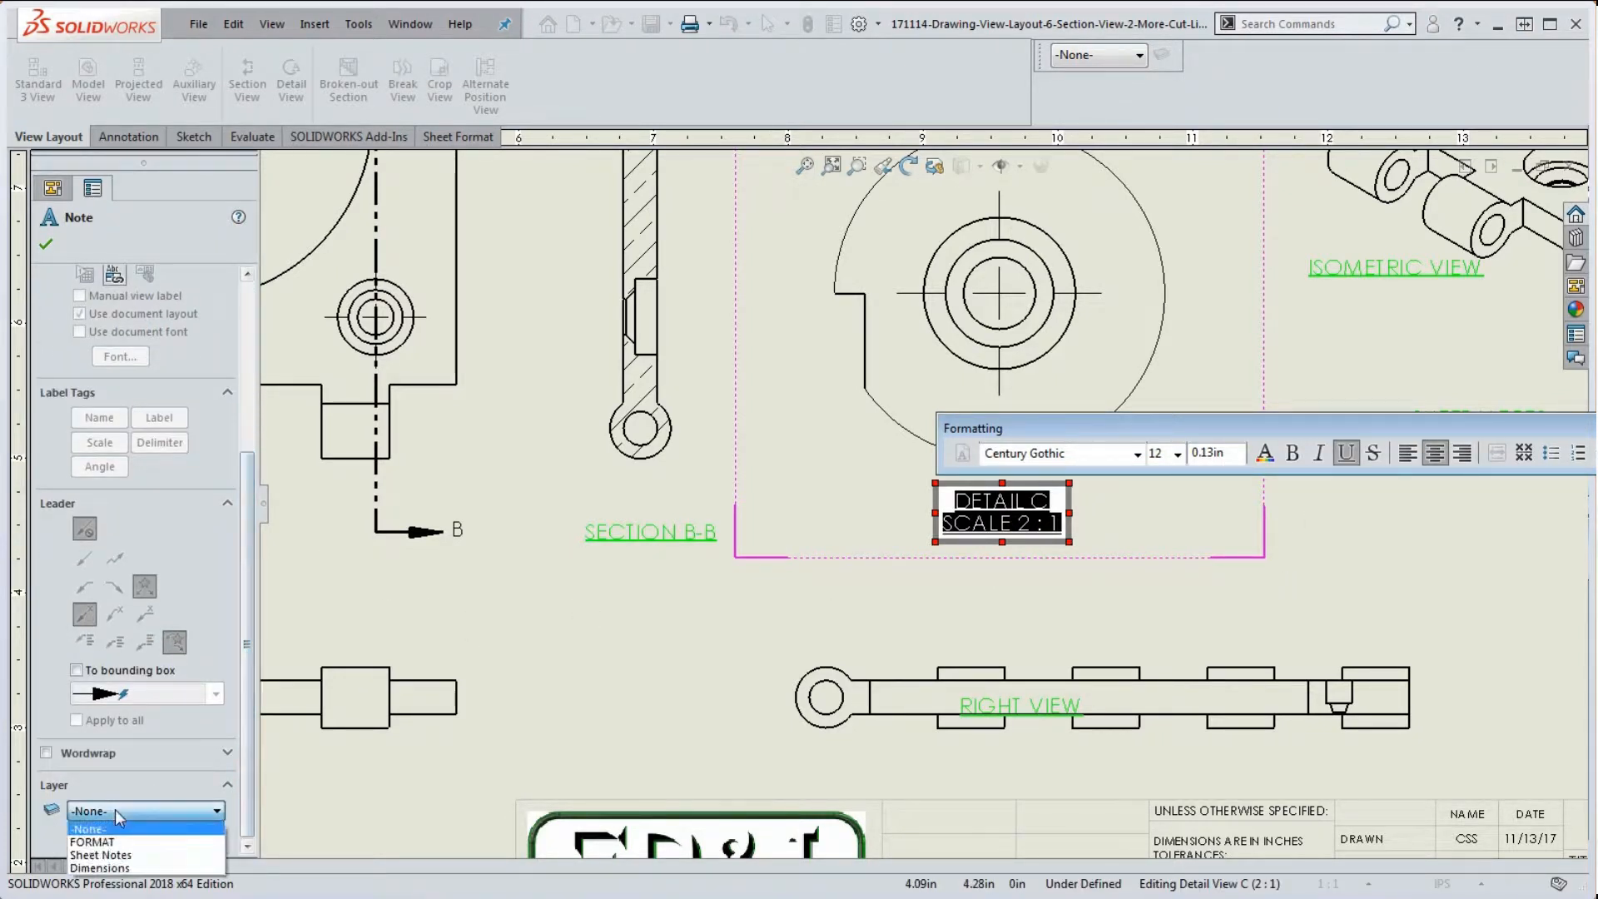
click(115, 855)
click(1029, 603)
scroll(1119, 572, up, 6)
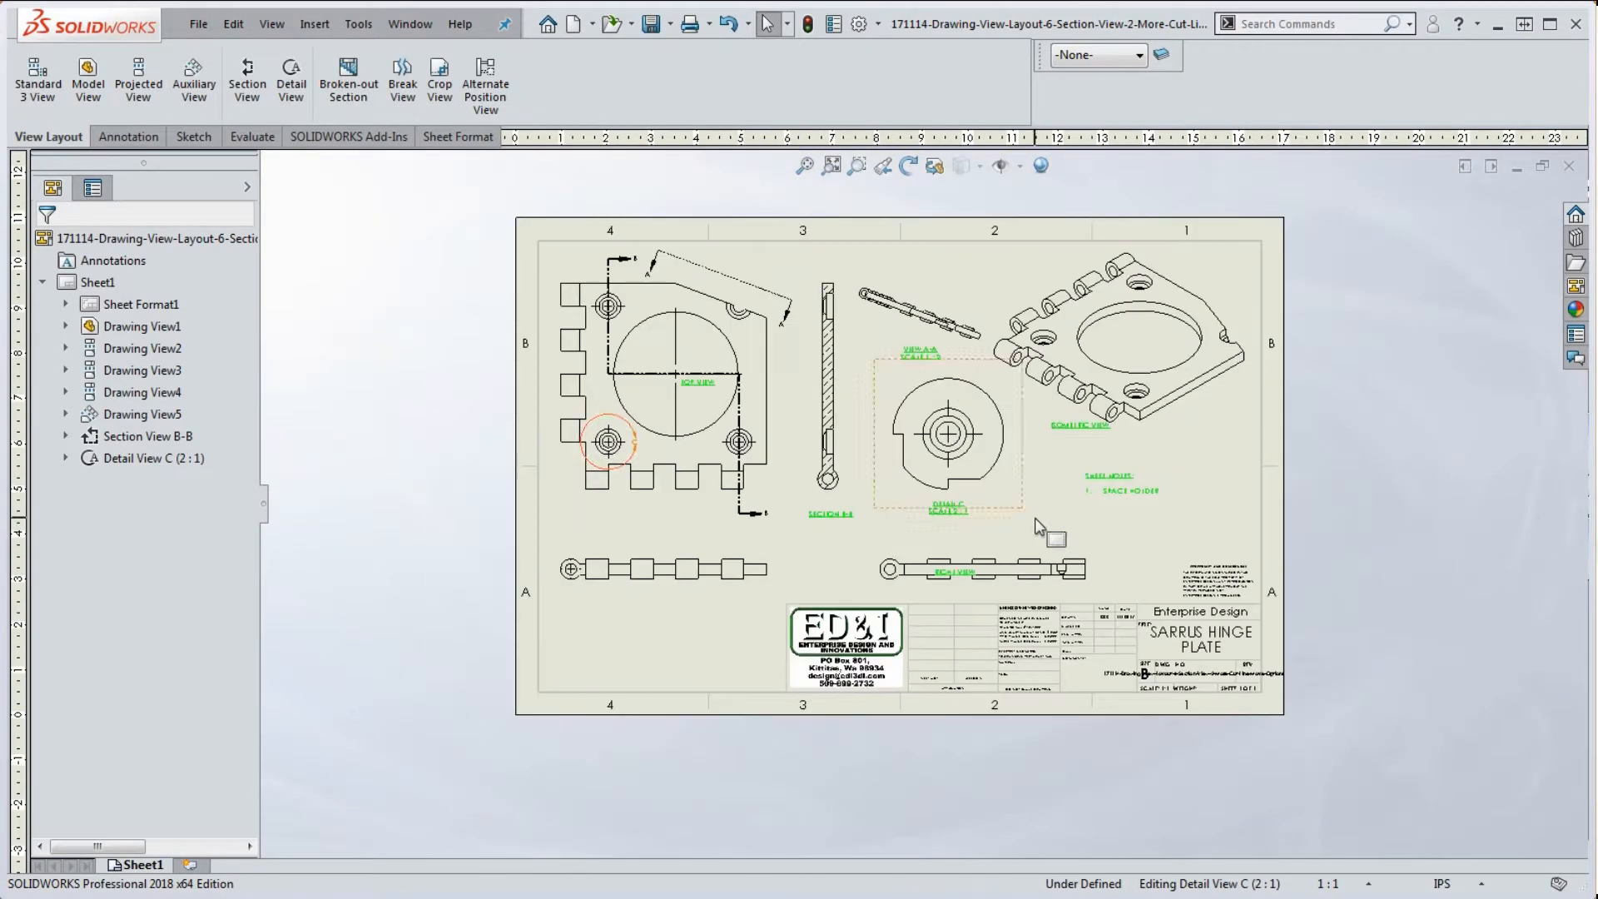
Open the sketch of detail circle C in the top view for editing
scroll(593, 496, down, 3)
scroll(671, 464, down, 2)
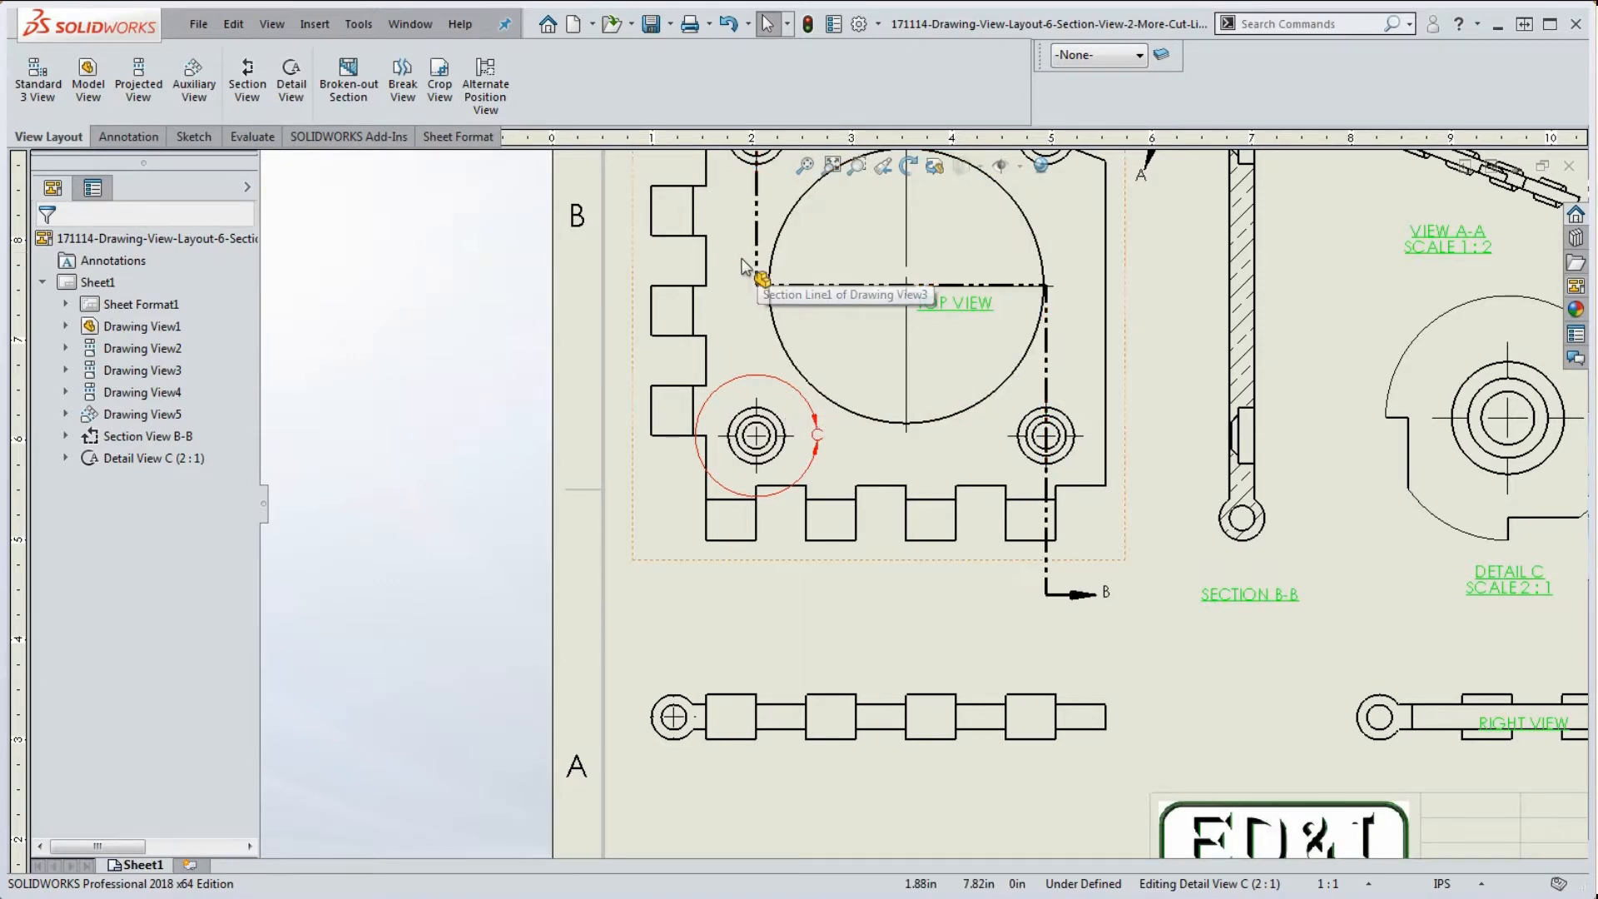
right_click(780, 388)
mouse_move(847, 474)
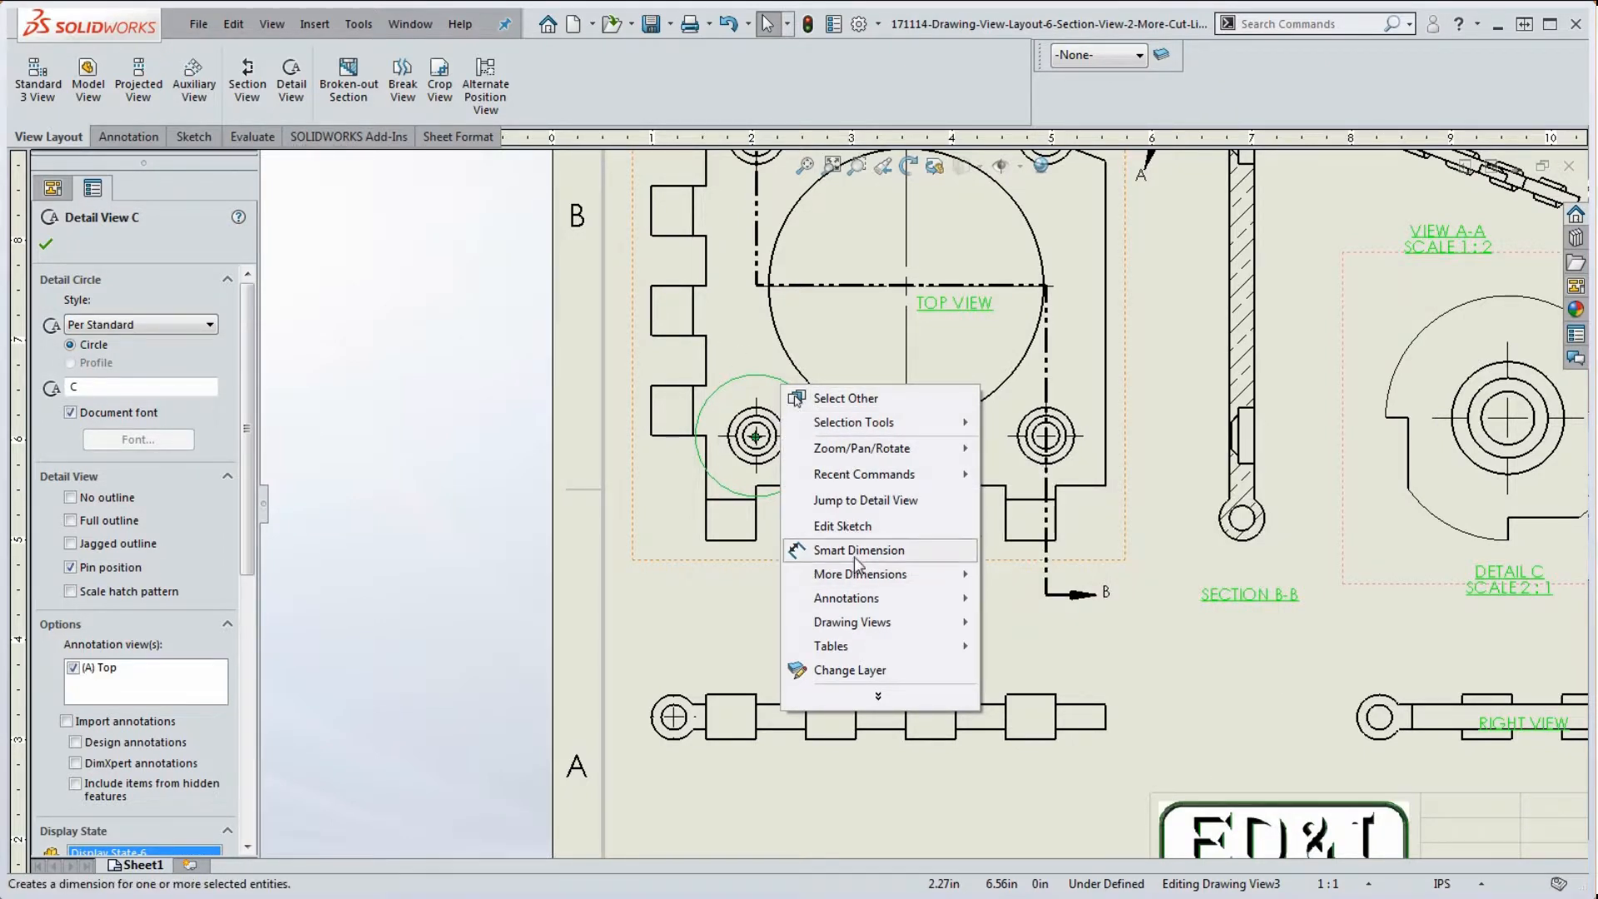
click(849, 525)
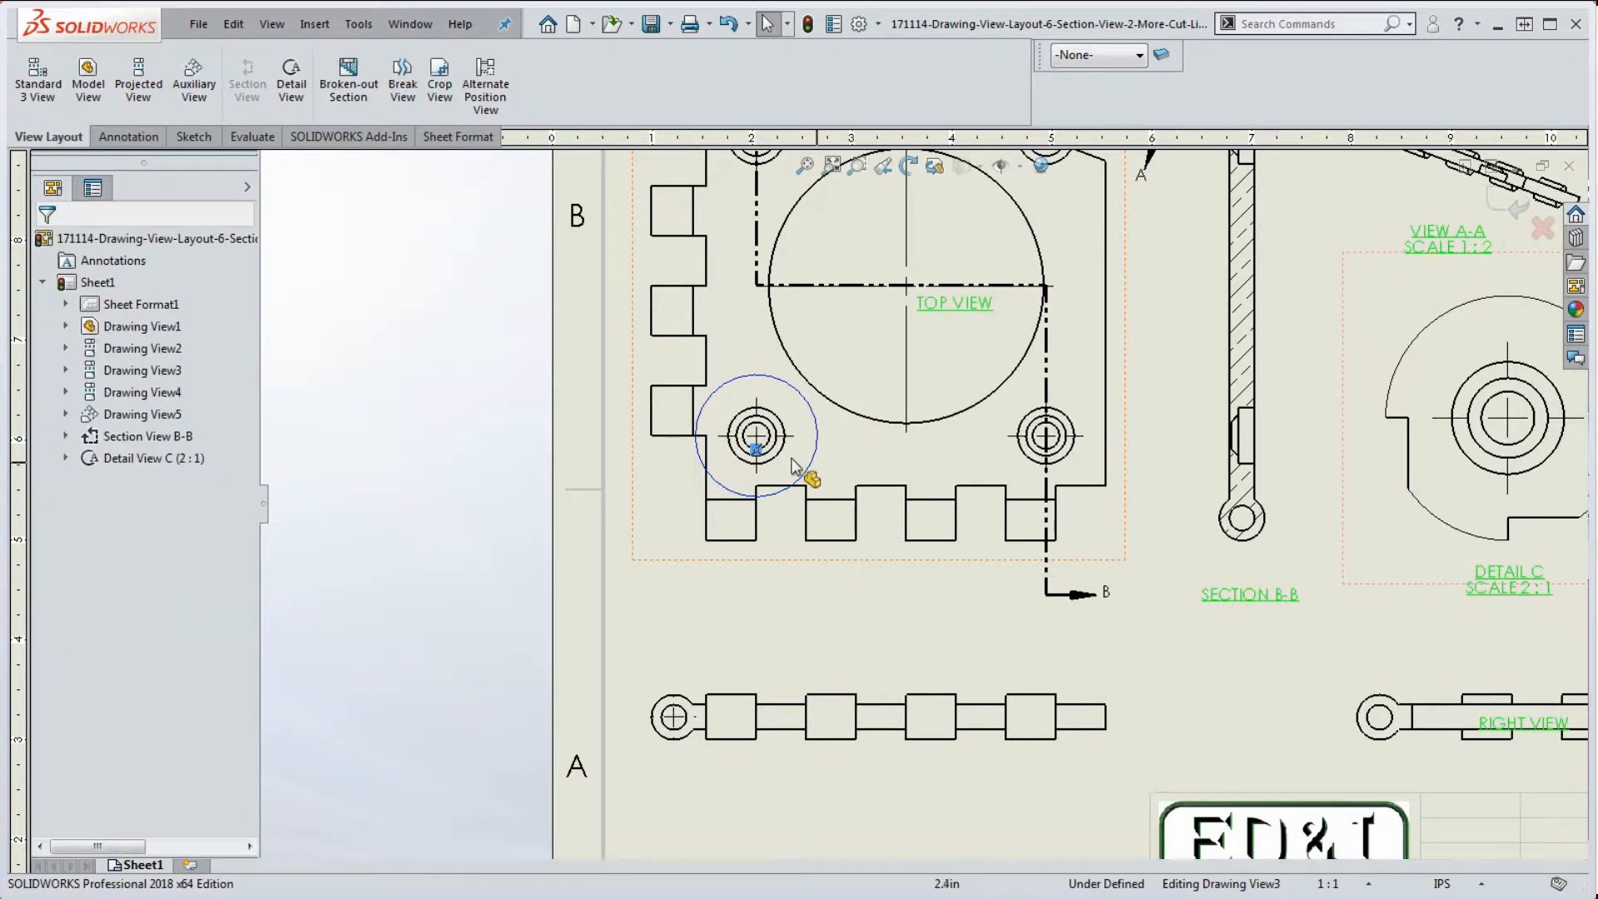
scroll(758, 445, down, 3)
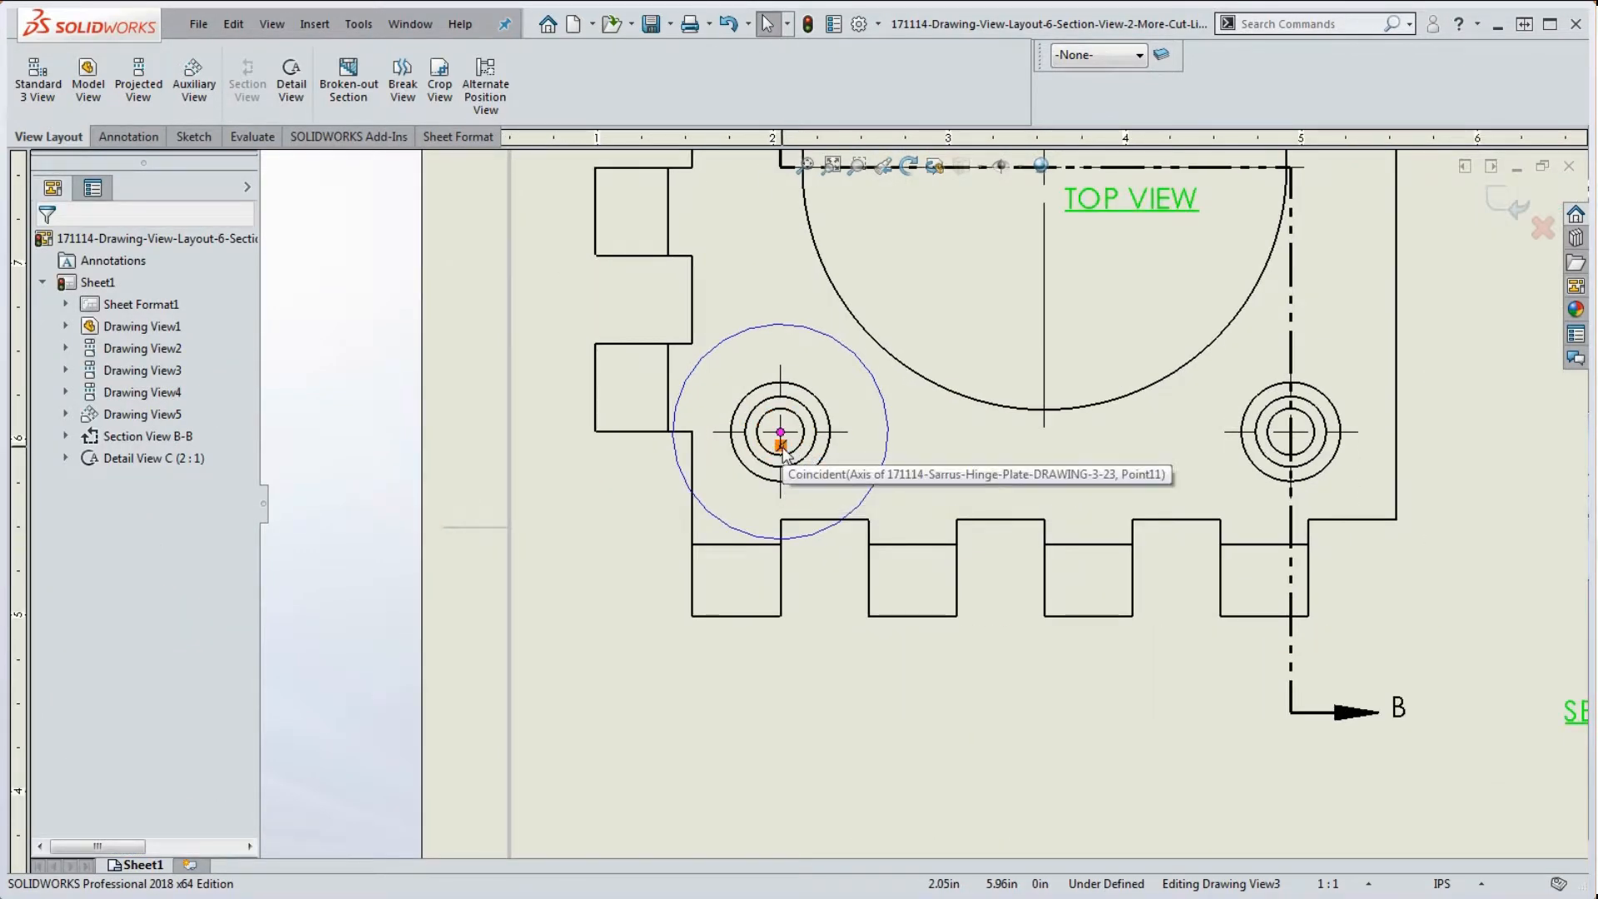
Delete the coincident relation at the detail circle's centre and shrink the circle to a radius of about 0.53 in
click(781, 447)
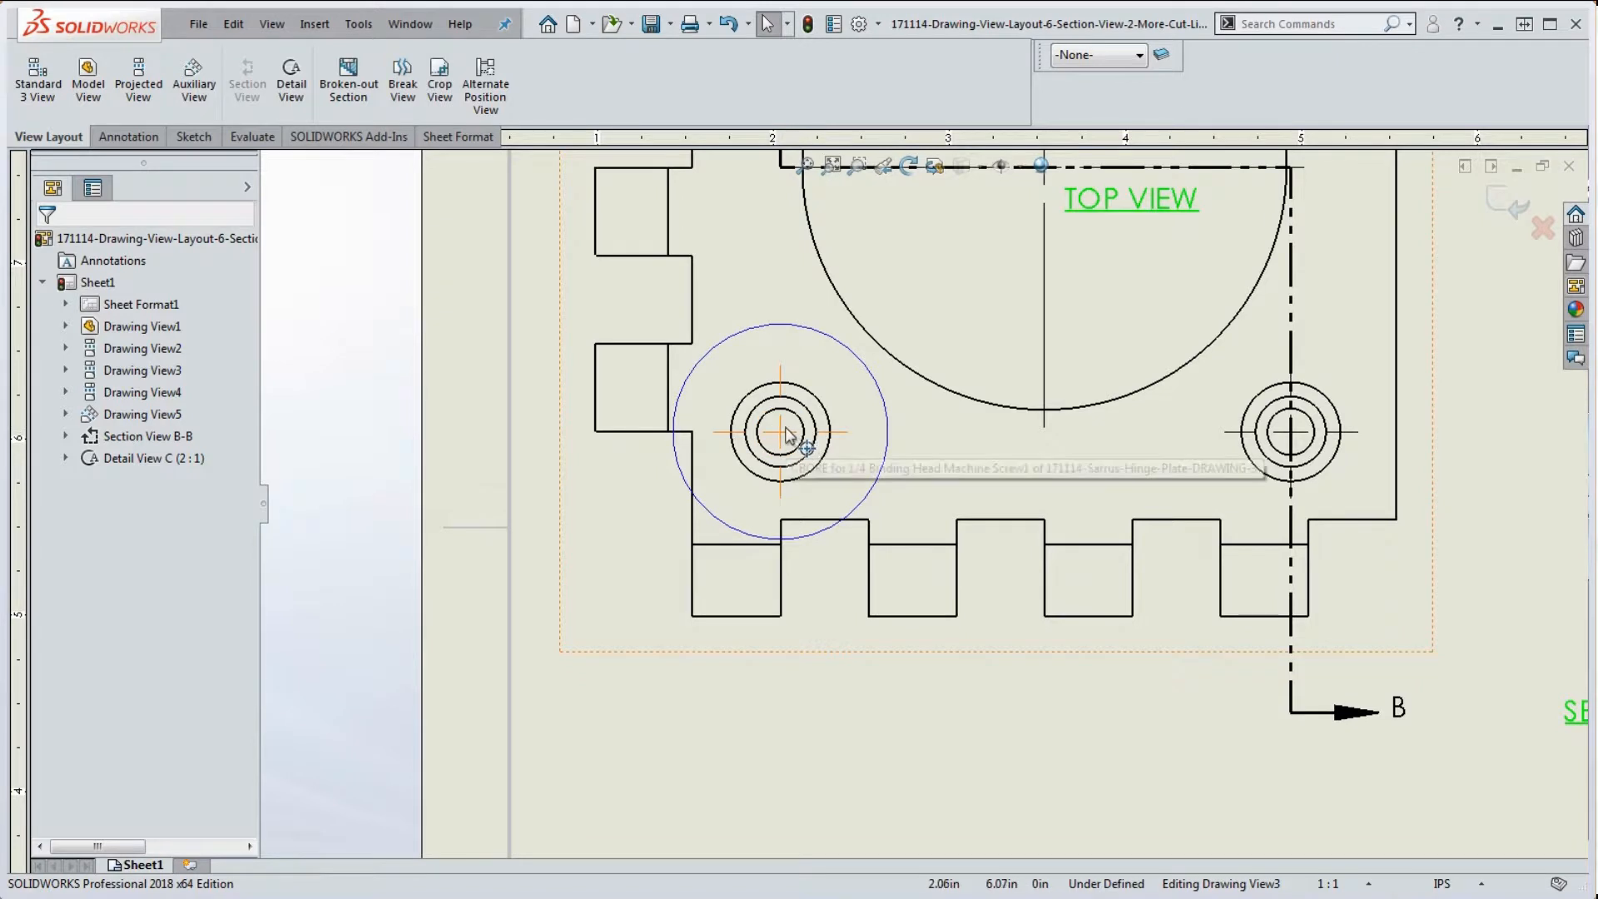
click(783, 440)
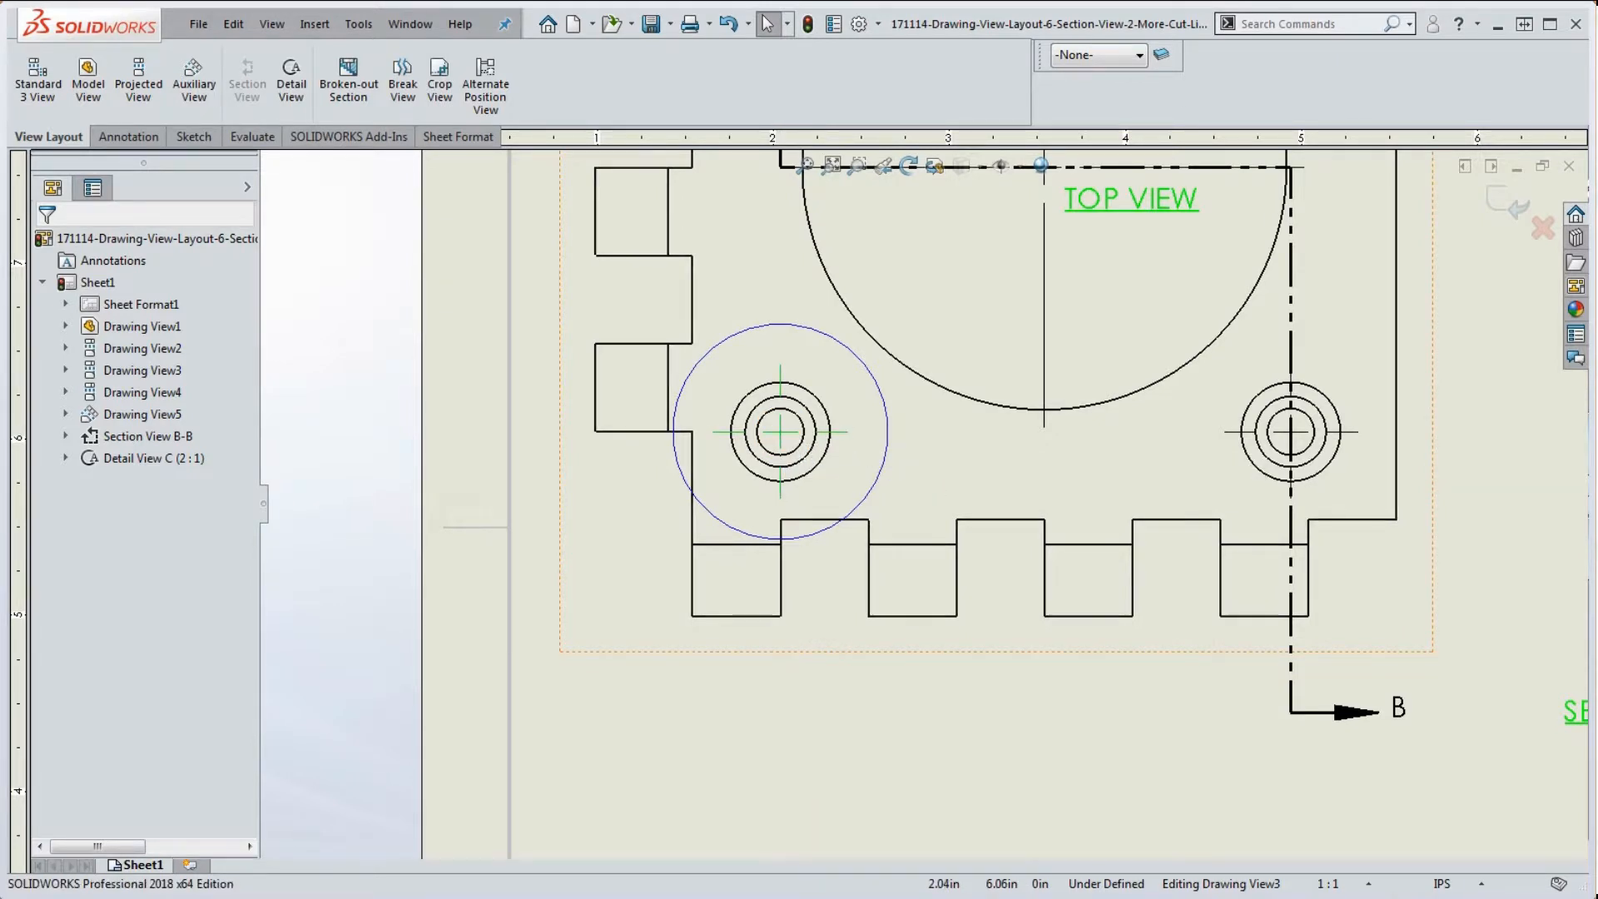
click(928, 462)
click(883, 451)
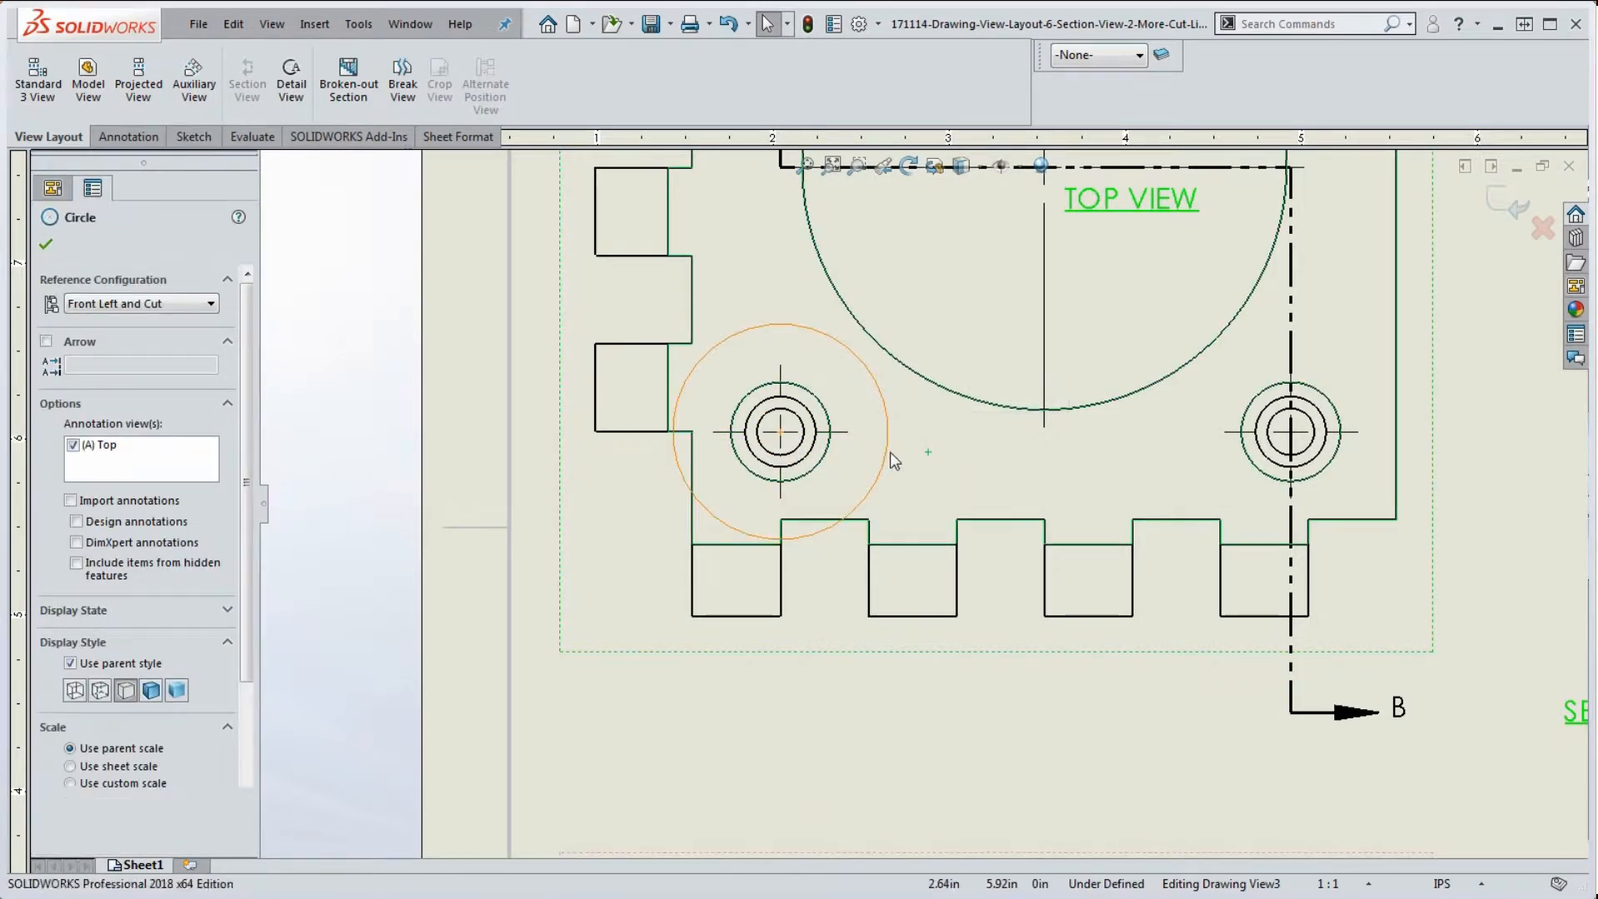
drag(893, 431, 874, 452)
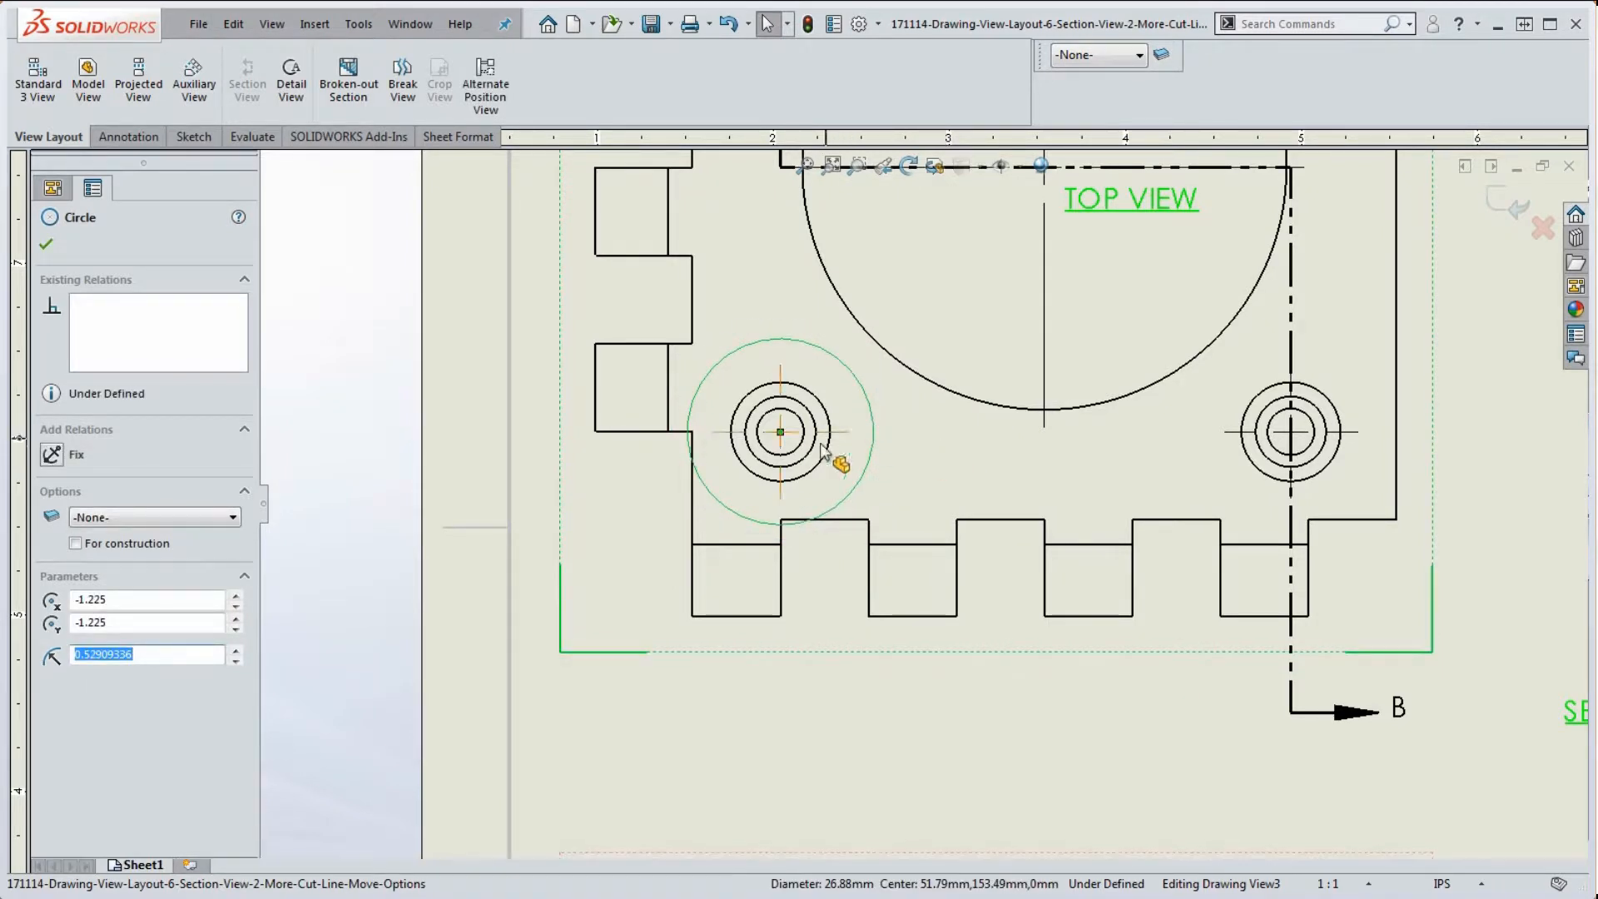
Extend the lower-left hole's centre mark up to the detail circle, and undo the centre mark and circle changes
click(897, 431)
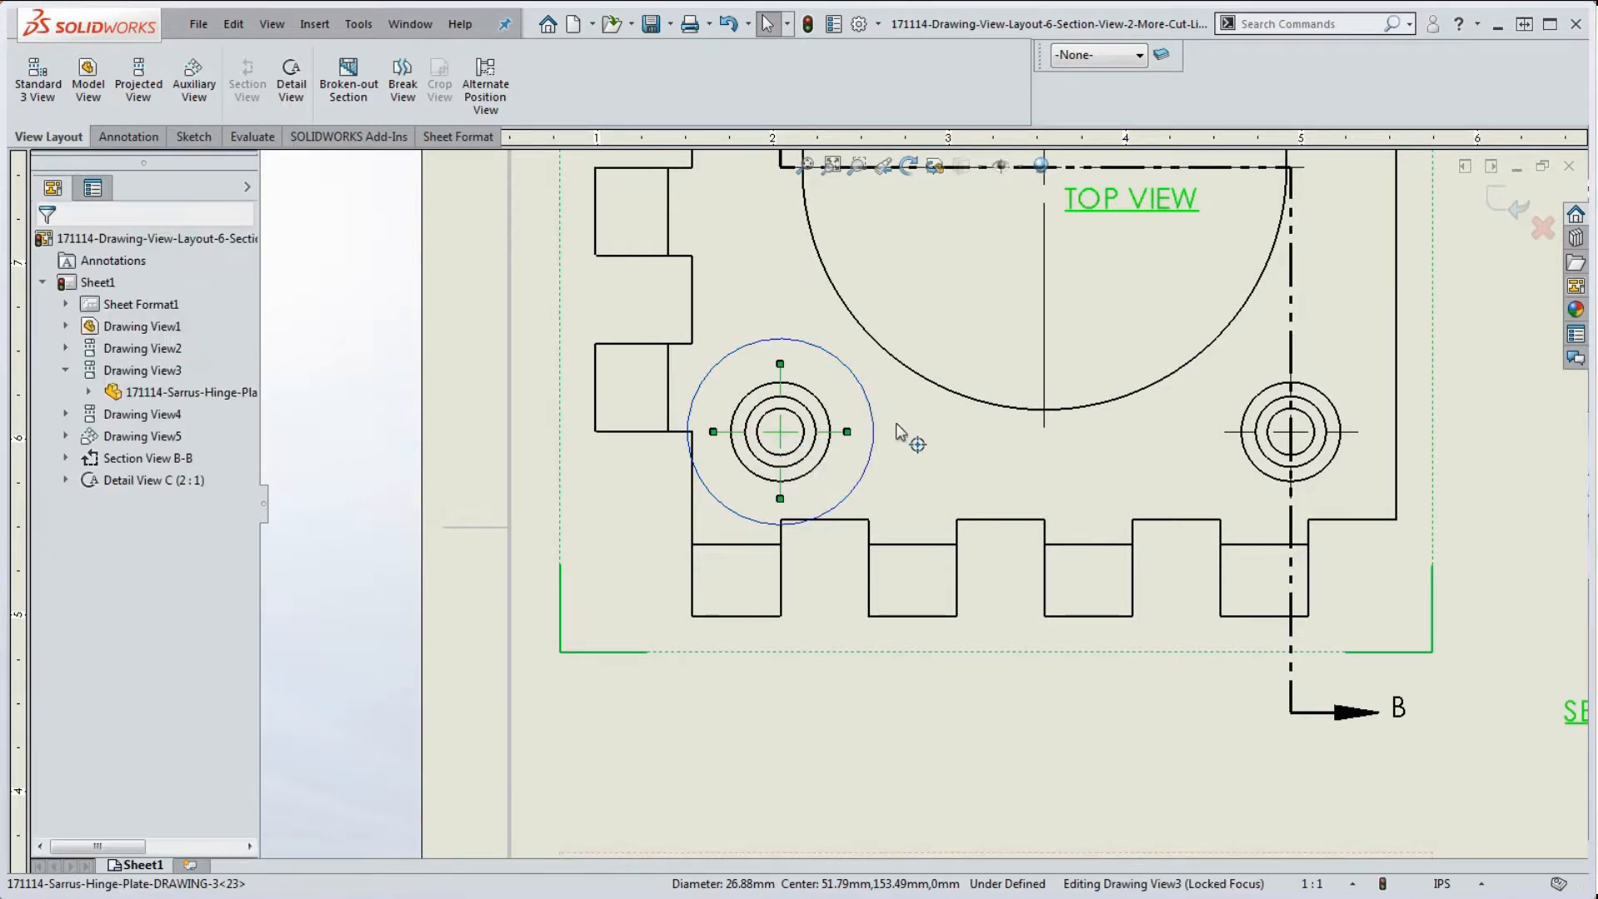
drag(791, 342, 791, 340)
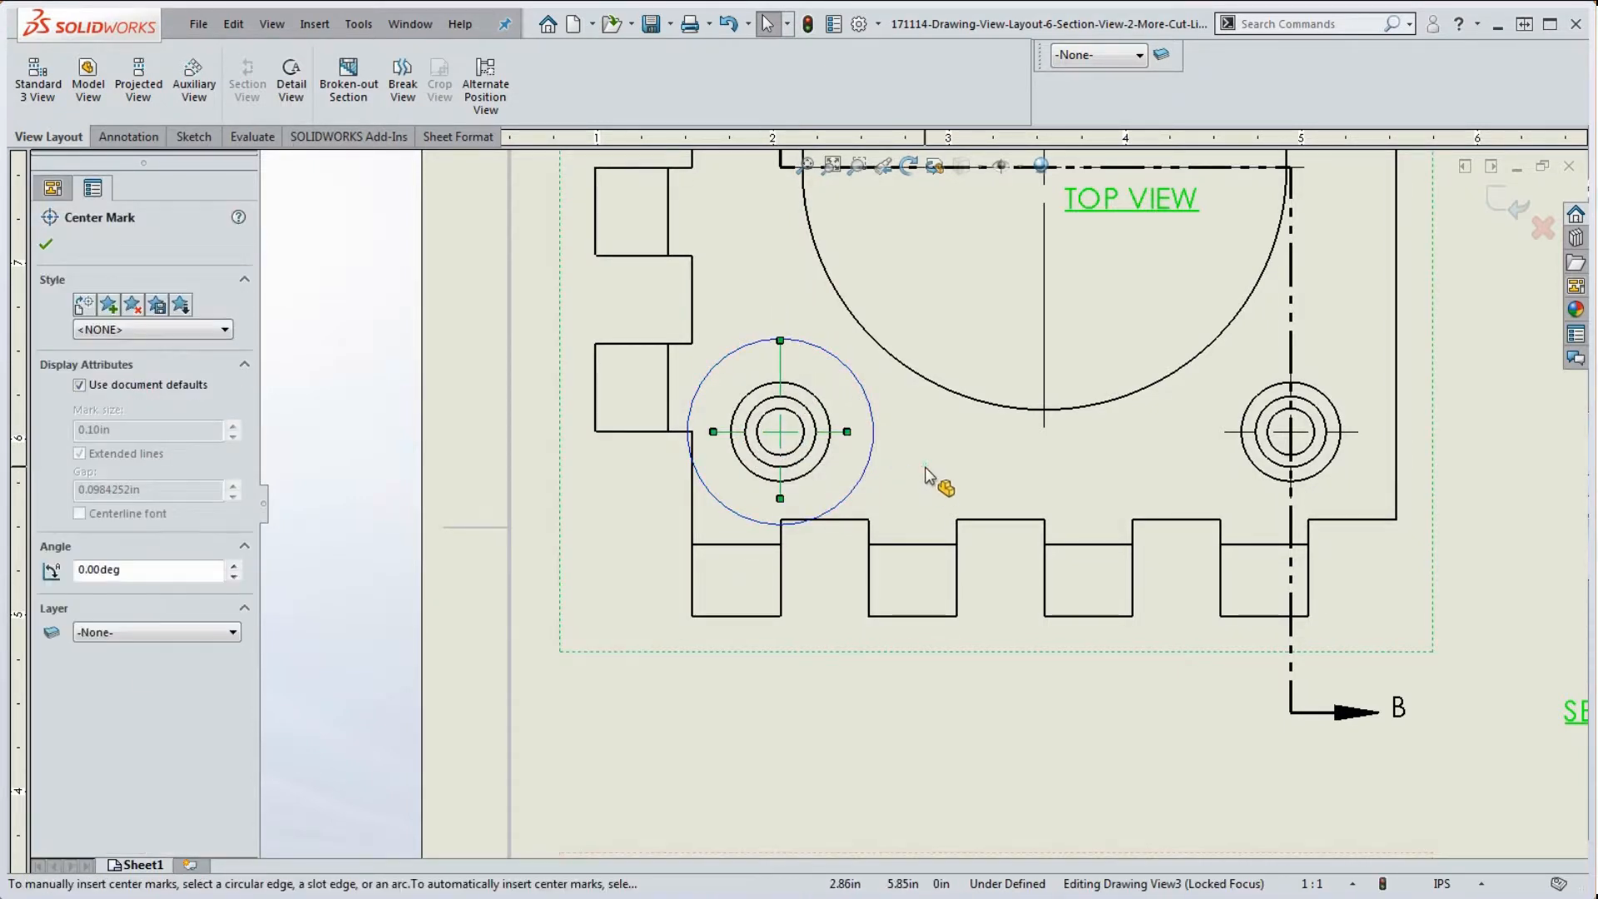
click(924, 468)
key(Escape)
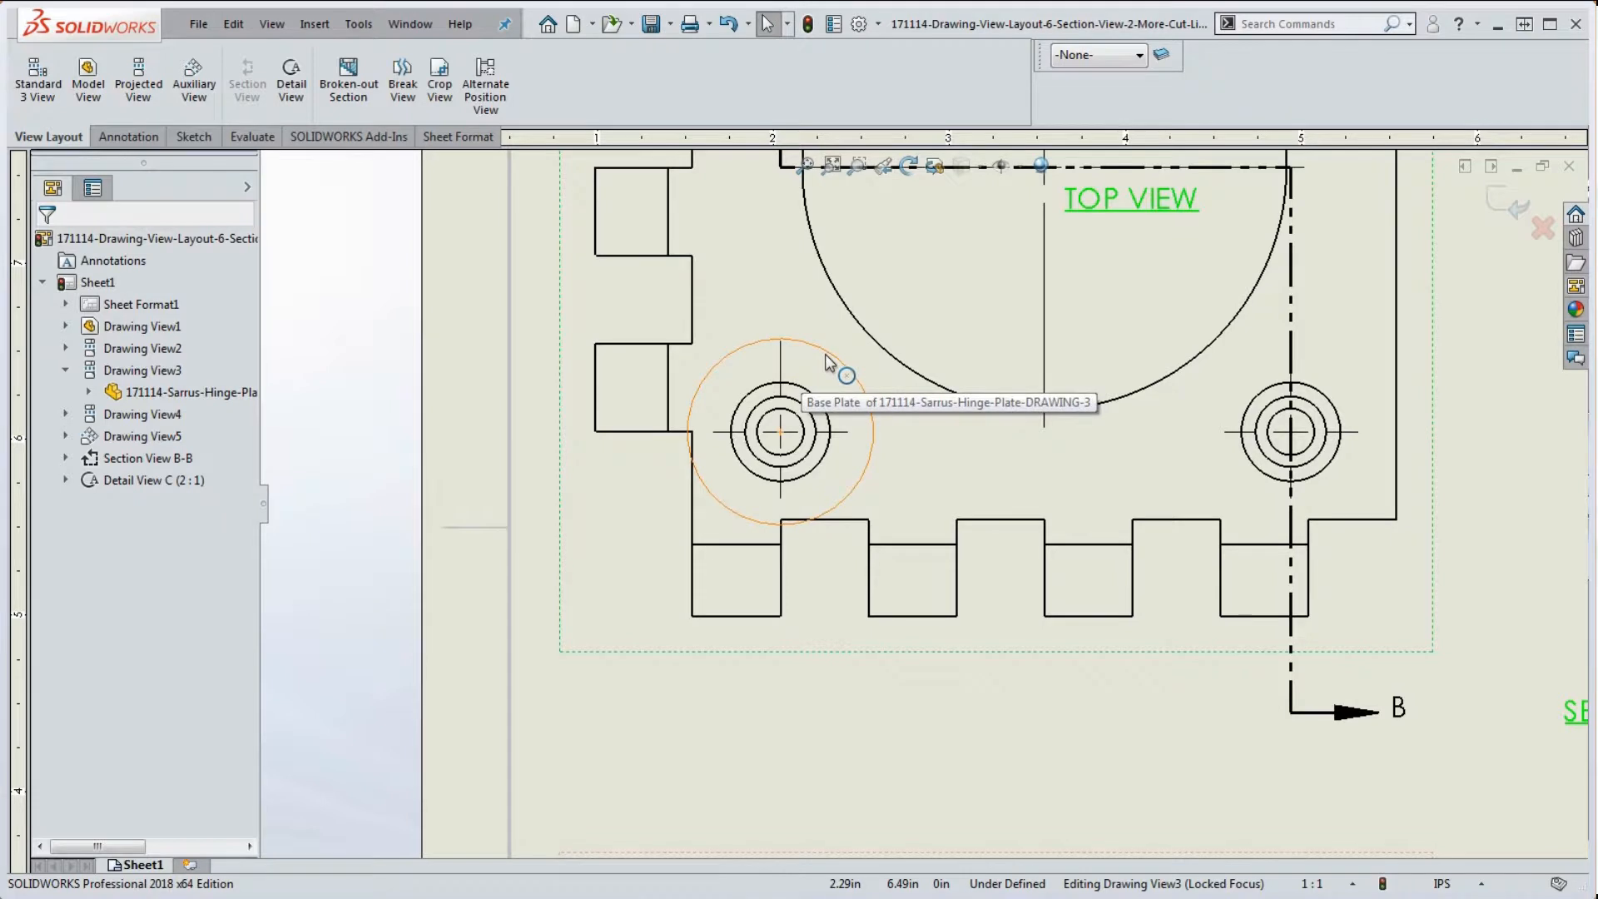
click(826, 356)
key(Escape)
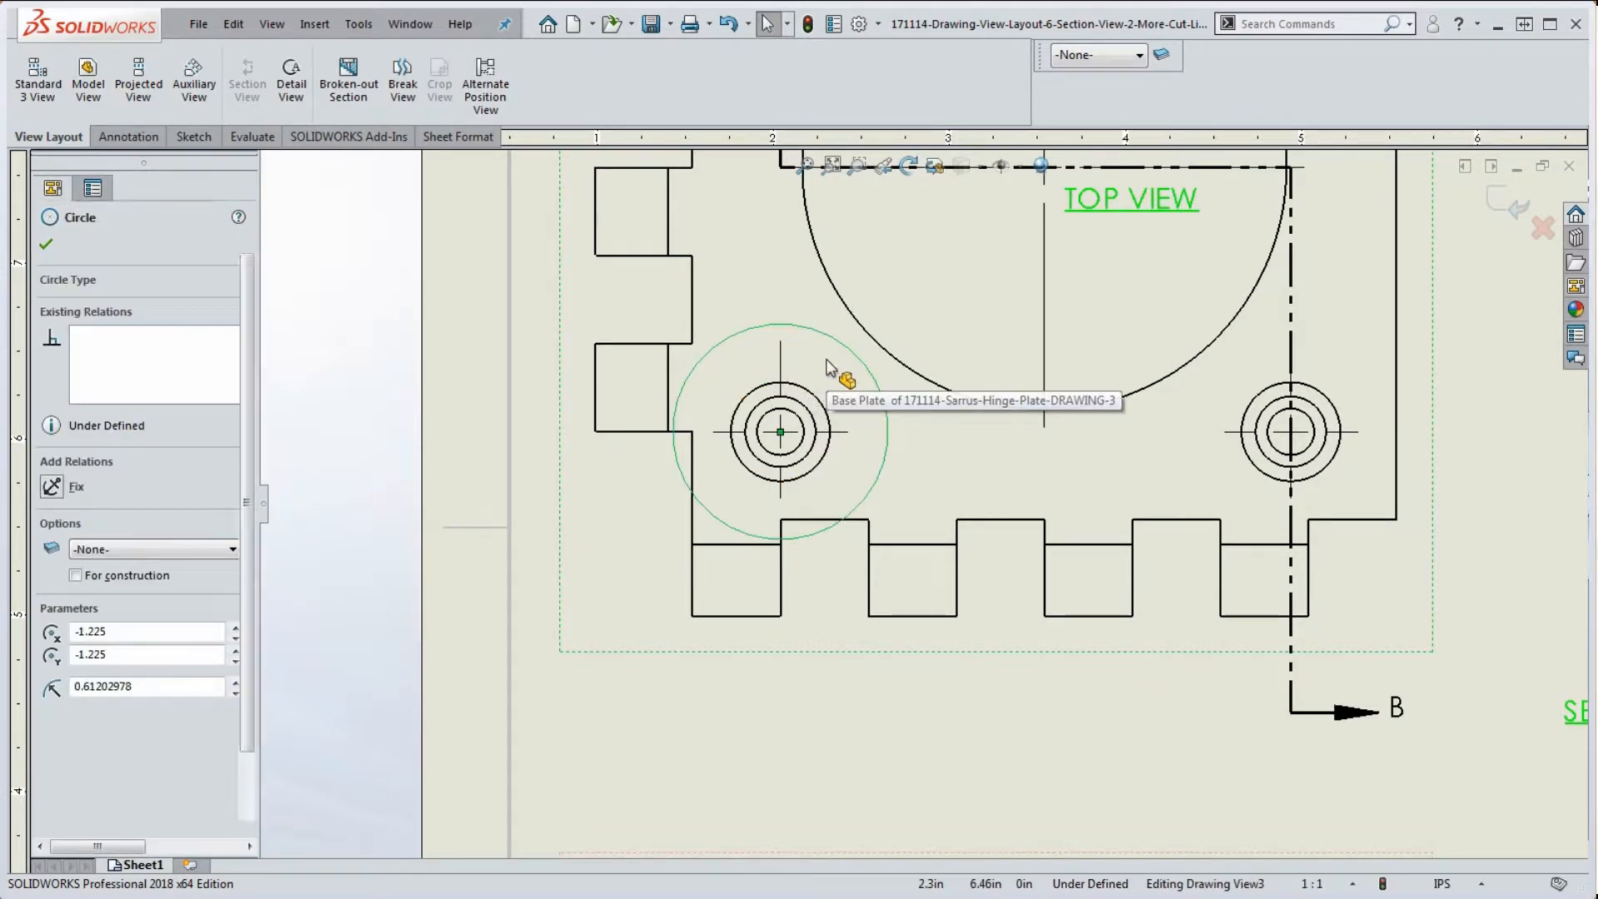
click(783, 351)
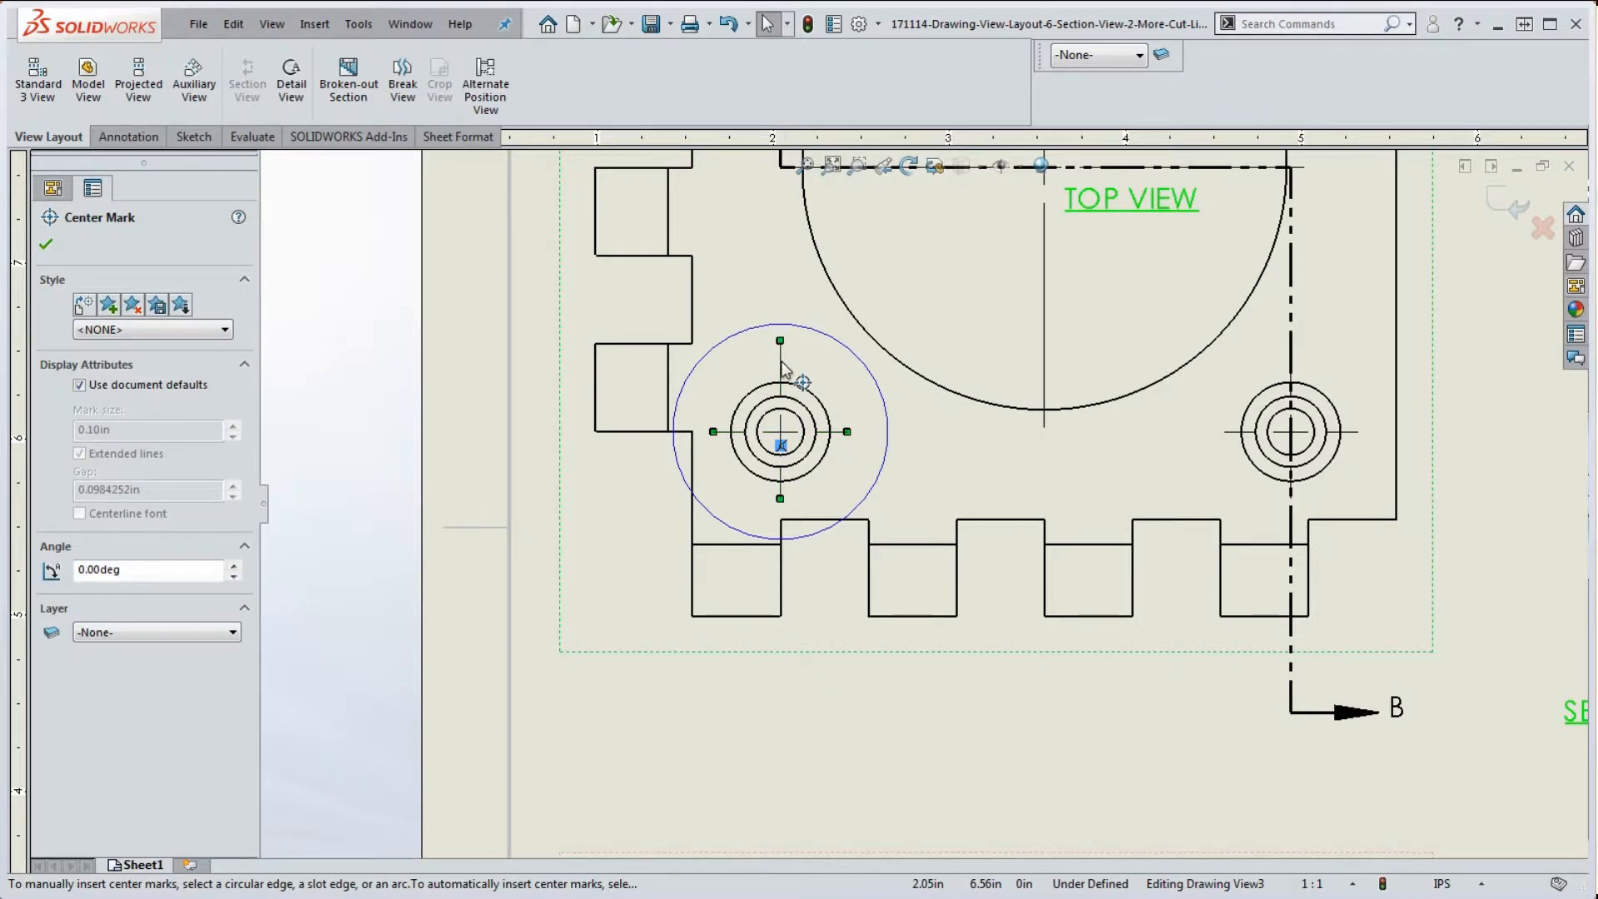
click(968, 468)
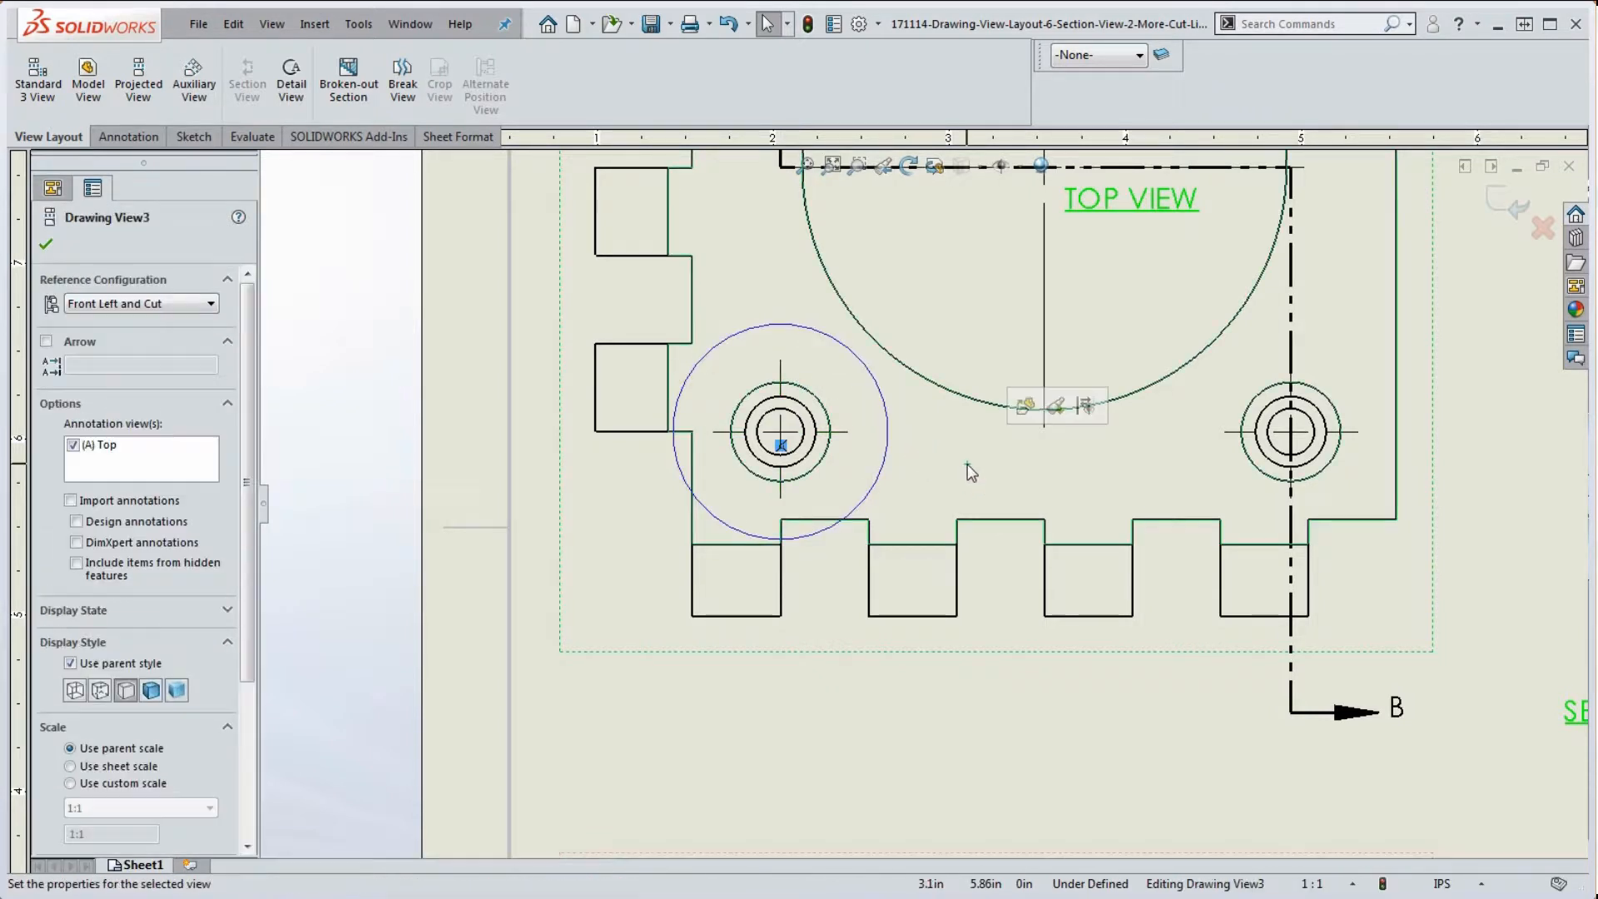
Delete the detail circle around the lower-left counterbored hole from the sketch
click(884, 474)
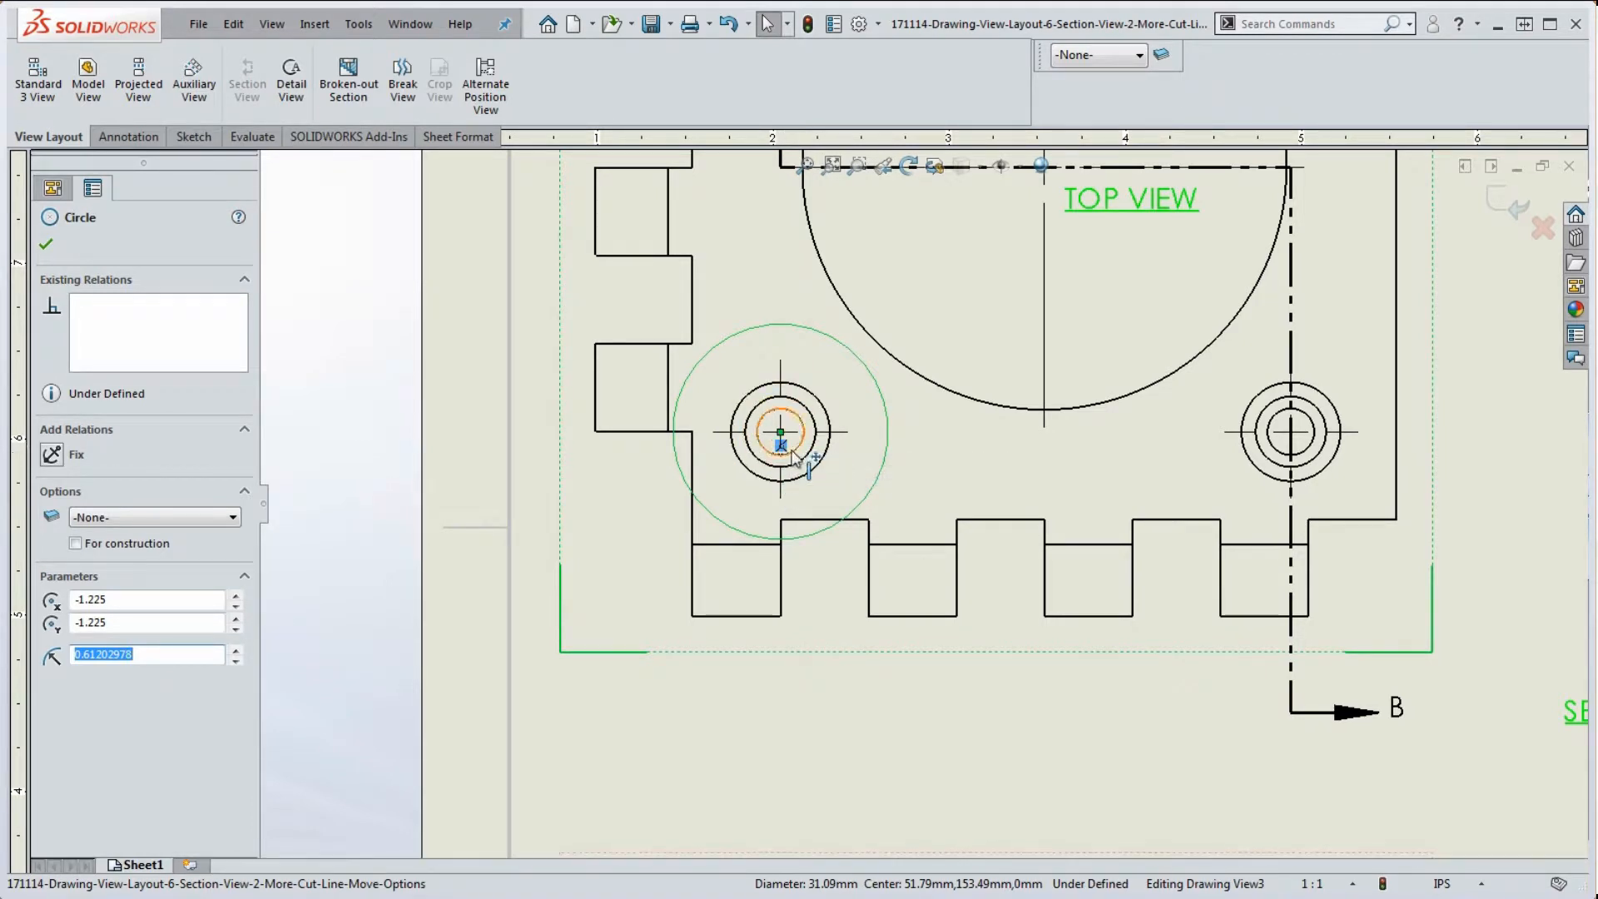
double_click(878, 481)
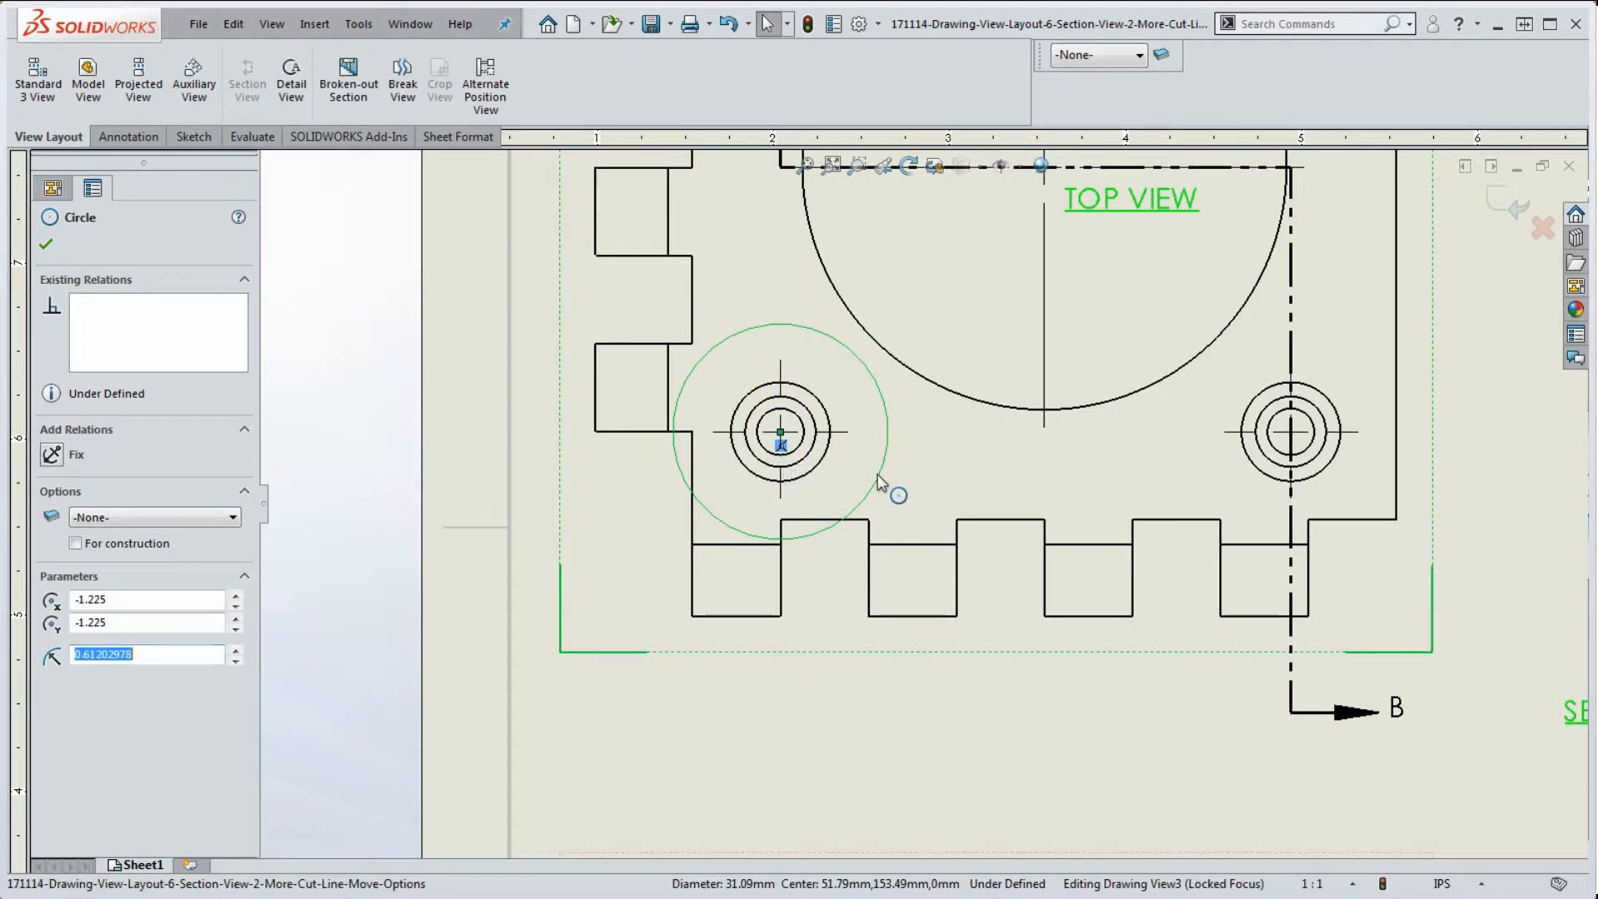
key(Delete)
Sketch a replacement circle of about 0.58 in radius around the lower-left hole and shift its centre closer to the hole's centre
click(194, 136)
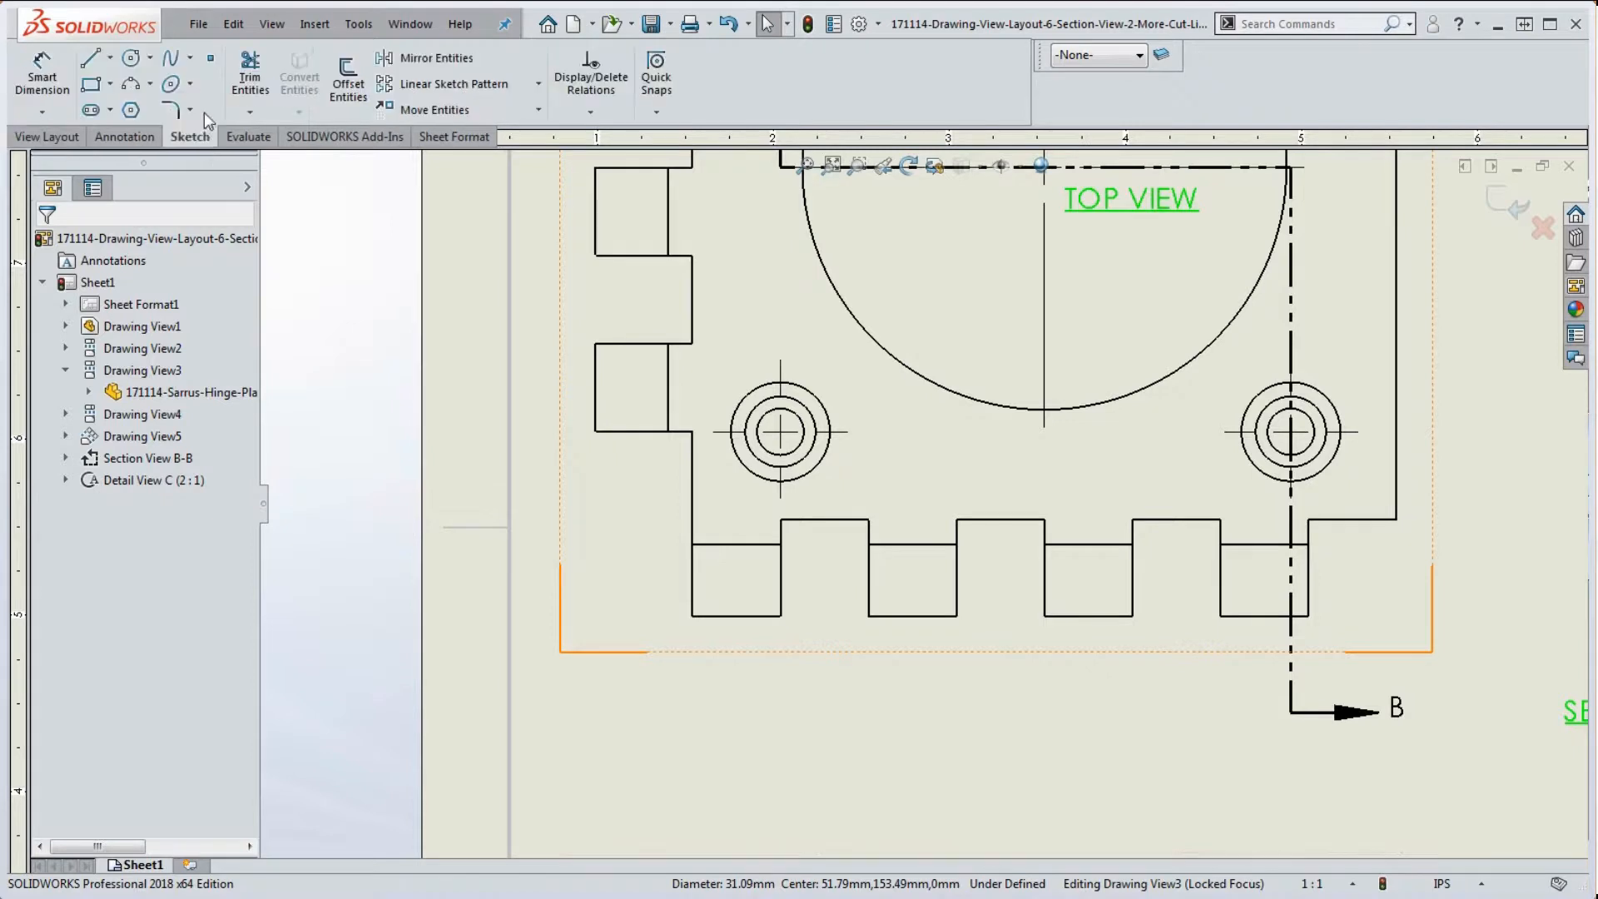
click(131, 58)
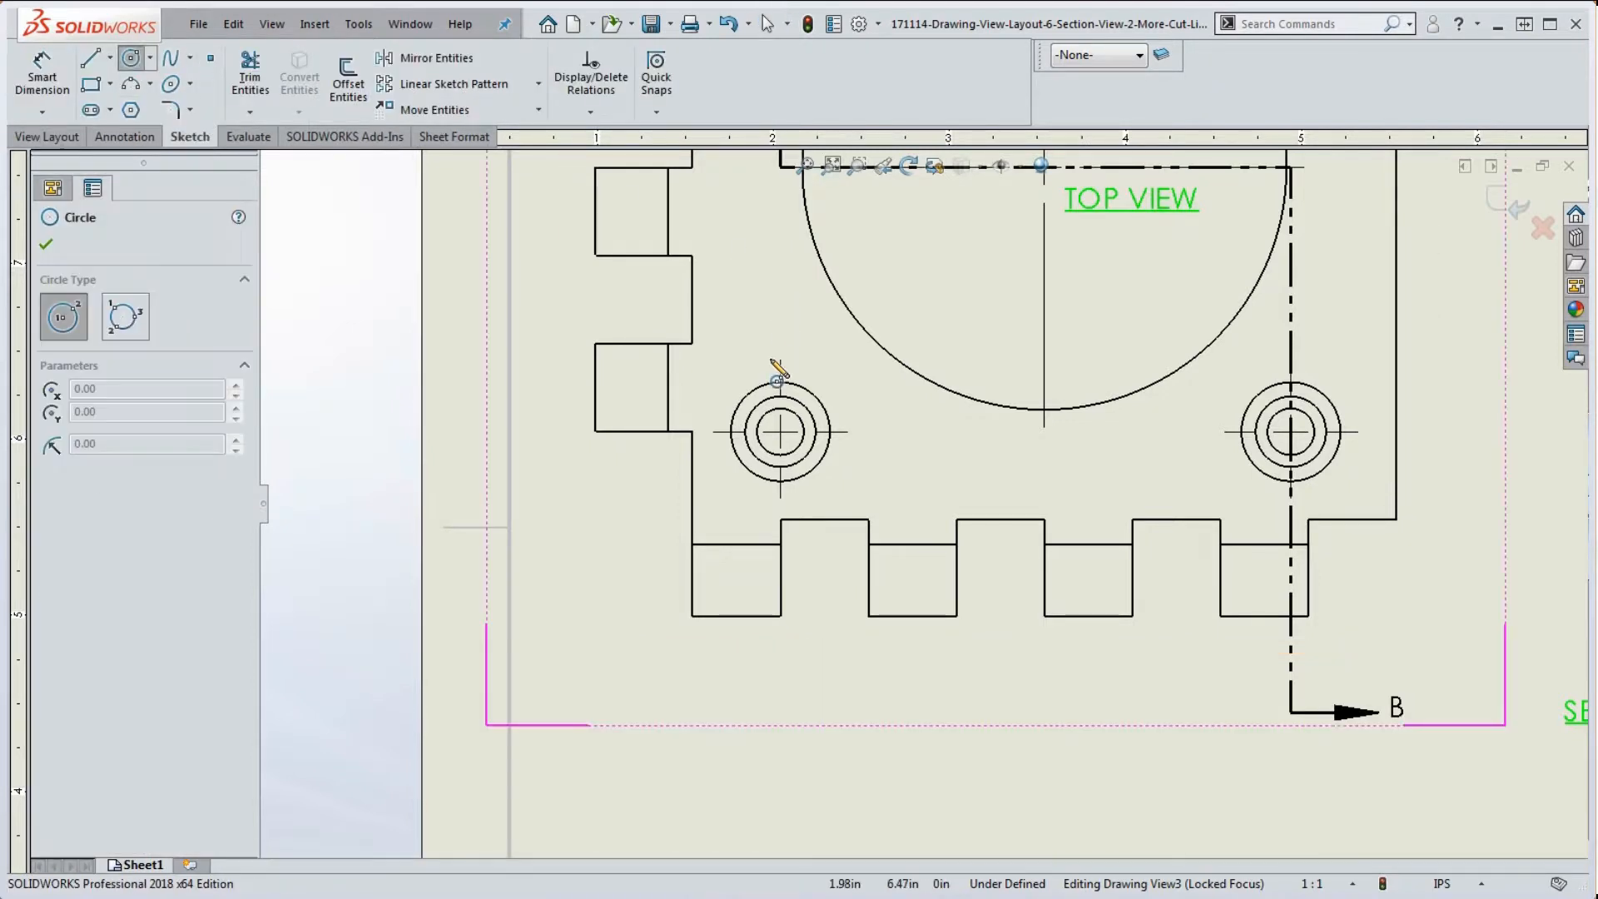
scroll(811, 449, down, 2)
click(799, 453)
click(867, 283)
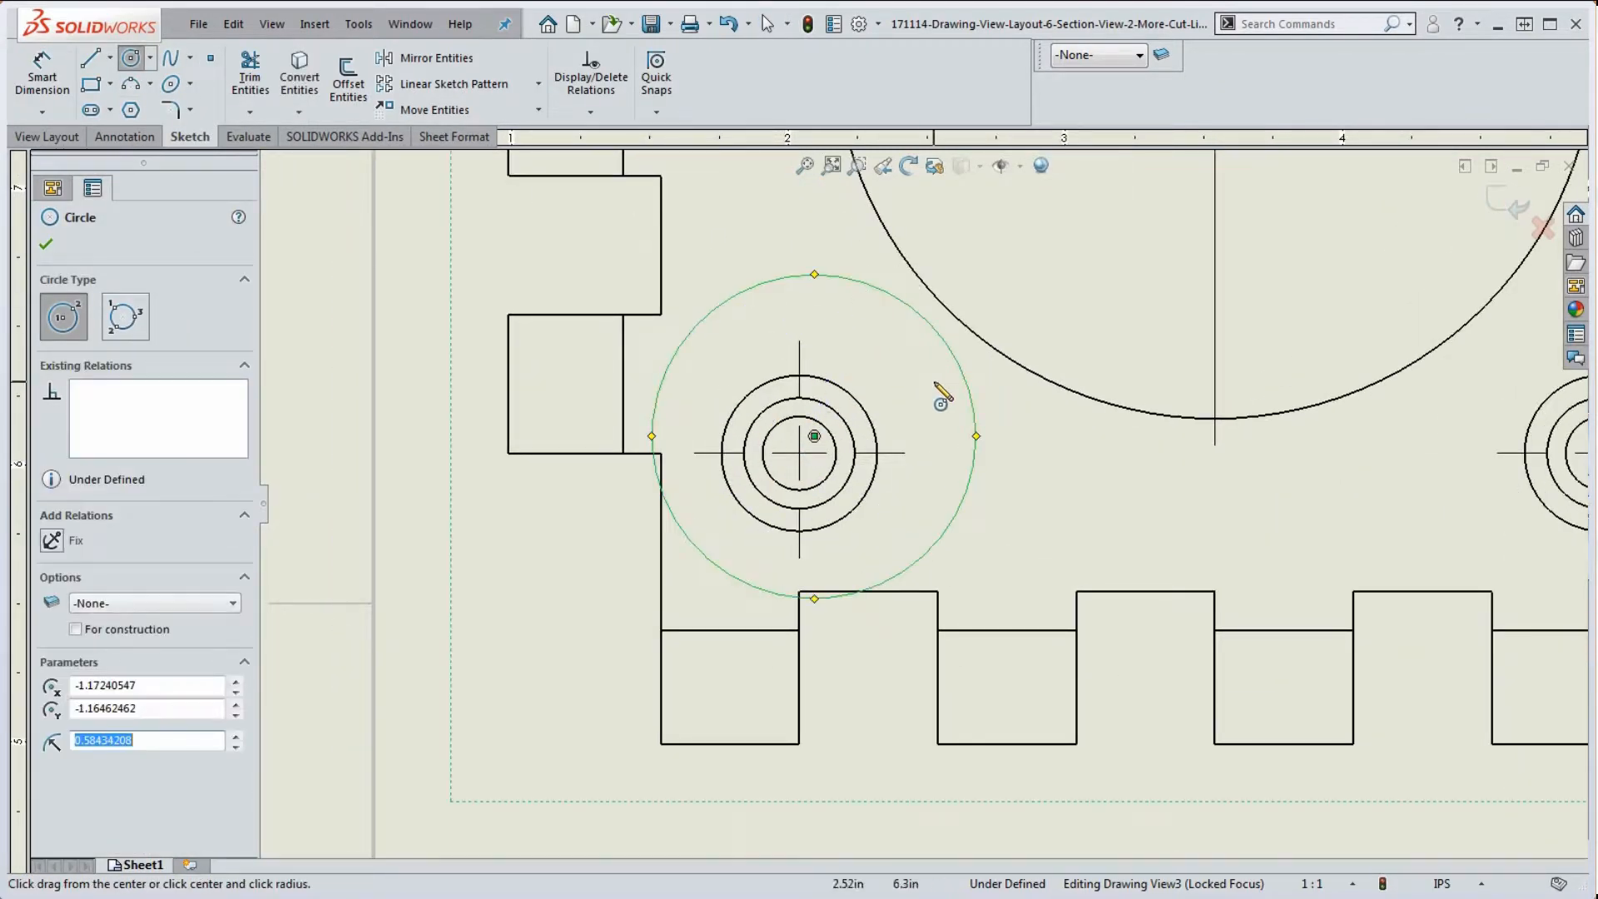
key(Escape)
mouse_move(814, 436)
mouse_down()
mouse_move(892, 403)
mouse_move(806, 457)
mouse_move(837, 391)
mouse_move(815, 452)
mouse_up()
Delete the replacement circle around the lower-left hole
scroll(921, 482, up, 3)
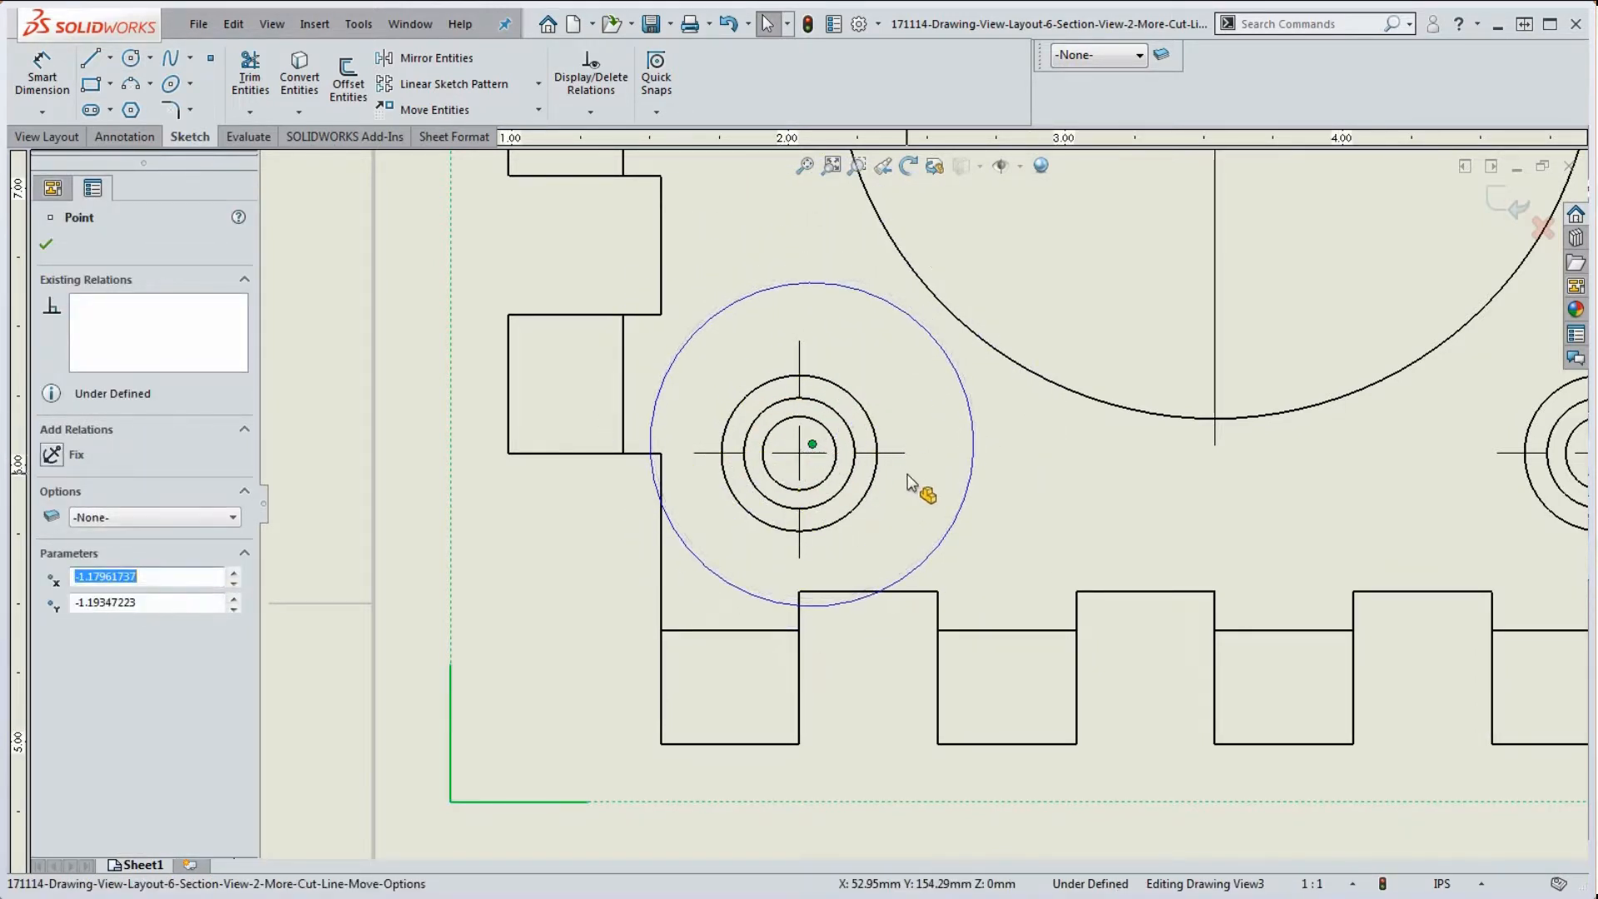
scroll(959, 403, up, 3)
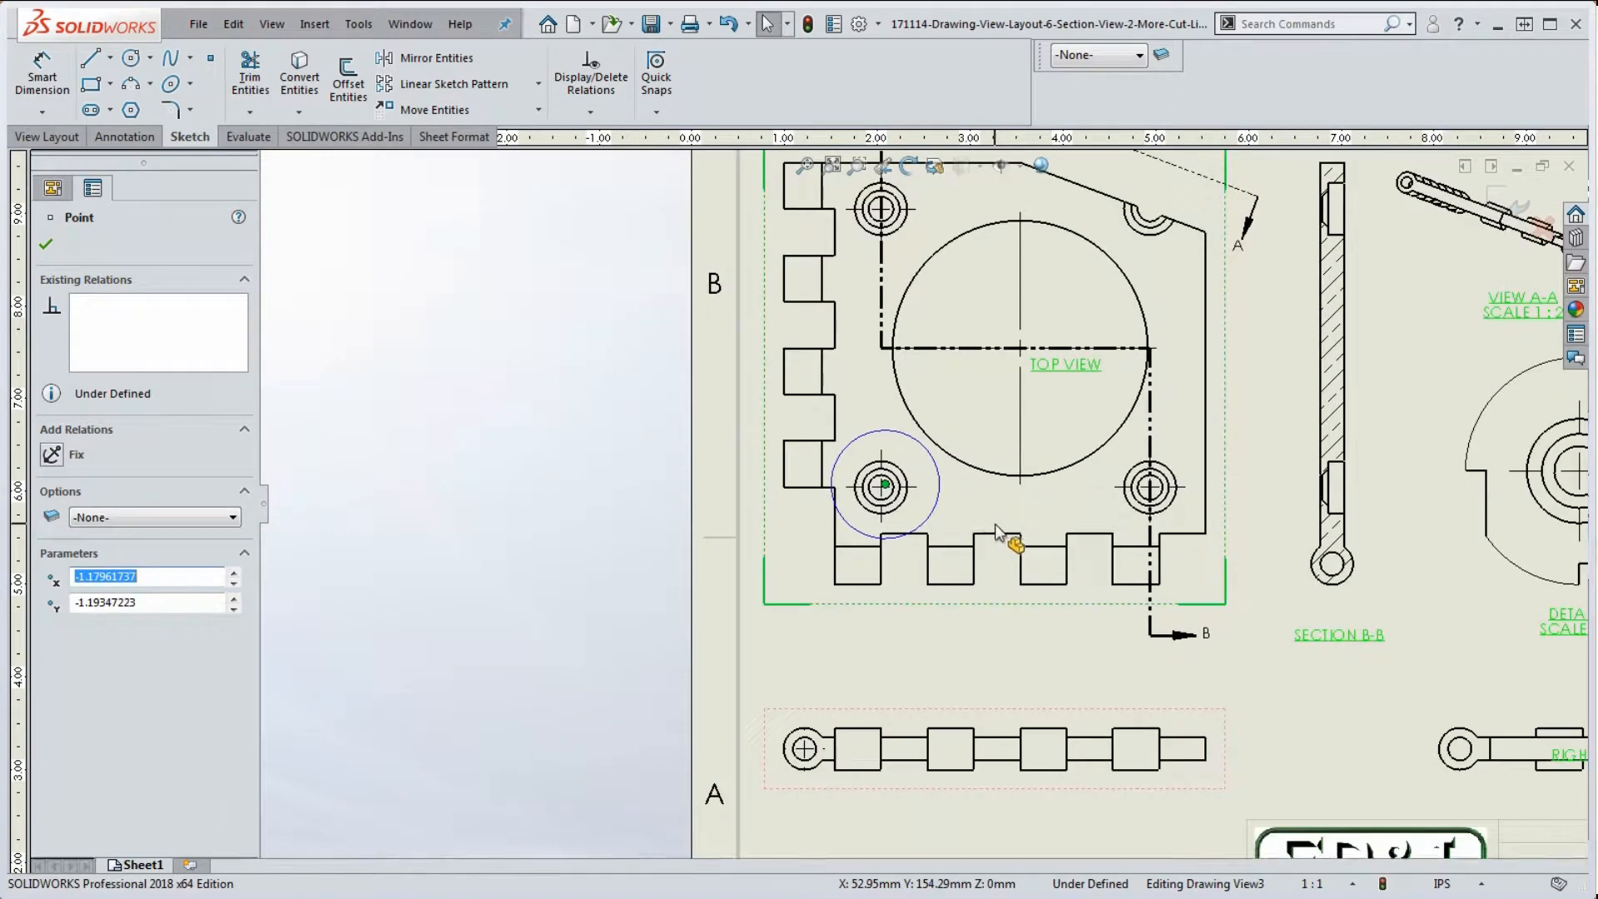
scroll(912, 523, down, 2)
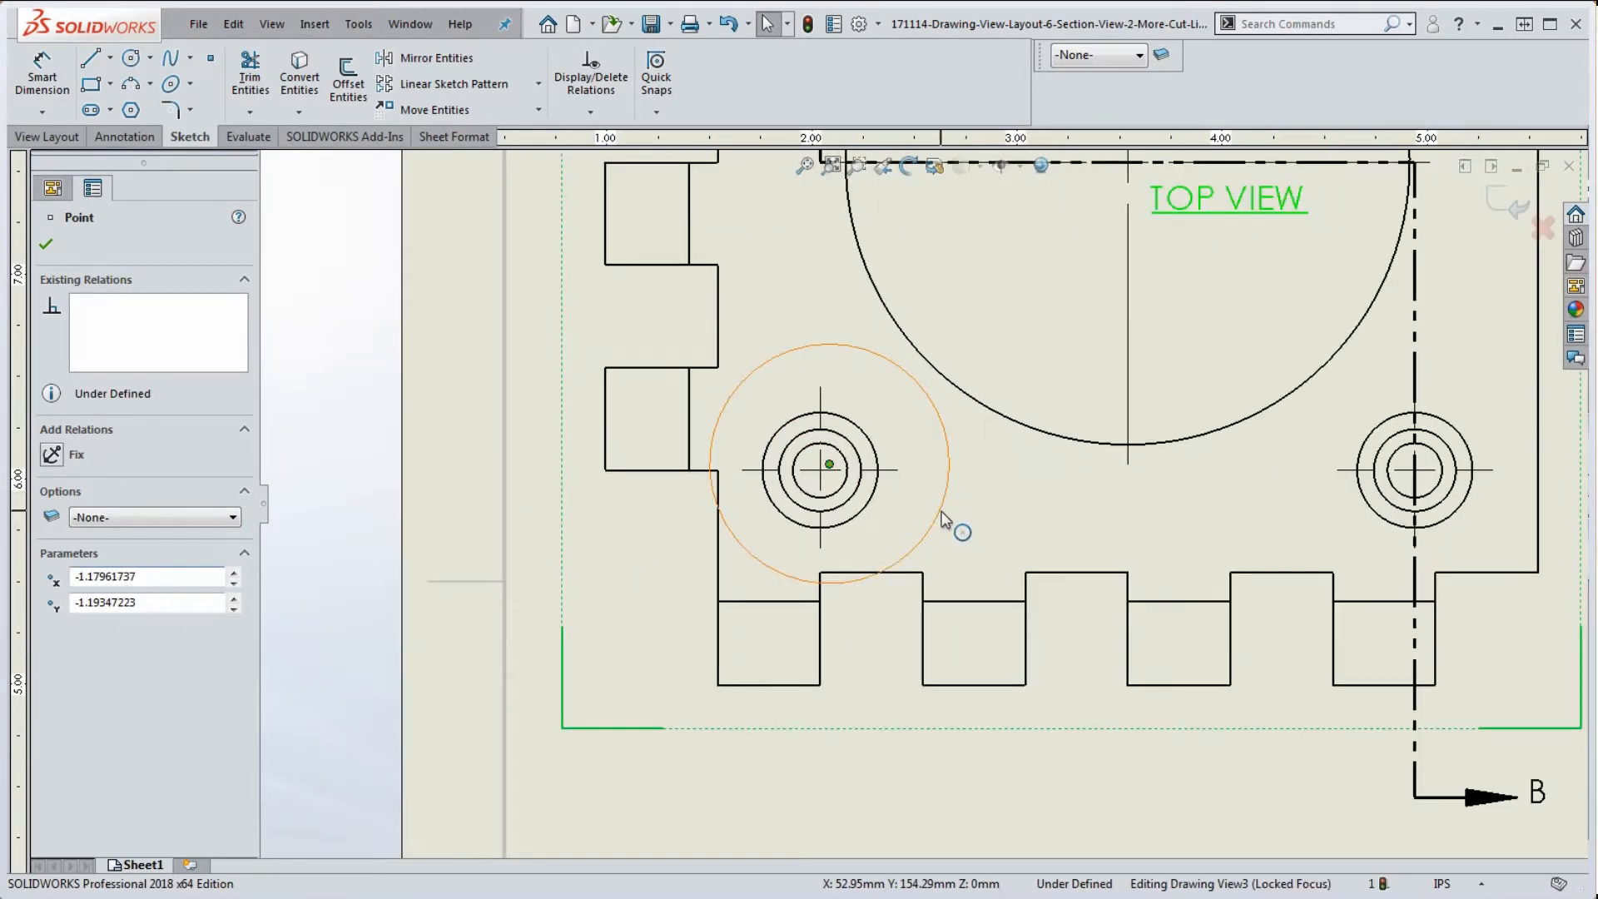
click(942, 513)
key(Escape)
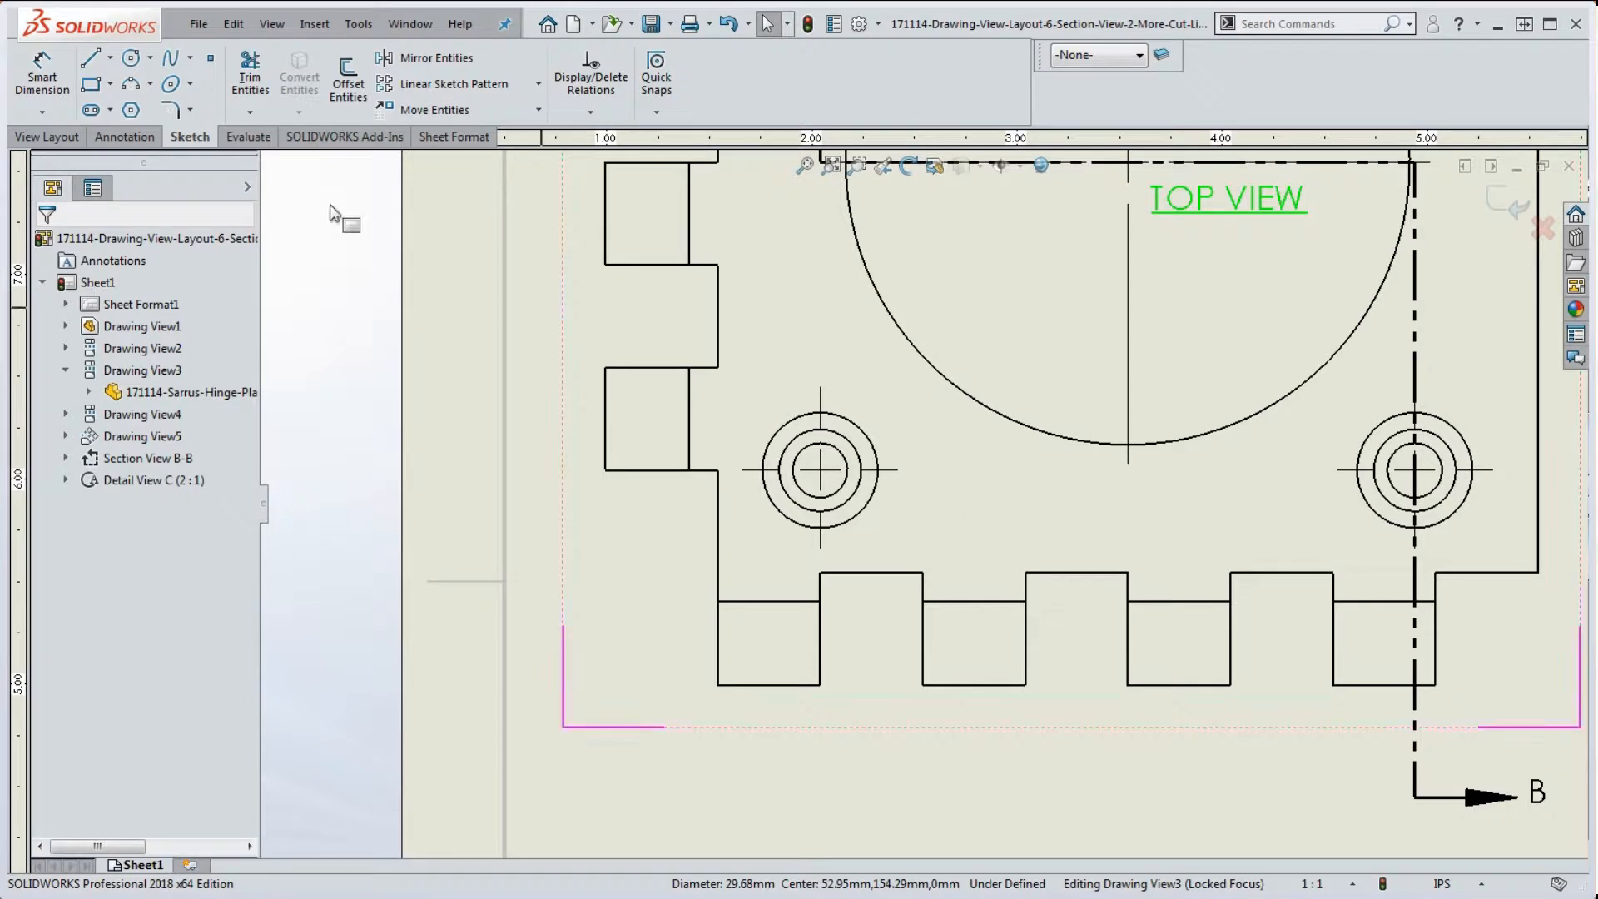
Sketch an ellipse with radii of about 0.51 in and 0.37 in around the lower-left hole as the detail boundary and rebuild
click(174, 86)
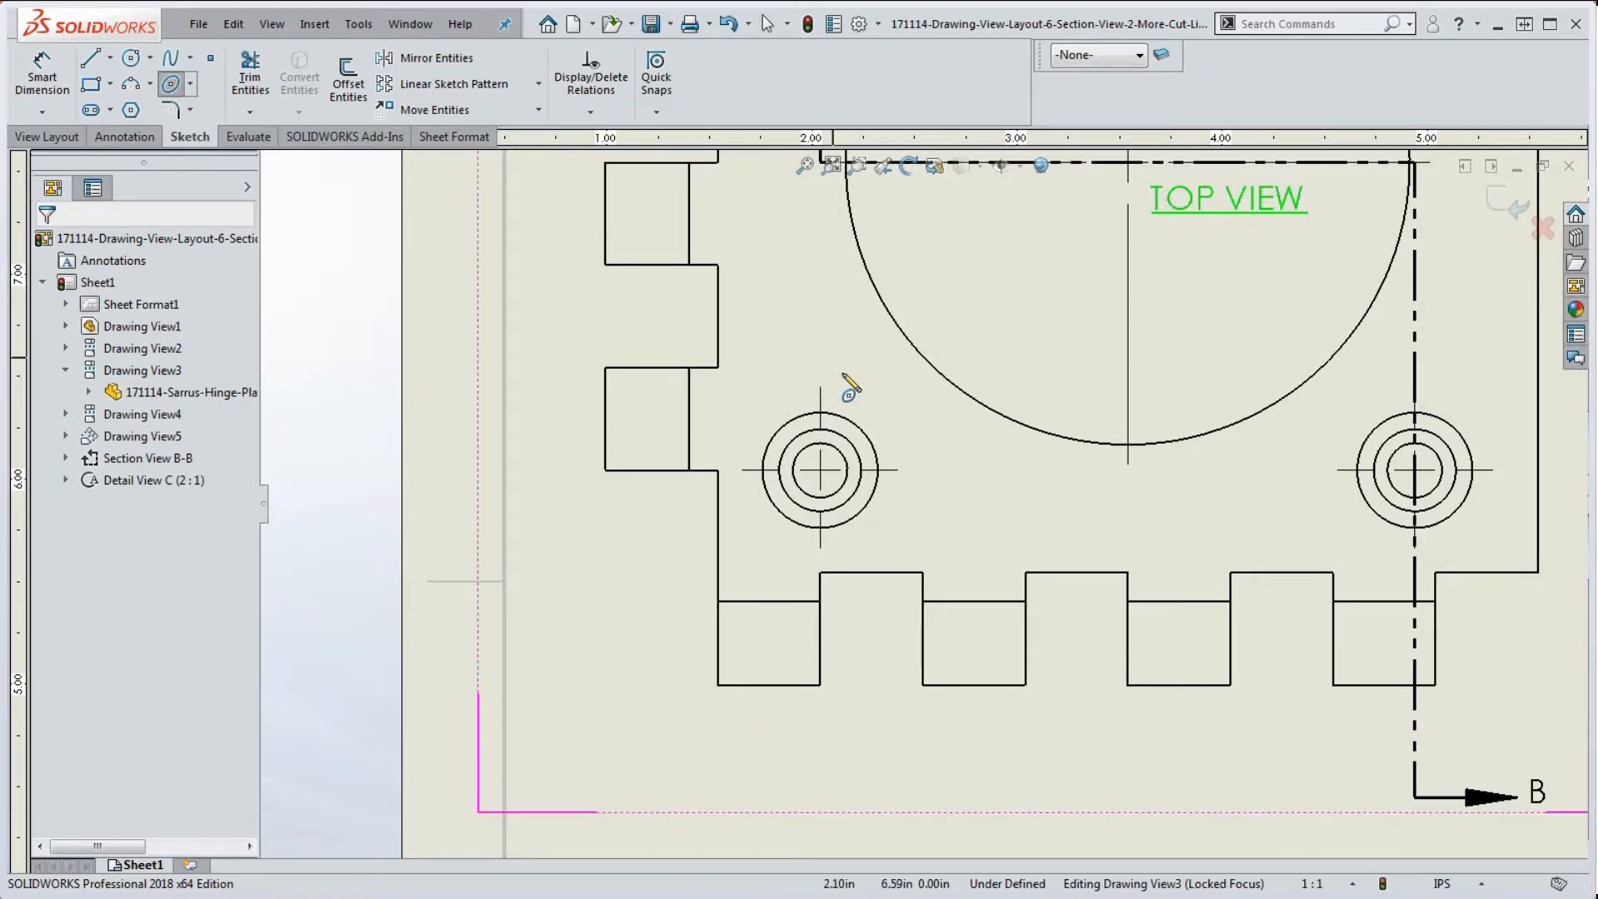
click(832, 459)
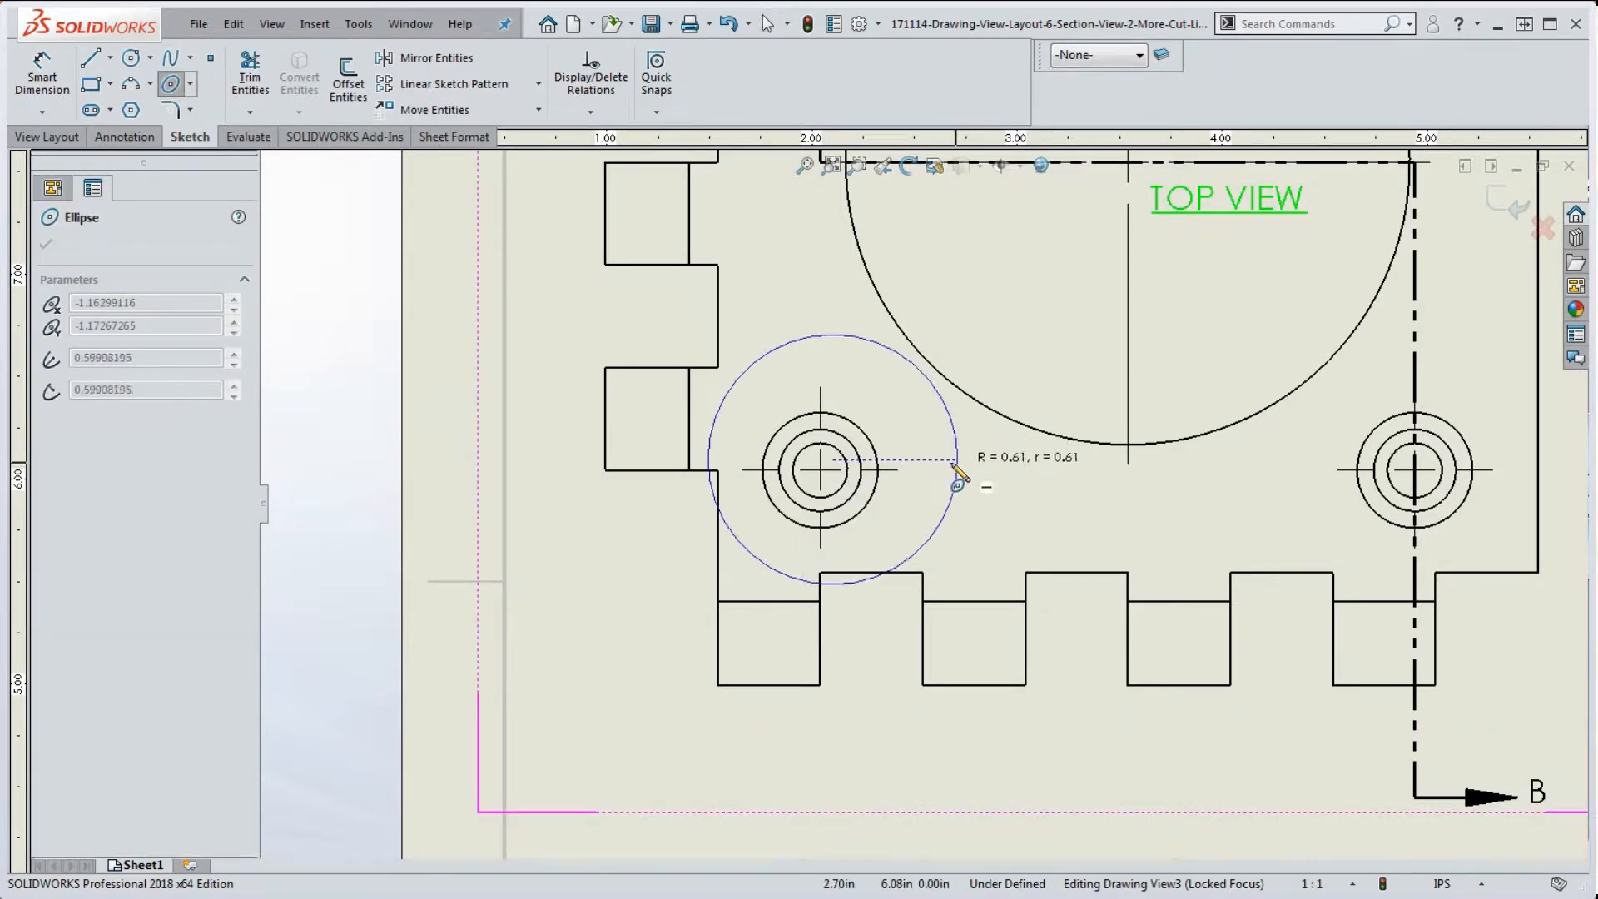
click(936, 458)
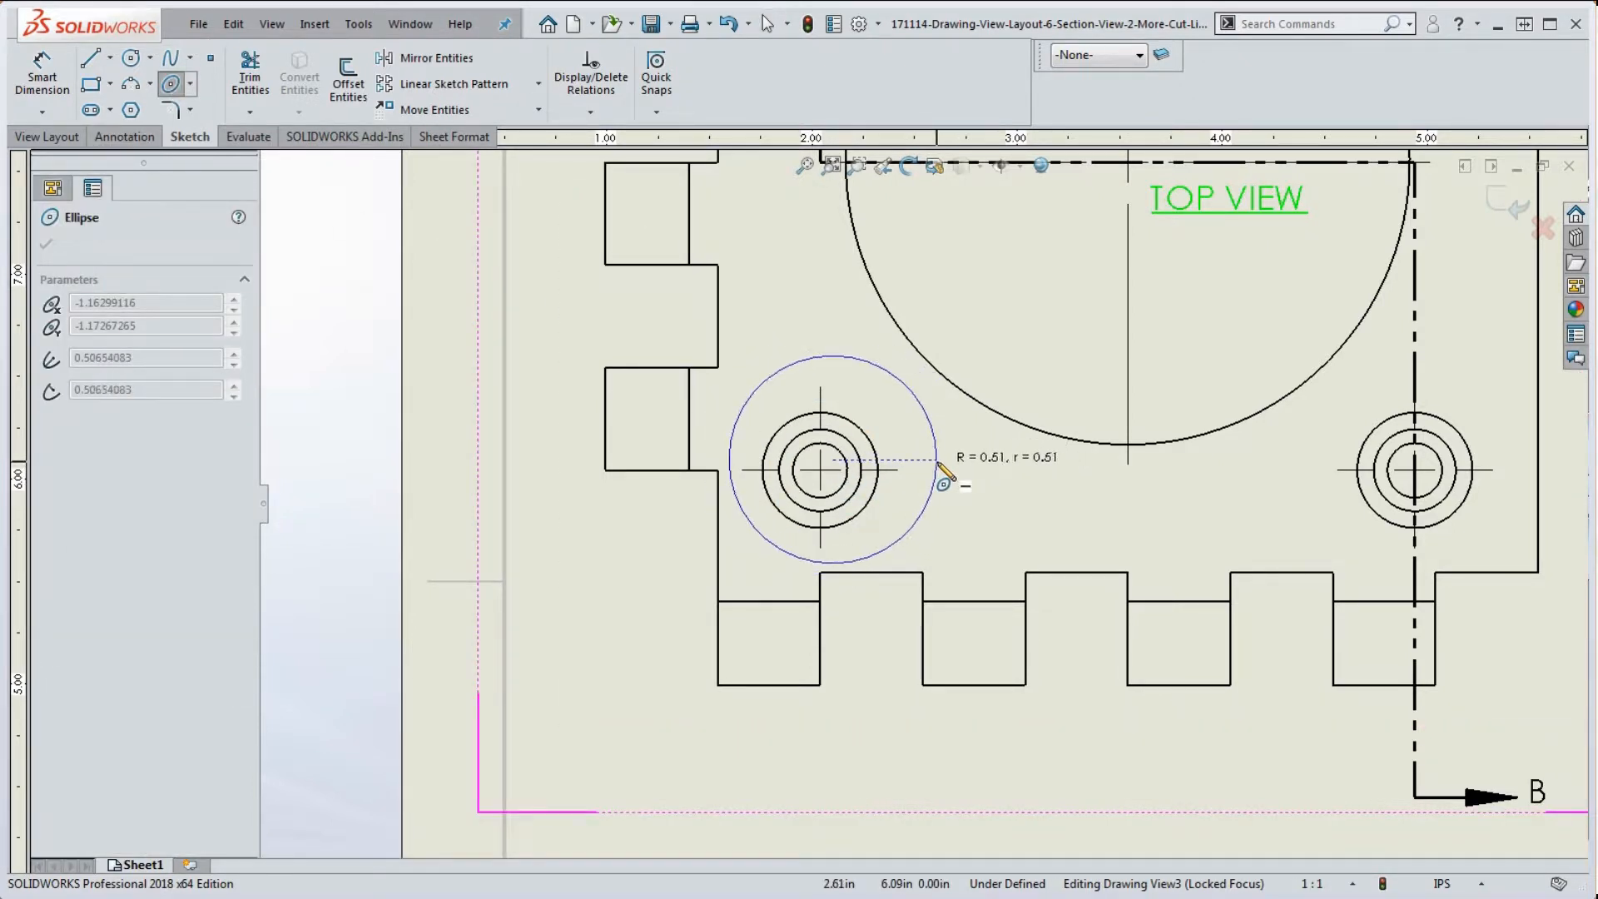
click(869, 385)
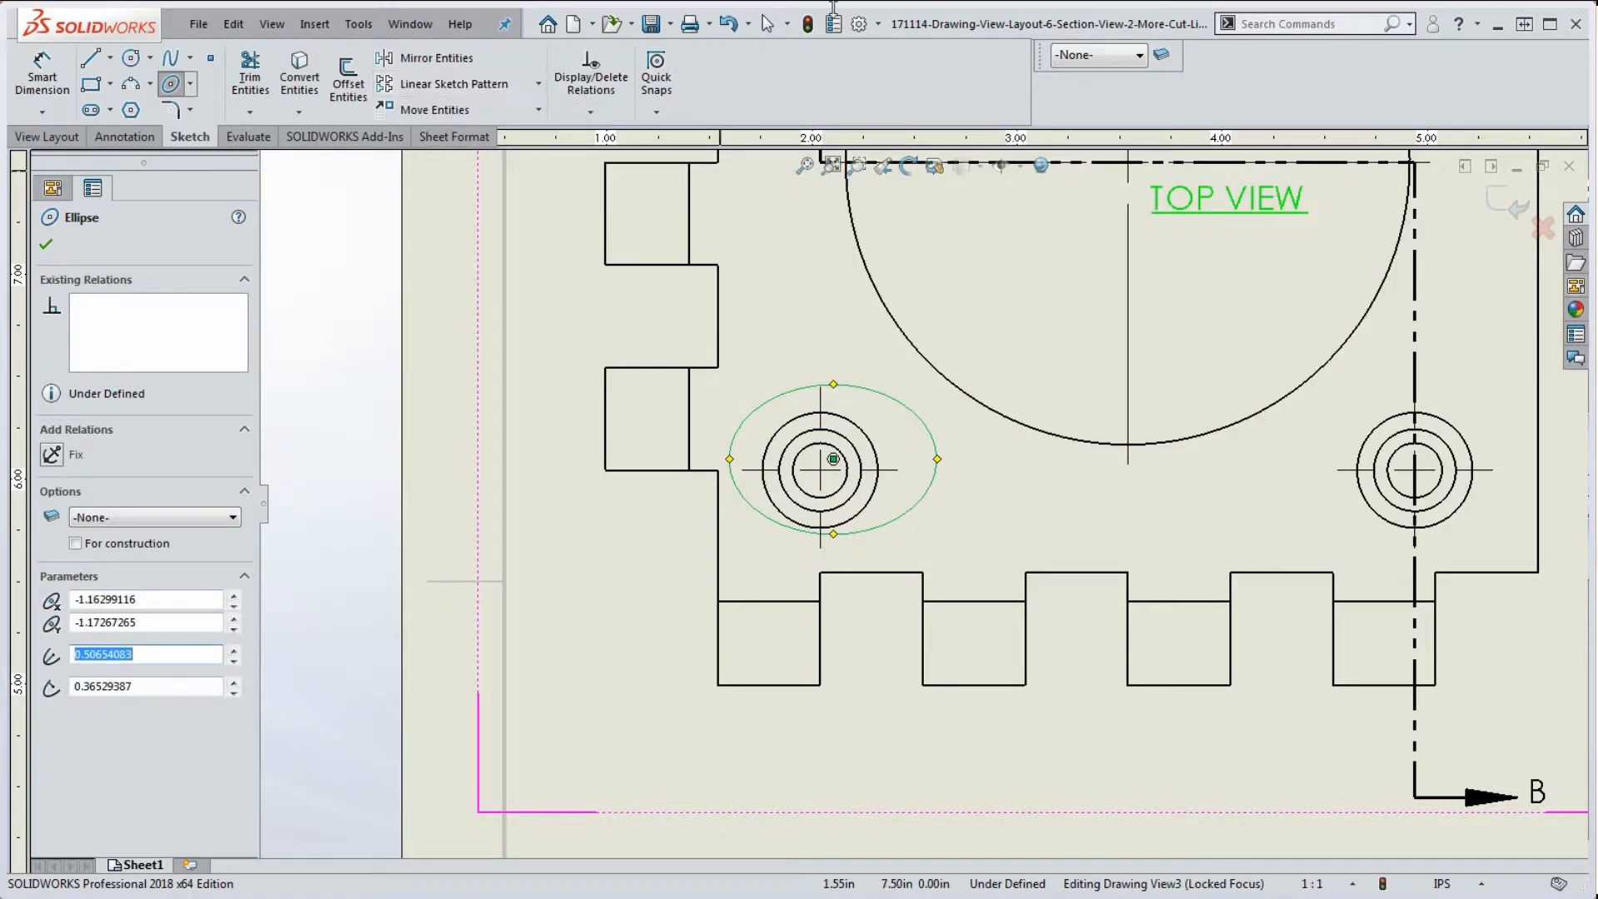
click(810, 26)
Reopen Detail C's boundary sketch, shift the ellipse closer to the hole's centre and shrink its radii to about 0.46 in and 0.35 in
scroll(778, 412, up, 4)
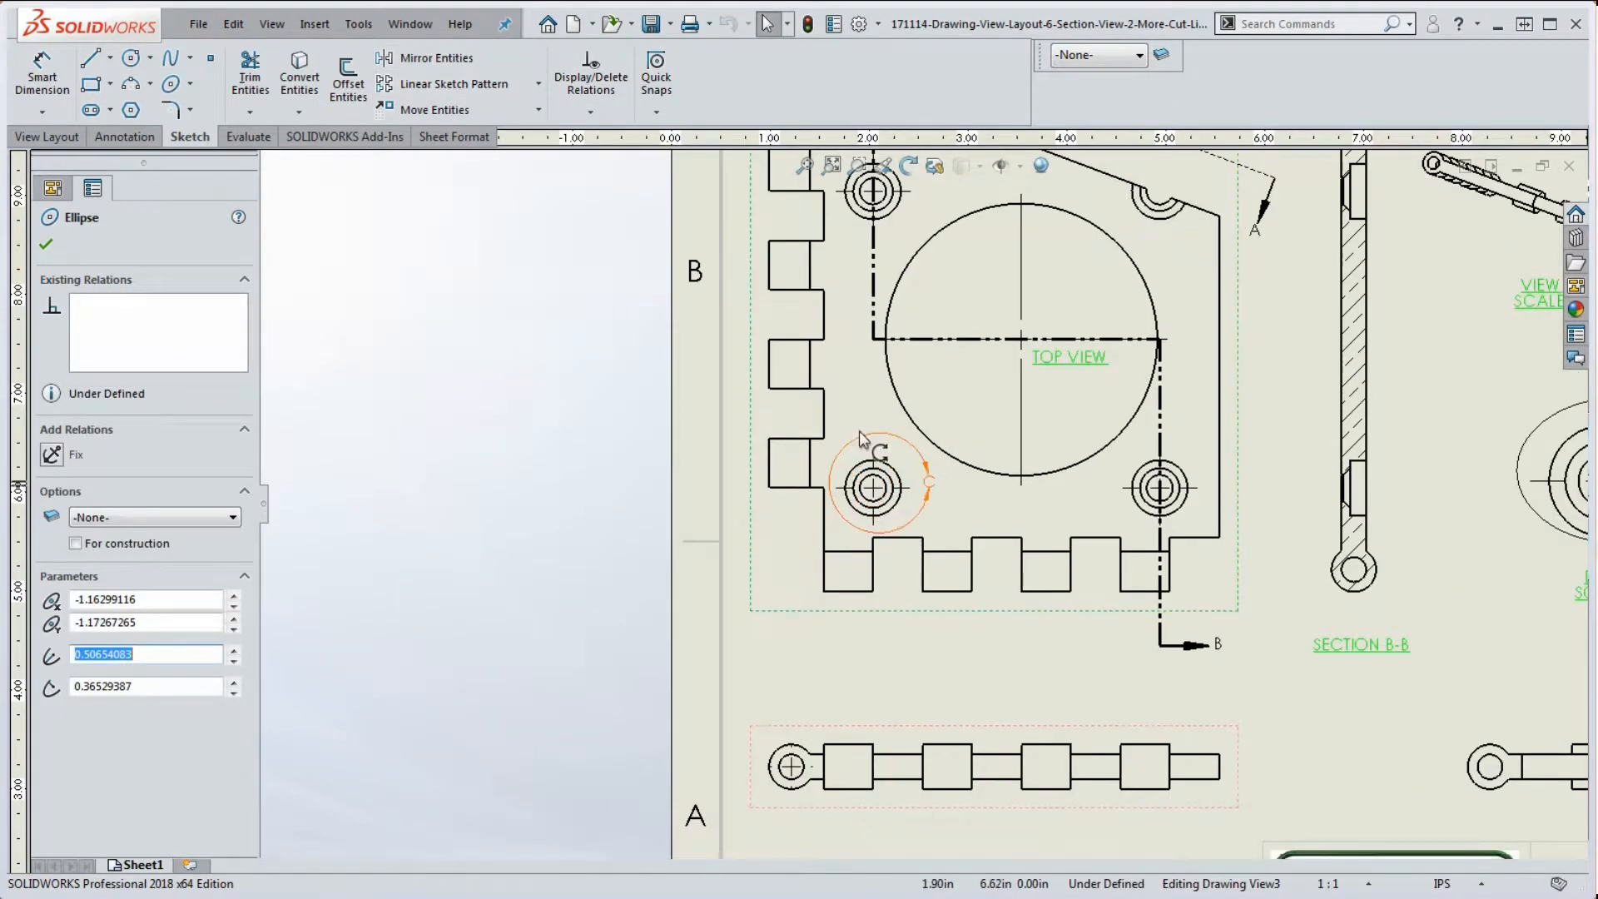
scroll(890, 559, up, 3)
scroll(1184, 563, down, 5)
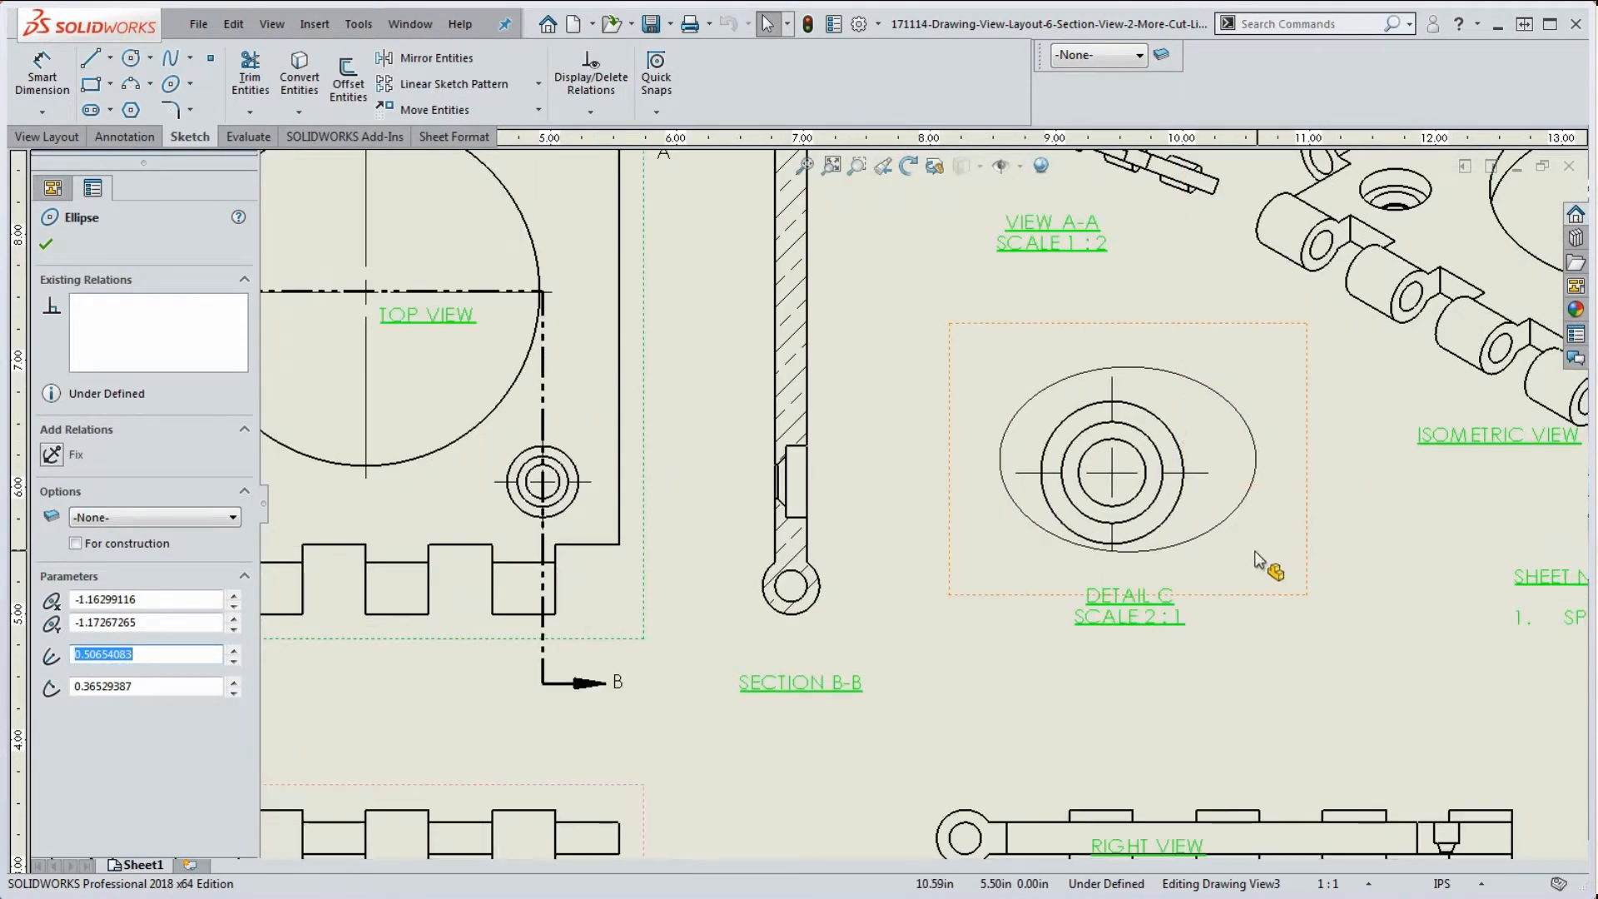
scroll(1234, 593, up, 4)
scroll(743, 545, down, 5)
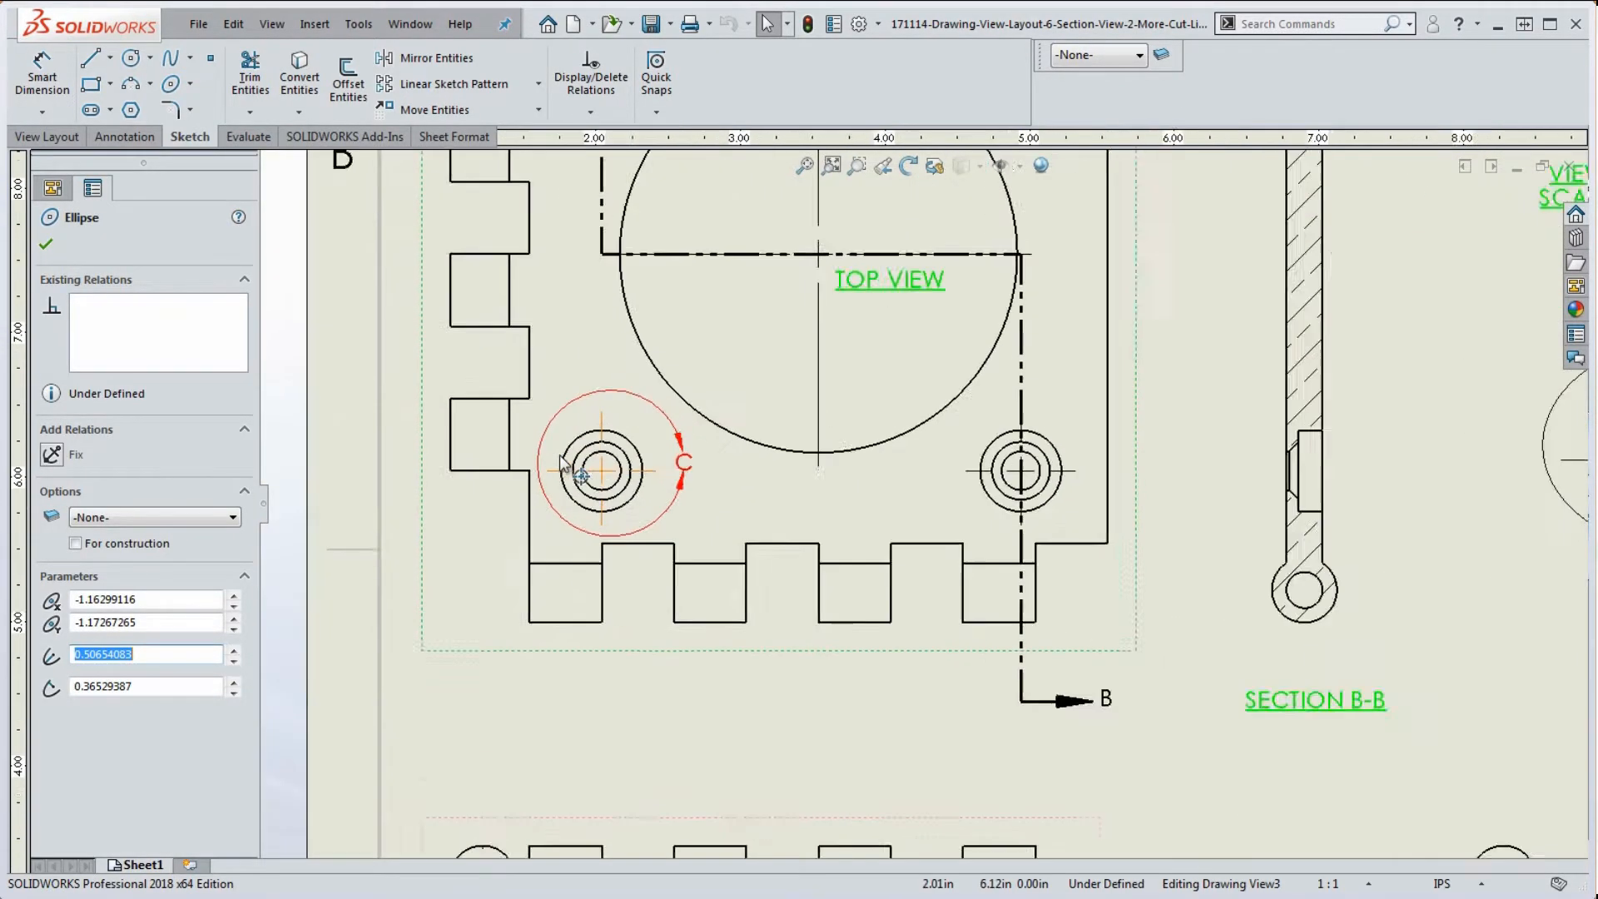
click(734, 538)
right_click(726, 538)
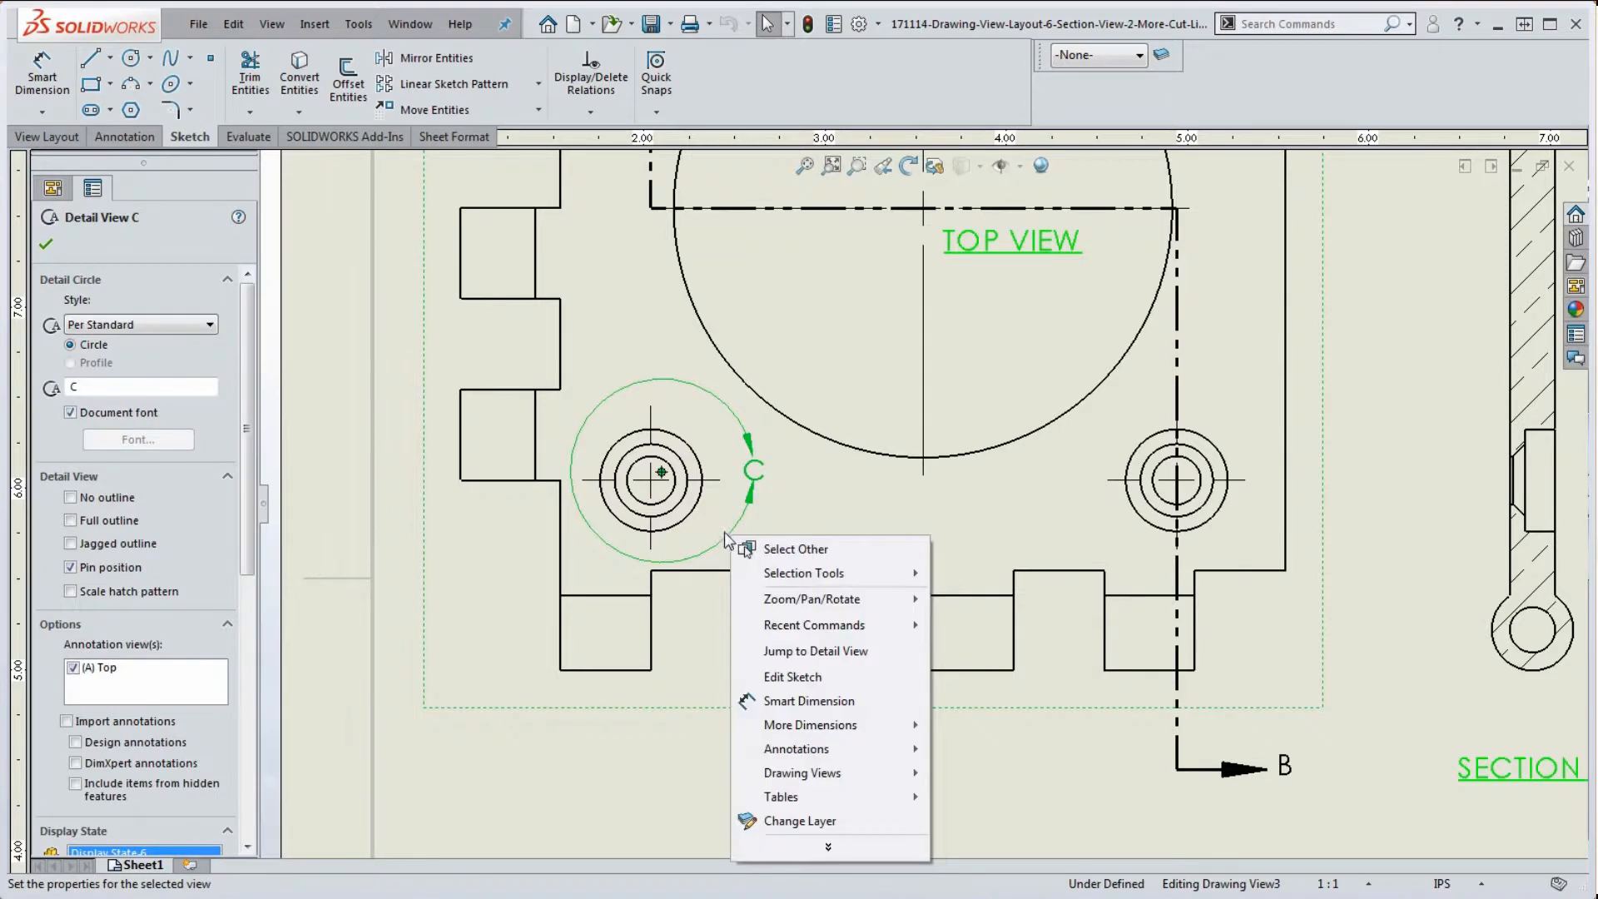
click(828, 678)
scroll(749, 533, down, 3)
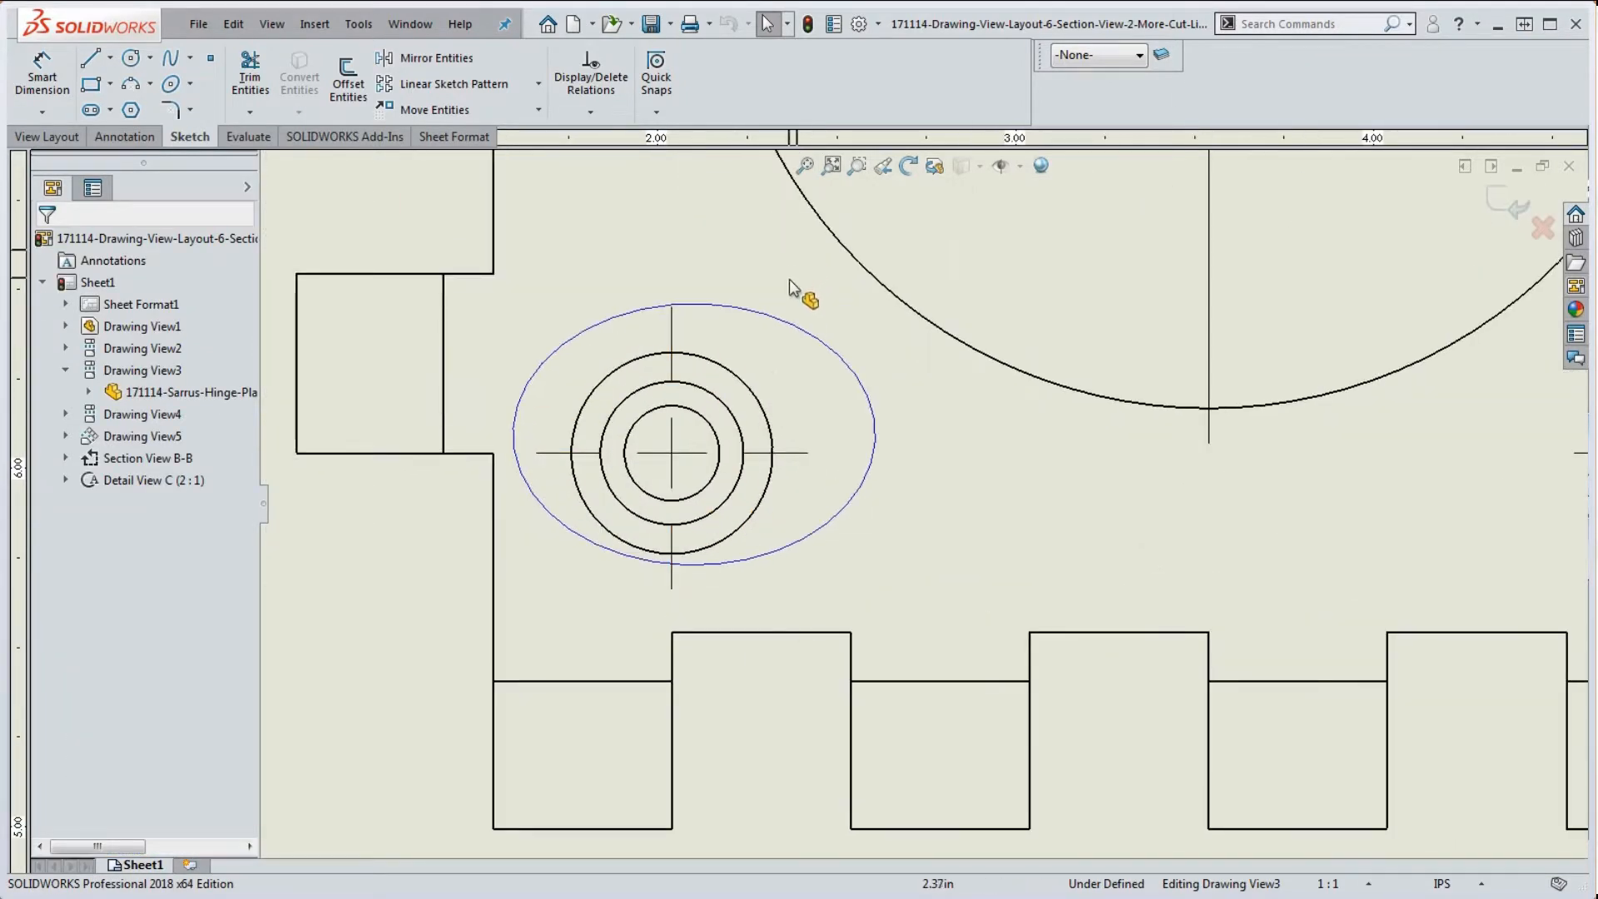
click(781, 319)
mouse_move(696, 438)
mouse_down()
mouse_move(732, 402)
mouse_move(693, 362)
mouse_move(688, 463)
mouse_move(691, 448)
mouse_up()
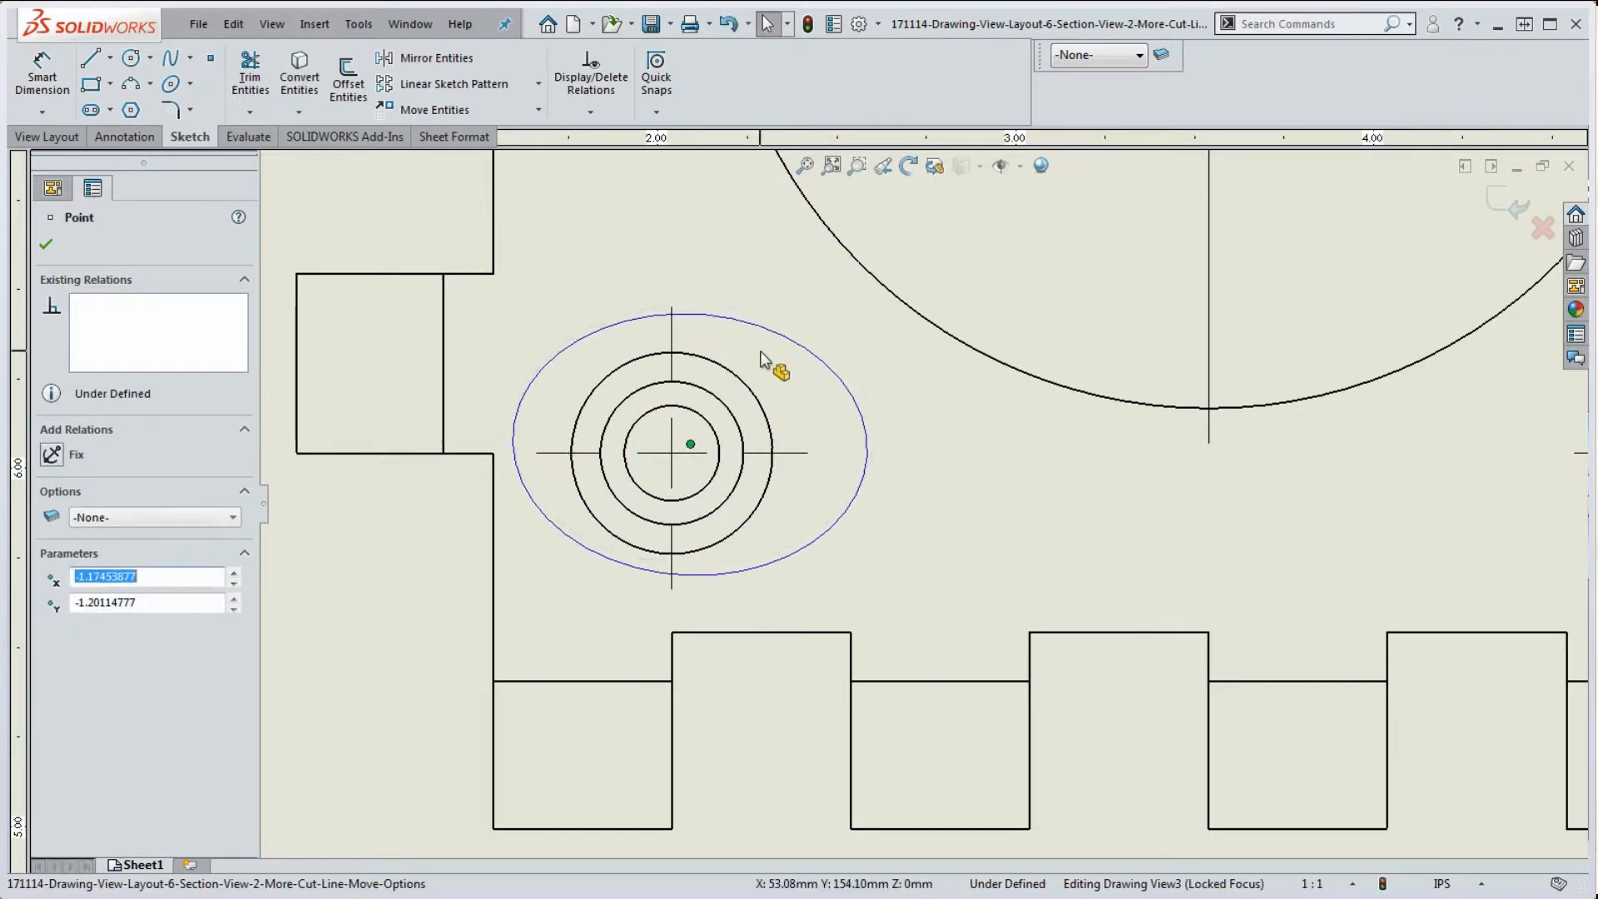
mouse_move(698, 314)
mouse_down()
mouse_move(710, 329)
mouse_move(689, 322)
mouse_up()
mouse_move(869, 451)
mouse_down()
mouse_move(843, 473)
mouse_move(854, 450)
mouse_up()
Delete the resized ellipse around the lower-left hole
click(866, 512)
click(833, 511)
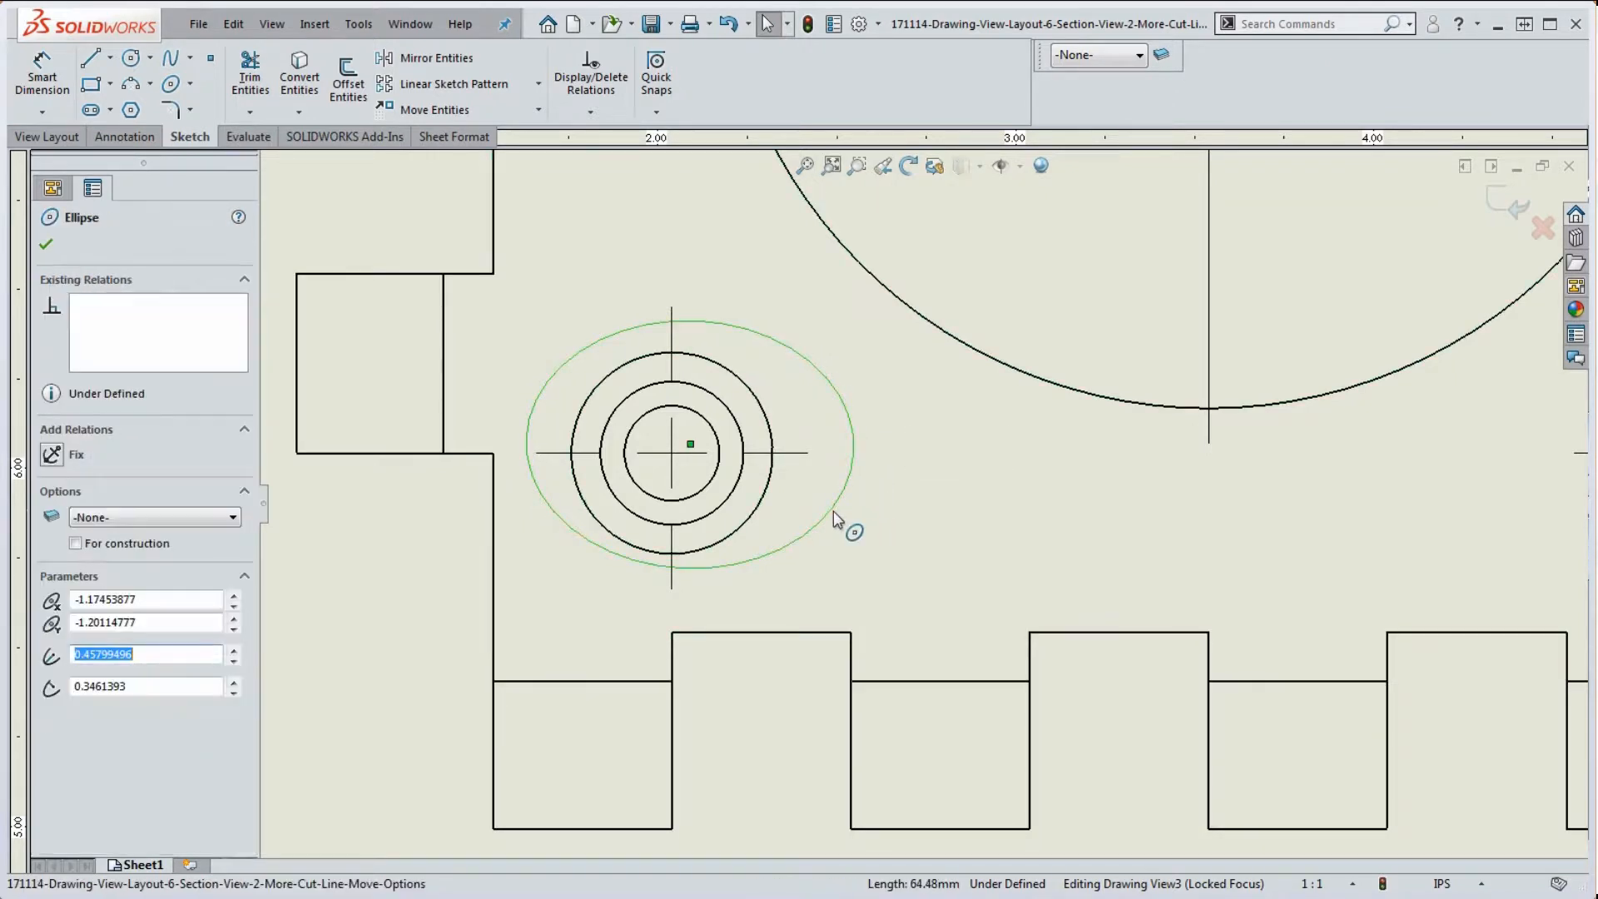
key(Delete)
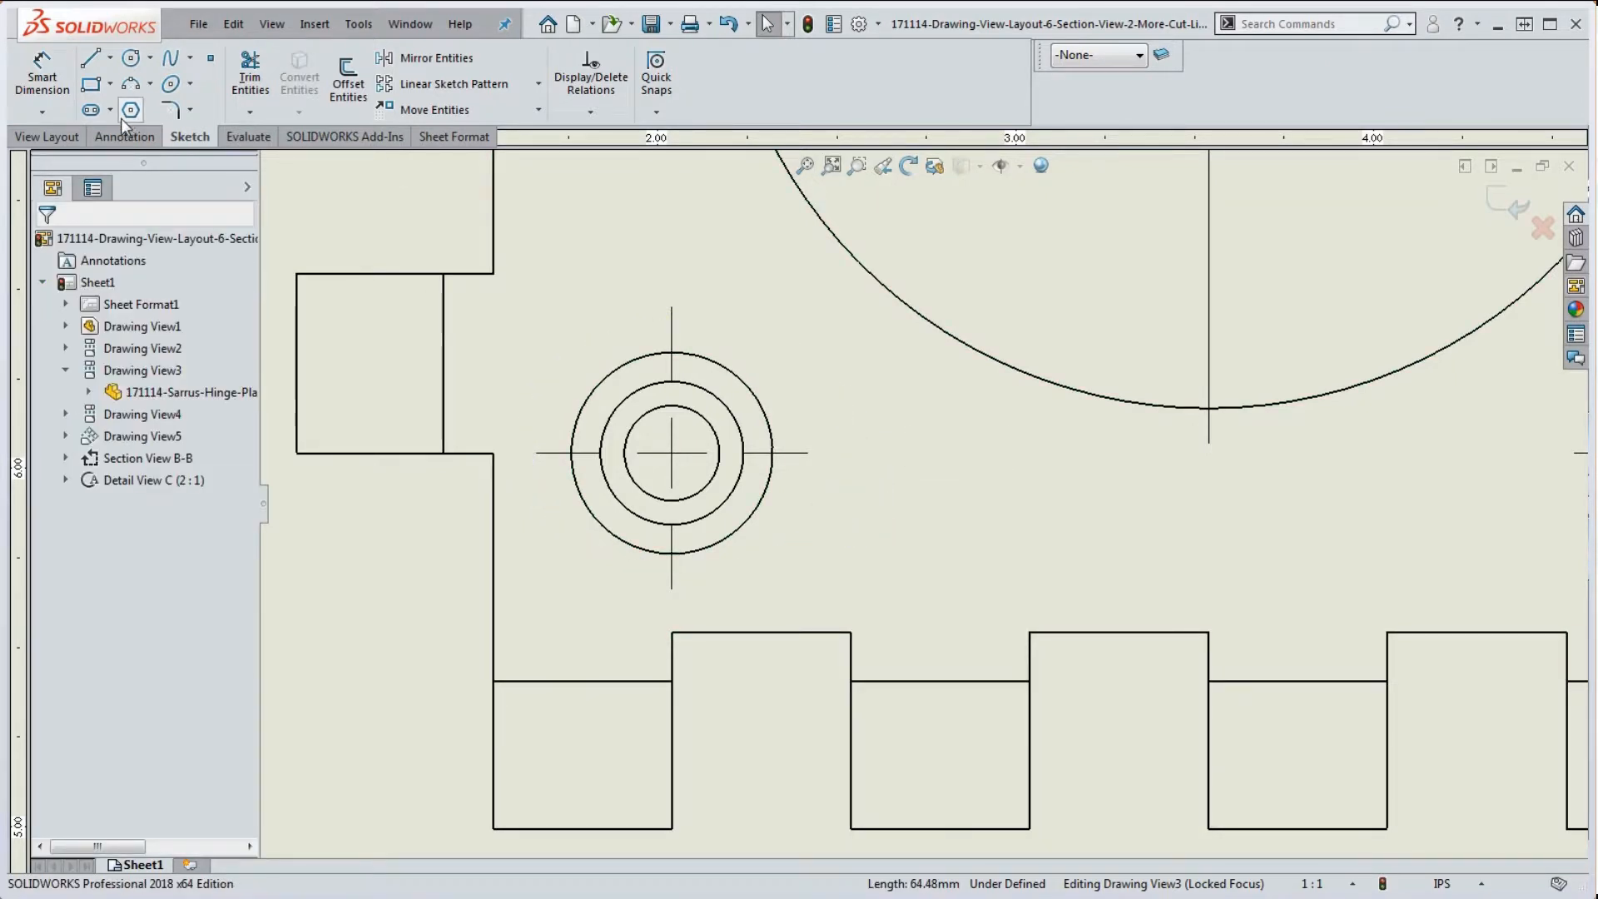
Sketch a centerpoint straight slot around the lower-left hole, reshape it to about 0.51 in long and 0.68 in wide, and rebuild
click(93, 109)
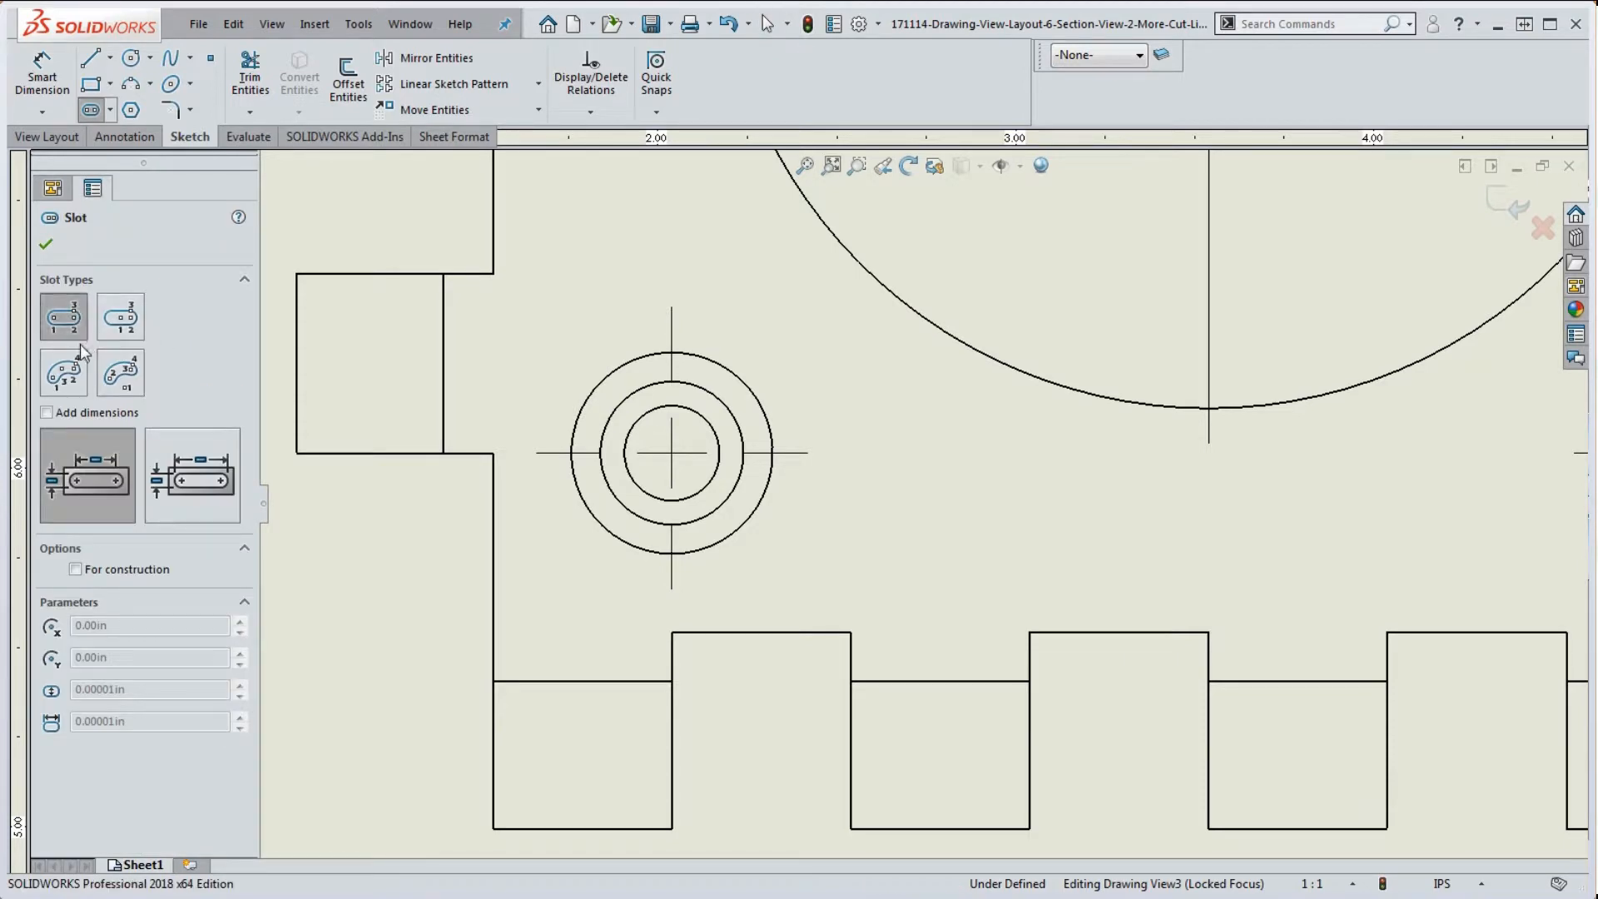
click(120, 317)
click(679, 460)
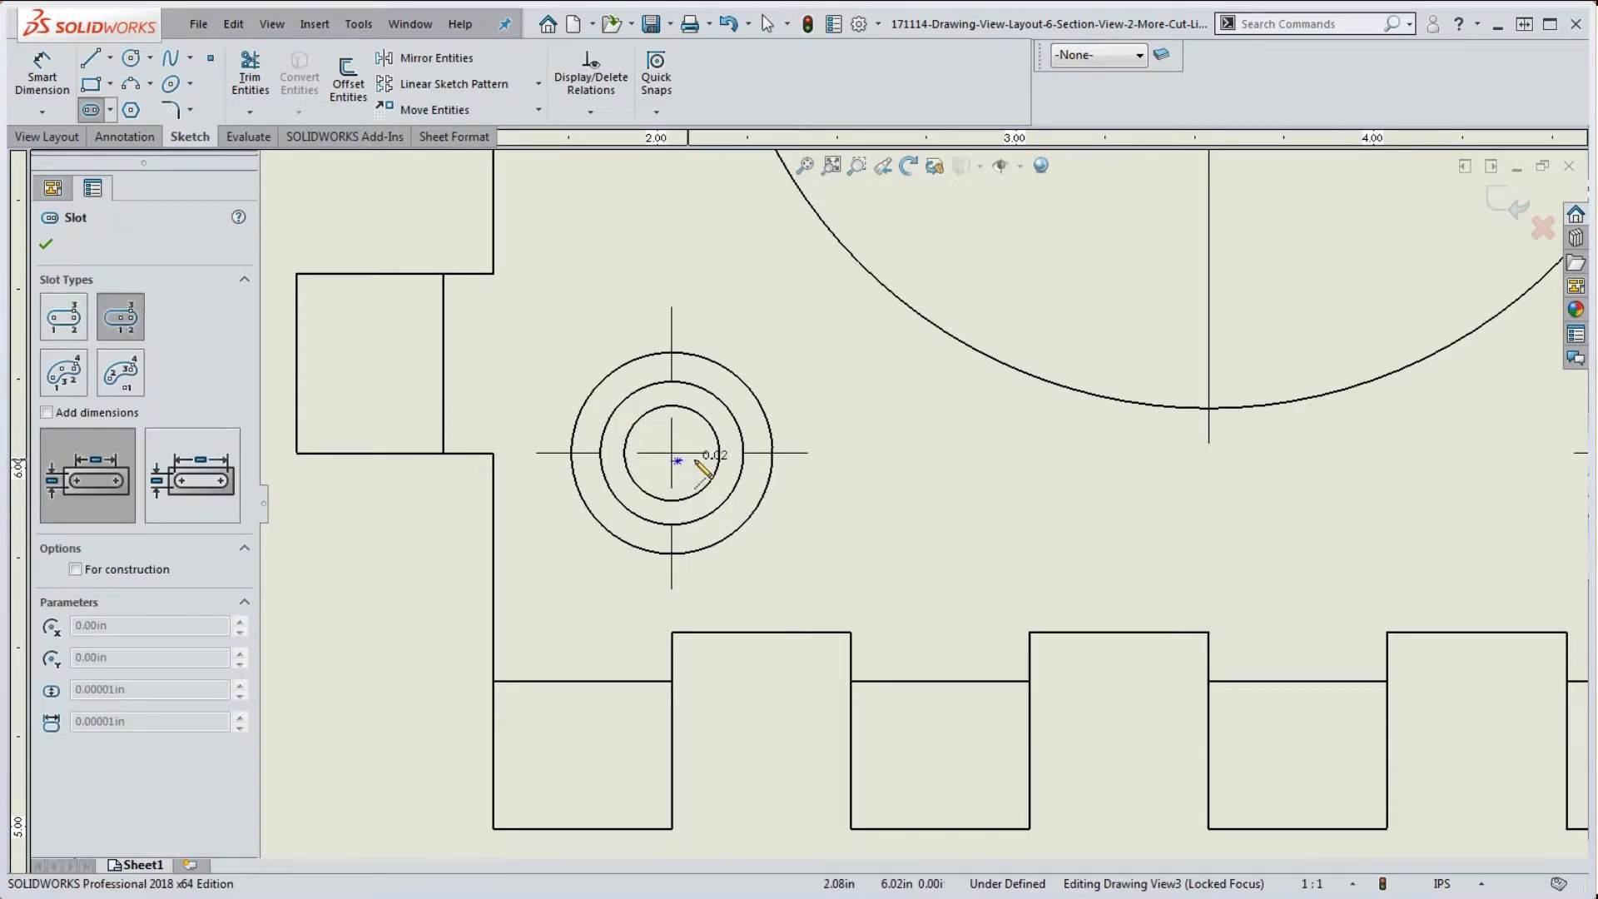
click(857, 460)
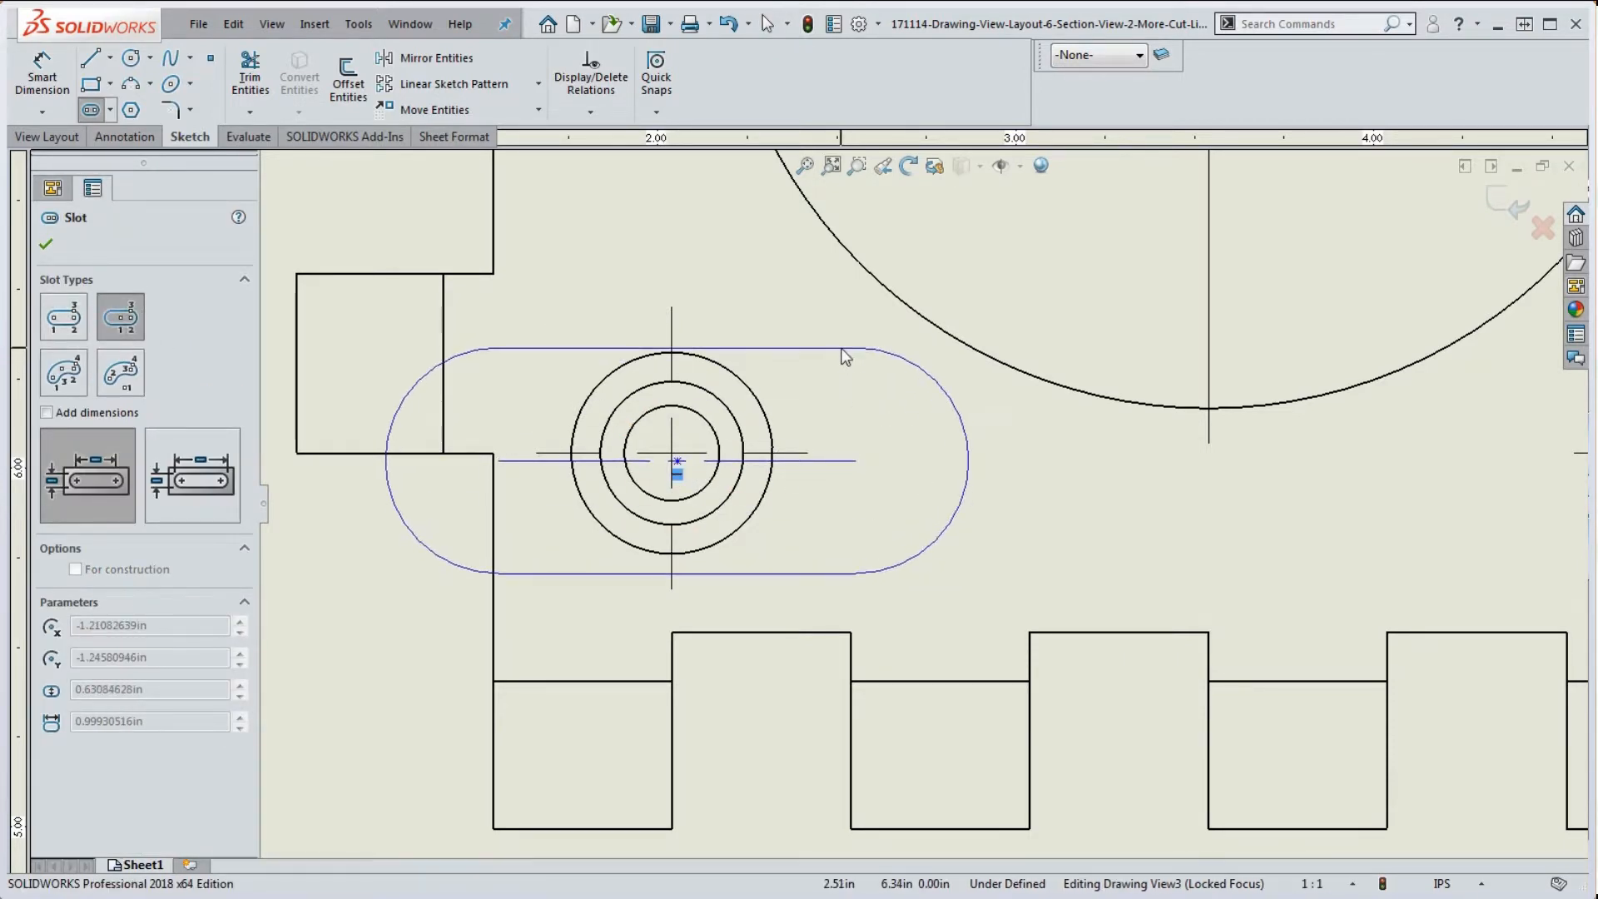
click(843, 350)
key(Escape)
drag(856, 347, 563, 331)
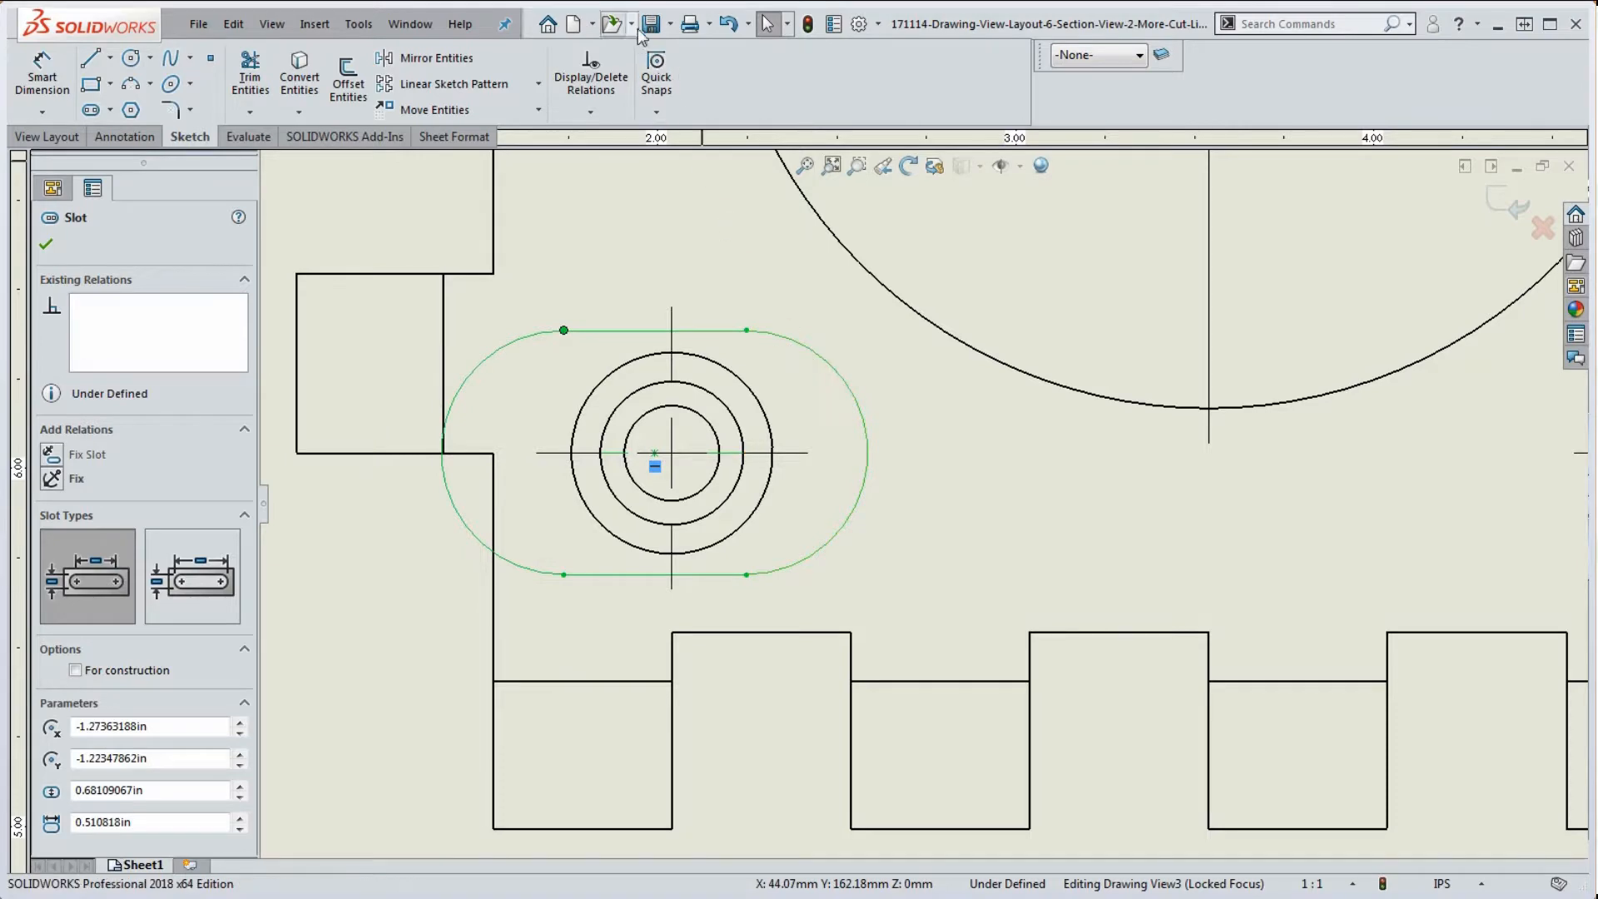
click(818, 26)
Reopen Detail C's boundary sketch from the top view and delete the ellipse around the lower-left hole
scroll(902, 392, up, 12)
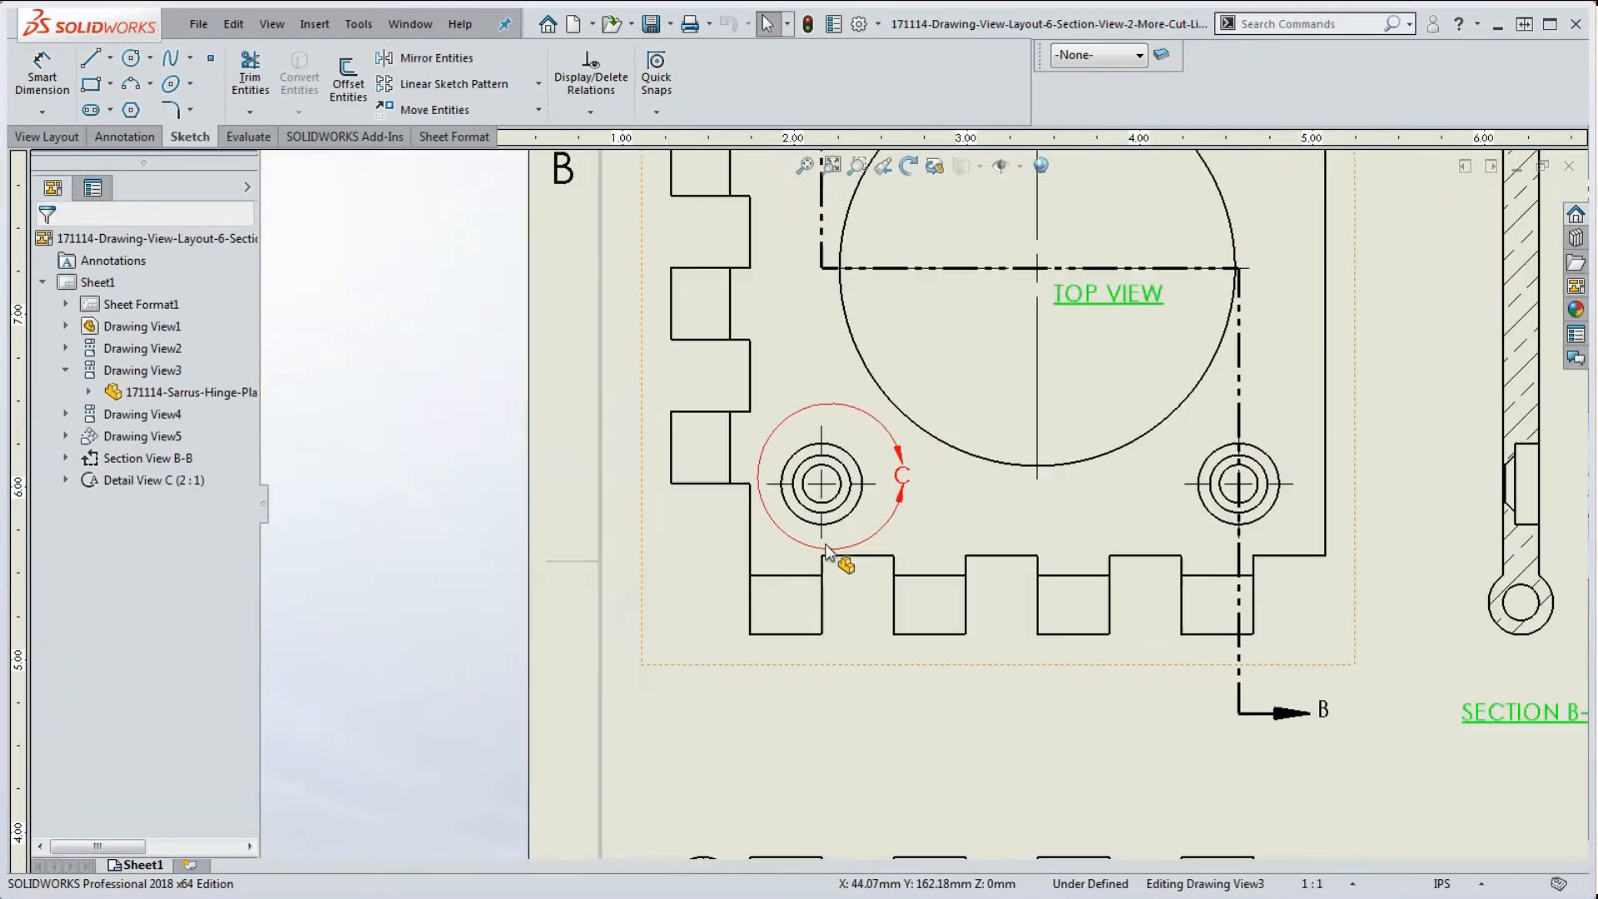
scroll(1198, 499, down, 5)
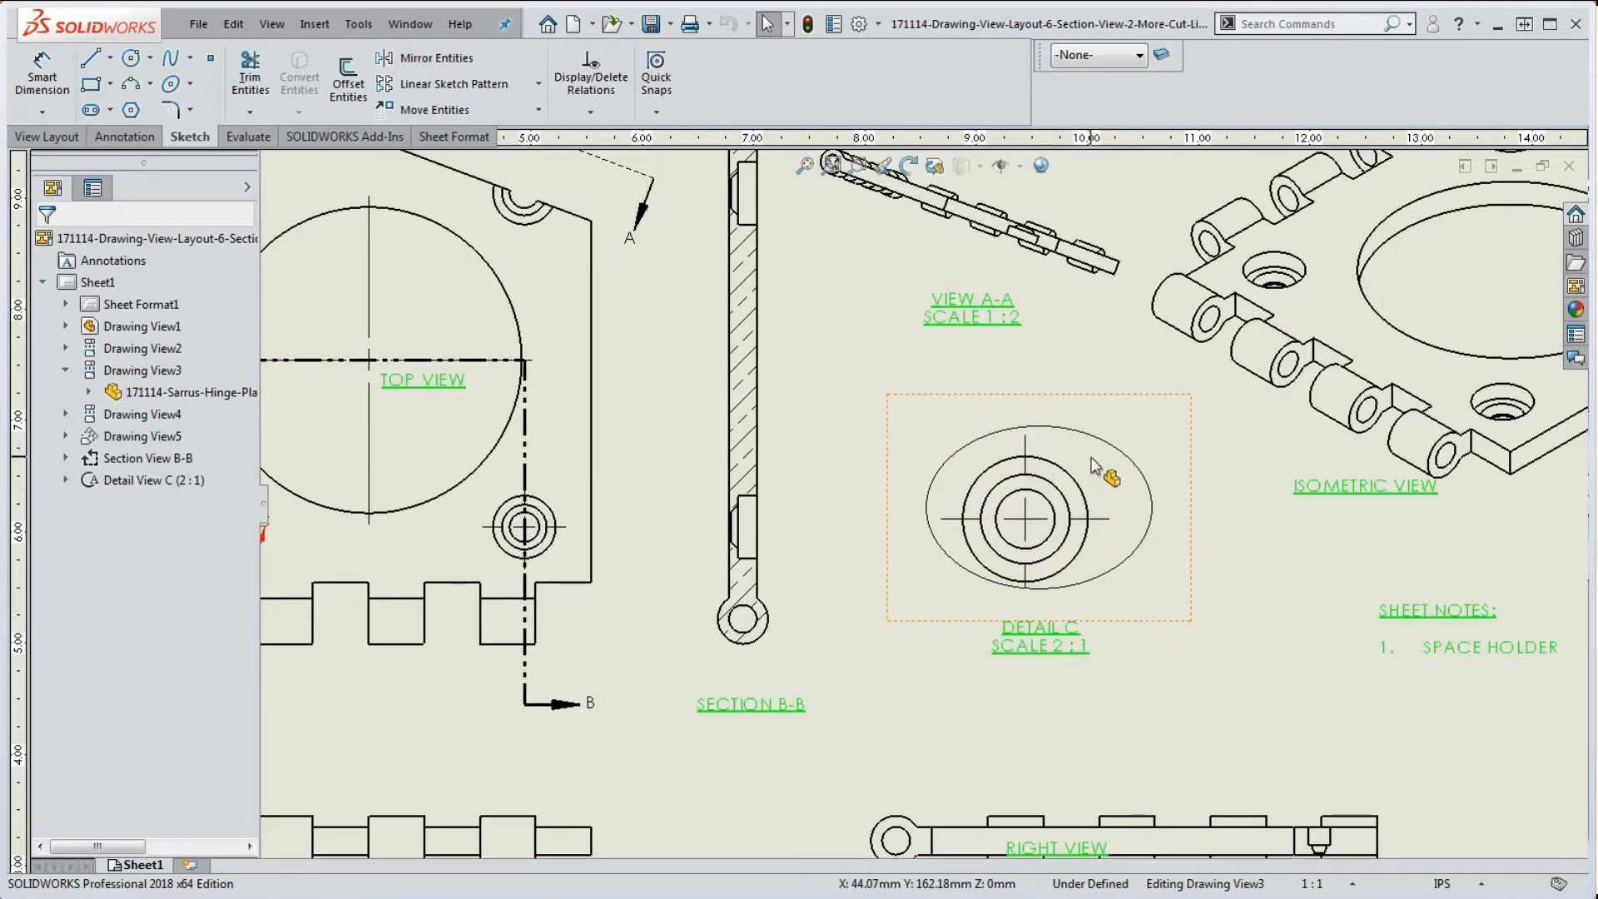
scroll(1085, 532, down, 1)
scroll(1071, 550, up, 3)
scroll(585, 550, down, 5)
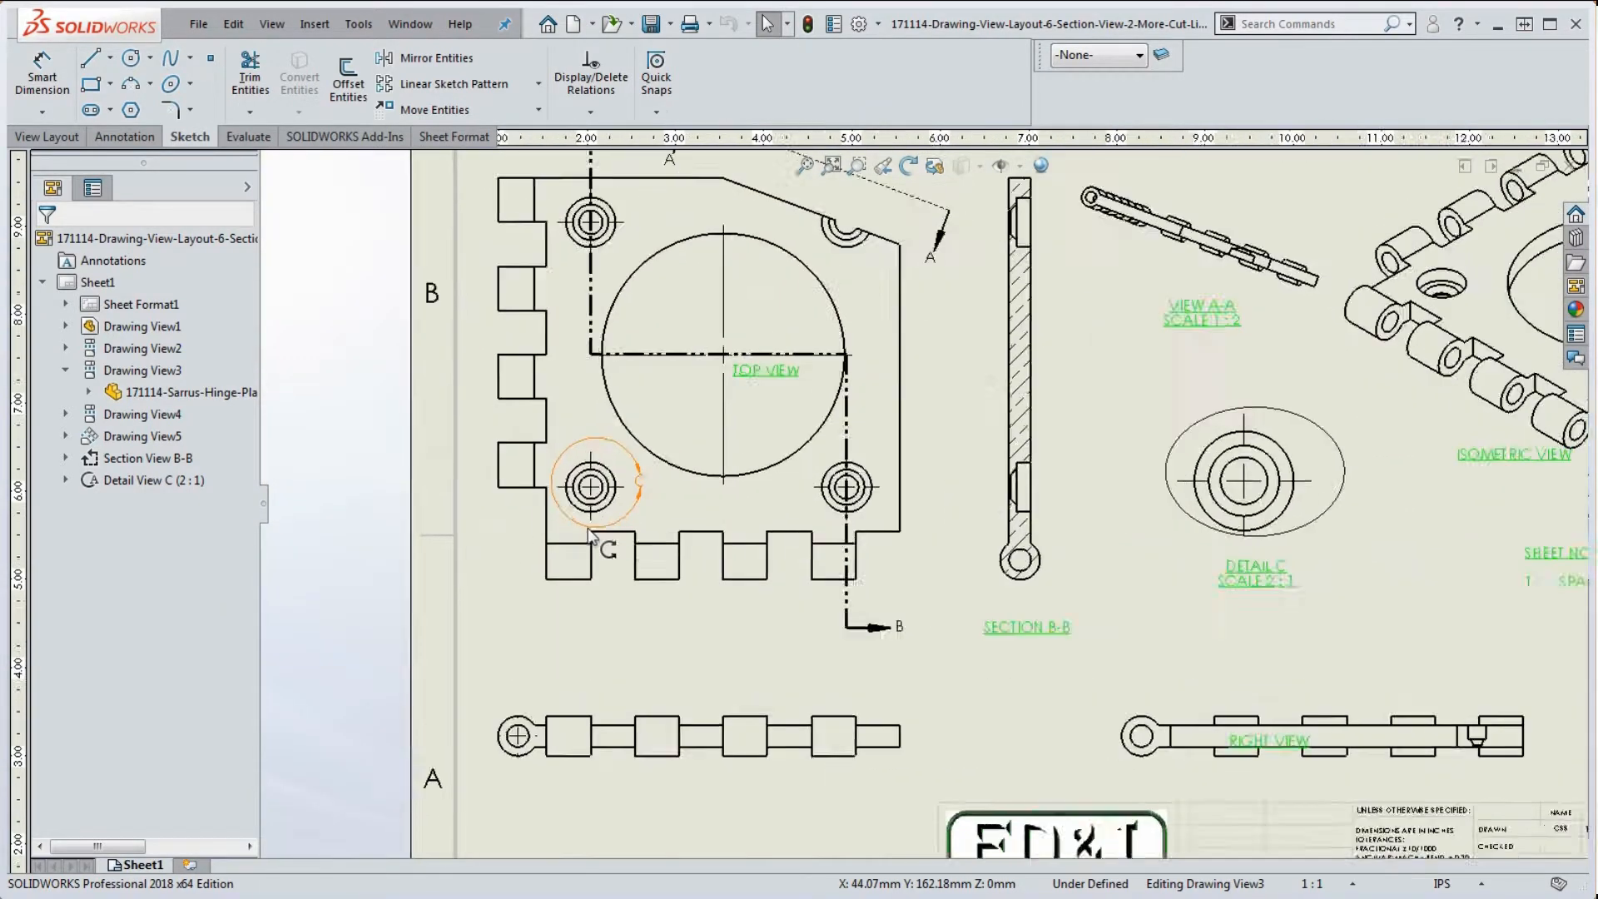
right_click(734, 498)
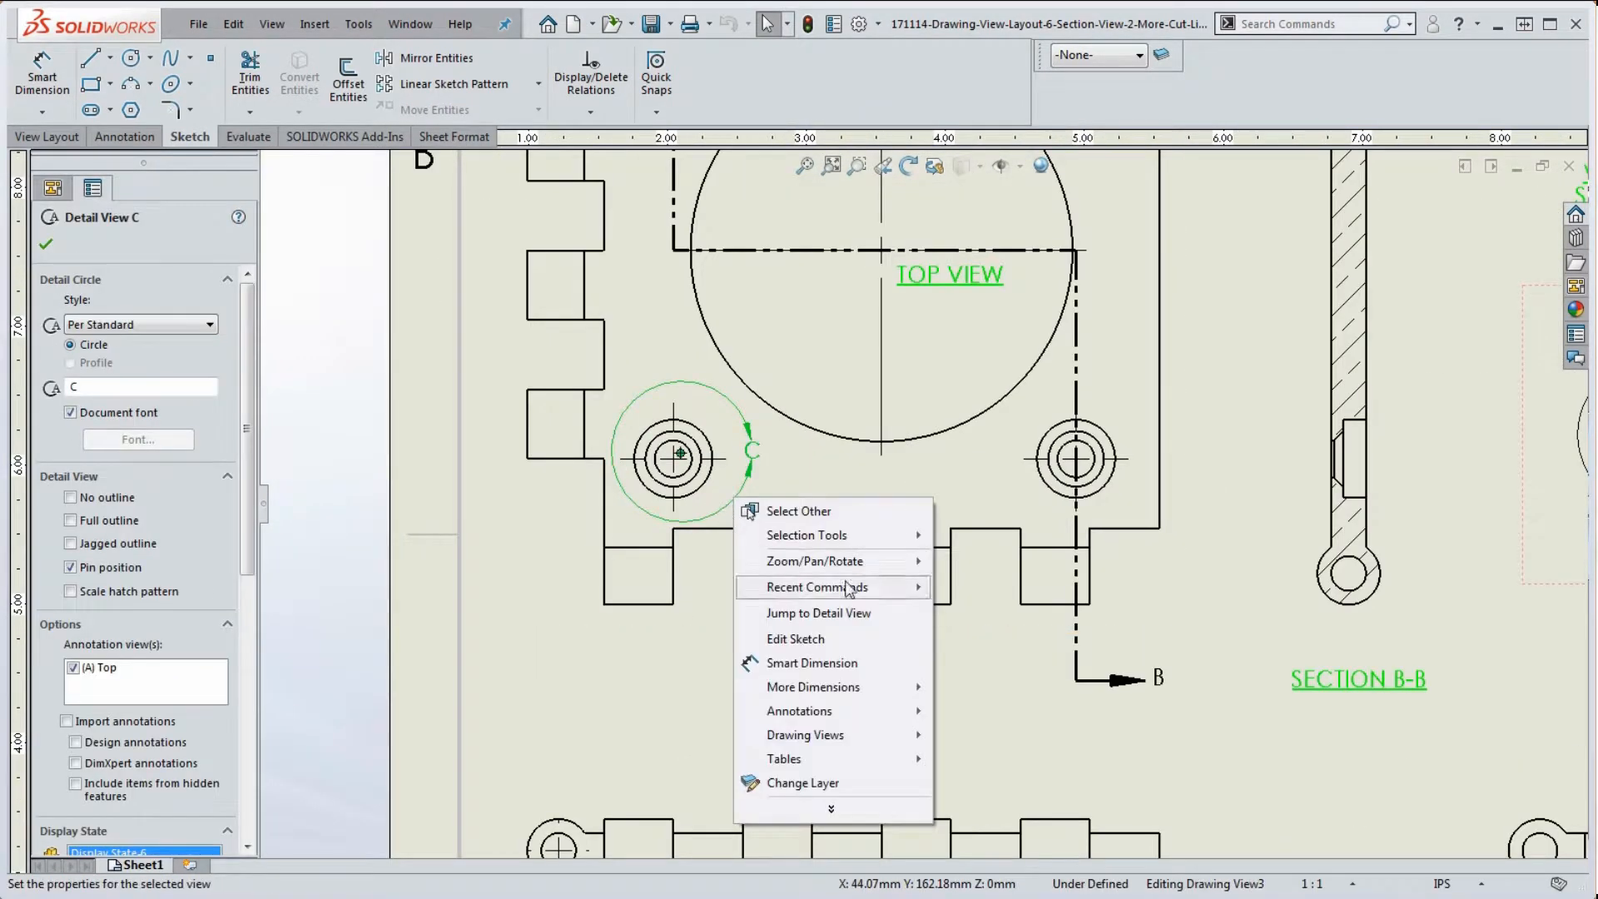
click(821, 646)
scroll(799, 441, down, 3)
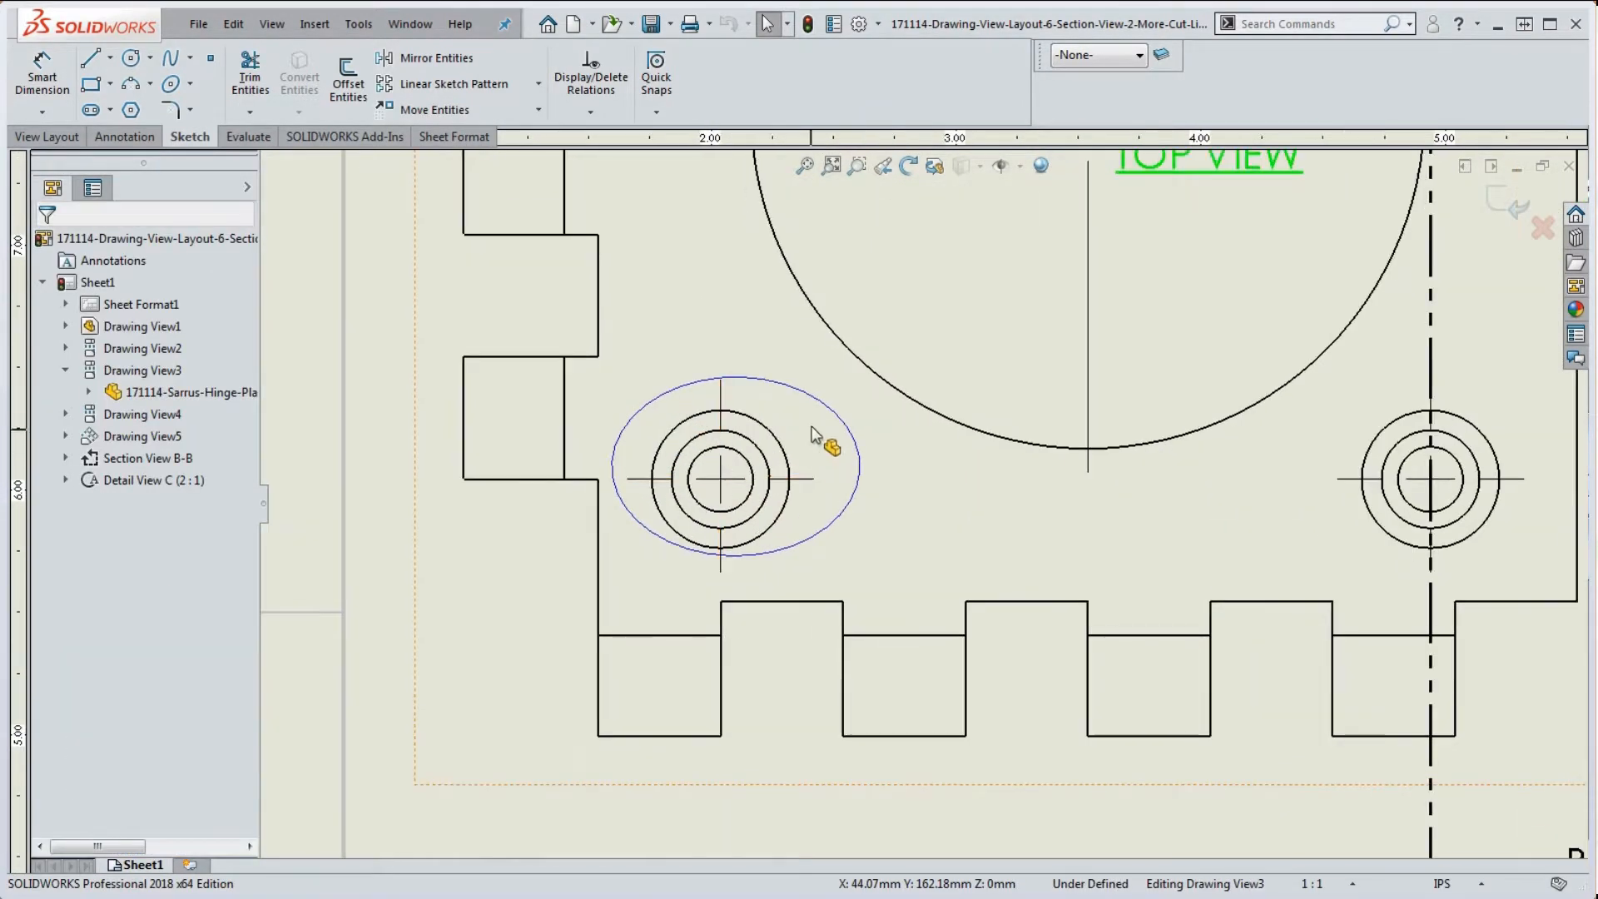
click(820, 406)
key(Delete)
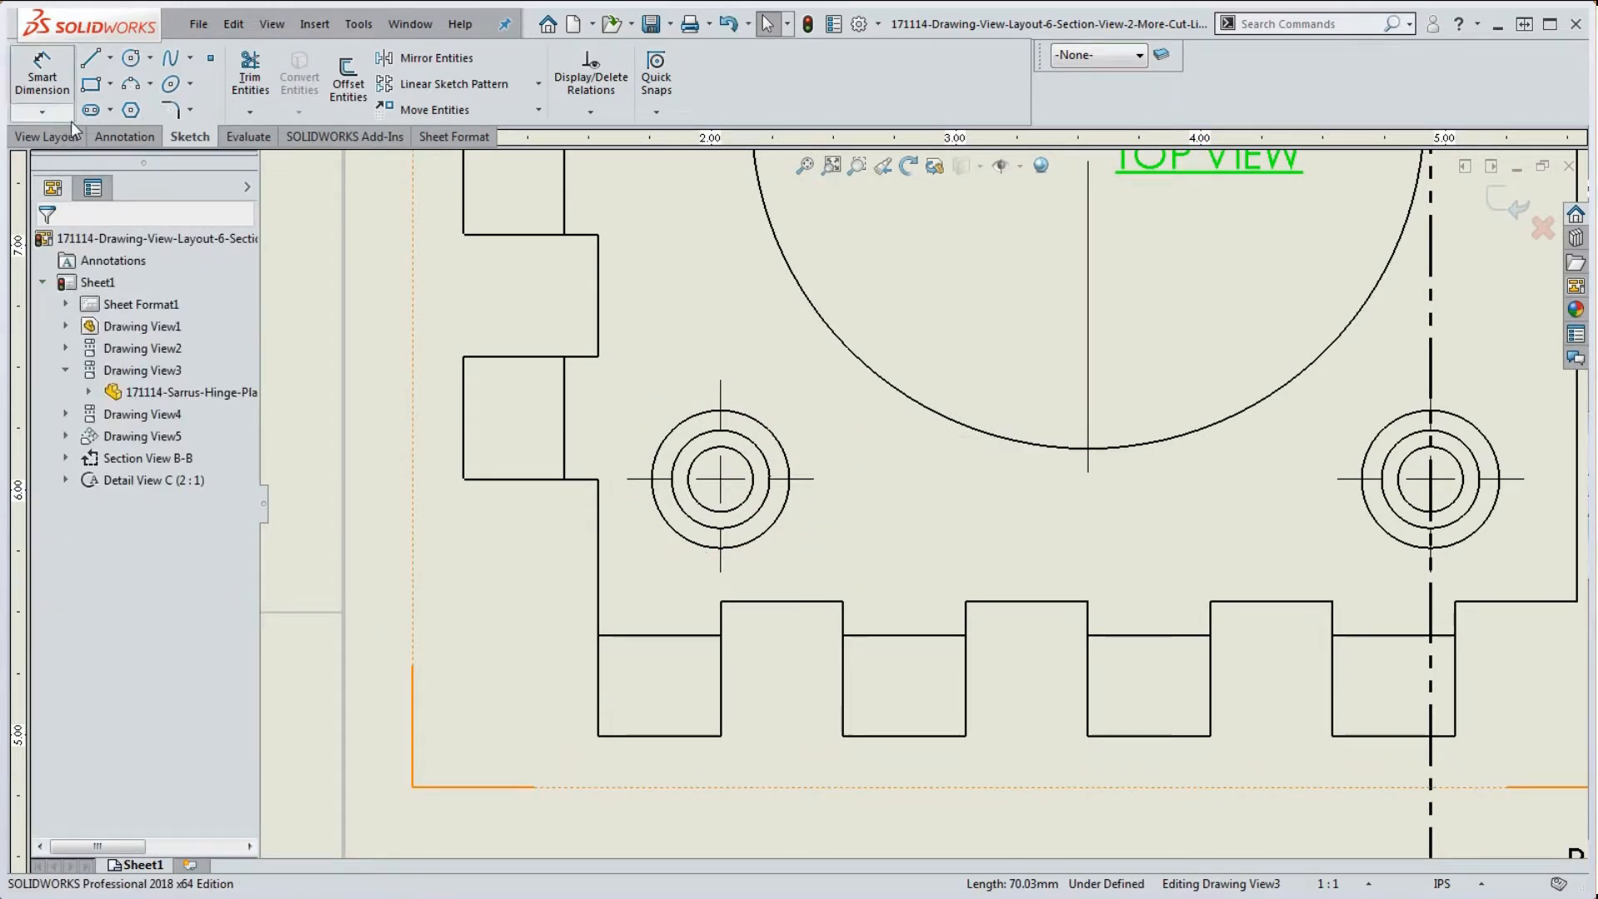
Sketch a slightly tilted centerpoint straight slot about 1.17 in long around the lower-left hole as the new detail boundary
click(93, 109)
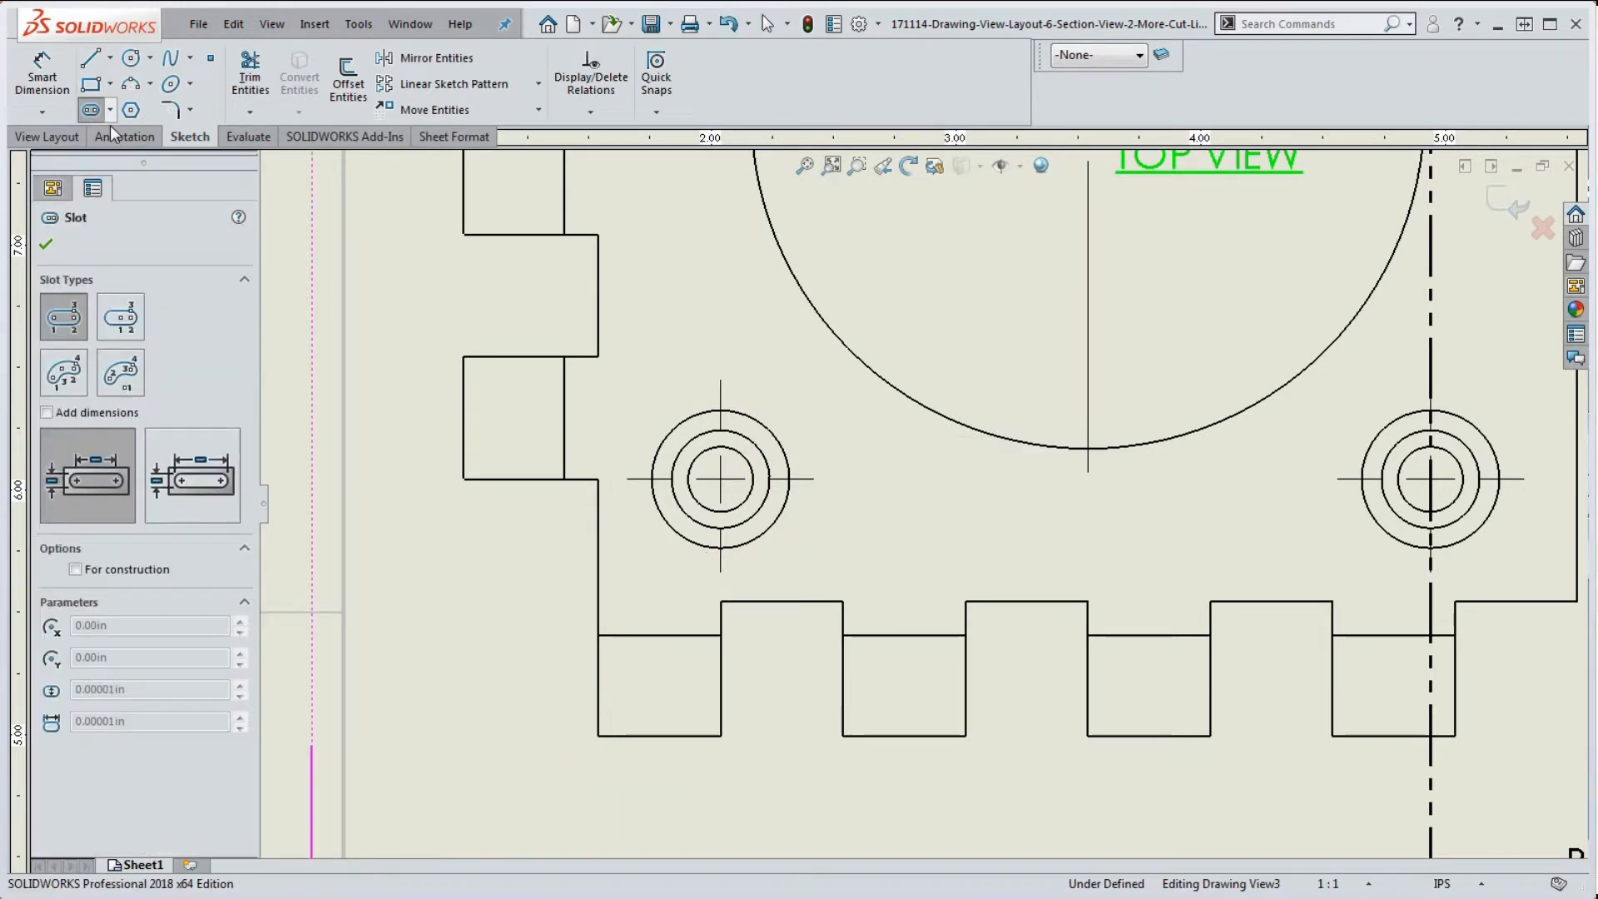
click(121, 326)
click(731, 466)
click(879, 454)
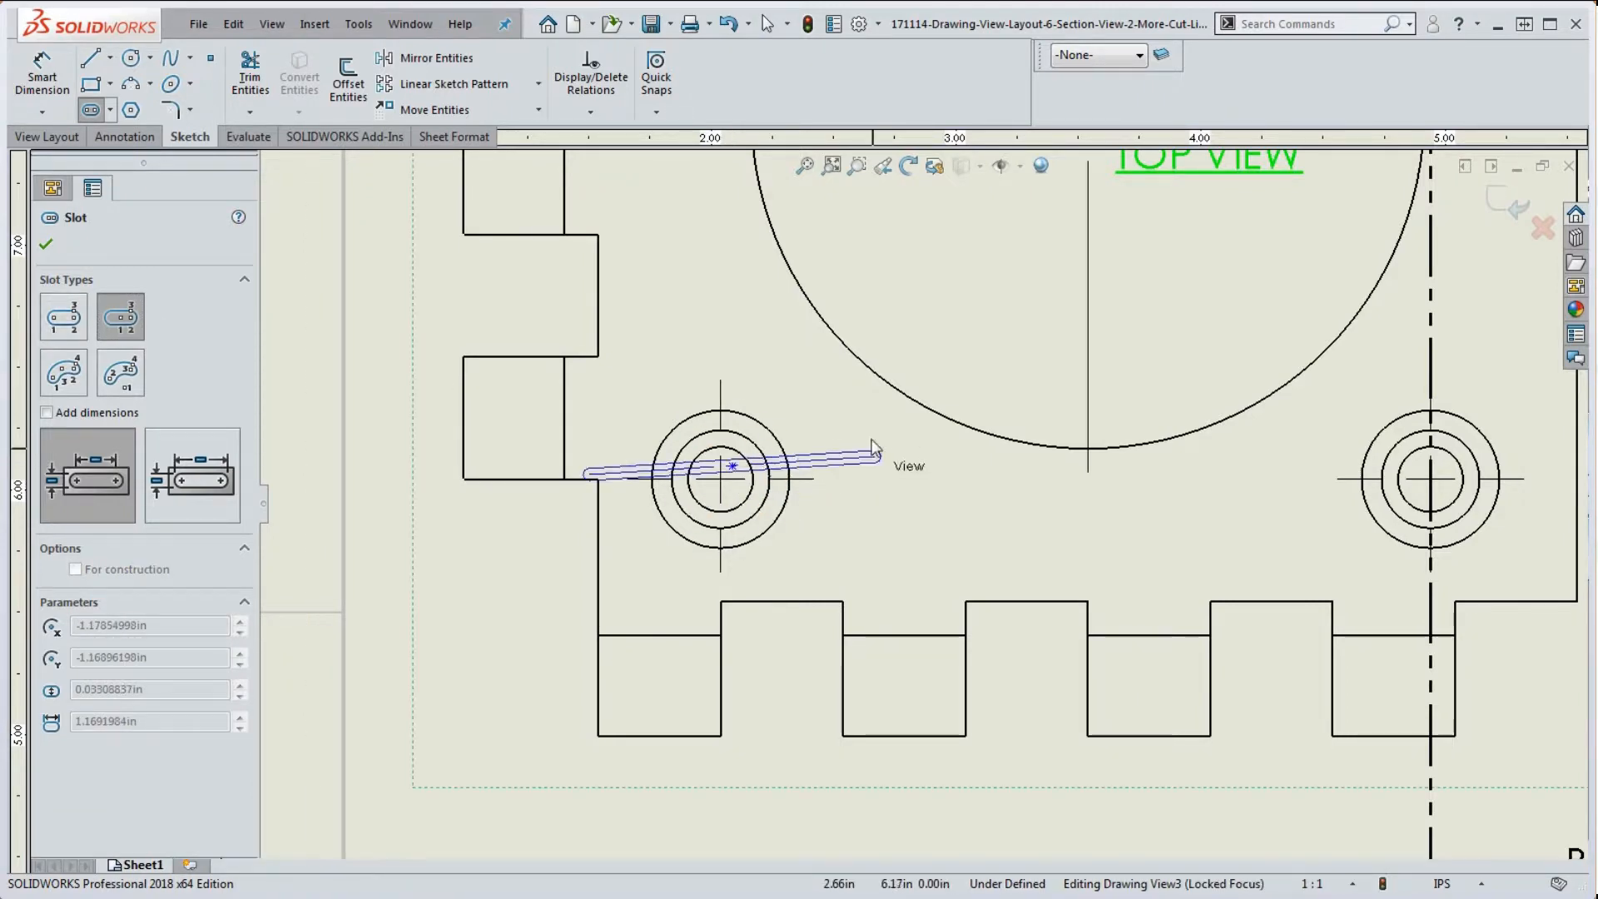
click(827, 373)
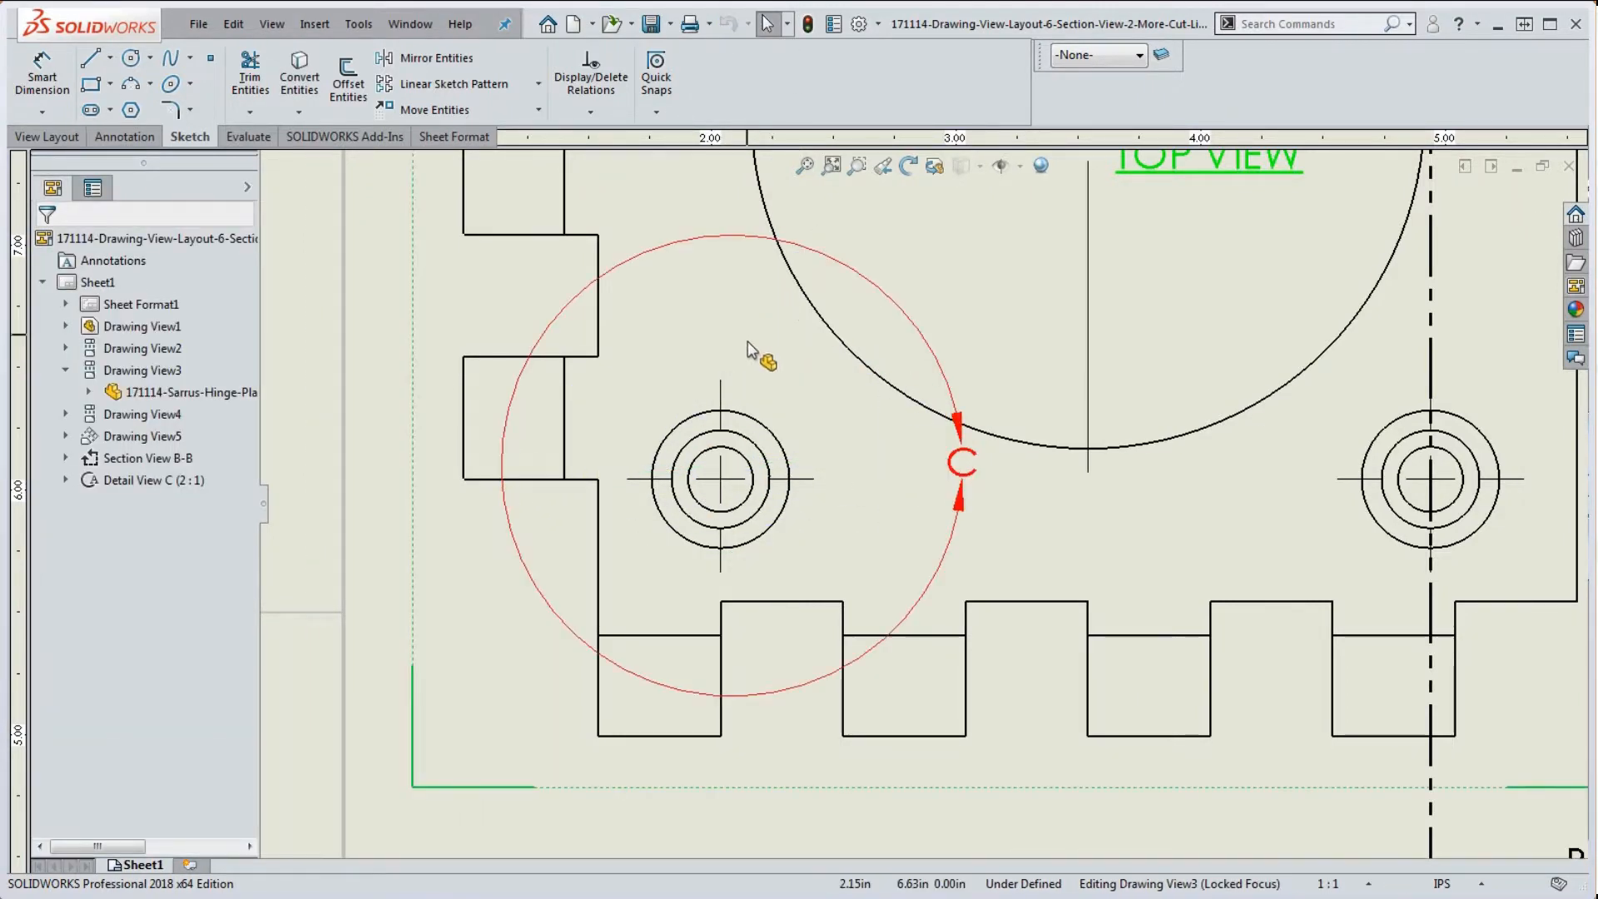
Edit Detail C's boundary sketch, level the slot and shorten it to about 0.48 in, centre it on the lower-left hole, and rebuild
key(f)
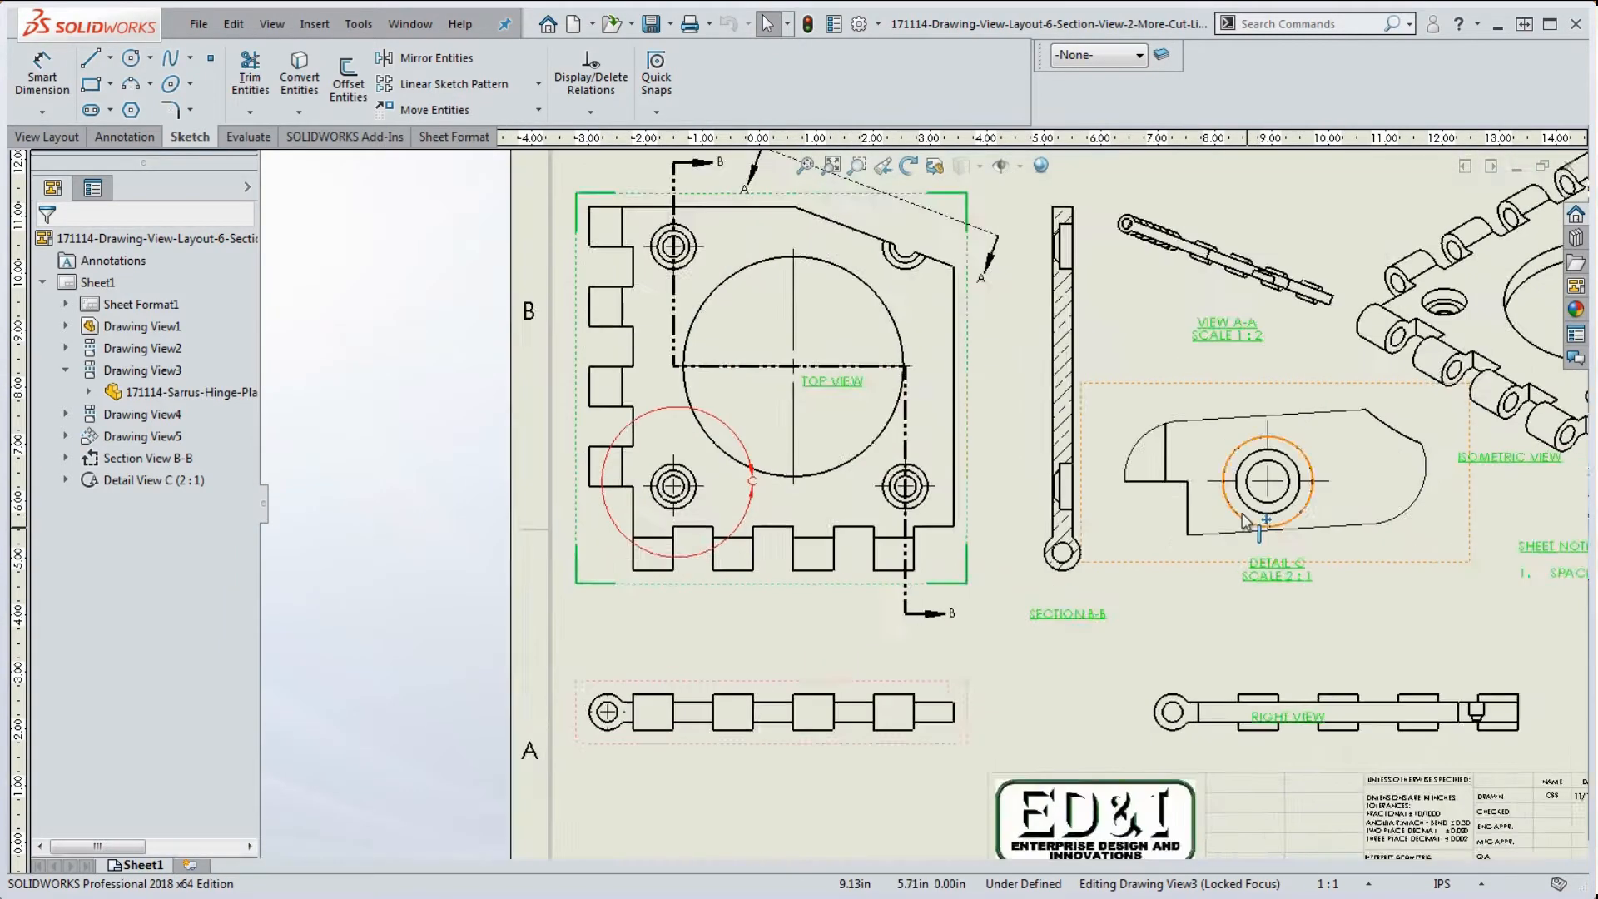
scroll(1274, 492, down, 4)
scroll(1290, 487, up, 7)
scroll(760, 527, down, 2)
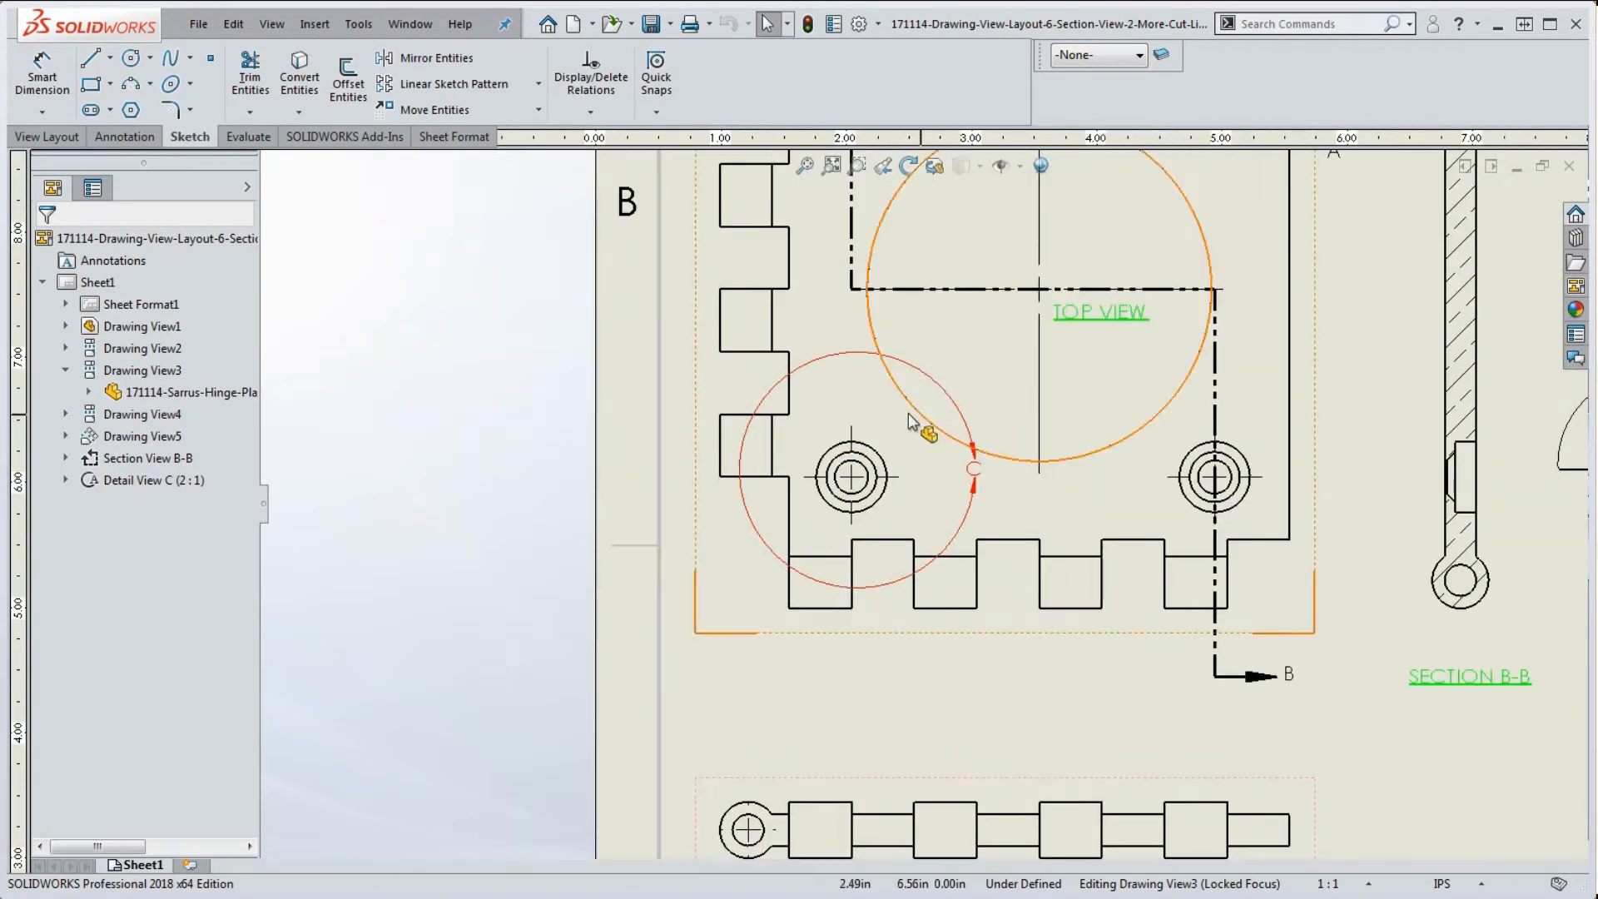
right_click(923, 378)
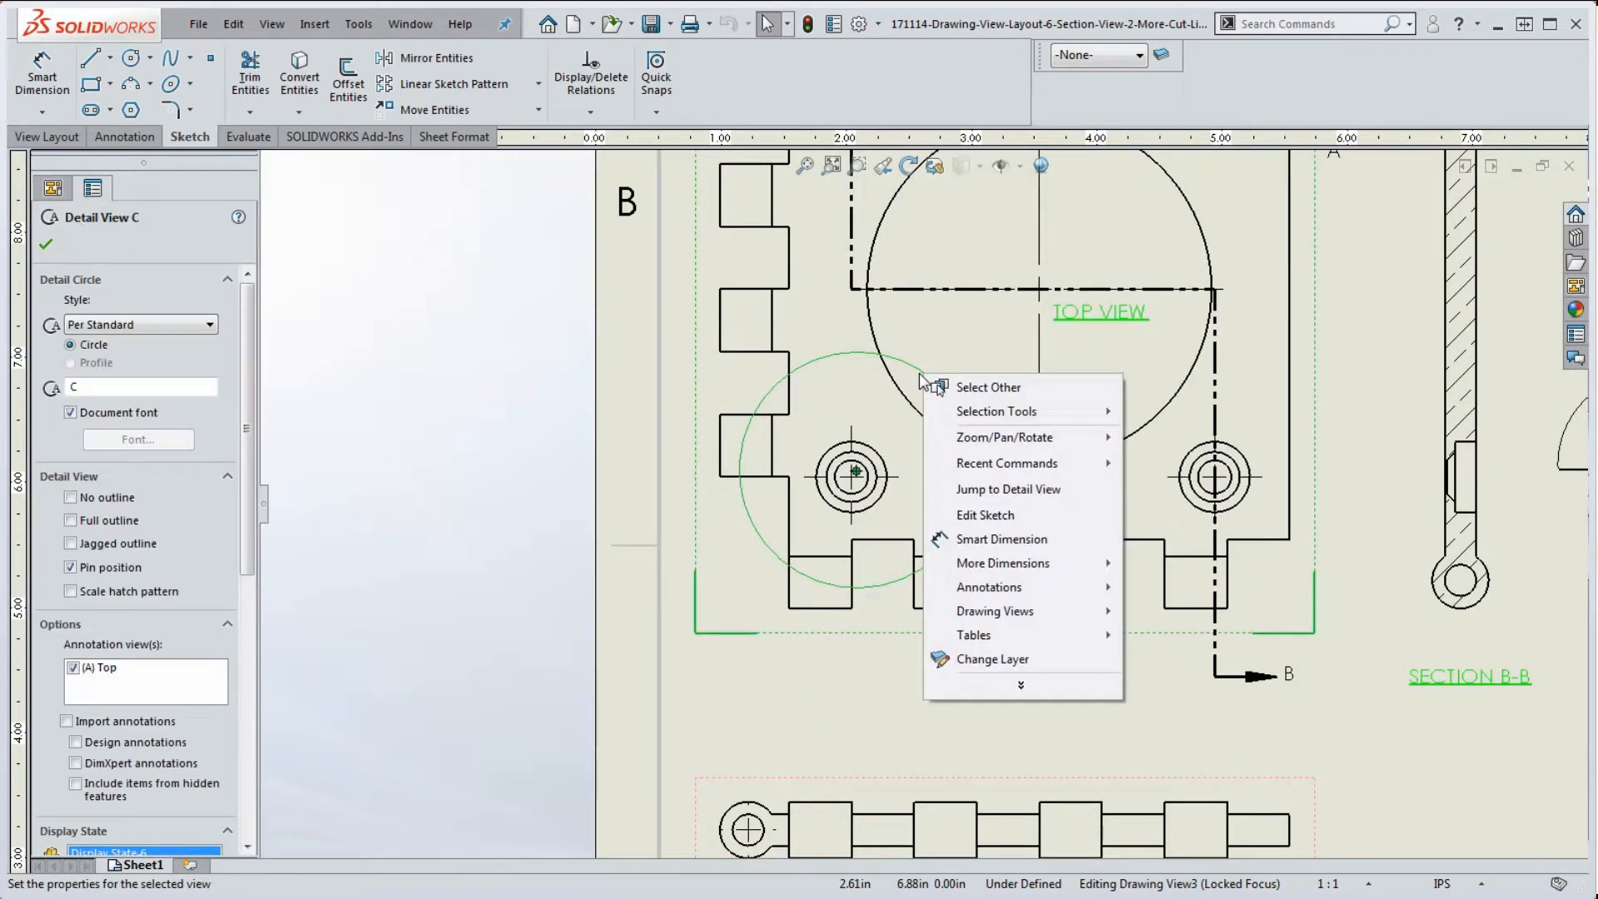
click(1021, 517)
scroll(946, 464, down, 3)
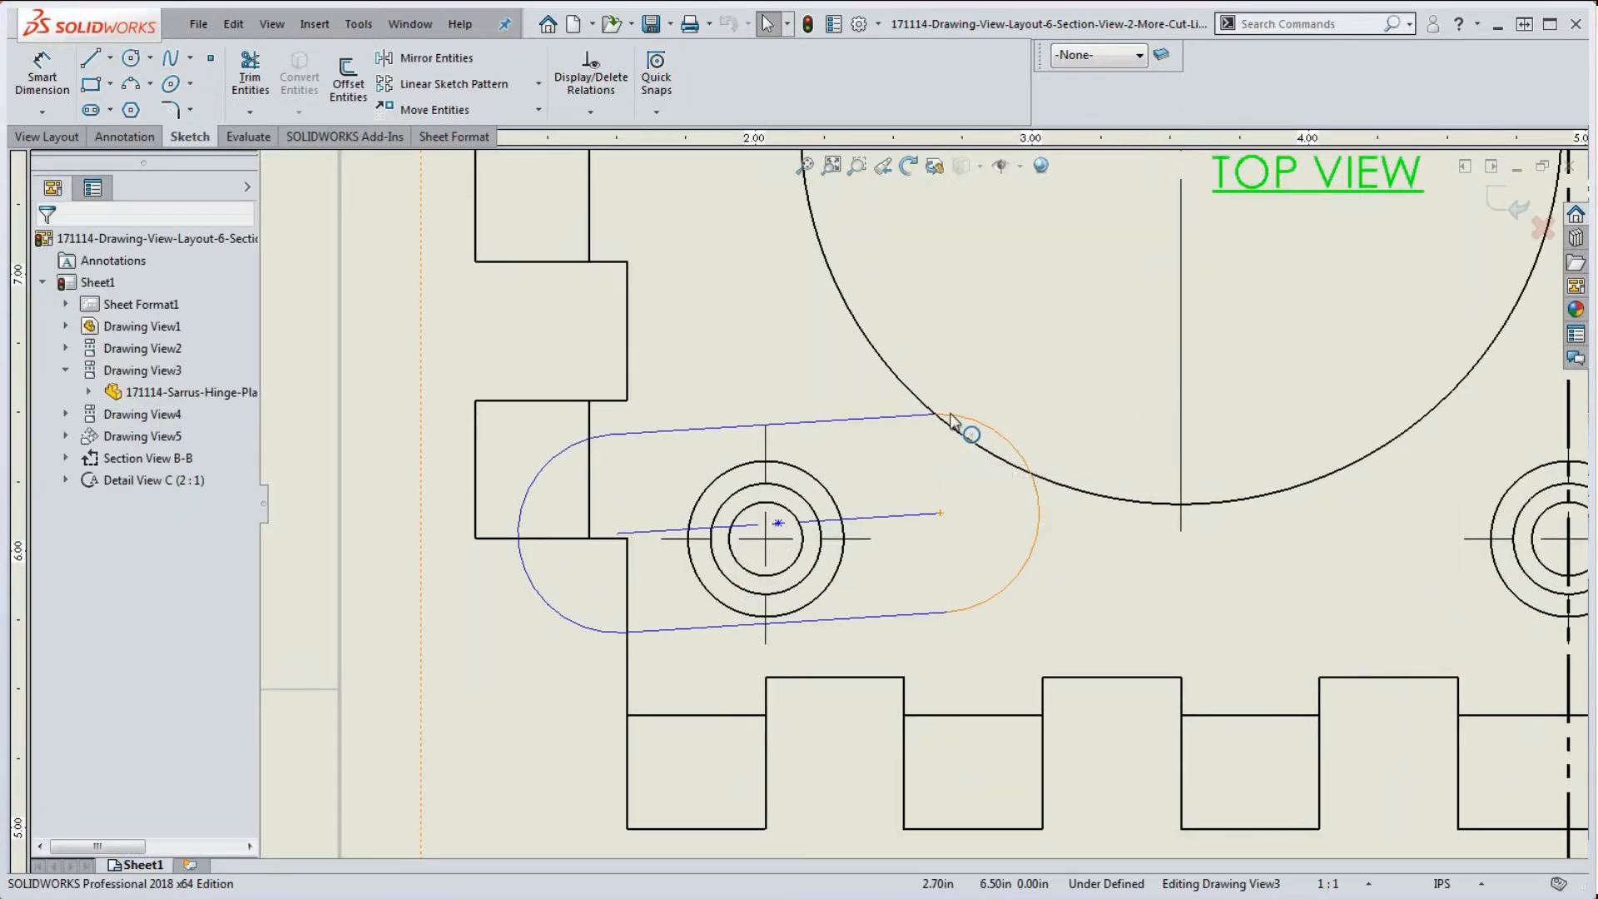
click(938, 426)
drag(938, 427, 824, 433)
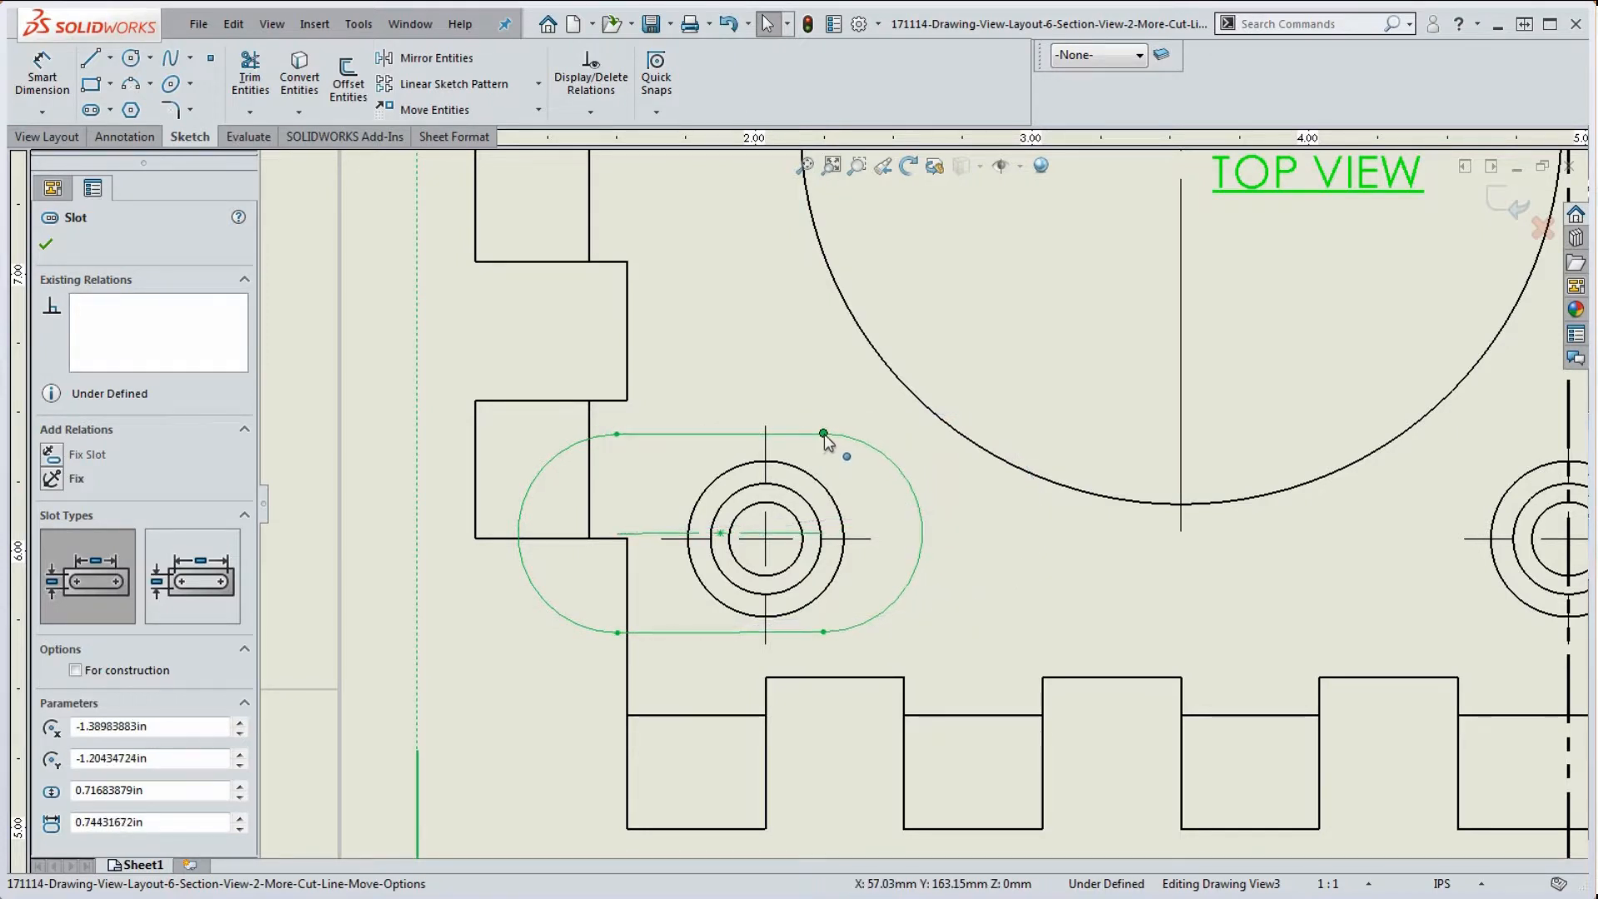
drag(618, 435, 837, 439)
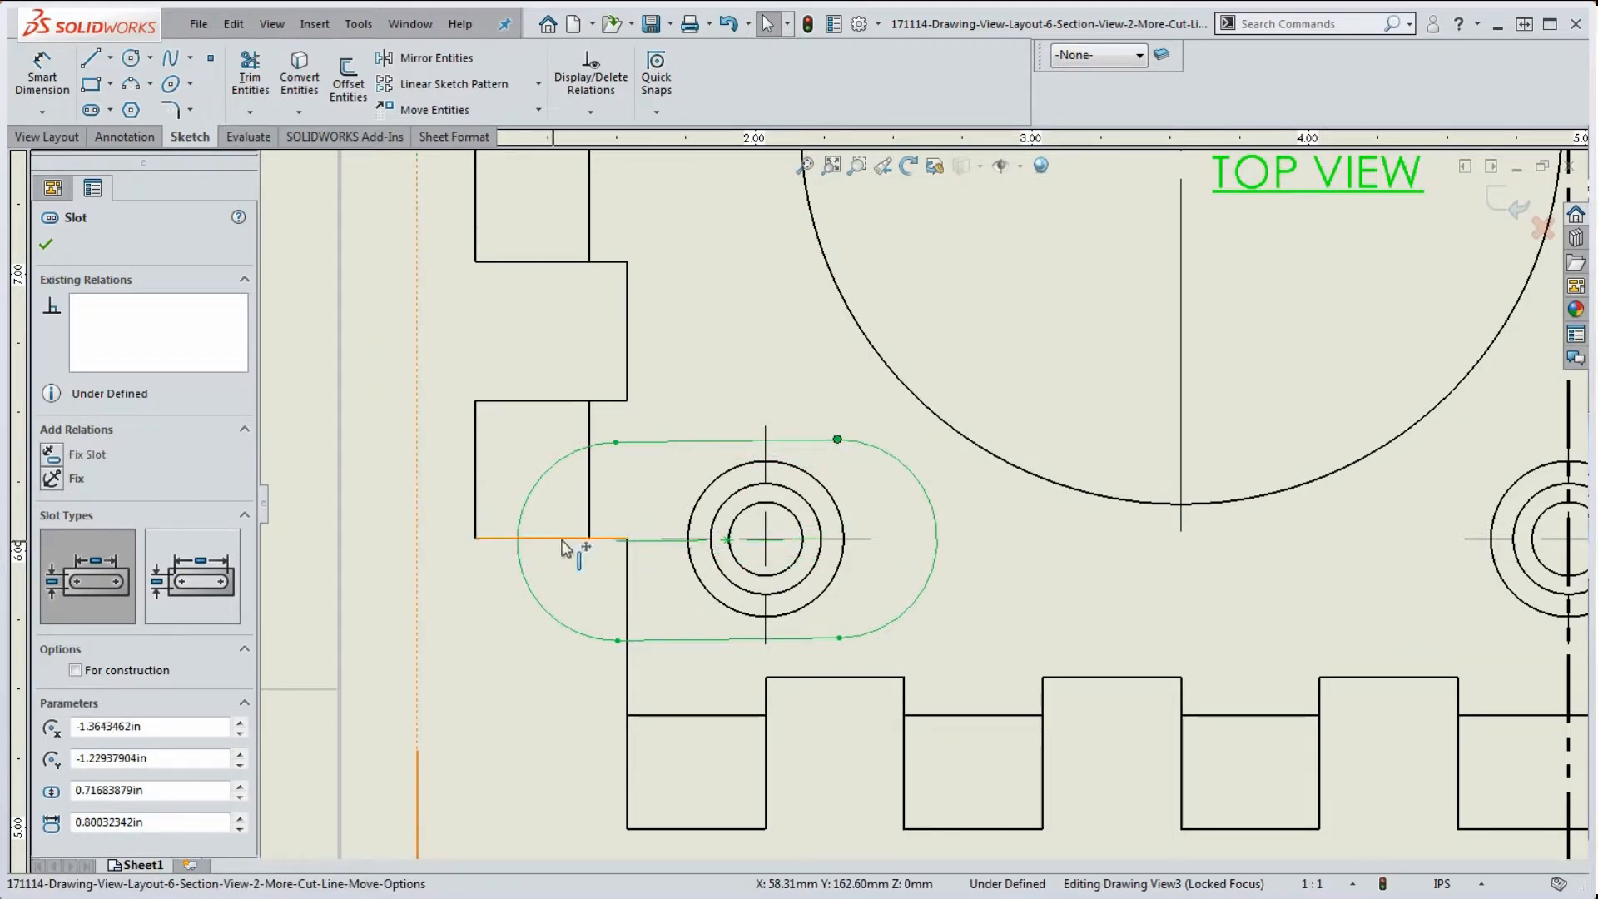
drag(626, 543, 701, 533)
click(809, 27)
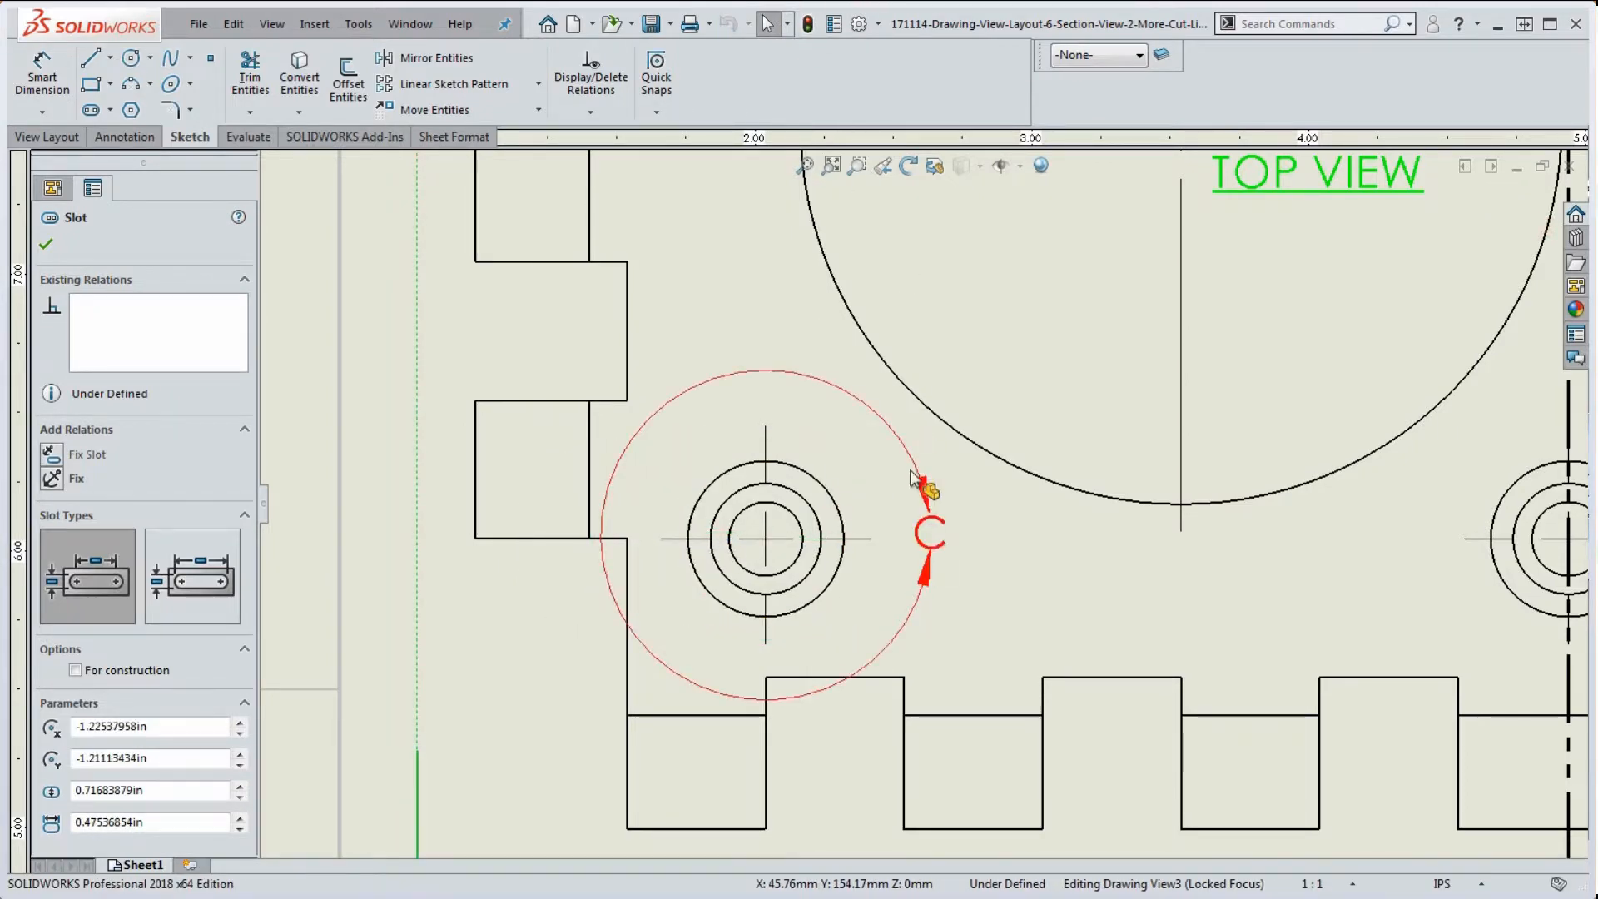
Start a broken-out section in the top view, outlining the lower-right counterbored hole and plate corner with a closed spline
scroll(833, 532, up, 6)
scroll(747, 568, down, 4)
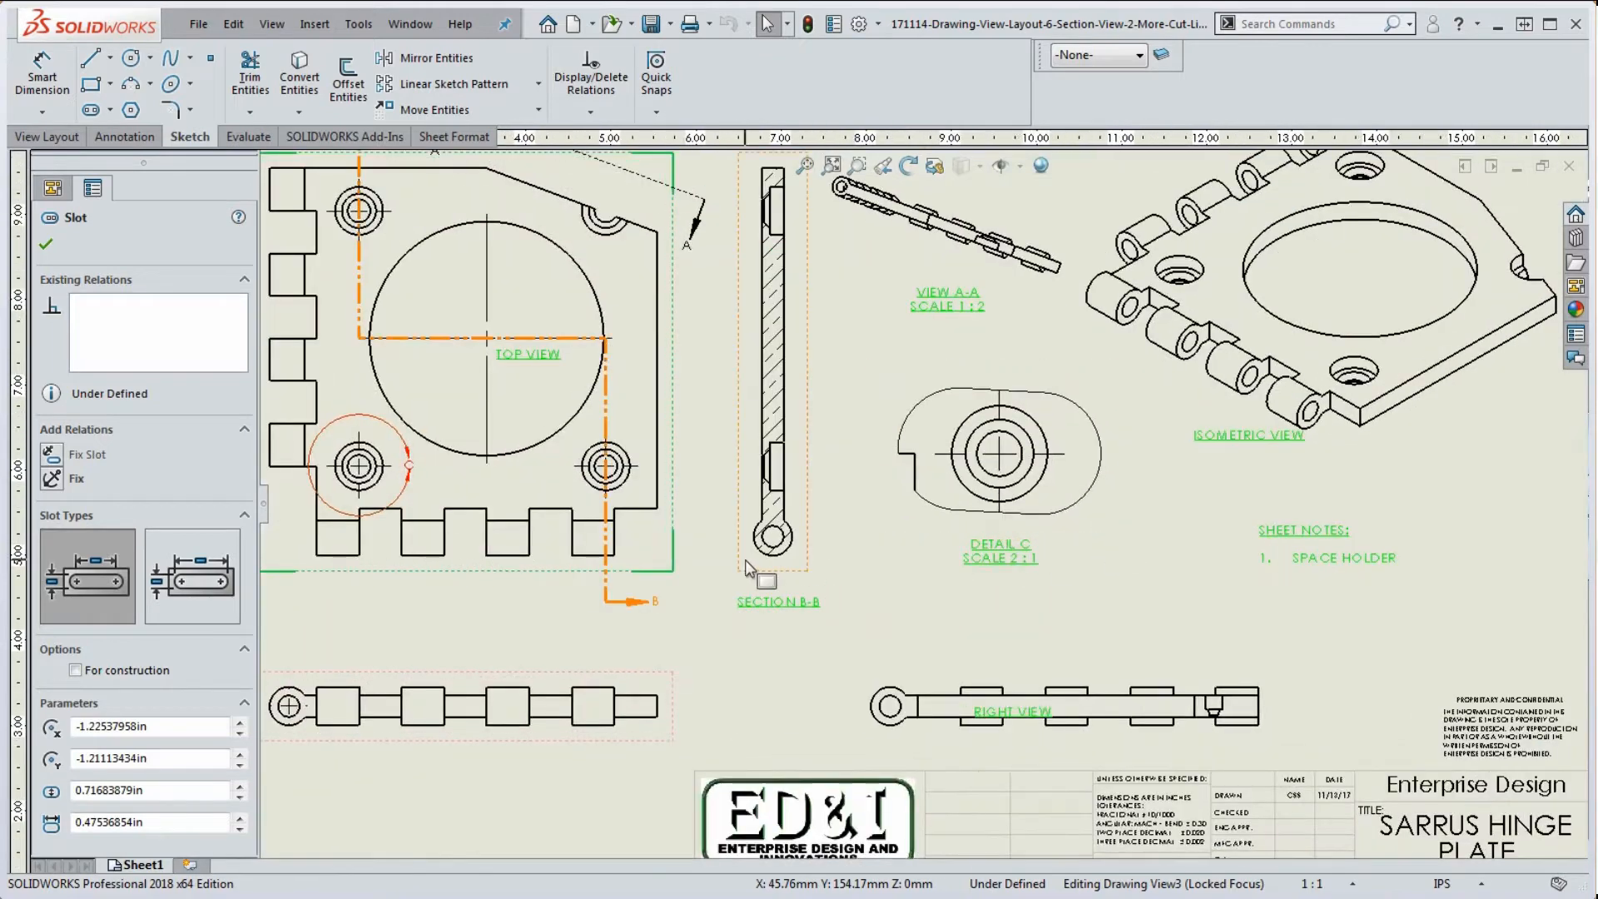
scroll(747, 569, up, 3)
scroll(1249, 583, down, 1)
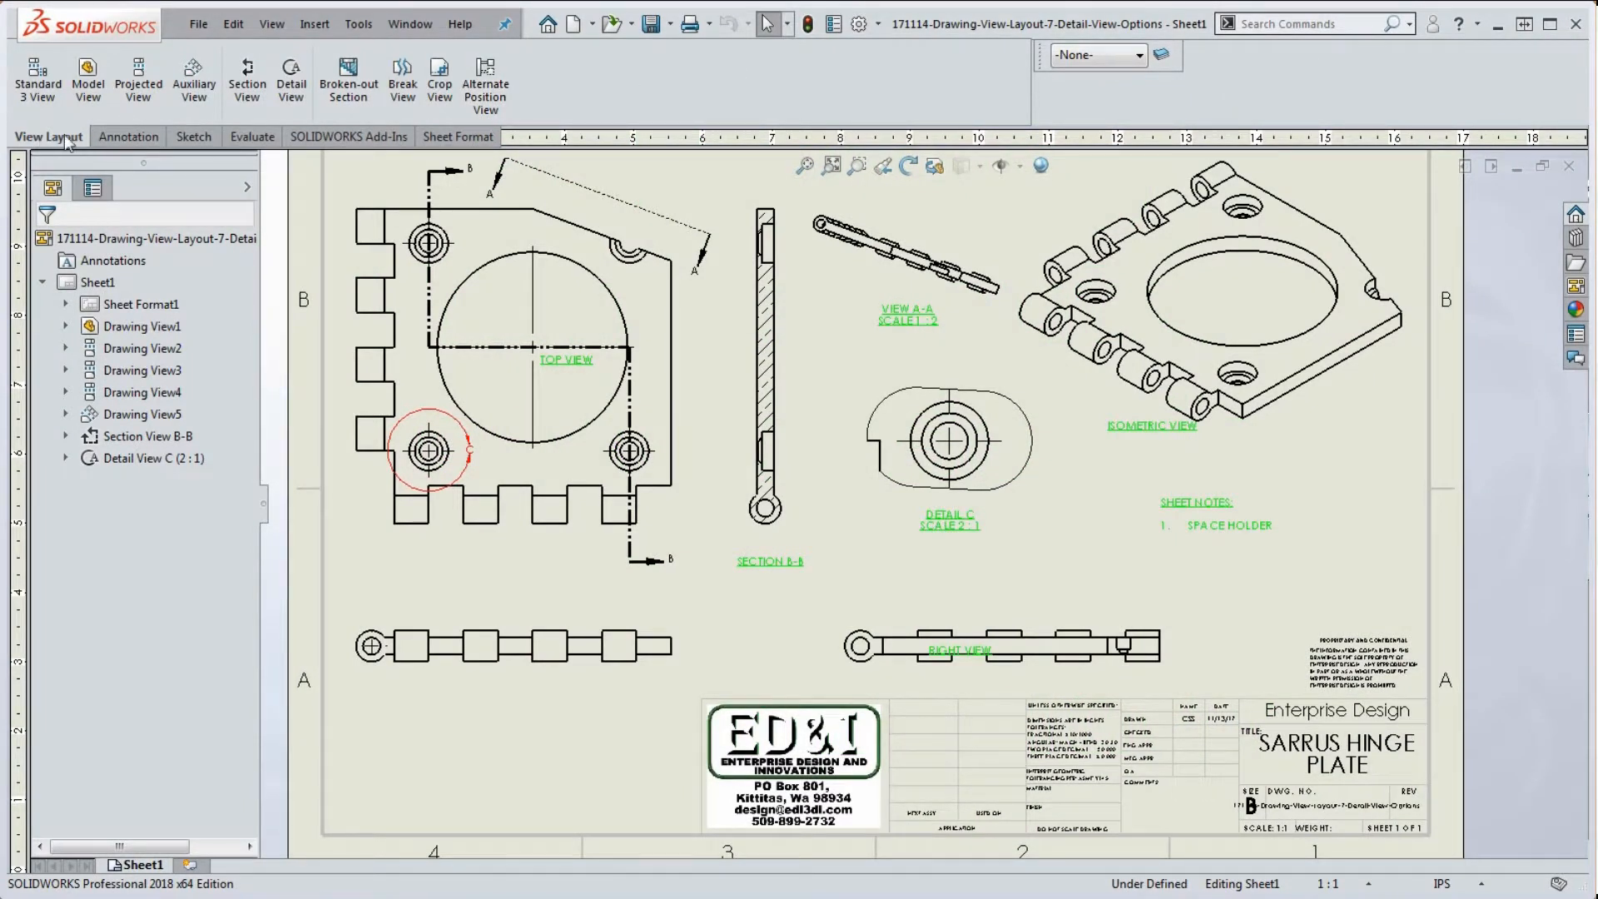
click(356, 90)
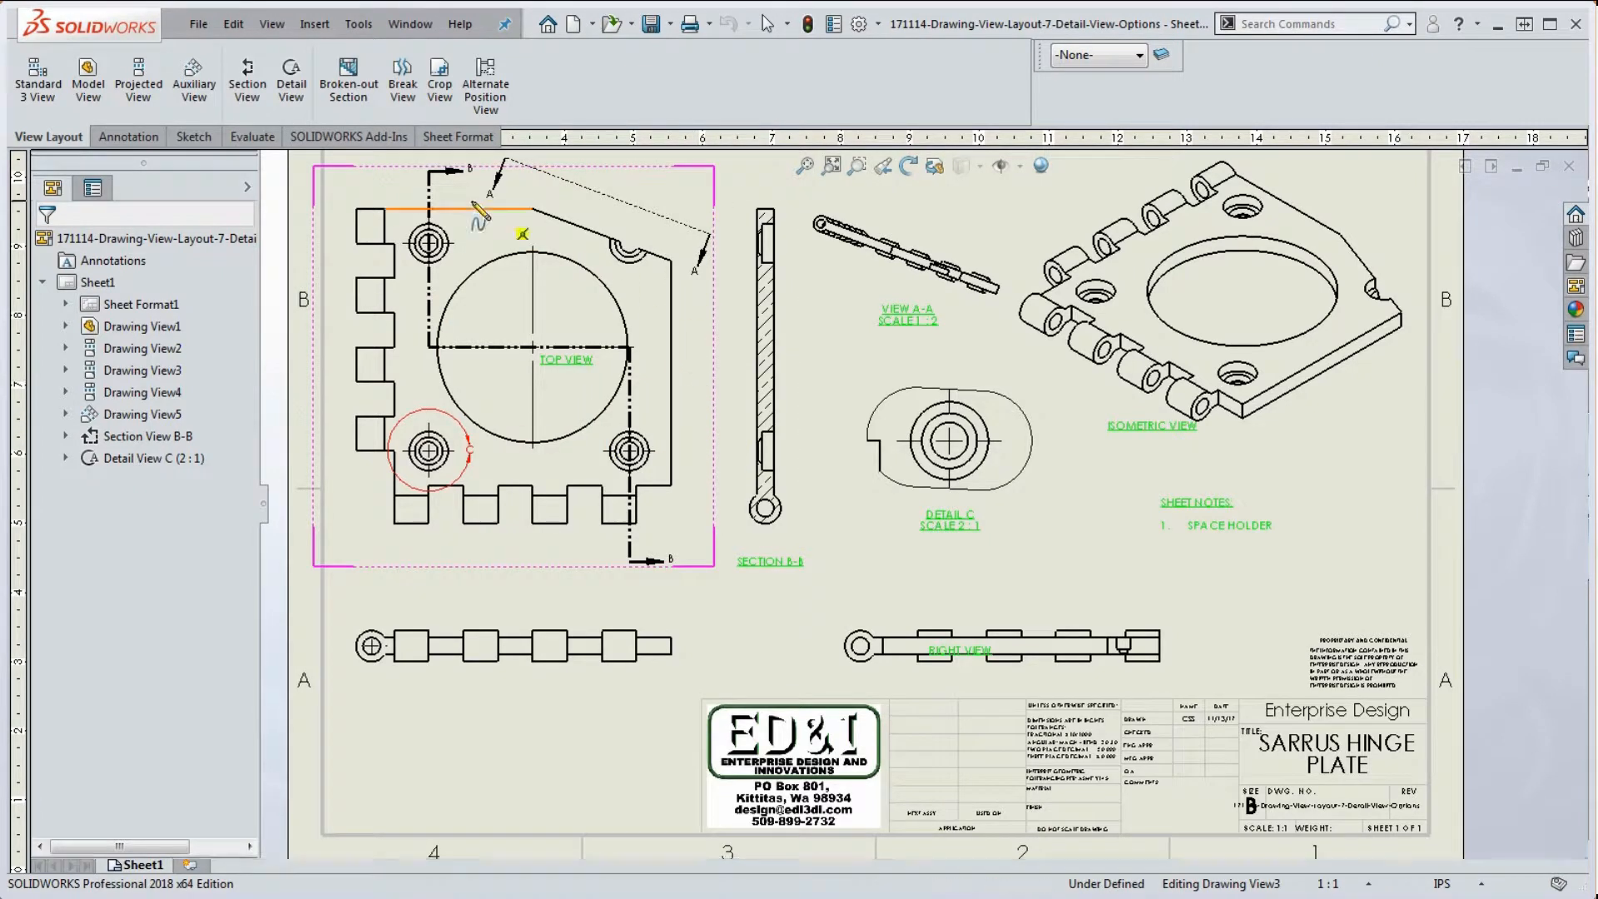
click(364, 98)
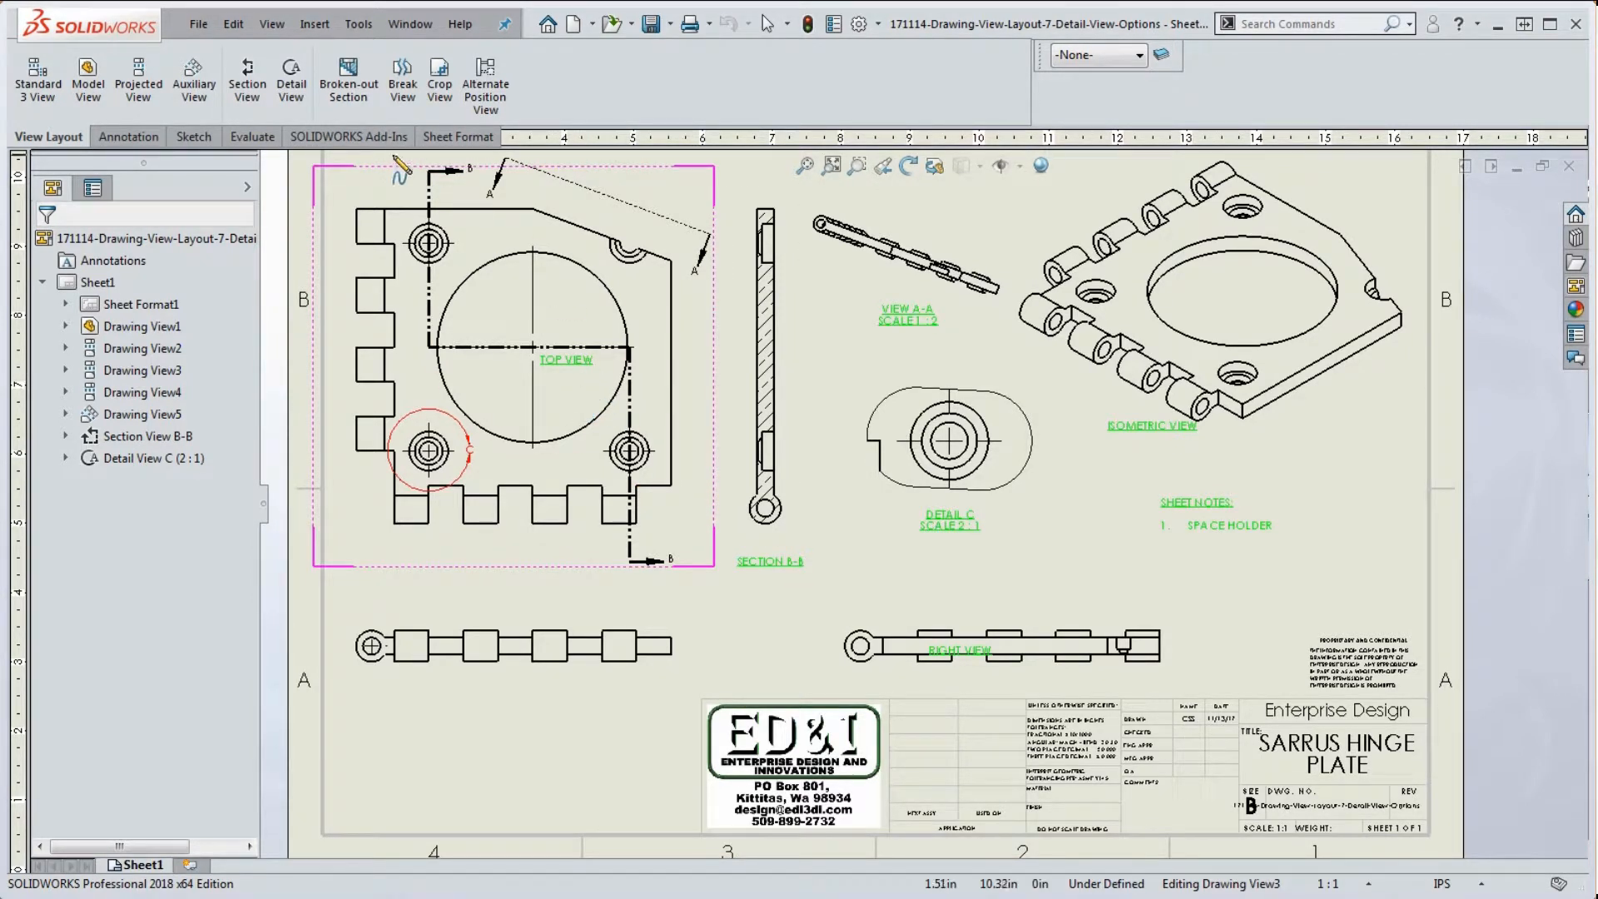
click(572, 392)
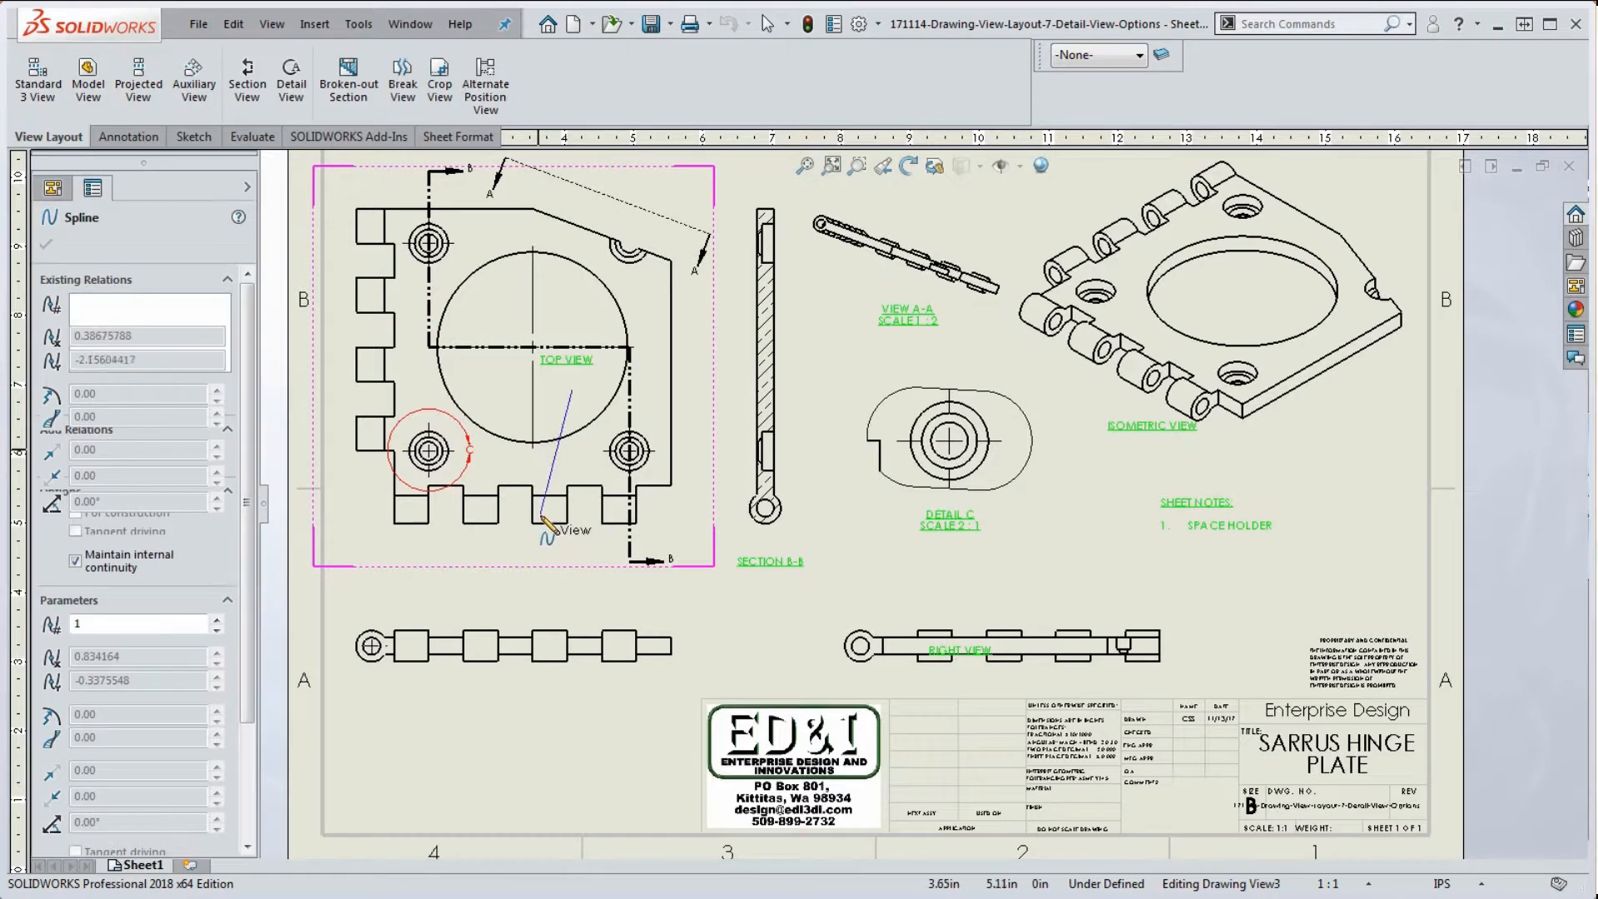
click(554, 547)
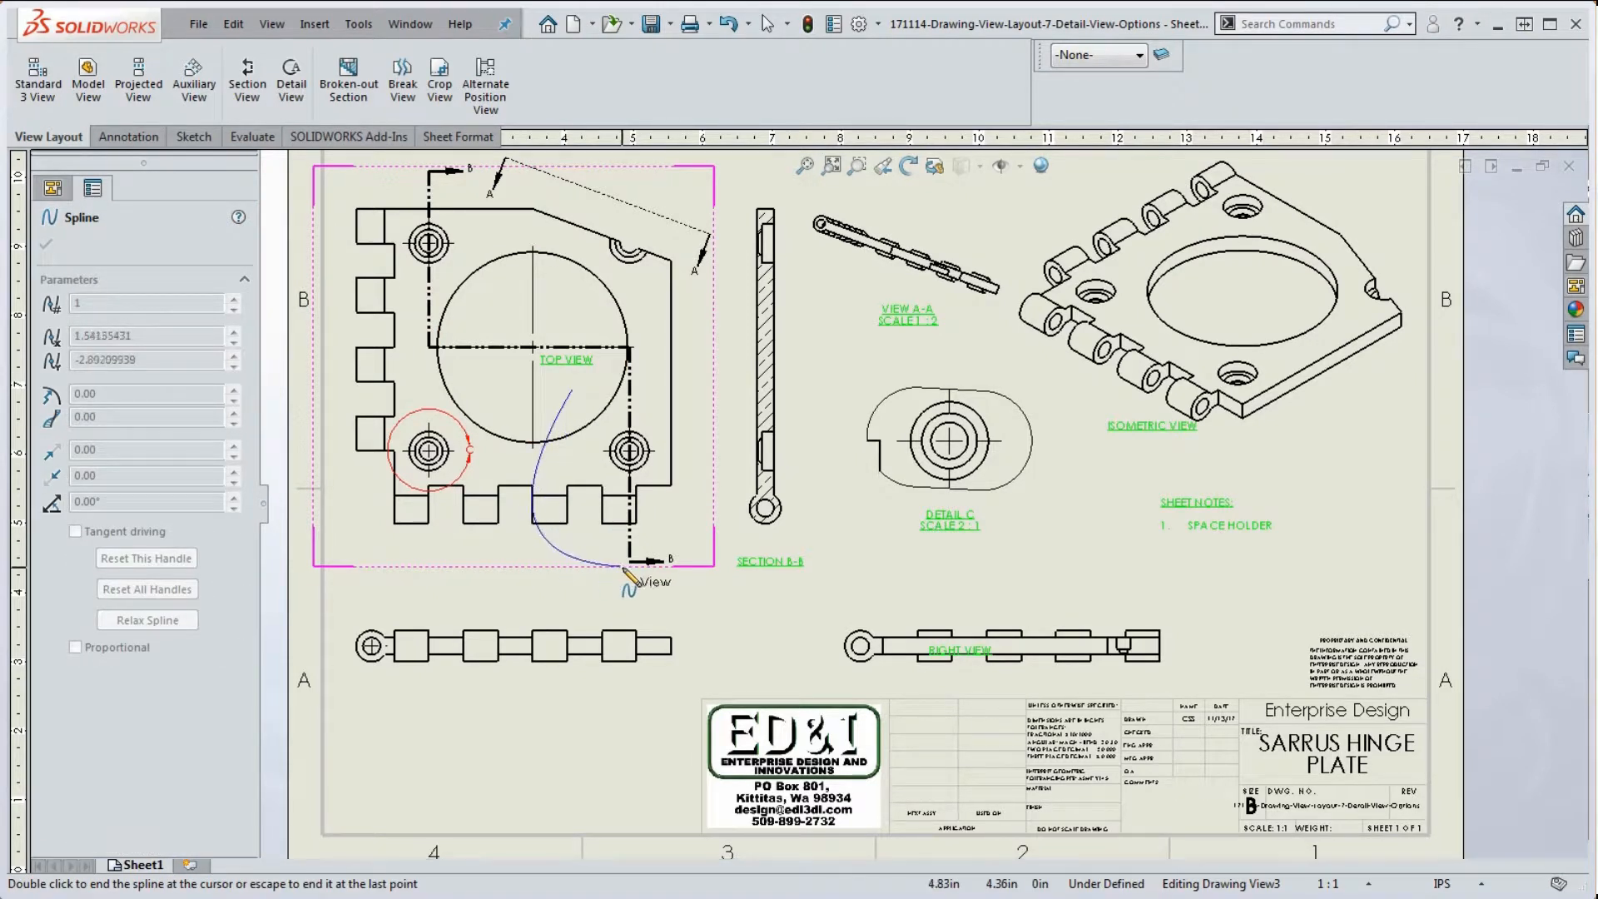
click(708, 492)
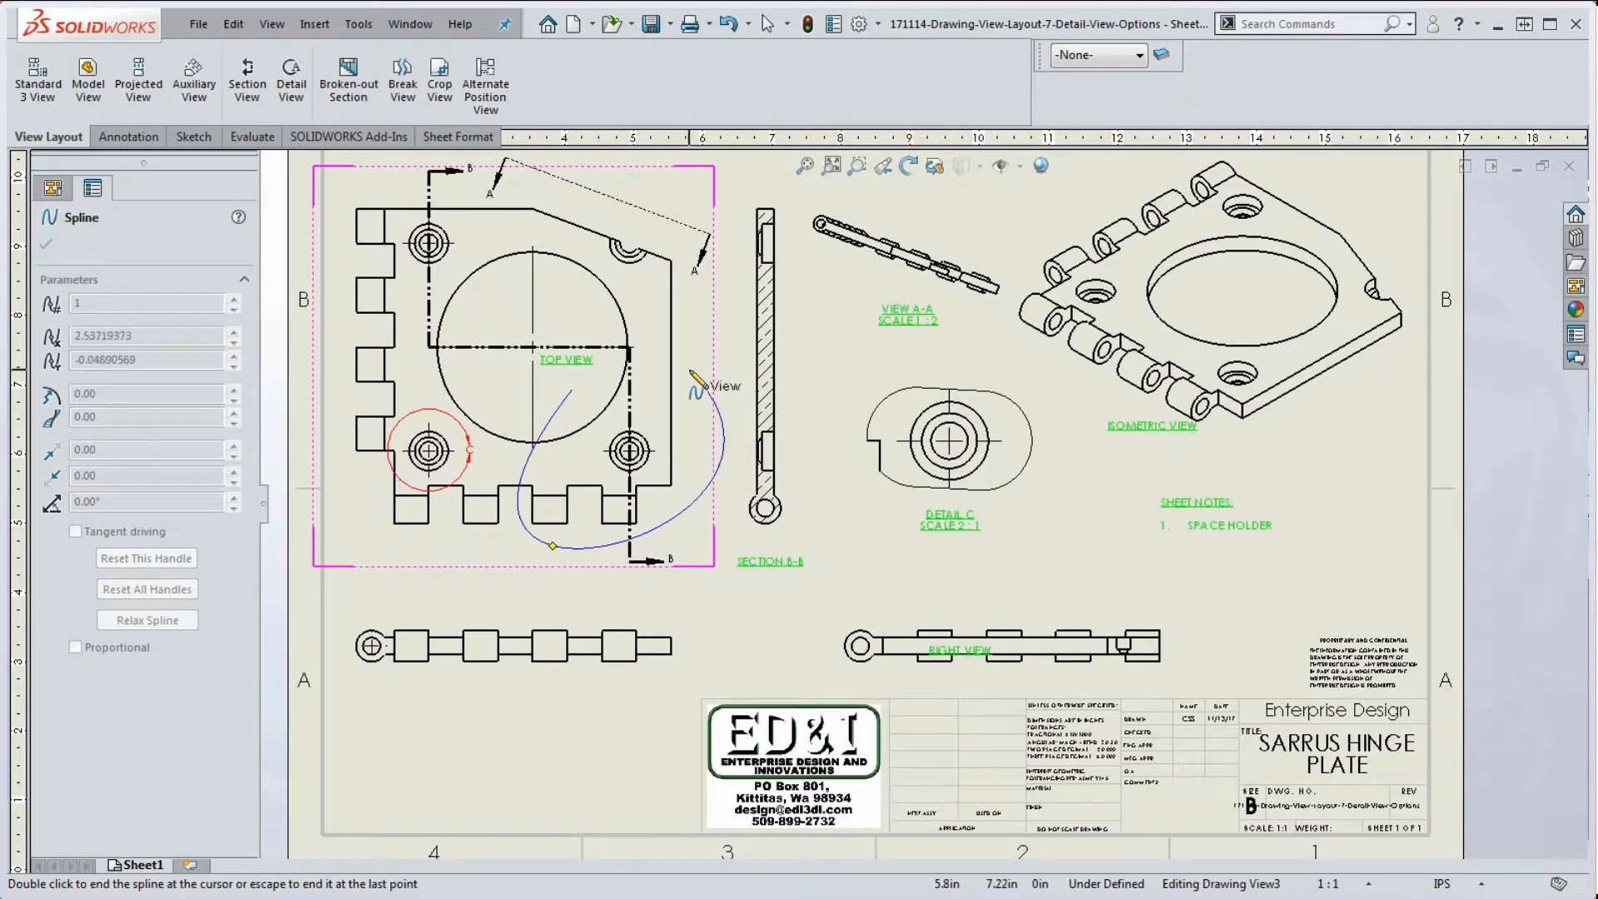
click(572, 389)
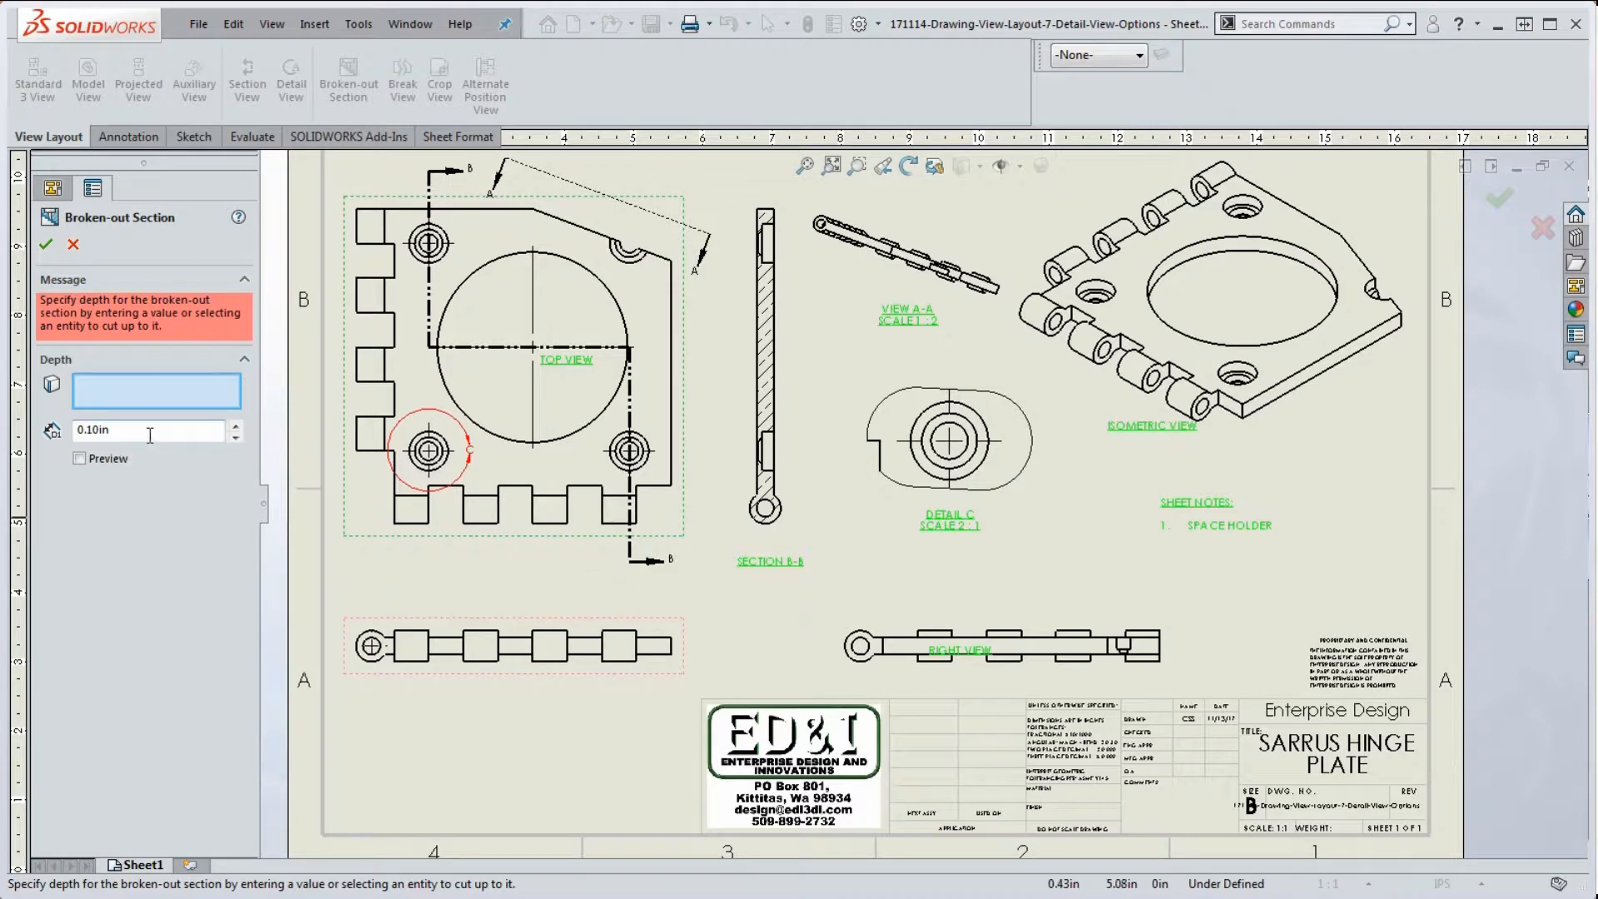
Set the broken-out section's depth to 0.225 in and create it
click(148, 390)
click(416, 381)
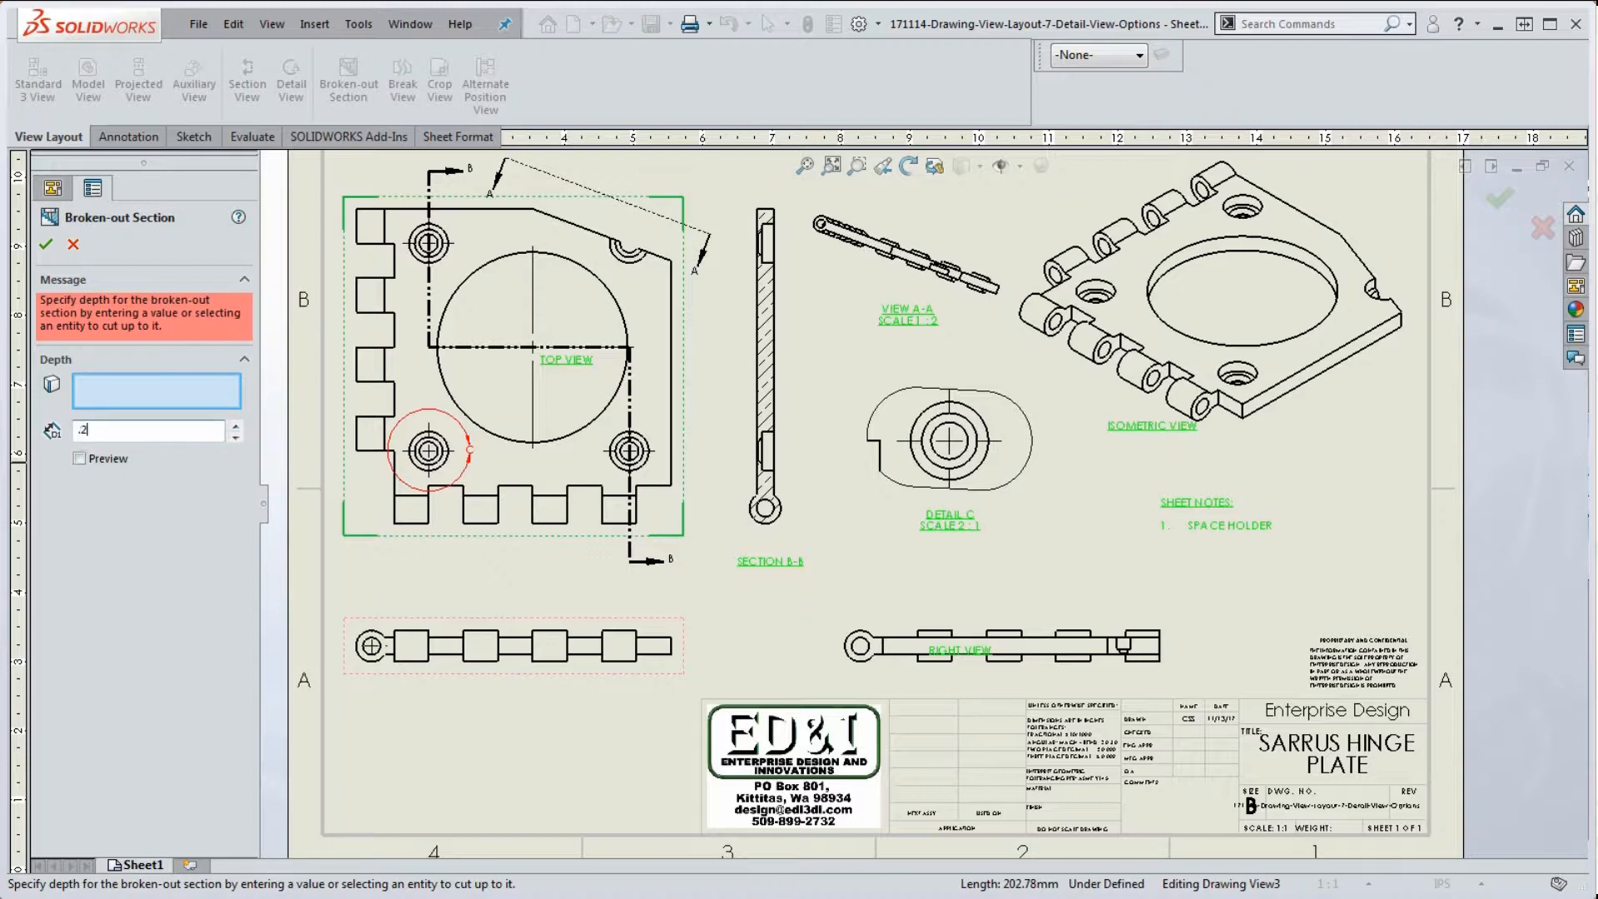
click(46, 245)
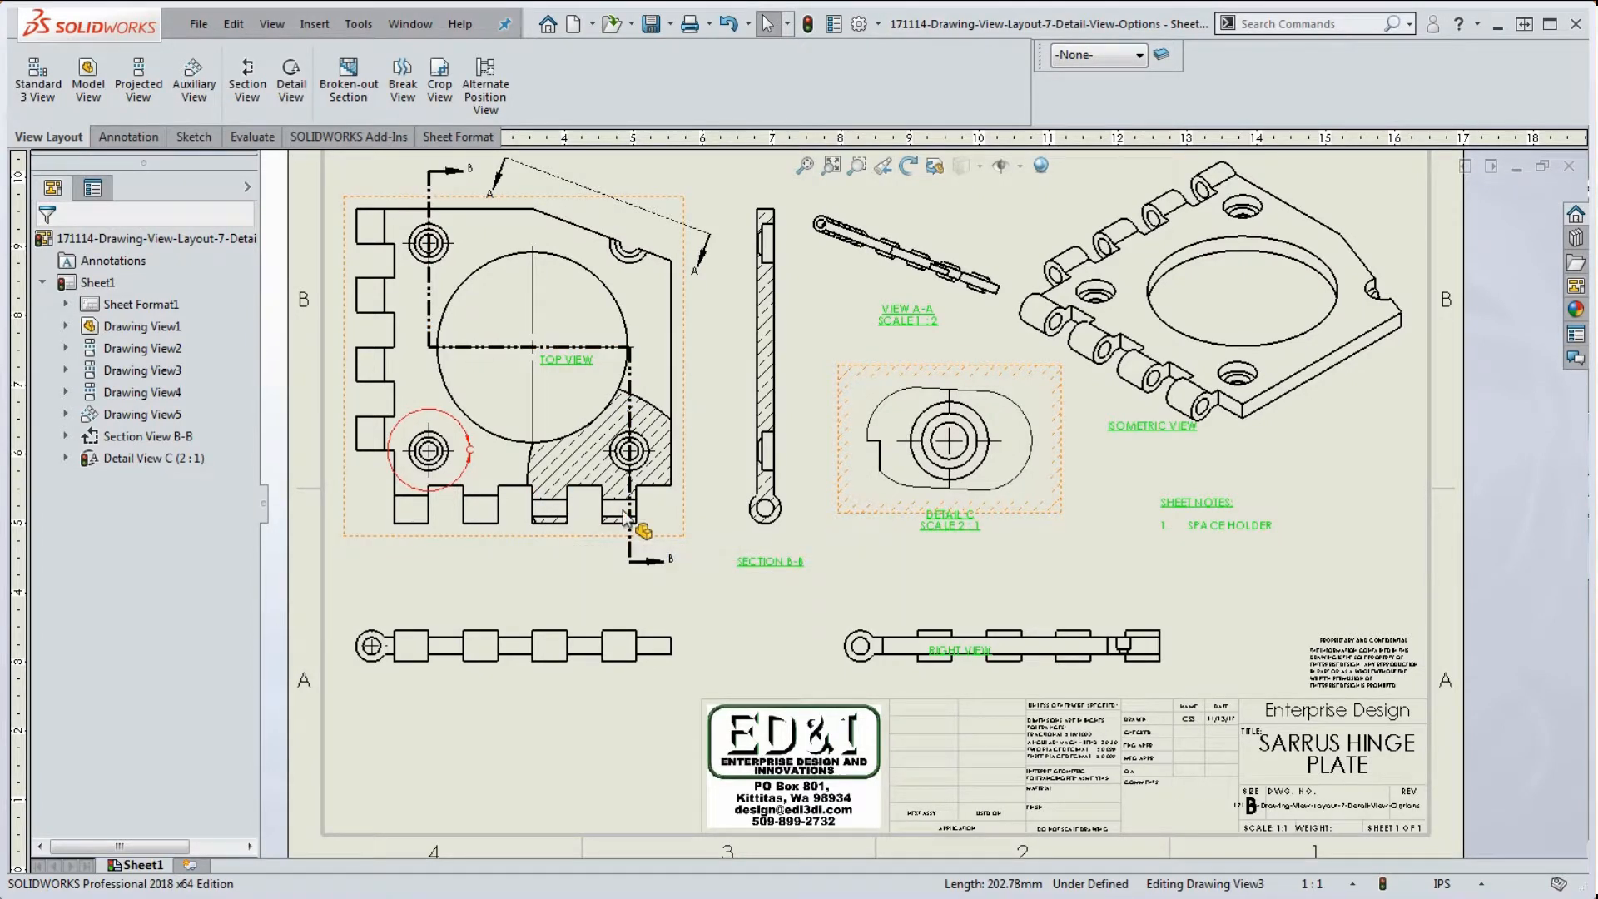
Edit the definition of the top view's broken-out section and change its cut depth
click(652, 409)
right_click(652, 409)
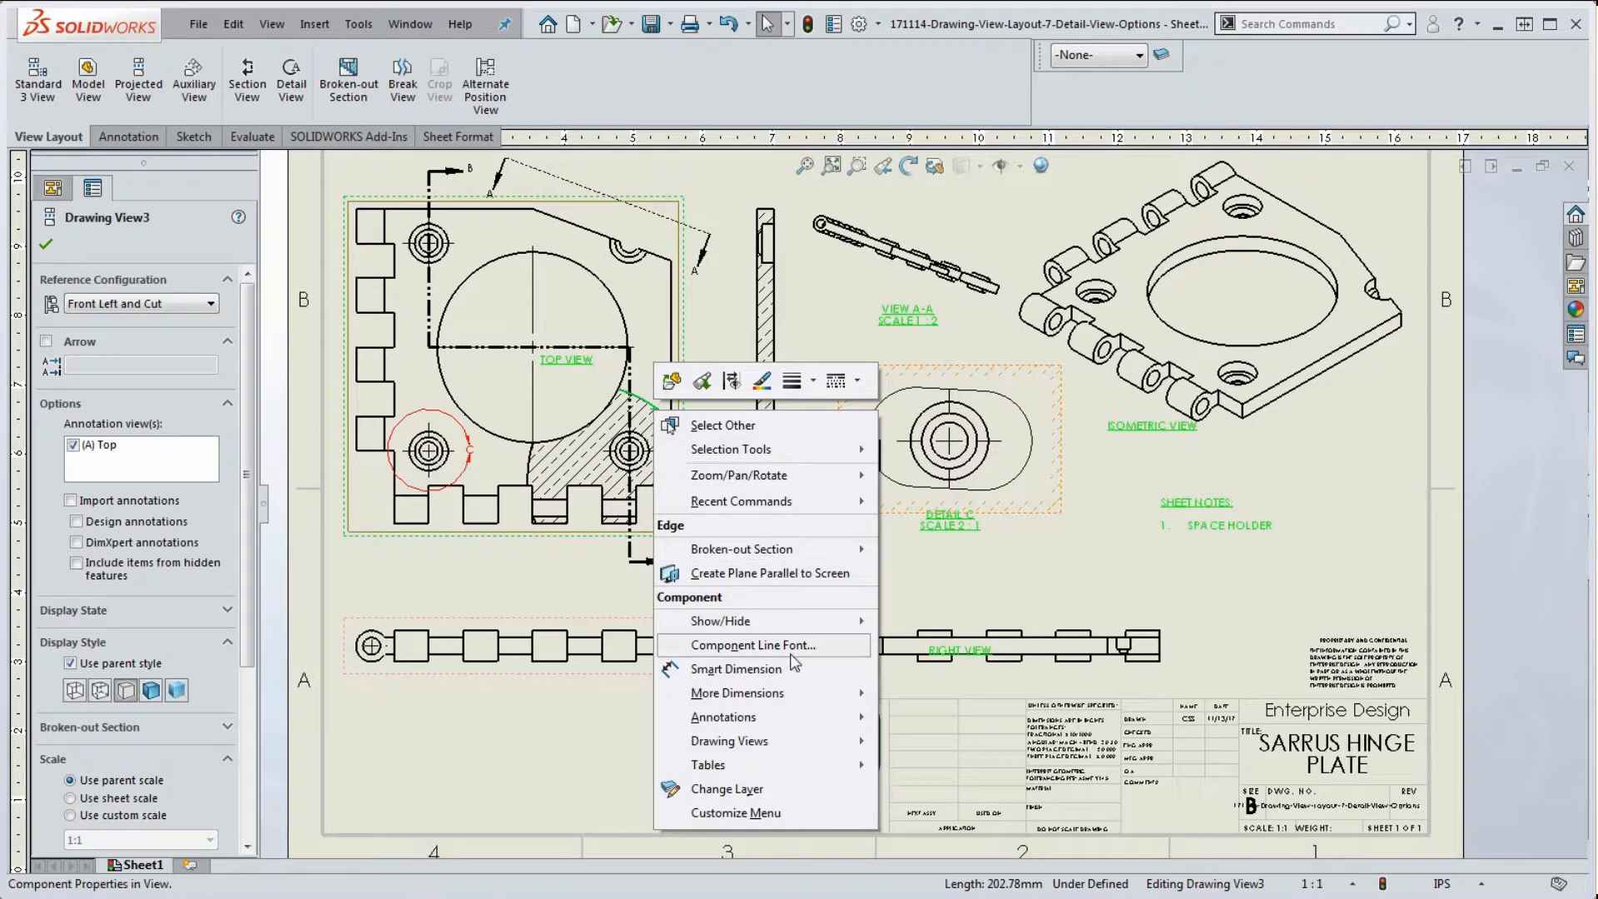
mouse_move(773, 551)
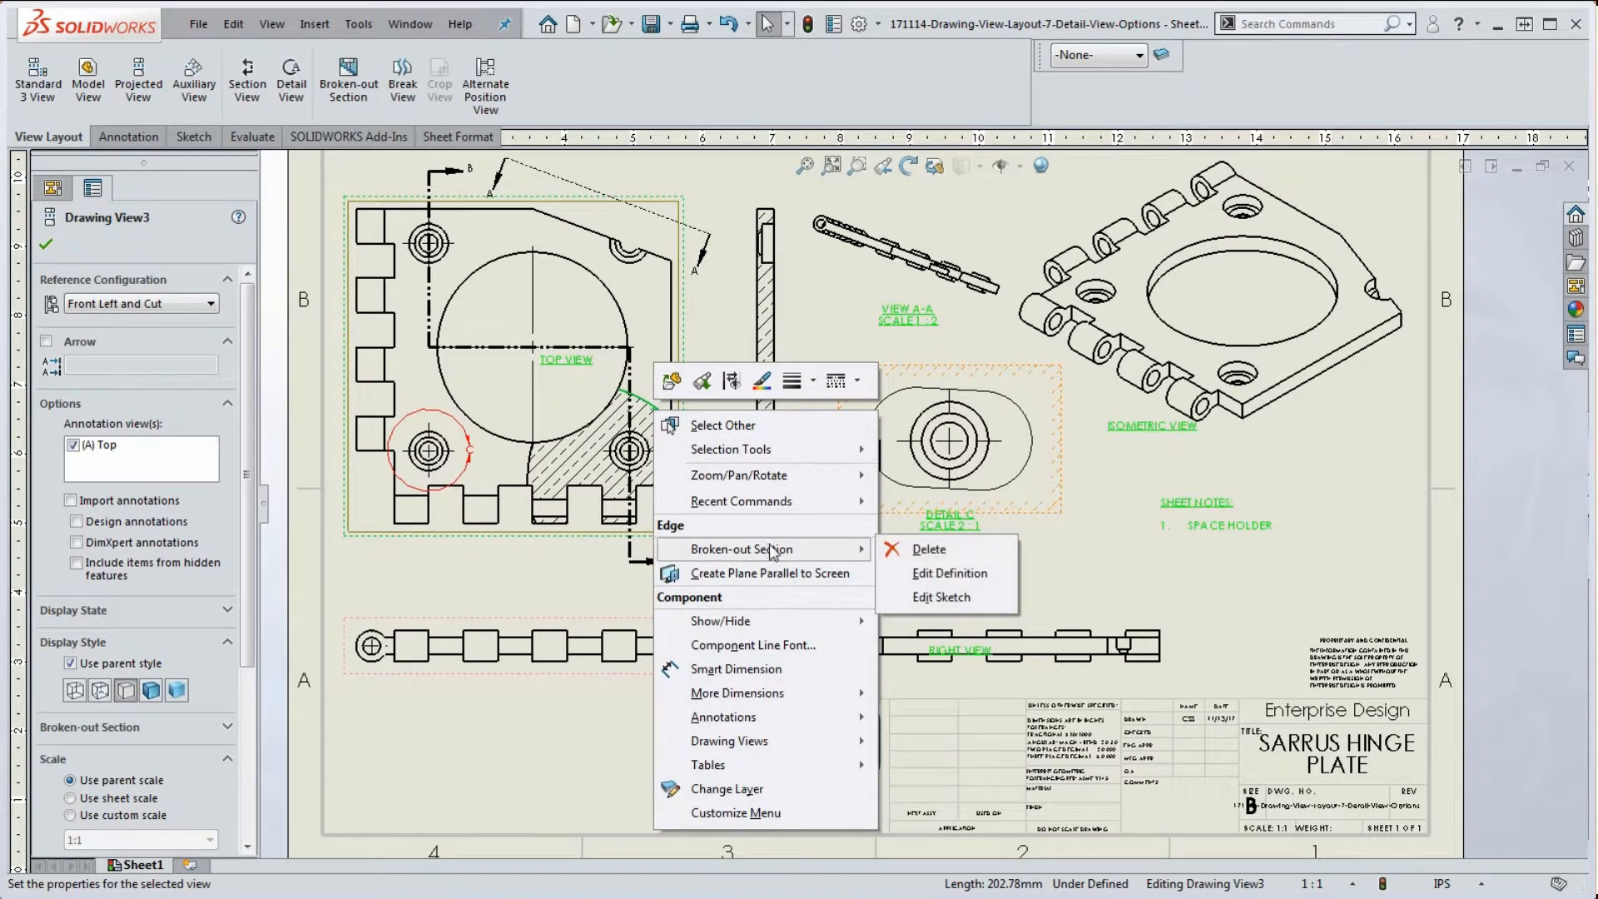
click(957, 573)
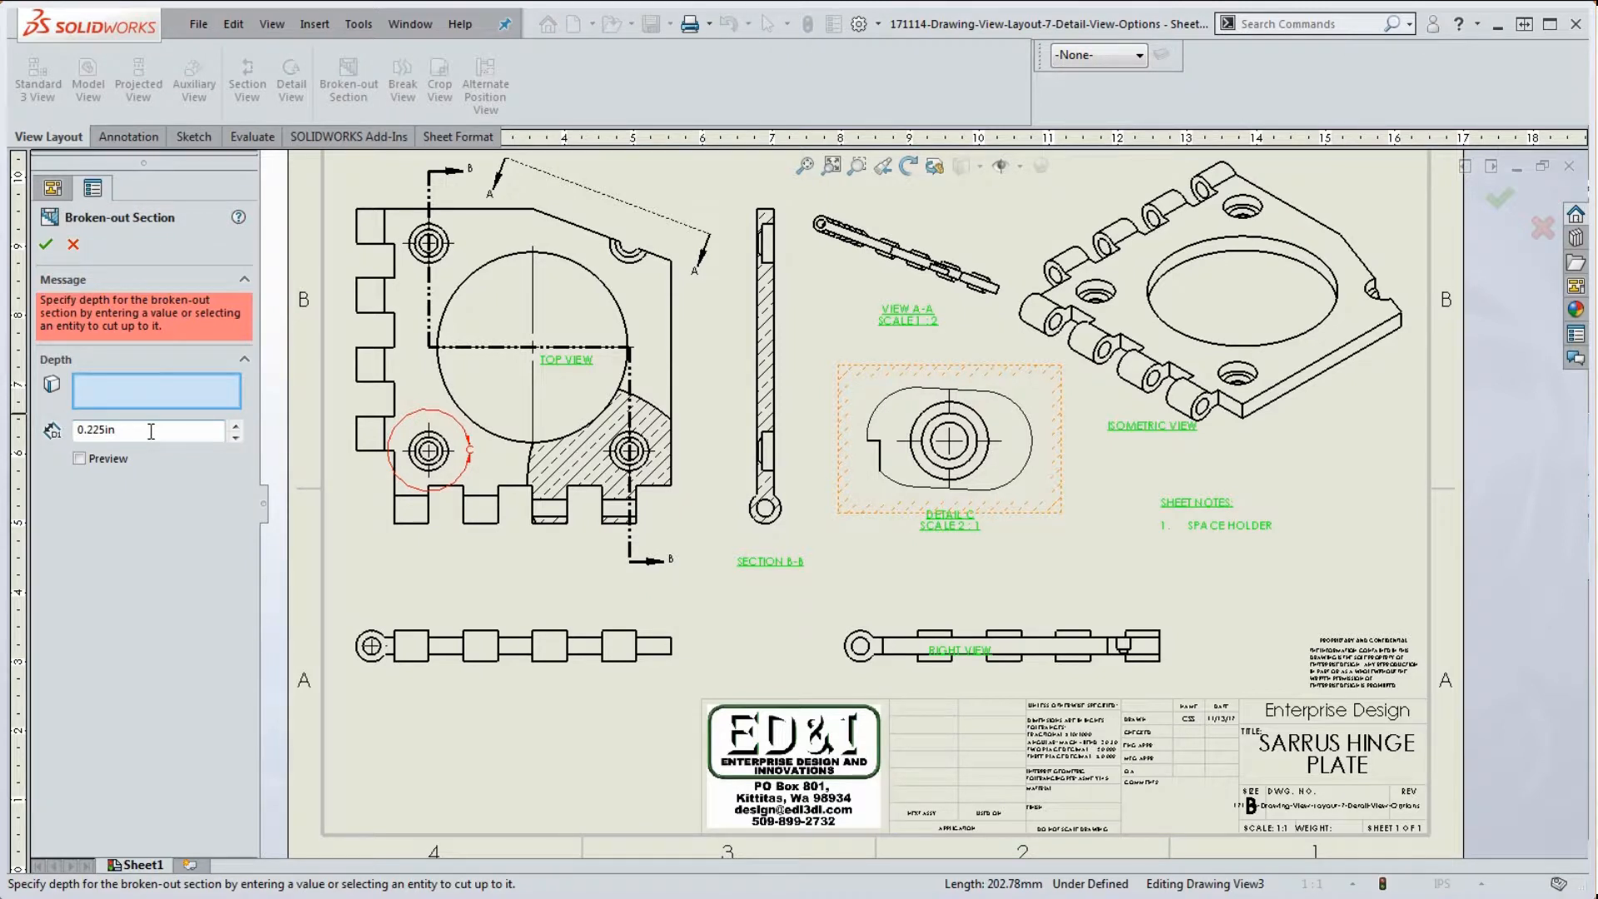
drag(151, 432, 69, 432)
click(47, 246)
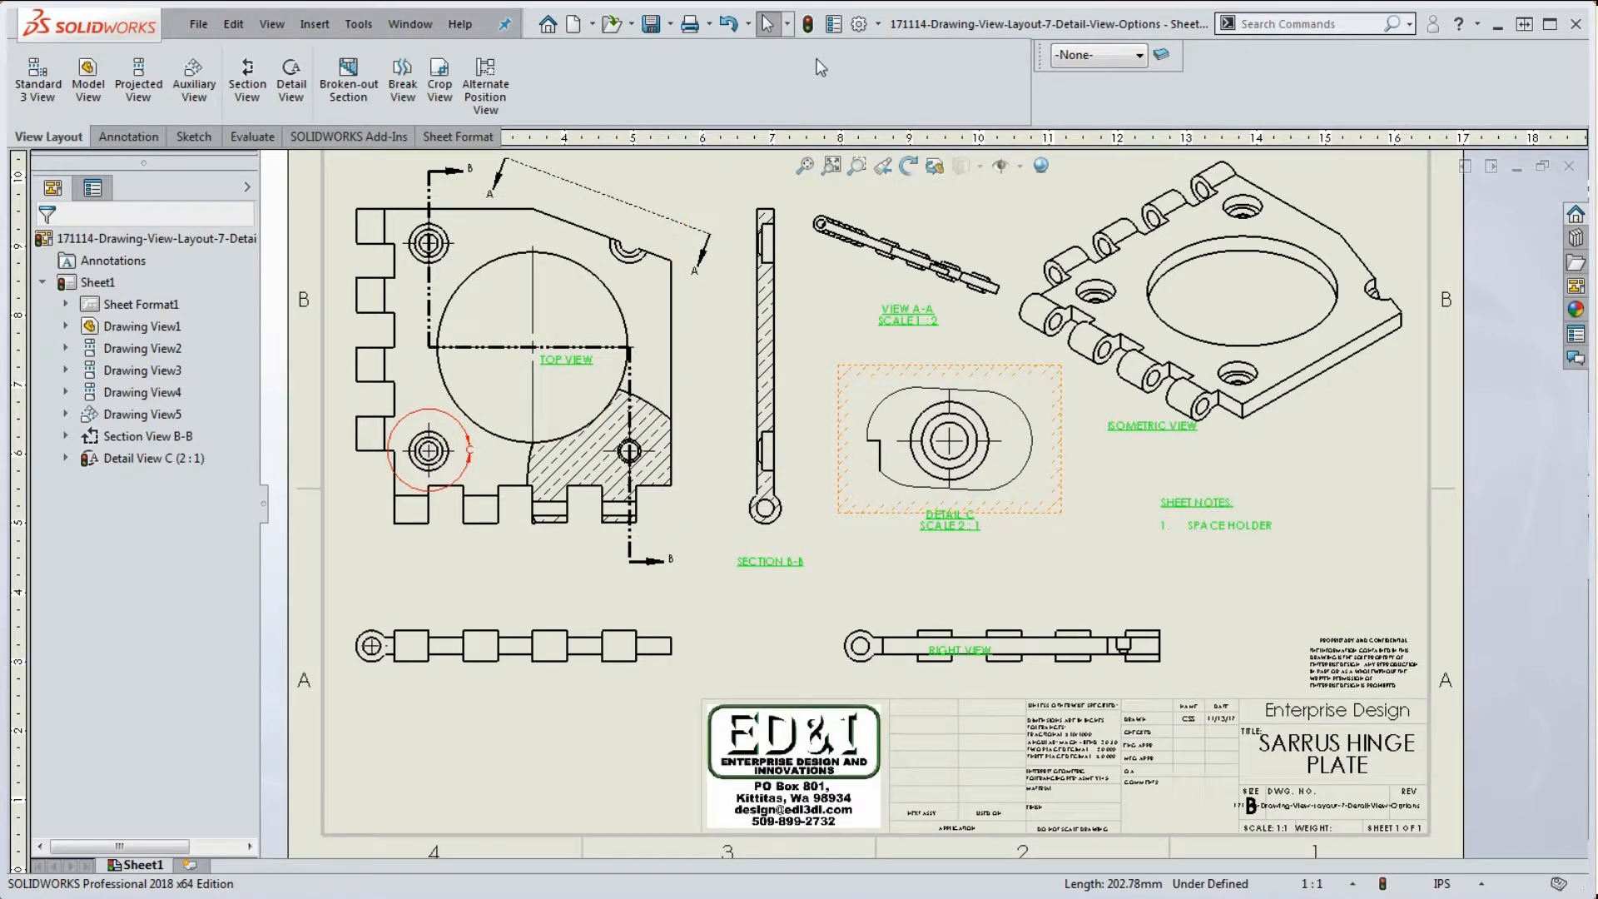
Rebuild the drawing and shift Detail C's circle slightly to the right around the lower-left hole
click(807, 25)
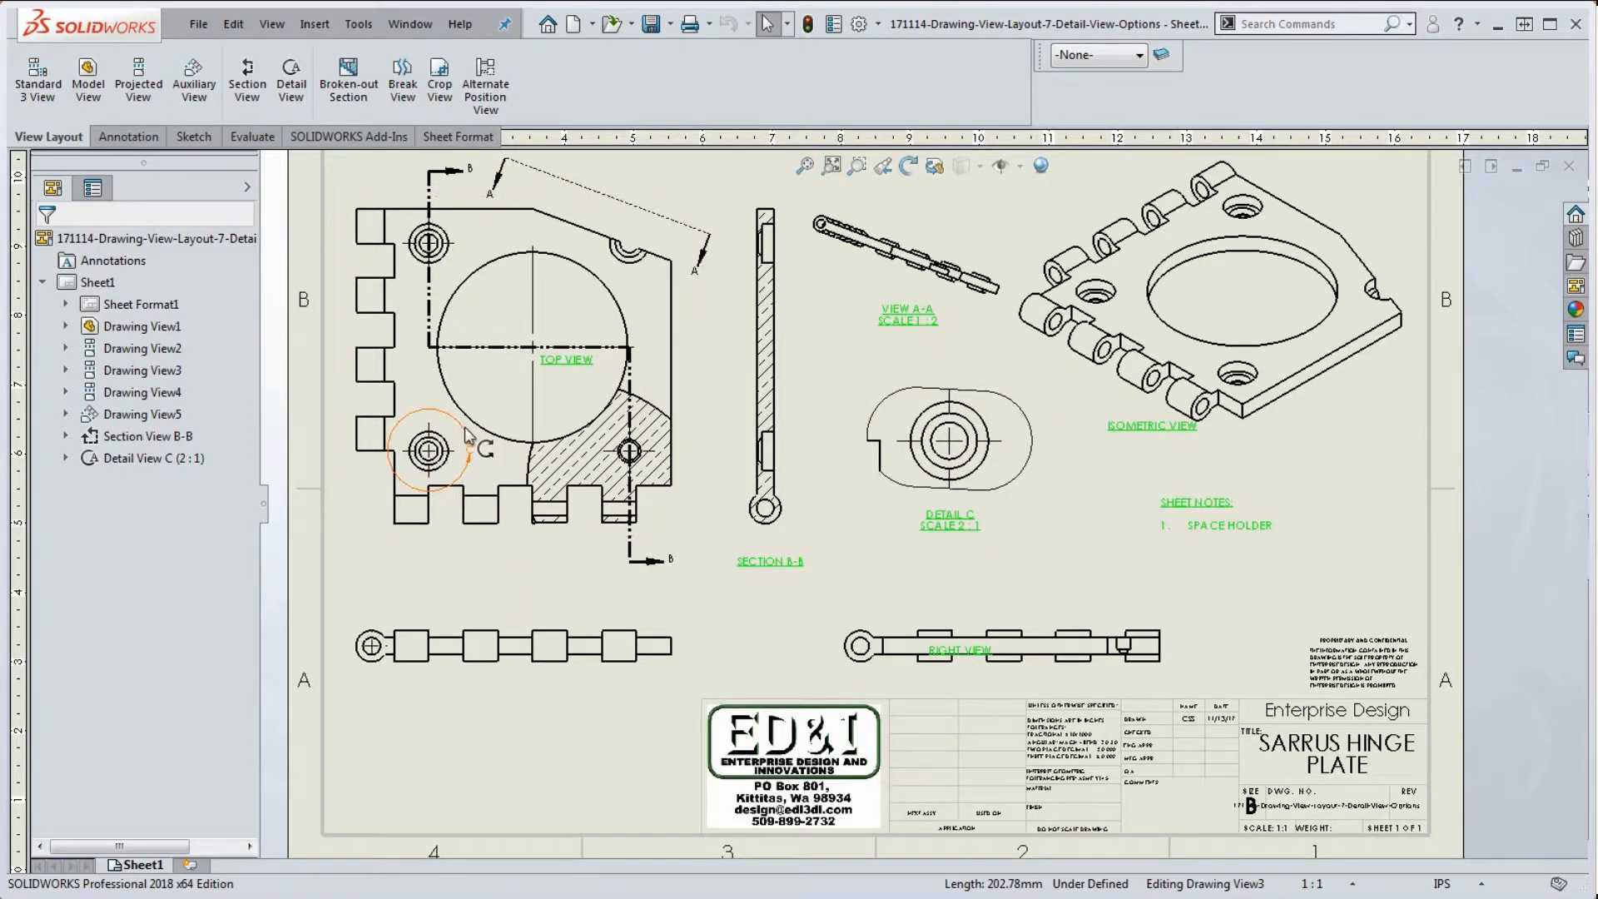
click(447, 455)
mouse_move(447, 455)
mouse_down()
mouse_move(632, 466)
mouse_move(433, 451)
mouse_up()
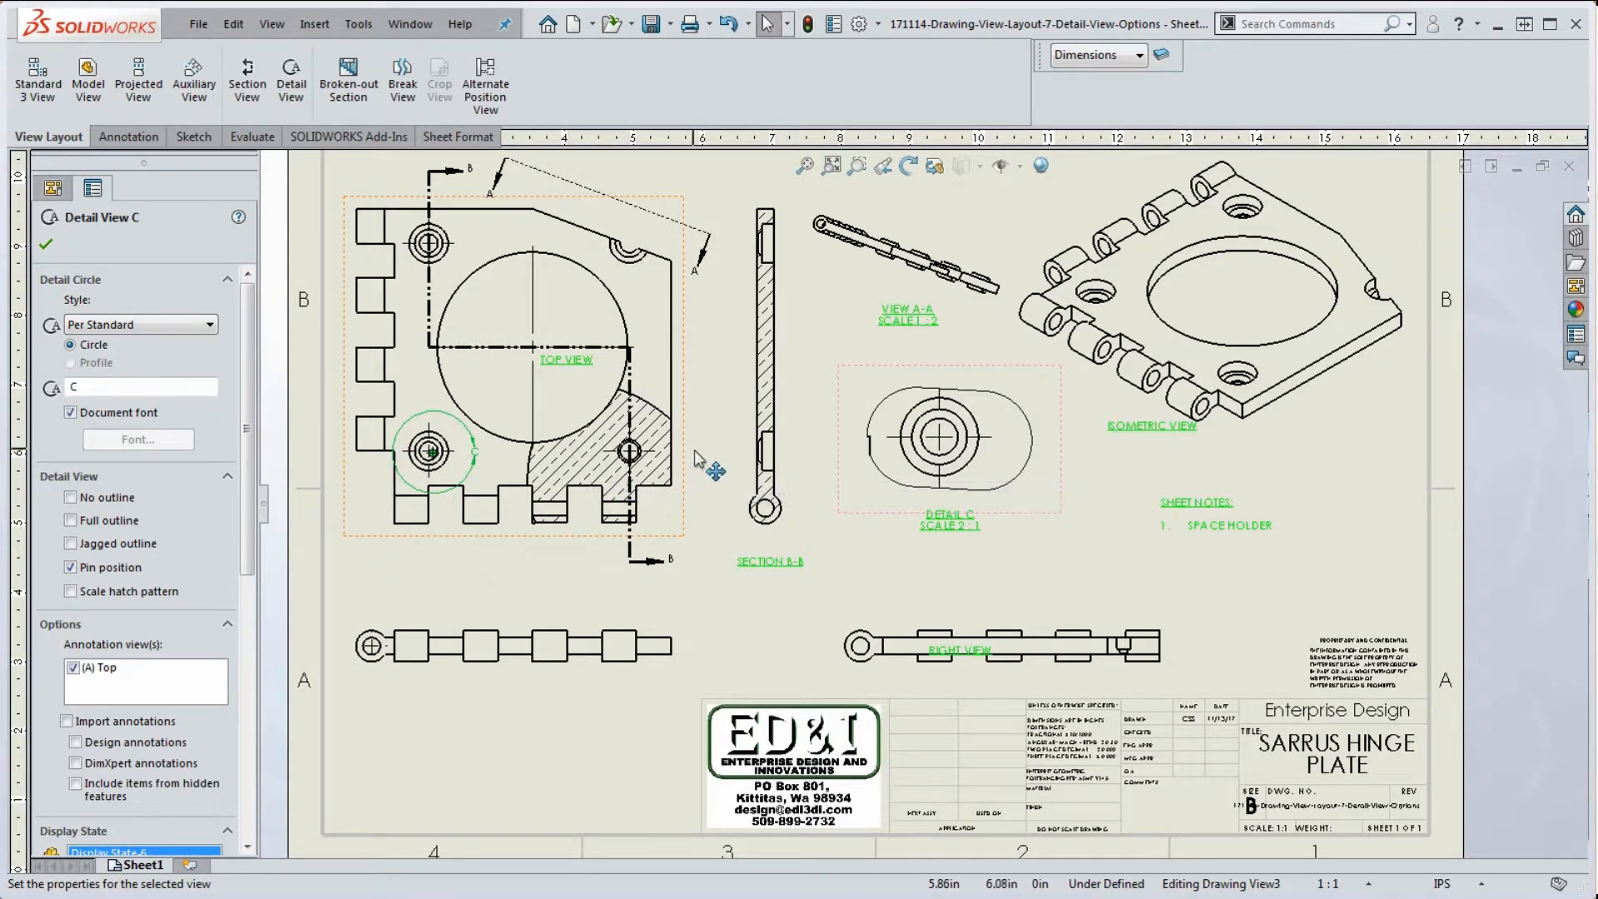
Open the broken-out section's sketch in the top view and delete the spline around the lower-right hole
click(649, 411)
right_click(648, 408)
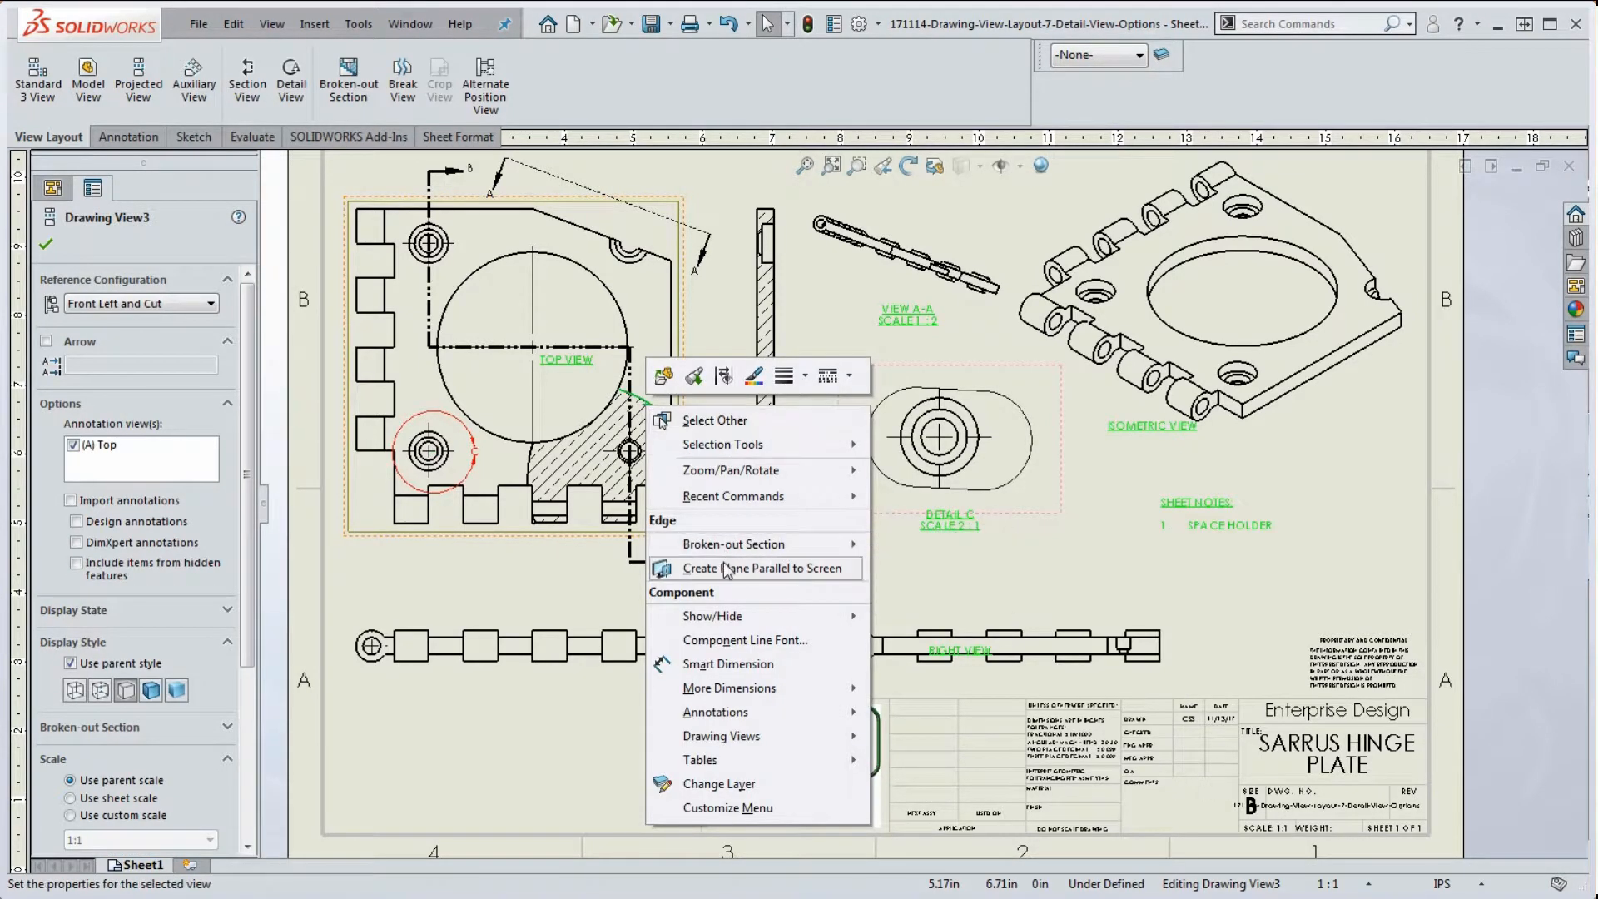
mouse_move(729, 550)
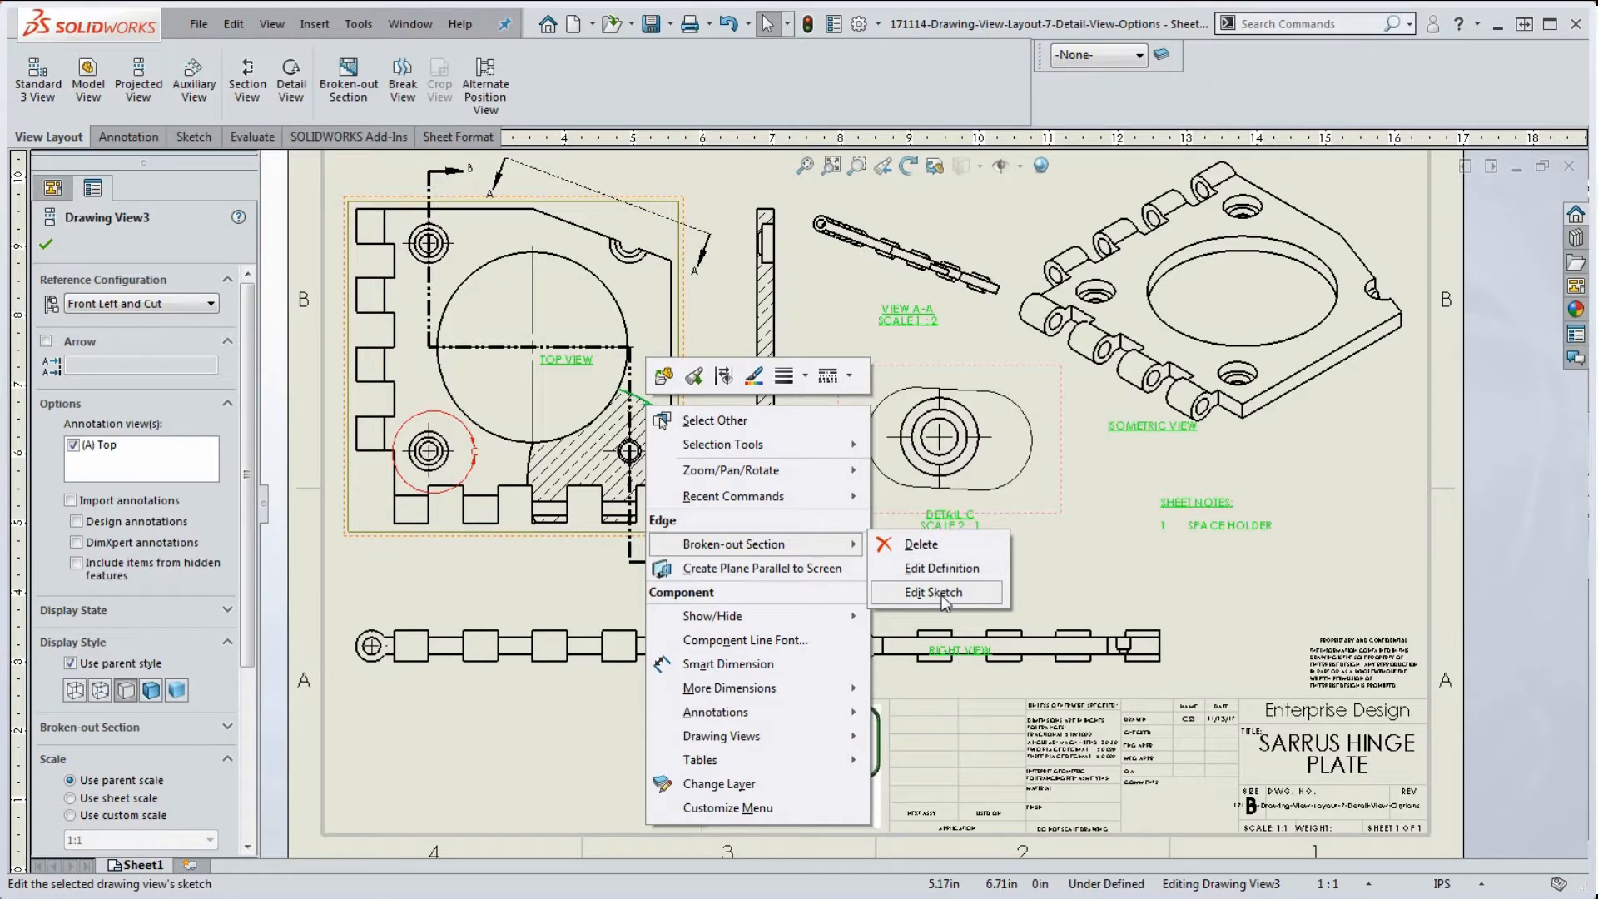
click(943, 593)
click(706, 482)
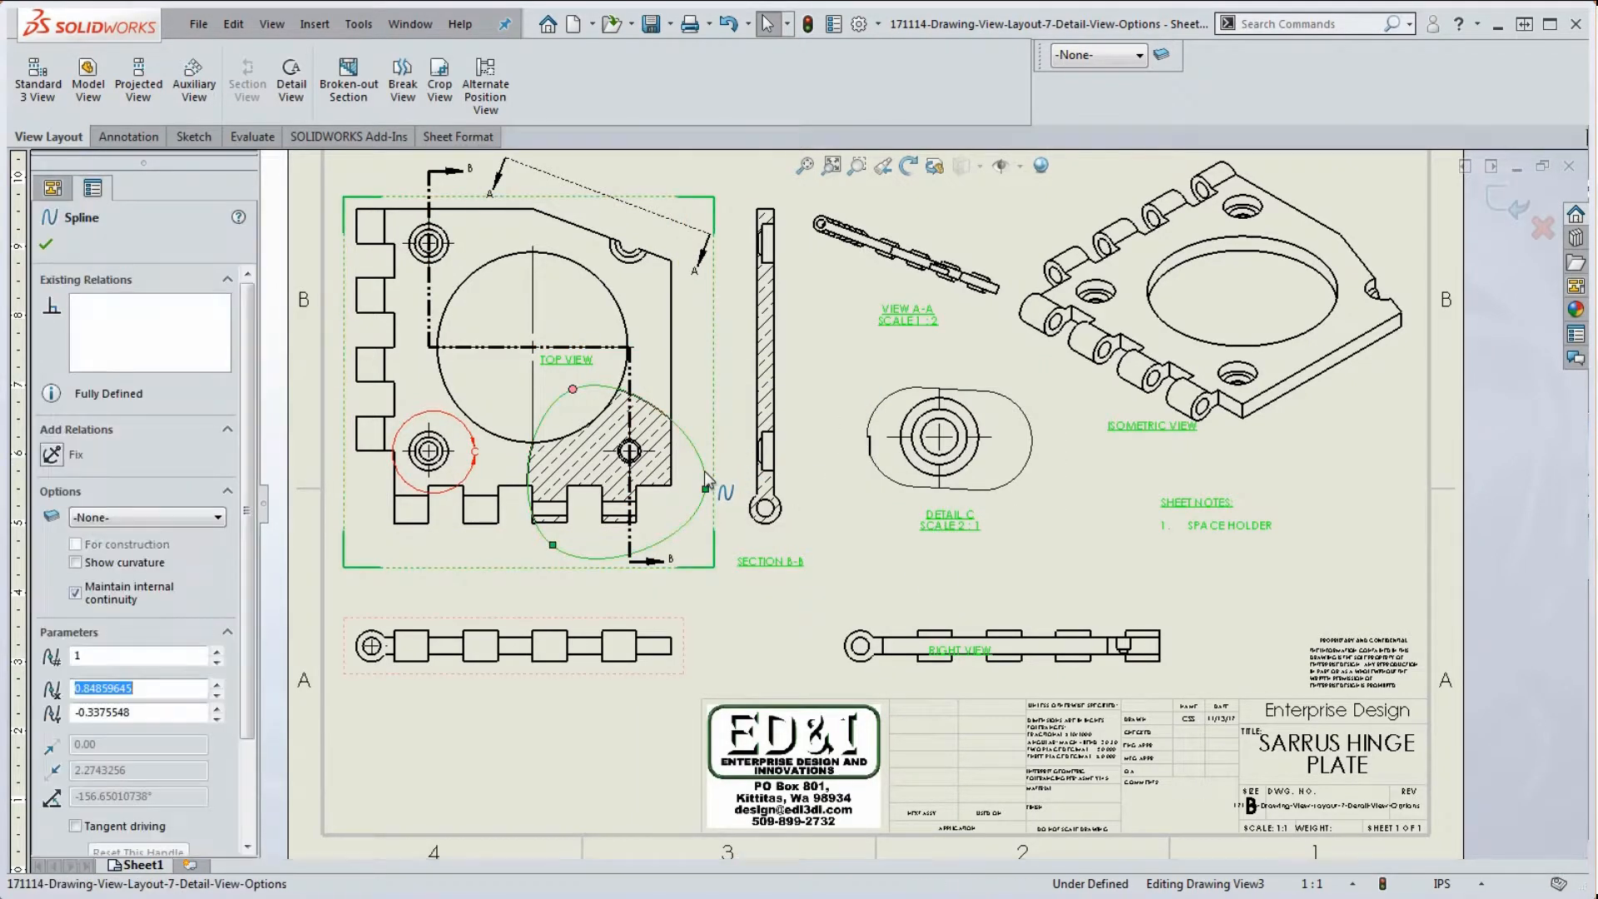
key(Escape)
key(Escape)
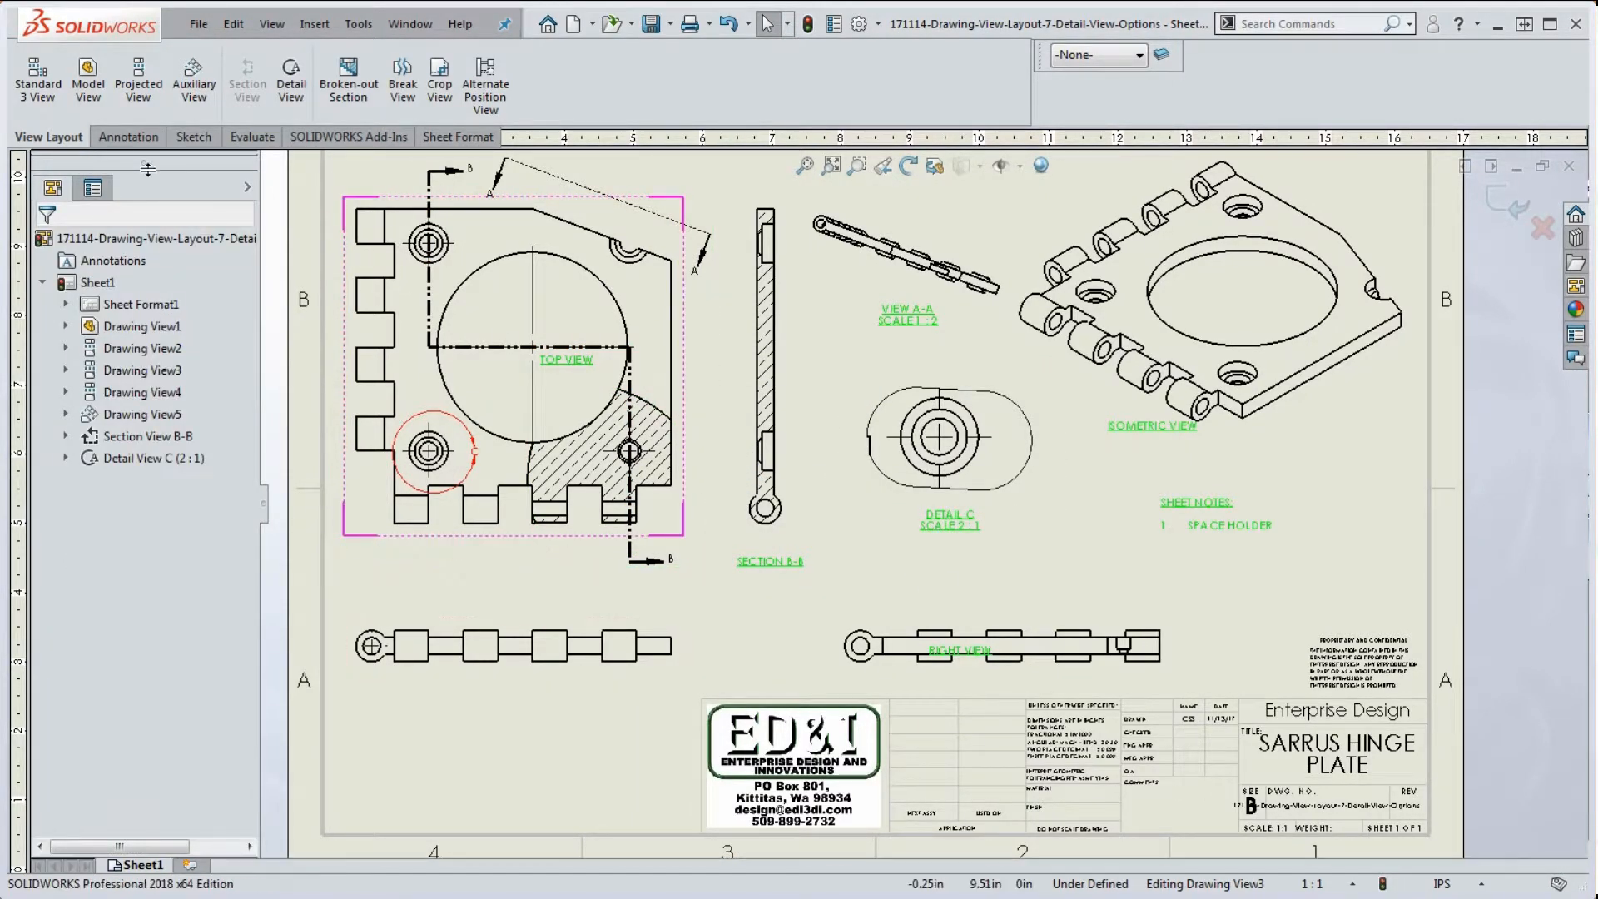
Sketch a corner rectangle around the lower-right hole and plate corner as the new broken-out section boundary, and rebuild
click(194, 137)
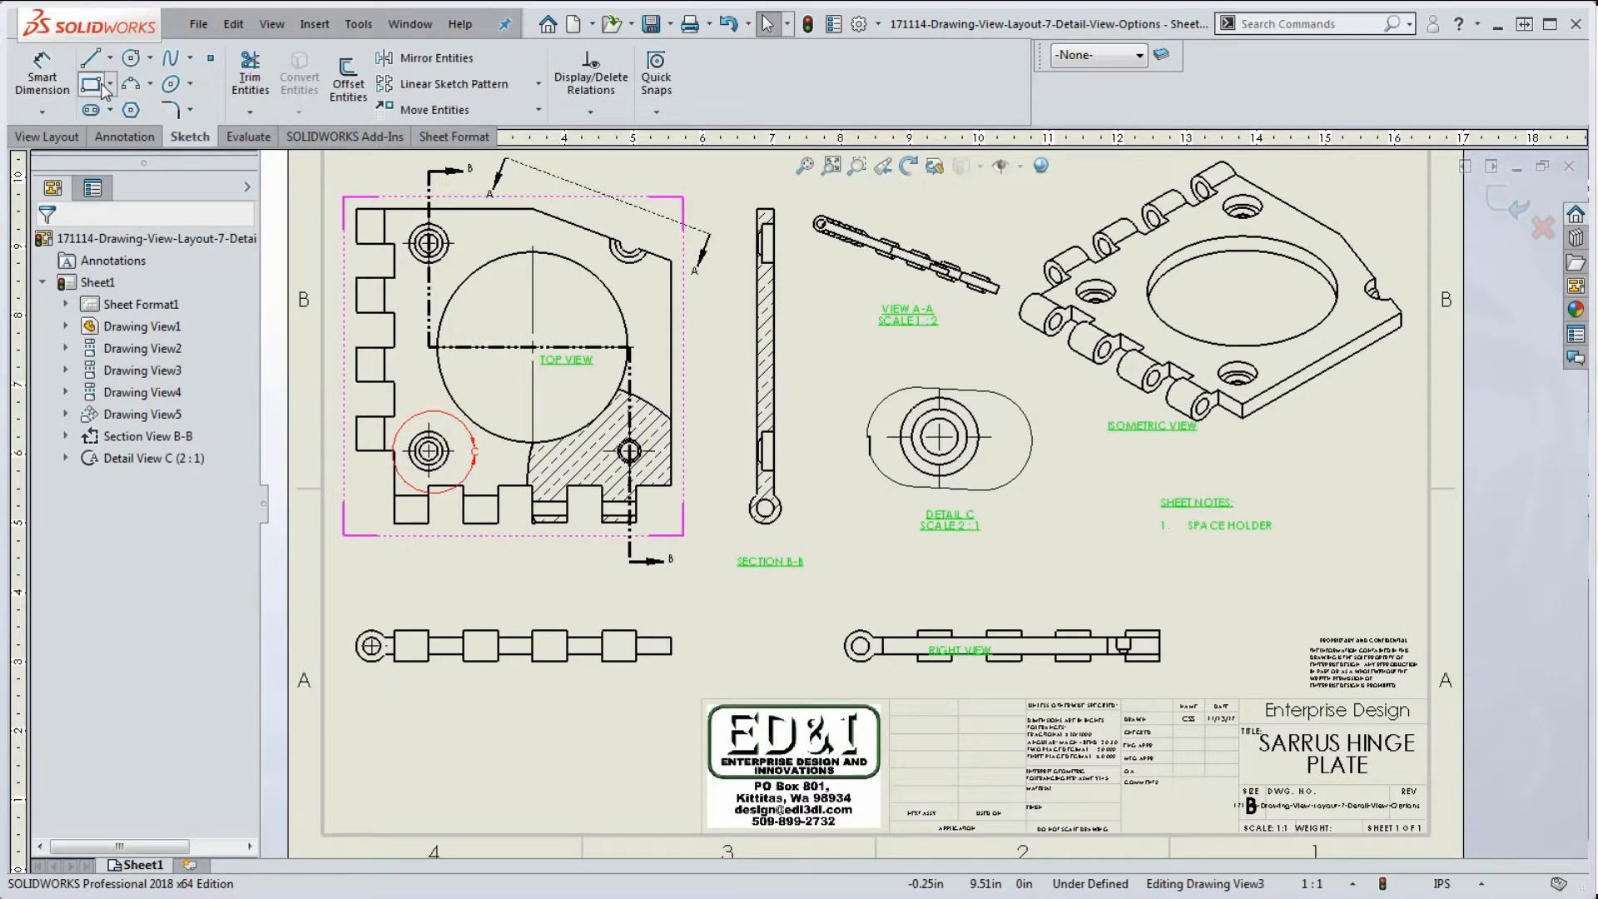
click(90, 84)
mouse_move(556, 388)
mouse_down()
mouse_move(644, 502)
mouse_move(705, 540)
mouse_up()
click(807, 25)
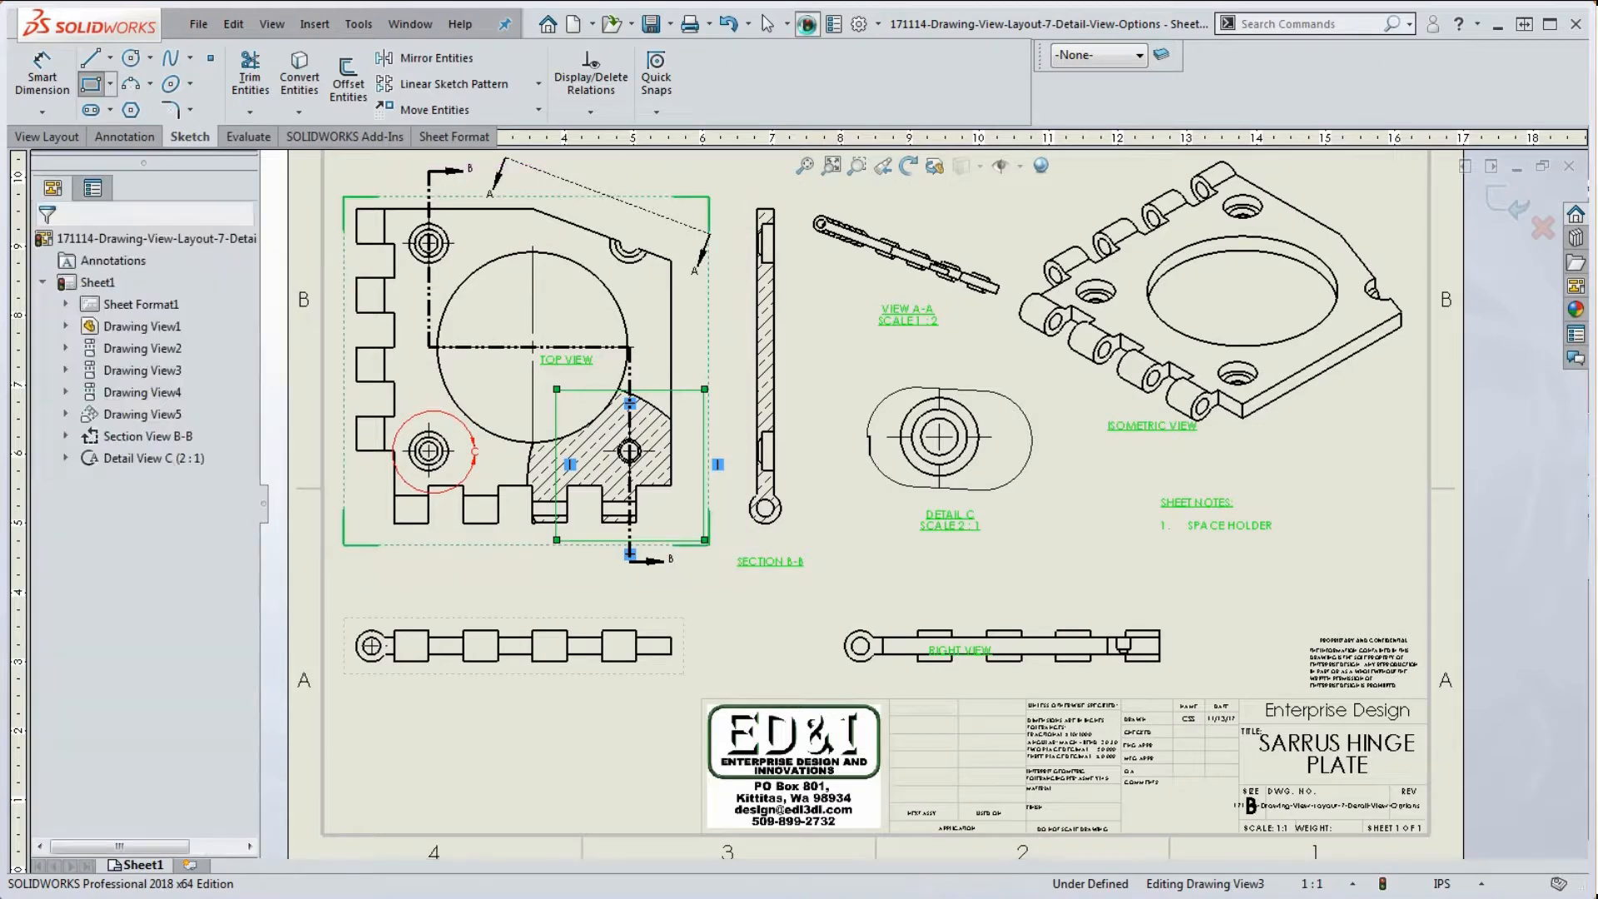
Open the definition of the rectangular broken-out section in the top view
click(655, 399)
right_click(657, 401)
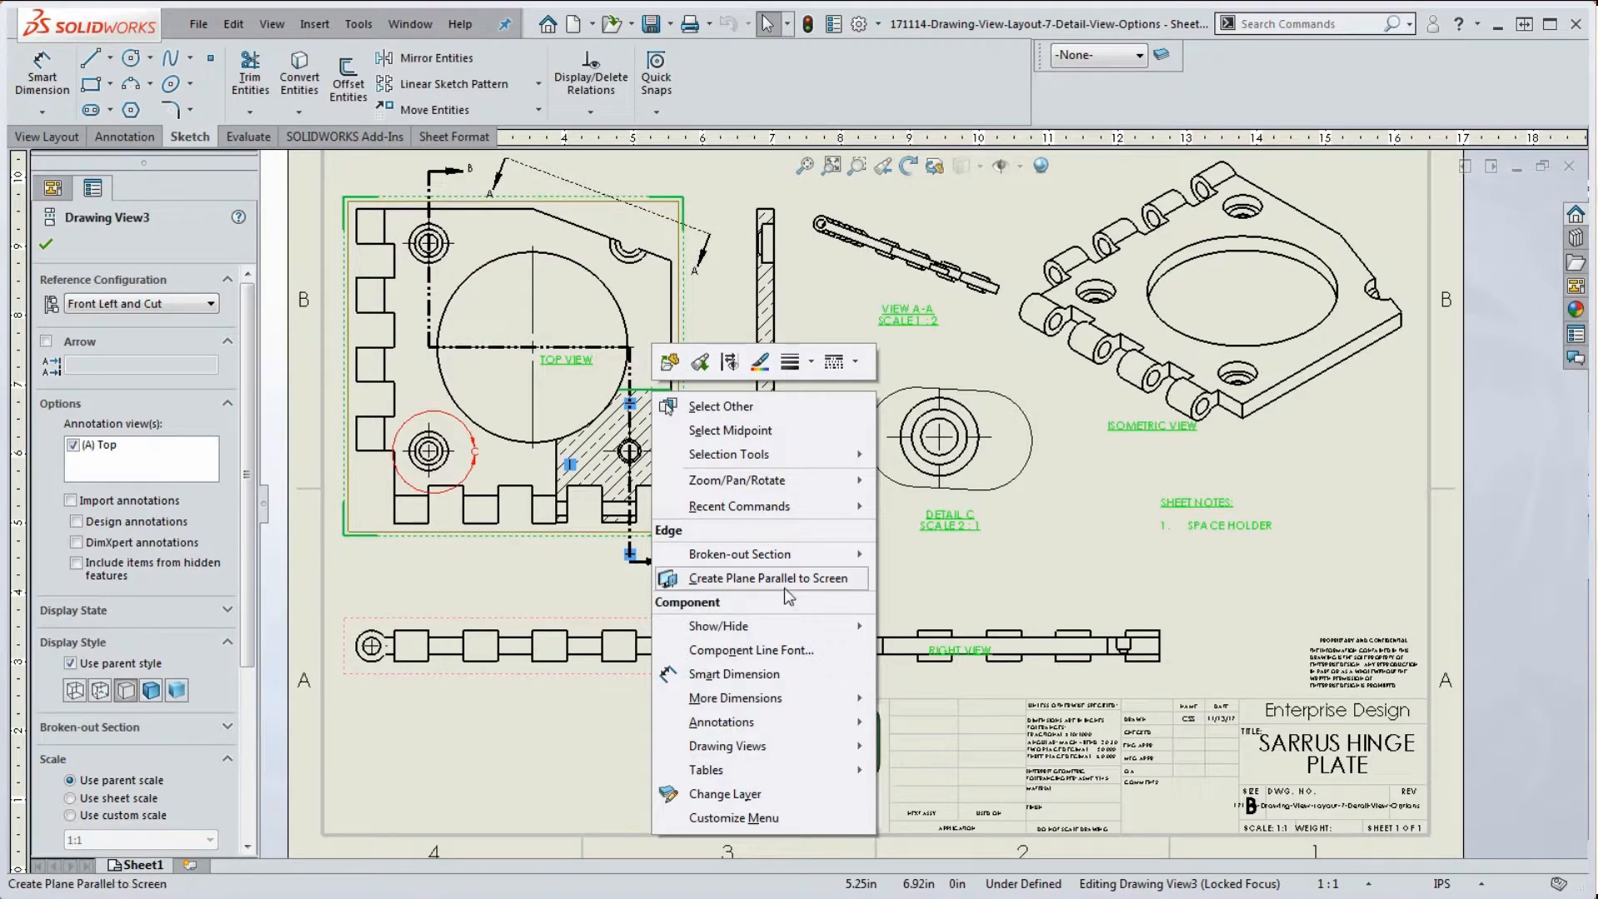
mouse_move(774, 562)
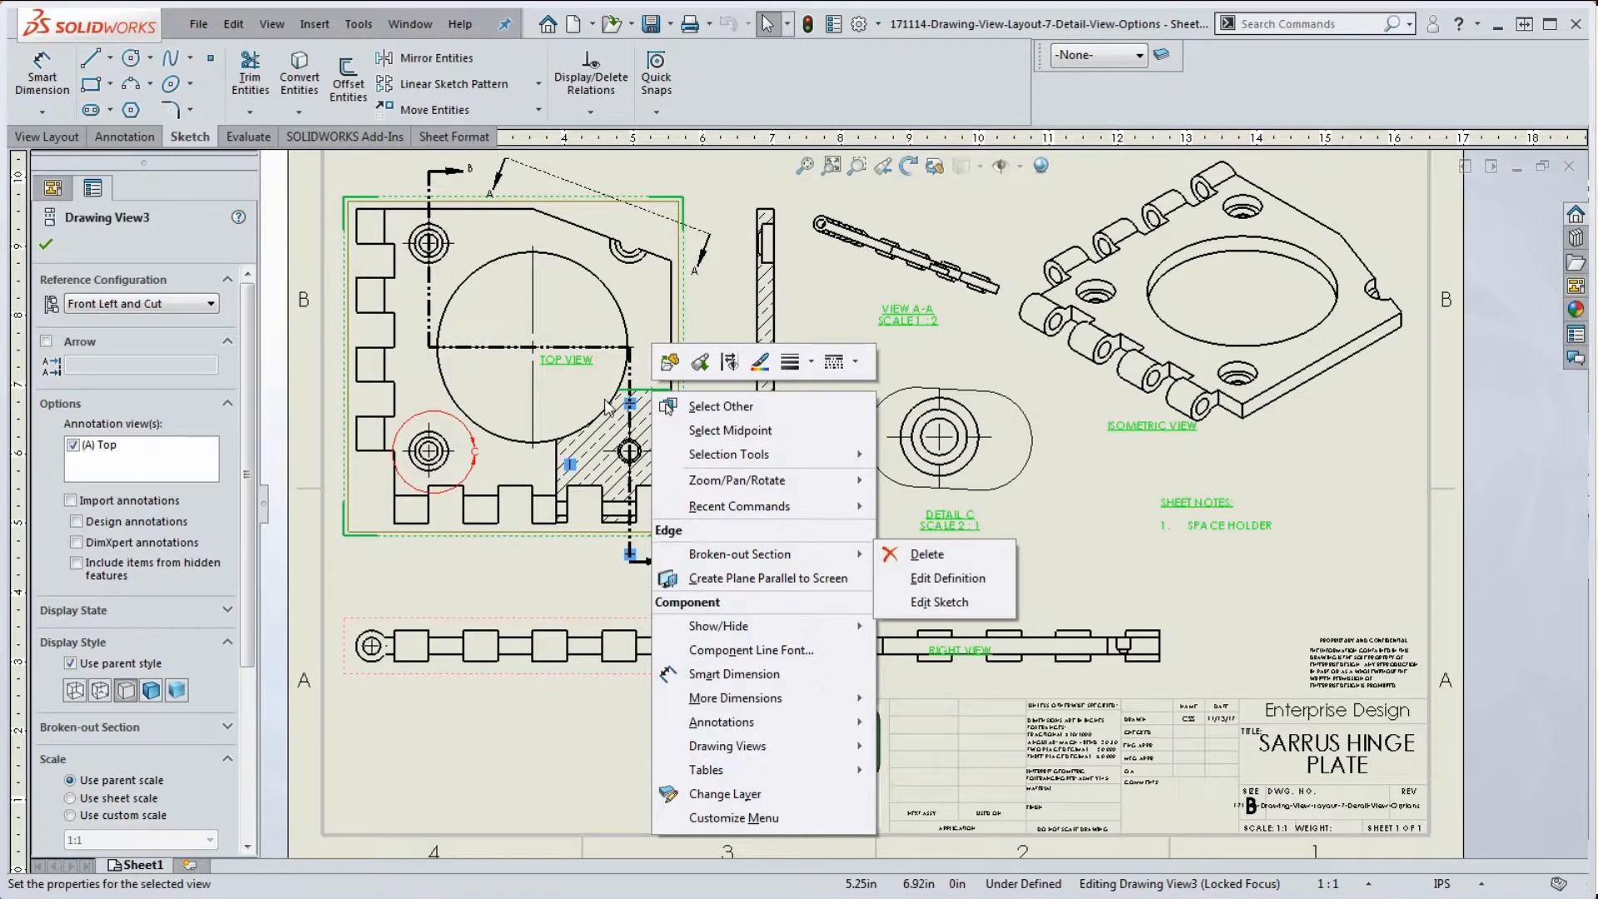
click(935, 580)
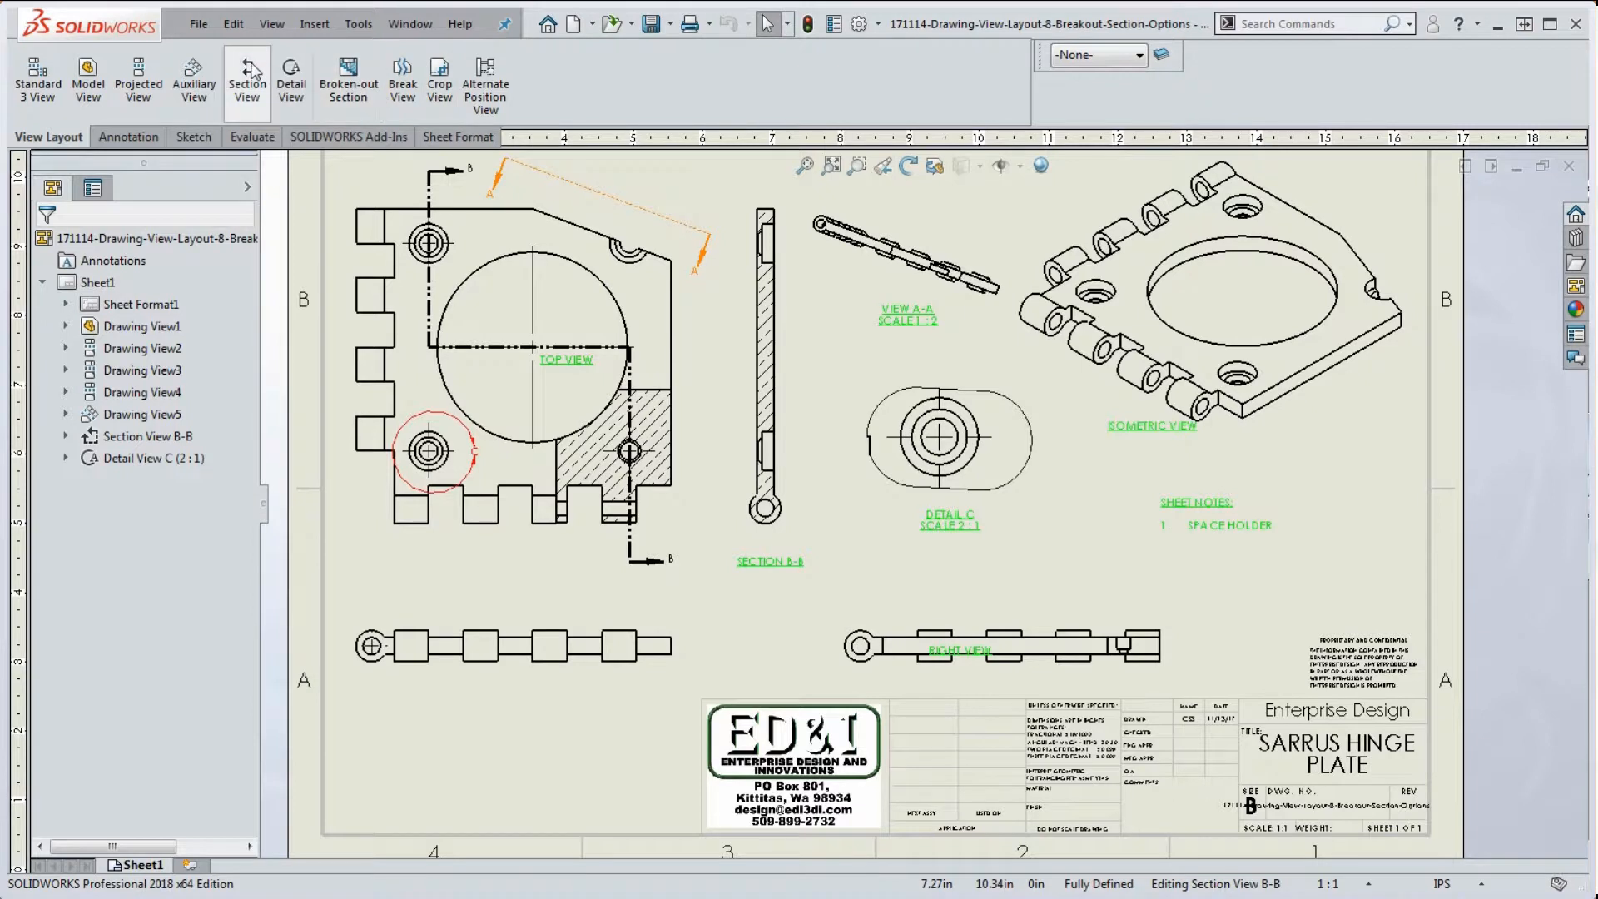
Break the right view with vertical jagged-cut break lines and a 0.5 in gap, from the hinge knuckle to past the middle
click(412, 83)
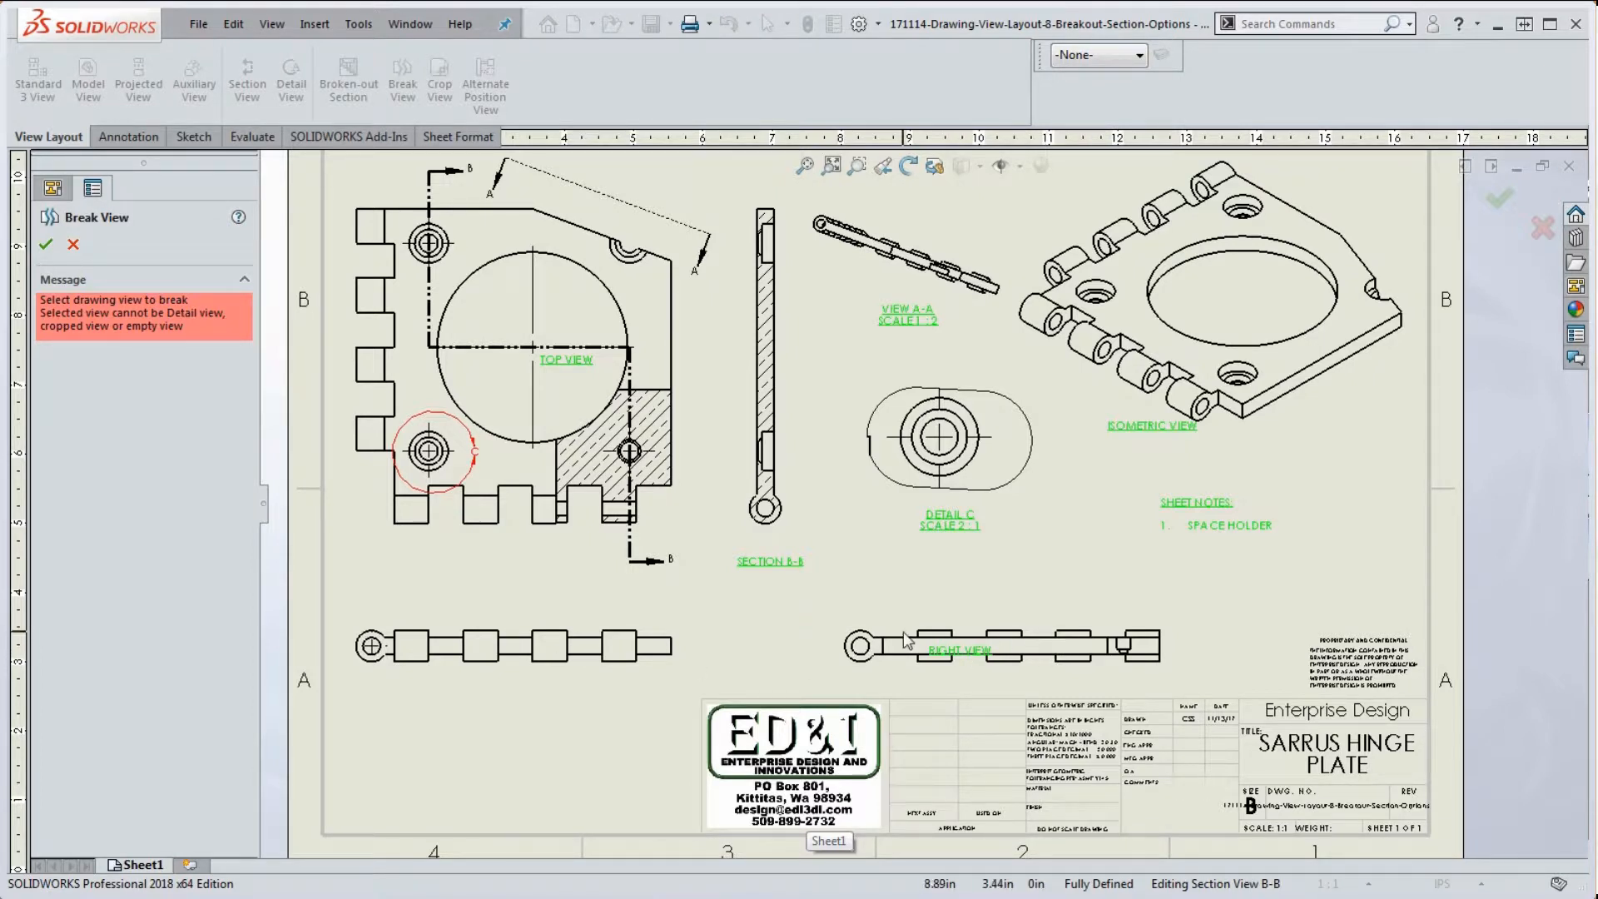
click(1033, 650)
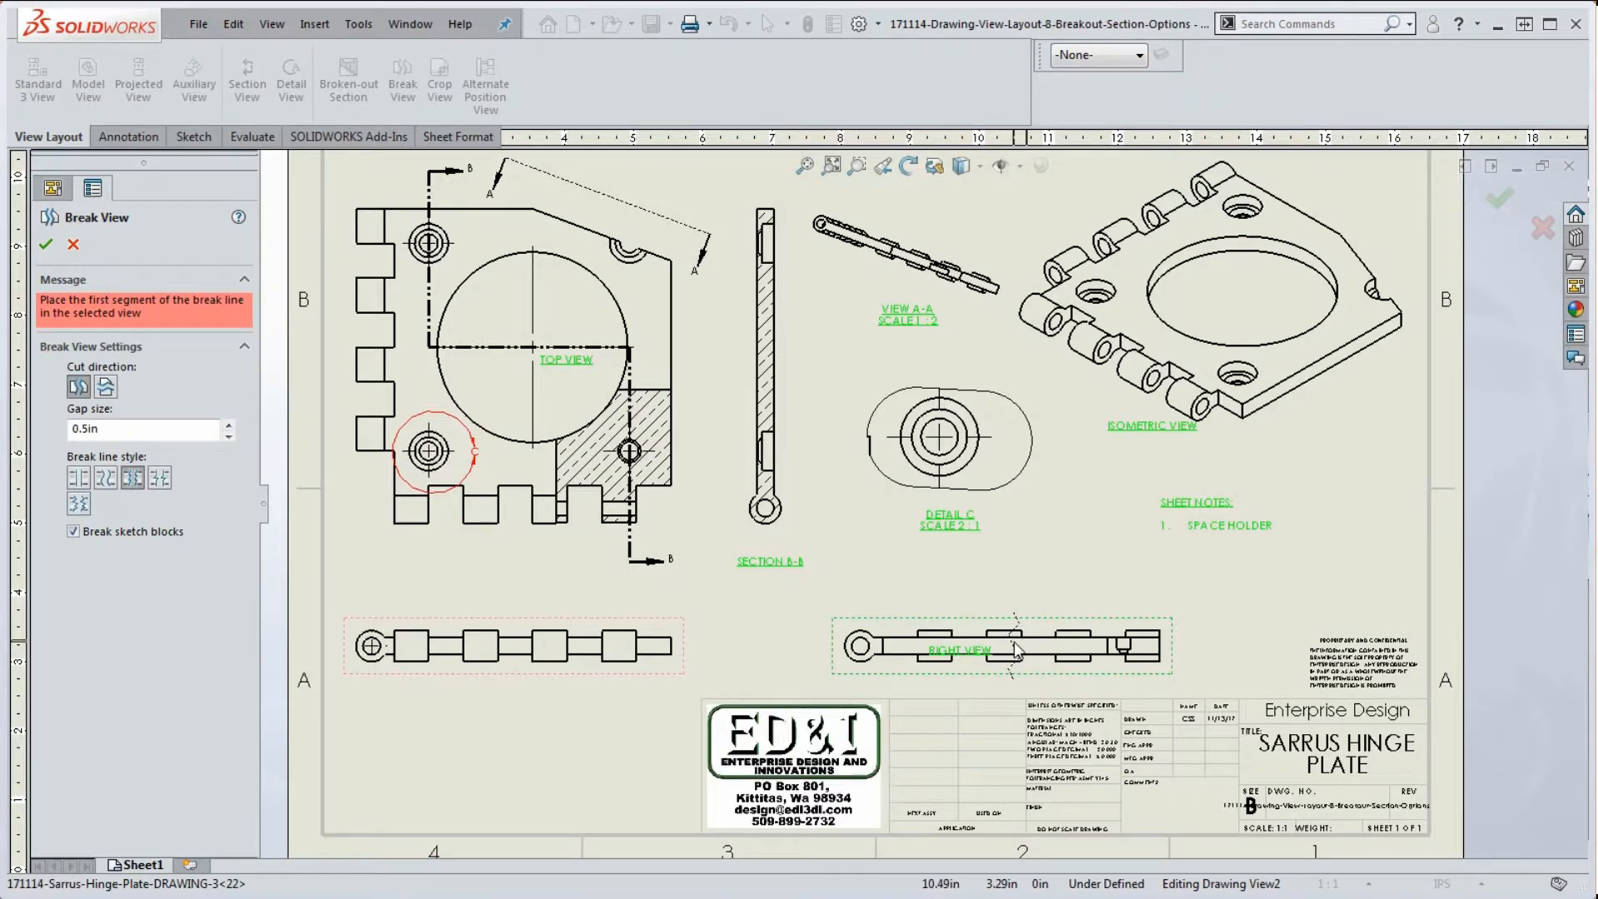
scroll(1014, 647, down, 5)
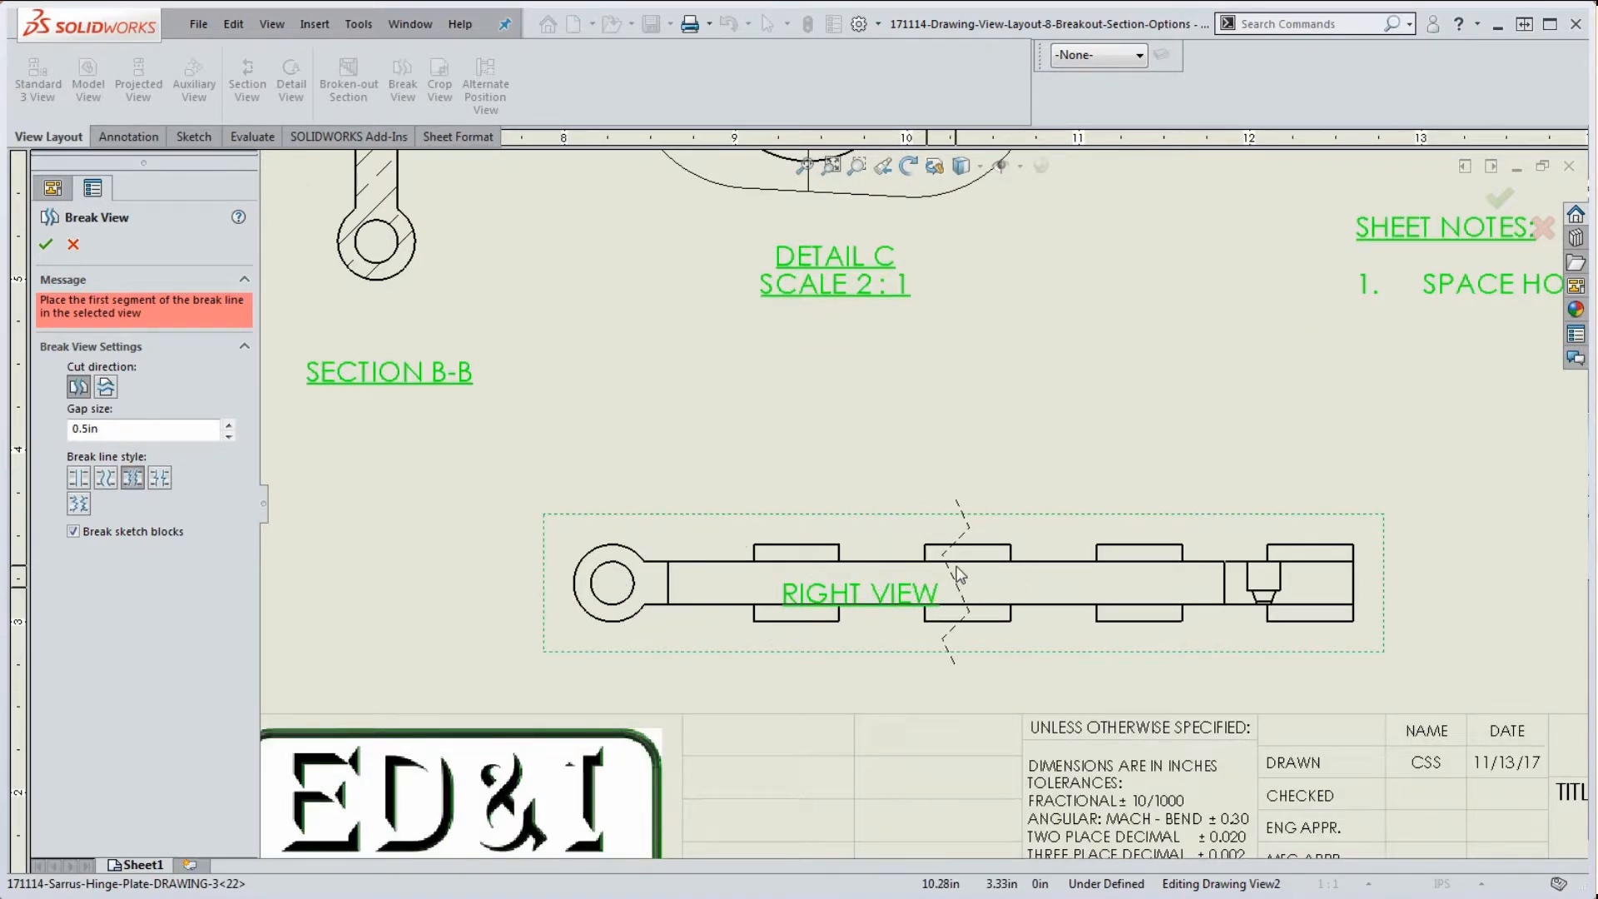
click(956, 567)
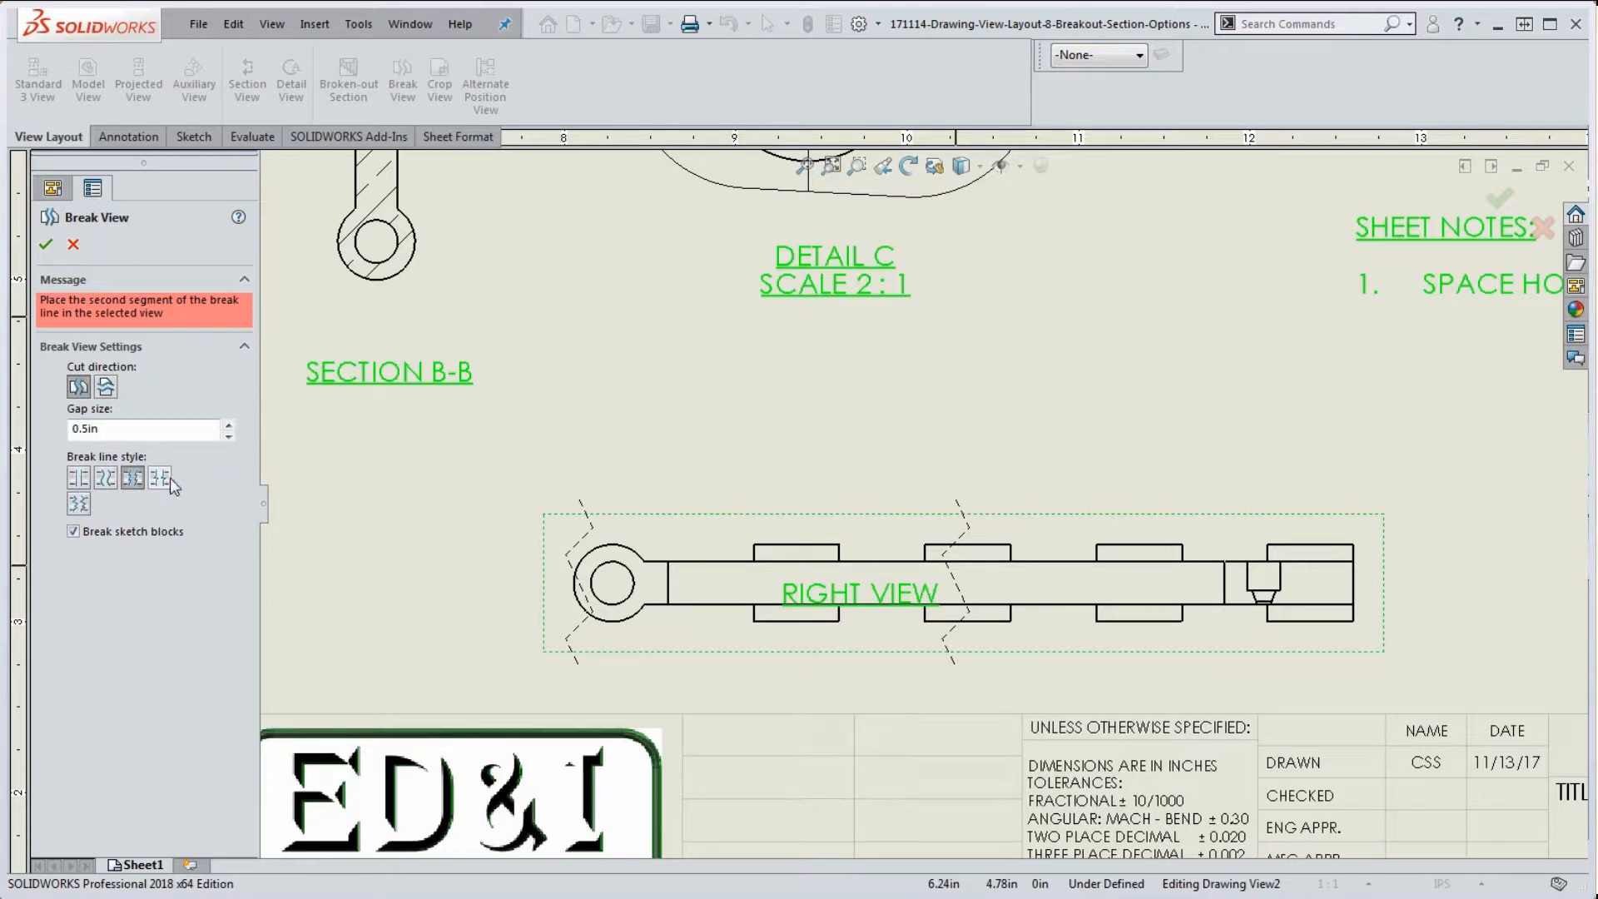
click(79, 505)
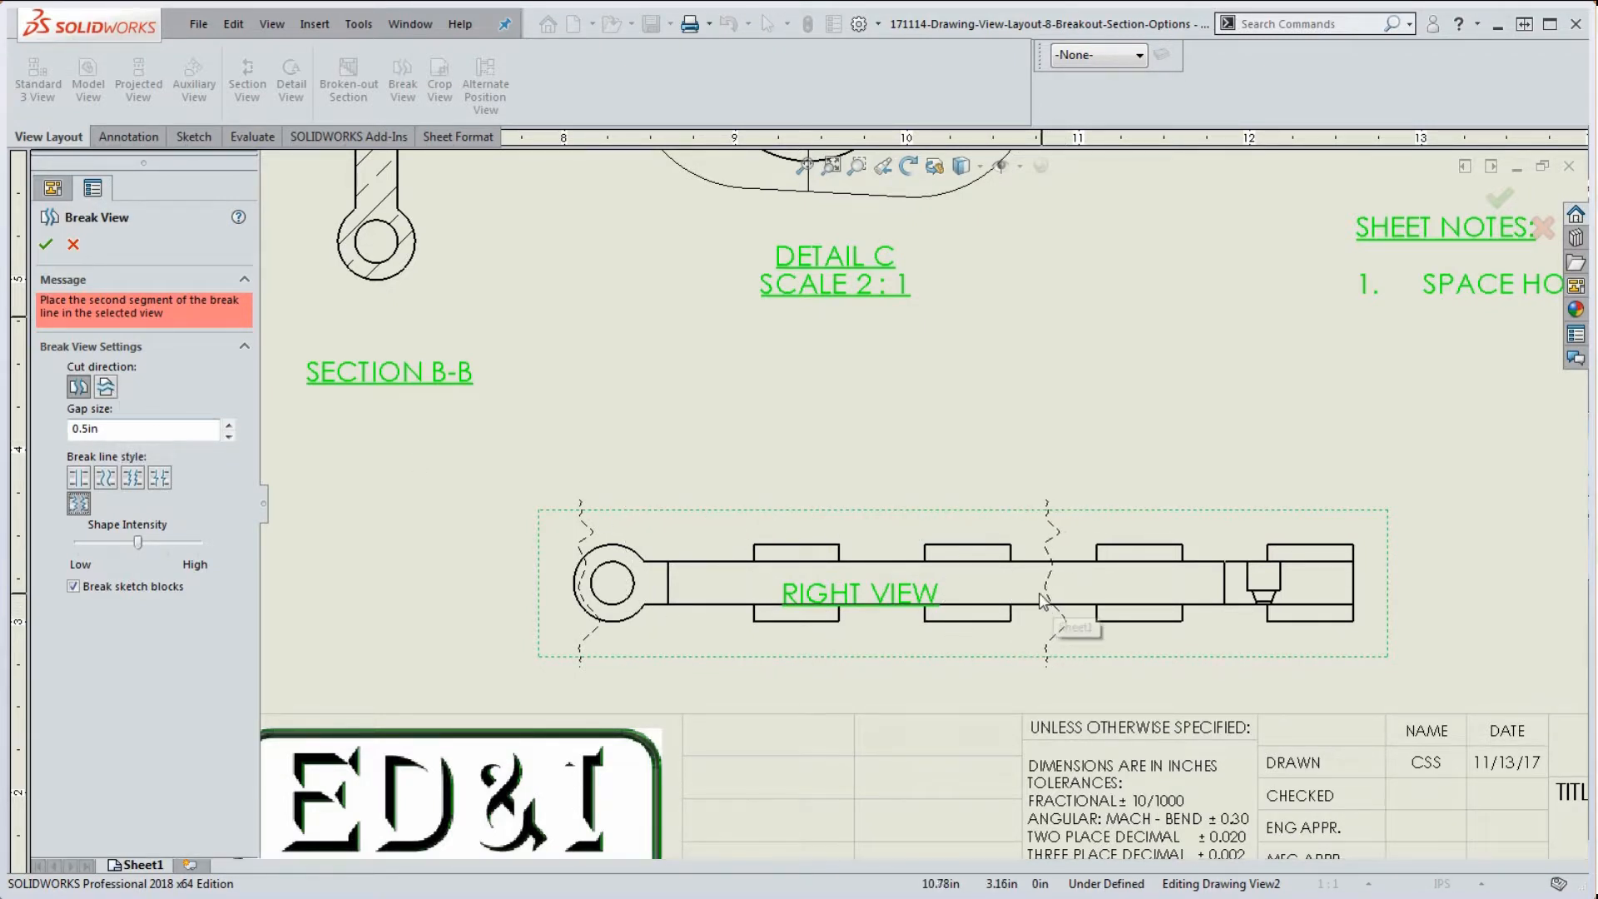
click(1065, 592)
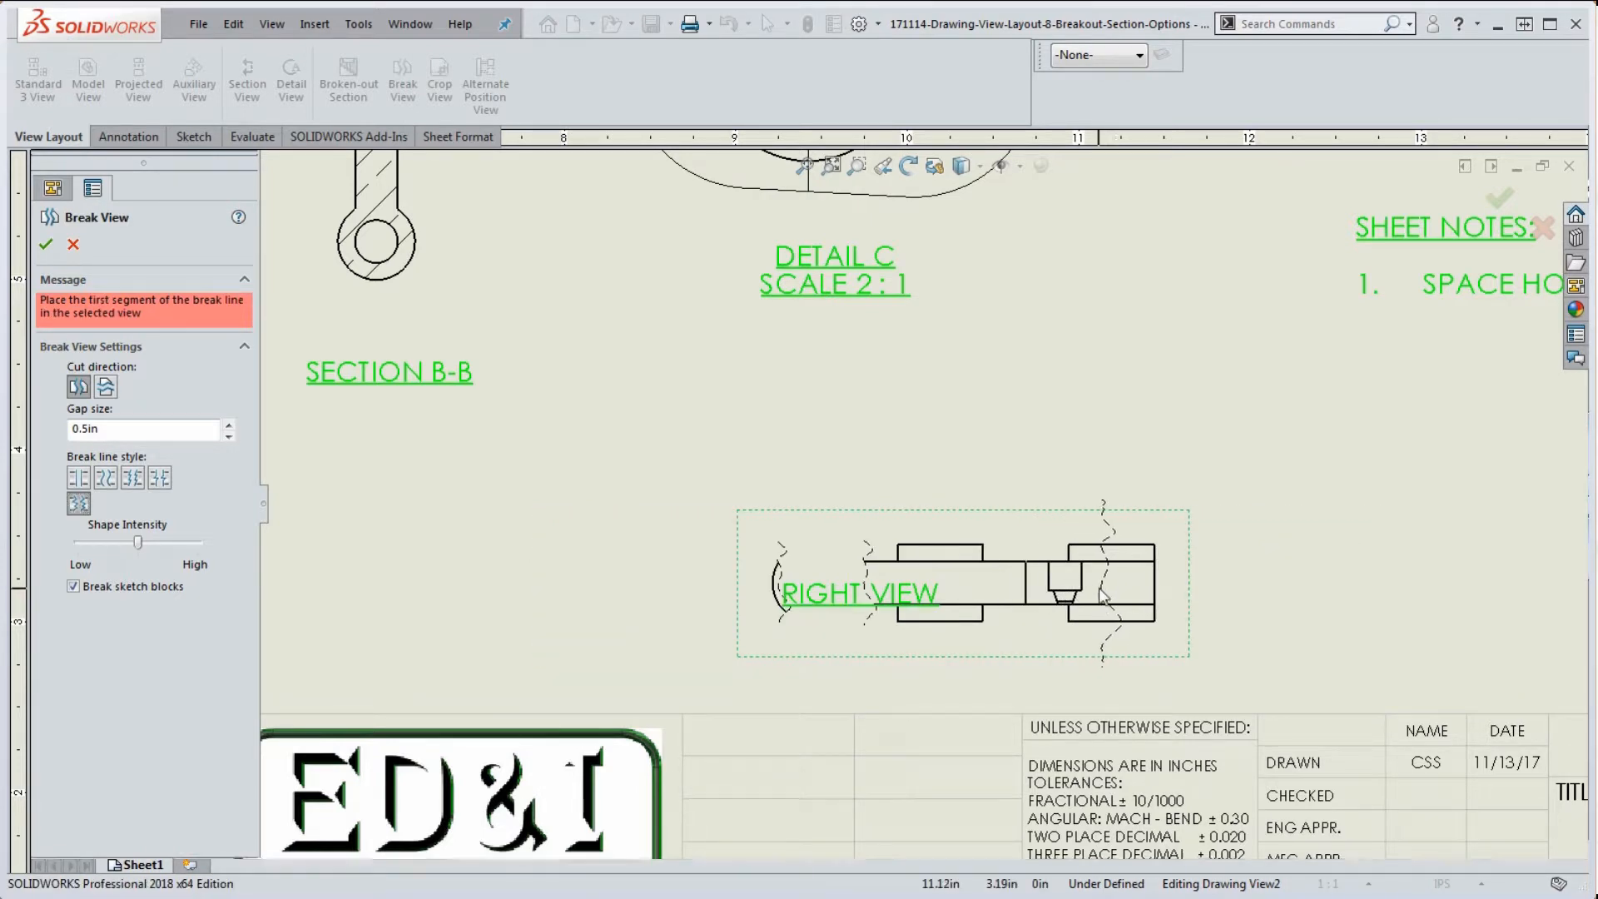
key(Escape)
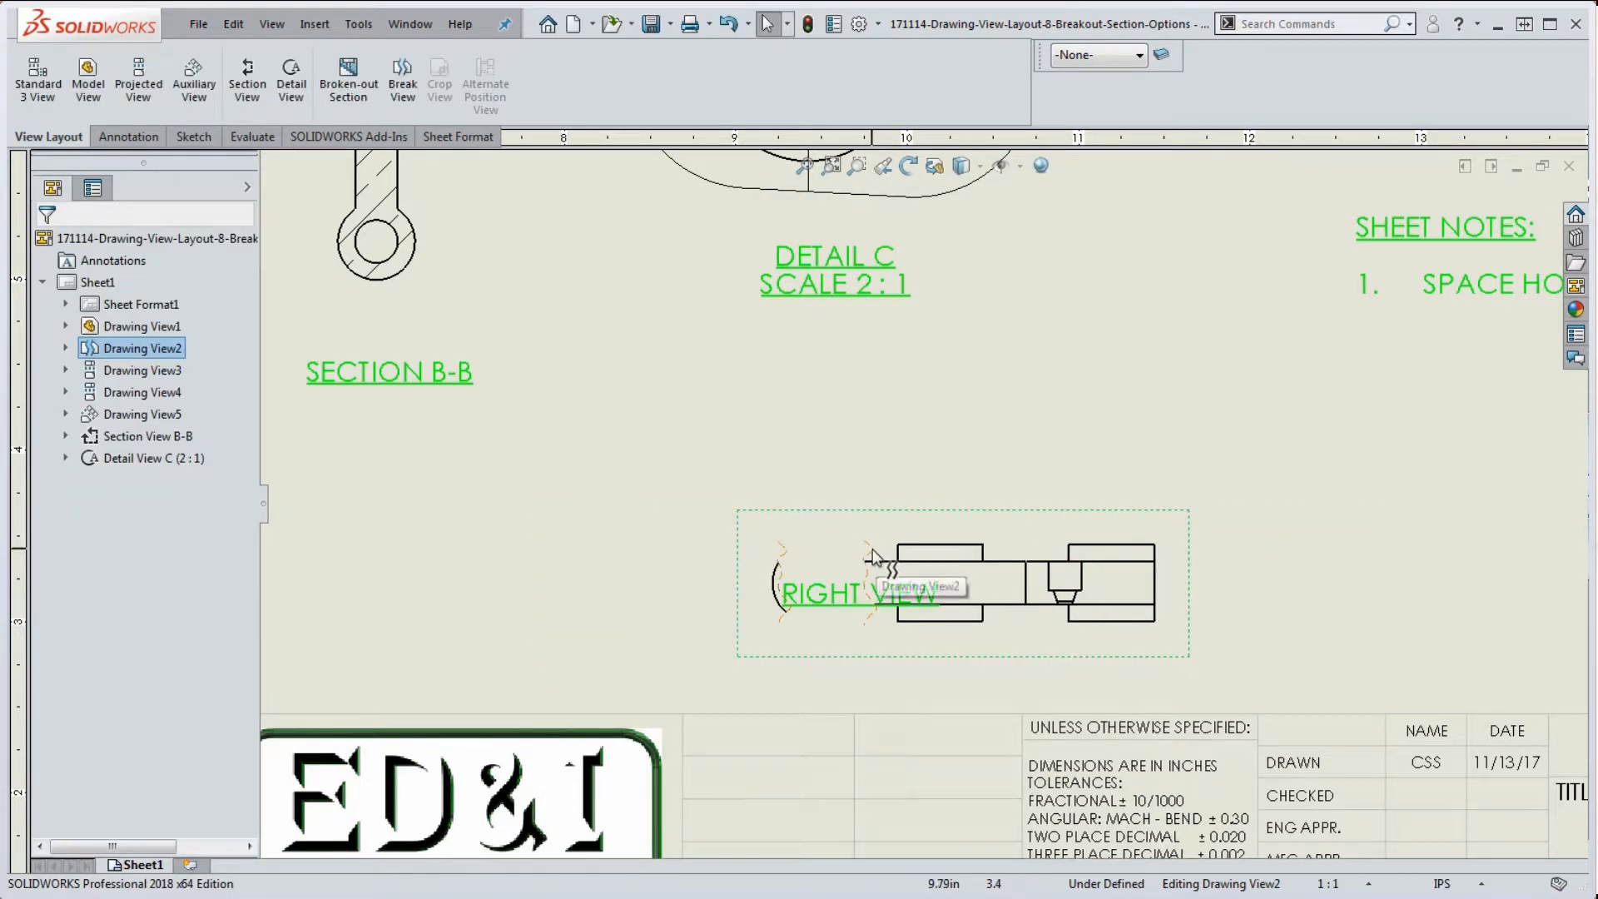
Reposition the right view's break lines so the hinge knuckle and counterbored end stay and only the middle is removed
drag(871, 548, 1036, 556)
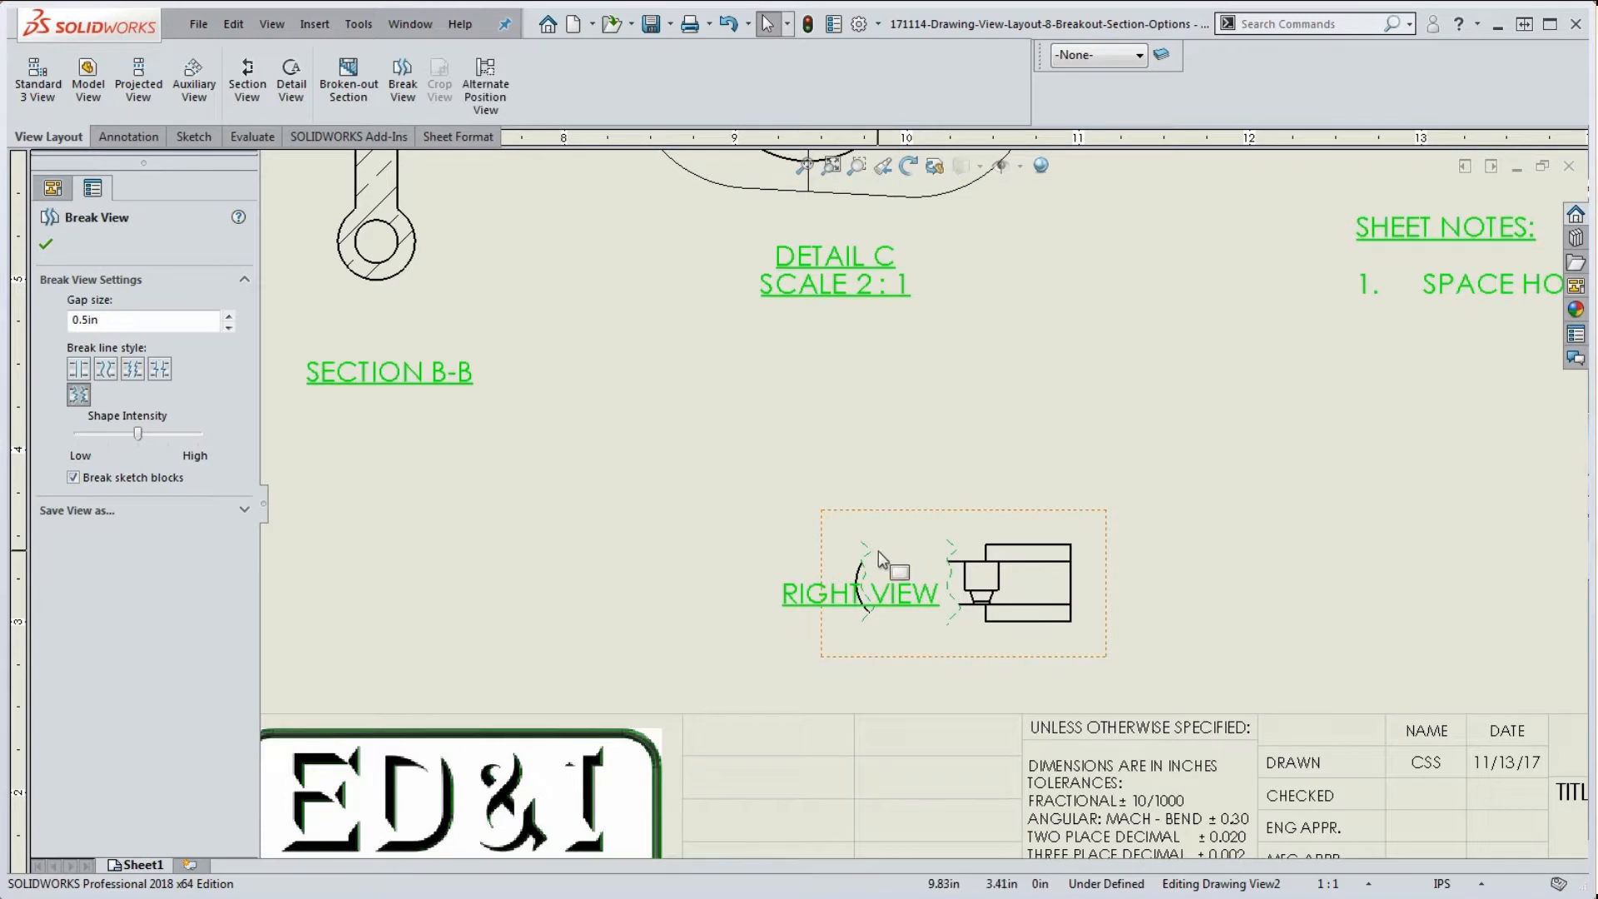
drag(867, 558, 967, 566)
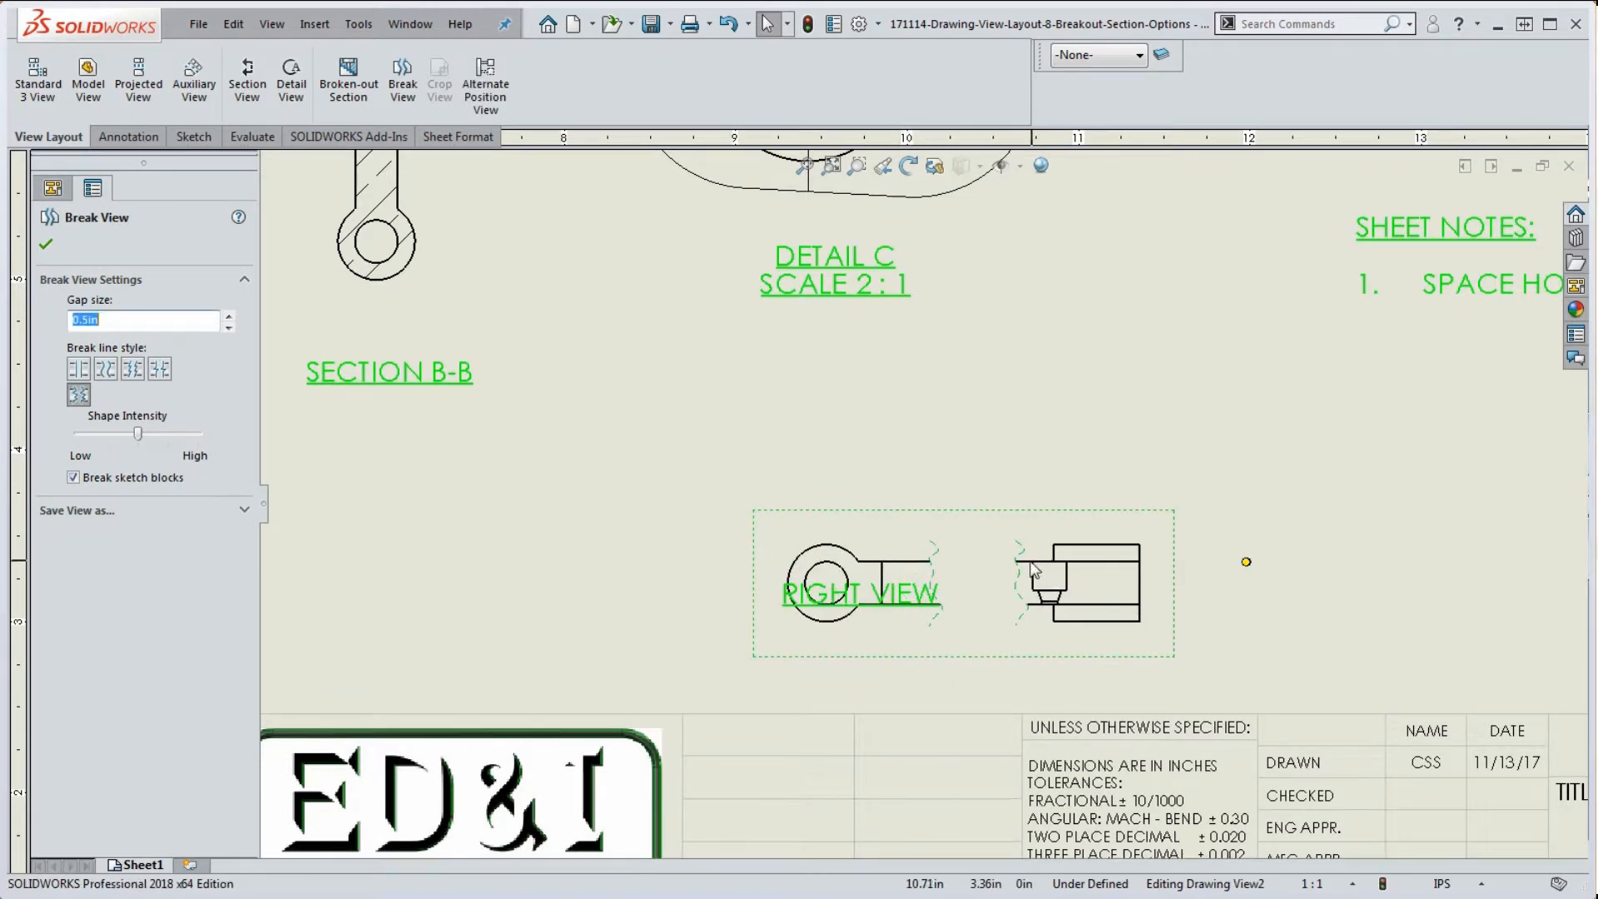
drag(1024, 568, 976, 552)
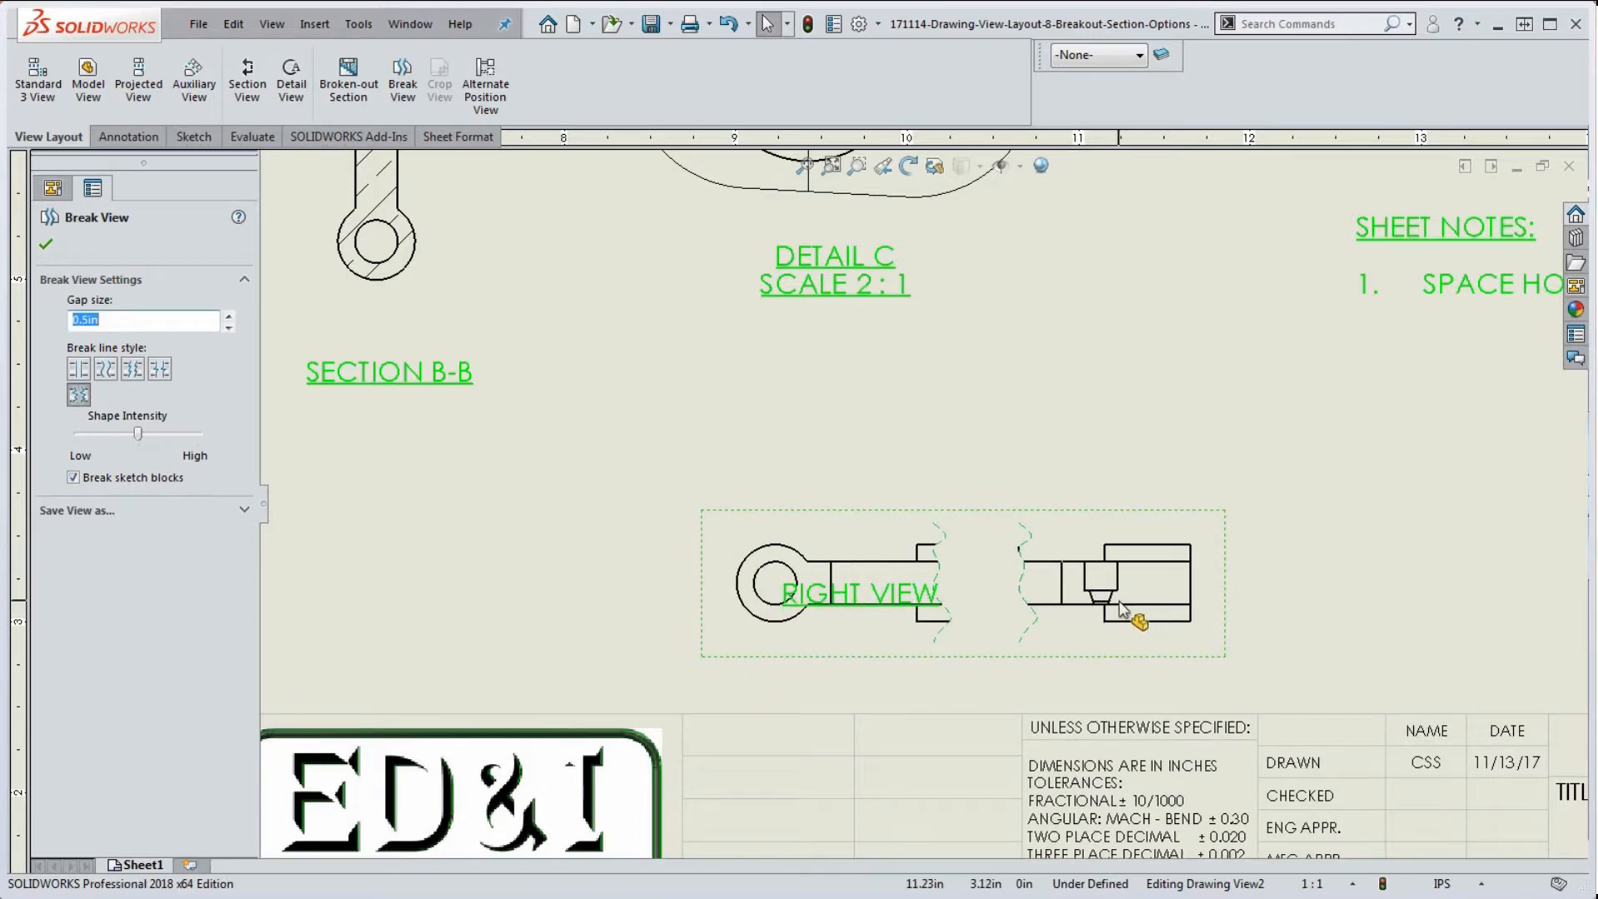
Move the RIGHT VIEW label below its view and shift the right view closer to the front view
drag(860, 592, 977, 681)
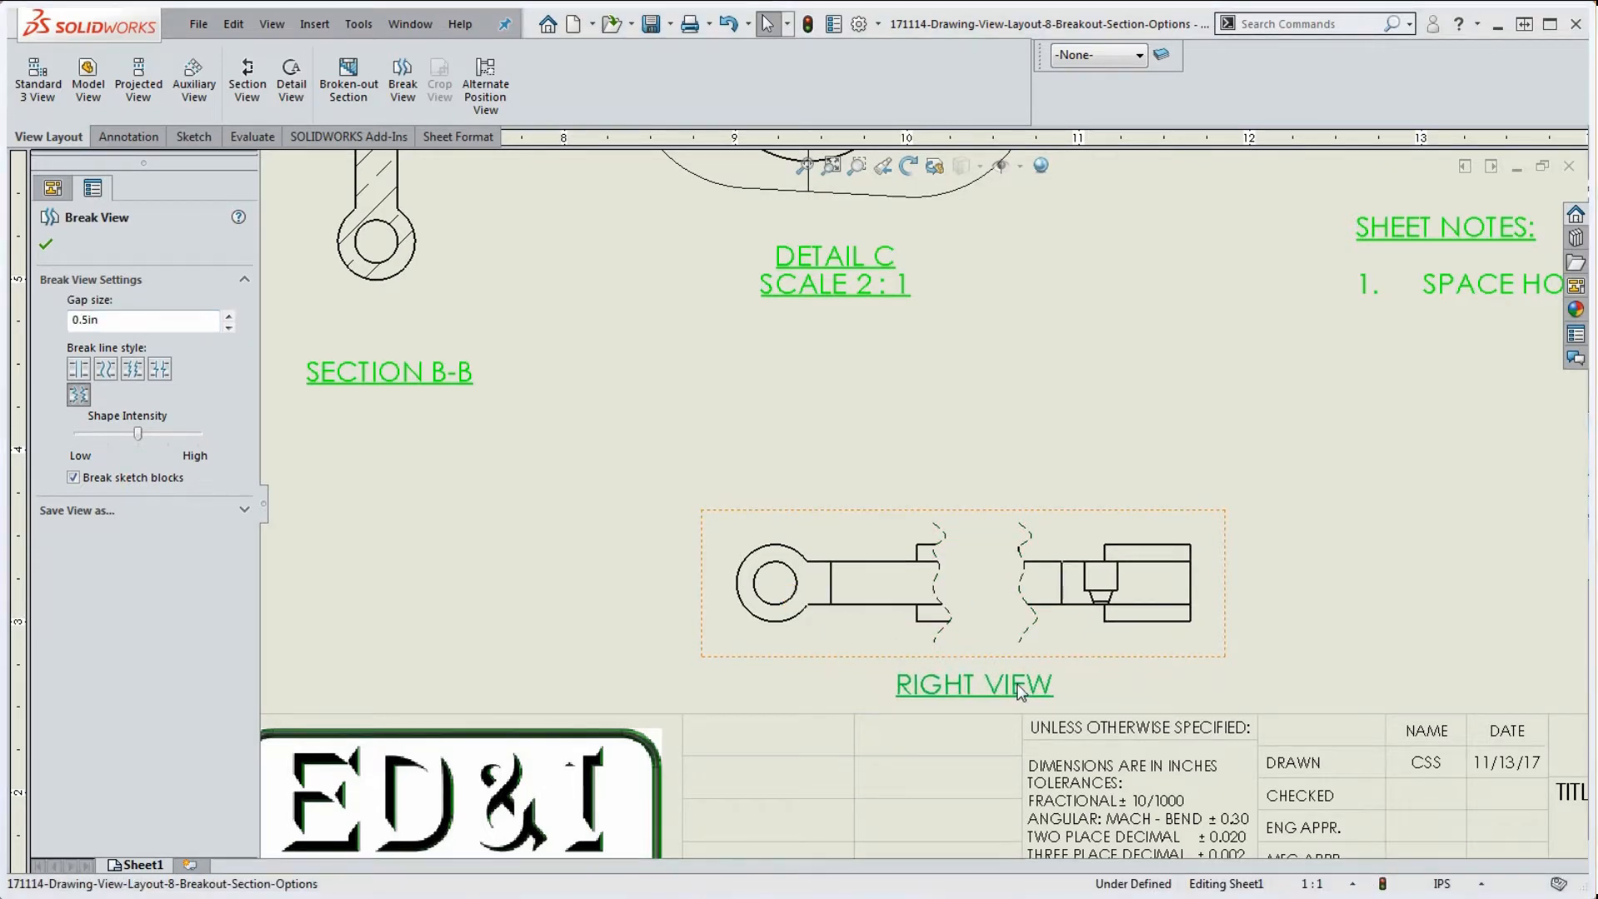
key(f)
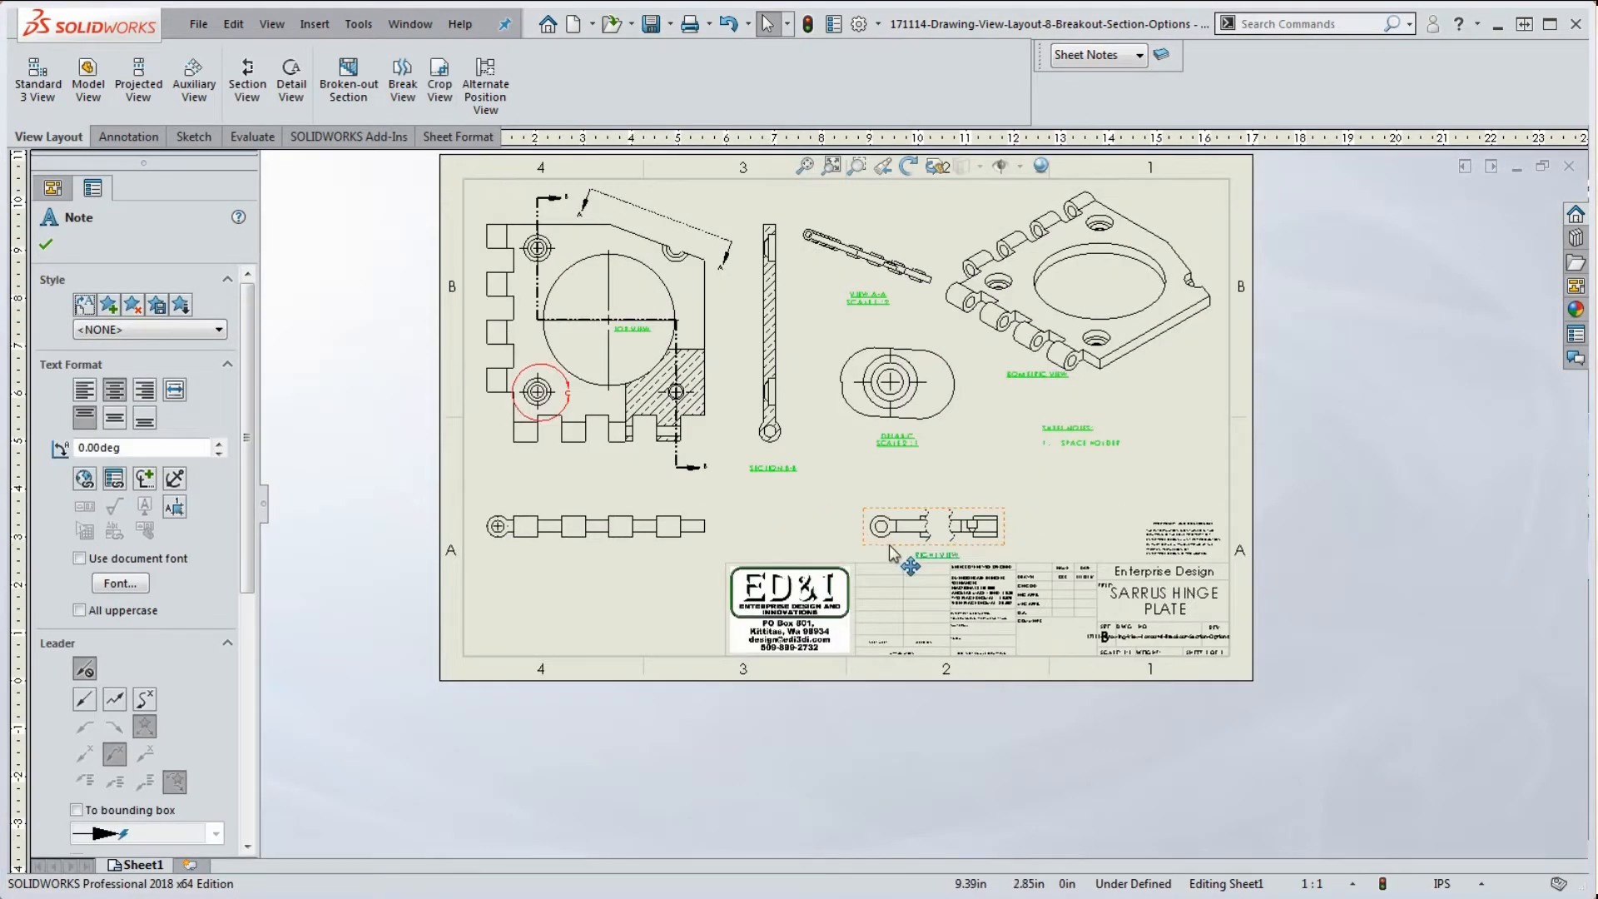
click(838, 539)
Reposition both break lines of the right view to remove more of the middle around the gap
scroll(907, 446, down, 8)
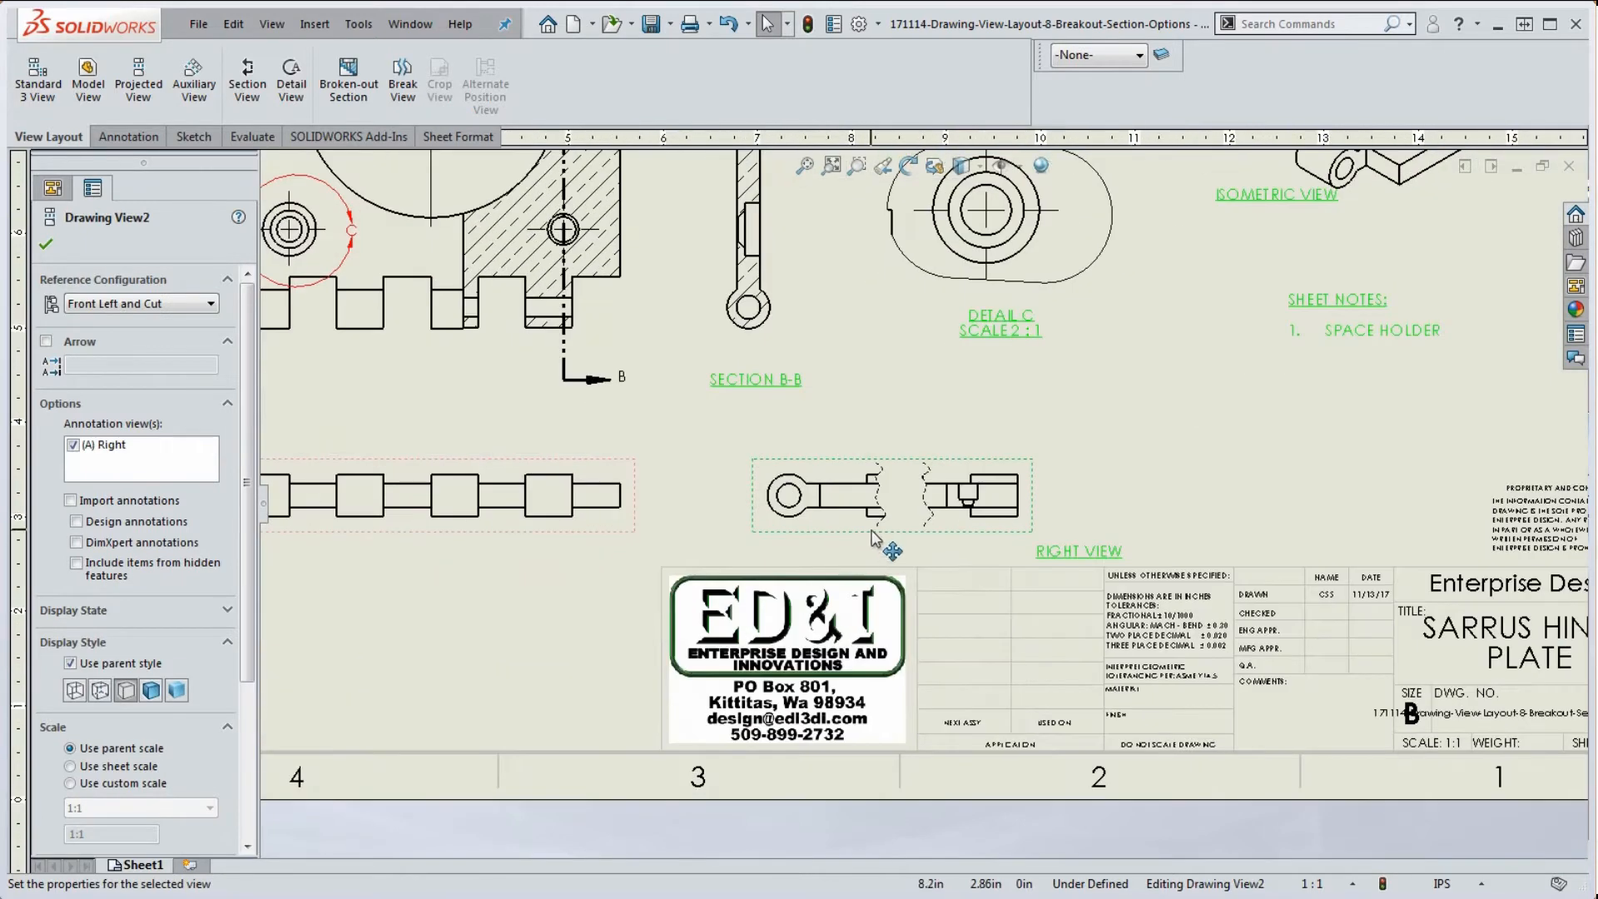
mouse_move(907, 446)
mouse_down()
mouse_move(874, 421)
mouse_move(826, 426)
mouse_up()
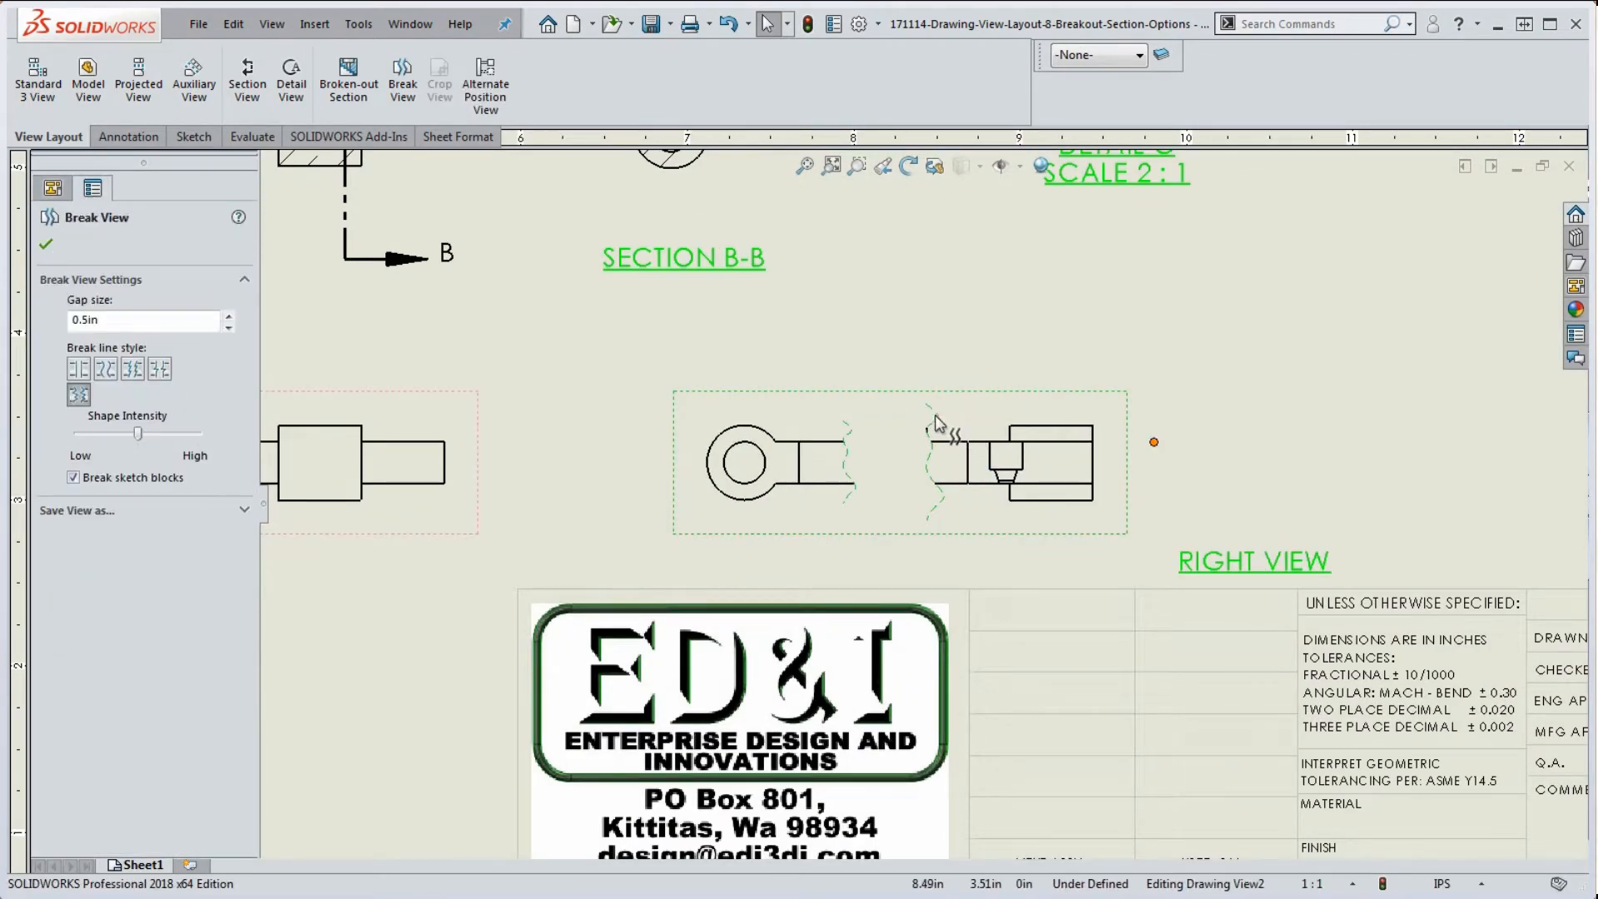
drag(961, 418, 964, 421)
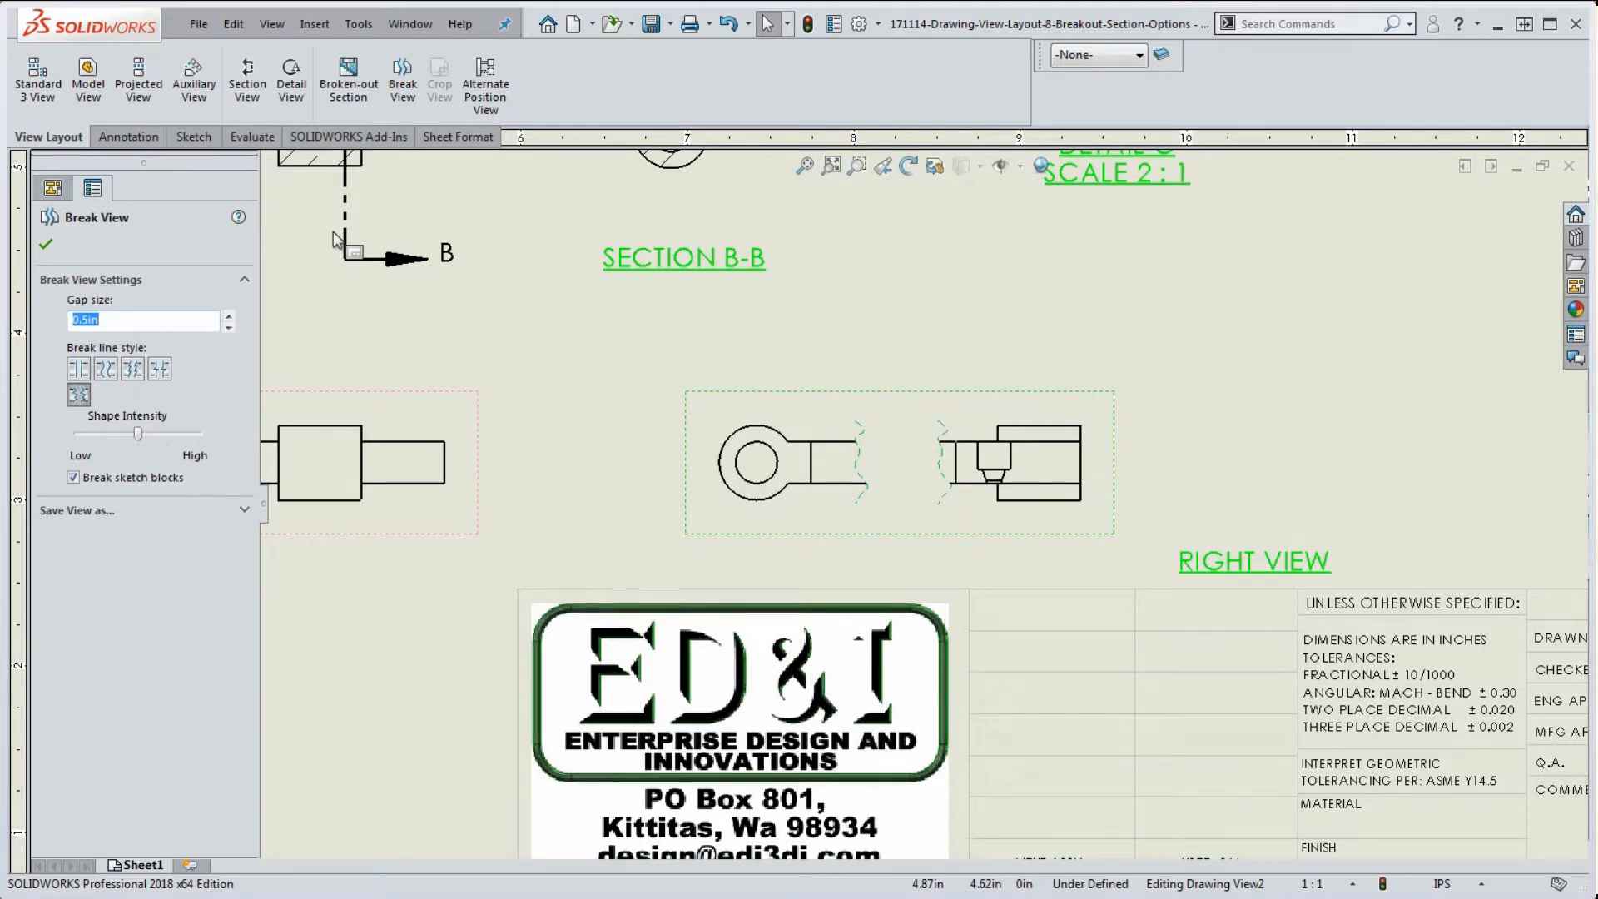
Dimension the right view from the hinge knuckle's center to the far end of the plate, placing the dimension above the view
click(128, 135)
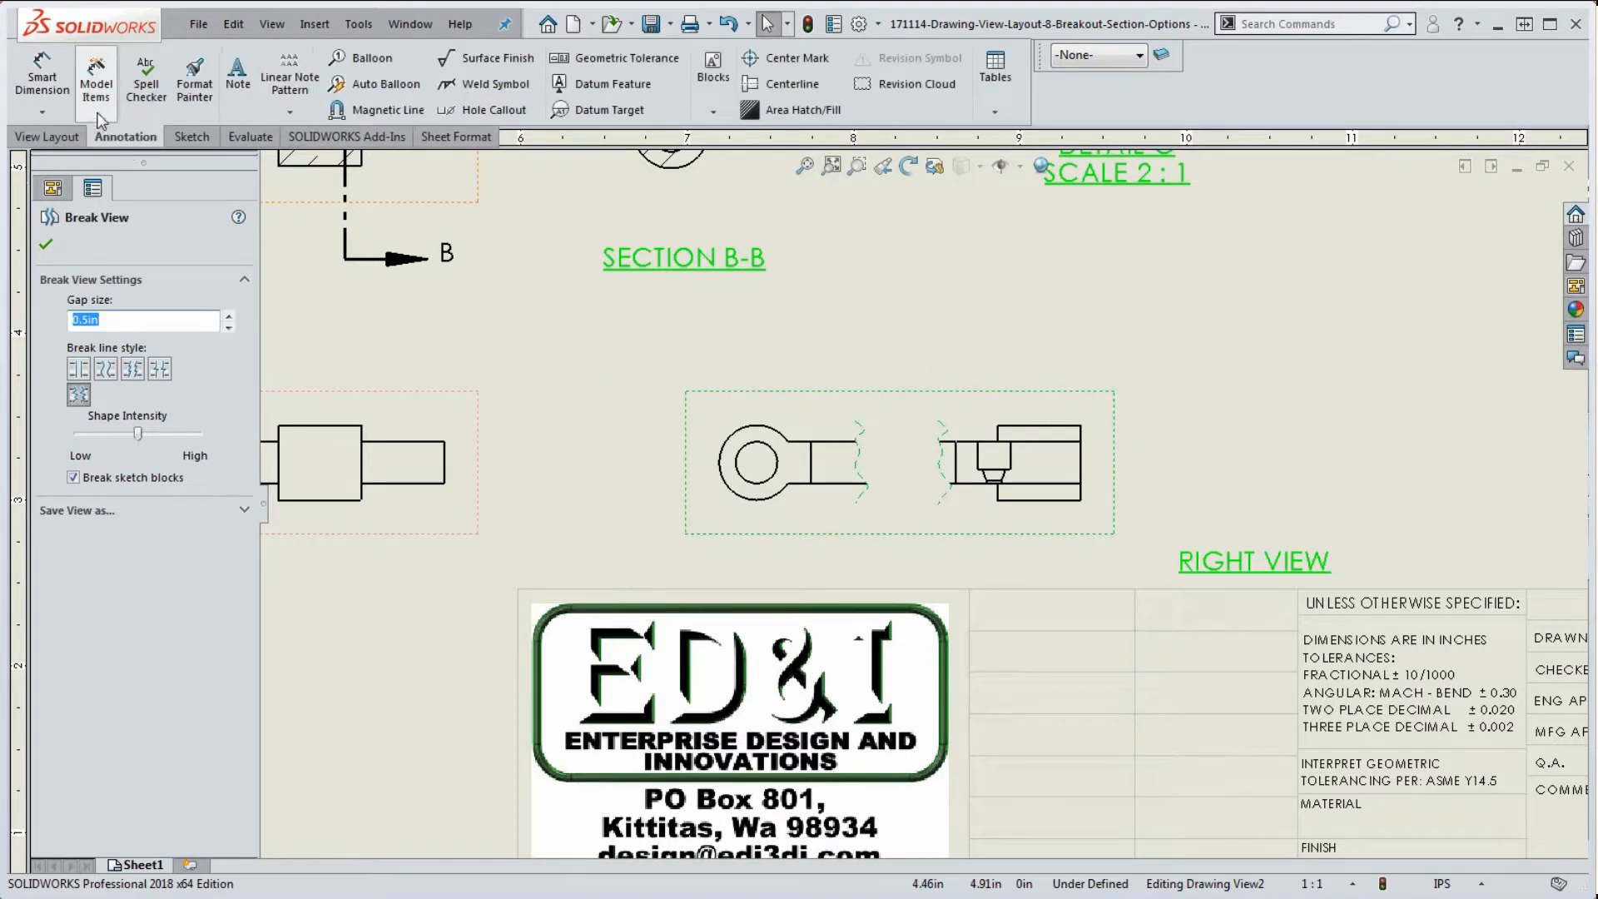
click(41, 77)
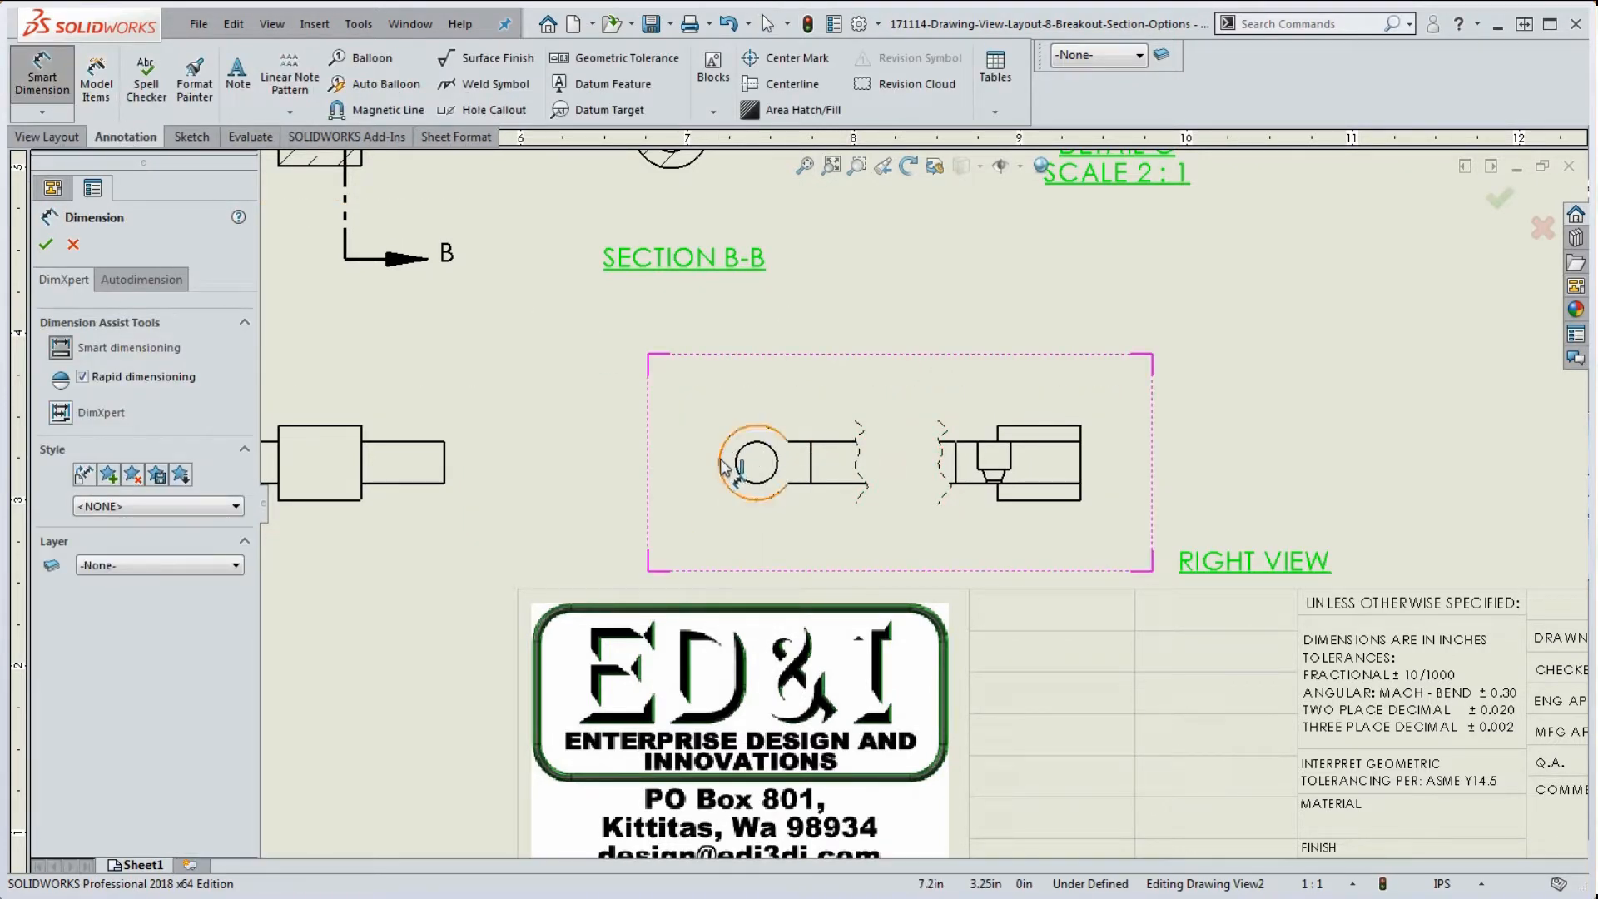
click(741, 429)
click(1082, 471)
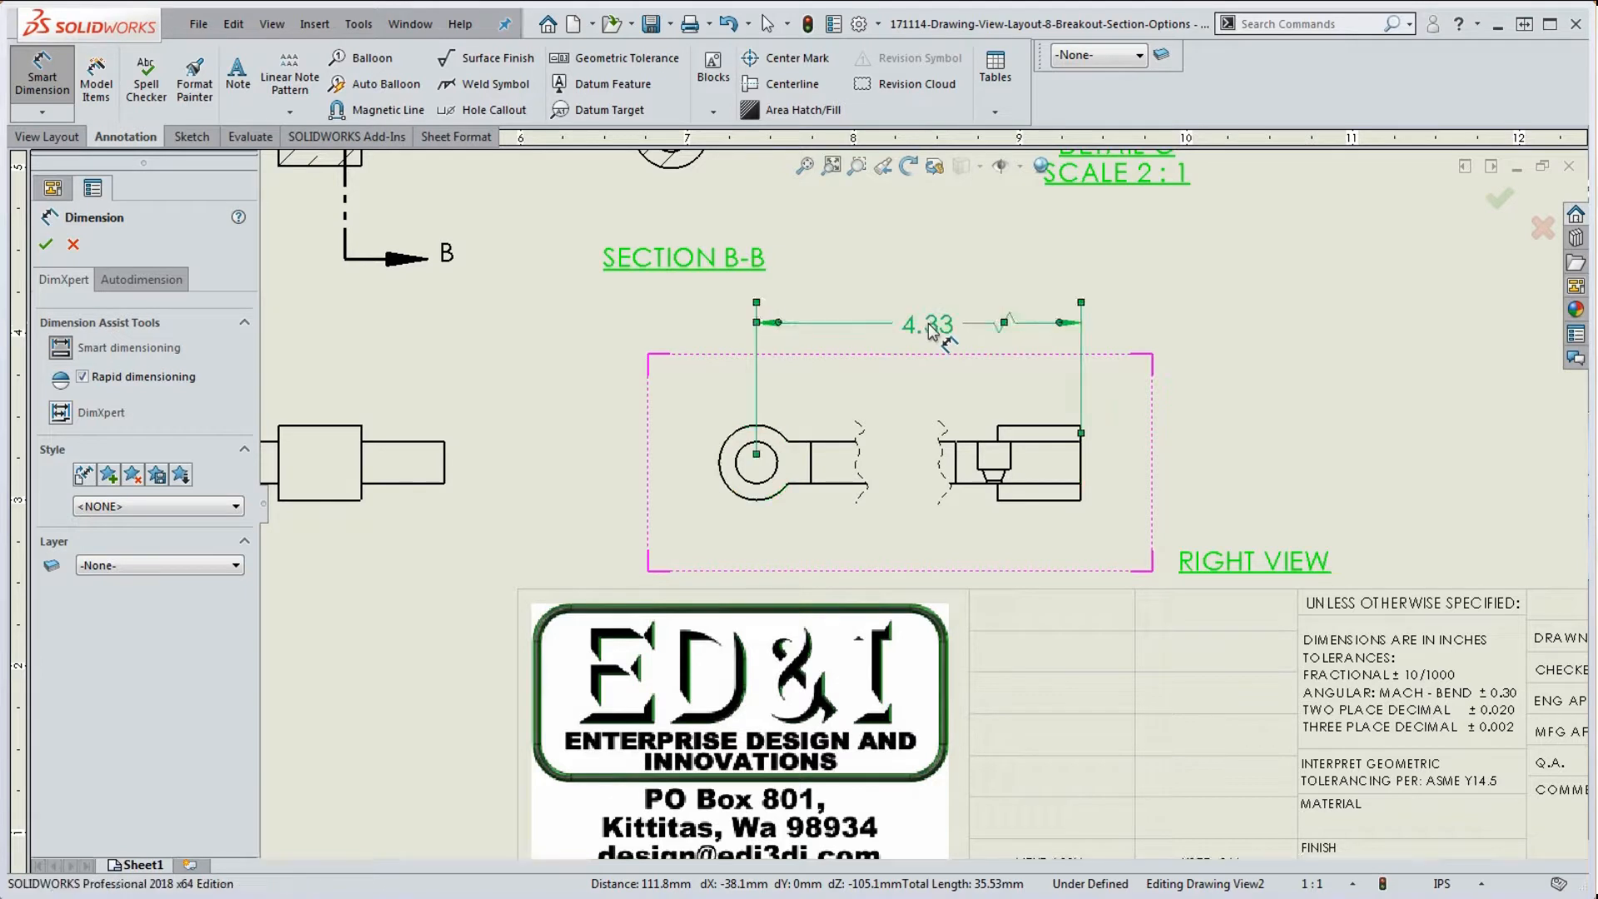
click(931, 330)
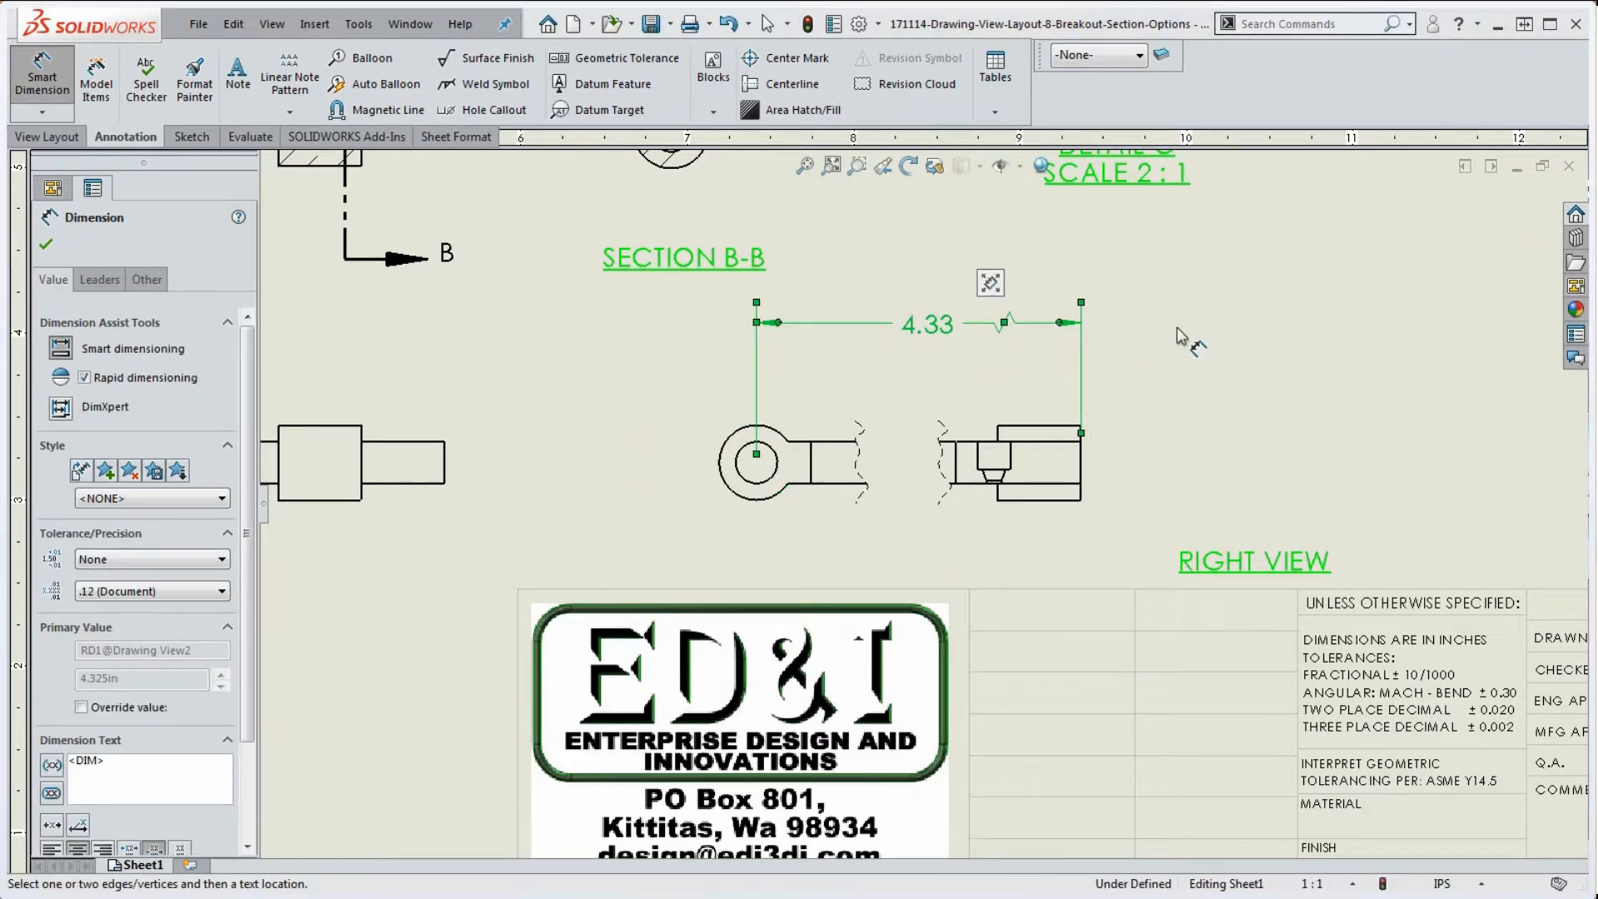
key(Escape)
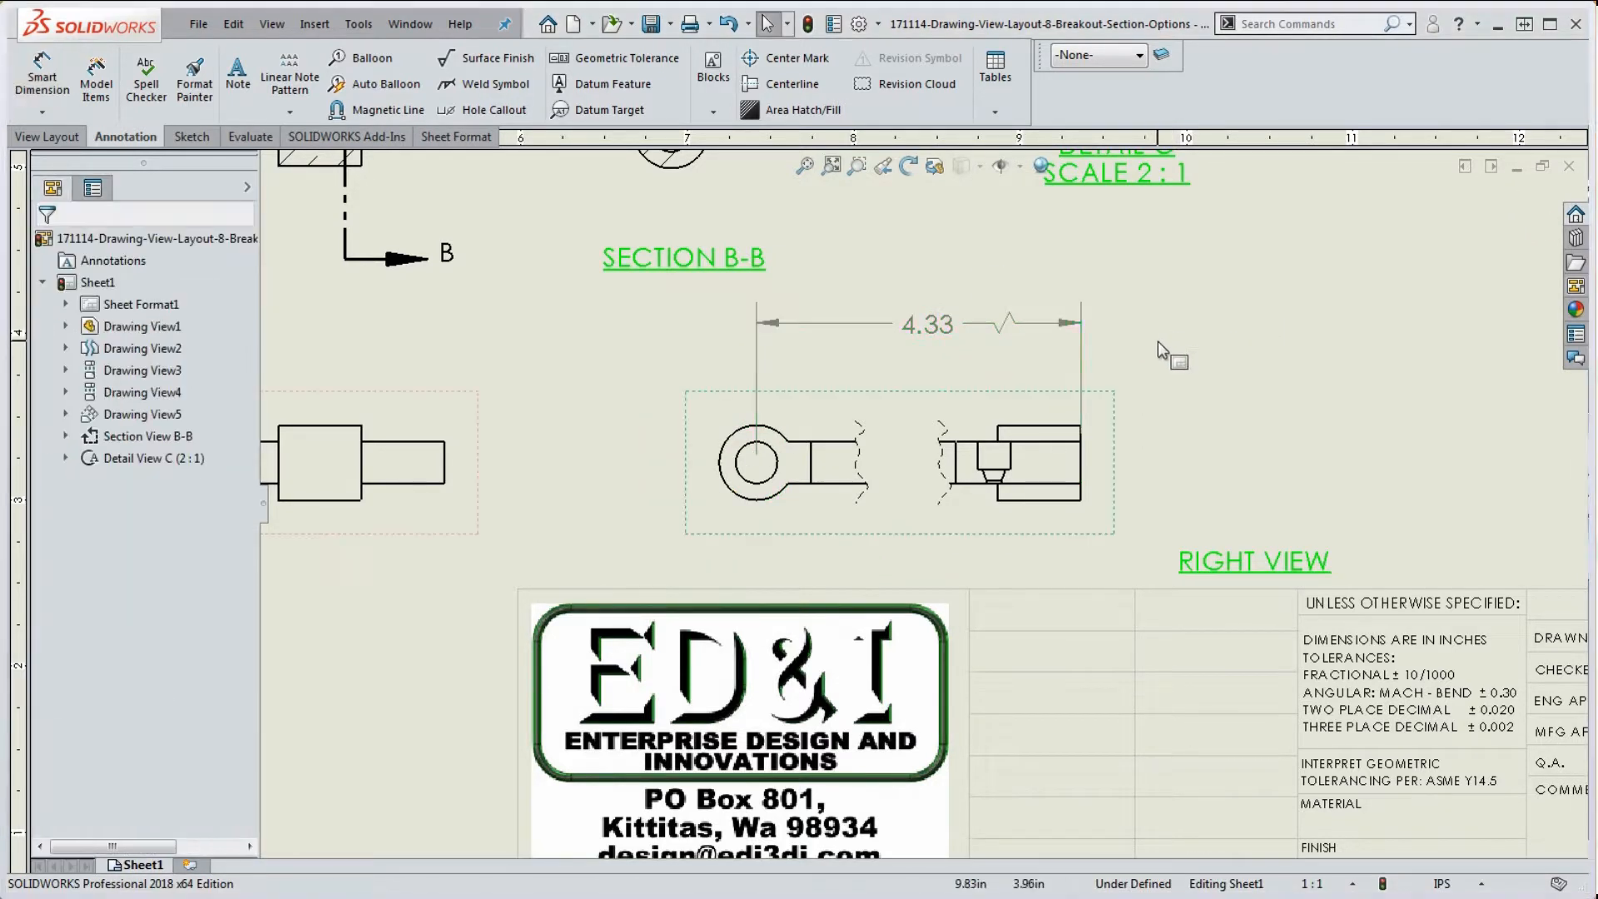
Assign the right view's length dimension to the Dimensions layer
click(1082, 332)
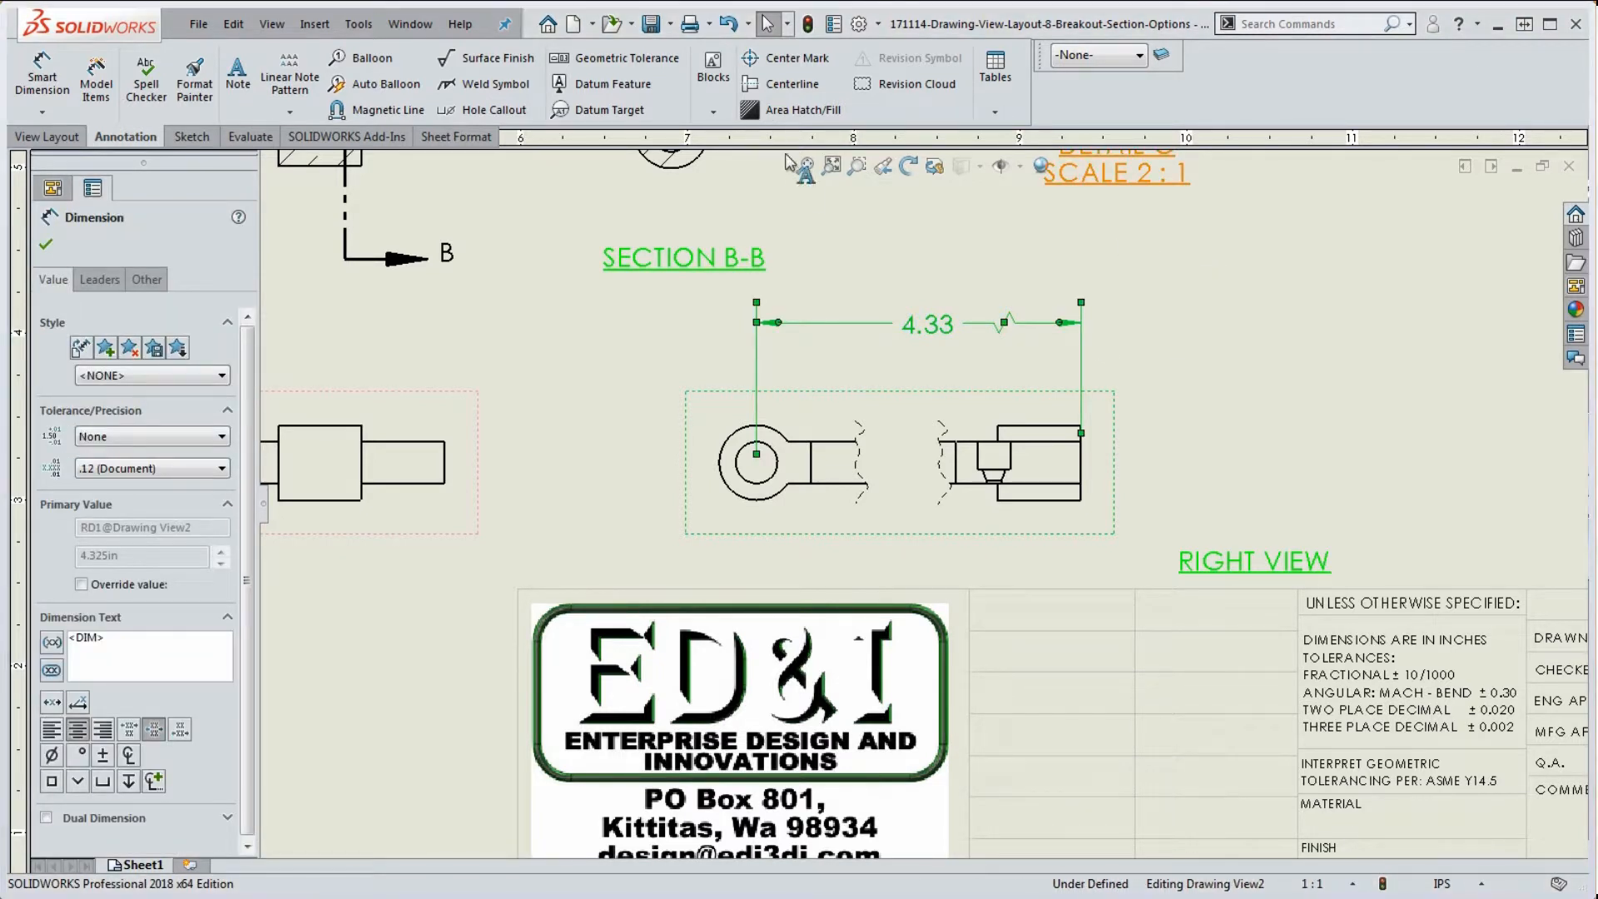
click(1139, 55)
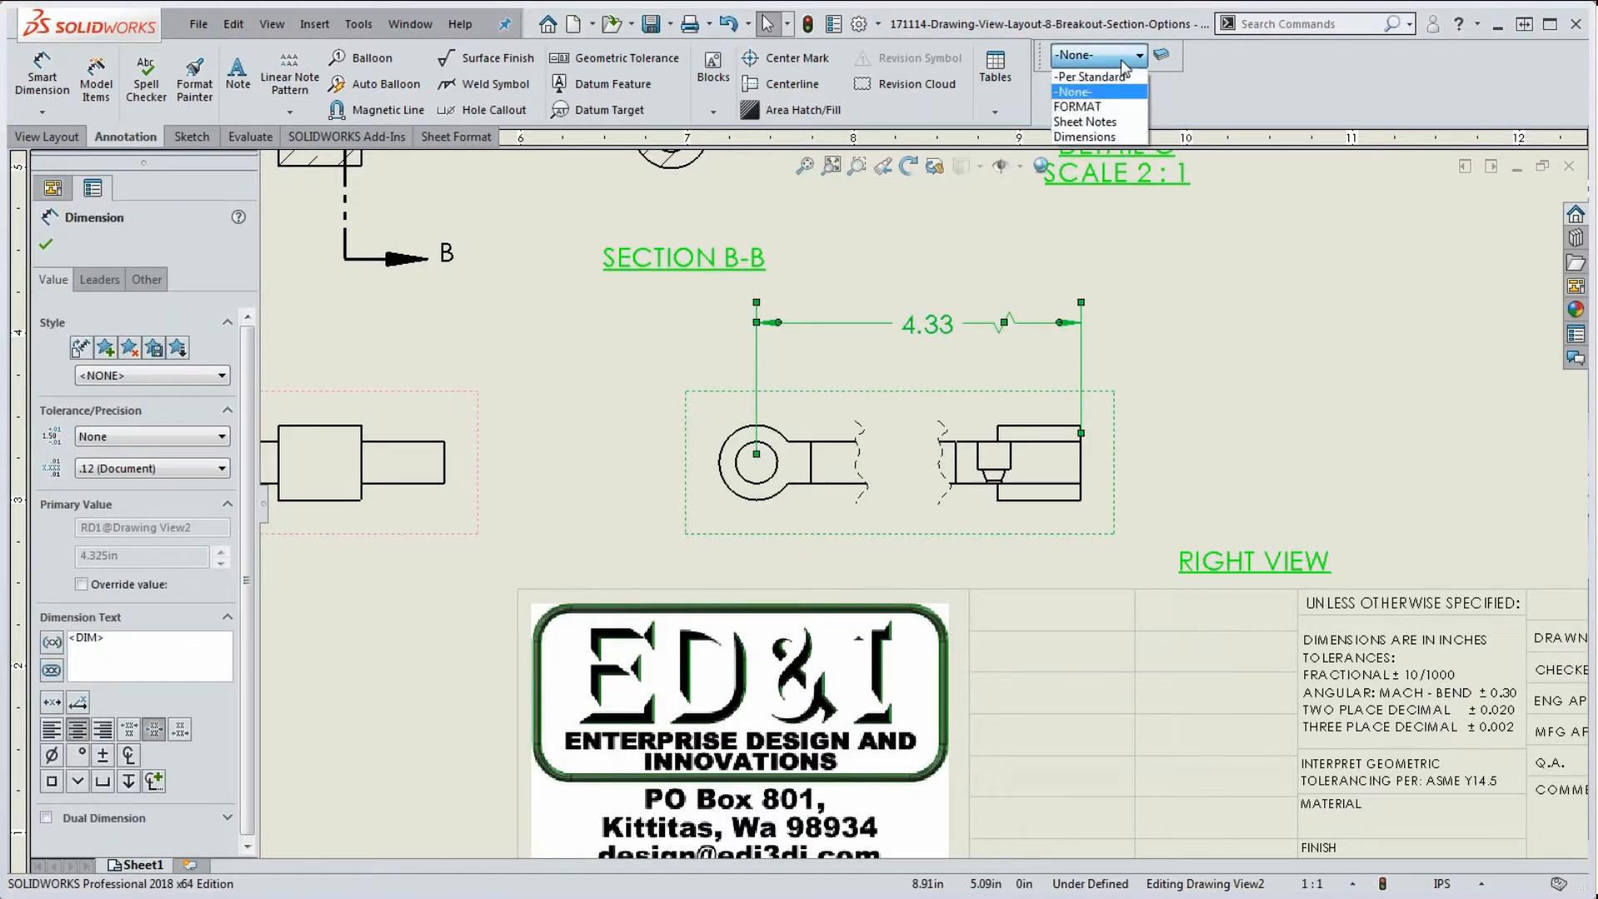
click(1082, 142)
click(1157, 327)
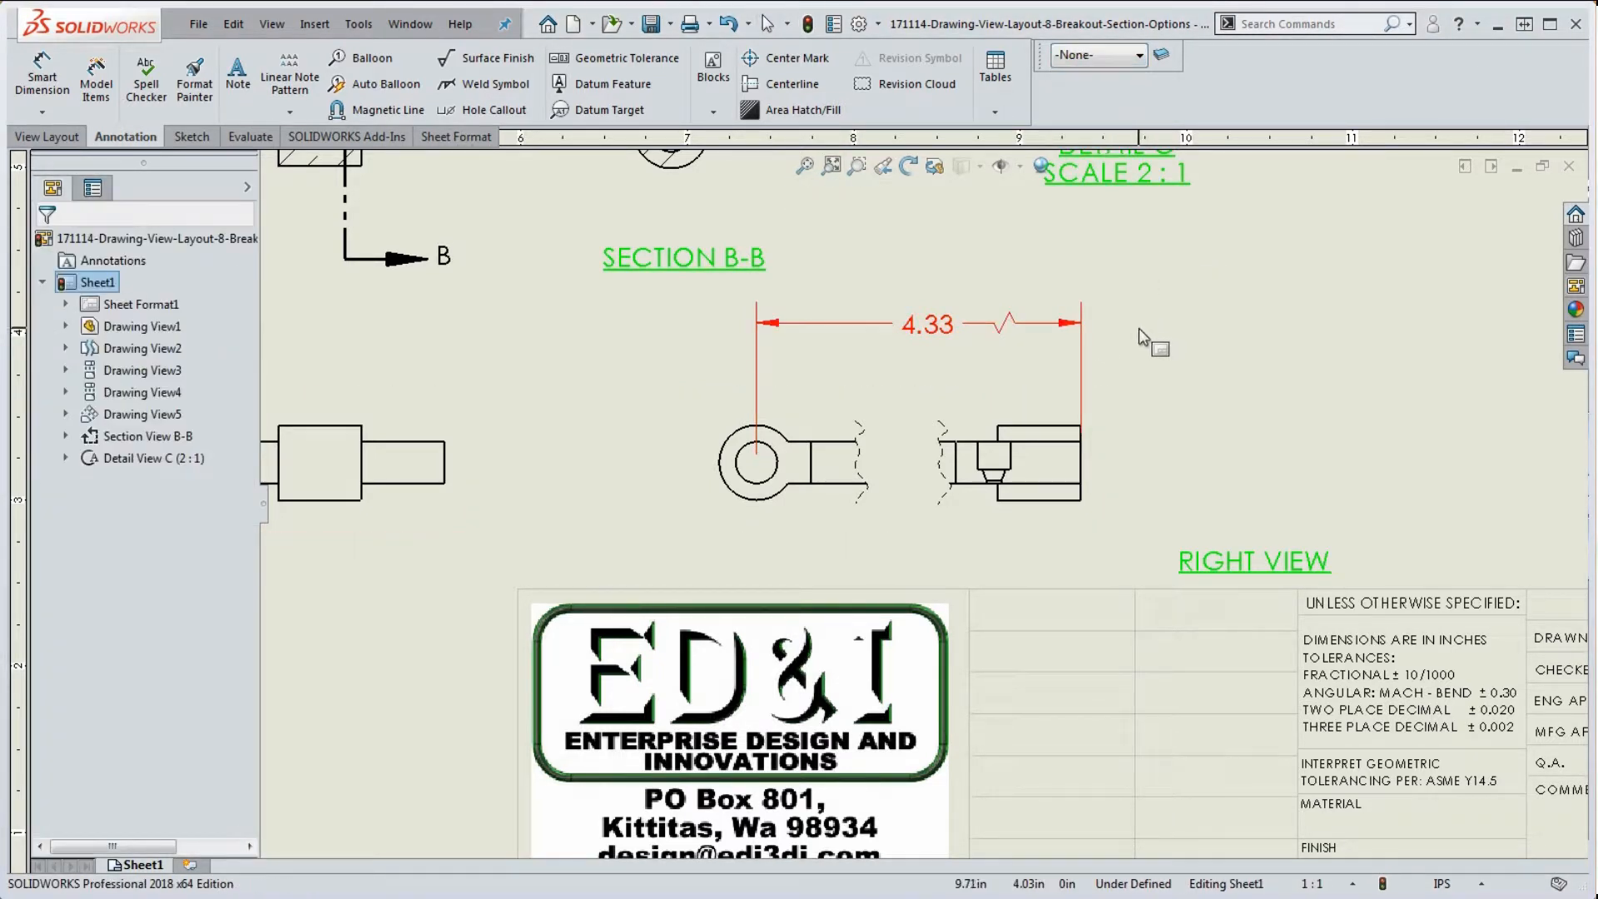
Shorten the length dimension's extension line at the plate end to leave a gap above the part outline
click(1037, 319)
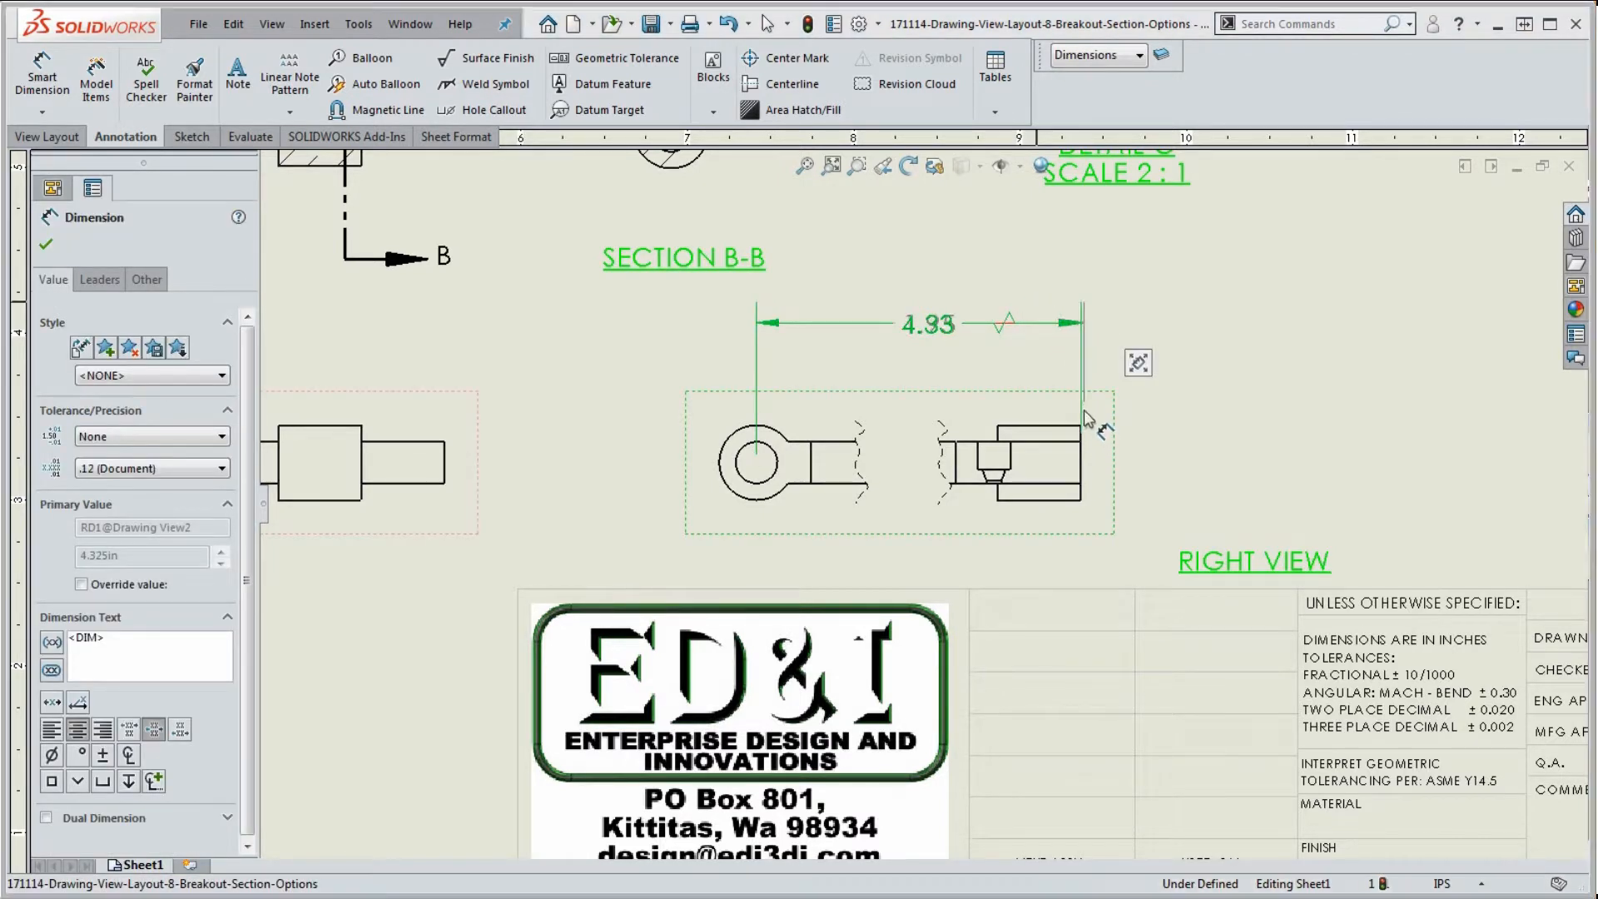
drag(1081, 433, 1082, 425)
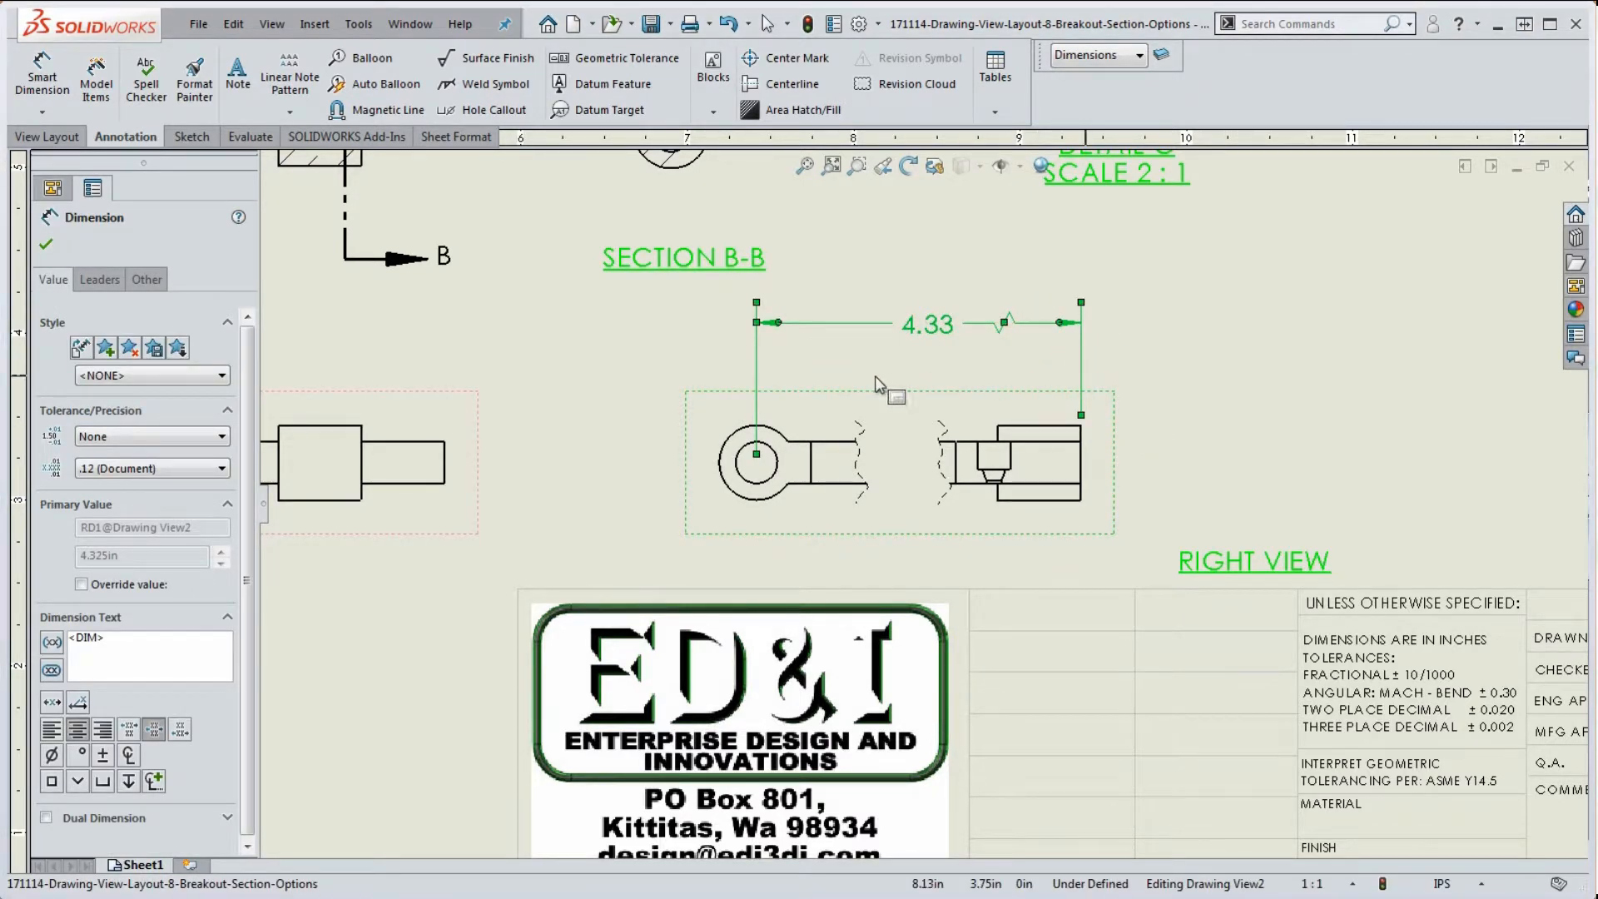
click(1169, 362)
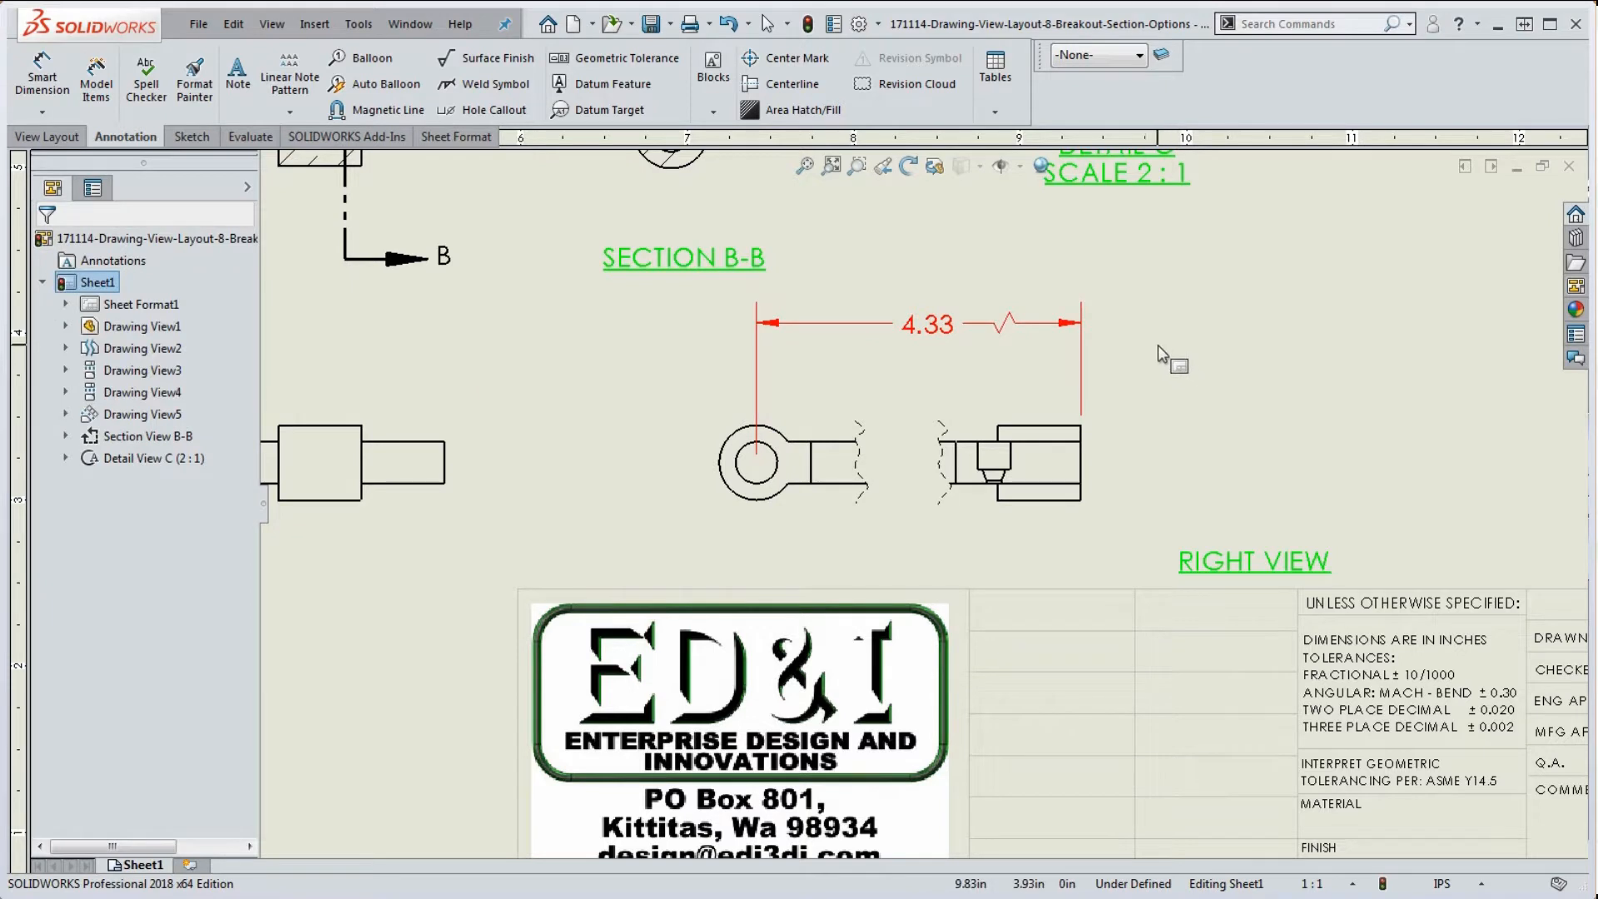
Move the knuckle-side break line of the right view to show more of the plate beside the knuckle
click(861, 439)
drag(865, 437, 895, 441)
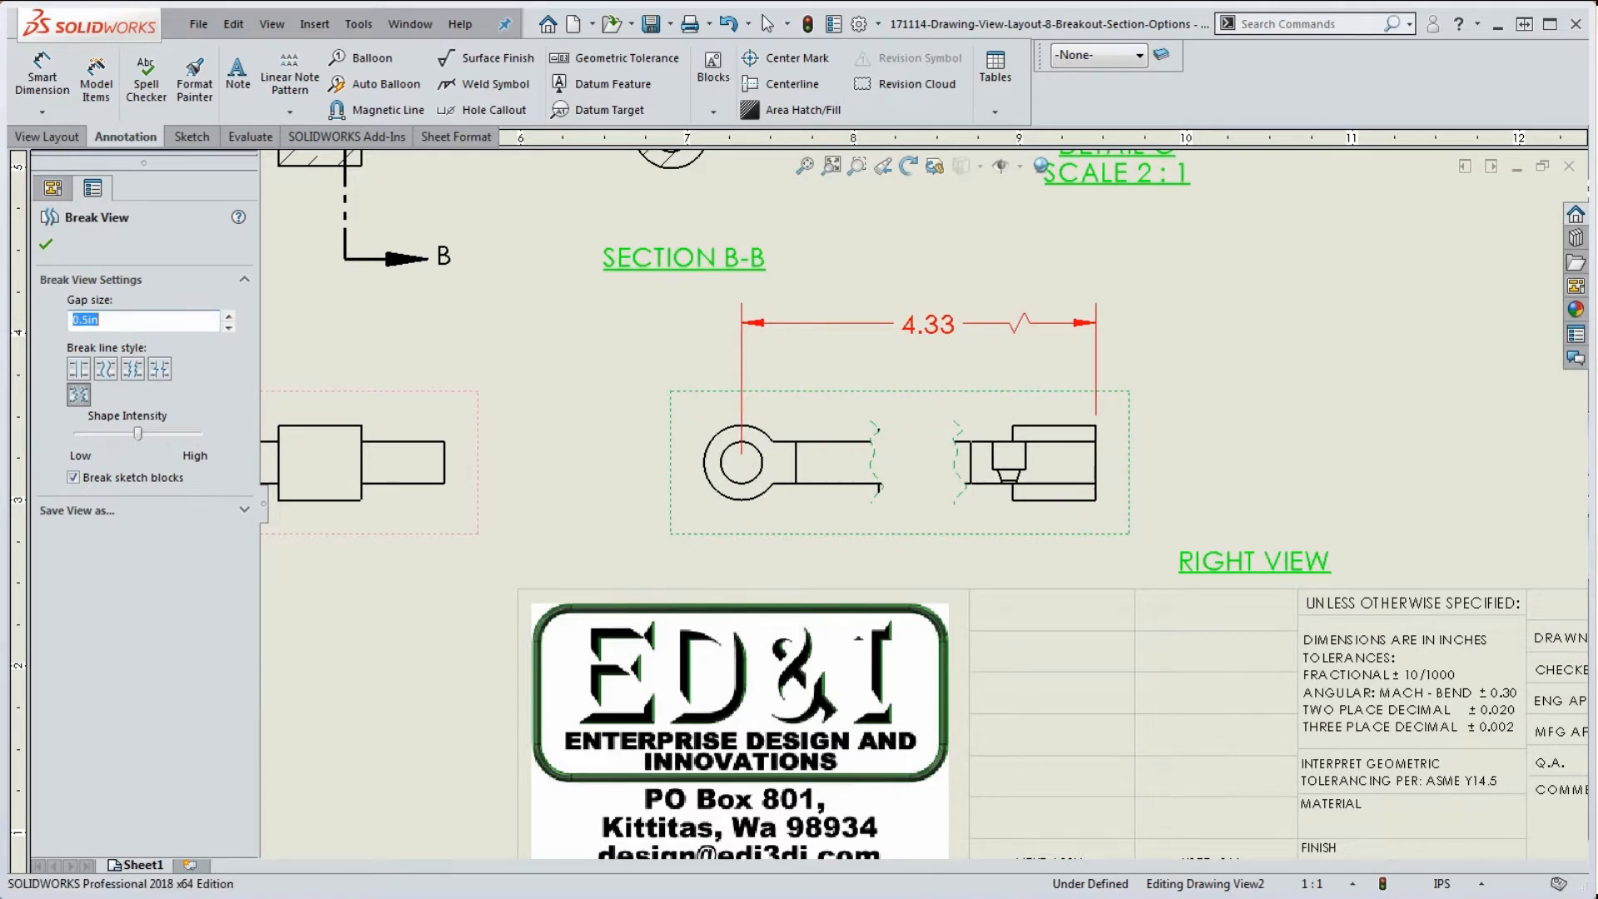
Shift the right view closer to the front view and lower its length dimension nearer the view
scroll(1129, 383, up, 3)
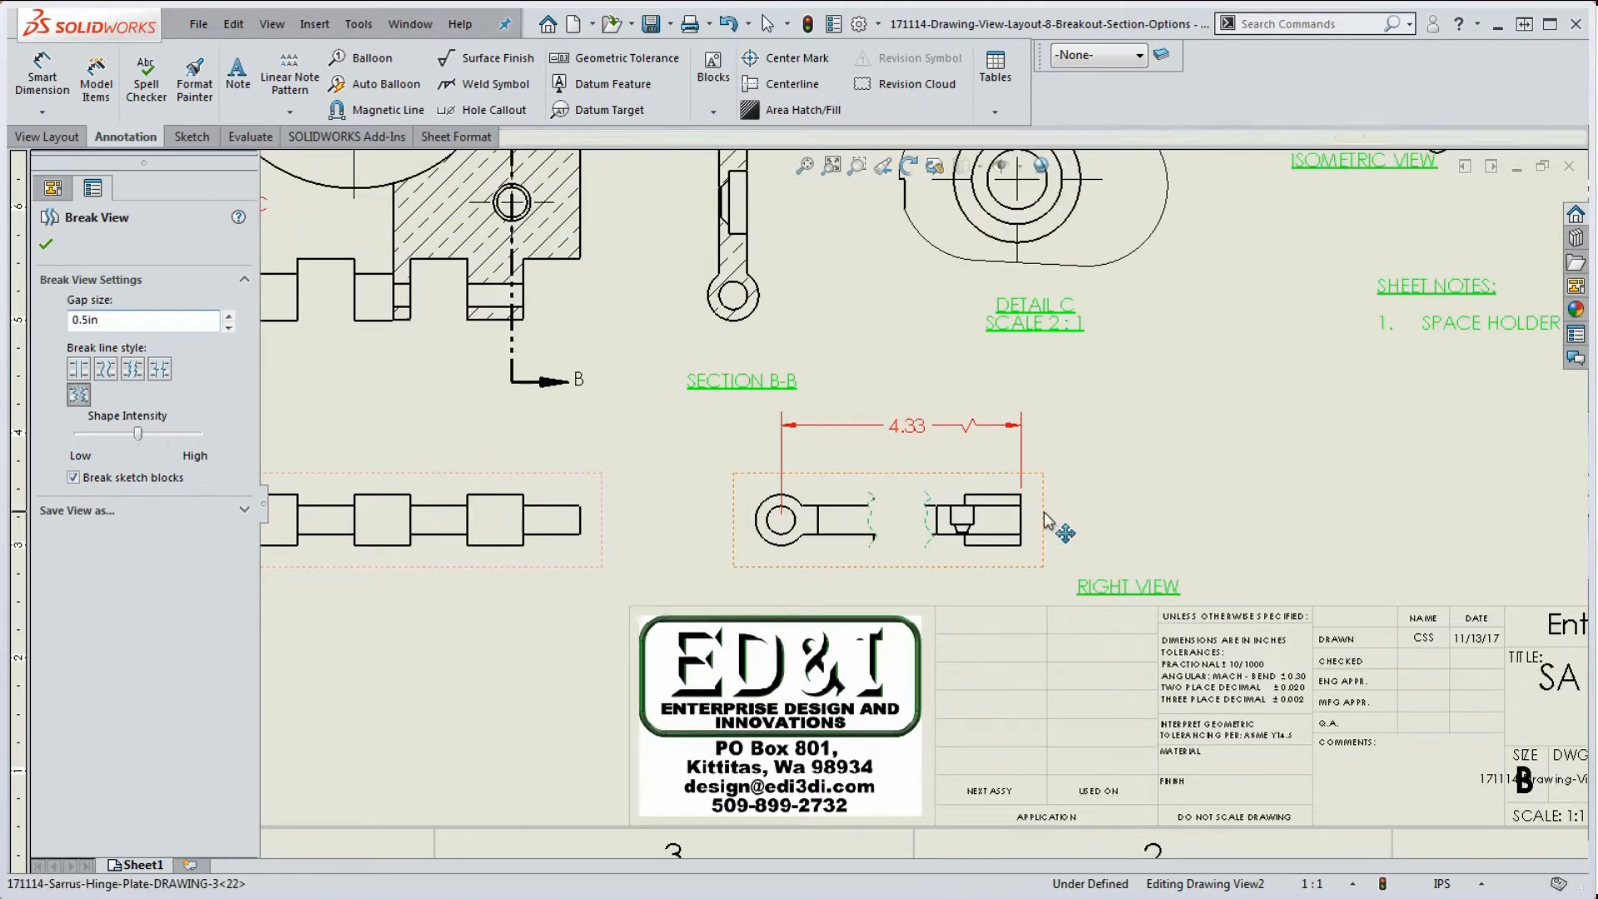
drag(1042, 521, 976, 524)
scroll(922, 504, up, 2)
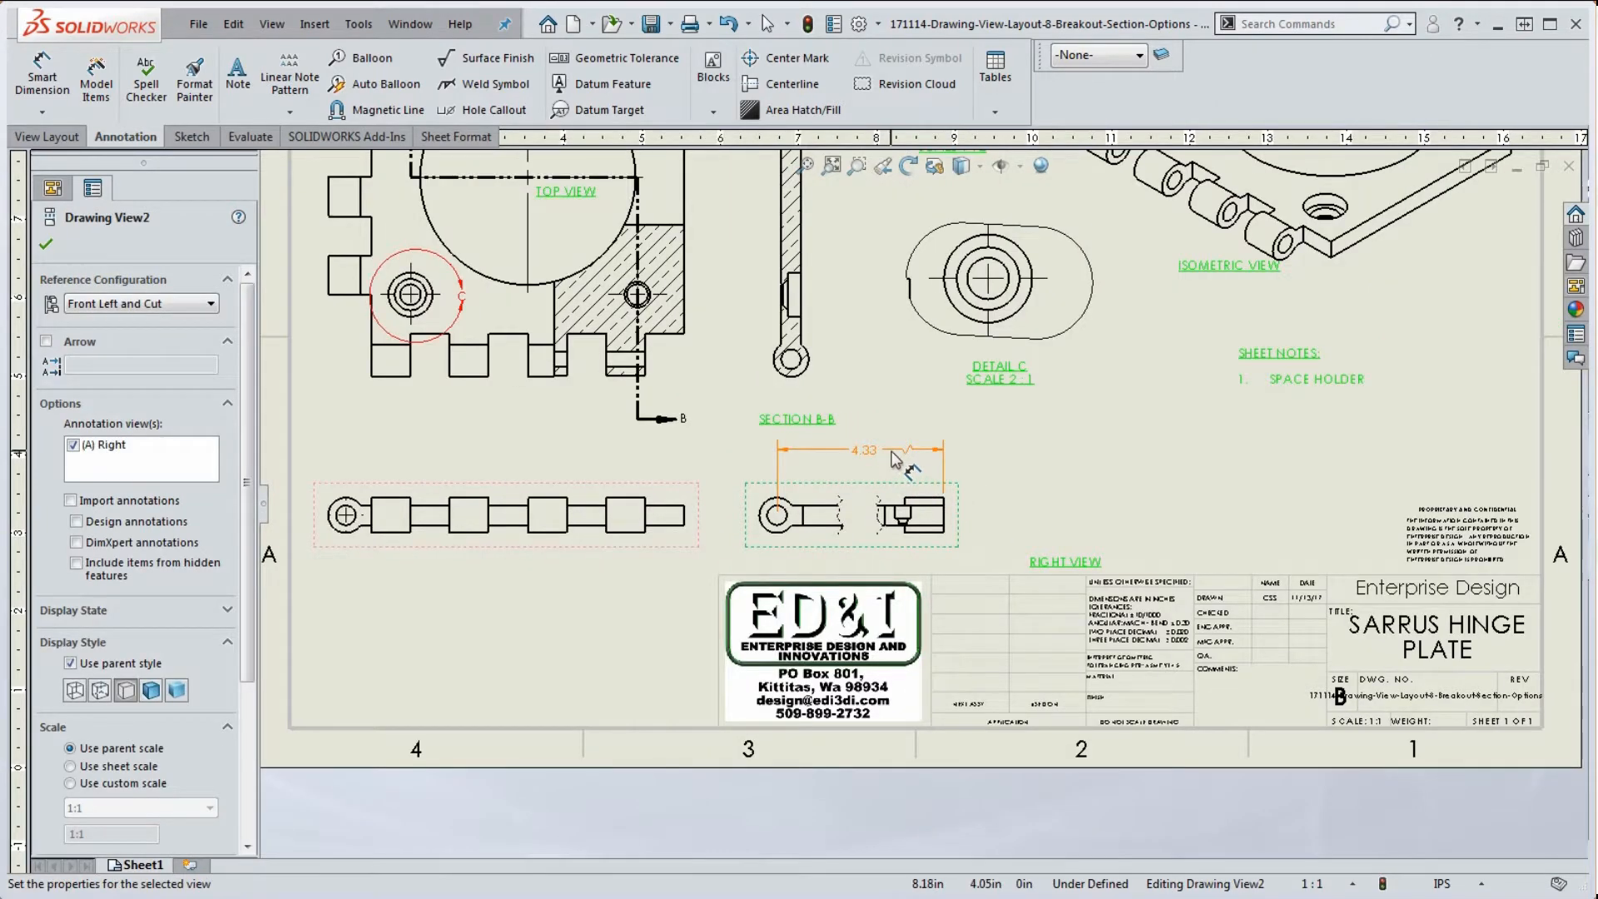
drag(901, 451, 899, 472)
click(897, 471)
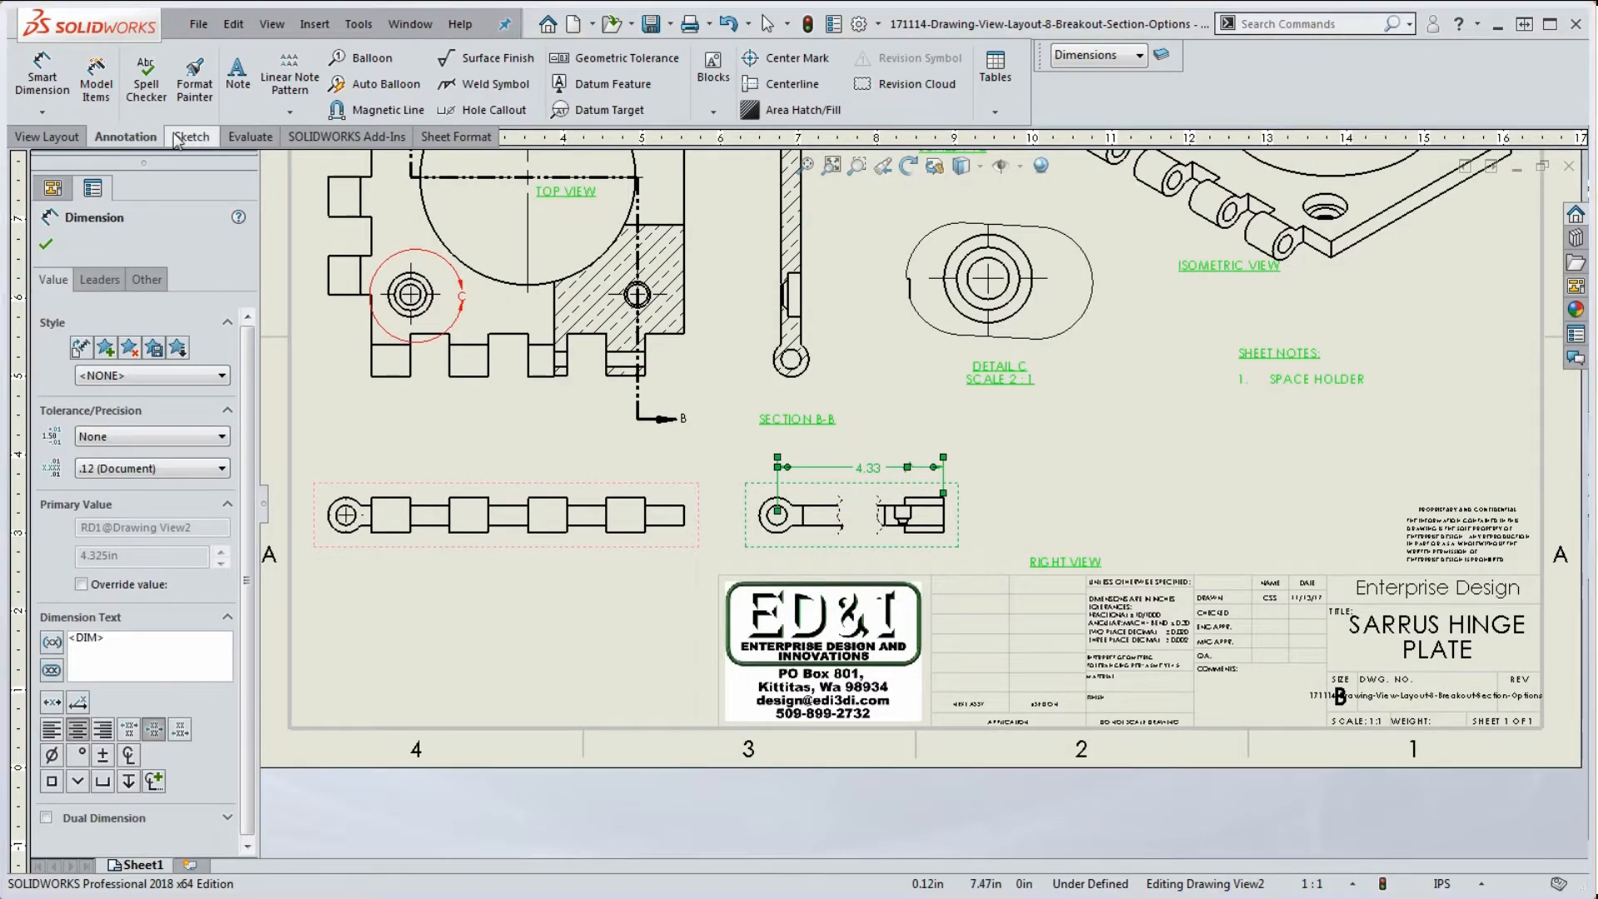
Select the knuckle-side break line of the right view to inspect its break settings
click(67, 138)
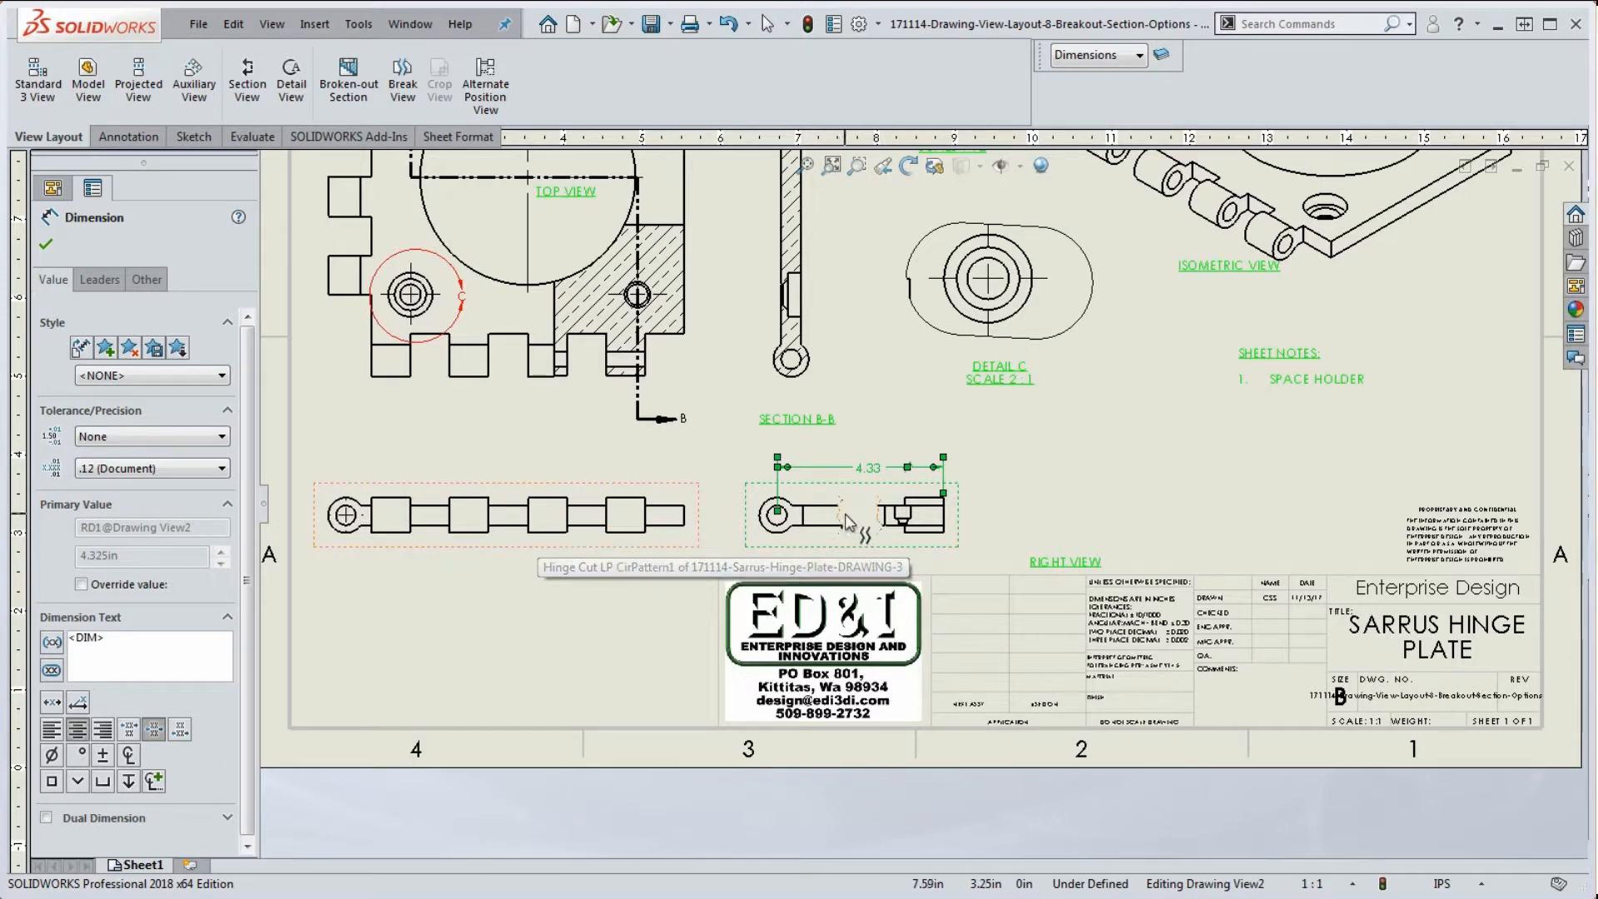
scroll(838, 536, down, 4)
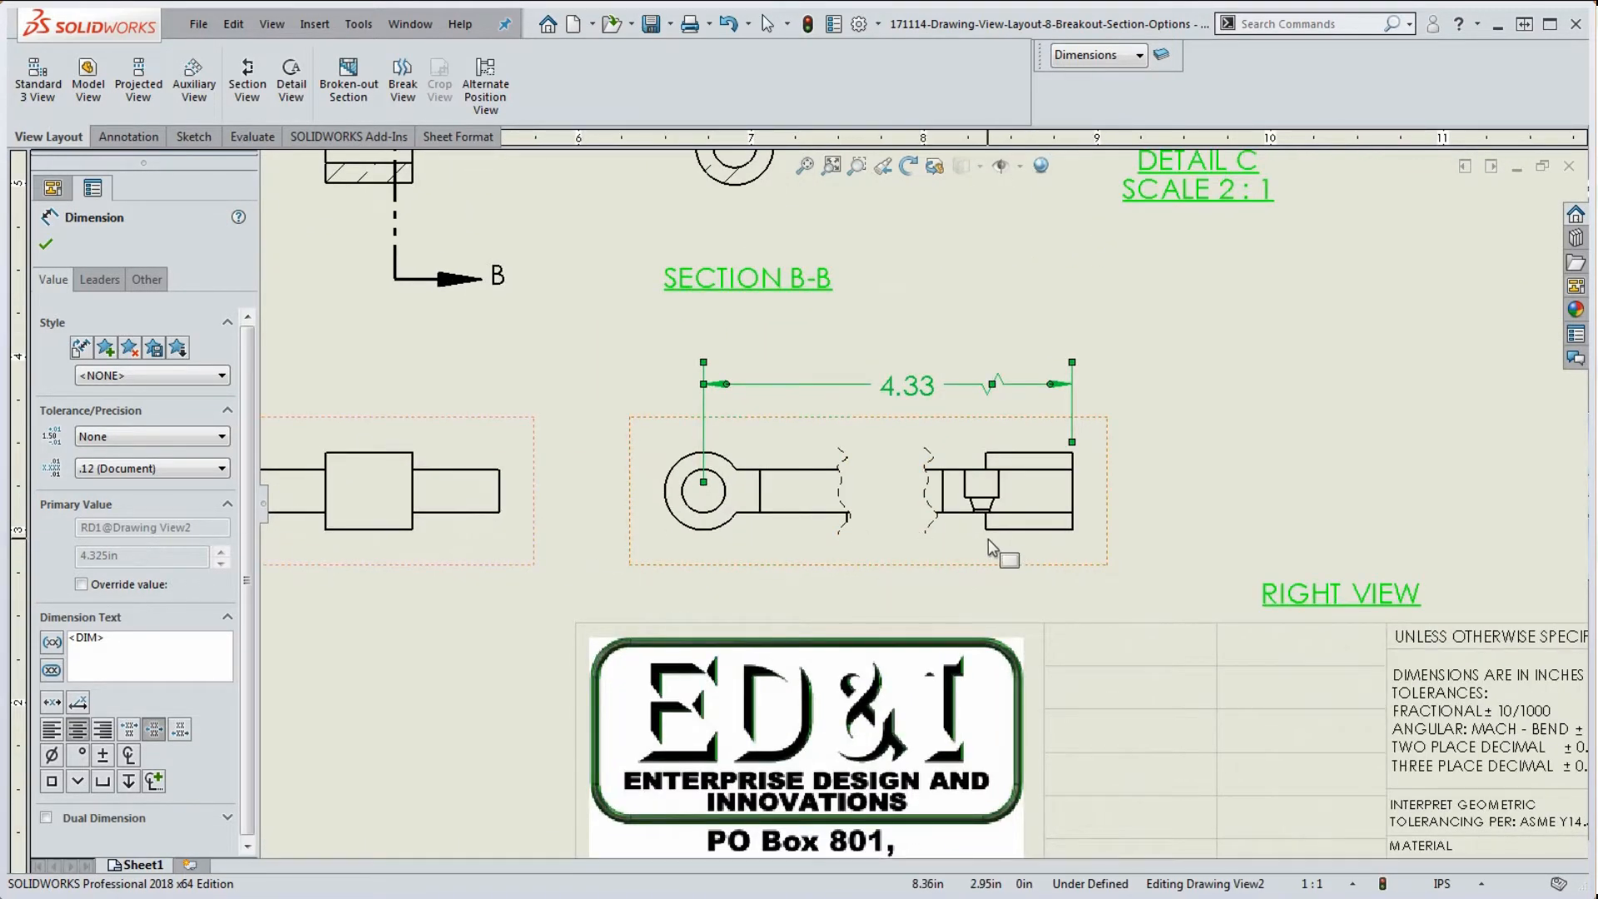
click(843, 491)
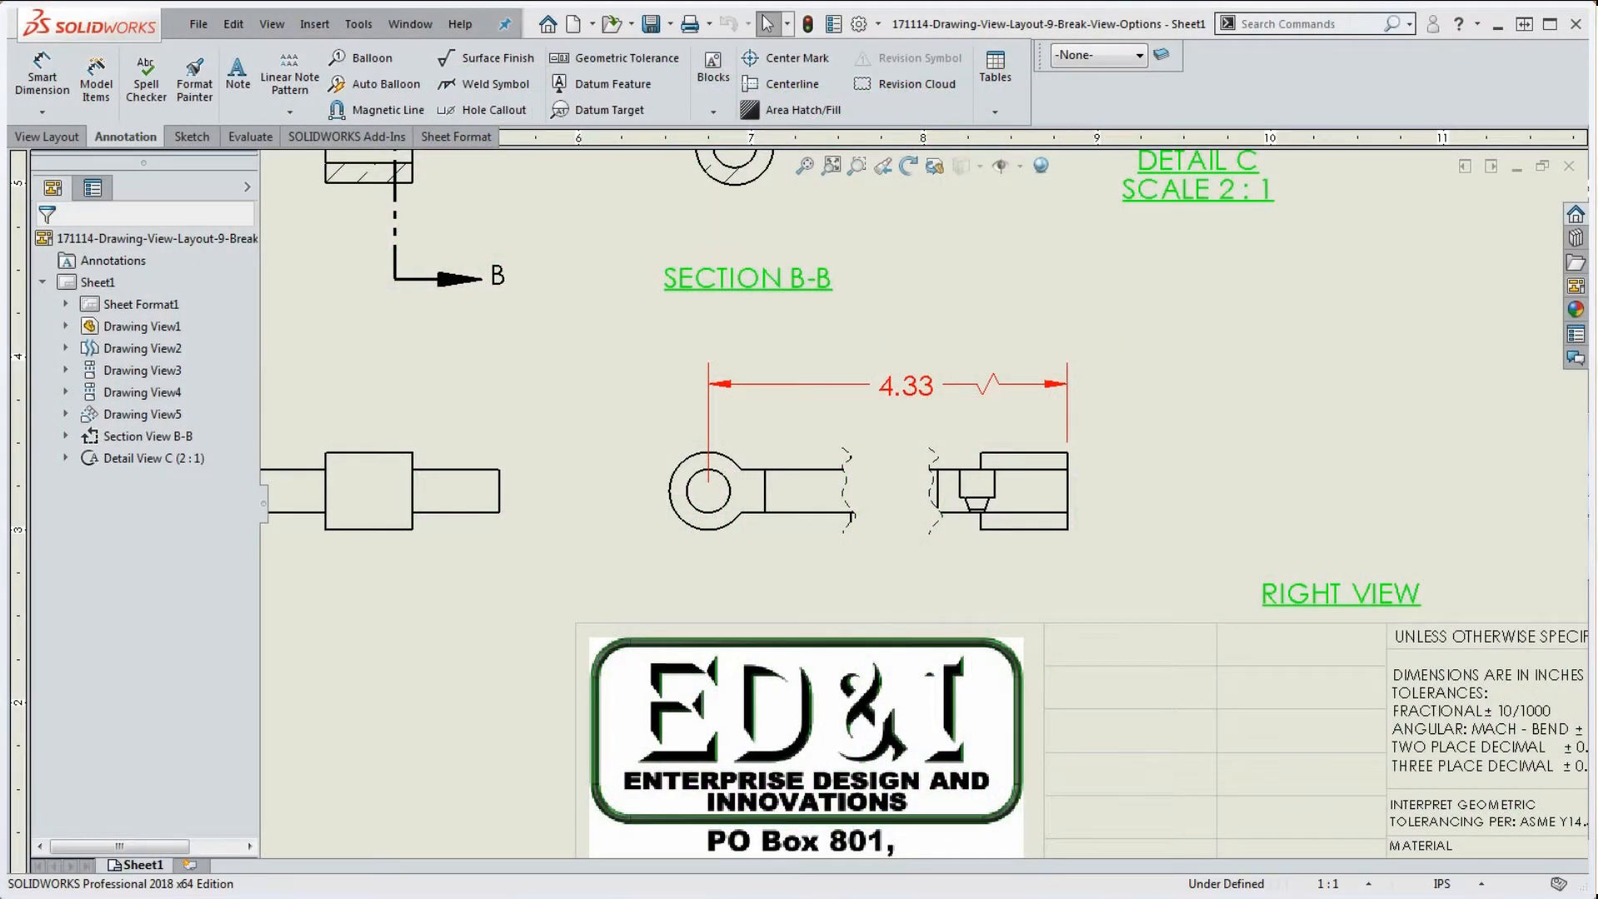
Project a new view from the front view and place it beside it, off the sheet on the knuckle side
click(53, 140)
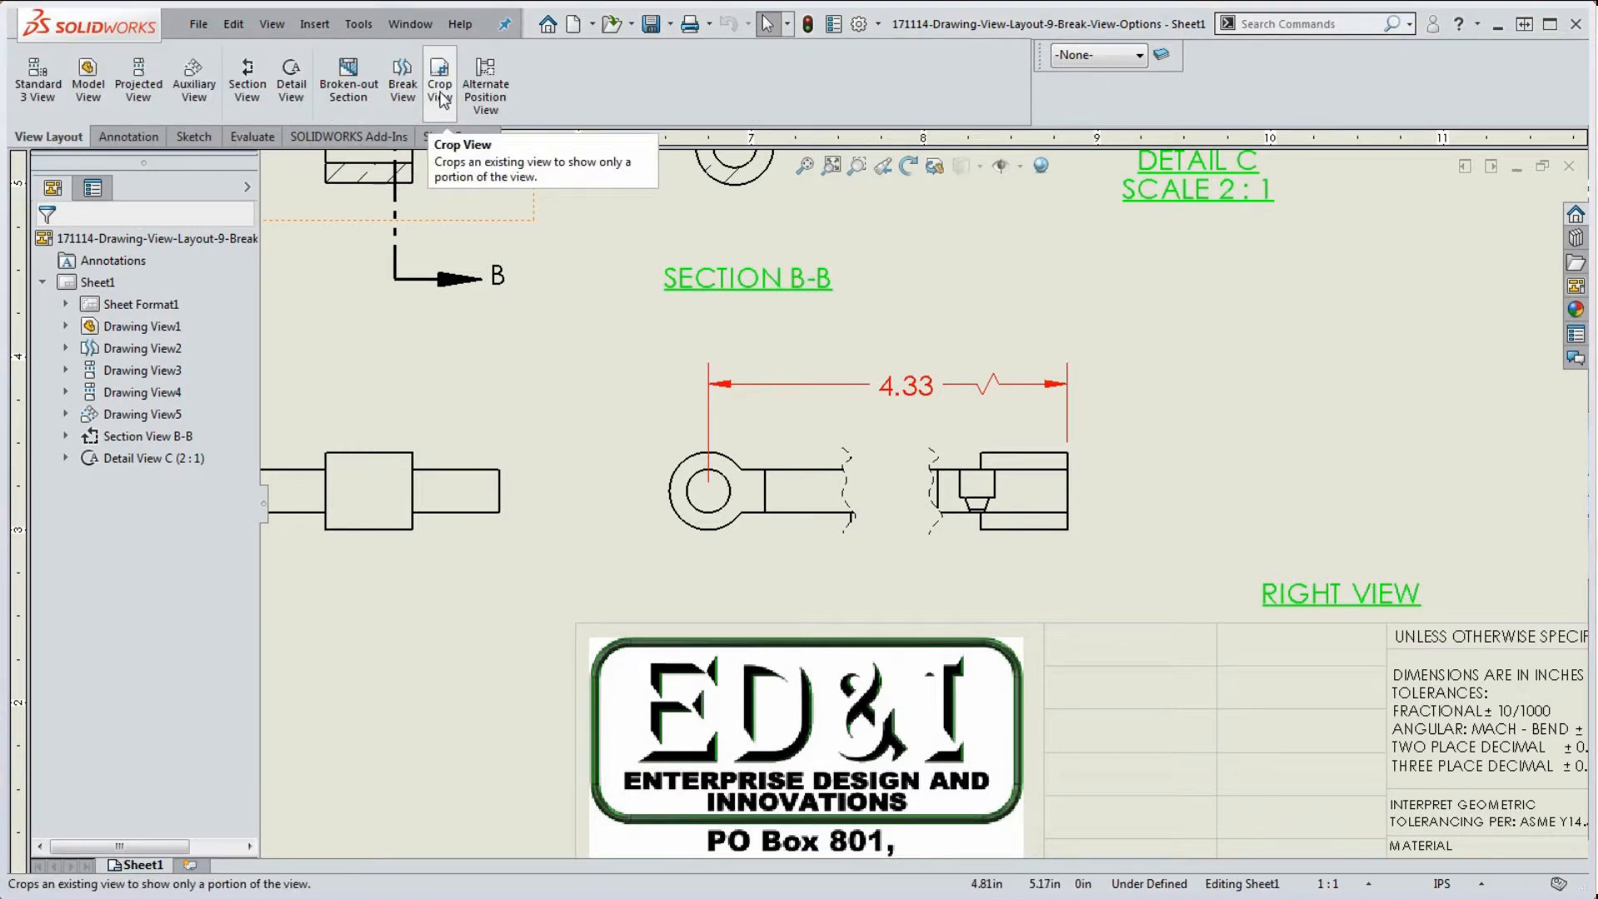
scroll(838, 272, down, 5)
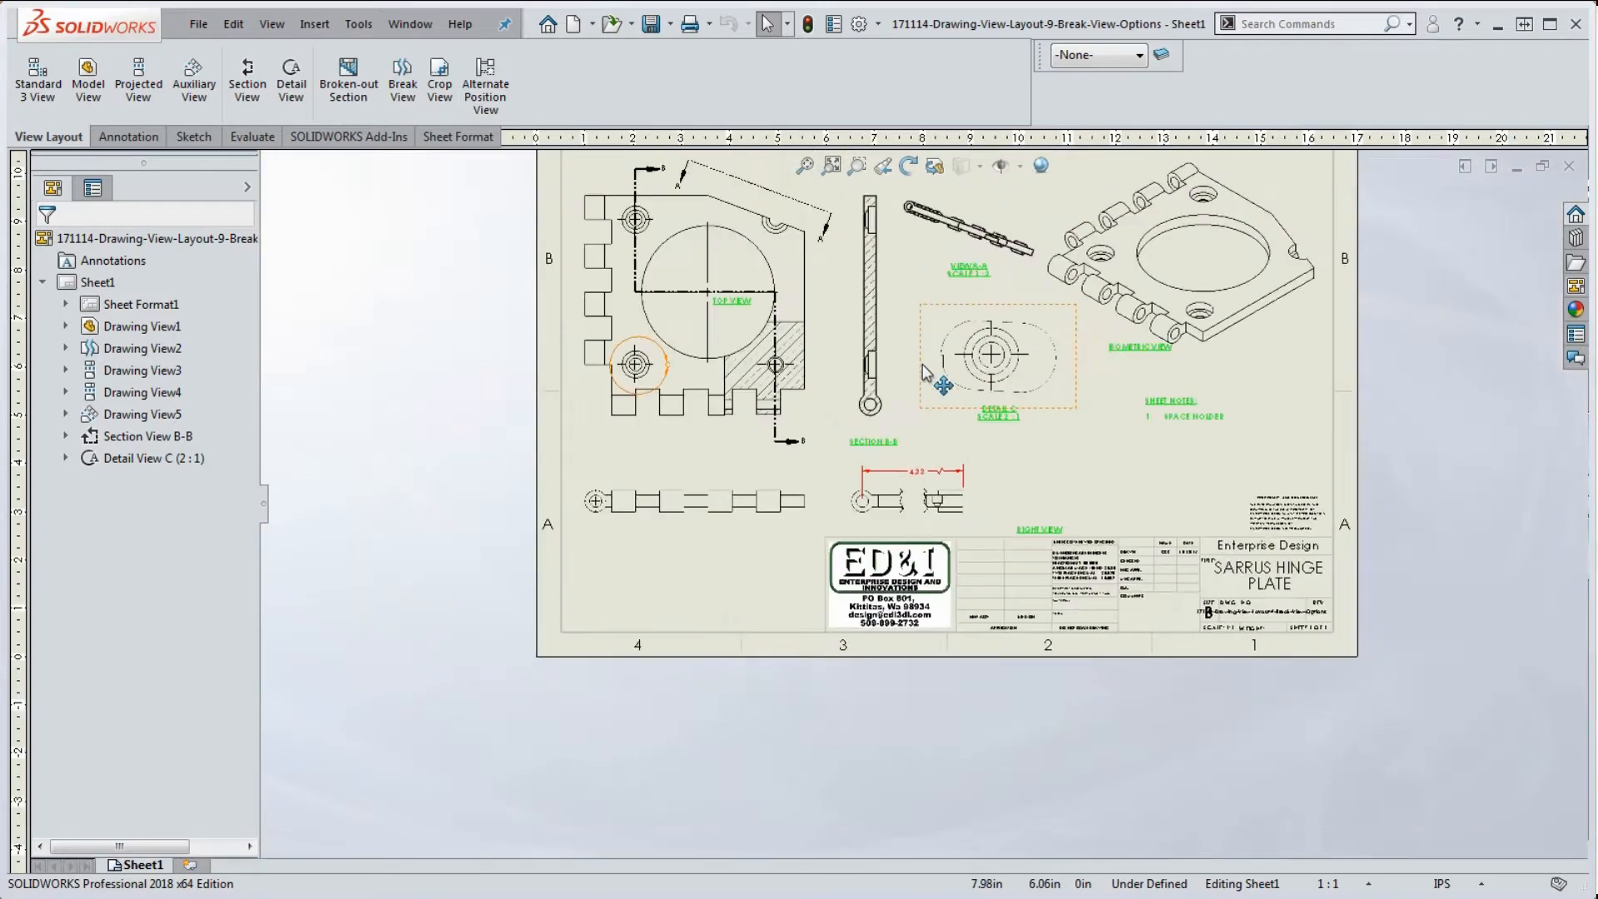
scroll(655, 483, down, 4)
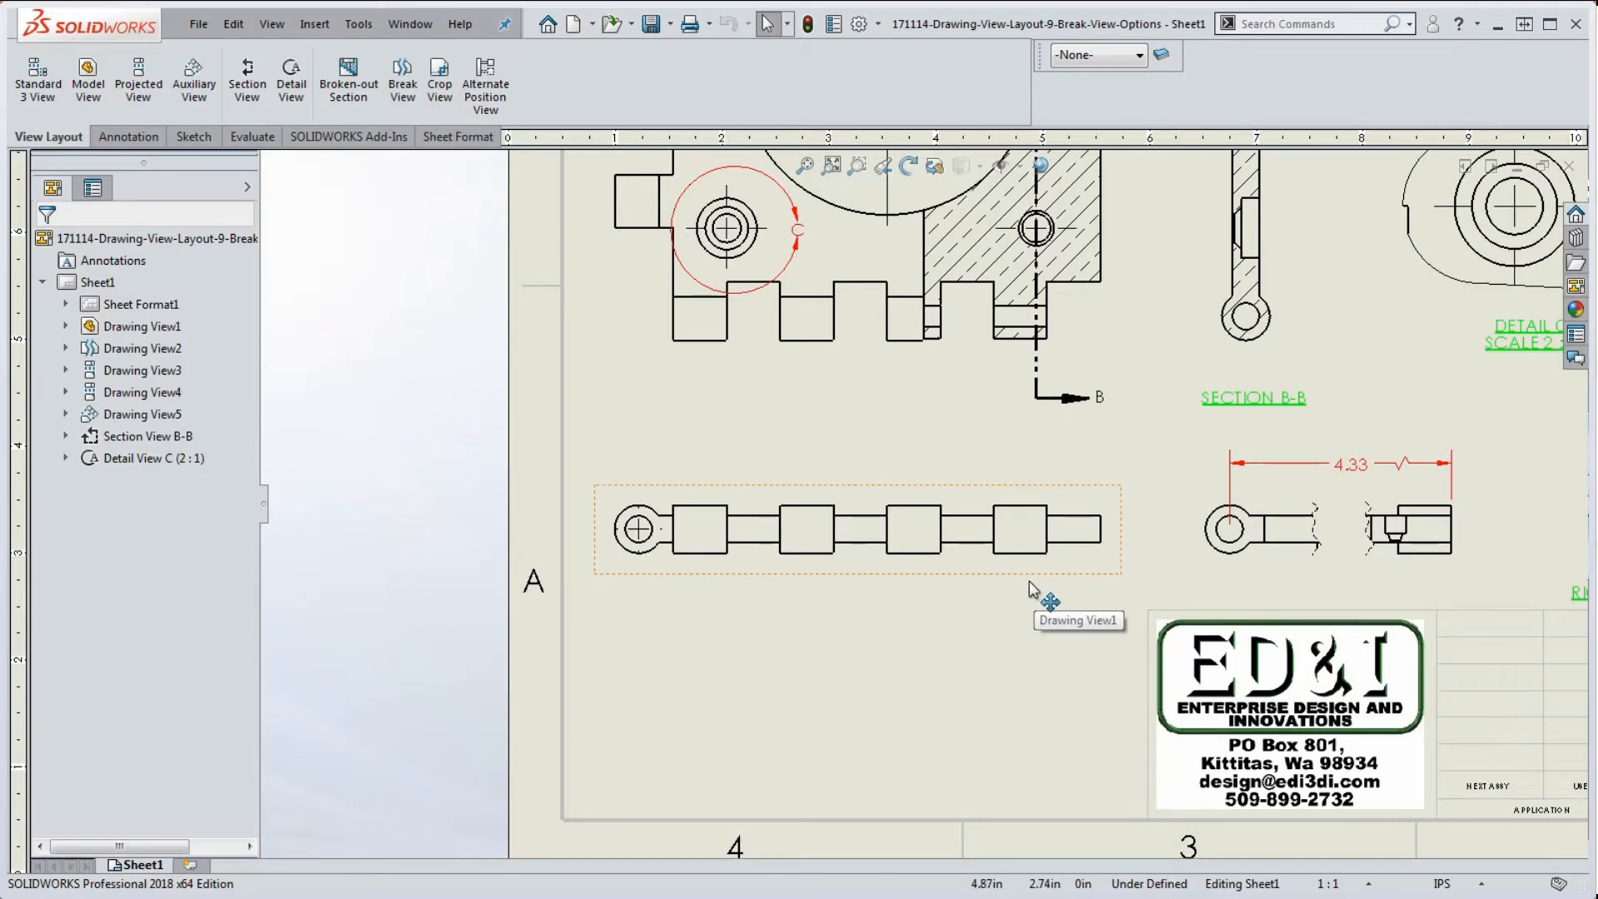
scroll(1032, 587, up, 1)
scroll(942, 573, up, 1)
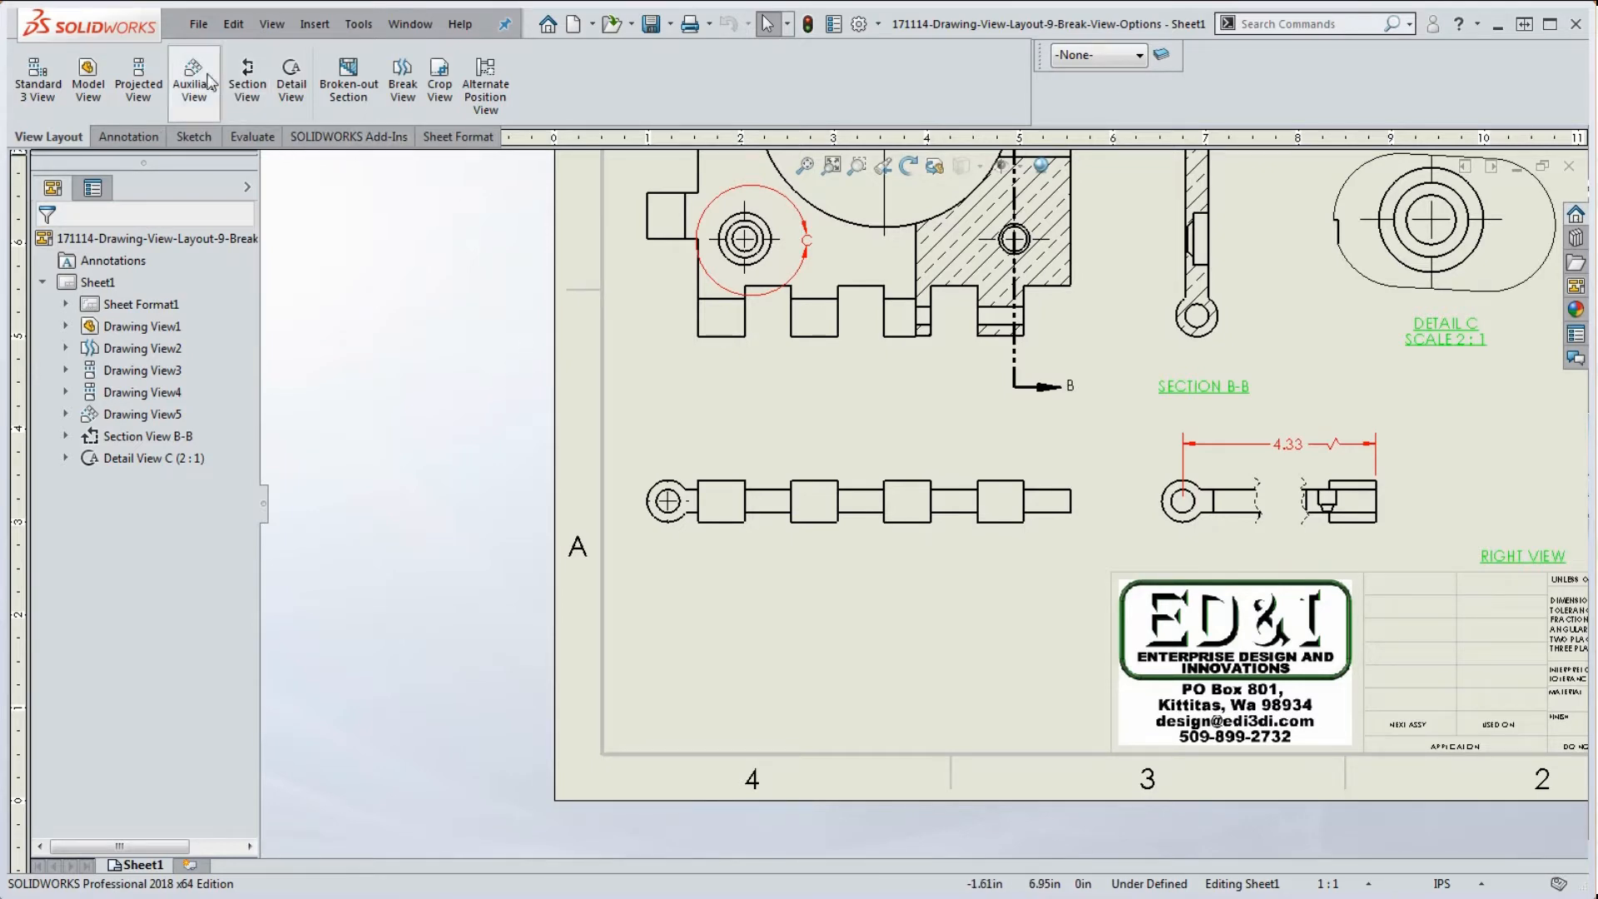
click(138, 79)
click(703, 539)
scroll(702, 541, up, 4)
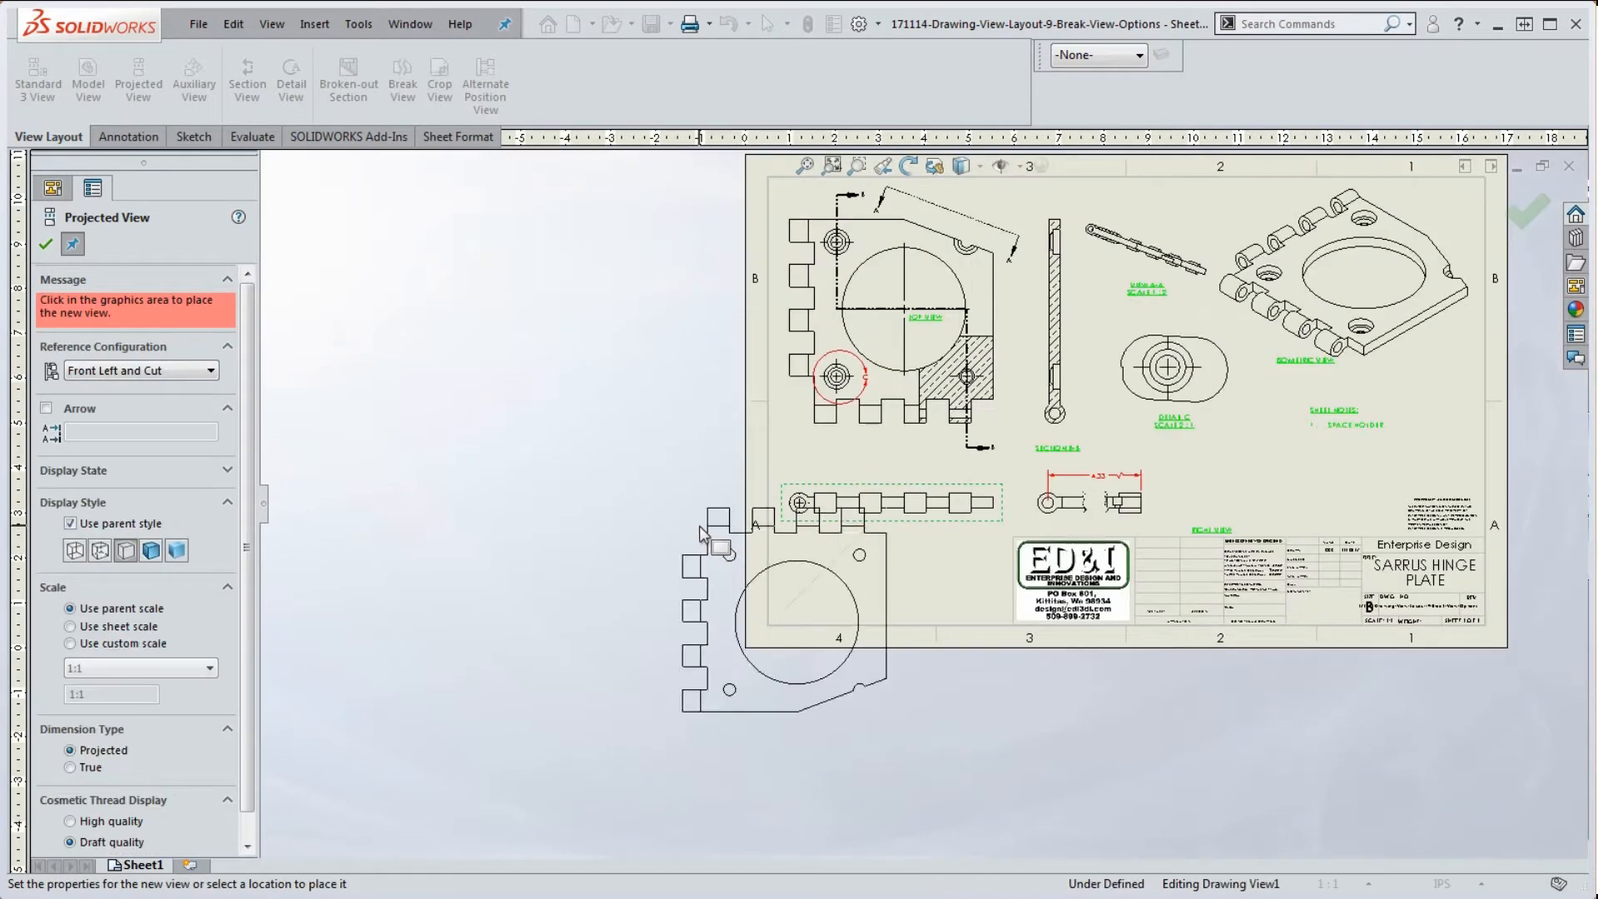
click(619, 505)
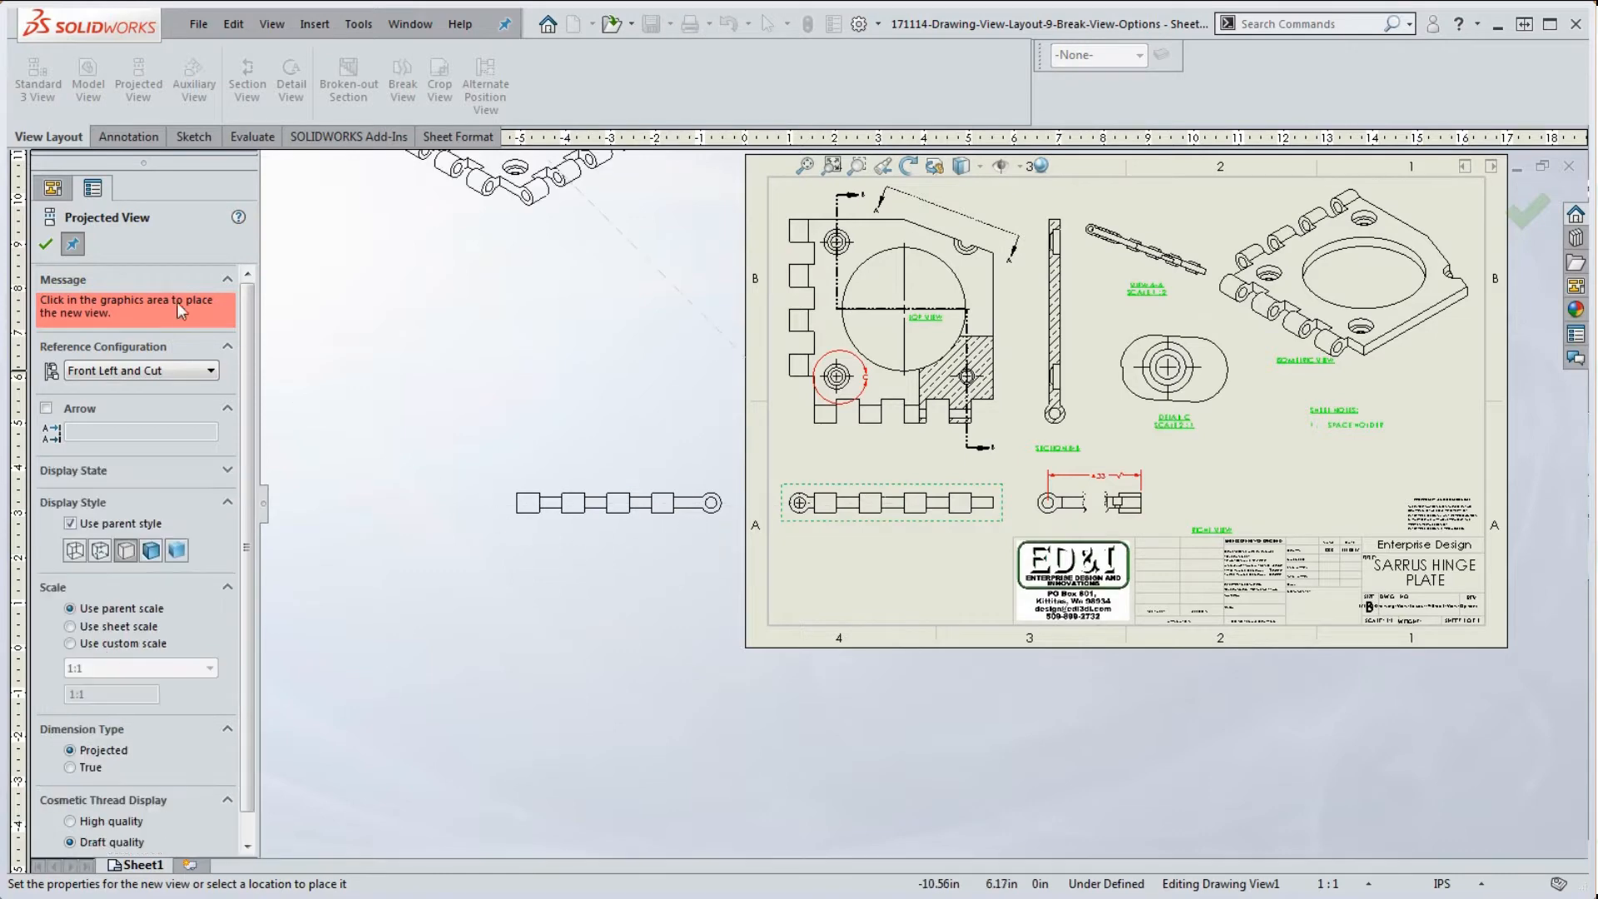
click(43, 245)
Break the new projected view's alignment and move it onto the sheet below the front view
scroll(749, 563, down, 4)
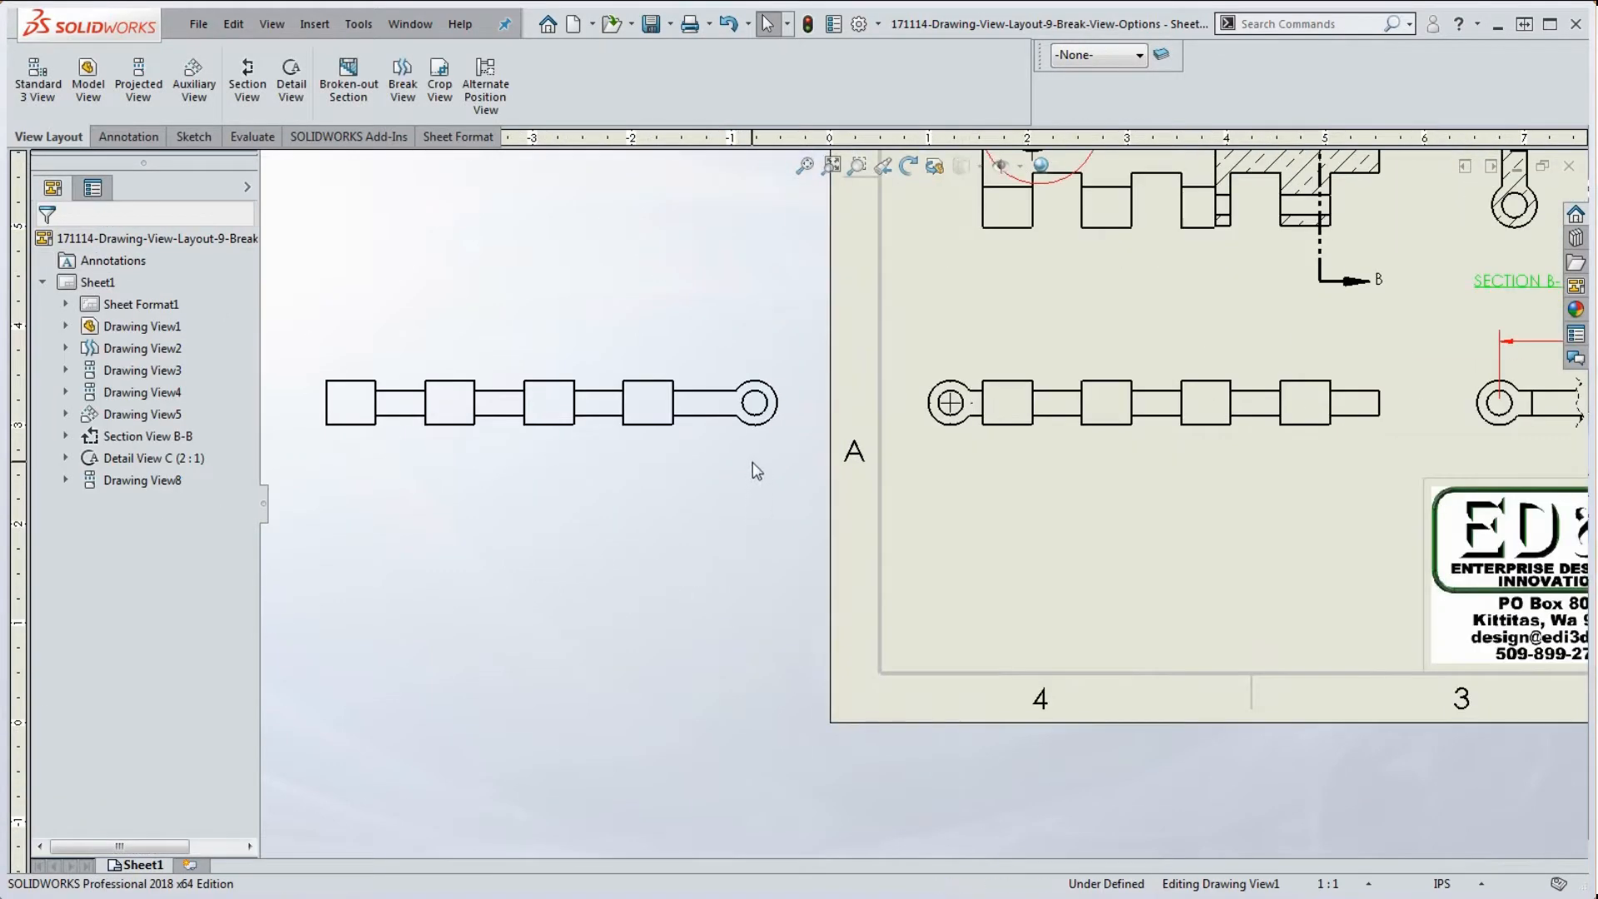
right_click(741, 436)
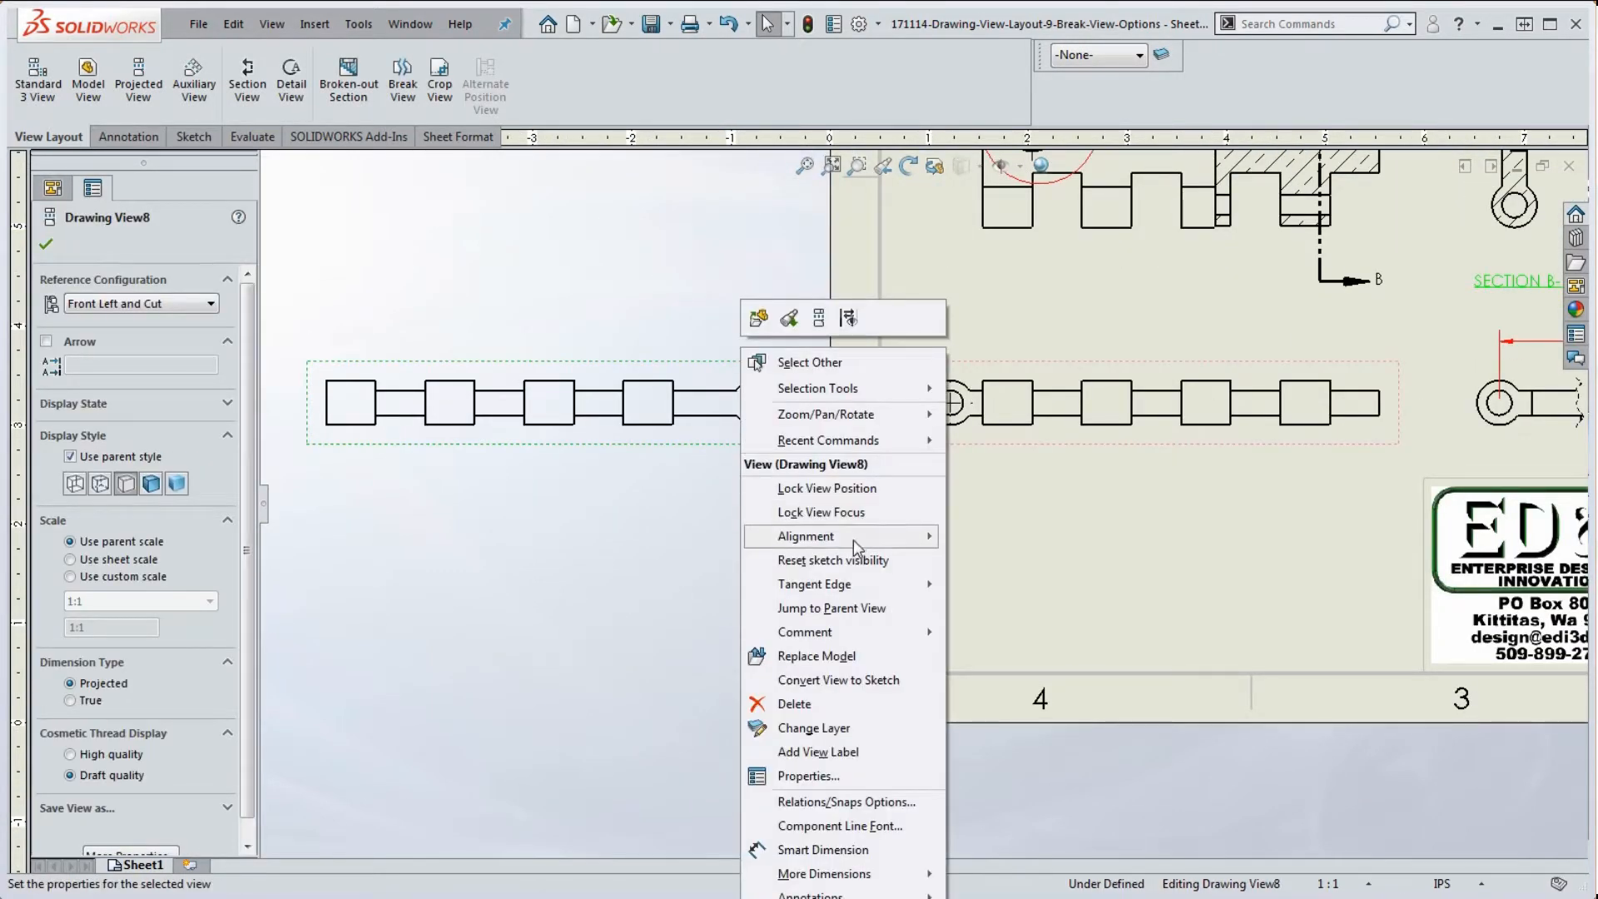
mouse_move(897, 541)
click(1024, 538)
mouse_move(743, 446)
mouse_down()
mouse_move(970, 606)
mouse_move(1318, 601)
mouse_move(1248, 611)
mouse_up()
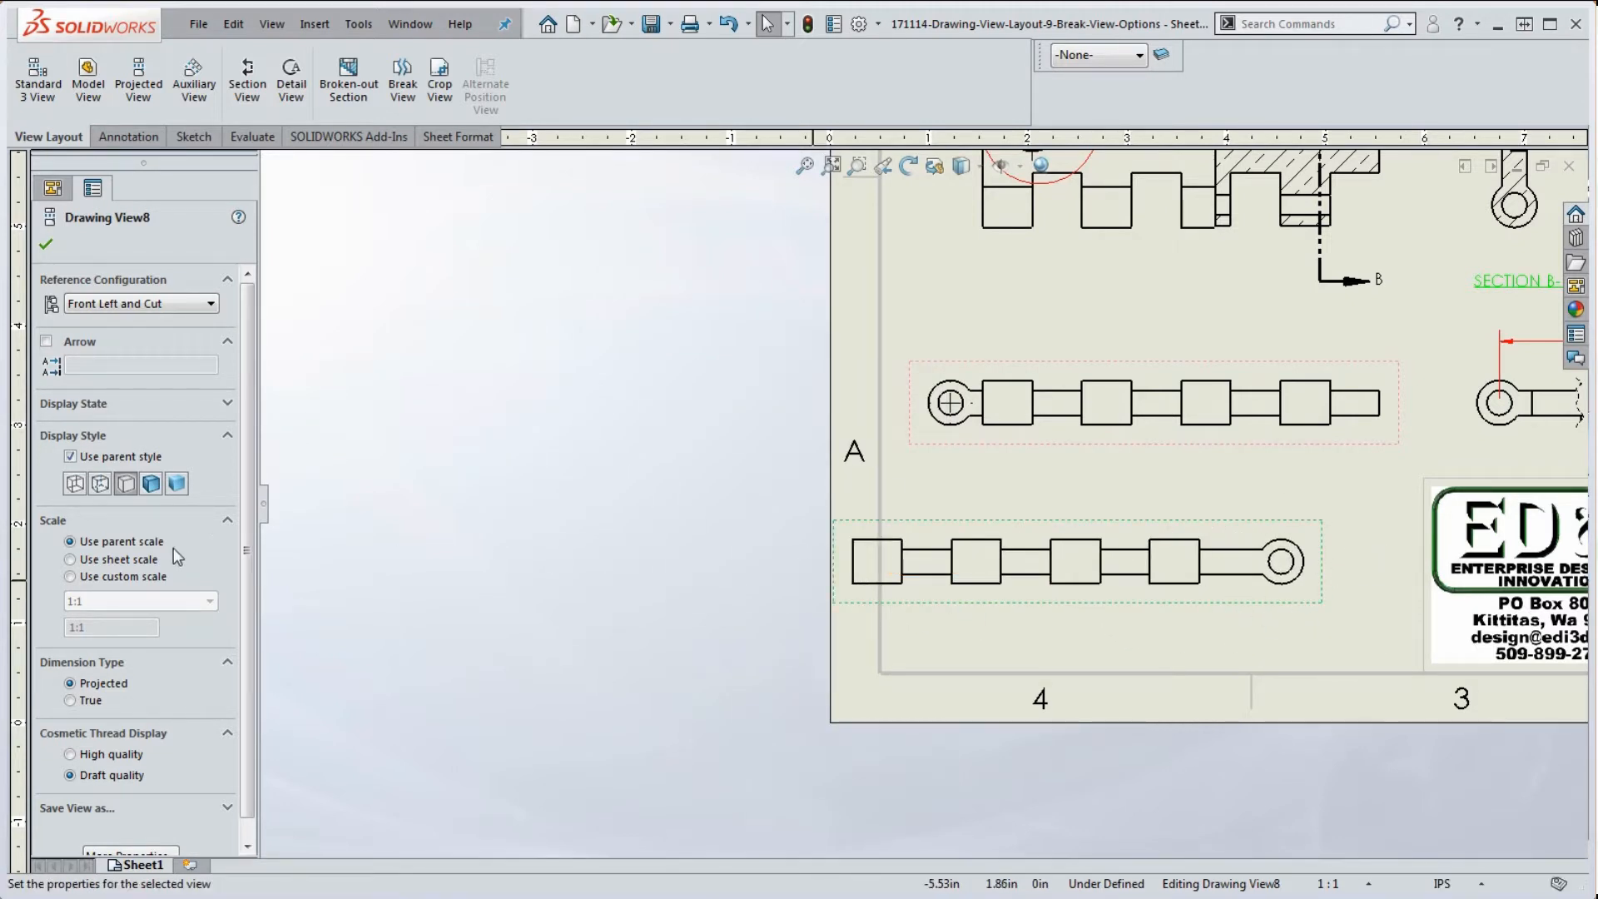
Set the new projected view to a custom scale of 2:1
click(70, 577)
click(108, 601)
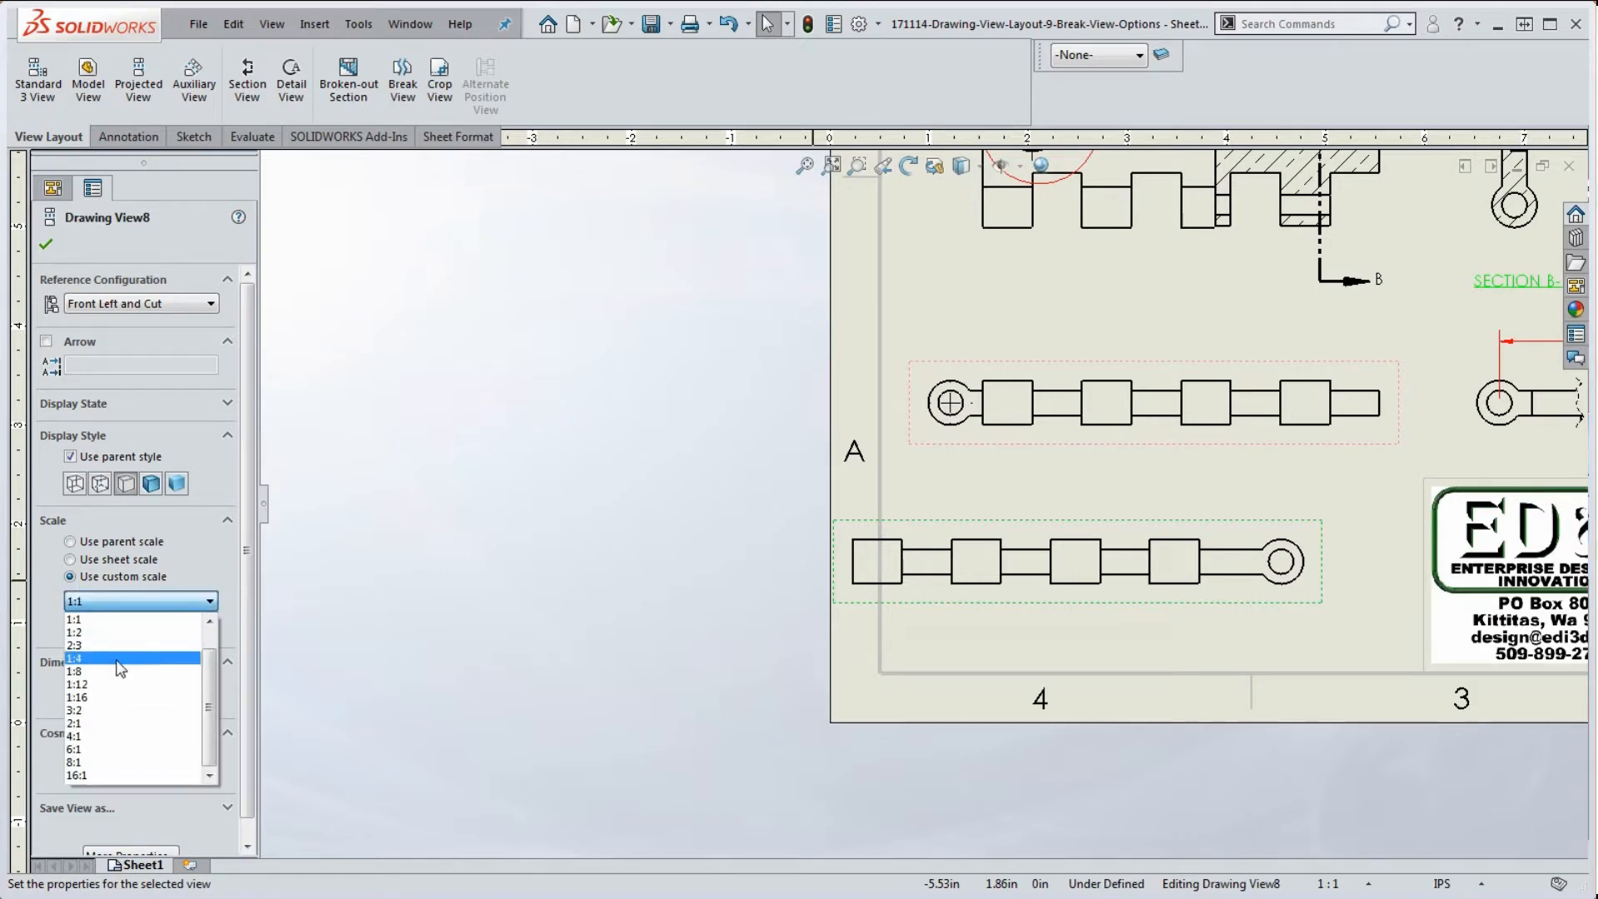
click(108, 723)
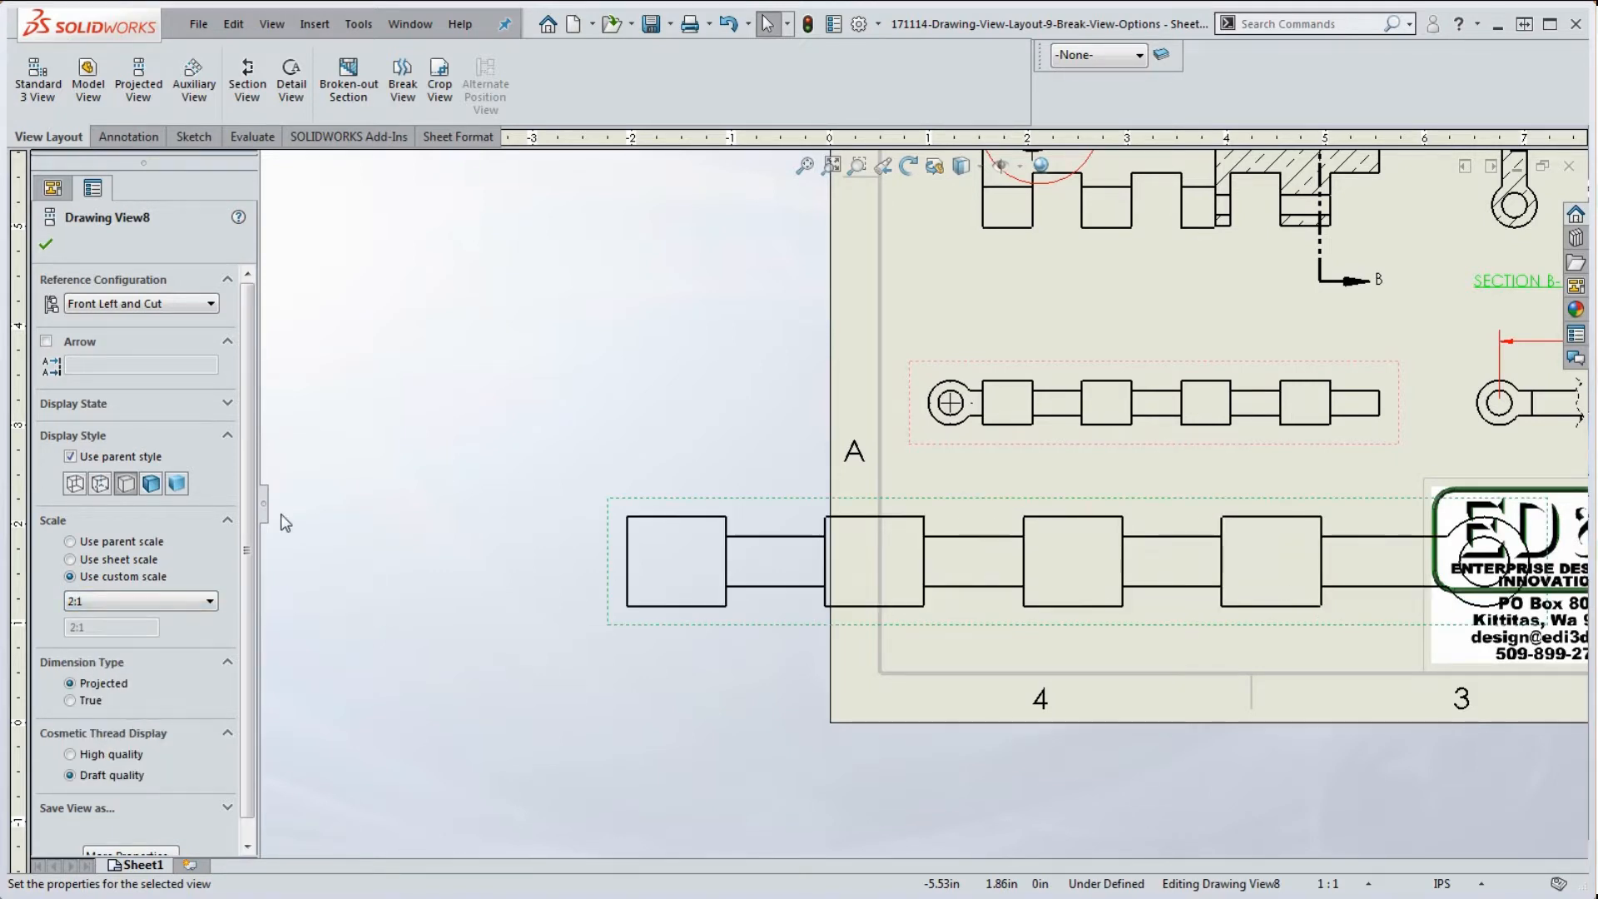
click(45, 244)
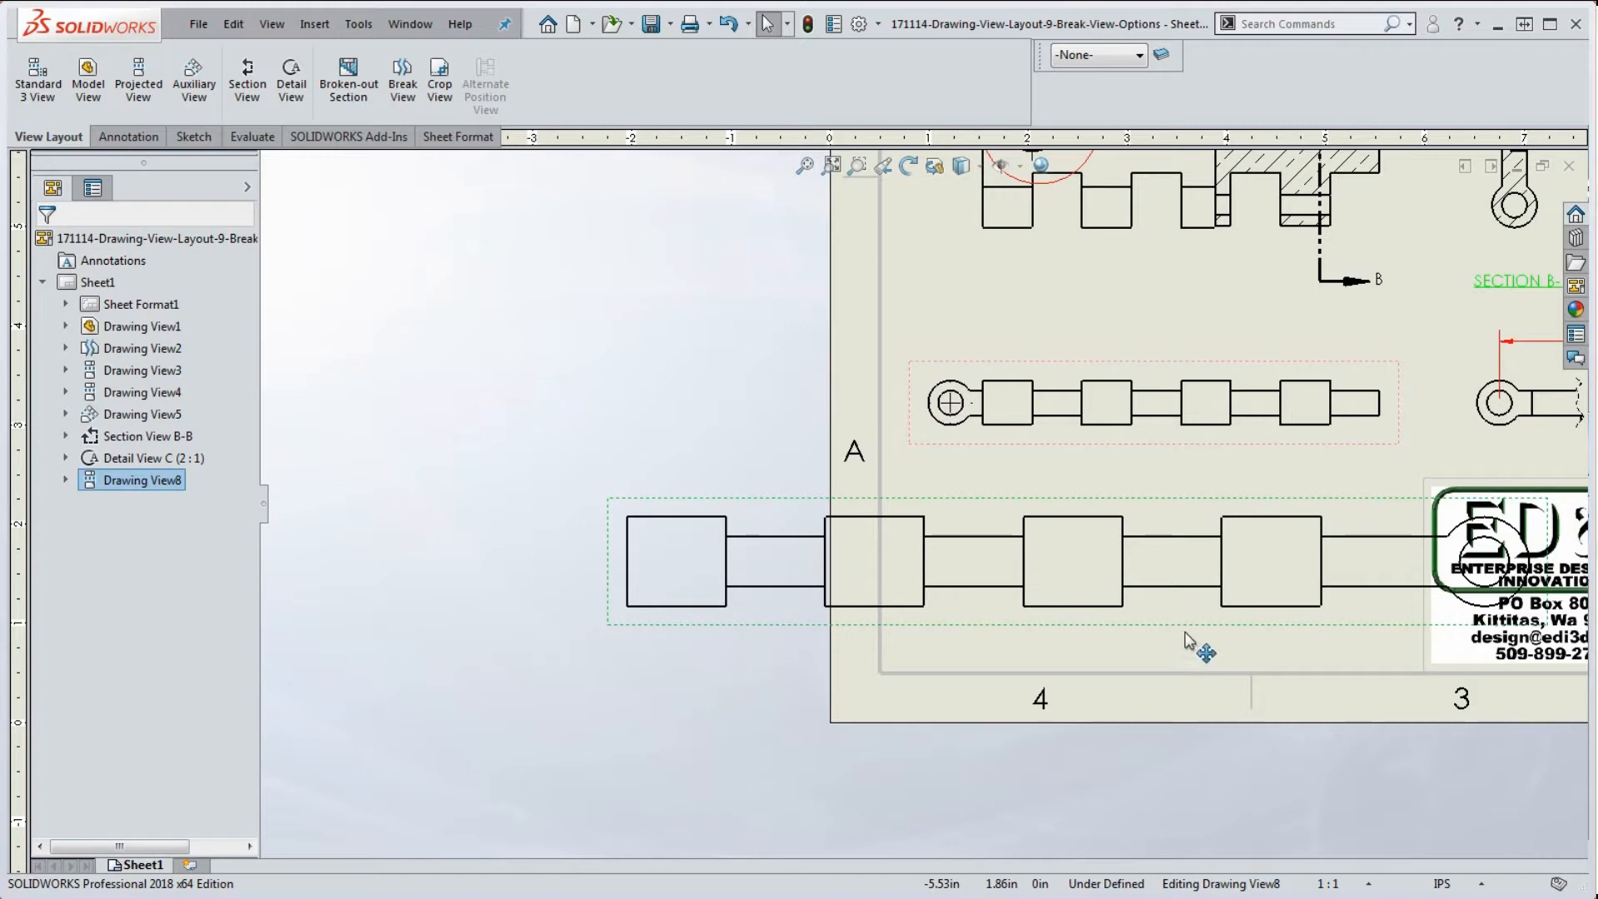
Move the enlarged projected view so its round knuckle end sits on the sheet below the front view, clear of the title block
mouse_move(1199, 643)
mouse_down()
mouse_move(891, 630)
mouse_move(927, 632)
mouse_up()
click(1389, 620)
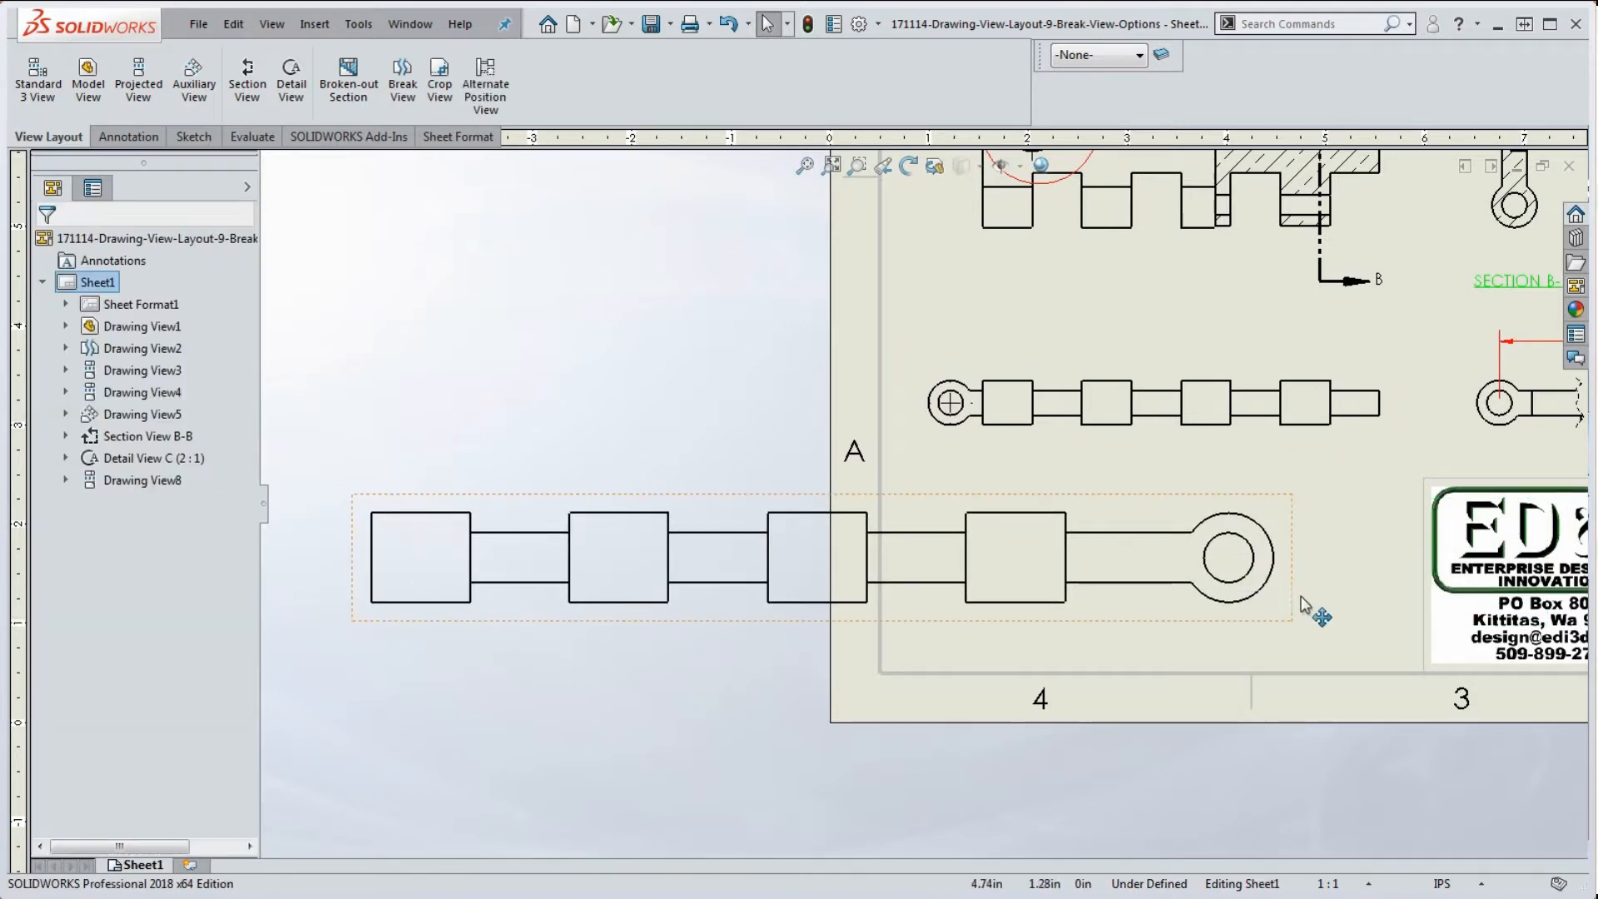
Try to sketch a closed spline around the round knuckle end of the enlarged projected view
click(1295, 600)
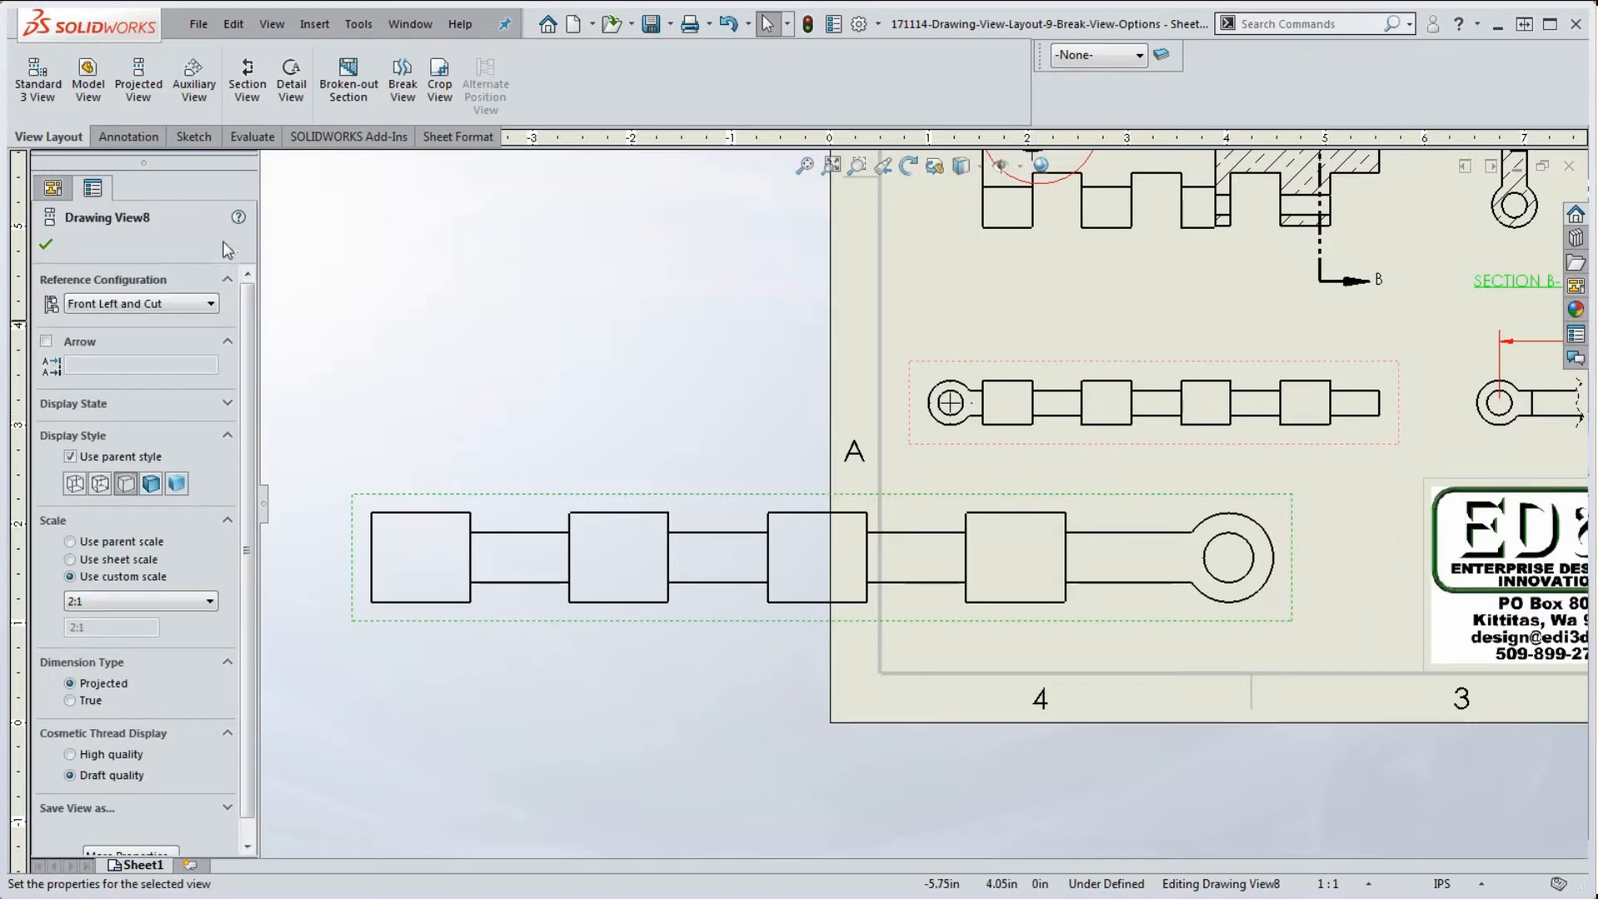
click(190, 138)
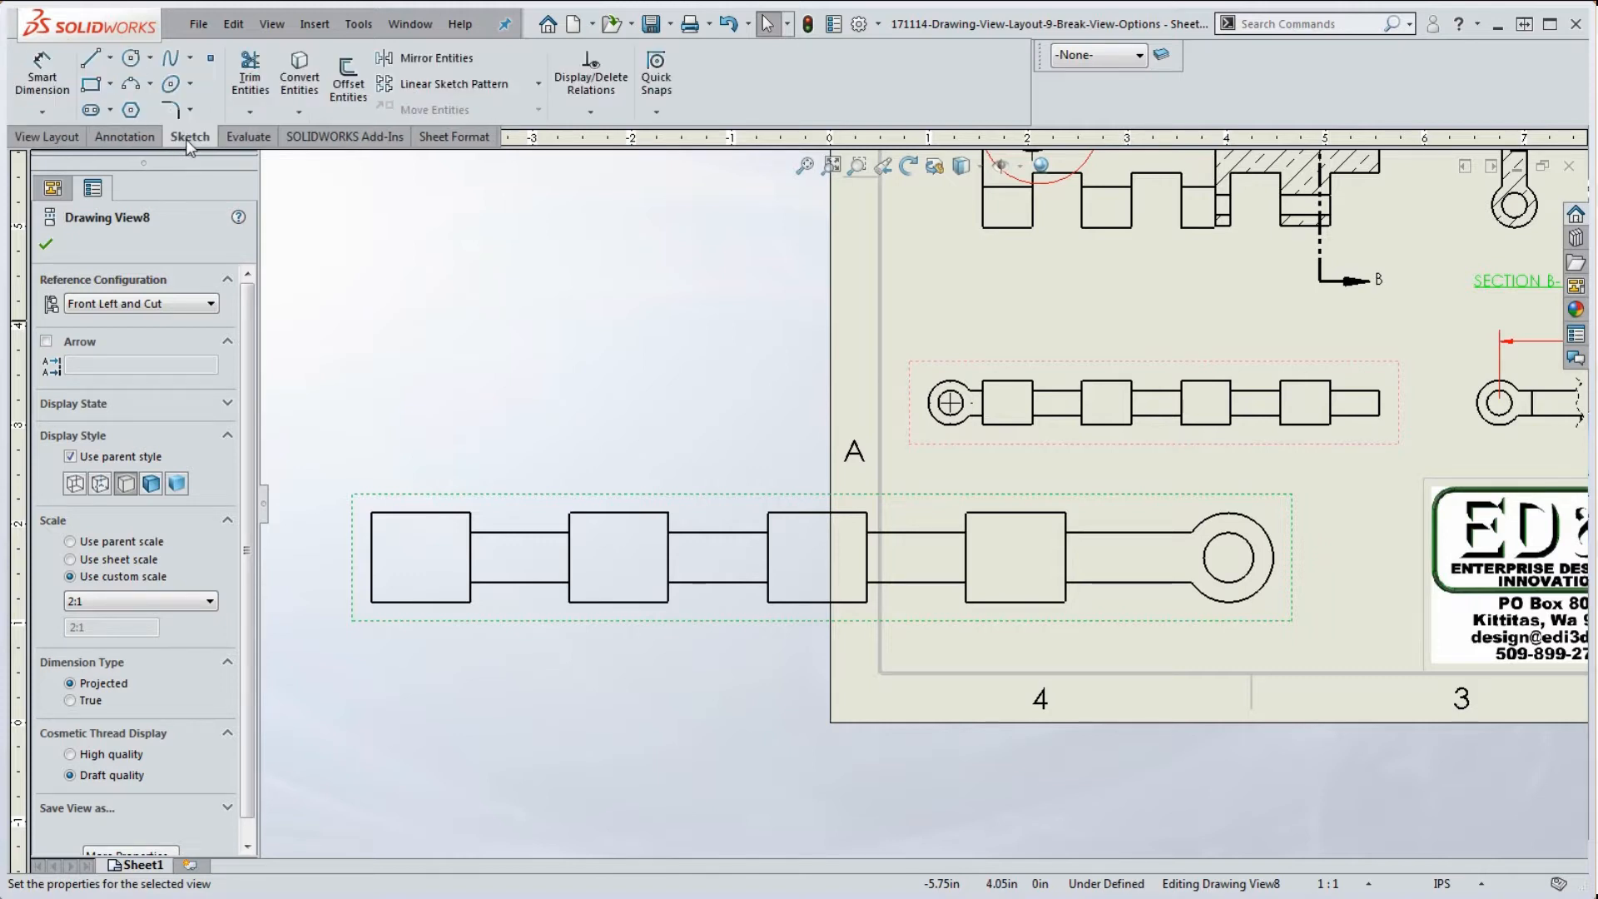
click(179, 67)
click(1157, 454)
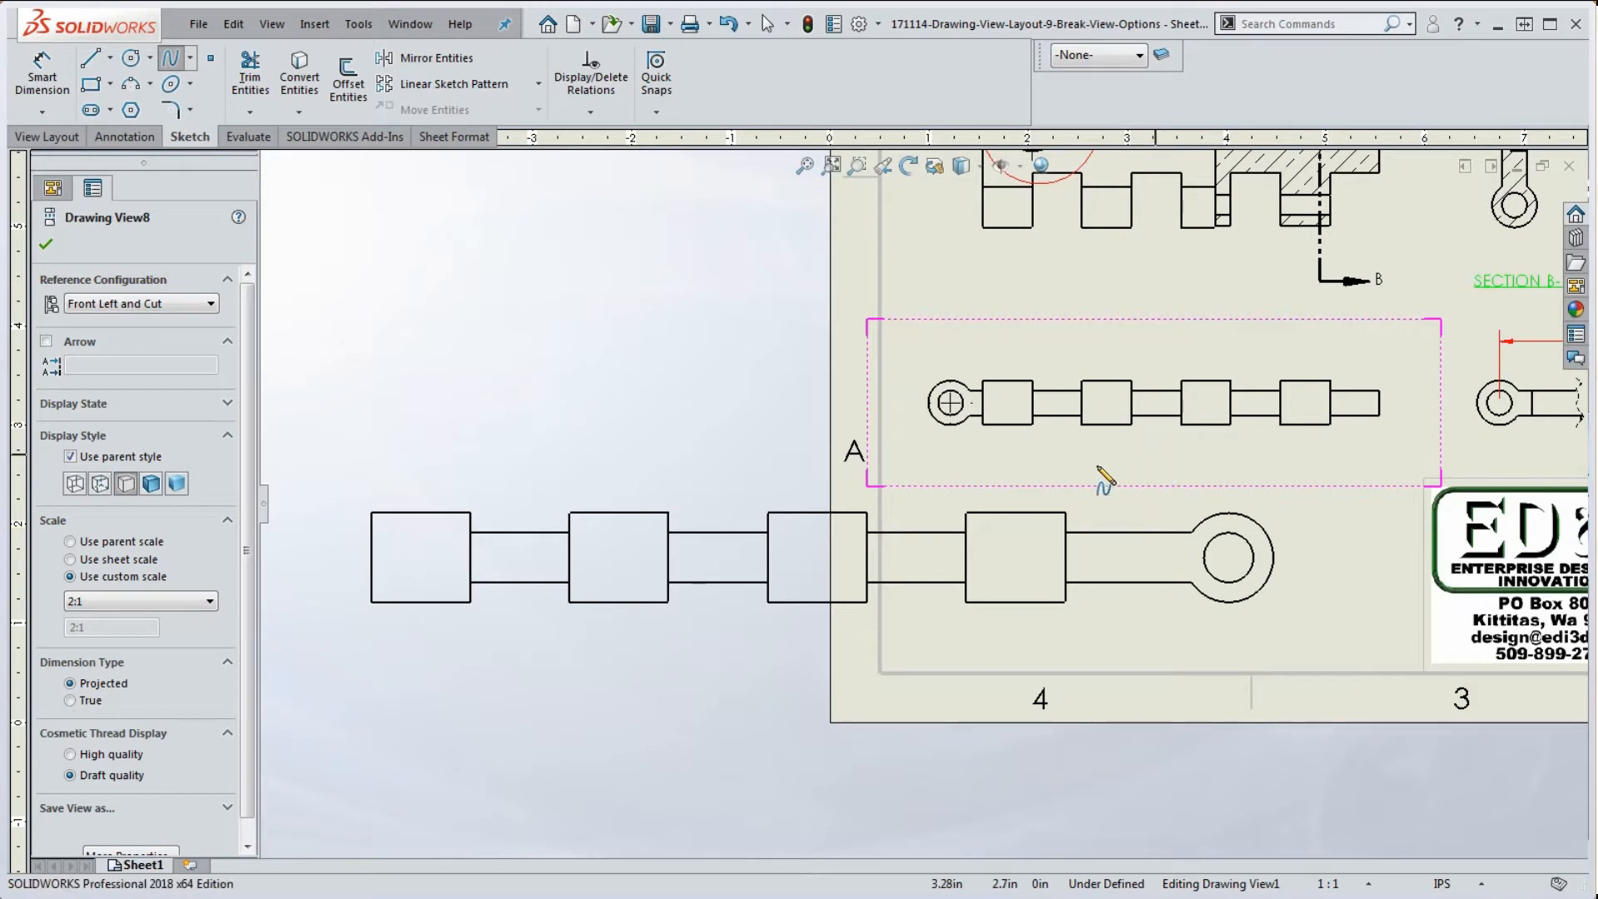
click(1014, 511)
click(1099, 639)
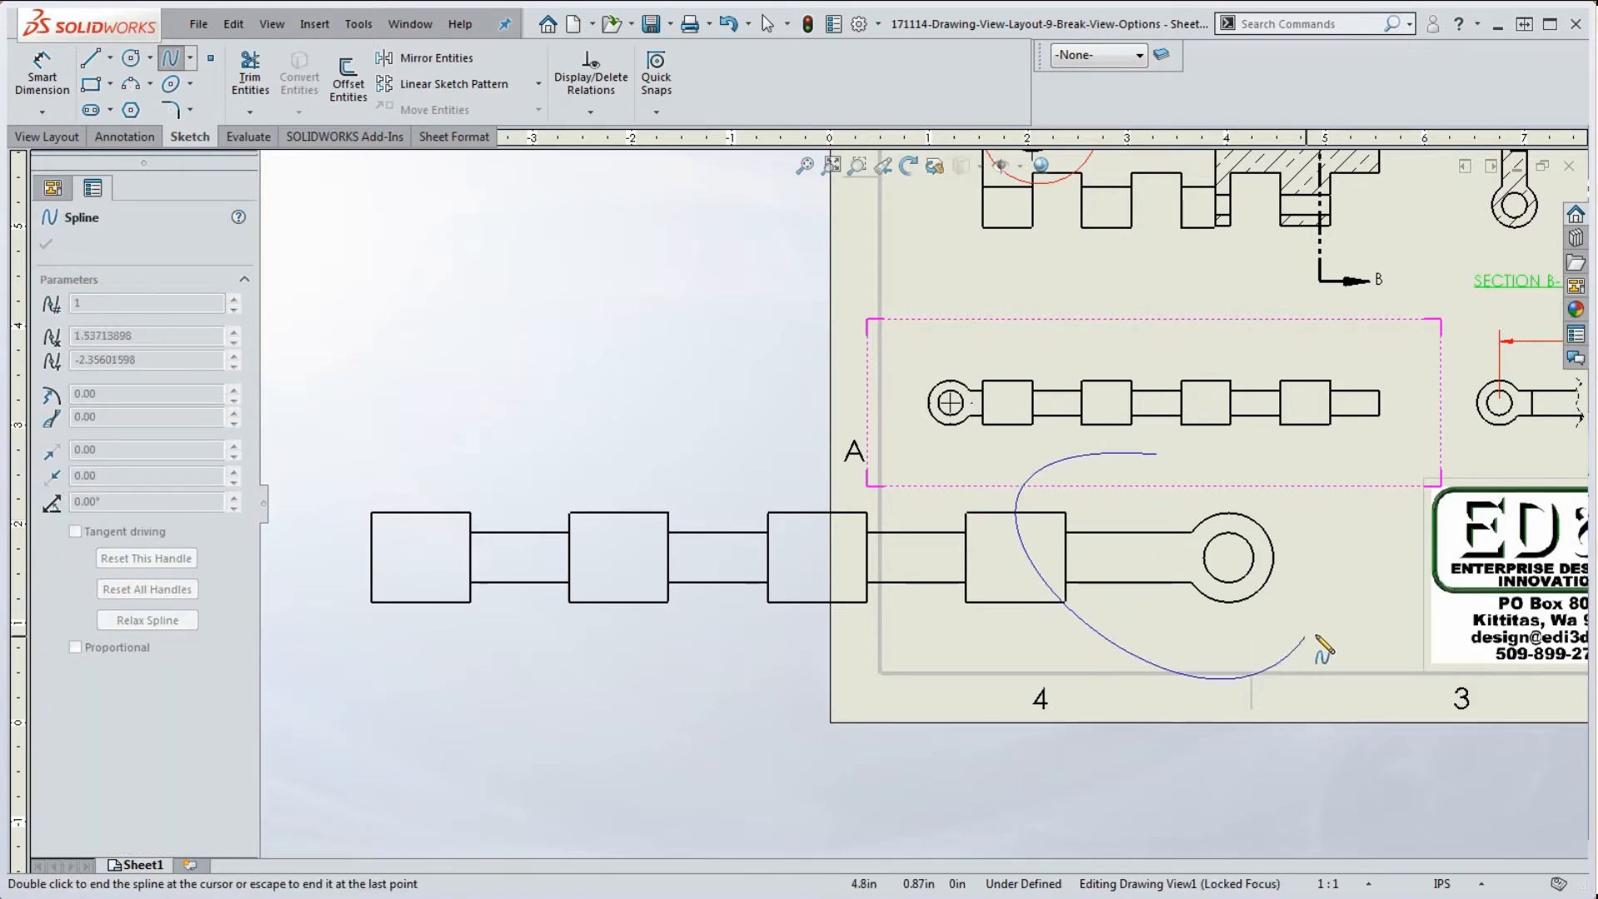
click(1317, 640)
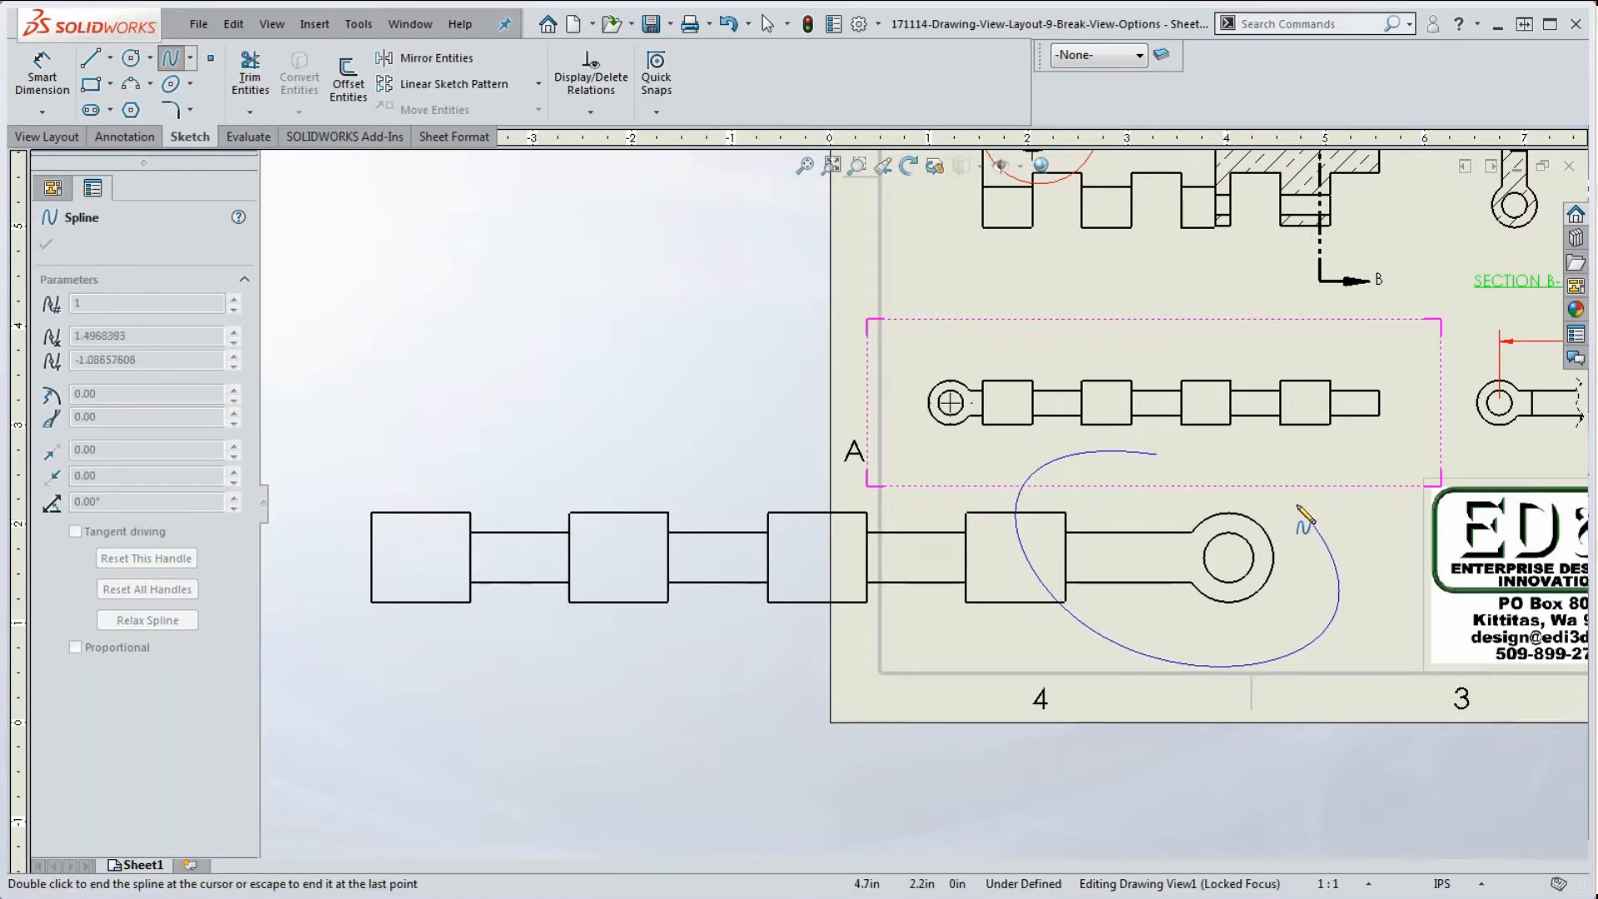
click(1158, 454)
key(Escape)
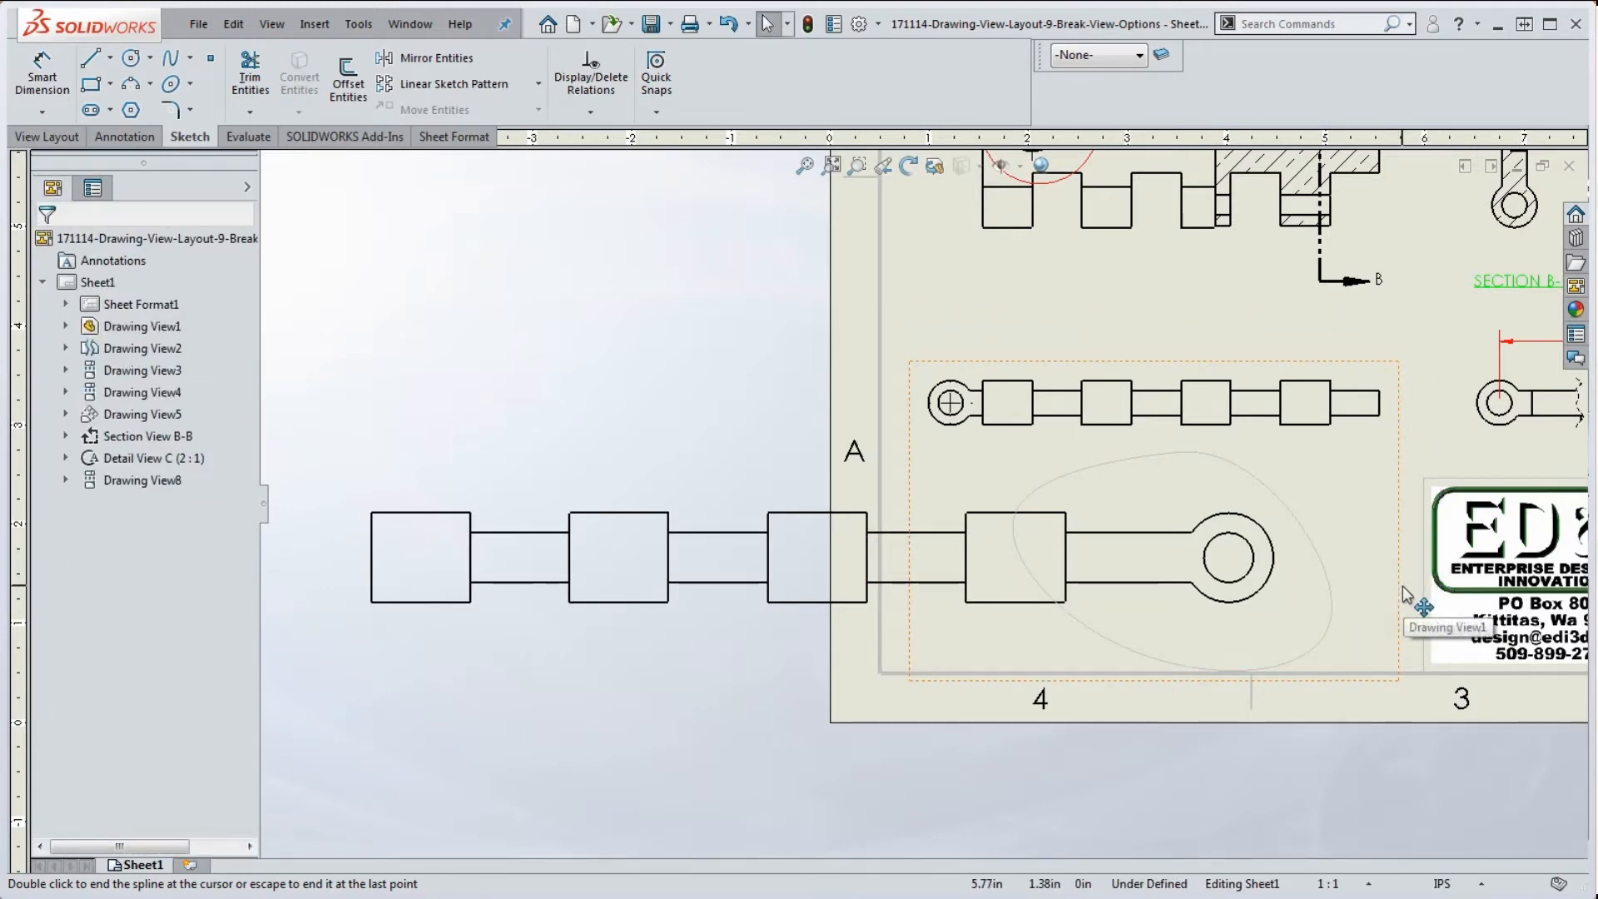
Delete the closed spline that belongs to the front view instead of the enlarged view
click(1320, 564)
key(Delete)
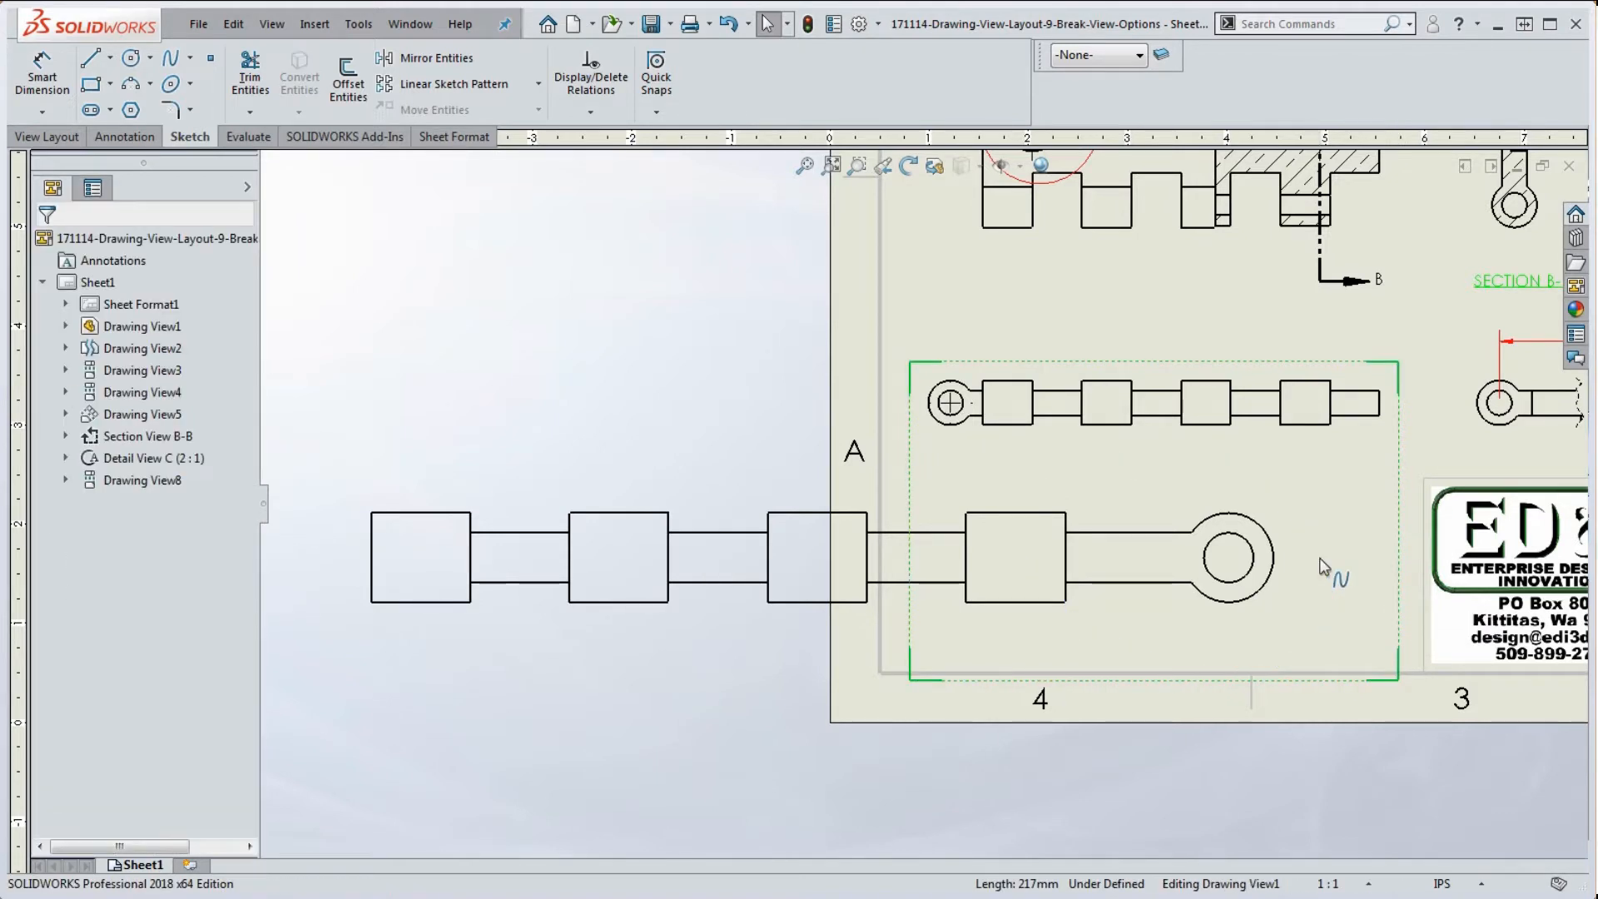
double_click(751, 390)
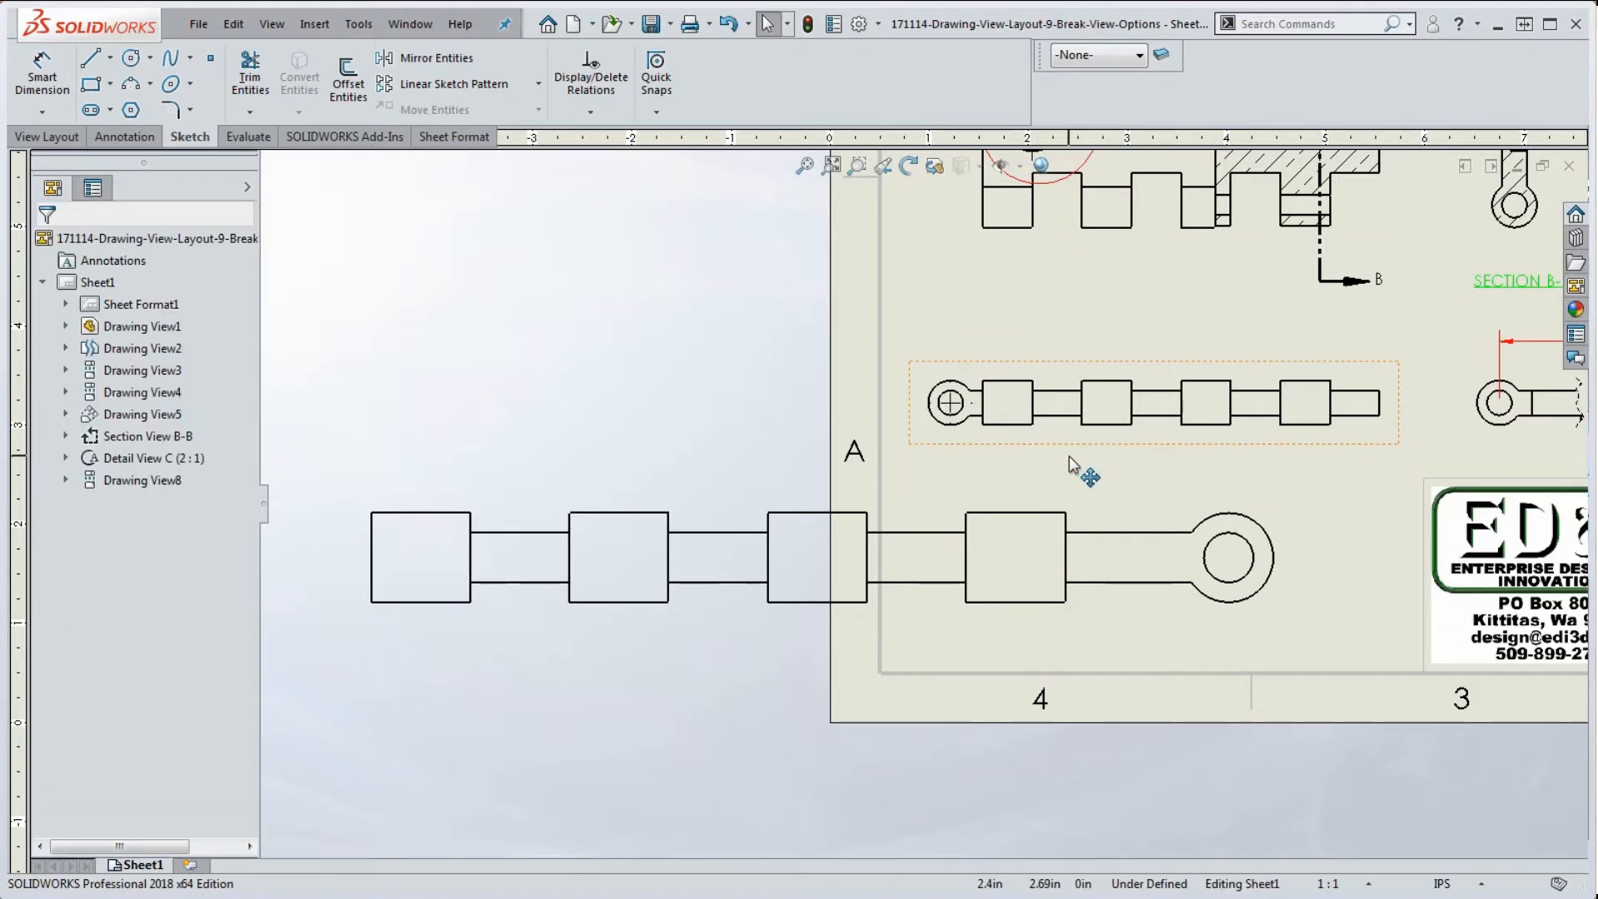
Move the front view up, away from the enlarged projected view
mouse_move(1072, 456)
mouse_down()
mouse_move(1087, 439)
mouse_move(1068, 388)
mouse_up()
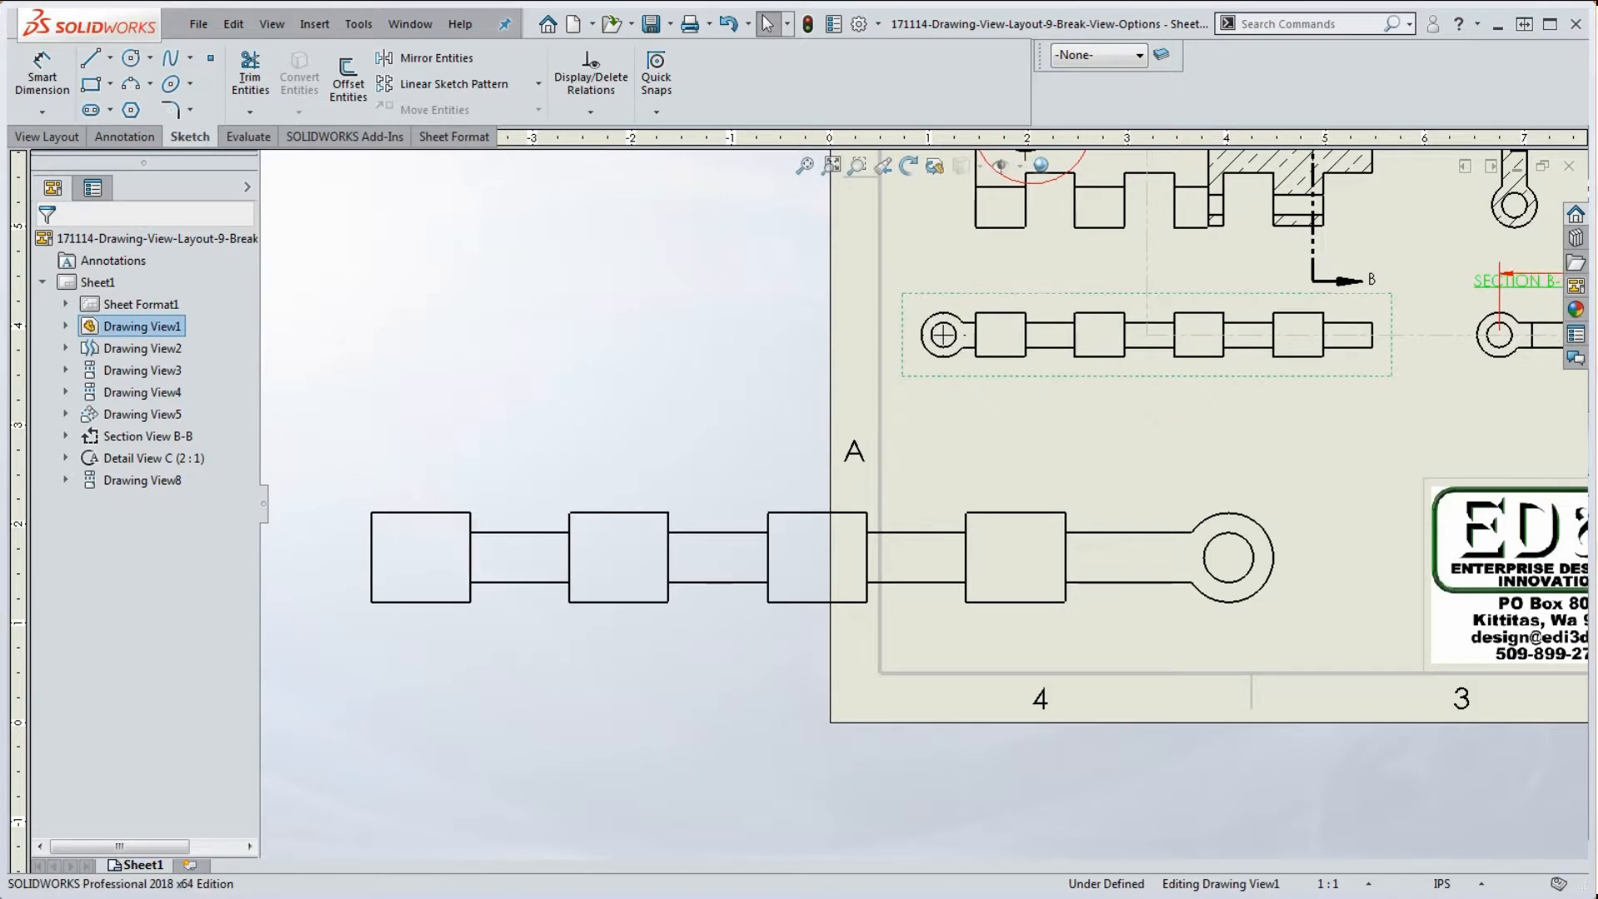
click(1223, 792)
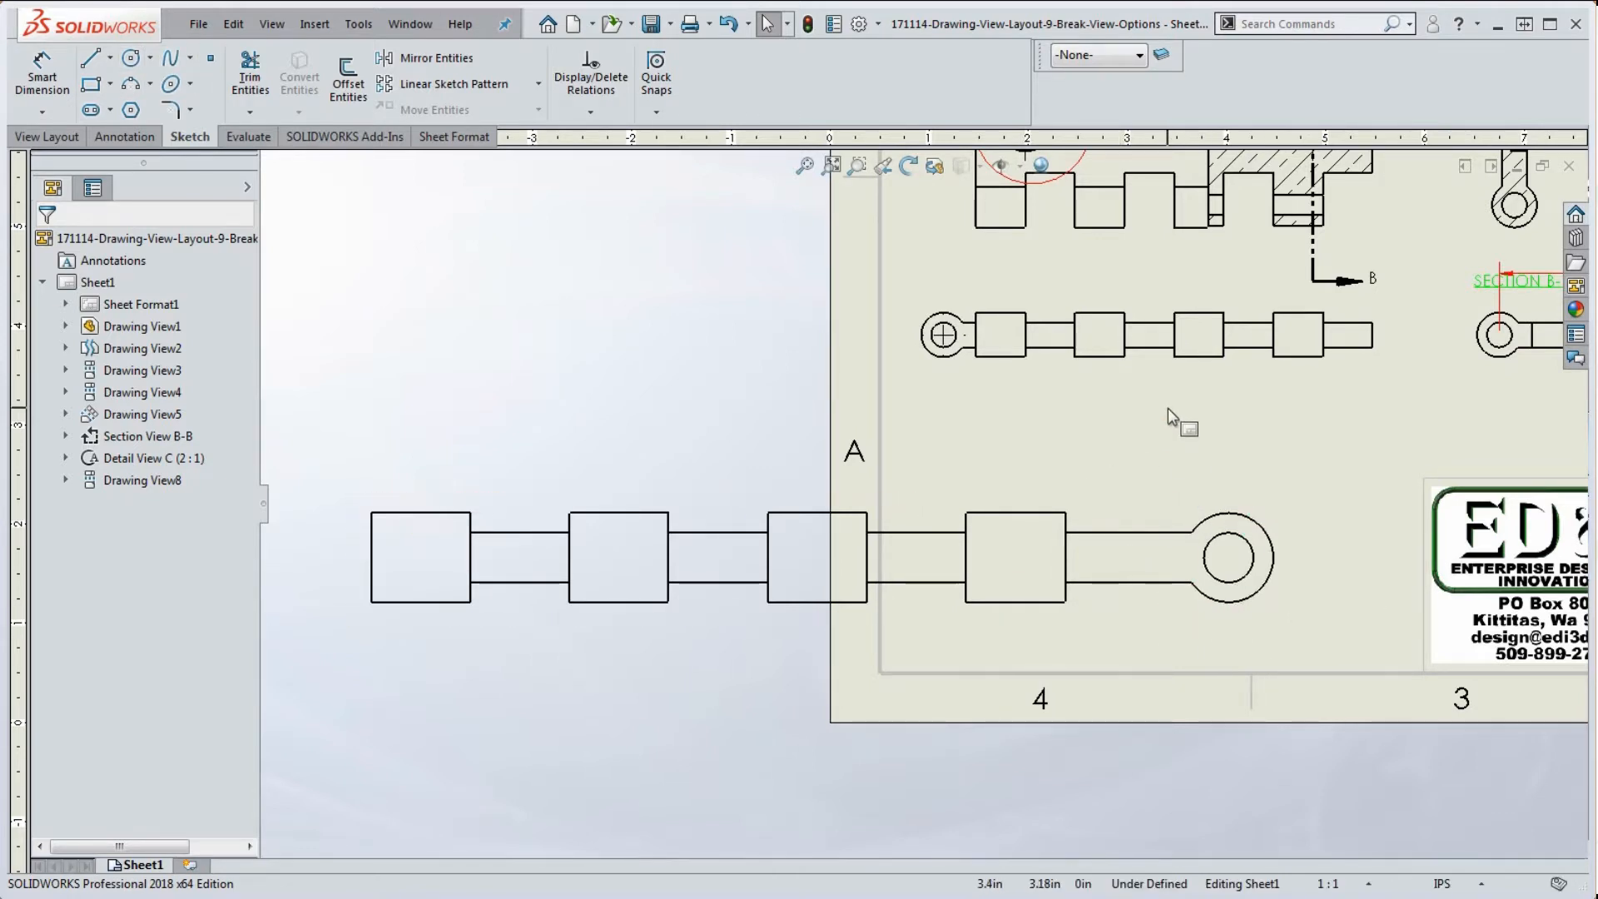
Sketch a closed four-point spline in the enlarged projected view, enclosing its round knuckle and part of the adjacent block
click(177, 57)
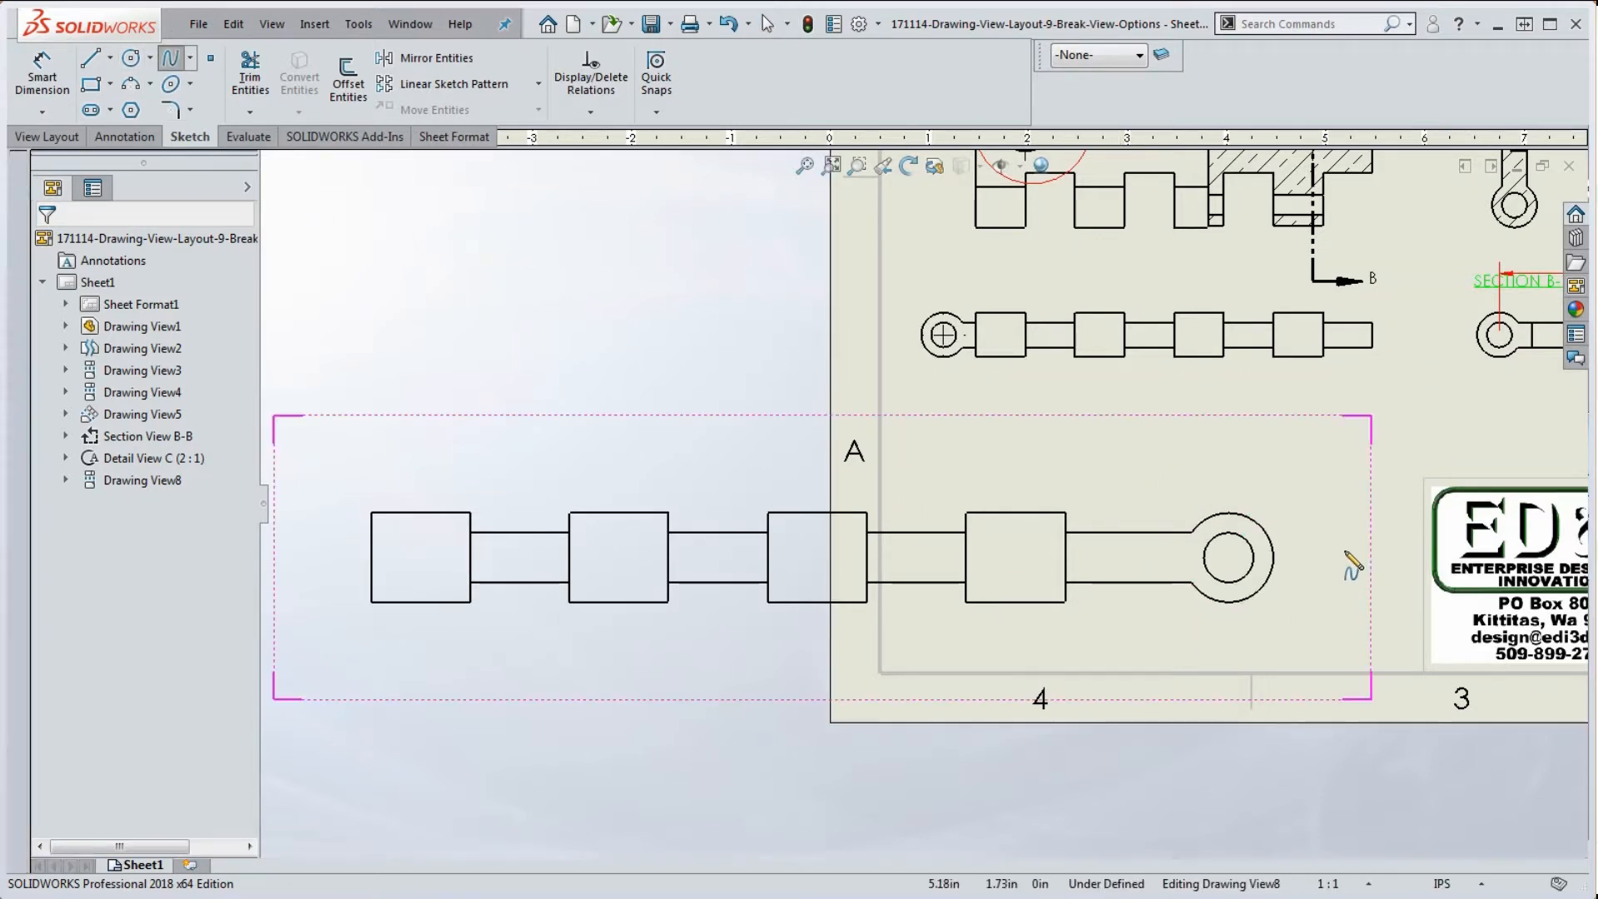
click(1215, 463)
click(1048, 499)
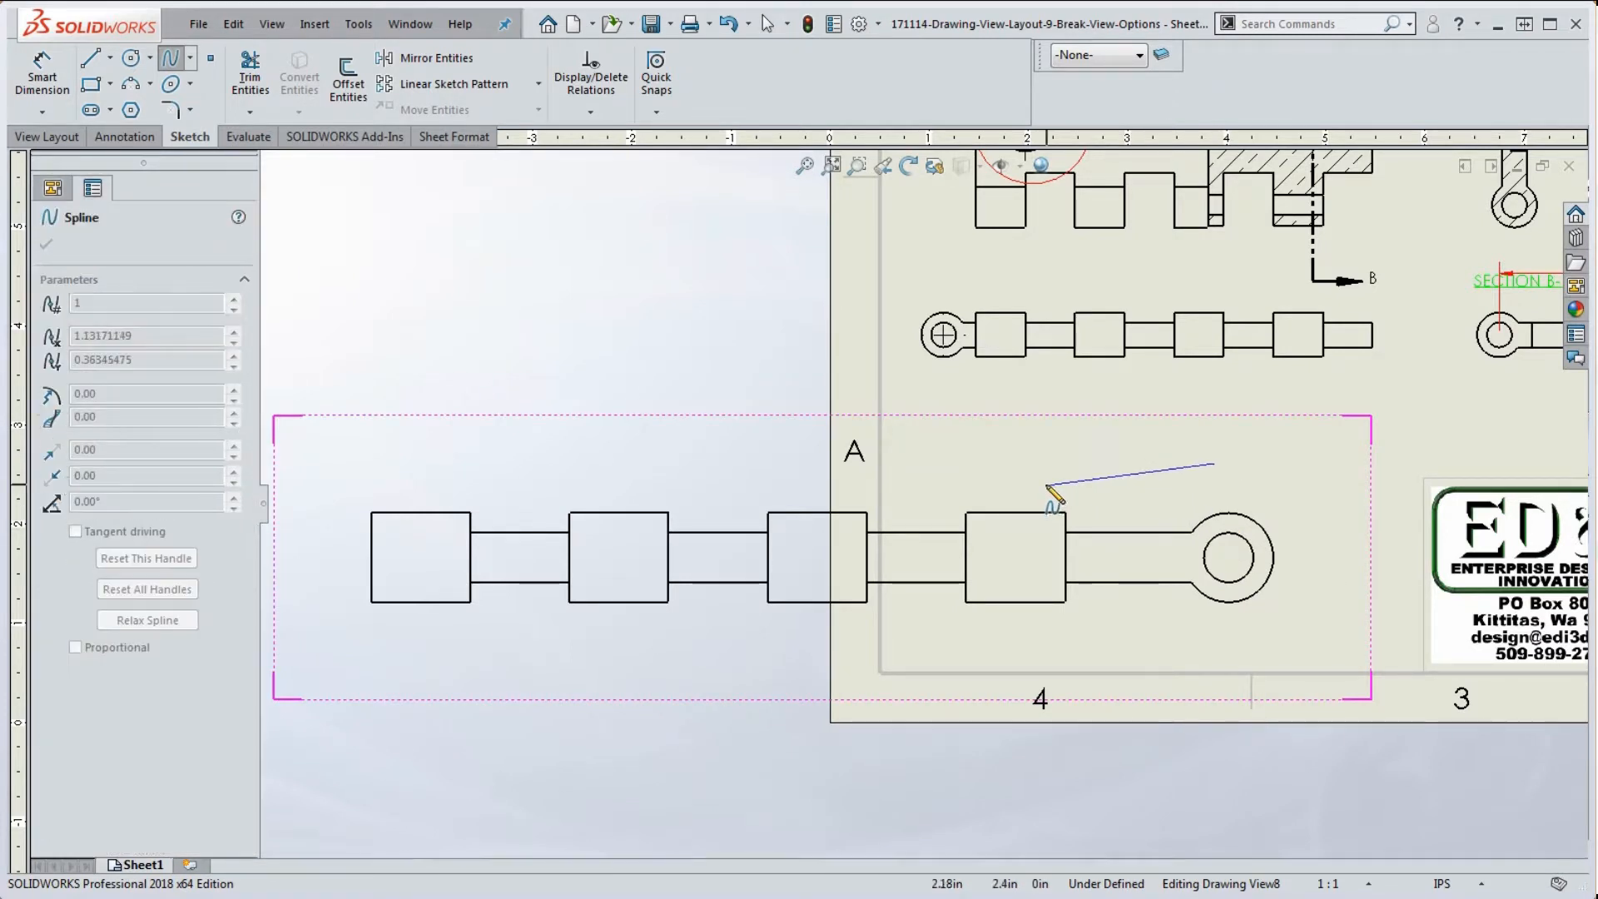
click(1058, 641)
click(1307, 641)
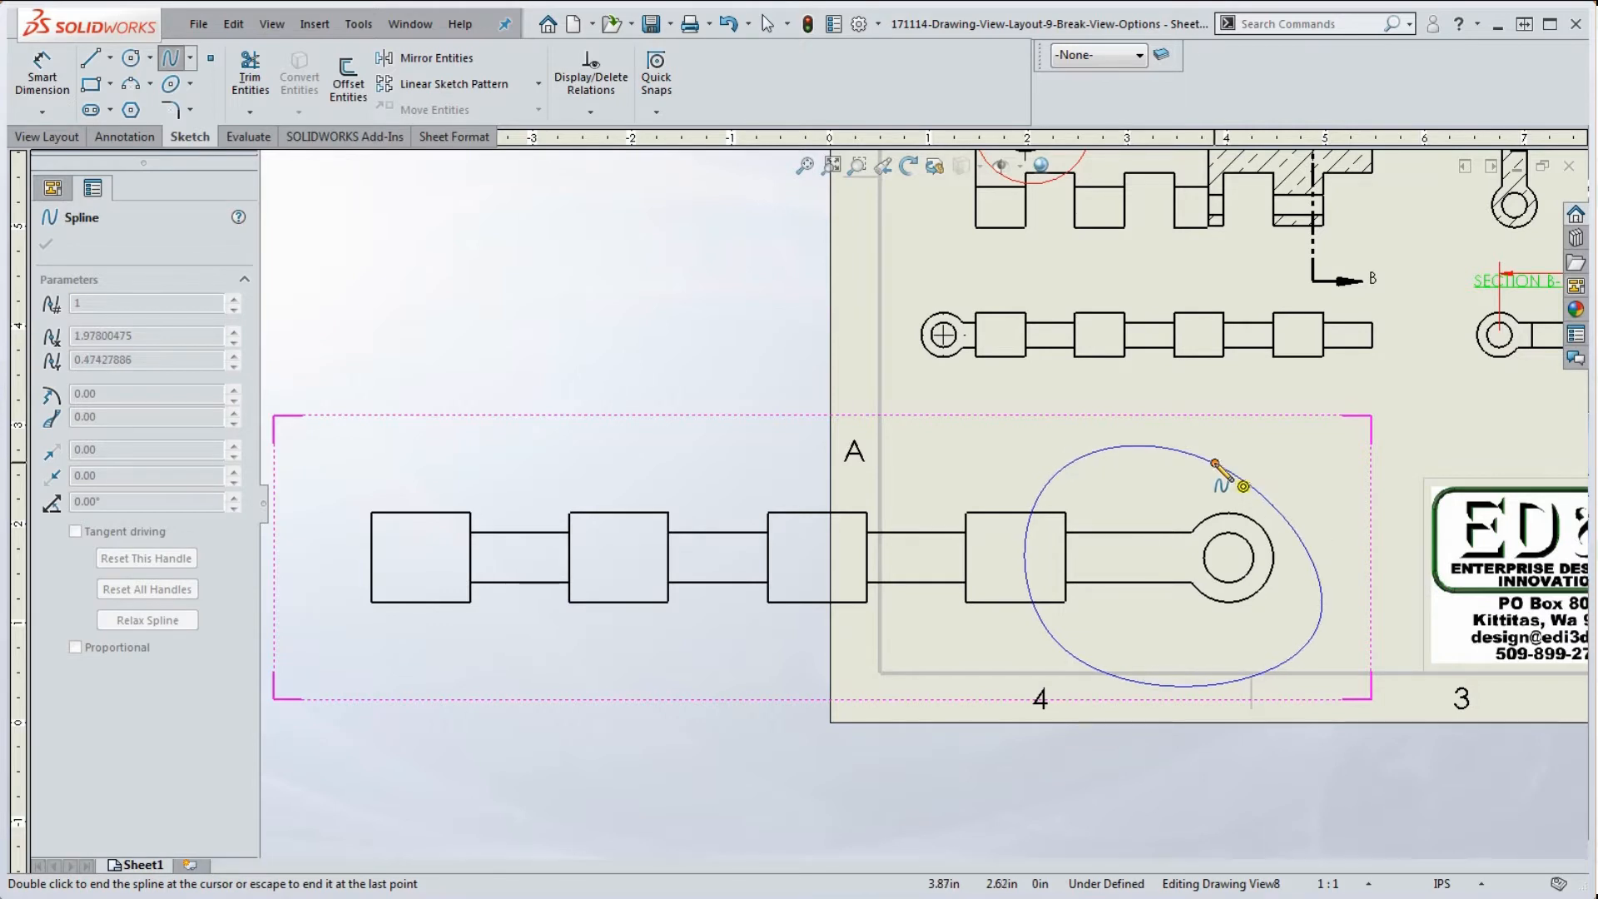
click(1216, 464)
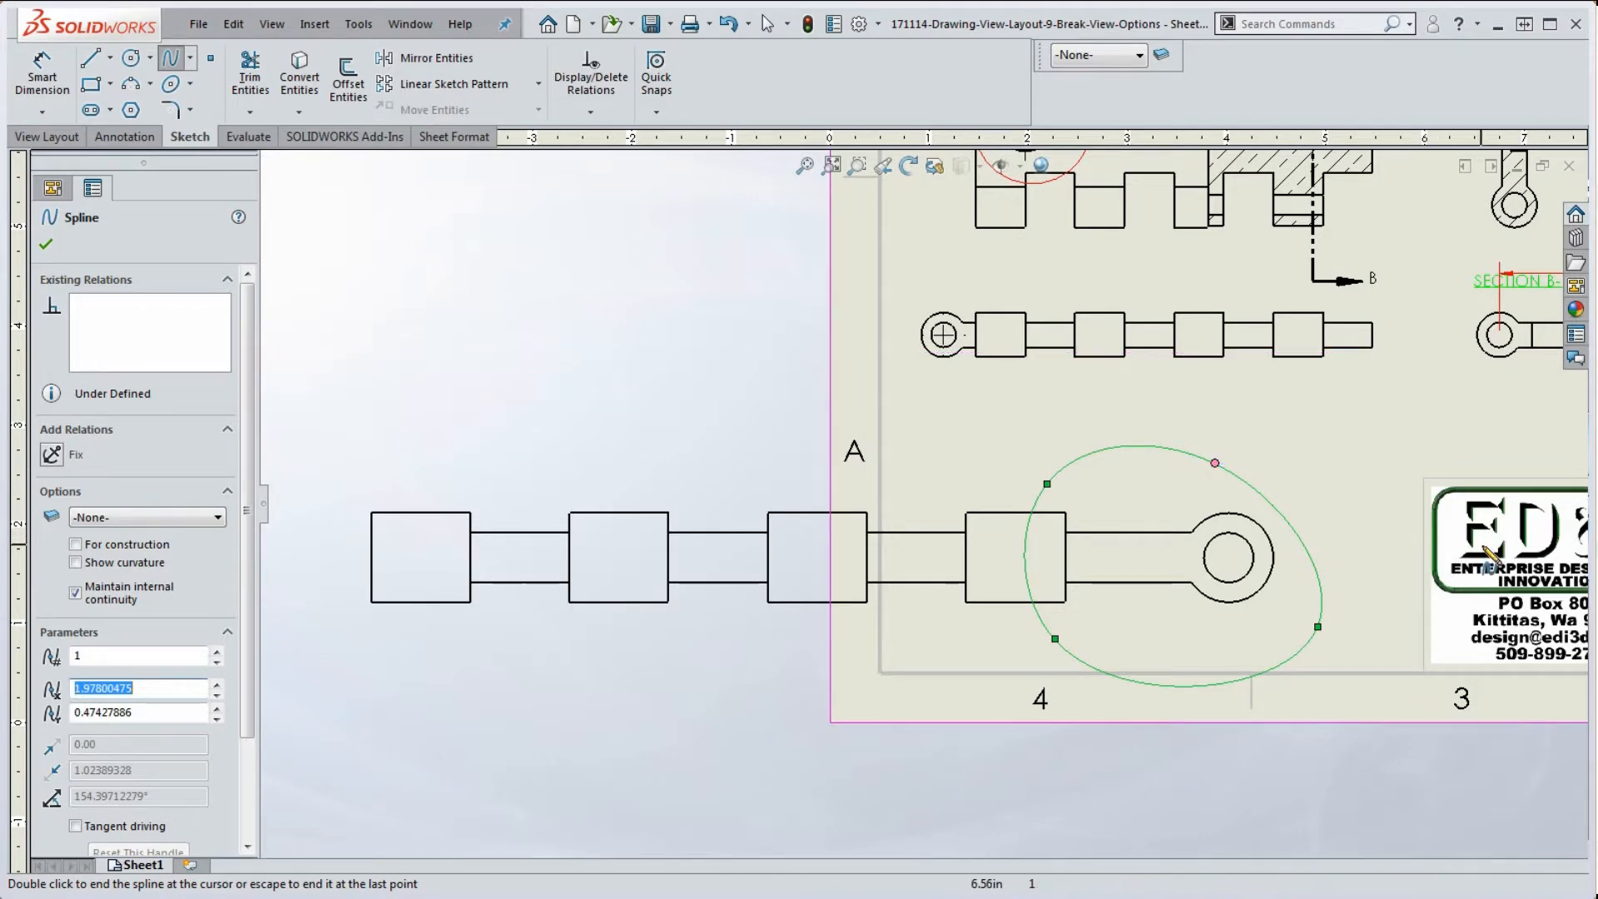
click(766, 23)
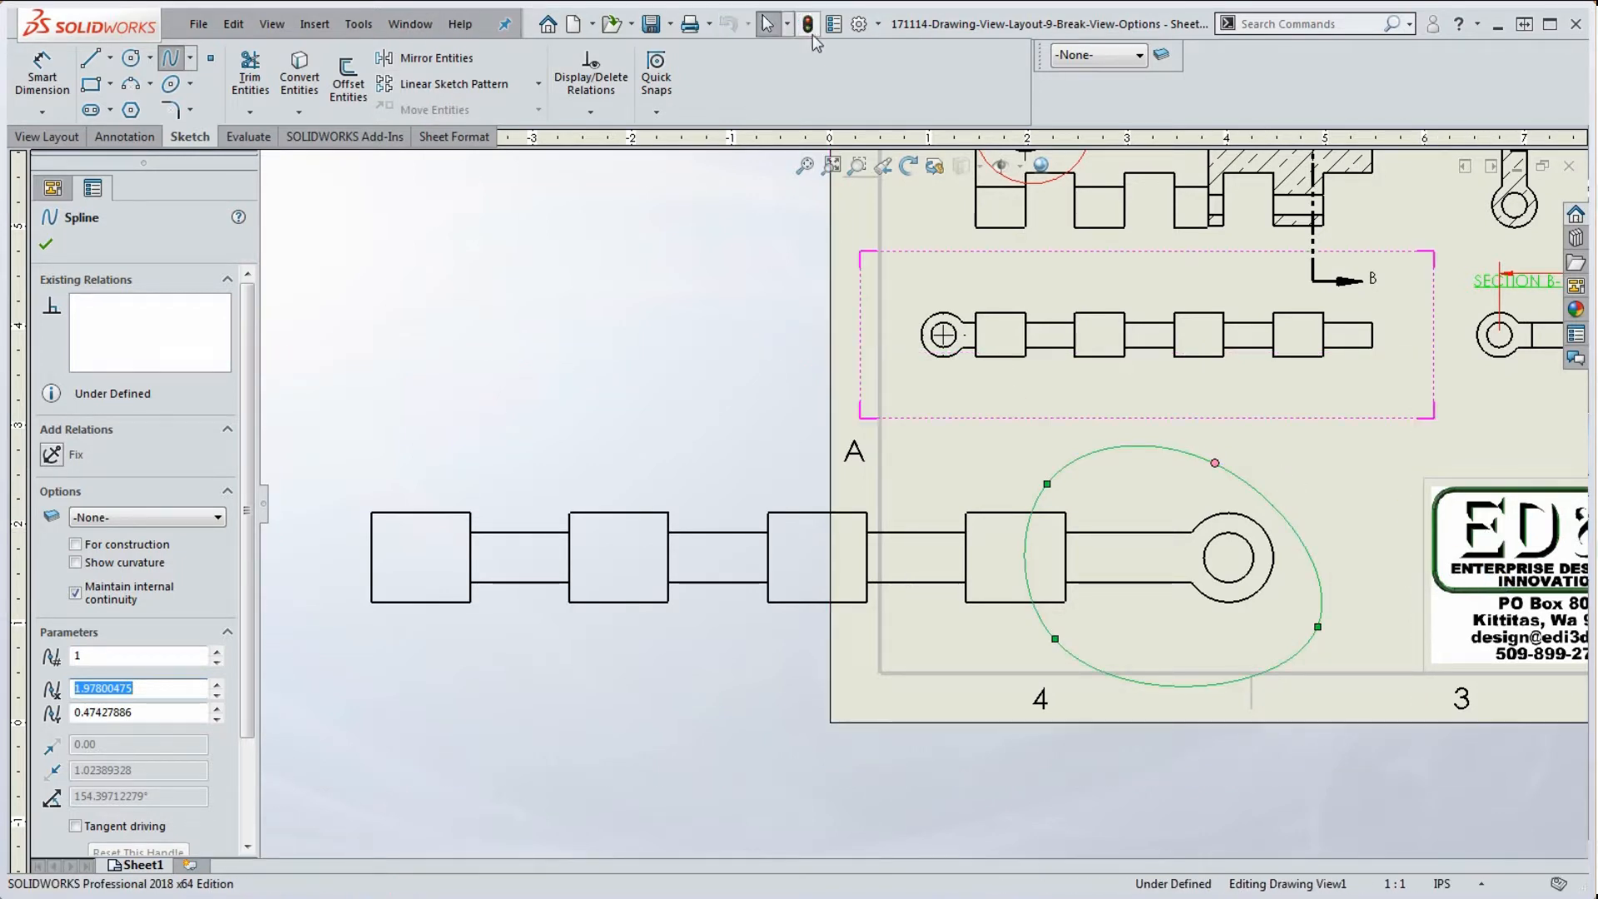
key(Escape)
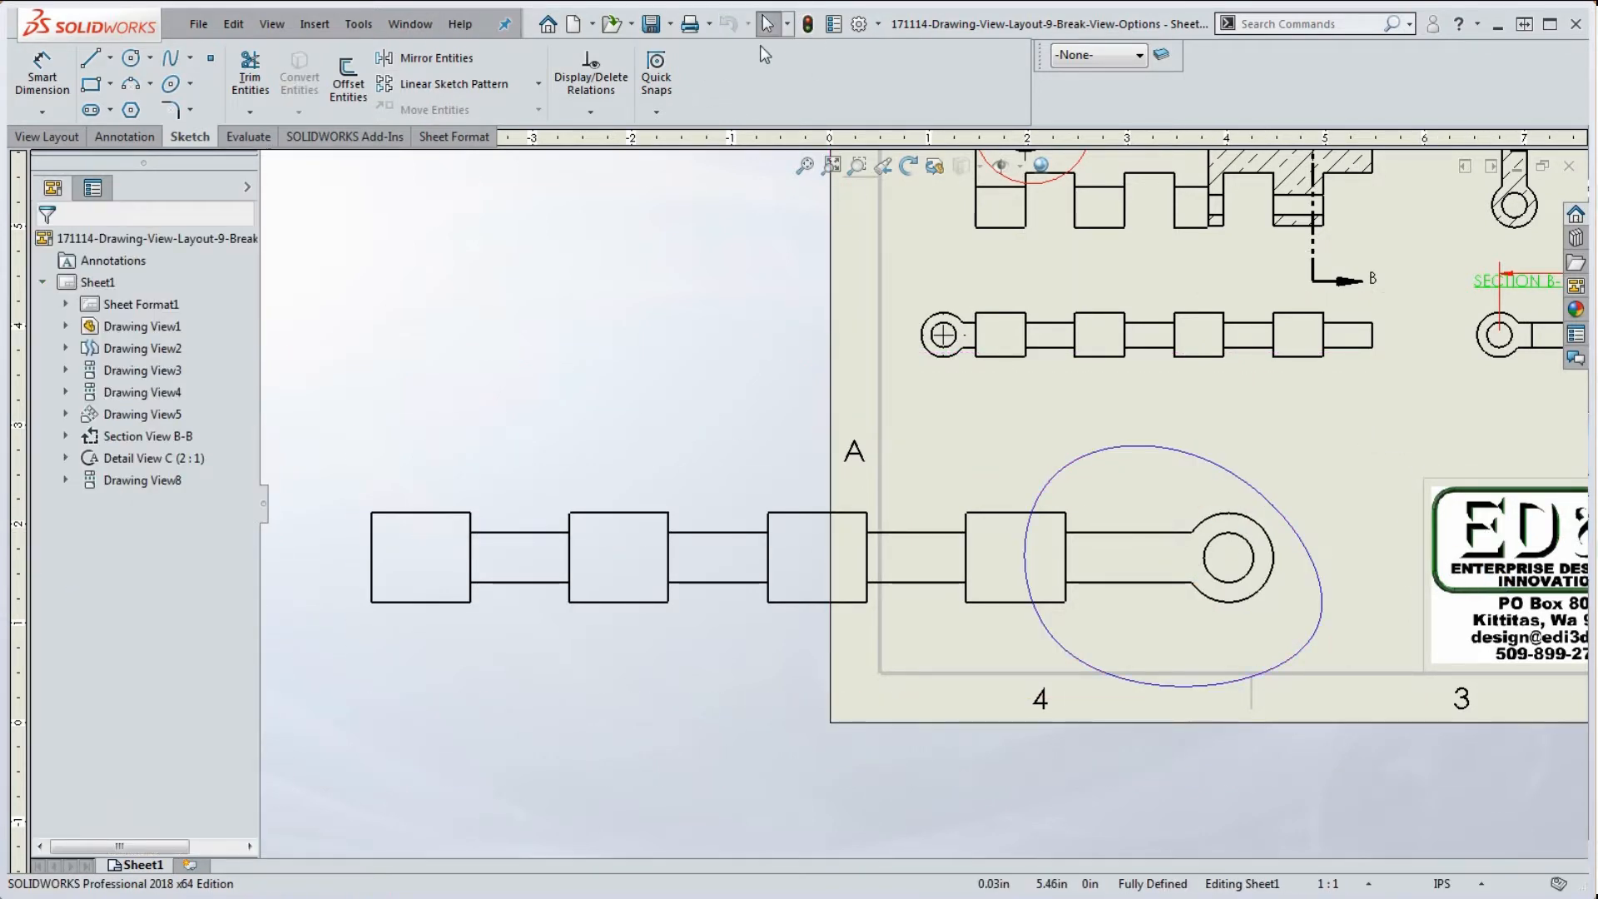
click(775, 441)
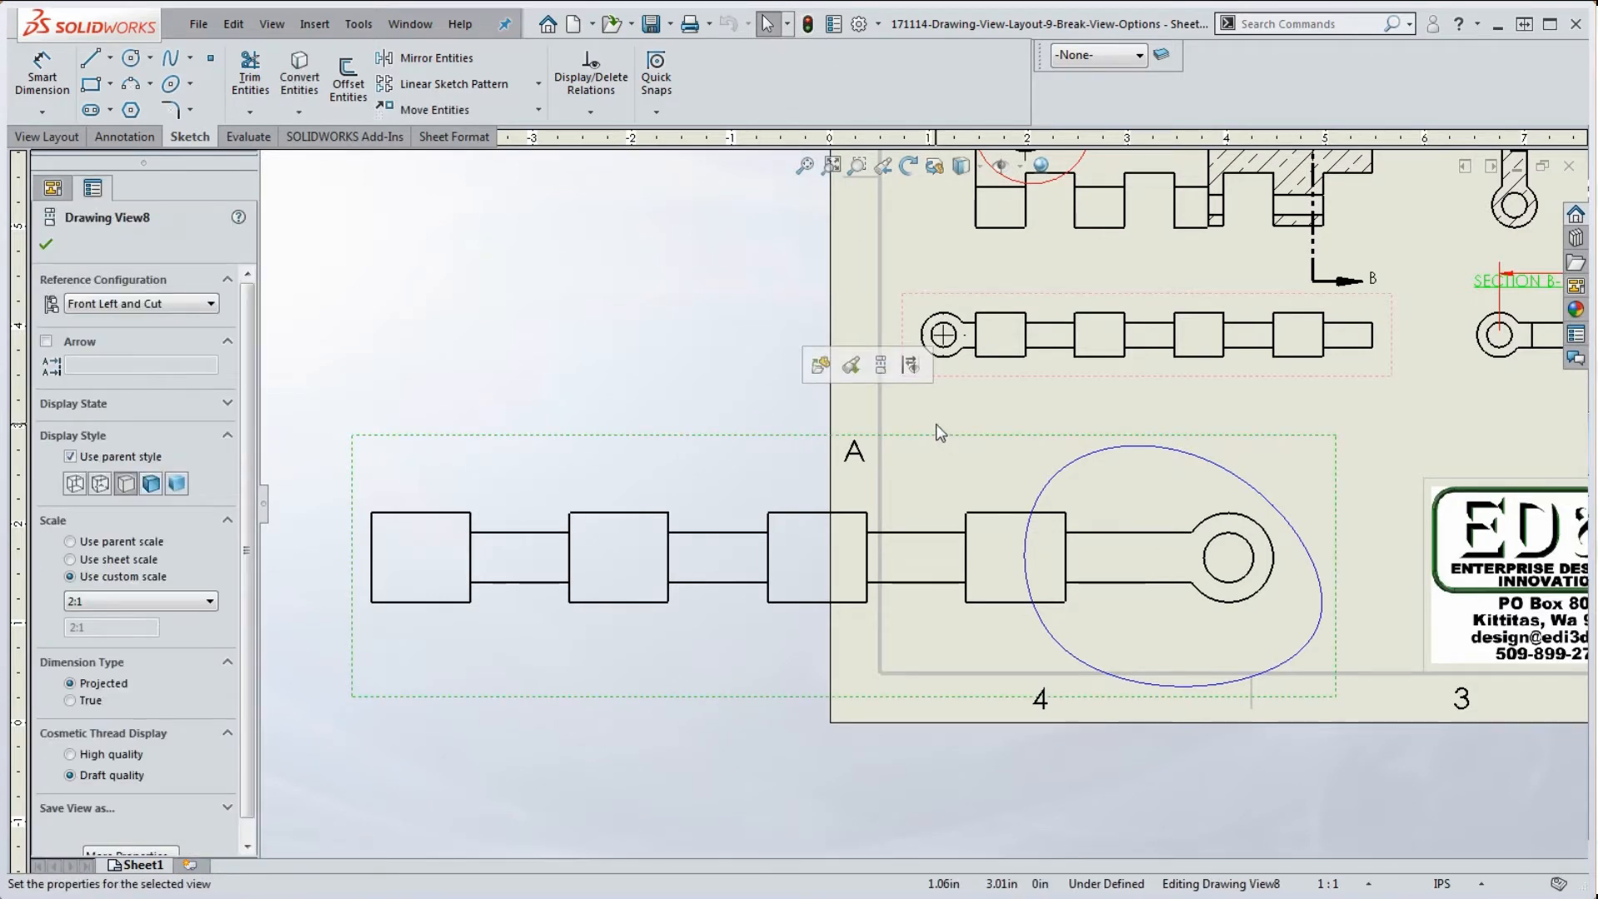
click(47, 247)
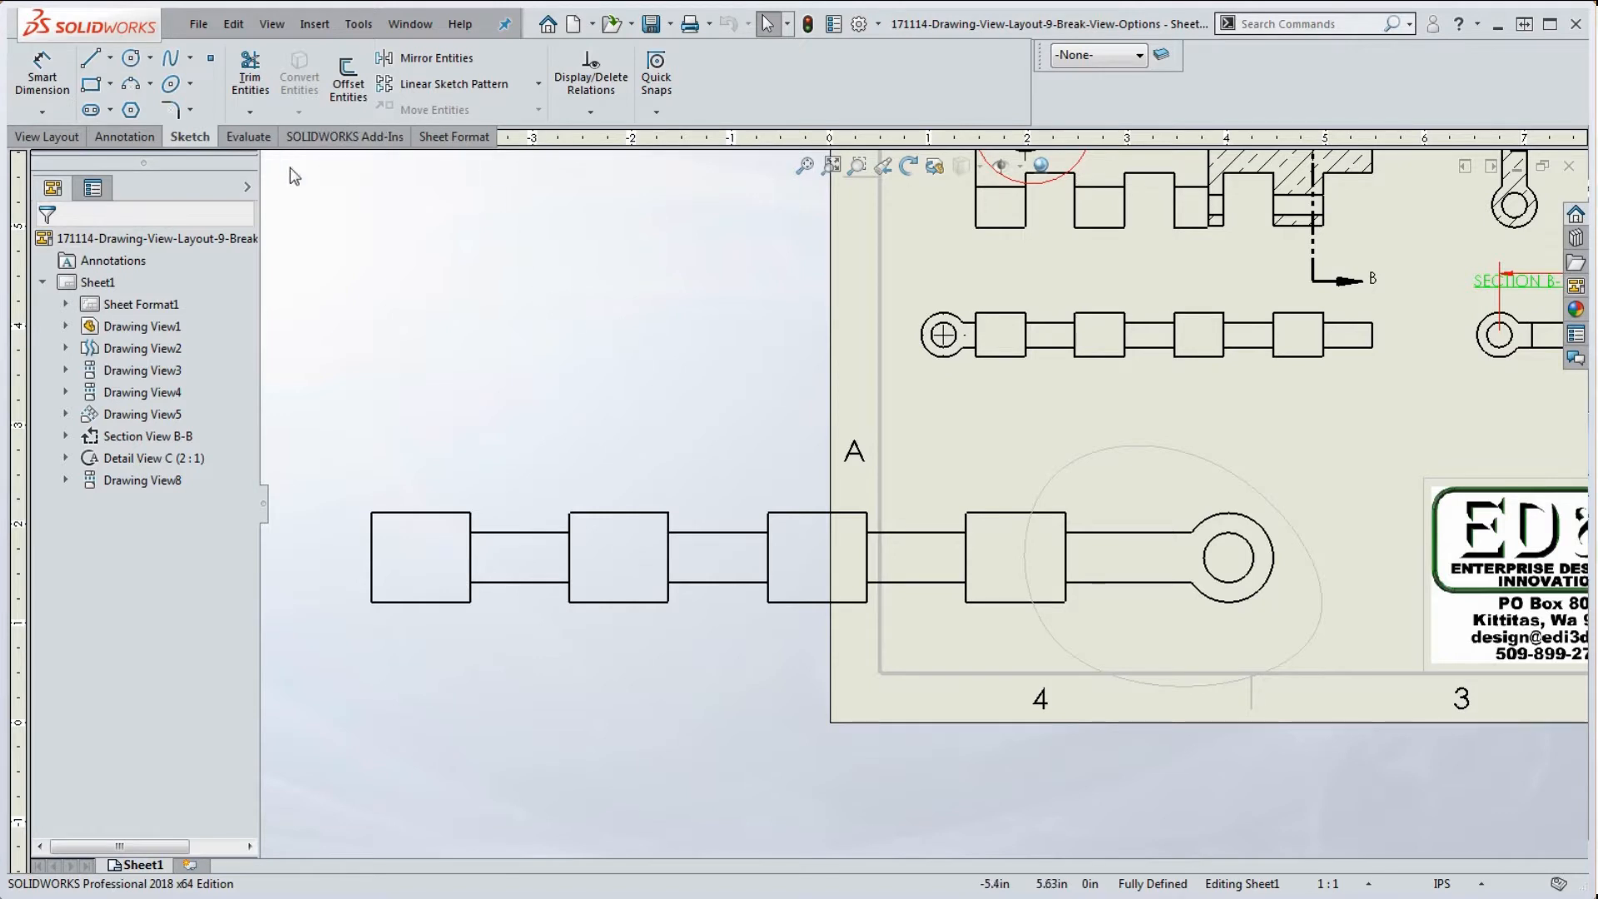
click(58, 135)
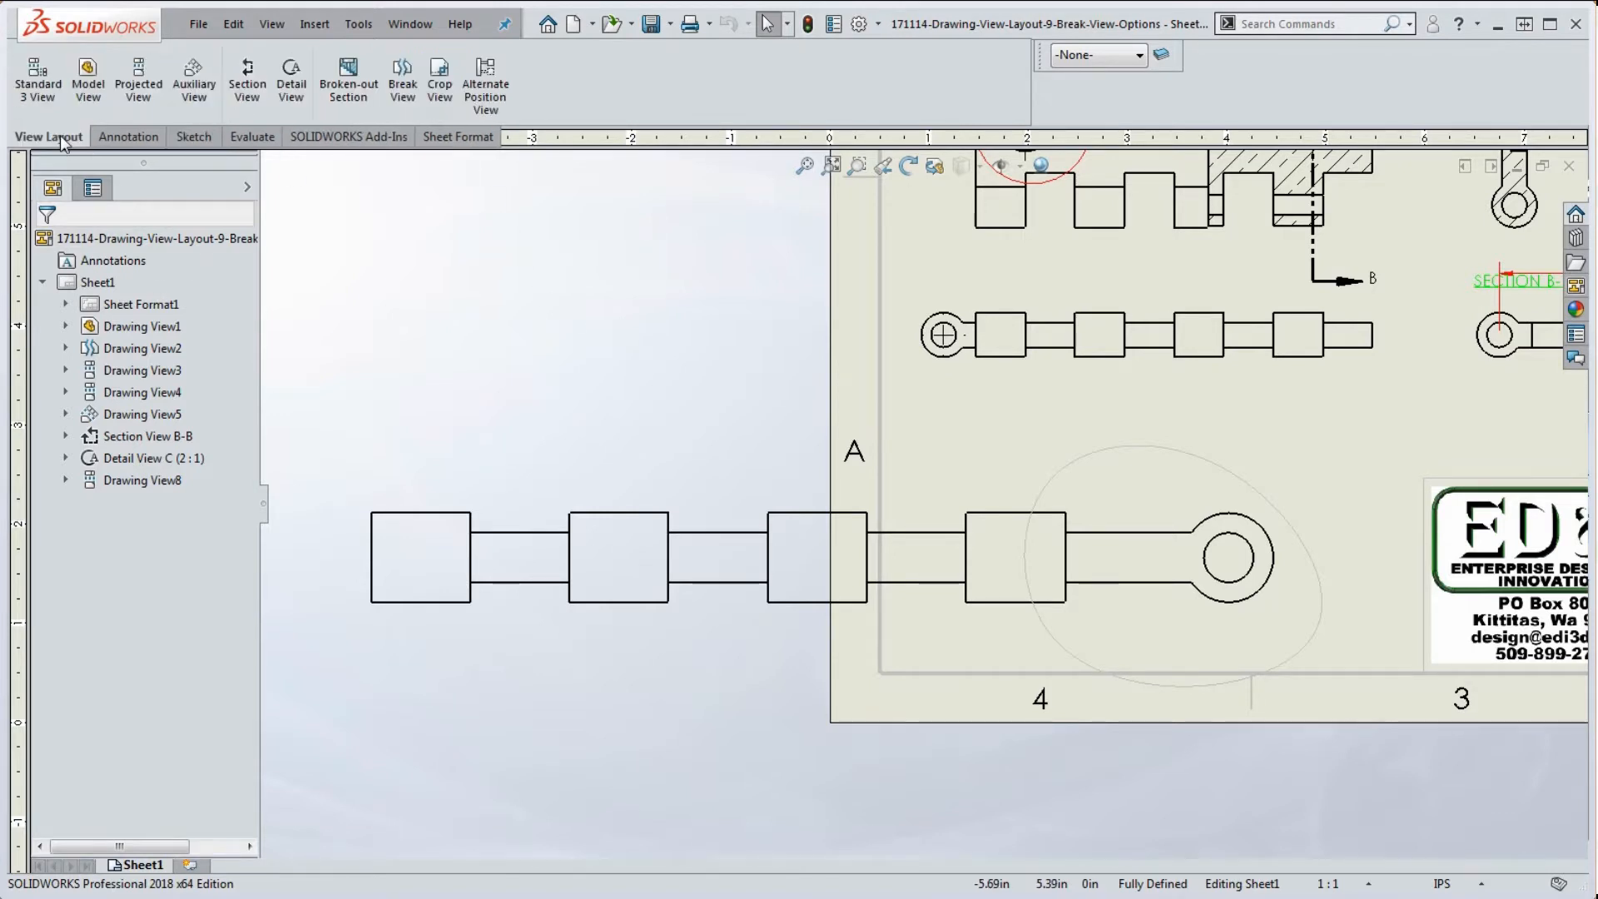
click(440, 80)
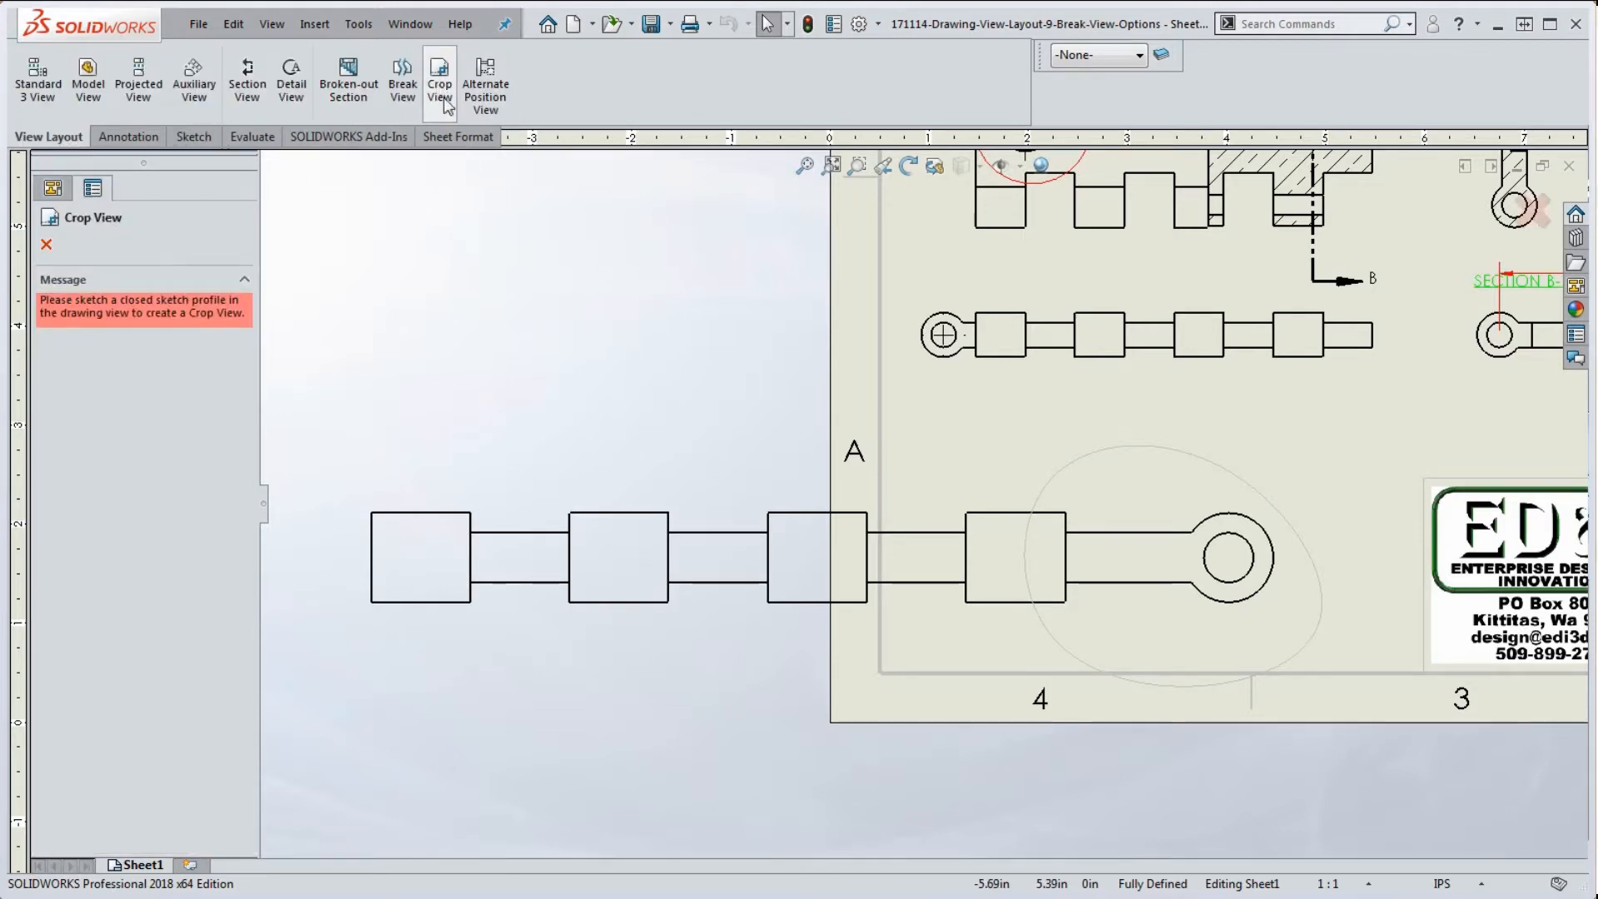
click(1172, 454)
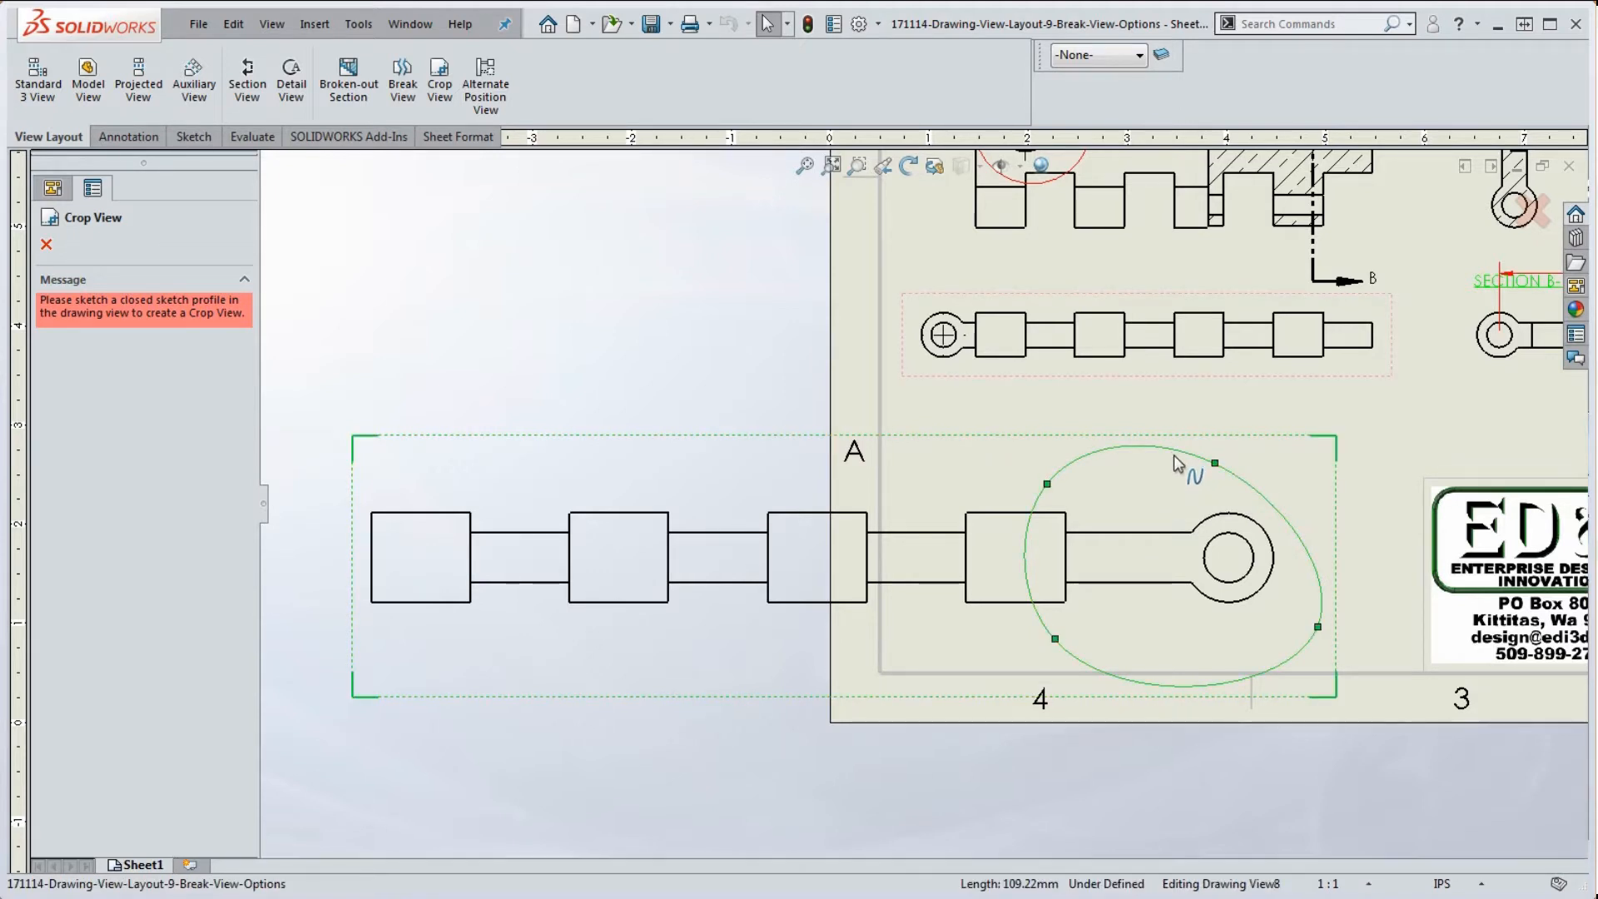
click(47, 246)
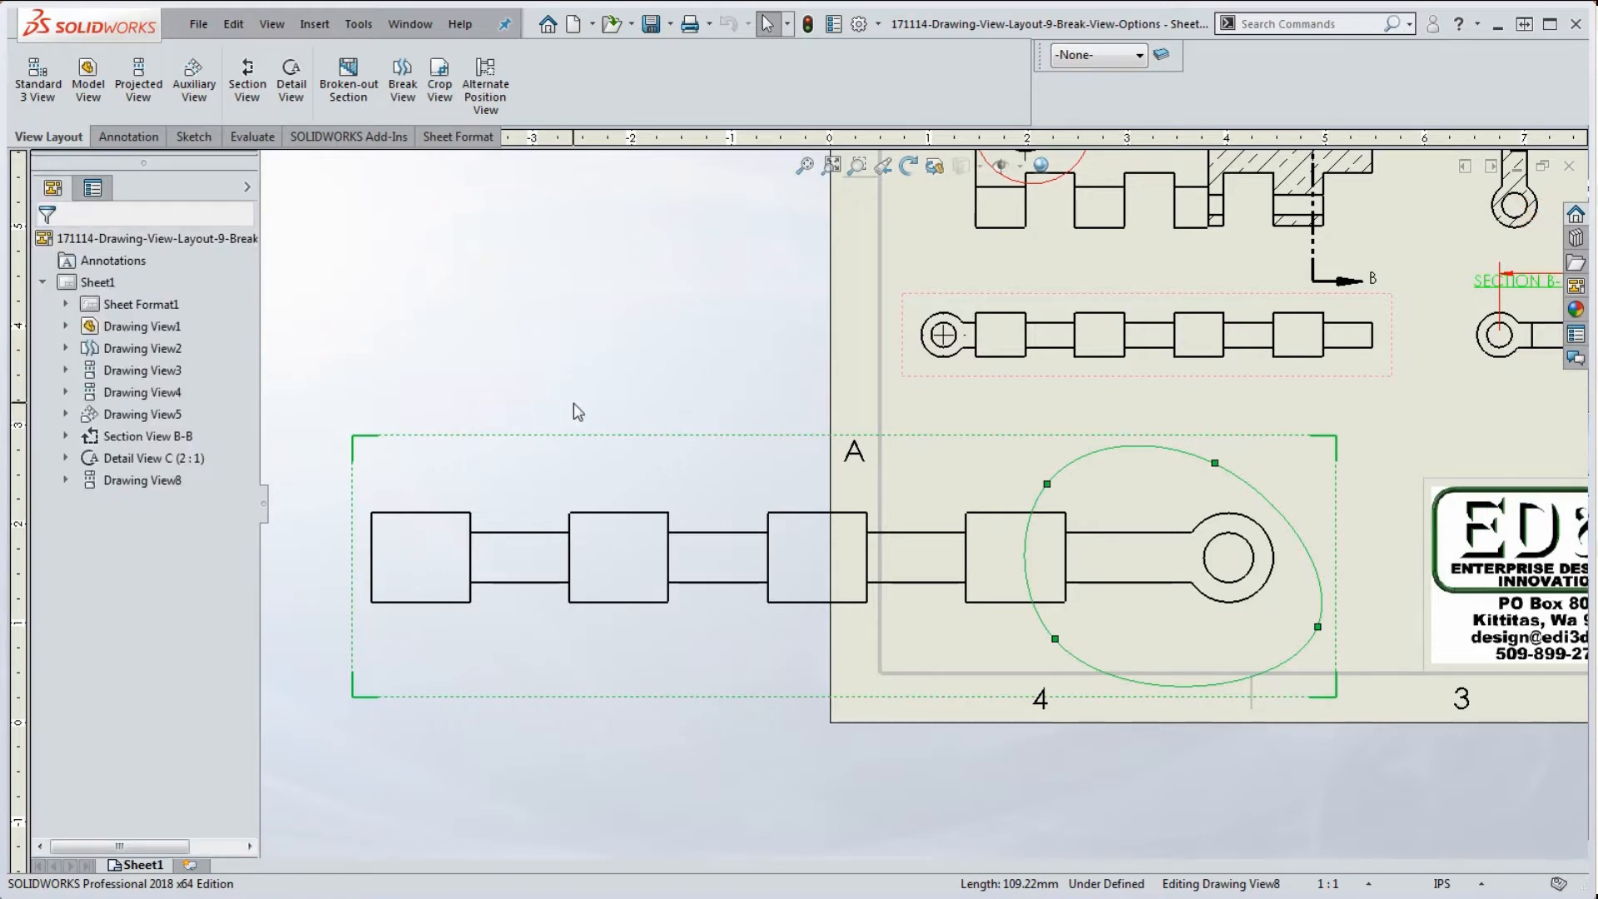
Crop the enlarged projected view to the closed spline around its knuckle end
click(1208, 467)
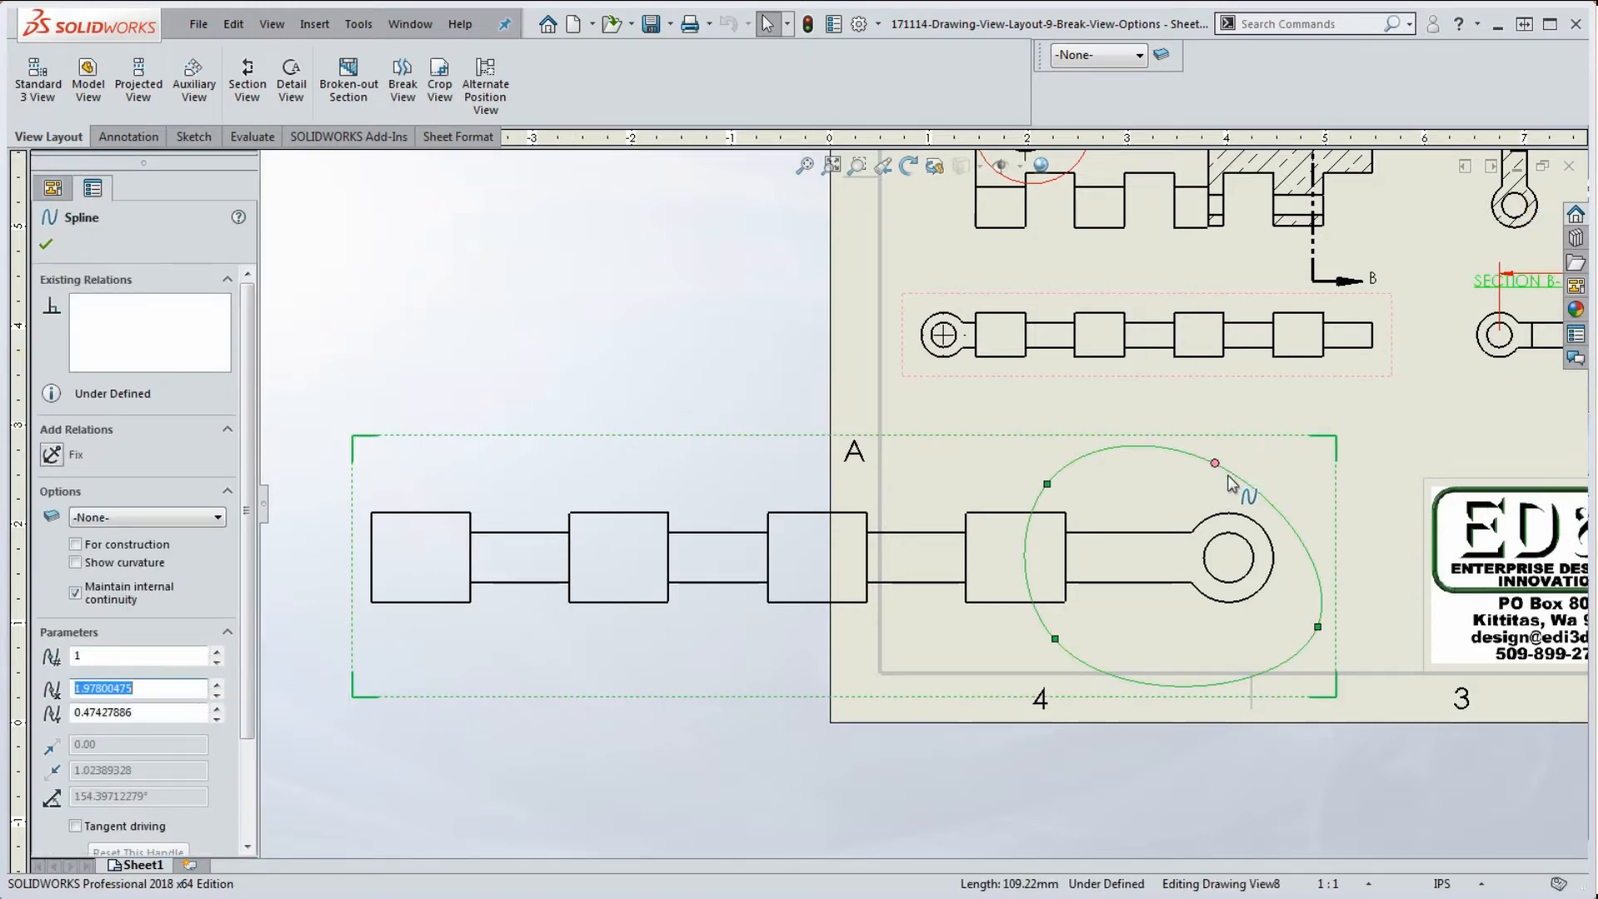
click(441, 88)
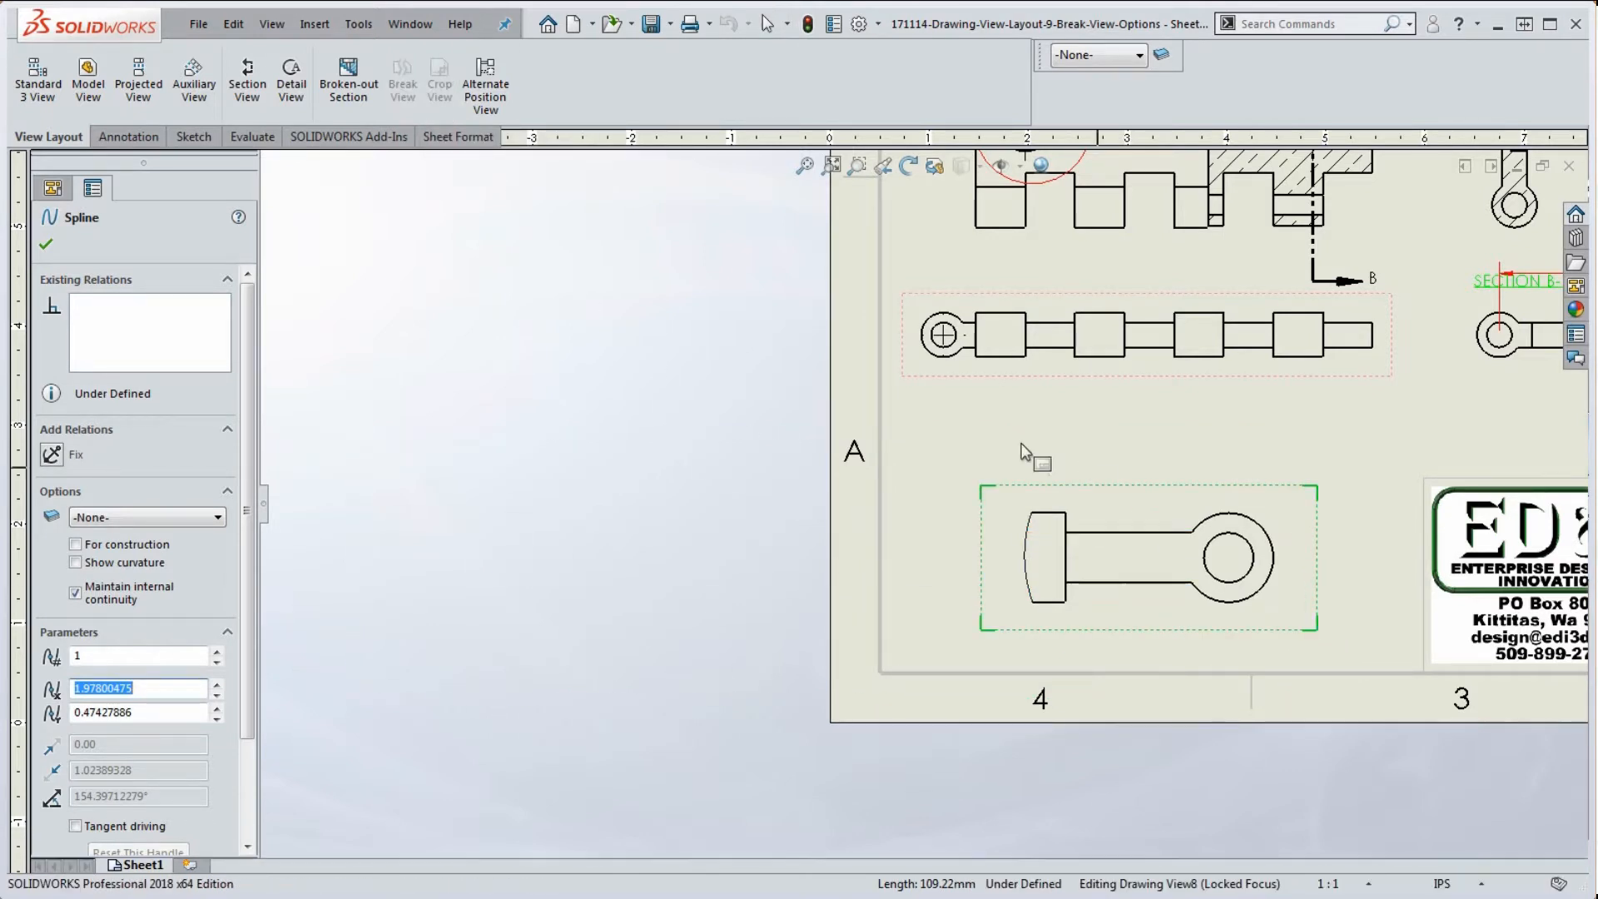
double_click(956, 427)
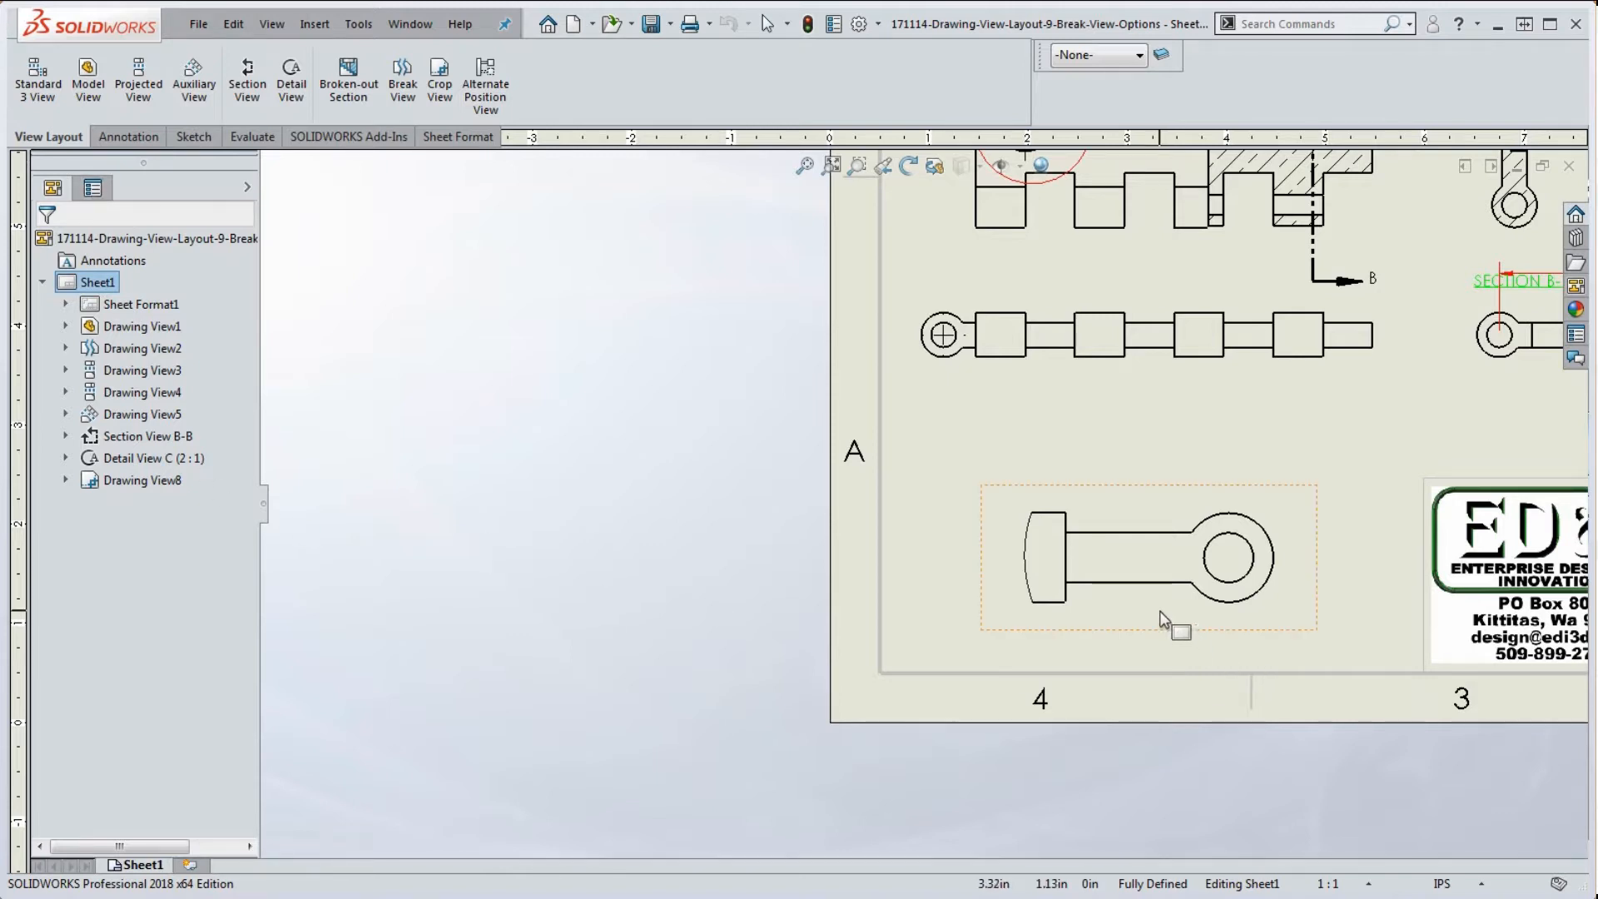
Edit the crop of the enlarged view, pull the spline's upper point slightly upward, and rebuild the drawing
right_click(1029, 571)
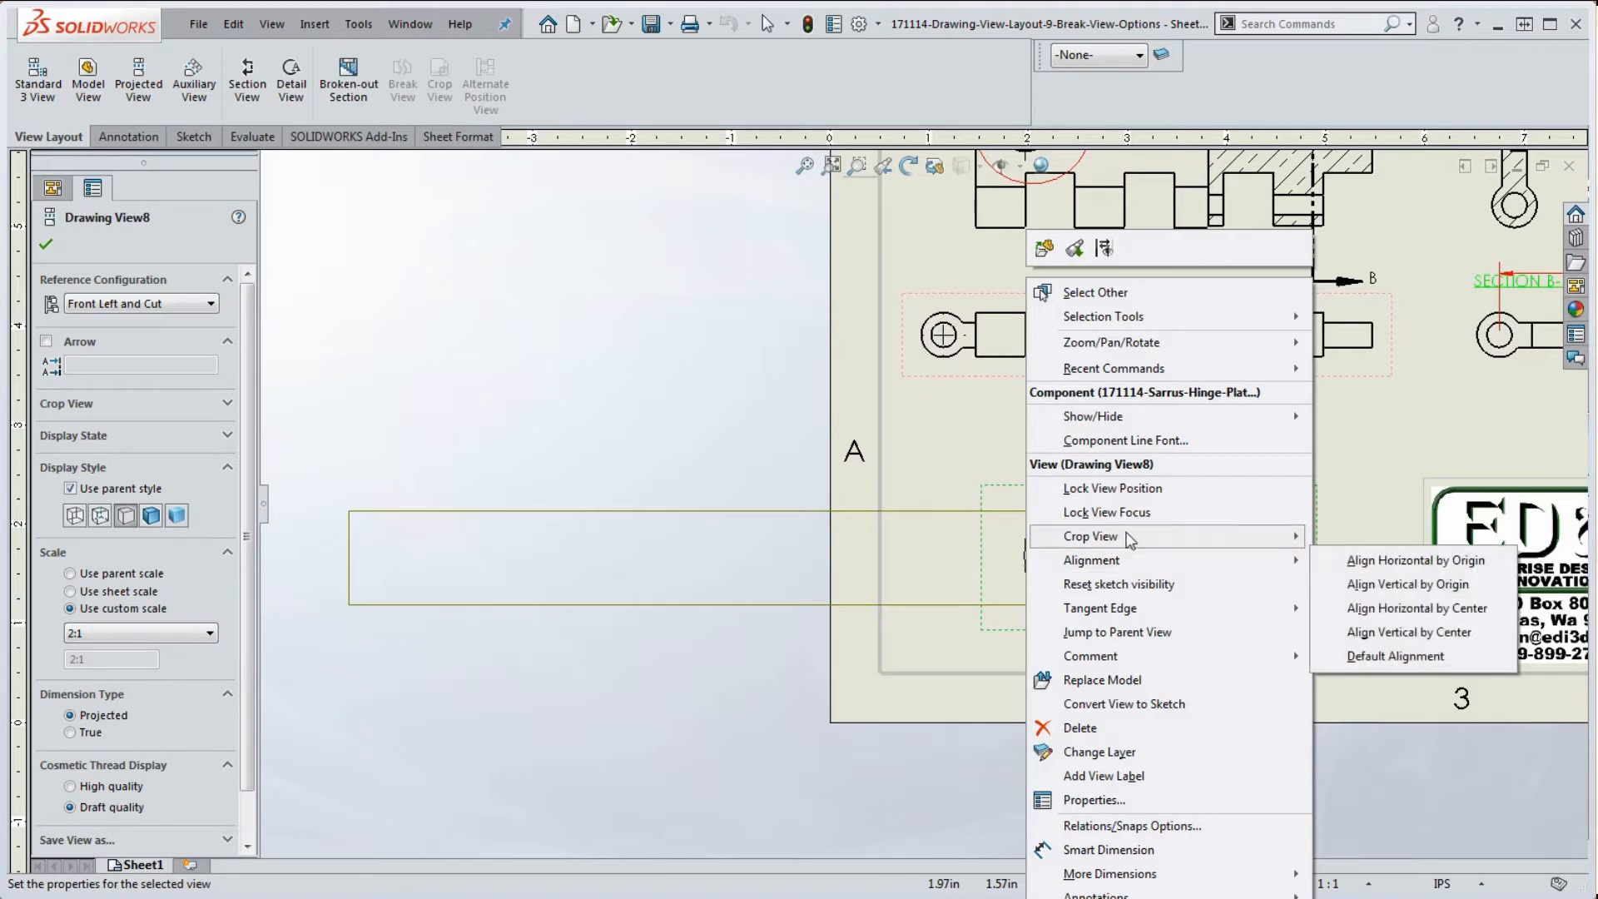
mouse_move(1131, 540)
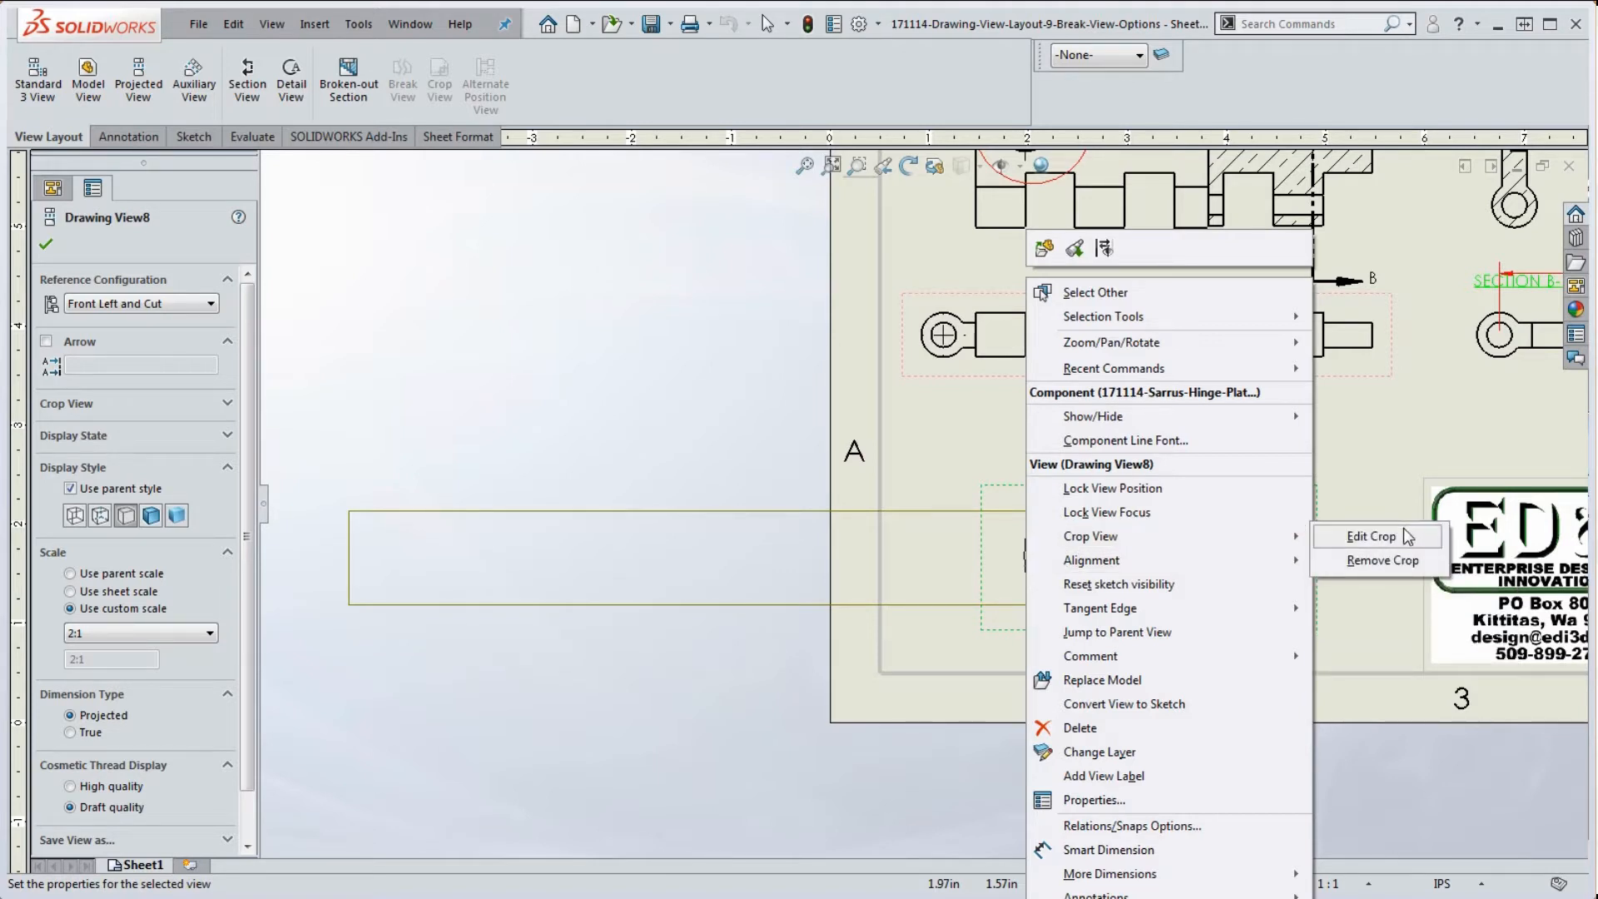
click(1380, 538)
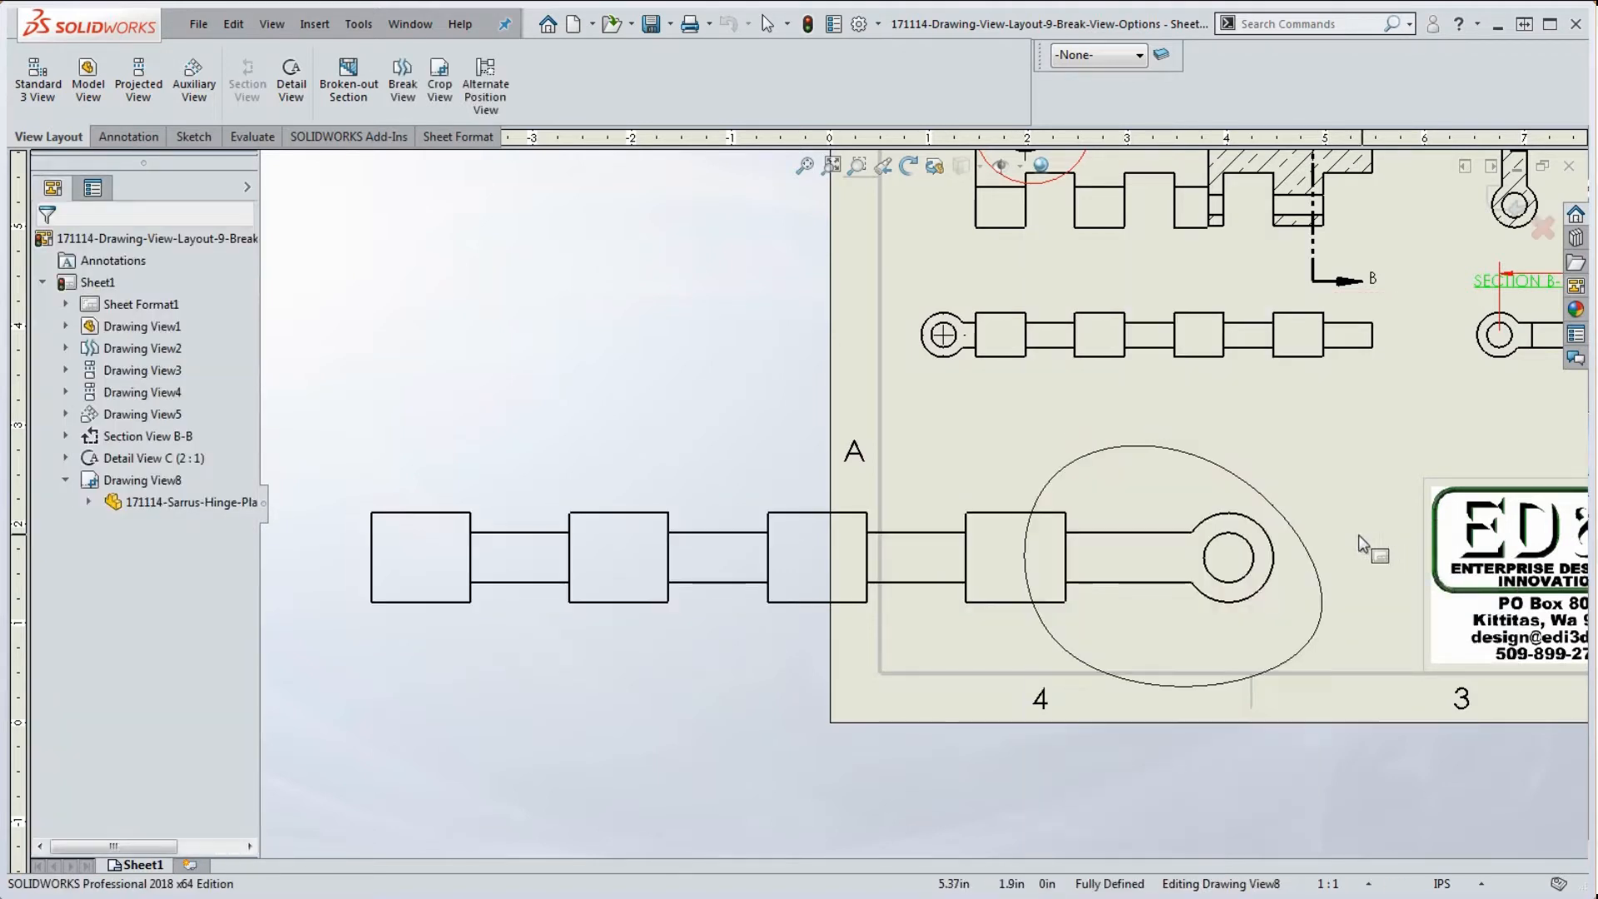
click(1166, 454)
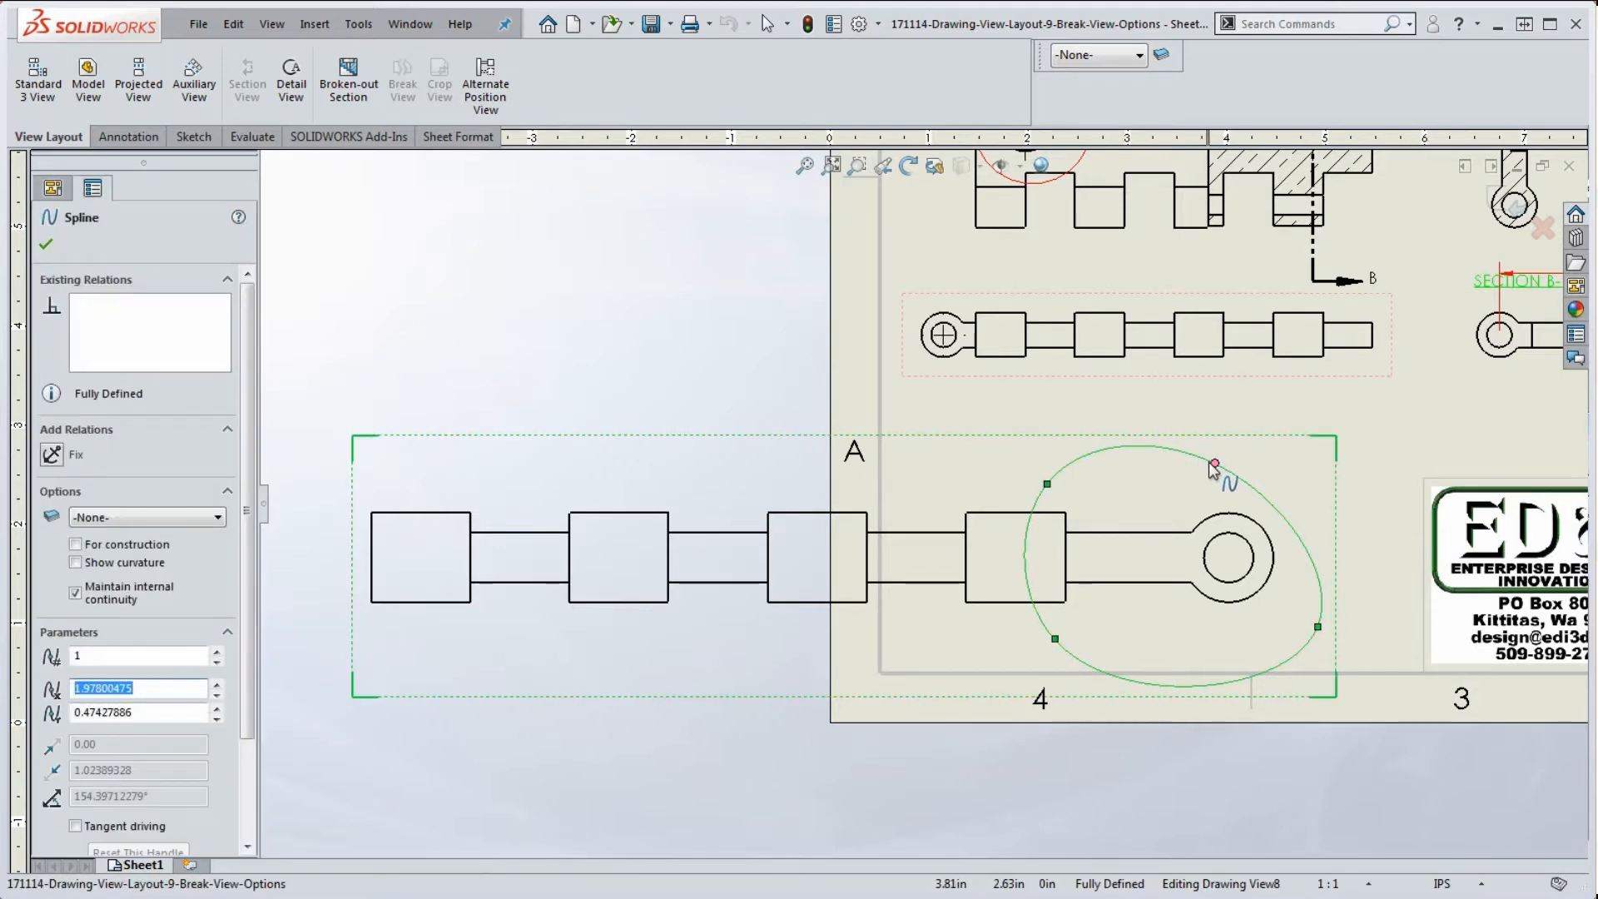
drag(1227, 453, 1212, 429)
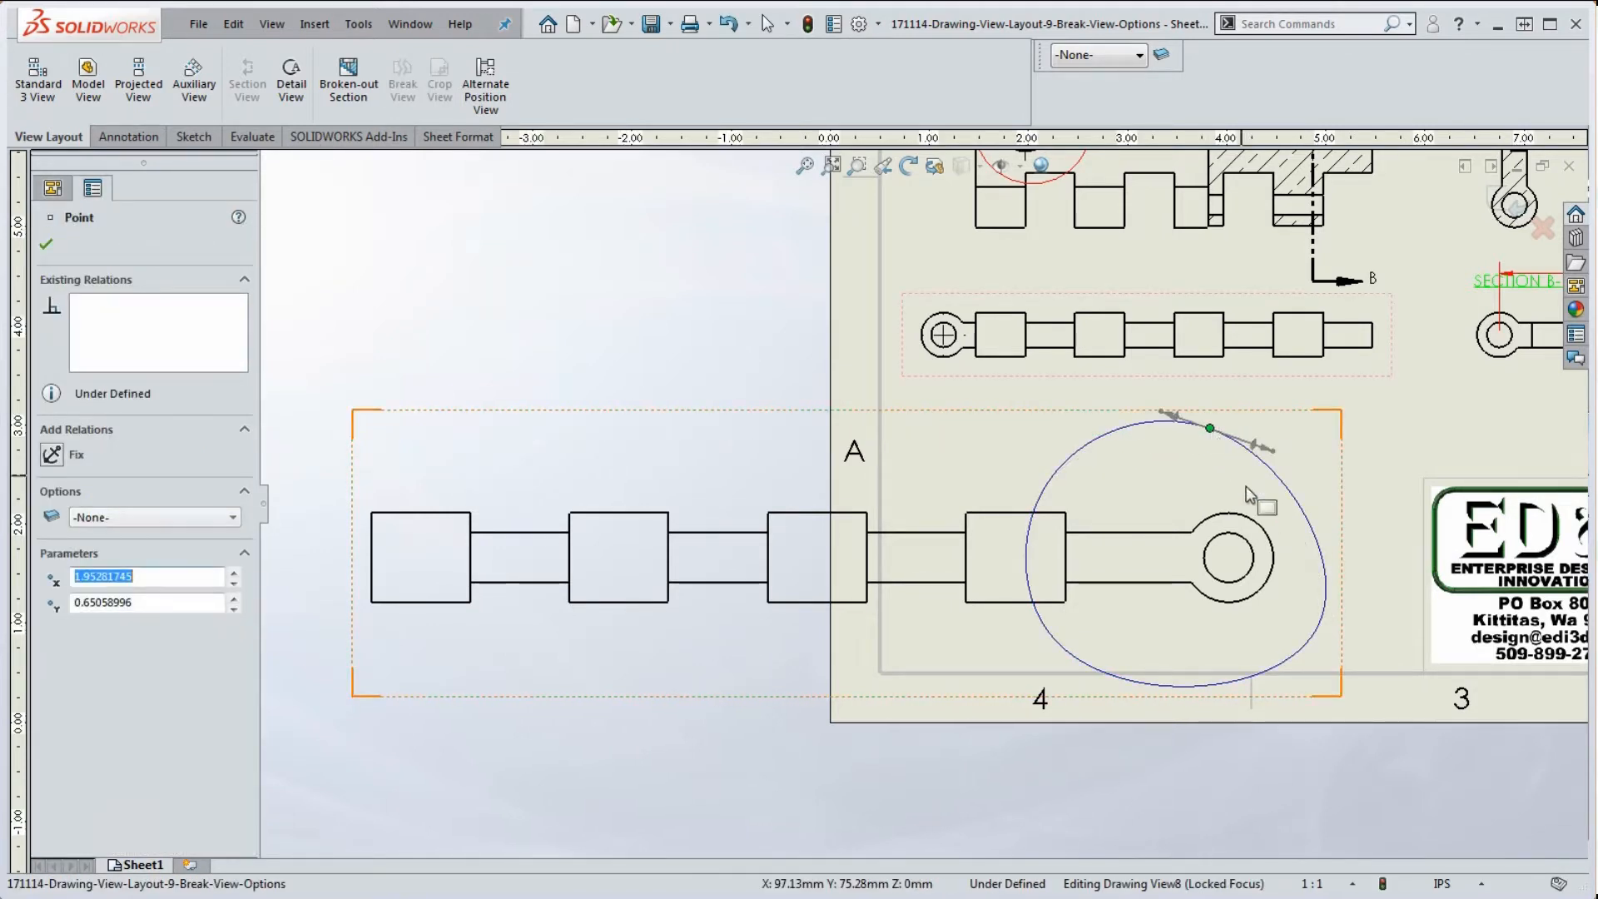
click(812, 26)
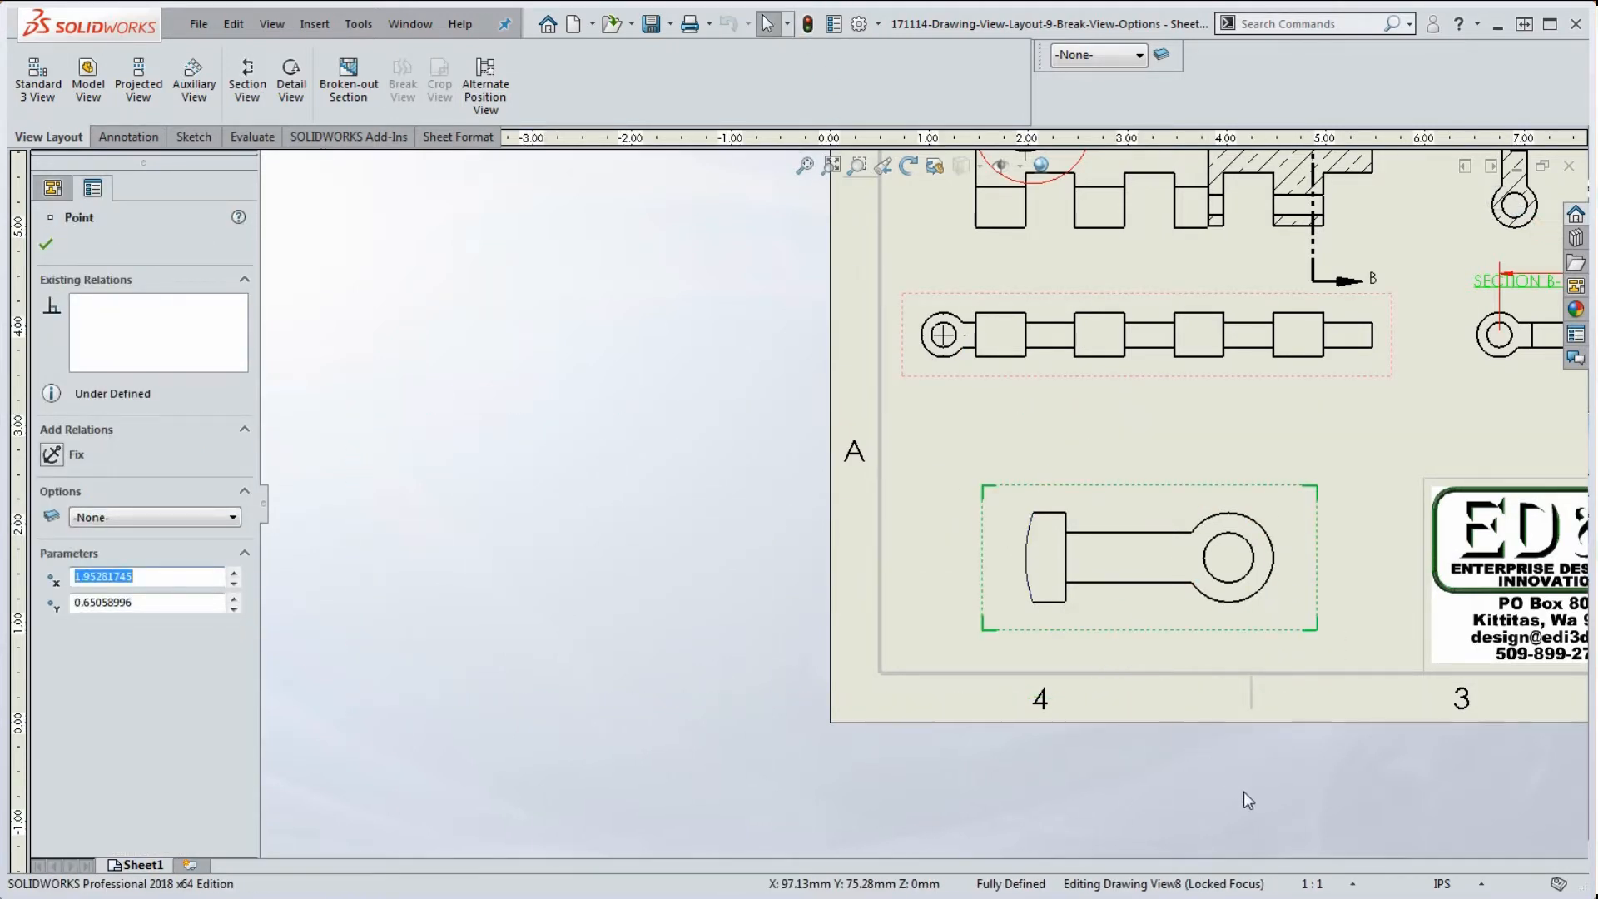
Move the cropped view slightly up on the sheet, closer to the front view
mouse_move(1204, 628)
mouse_down()
mouse_move(1248, 578)
mouse_move(1209, 587)
mouse_up()
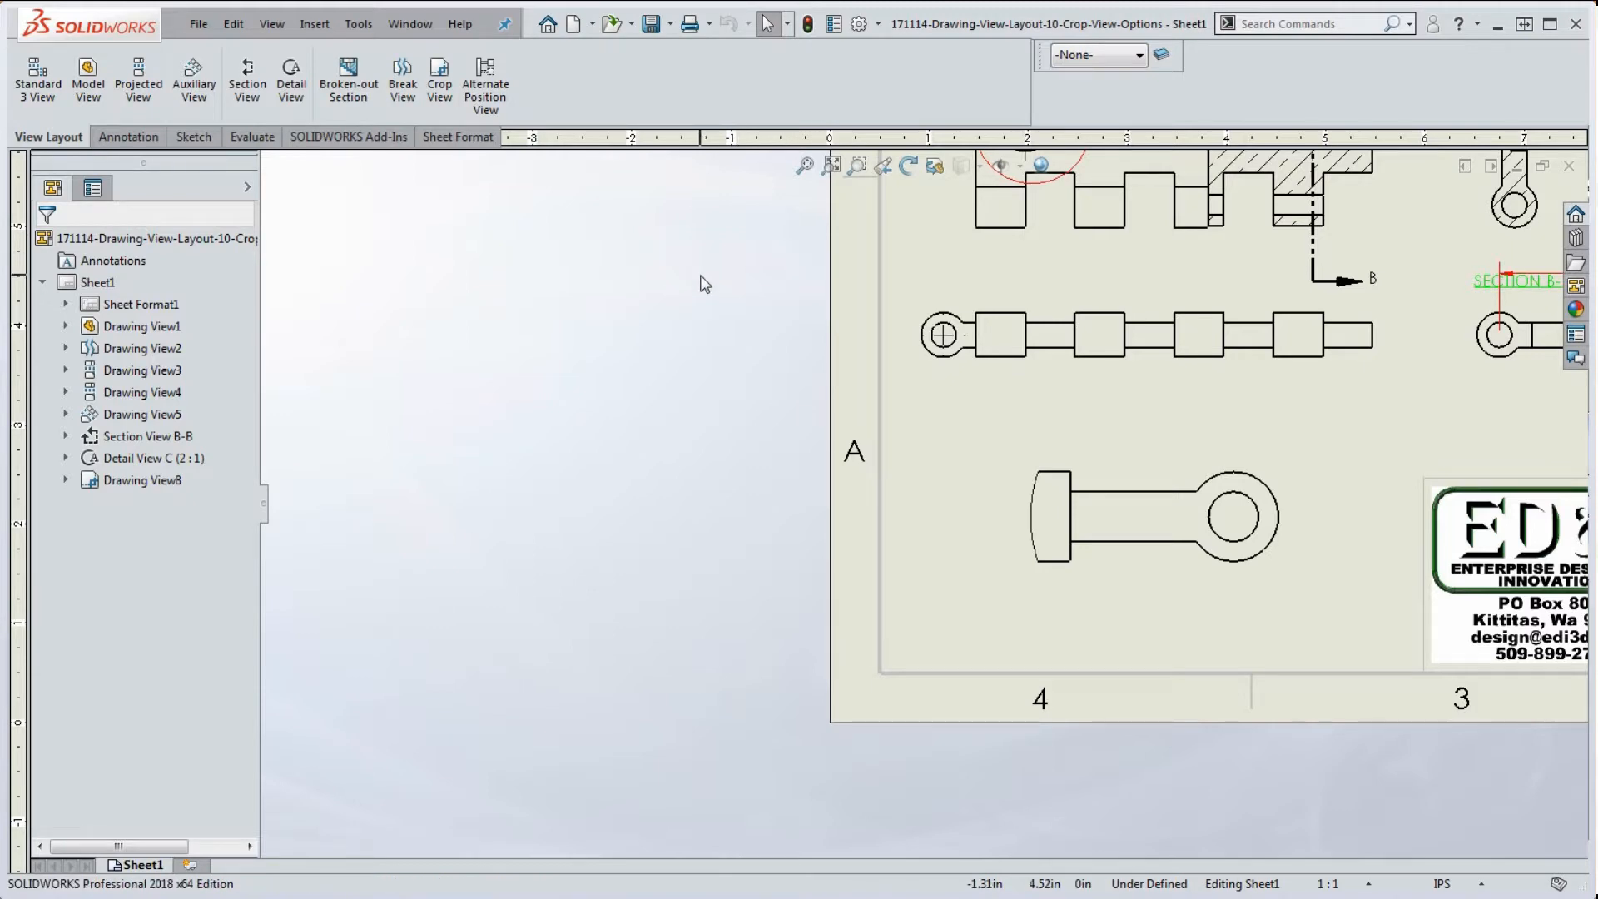
click(955, 498)
scroll(928, 605, up, 8)
scroll(1065, 416, down, 5)
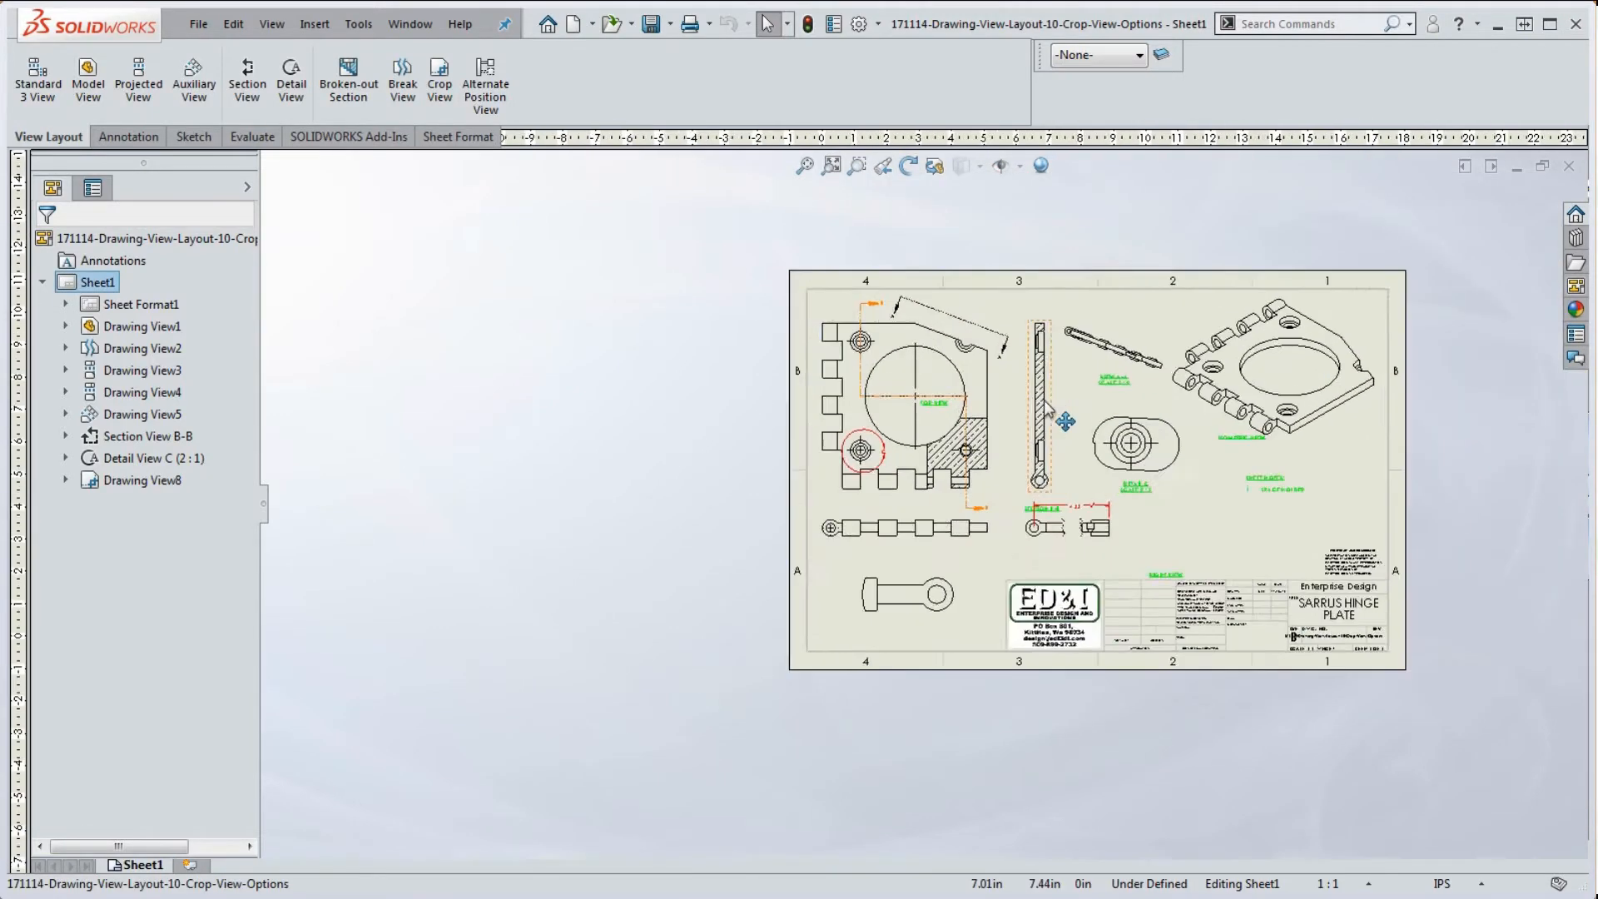
scroll(991, 493, down, 2)
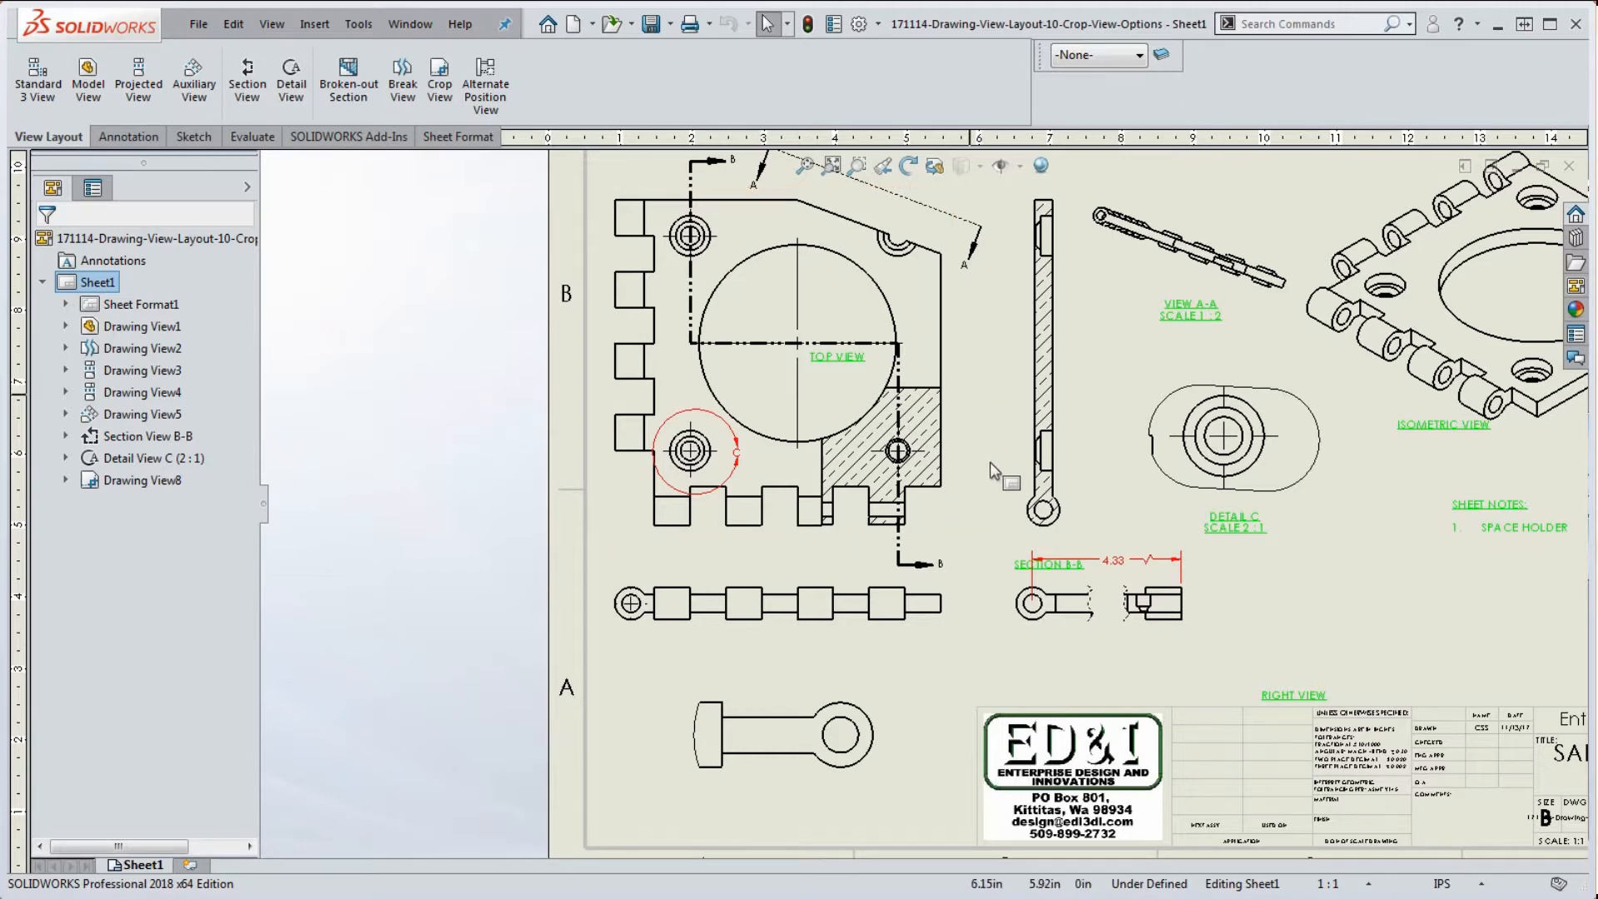
Move the Detail C view slightly up-left, the isometric view upward, and the sheet notes up beside the isometric view label
key(f)
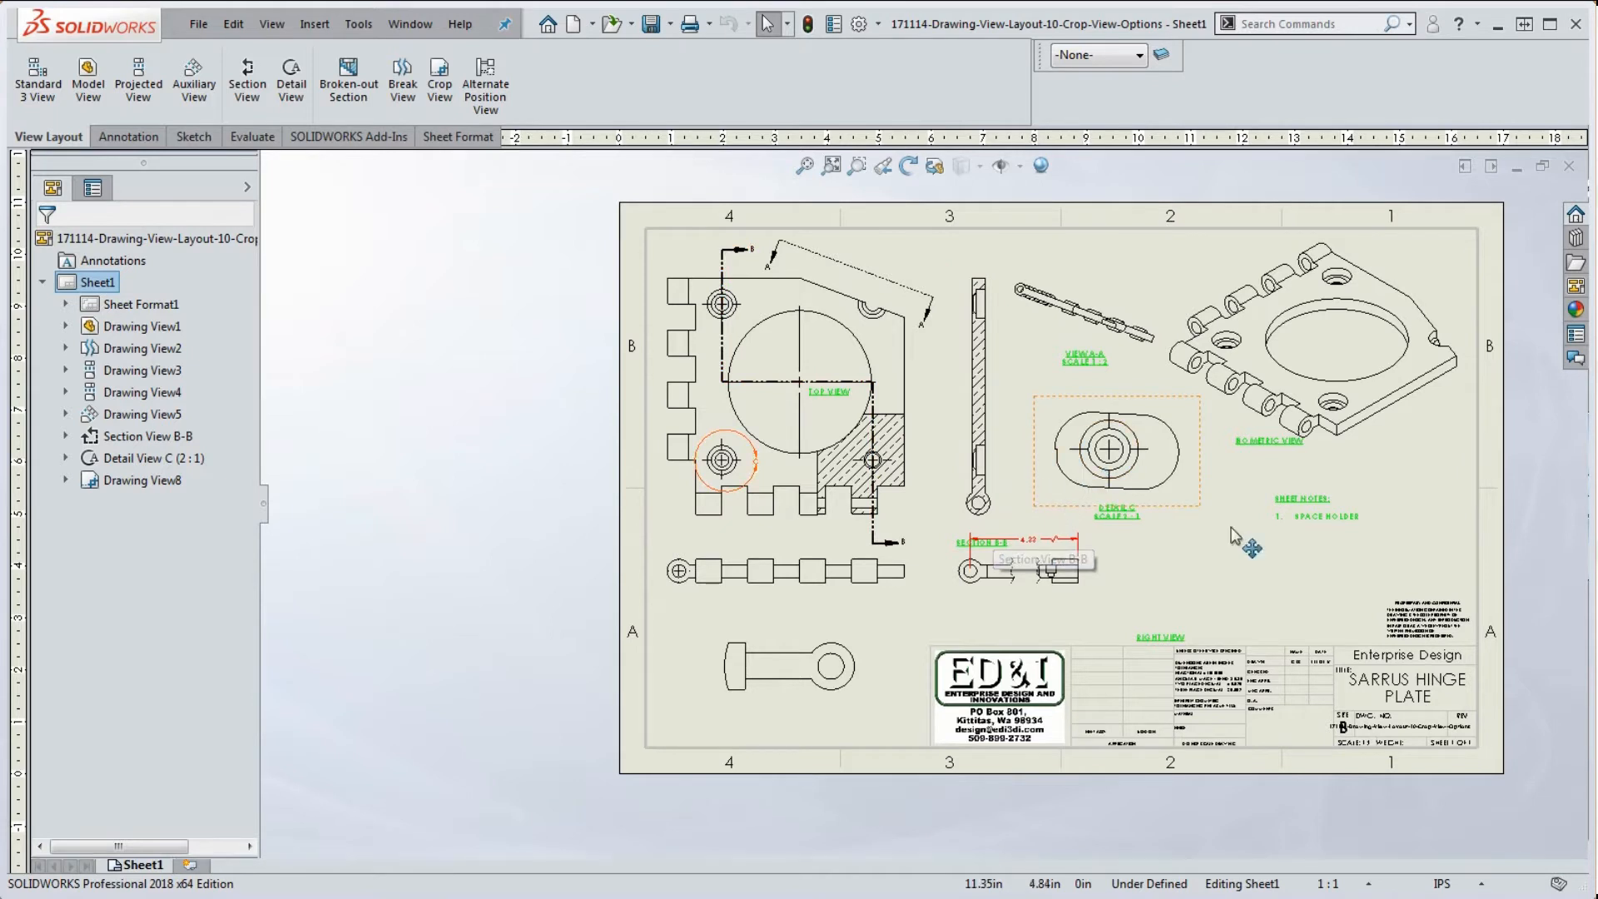
drag(1196, 512, 1171, 495)
mouse_move(1396, 460)
mouse_down()
mouse_move(1382, 396)
mouse_move(1391, 415)
mouse_up()
drag(1309, 508, 1359, 442)
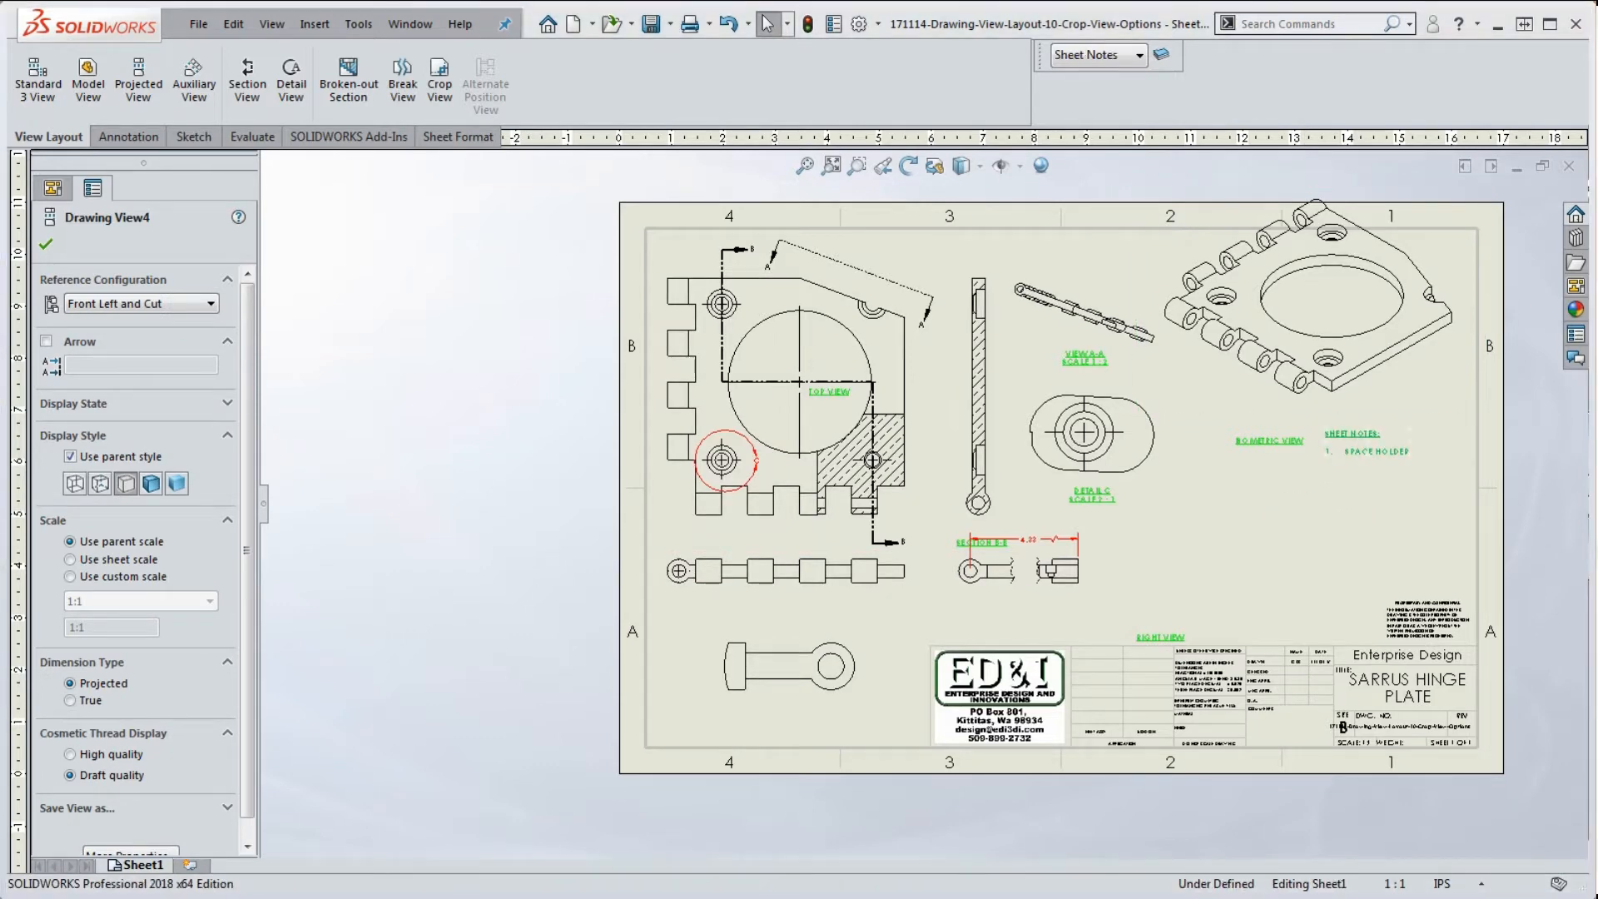
click(1361, 450)
scroll(1166, 500, down, 5)
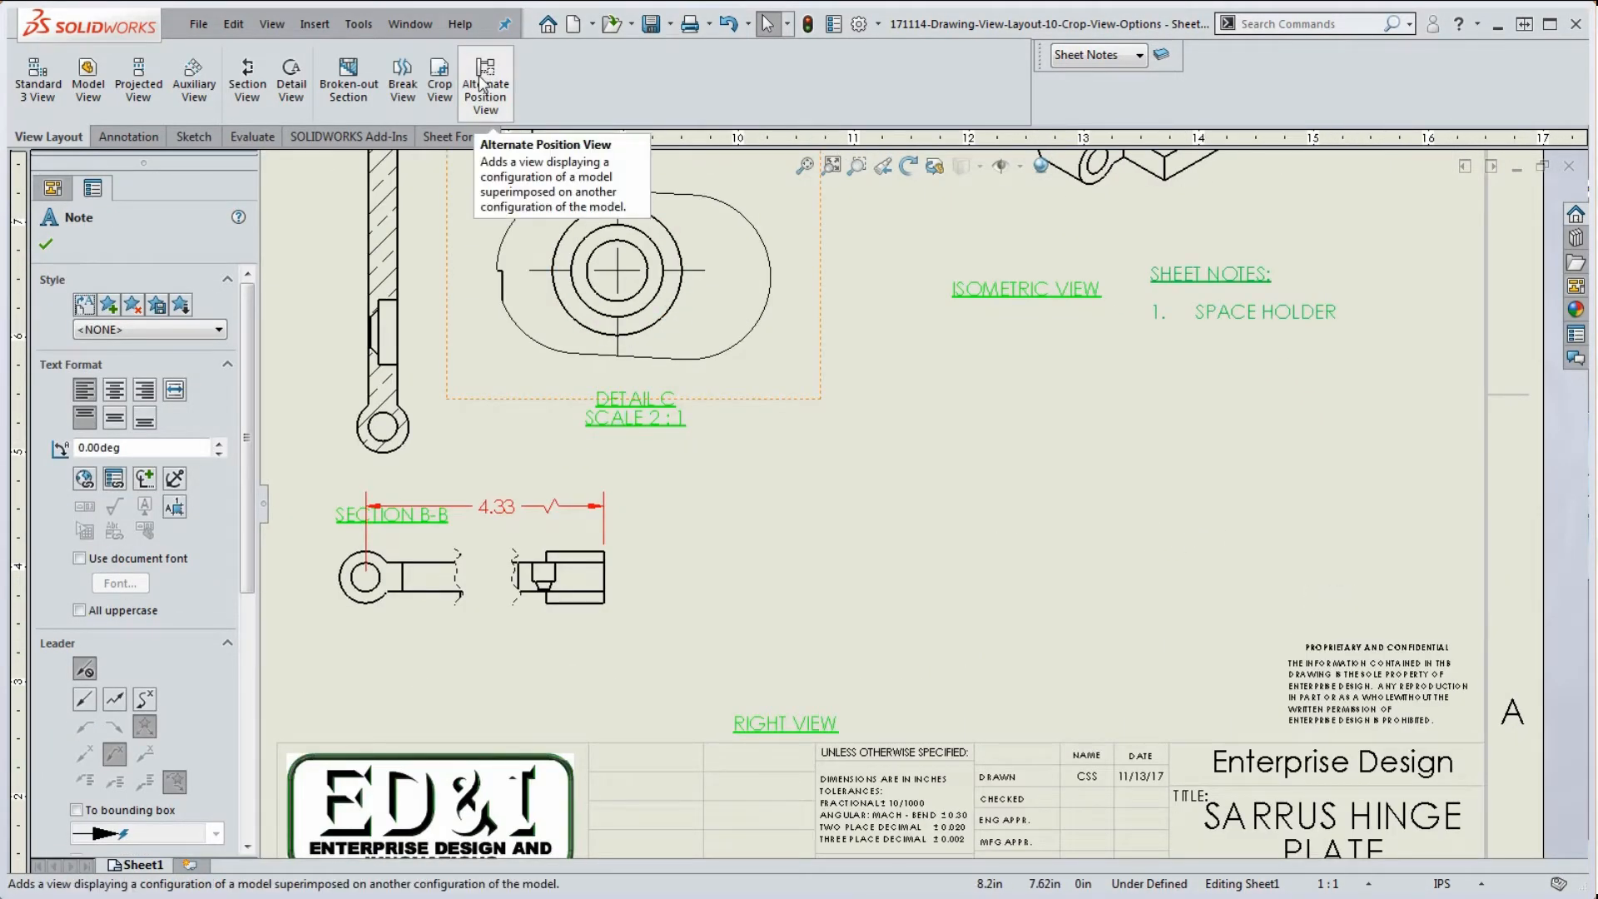
Switch to the hinge plate assembly, activate its Fold, Flat and All configurations in turn, and return to the drawing
click(958, 479)
key(ctrl+Tab)
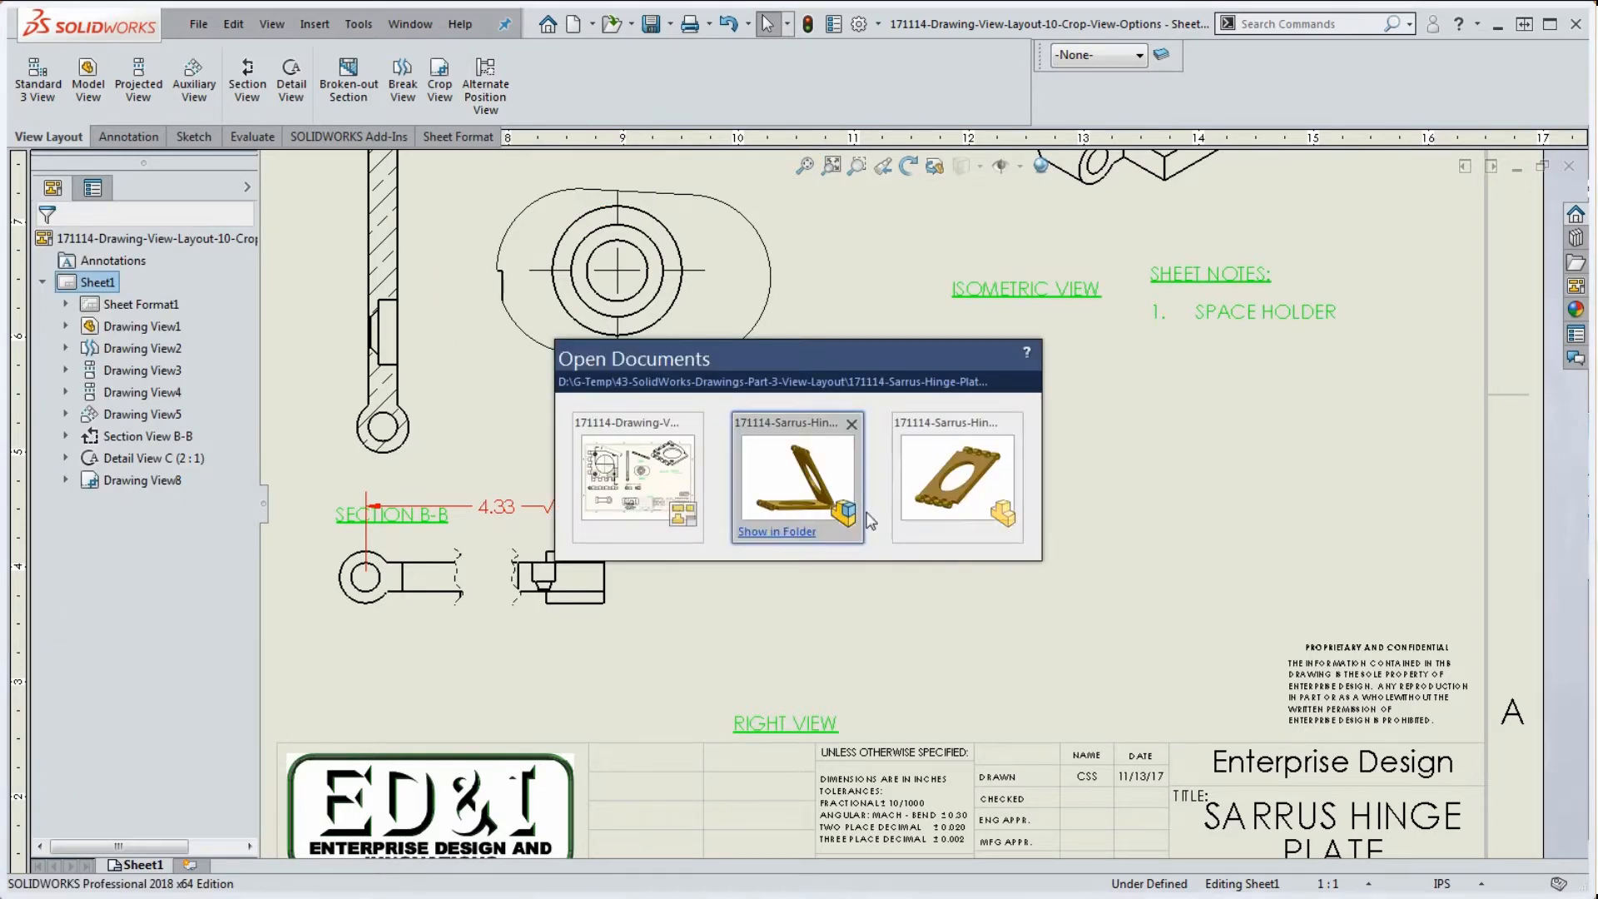
click(832, 509)
middle_drag(1033, 557, 843, 542)
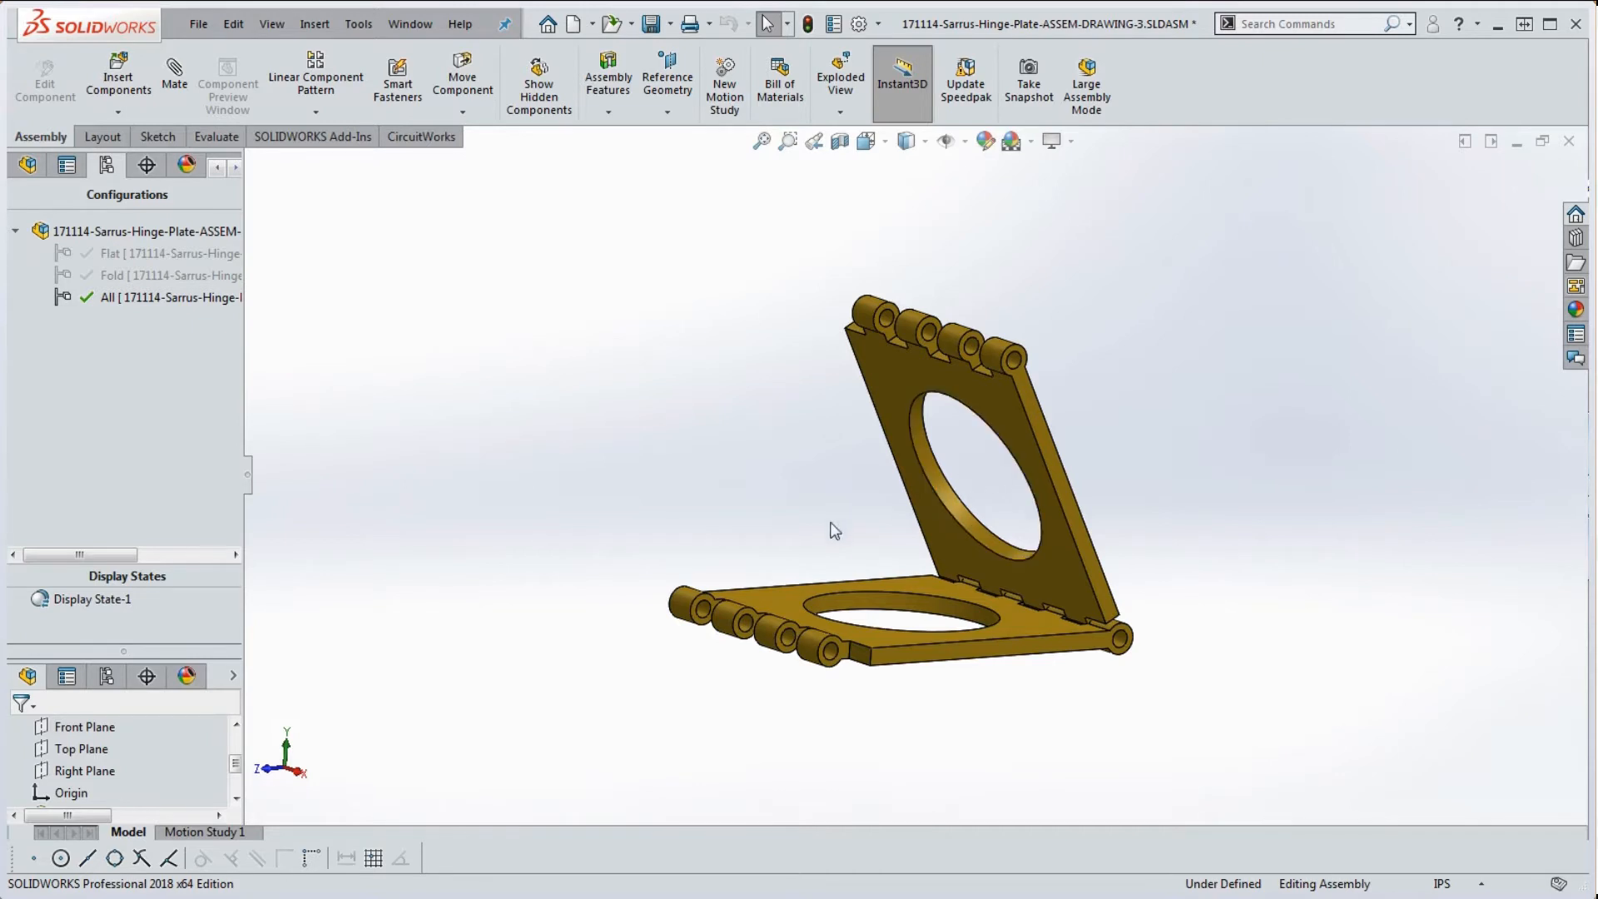
double_click(98, 301)
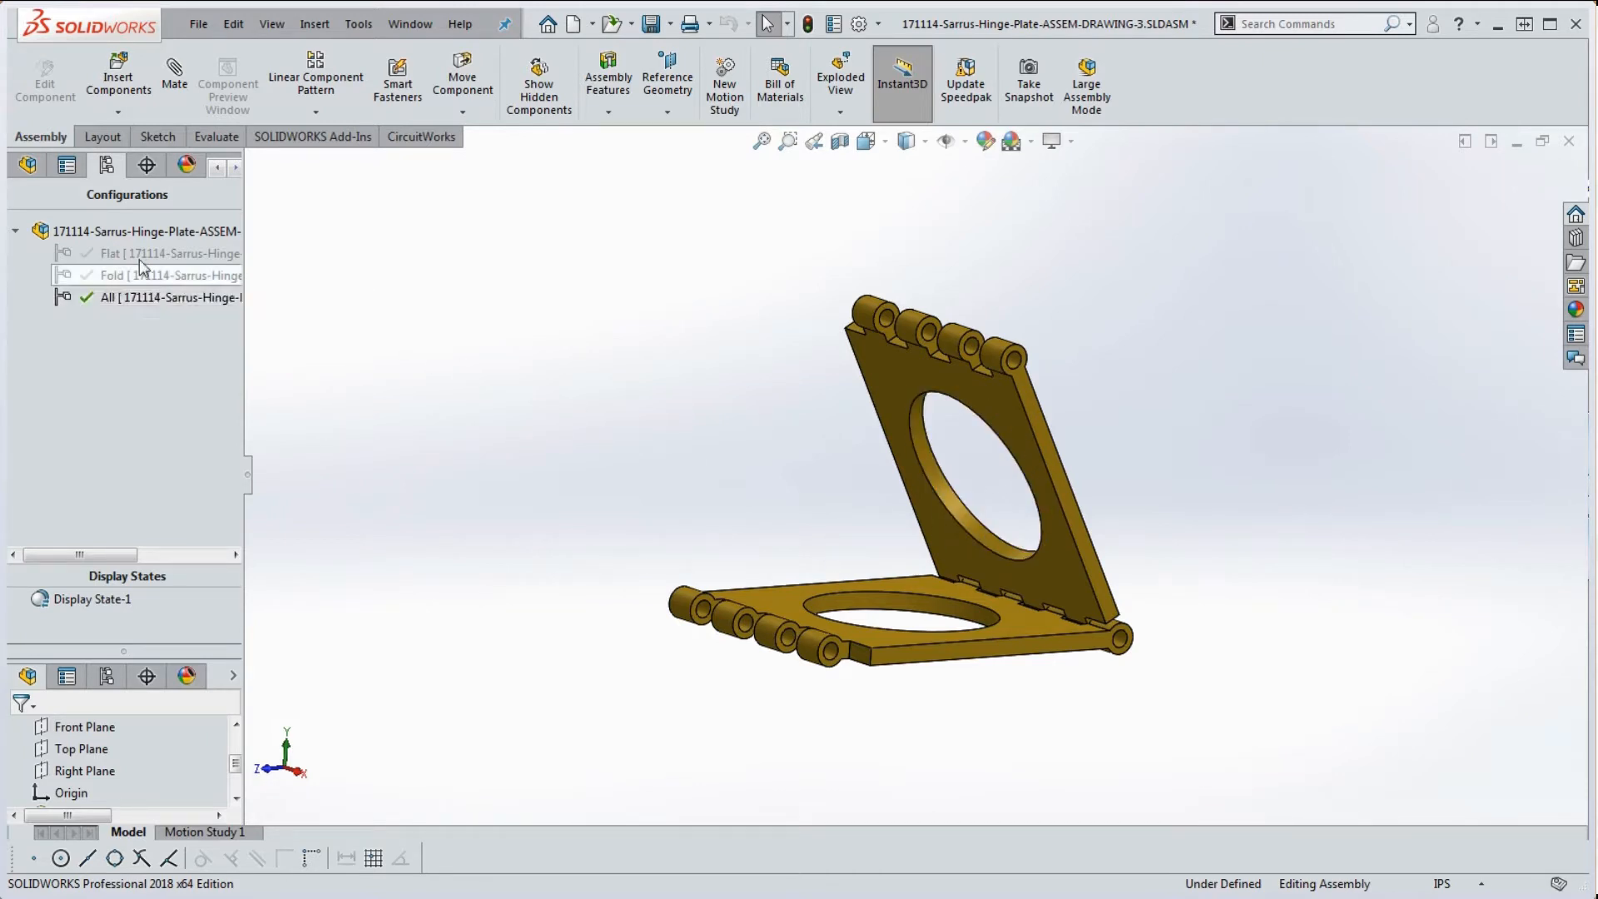
double_click(109, 272)
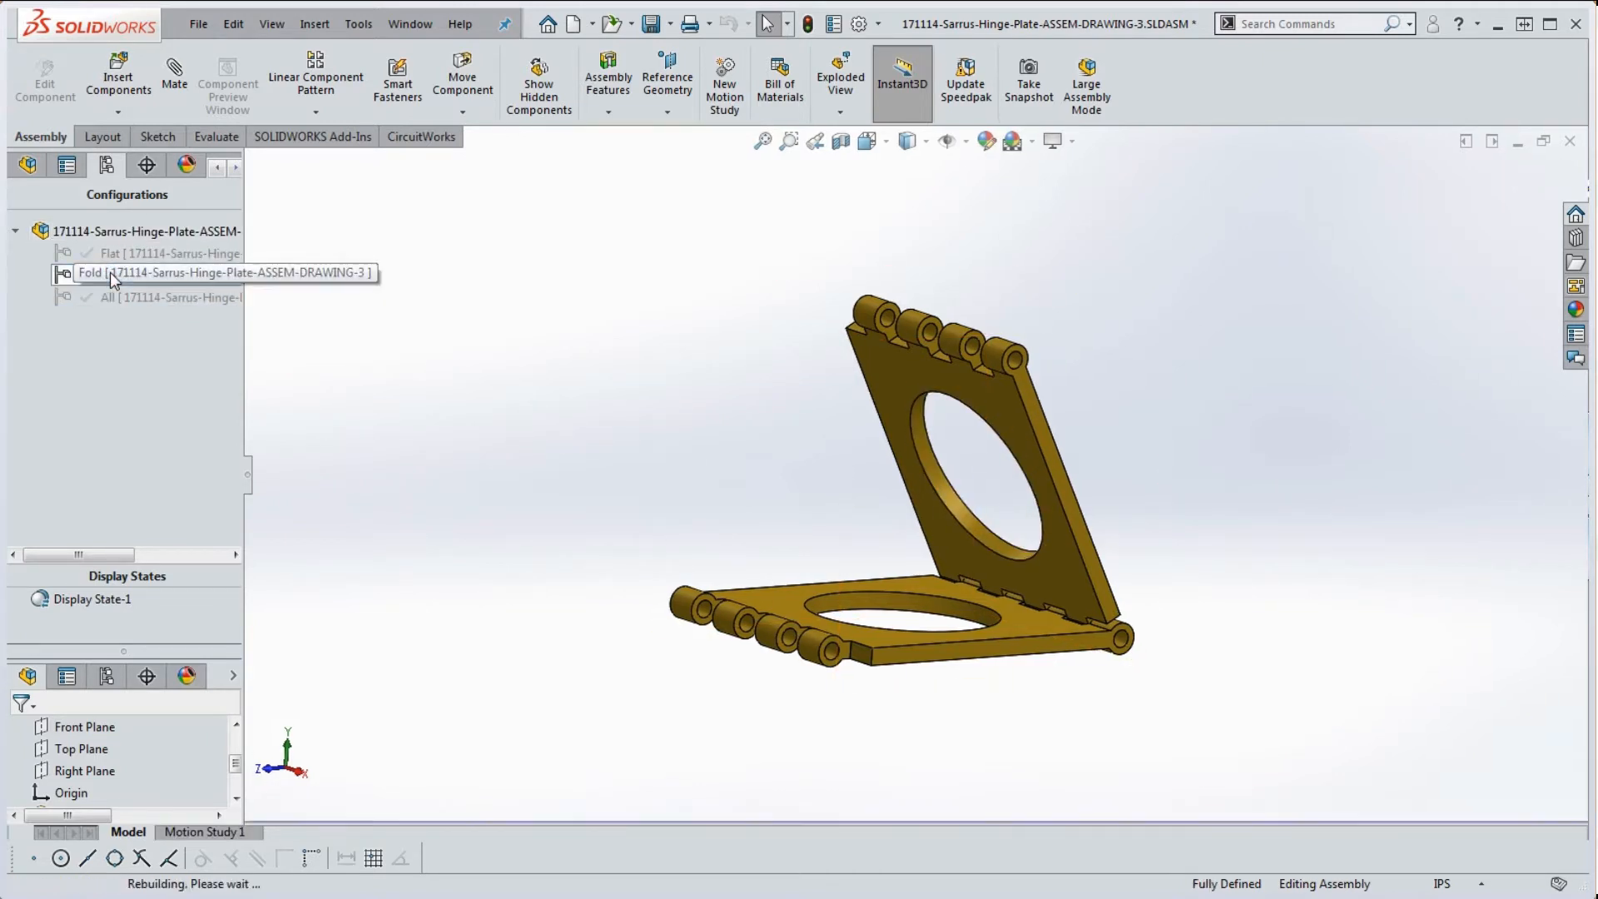
double_click(107, 258)
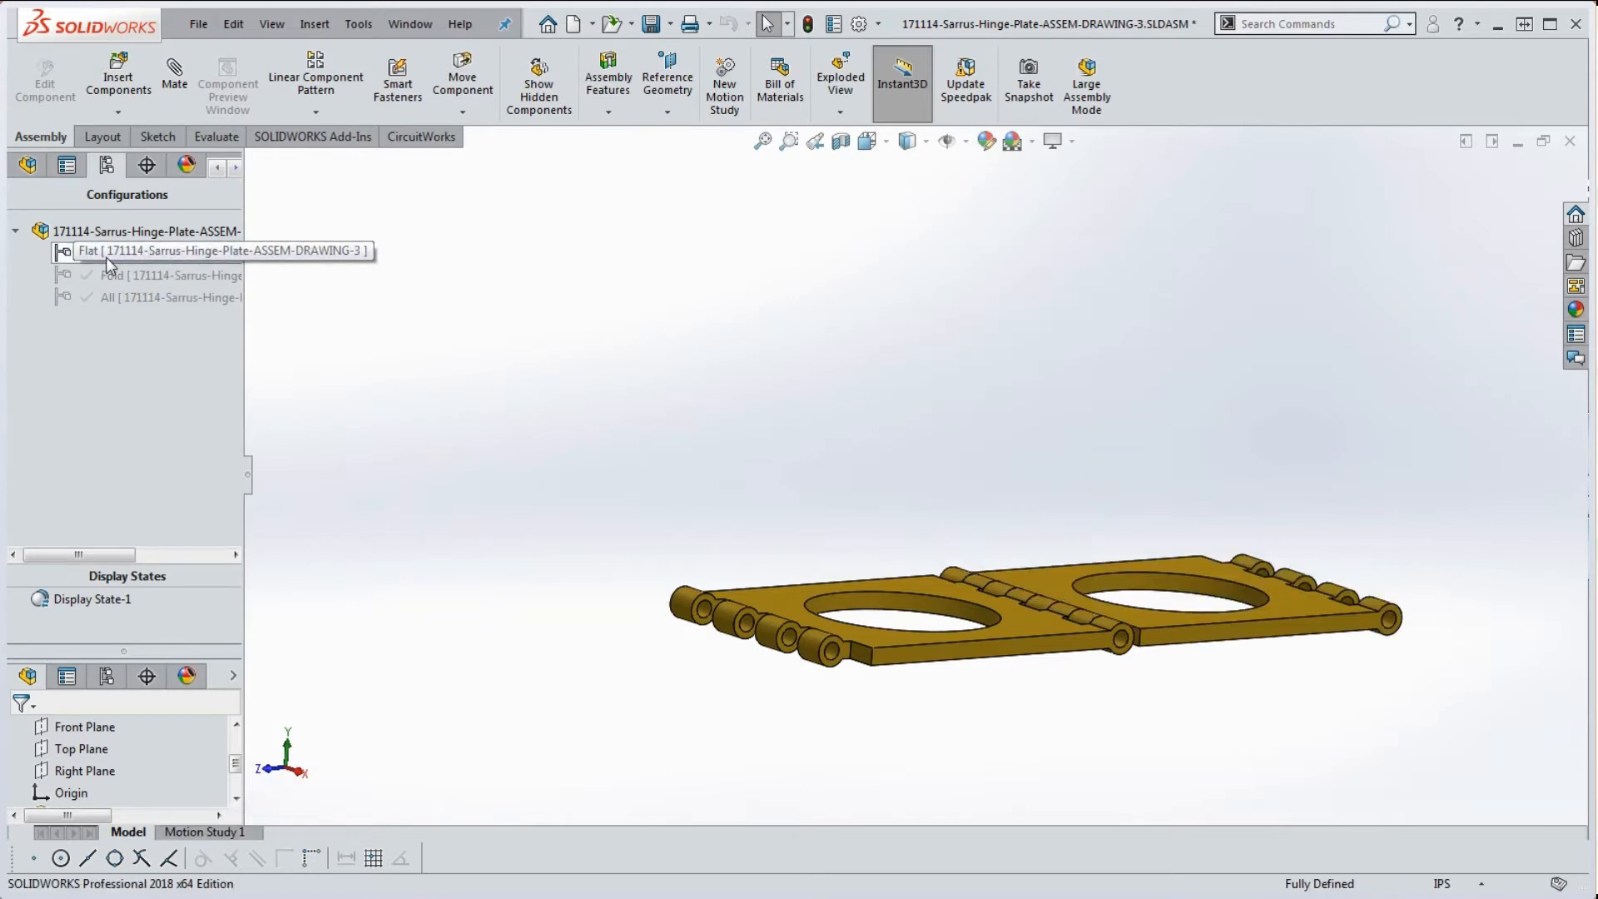
double_click(98, 298)
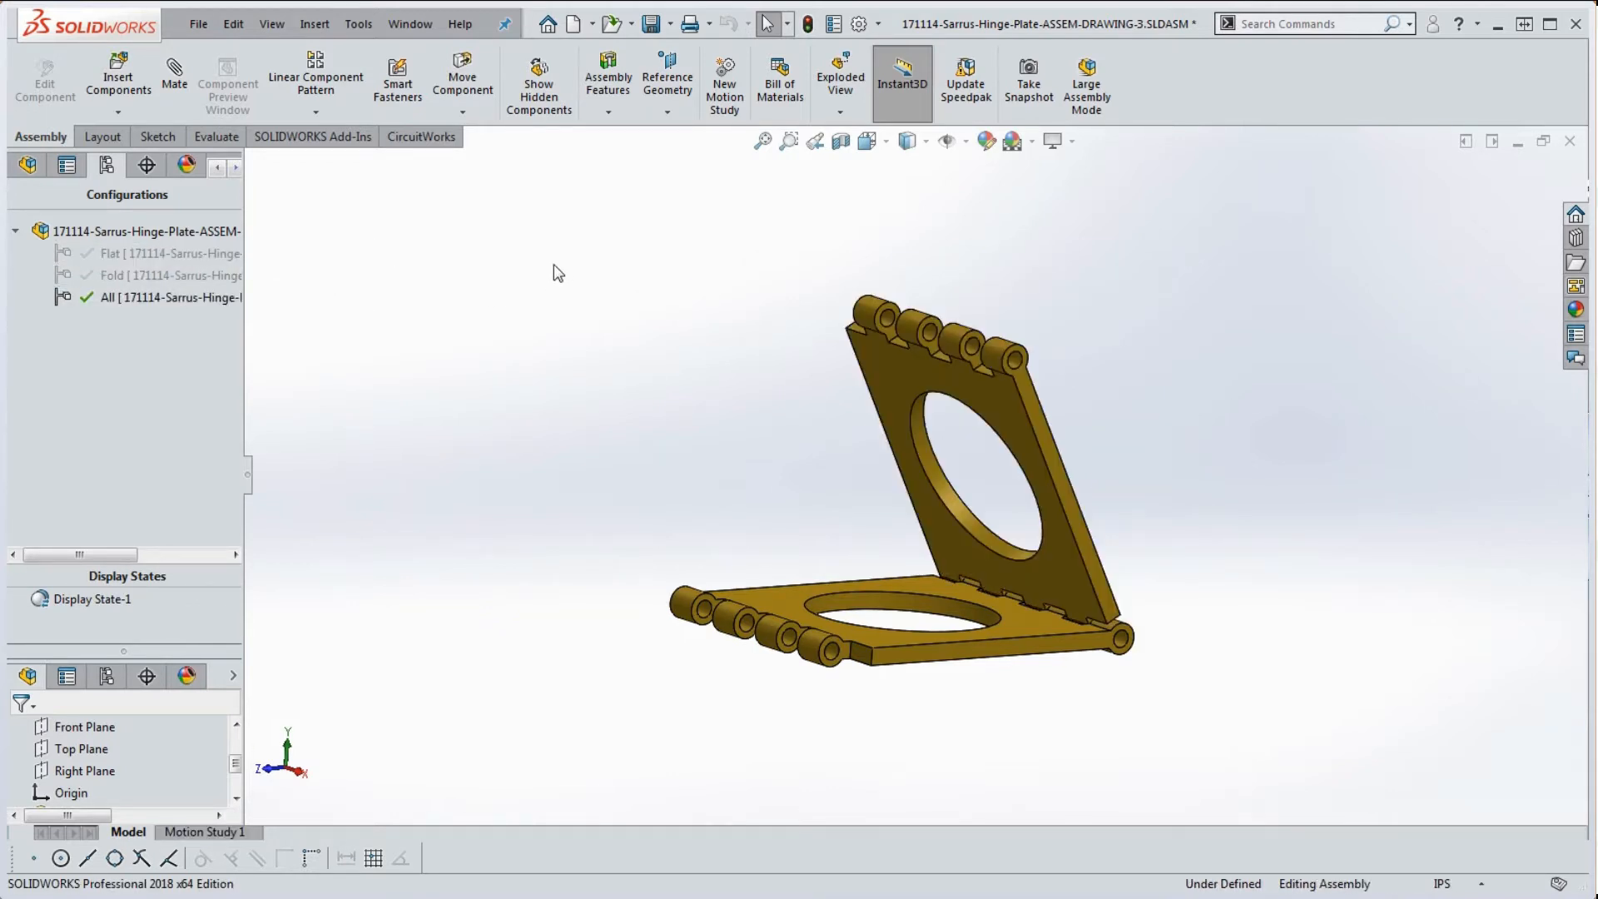
key(ctrl+Tab)
click(791, 457)
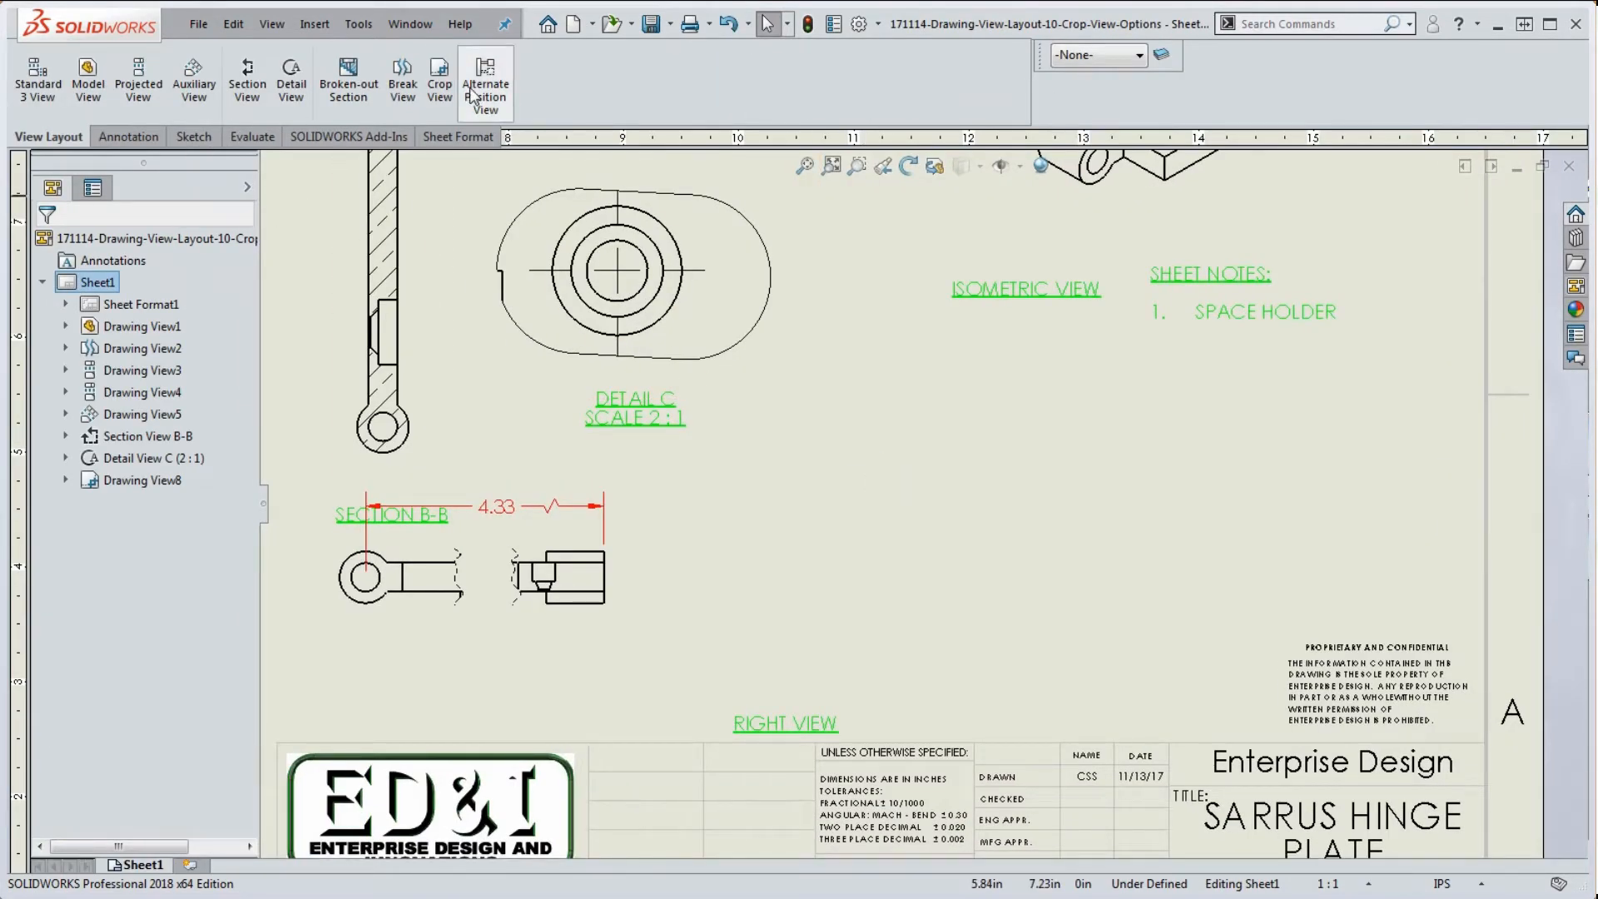
Insert a right-side model view of the hinge plate assembly in its All configuration, below the sheet notes
click(483, 86)
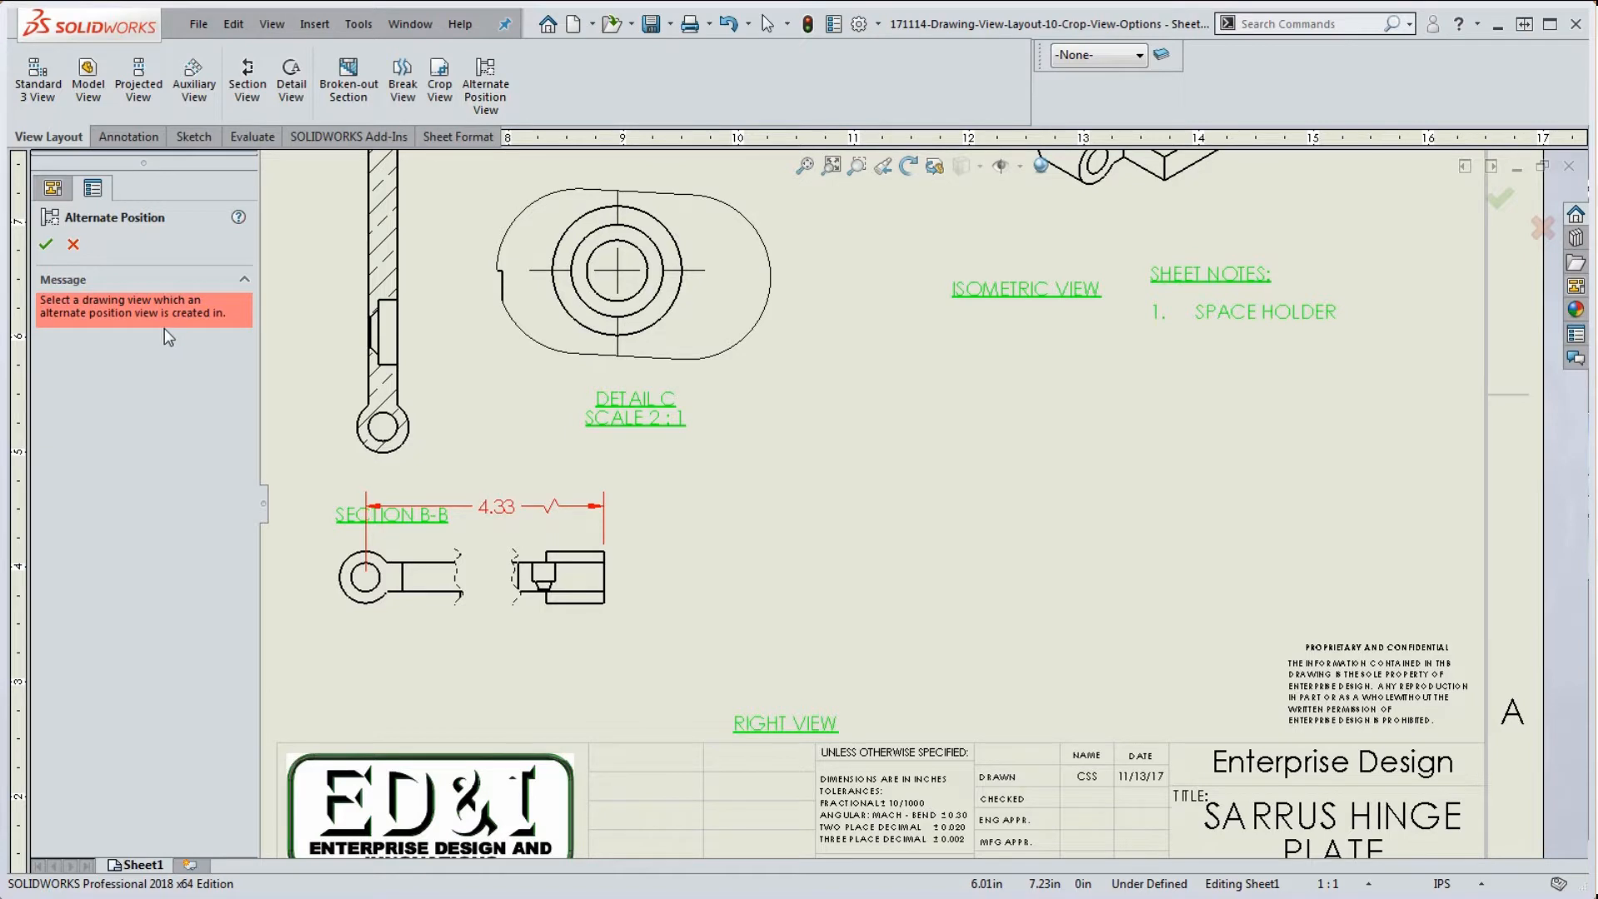
click(73, 244)
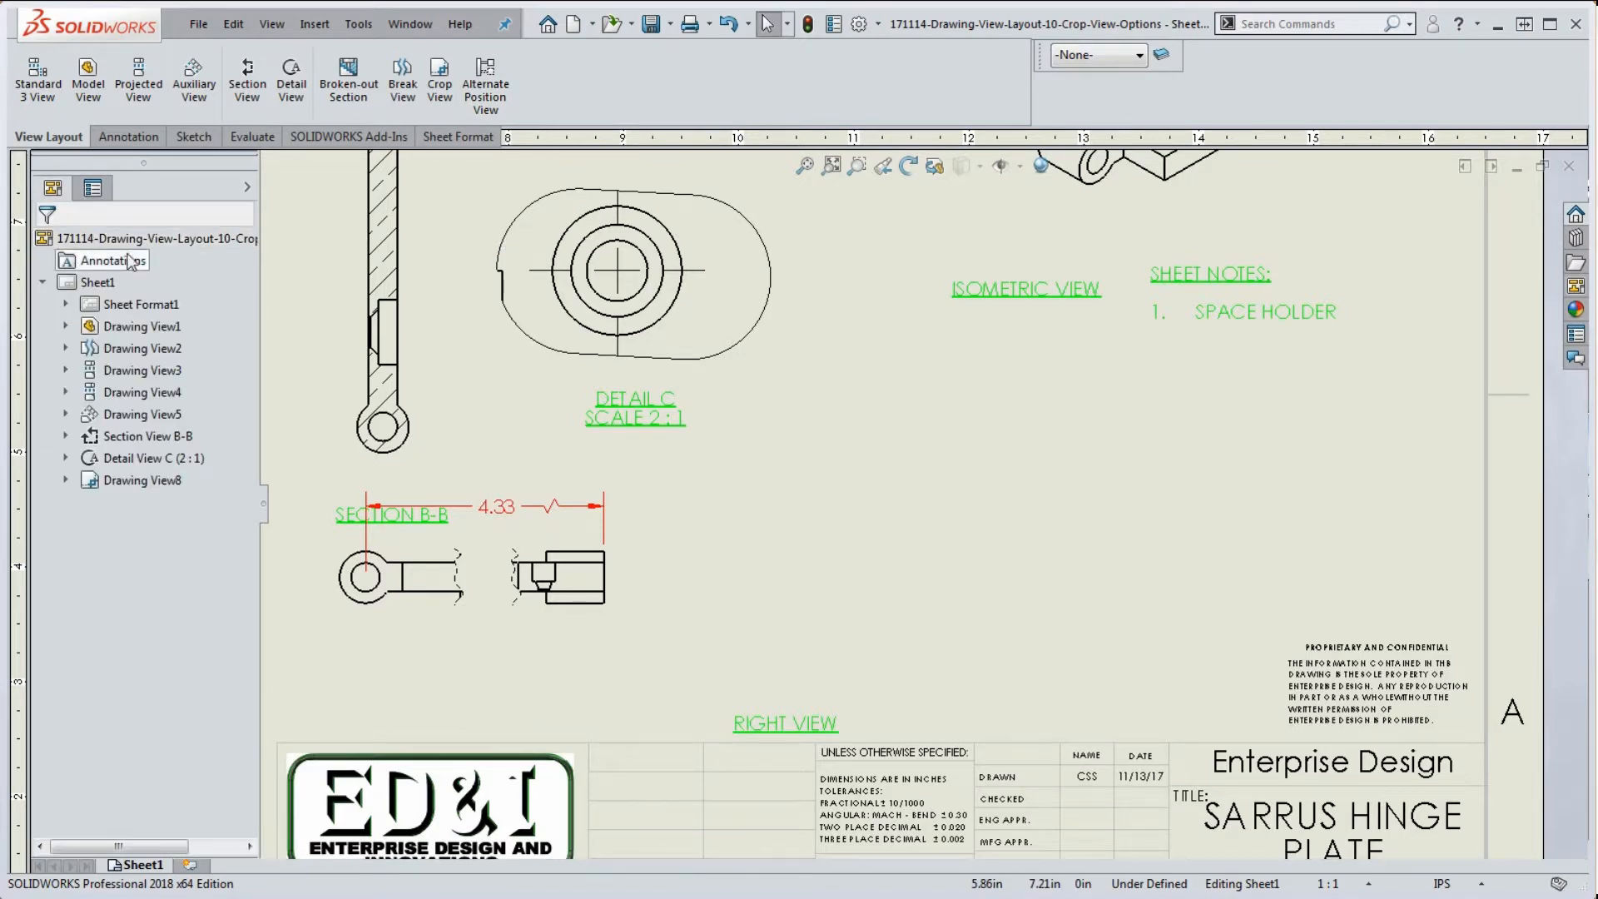
click(92, 97)
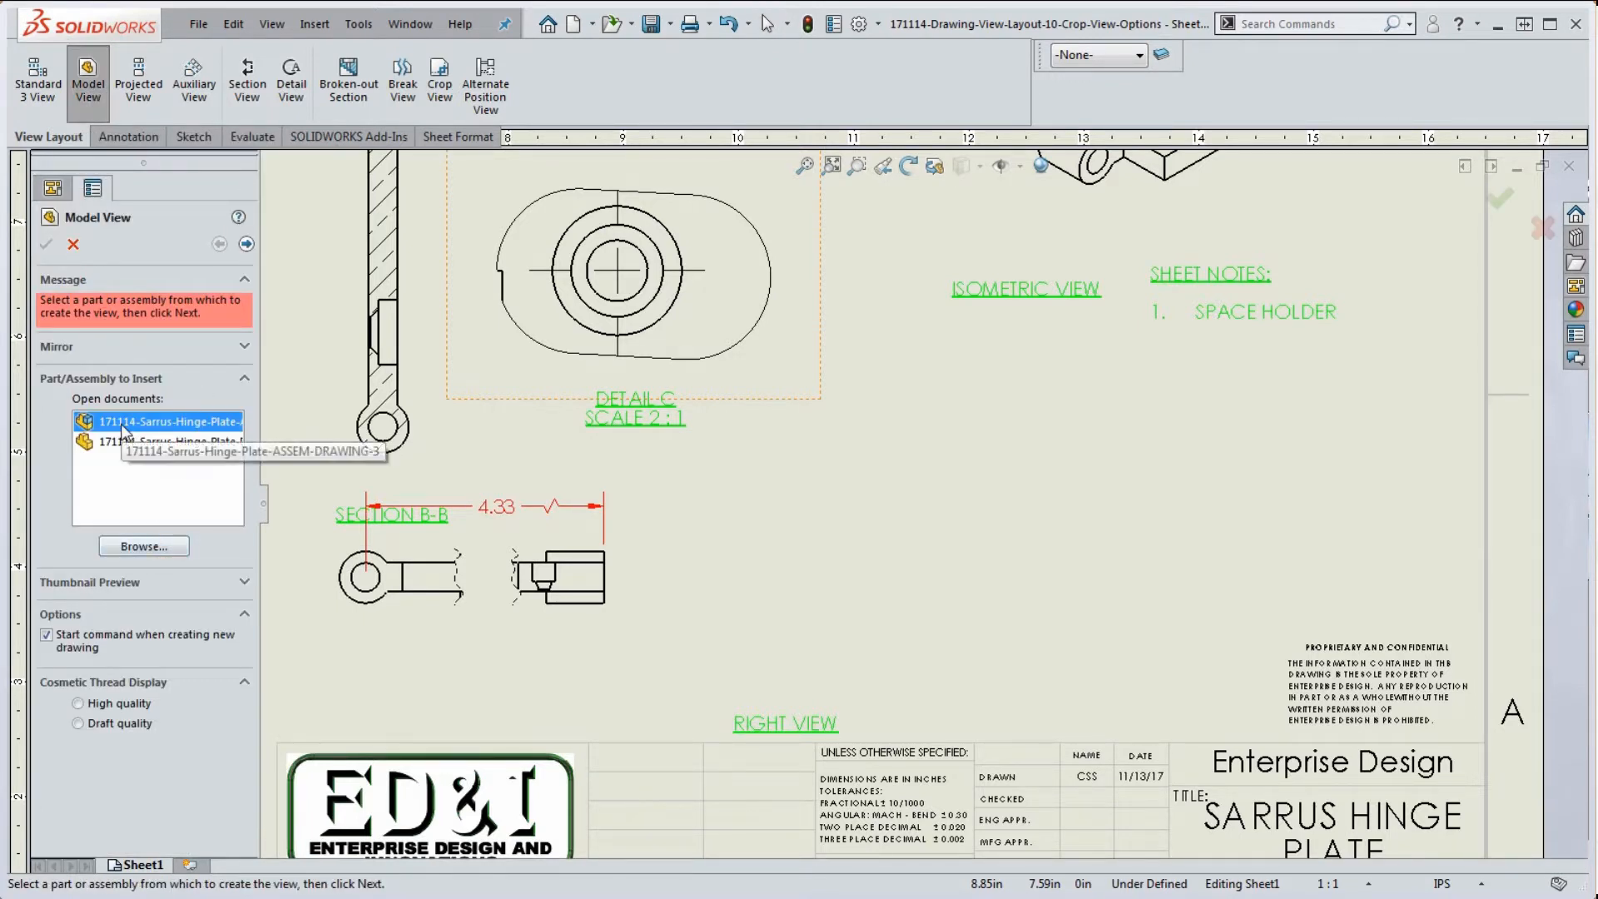
click(246, 244)
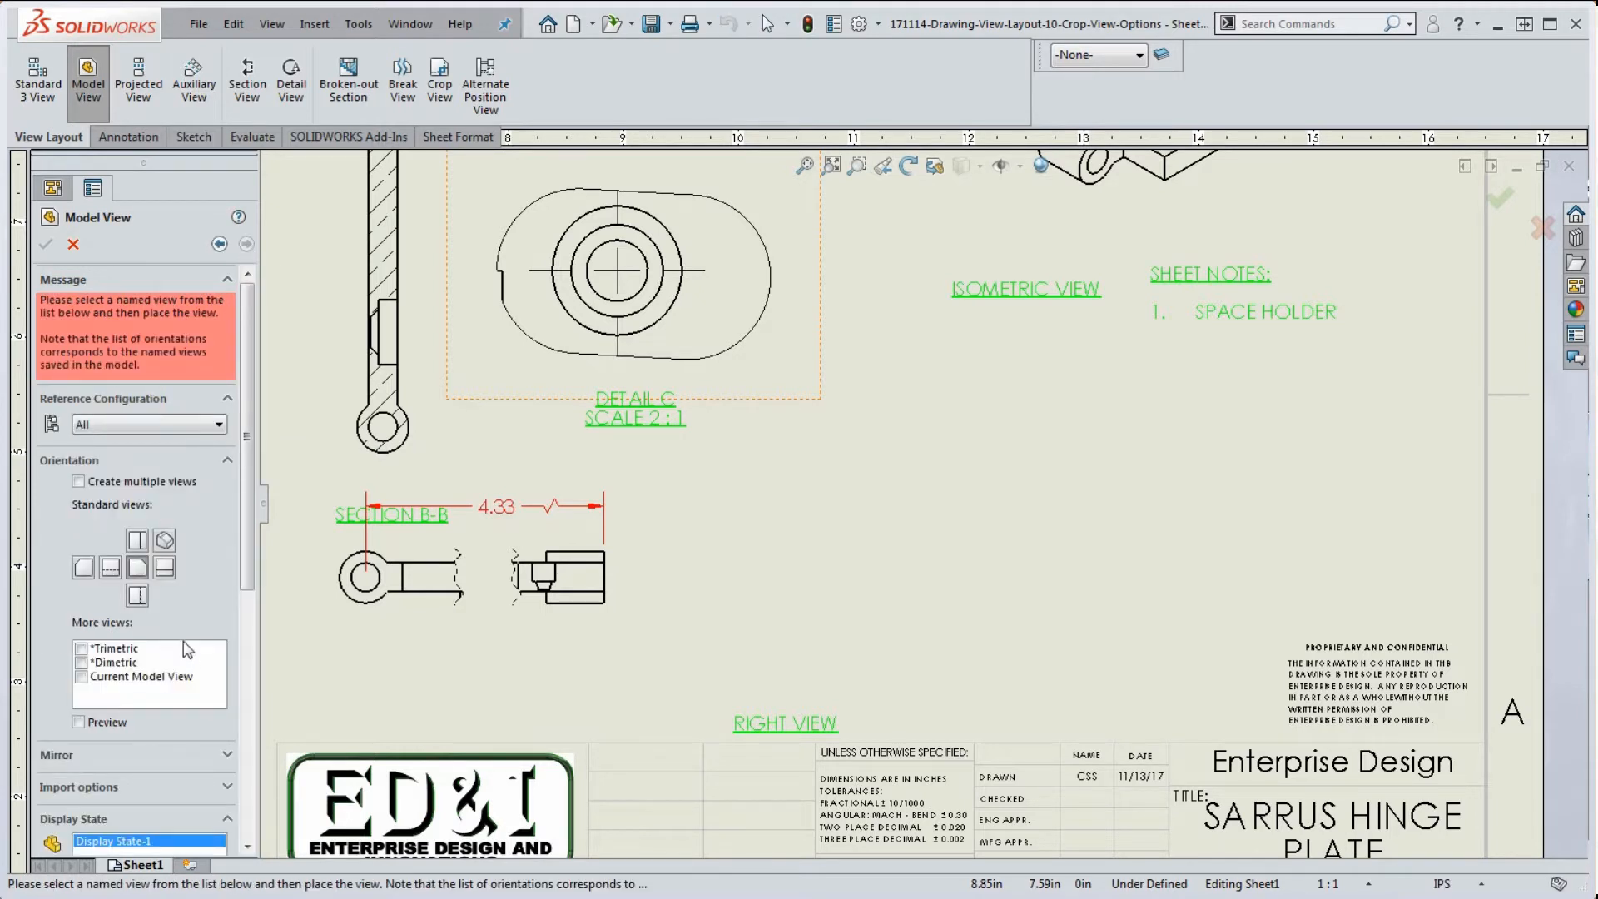
click(165, 570)
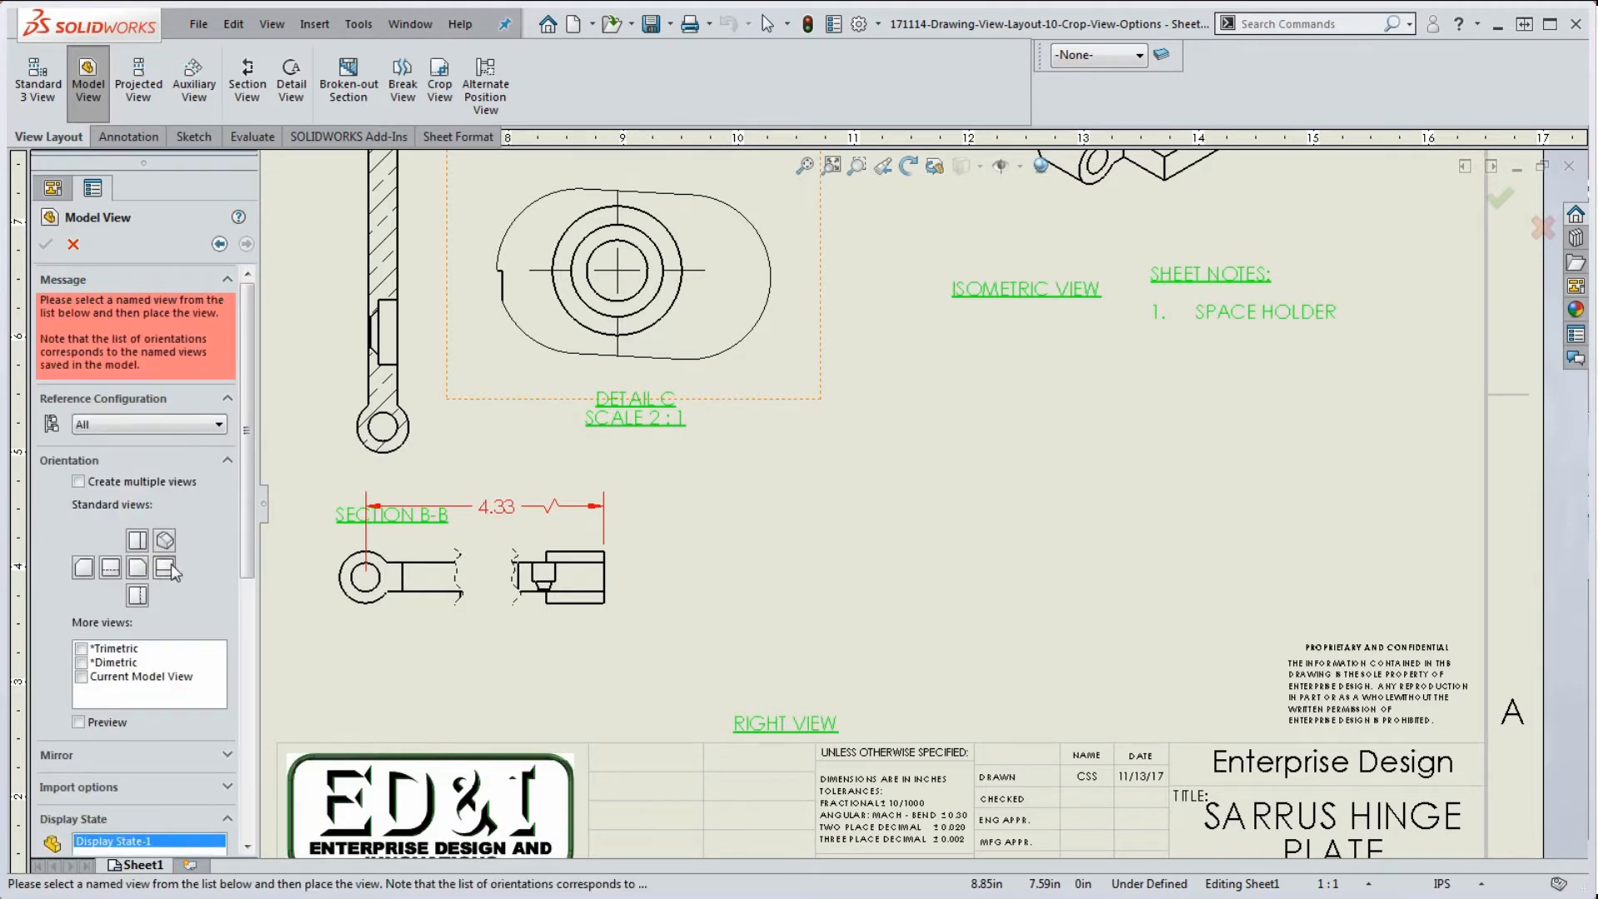
click(1092, 499)
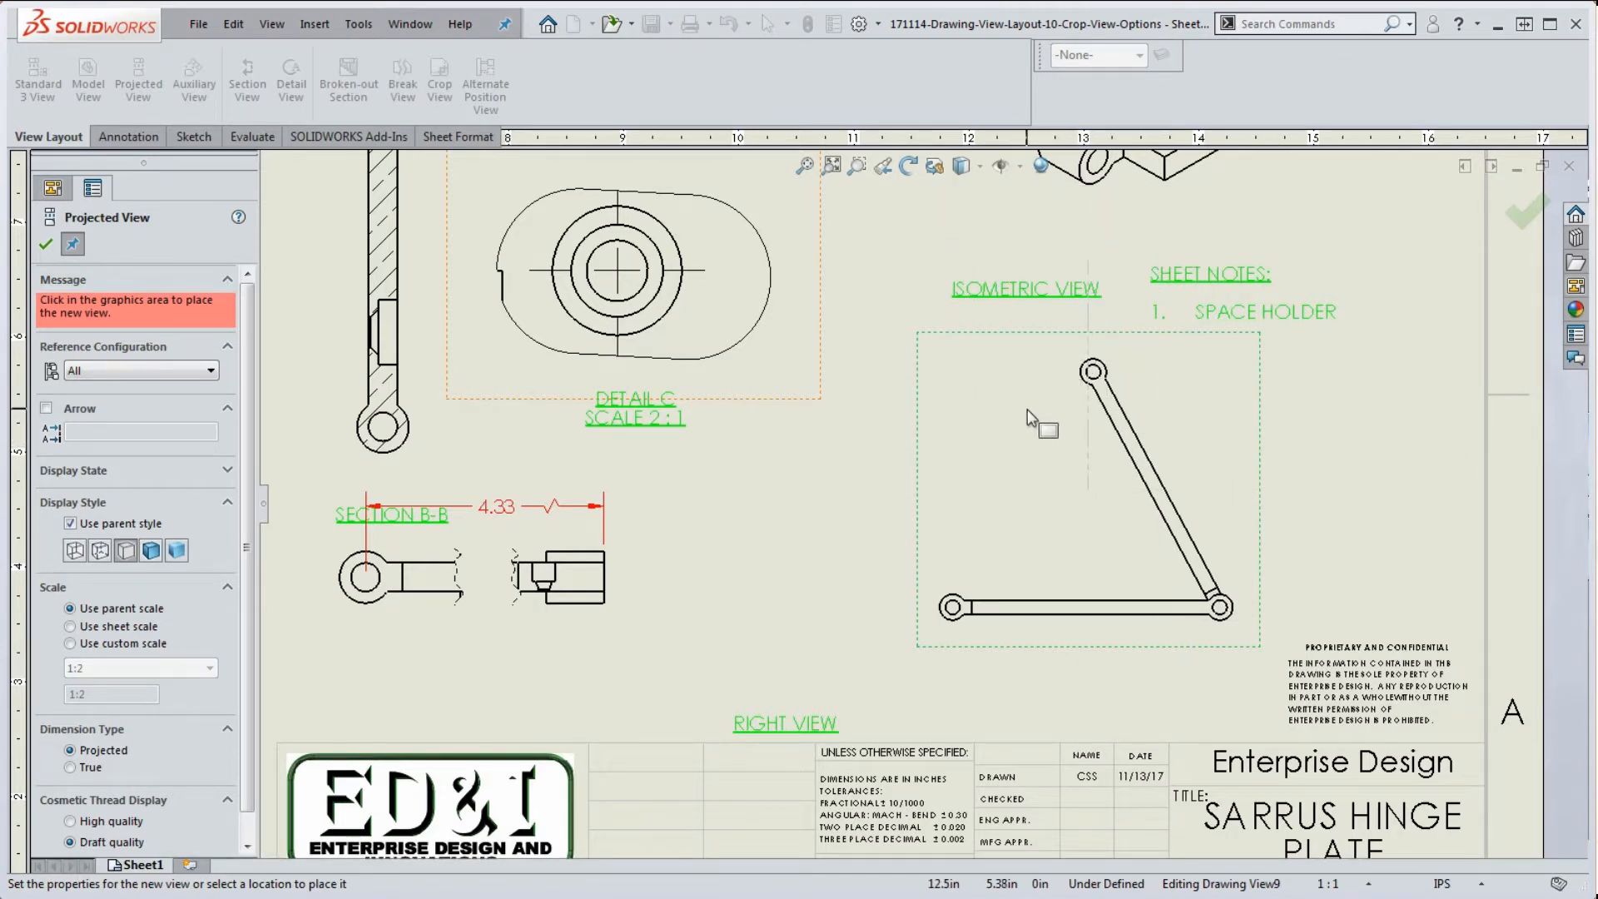
key(Escape)
Add an alternate position of the existing Flat configuration to the assembly view, and shift the view left to fit the sheet border
scroll(1030, 404, up, 3)
scroll(1079, 612, down, 5)
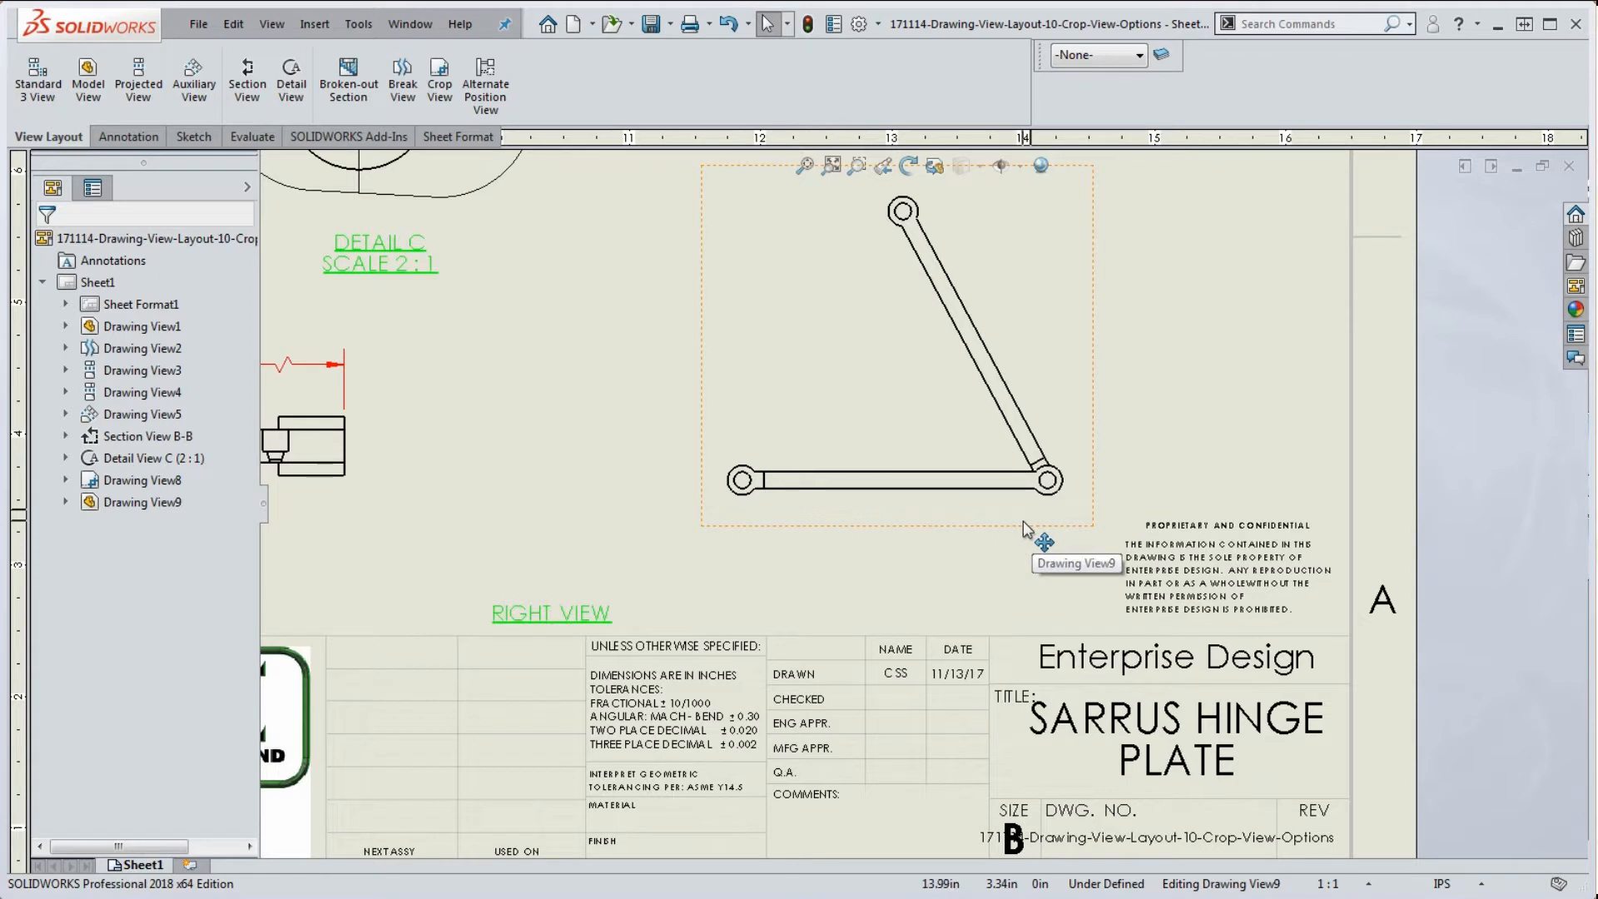
click(1090, 379)
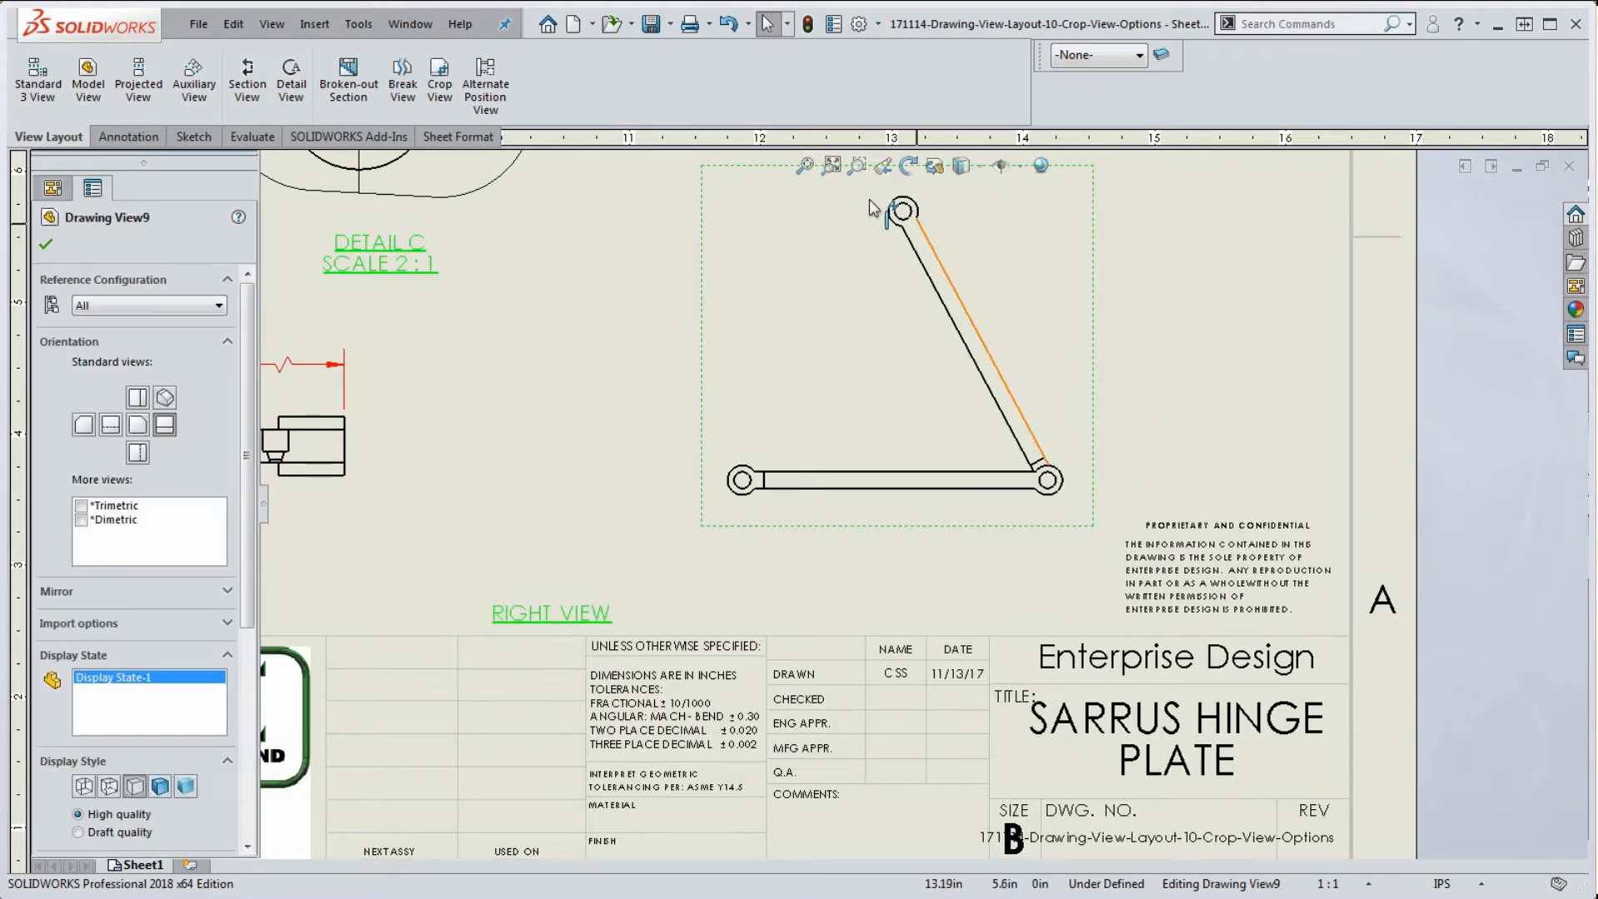
click(491, 90)
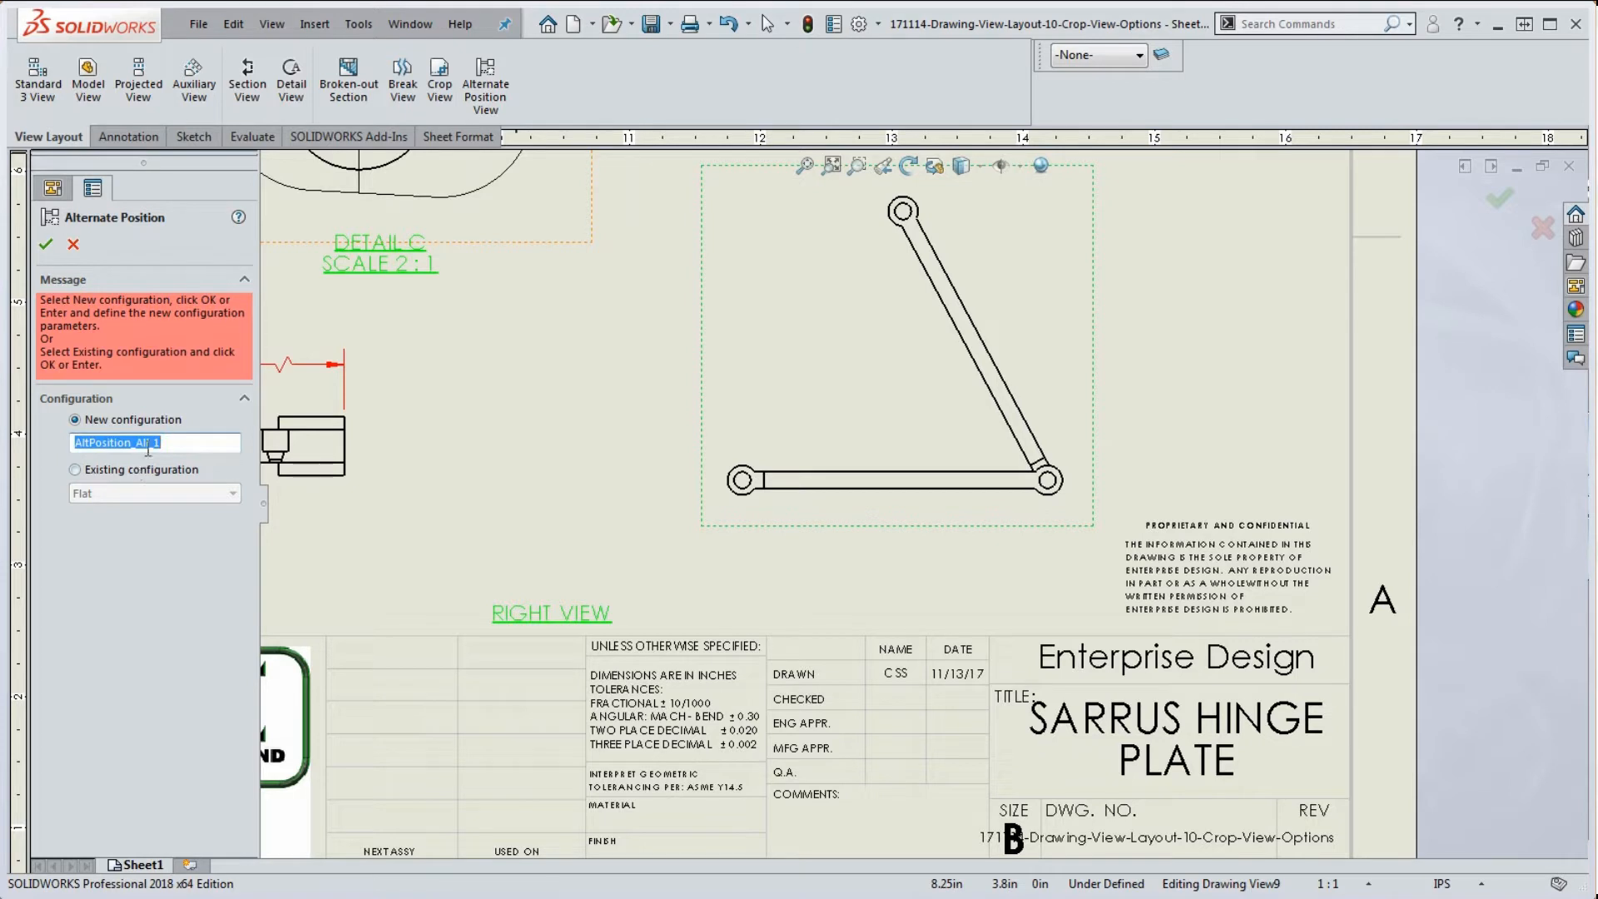
click(82, 472)
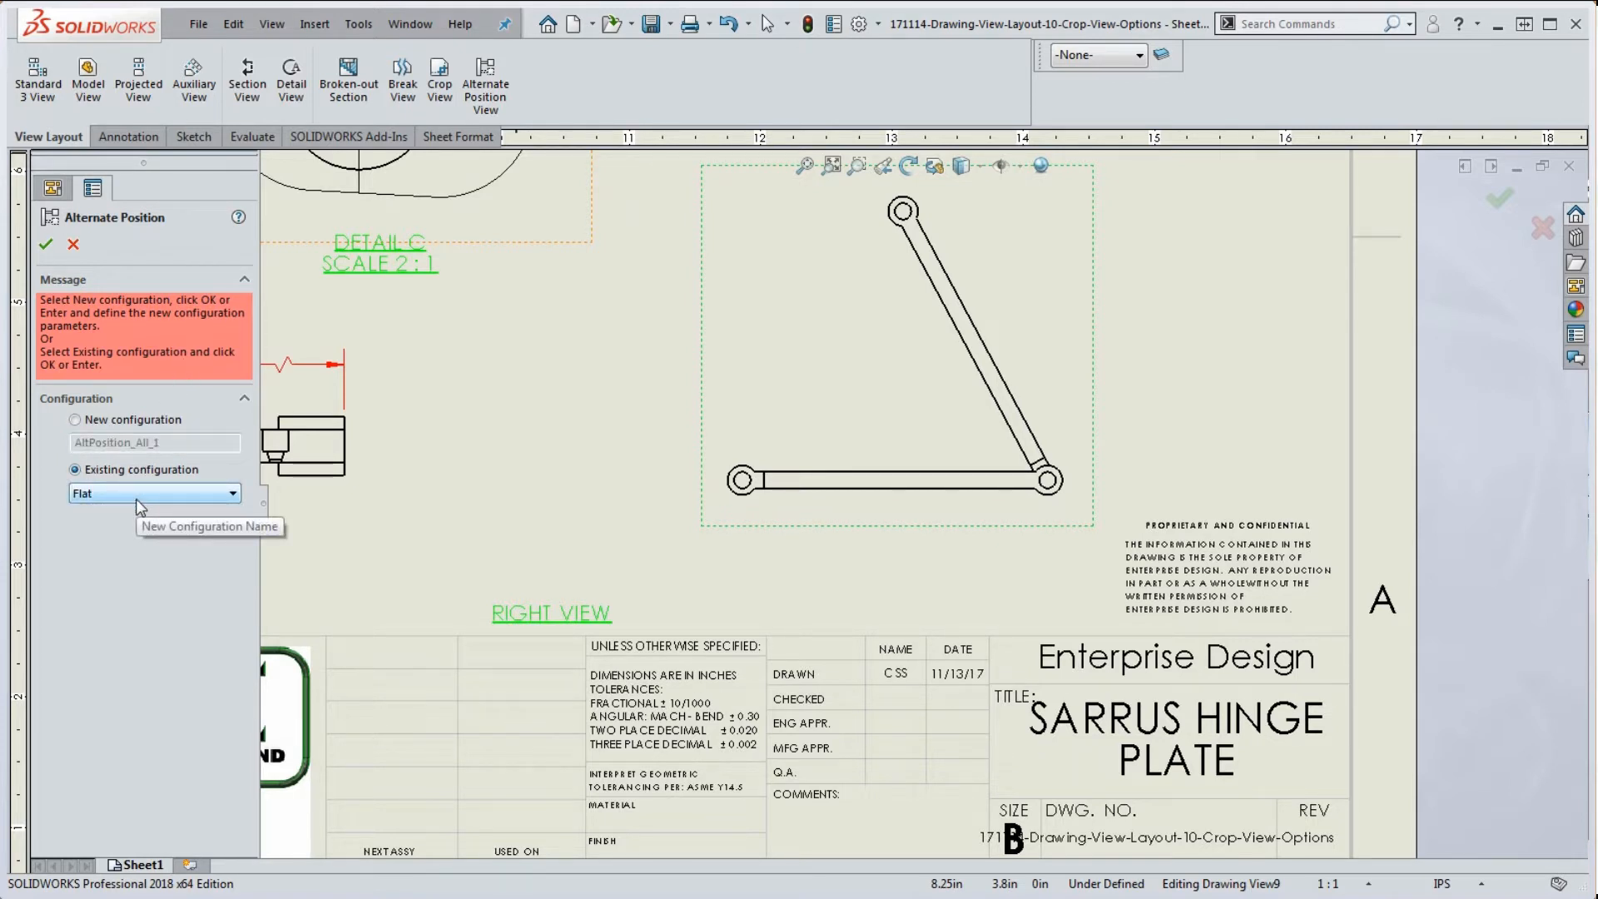
scroll(499, 562, up, 3)
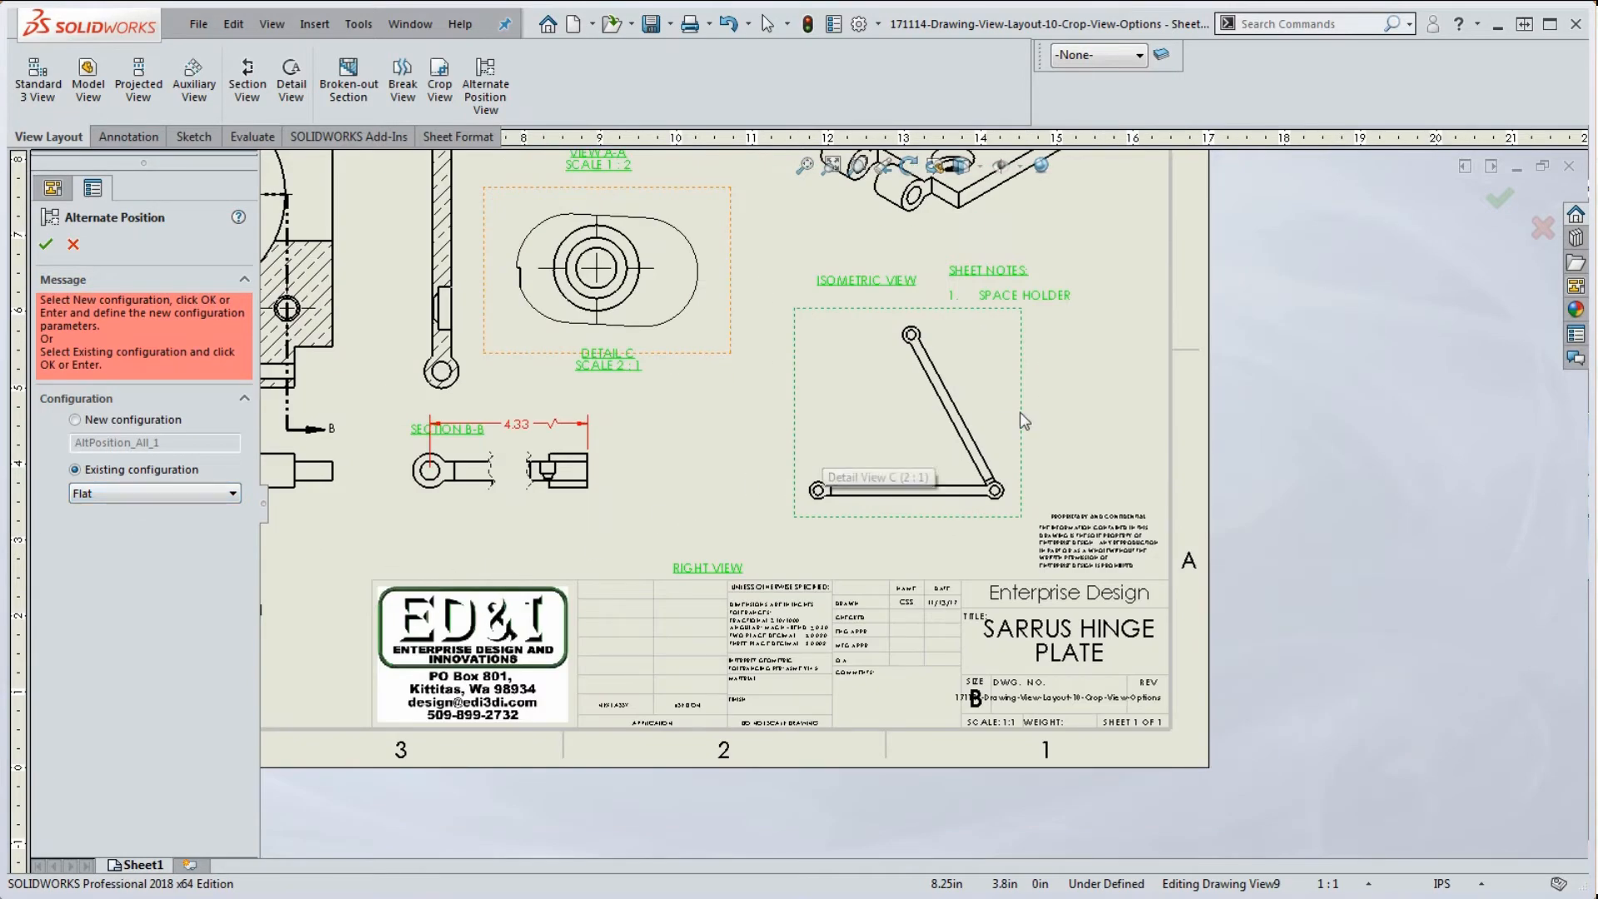
scroll(1017, 416, down, 3)
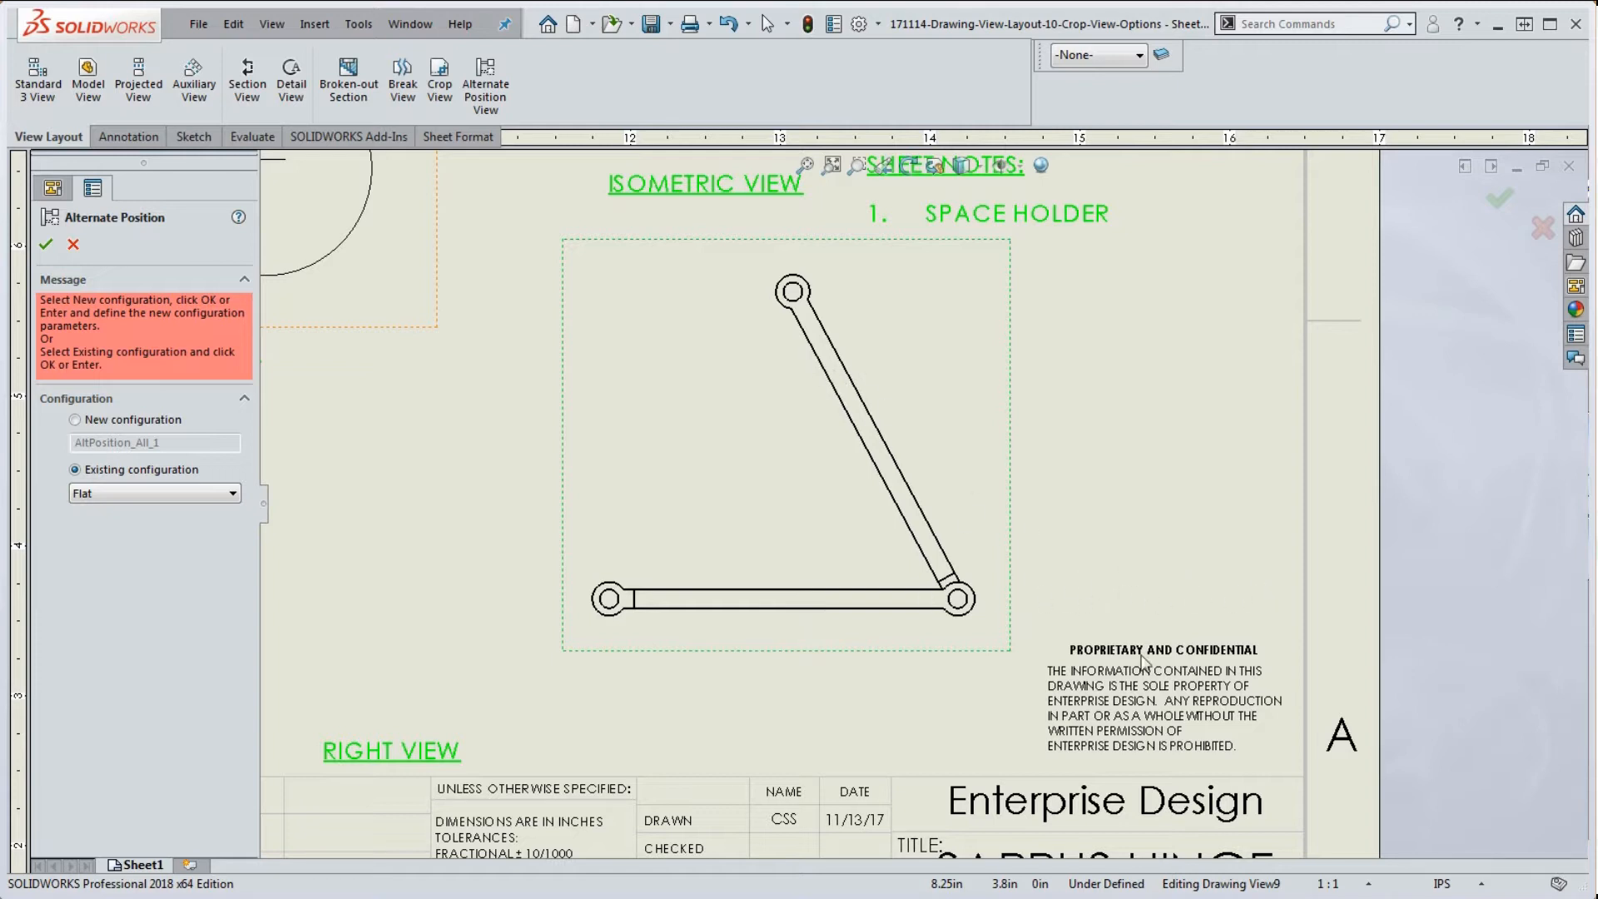
click(46, 244)
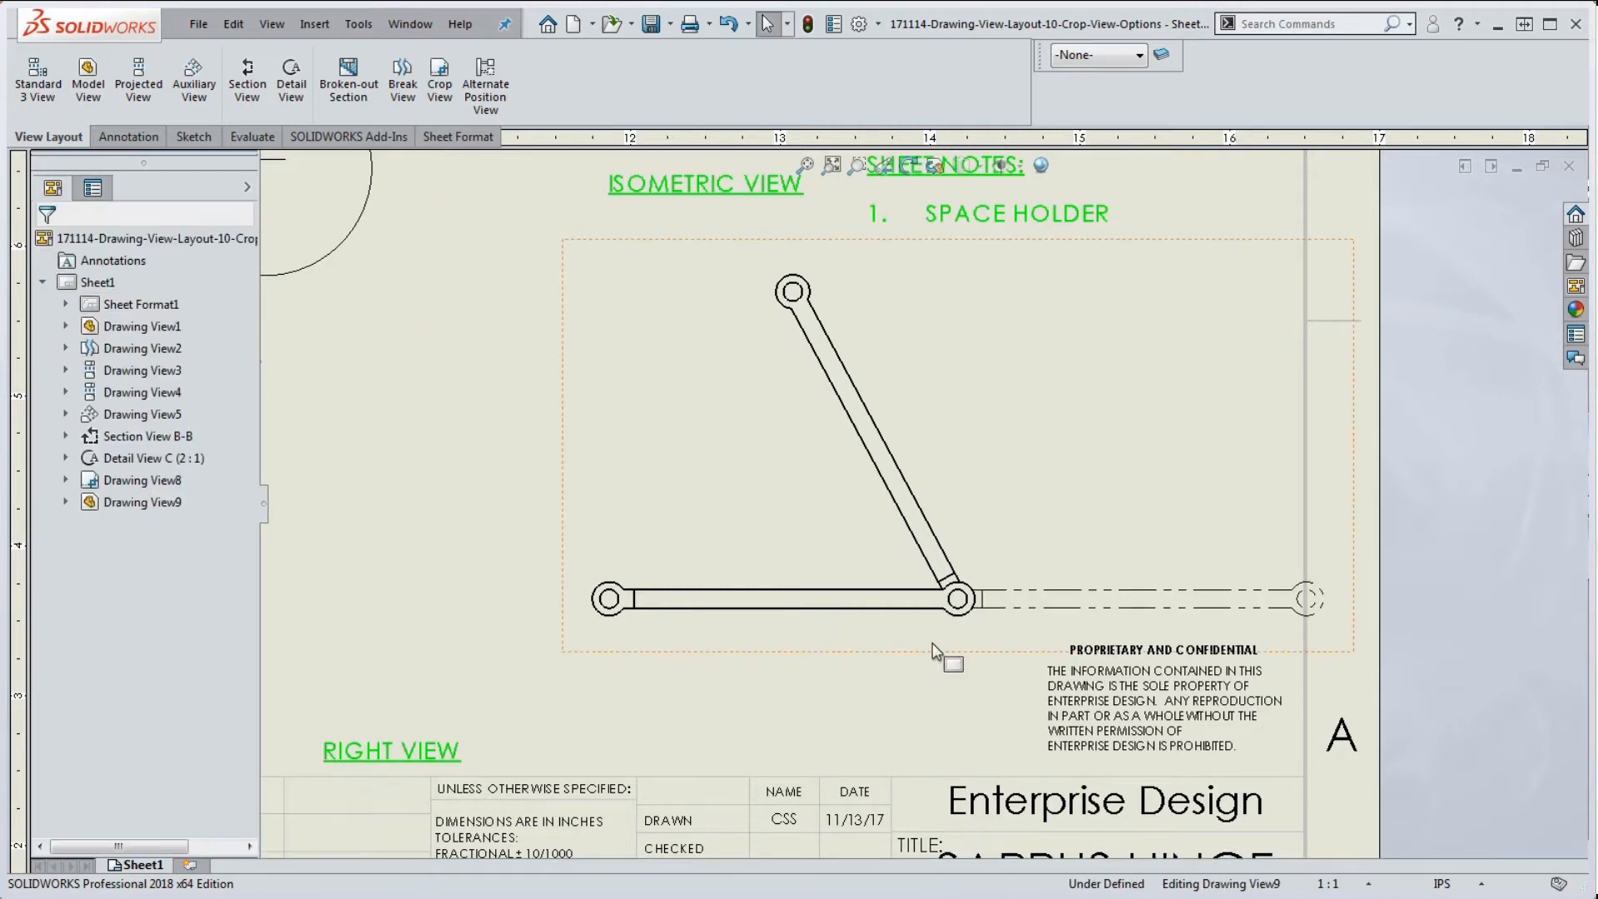
mouse_move(938, 652)
mouse_down()
mouse_move(792, 667)
mouse_move(763, 653)
mouse_up()
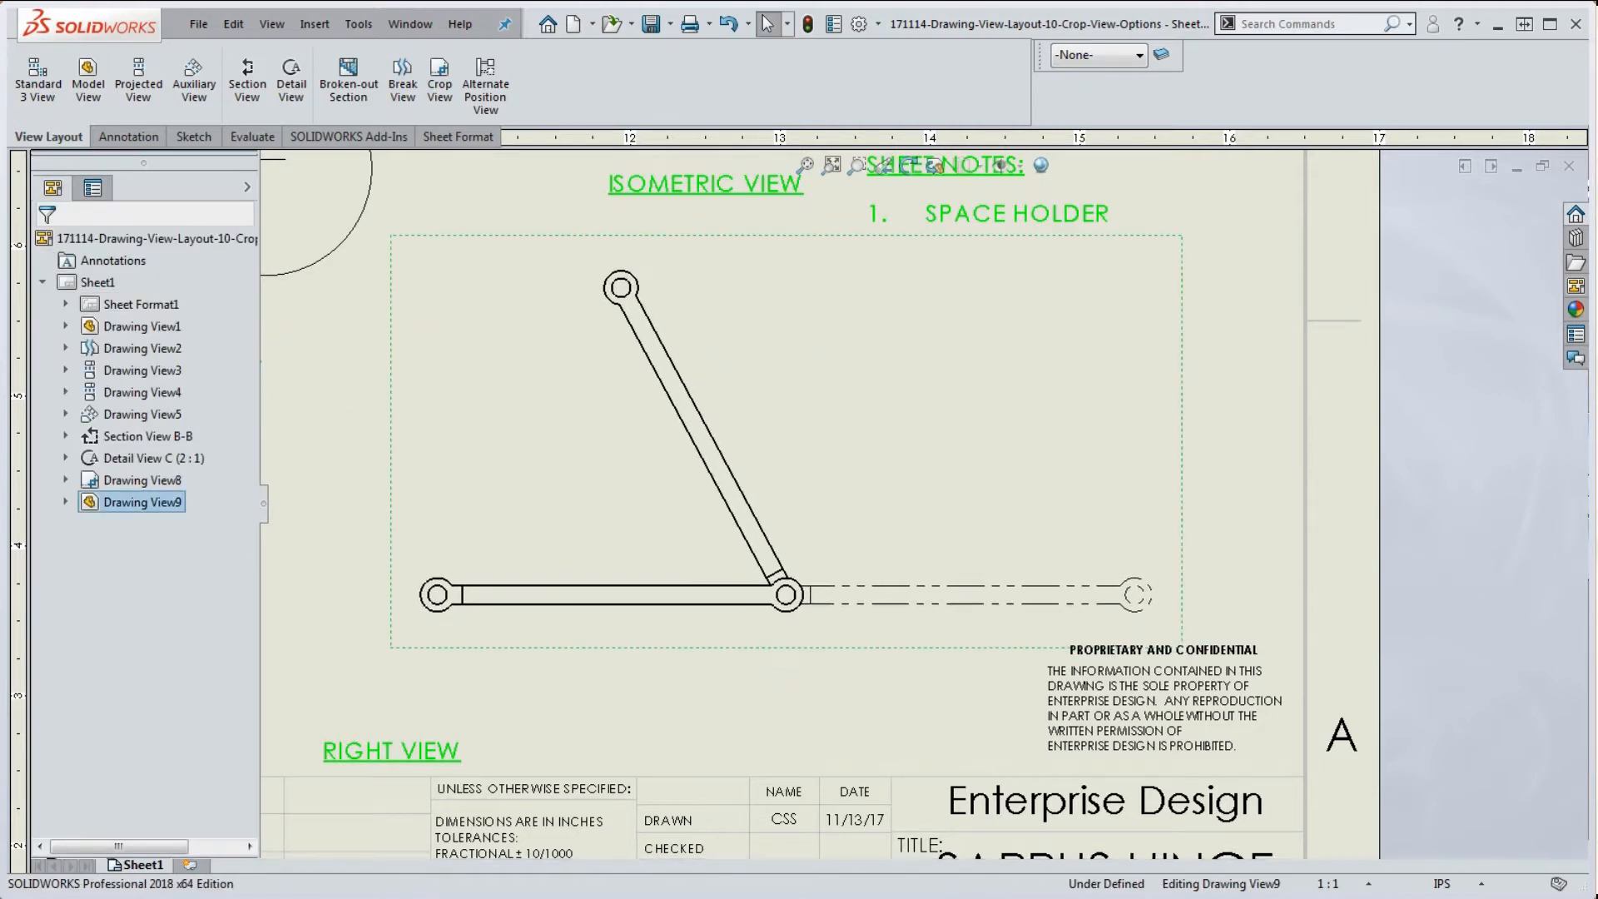
Add a second alternate position to the assembly view using the existing Fold configuration
click(490, 101)
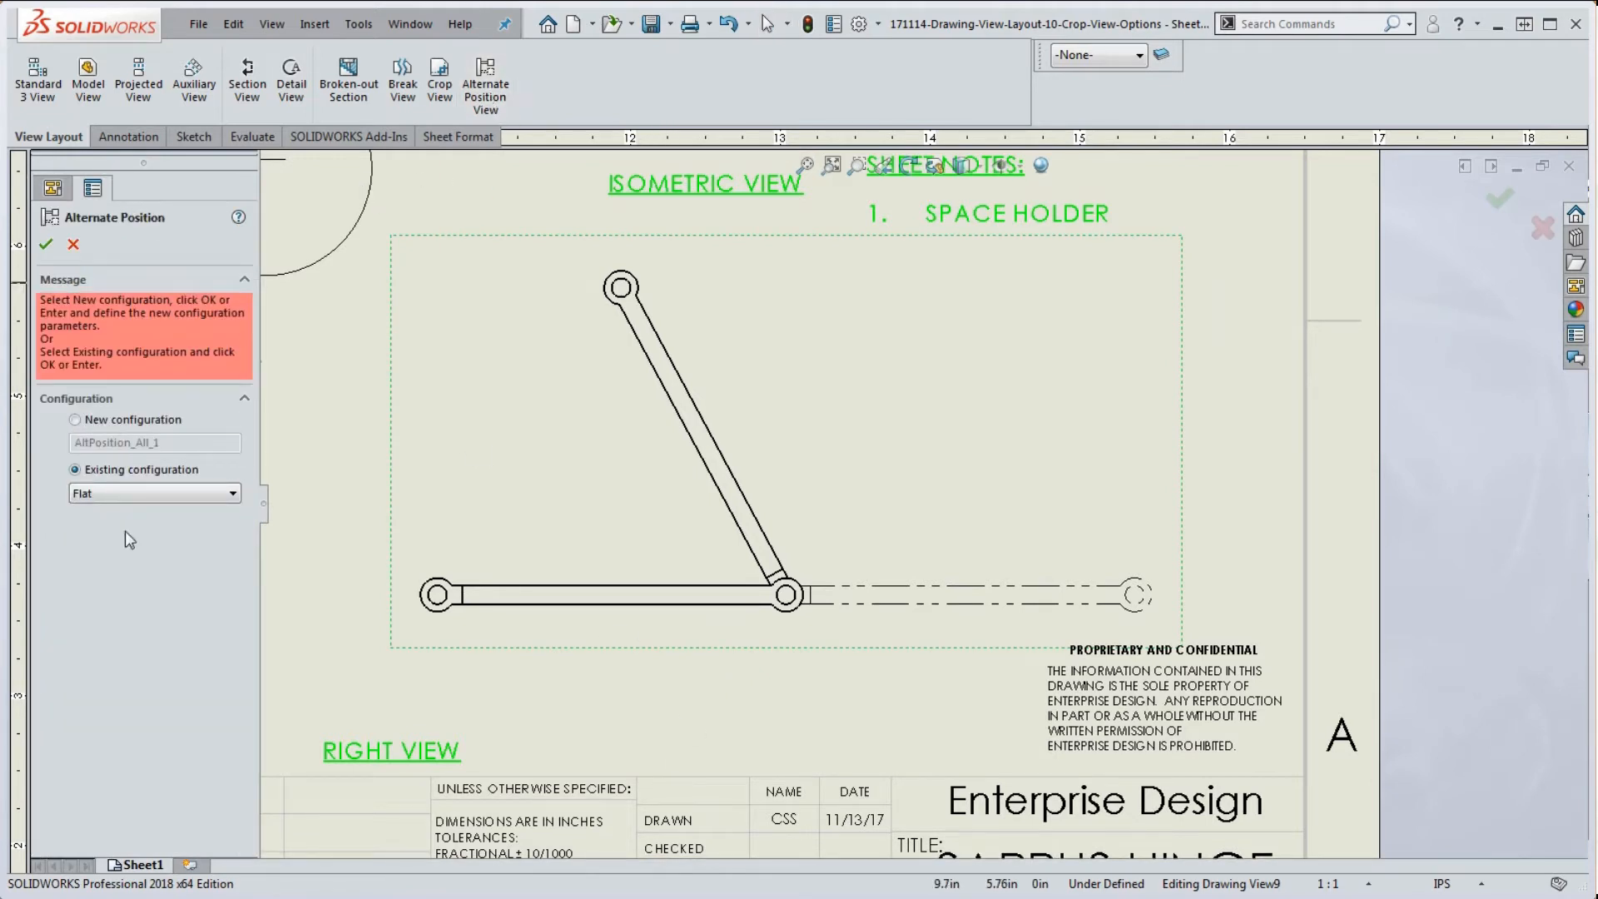
click(149, 502)
click(125, 518)
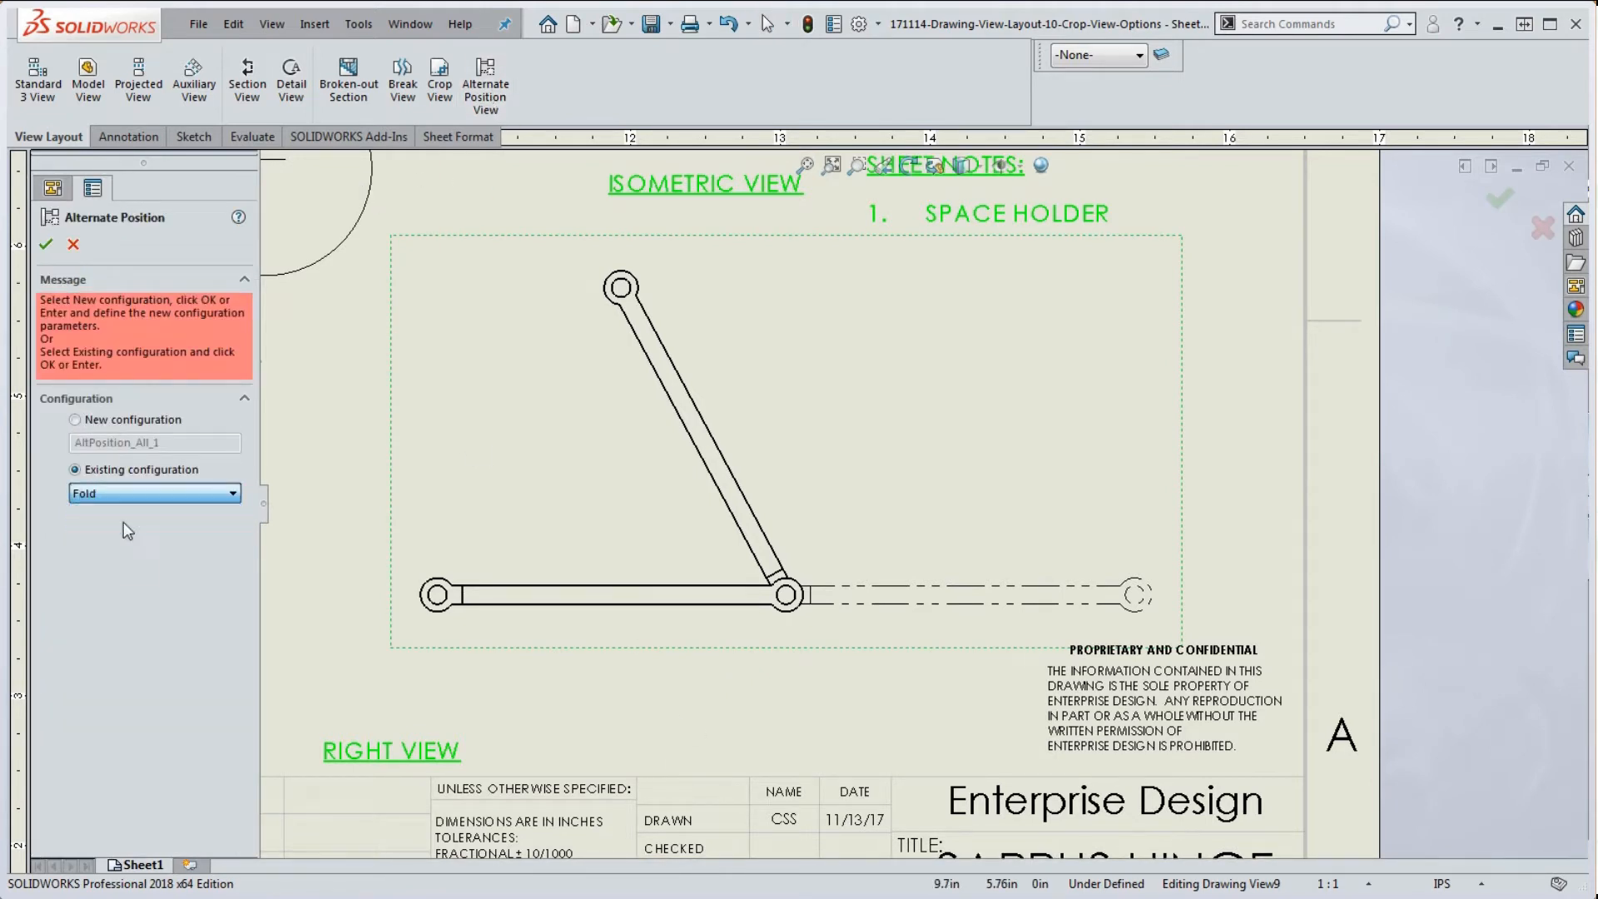
click(46, 244)
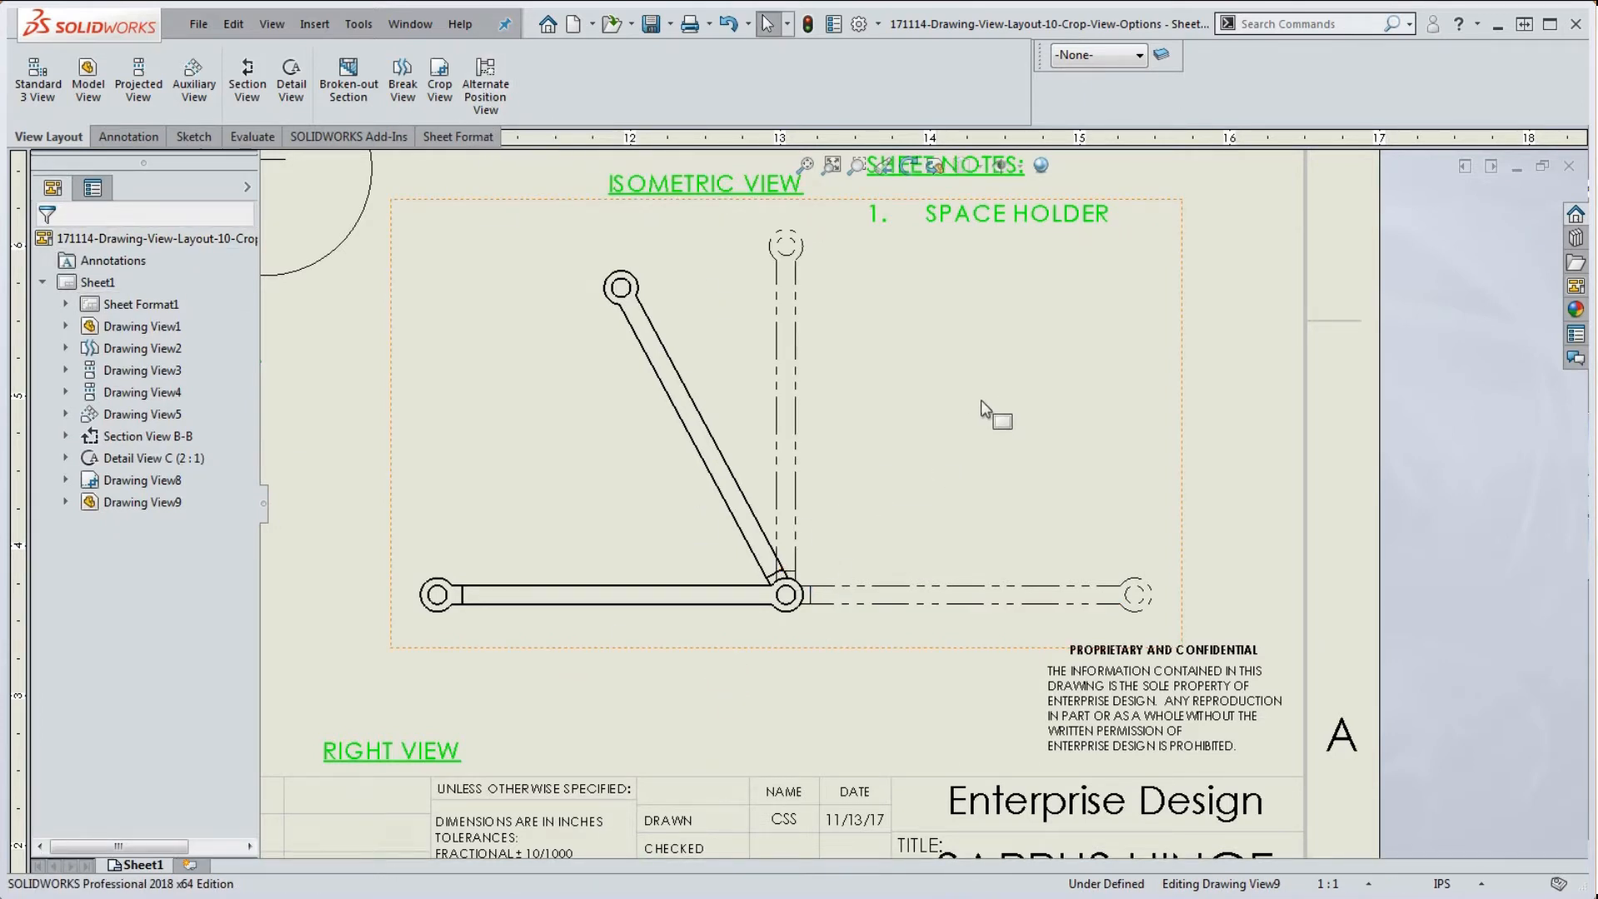
click(485, 83)
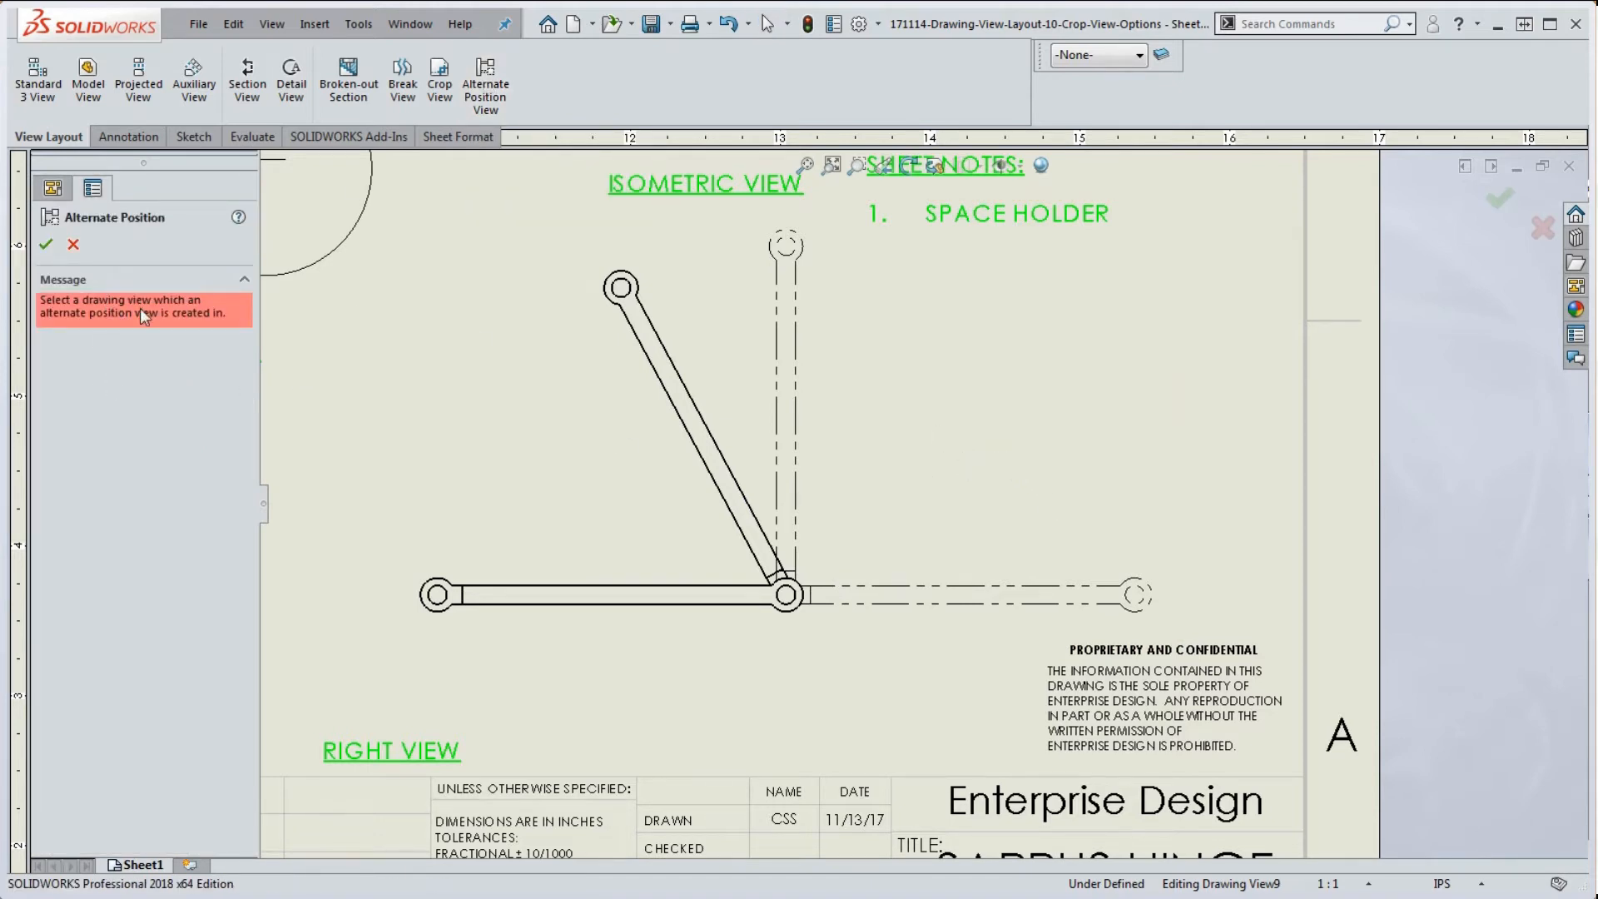
click(984, 495)
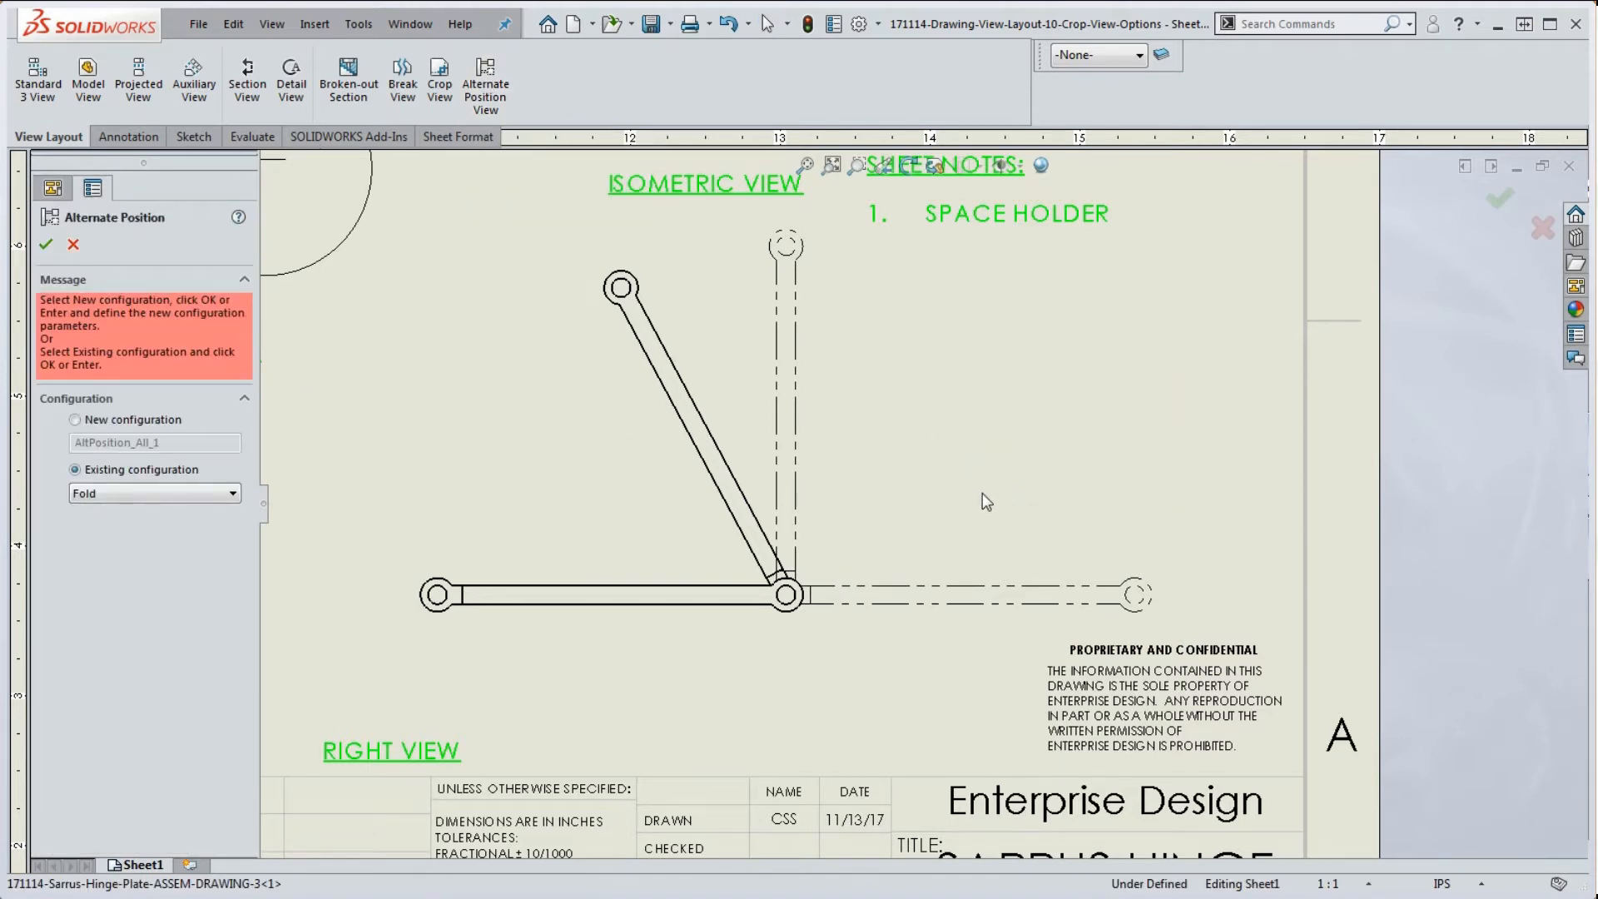
click(76, 421)
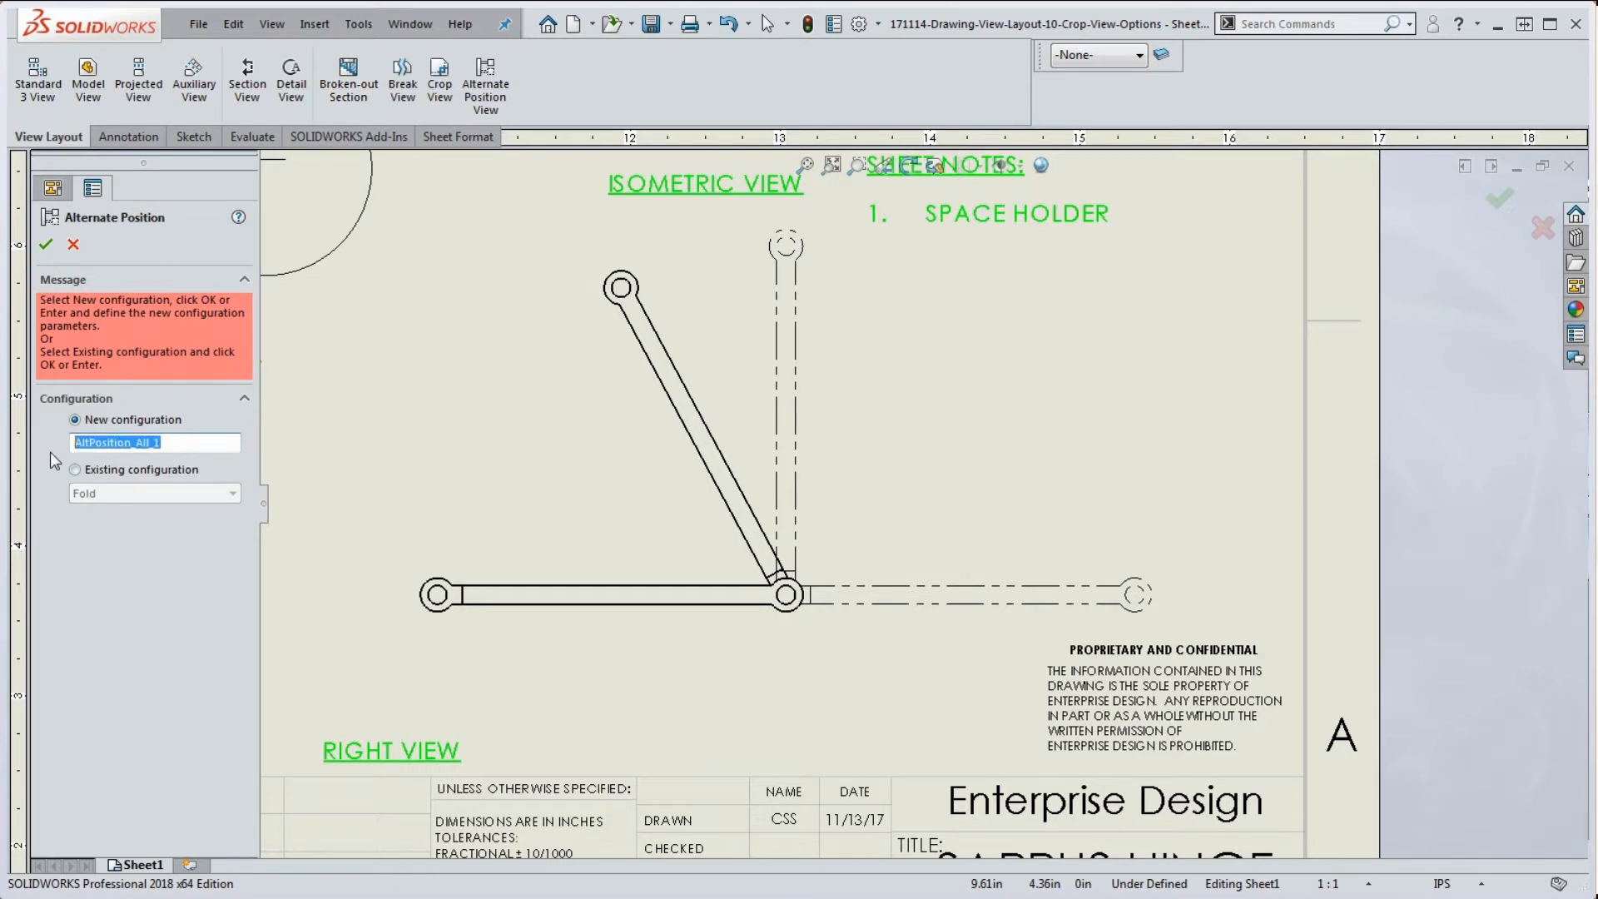
text(45)
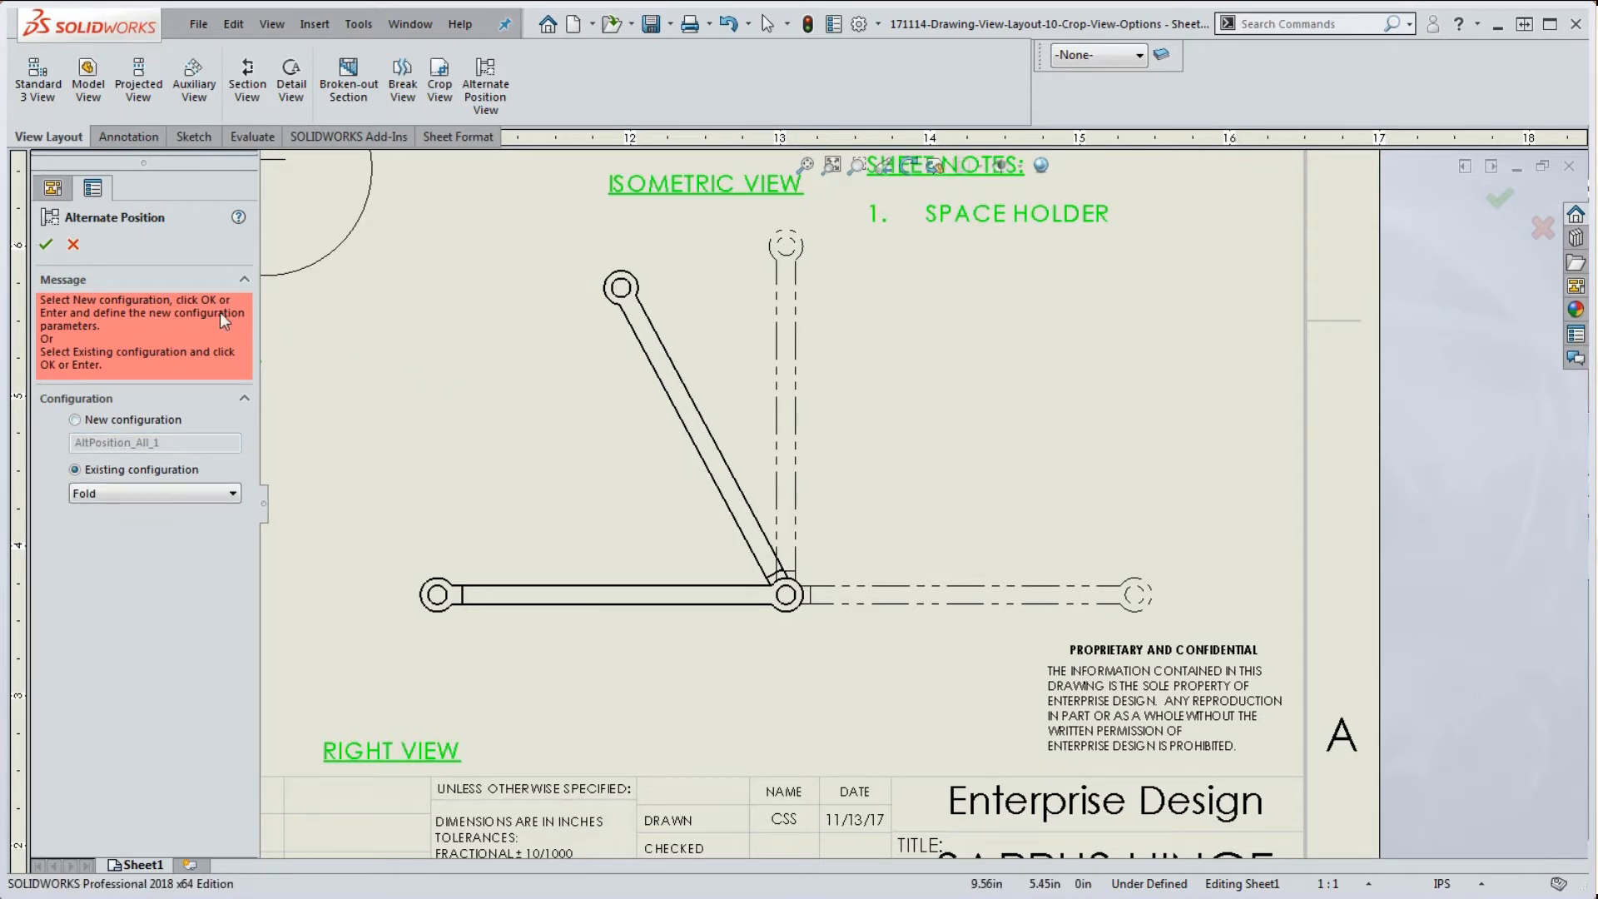
click(46, 244)
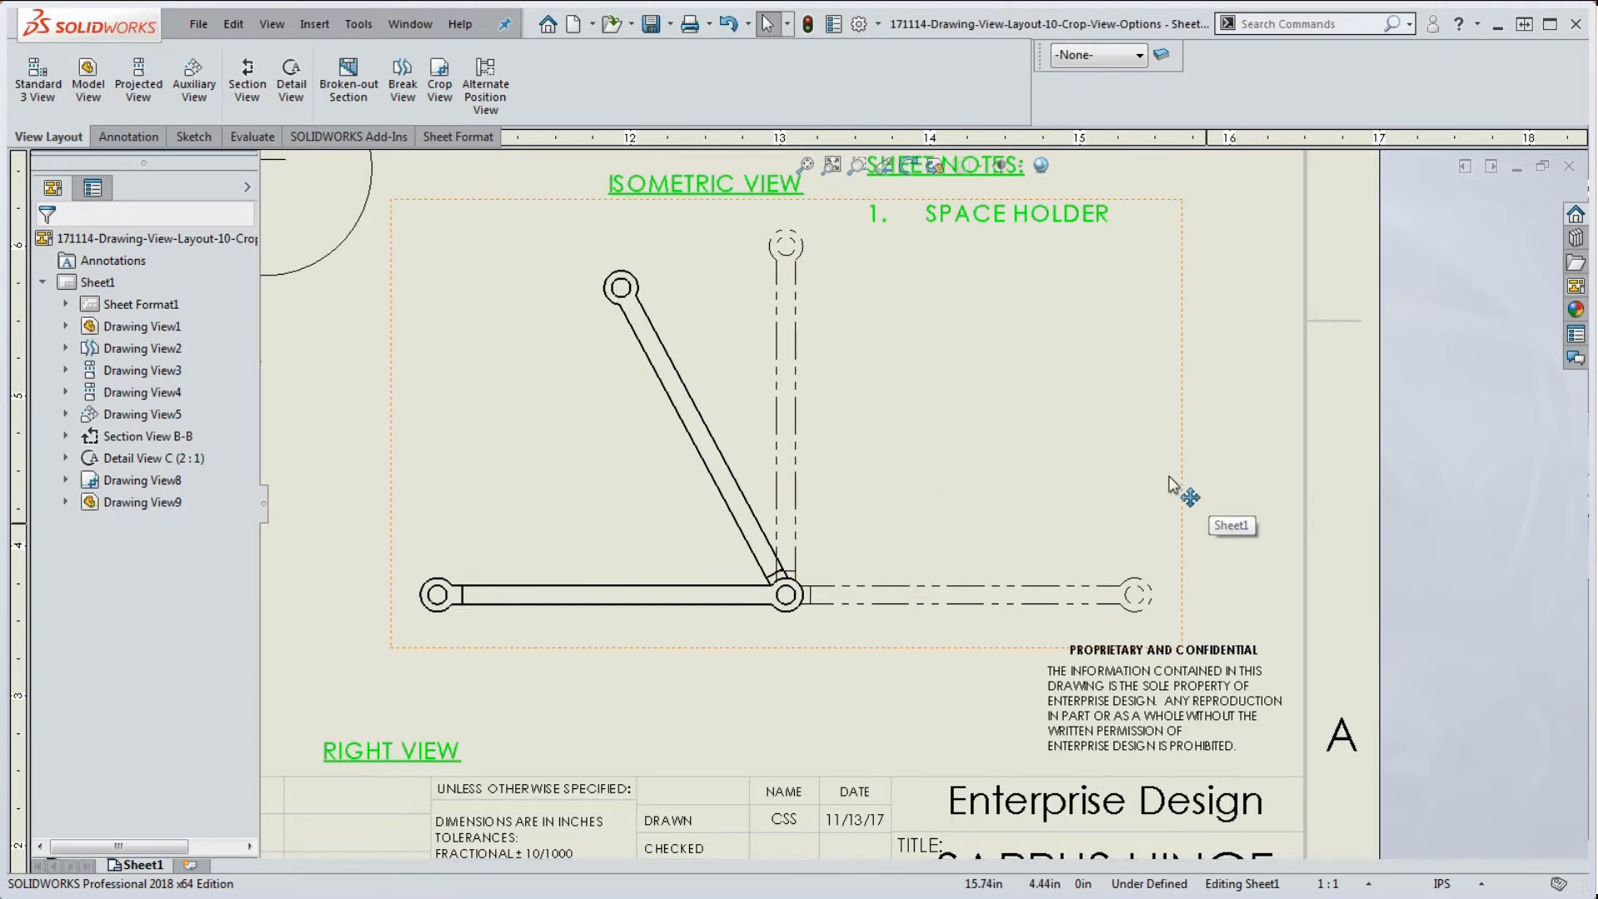
Start a third alternate position of the assembly view using a new configuration named 45 Degrees
click(885, 312)
click(485, 83)
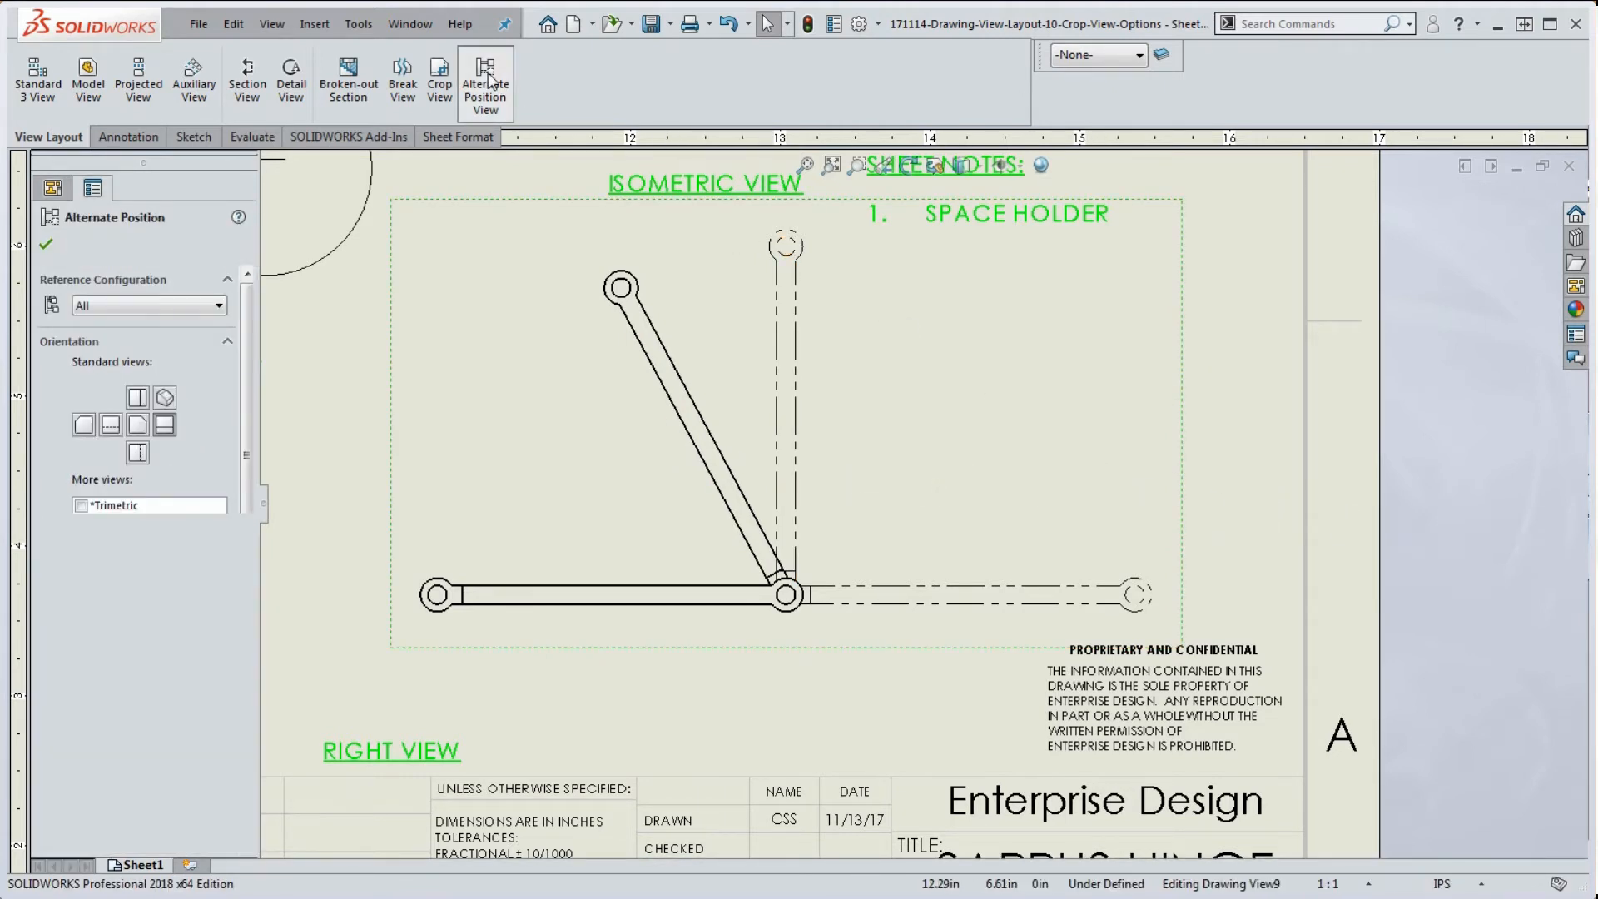
click(113, 418)
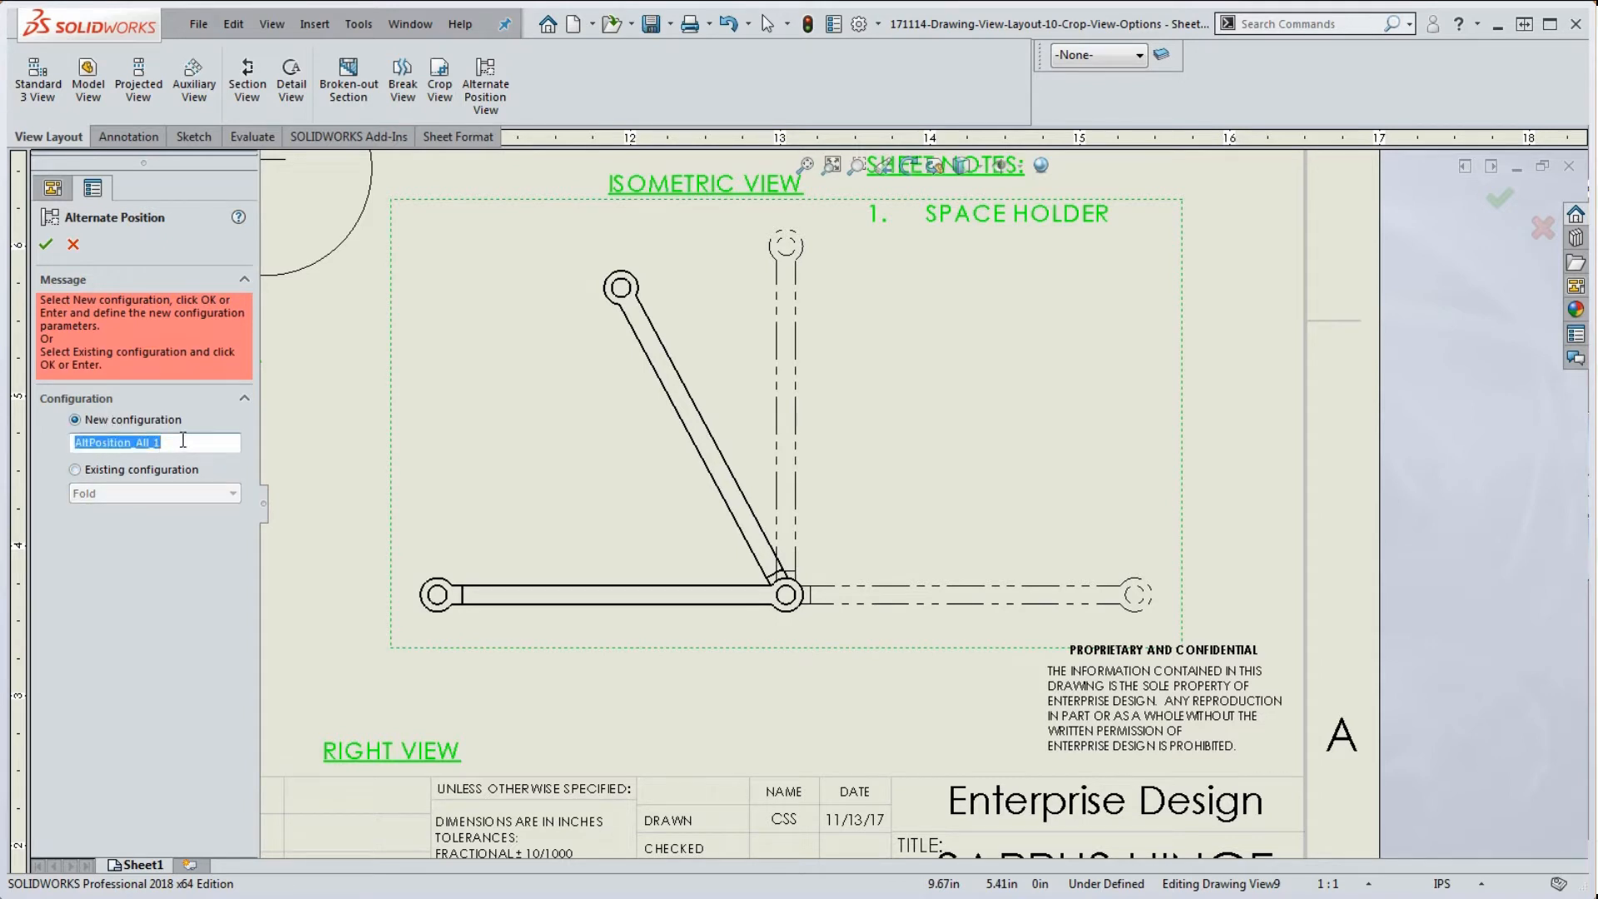
text(45 Degrees)
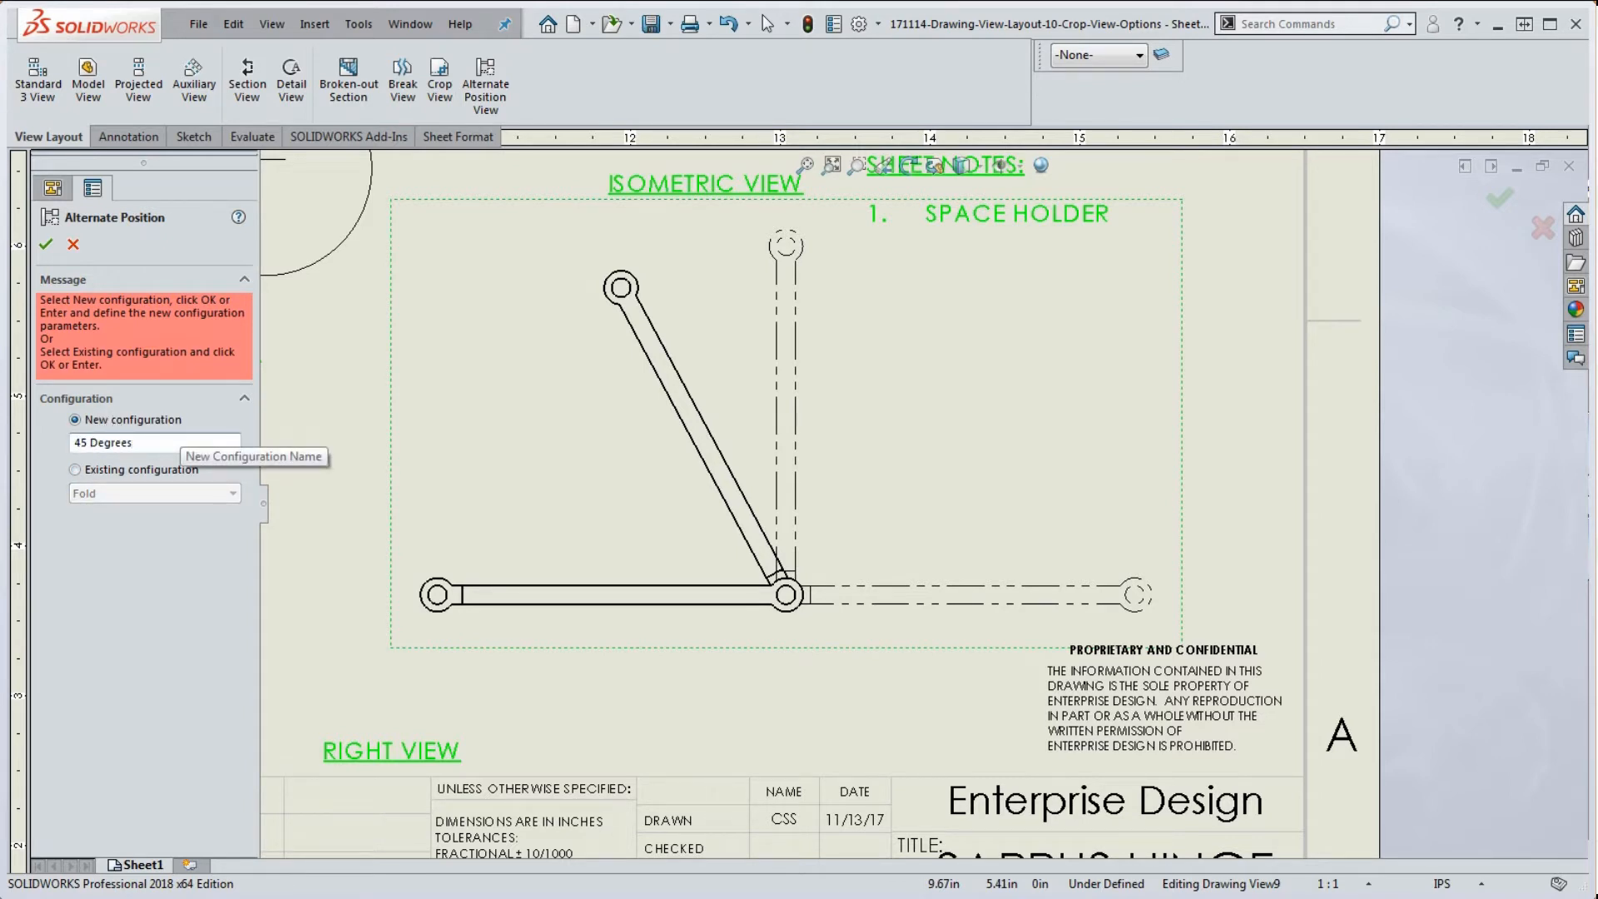
click(46, 244)
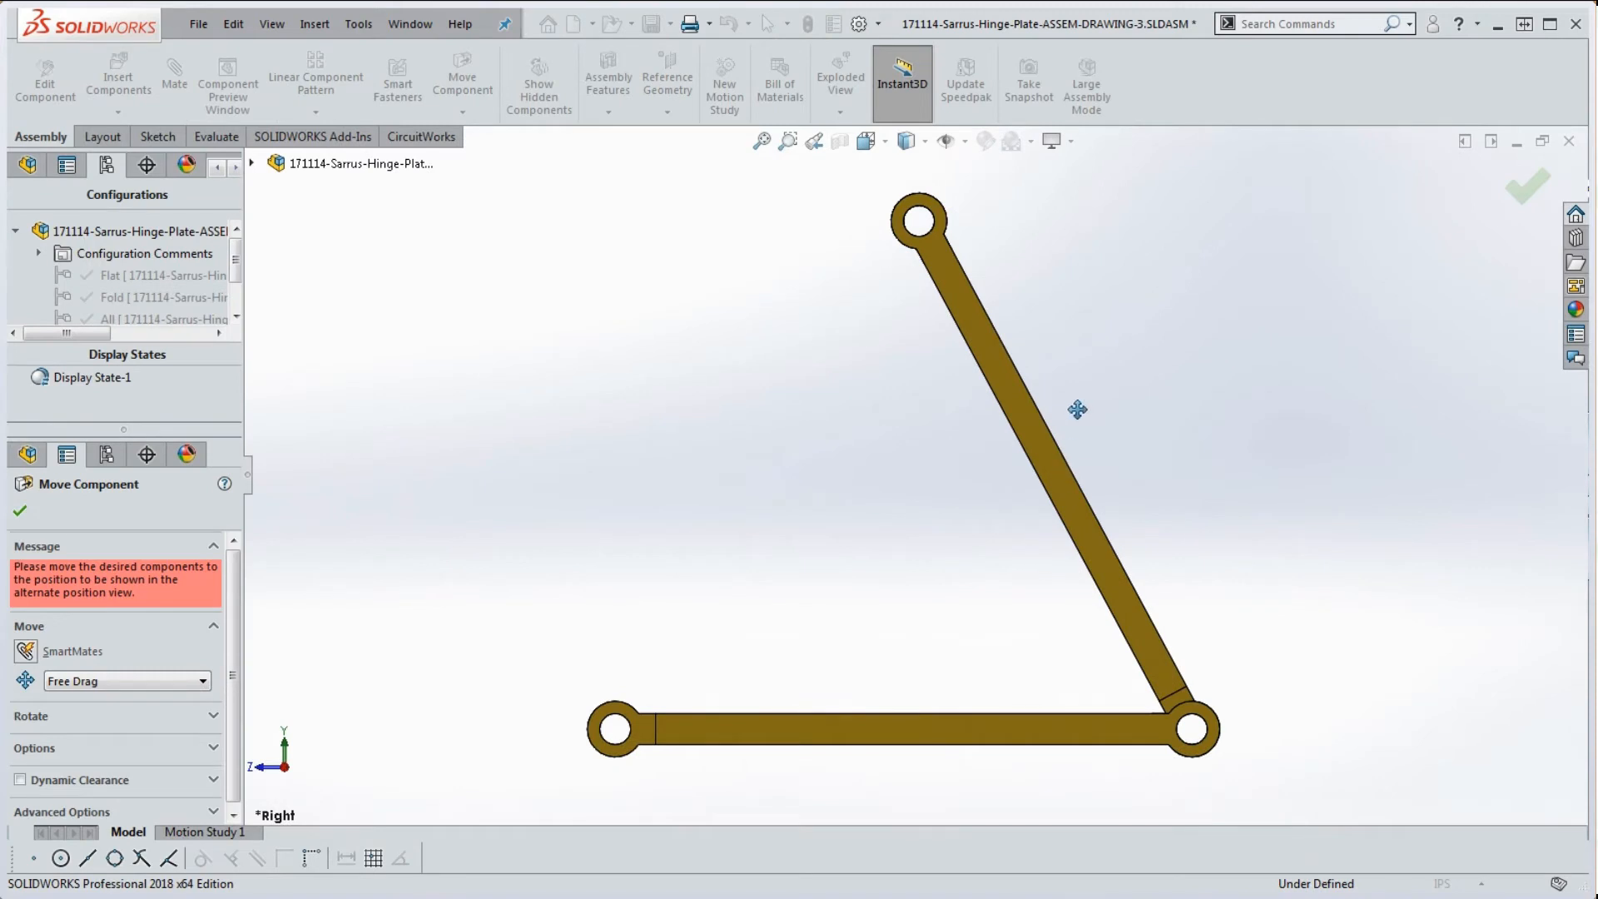
Swing the movable hinge plate to about 45 degrees above horizontal, opposite its current lean, and accept it as the alternate position
middle_drag(1077, 409, 1066, 519)
drag(1037, 499, 1248, 510)
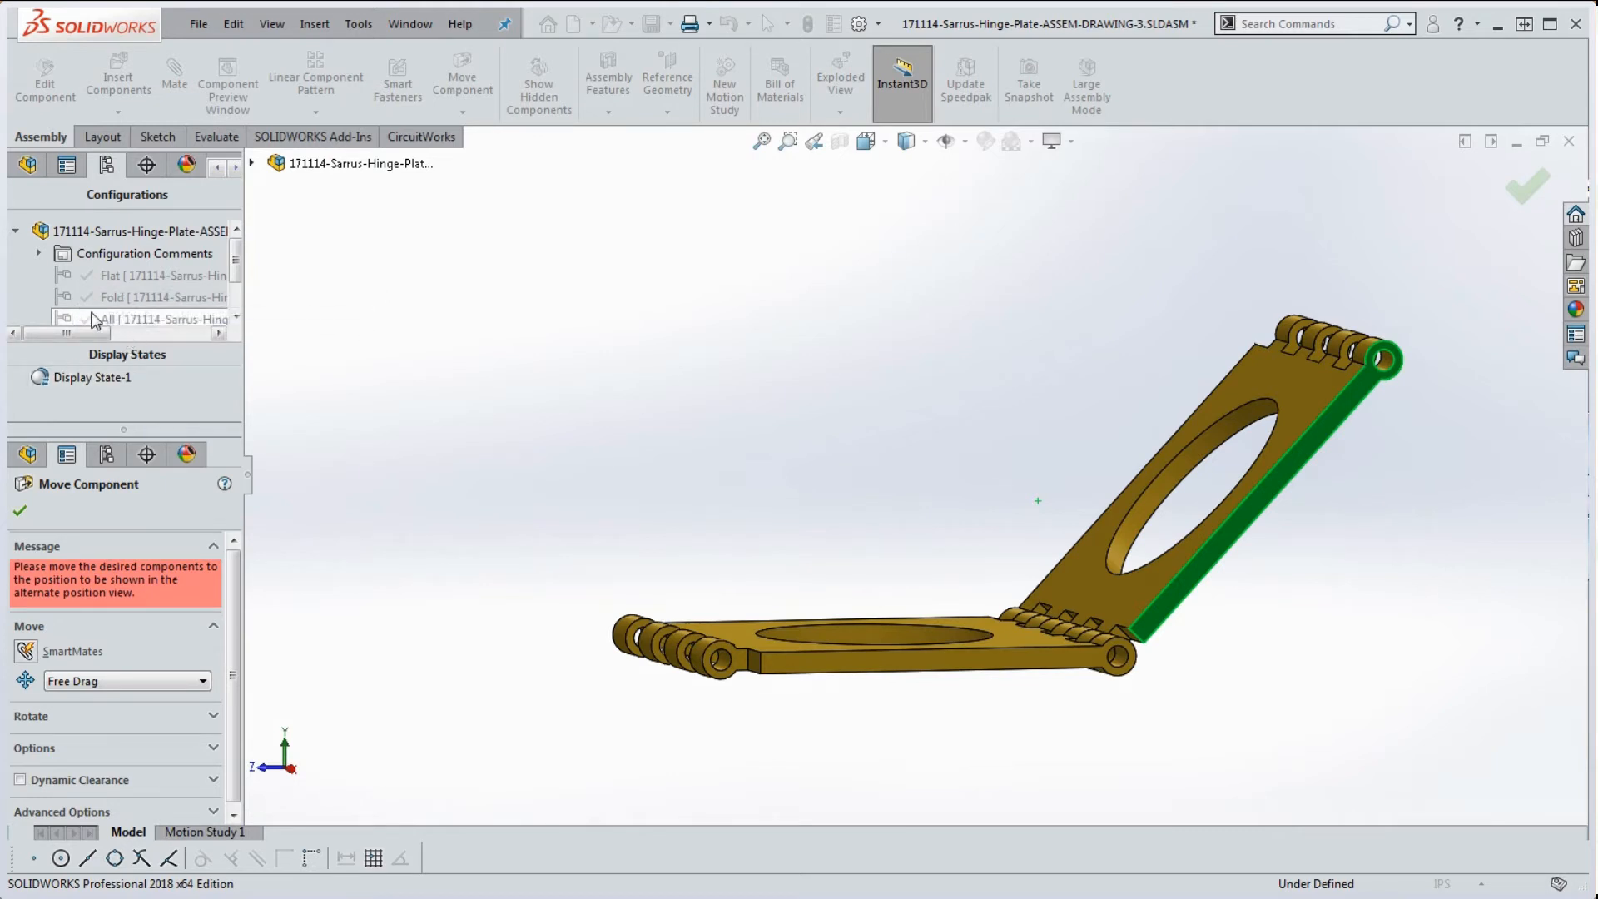
scroll(237, 297, down, 1)
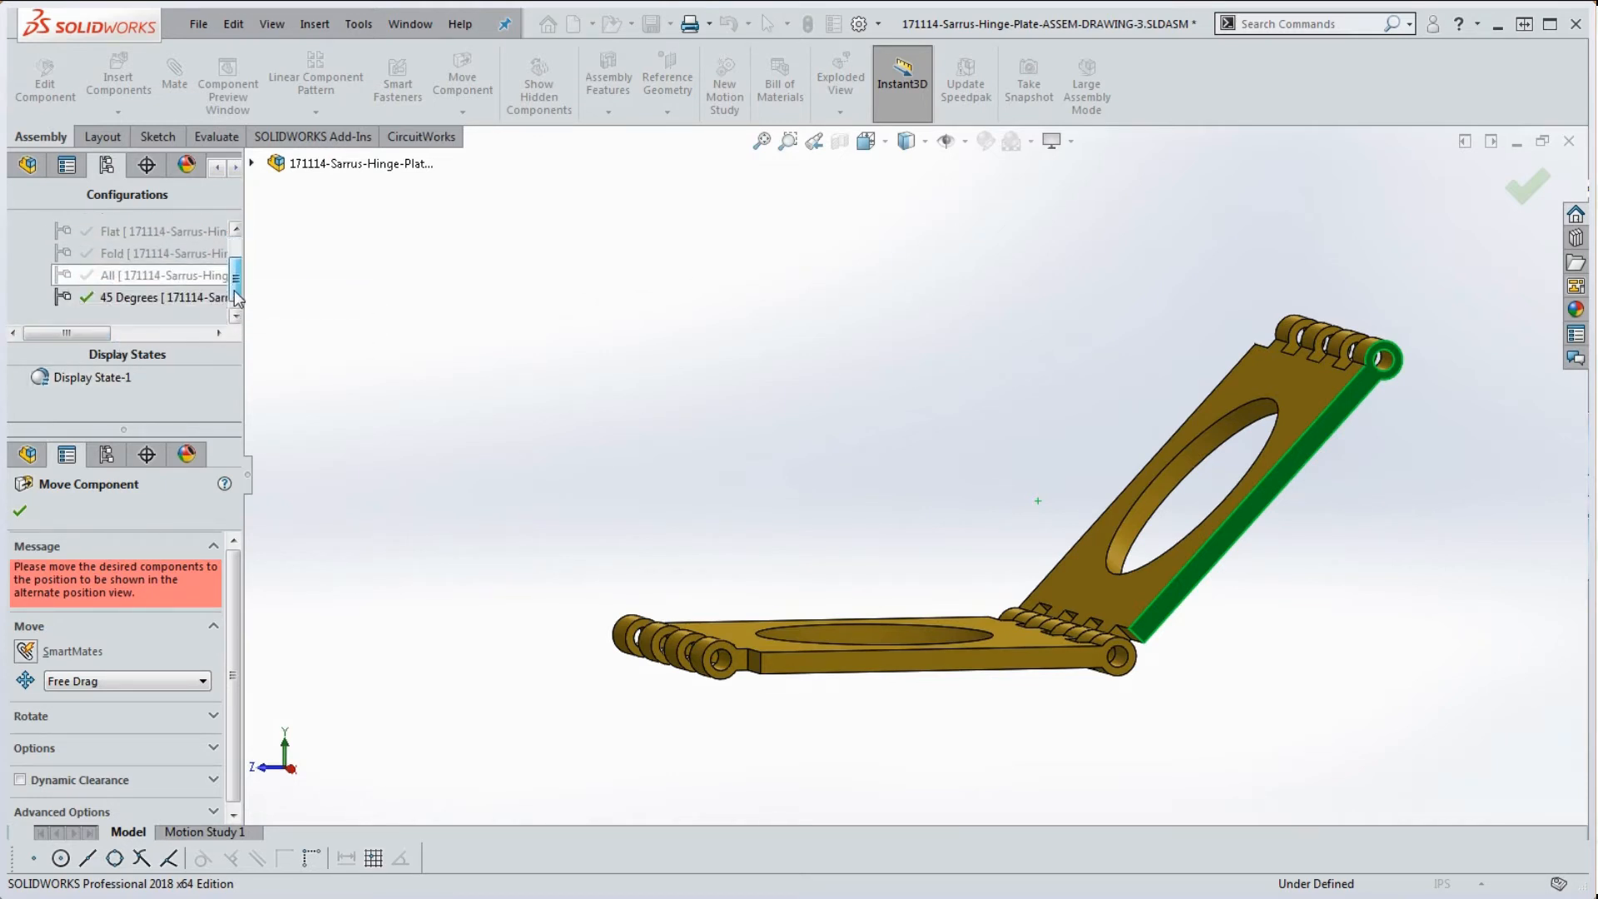
click(22, 513)
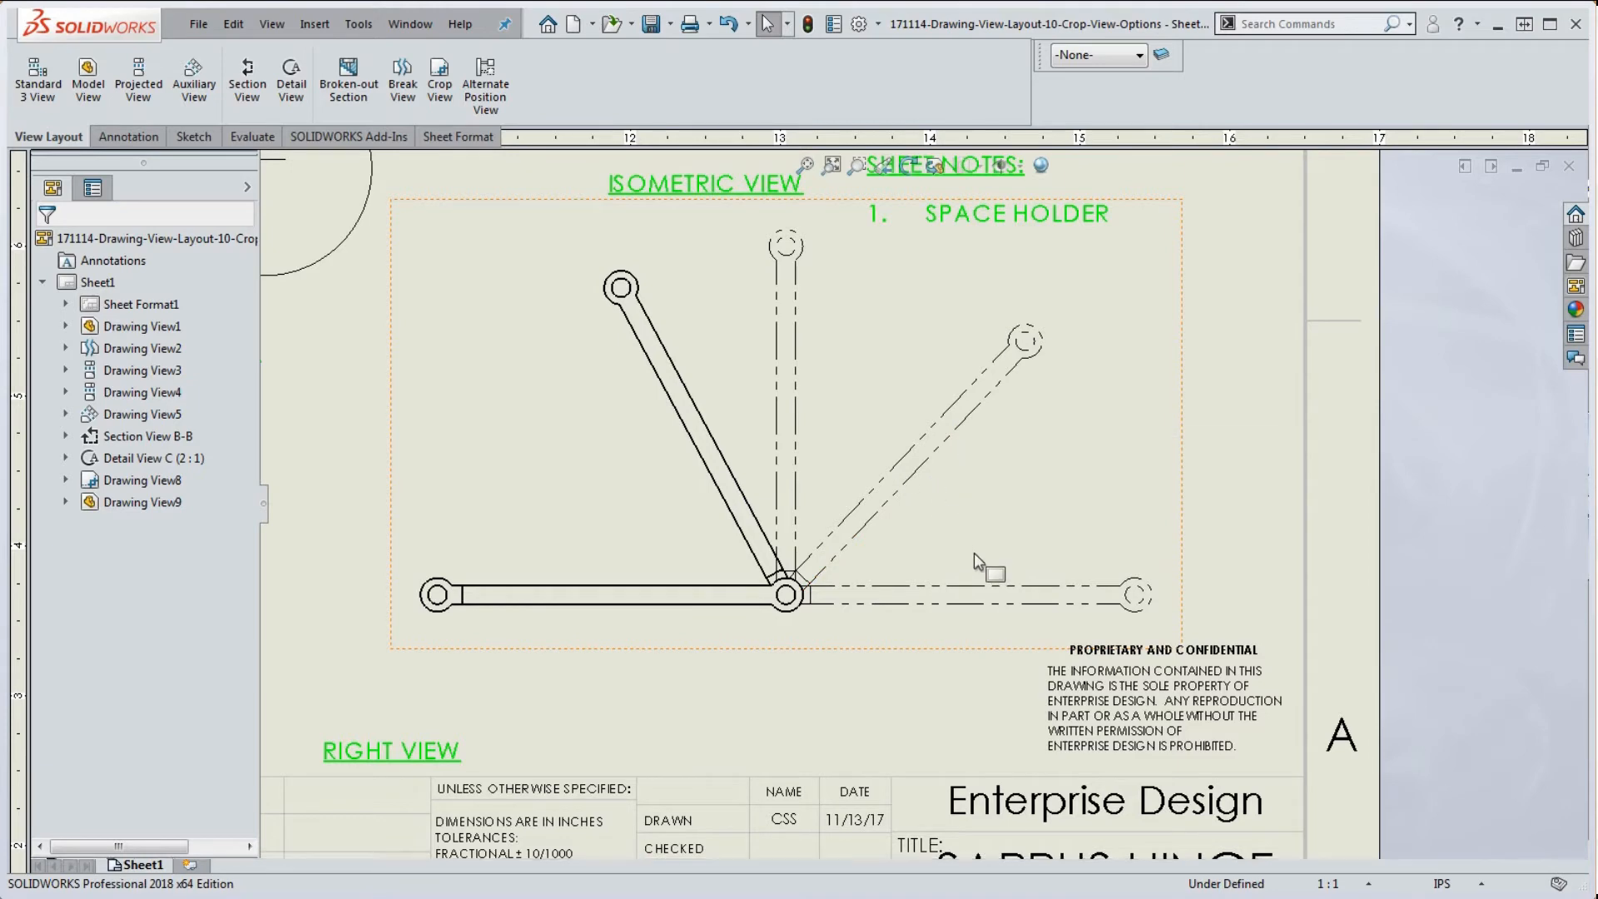
Move the isometric view slightly down and right on the sheet, and shift the cropped view below the front view slightly up
scroll(912, 478, up, 3)
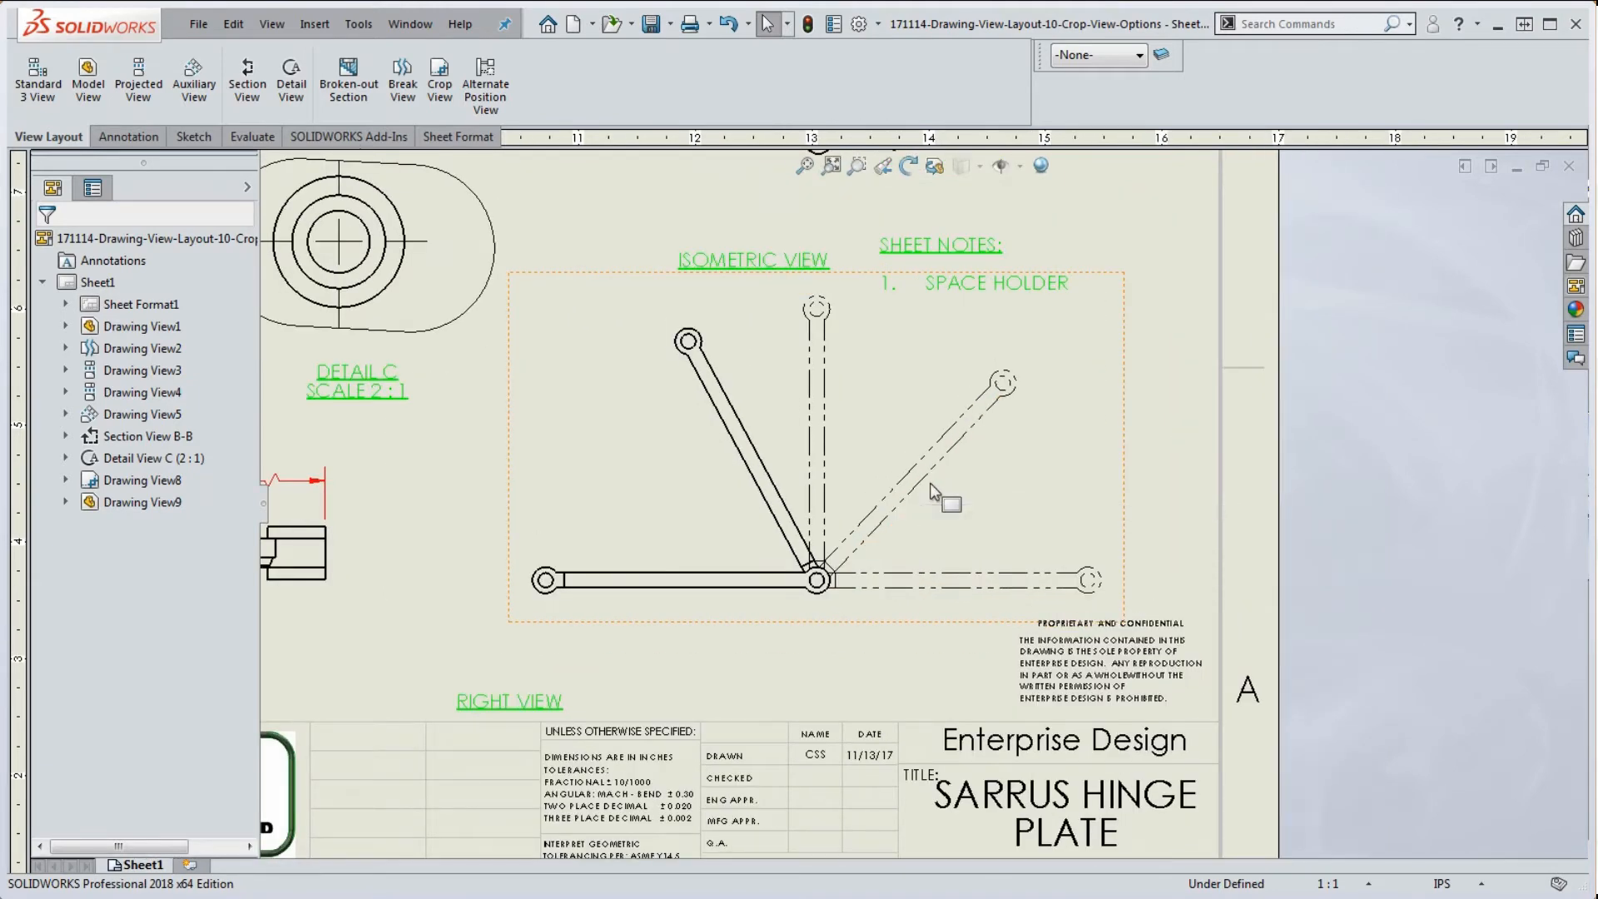
scroll(923, 483, up, 1)
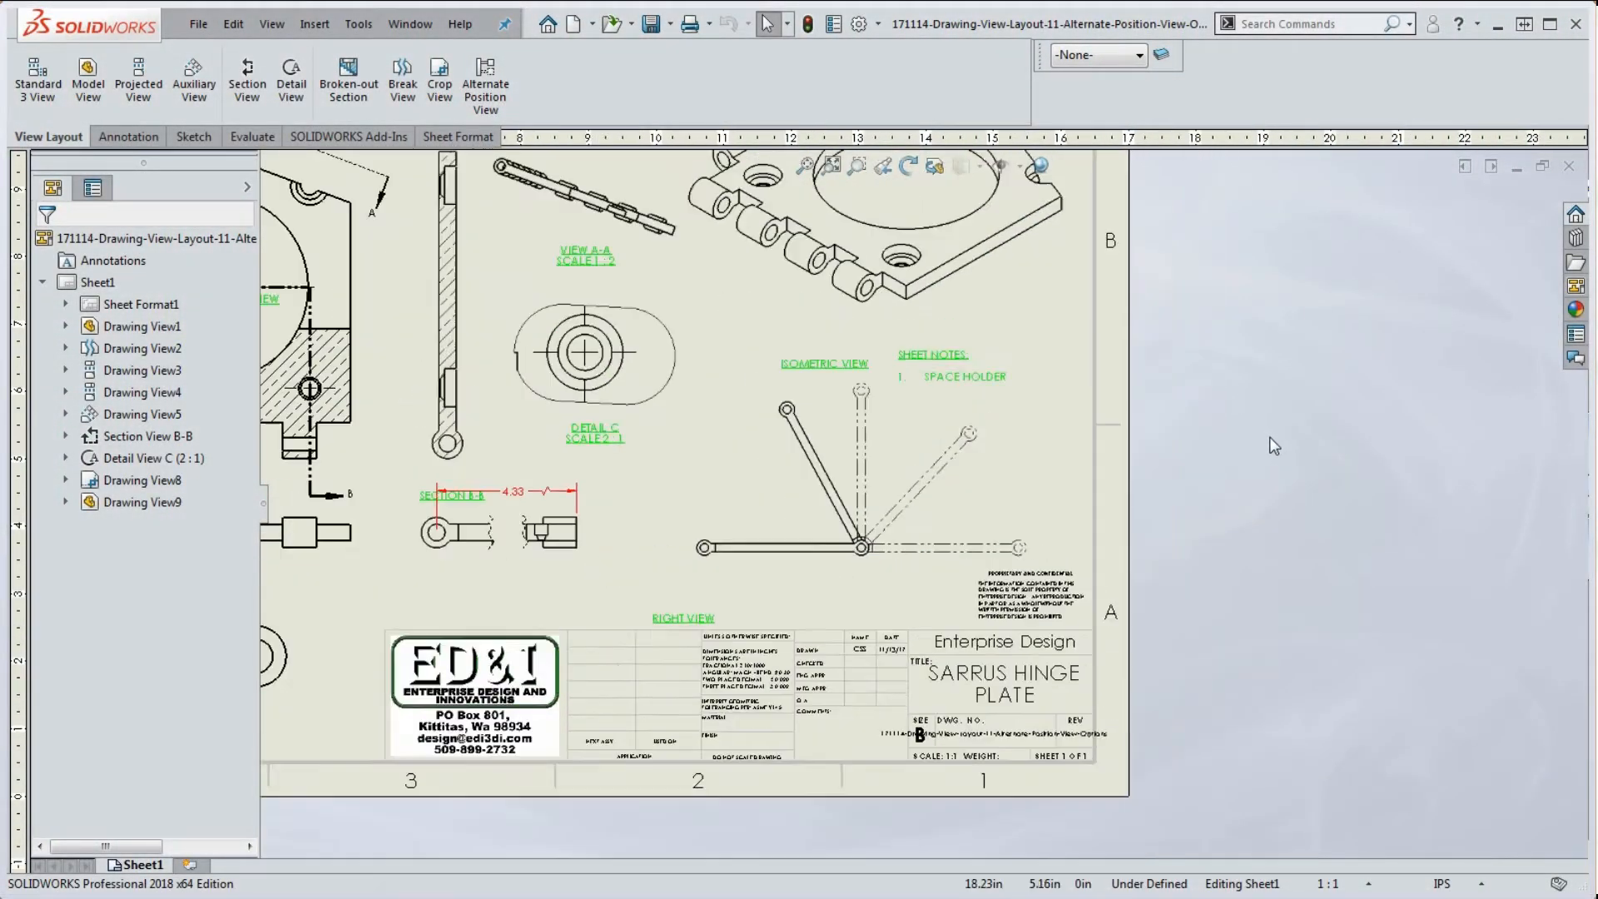
scroll(1266, 441, up, 5)
scroll(730, 435, down, 5)
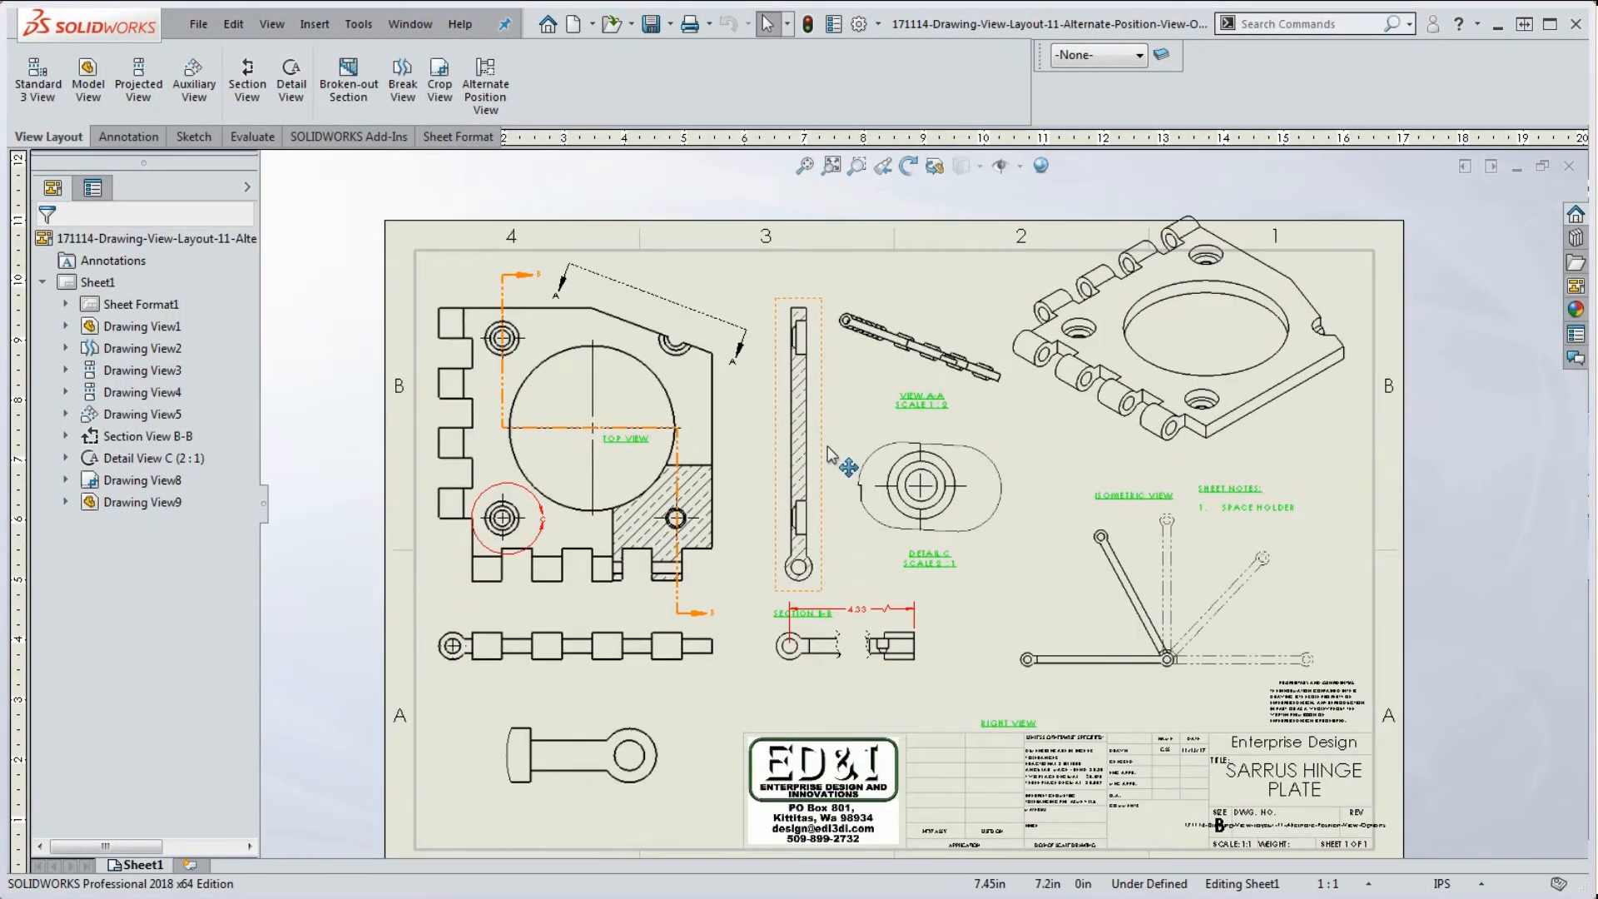
click(1289, 506)
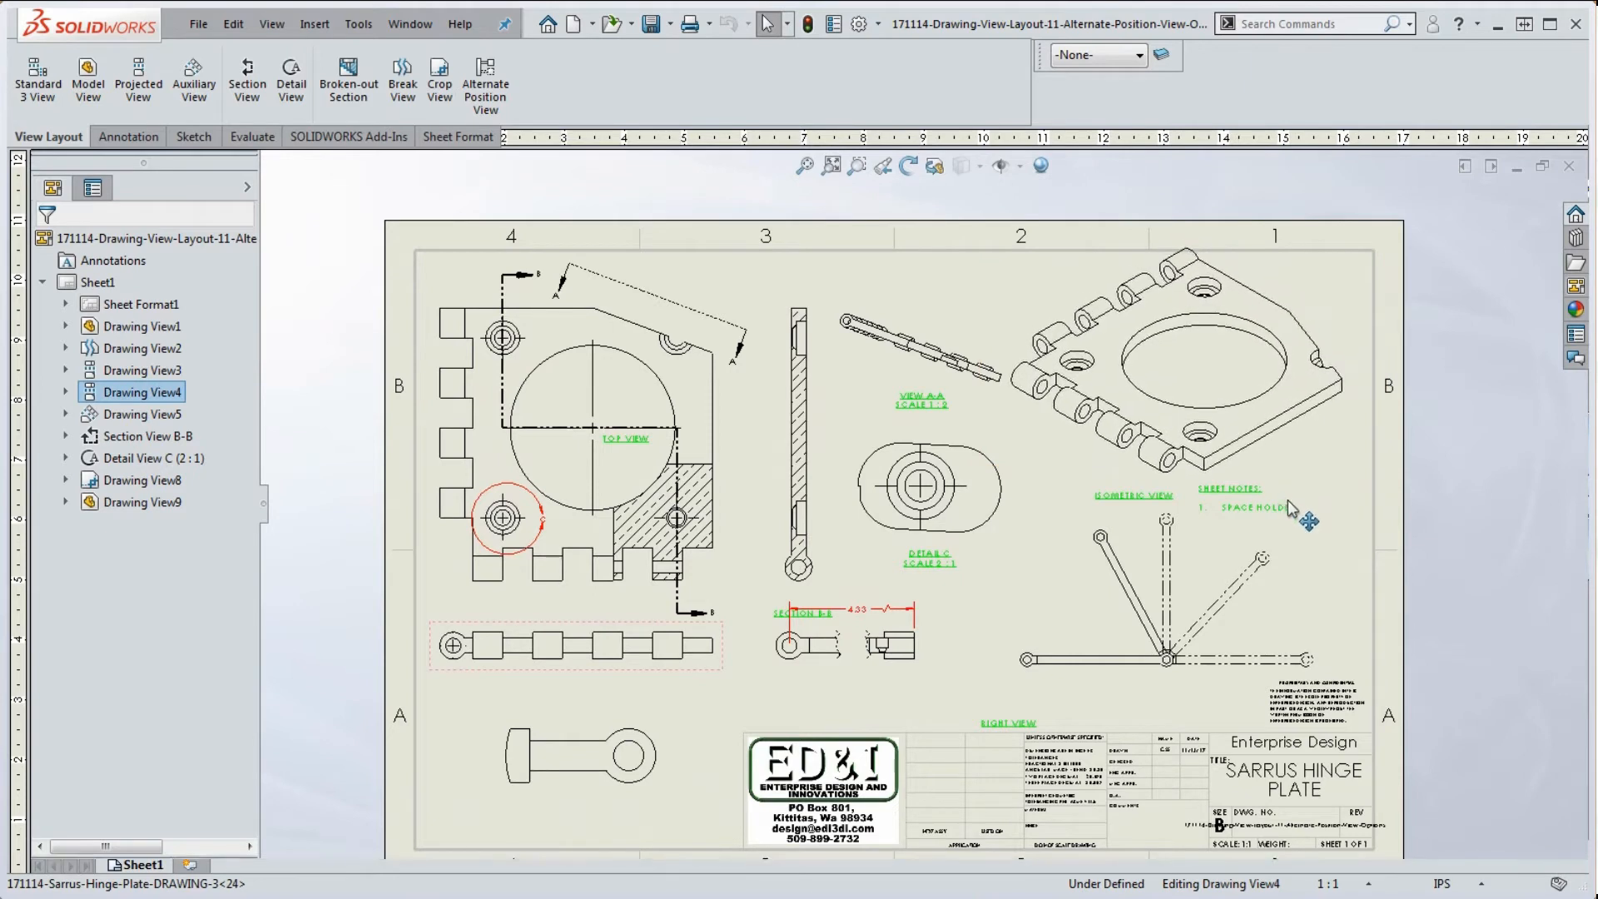
drag(1289, 502, 1297, 510)
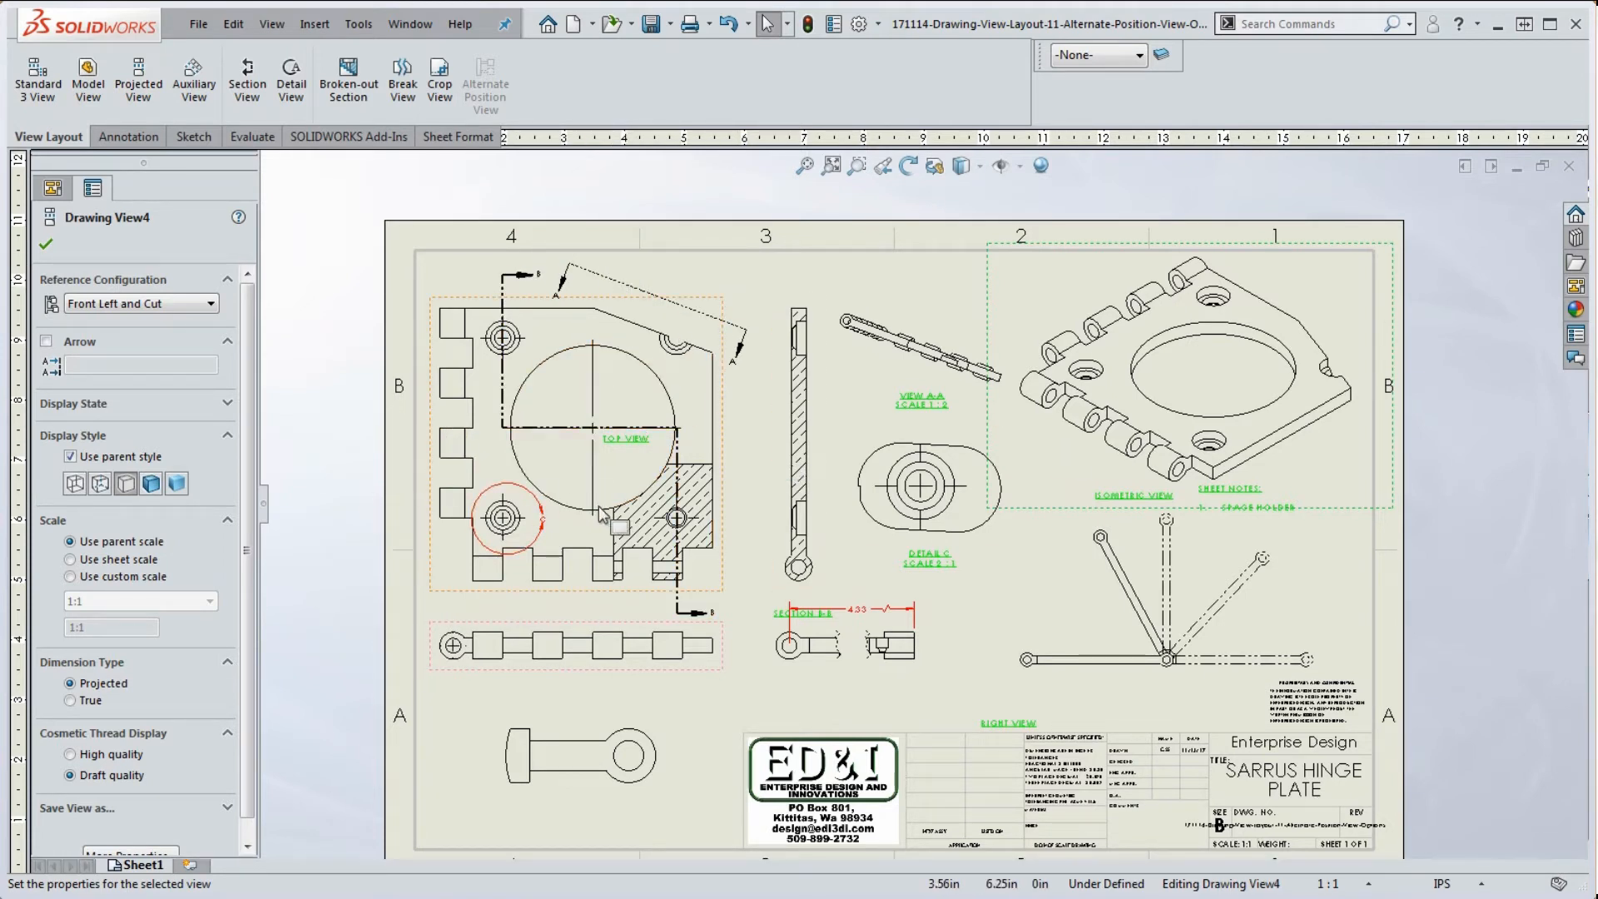
key(z)
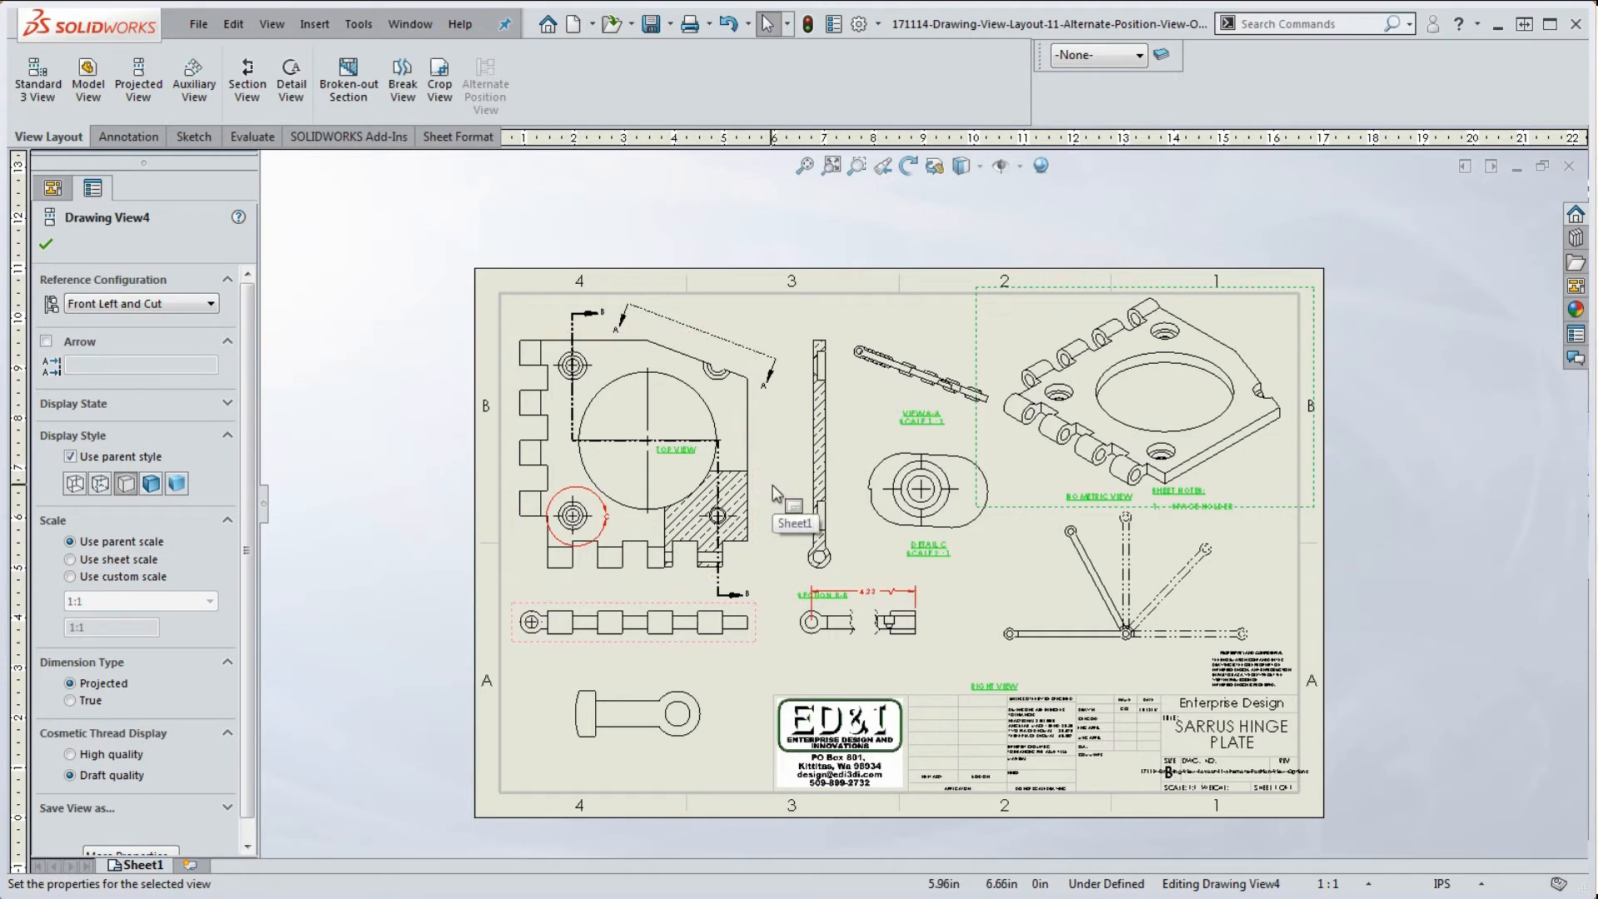
mouse_move(671, 752)
mouse_down()
mouse_move(659, 773)
mouse_move(651, 743)
mouse_up()
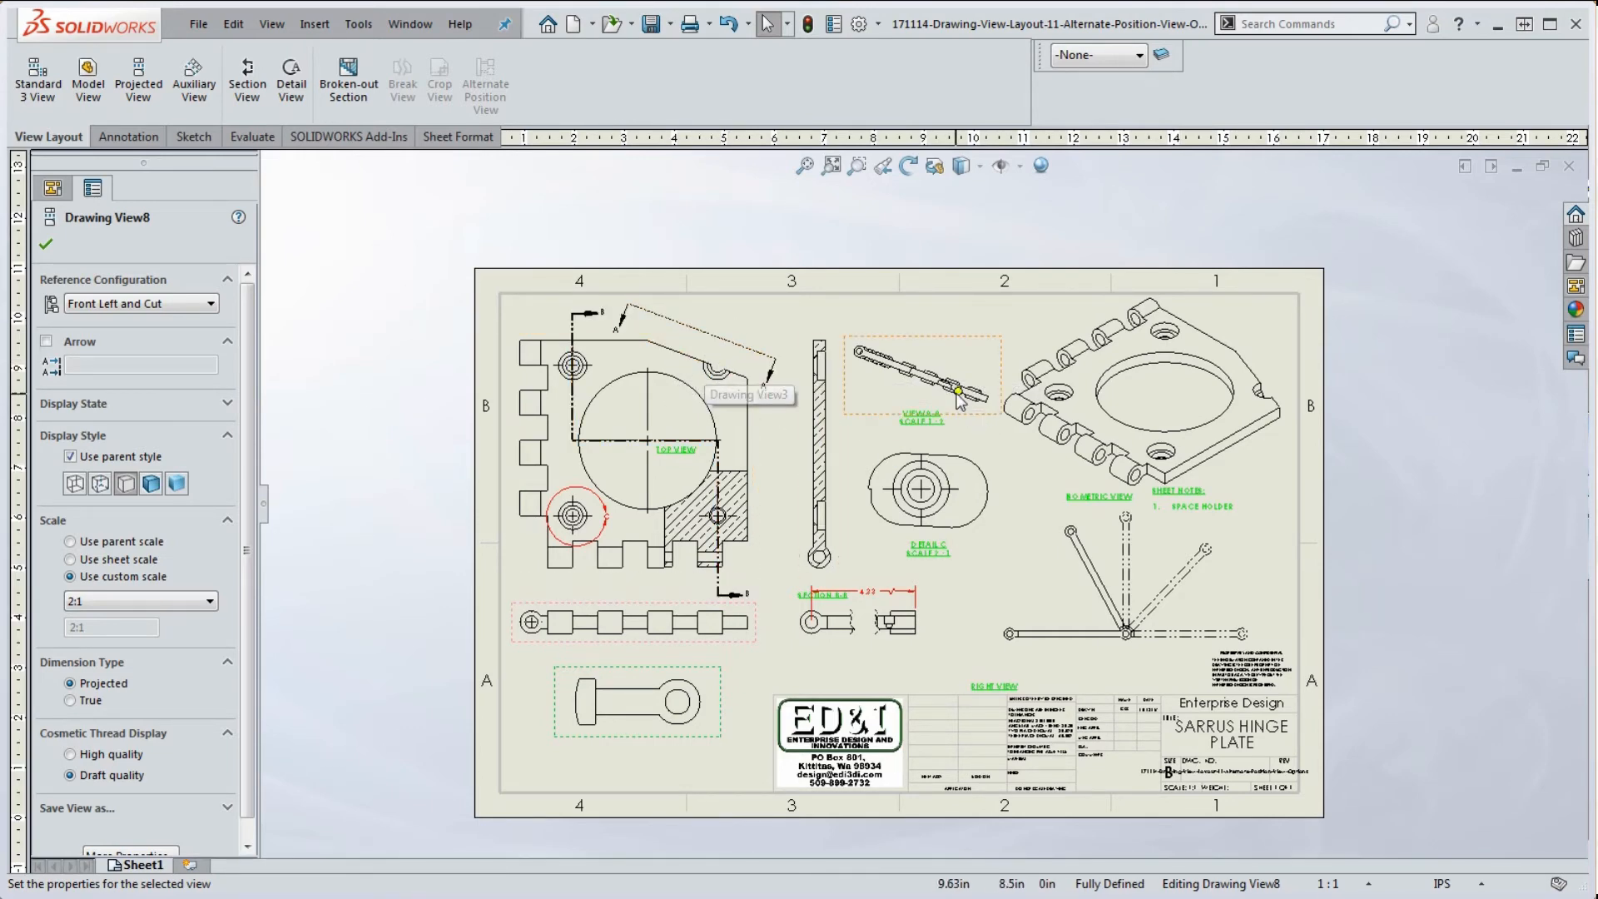
Examine auxiliary View A-A closely, along with its view arrow on the top view
scroll(931, 404, down, 3)
scroll(930, 408, down, 4)
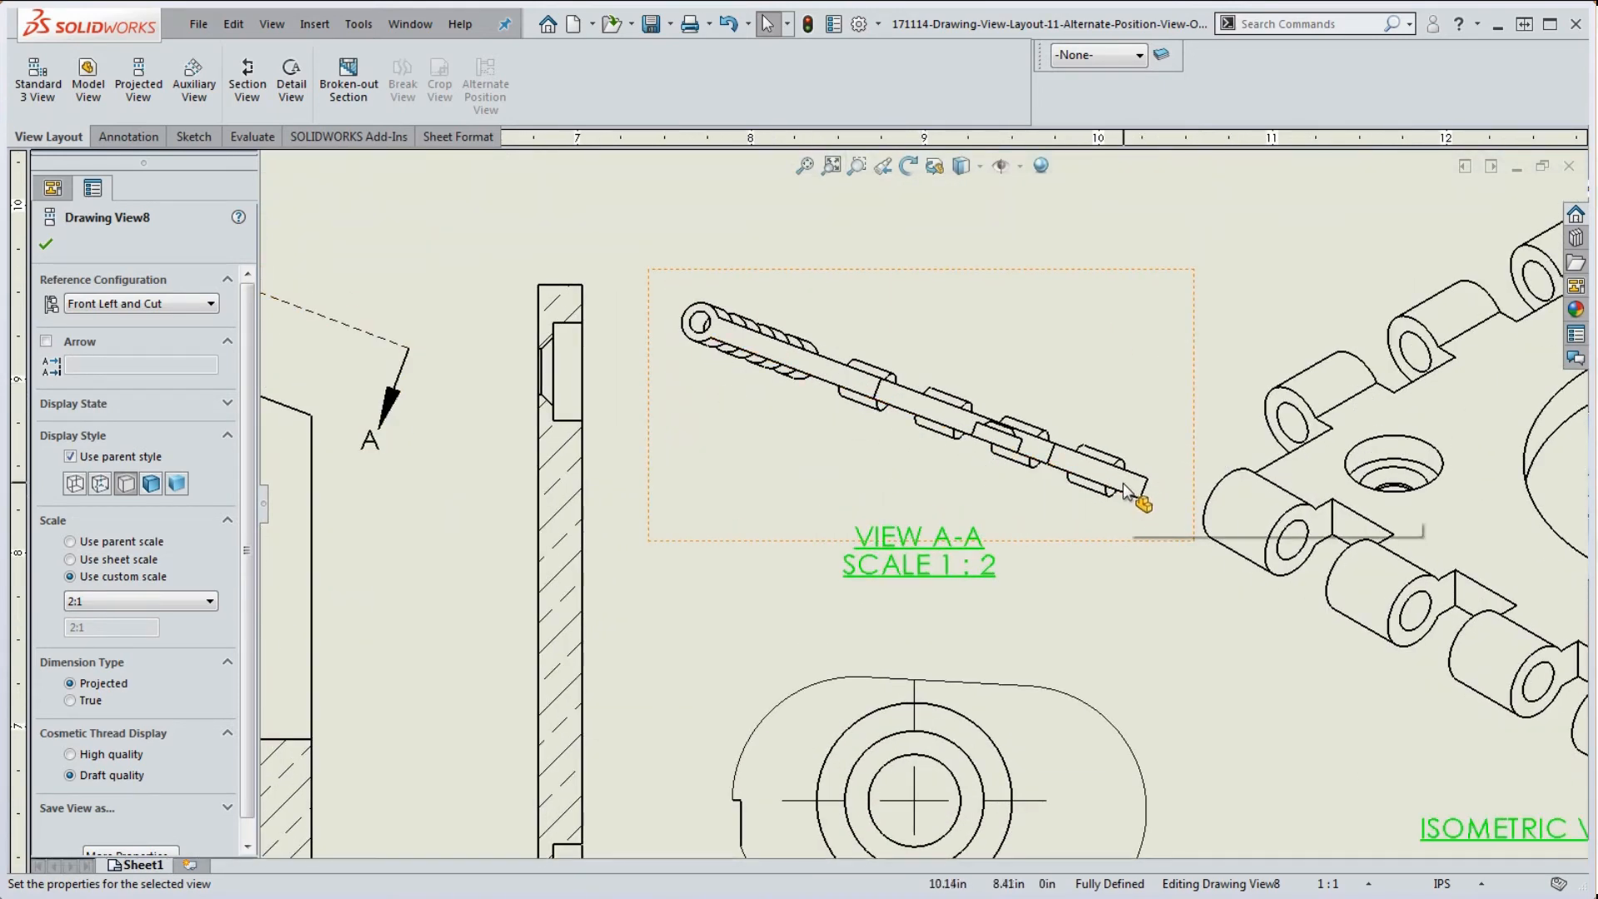
scroll(981, 442, up, 2)
scroll(967, 439, down, 1)
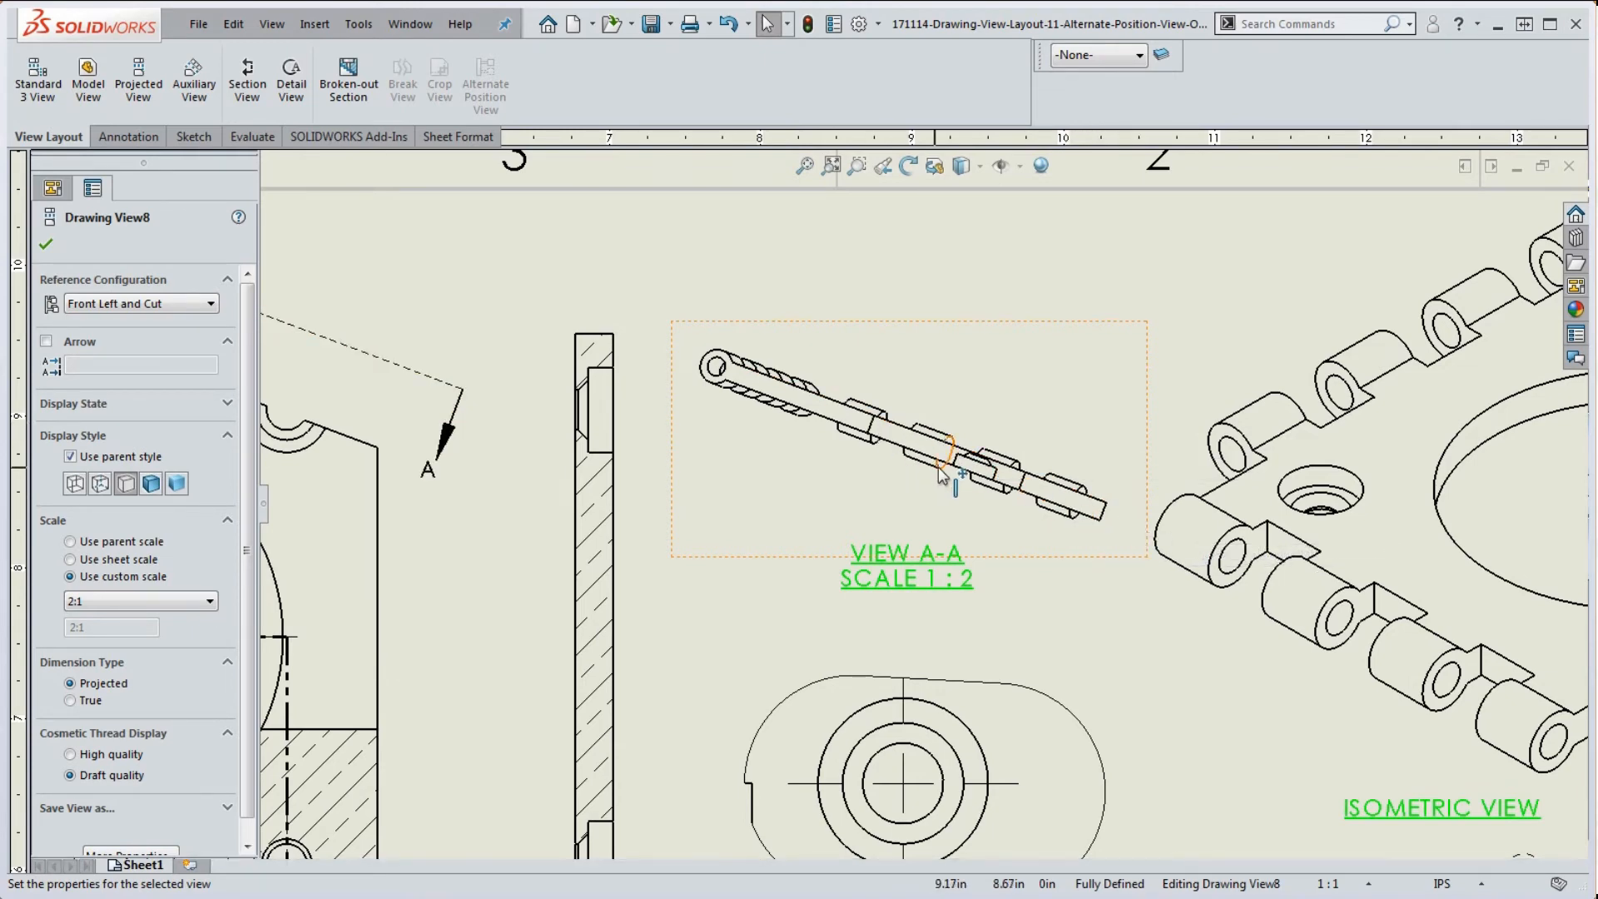
scroll(941, 473, up, 3)
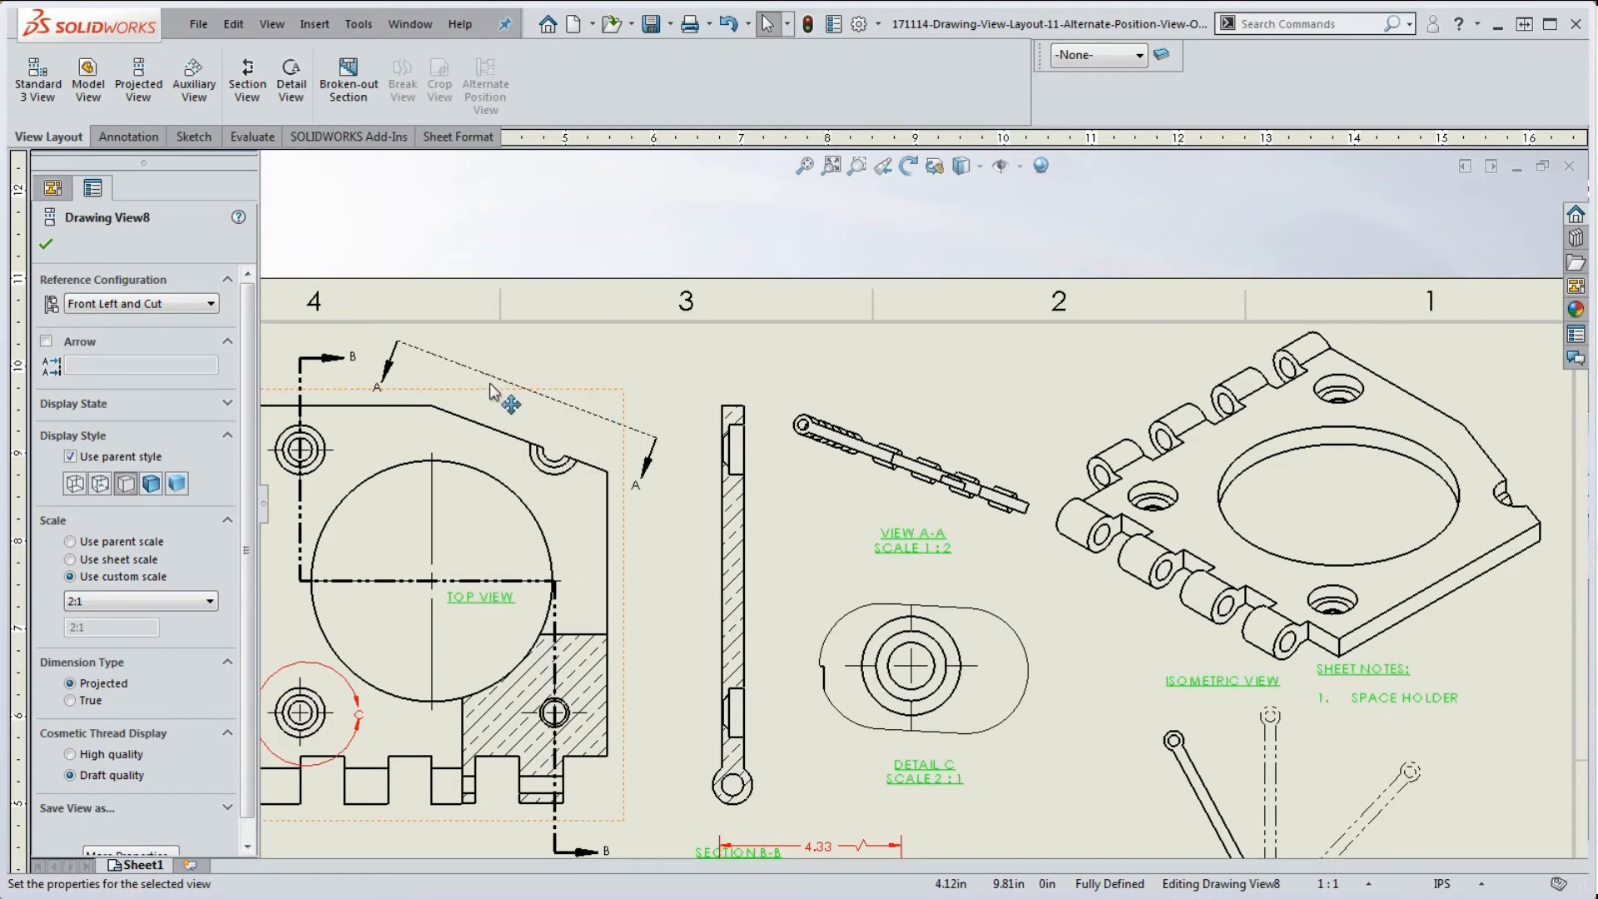
scroll(920, 504, up, 2)
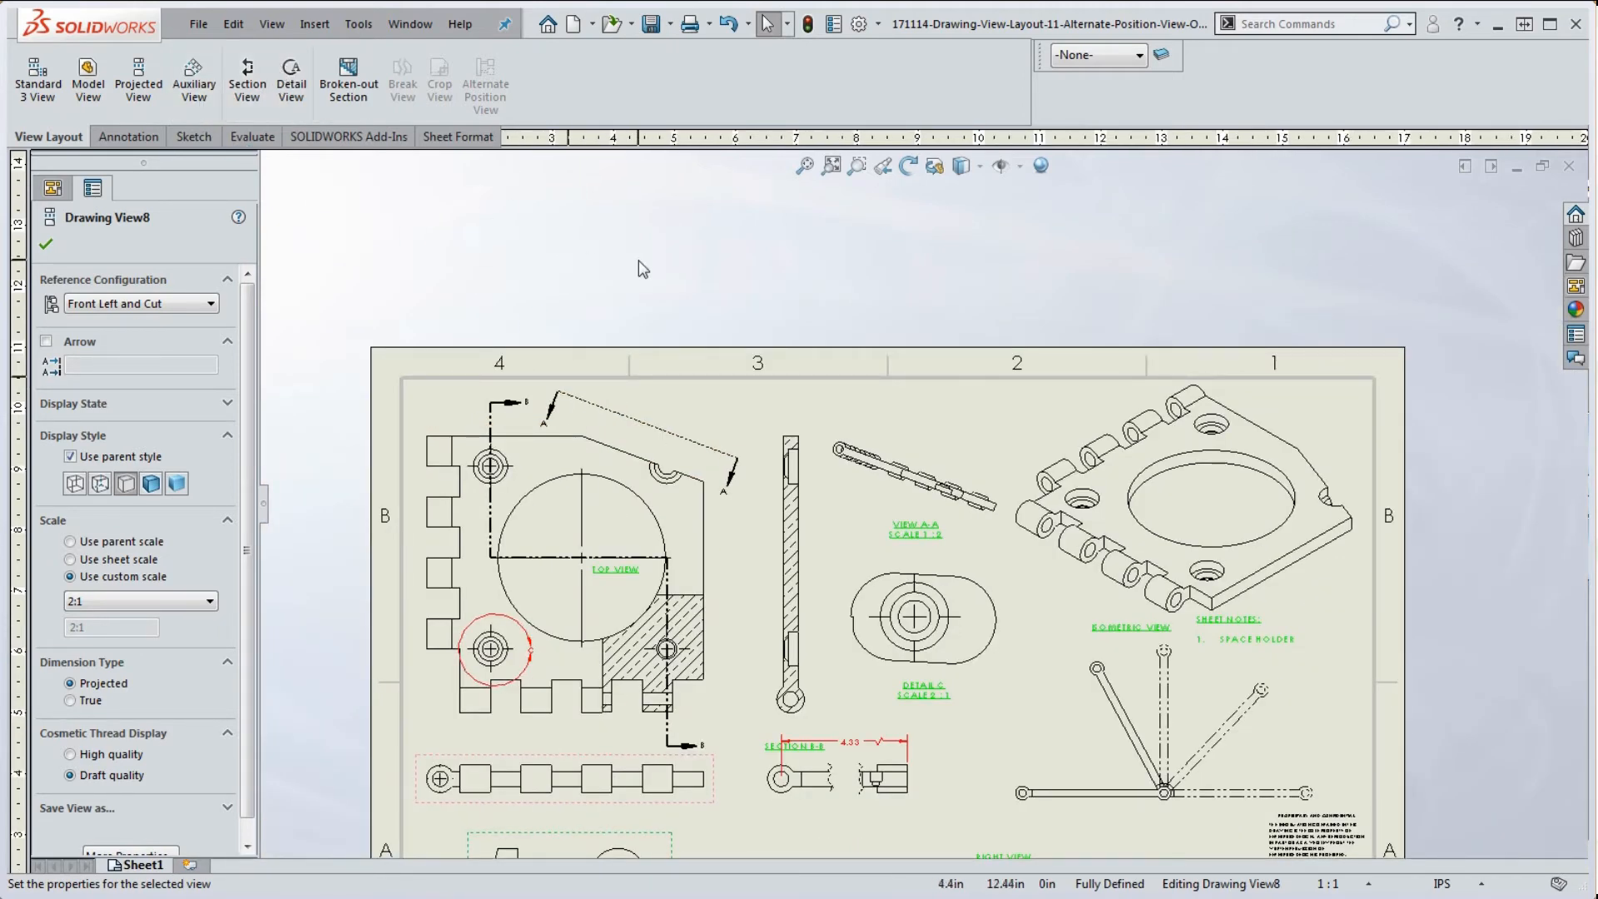
scroll(639, 260, up, 2)
scroll(616, 739, down, 2)
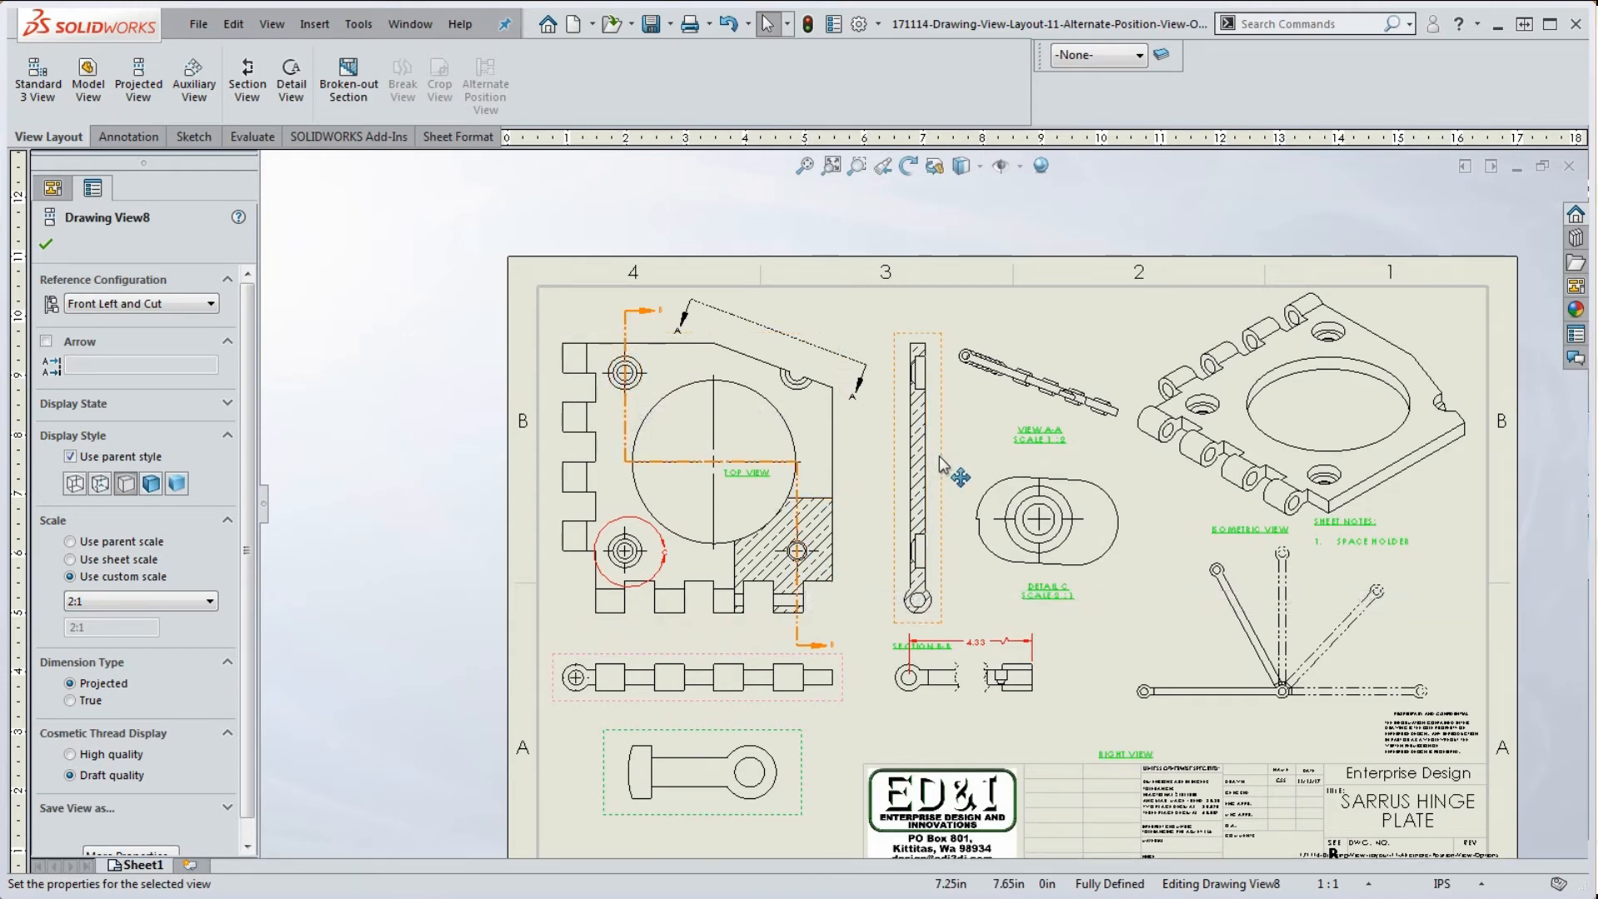
Move Section View B-B slightly left, closer to the top view
drag(938, 457, 927, 472)
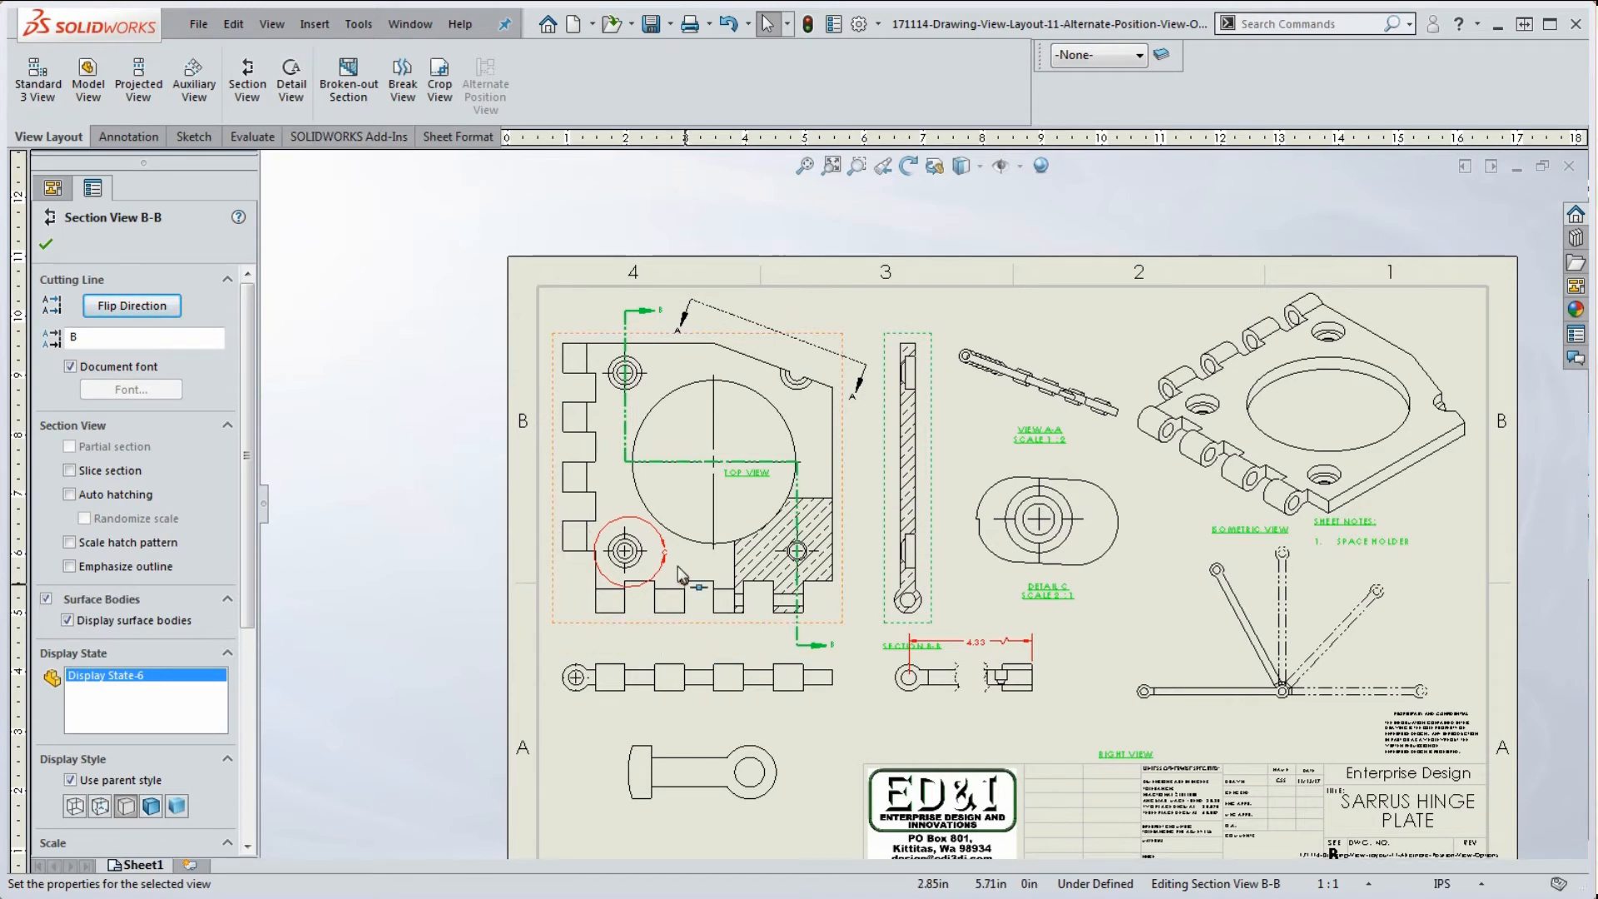
click(643, 527)
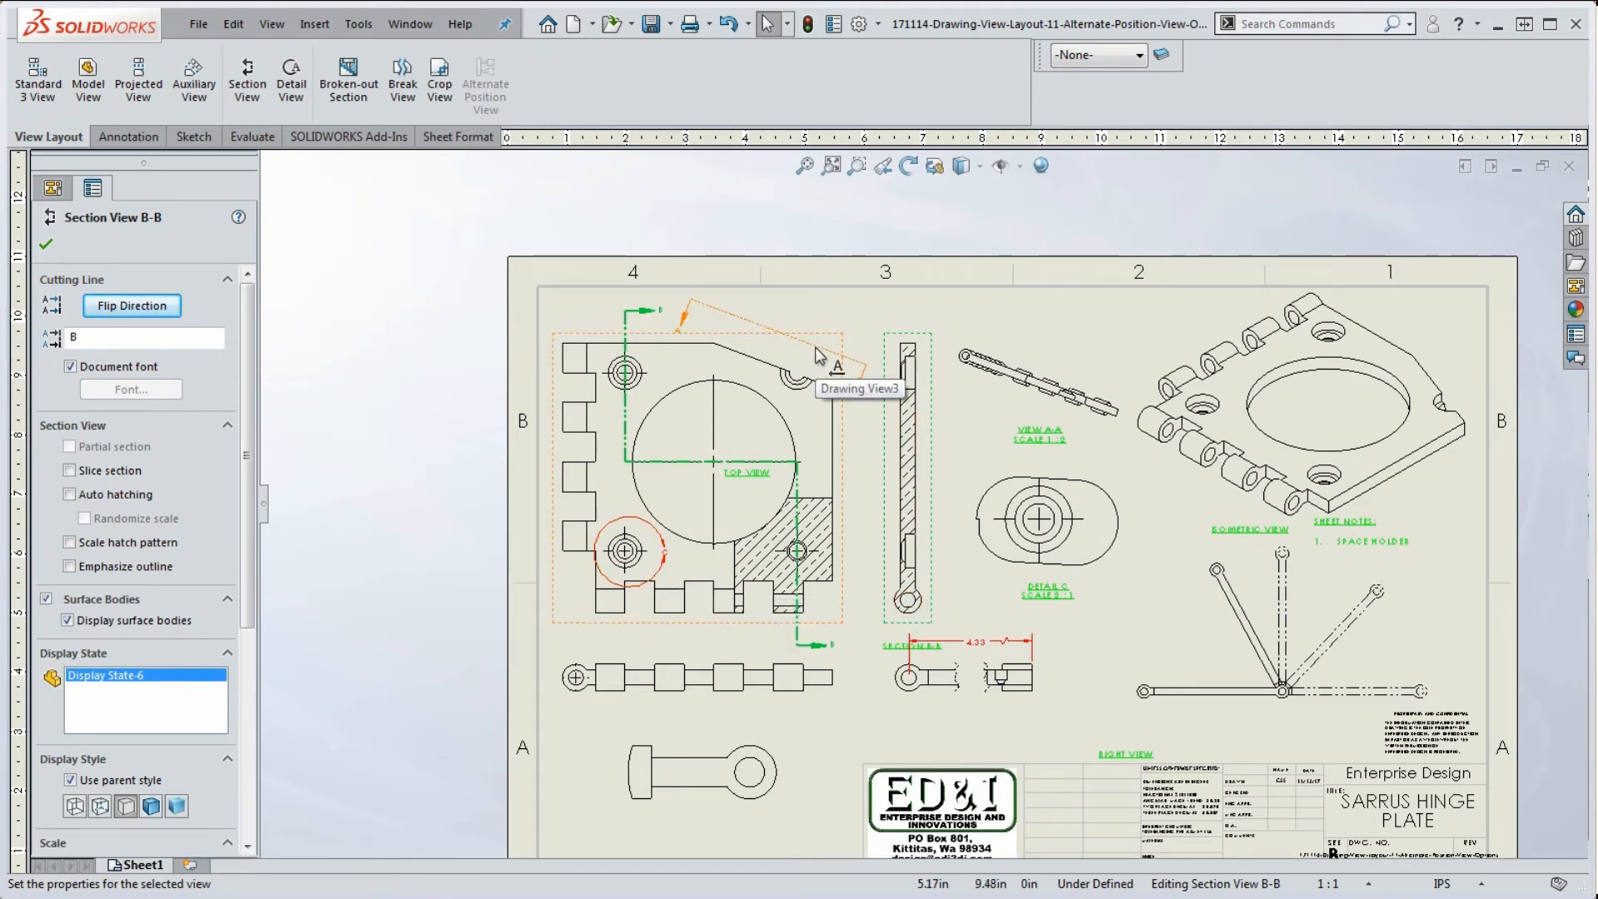
drag(820, 356, 854, 410)
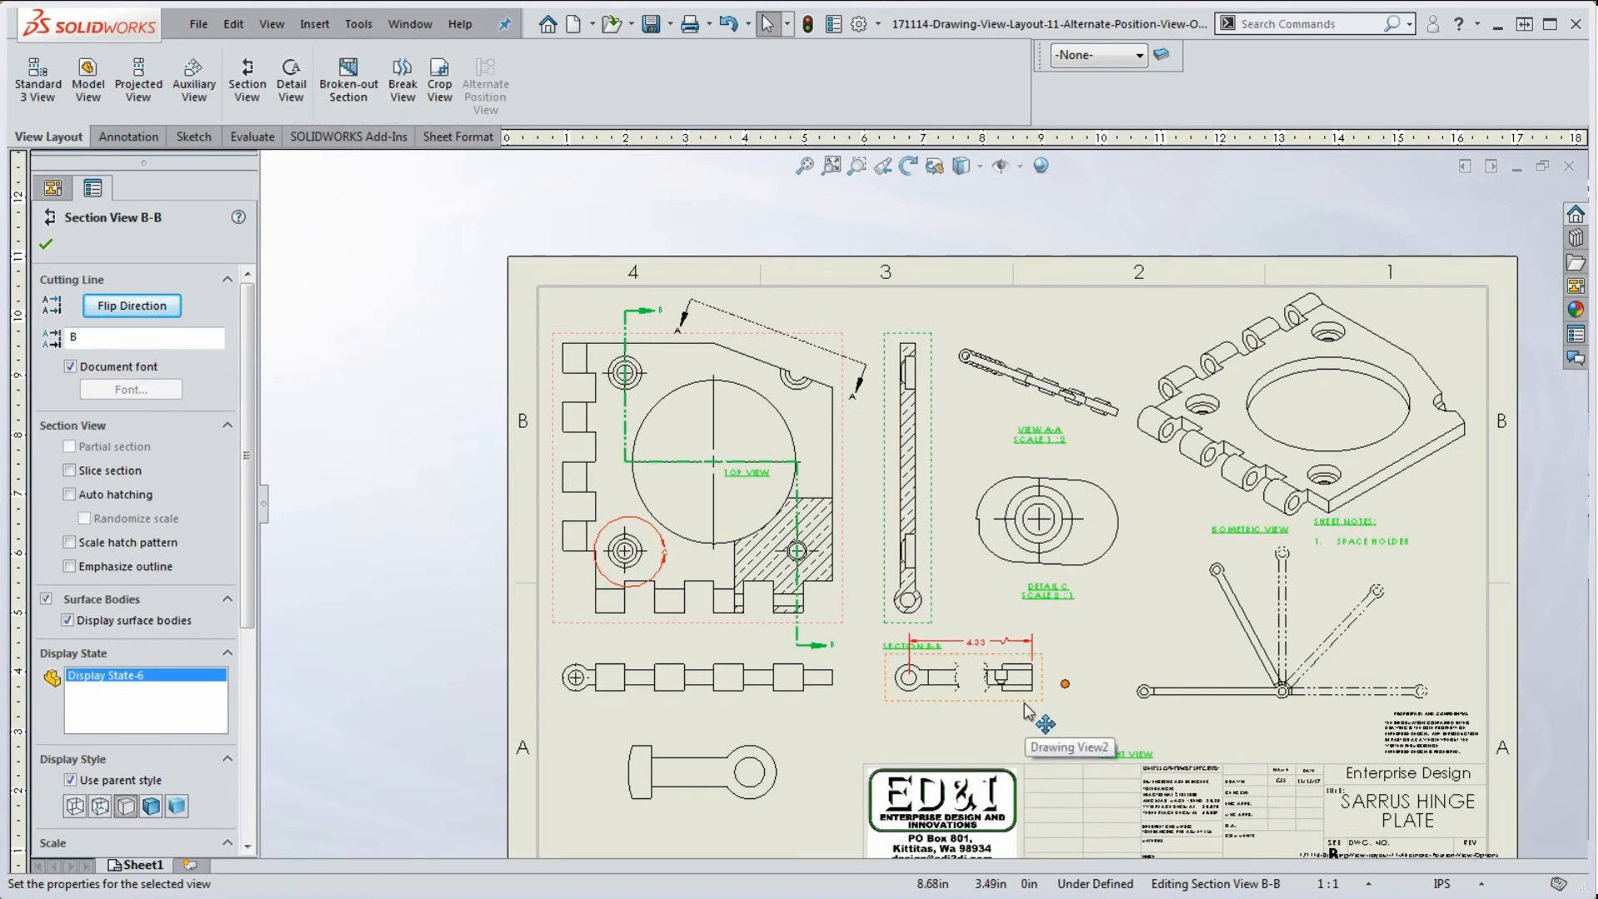
Move the front view and its aligned broken view slightly down, and shift the alternate-position assembly view left and down
click(964, 707)
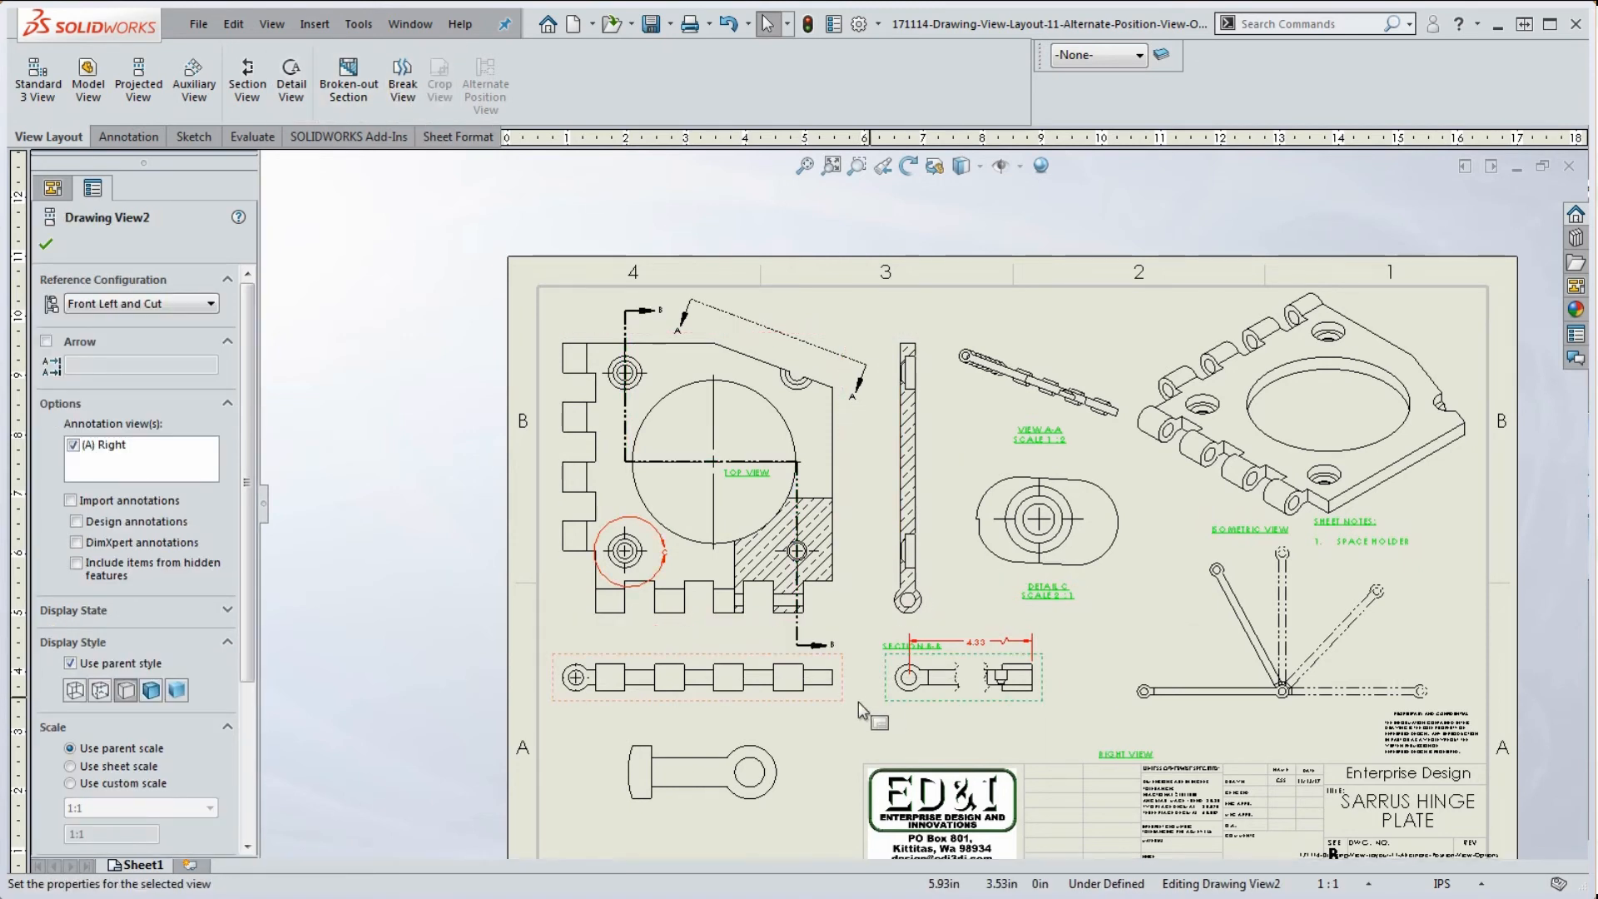
drag(831, 703, 831, 724)
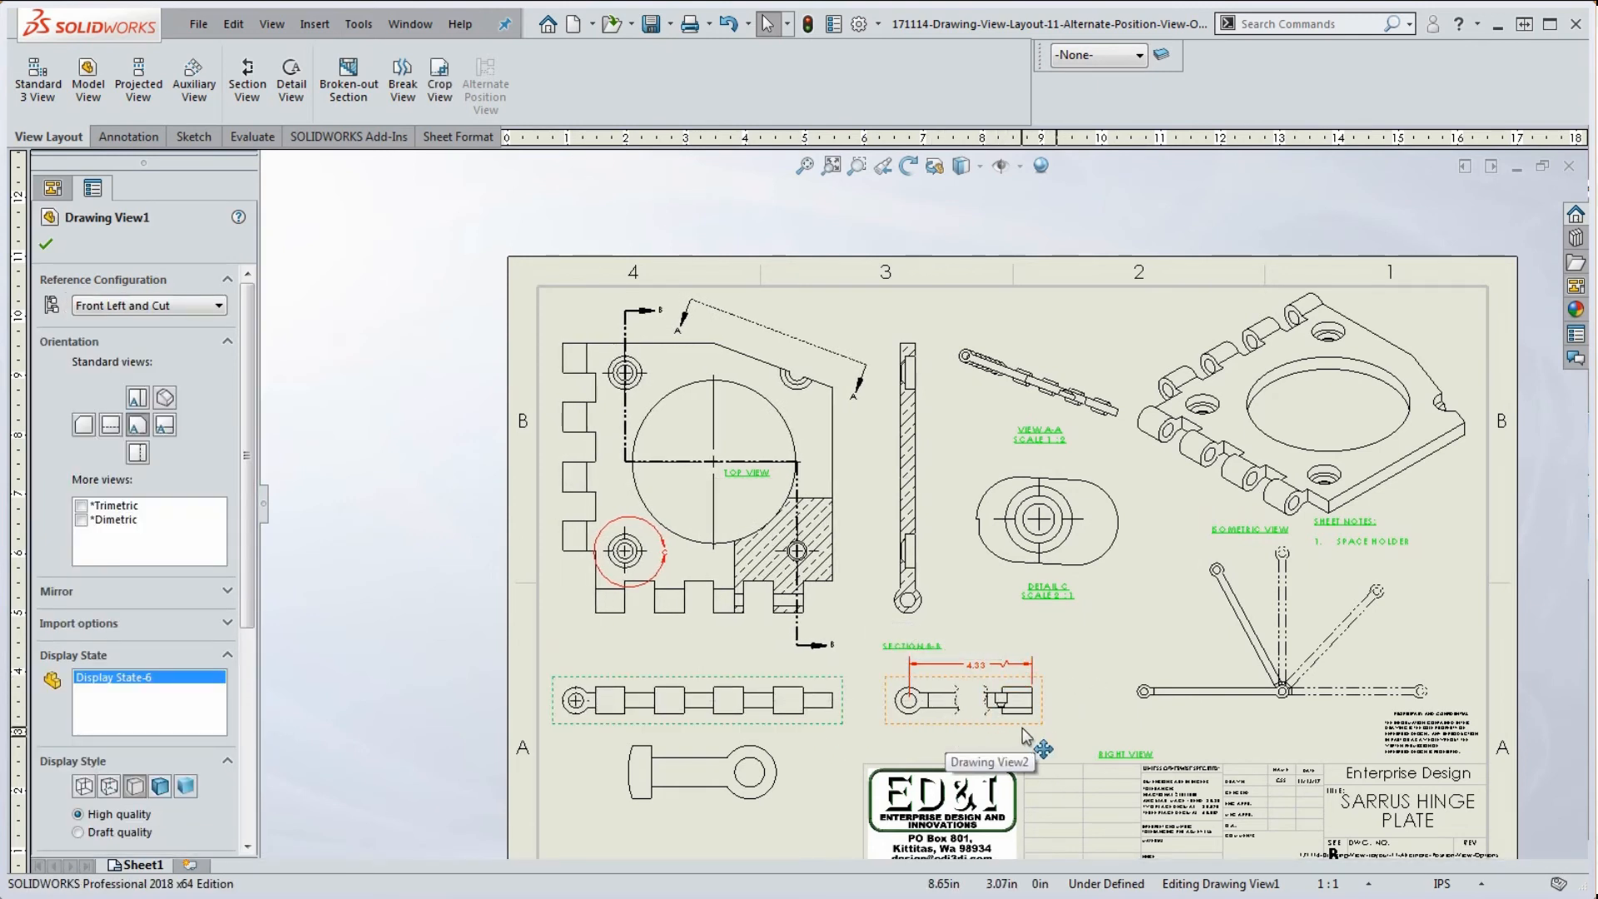
drag(1199, 719, 1172, 731)
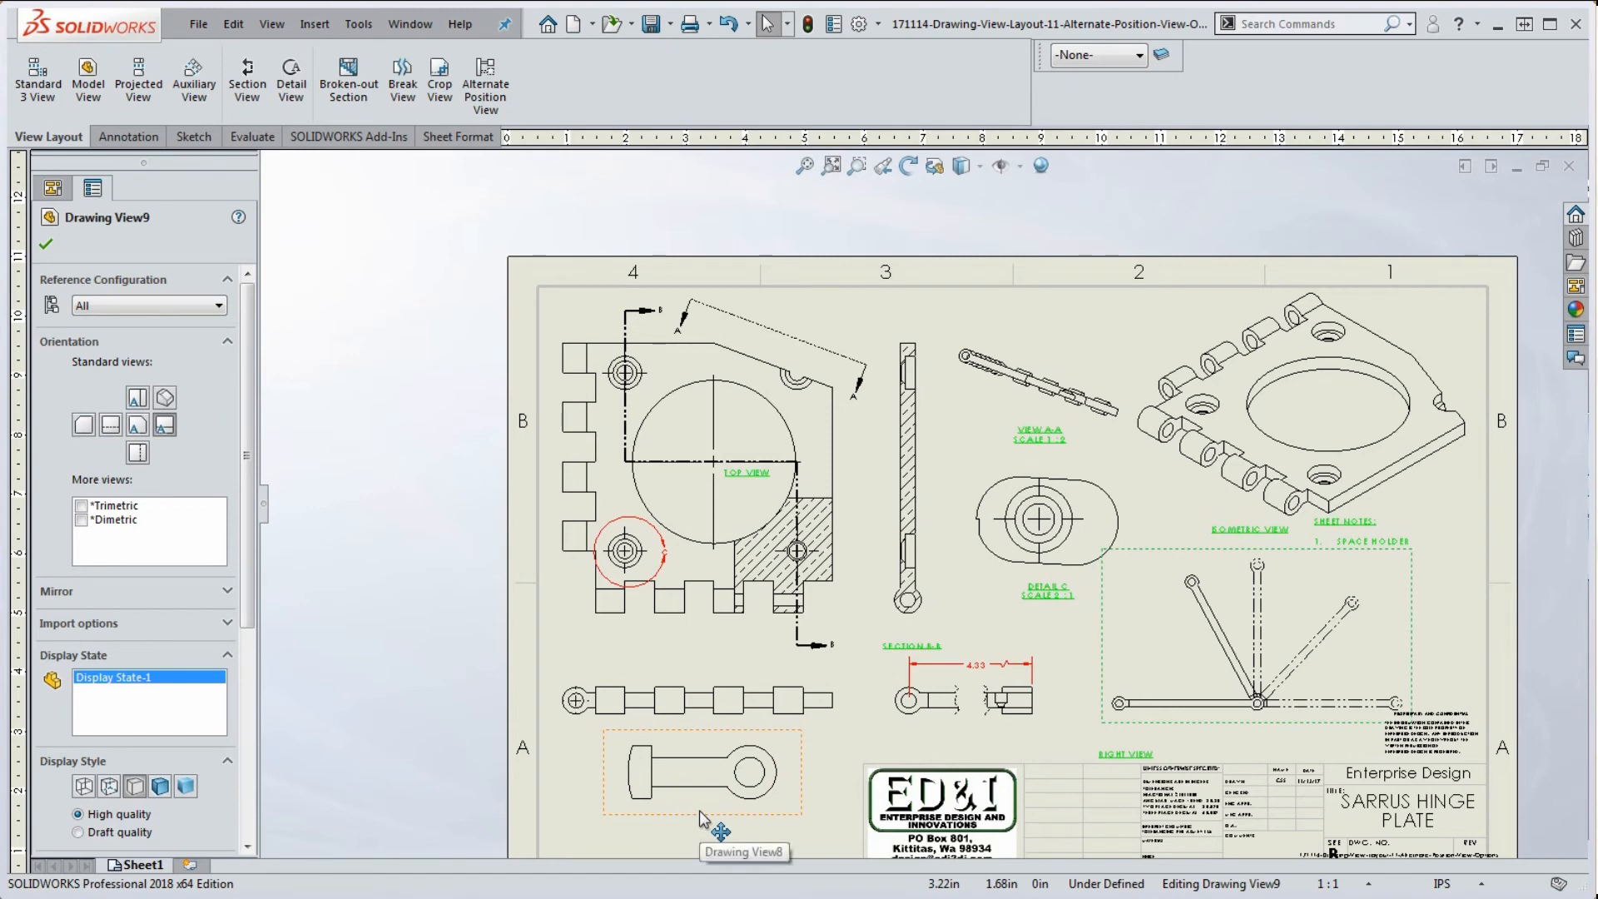
Move the cropped view slightly down and right beneath the front view, and select the broken view
scroll(736, 801, up, 1)
scroll(745, 758, down, 1)
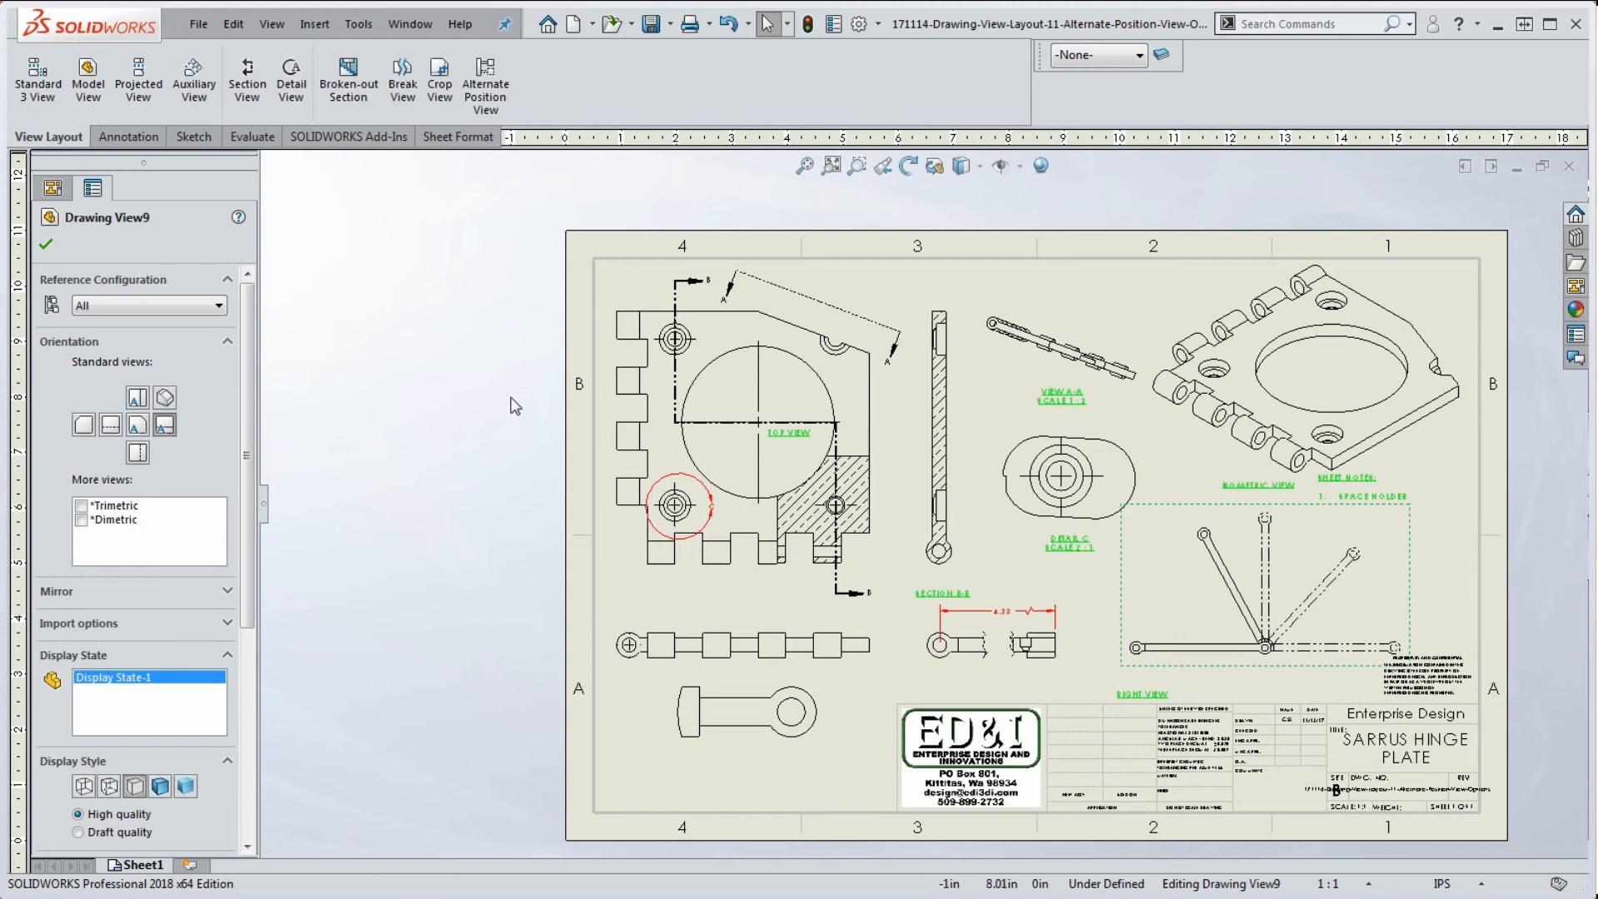
drag(746, 759, 759, 782)
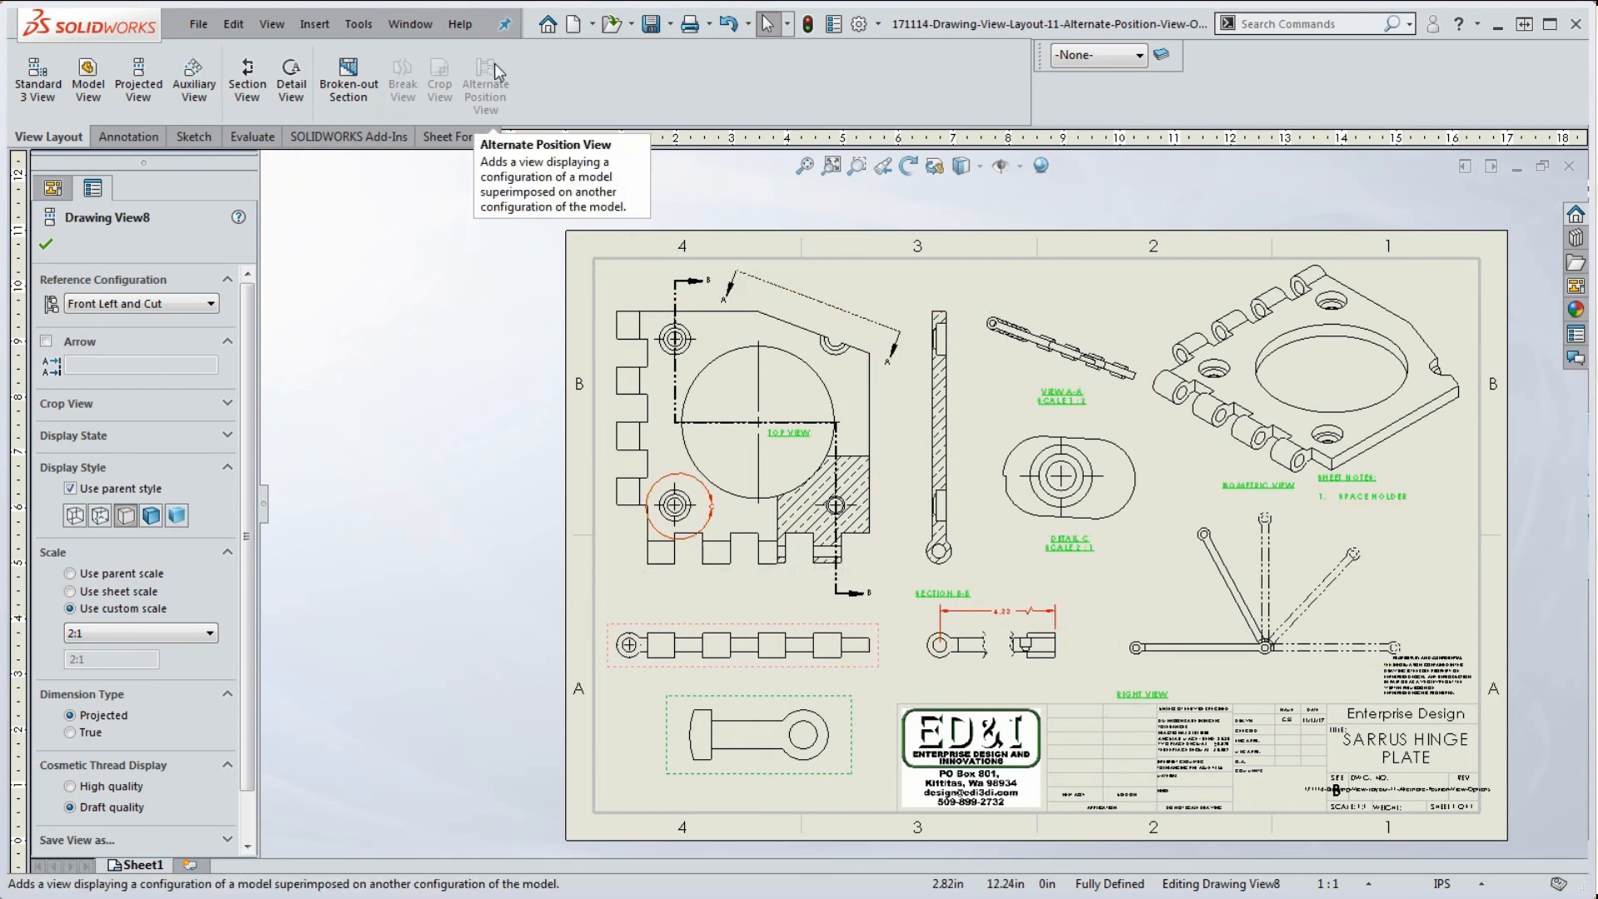
click(1055, 662)
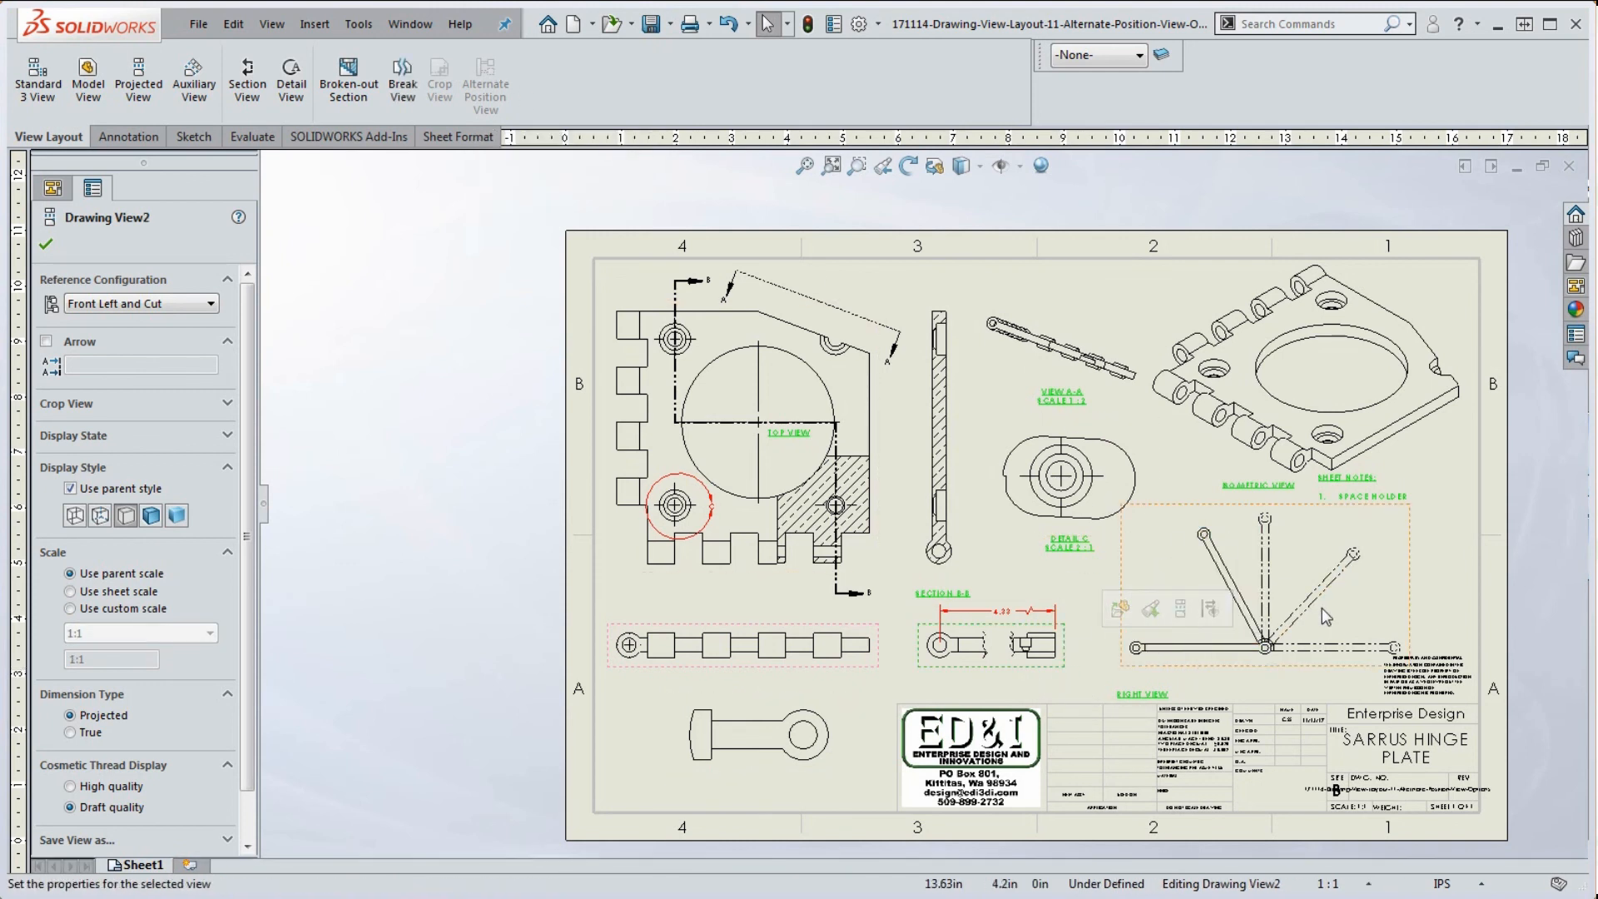
scroll(1319, 623, down, 3)
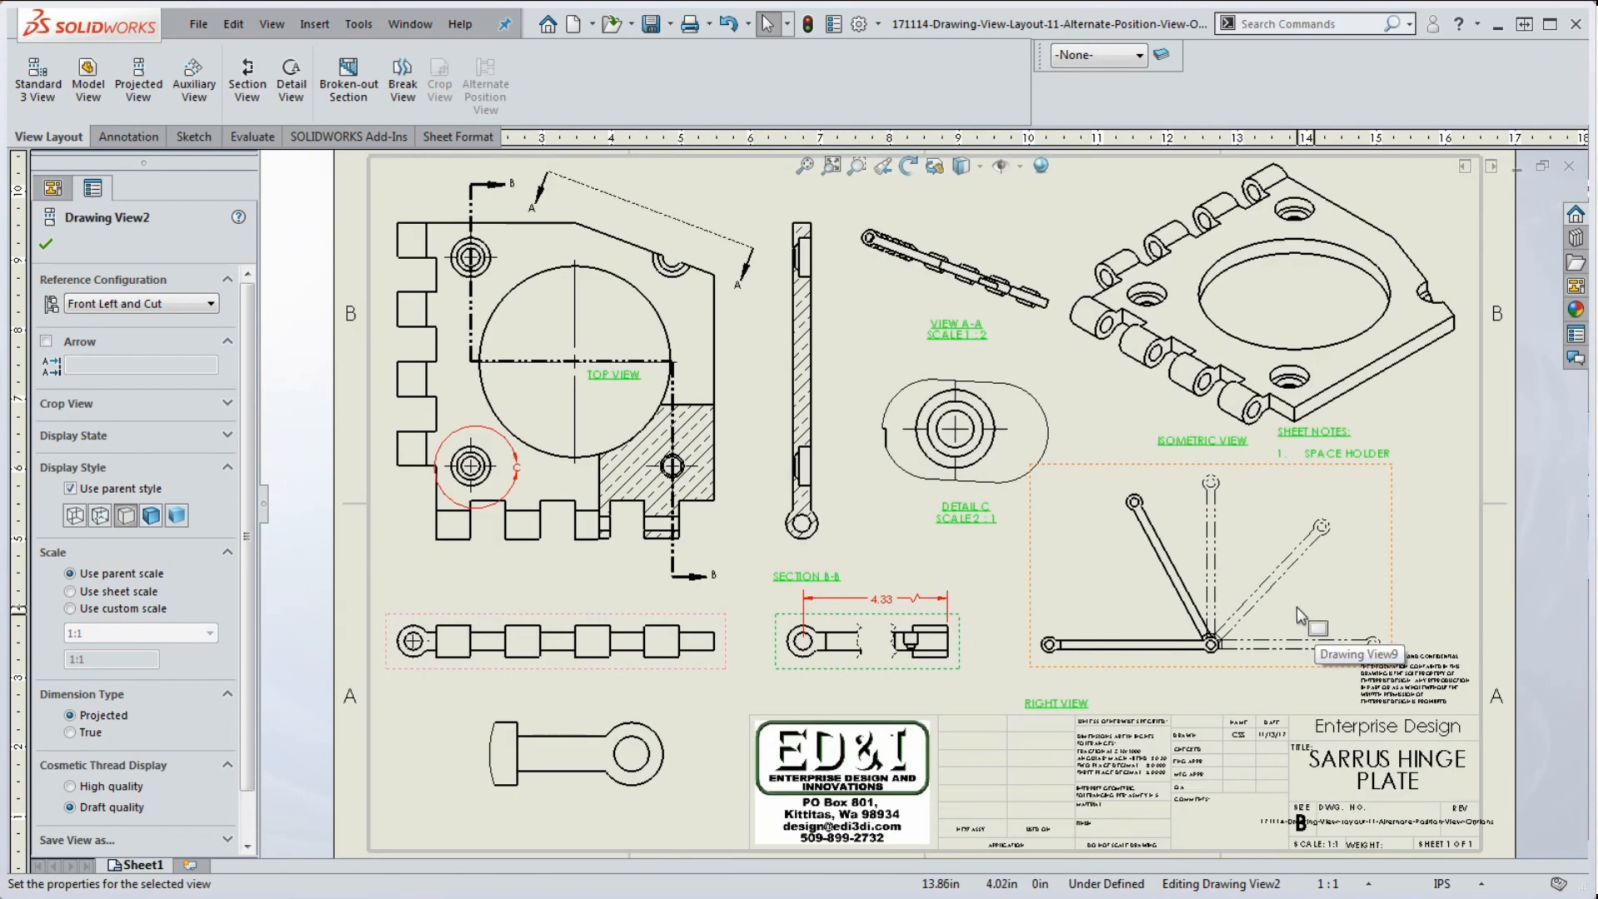